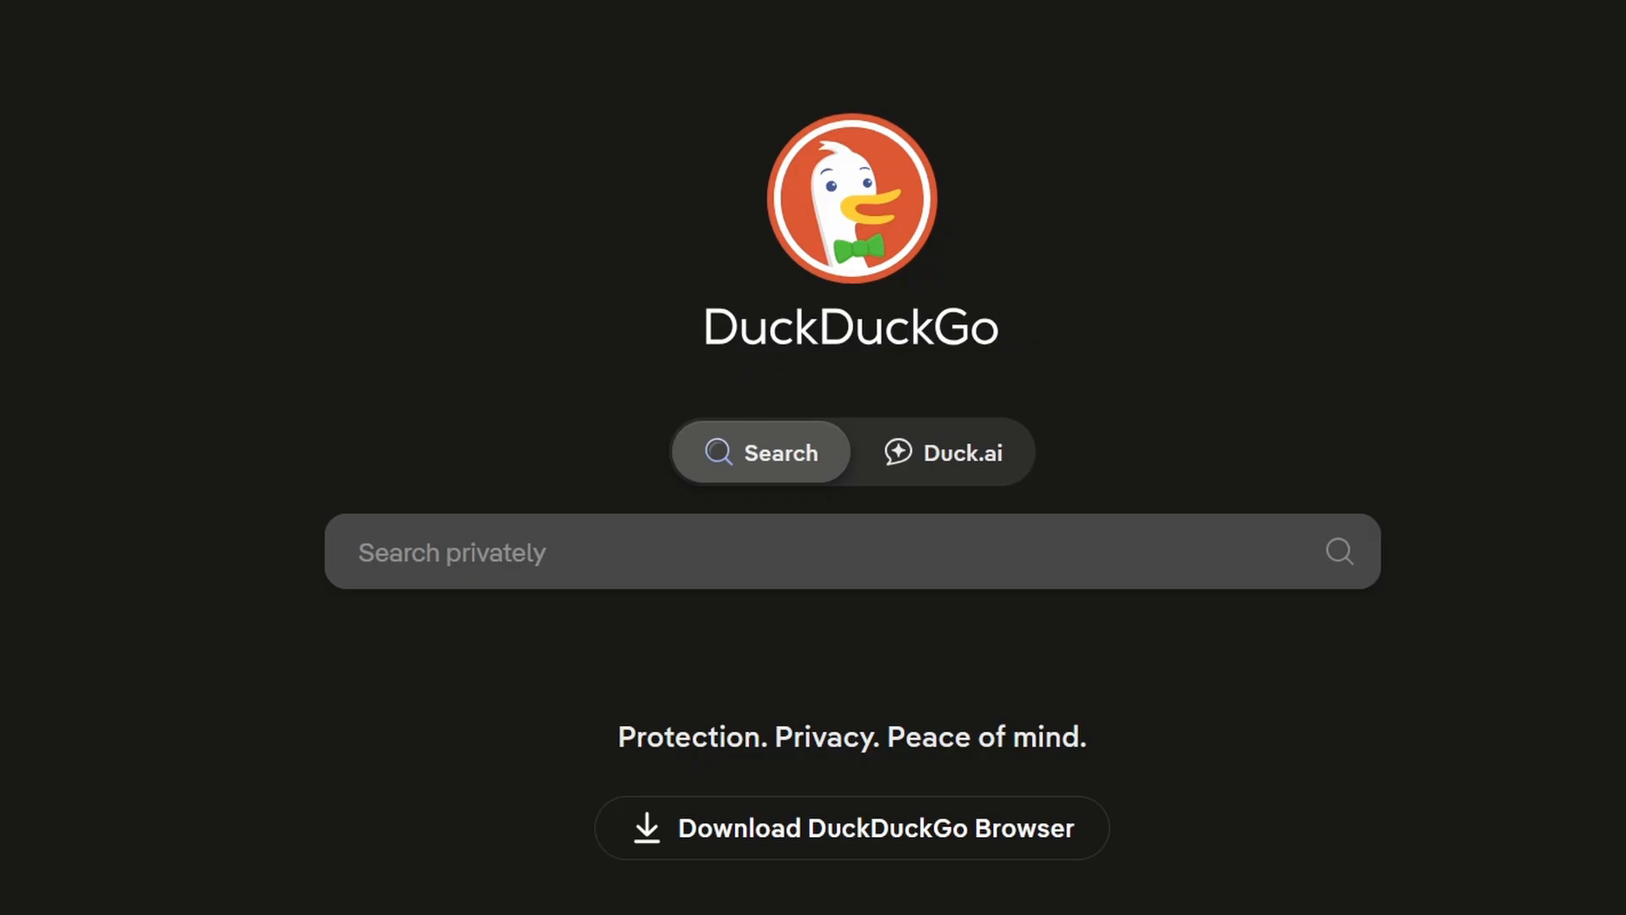
Step: Search DuckDuckGo for doomtools, open the DoomTools GitHub Pages site and go to its latest release section
{"action": "left_click", "coordinate": [359, 552]}
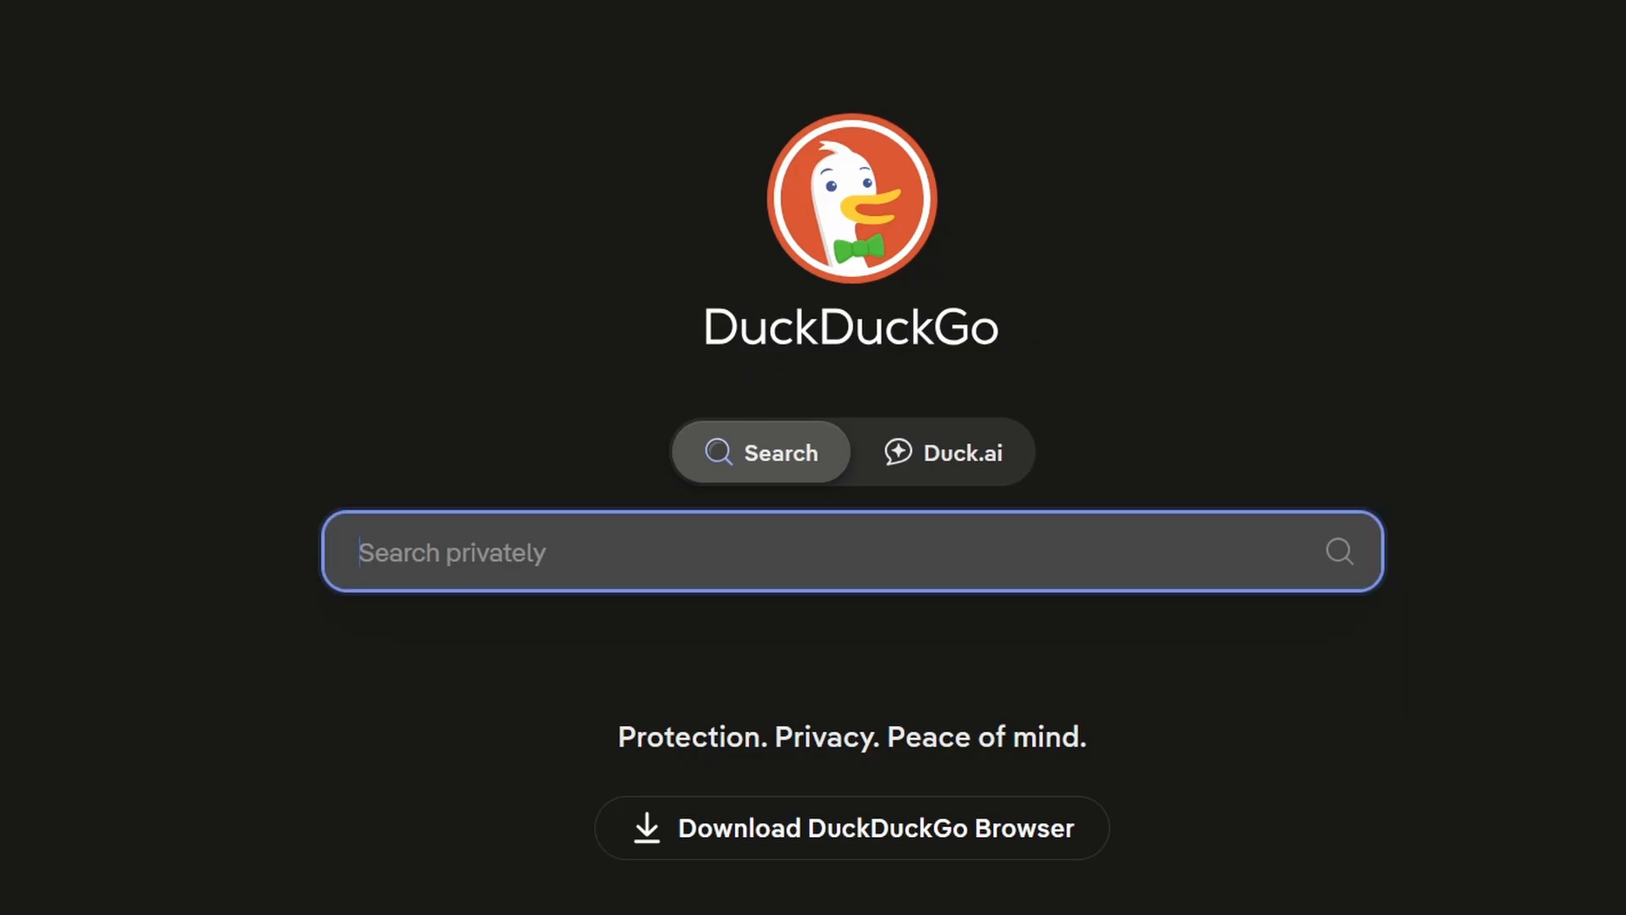
{"action": "type", "text": "doomtools"}
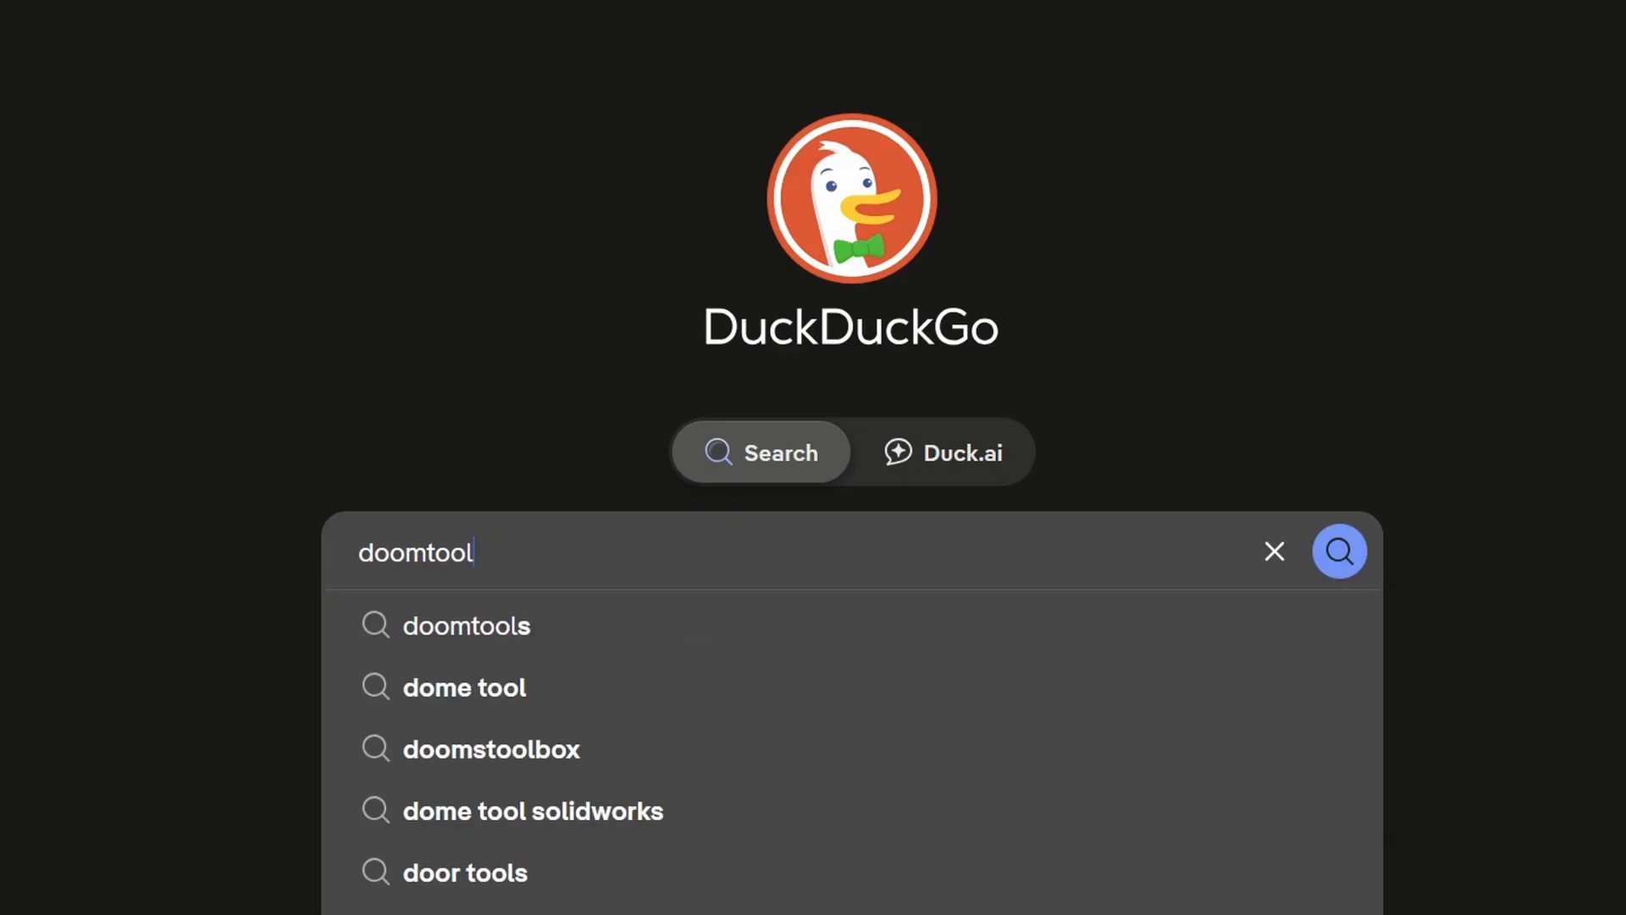
{"action": "key", "text": "Return"}
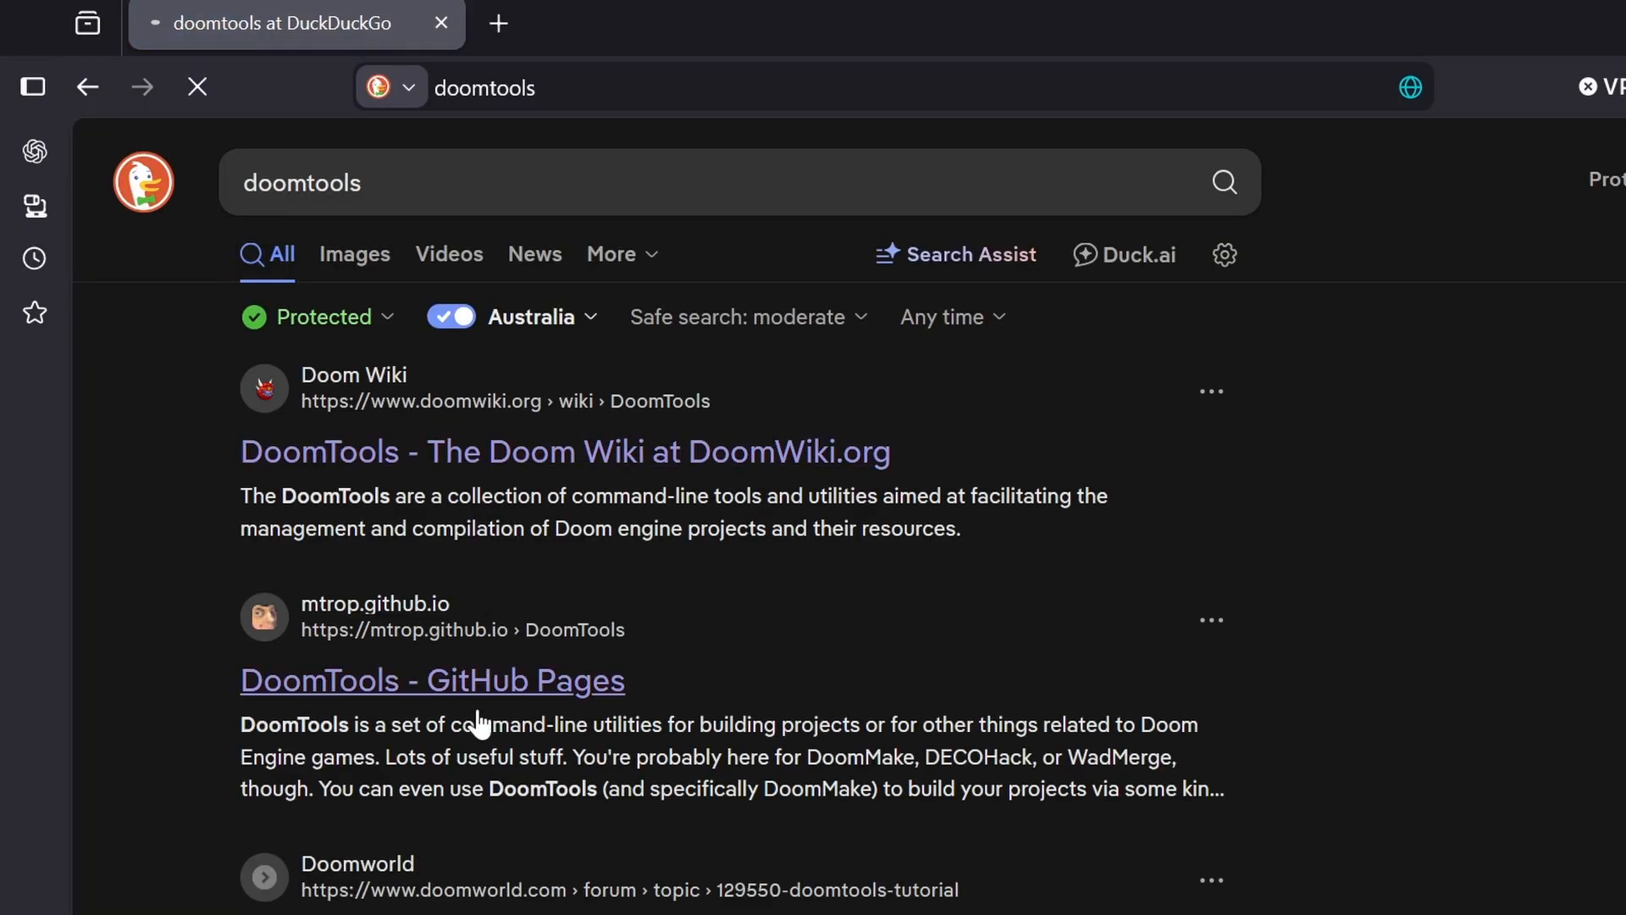
{"action": "left_click", "coordinate": [491, 686]}
{"action": "scroll", "coordinate": [373, 522], "scroll_direction": "down", "scroll_amount": 8}
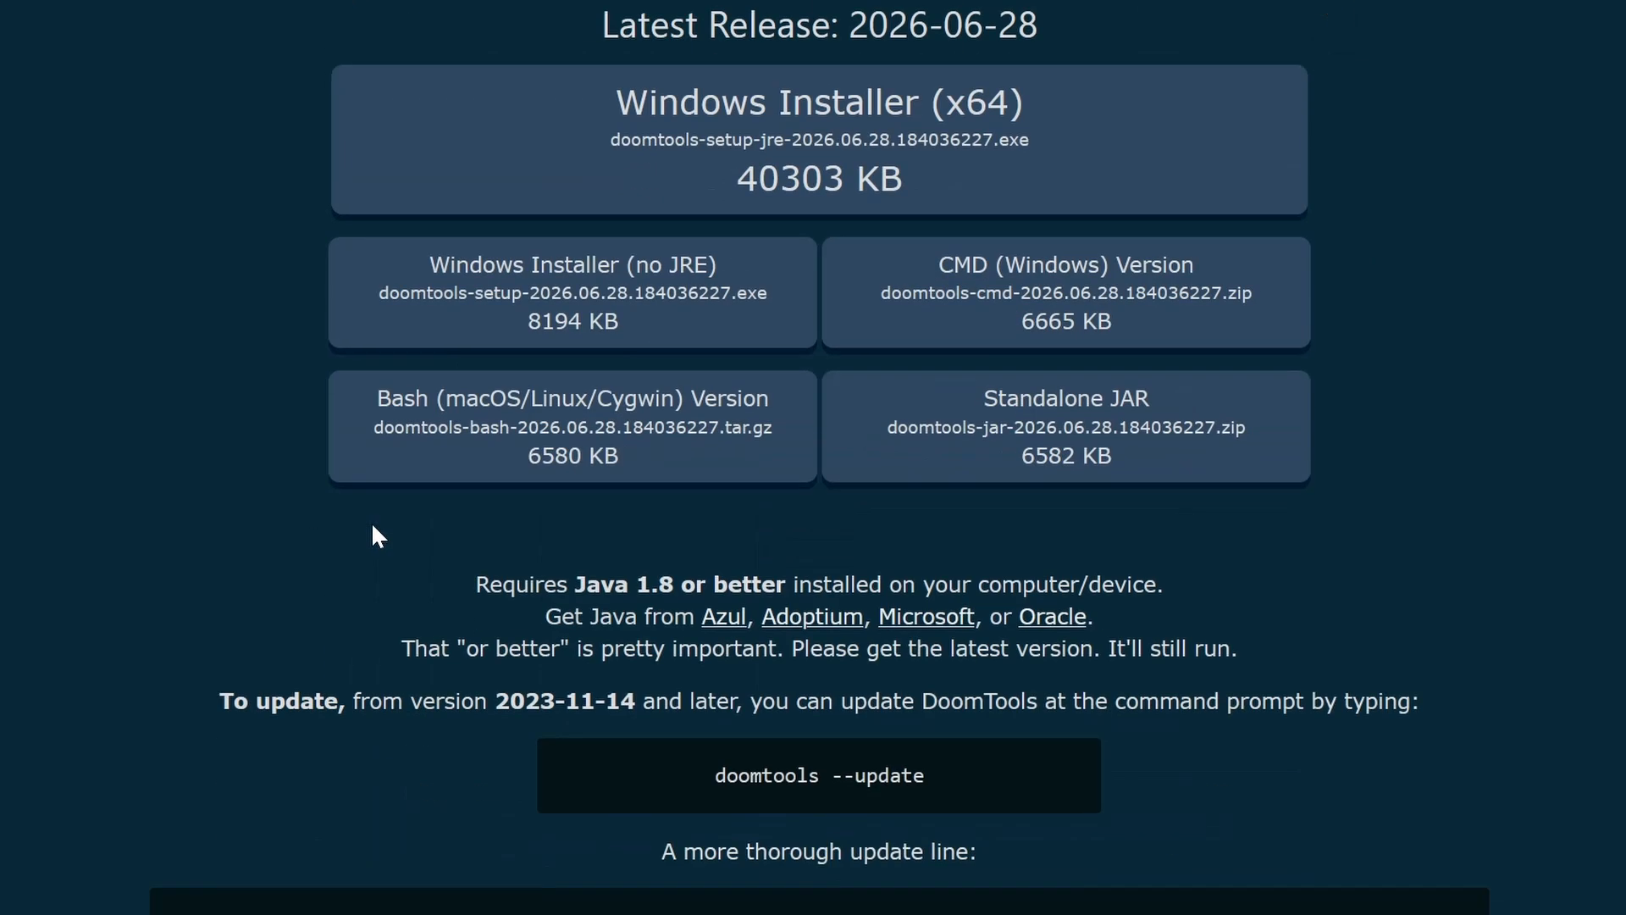
Step: Copy the more thorough DoomTools update line from the page and run it in the command prompt at D:\Projects
{"action": "left_click_drag", "start_coordinate": [209, 854], "coordinate": [1460, 847]}
{"action": "right_click", "coordinate": [1460, 852]}
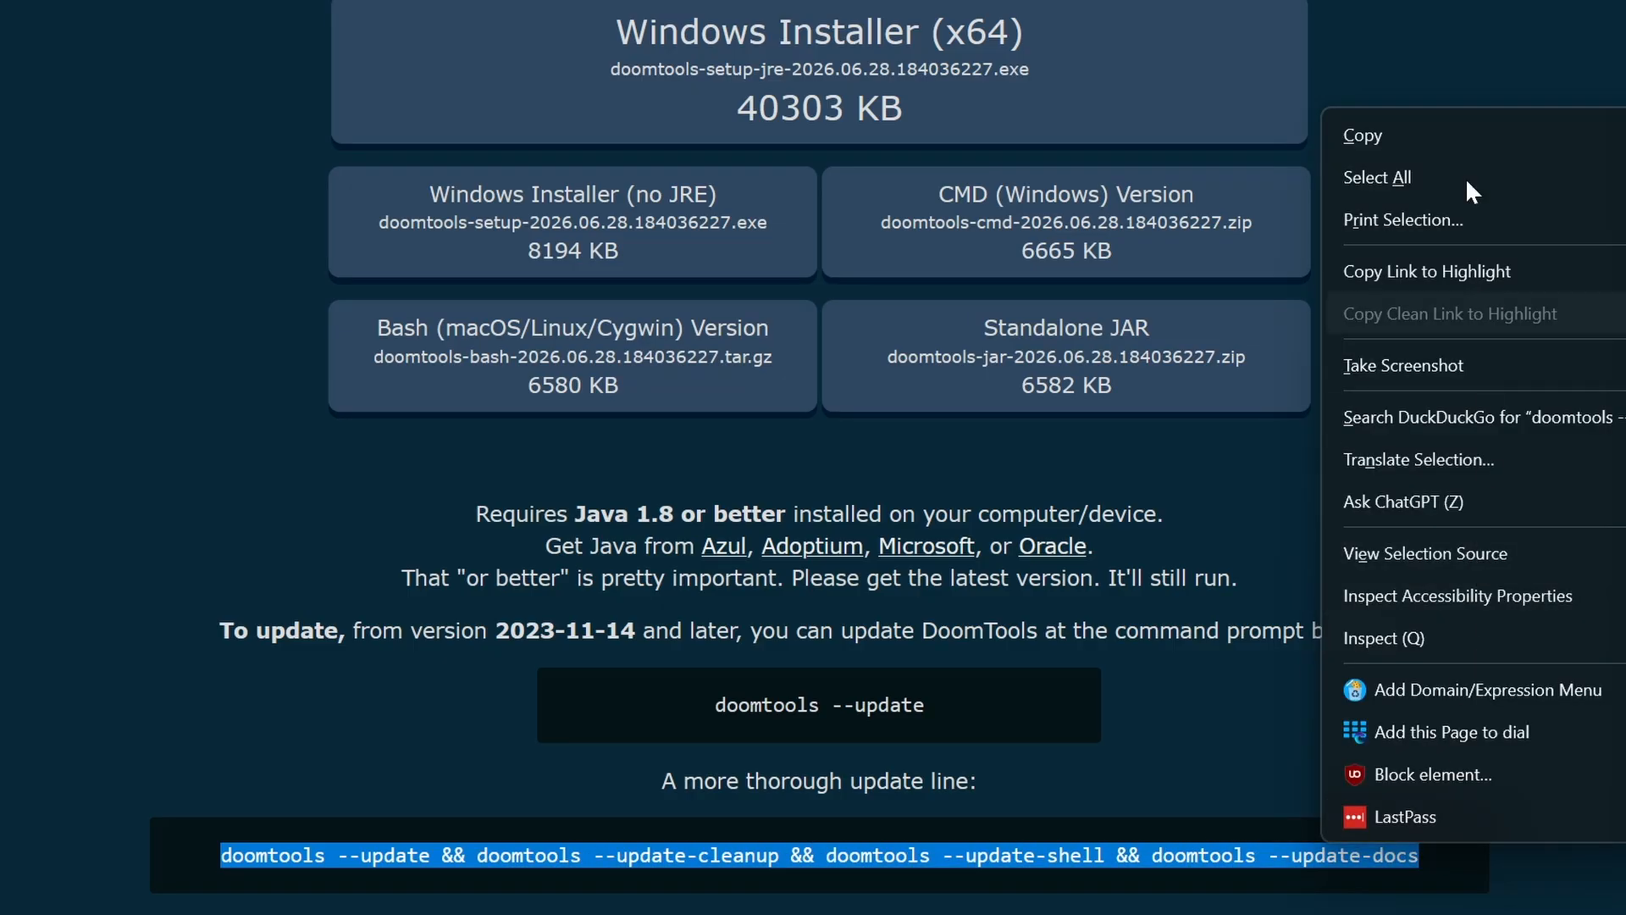
{"action": "left_click", "coordinate": [1413, 137]}
{"action": "key", "text": "ctrl+grave"}
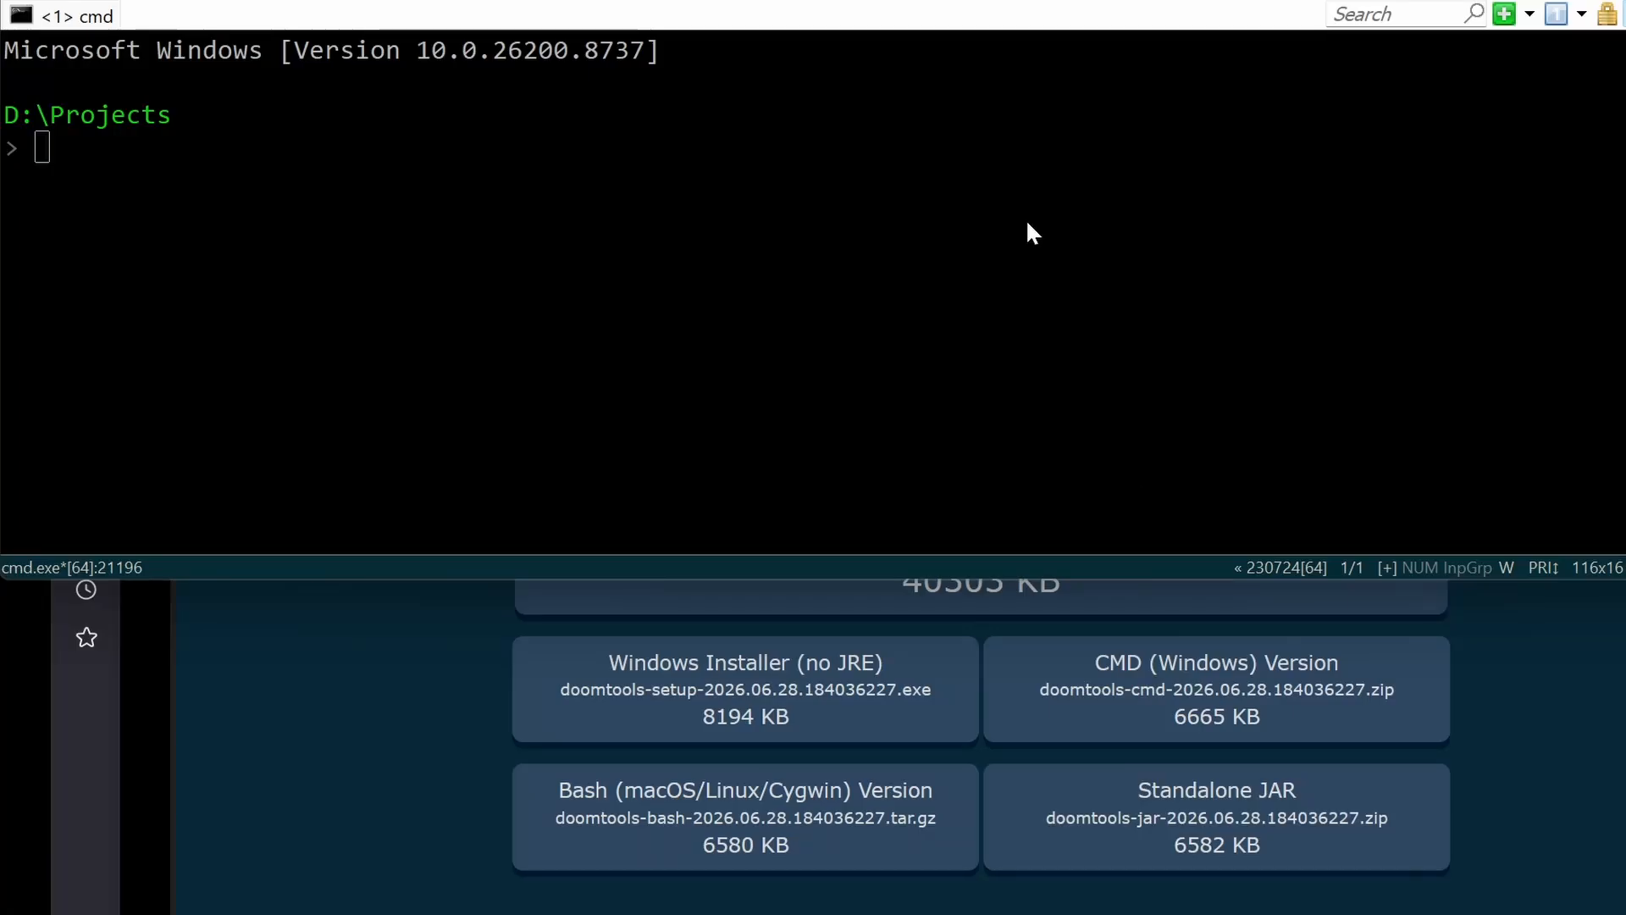
{"action": "key", "text": "ctrl+v"}
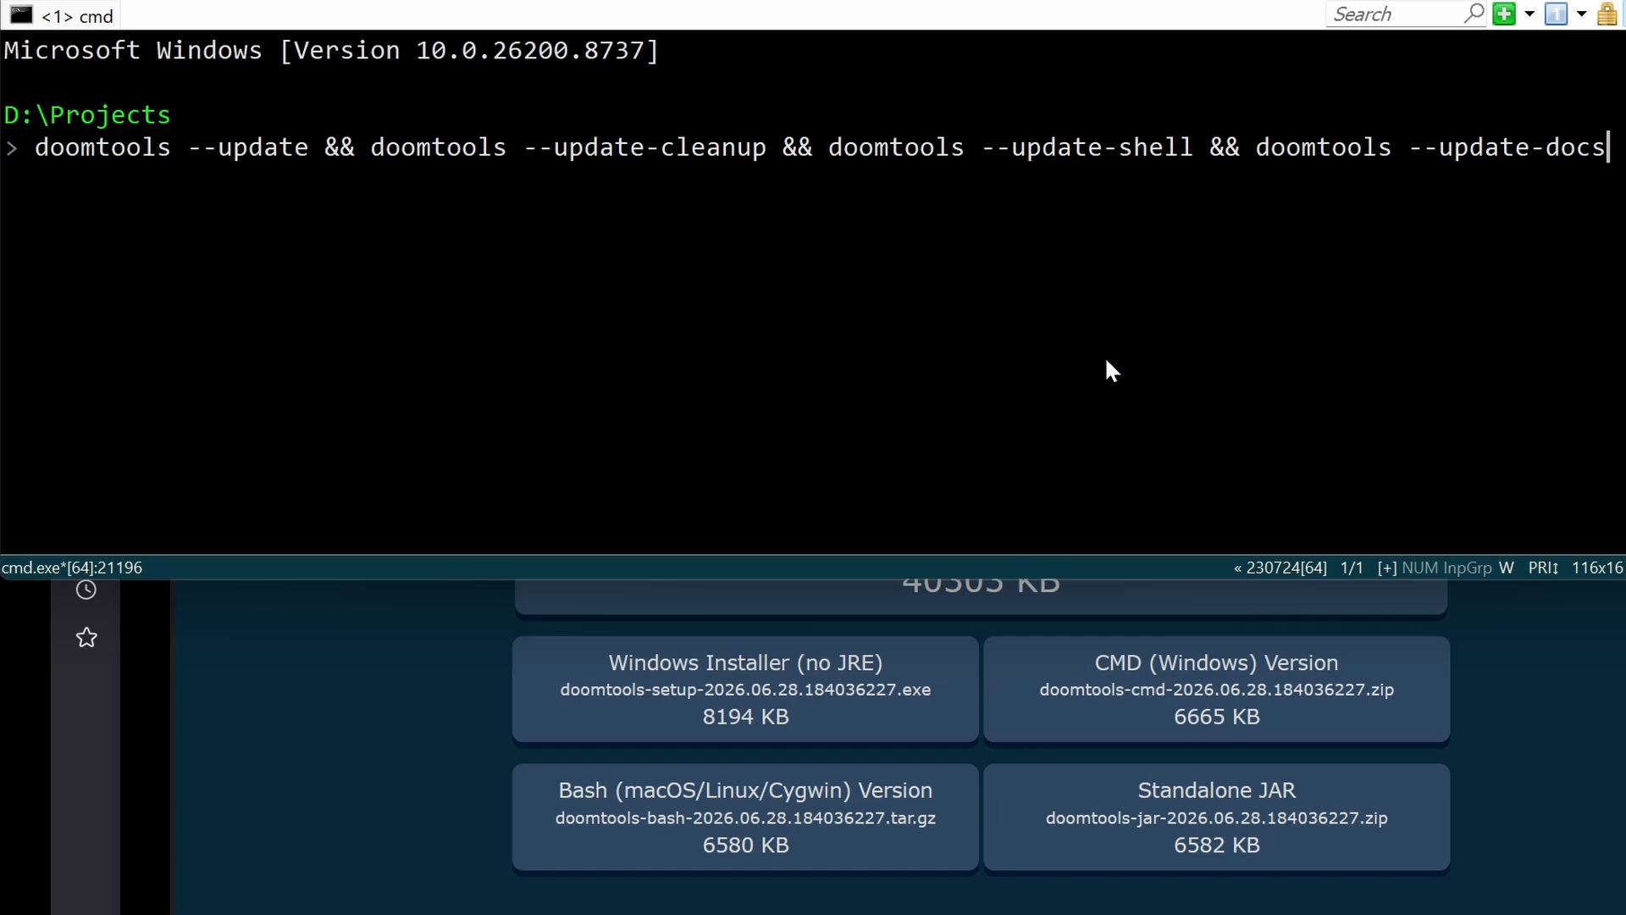
{"action": "key", "text": "Return"}
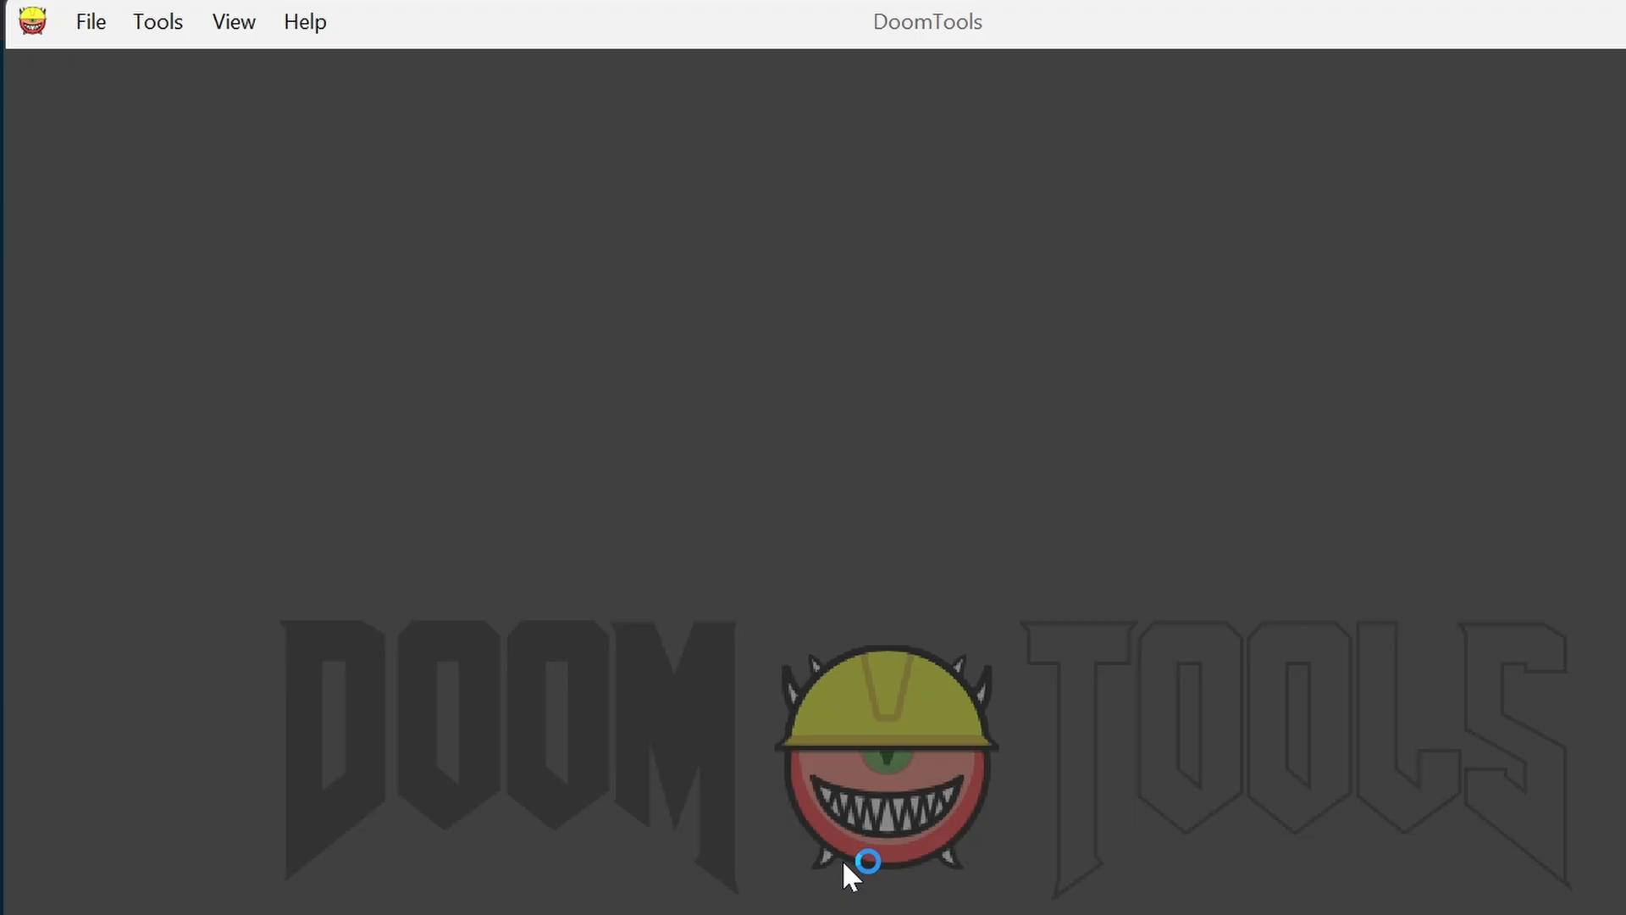
Step: Switch to DoomTools and have it check for updates
{"action": "left_click", "coordinate": [319, 34]}
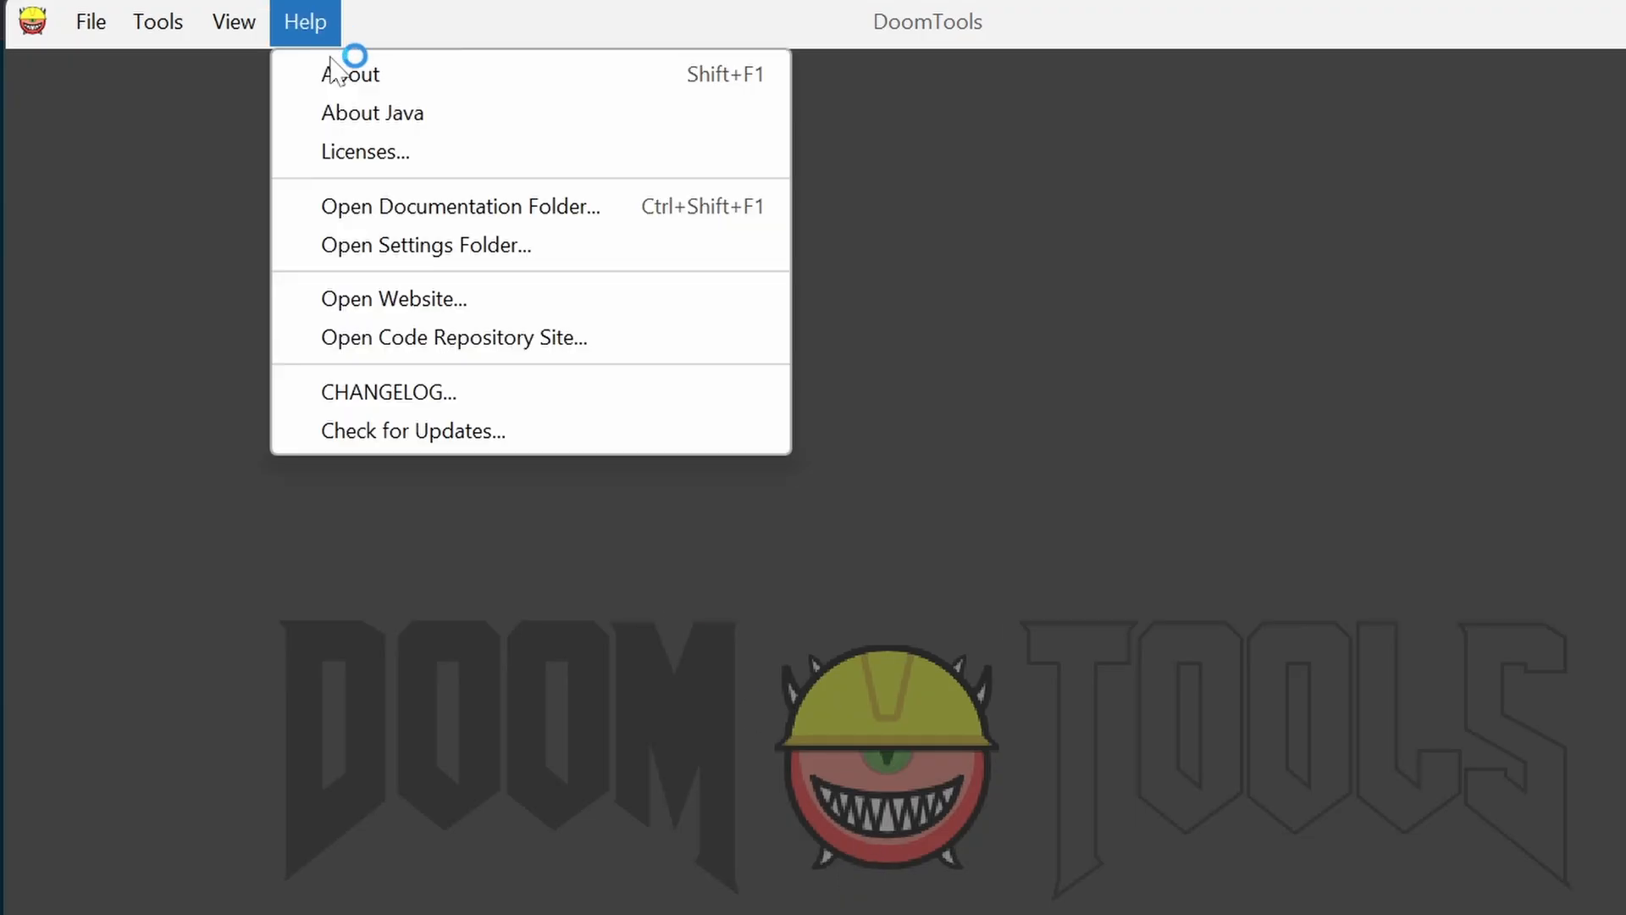
{"action": "left_click", "coordinate": [522, 441]}
{"action": "left_click", "coordinate": [1029, 773]}
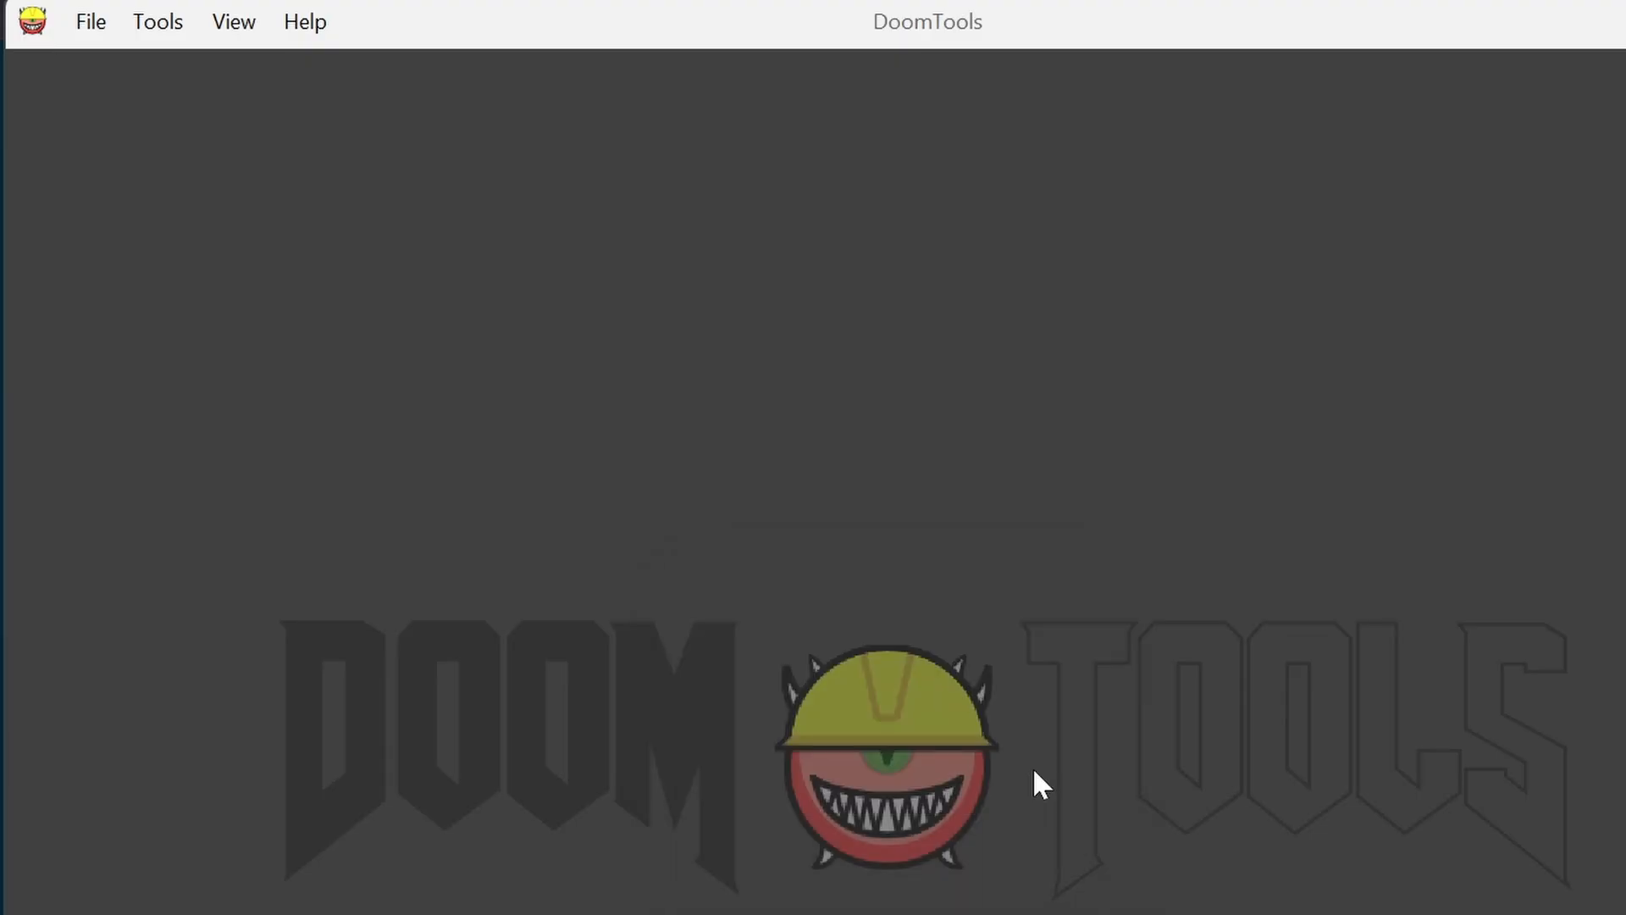
Step: Start a new DoomMake WAD project and set its folder to DoomTutorials\ResourceWAD
{"action": "left_click", "coordinate": [158, 21]}
{"action": "mouse_move", "coordinate": [233, 163]}
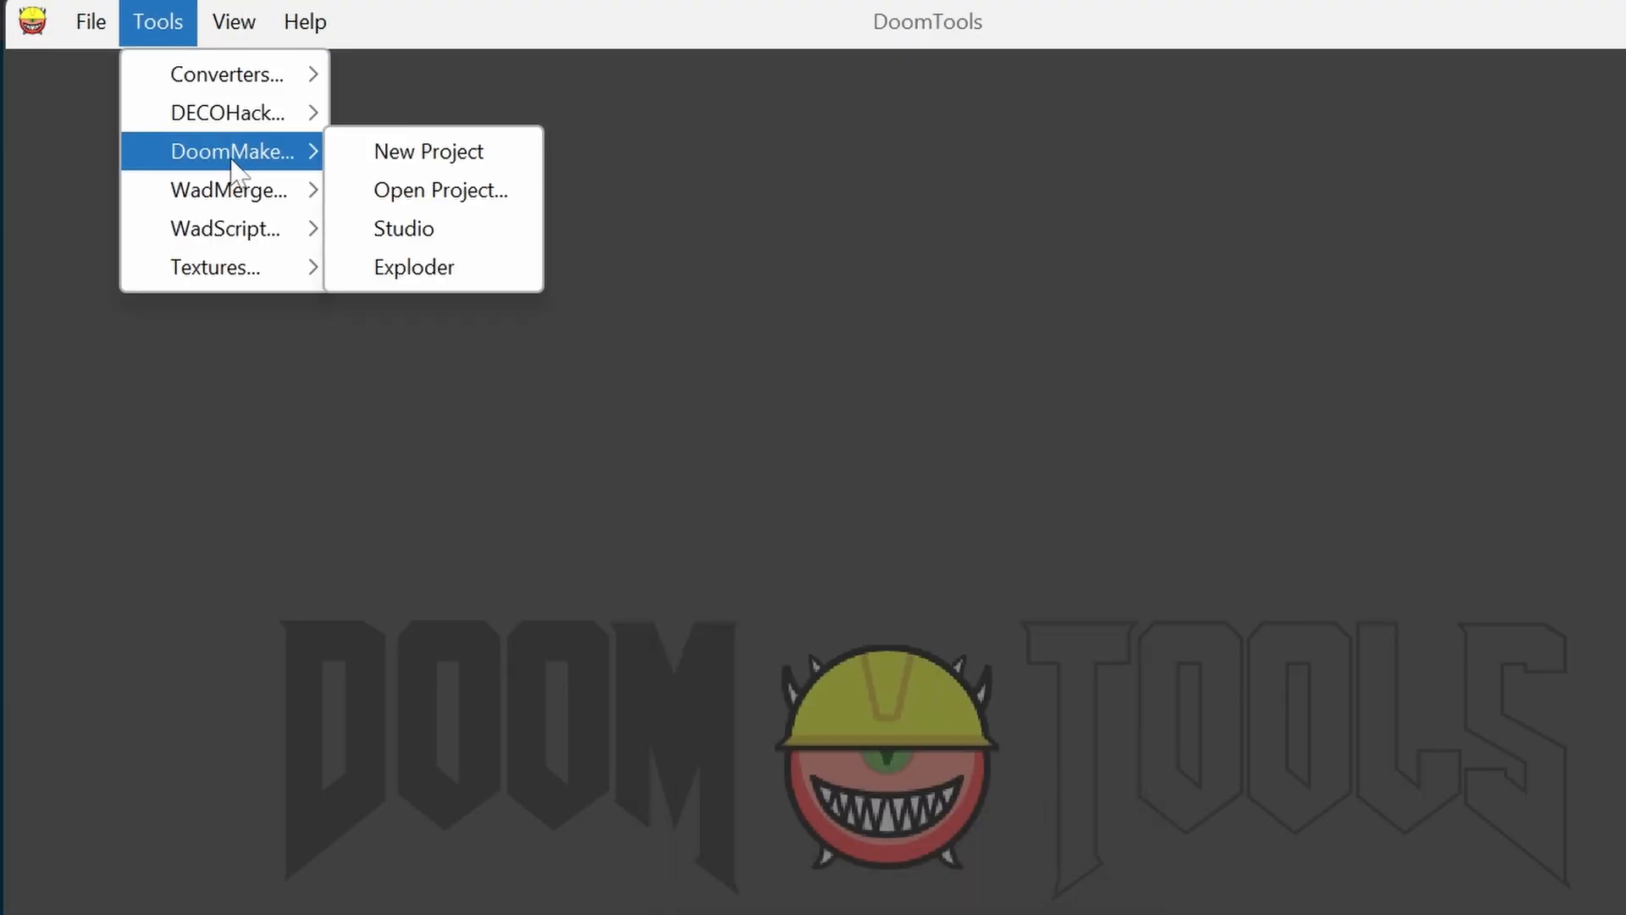
{"action": "left_click", "coordinate": [403, 154]}
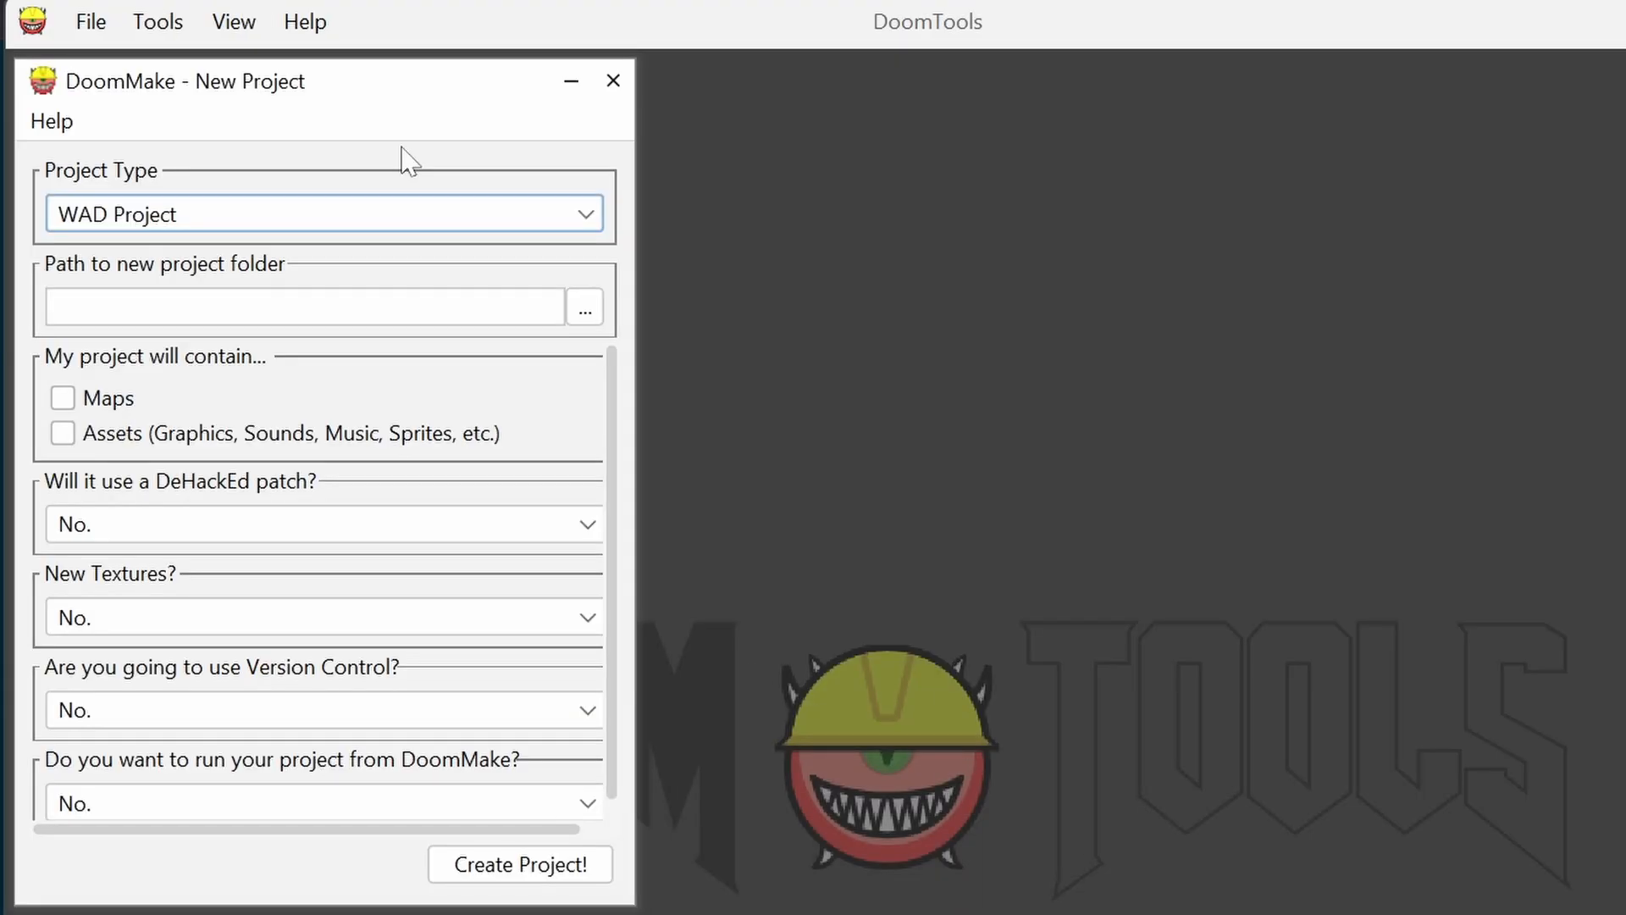
{"action": "left_click", "coordinate": [584, 309]}
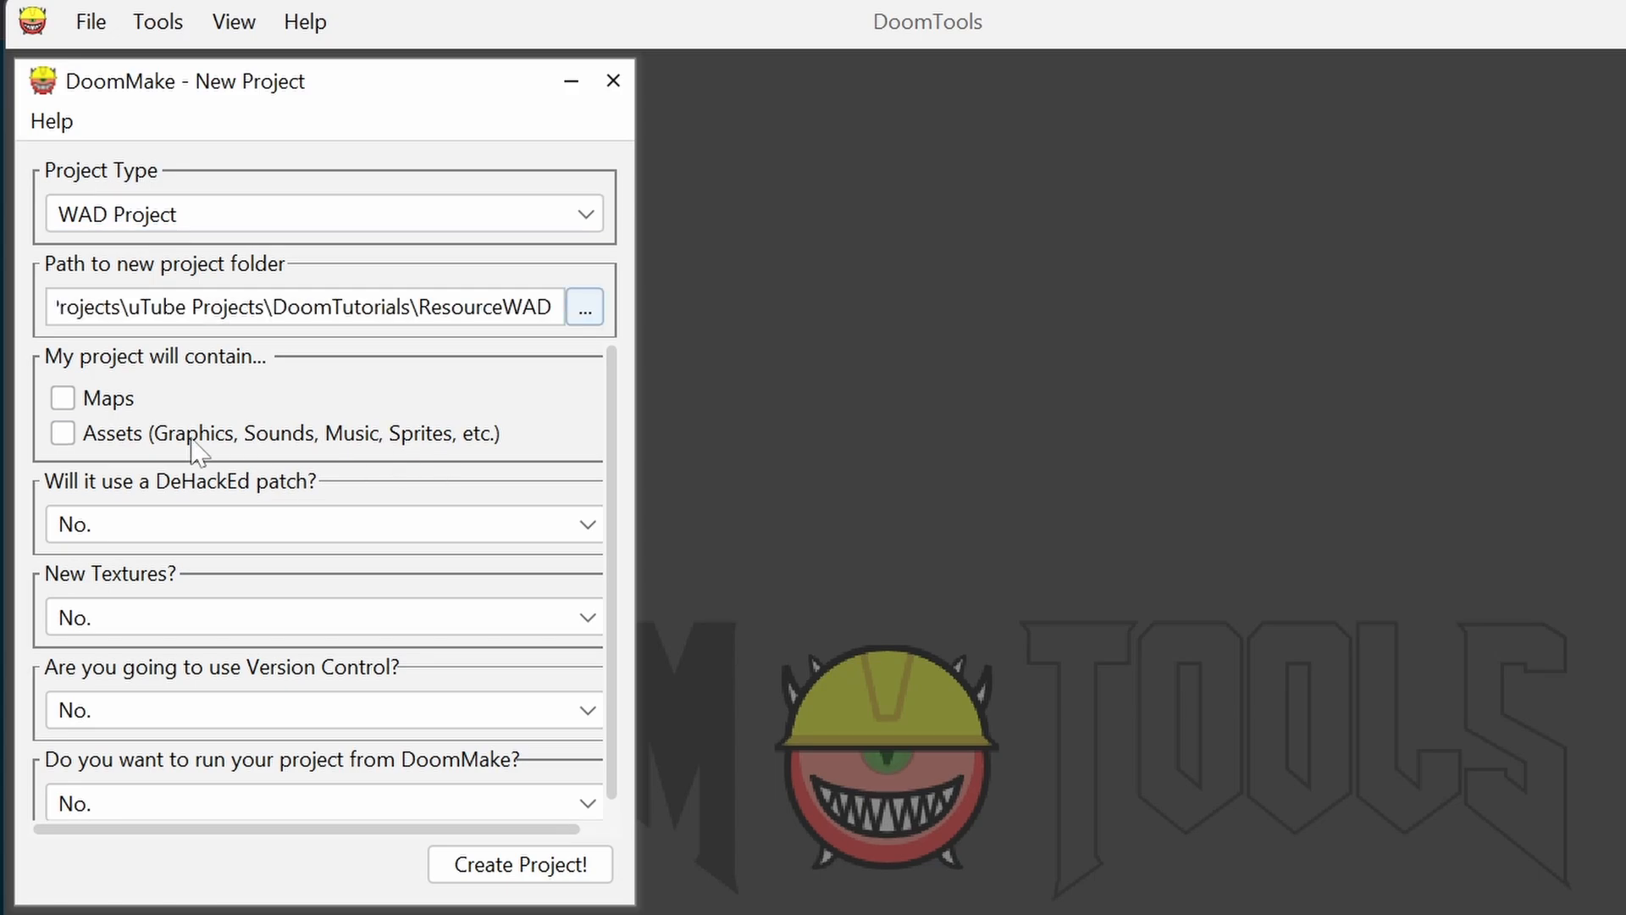
Step: Include maps and assets, a DeHackEd patch using DECOHack, and new textures from the project itself with Boom extensions
{"action": "left_click", "coordinate": [111, 405]}
{"action": "left_click", "coordinate": [121, 440]}
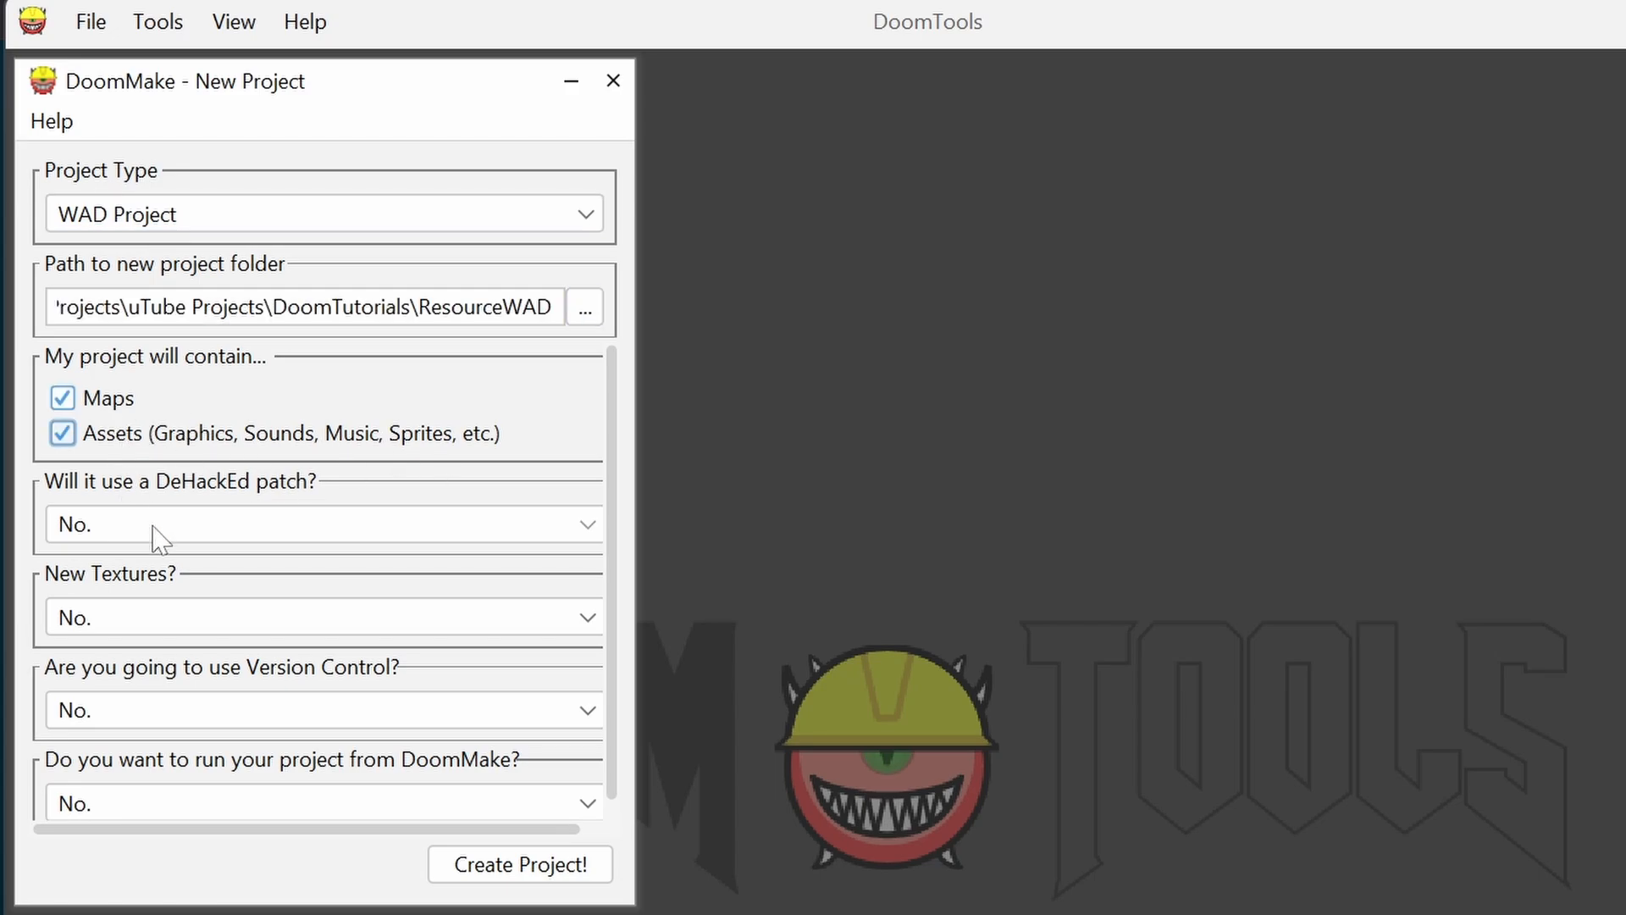
{"action": "left_click", "coordinate": [153, 533]}
{"action": "left_click", "coordinate": [254, 598]}
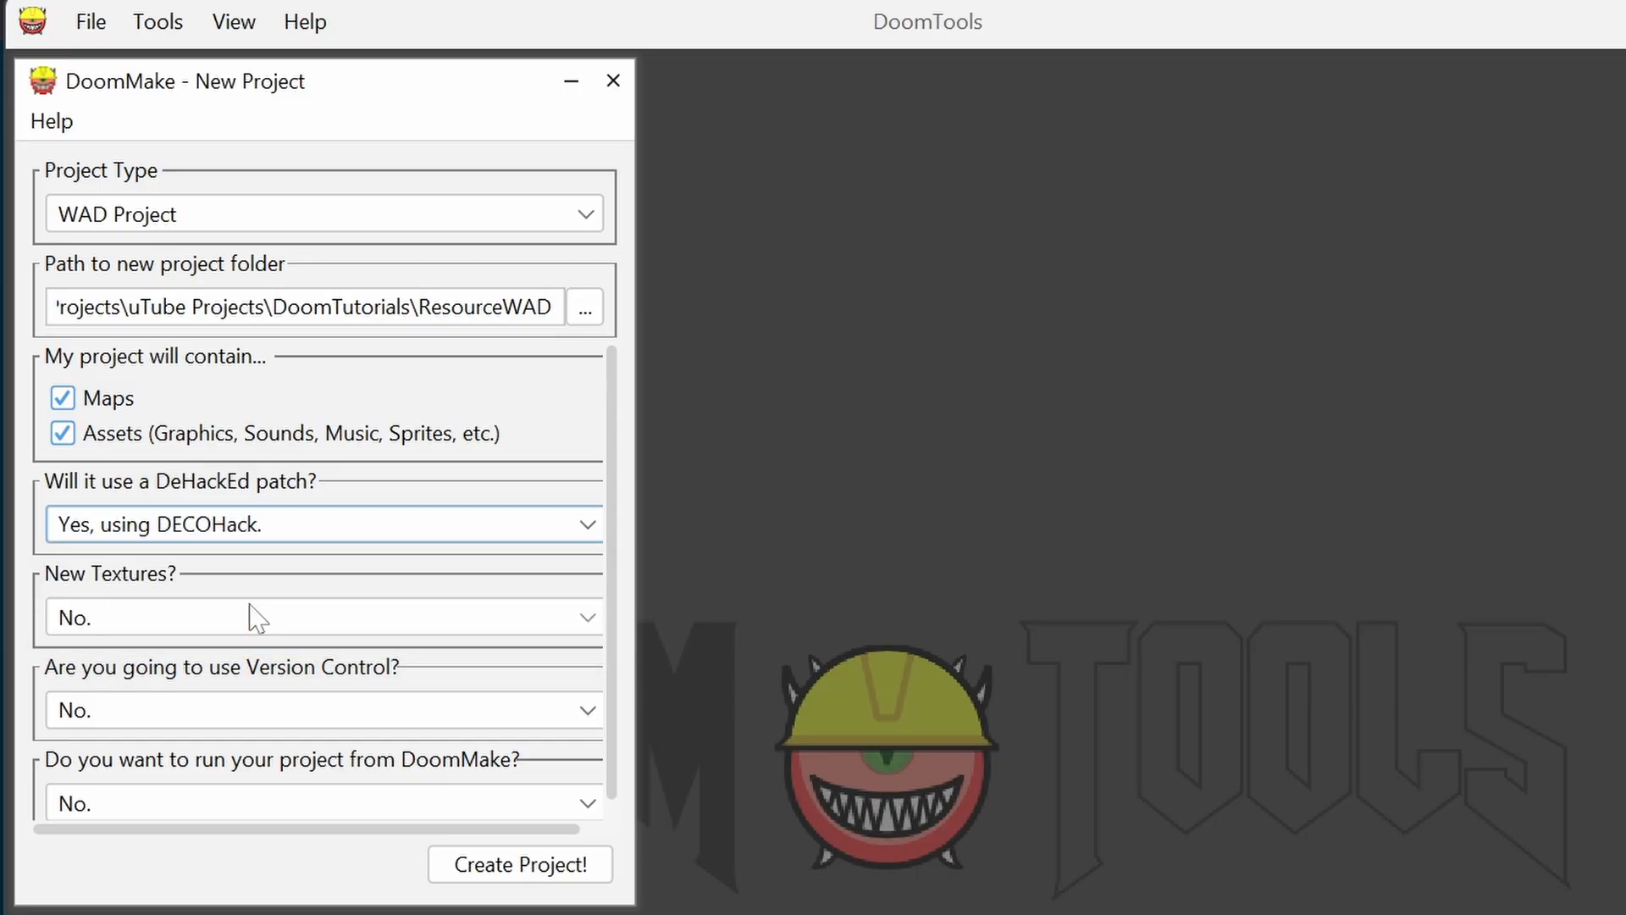
{"action": "left_click", "coordinate": [195, 618]}
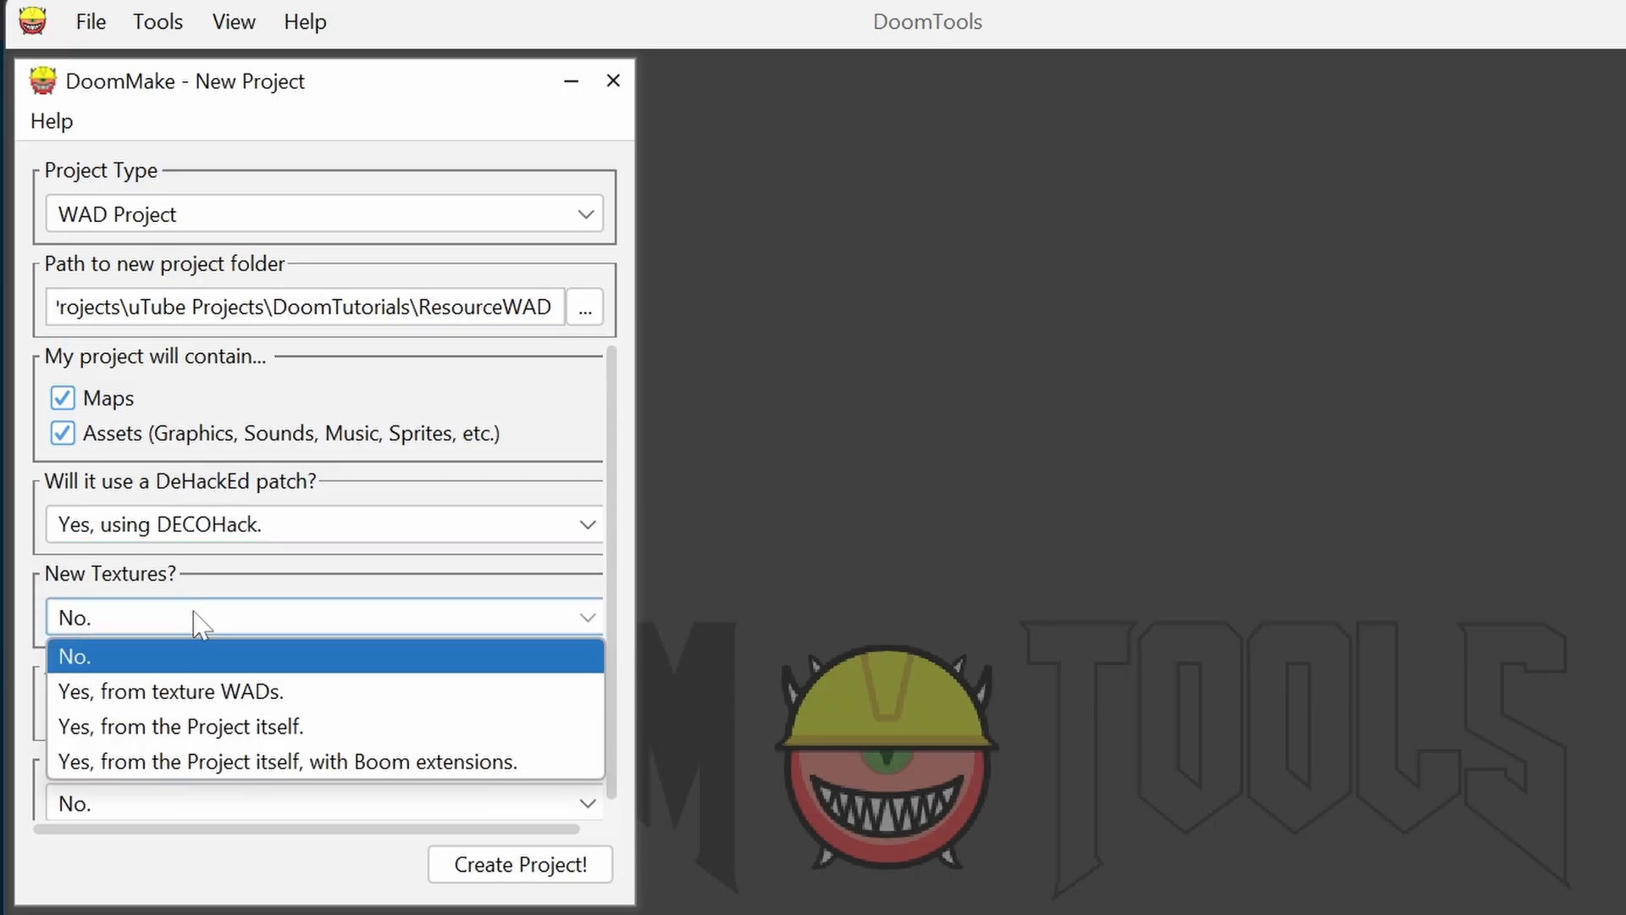
{"action": "left_click", "coordinate": [254, 764]}
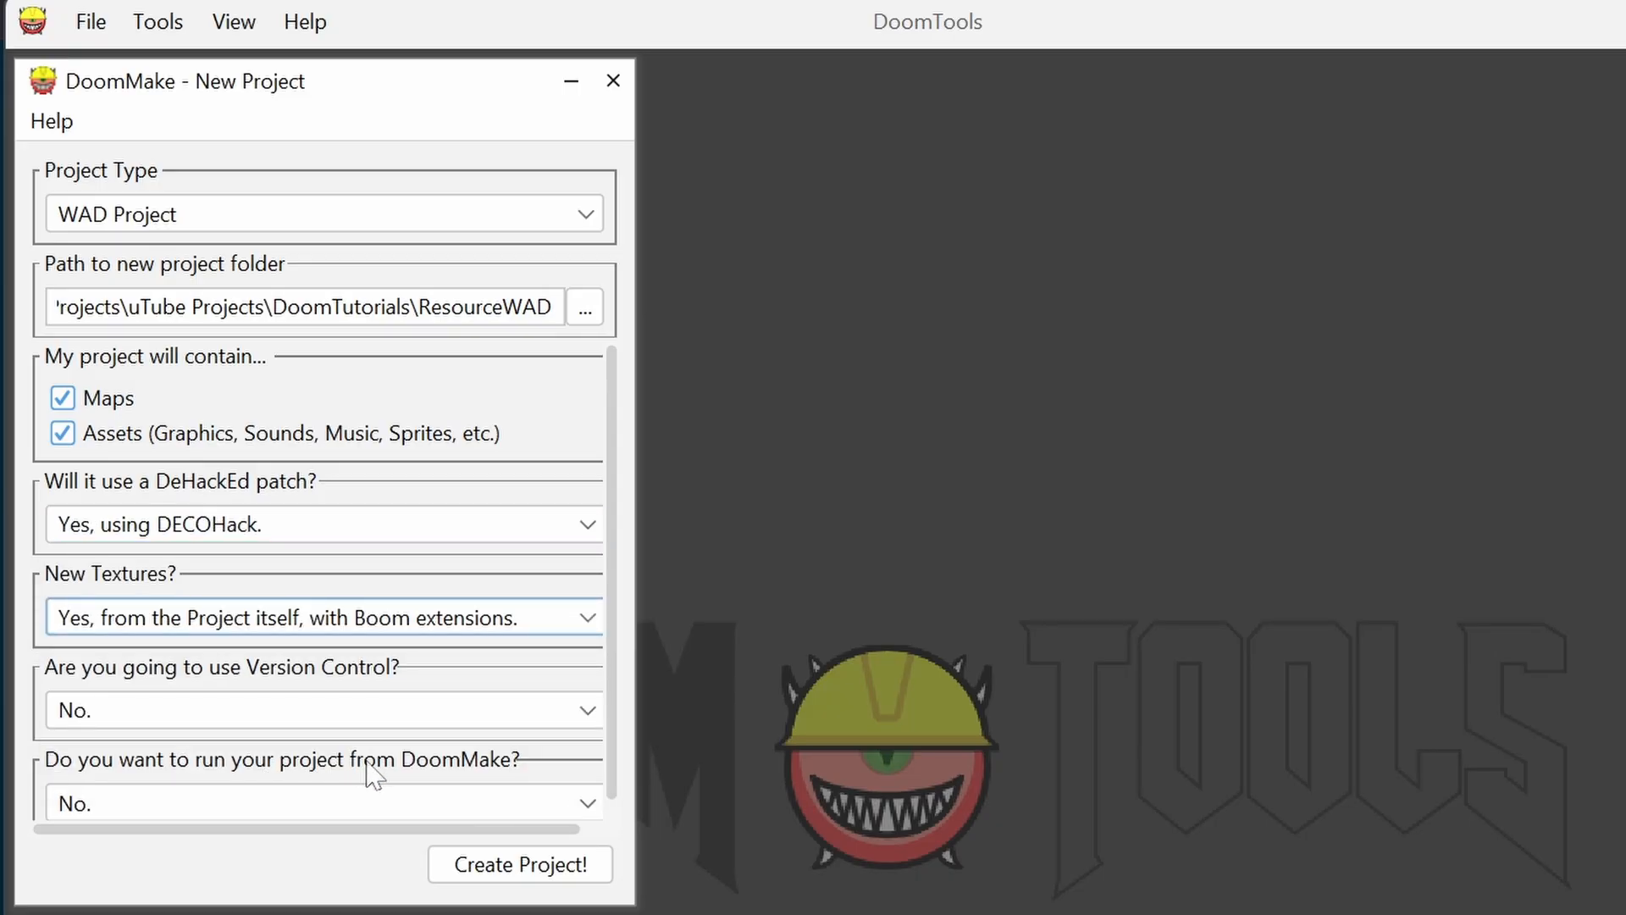
Step: Create the project with the WAD name doomtoolsTUT_EditorResources and doom2.wad from the _iwads folder as its IWAD
{"action": "left_click", "coordinate": [533, 872]}
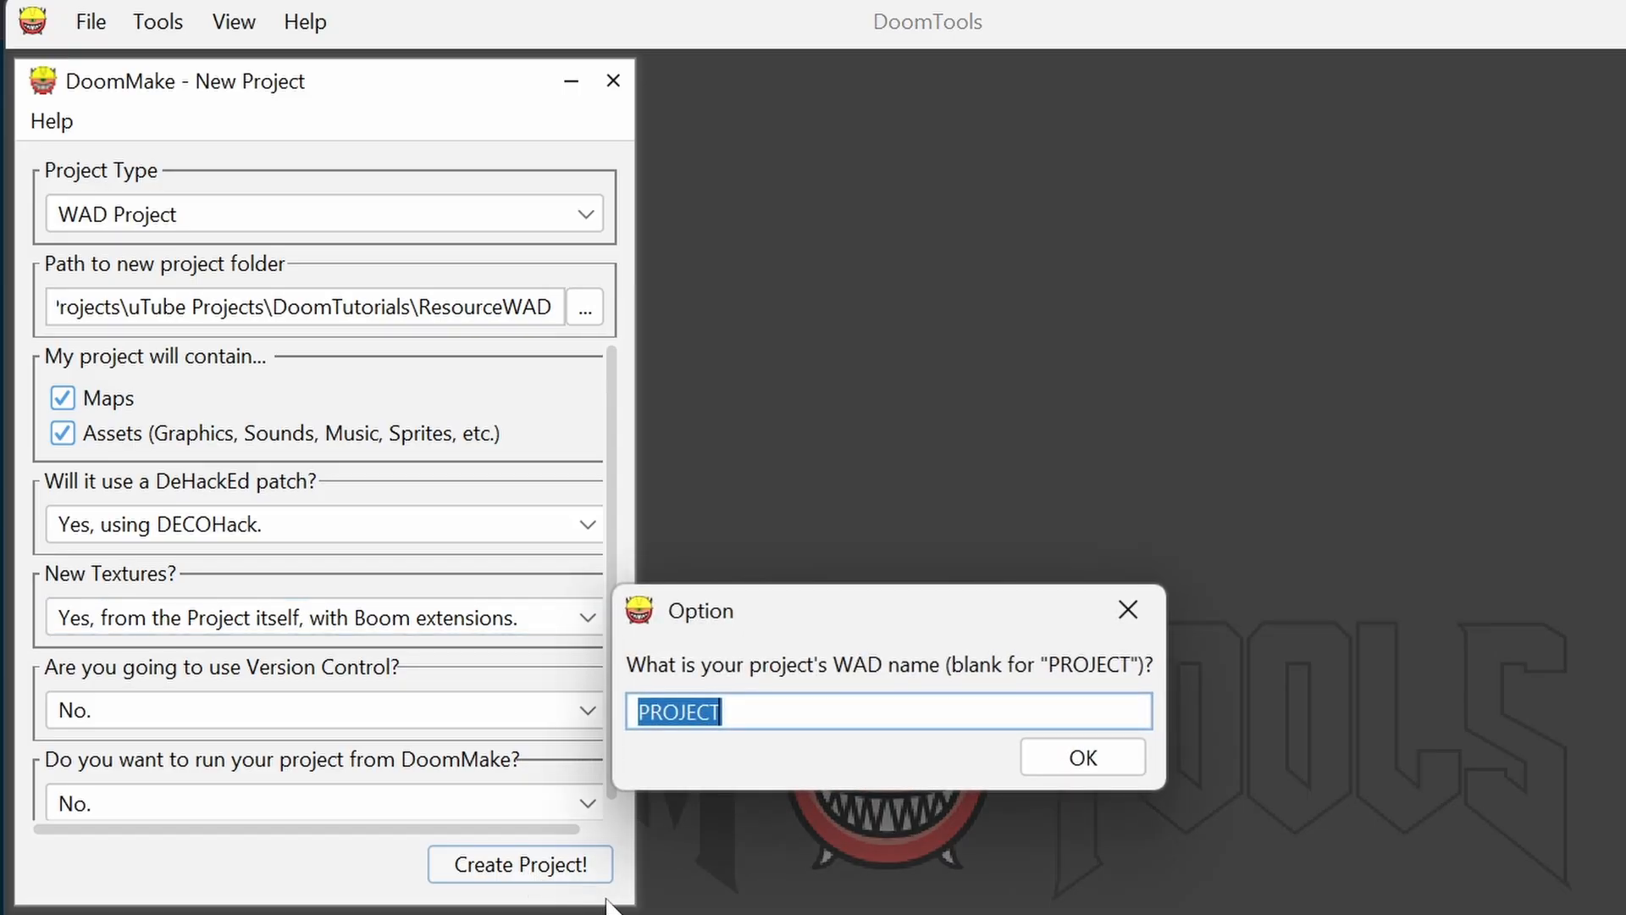
{"action": "key", "text": "ctrl+v"}
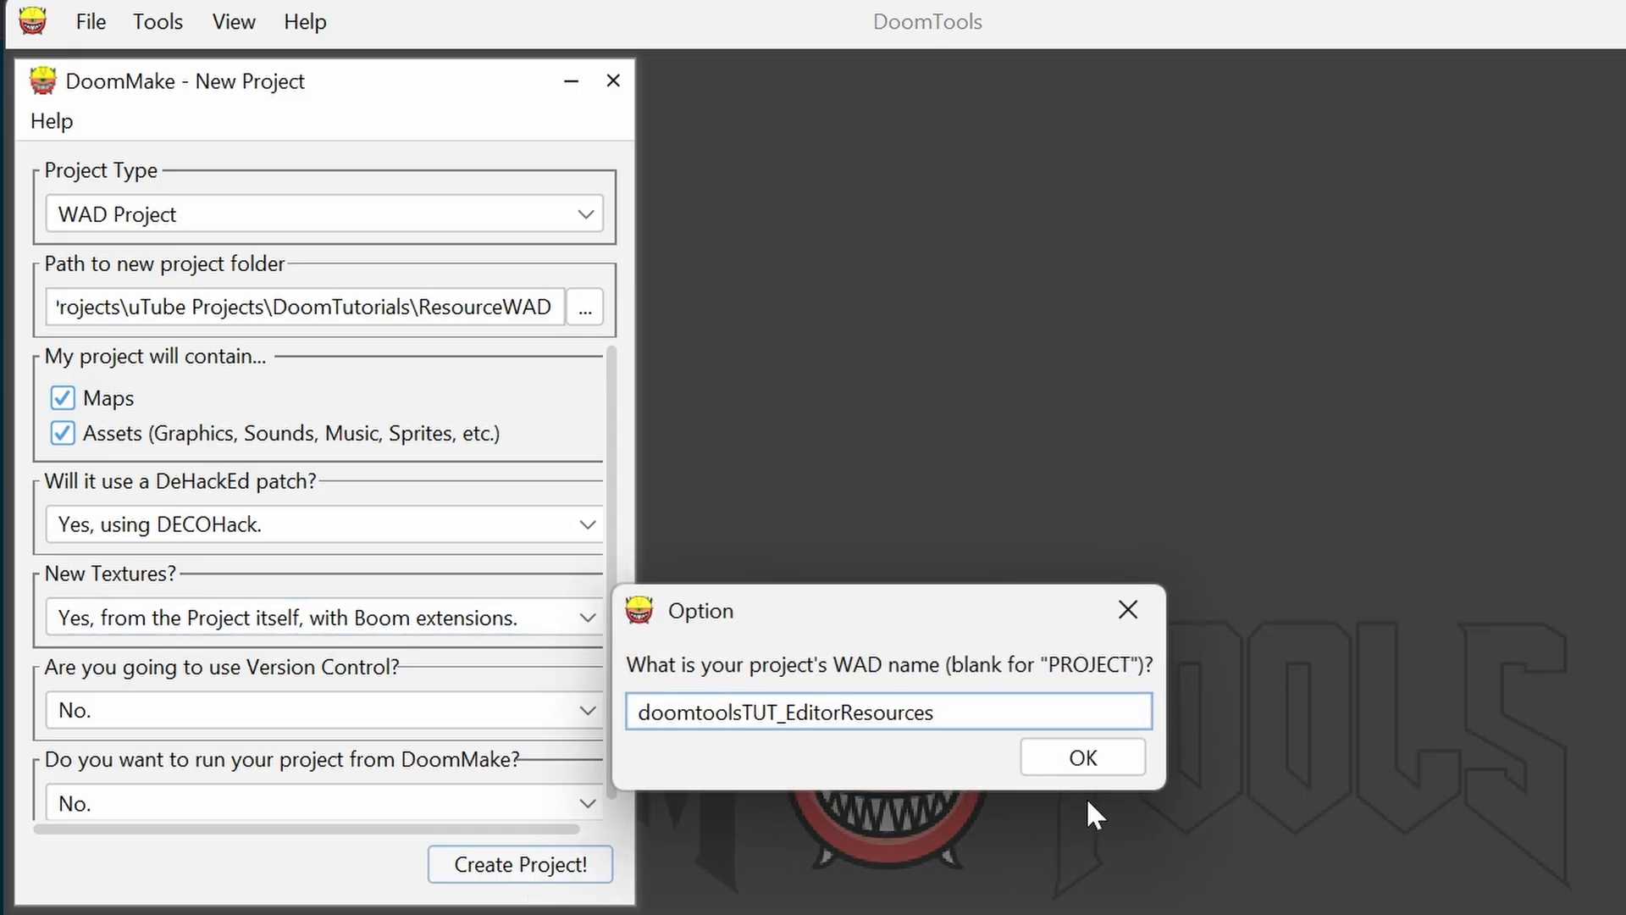
{"action": "left_click", "coordinate": [1084, 758]}
{"action": "left_click", "coordinate": [1040, 710]}
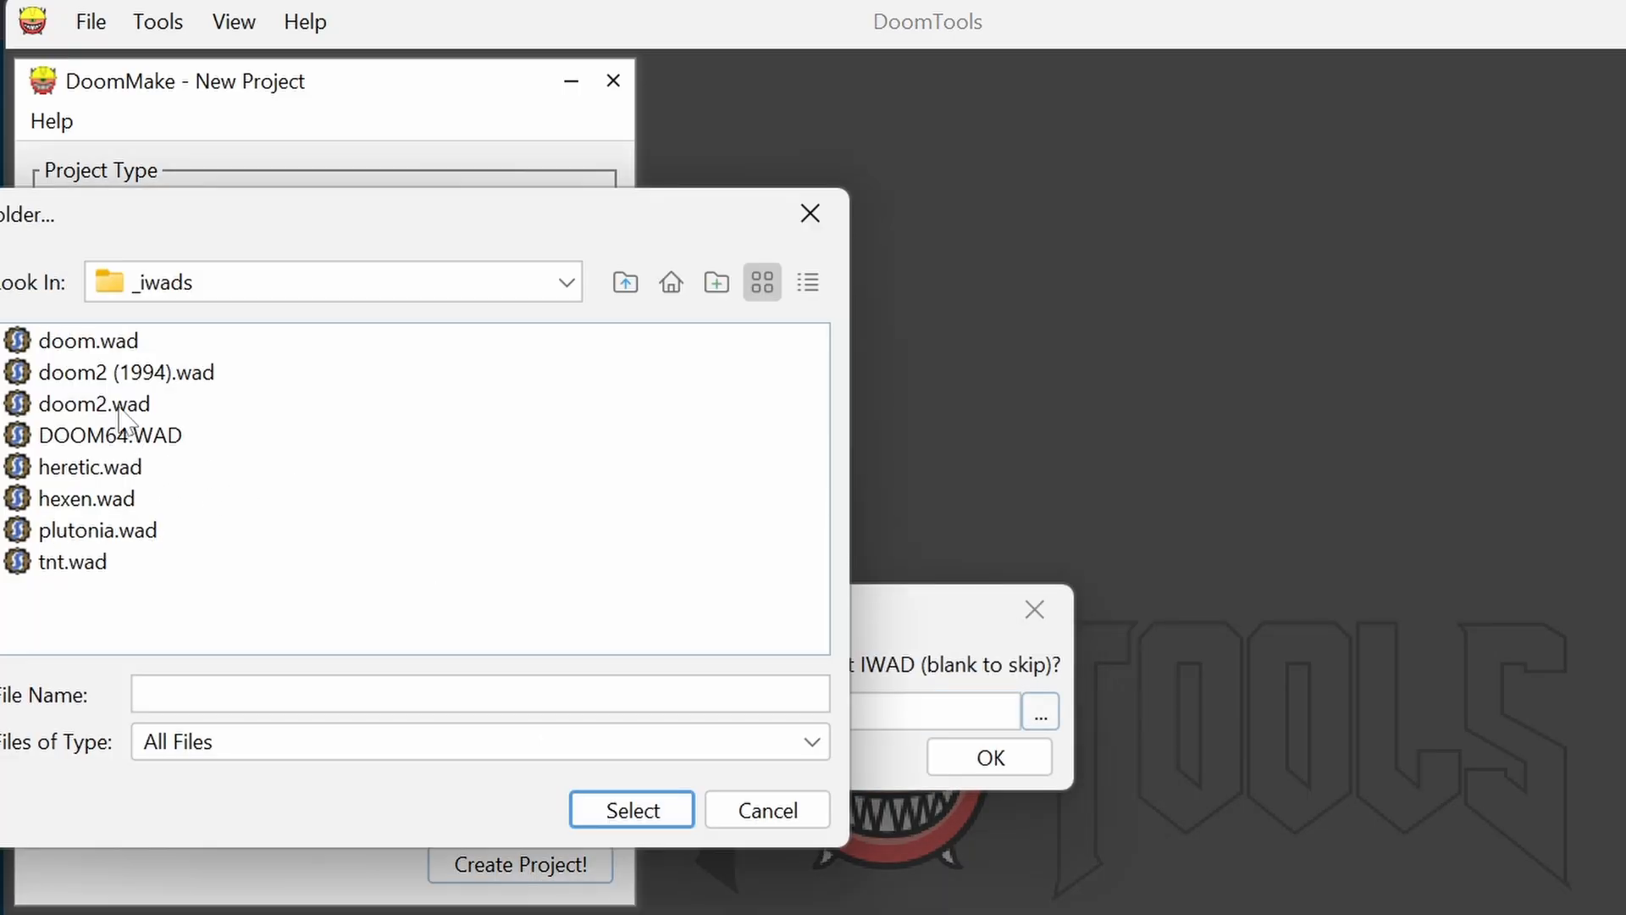
{"action": "left_click", "coordinate": [95, 403]}
{"action": "left_click", "coordinate": [656, 814]}
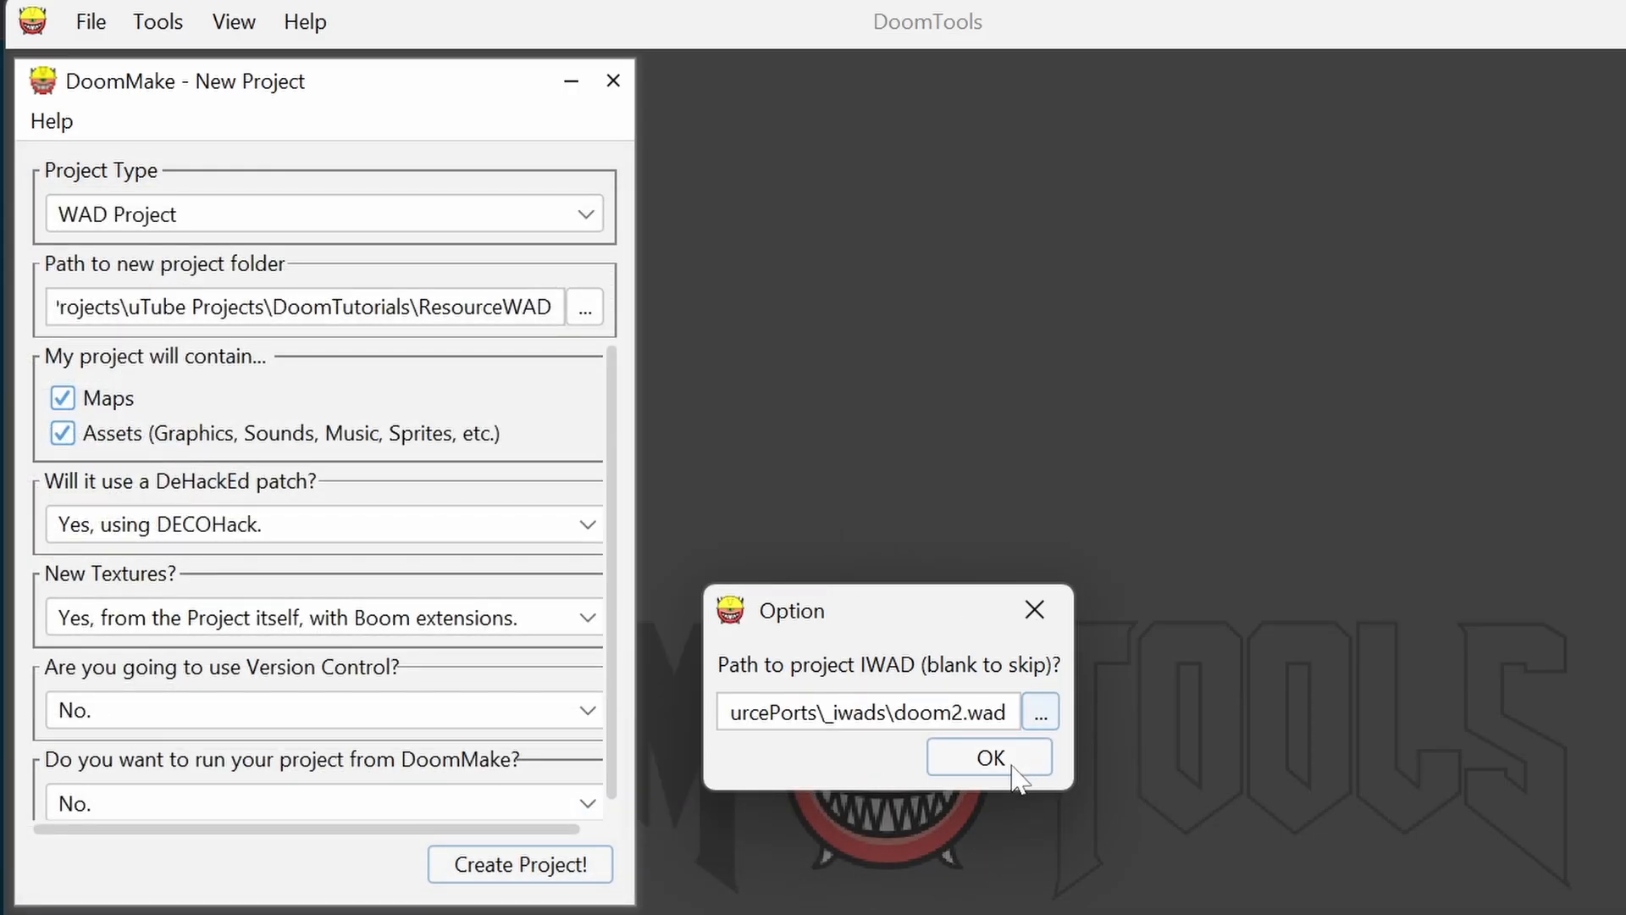
{"action": "left_click", "coordinate": [1012, 765]}
Step: Set the DECOHack patch type to dsdhacked and finish creating the project
{"action": "type", "text": "dsd"}
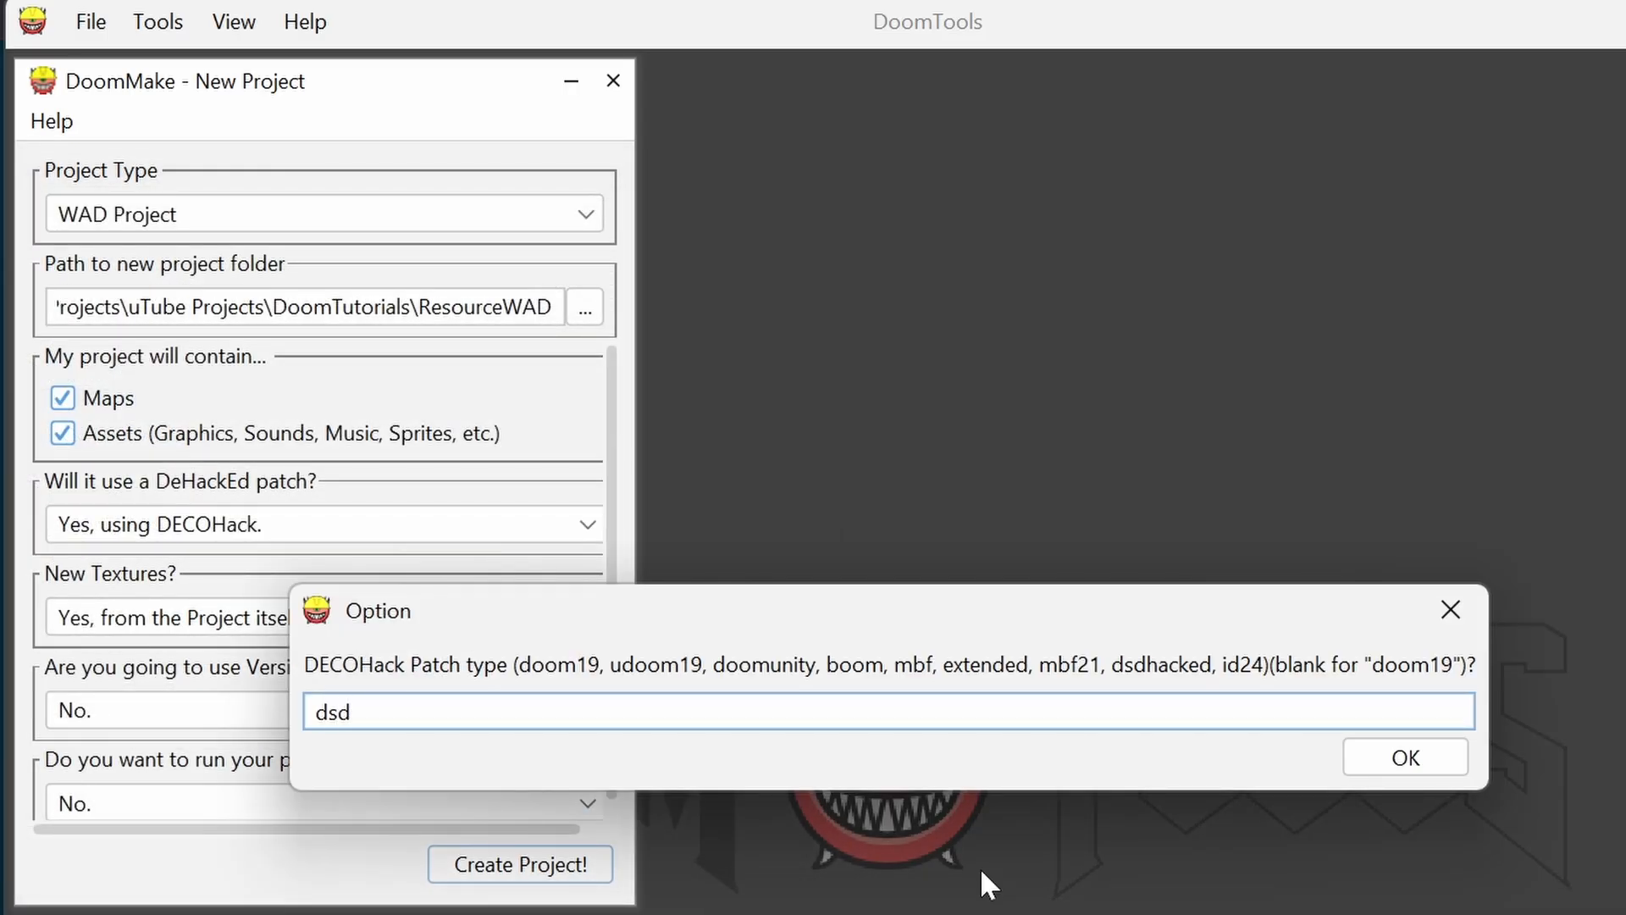
{"action": "type", "text": "hacked"}
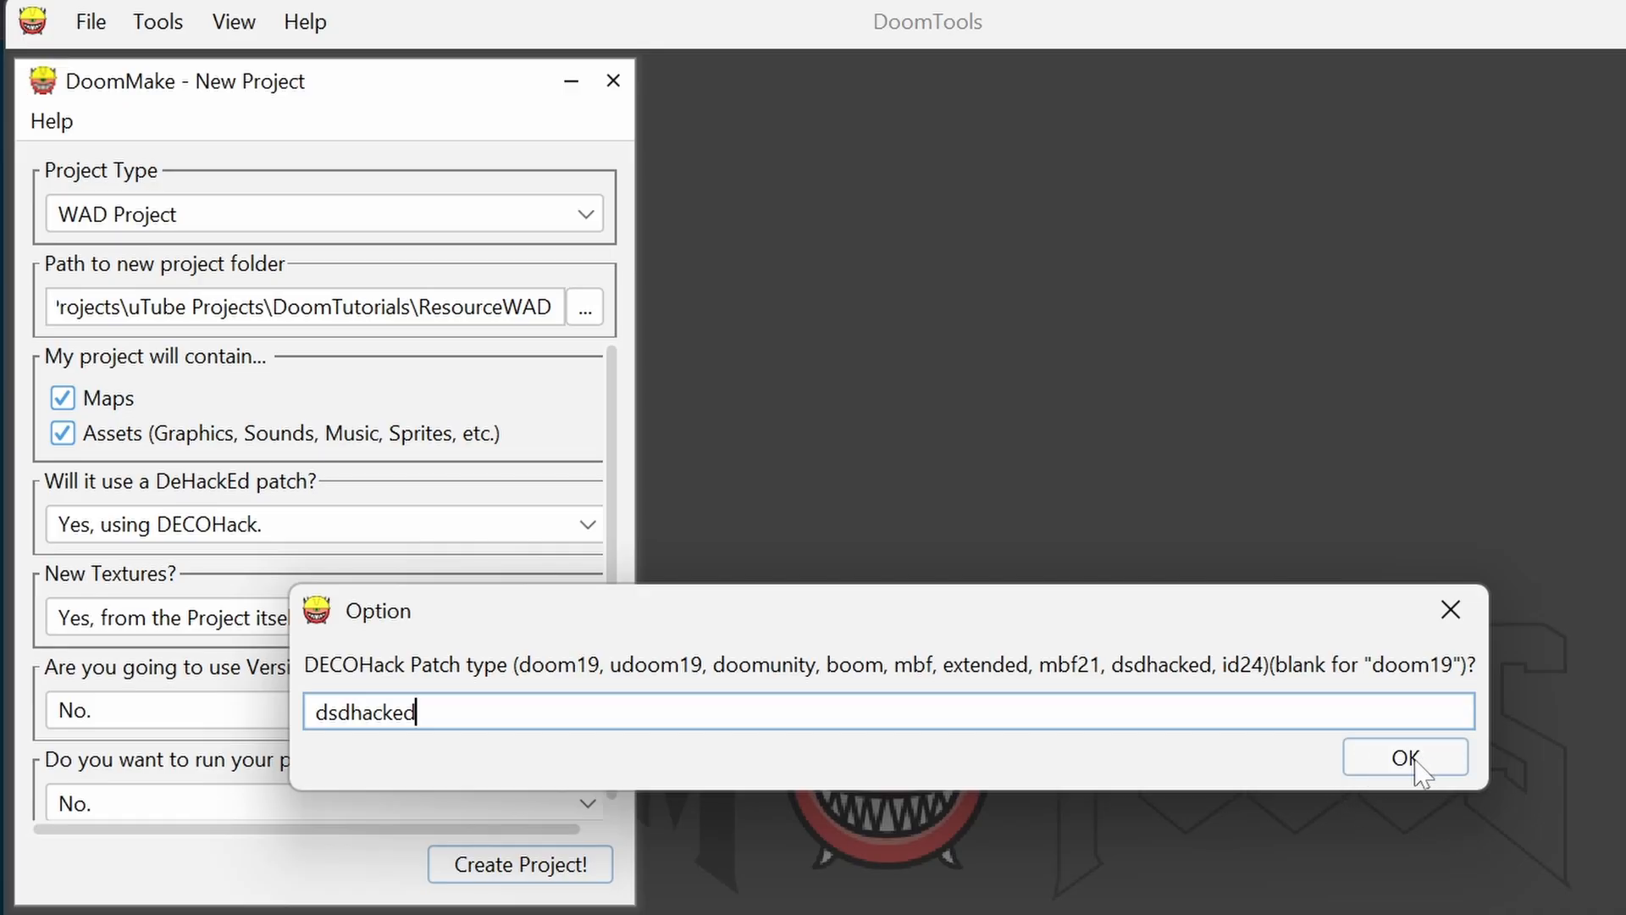
{"action": "left_click", "coordinate": [1408, 759]}
{"action": "left_click", "coordinate": [730, 790]}
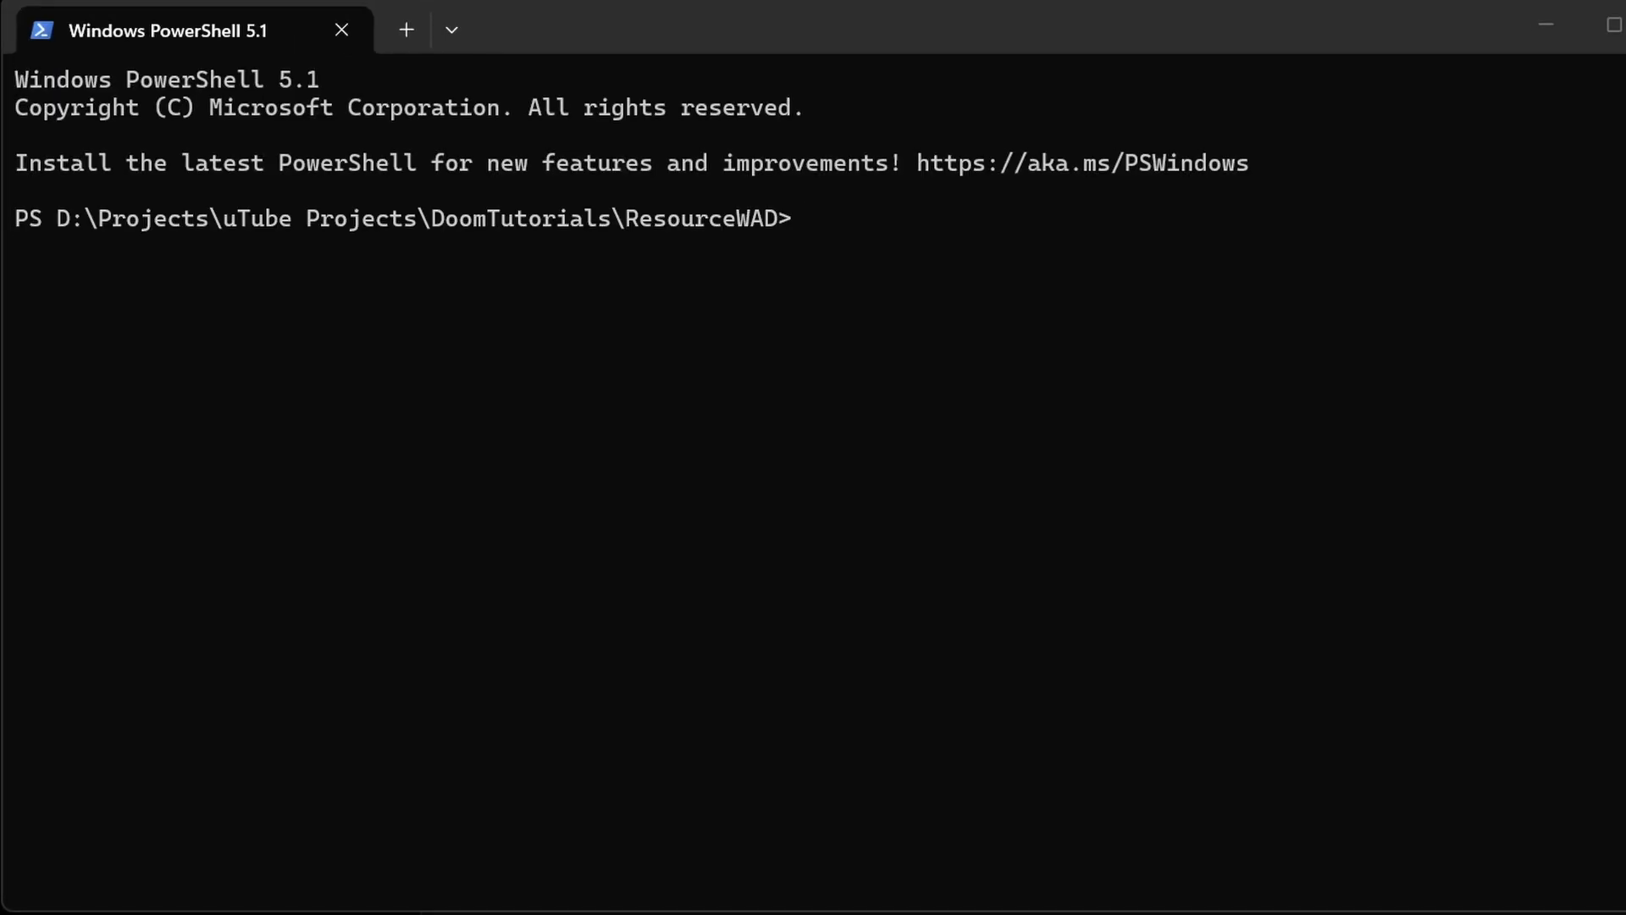
Step: Run doommake in PowerShell from the ResourceWAD project folder
{"action": "type", "text": "doommake"}
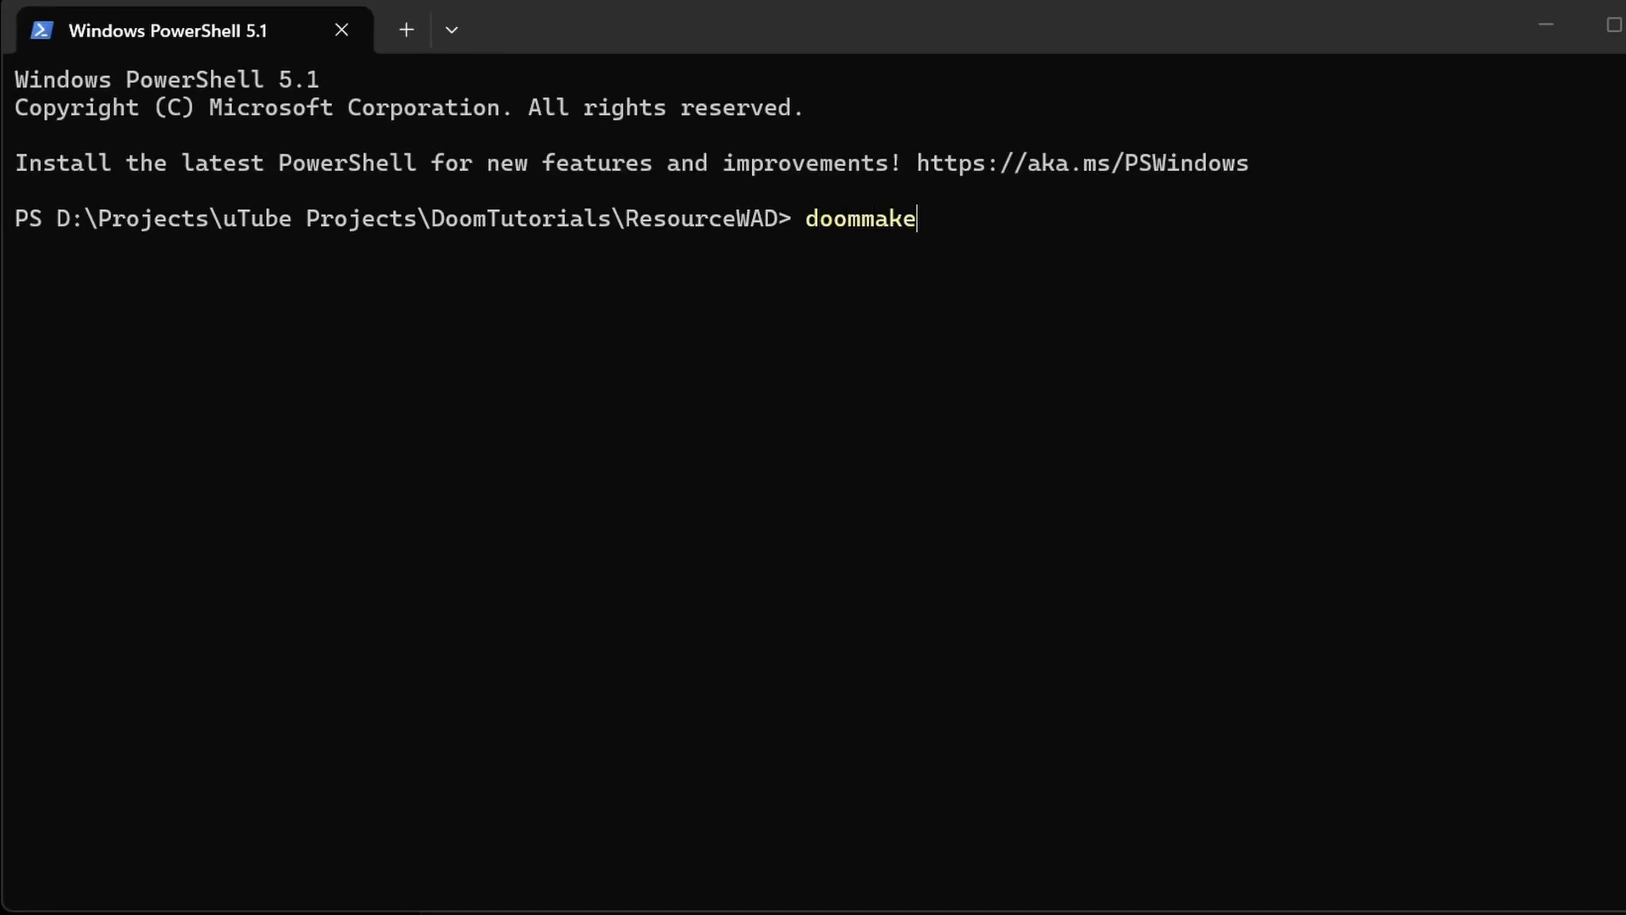
{"action": "key", "text": "Return"}
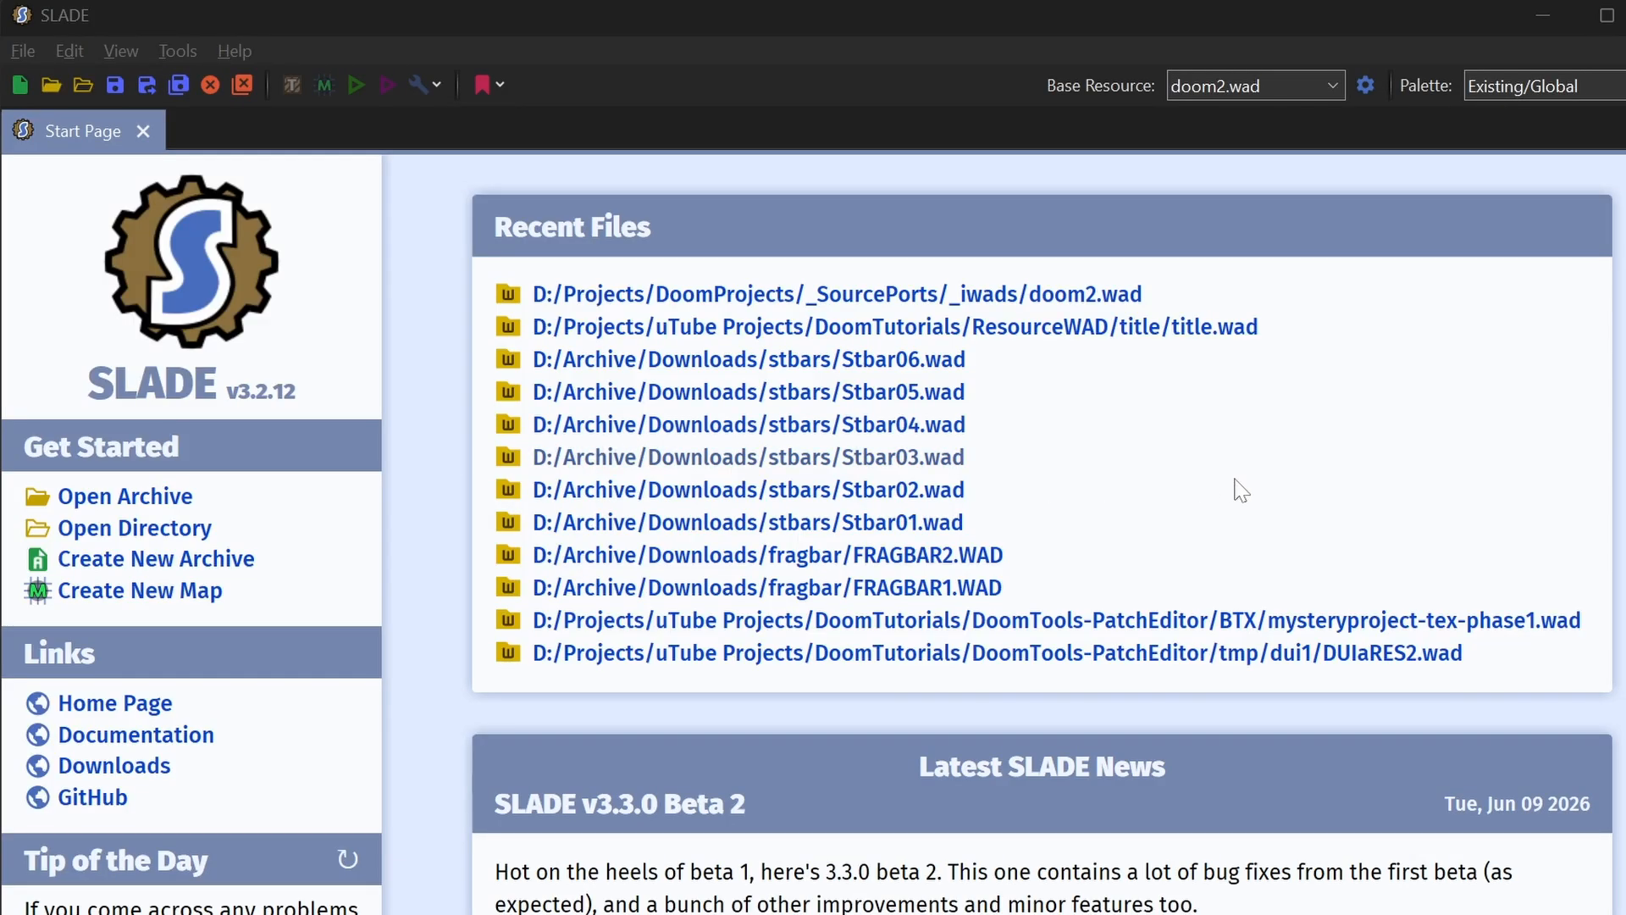
Step: Switch to SLADE, open doom2.wad and doom.wad, and compare their TEXTUREx entries
{"action": "left_click", "coordinate": [1088, 297]}
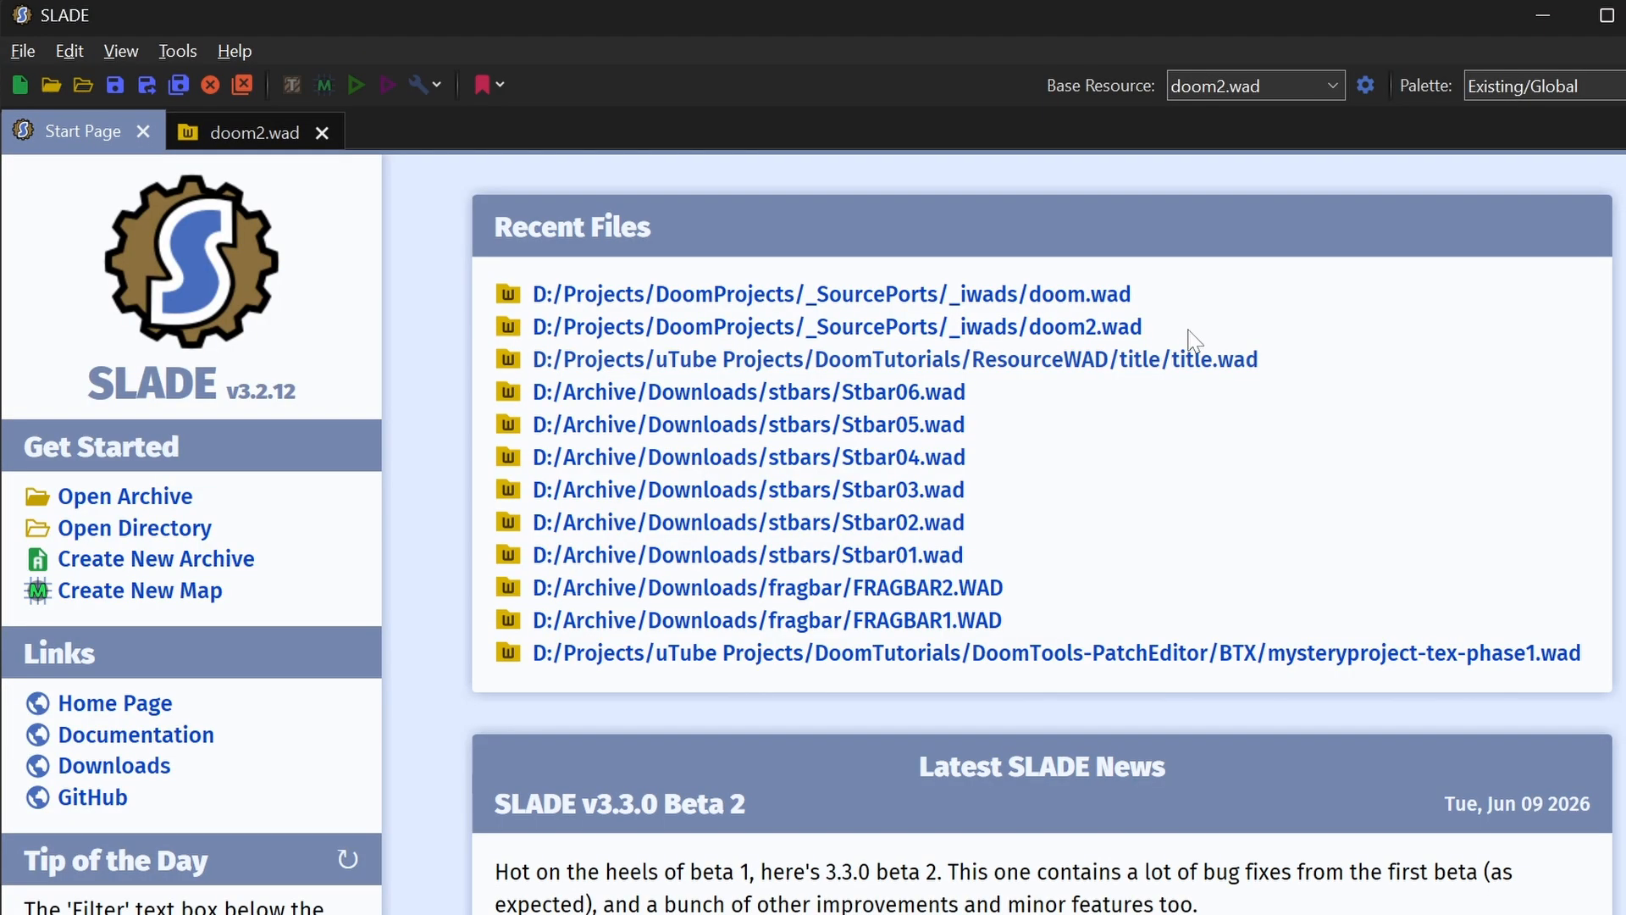
{"action": "left_click", "coordinate": [1103, 294]}
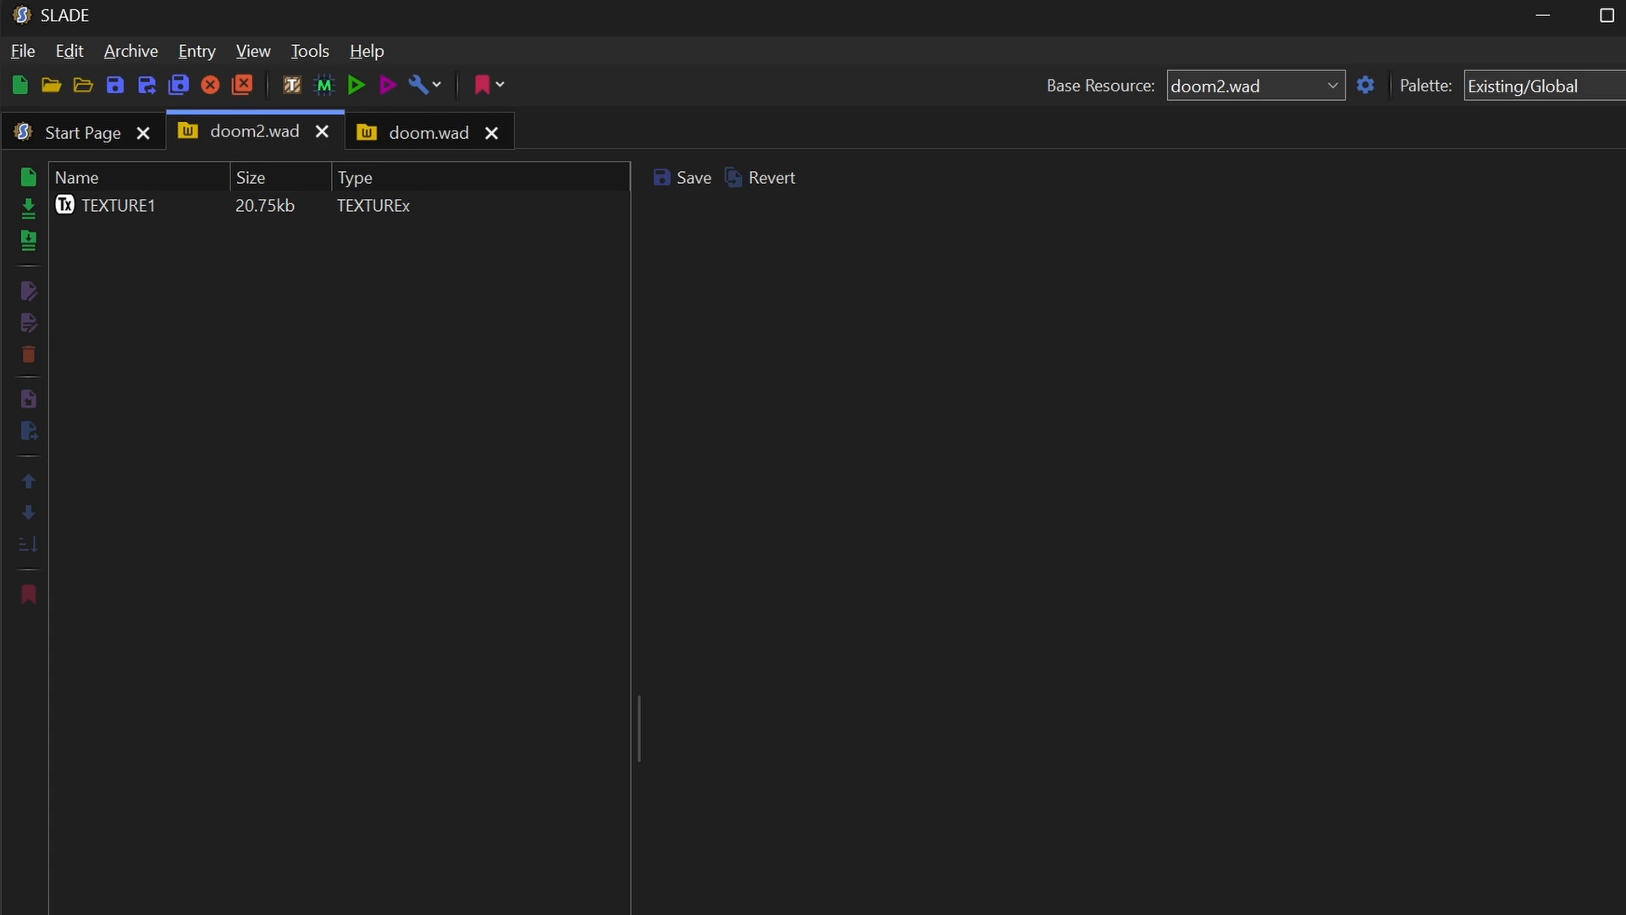
{"action": "left_click", "coordinate": [433, 136]}
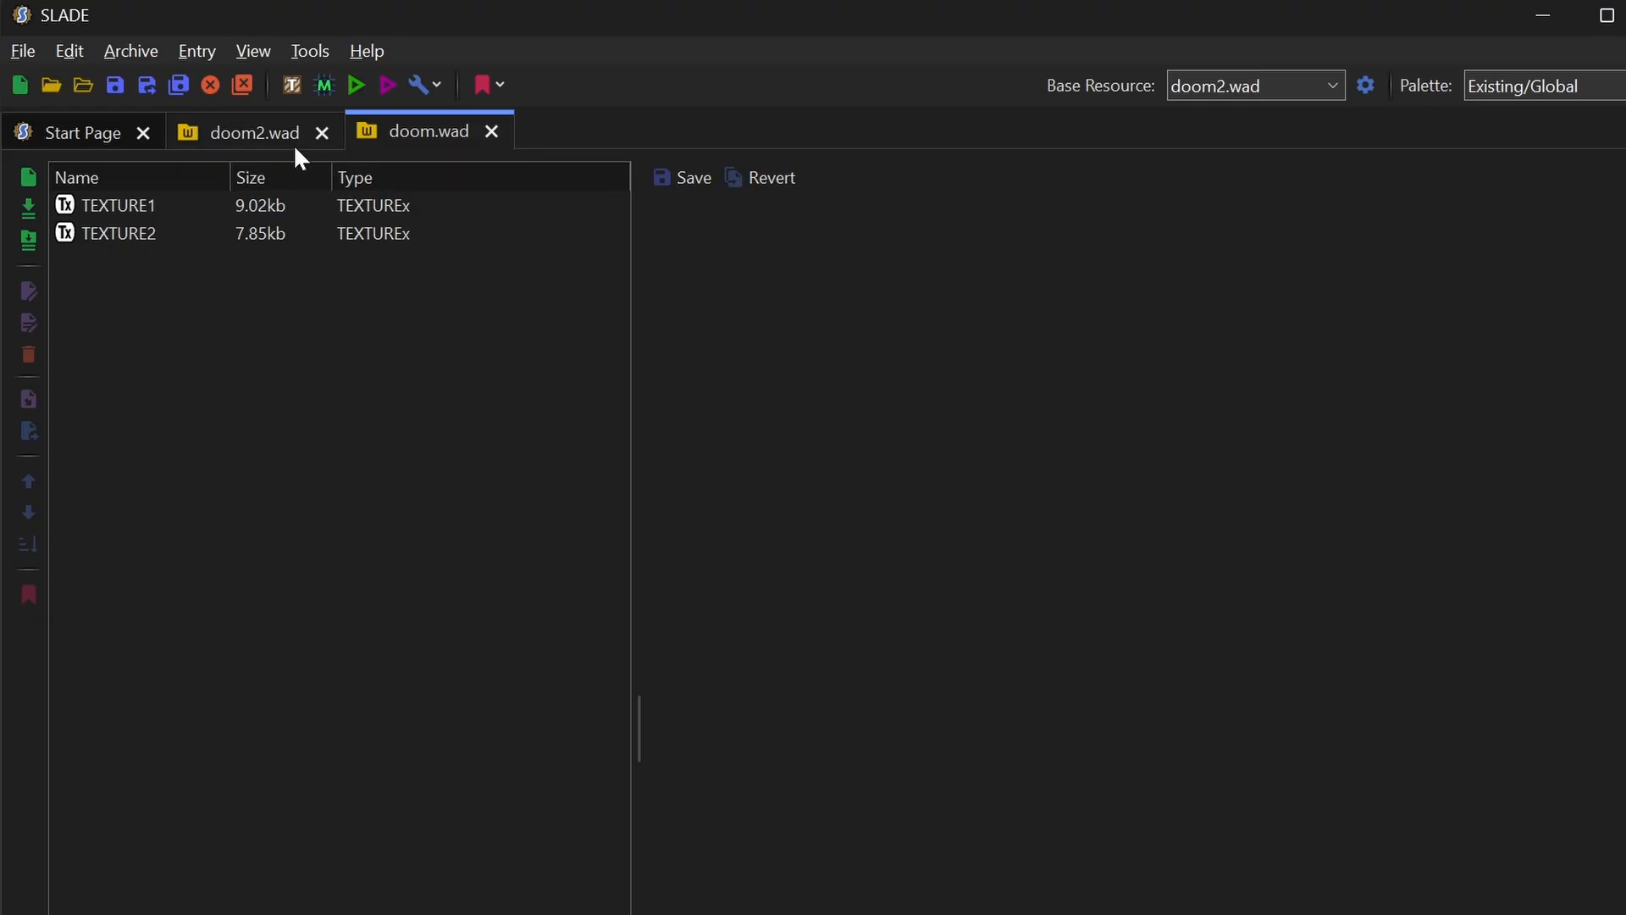
{"action": "left_click", "coordinate": [146, 204]}
{"action": "left_click", "coordinate": [144, 233]}
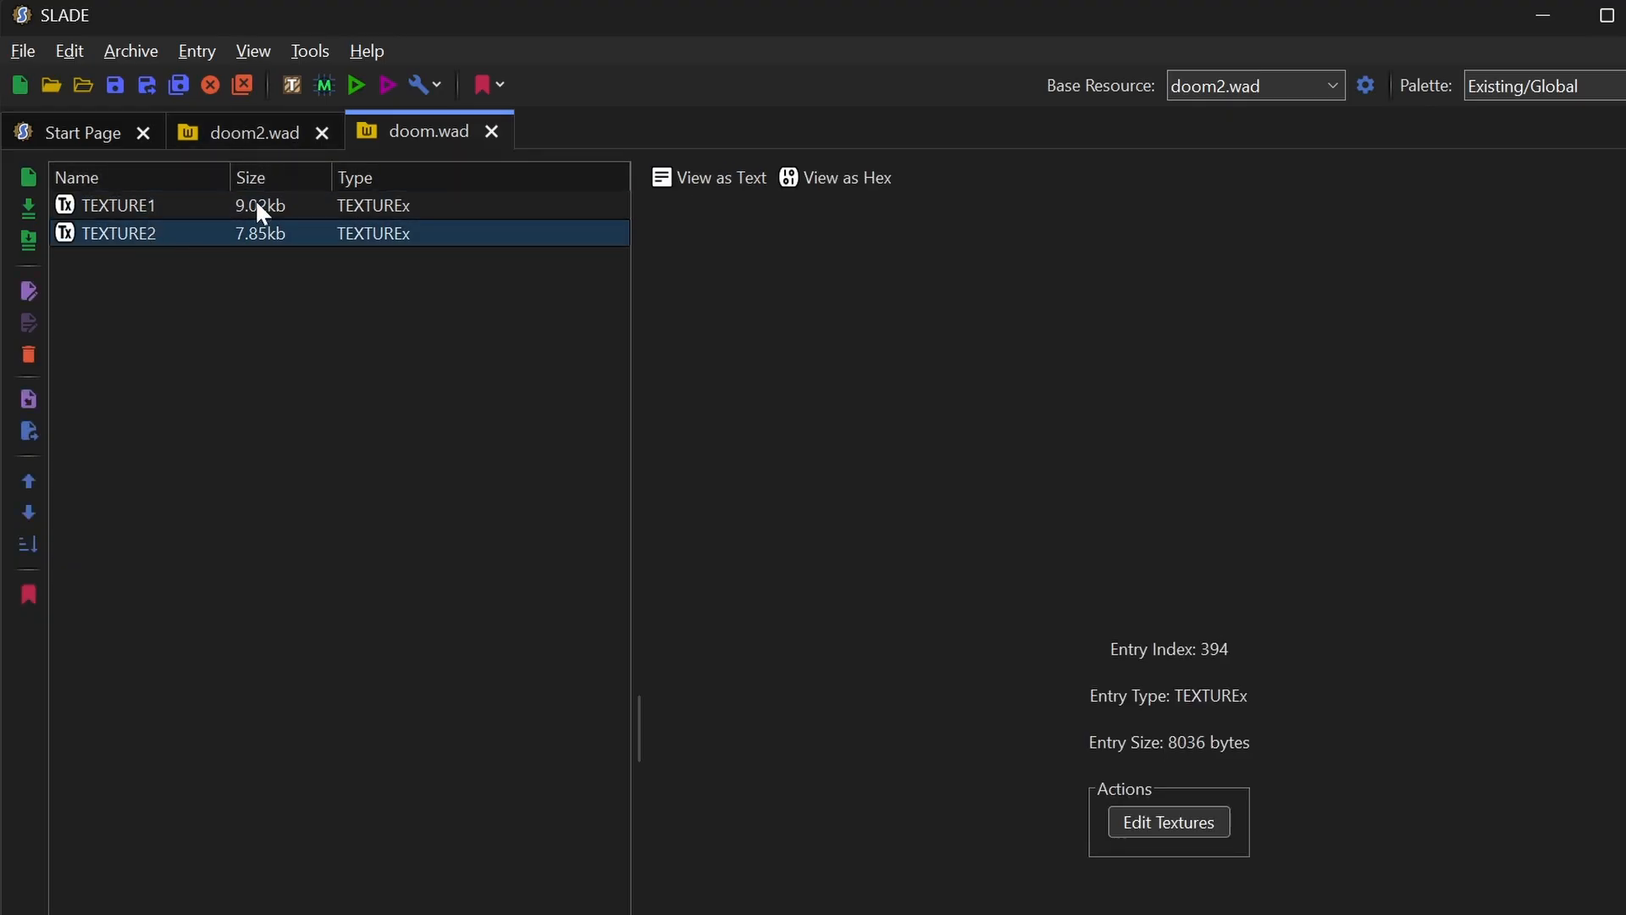
{"action": "left_click", "coordinate": [251, 131]}
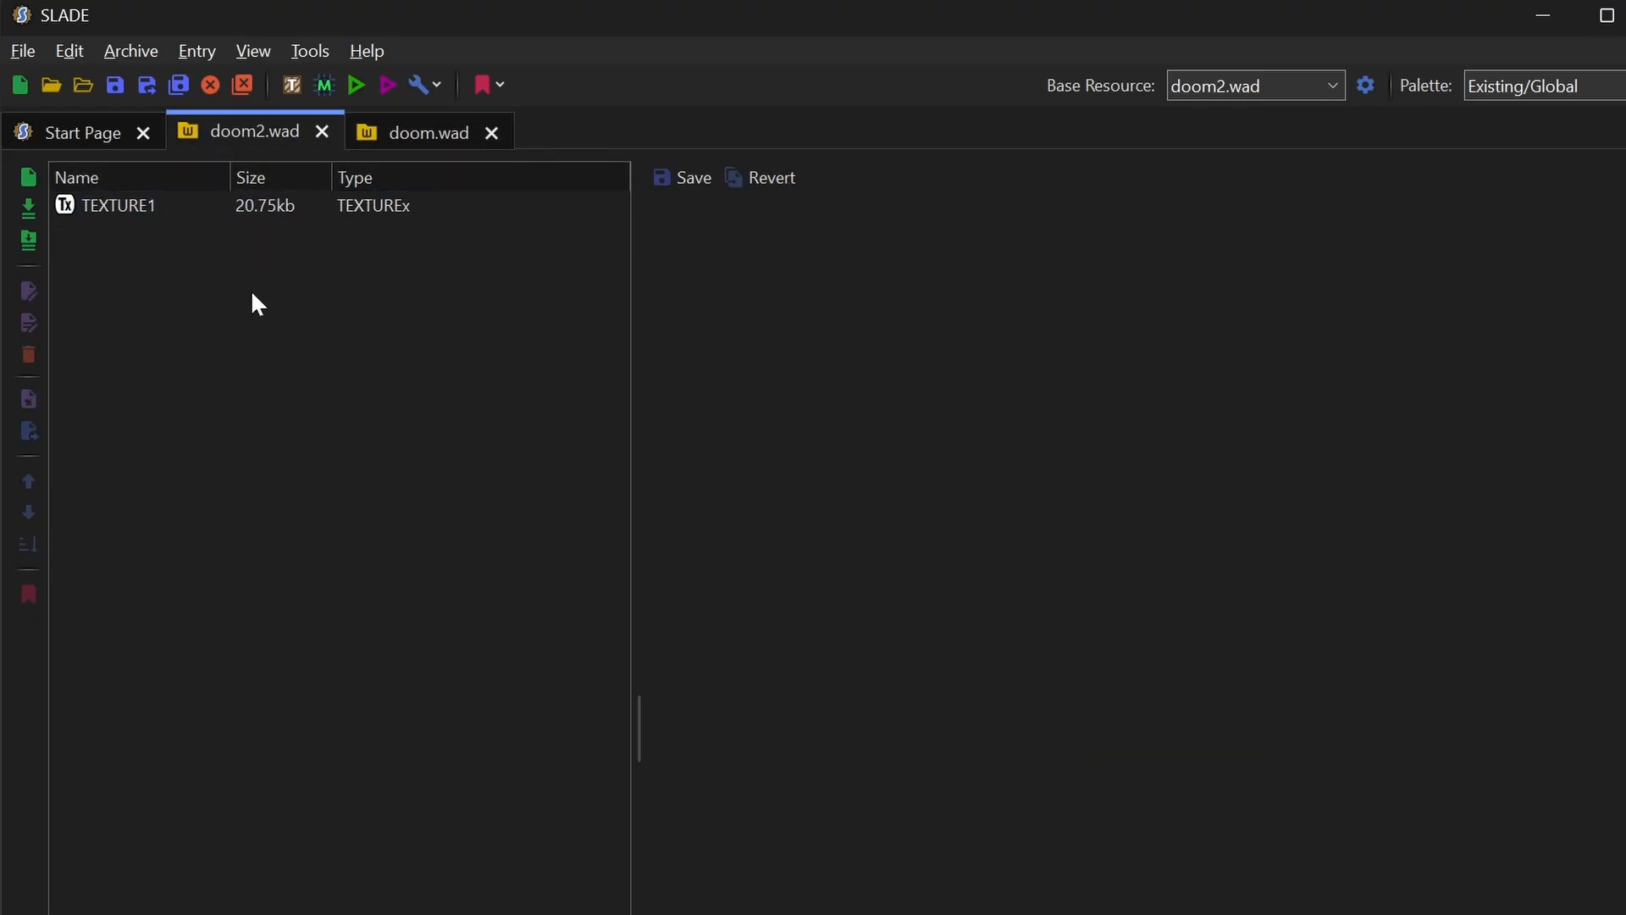
{"action": "left_click", "coordinate": [120, 204]}
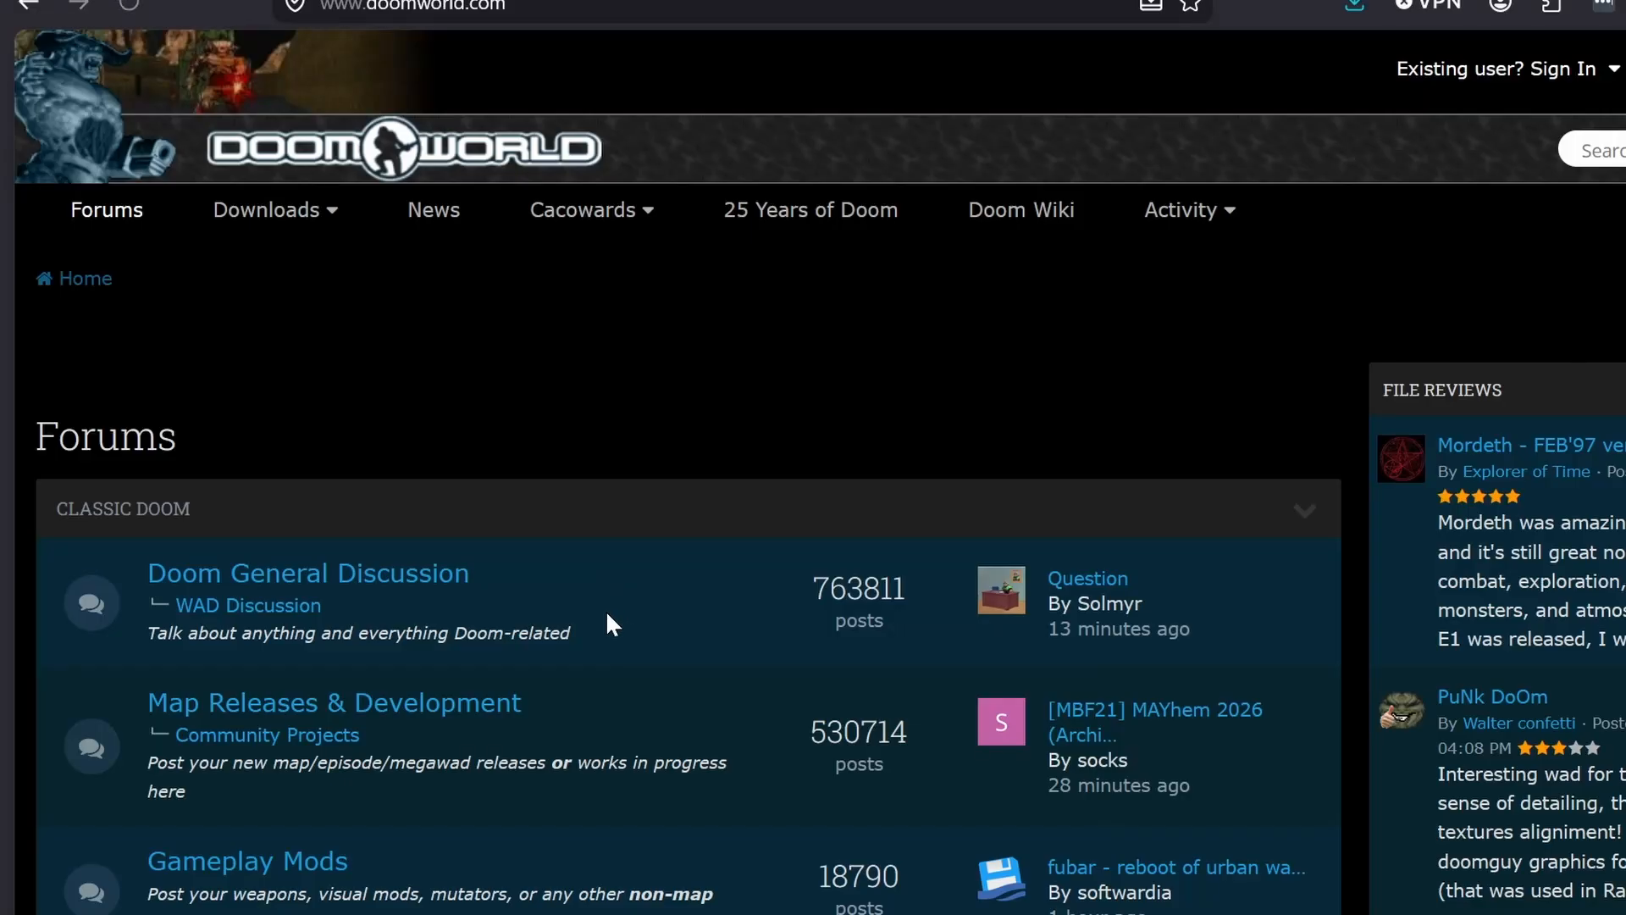
Step: In the Doomworld Resources forum, open page 197 of the "Post your Doom textures!" thread
{"action": "scroll", "coordinate": [597, 655], "scroll_direction": "down", "scroll_amount": 5}
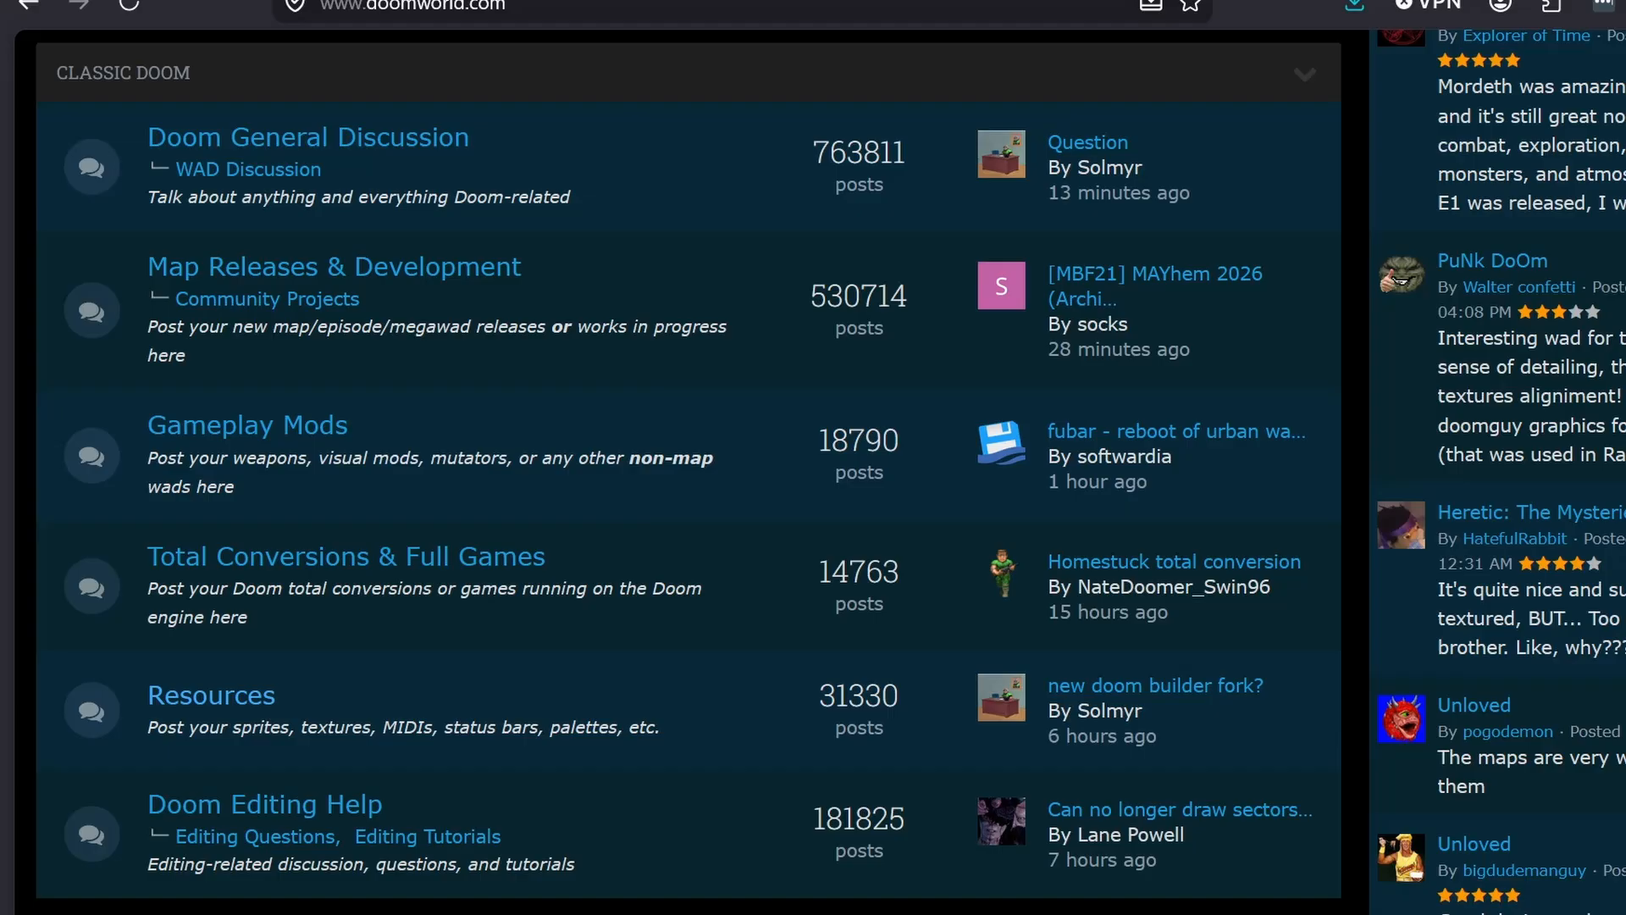
{"action": "left_click", "coordinate": [214, 696]}
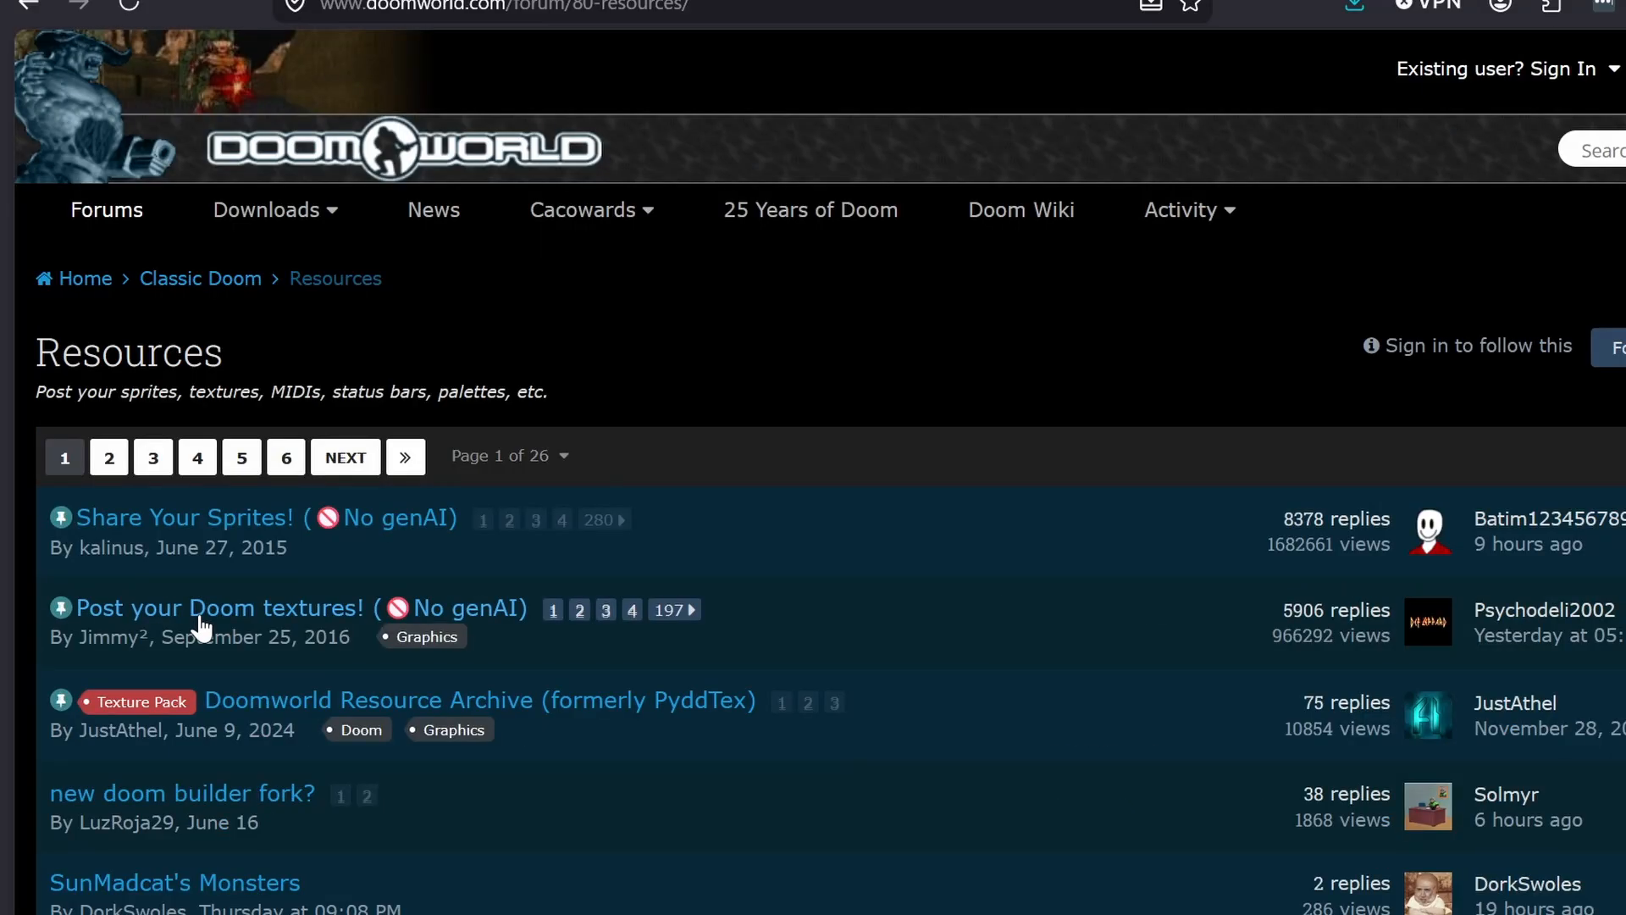
{"action": "left_click", "coordinate": [677, 613]}
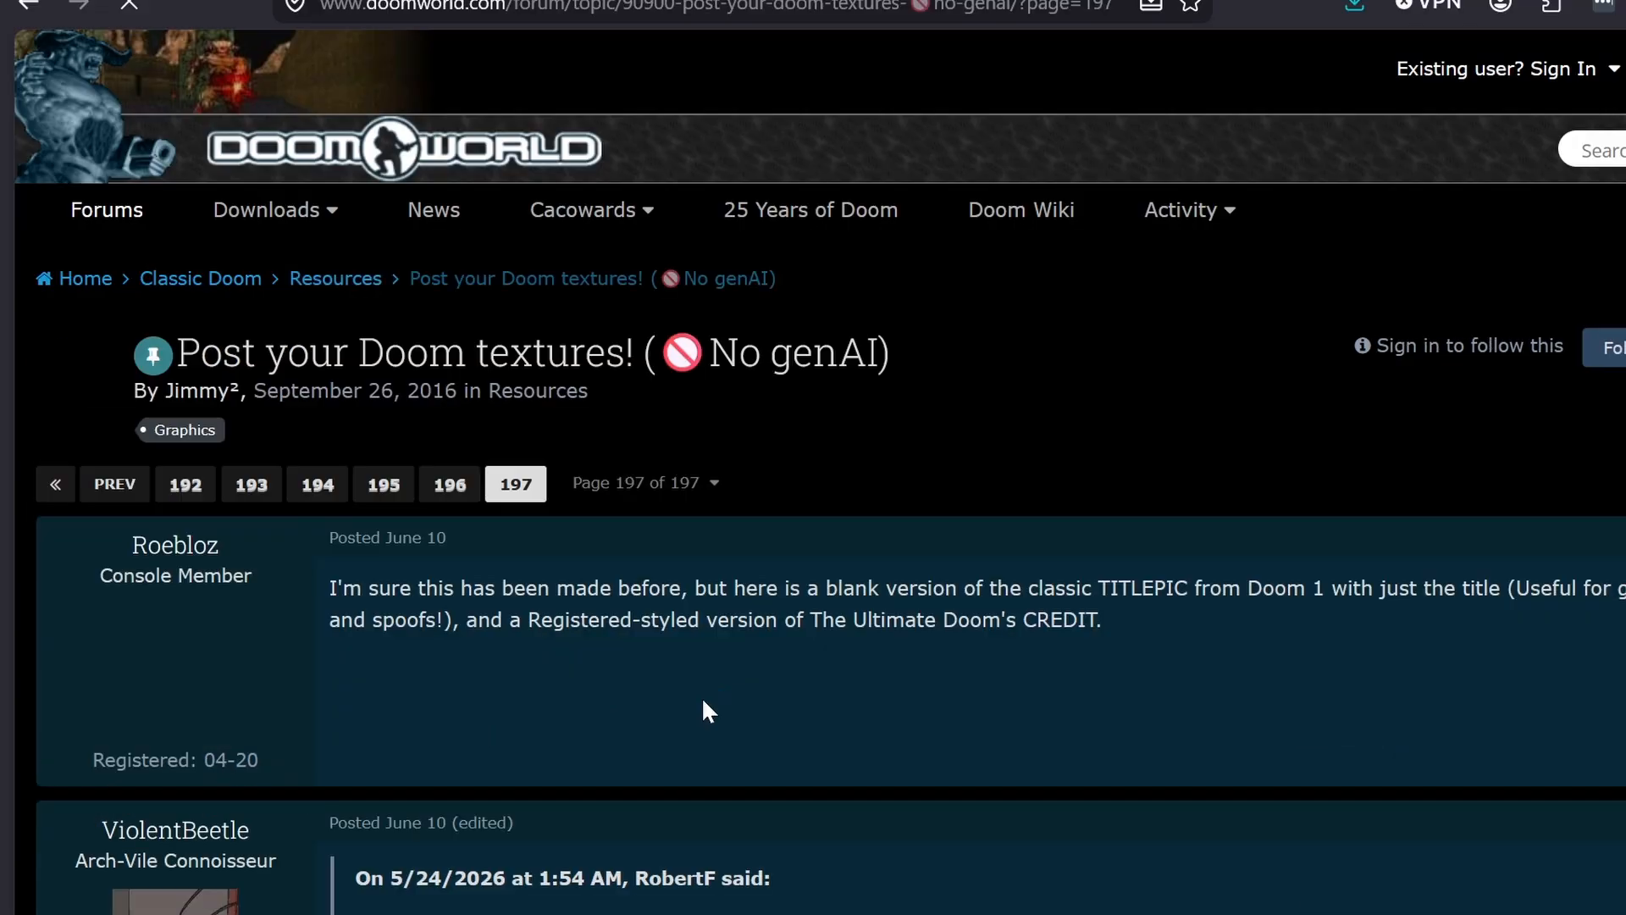
Step: Look through the textures posted on the last page of the "Post your Doom textures!" thread
{"action": "scroll", "coordinate": [738, 845], "scroll_direction": "down", "scroll_amount": 15}
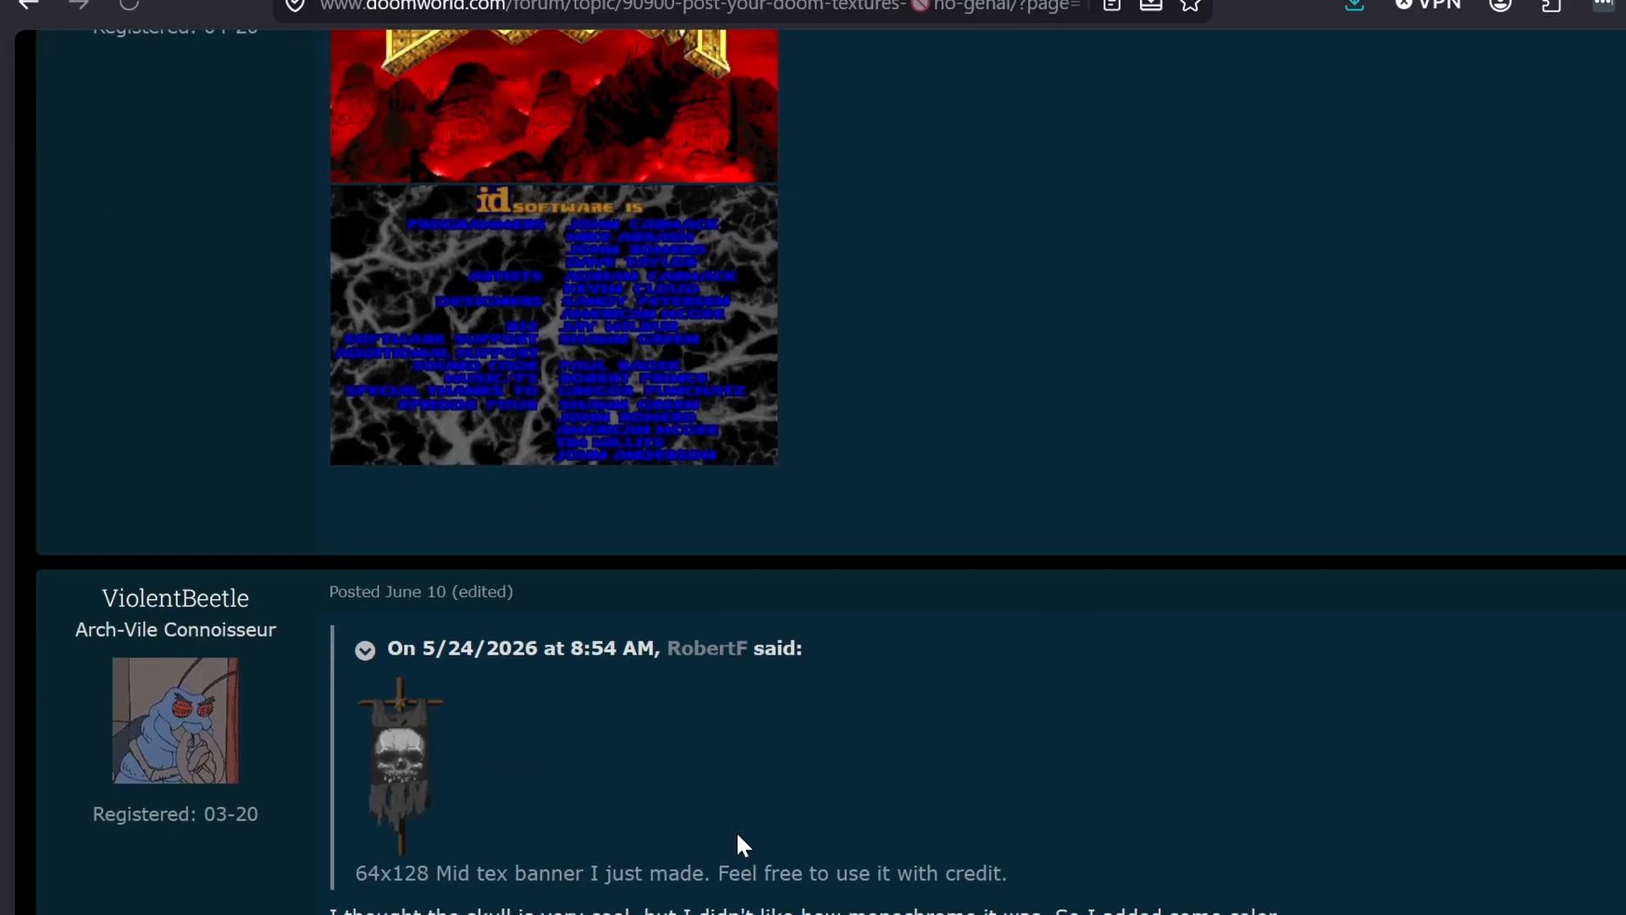
{"action": "scroll", "coordinate": [739, 845], "scroll_direction": "down", "scroll_amount": 15}
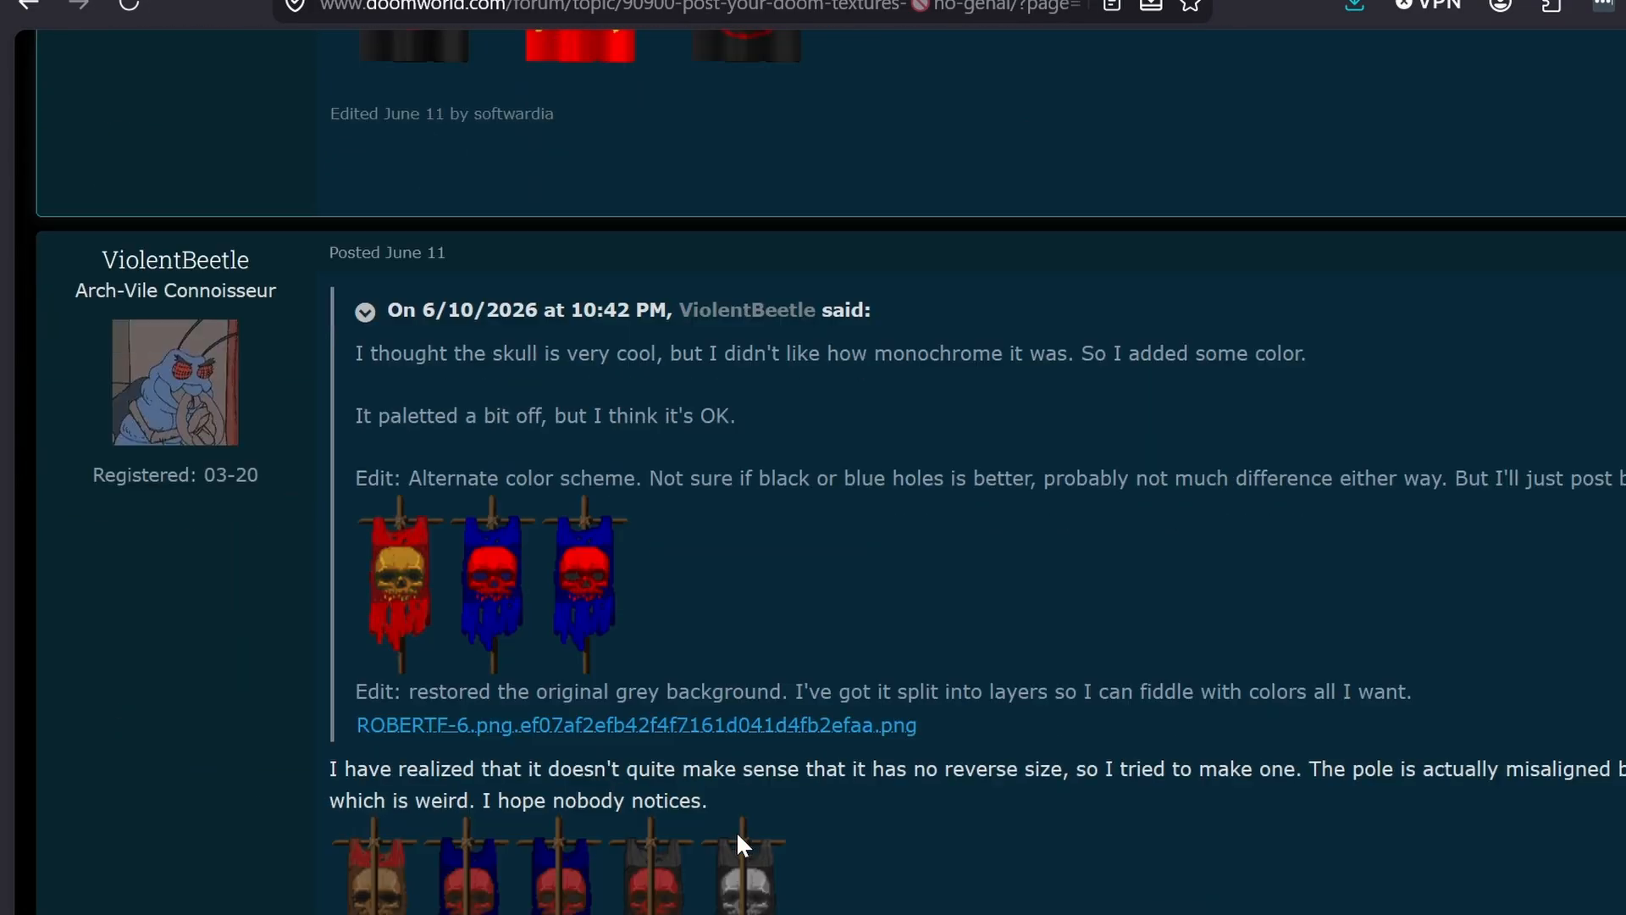
{"action": "scroll", "coordinate": [738, 846], "scroll_direction": "down", "scroll_amount": 12}
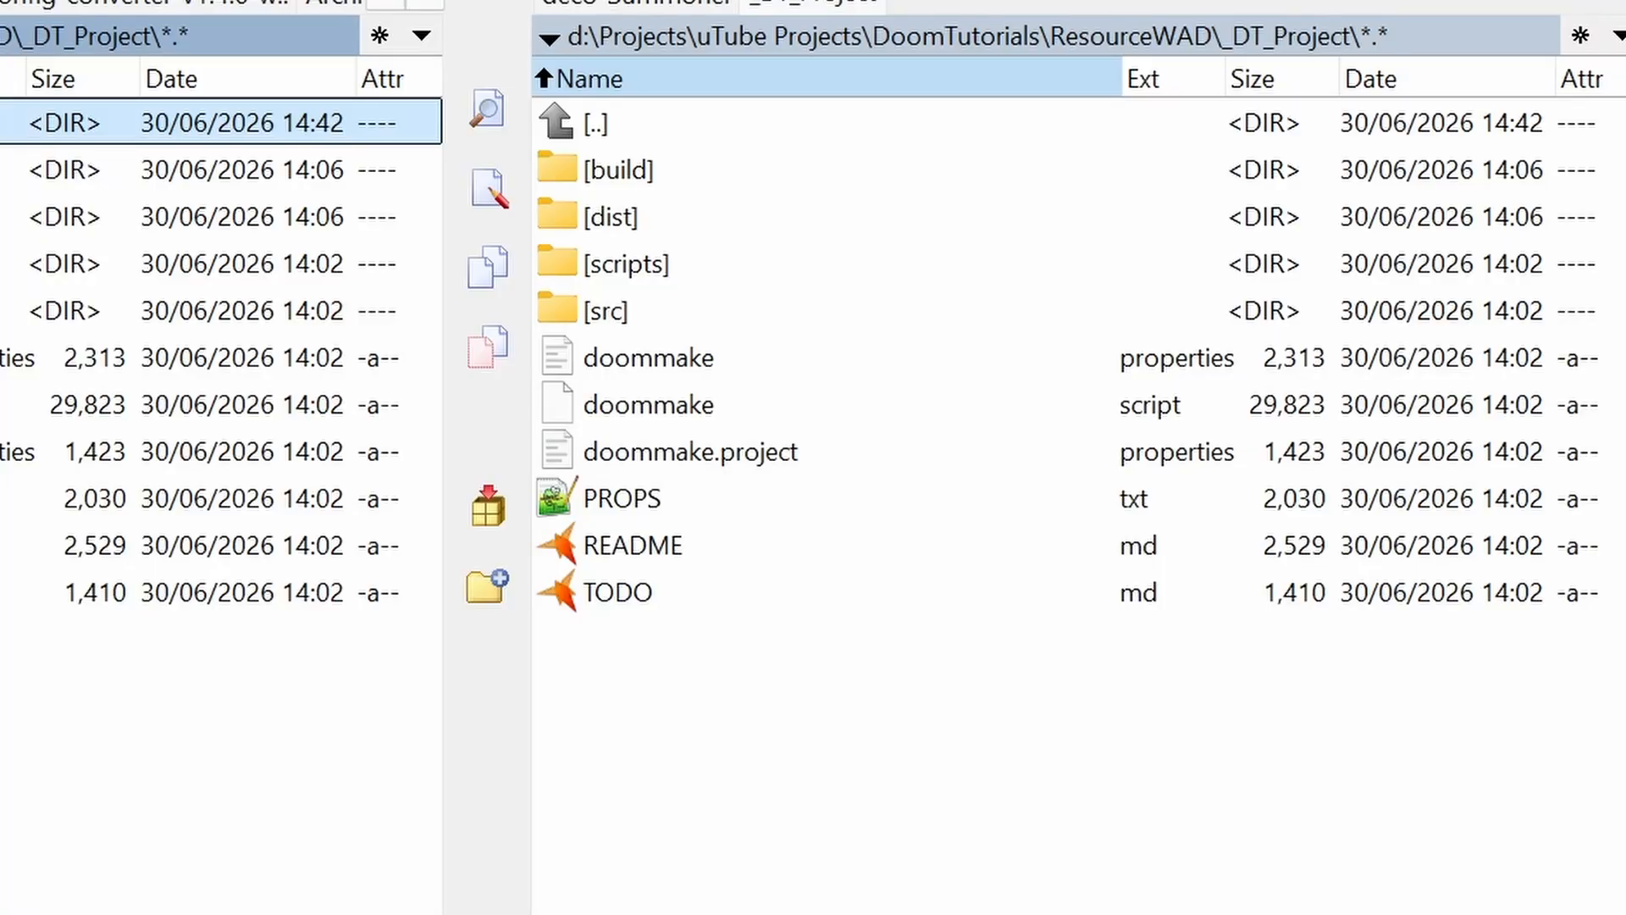
Step: Switch to Total Commander and open the project's src\convert folder
{"action": "key", "text": "Tab"}
{"action": "key", "text": "Down"}
{"action": "key", "text": "Down"}
{"action": "key", "text": "Down"}
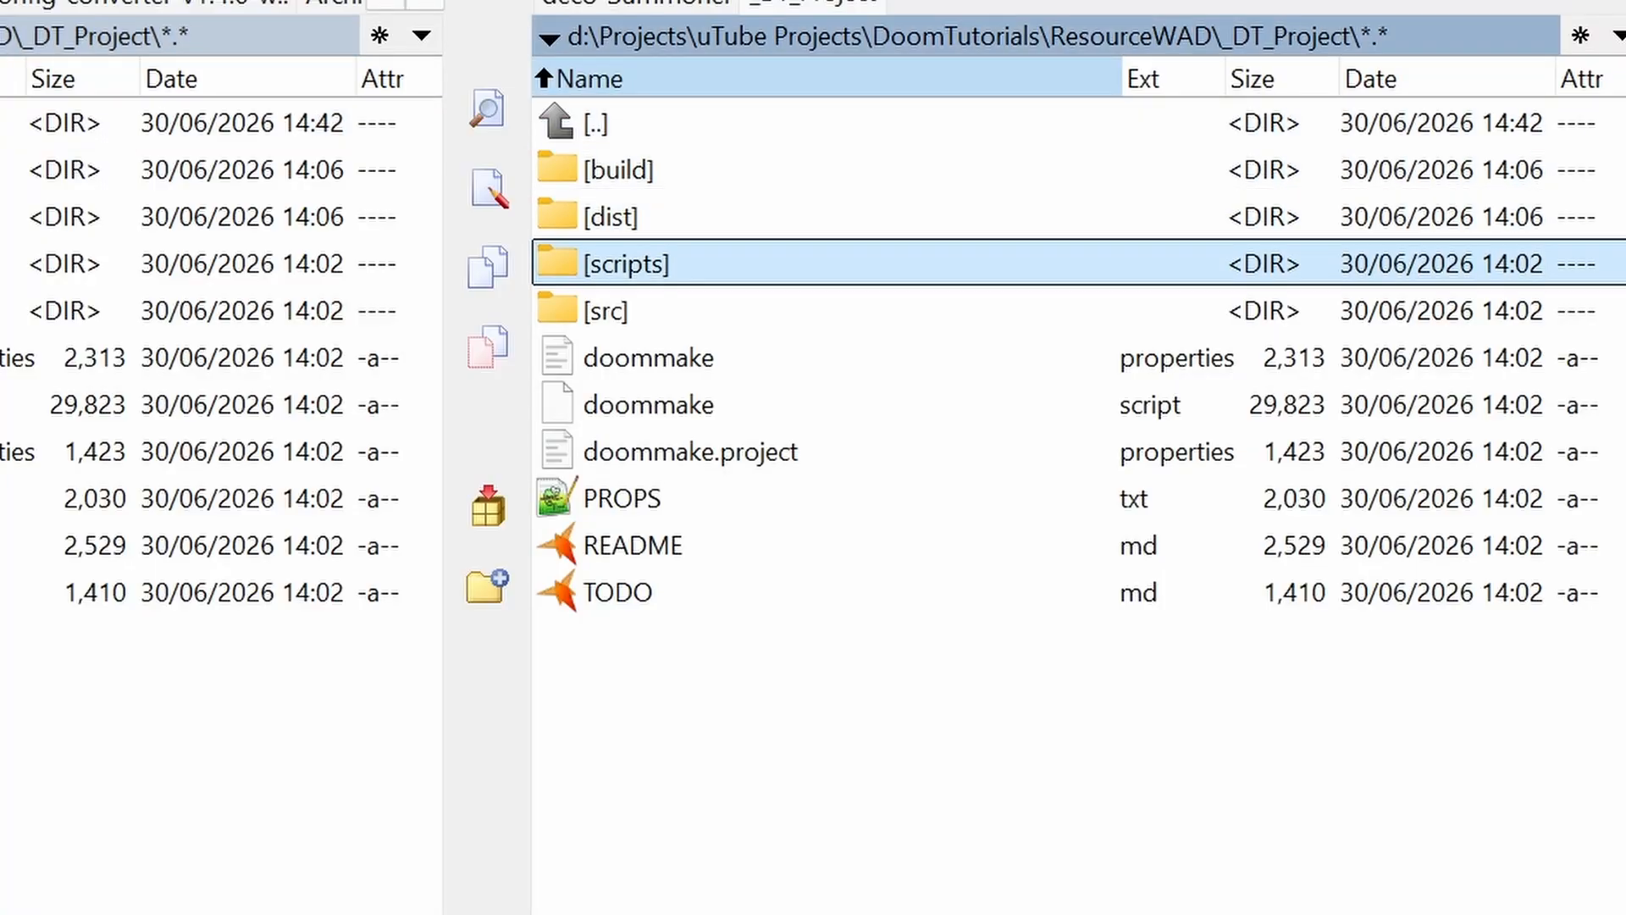
{"action": "key", "text": "Down"}
{"action": "key", "text": "Return"}
{"action": "key", "text": "Down"}
{"action": "key", "text": "Down"}
{"action": "key", "text": "Return"}
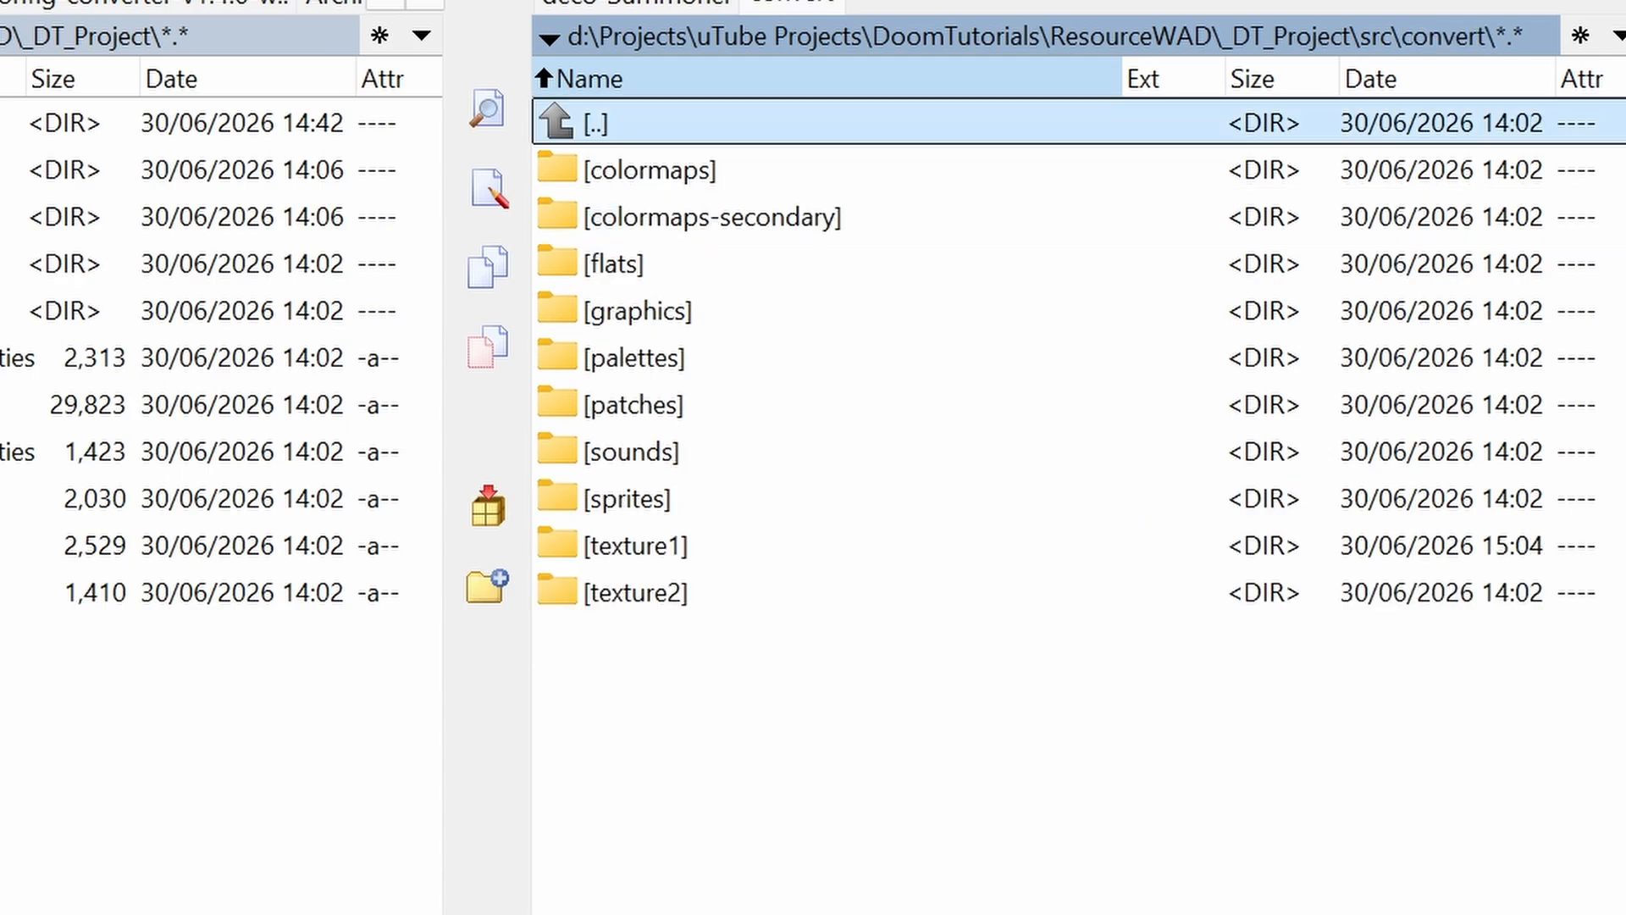
Step: Open the texture1 folder inside convert and check the texture PNG files stored there
{"action": "key", "text": "Down"}
{"action": "key", "text": "Down"}
{"action": "key", "text": "Down"}
{"action": "key", "text": "Down"}
{"action": "key", "text": "Down"}
{"action": "key", "text": "Down"}
{"action": "key", "text": "Down"}
{"action": "key", "text": "Down"}
{"action": "key", "text": "Down"}
{"action": "key", "text": "Return"}
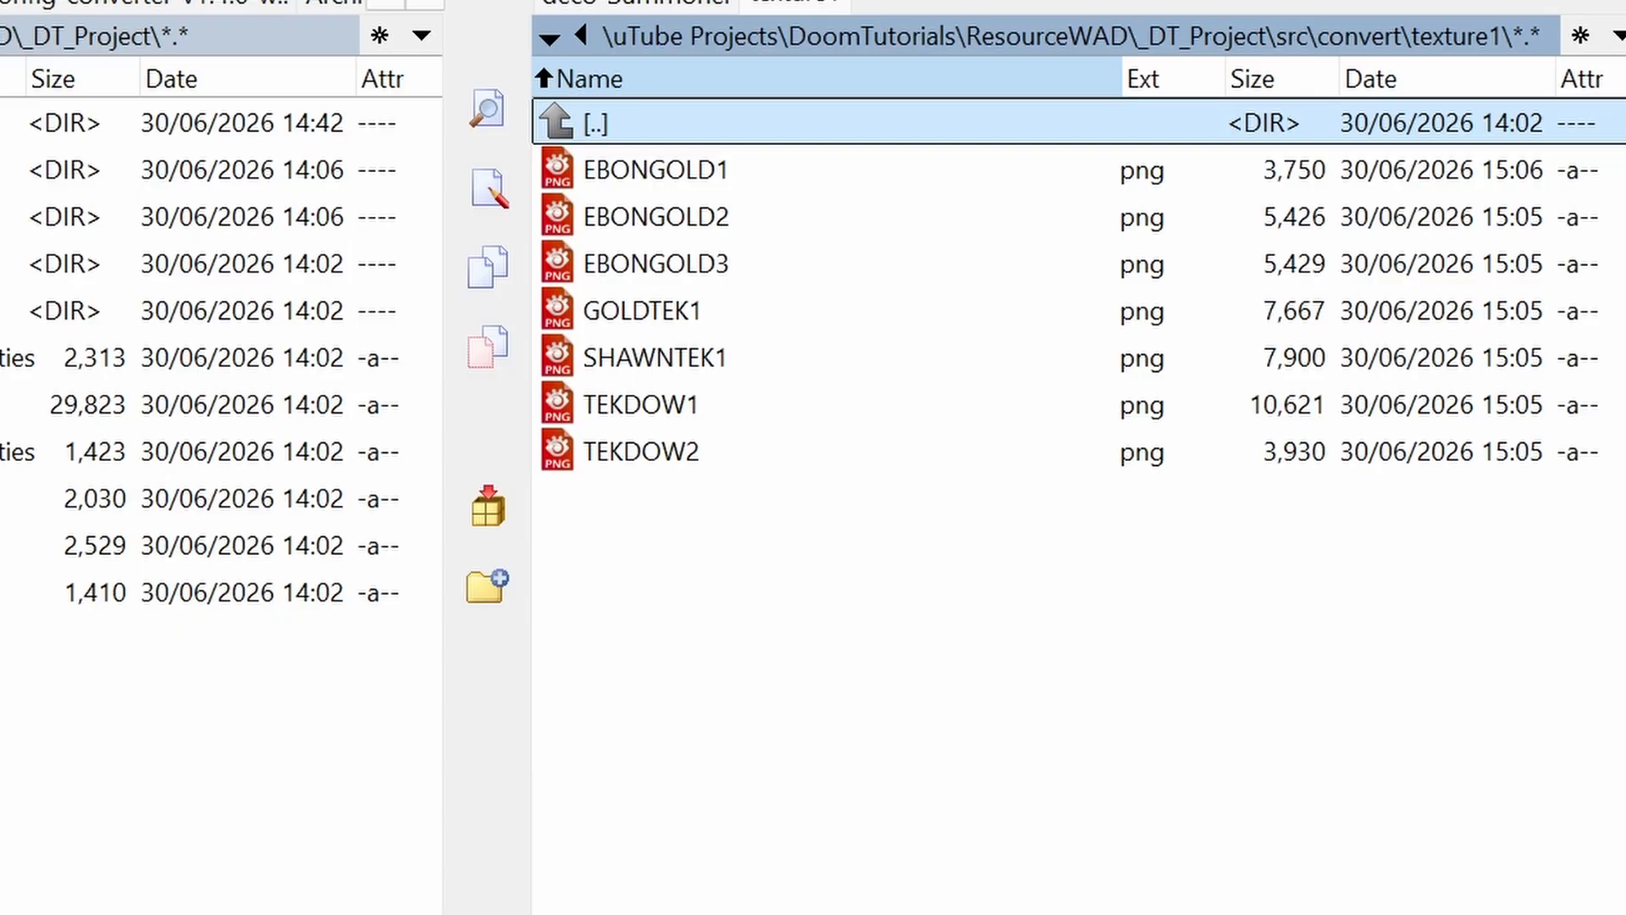
{"action": "key", "text": "Return"}
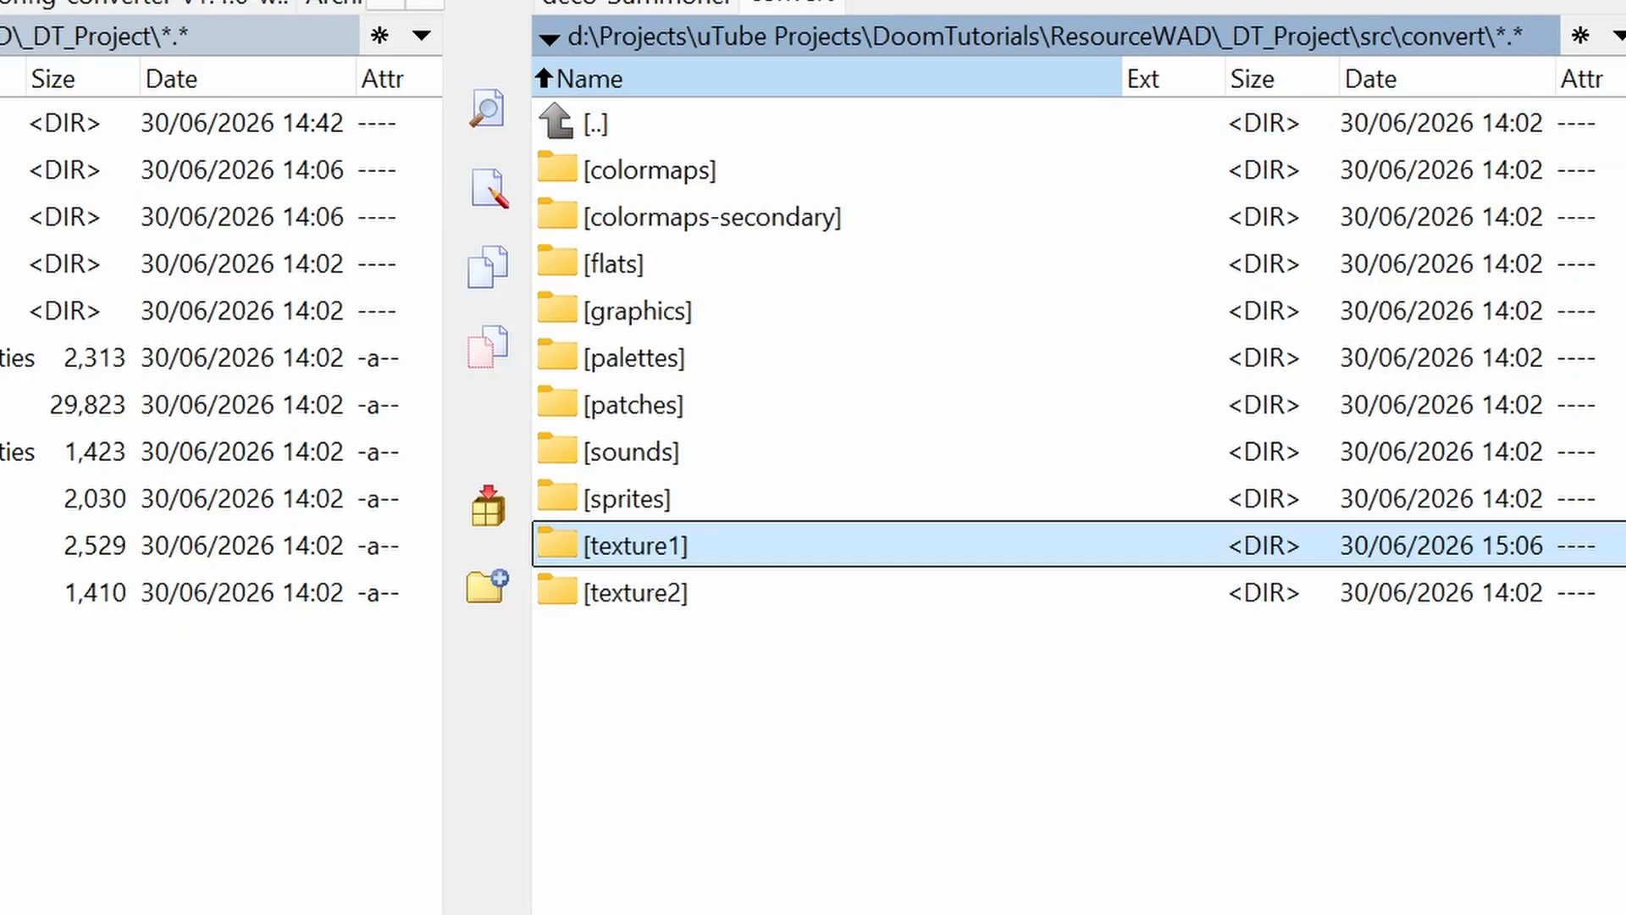
{"action": "key", "text": "Return"}
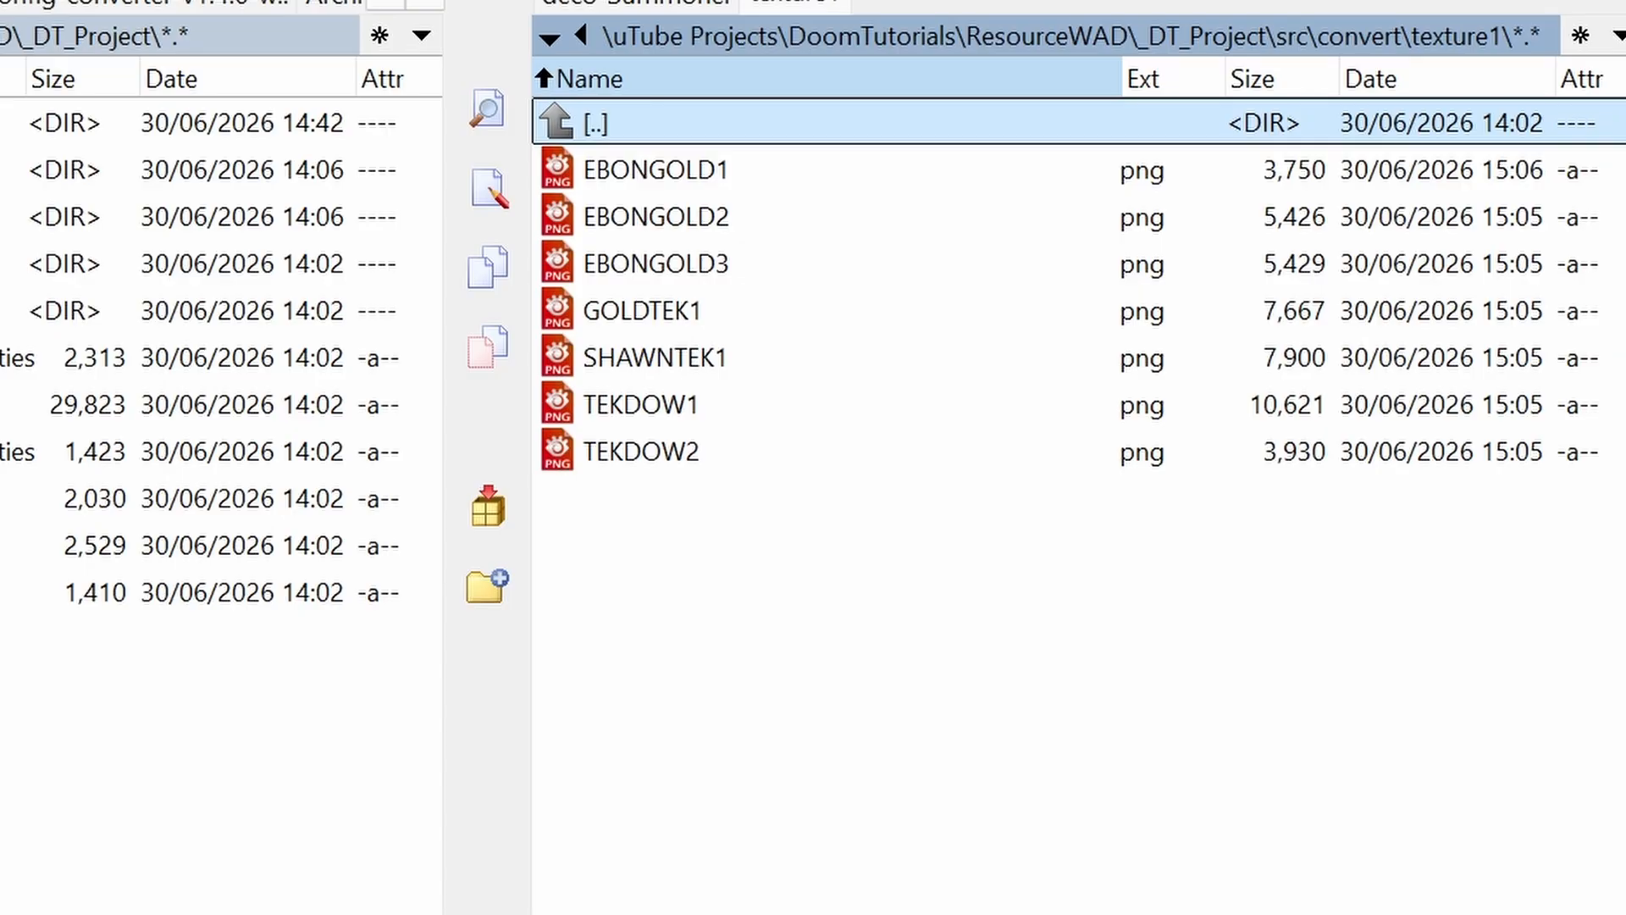
{"action": "key", "text": "Return"}
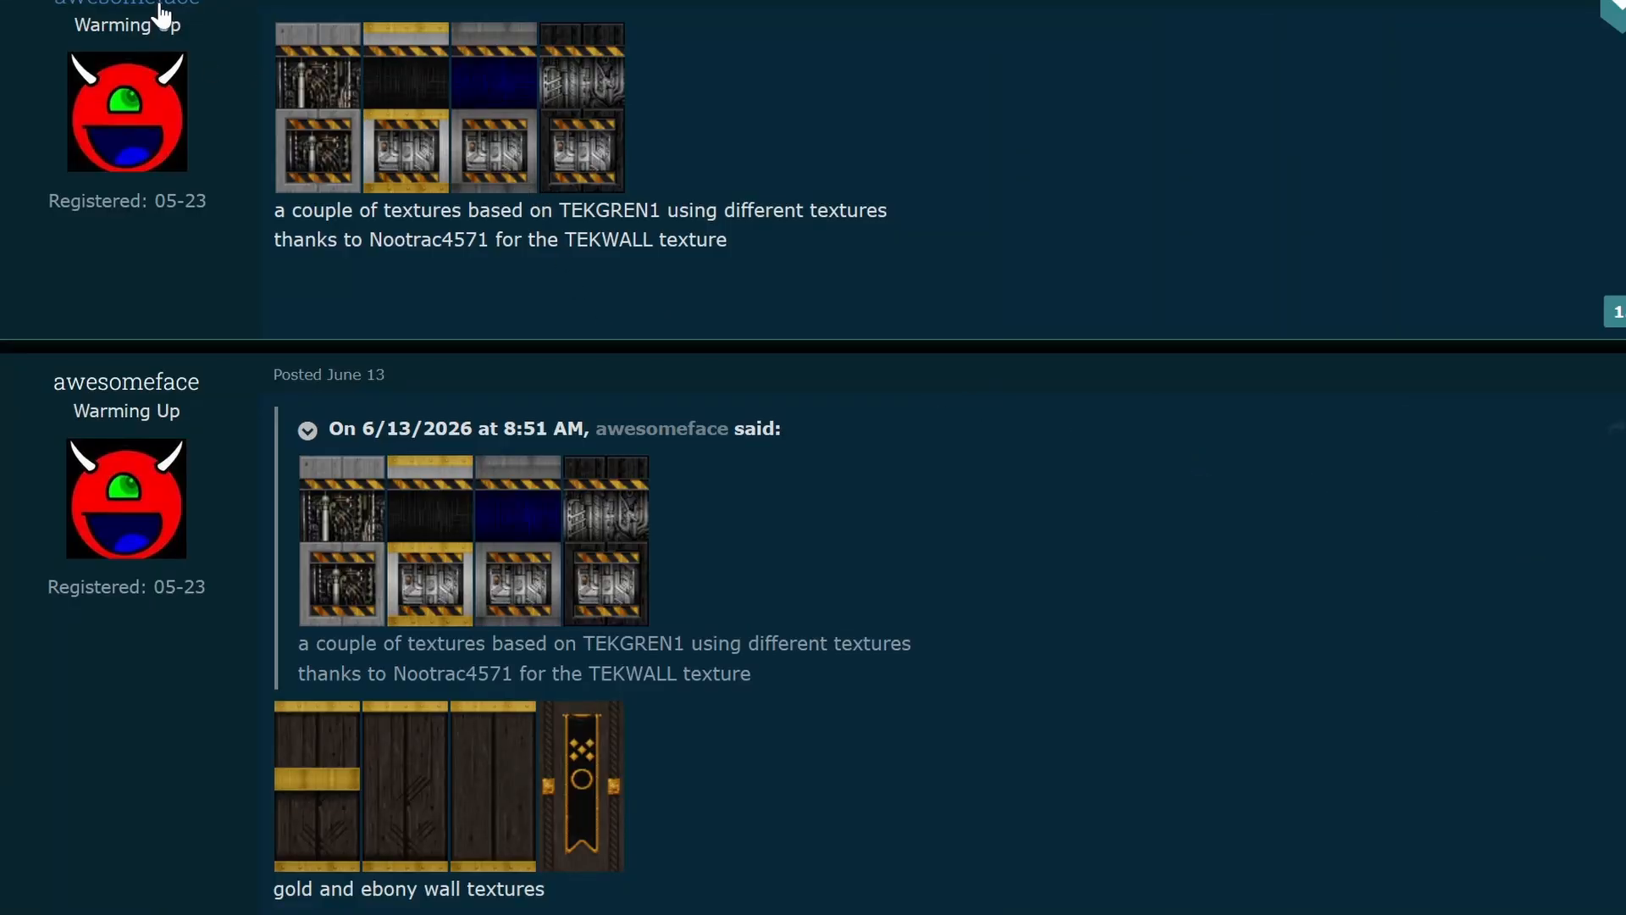
Step: Copy the texture author's username from the forum post and open credits.txt from the project's src folder in Notepad++
{"action": "right_click", "coordinate": [147, 9]}
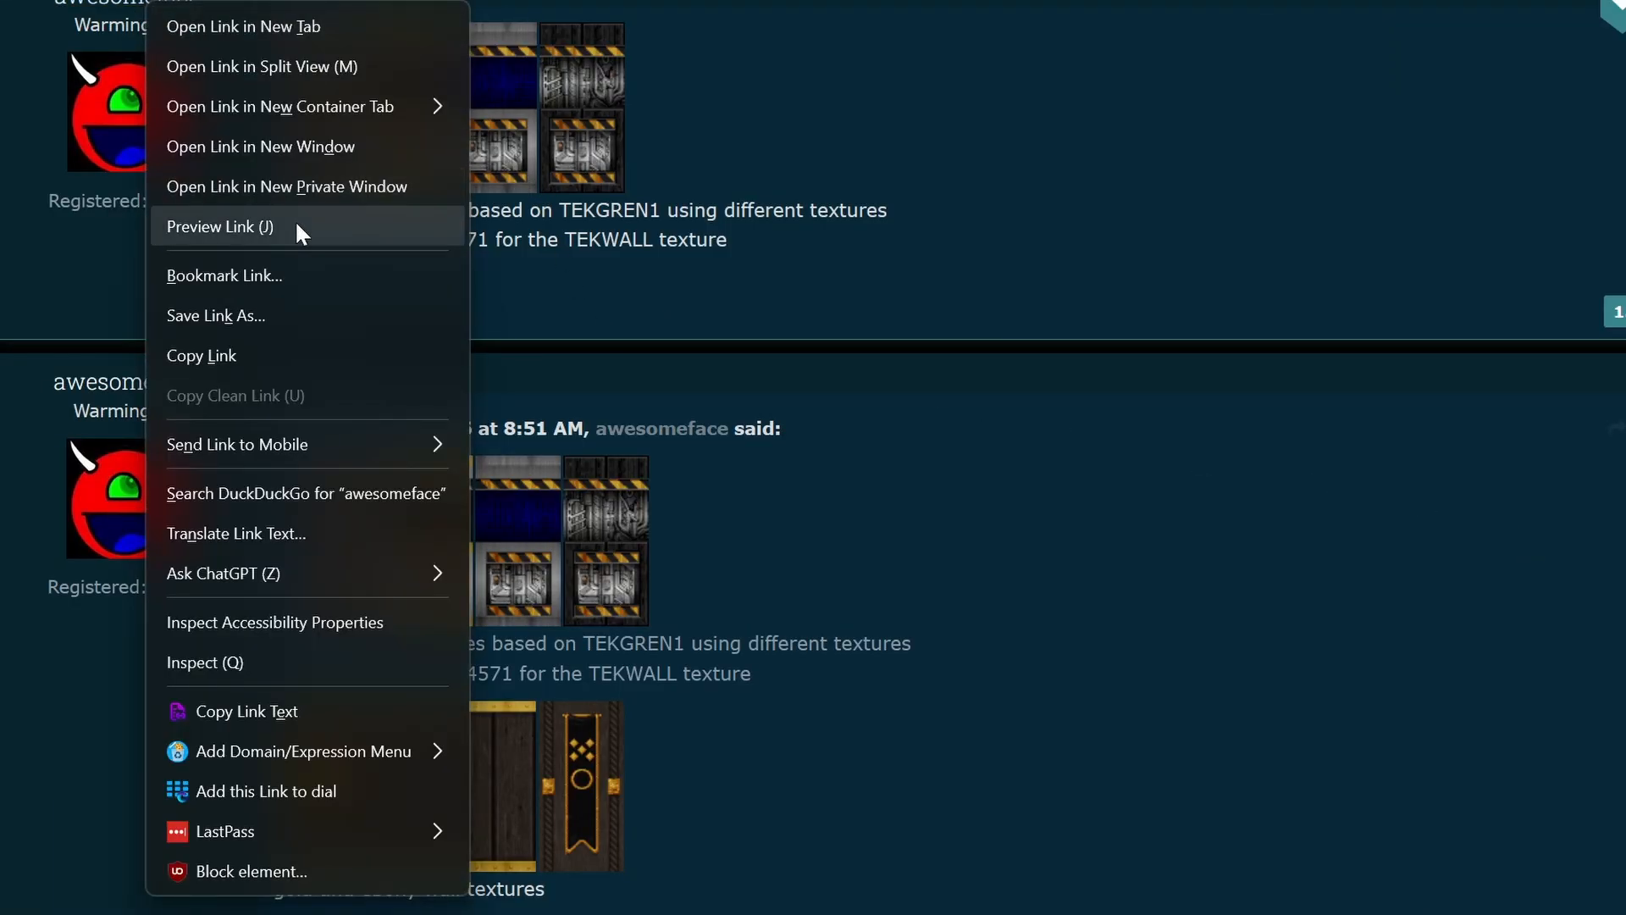
{"action": "left_click", "coordinate": [288, 713]}
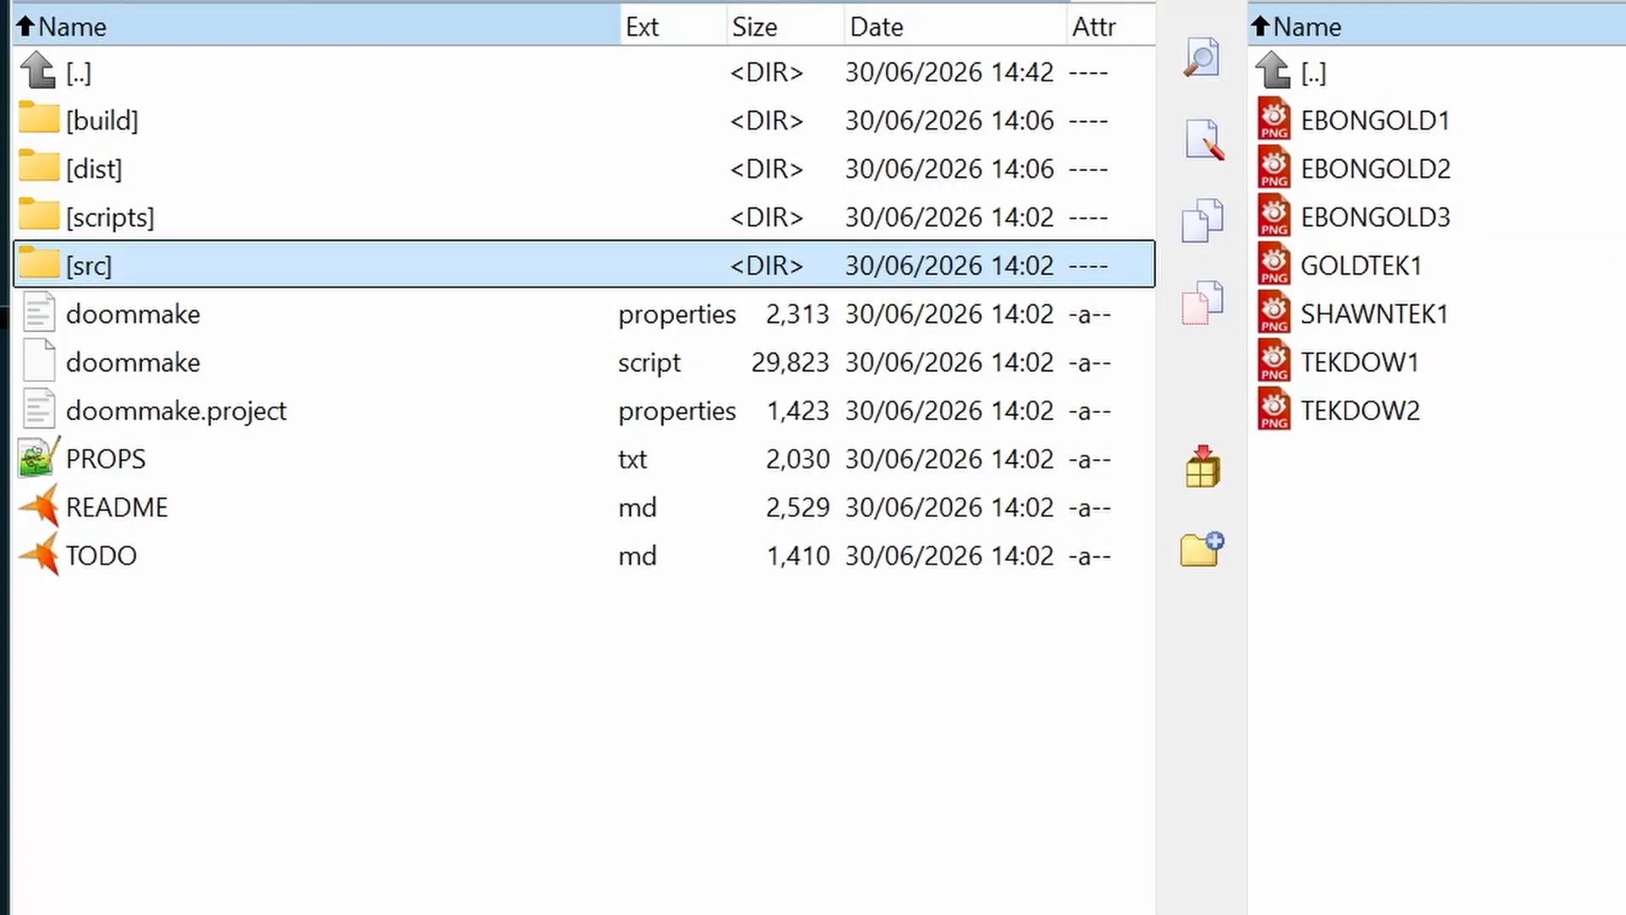
{"action": "left_click", "coordinate": [110, 216]}
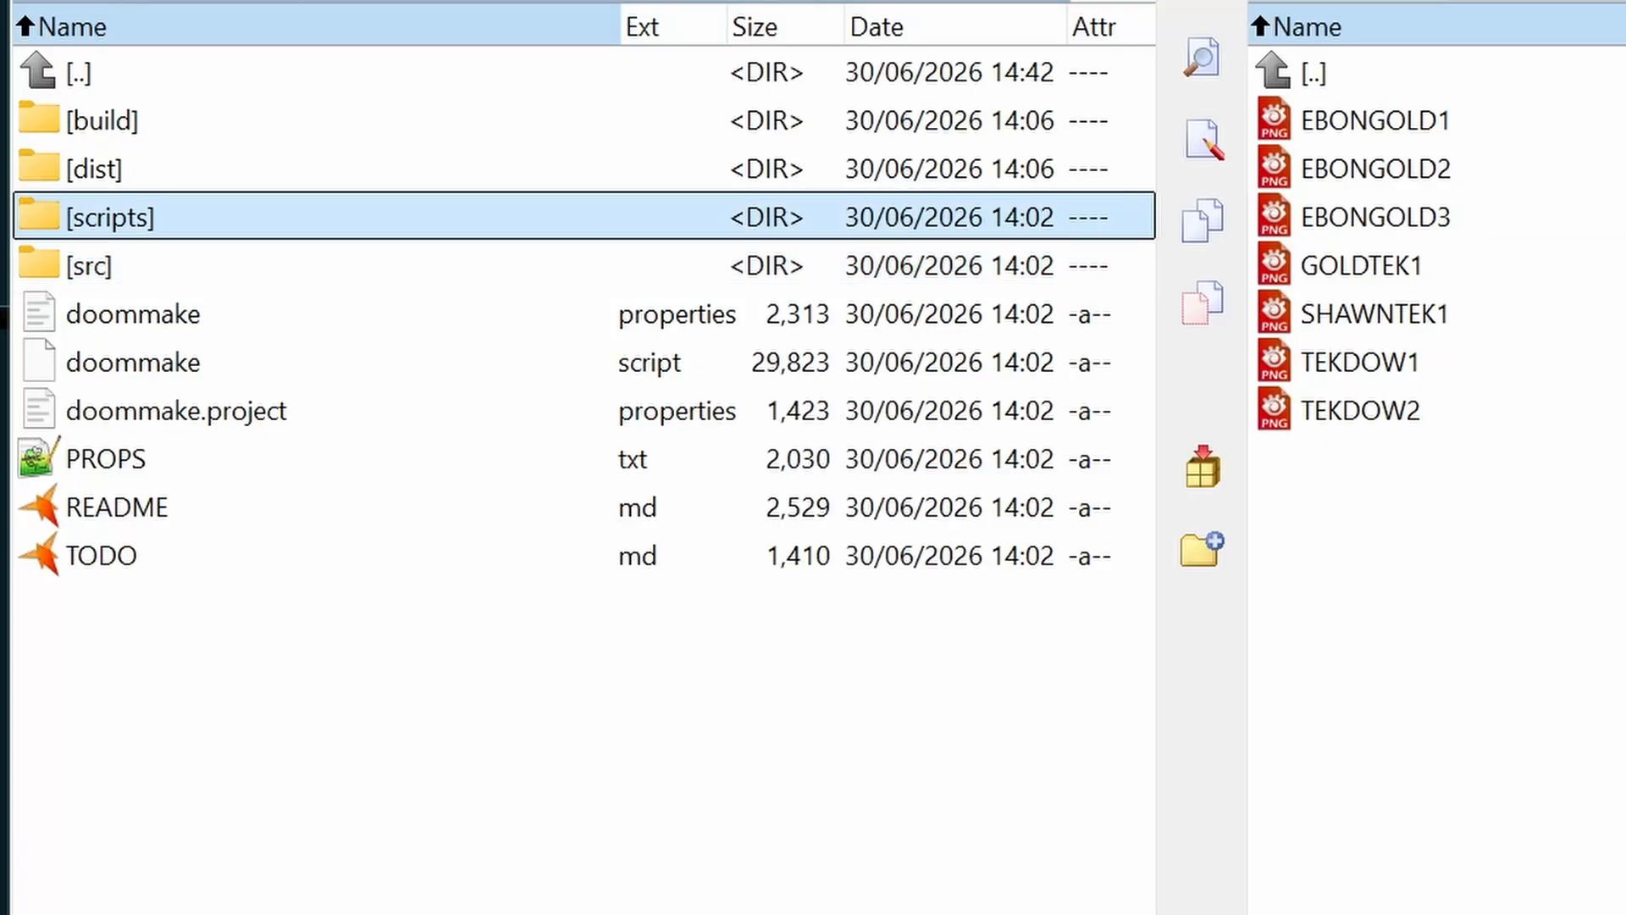
{"action": "left_click", "coordinate": [101, 120]}
{"action": "left_click", "coordinate": [110, 217]}
{"action": "key", "text": "Down"}
{"action": "key", "text": "Return"}
{"action": "key", "text": "Down"}
{"action": "key", "text": "Down"}
{"action": "key", "text": "Down"}
{"action": "key", "text": "Down"}
{"action": "key", "text": "Down"}
{"action": "key", "text": "Down"}
{"action": "key", "text": "Down"}
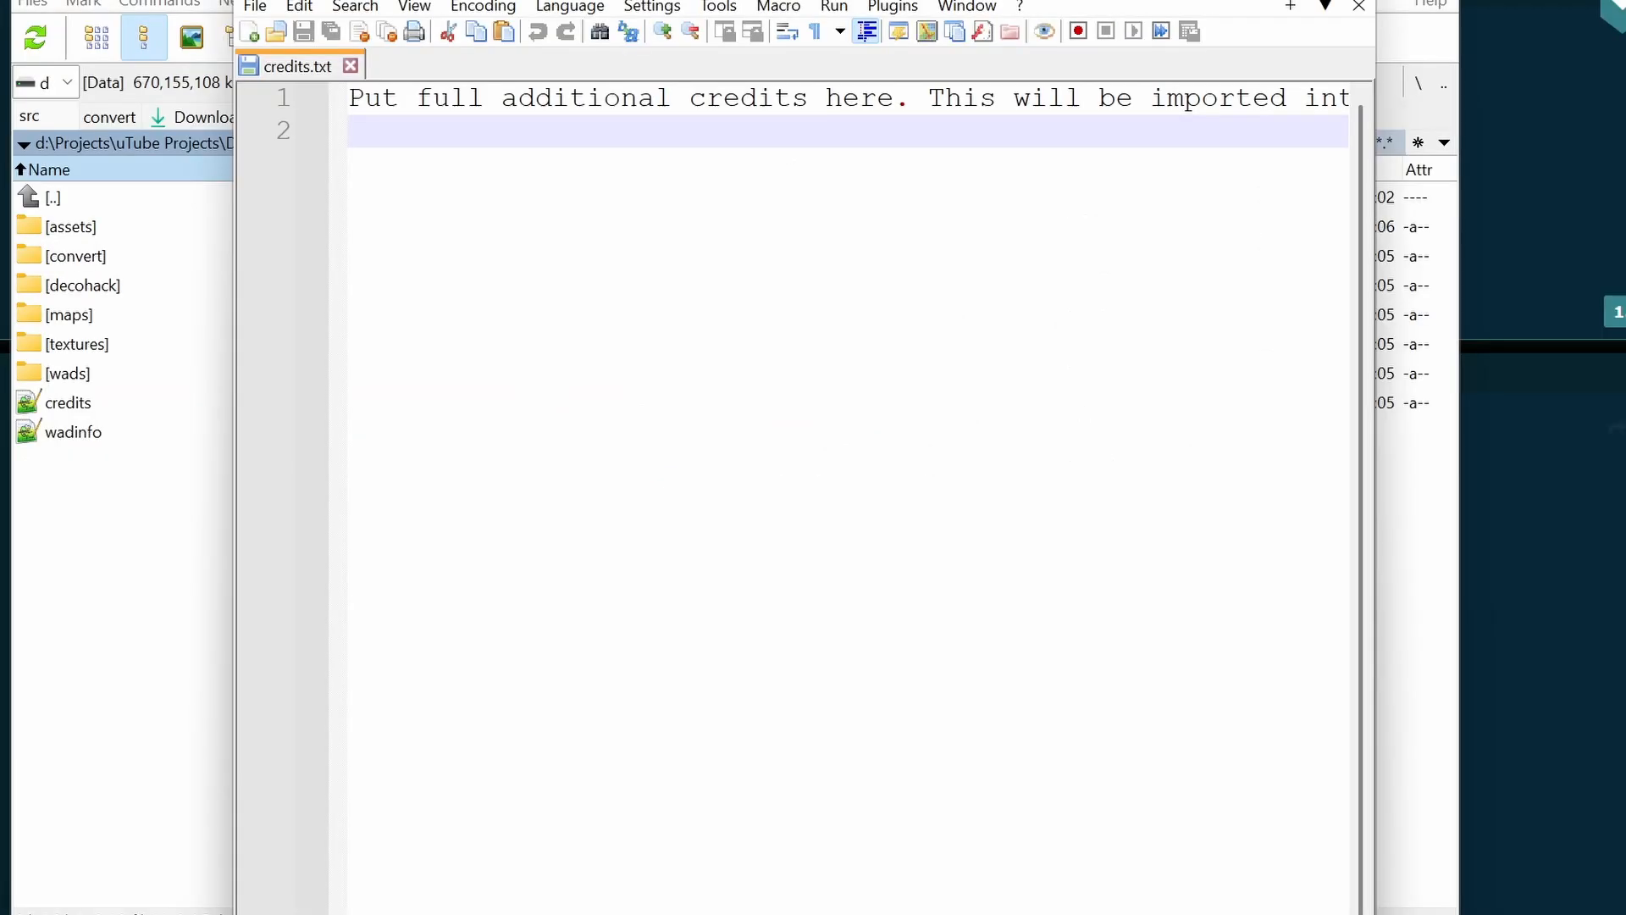
Step: Replace the placeholder text in credits.txt with the heading "-- Textures"
{"action": "key", "text": "shift+Up"}
{"action": "key", "text": "Delete"}
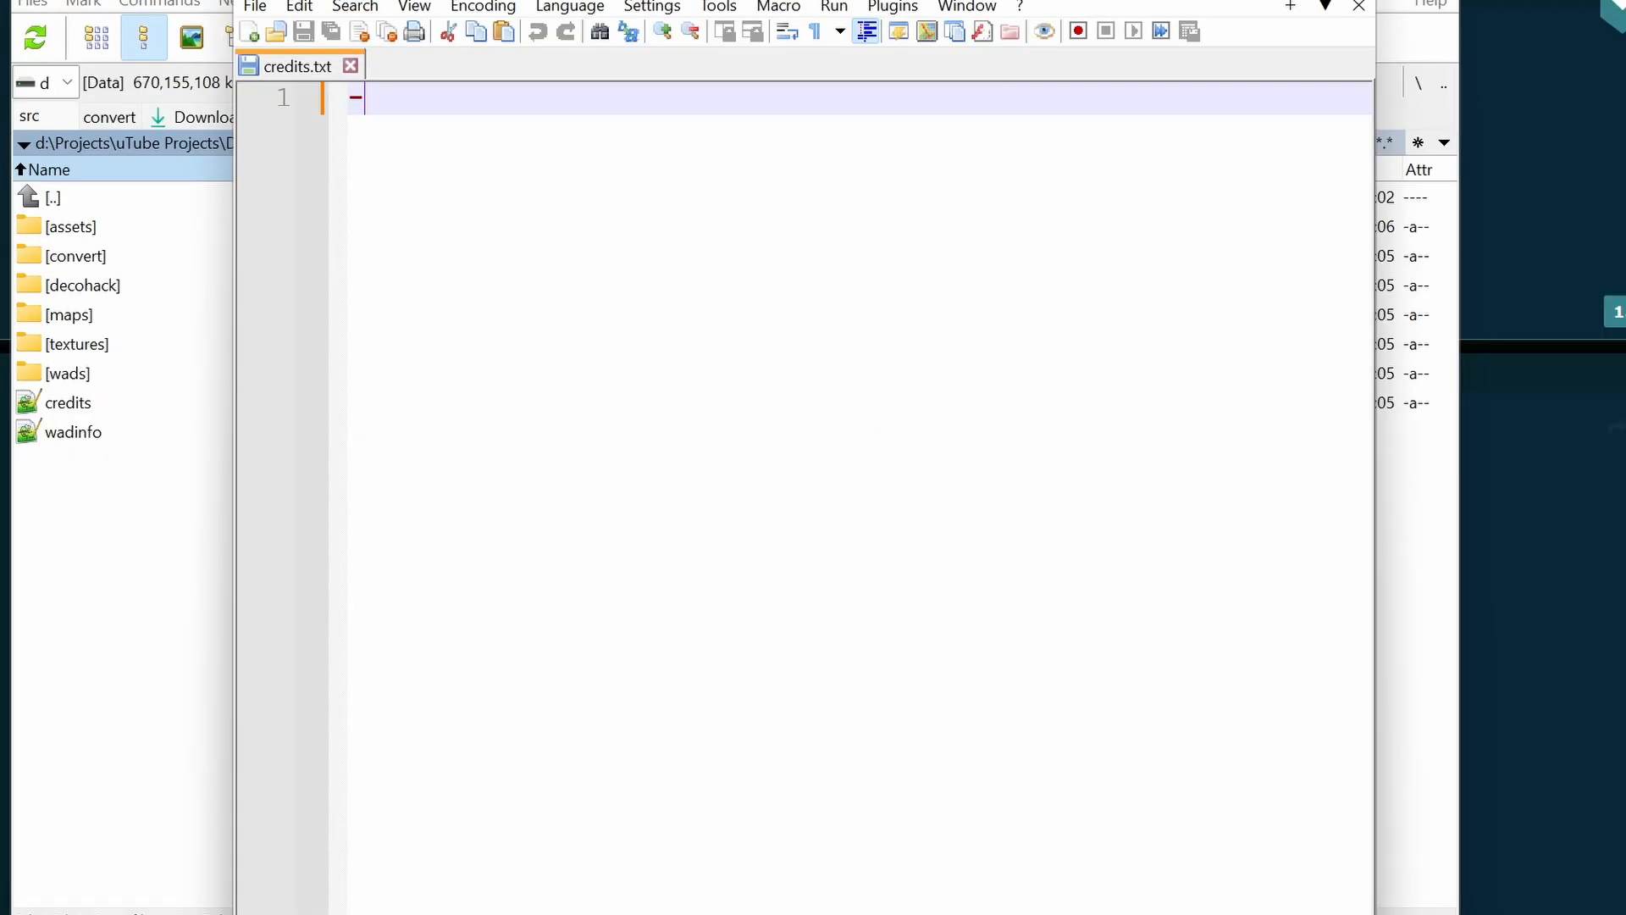
{"action": "type", "text": "-- Textures"}
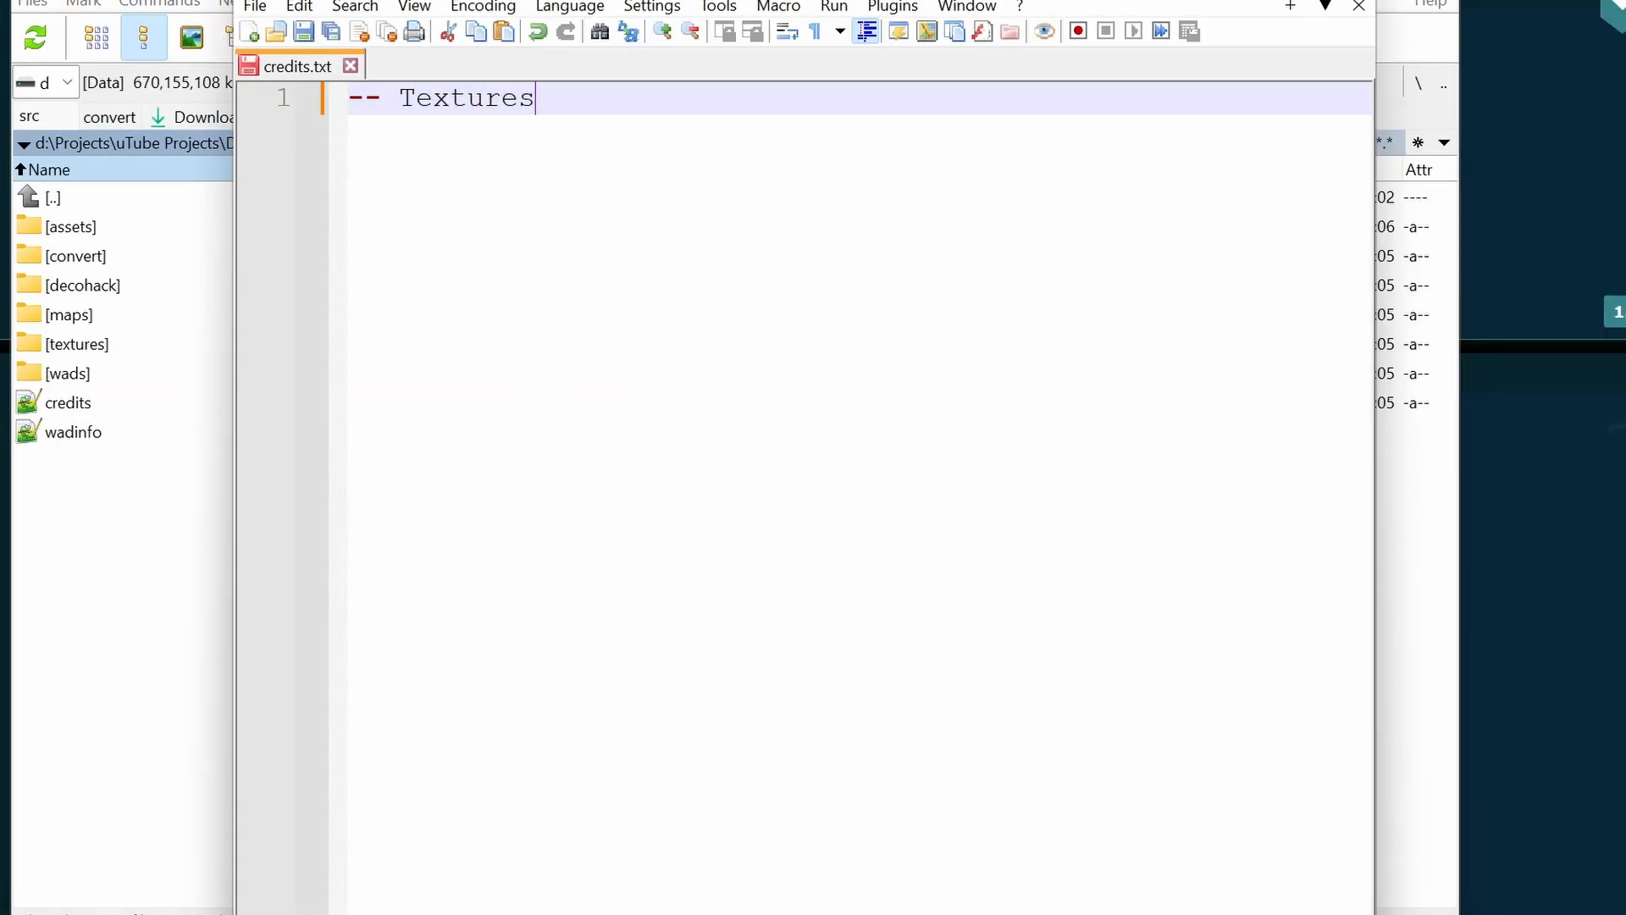
{"action": "key", "text": "Return"}
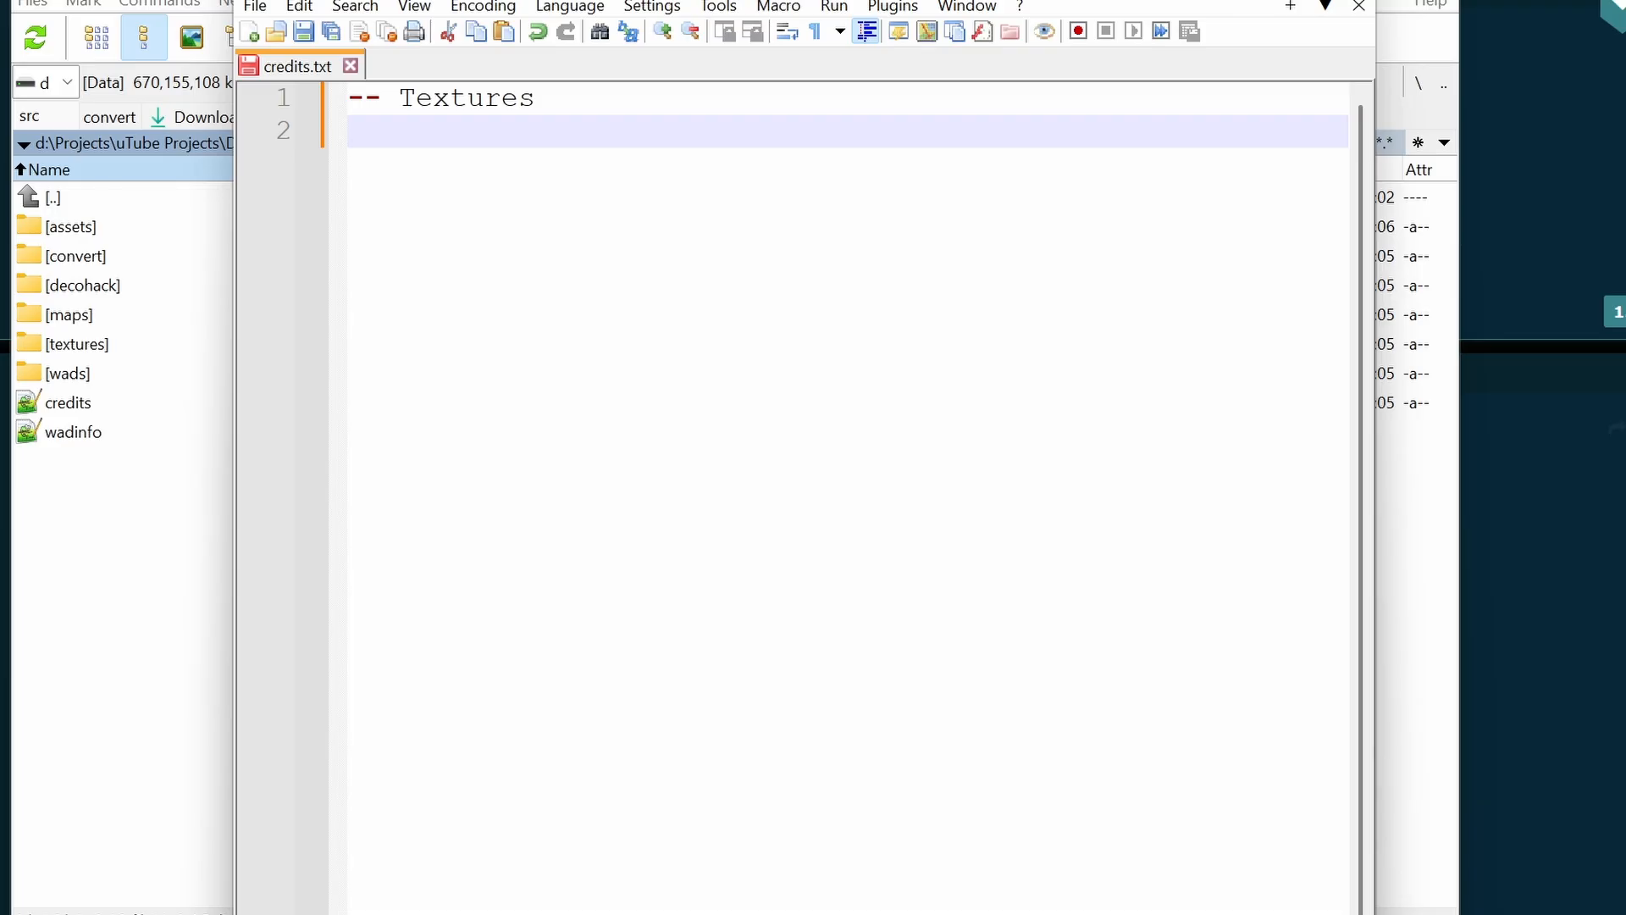
Step: Add the texture author's username and the forum post link below the heading, and save credits.txt
{"action": "type", "text": "awesomeface"}
{"action": "key", "text": "Return"}
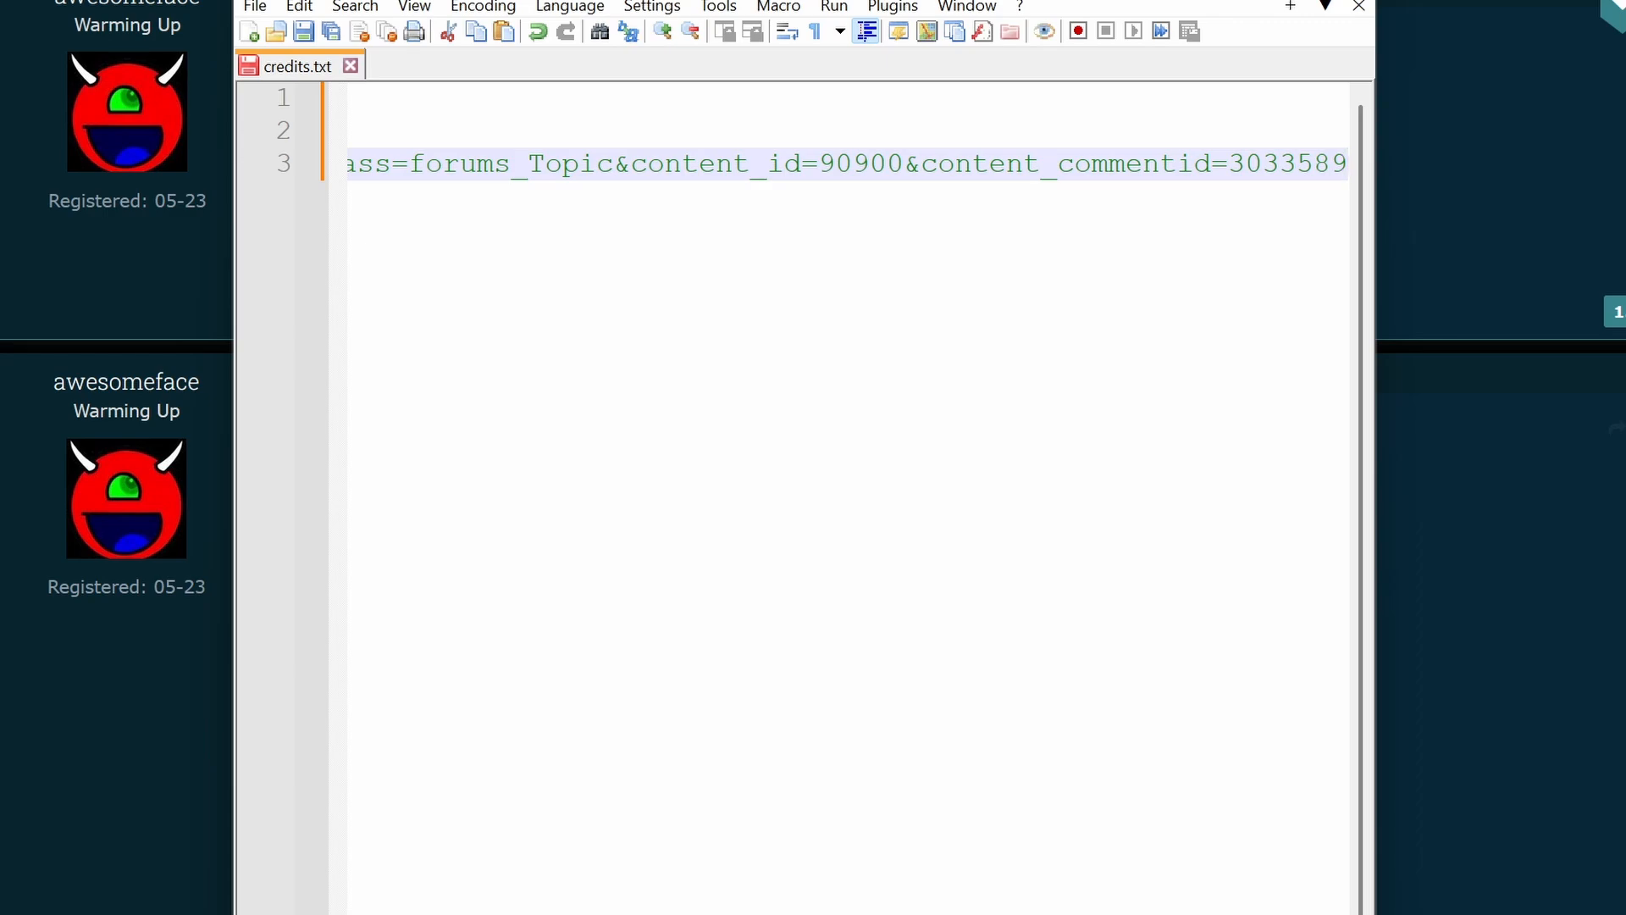
{"action": "key", "text": "Home"}
{"action": "key", "text": "ctrl+s"}
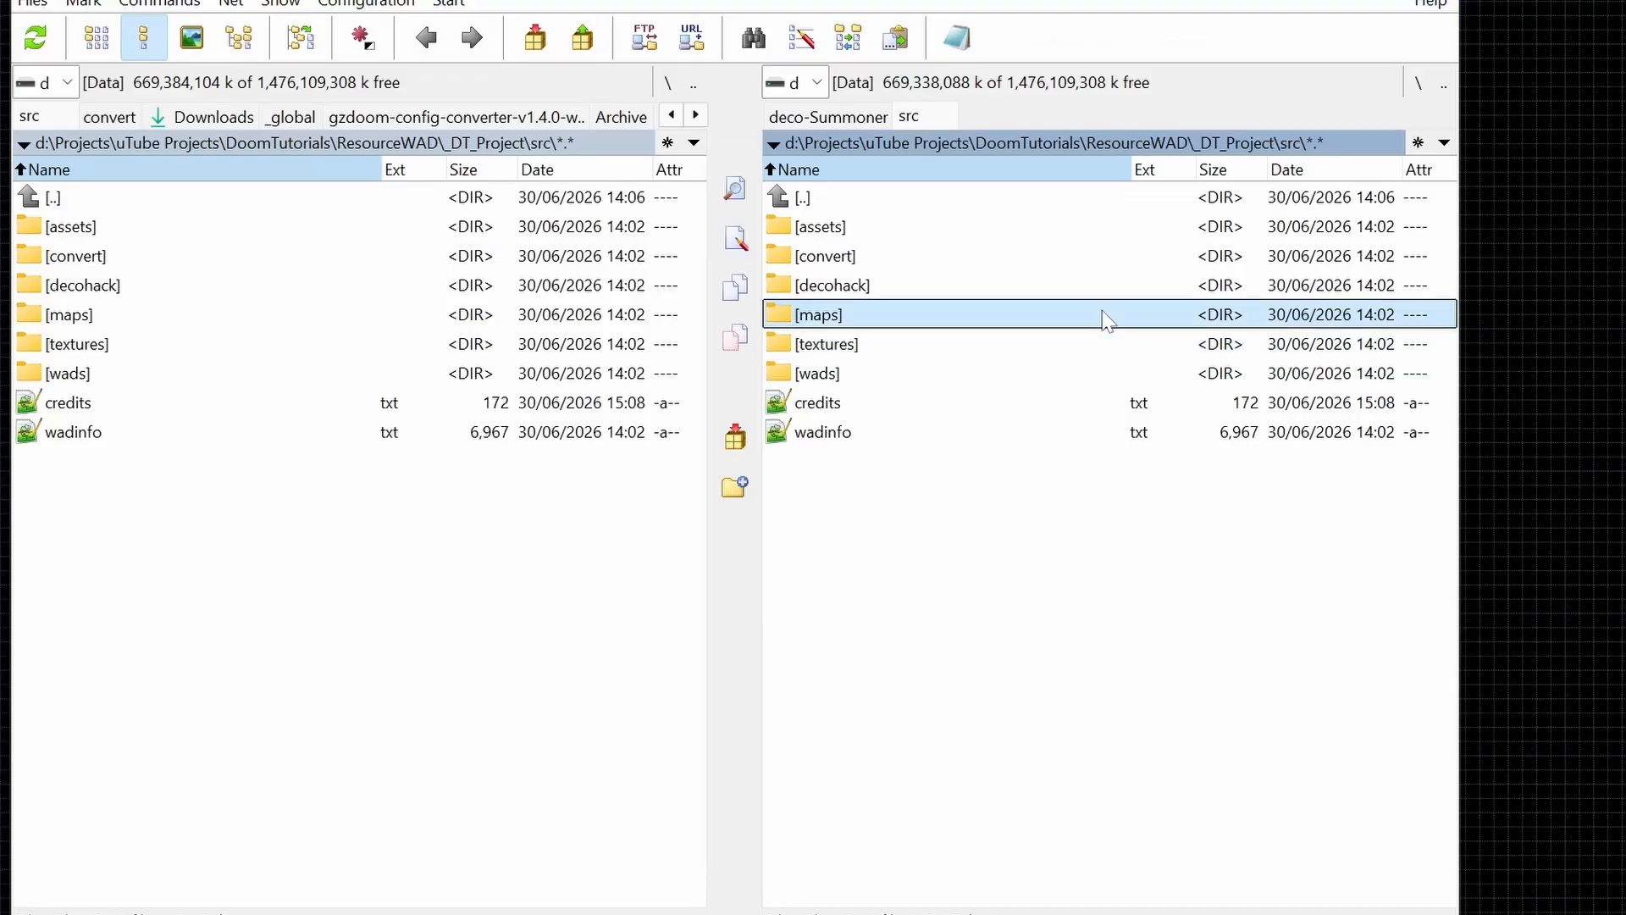
Step: Return to Total Commander and open the src\convert\texture1 folder
{"action": "key", "text": "Up"}
{"action": "key", "text": "Up"}
{"action": "key", "text": "Return"}
{"action": "key", "text": "Down"}
{"action": "key", "text": "Down"}
{"action": "key", "text": "Down"}
{"action": "key", "text": "Down"}
{"action": "key", "text": "Down"}
{"action": "key", "text": "Down"}
{"action": "key", "text": "Down"}
{"action": "key", "text": "Down"}
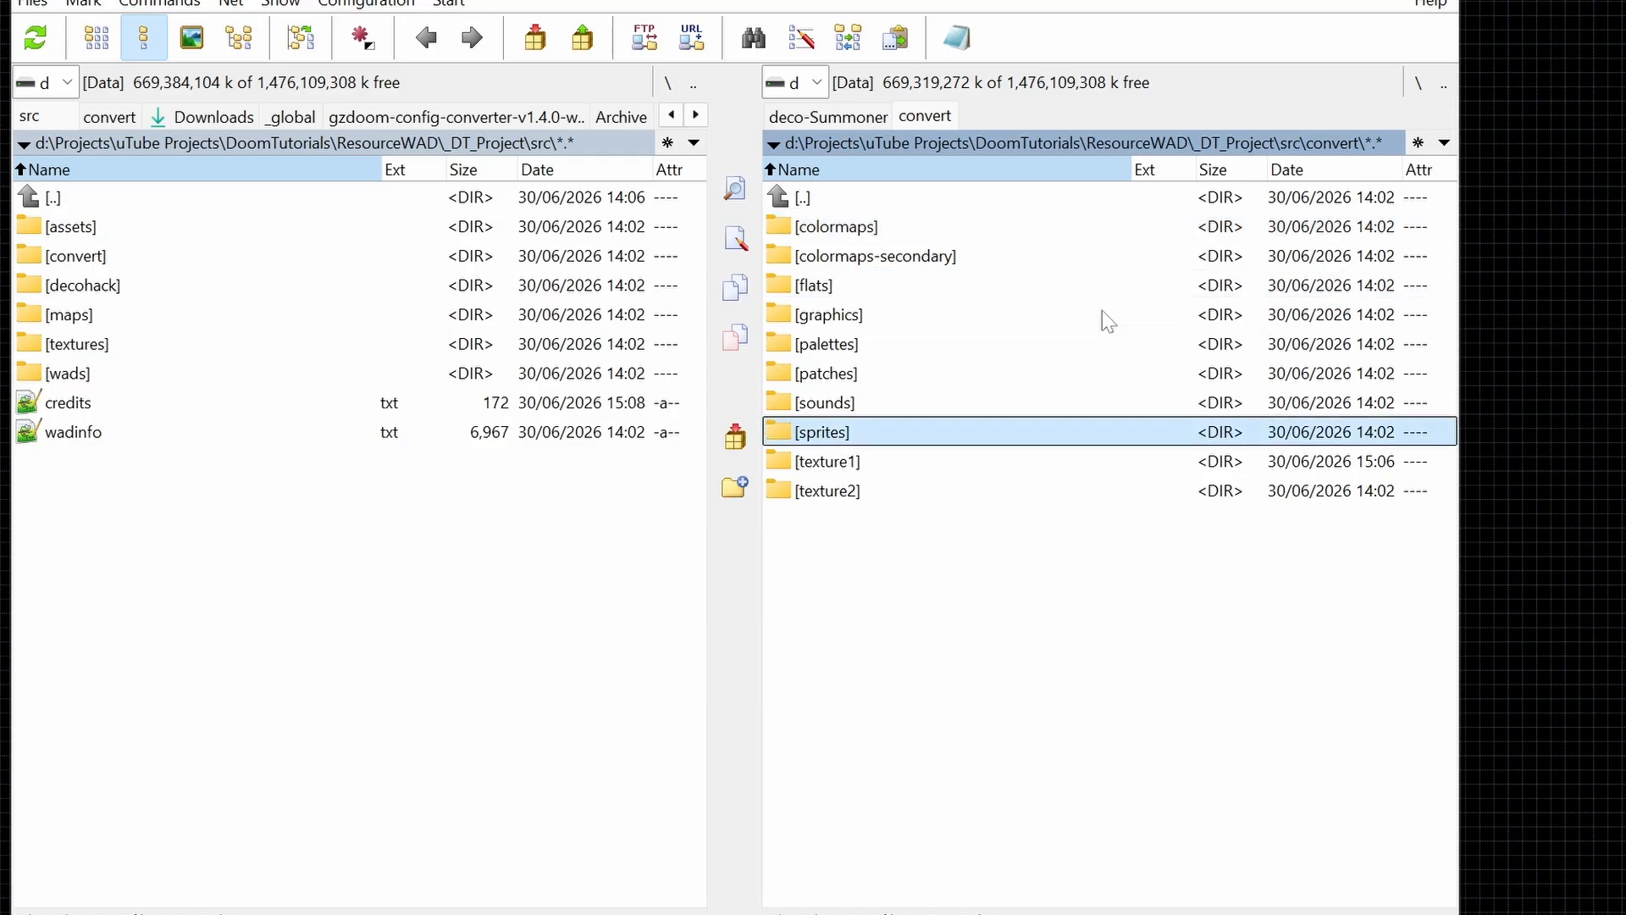
{"action": "key", "text": "Down"}
{"action": "key", "text": "Return"}
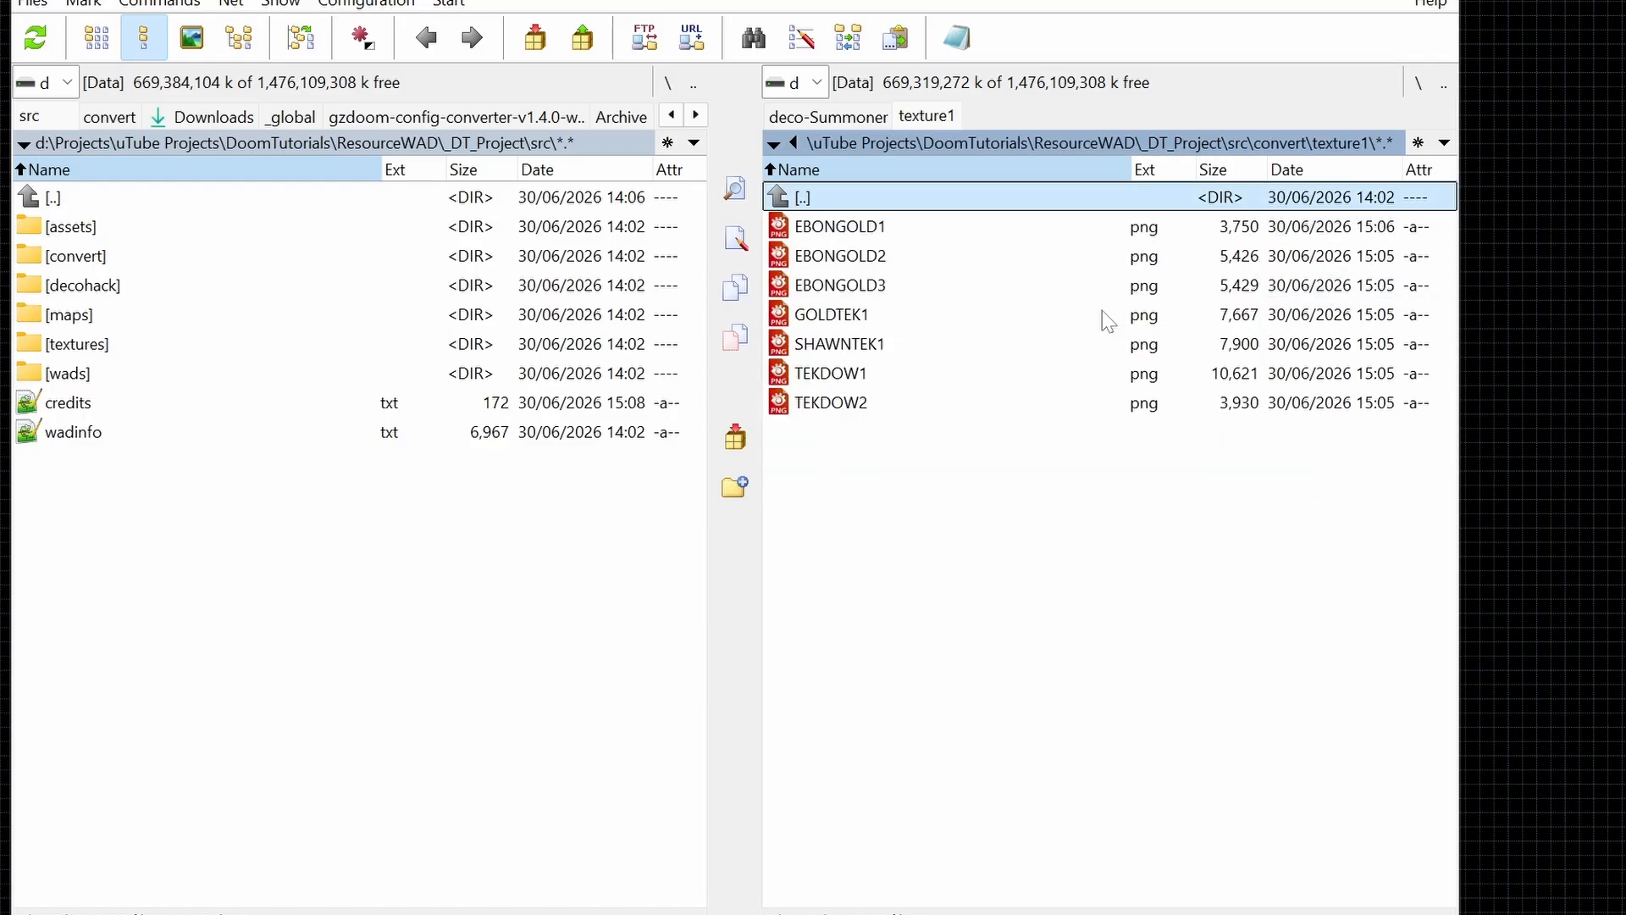
{"action": "key", "text": "Down"}
{"action": "key", "text": "Insert"}
{"action": "key", "text": "Insert"}
{"action": "key", "text": "Insert"}
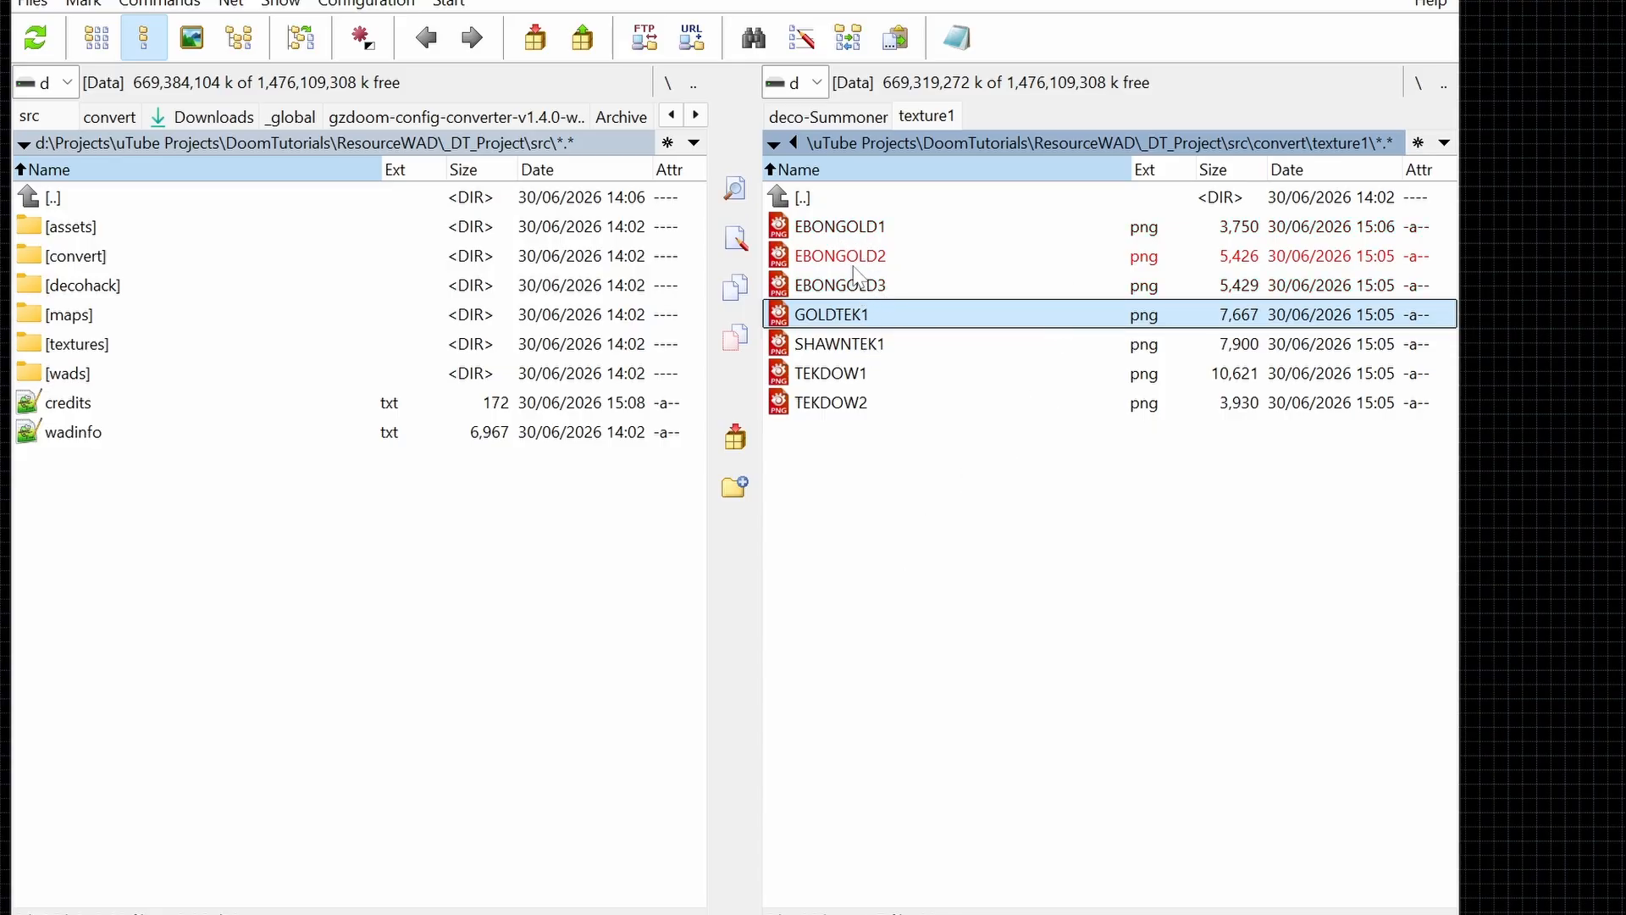
{"action": "key", "text": "Up"}
{"action": "key", "text": "Up"}
{"action": "key", "text": "Up"}
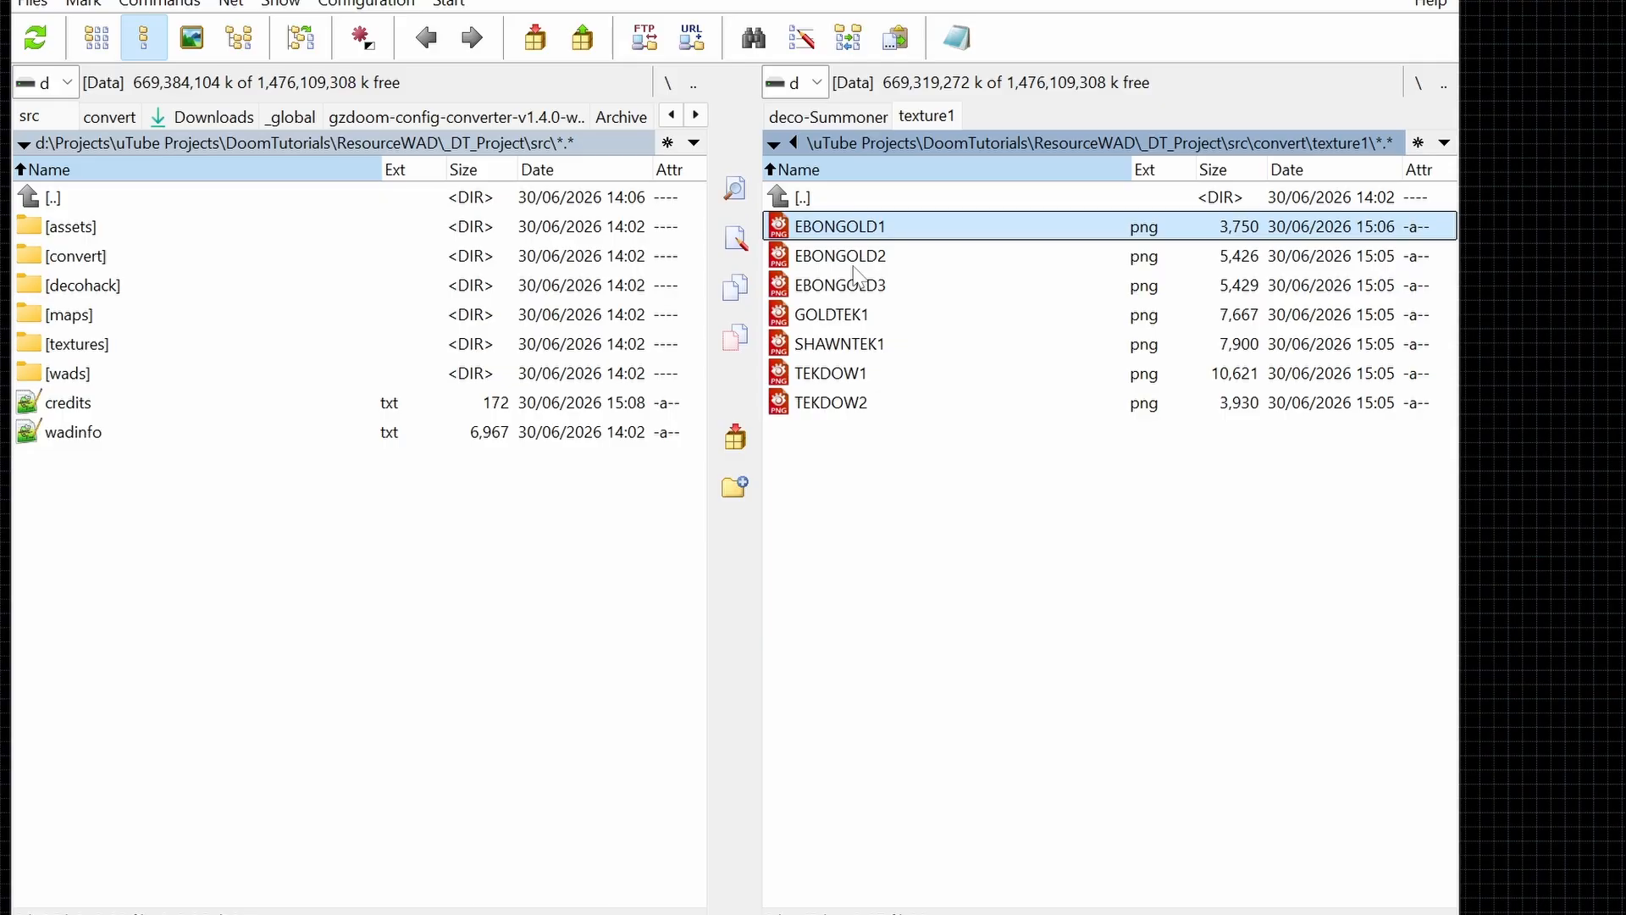
Step: Rename EBONGOLD1.png to EBONG1.png in the texture1 folder
{"action": "right_click", "coordinate": [841, 227]}
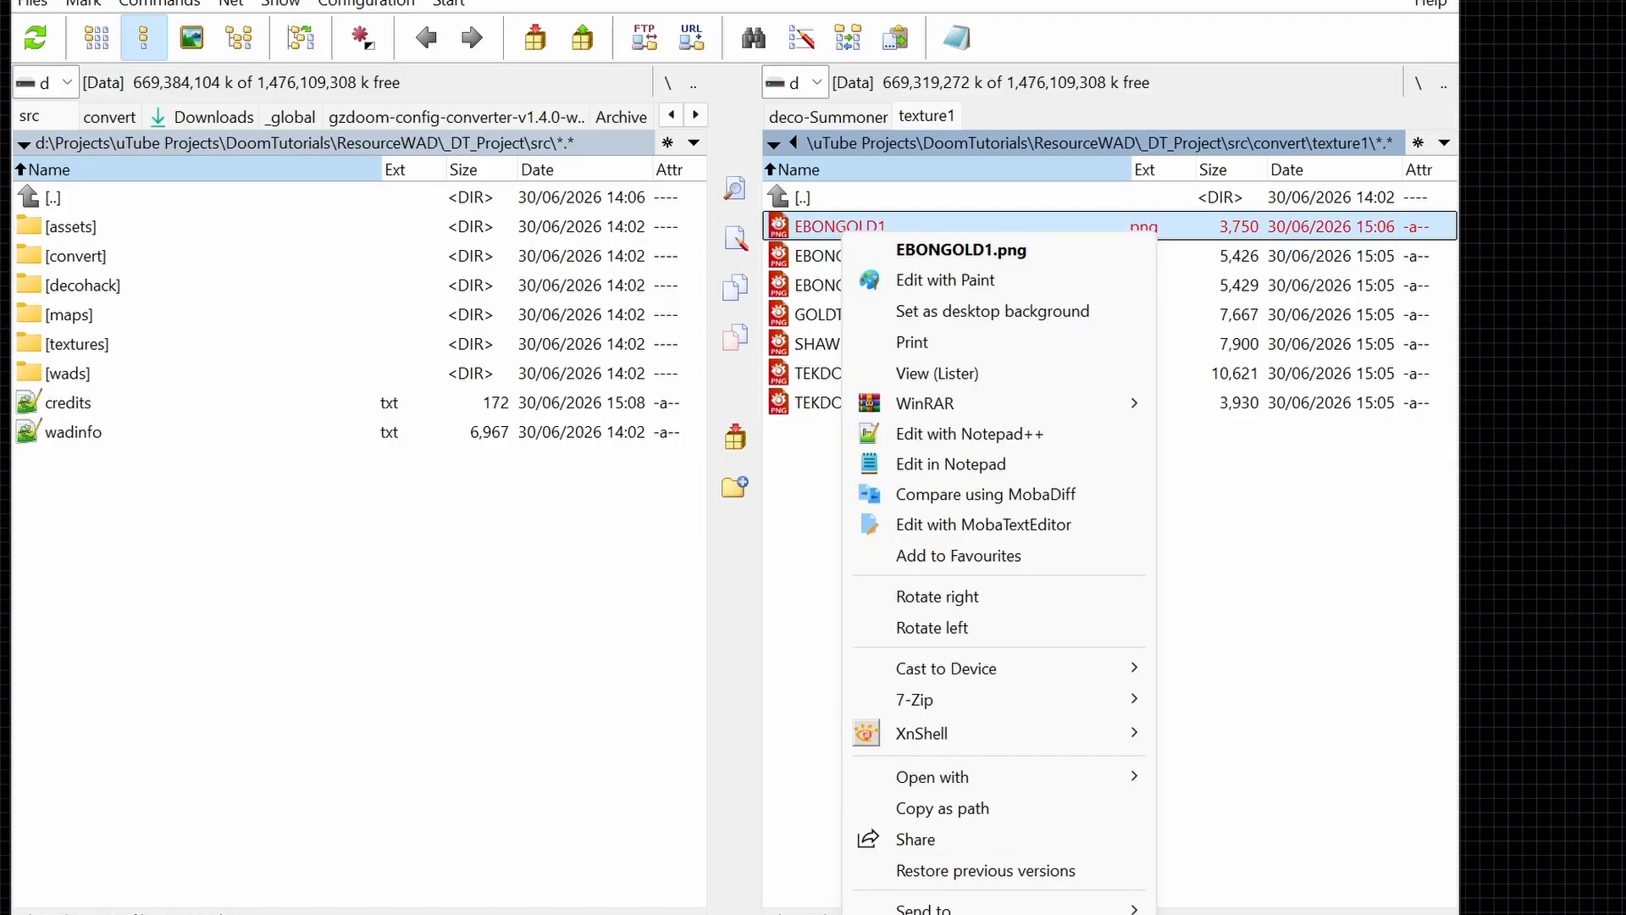
{"action": "key", "text": "m"}
{"action": "key", "text": "End"}
{"action": "key", "text": "Left"}
{"action": "key", "text": "Left"}
{"action": "key", "text": "Left"}
{"action": "key", "text": "Left"}
{"action": "key", "text": "Left"}
{"action": "key", "text": "BackSpace"}
{"action": "key", "text": "BackSpace"}
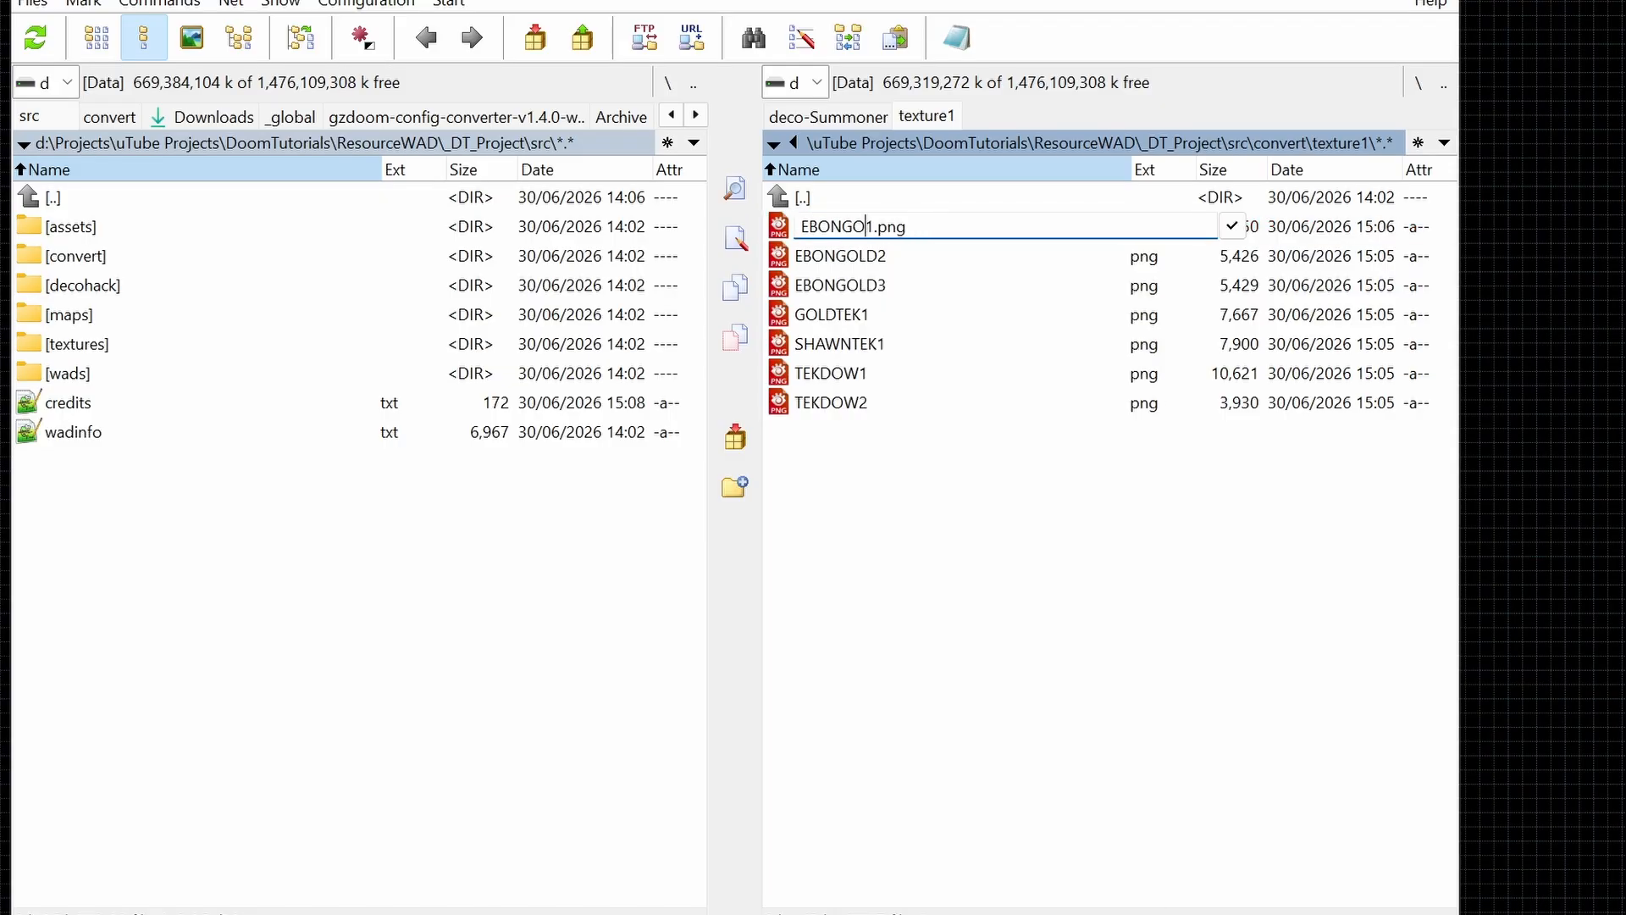
{"action": "key", "text": "BackSpace"}
{"action": "key", "text": "Return"}
{"action": "key", "text": "Down"}
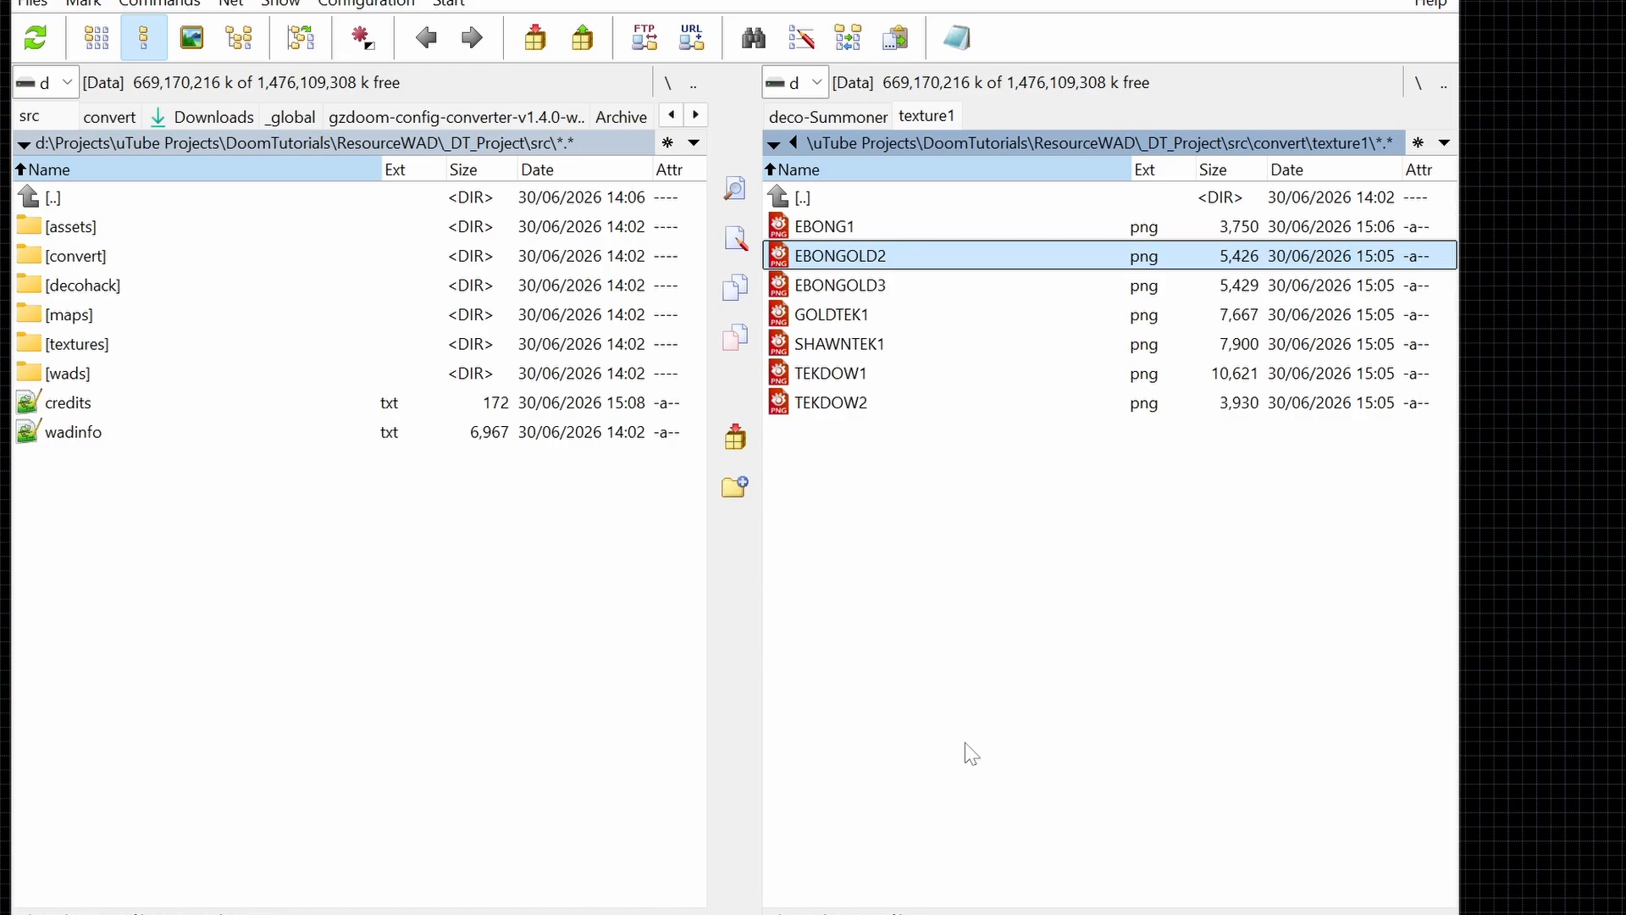
Step: Rename EBONGOLD2.png to EBONG2.png in the texture1 folder
{"action": "right_click", "coordinate": [860, 248]}
{"action": "key", "text": "m"}
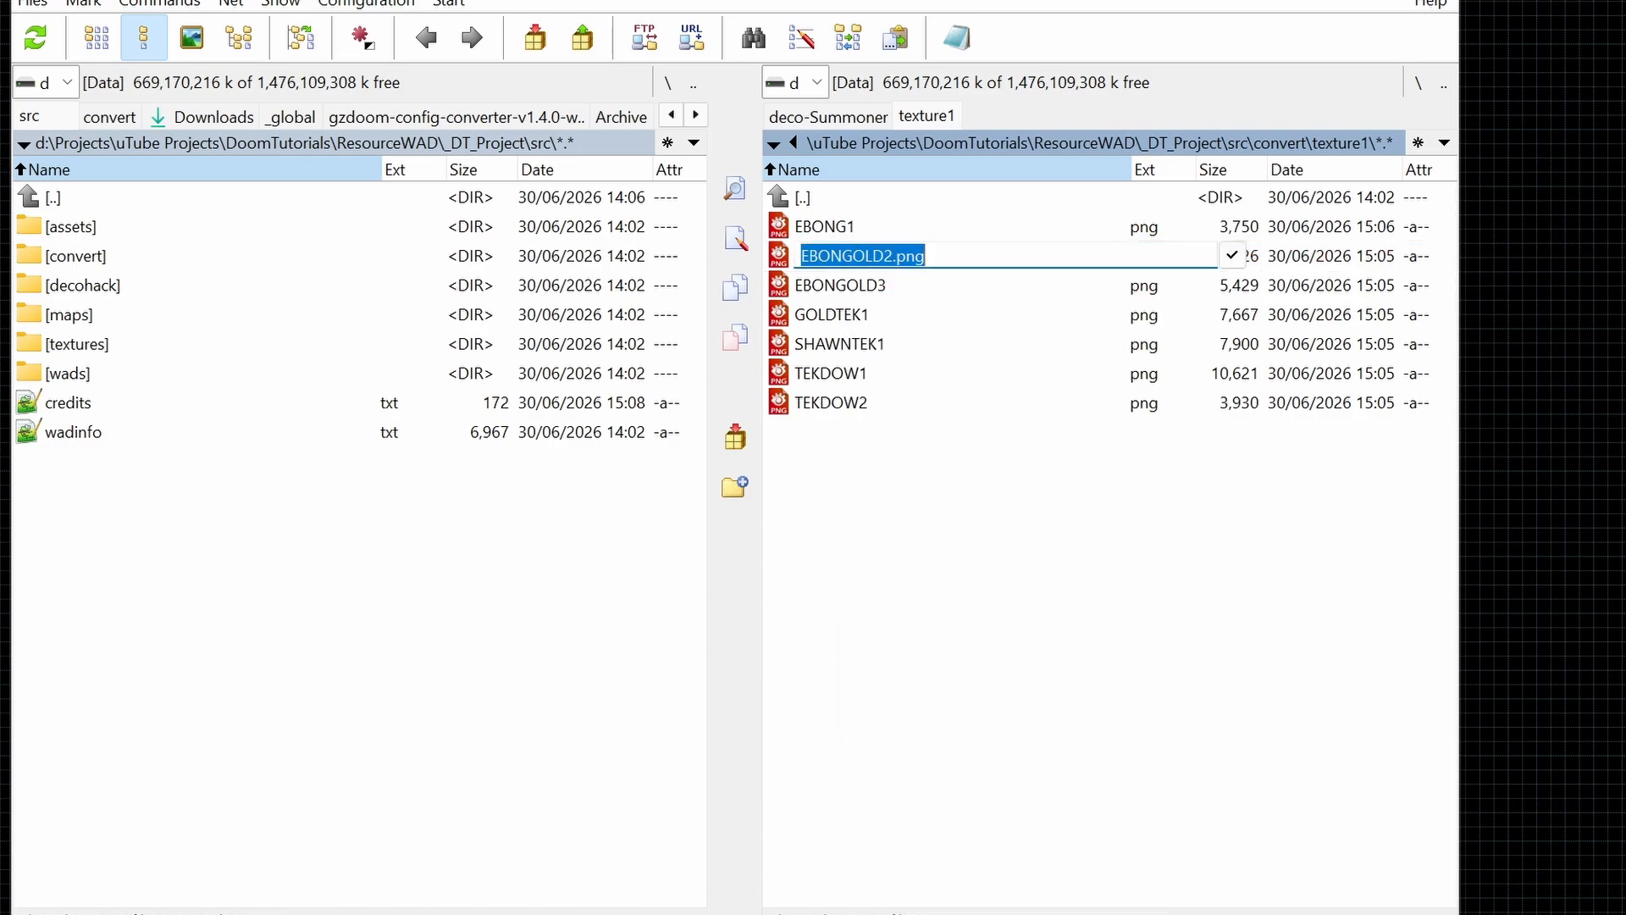
{"action": "key", "text": "End"}
{"action": "key", "text": "Left"}
{"action": "key", "text": "Left"}
{"action": "key", "text": "Left"}
{"action": "key", "text": "Left"}
{"action": "key", "text": "Left"}
{"action": "key", "text": "BackSpace"}
{"action": "key", "text": "BackSpace"}
{"action": "key", "text": "BackSpace"}
{"action": "key", "text": "Return"}
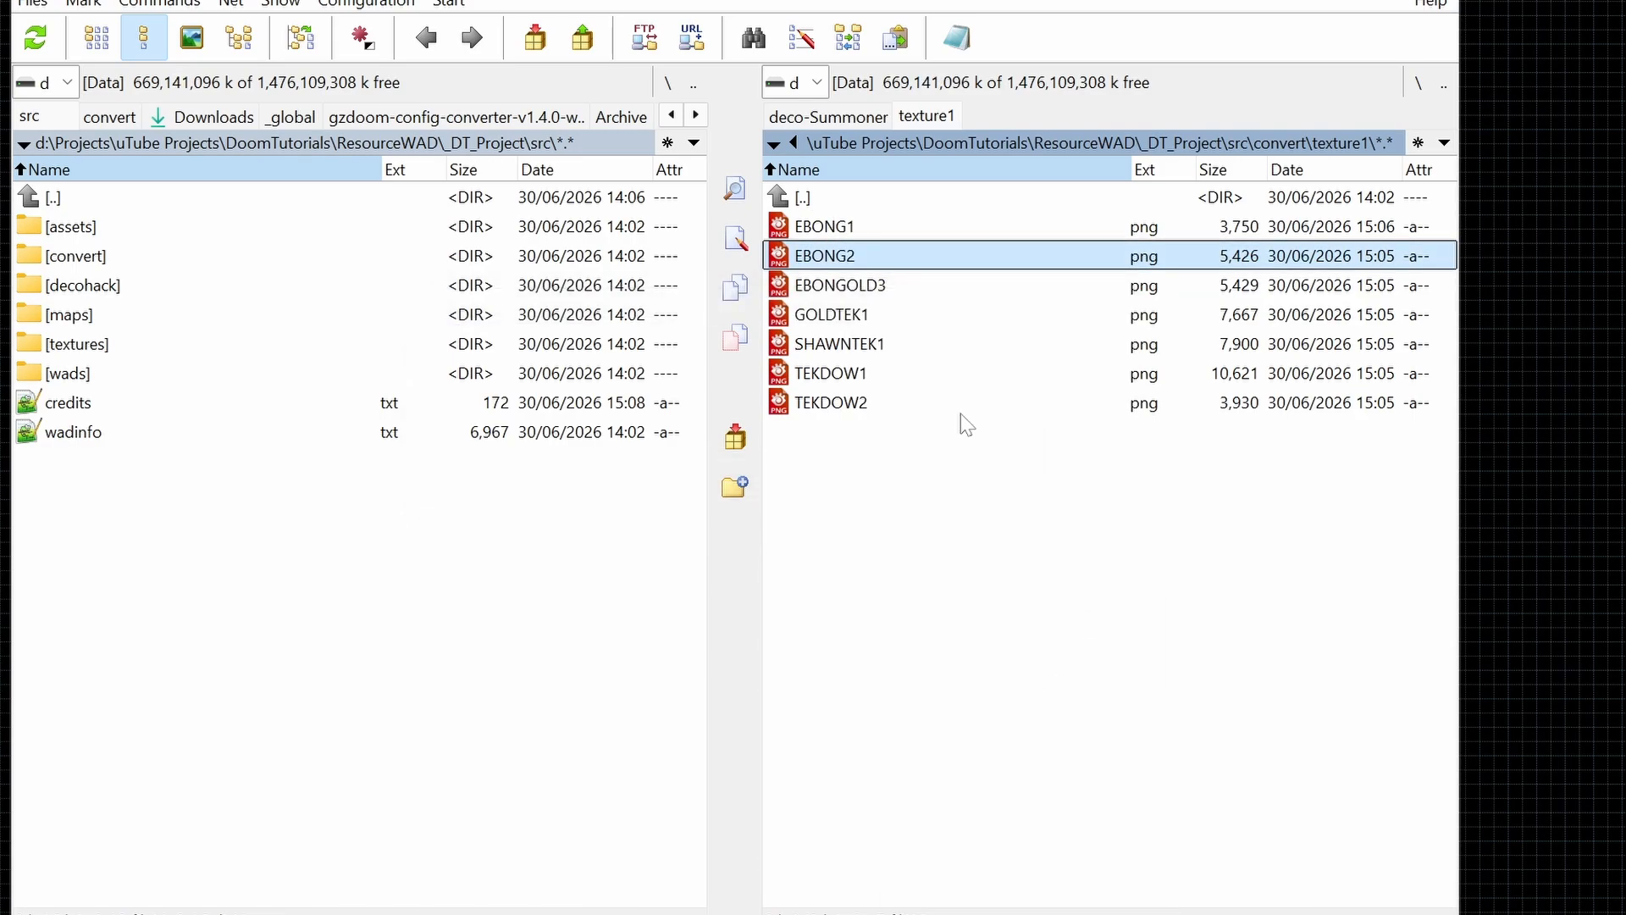
Step: Rename EBONGOLD3.png to EBONG3.png in the texture1 folder
{"action": "right_click", "coordinate": [850, 288]}
{"action": "key", "text": "m"}
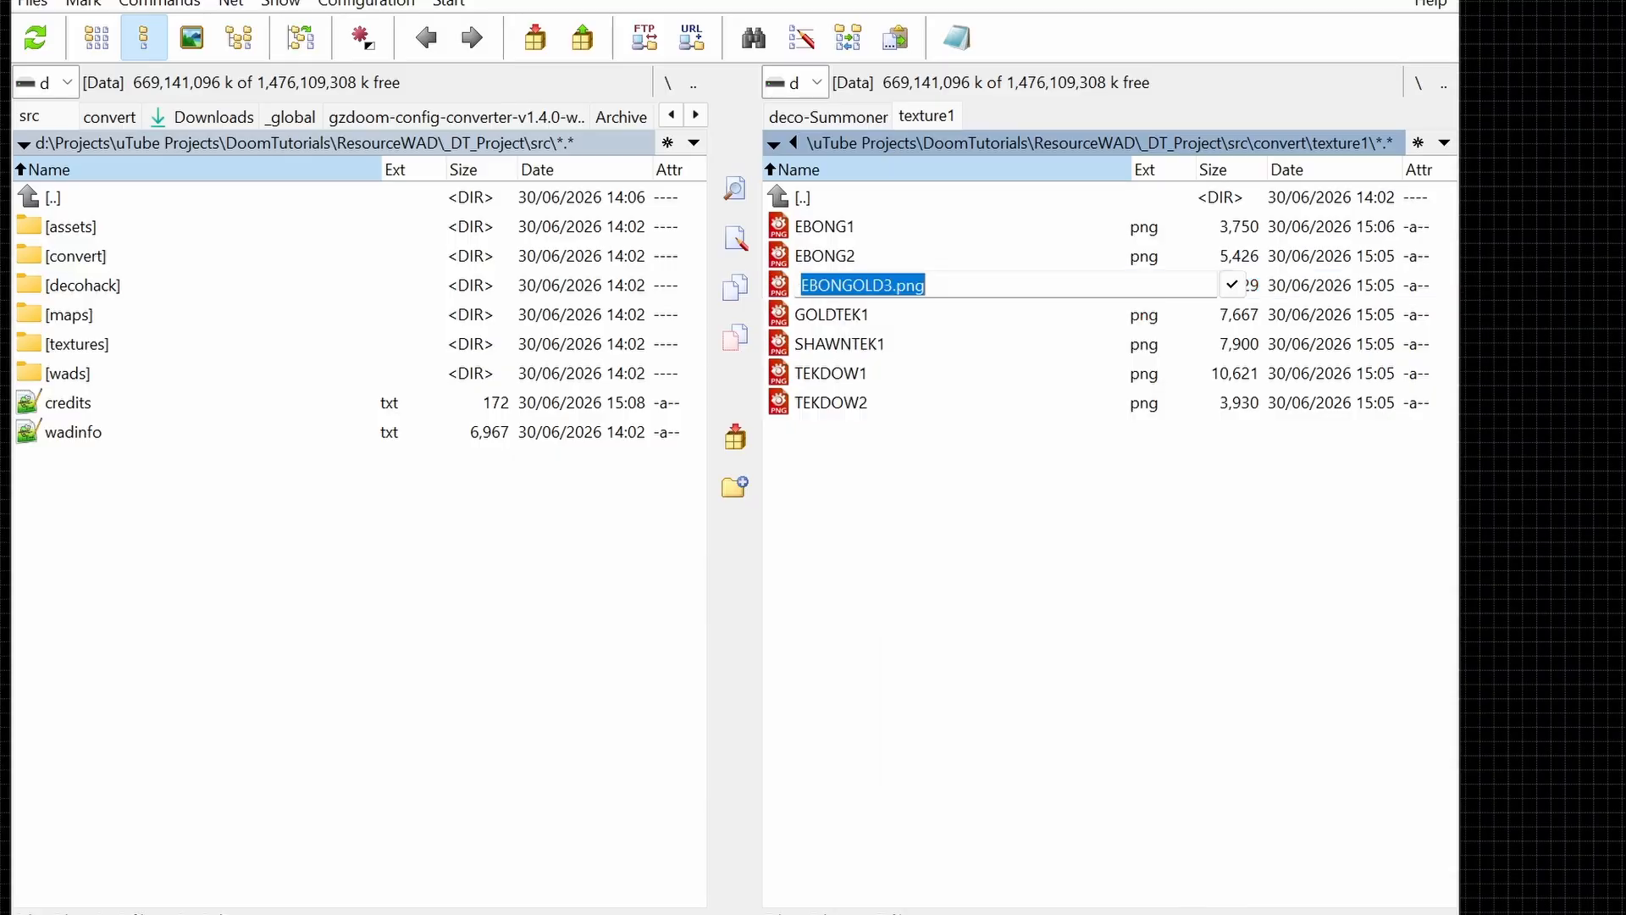
{"action": "key", "text": "End"}
{"action": "key", "text": "Left"}
{"action": "key", "text": "Left"}
{"action": "key", "text": "Left"}
{"action": "key", "text": "Left"}
{"action": "key", "text": "Left"}
{"action": "key", "text": "BackSpace"}
{"action": "key", "text": "BackSpace"}
{"action": "key", "text": "BackSpace"}
{"action": "key", "text": "Return"}
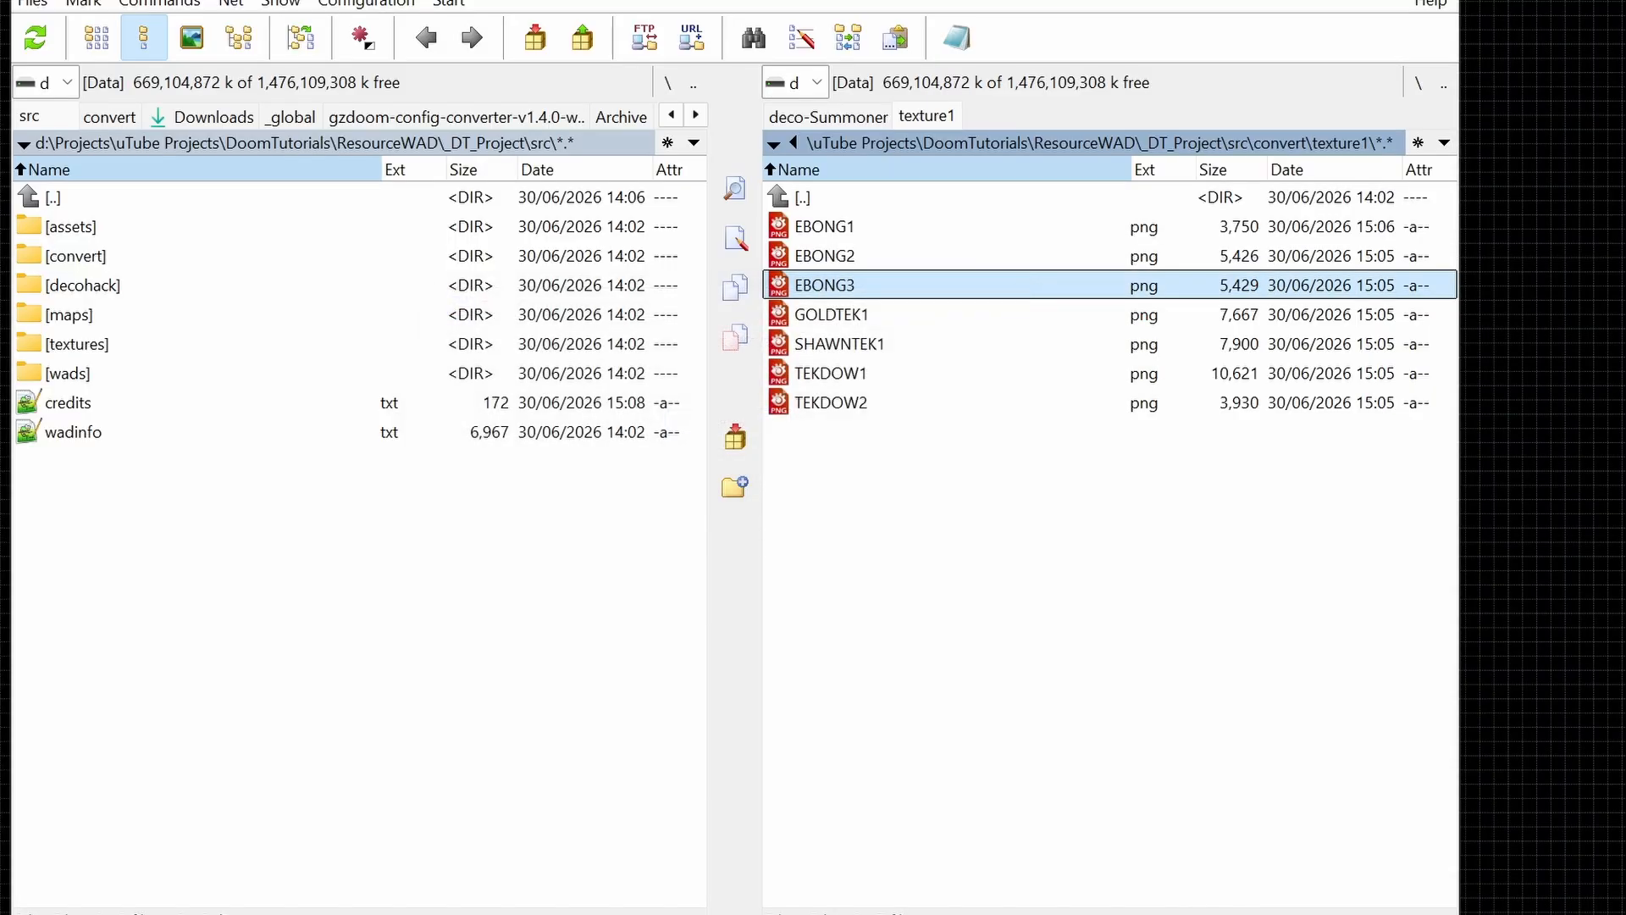
Step: Rename SHAWNTEK1.png to SHAWTEK1.png in the texture1 folder
{"action": "key", "text": "Down"}
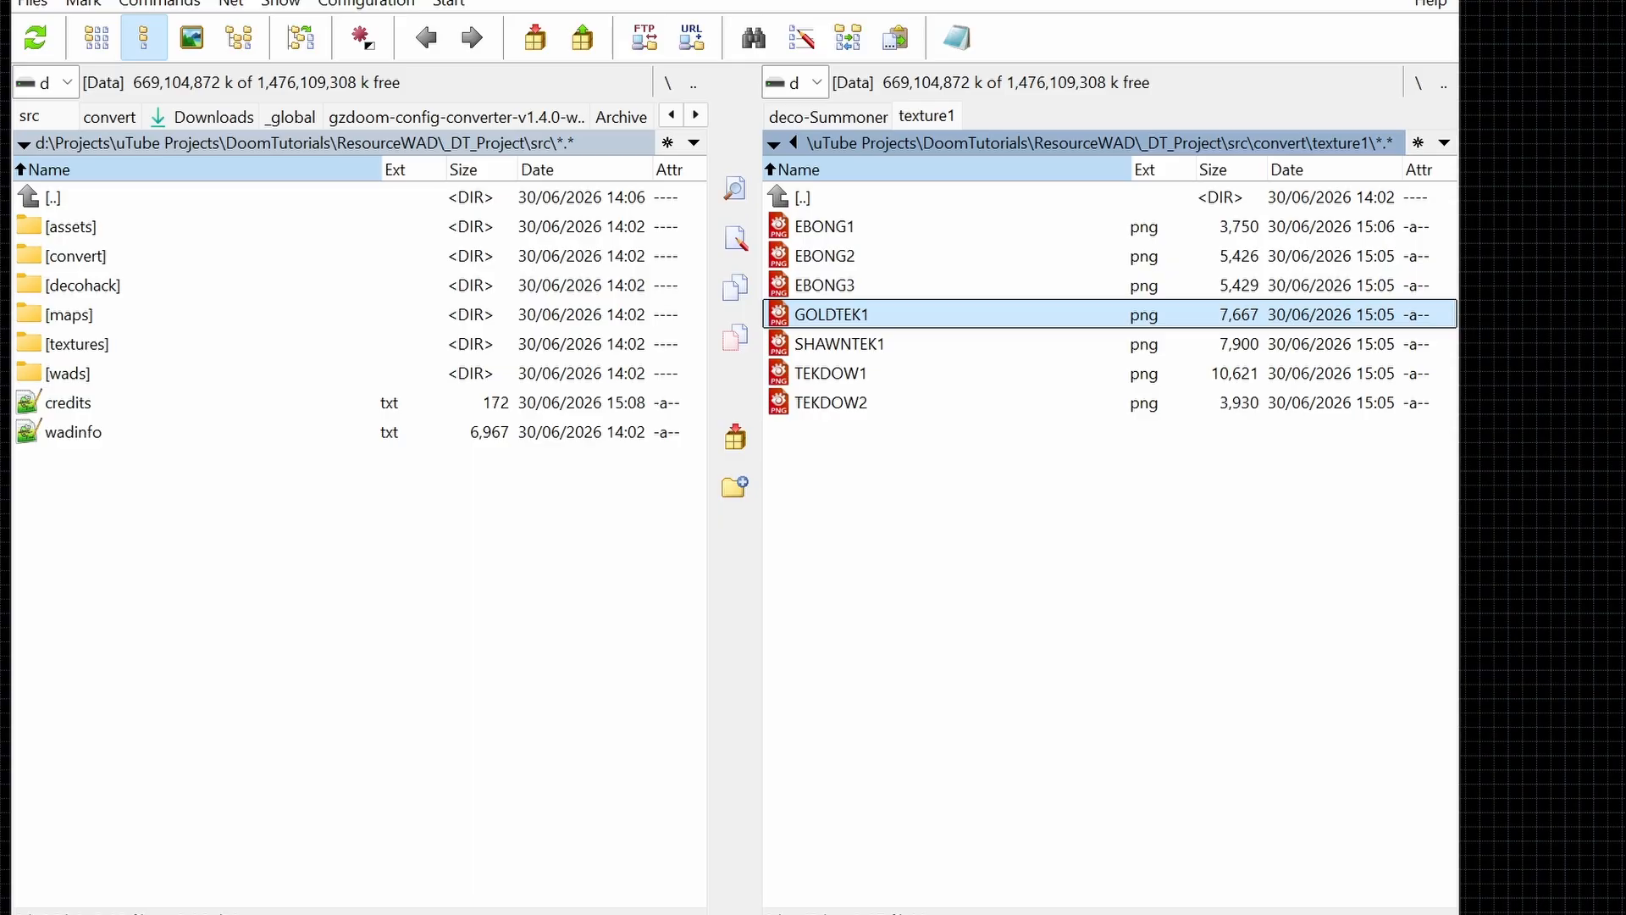
{"action": "left_click", "coordinate": [864, 351]}
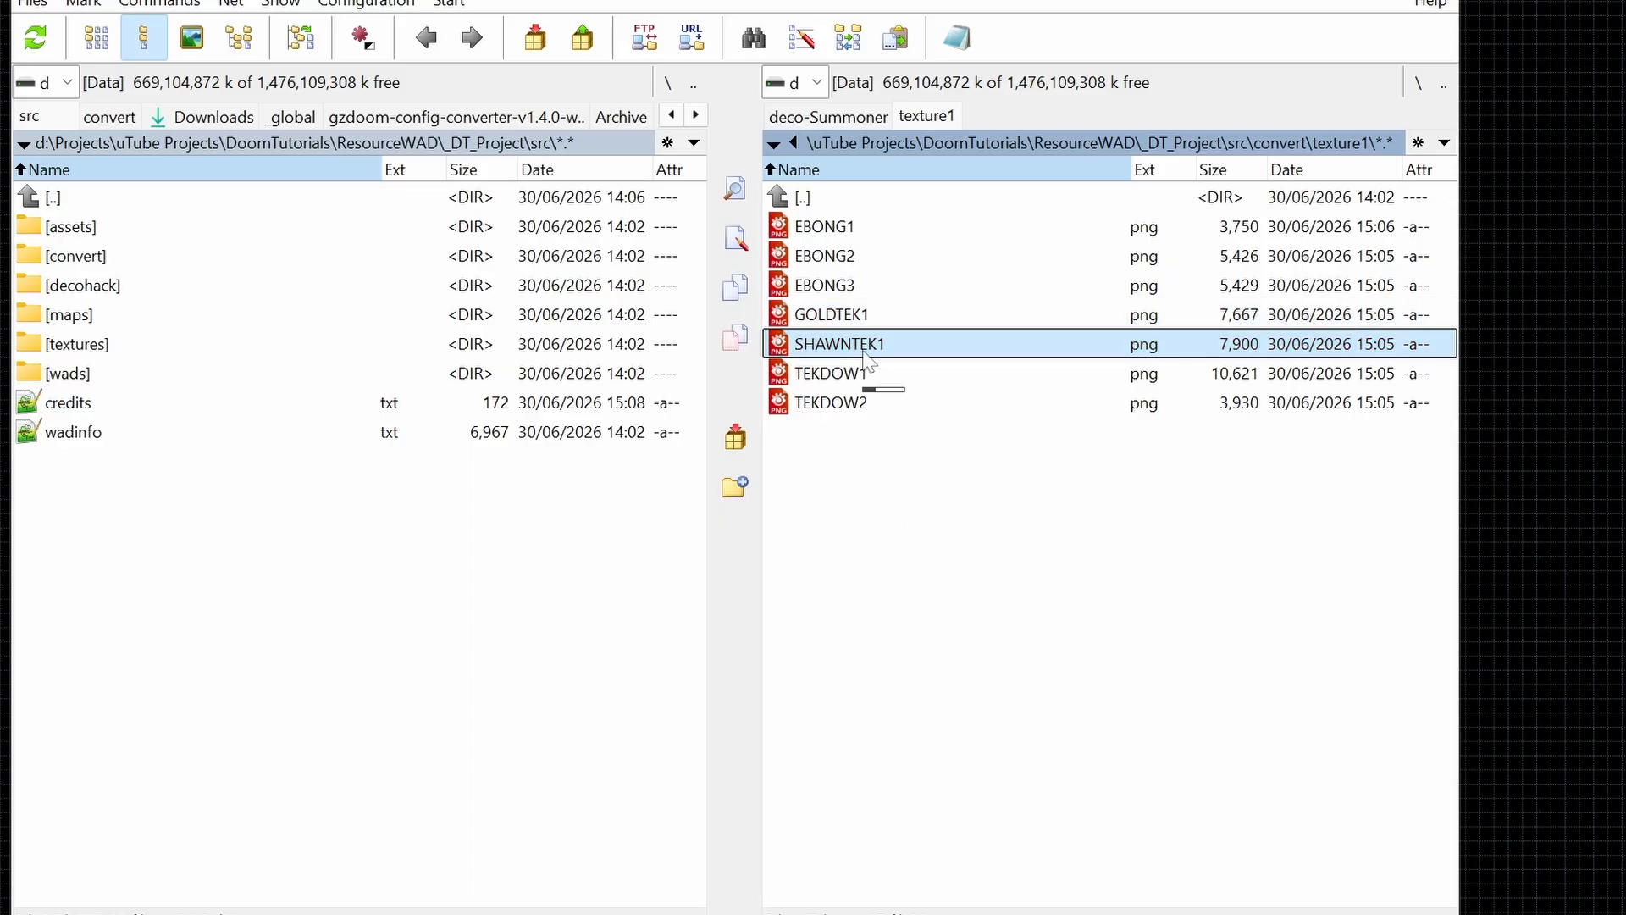
{"action": "right_click", "coordinate": [864, 350]}
{"action": "key", "text": "m"}
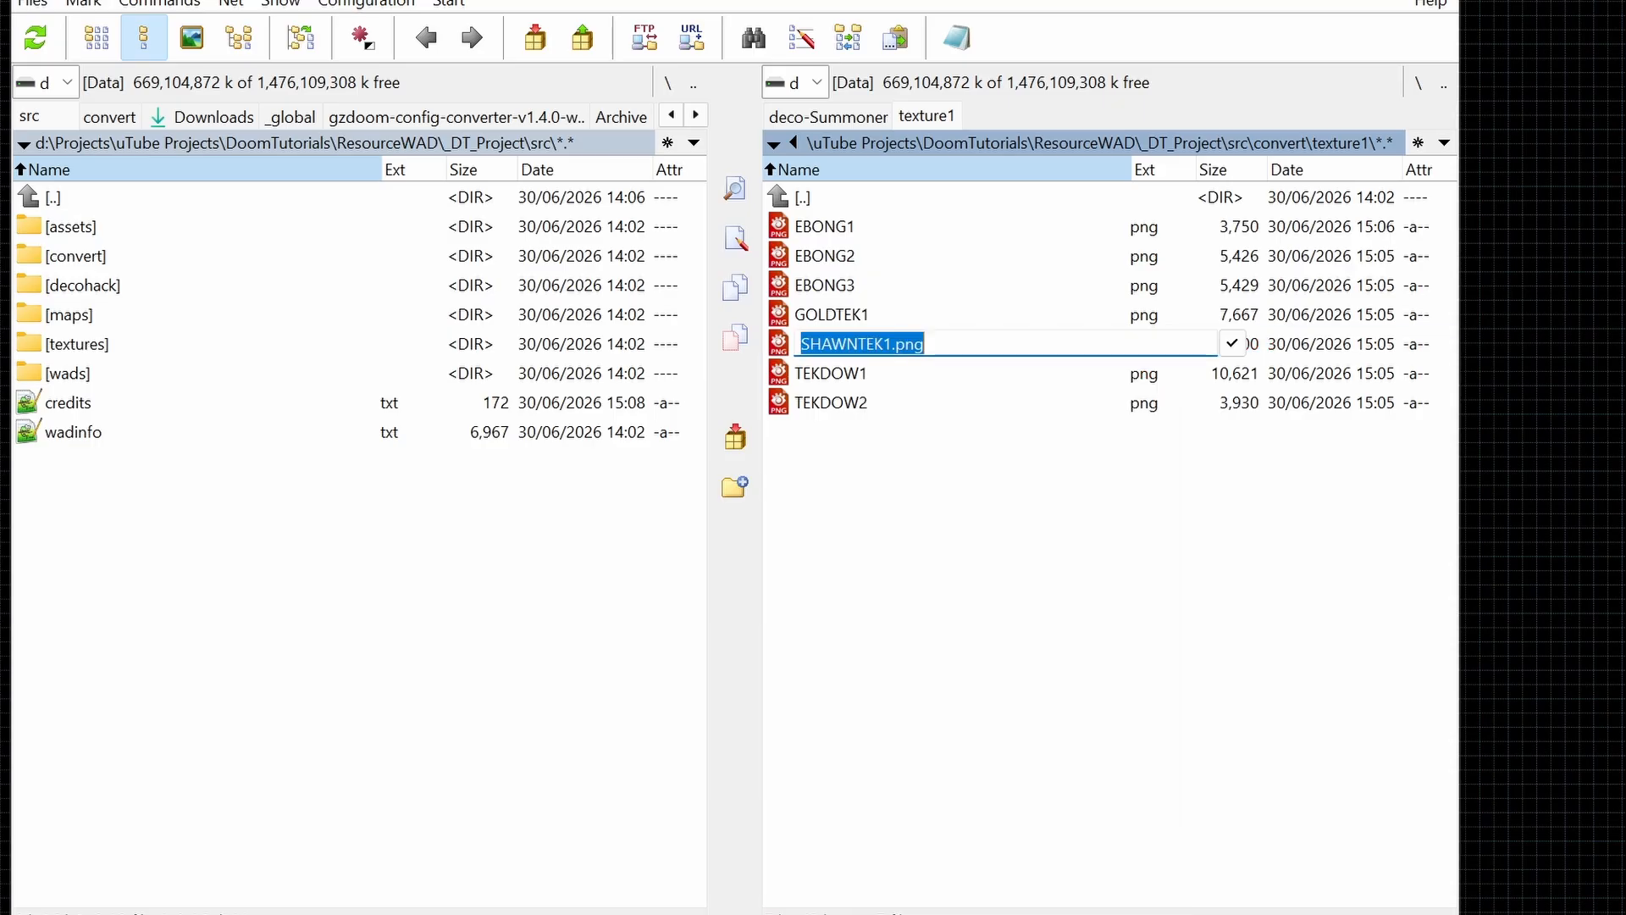
{"action": "key", "text": "Home"}
{"action": "key", "text": "Right"}
{"action": "key", "text": "Right"}
{"action": "key", "text": "Right"}
{"action": "key", "text": "Right"}
{"action": "key", "text": "Right"}
{"action": "key", "text": "Right"}
{"action": "key", "text": "Right"}
{"action": "key", "text": "Right"}
{"action": "key", "text": "Right"}
{"action": "key", "text": "Left"}
{"action": "key", "text": "Left"}
{"action": "key", "text": "Left"}
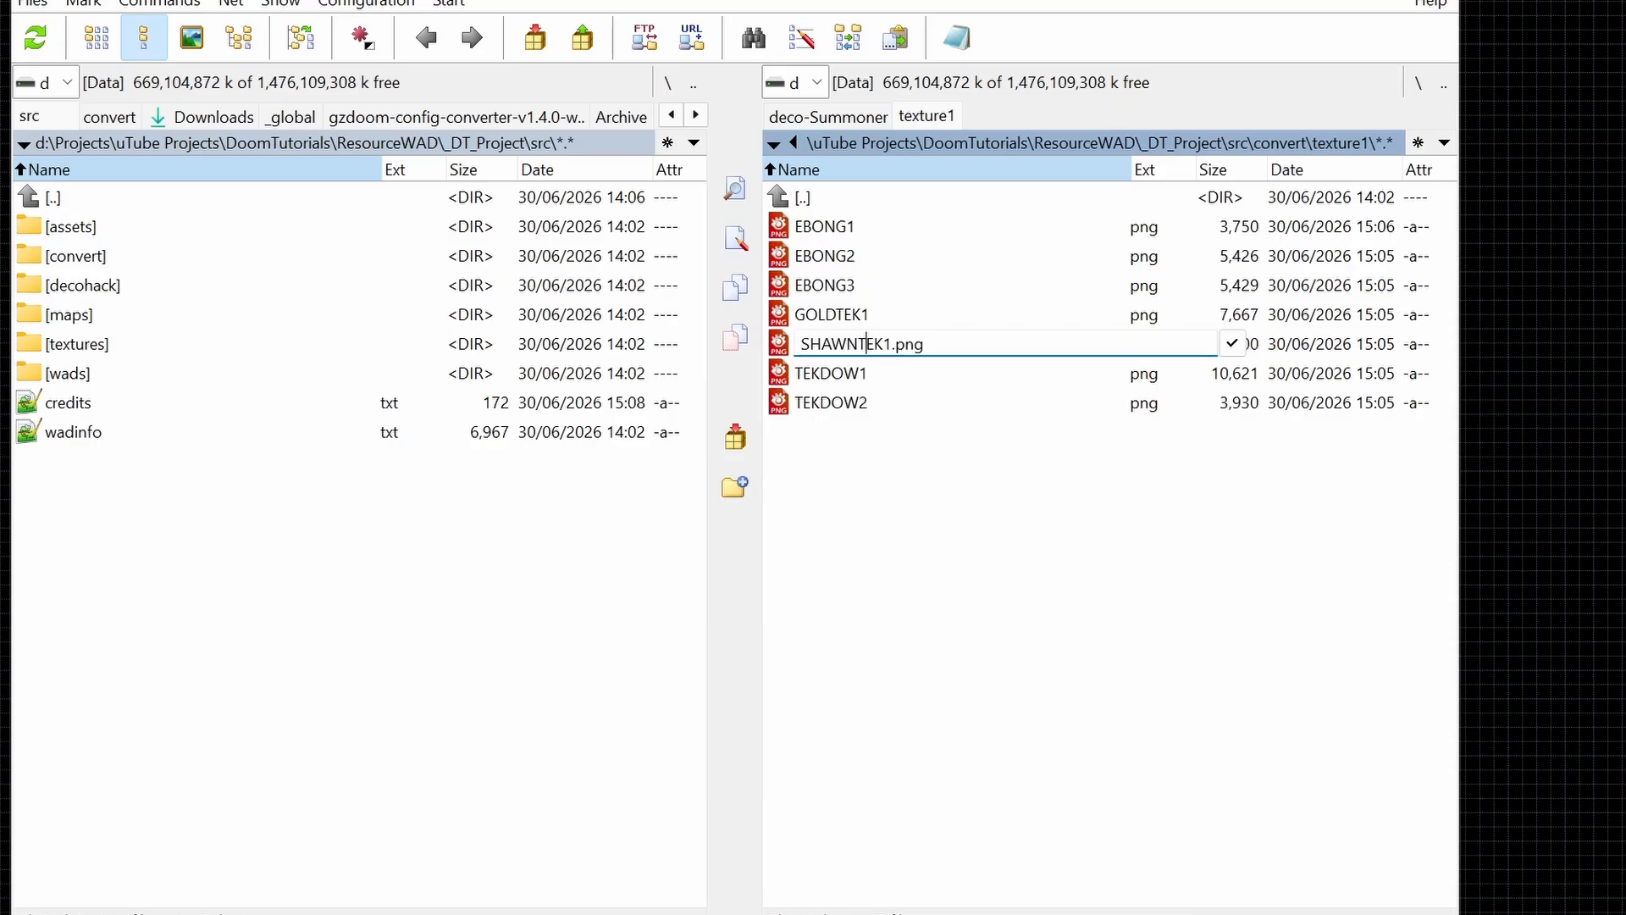
{"action": "key", "text": "Home"}
{"action": "key", "text": "Right"}
{"action": "key", "text": "Right"}
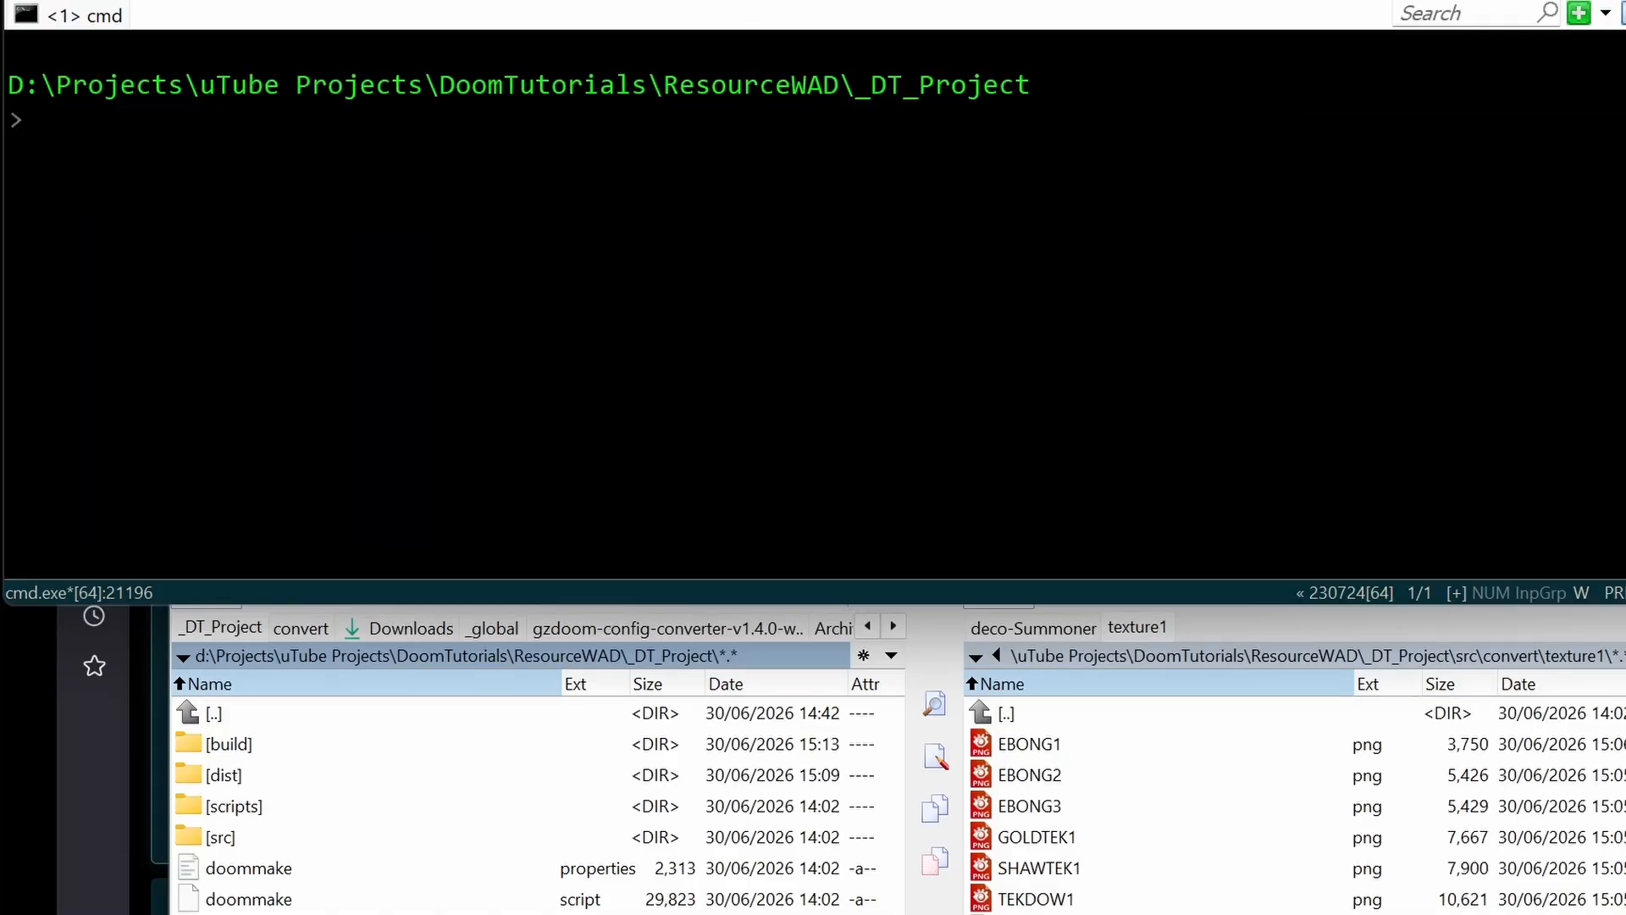
Step: Build the project by running doommake in the _DT_Project folder
{"action": "type", "text": "doommake"}
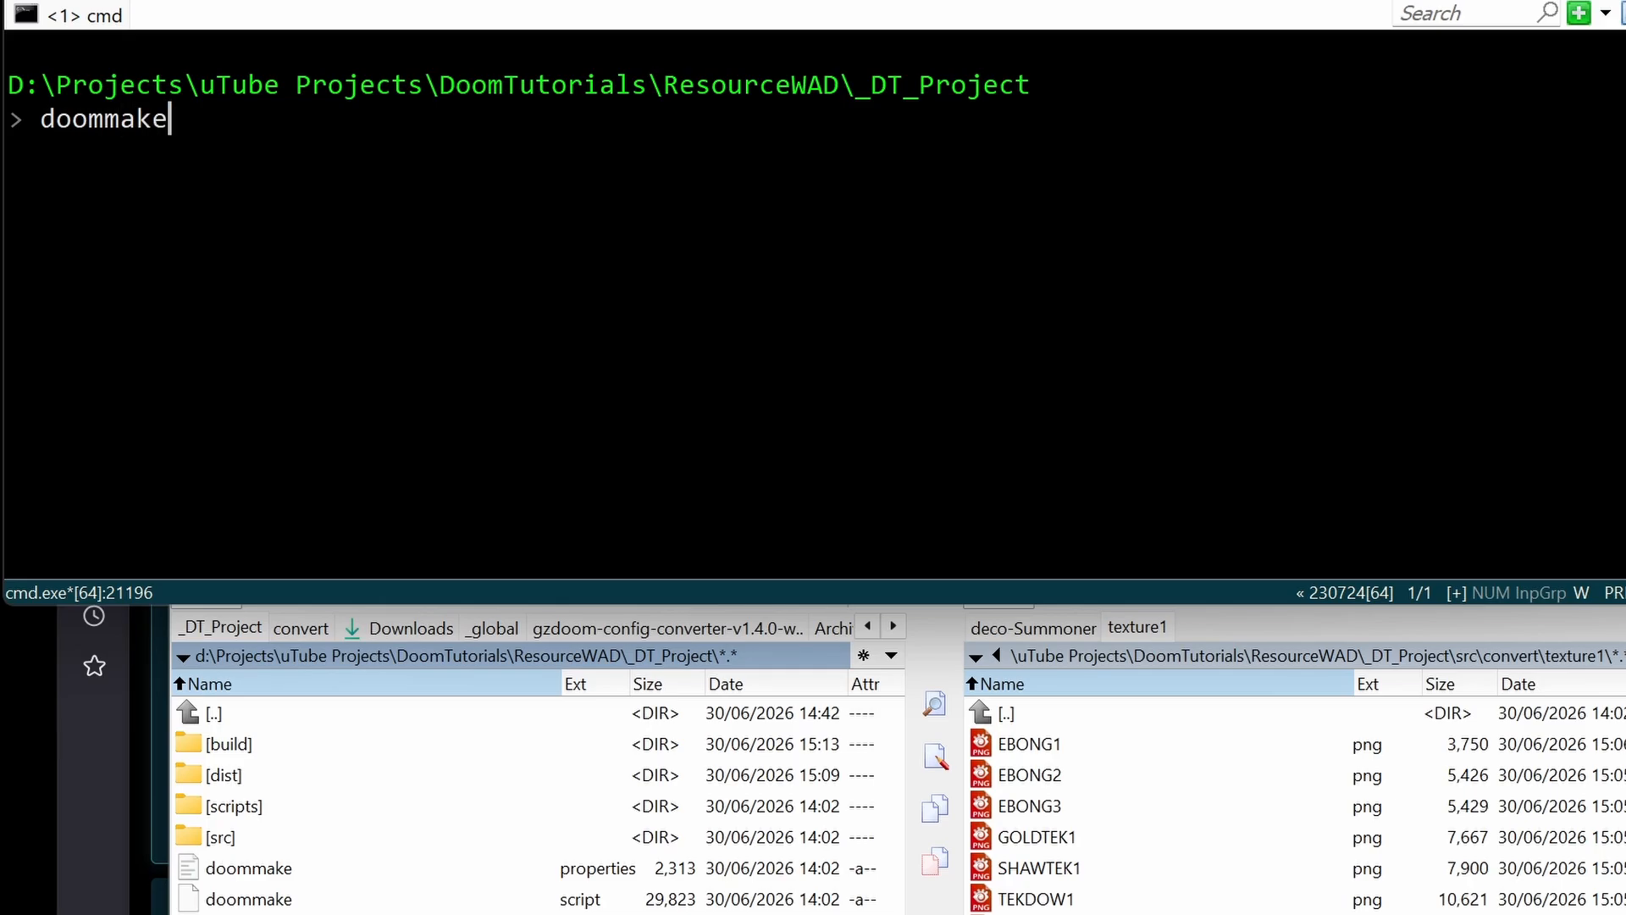
{"action": "key", "text": "Return"}
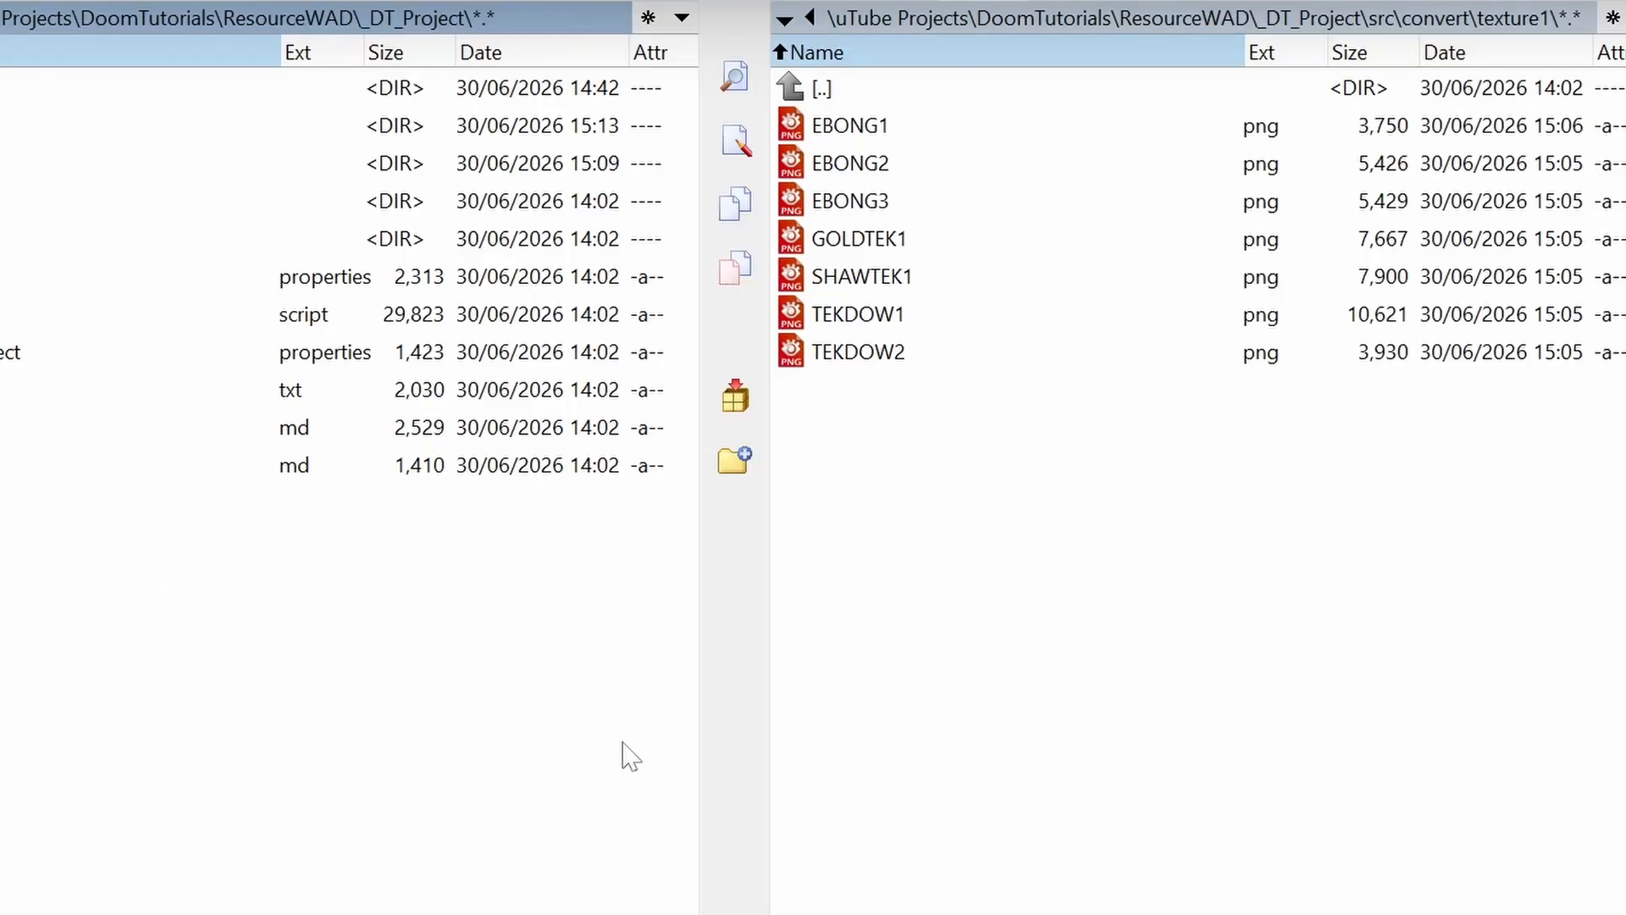
Step: Go from the texture1 folder up to _DT_Project and into its build folder
{"action": "left_click", "coordinate": [827, 718]}
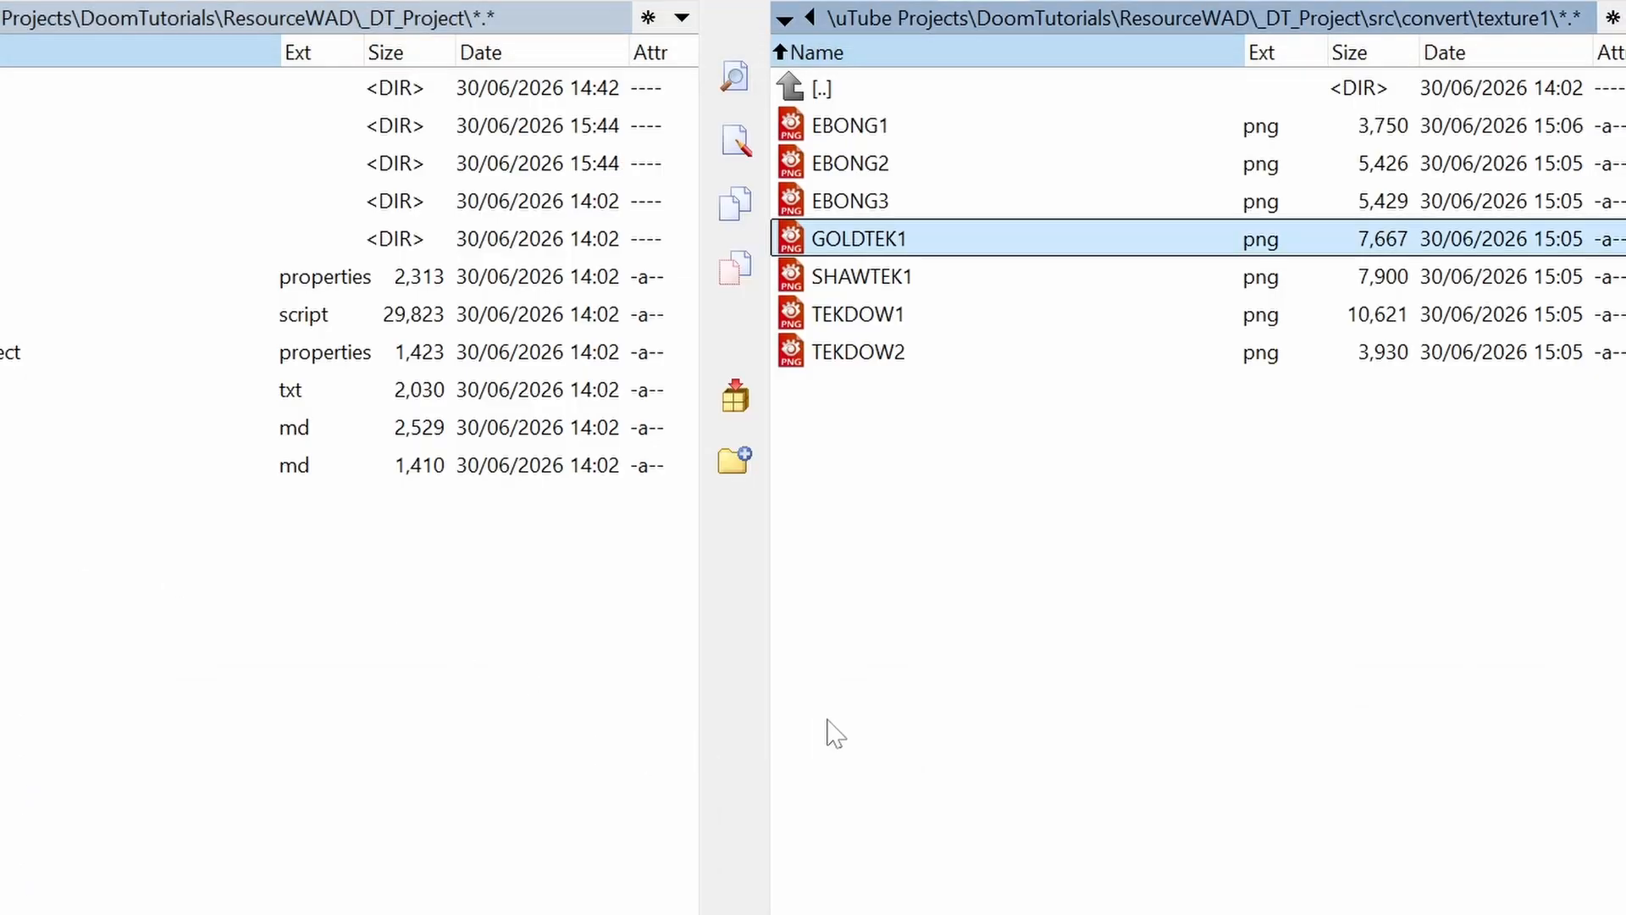
{"action": "double_click", "coordinate": [866, 95]}
{"action": "double_click", "coordinate": [877, 122]}
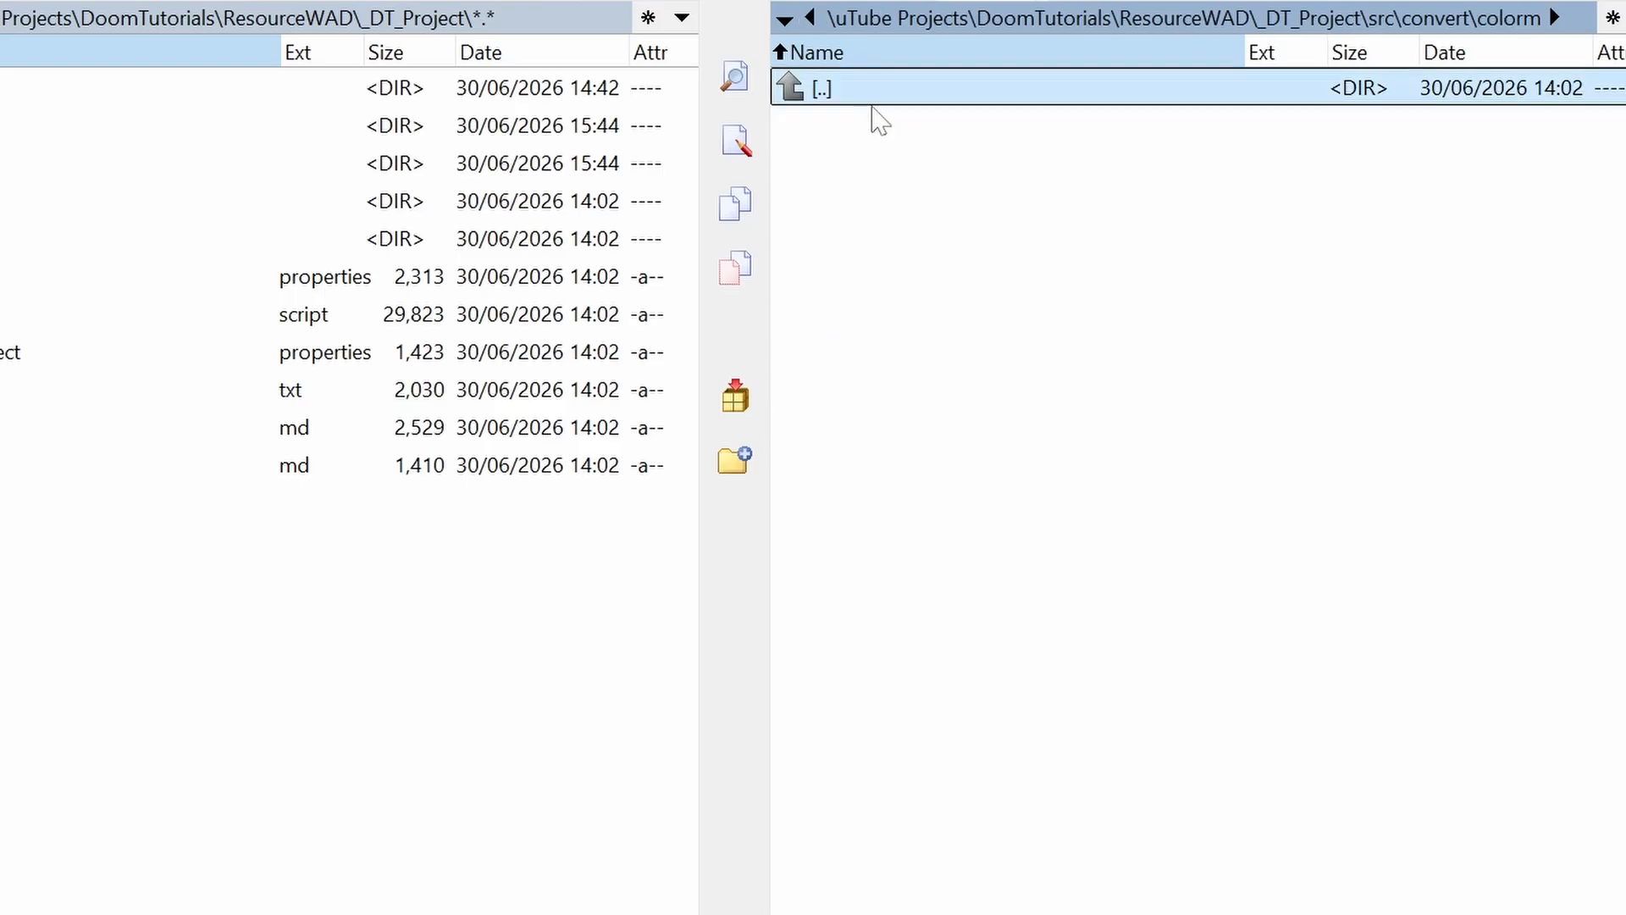
{"action": "double_click", "coordinate": [867, 100]}
{"action": "double_click", "coordinate": [866, 97]}
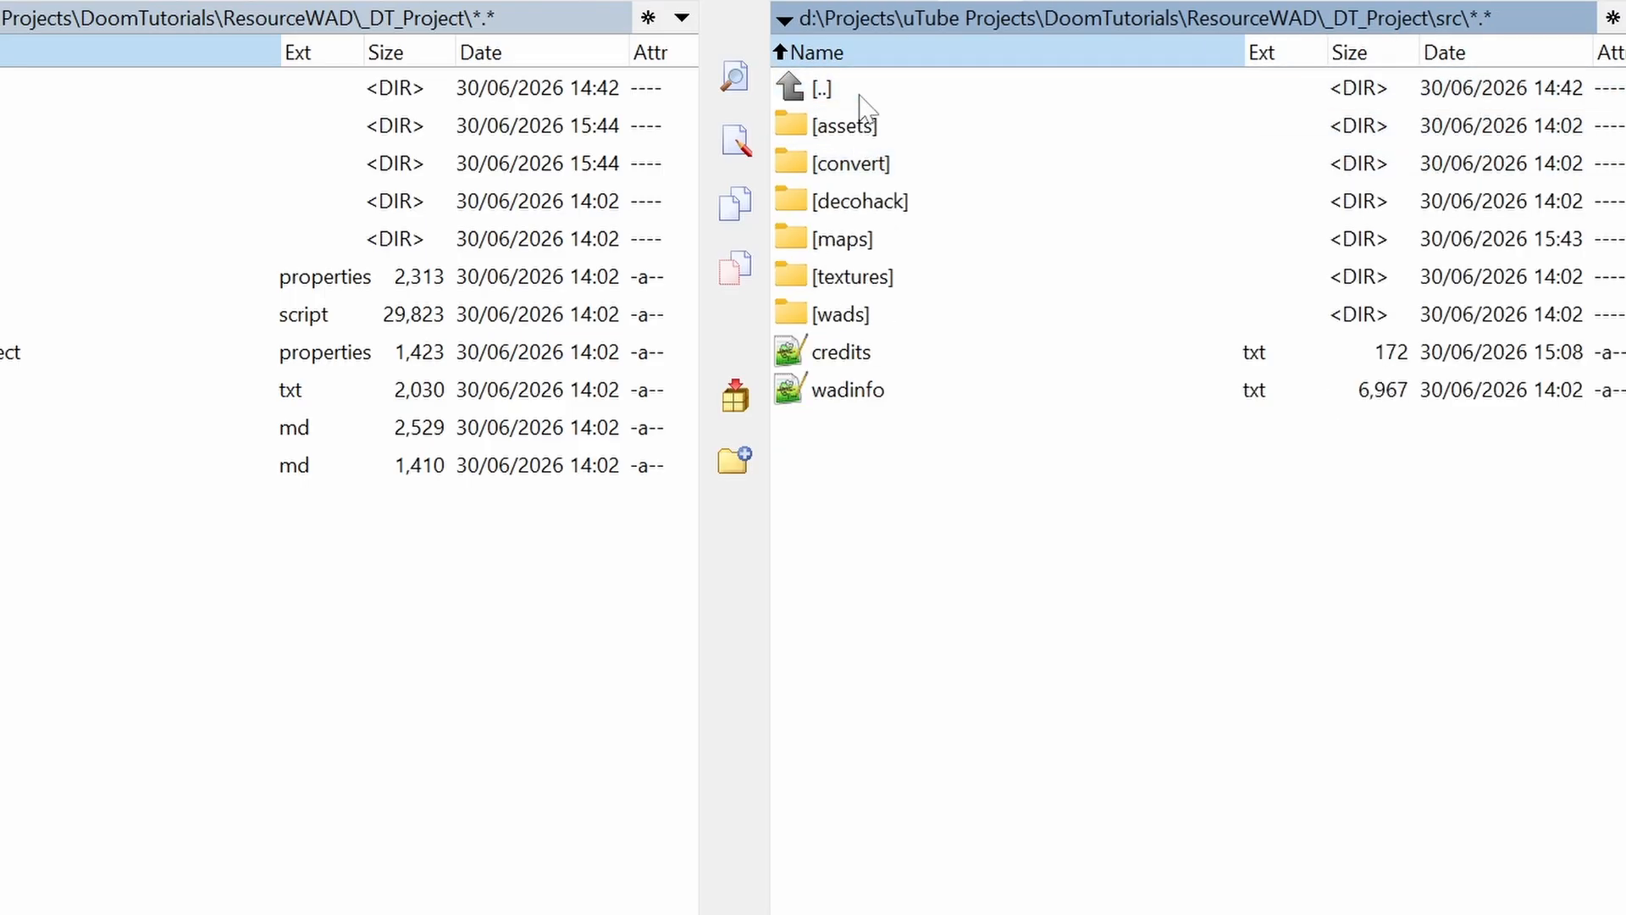
{"action": "double_click", "coordinate": [861, 95]}
{"action": "double_click", "coordinate": [860, 127]}
Step: Examine the generated files in the build folder, including the doomtoolsTUT_EditorResources and textures WADs
{"action": "key", "text": "Down"}
{"action": "key", "text": "Down"}
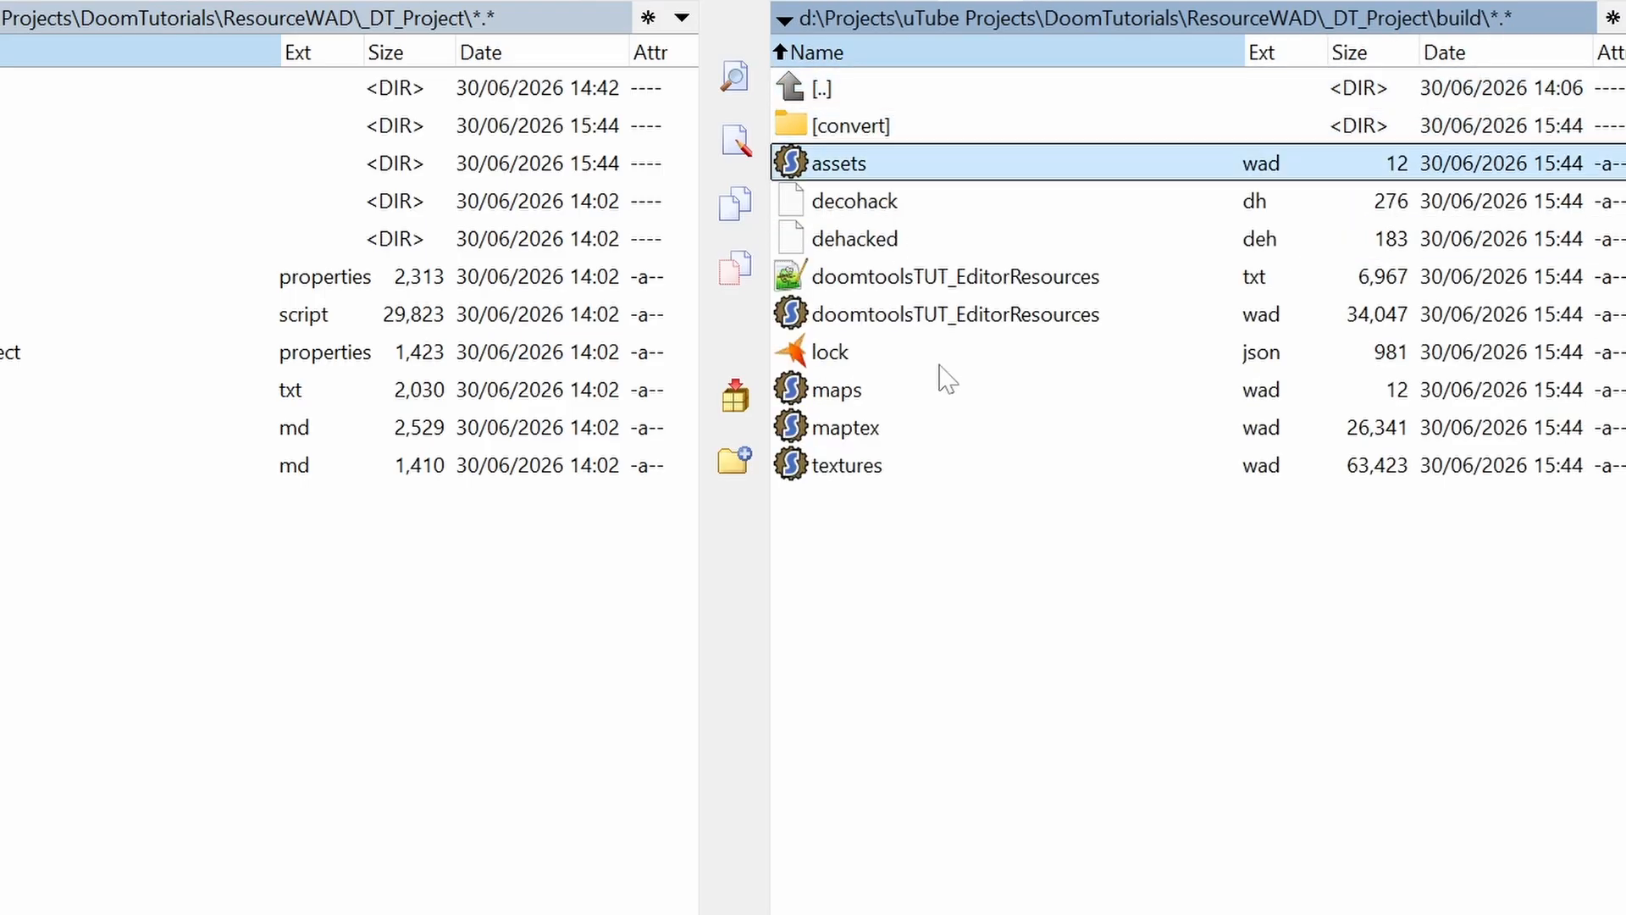
{"action": "key", "text": "Down"}
{"action": "key", "text": "Down"}
{"action": "key", "text": "Down"}
{"action": "key", "text": "Down"}
{"action": "key", "text": "Down"}
{"action": "key", "text": "Down"}
{"action": "key", "text": "Down"}
{"action": "key", "text": "Down"}
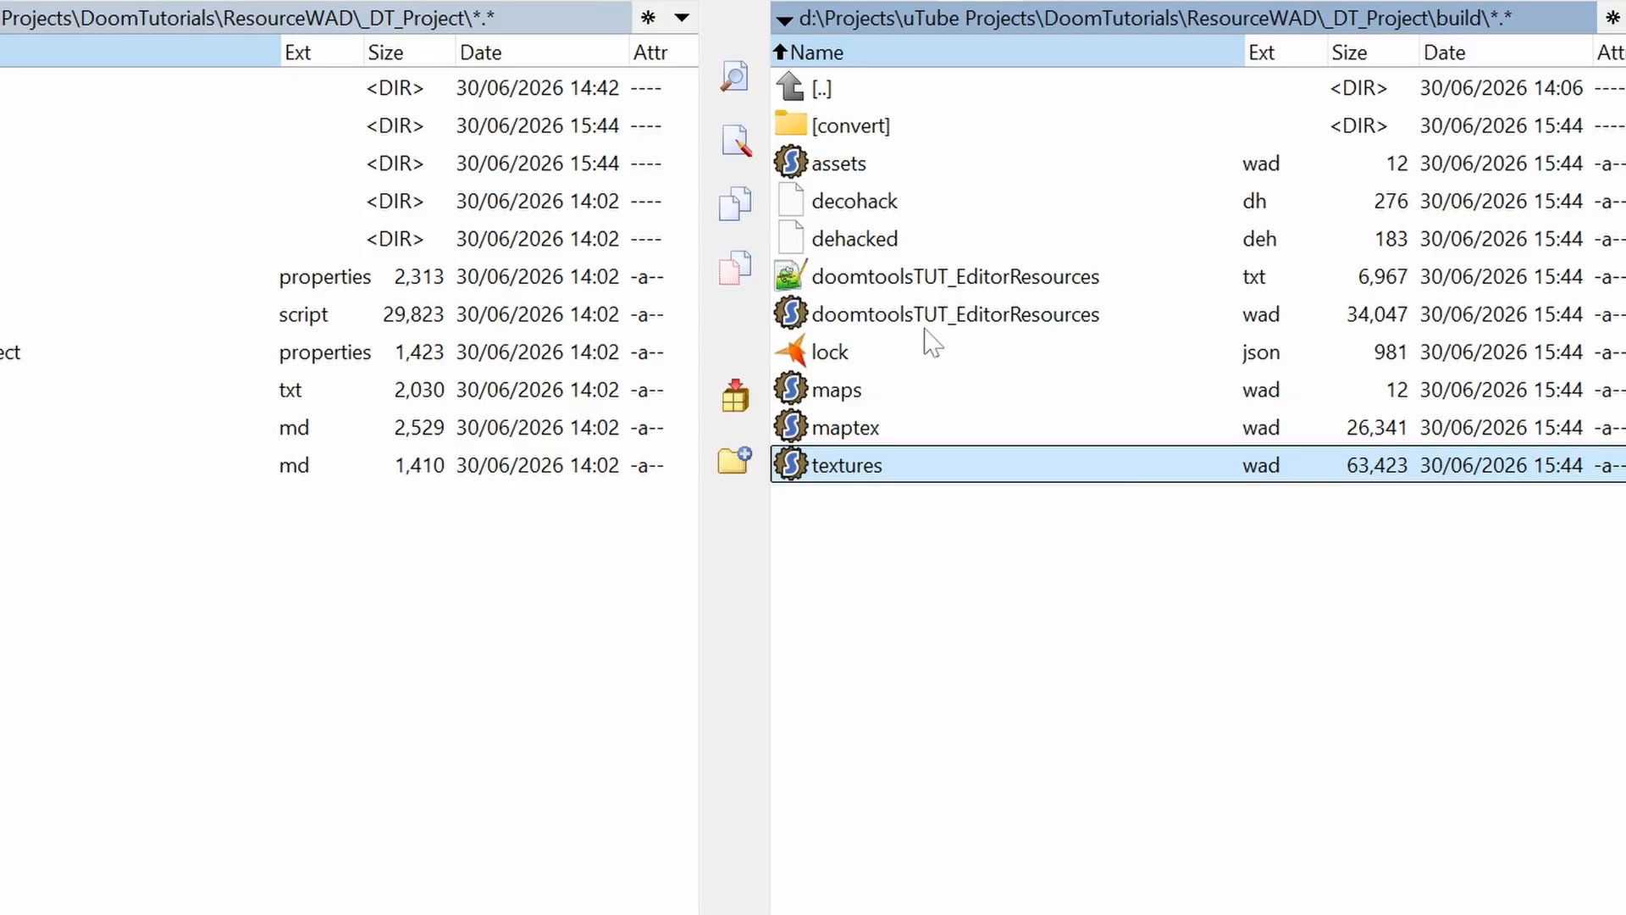
{"action": "left_click", "coordinate": [898, 322]}
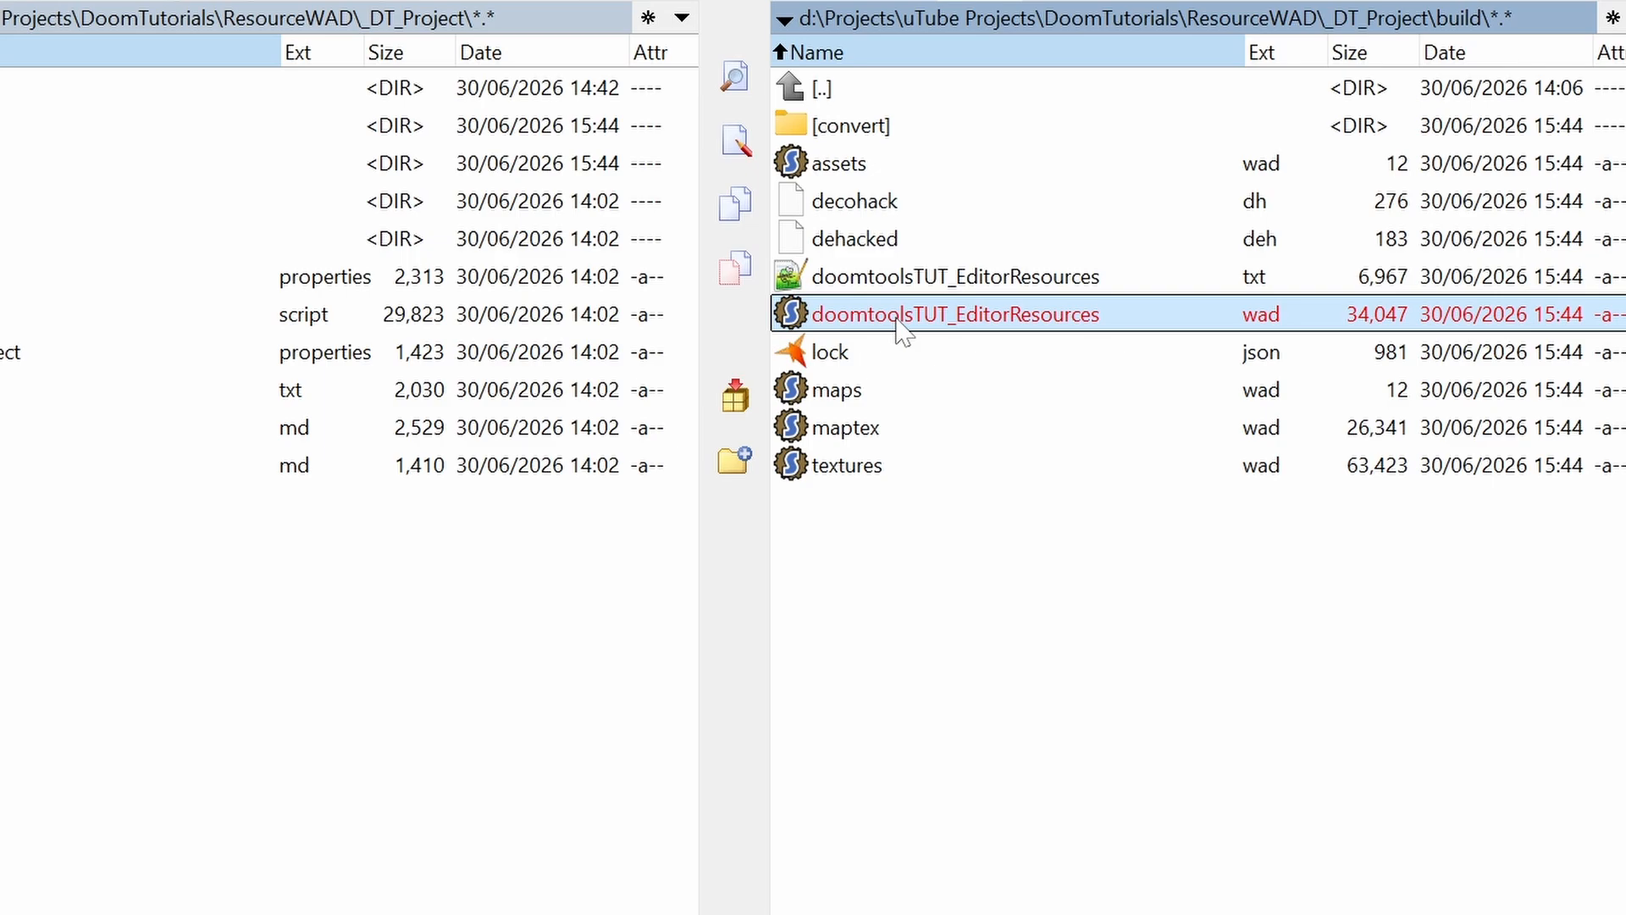
{"action": "right_click", "coordinate": [896, 319]}
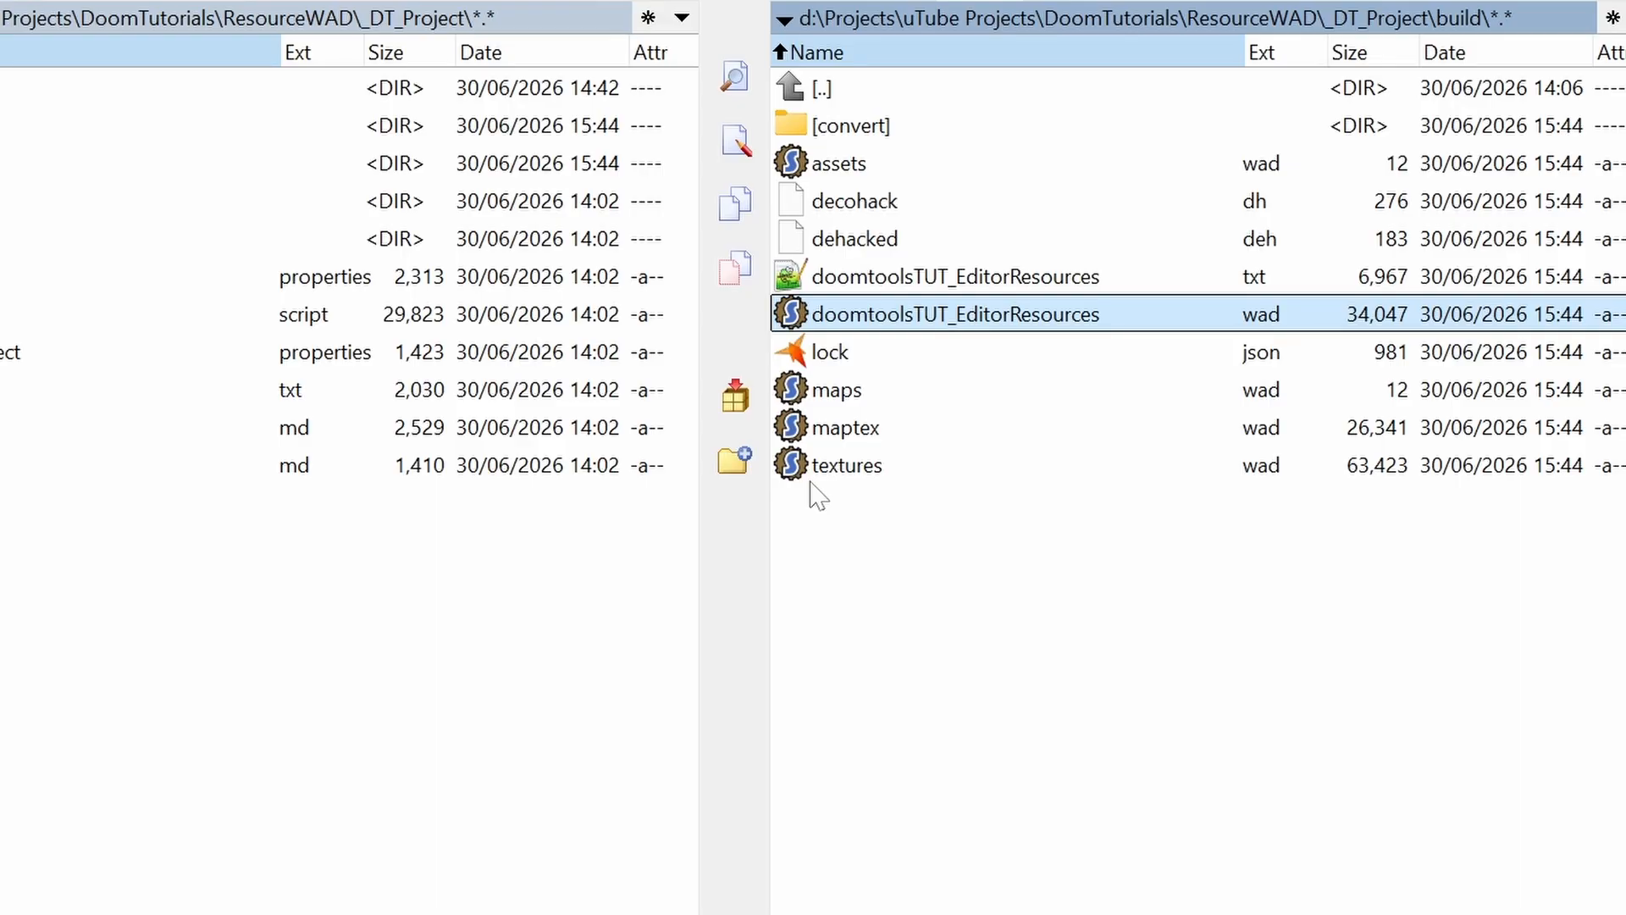
Step: Open textures.wad in SLADE and inspect the converted texture graphics from EBONG1 to TEKDOW2
{"action": "double_click", "coordinate": [813, 474]}
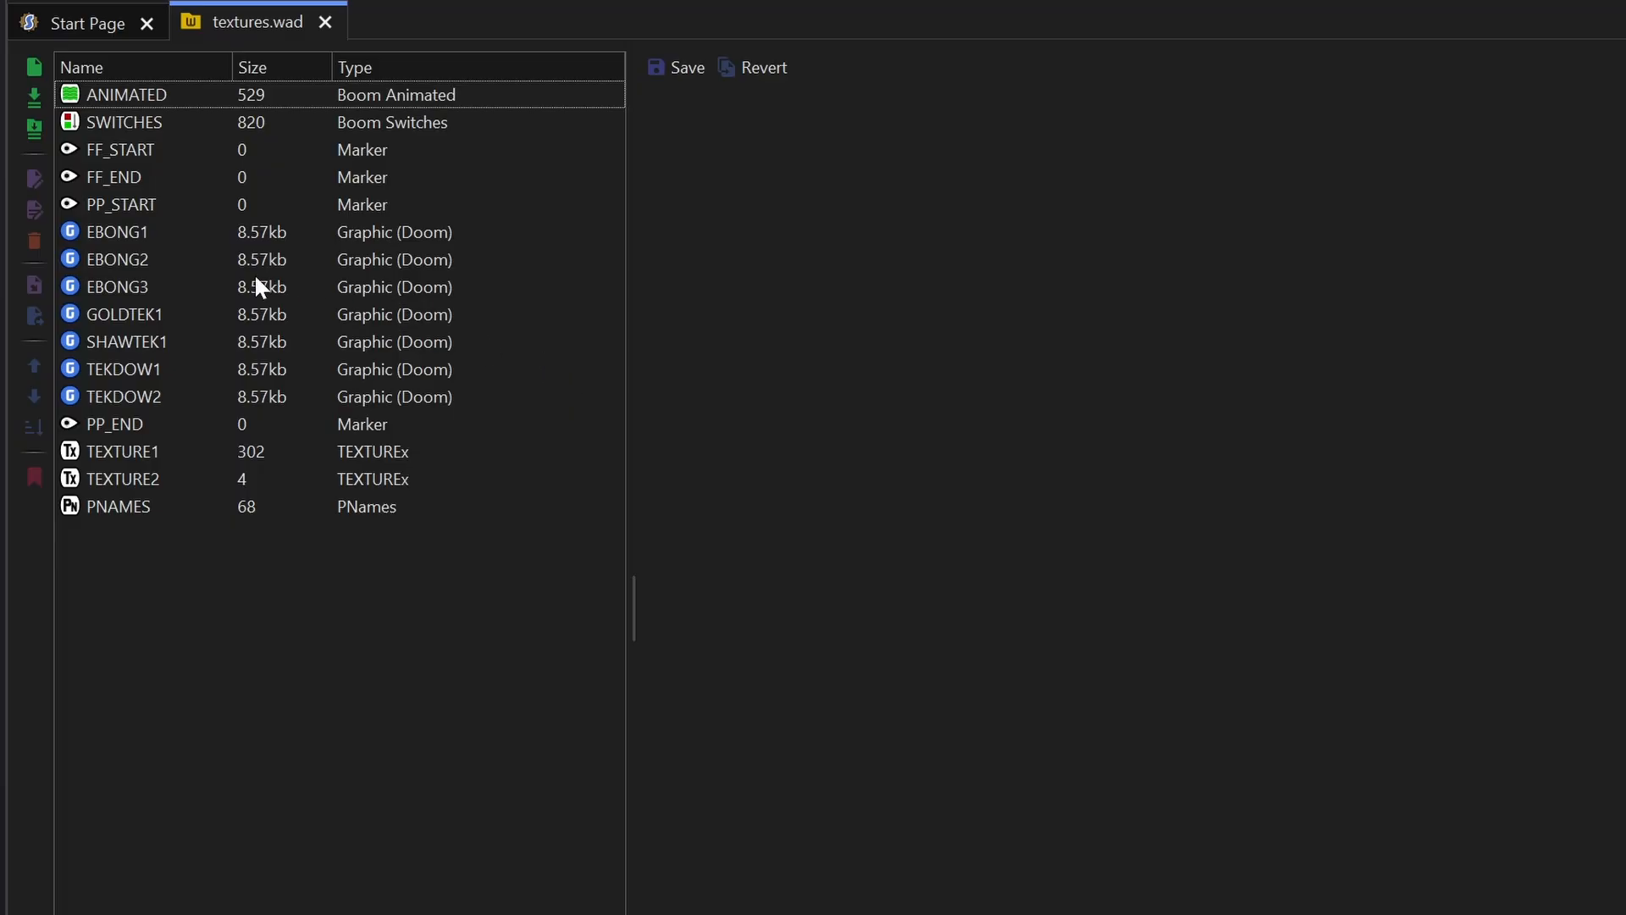
{"action": "left_click", "coordinate": [119, 236]}
{"action": "key", "text": "Down"}
{"action": "key", "text": "Down"}
{"action": "key", "text": "Down"}
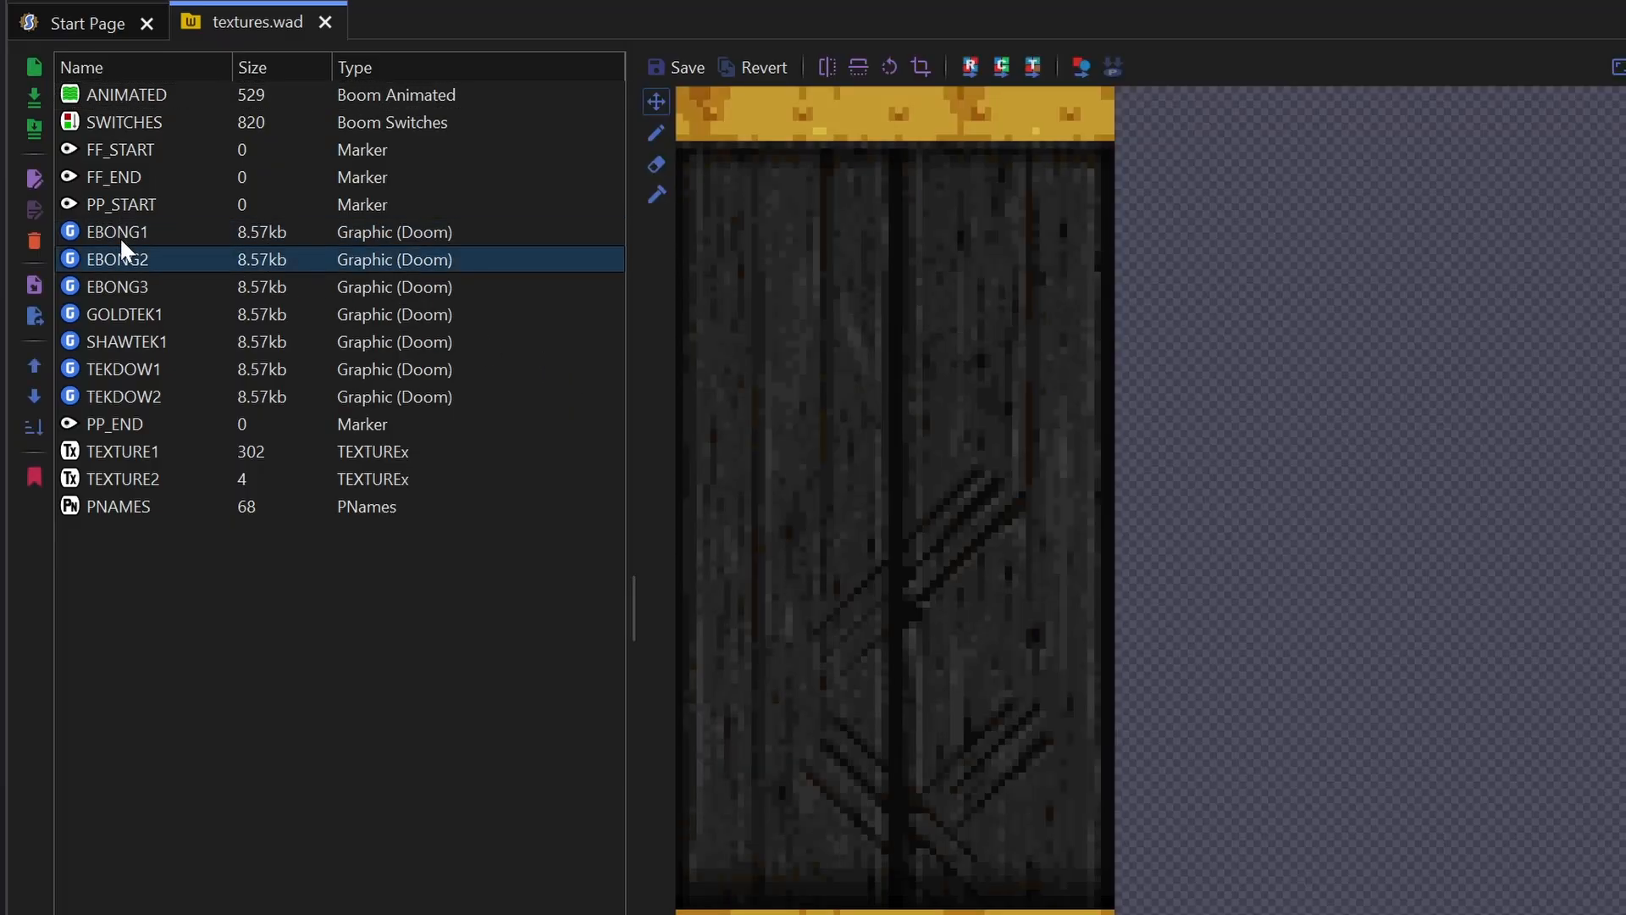
{"action": "key", "text": "Down"}
{"action": "key", "text": "Down"}
{"action": "key", "text": "Down"}
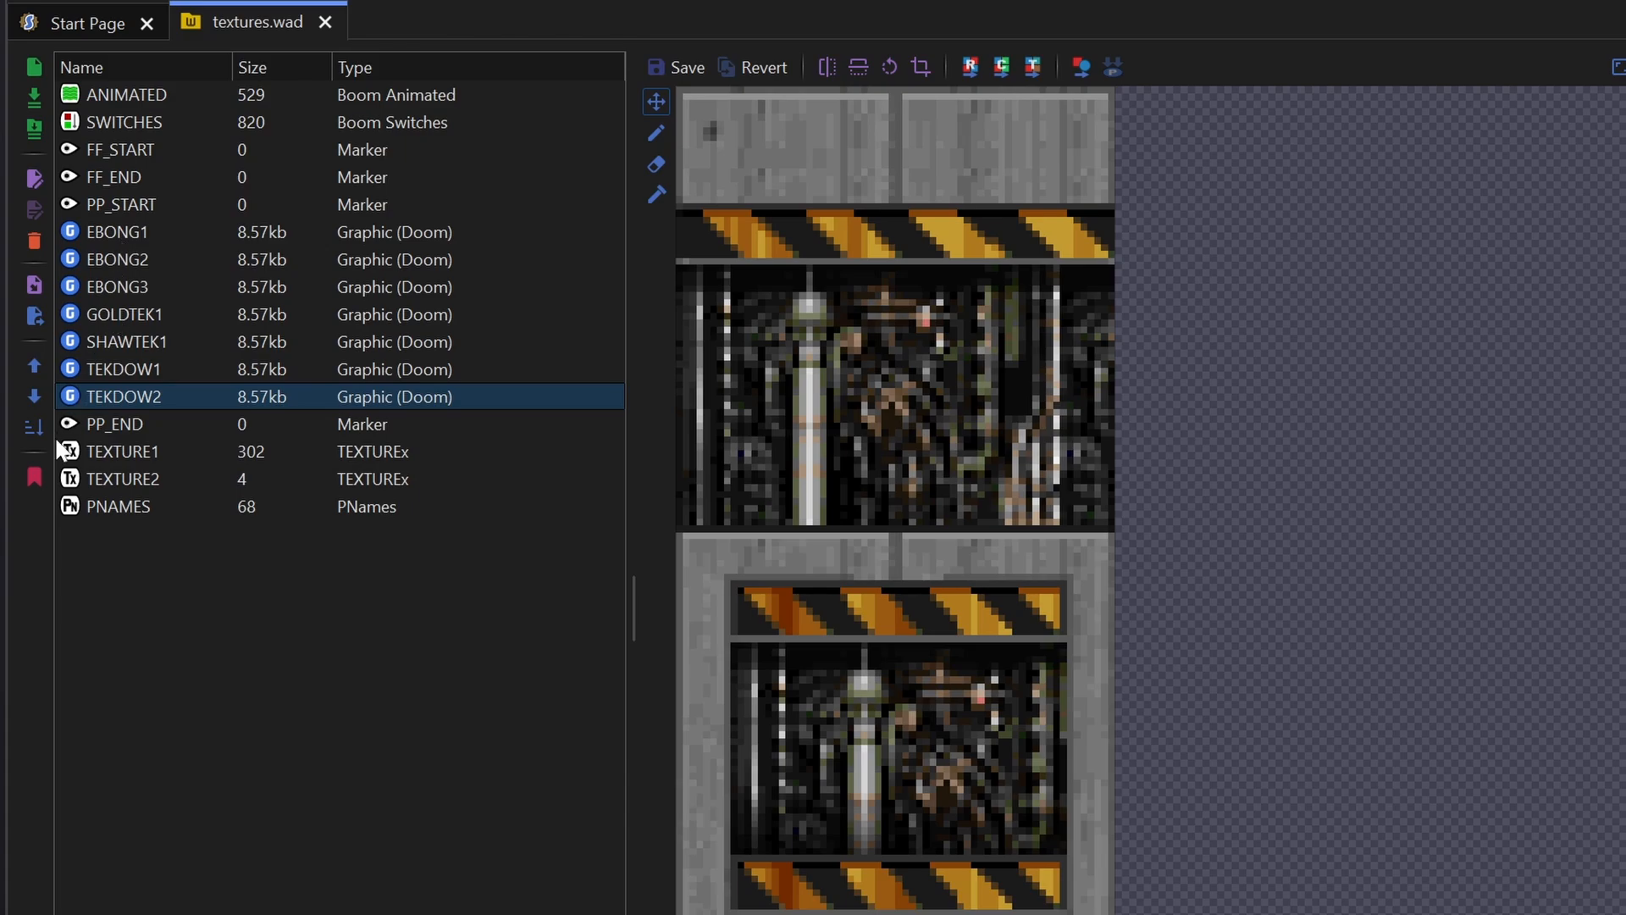
Step: Open the TEXTURE1 lump of textures.wad, widen its name column and preview the custom textures from EBONG1 onwards
{"action": "double_click", "coordinate": [73, 451]}
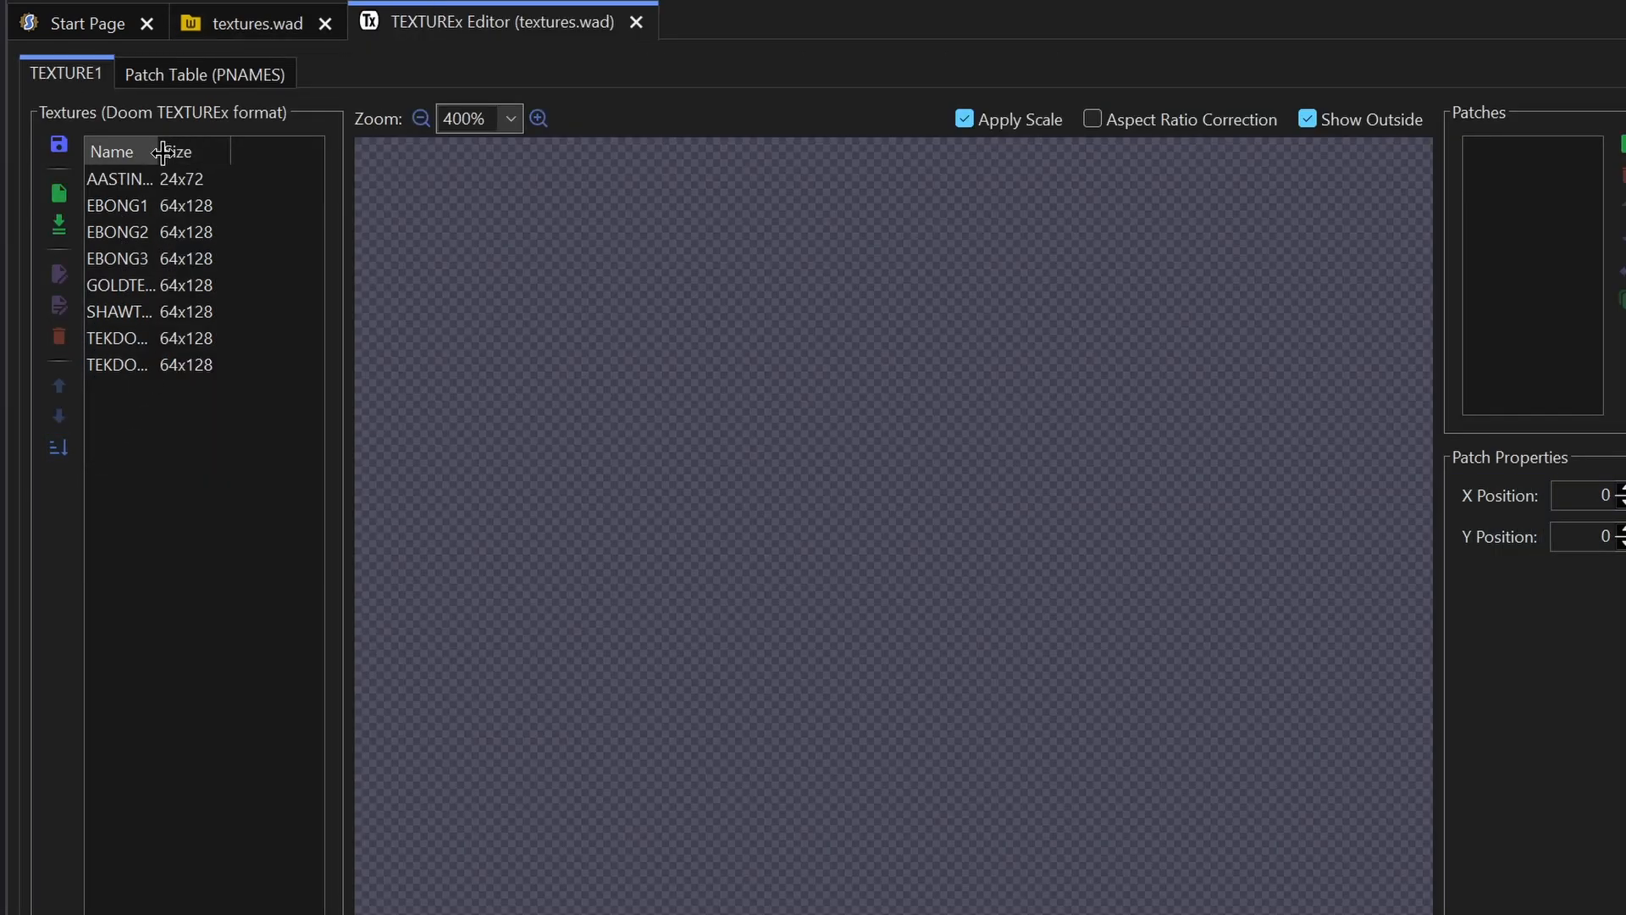
{"action": "left_click_drag", "start_coordinate": [156, 150], "coordinate": [237, 151]}
{"action": "left_click", "coordinate": [120, 206]}
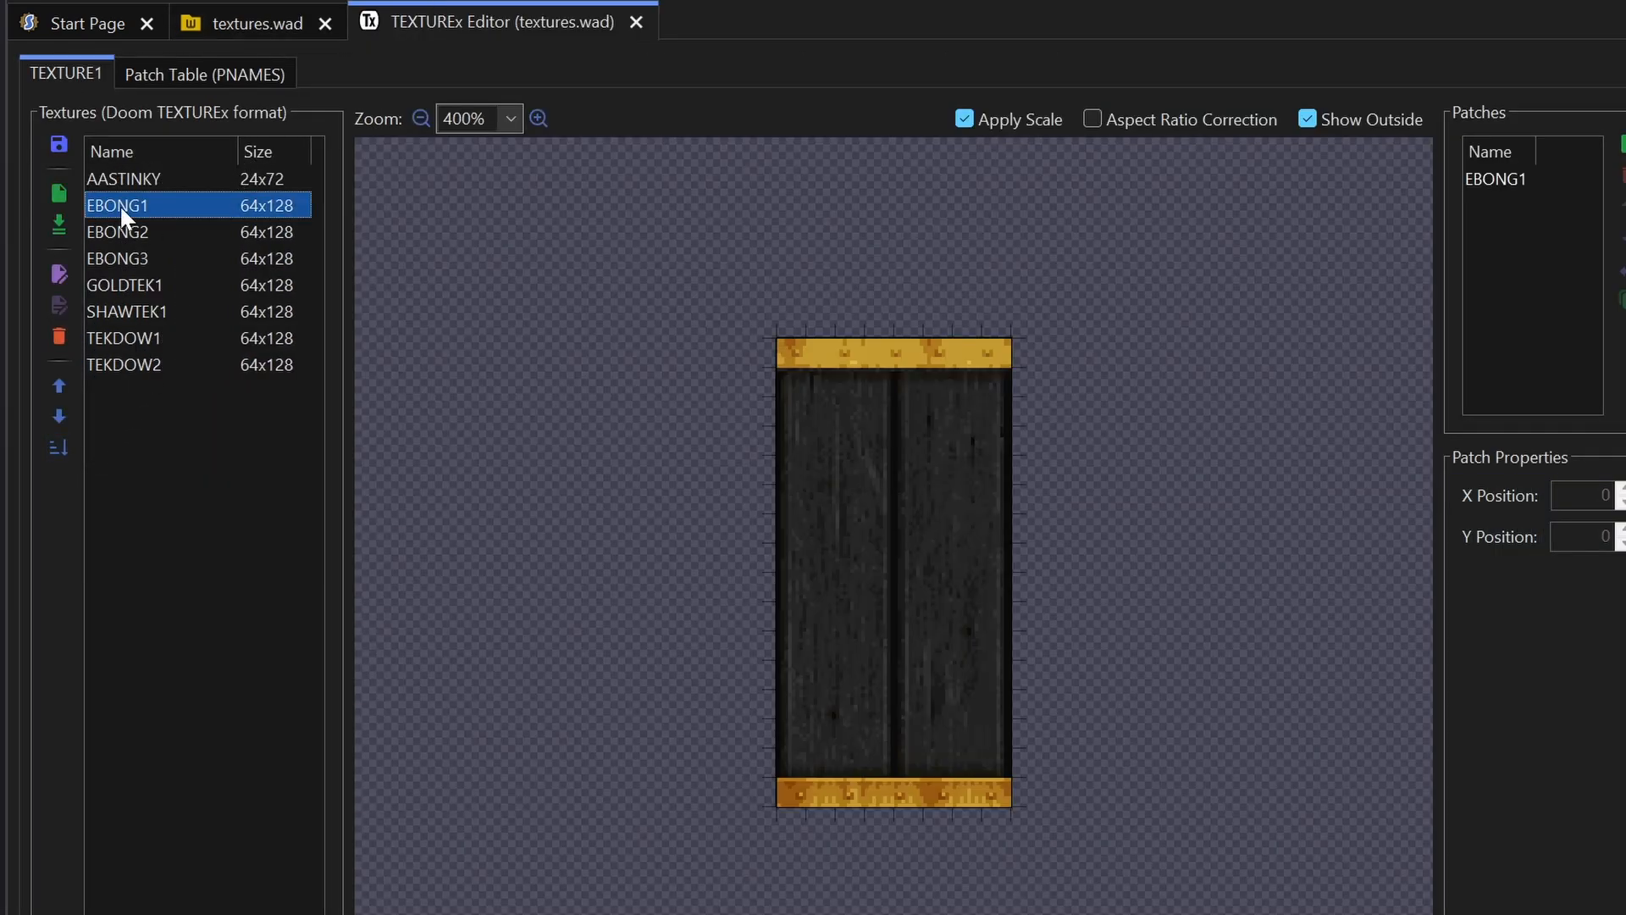
{"action": "key", "text": "Down"}
{"action": "key", "text": "Down"}
{"action": "key", "text": "Down"}
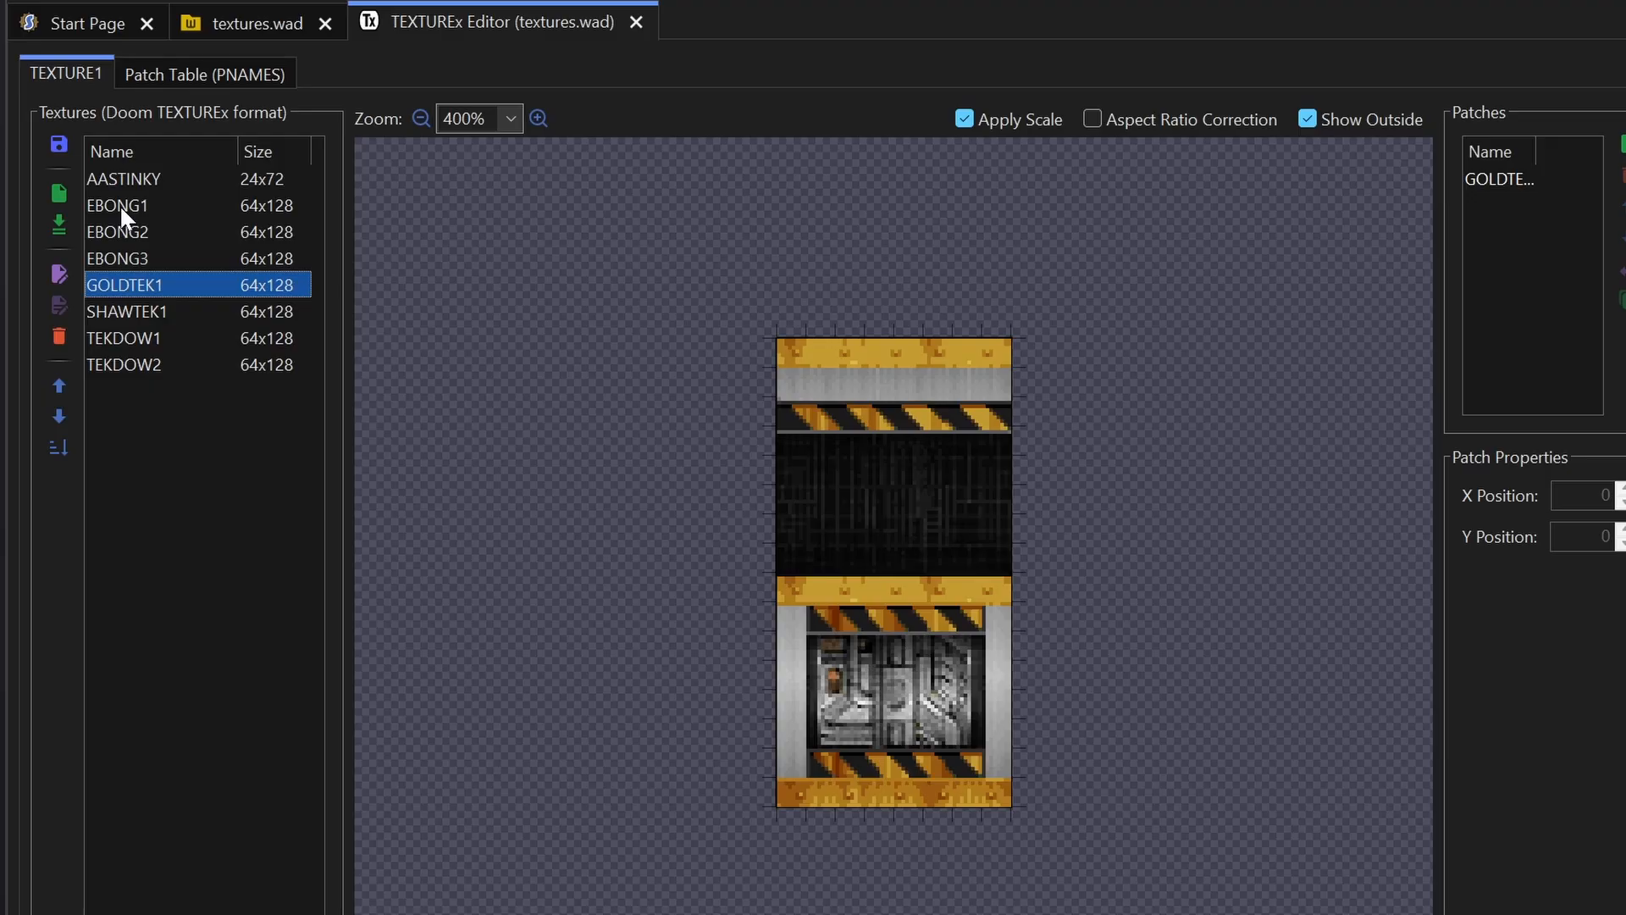
{"action": "key", "text": "Down"}
{"action": "key", "text": "Down"}
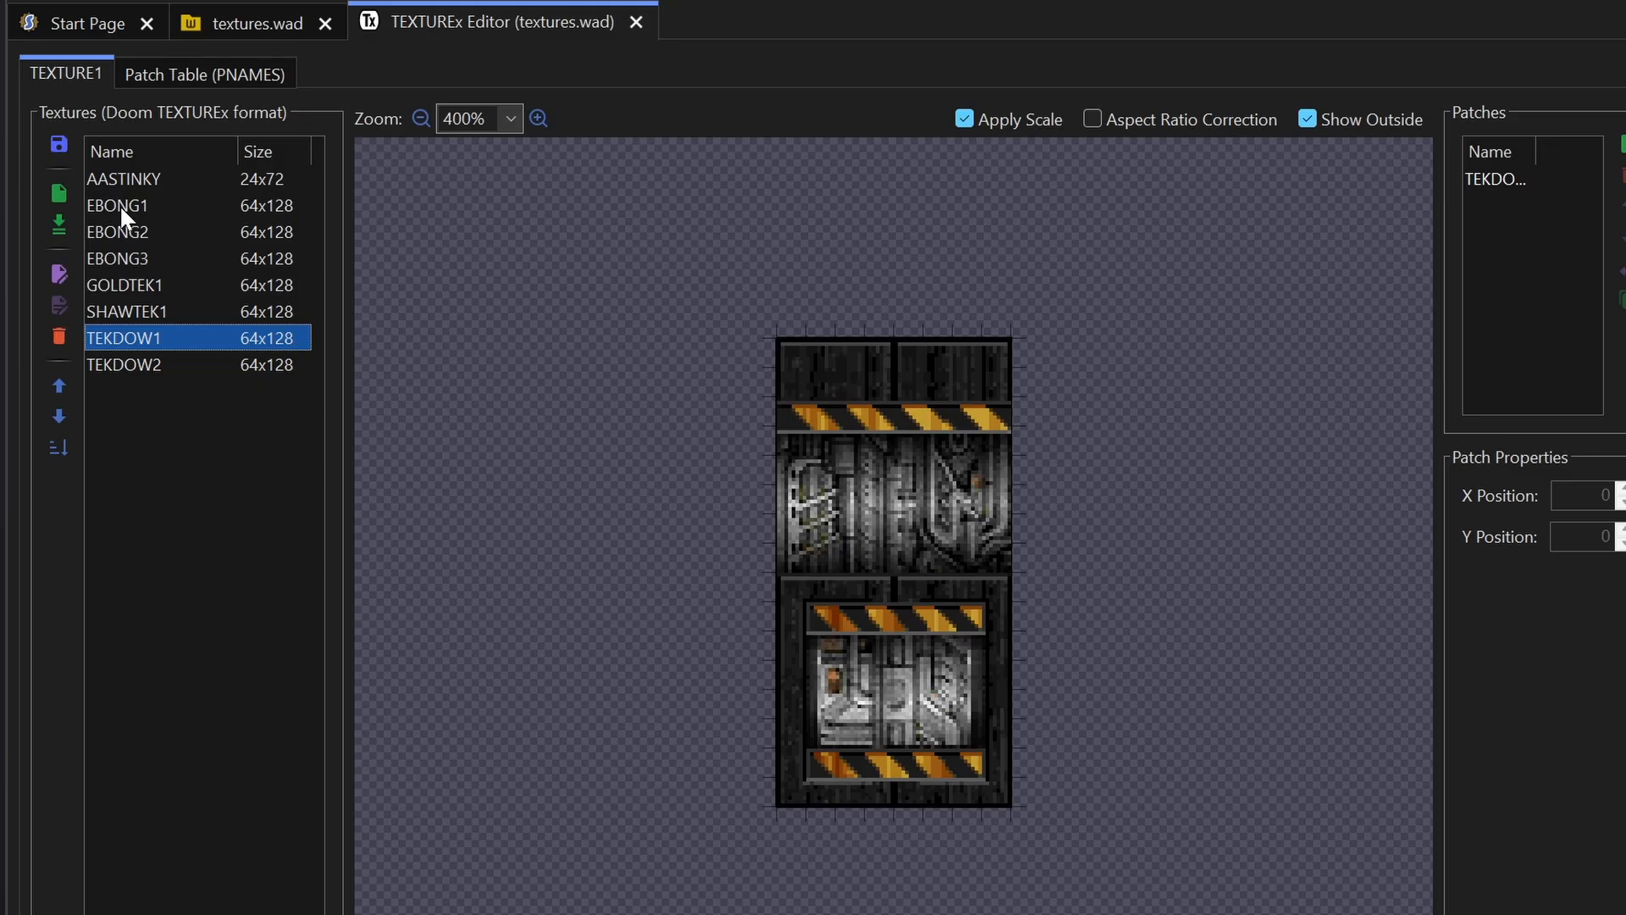
Step: Open doomtoolsTUT_EditorResources.wad from the build folder and preview ASHWALL2 in its TEXTURE1 lump, with full texture names showing
{"action": "key", "text": "alt+Tab"}
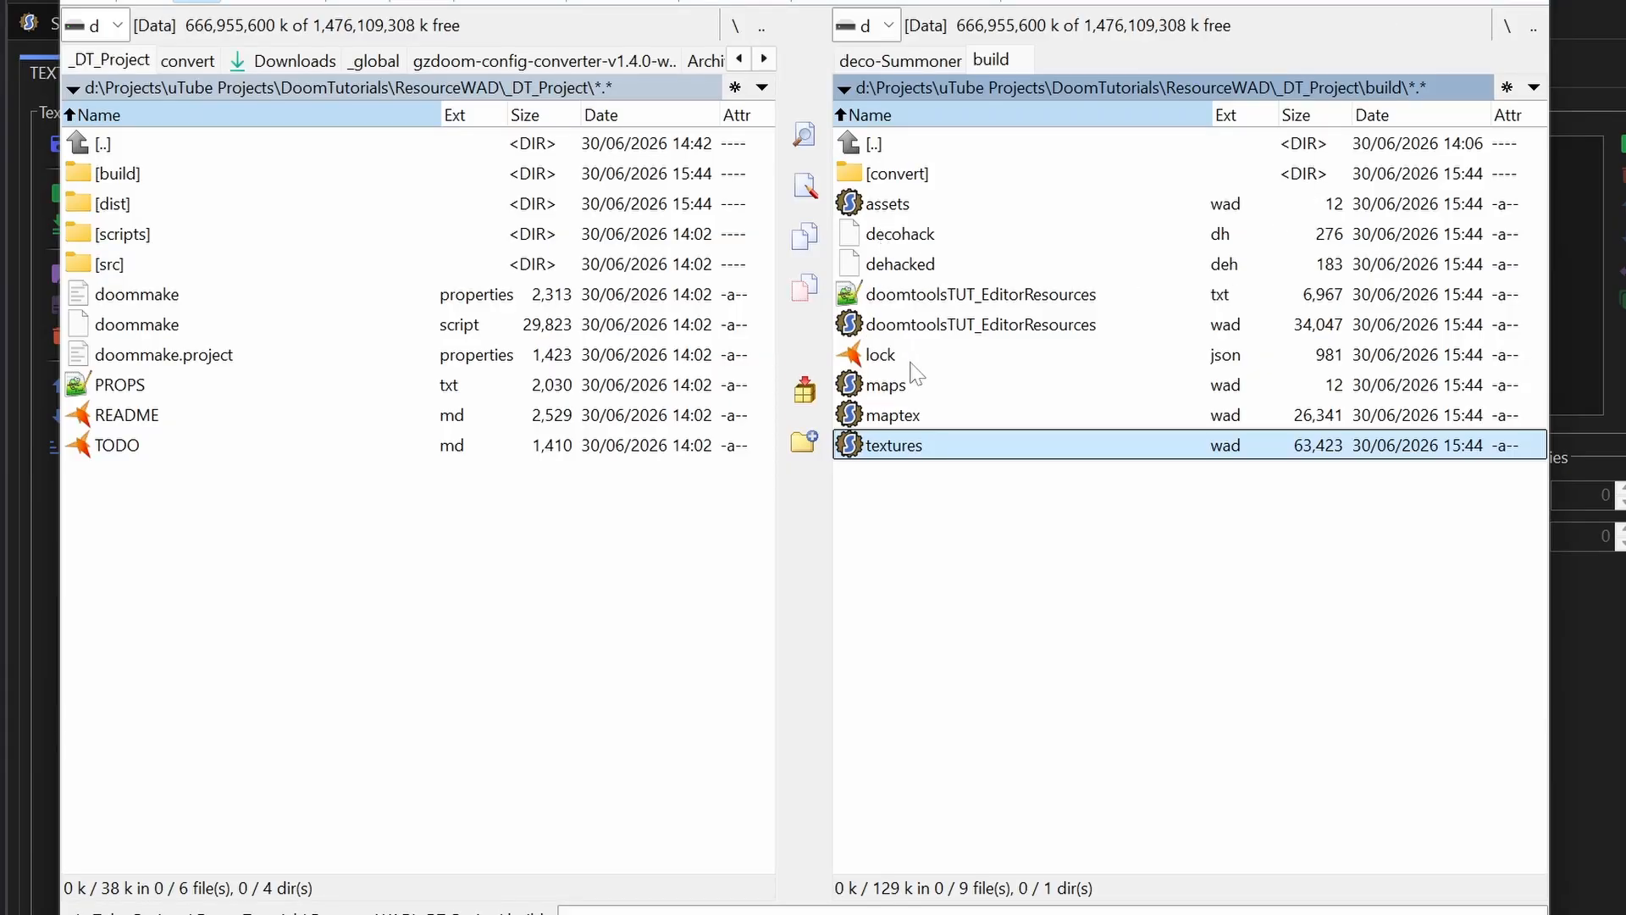
{"action": "left_click", "coordinate": [932, 331]}
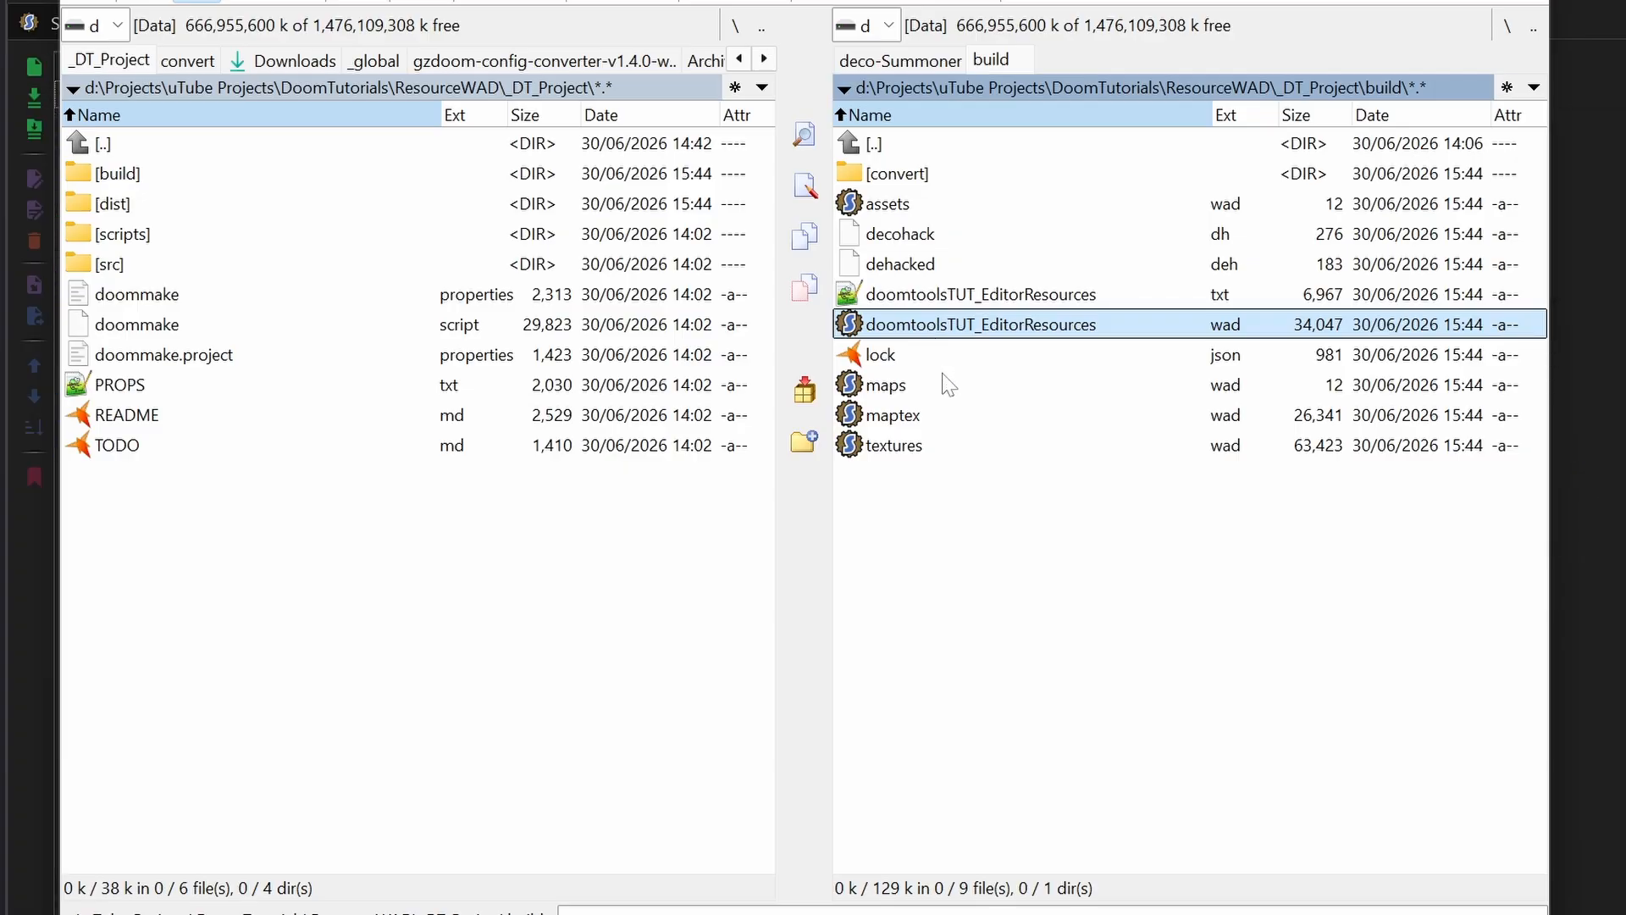
{"action": "key", "text": "Return"}
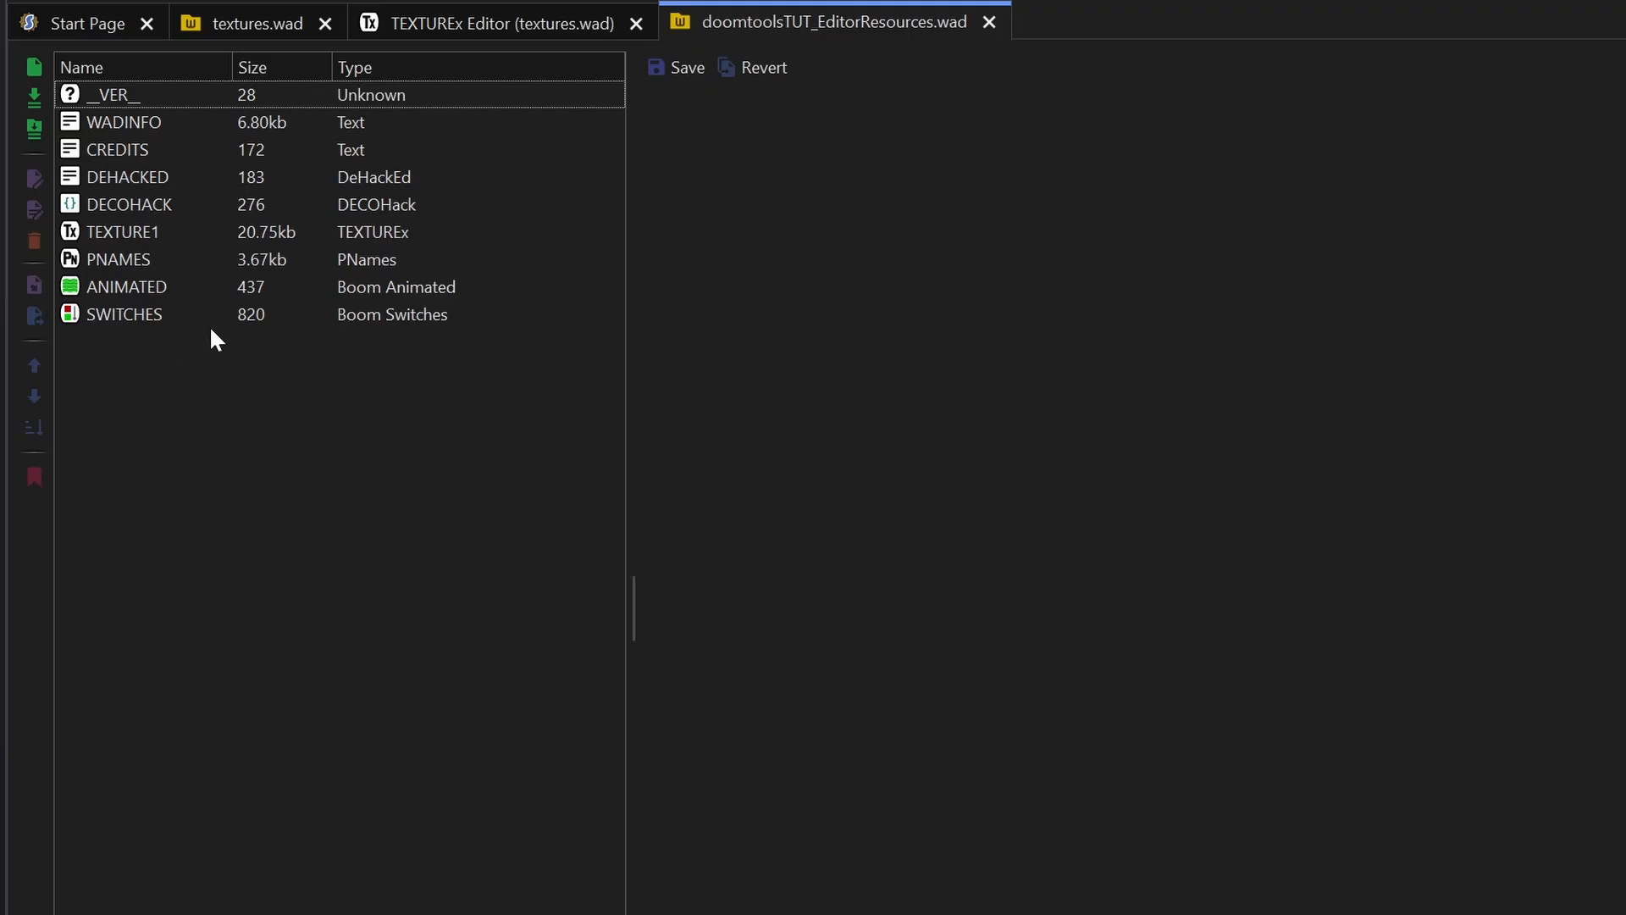
{"action": "double_click", "coordinate": [80, 235]}
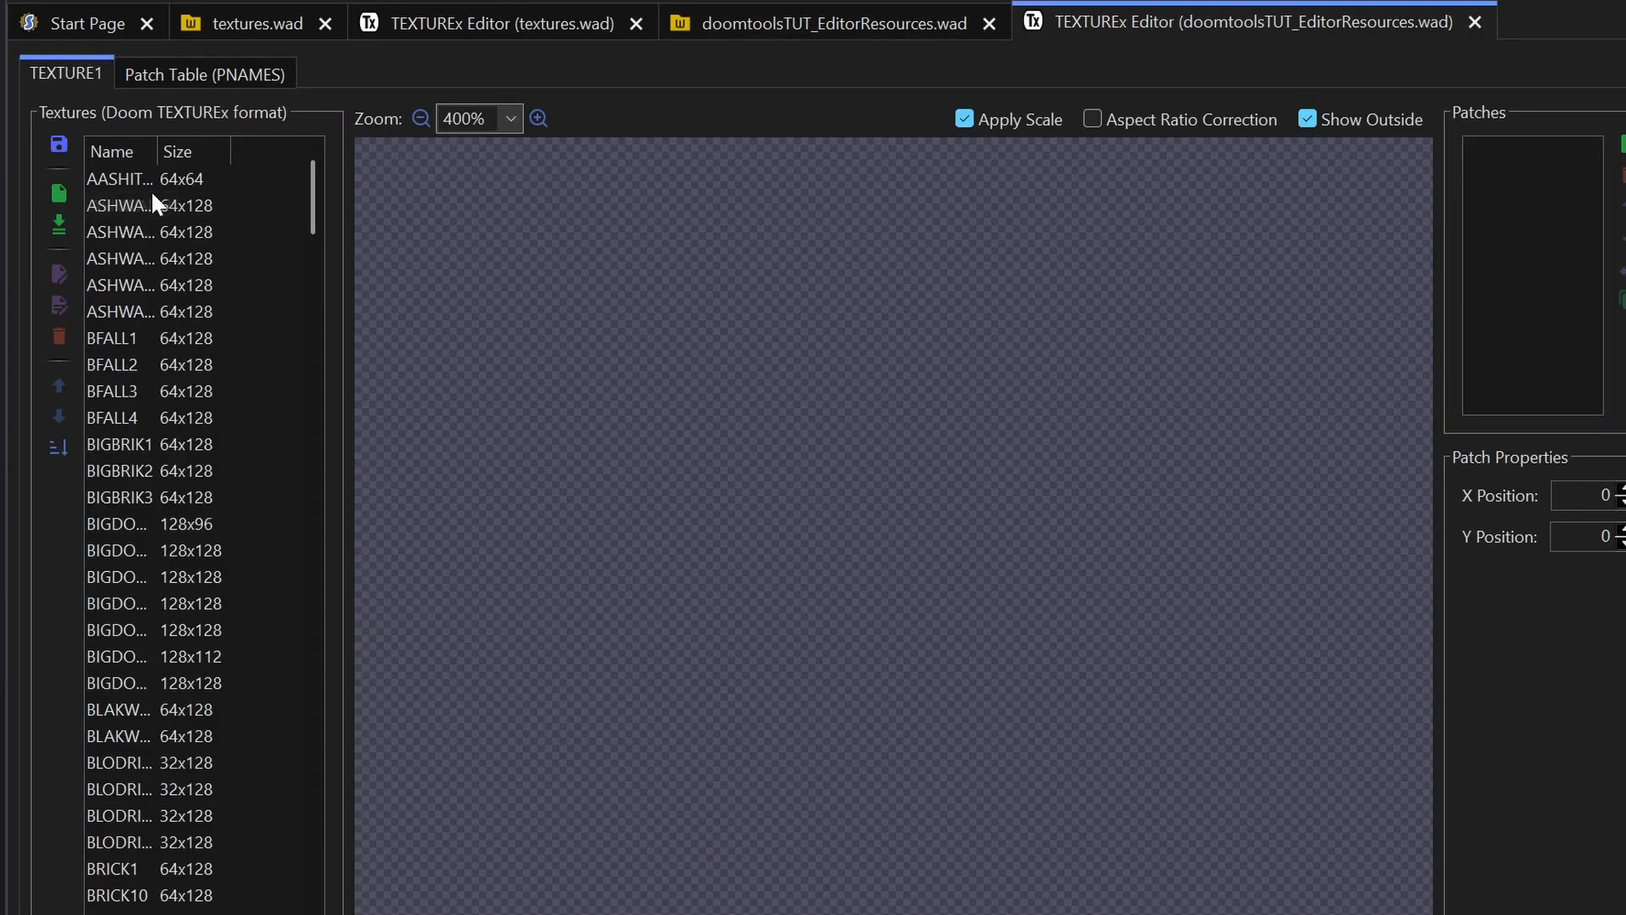
{"action": "left_click_drag", "start_coordinate": [158, 150], "coordinate": [243, 151]}
{"action": "left_click", "coordinate": [150, 206]}
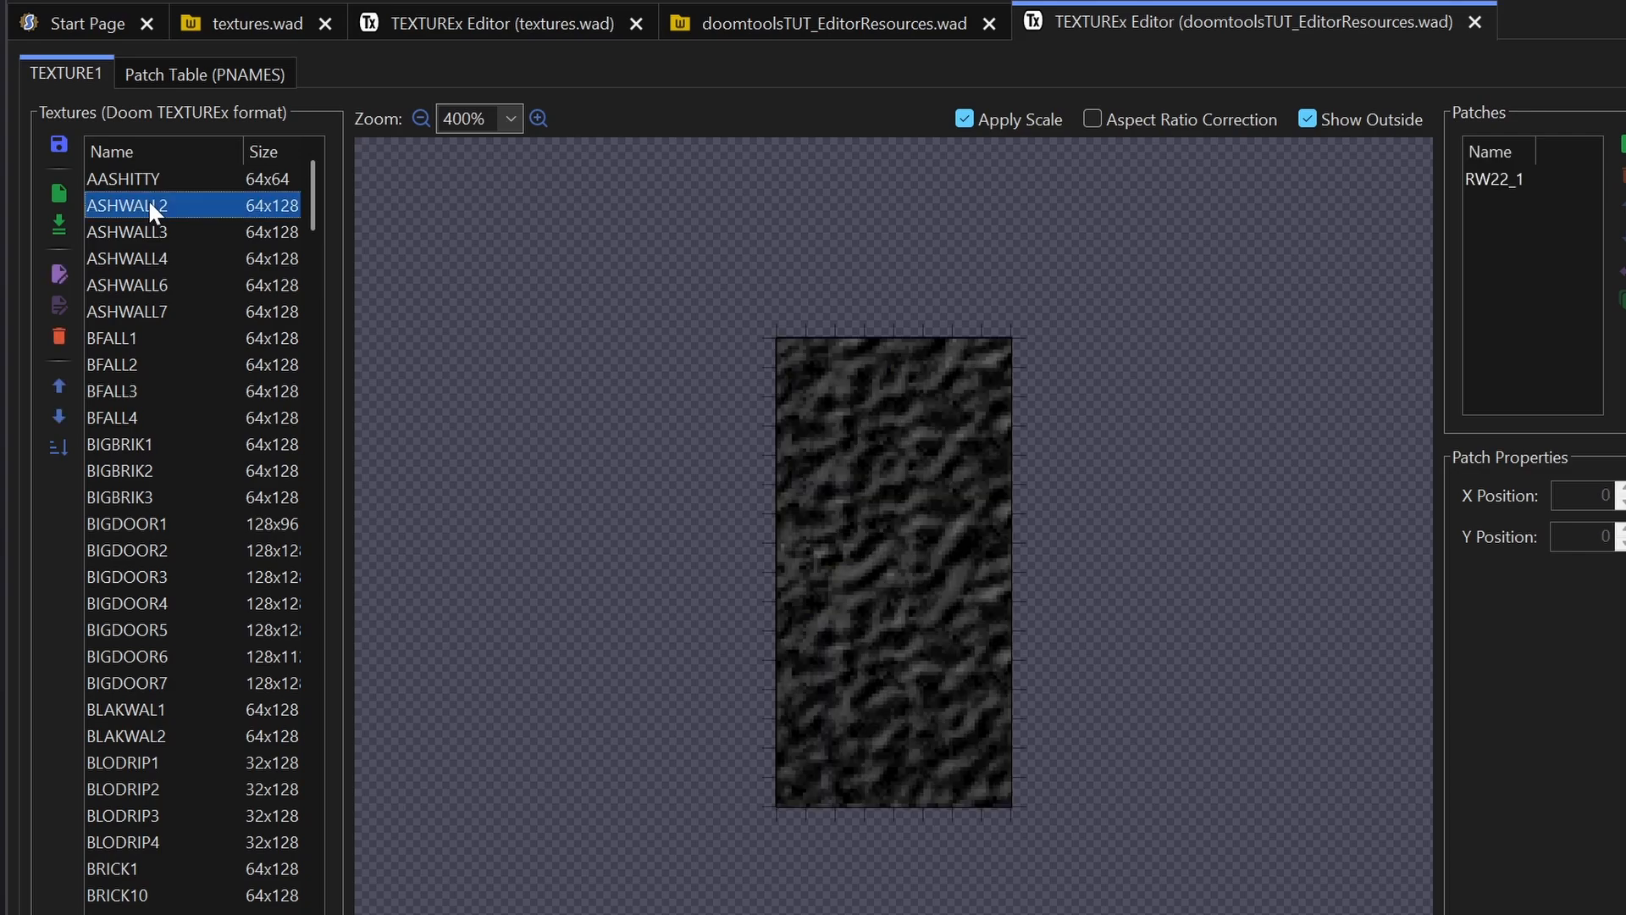
Step: Look through the TEXTURE1 textures from ASHWALL2 to BLODRIP2 and close that texture editor
{"action": "key", "text": "Down"}
{"action": "key", "text": "Down"}
{"action": "key", "text": "Down"}
{"action": "key", "text": "Down"}
{"action": "key", "text": "Down"}
{"action": "key", "text": "Down"}
{"action": "key", "text": "Down"}
{"action": "key", "text": "Down"}
{"action": "key", "text": "Down"}
{"action": "key", "text": "Down"}
{"action": "key", "text": "Down"}
{"action": "key", "text": "Down"}
{"action": "key", "text": "Down"}
{"action": "key", "text": "Down"}
{"action": "key", "text": "Down"}
{"action": "key", "text": "Down"}
{"action": "key", "text": "Down"}
{"action": "key", "text": "Down"}
{"action": "key", "text": "Down"}
{"action": "key", "text": "Down"}
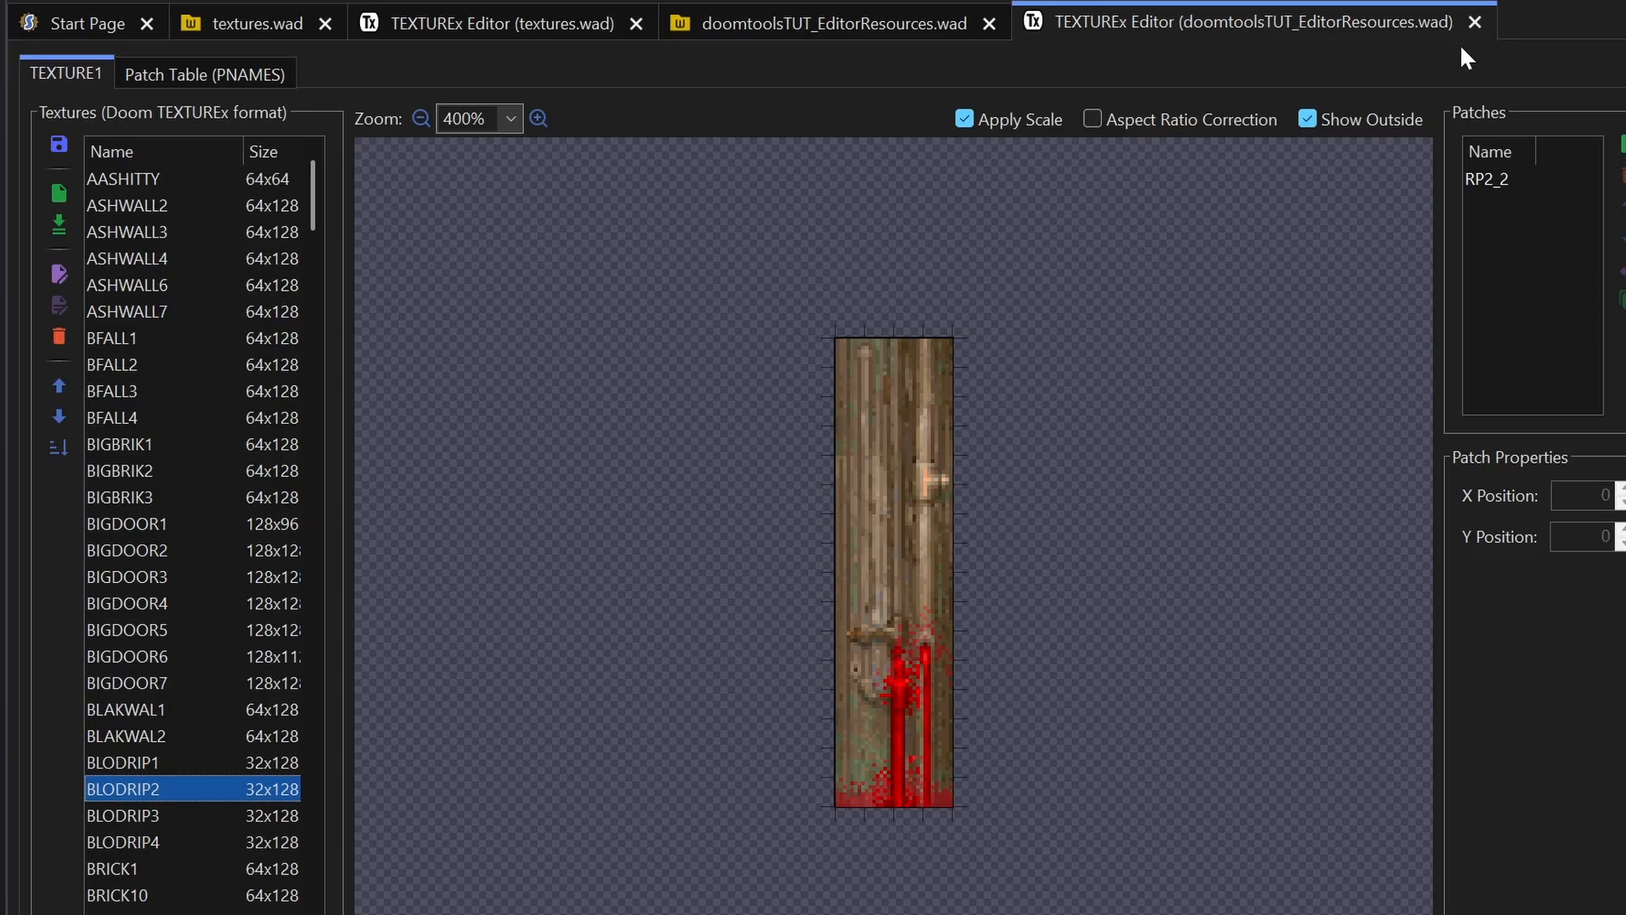
{"action": "left_click", "coordinate": [1475, 22]}
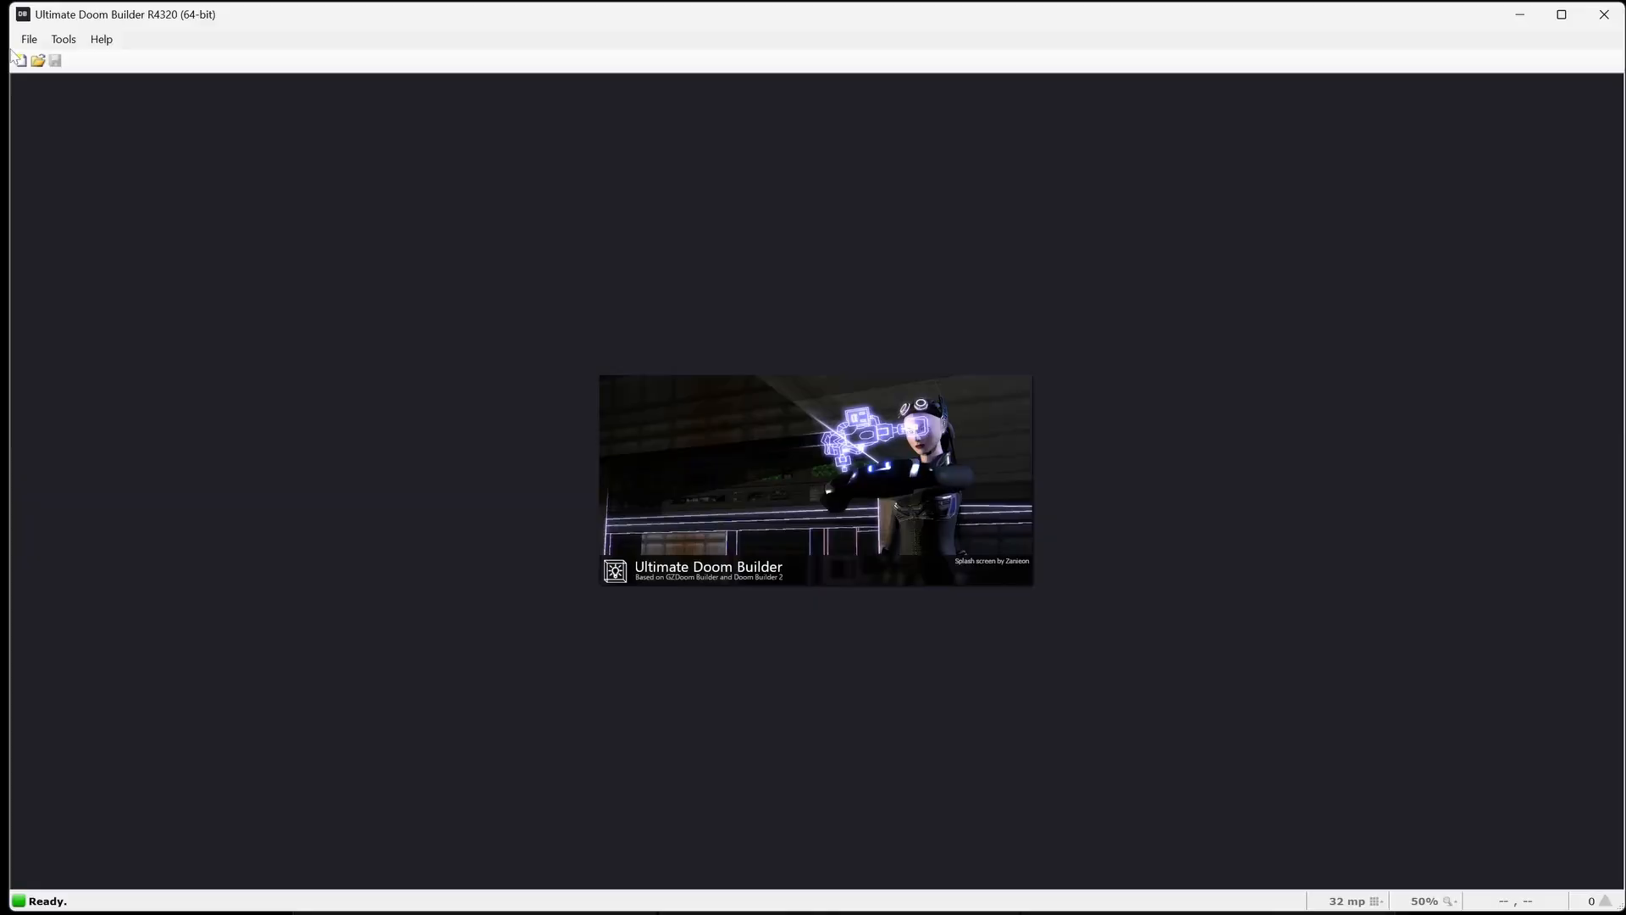
Step: Start a new map in Ultimate Doom Builder with the level name MAP99
{"action": "left_click", "coordinate": [29, 39]}
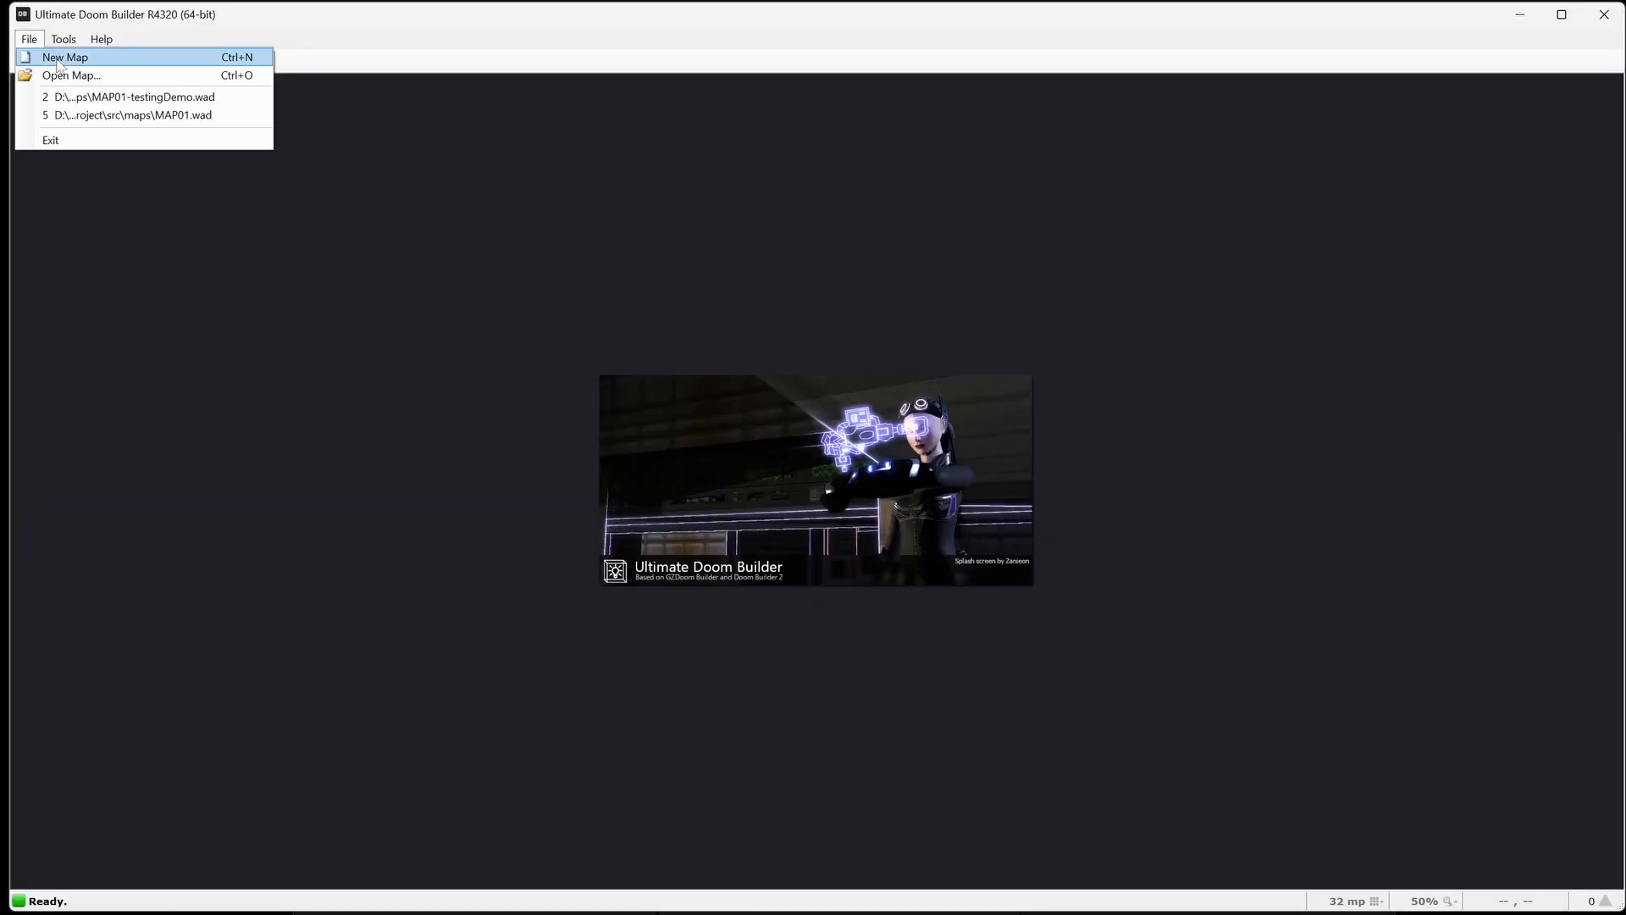
{"action": "left_click", "coordinate": [61, 54]}
{"action": "left_click", "coordinate": [855, 245]}
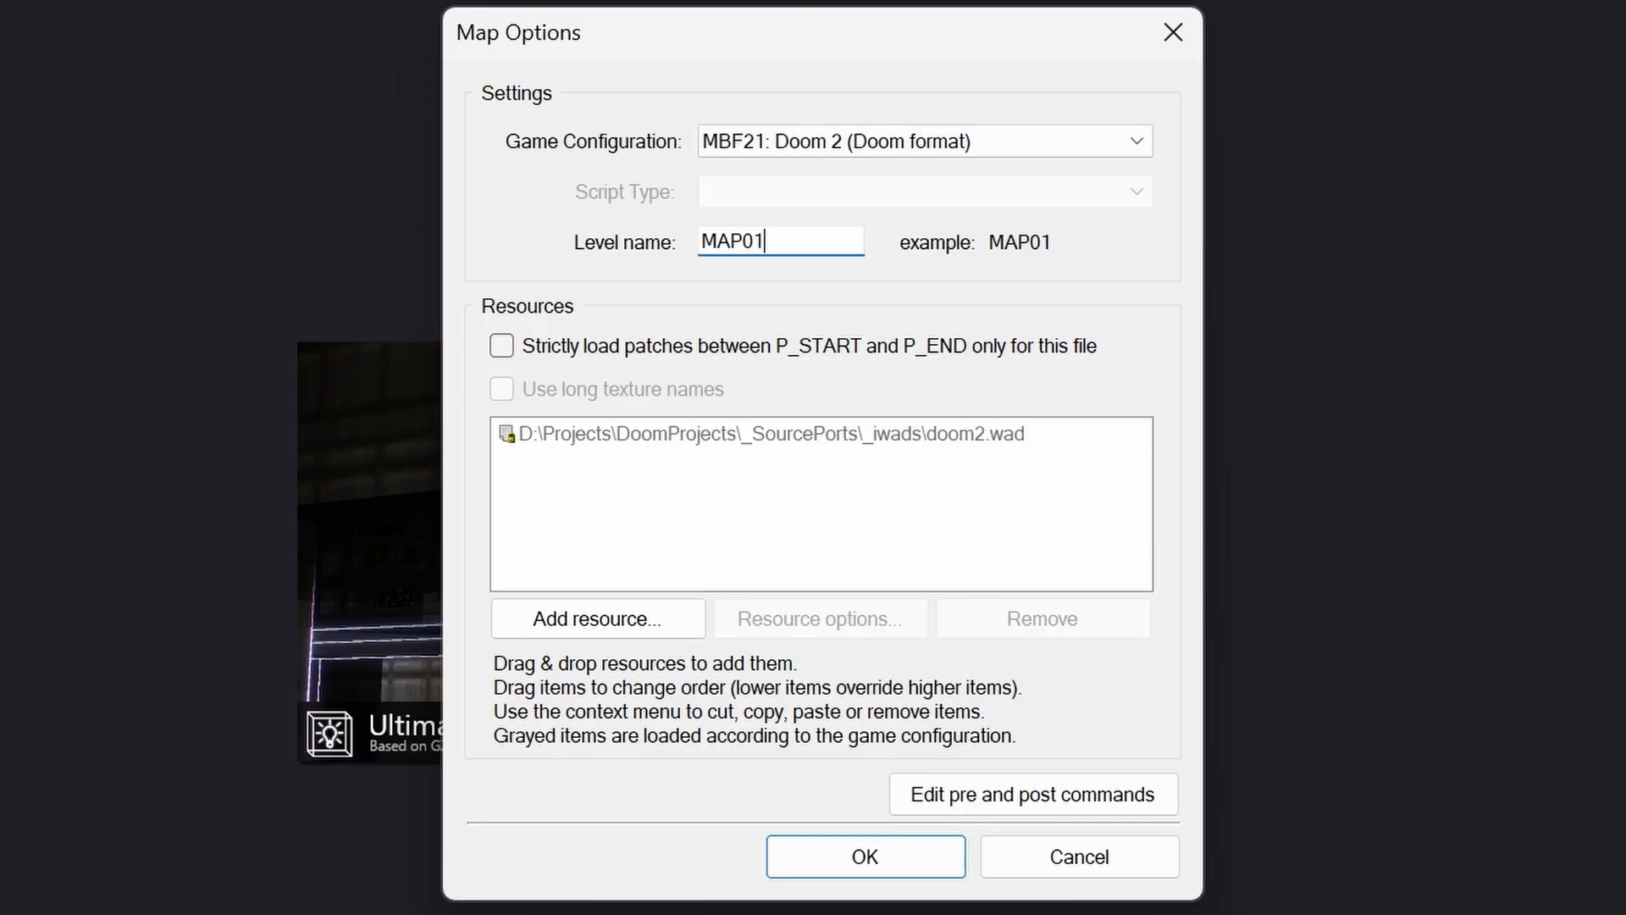
{"action": "key", "text": "BackSpace"}
{"action": "key", "text": "BackSpace"}
{"action": "type", "text": "99"}
Step: Add textures.wad from the build folder as a WAD resource and create the map
{"action": "left_click", "coordinate": [637, 620]}
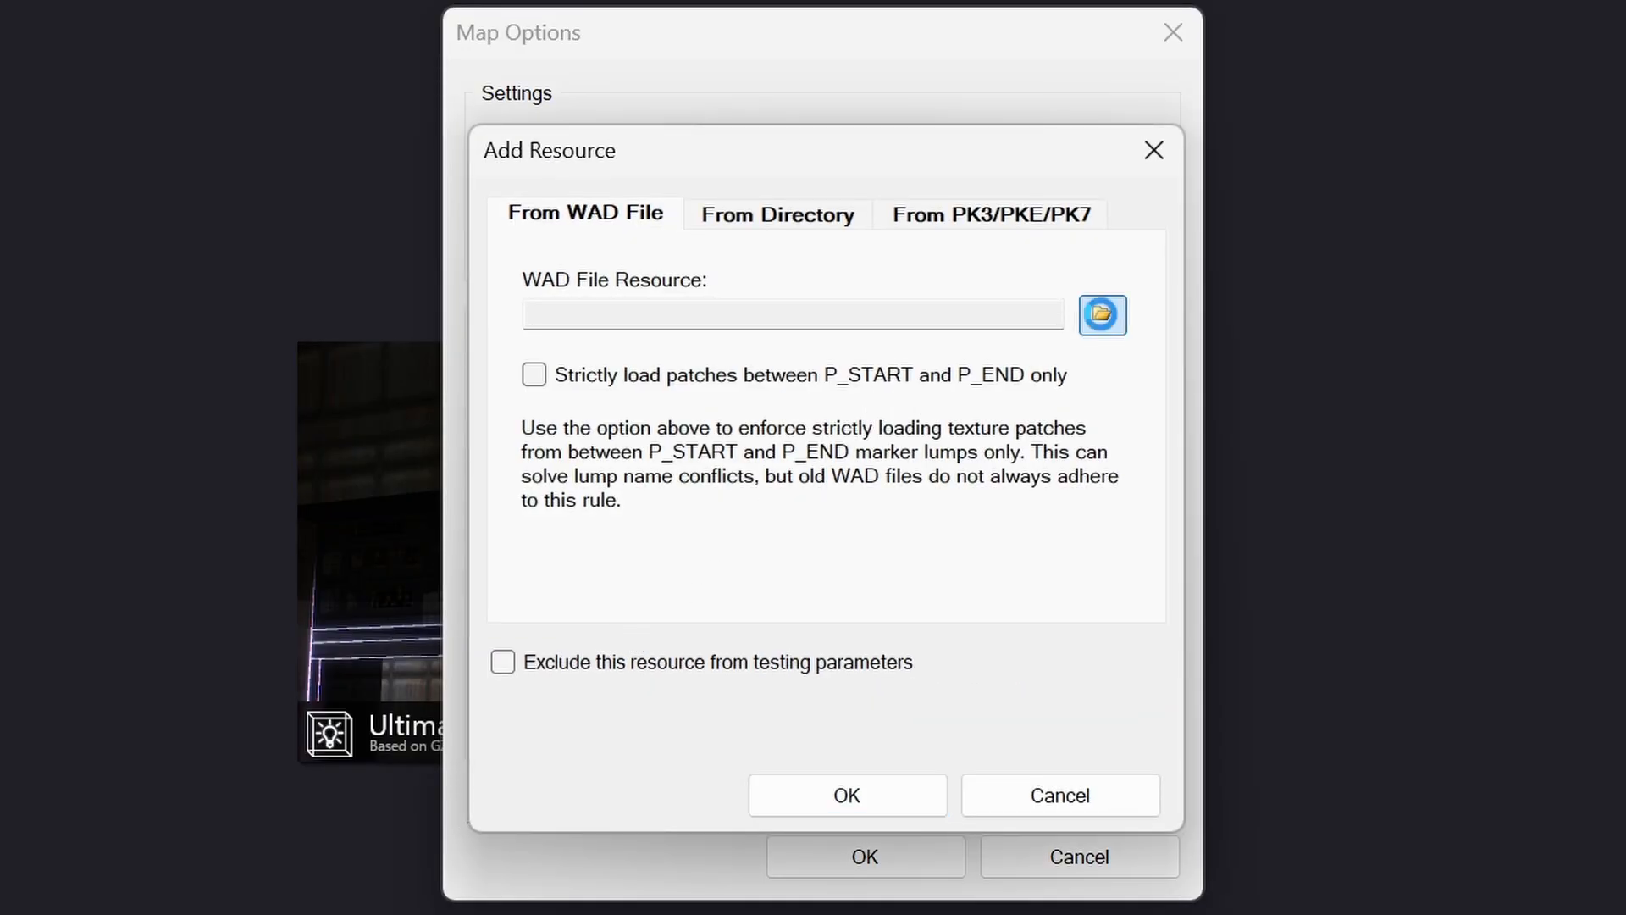
{"action": "left_click", "coordinate": [1100, 313]}
{"action": "double_click", "coordinate": [942, 471]}
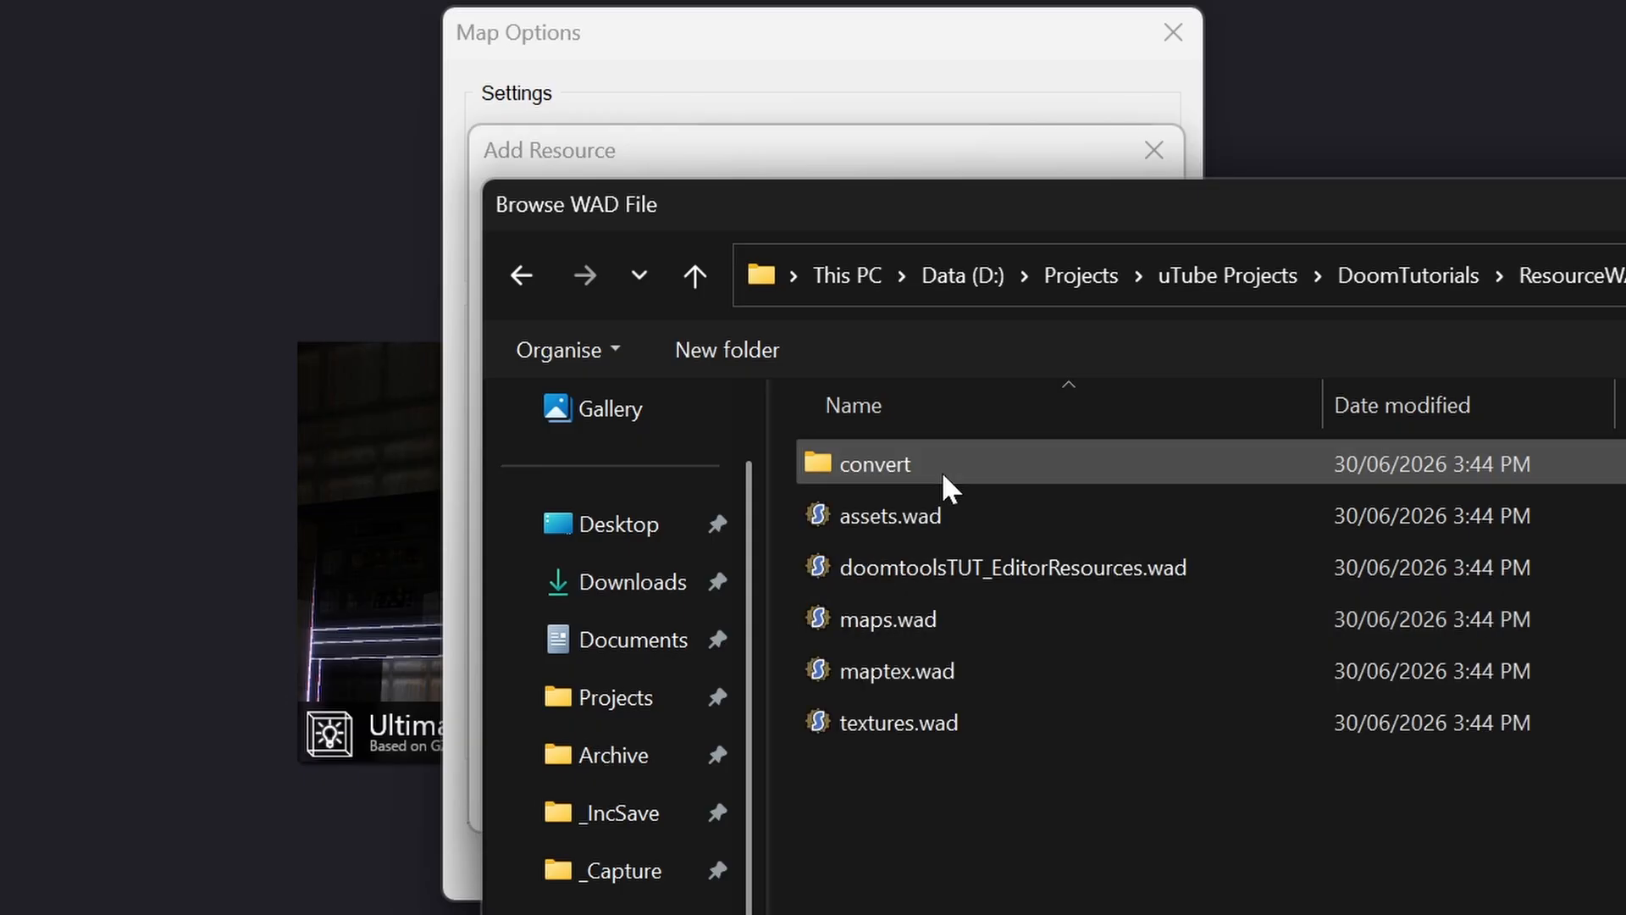
{"action": "left_click", "coordinate": [933, 724]}
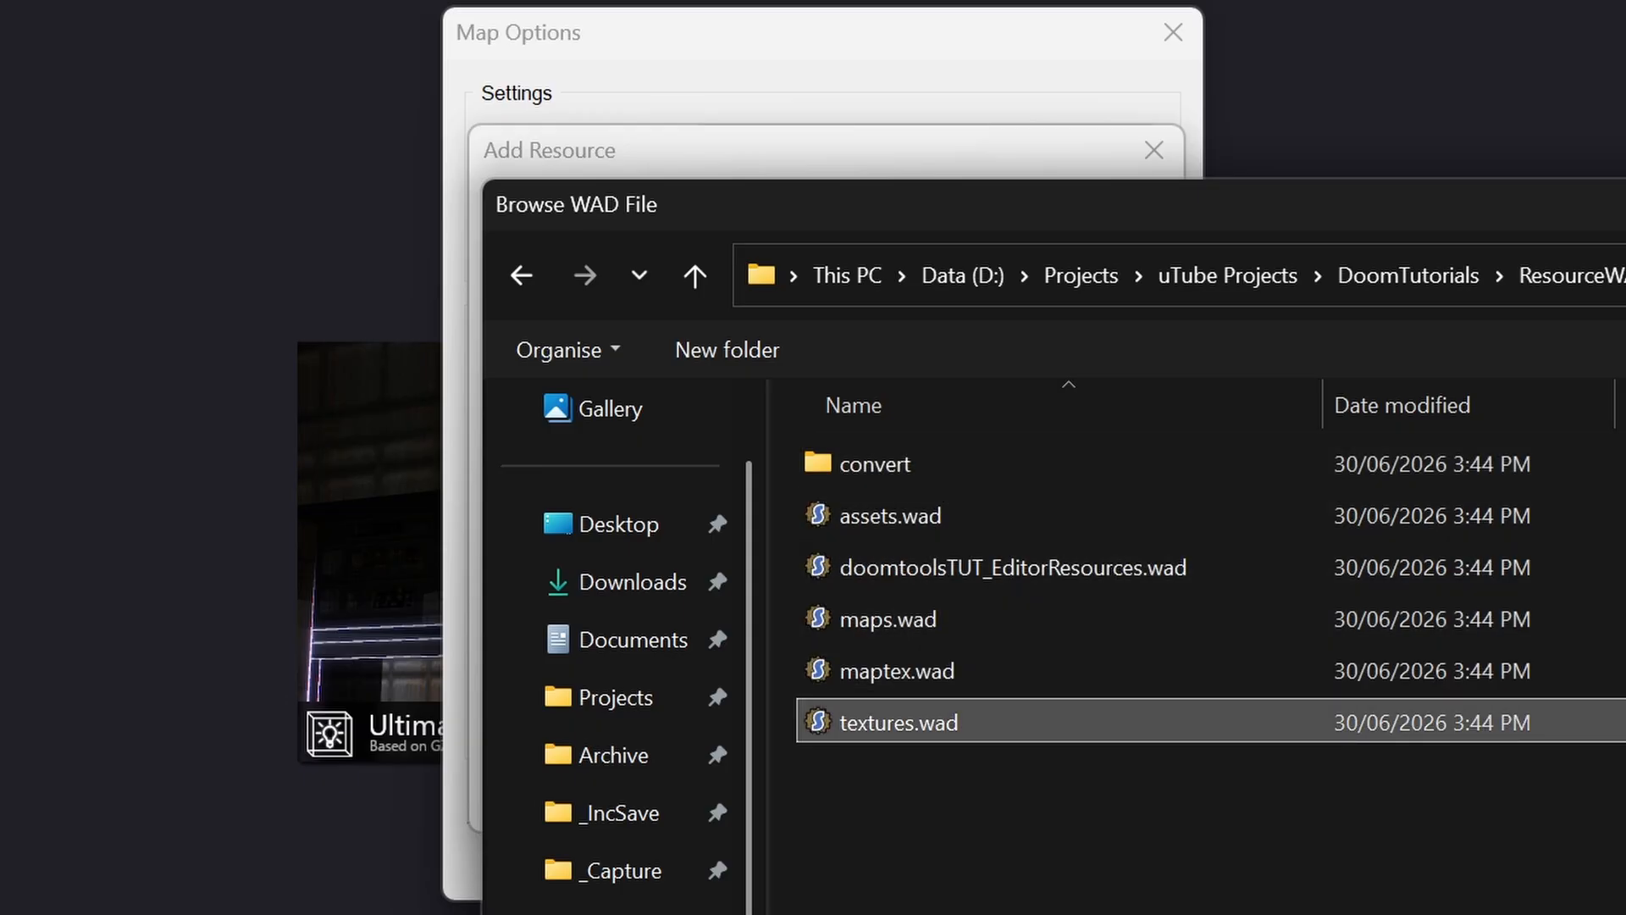
{"action": "double_click", "coordinate": [931, 724]}
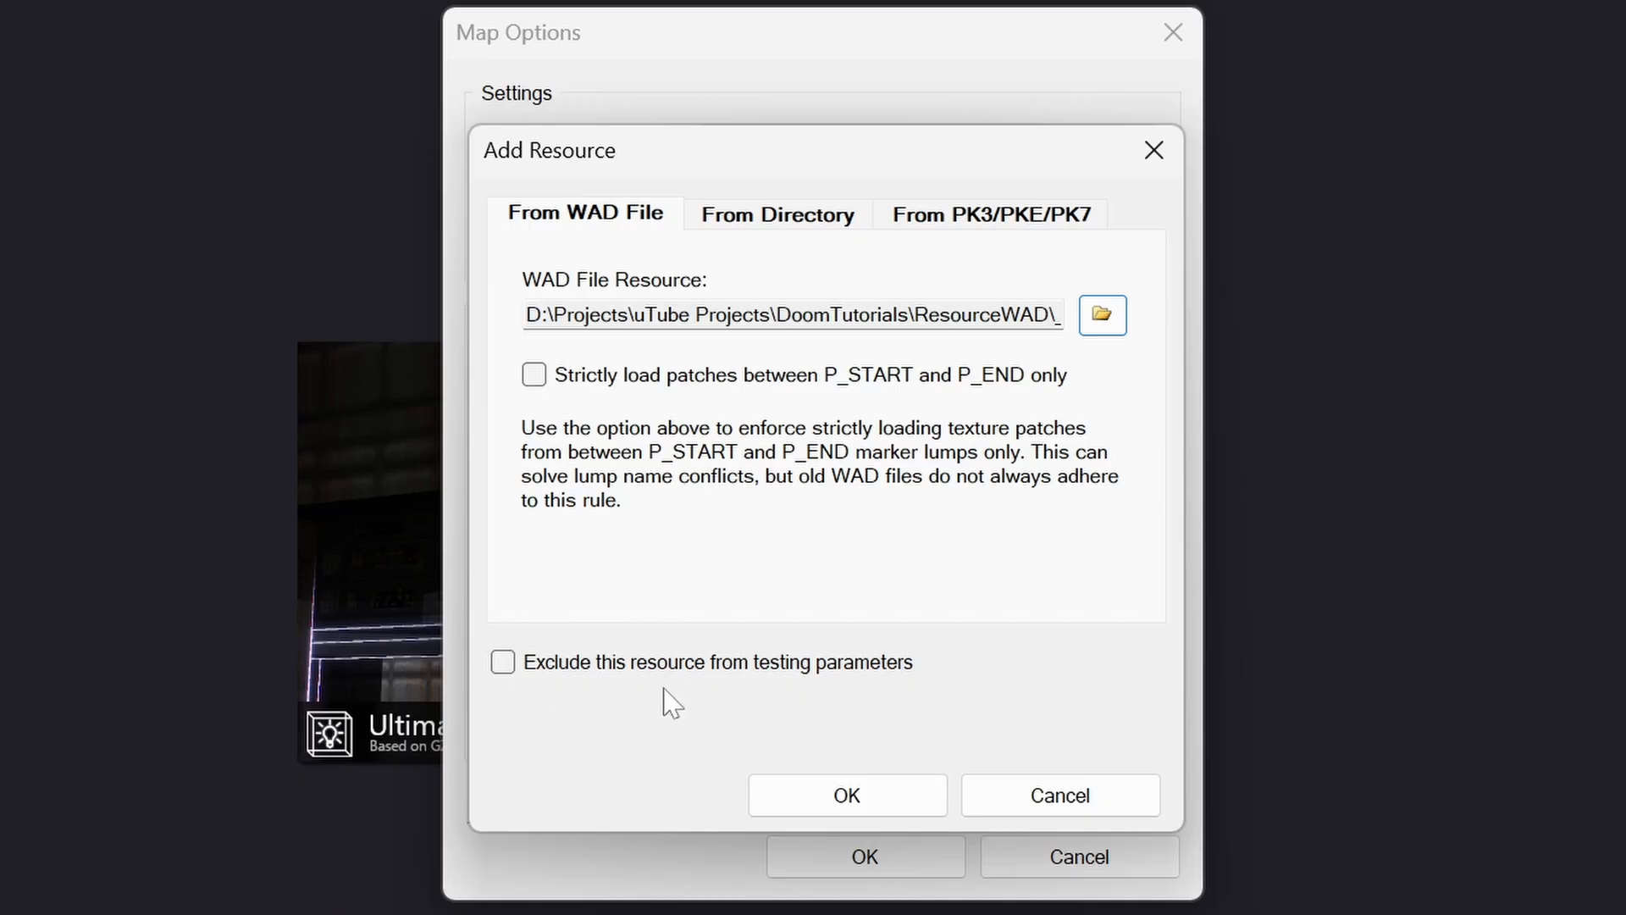
{"action": "left_click", "coordinate": [877, 792]}
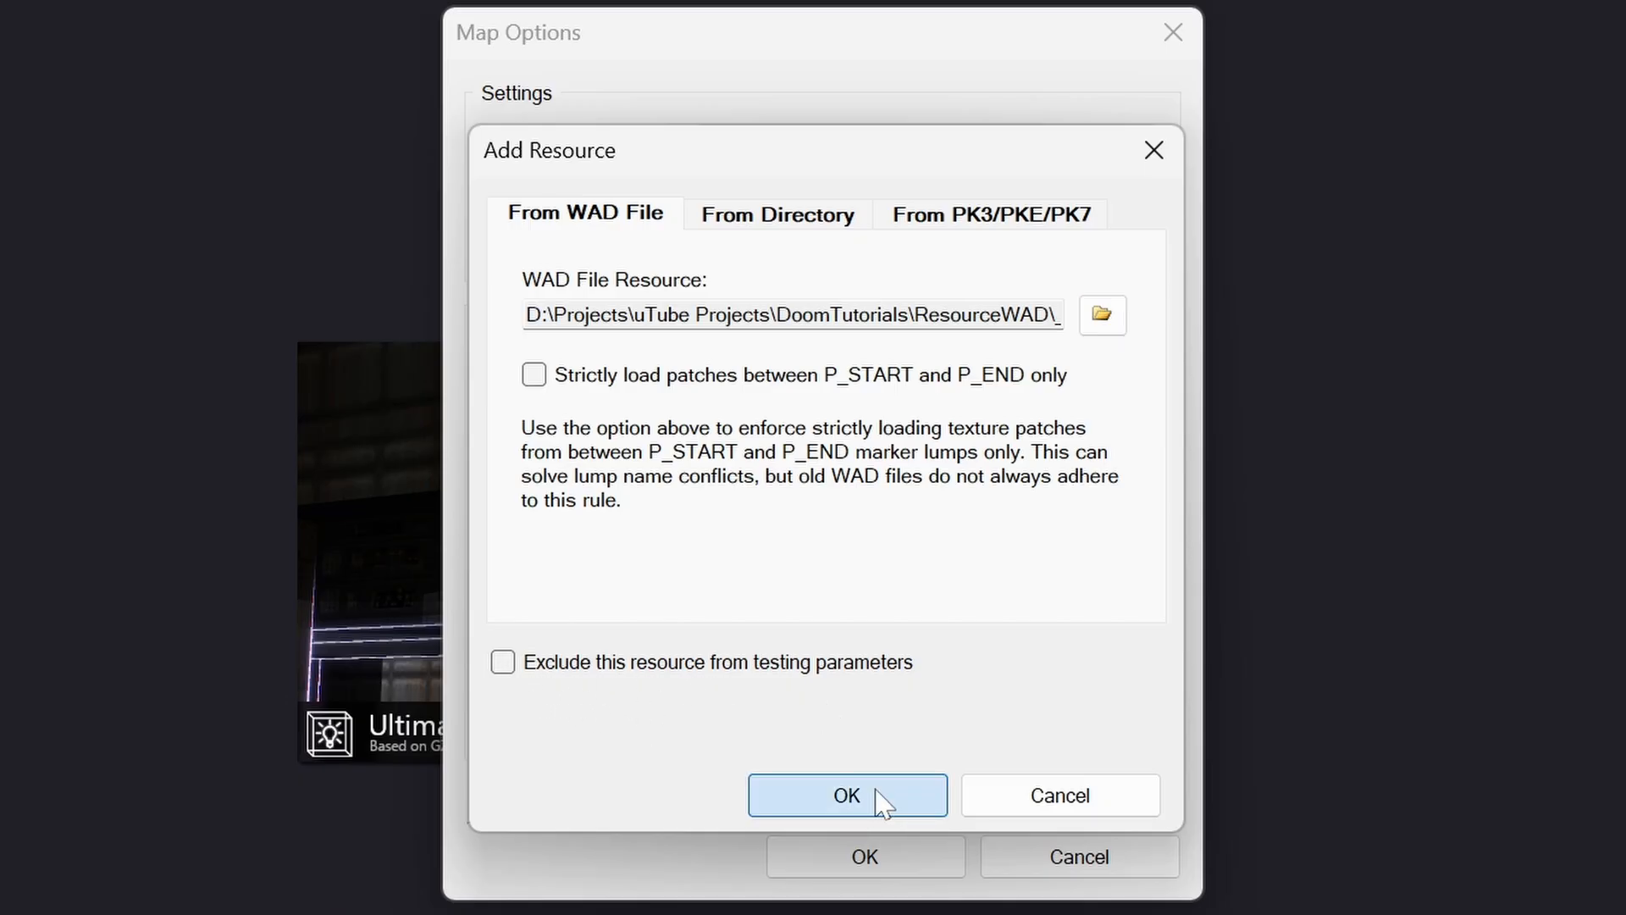
{"action": "left_click", "coordinate": [908, 858]}
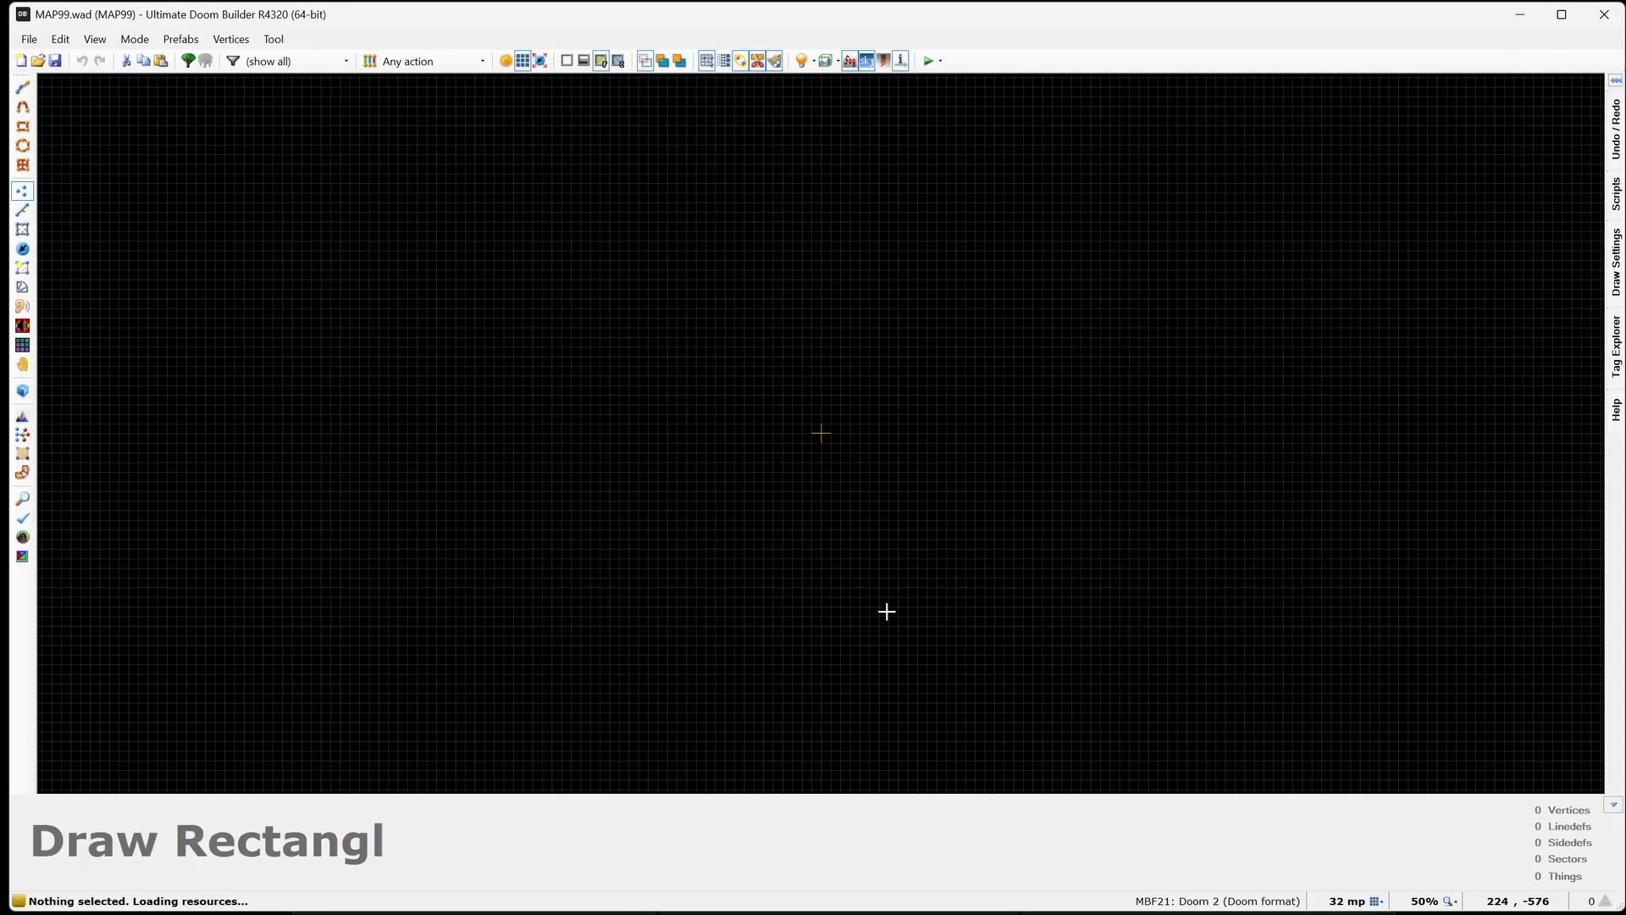
Step: Draw a rectangular sector about 640 units wide around the map origin and place a player start in its southern part
{"action": "mouse_move", "coordinate": [733, 327]}
{"action": "left_mouse_down"}
{"action": "mouse_move", "coordinate": [937, 526]}
{"action": "mouse_move", "coordinate": [915, 526]}
{"action": "mouse_move", "coordinate": [926, 534]}
{"action": "left_mouse_up"}
{"action": "key", "text": "t"}
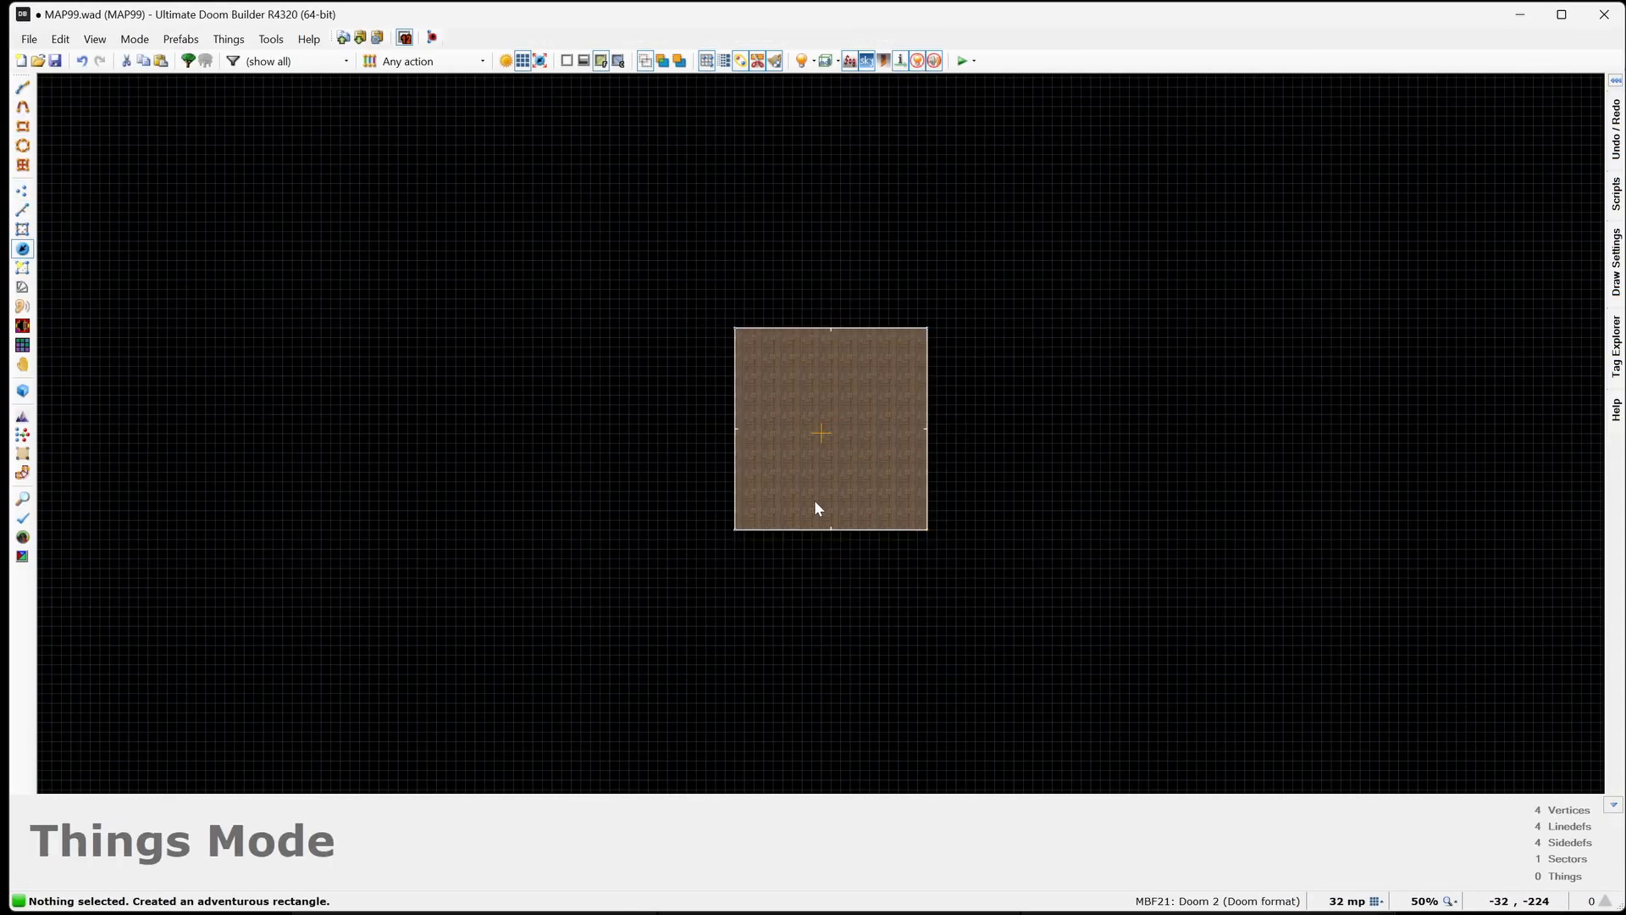
{"action": "key", "text": "Insert"}
{"action": "left_click", "coordinate": [951, 650]}
{"action": "scroll", "coordinate": [828, 457], "scroll_direction": "up", "scroll_amount": 4}
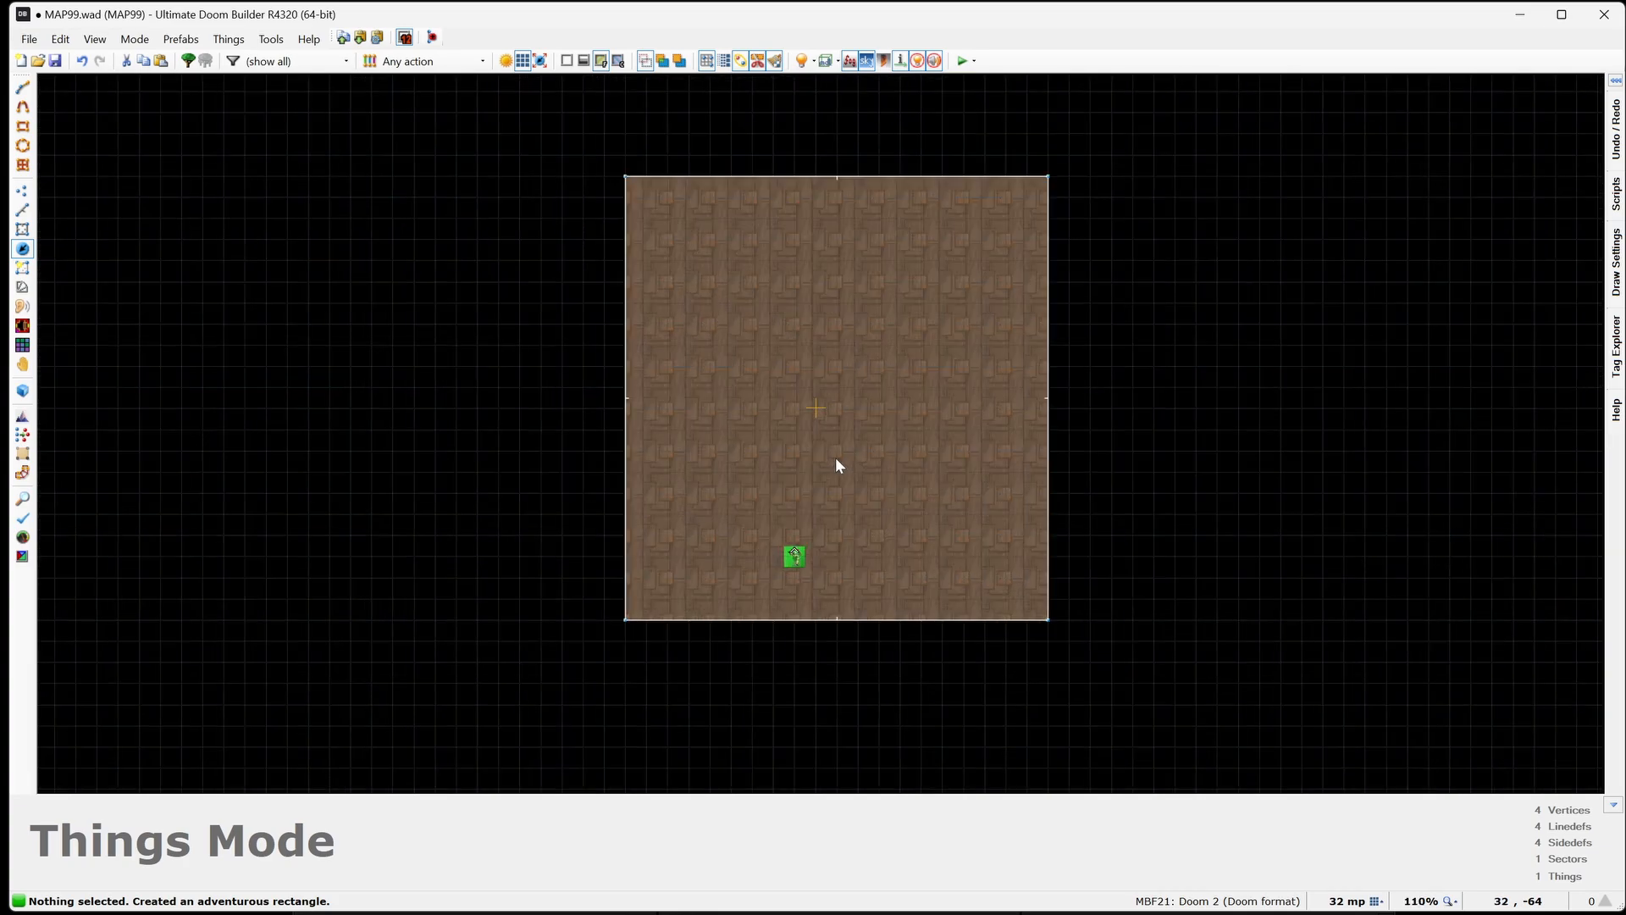
Step: In the 3D view, apply the EBONG1 texture from textures.wad to the room's walls and return to the 2D map
{"action": "key", "text": "q"}
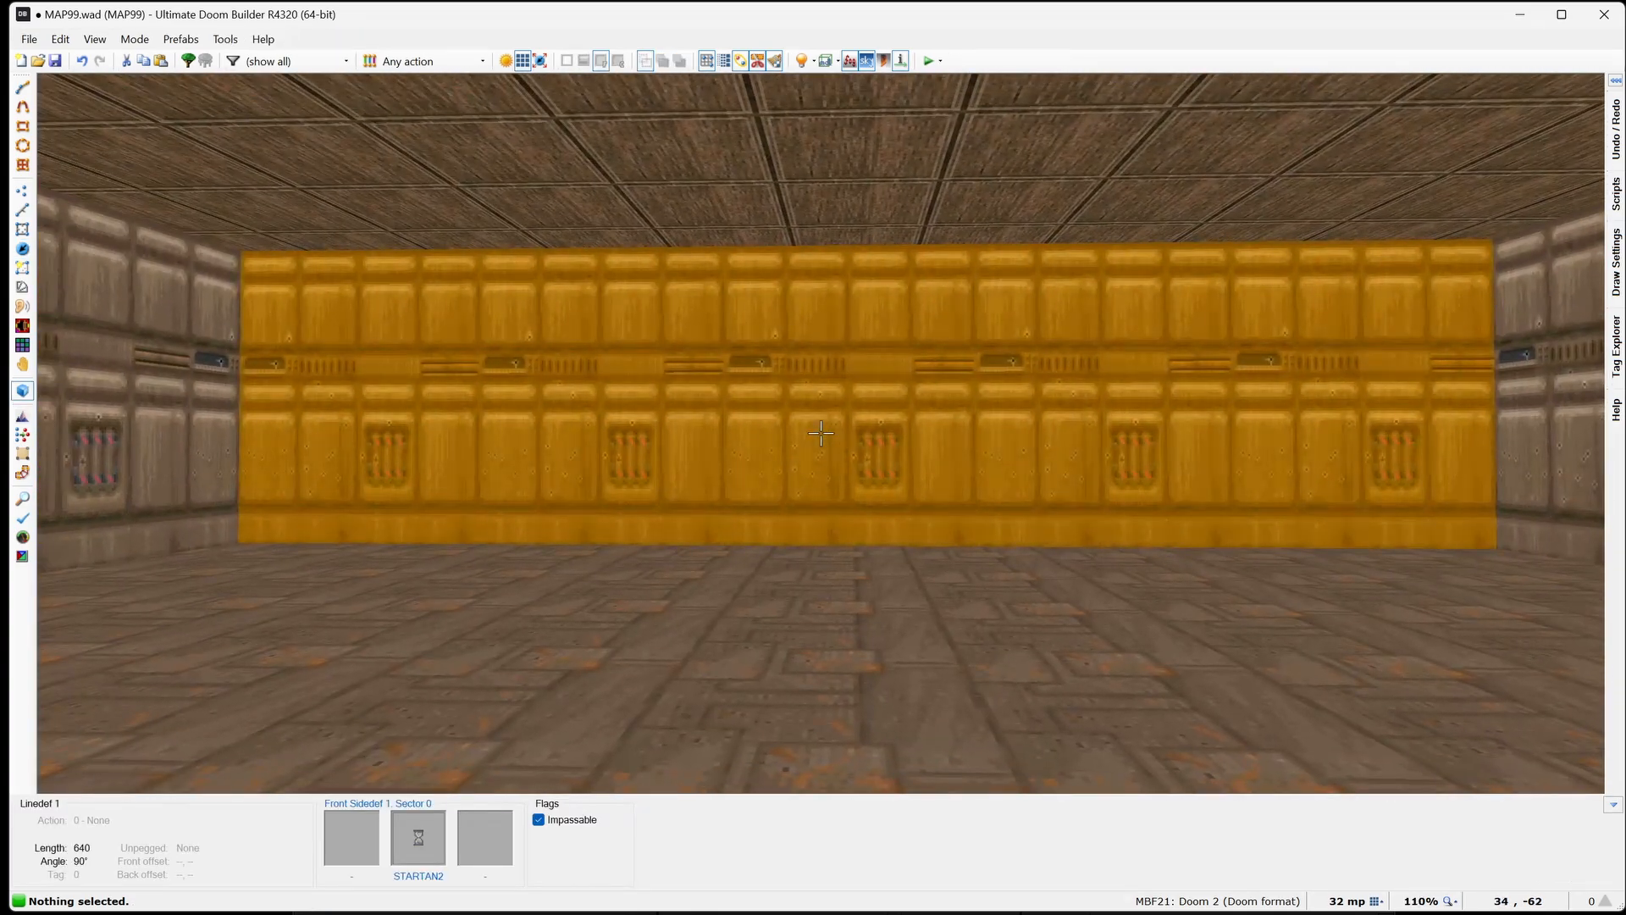
{"action": "right_click", "coordinate": [820, 433]}
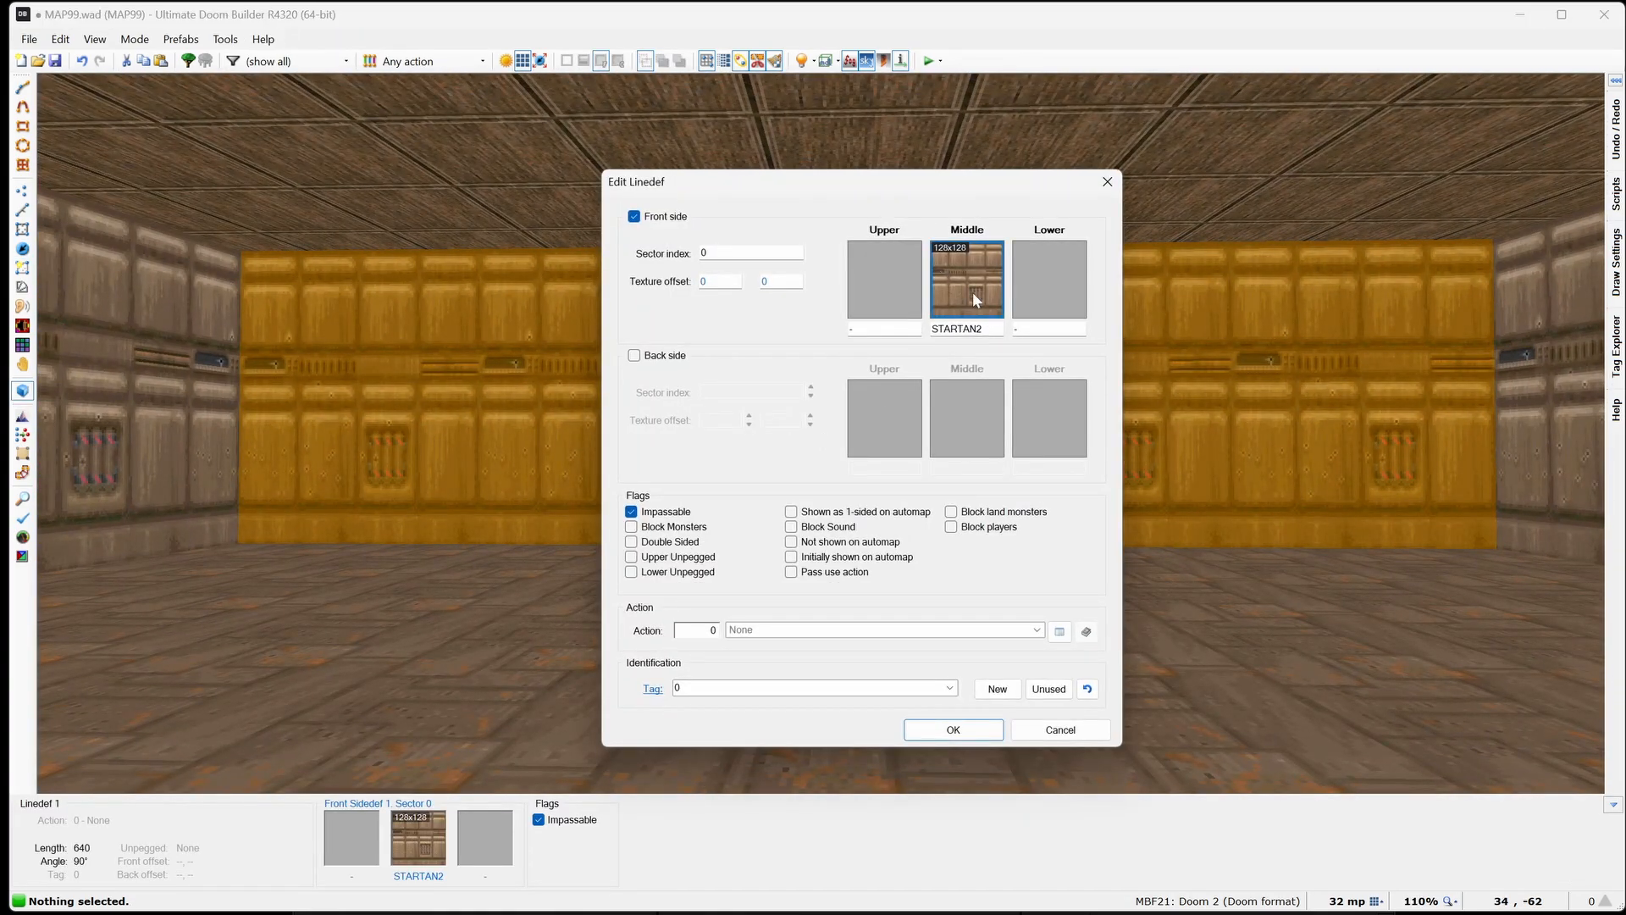
{"action": "left_click", "coordinate": [973, 292]}
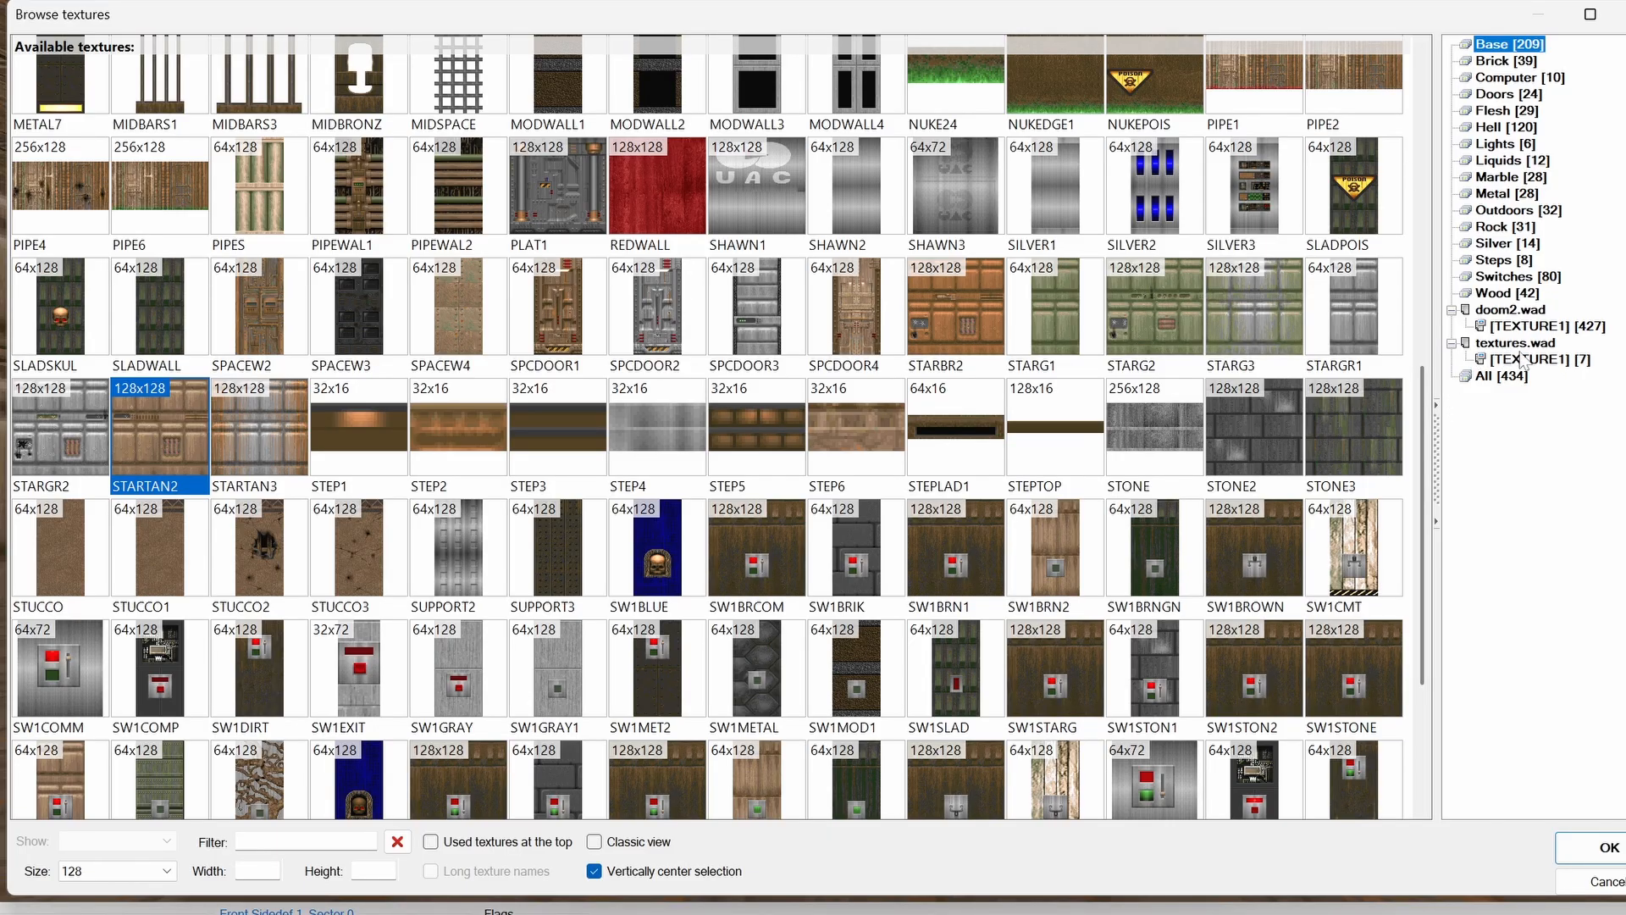
{"action": "left_click", "coordinate": [1545, 361]}
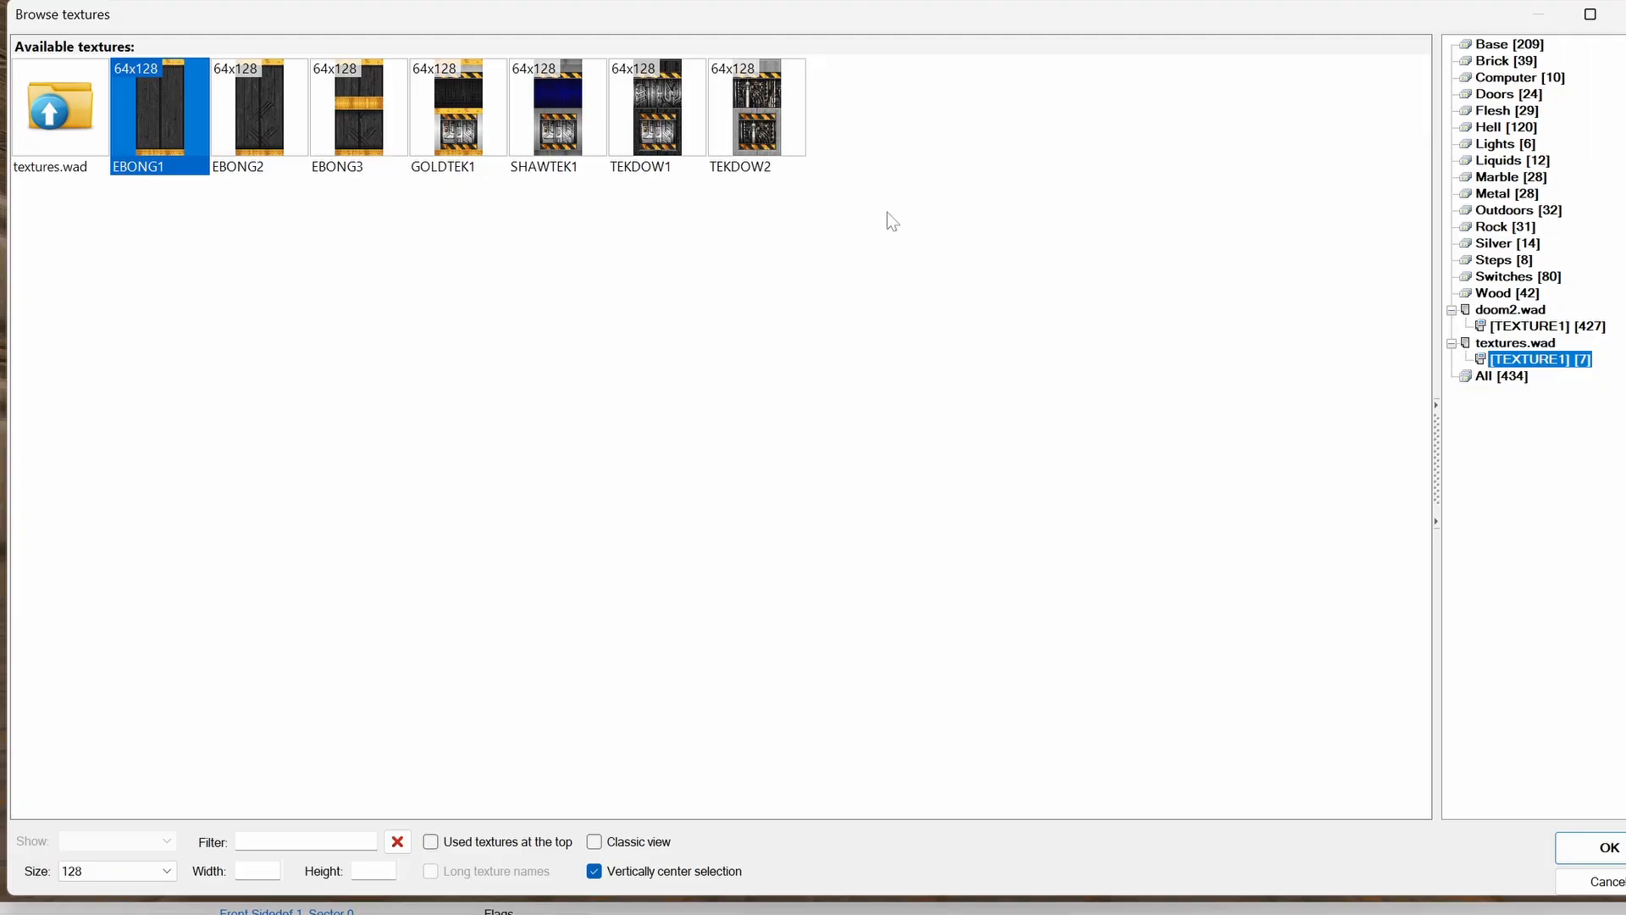
{"action": "double_click", "coordinate": [181, 134]}
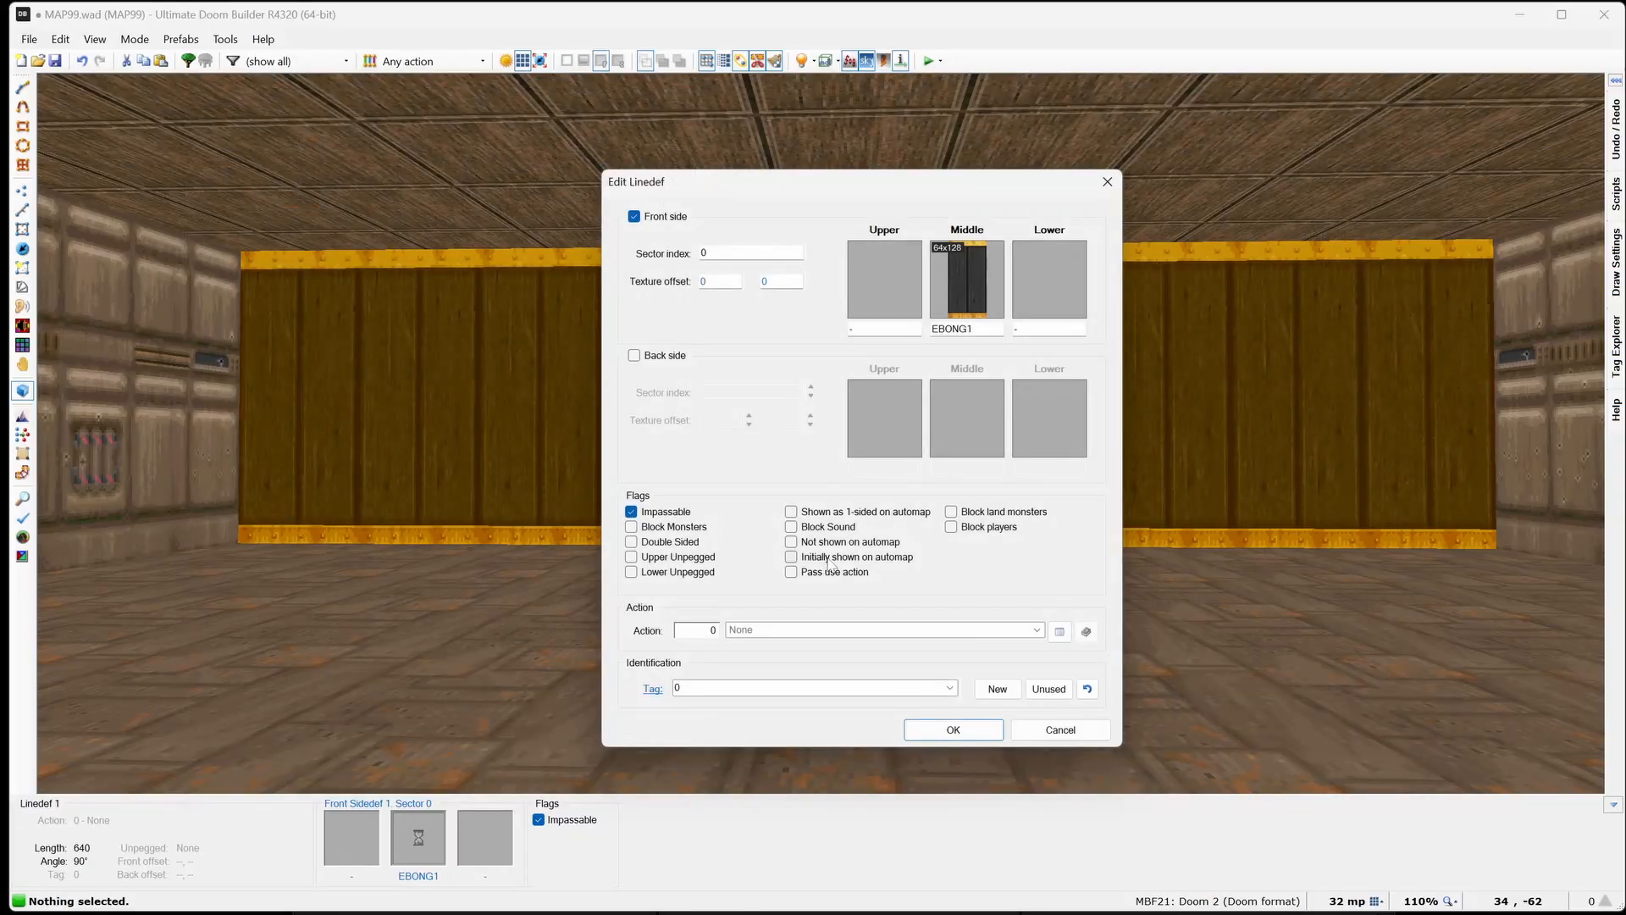
{"action": "key", "text": "Return"}
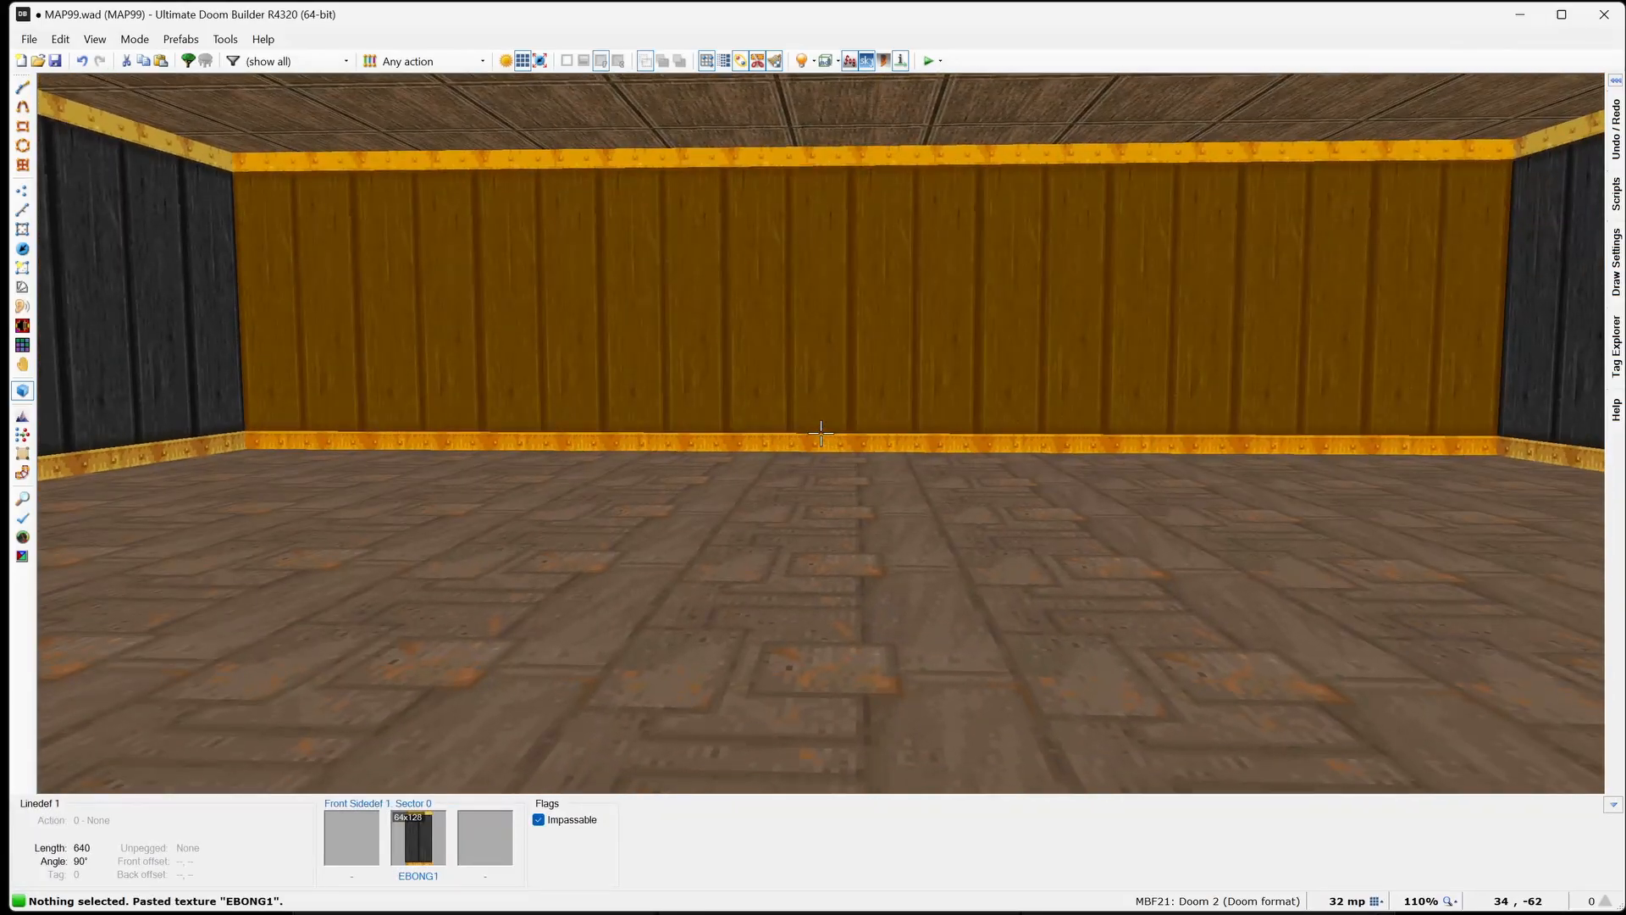
{"action": "key", "text": "q"}
Step: Save the map as MAP99.wad in the project's _DT_Project\src\maps folder and try a test run
{"action": "left_click", "coordinate": [29, 39]}
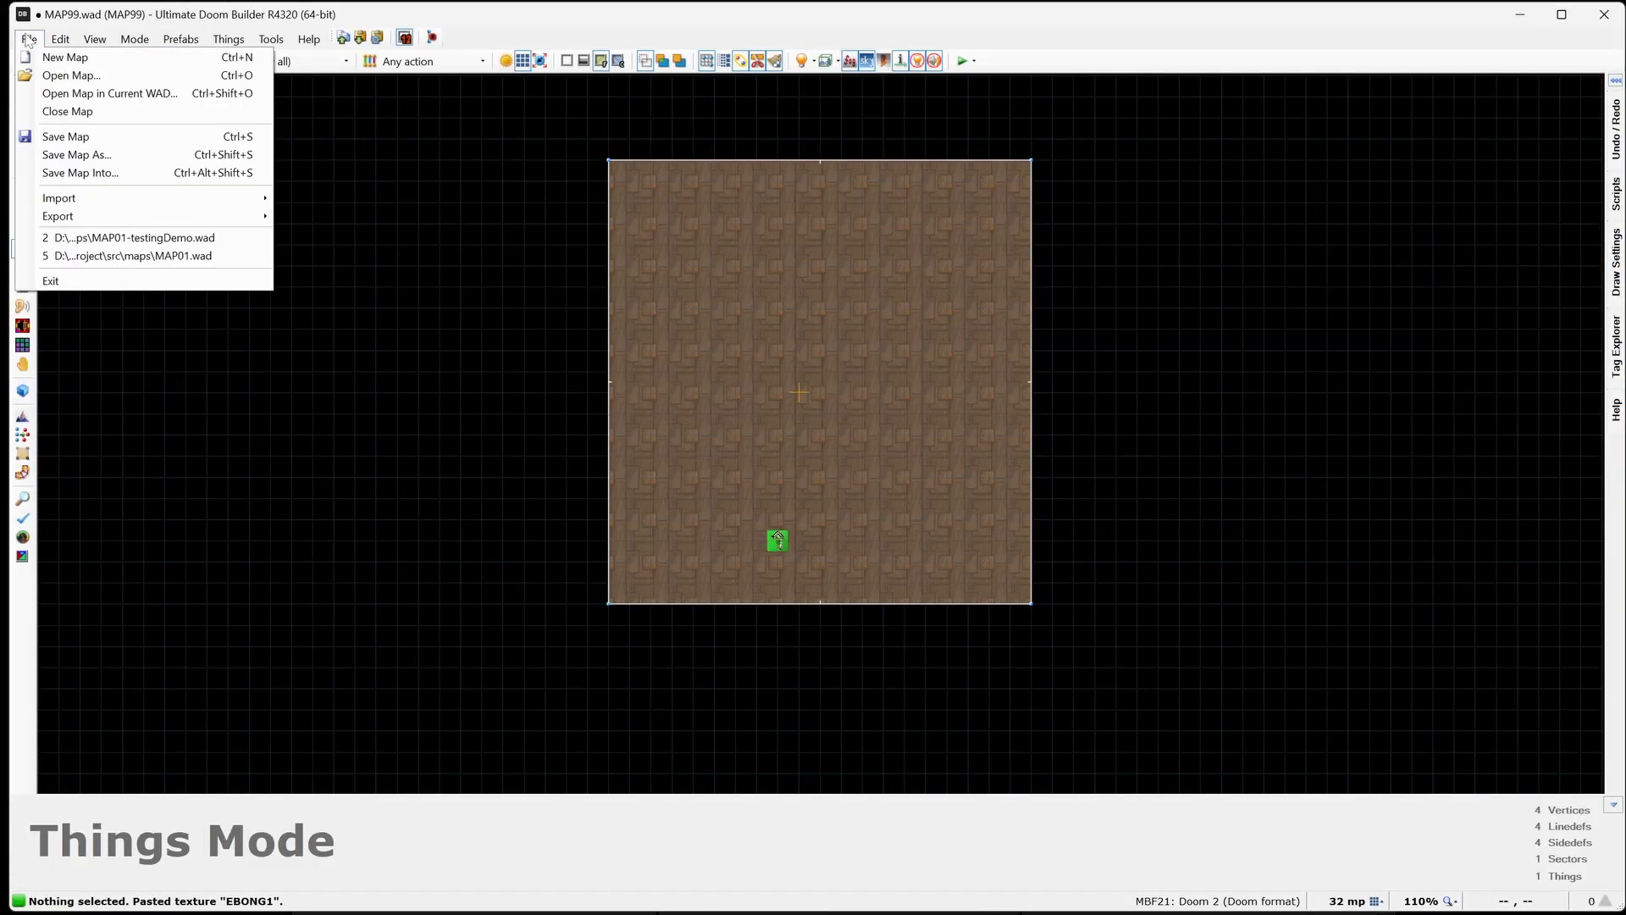
{"action": "left_click", "coordinate": [91, 160]}
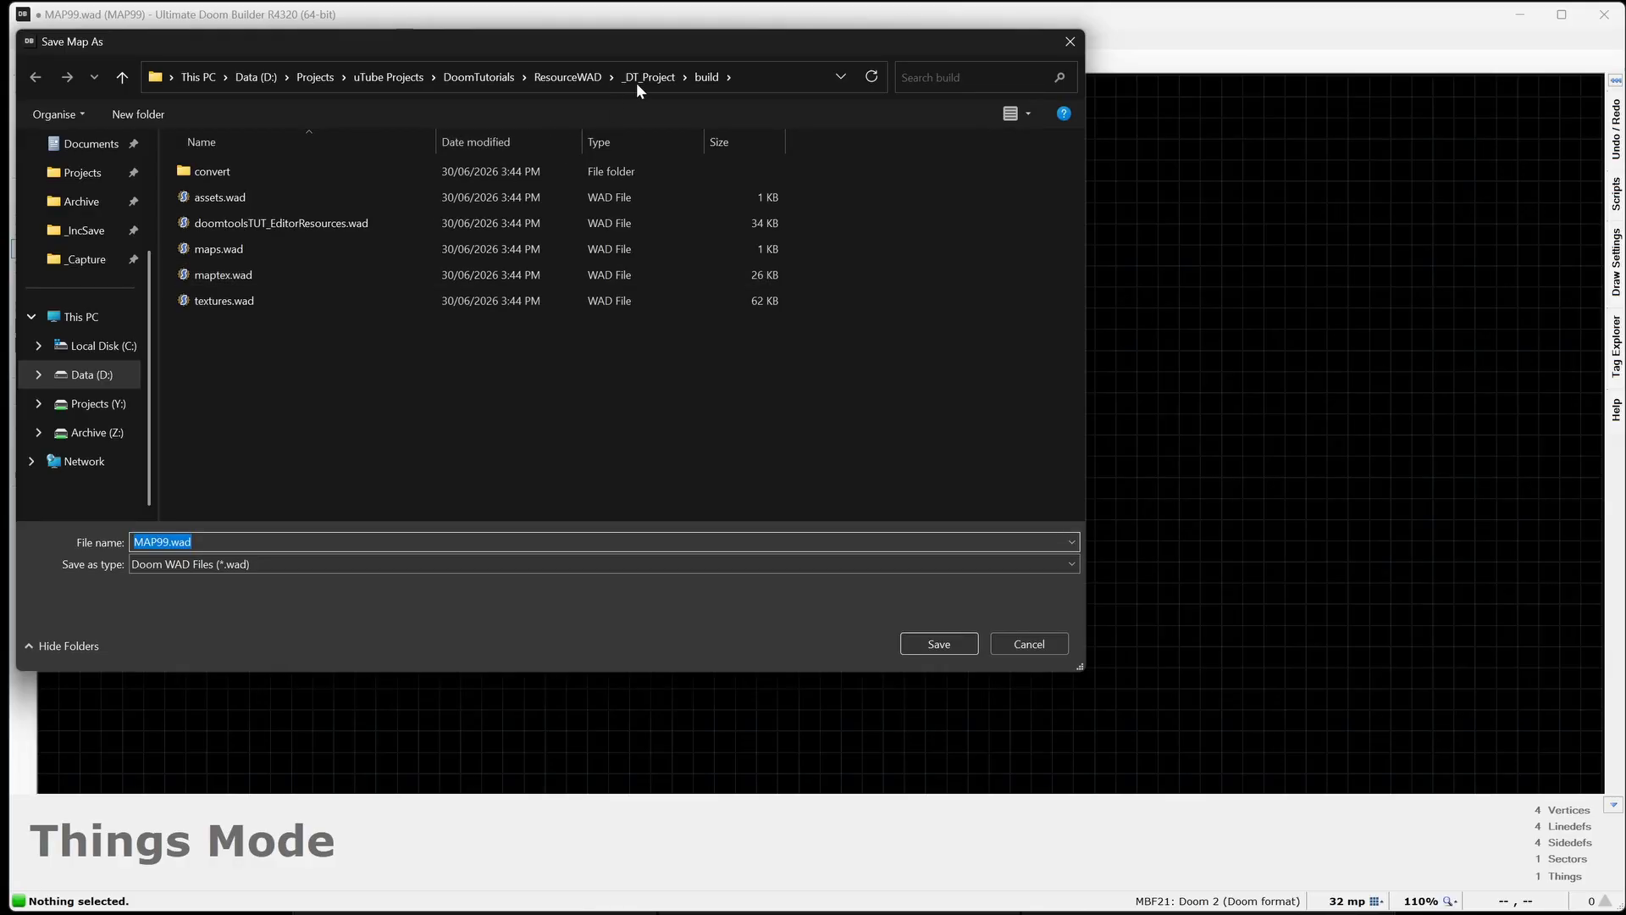
{"action": "left_click", "coordinate": [590, 82]}
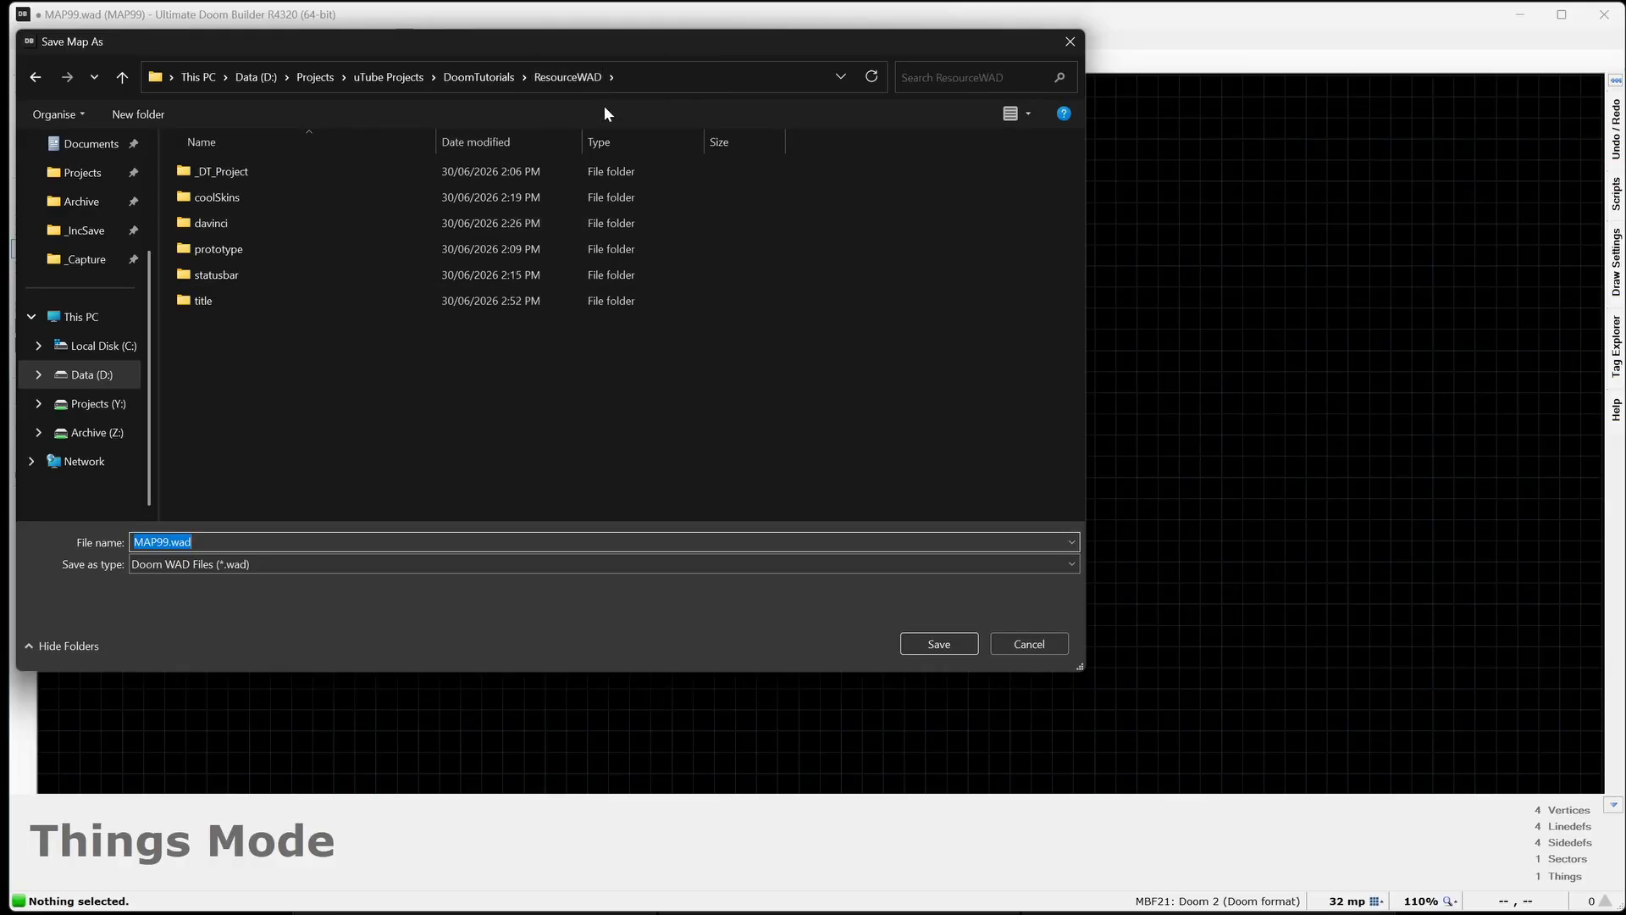
{"action": "double_click", "coordinate": [214, 172]}
{"action": "left_click", "coordinate": [201, 251]}
{"action": "double_click", "coordinate": [201, 251]}
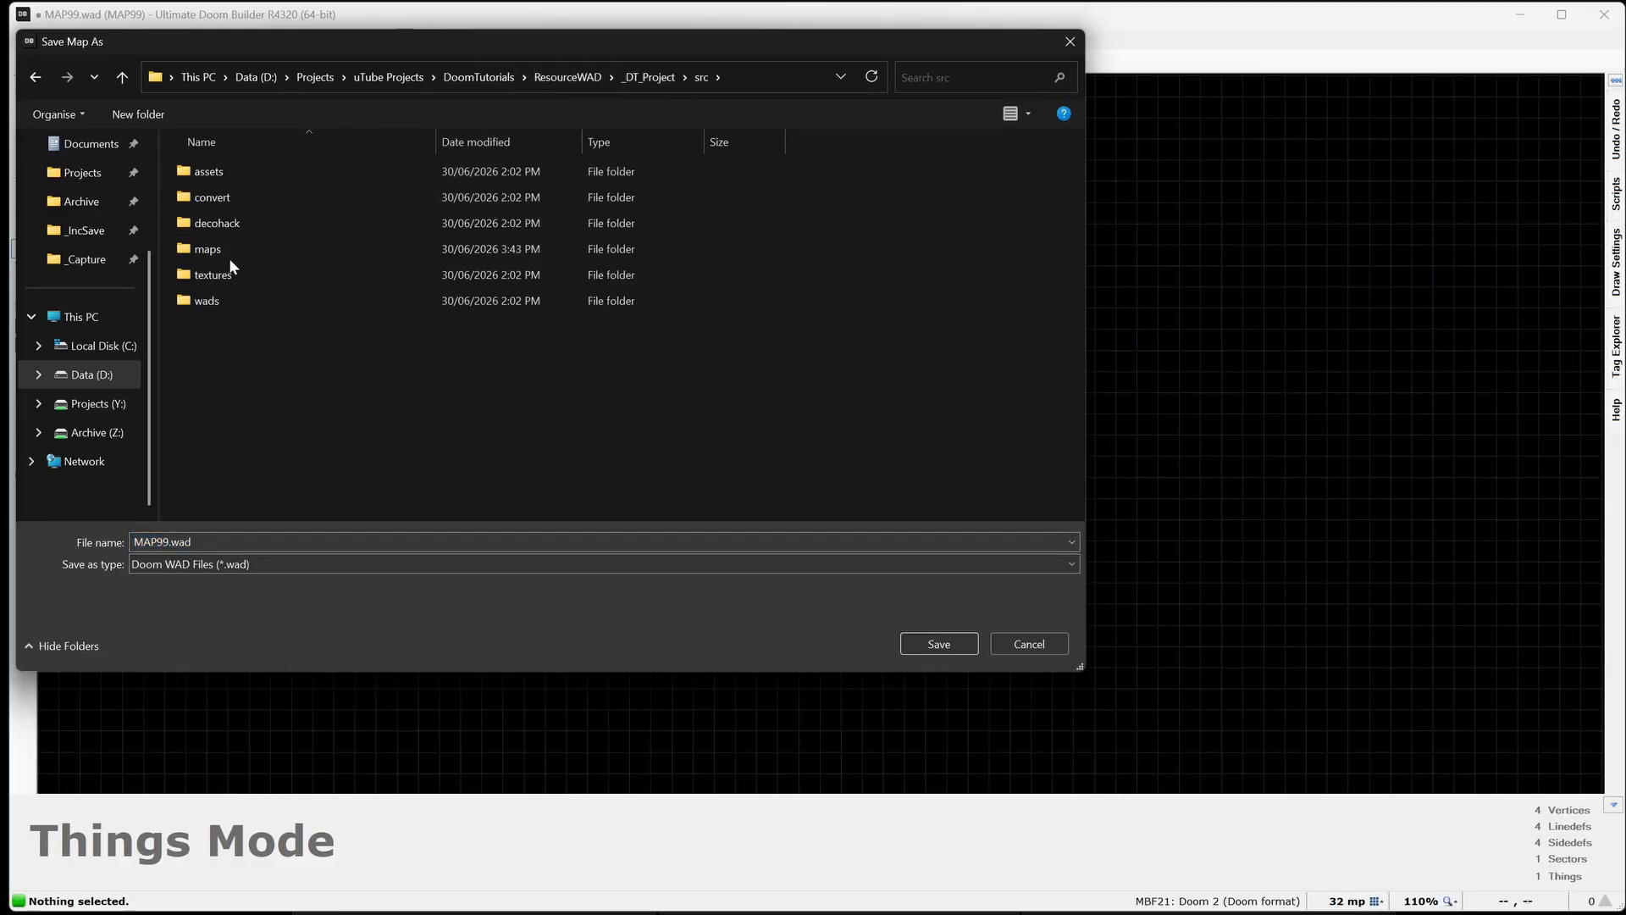
{"action": "double_click", "coordinate": [227, 248]}
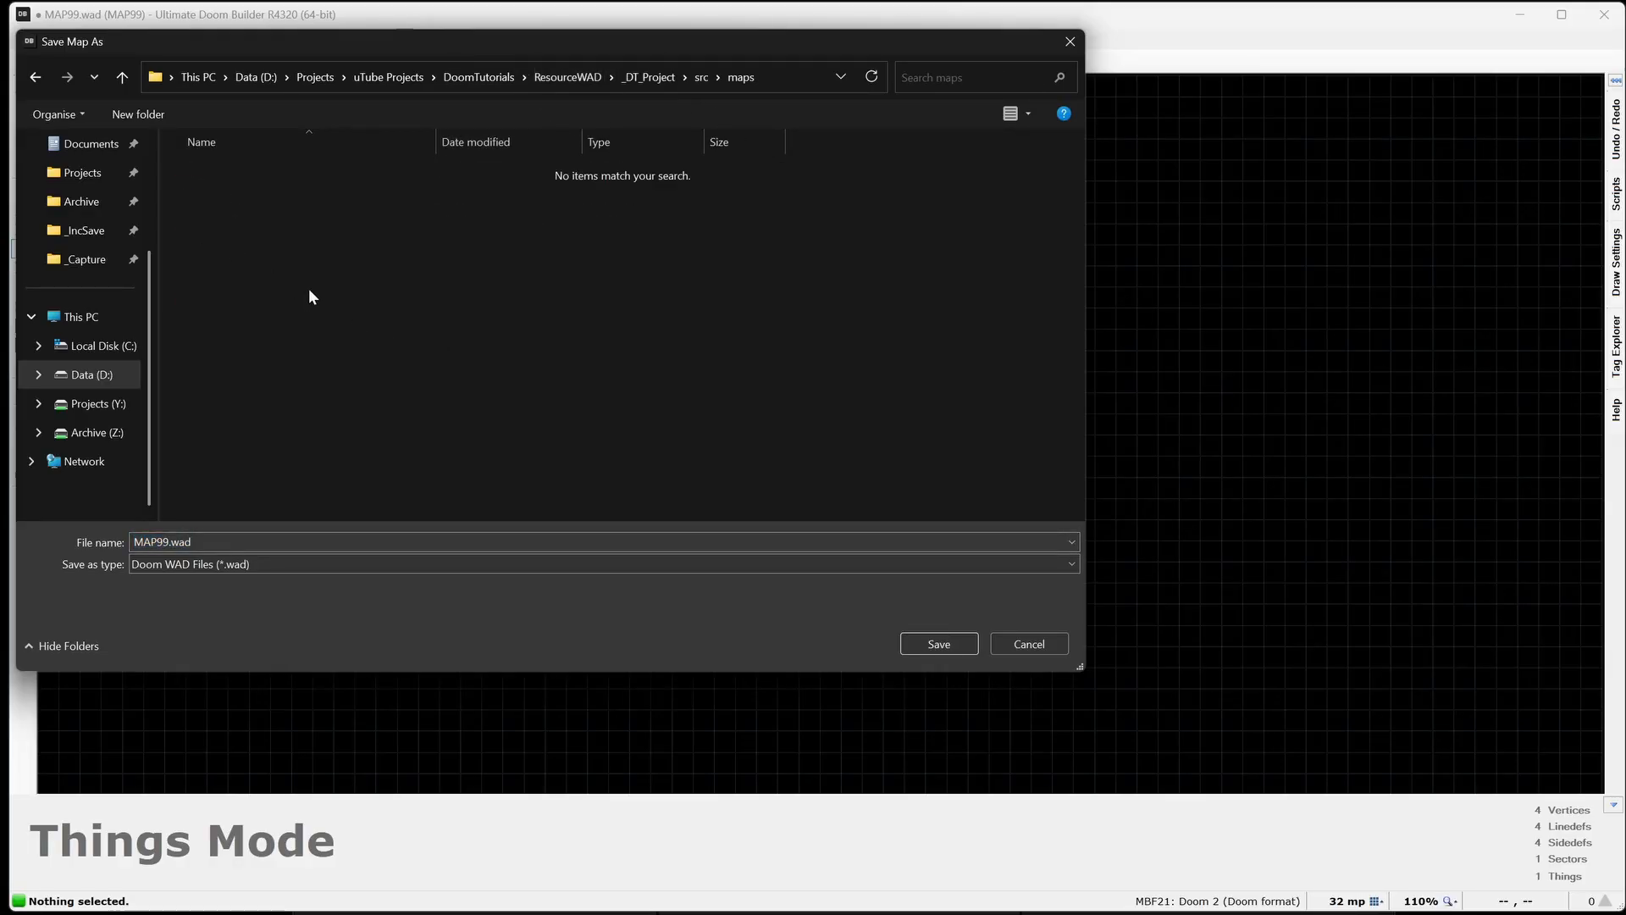
{"action": "left_click", "coordinate": [971, 644]}
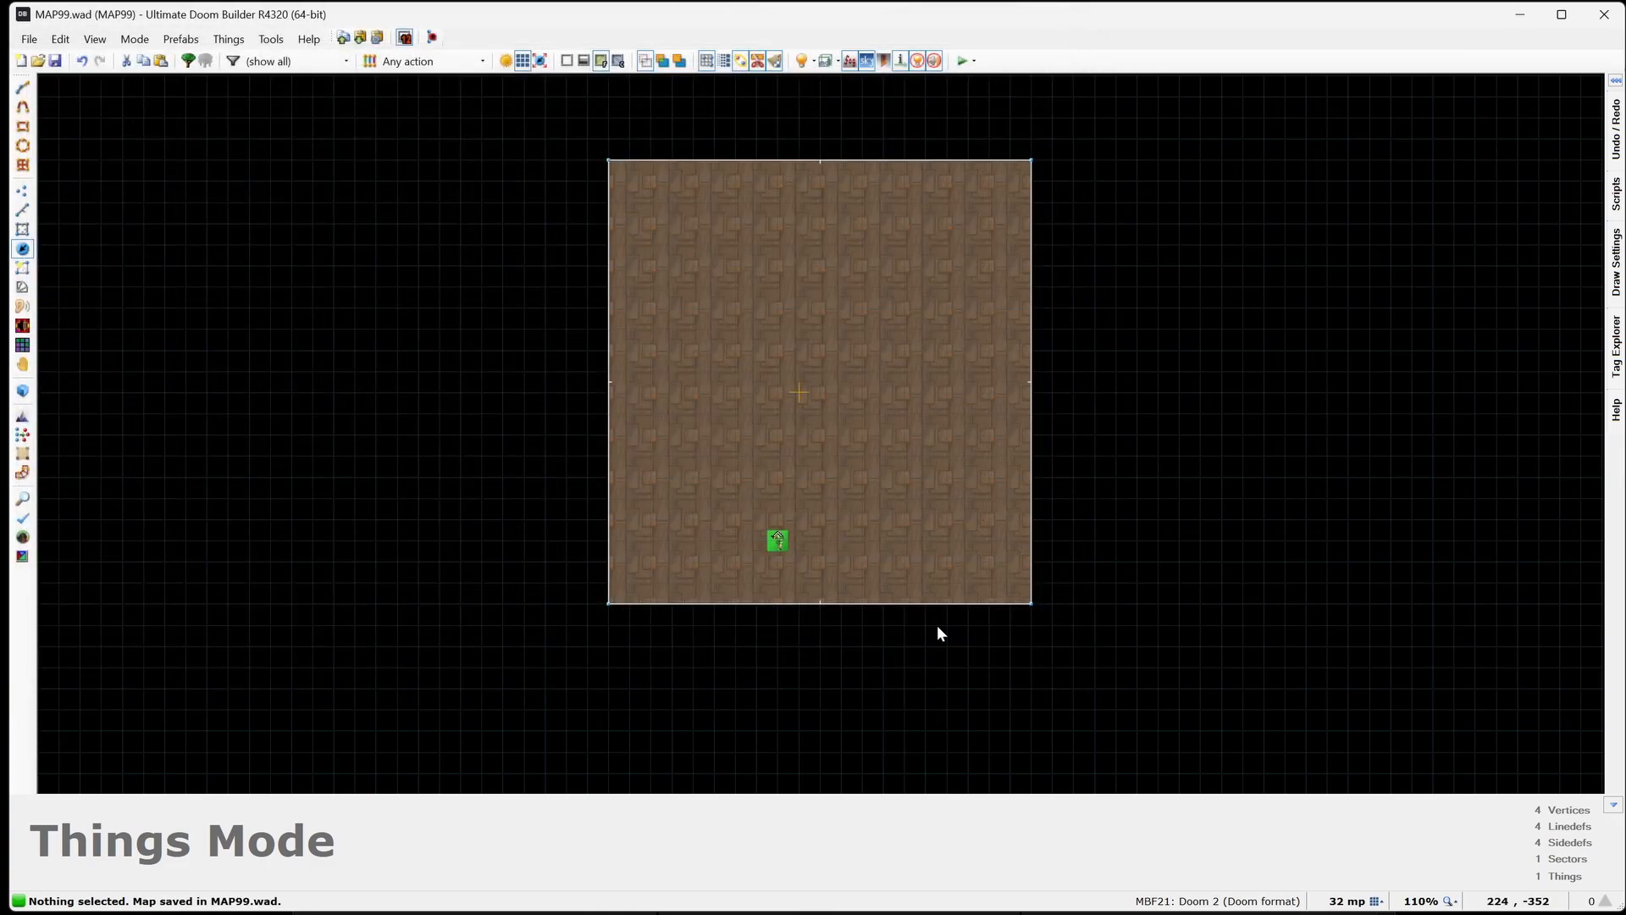
{"action": "left_click", "coordinate": [963, 62]}
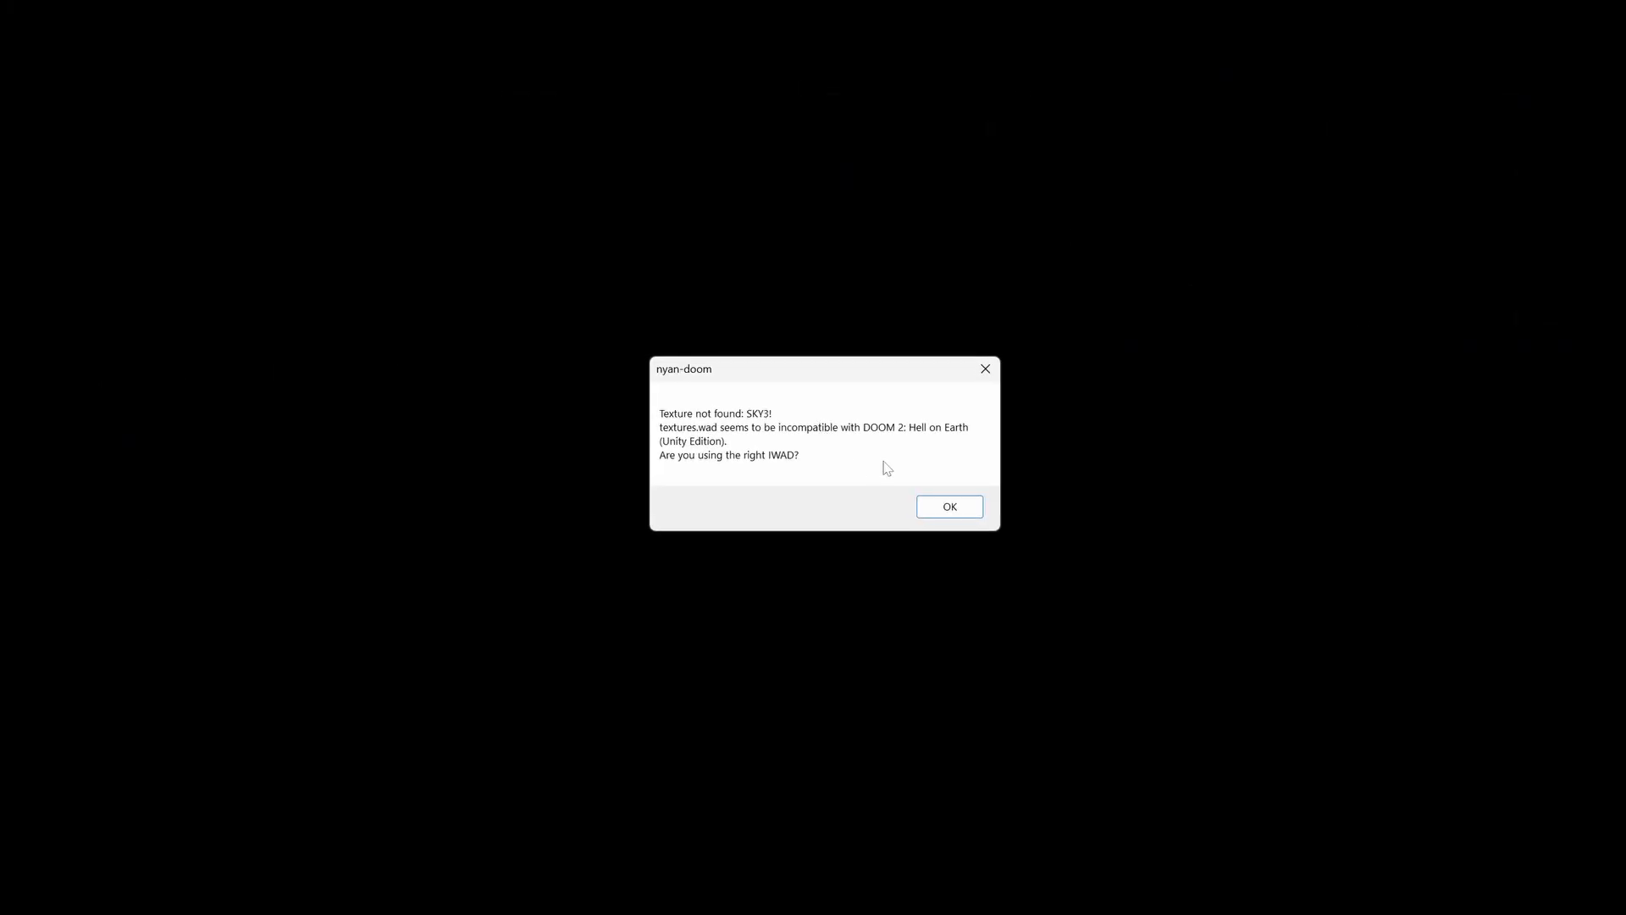
{"action": "left_click", "coordinate": [950, 509]}
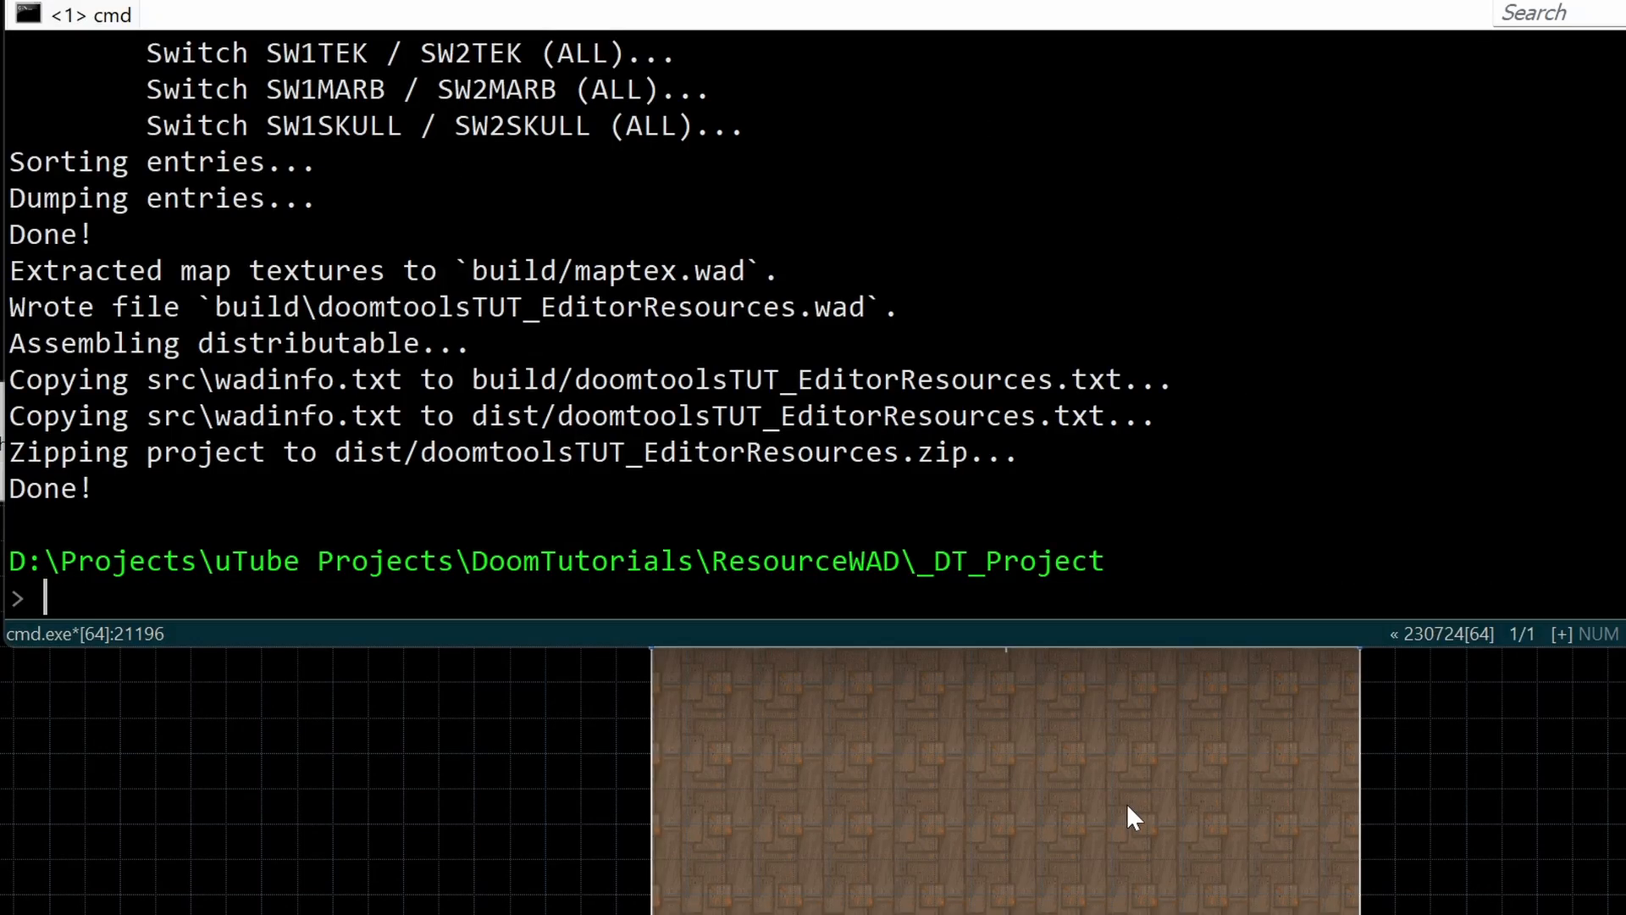
Step: Switch to the command prompt and rebuild the project with doommake
{"action": "type", "text": "doommake"}
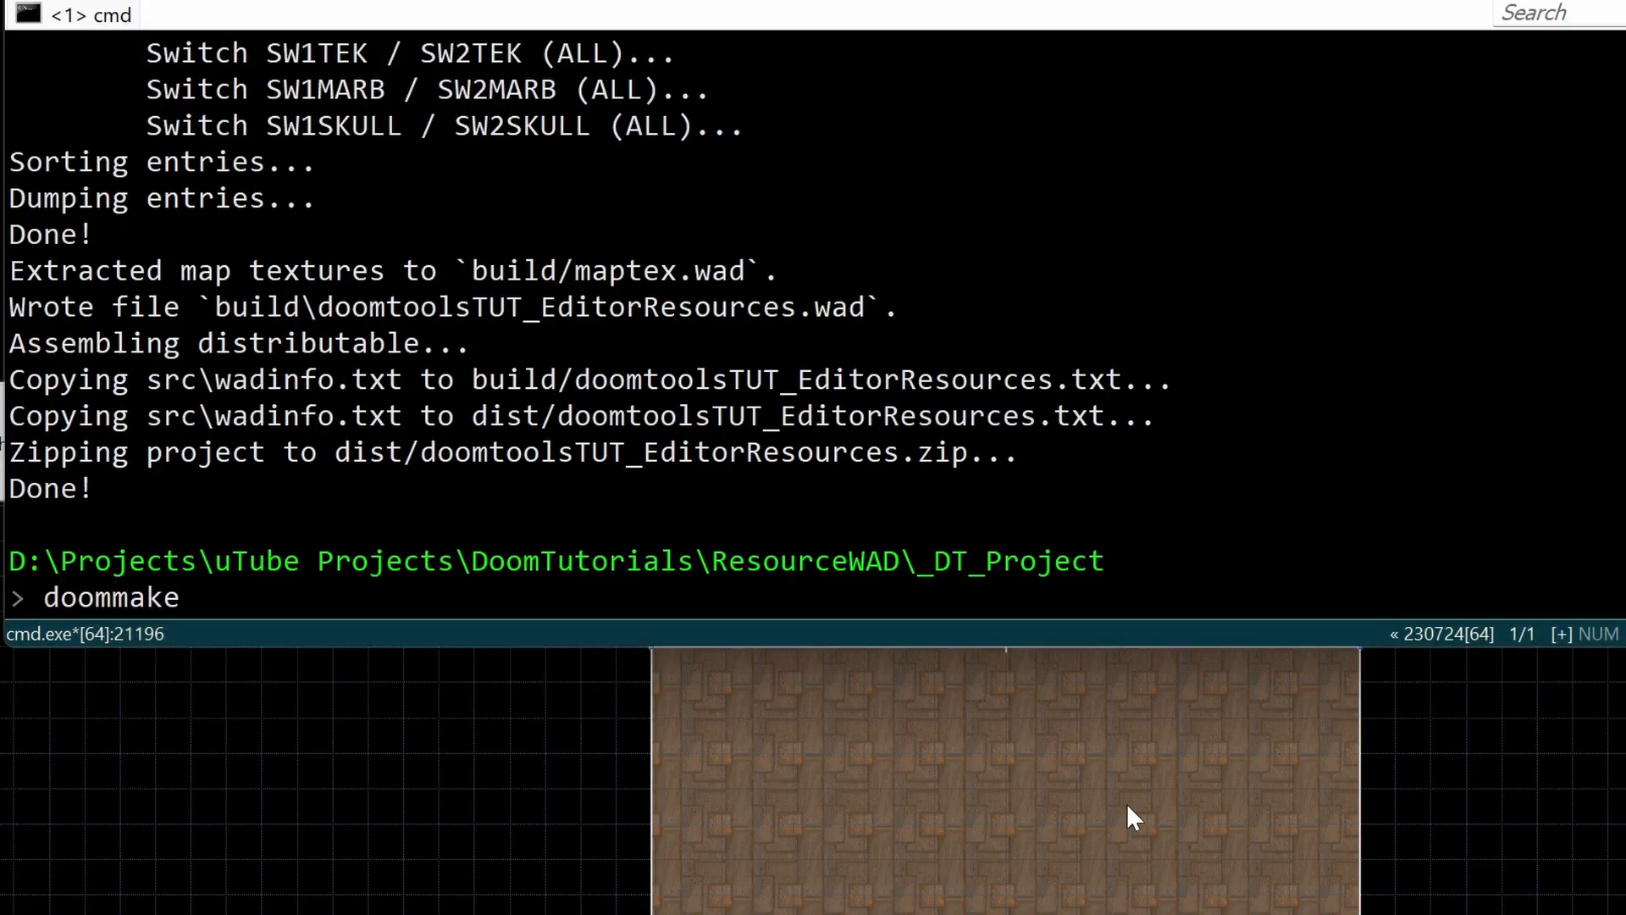
{"action": "key", "text": "Return"}
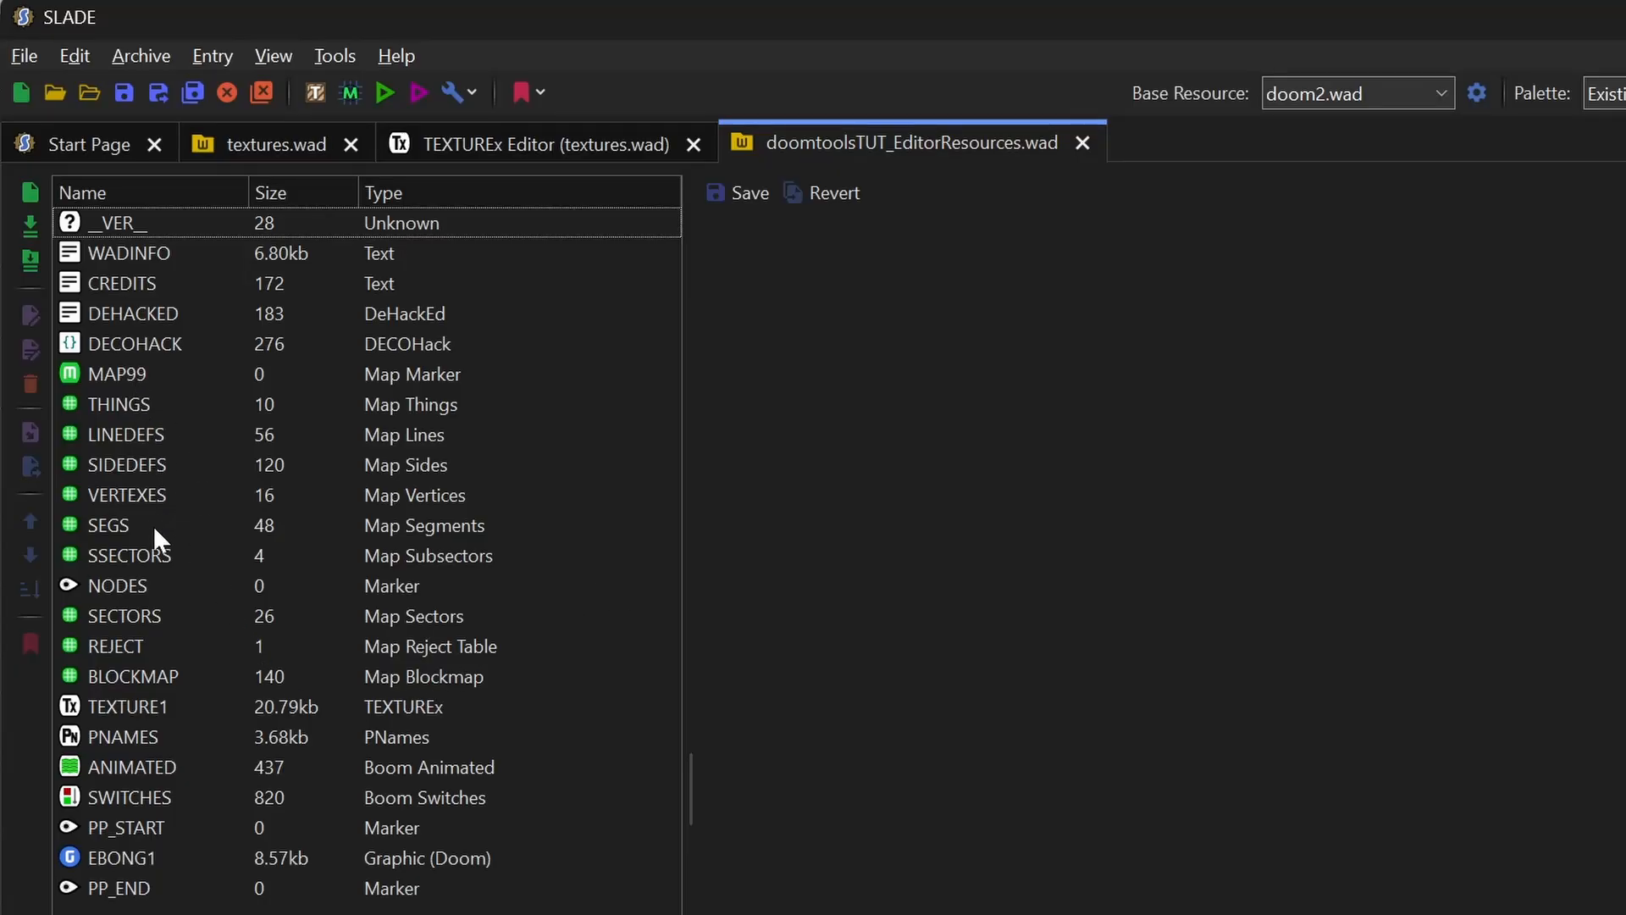
Step: In SLADE, view the EBONG1 graphic in doomtoolsTUT_EditorResources.wad and open its TEXTURE1 entry in the texture editor
{"action": "left_click", "coordinate": [125, 857]}
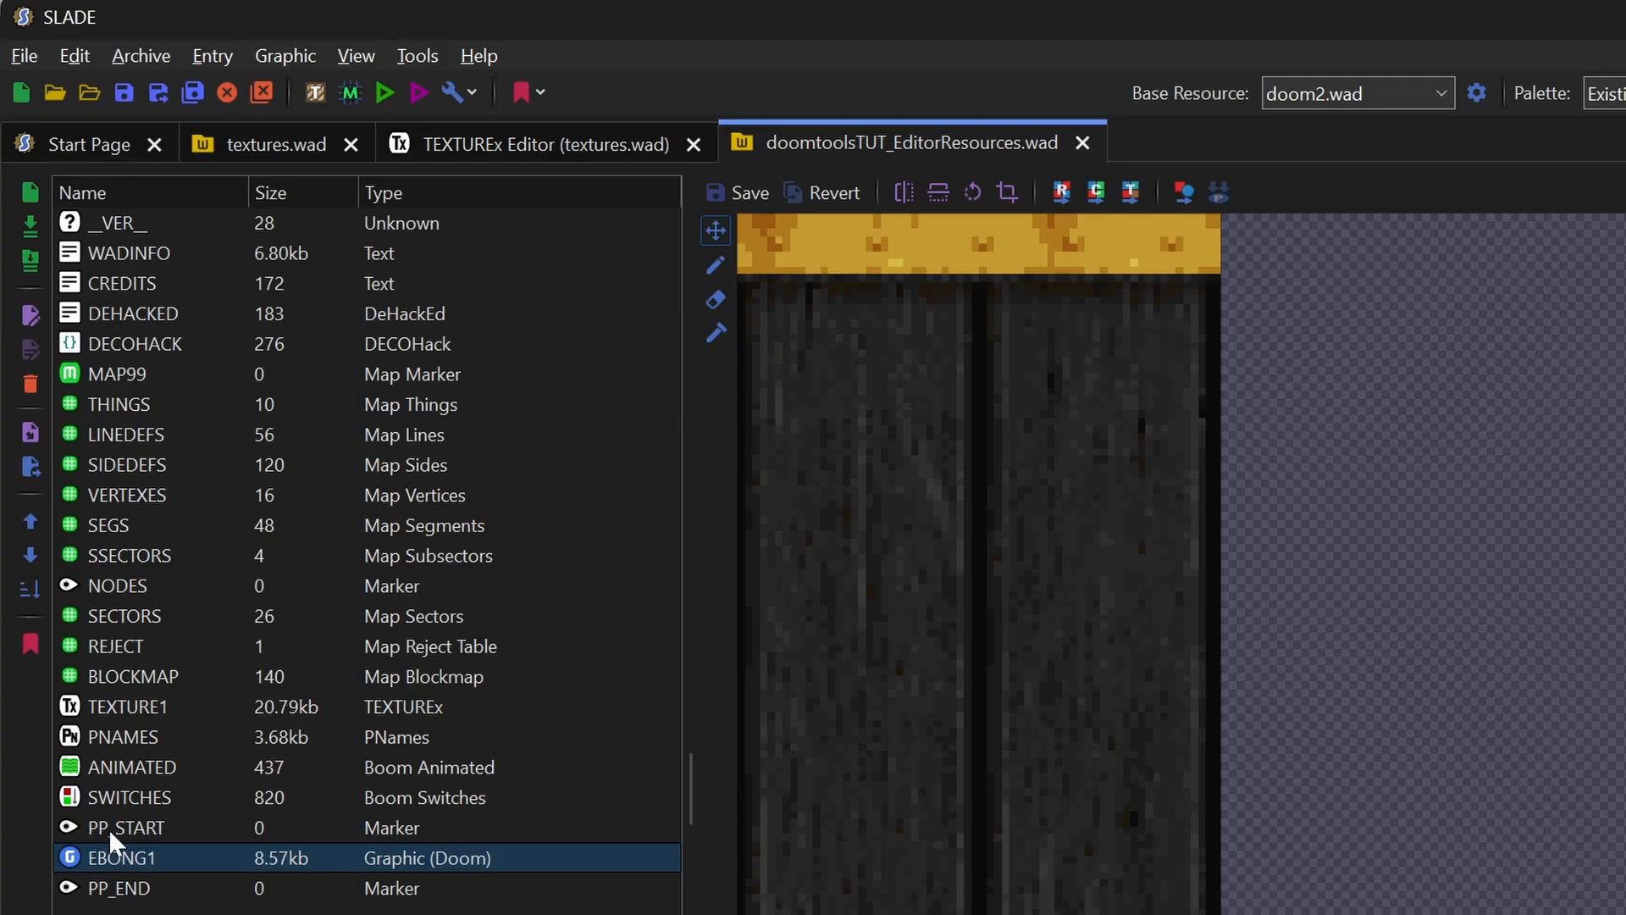
{"action": "double_click", "coordinate": [78, 705]}
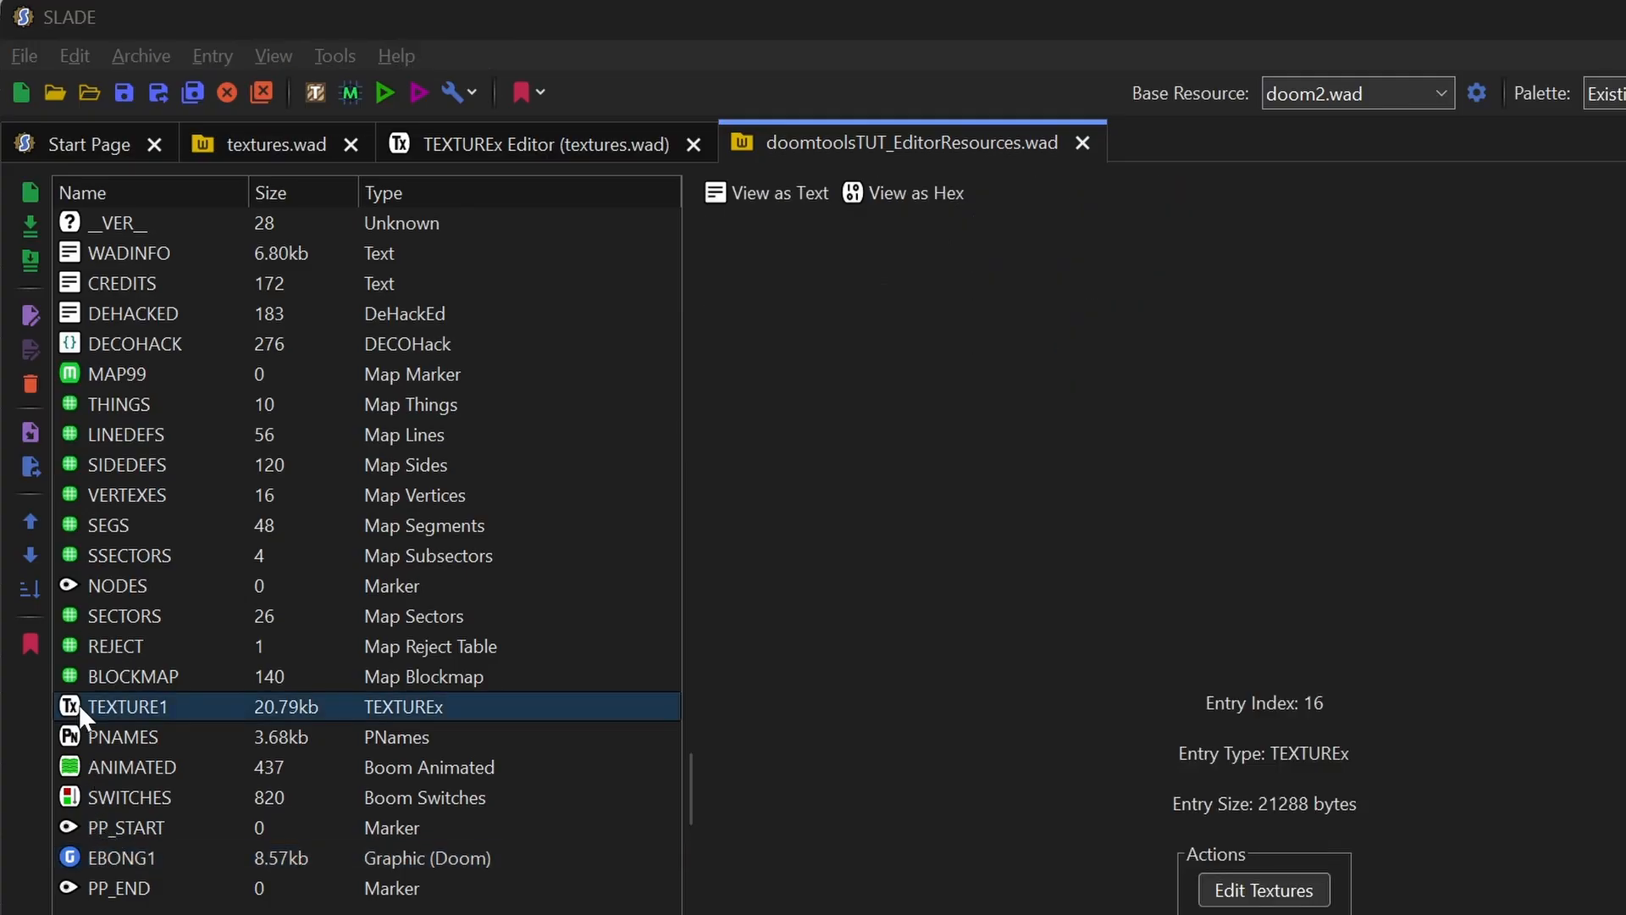
{"action": "left_click_drag", "start_coordinate": [156, 262], "coordinate": [254, 269]}
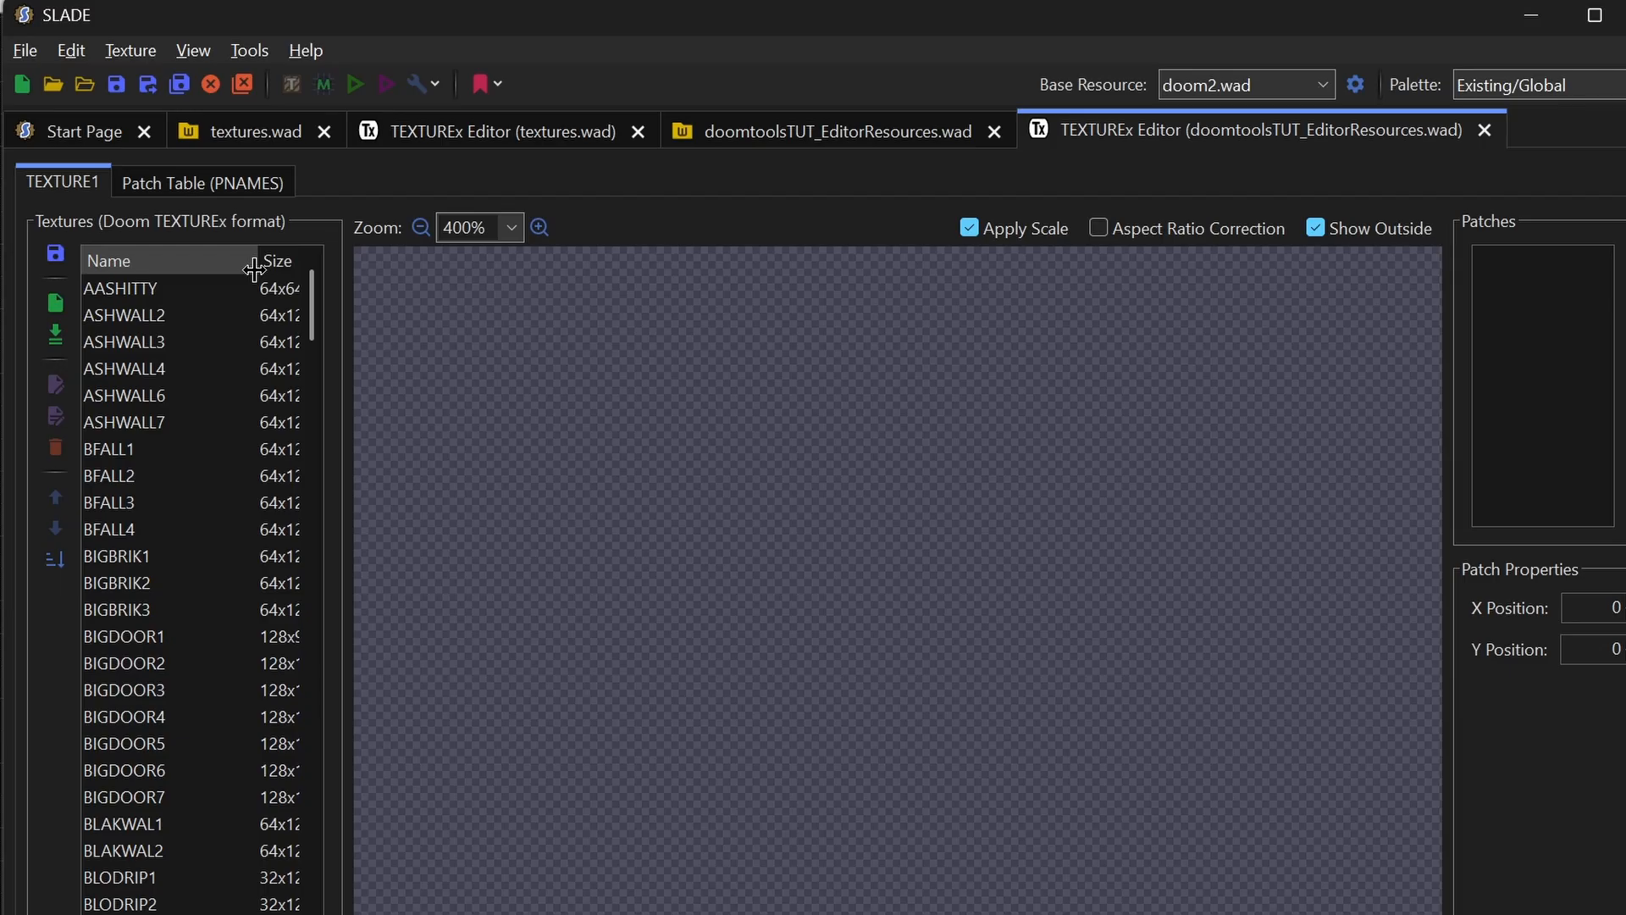
Step: Look through the TEXTURE1 textures from AASHITTY onward, filter the list for "e" and view EBONG1
{"action": "left_click", "coordinate": [135, 291]}
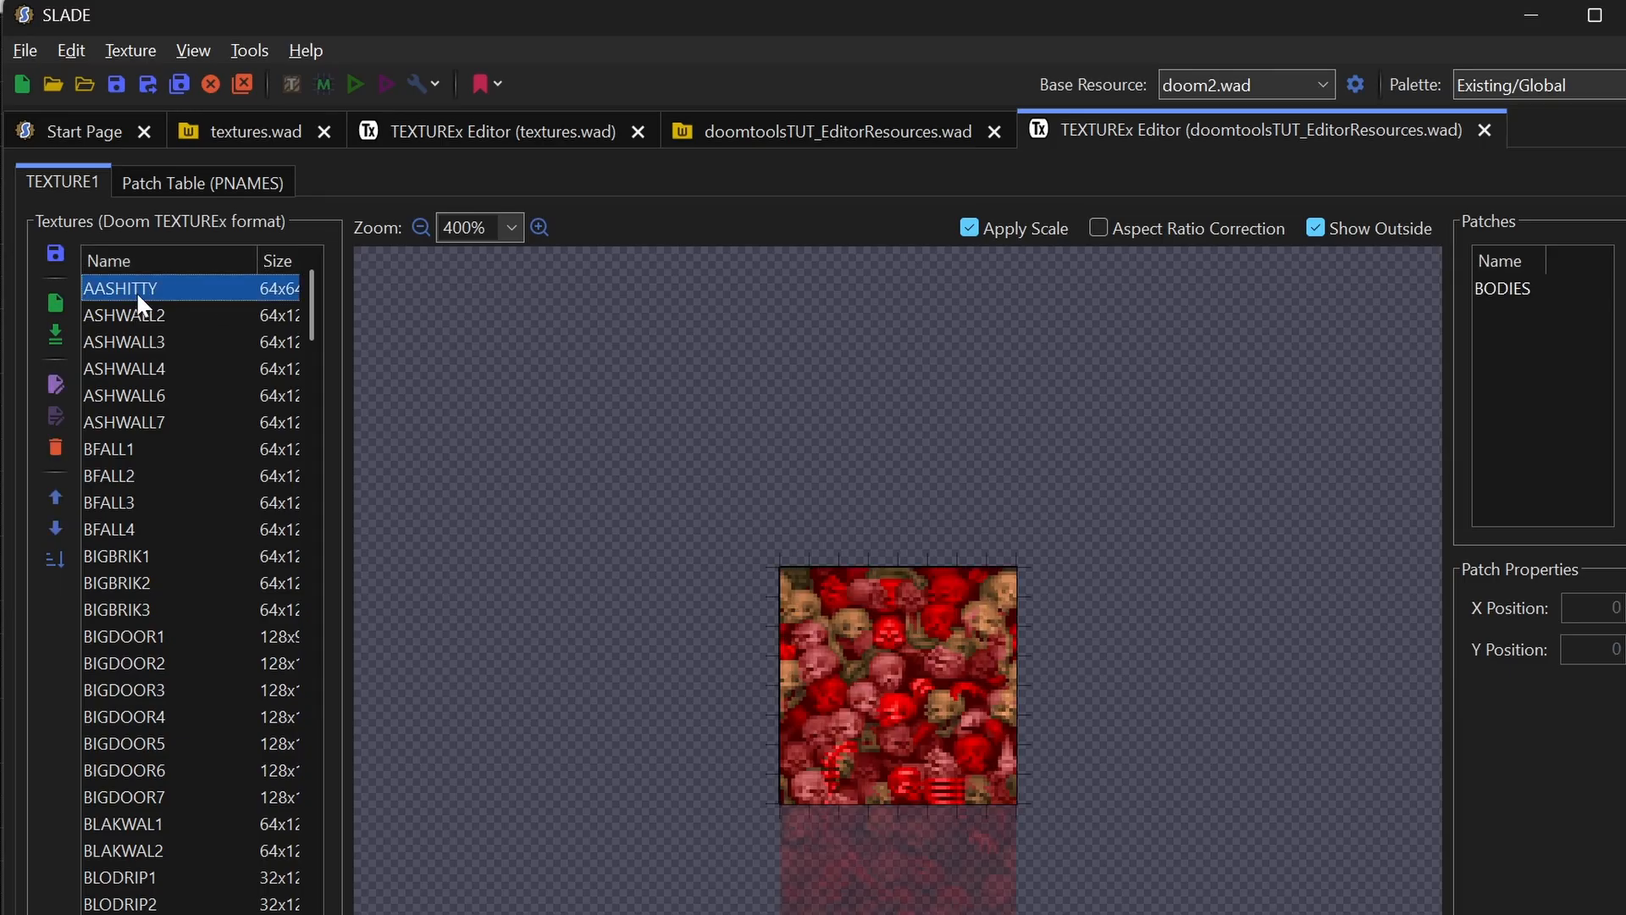
{"action": "key", "text": "Down"}
{"action": "key", "text": "Down"}
{"action": "key", "text": "Down"}
{"action": "key", "text": "Down"}
{"action": "key", "text": "Down"}
{"action": "key", "text": "Down"}
{"action": "key", "text": "Down"}
{"action": "key", "text": "Down"}
{"action": "key", "text": "Down"}
{"action": "key", "text": "Down"}
{"action": "key", "text": "Down"}
{"action": "key", "text": "Down"}
{"action": "key", "text": "Down"}
{"action": "key", "text": "Down"}
{"action": "key", "text": "Down"}
{"action": "key", "text": "Down"}
{"action": "key", "text": "Down"}
{"action": "key", "text": "Down"}
{"action": "key", "text": "Down"}
{"action": "key", "text": "Down"}
{"action": "key", "text": "Down"}
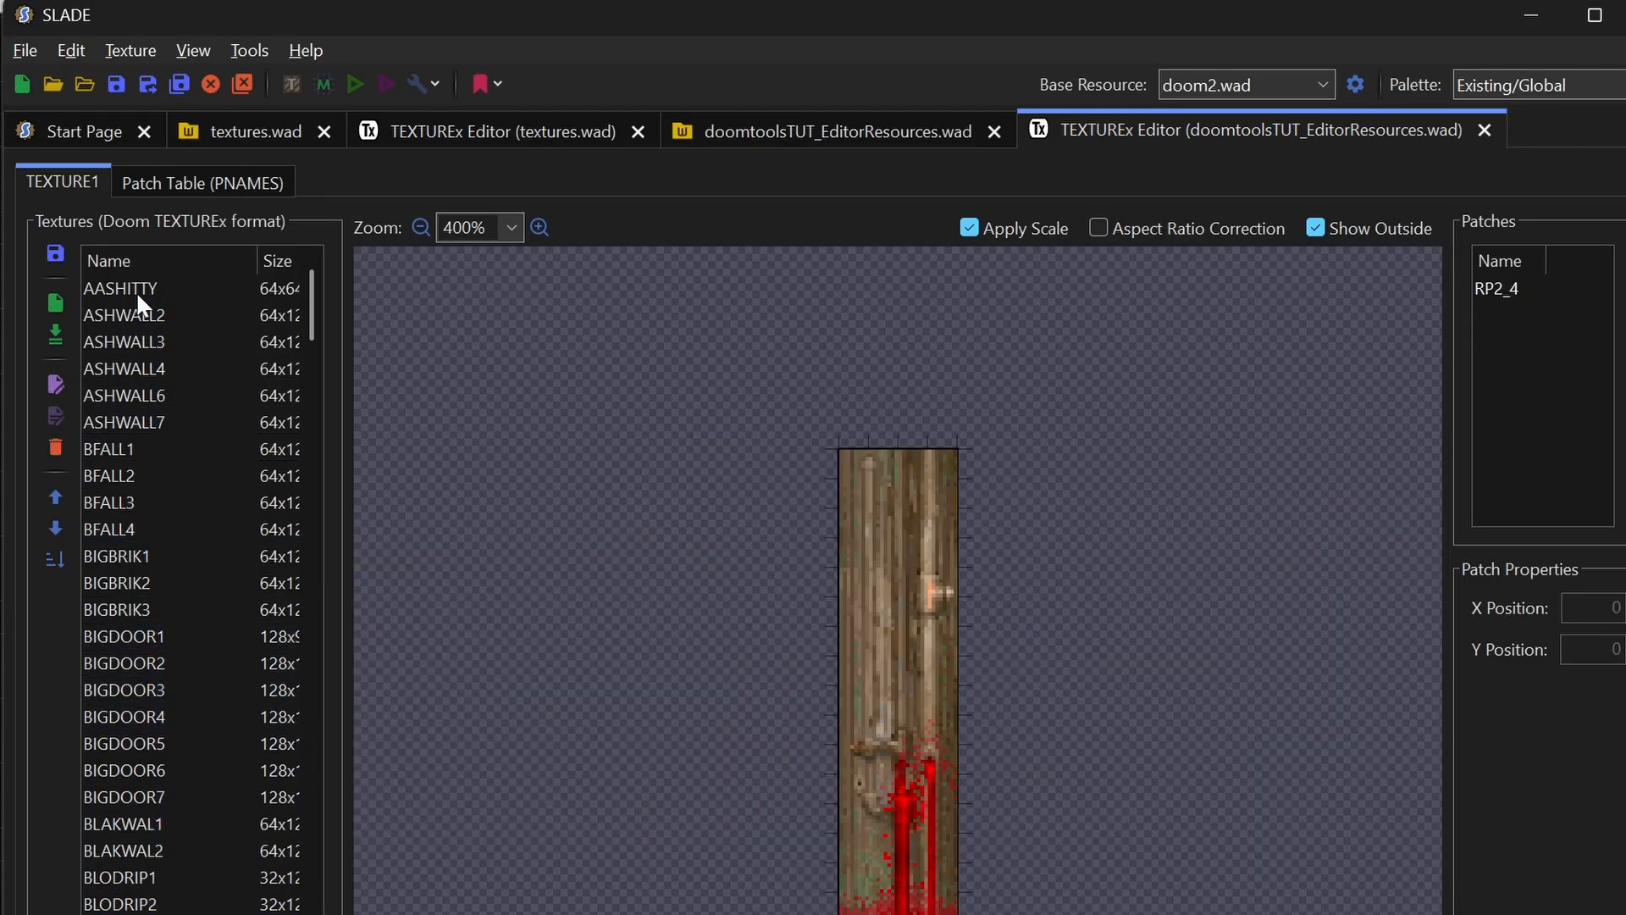
{"action": "key", "text": "Down"}
{"action": "key", "text": "Down"}
{"action": "key", "text": "Down"}
{"action": "key", "text": "Down"}
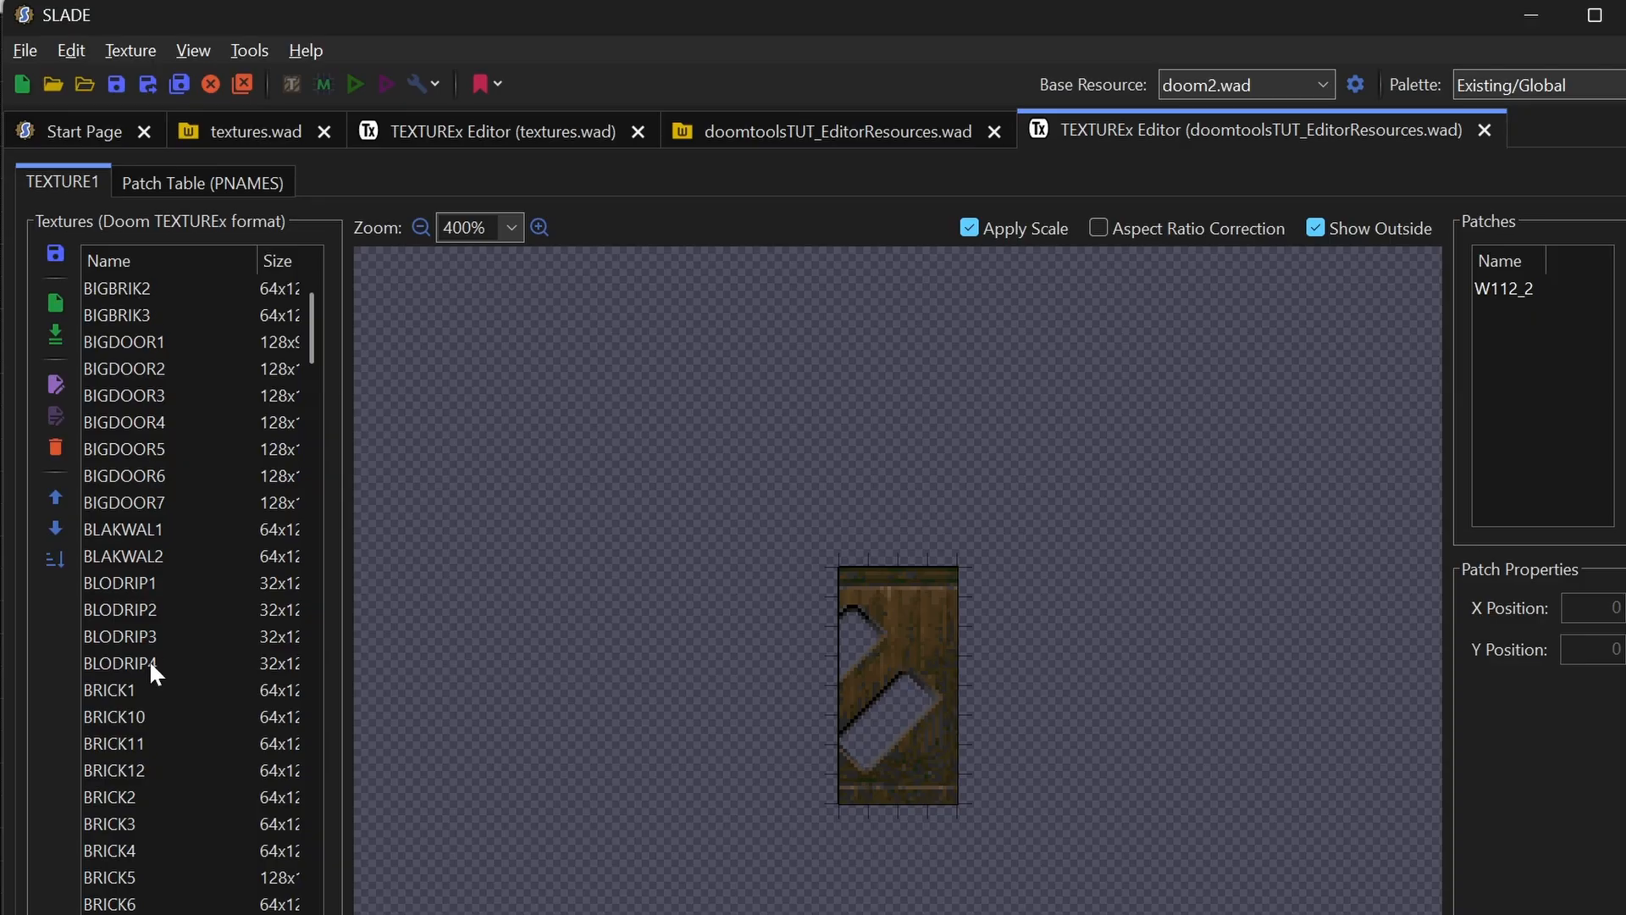
{"action": "type", "text": "e"}
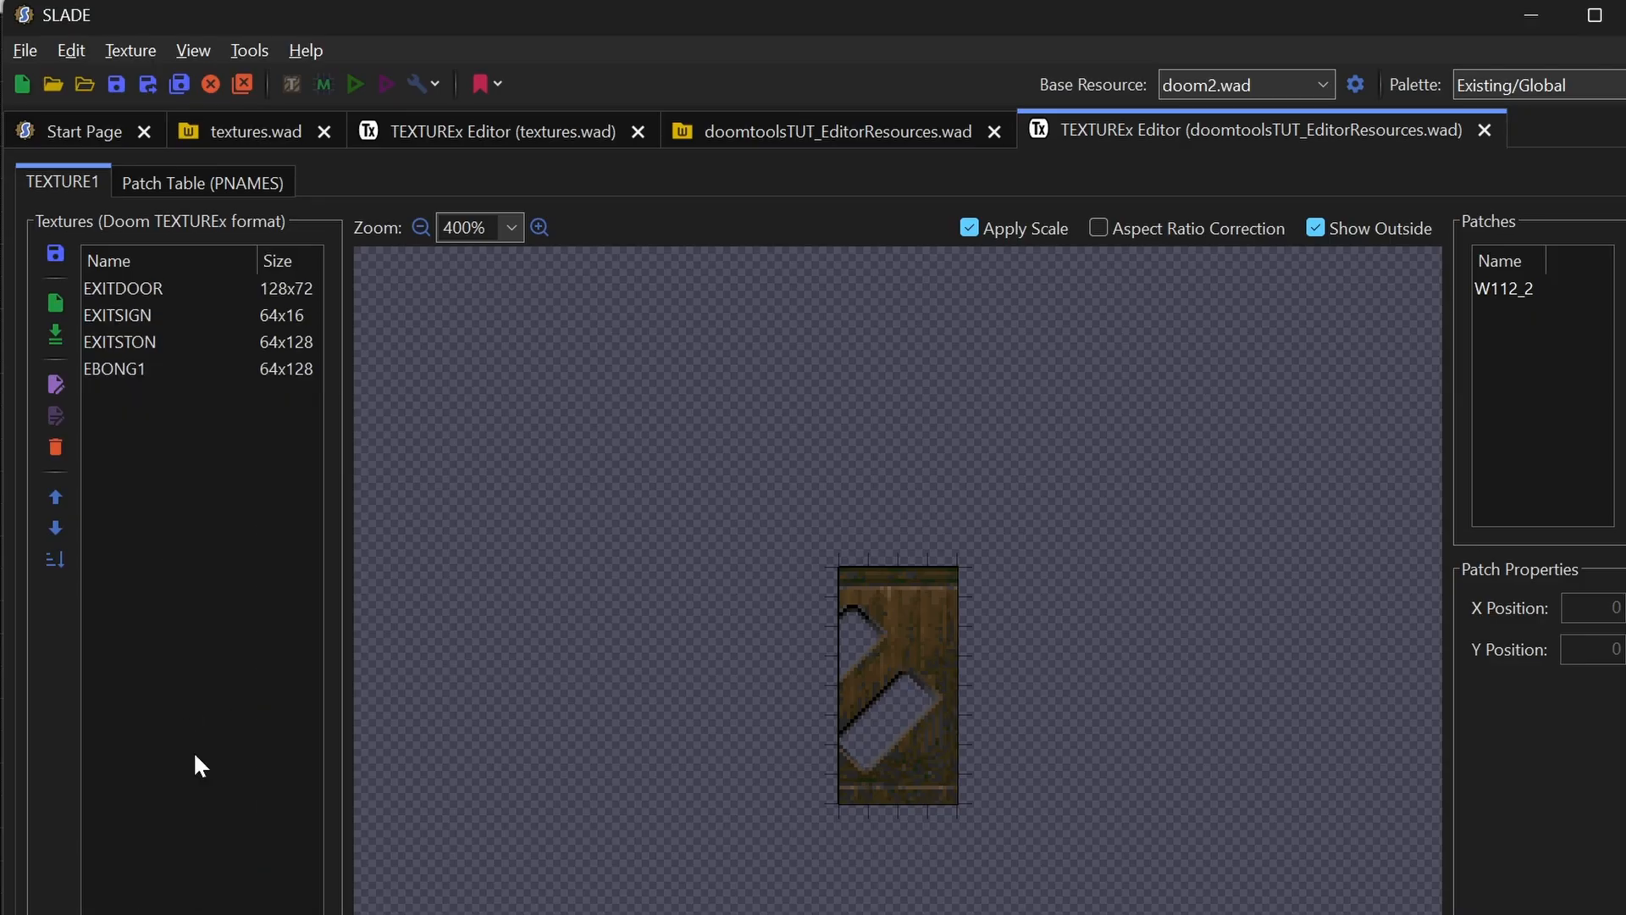
{"action": "left_click", "coordinate": [108, 370]}
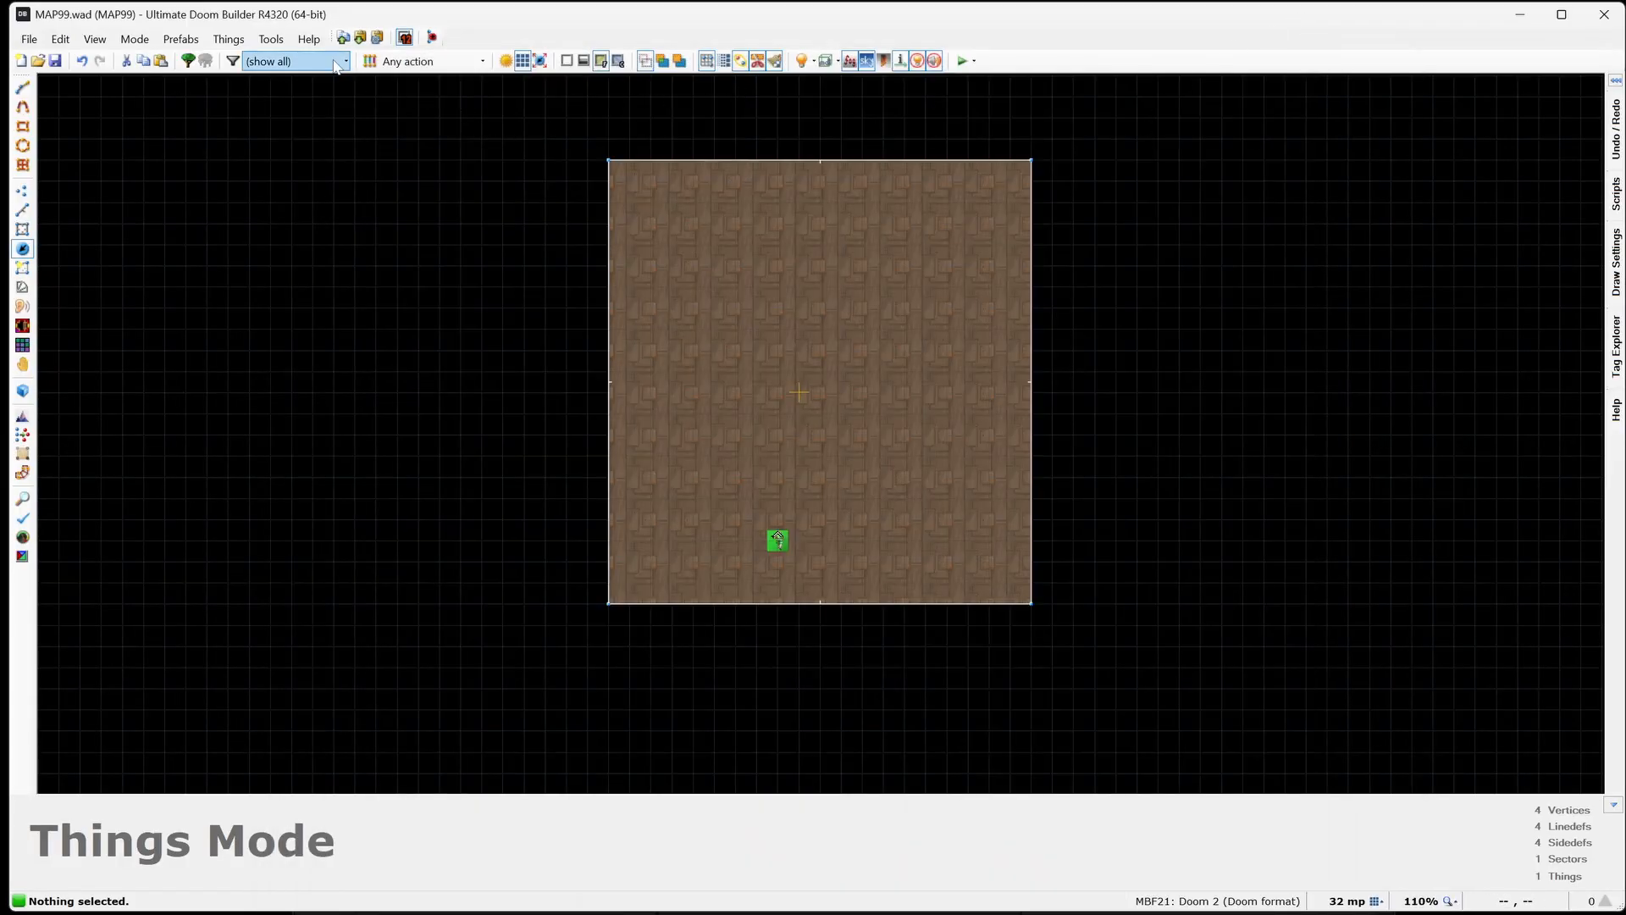
Step: In Ultimate Doom Builder's map options, exclude the existing textures.wad resource from the testing parameters
{"action": "left_click", "coordinate": [272, 39]}
{"action": "left_click", "coordinate": [108, 584]}
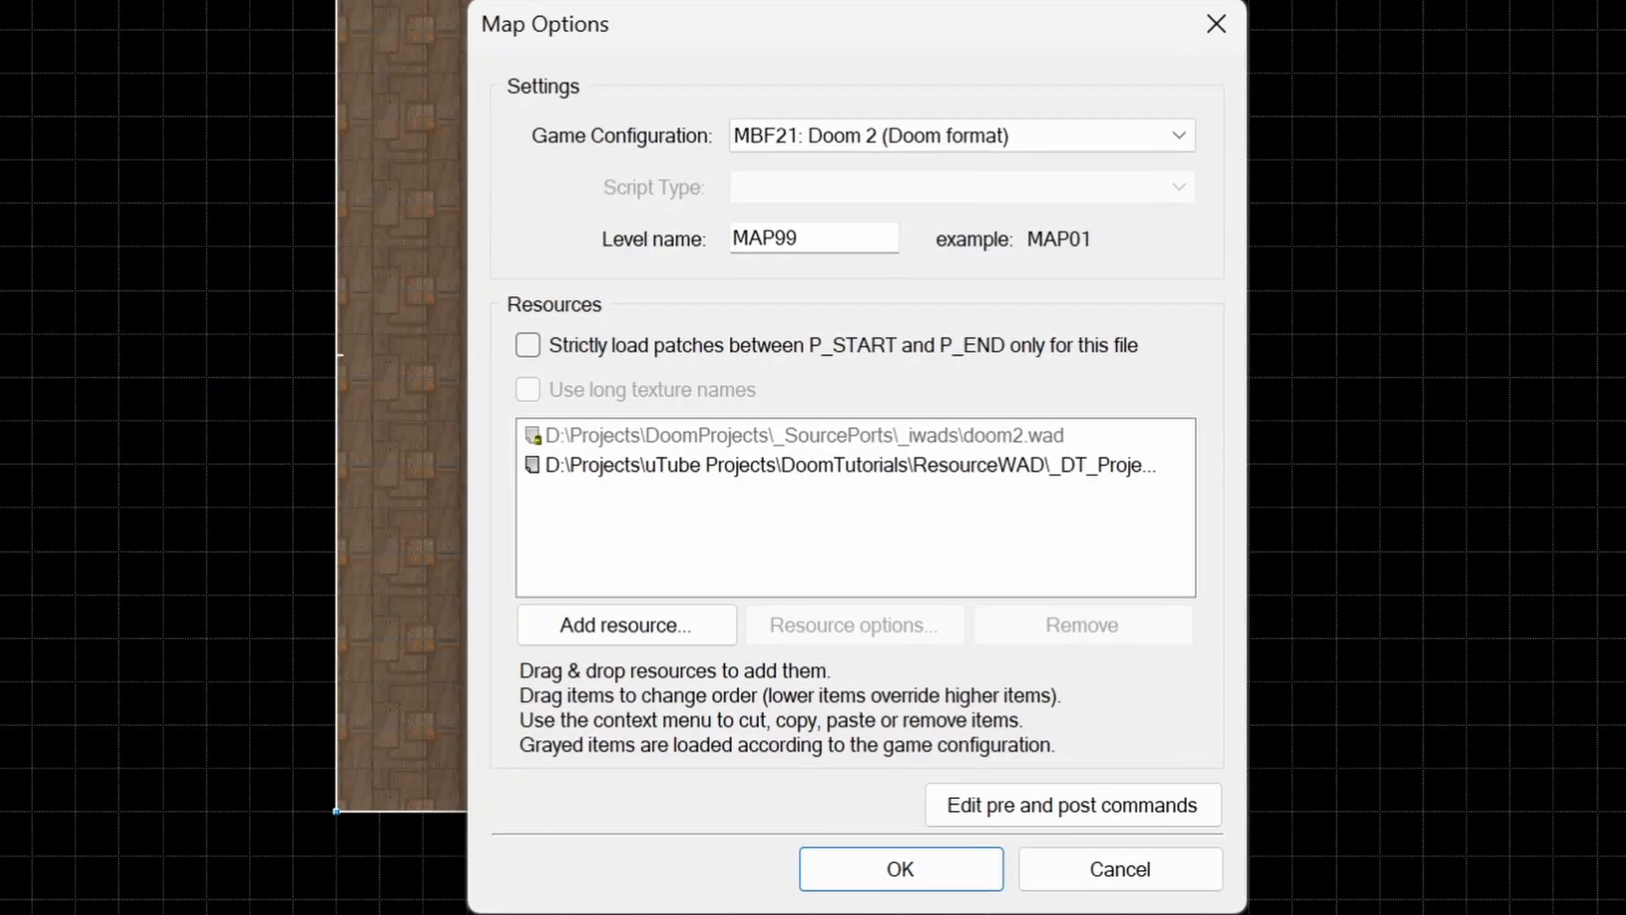
{"action": "double_click", "coordinate": [941, 405]}
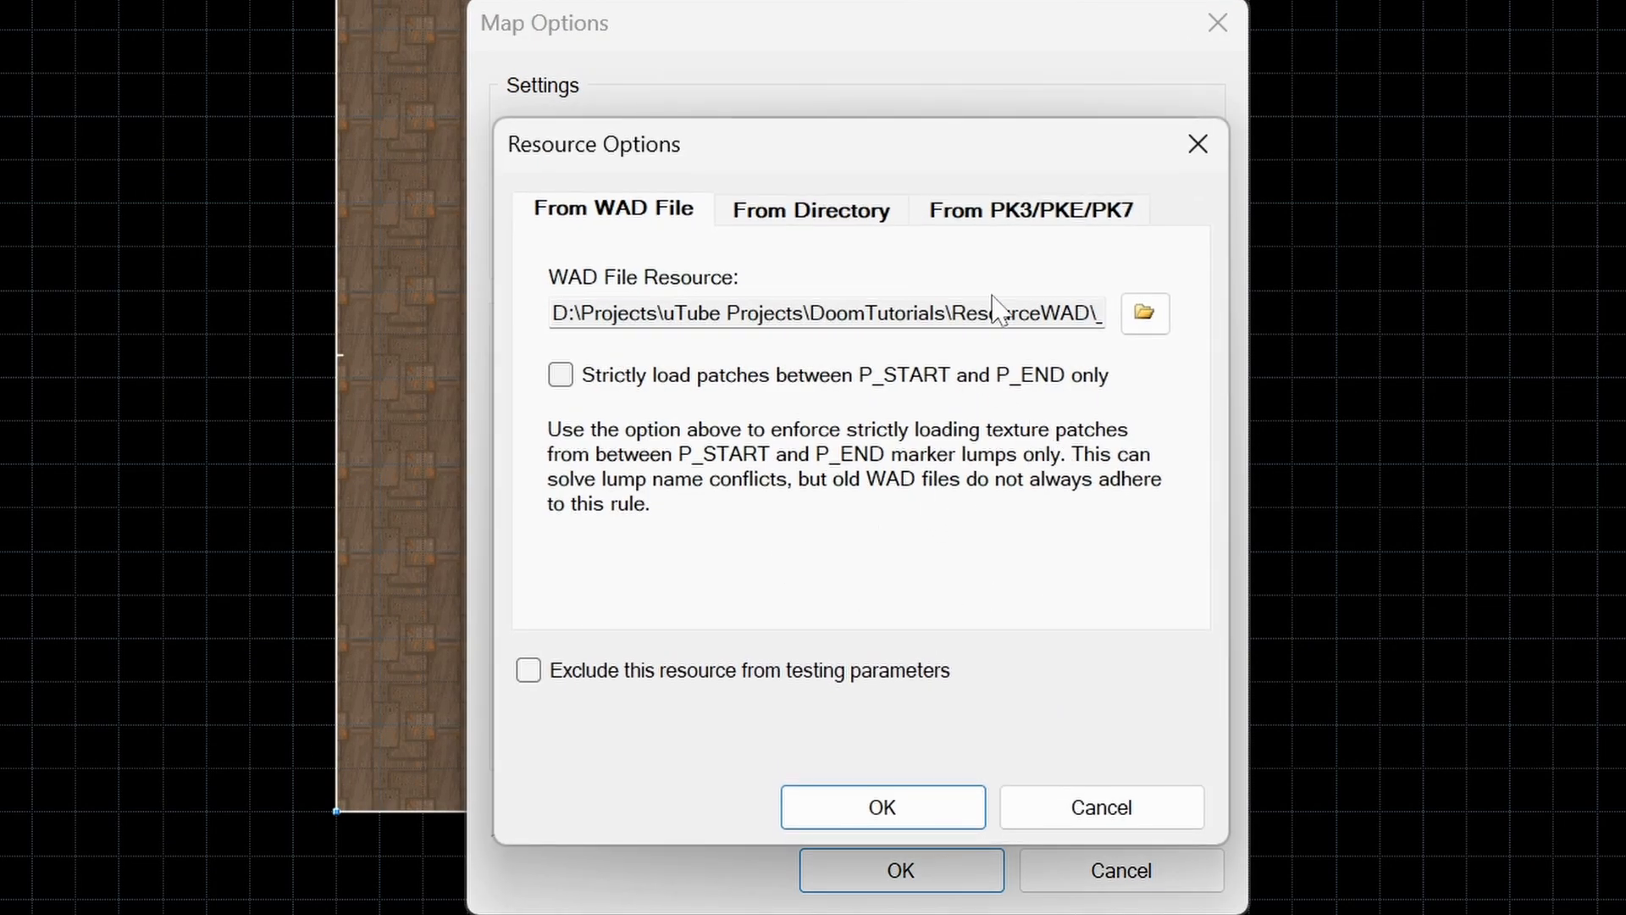
{"action": "left_click", "coordinate": [1146, 314]}
{"action": "left_click", "coordinate": [555, 676]}
{"action": "left_click", "coordinate": [870, 826]}
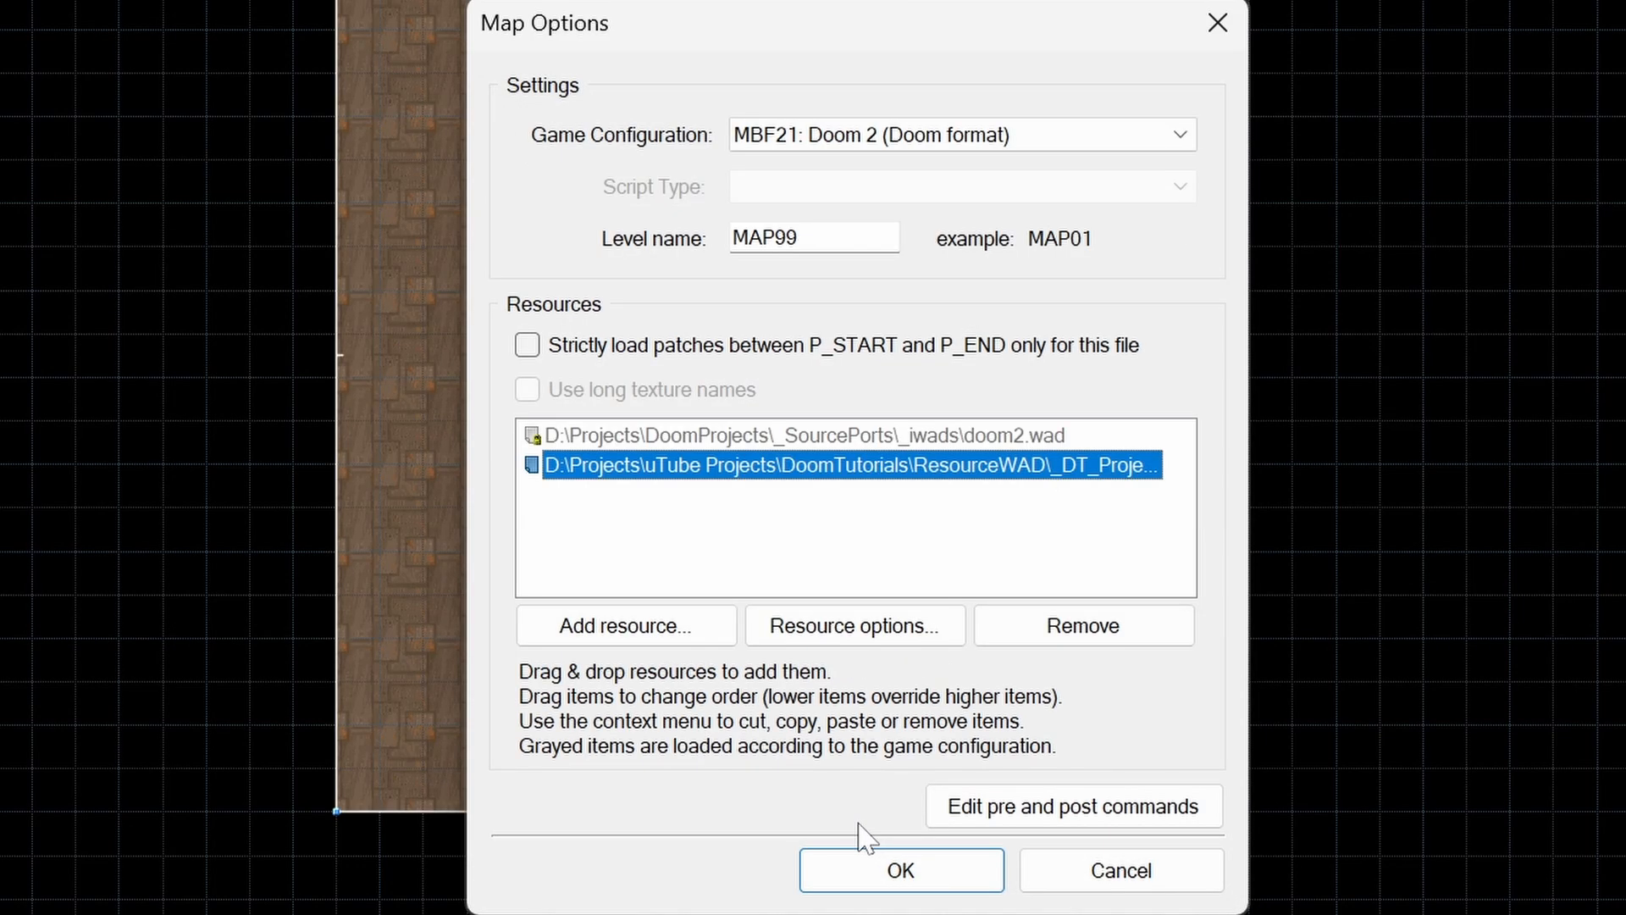
Step: Add doomtoolsTUT_EditorResources.wad as another WAD resource of the map, then test-run MAP99 and leave the game
{"action": "left_click", "coordinate": [663, 628]}
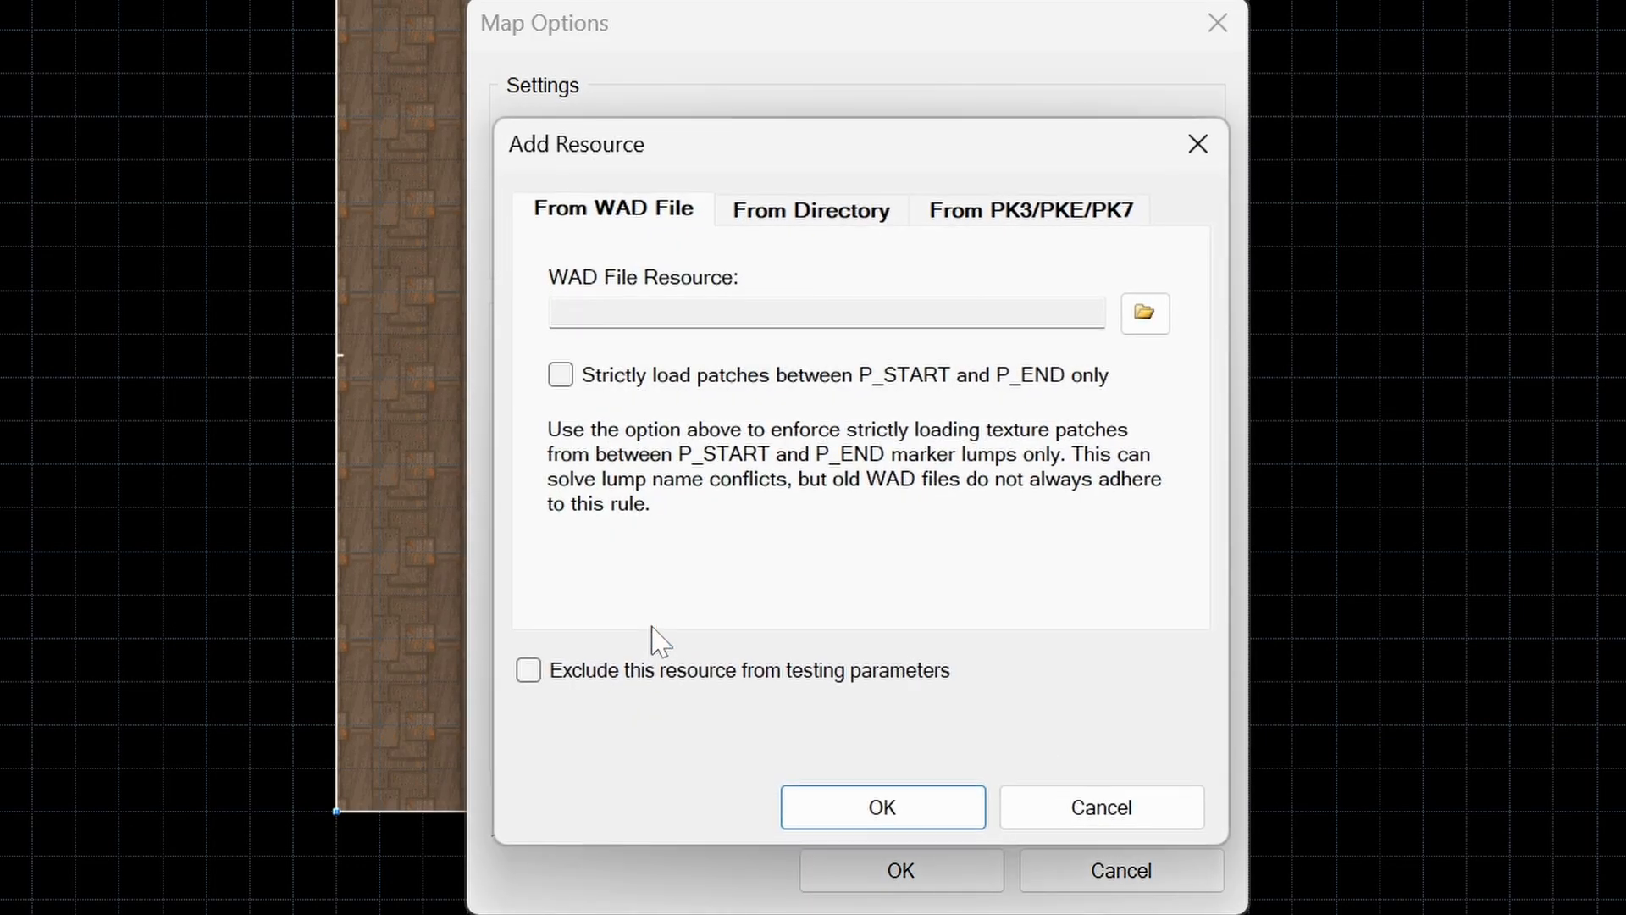
{"action": "left_click", "coordinate": [1140, 317]}
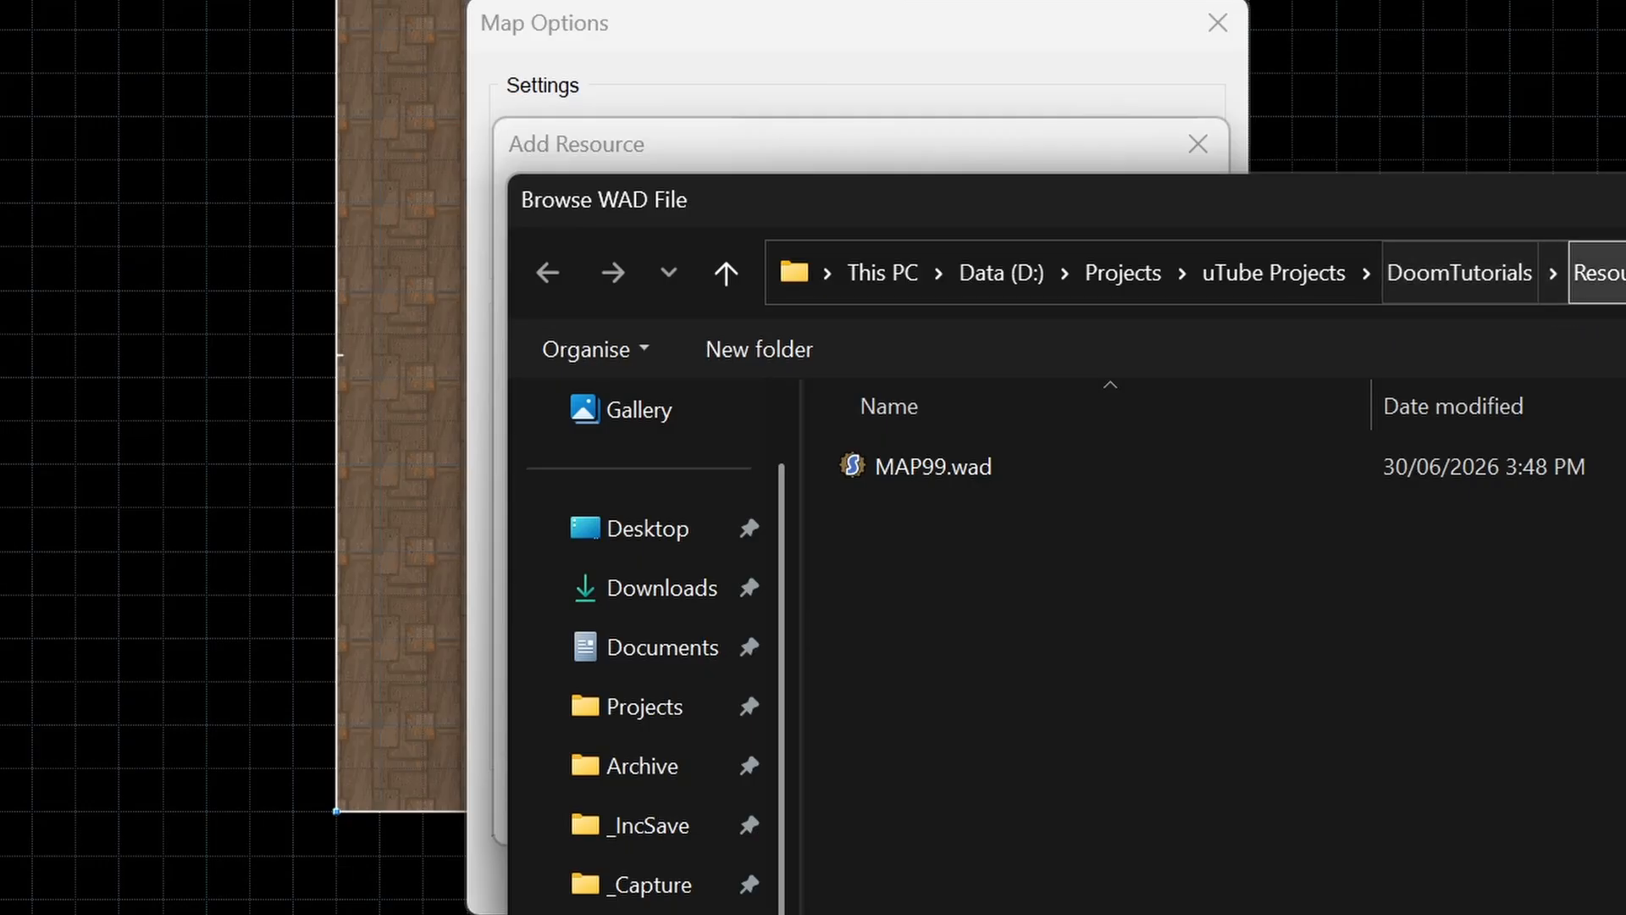
{"action": "double_click", "coordinate": [1091, 573]}
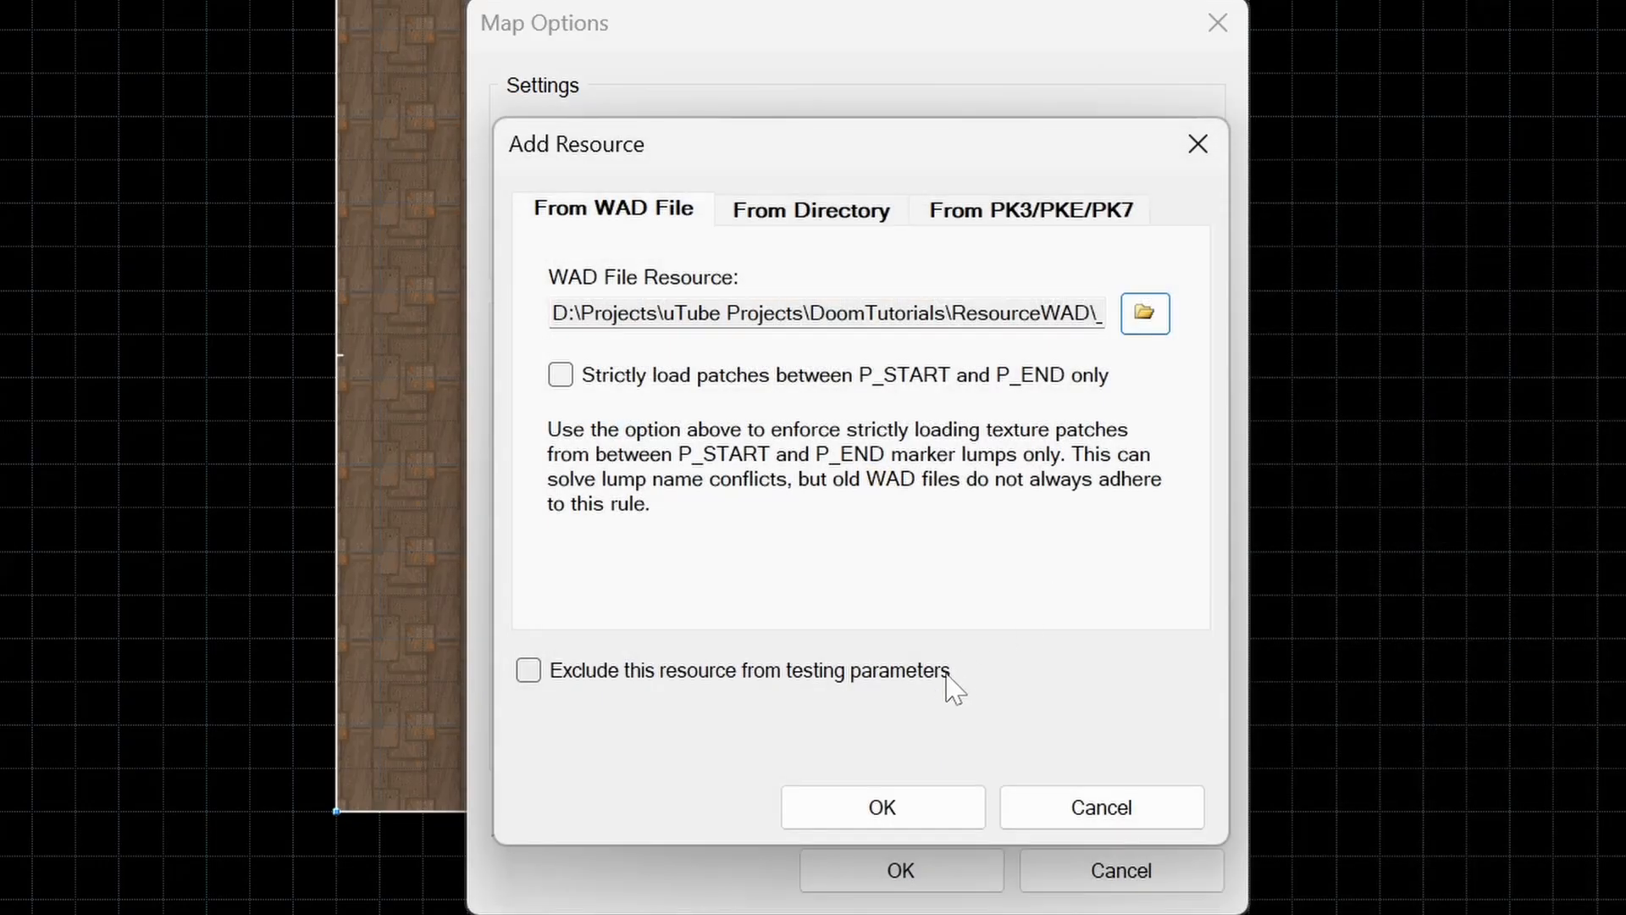
{"action": "left_click", "coordinate": [875, 806]}
{"action": "left_click", "coordinate": [896, 885]}
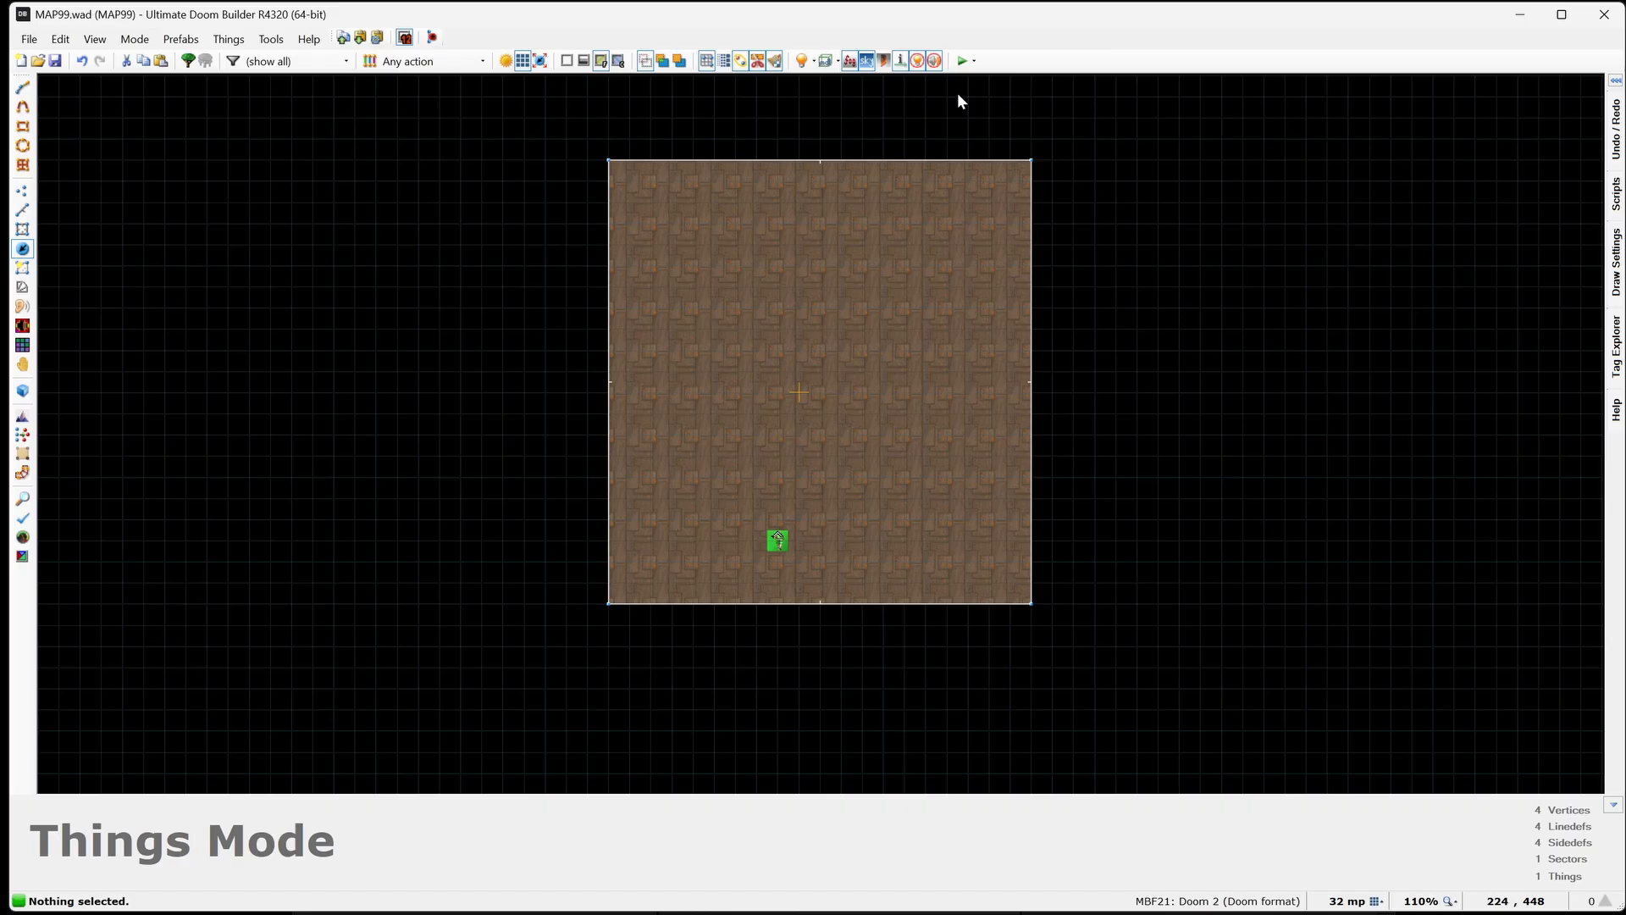
{"action": "left_click", "coordinate": [962, 60]}
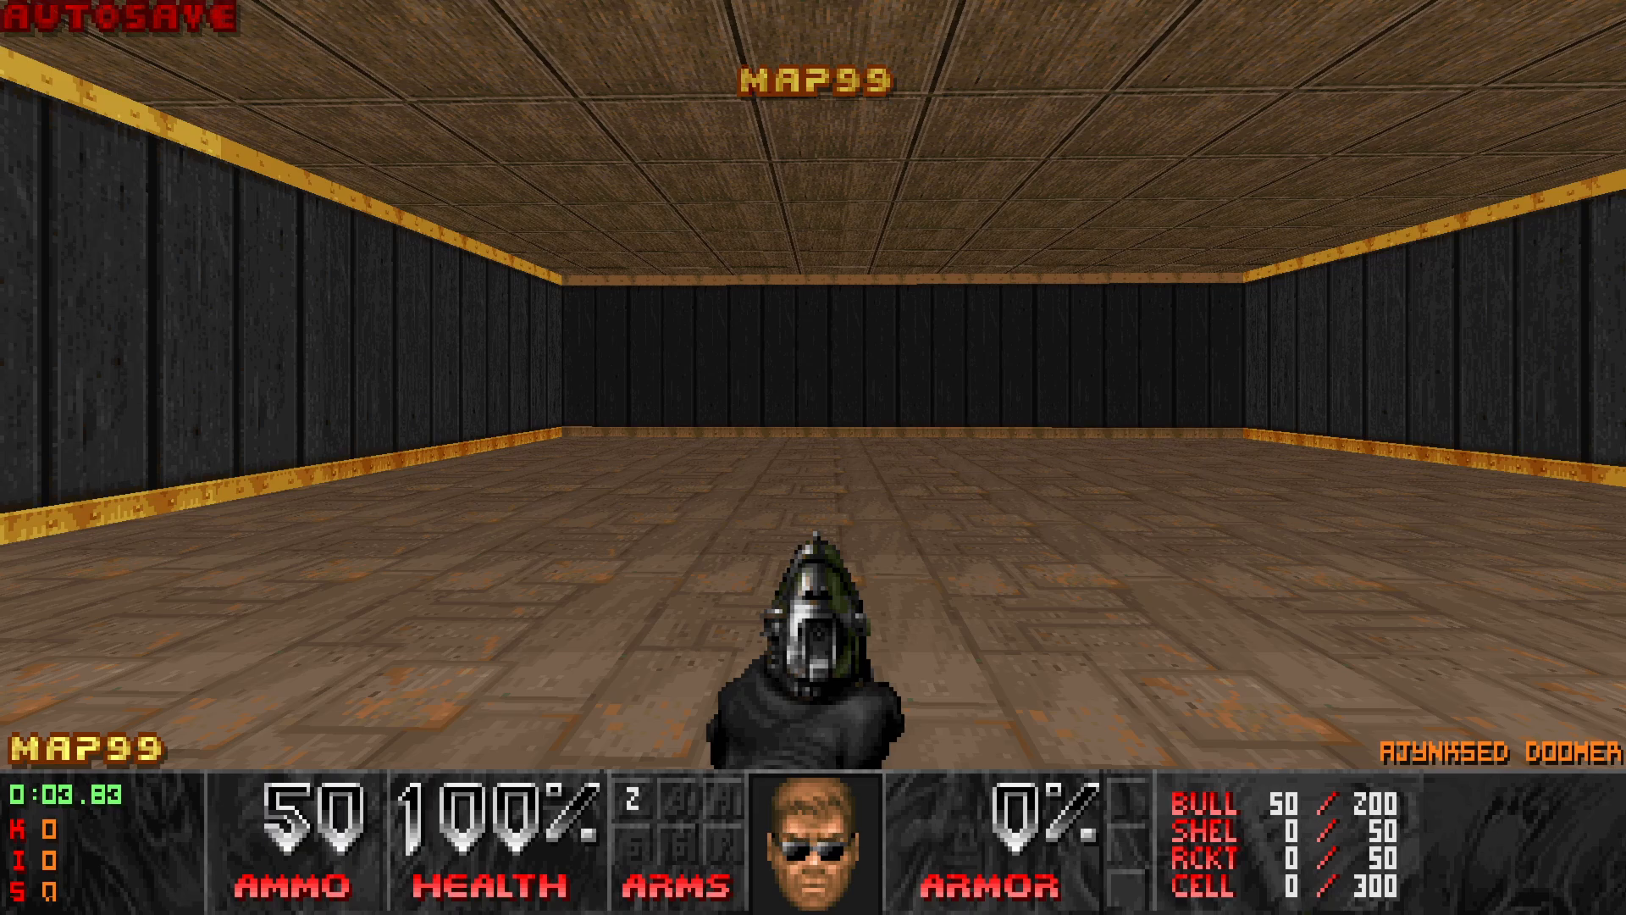
{"action": "key", "text": "Escape"}
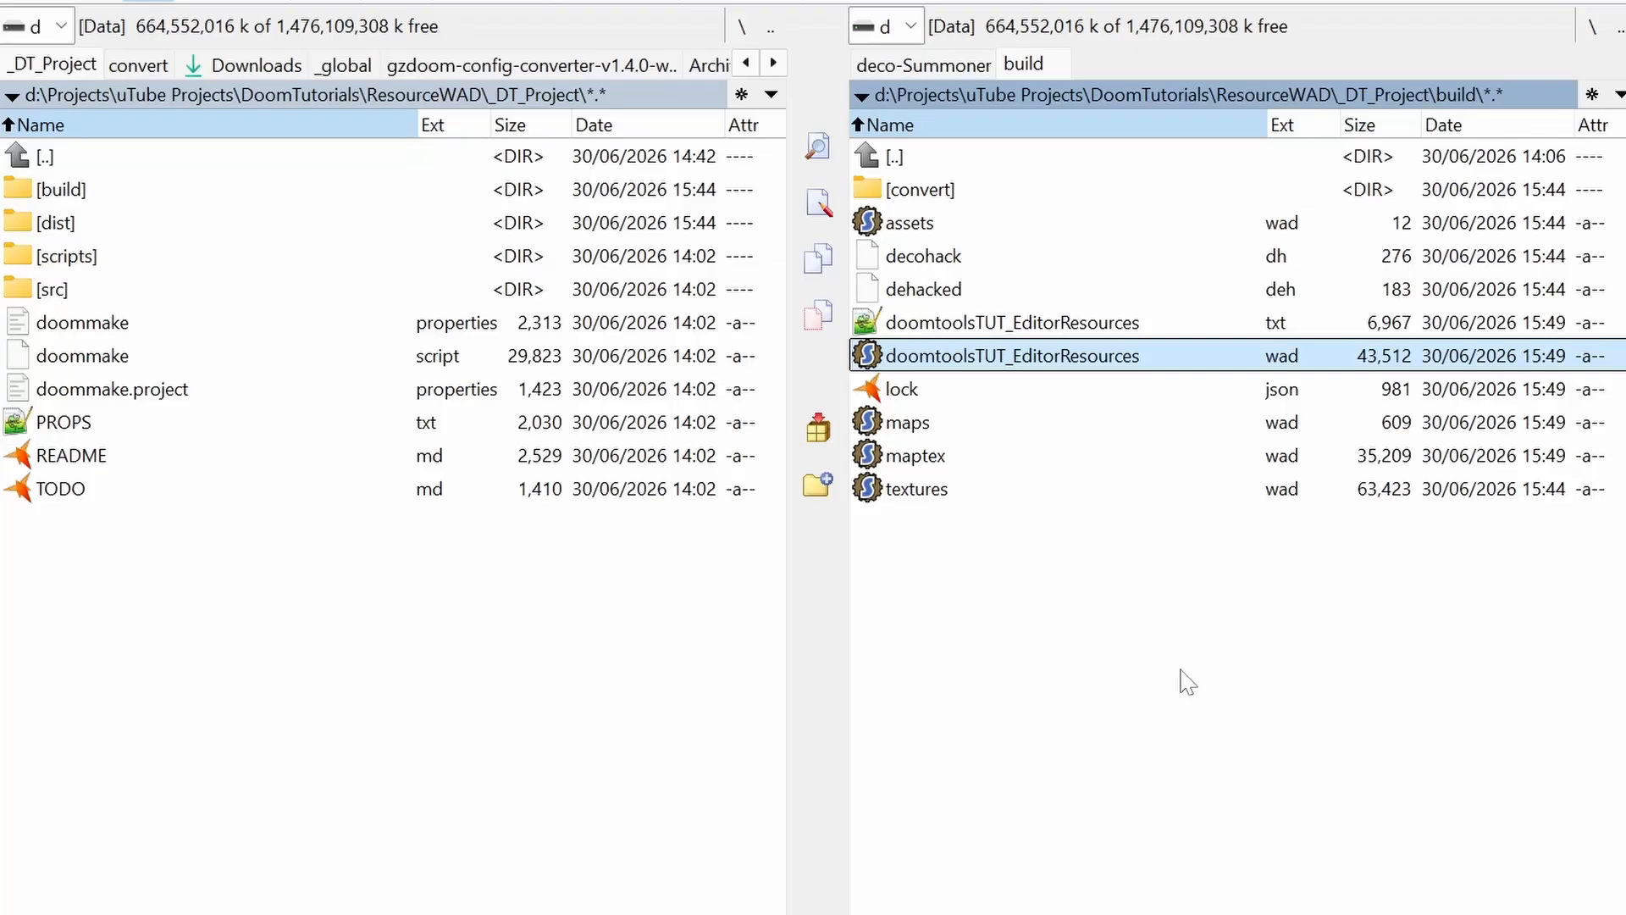
Step: Switch to the file manager and go from the build folder to the project's src\convert folder
{"action": "key", "text": "Up"}
{"action": "key", "text": "Up"}
{"action": "key", "text": "Up"}
{"action": "key", "text": "Up"}
{"action": "key", "text": "Up"}
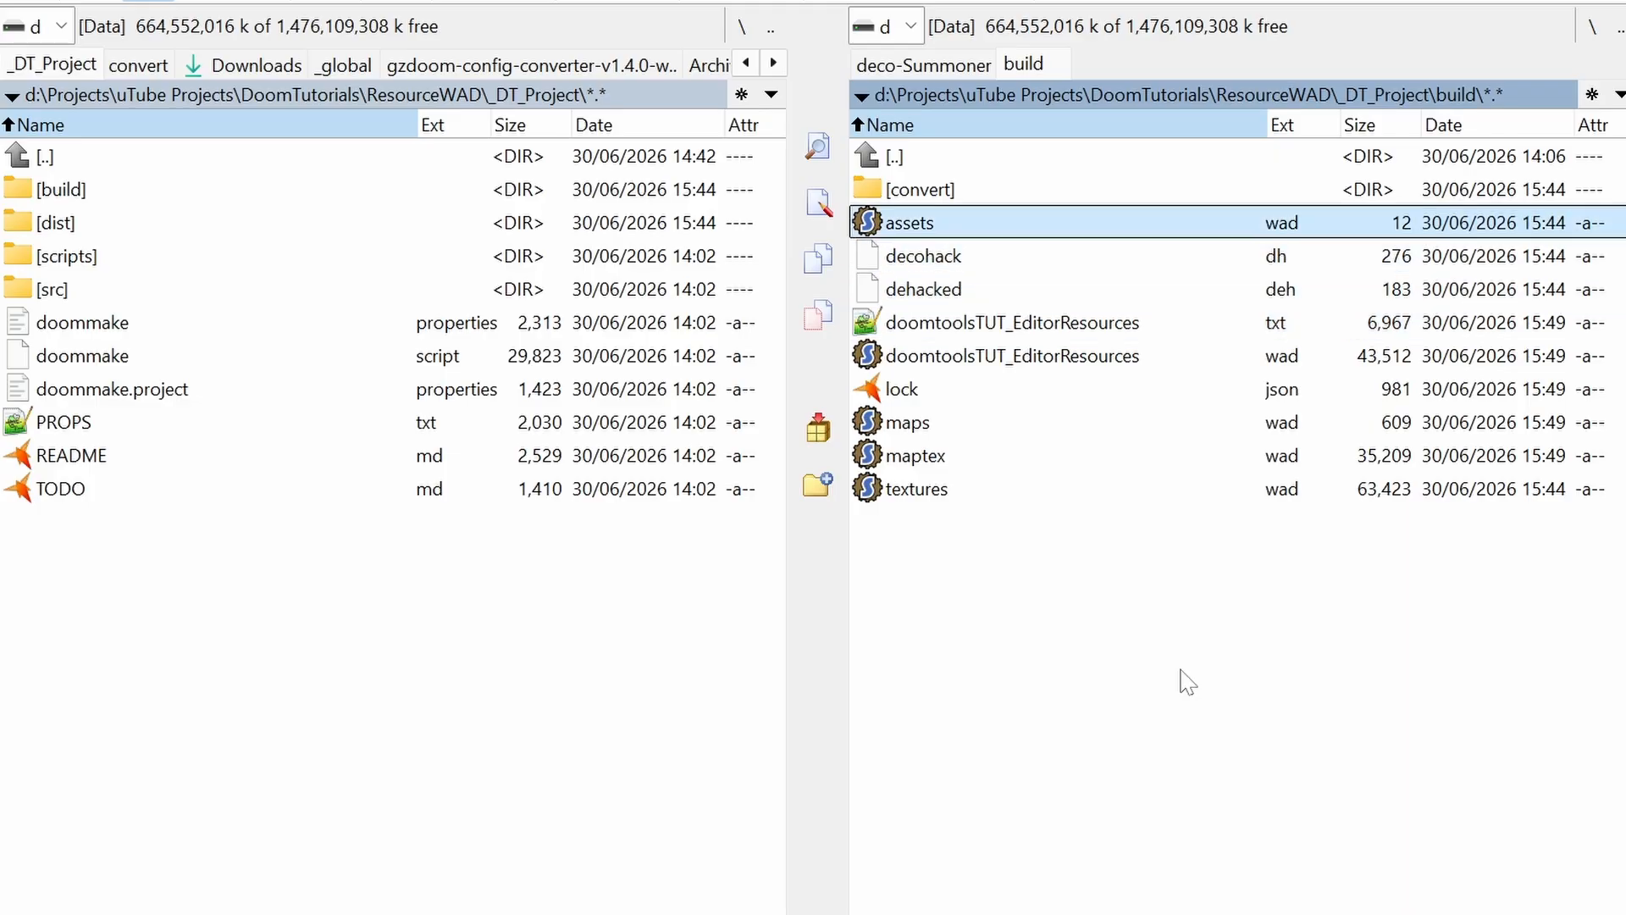
{"action": "key", "text": "BackSpace"}
{"action": "key", "text": "Down"}
{"action": "key", "text": "Down"}
{"action": "key", "text": "Down"}
{"action": "key", "text": "Return"}
{"action": "key", "text": "Down"}
{"action": "key", "text": "Down"}
{"action": "key", "text": "Return"}
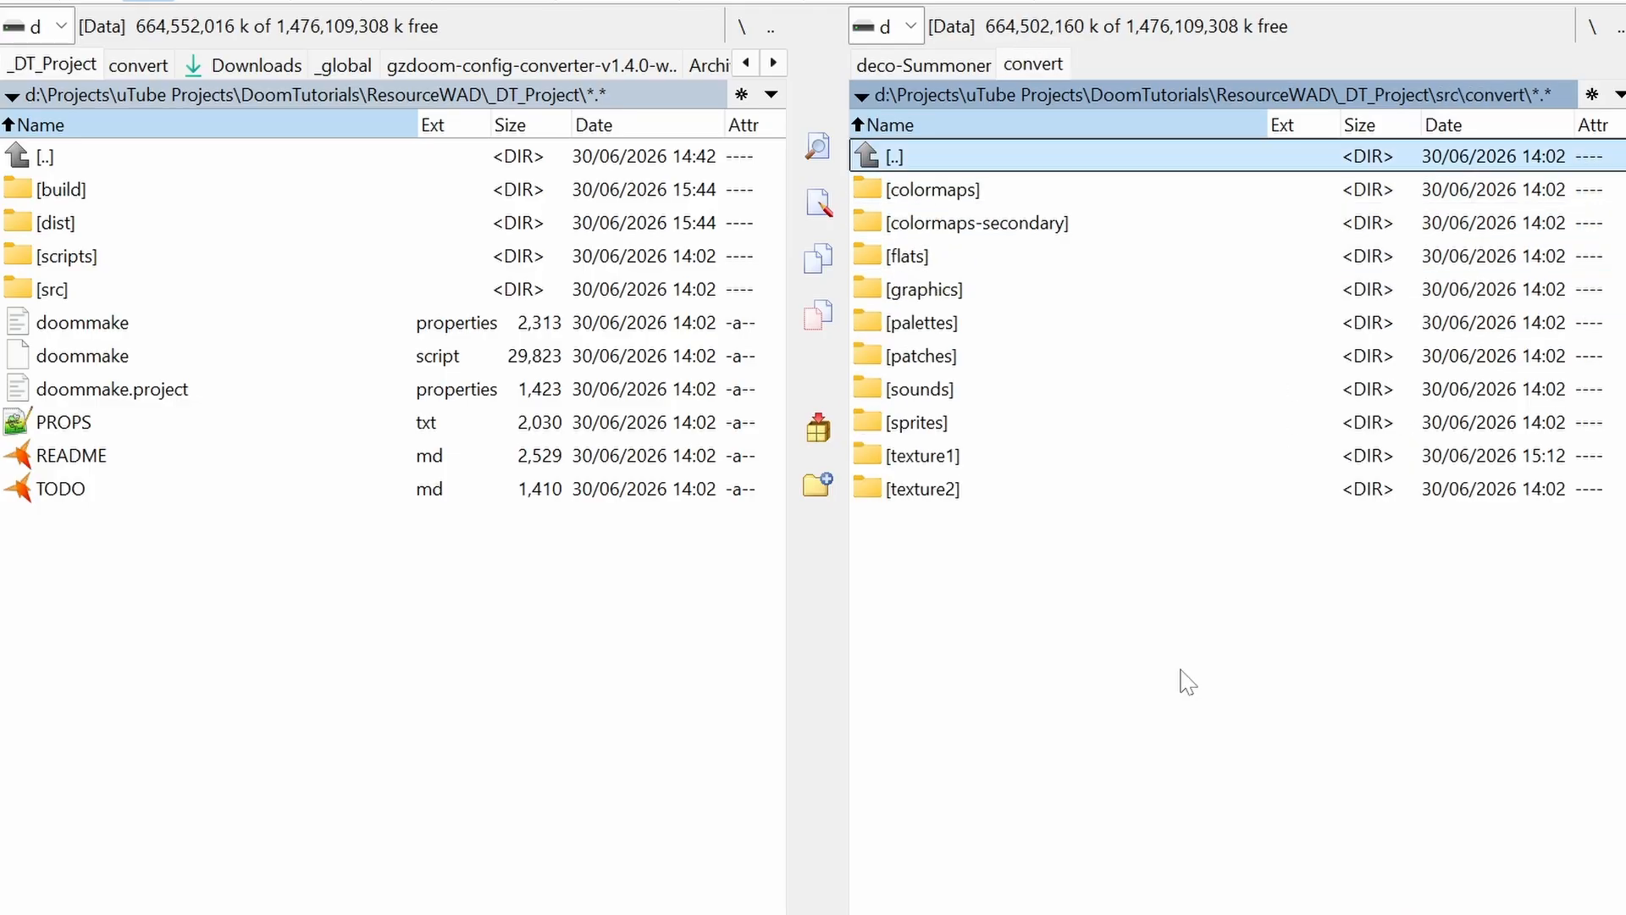
Step: Show the project's src\convert folder in the other file panel as well, and open its texture1 subfolder in the original panel
{"action": "key", "text": "ctrl+Left"}
{"action": "key", "text": "Down"}
{"action": "key", "text": "Down"}
{"action": "key", "text": "Down"}
{"action": "key", "text": "Down"}
{"action": "key", "text": "Down"}
{"action": "key", "text": "Down"}
{"action": "key", "text": "Down"}
{"action": "key", "text": "Down"}
{"action": "key", "text": "Down"}
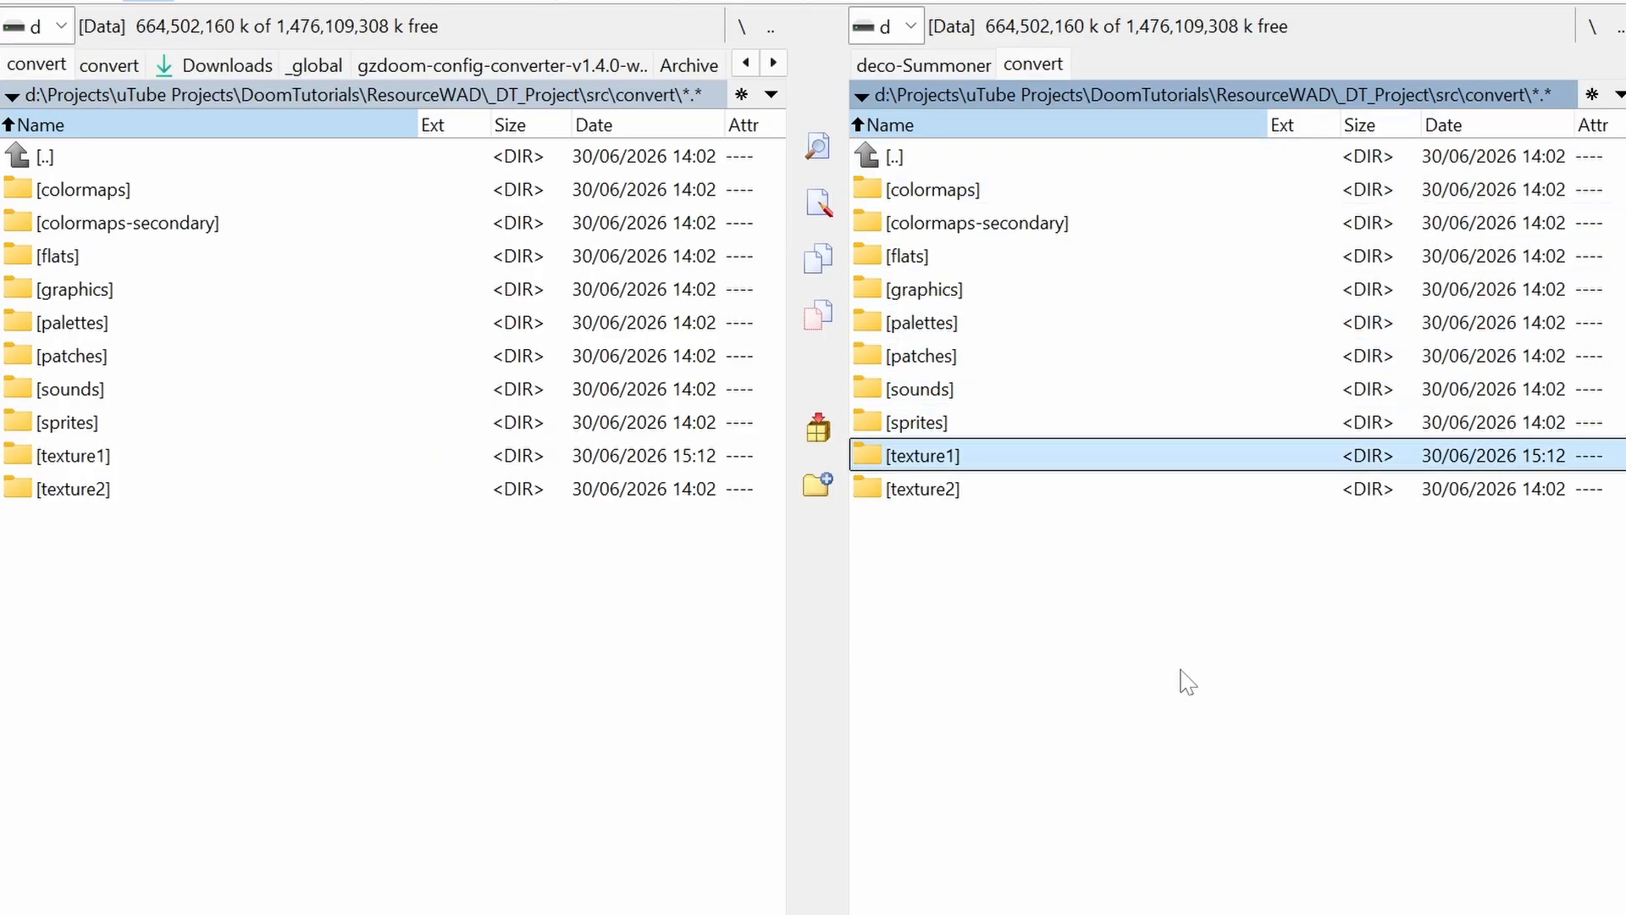
{"action": "key", "text": "Return"}
Step: Select all seven PNG textures in texture1, from EBONG1 to TEKDOW2, and move them to the src\convert\texture2 folder
{"action": "key", "text": "shift+Down"}
{"action": "key", "text": "shift+Down"}
{"action": "key", "text": "shift+Down"}
{"action": "key", "text": "shift+Down"}
{"action": "key", "text": "shift+Down"}
{"action": "key", "text": "shift+Down"}
{"action": "key", "text": "shift+Down"}
{"action": "key", "text": "shift+Down"}
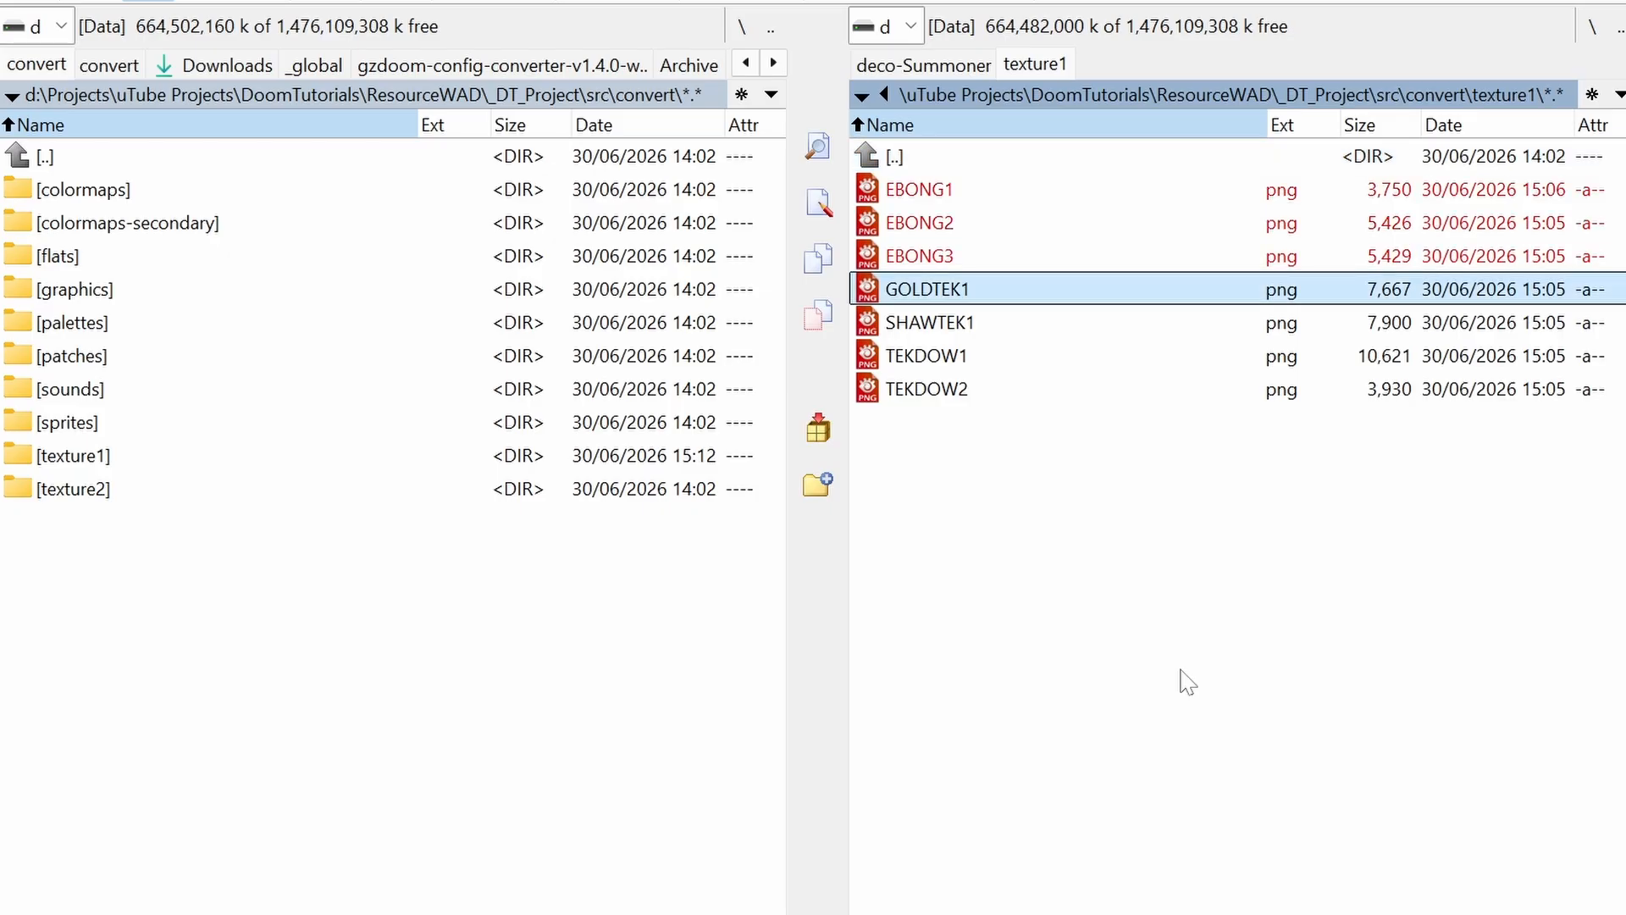
{"action": "key", "text": "Tab"}
{"action": "key", "text": "Down"}
{"action": "key", "text": "Down"}
{"action": "key", "text": "Down"}
{"action": "key", "text": "Down"}
{"action": "key", "text": "Down"}
{"action": "key", "text": "Down"}
{"action": "key", "text": "Down"}
{"action": "key", "text": "Down"}
{"action": "key", "text": "Down"}
{"action": "key", "text": "Down"}
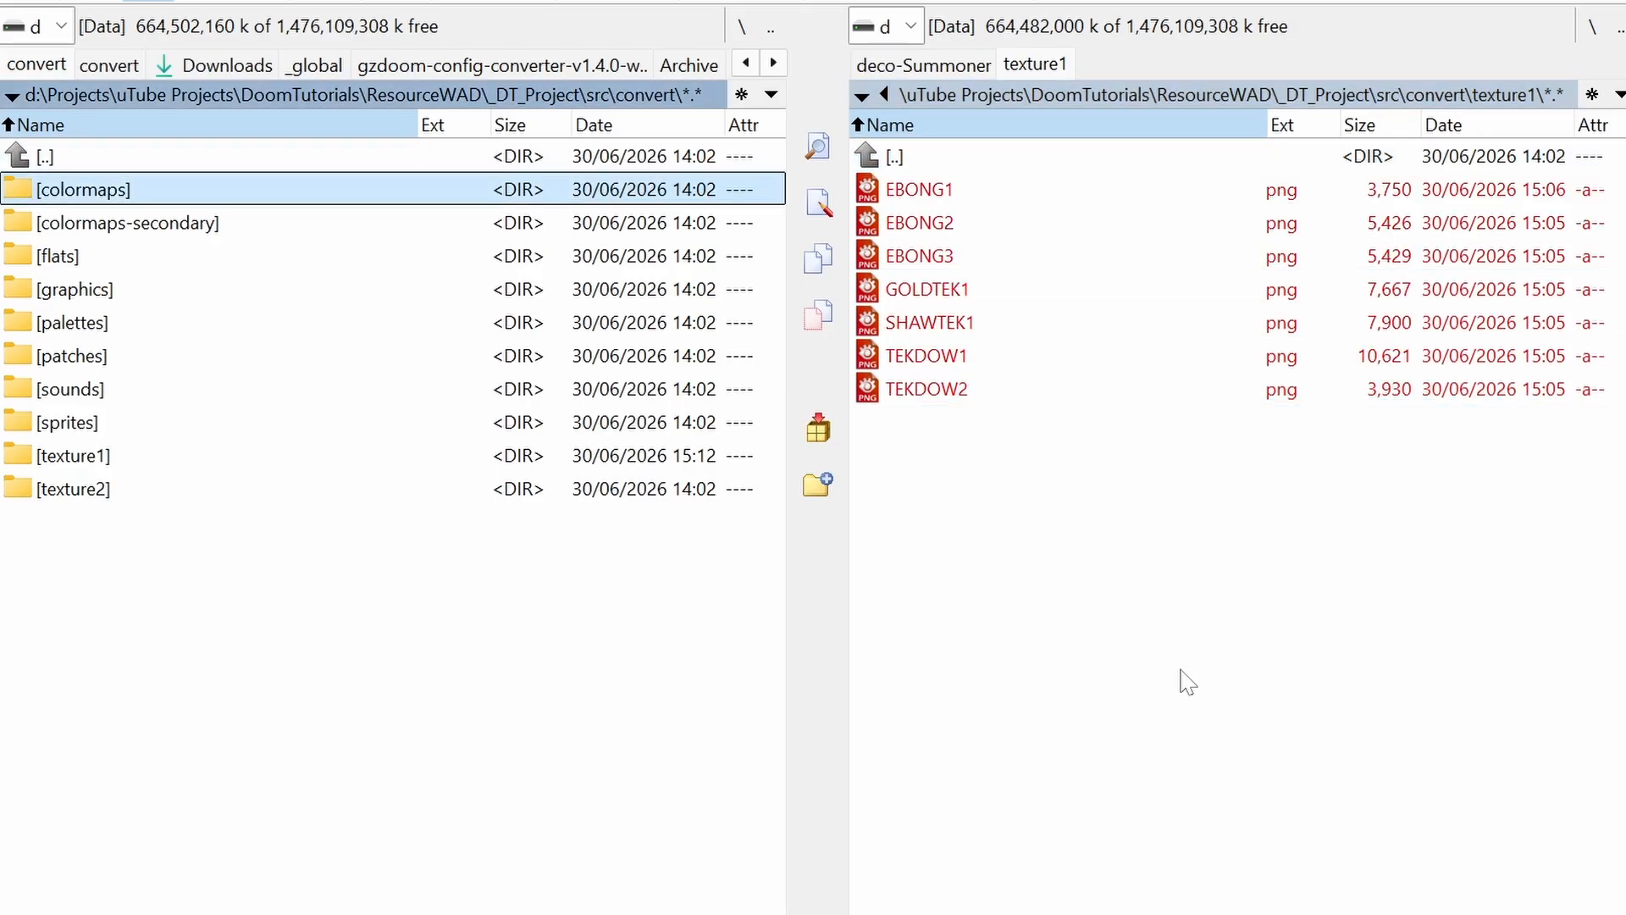
{"action": "key", "text": "Return"}
{"action": "key", "text": "Tab"}
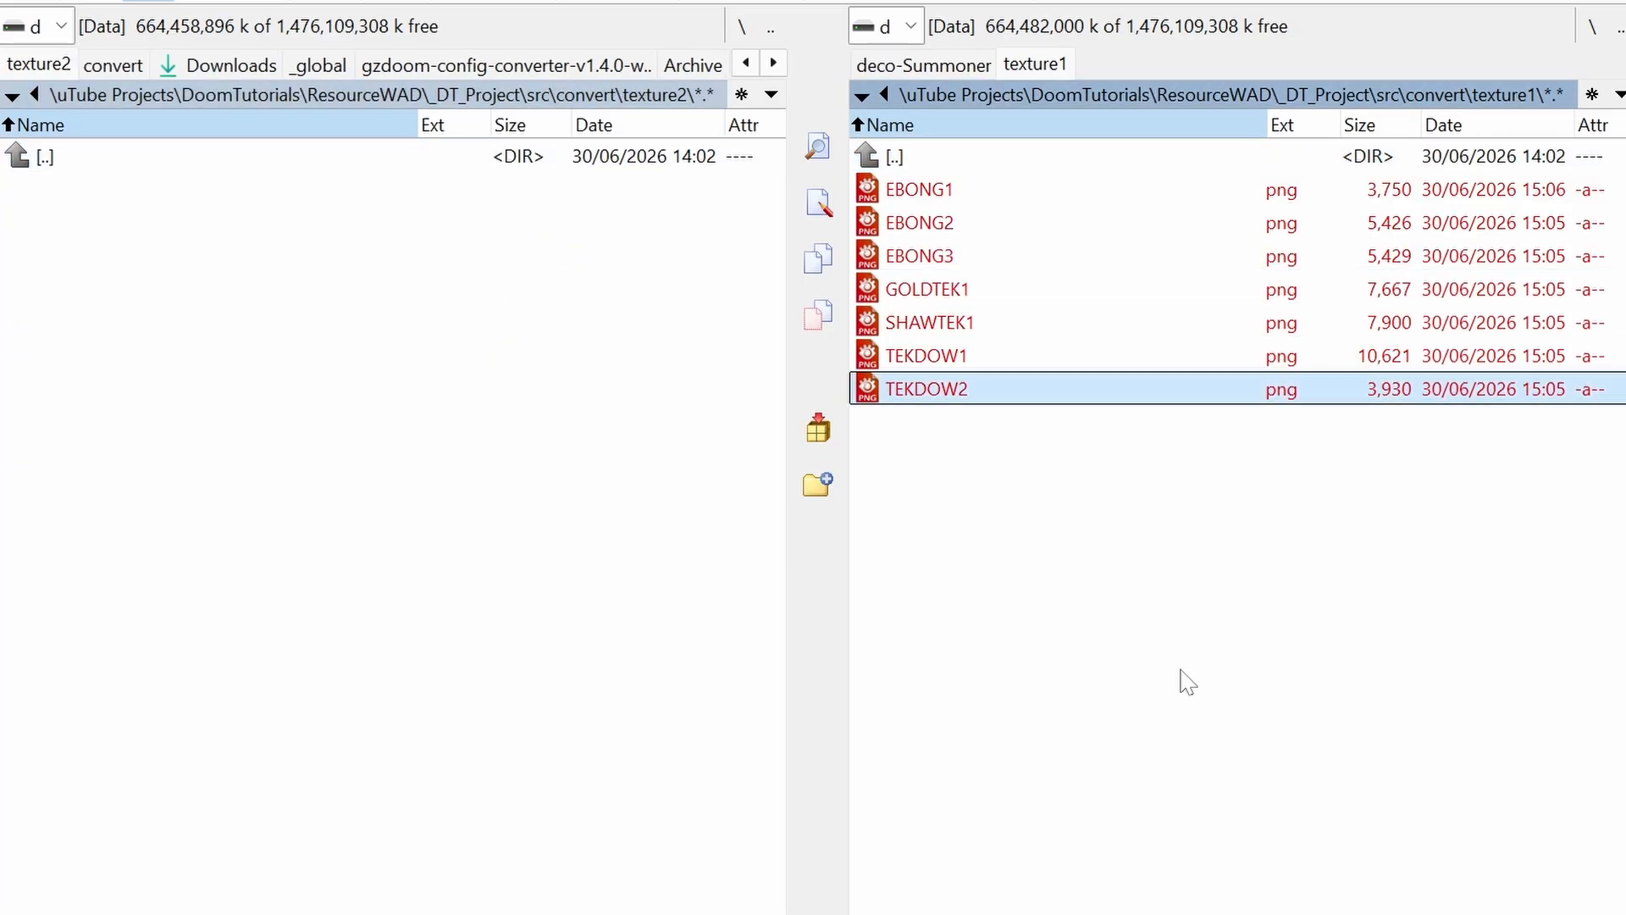
{"action": "key", "text": "F6"}
{"action": "key", "text": "Return"}
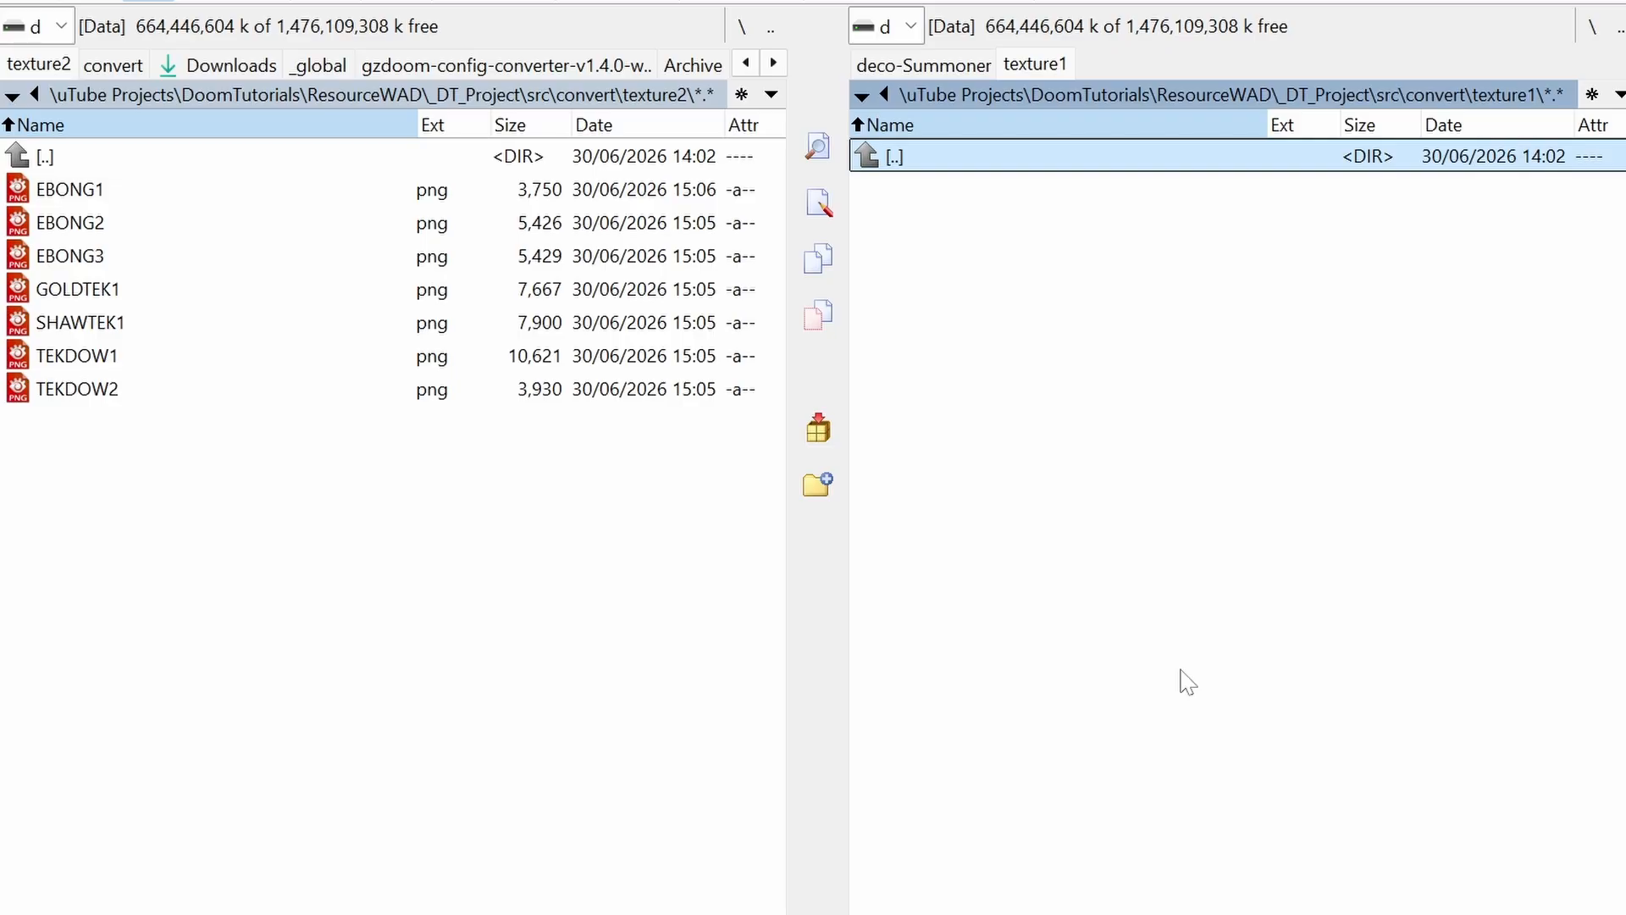
Step: In the terminal, clean the DoomMake project's build output and rebuild the project
{"action": "key", "text": "Return"}
{"action": "key", "text": "Return"}
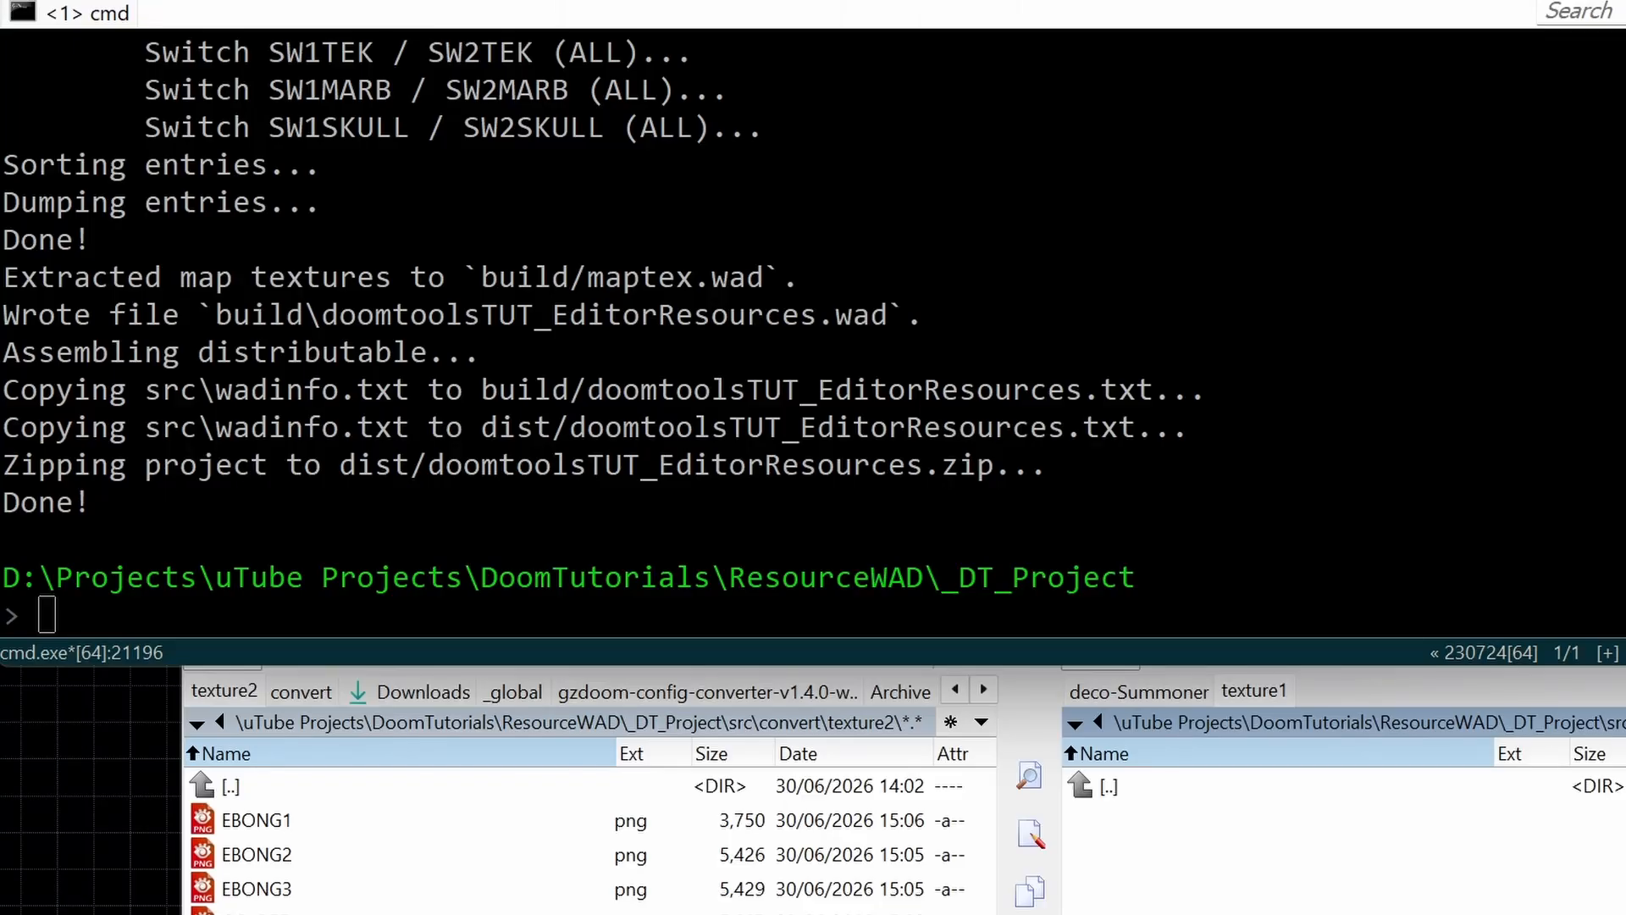
{"action": "type", "text": "doommake clean"}
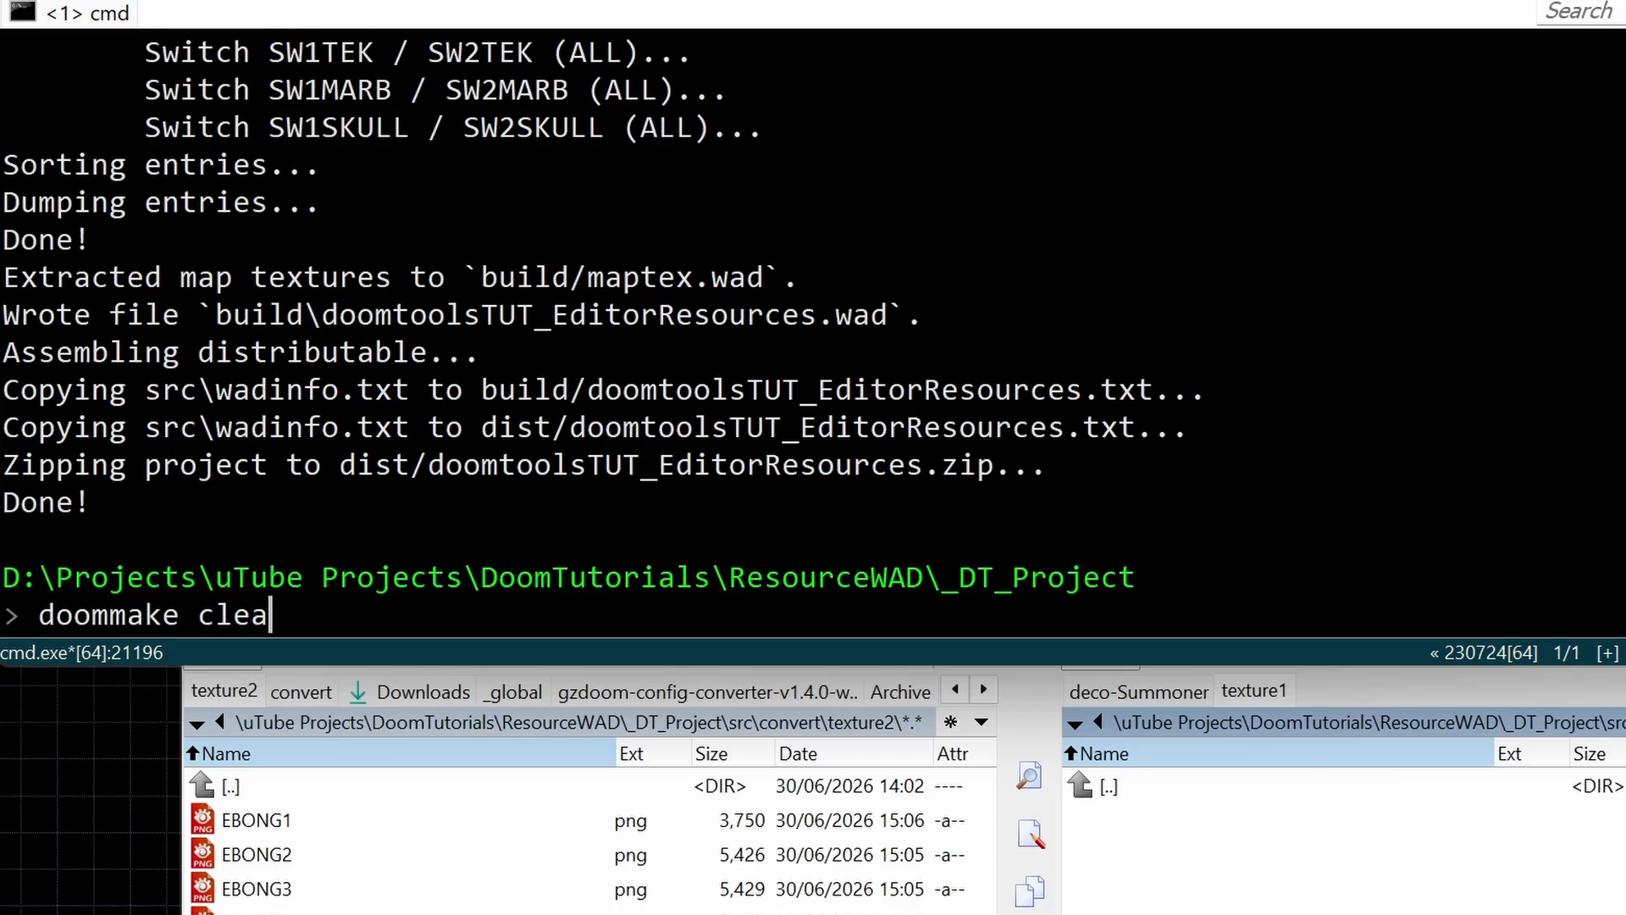
{"action": "key", "text": "Return"}
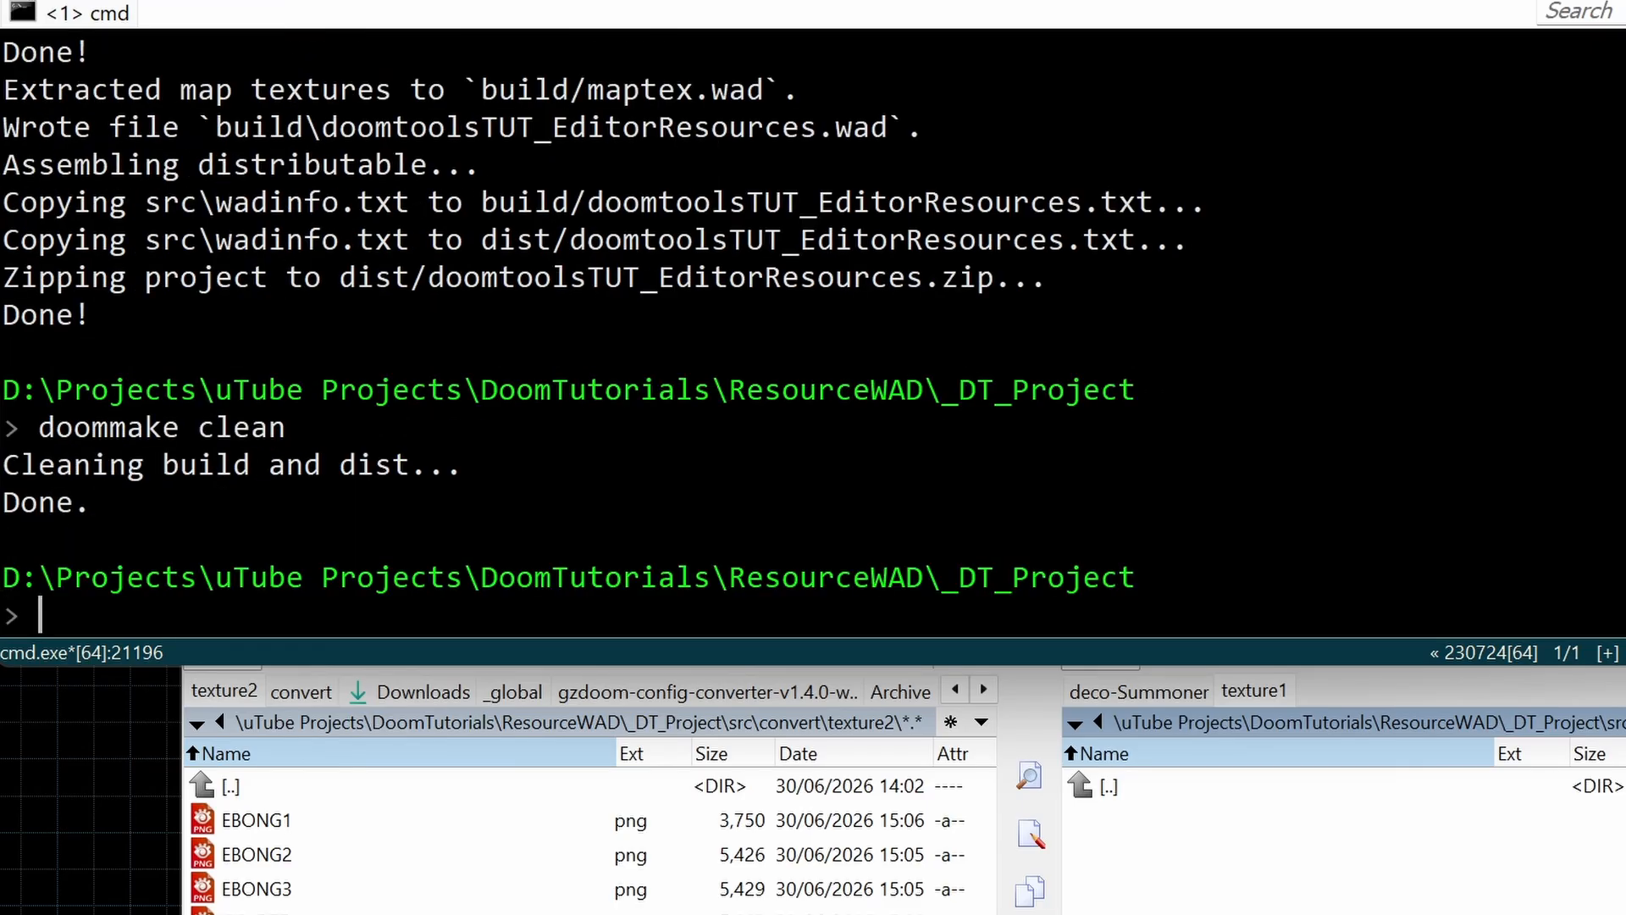
{"action": "type", "text": "doommake"}
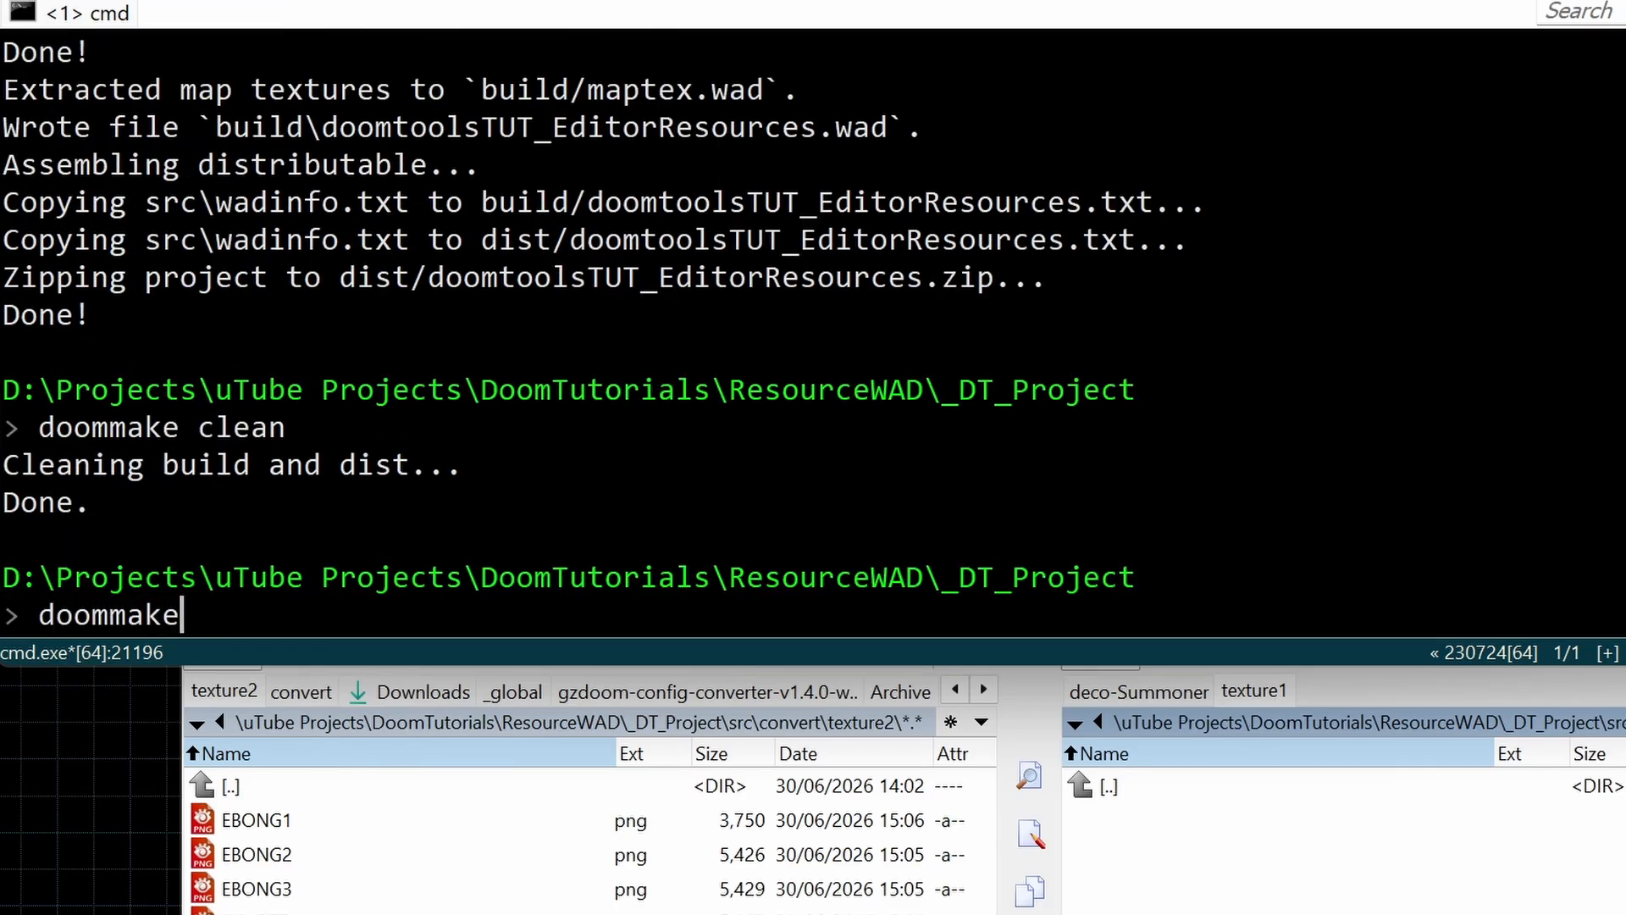
{"action": "key", "text": "Return"}
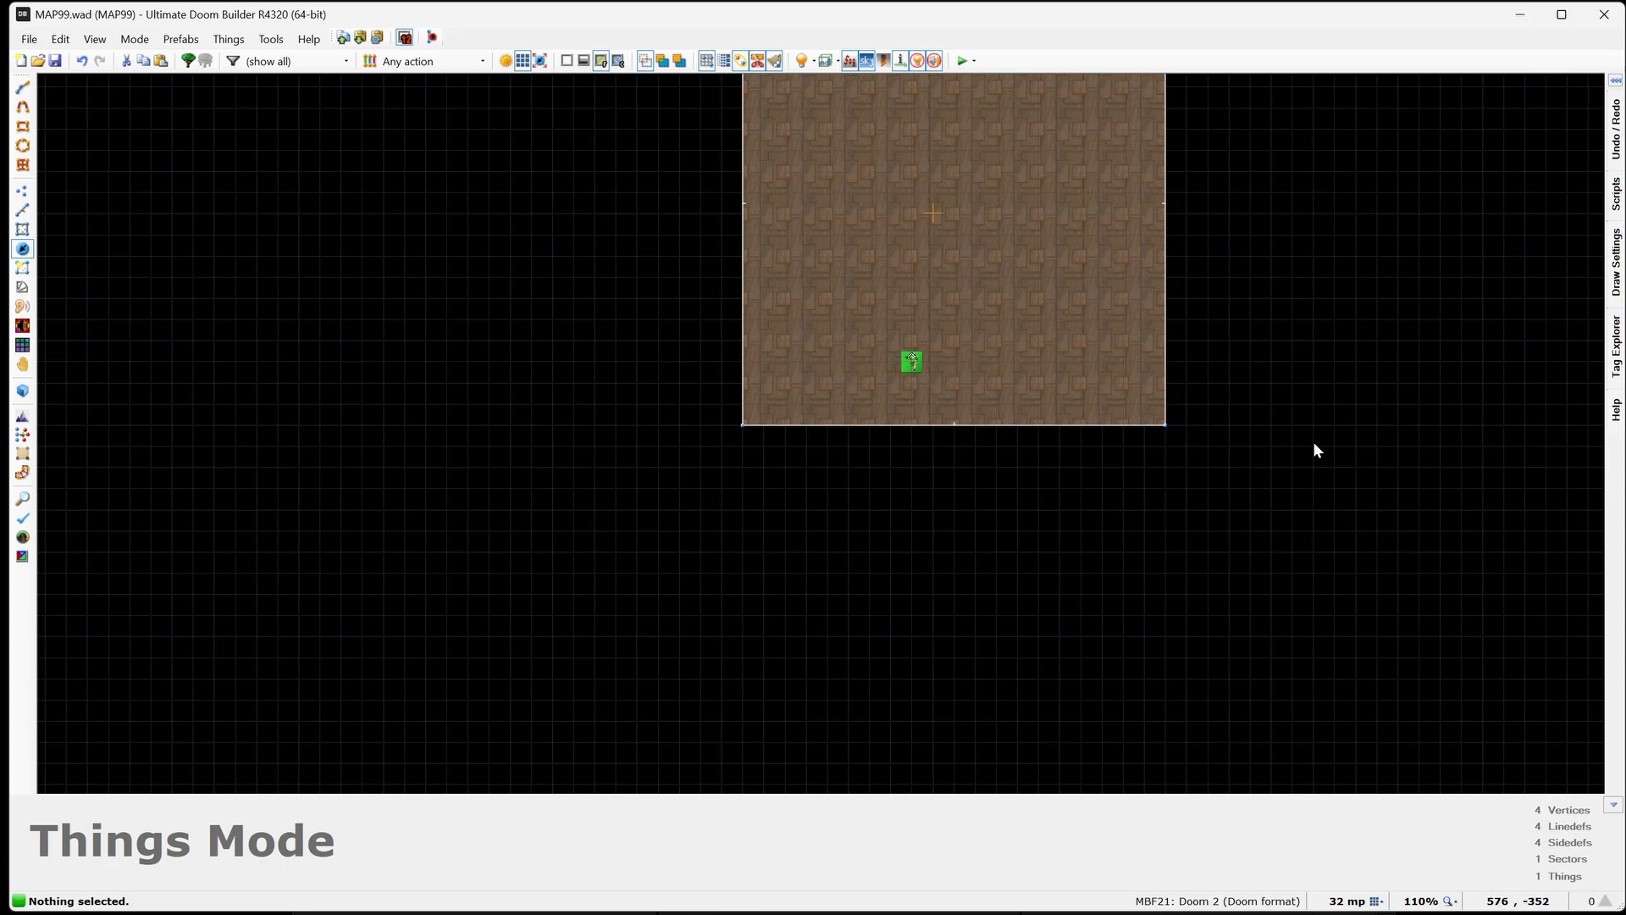
Step: In Ultimate Doom Builder's map options for MAP99, remove the doomtoolsTUT_EditorResources.wad resource
{"action": "middle_click_drag", "start_coordinate": [905, 555], "coordinate": [940, 522]}
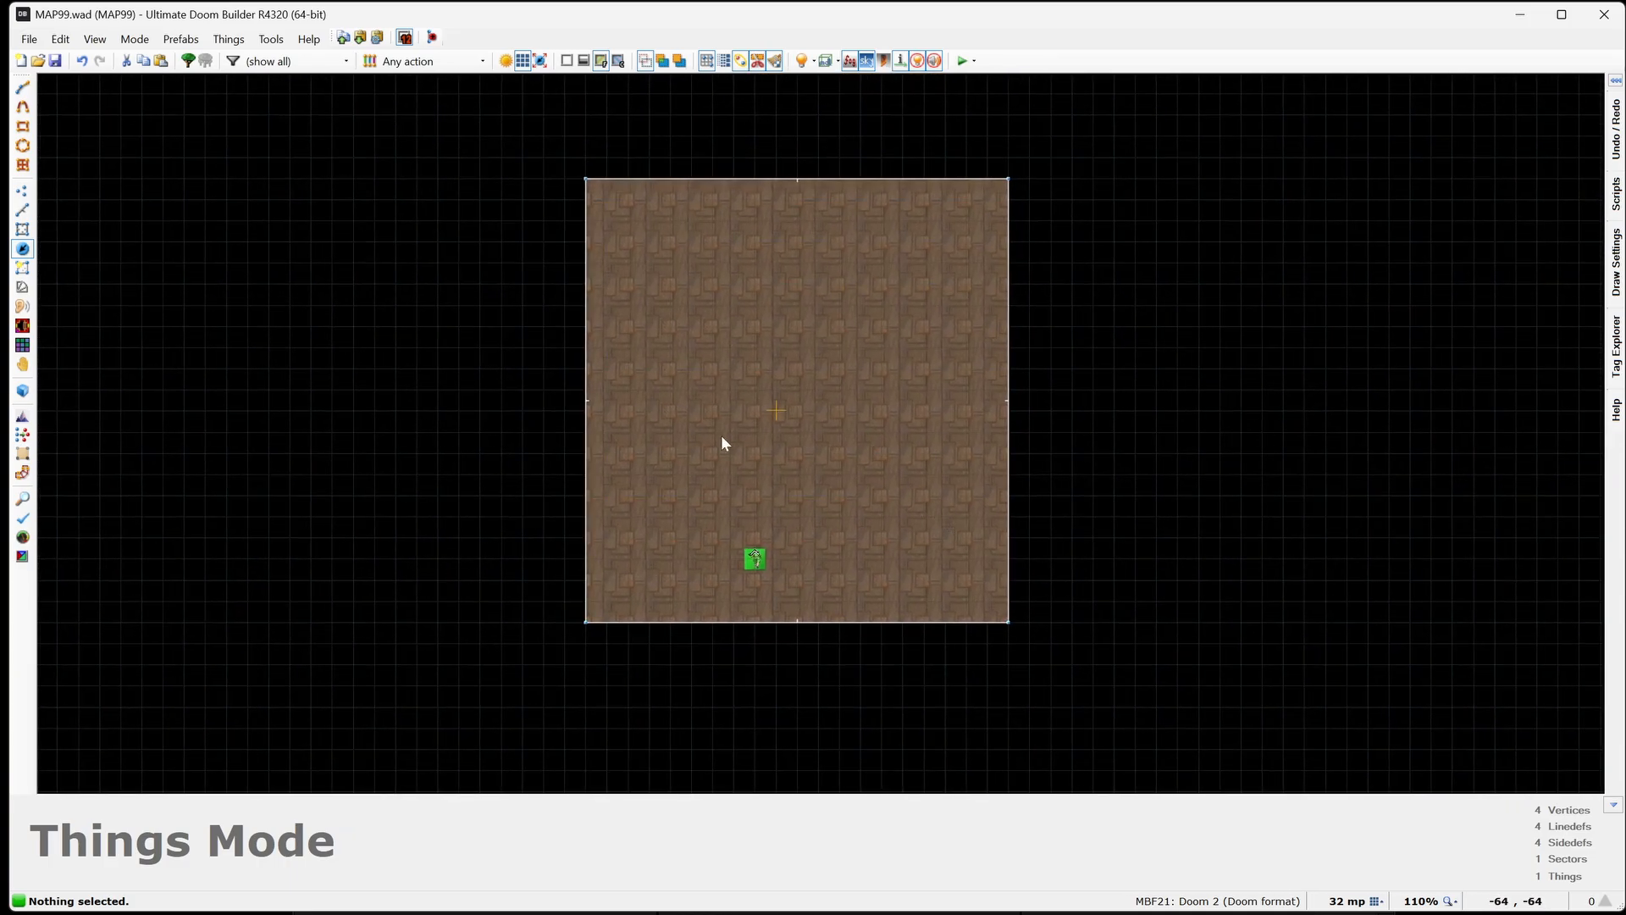
{"action": "left_click", "coordinate": [60, 39]}
{"action": "left_click", "coordinate": [111, 585]}
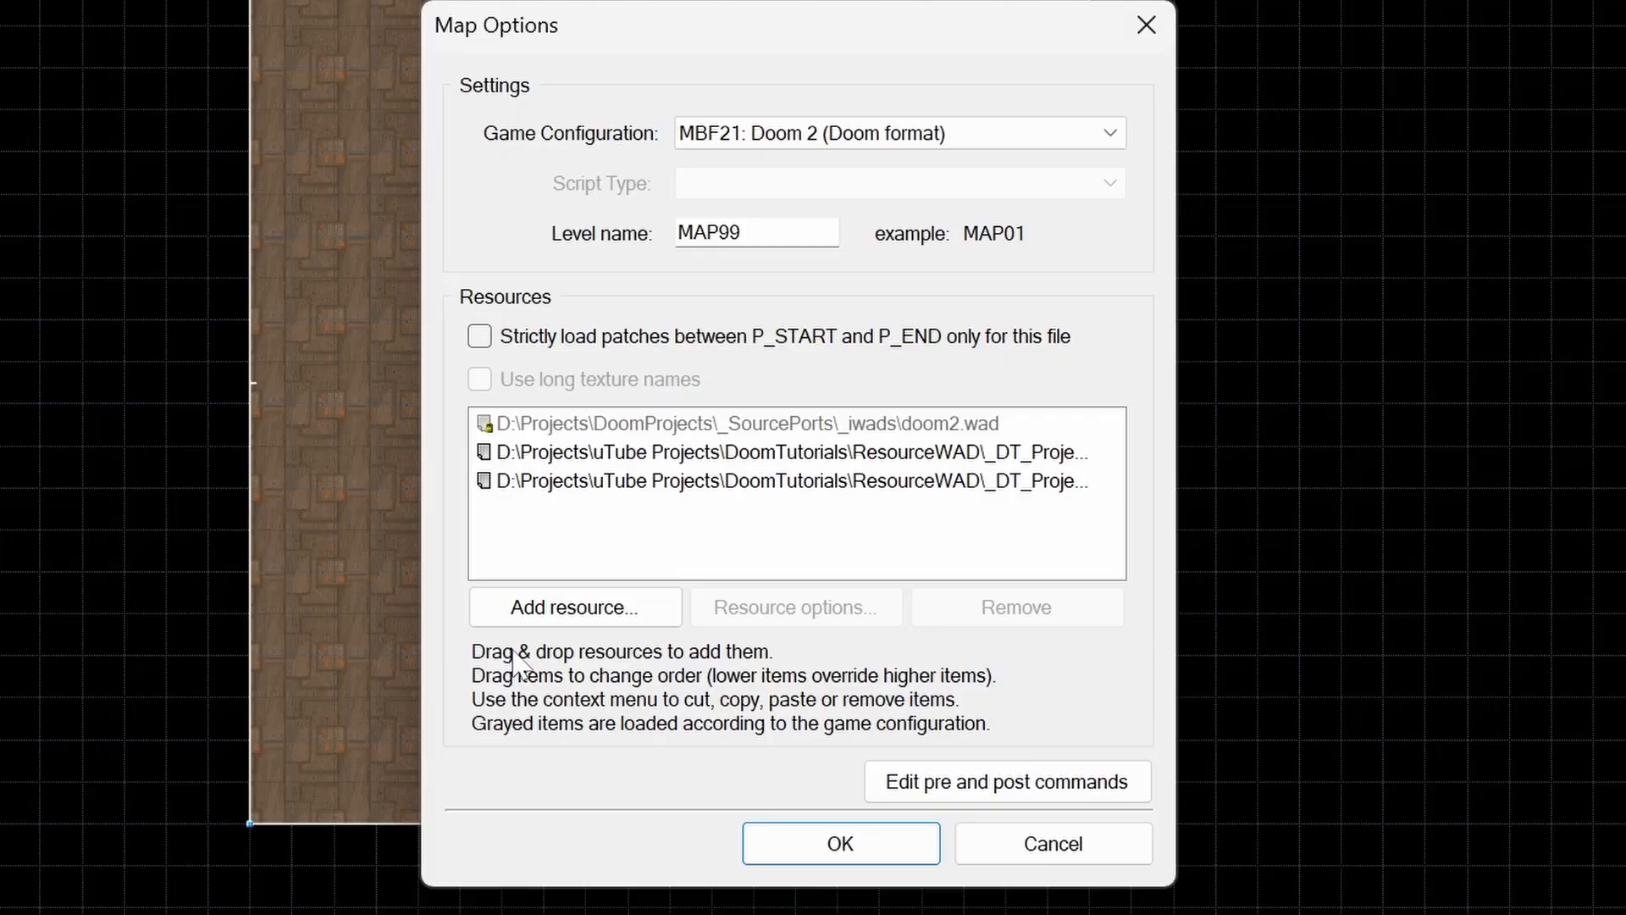
{"action": "left_click", "coordinate": [932, 489]}
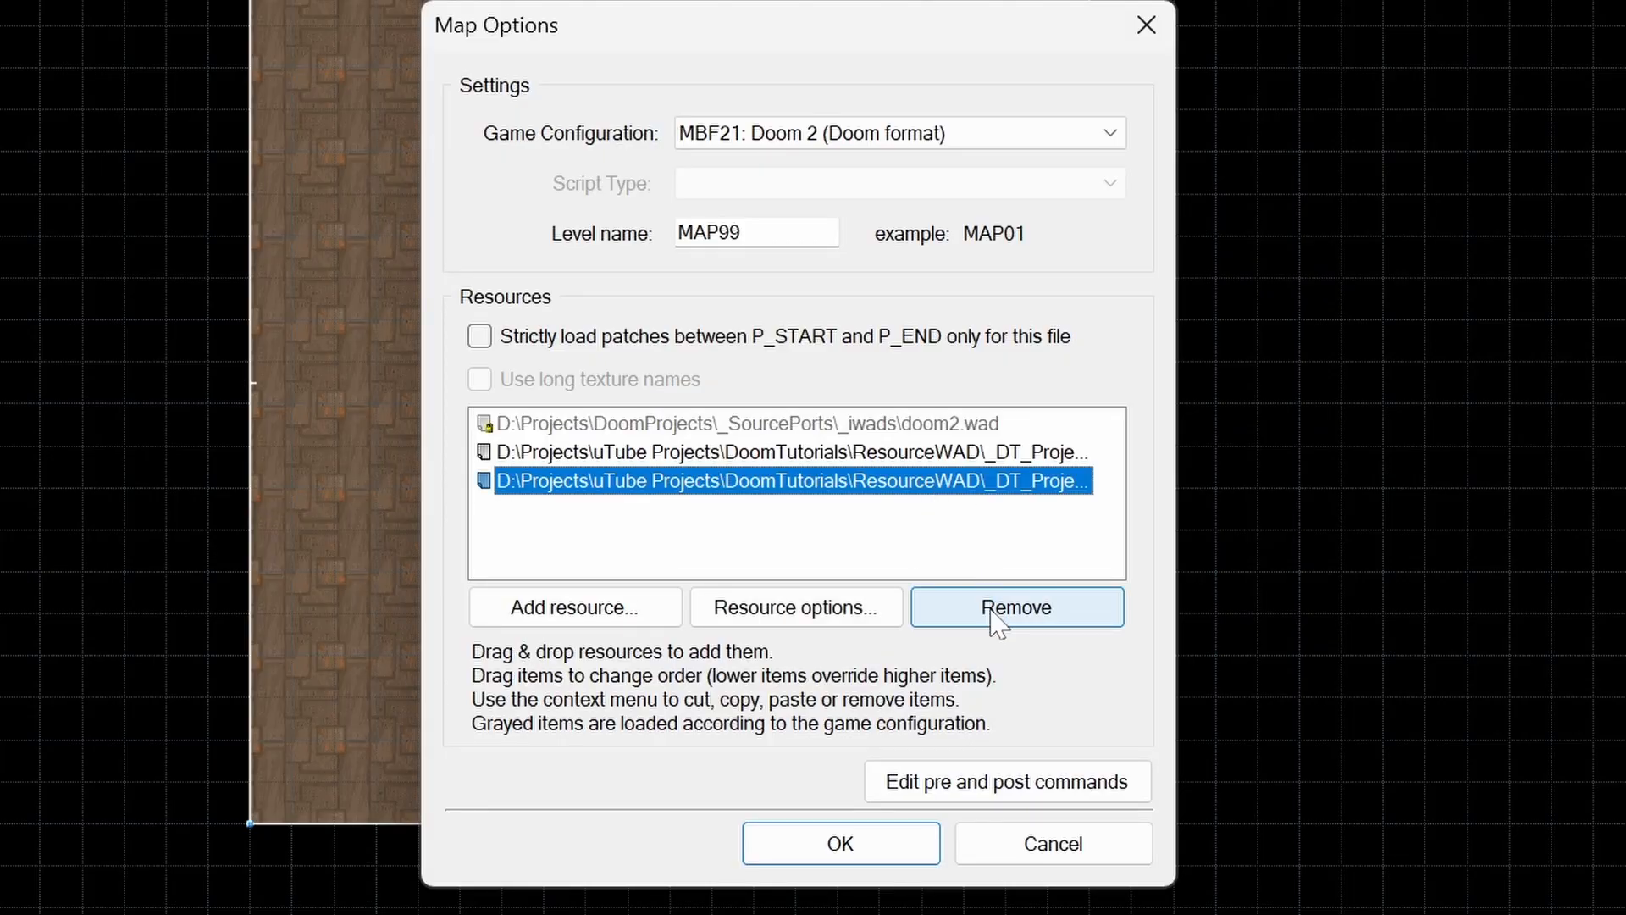
{"action": "left_click", "coordinate": [997, 610]}
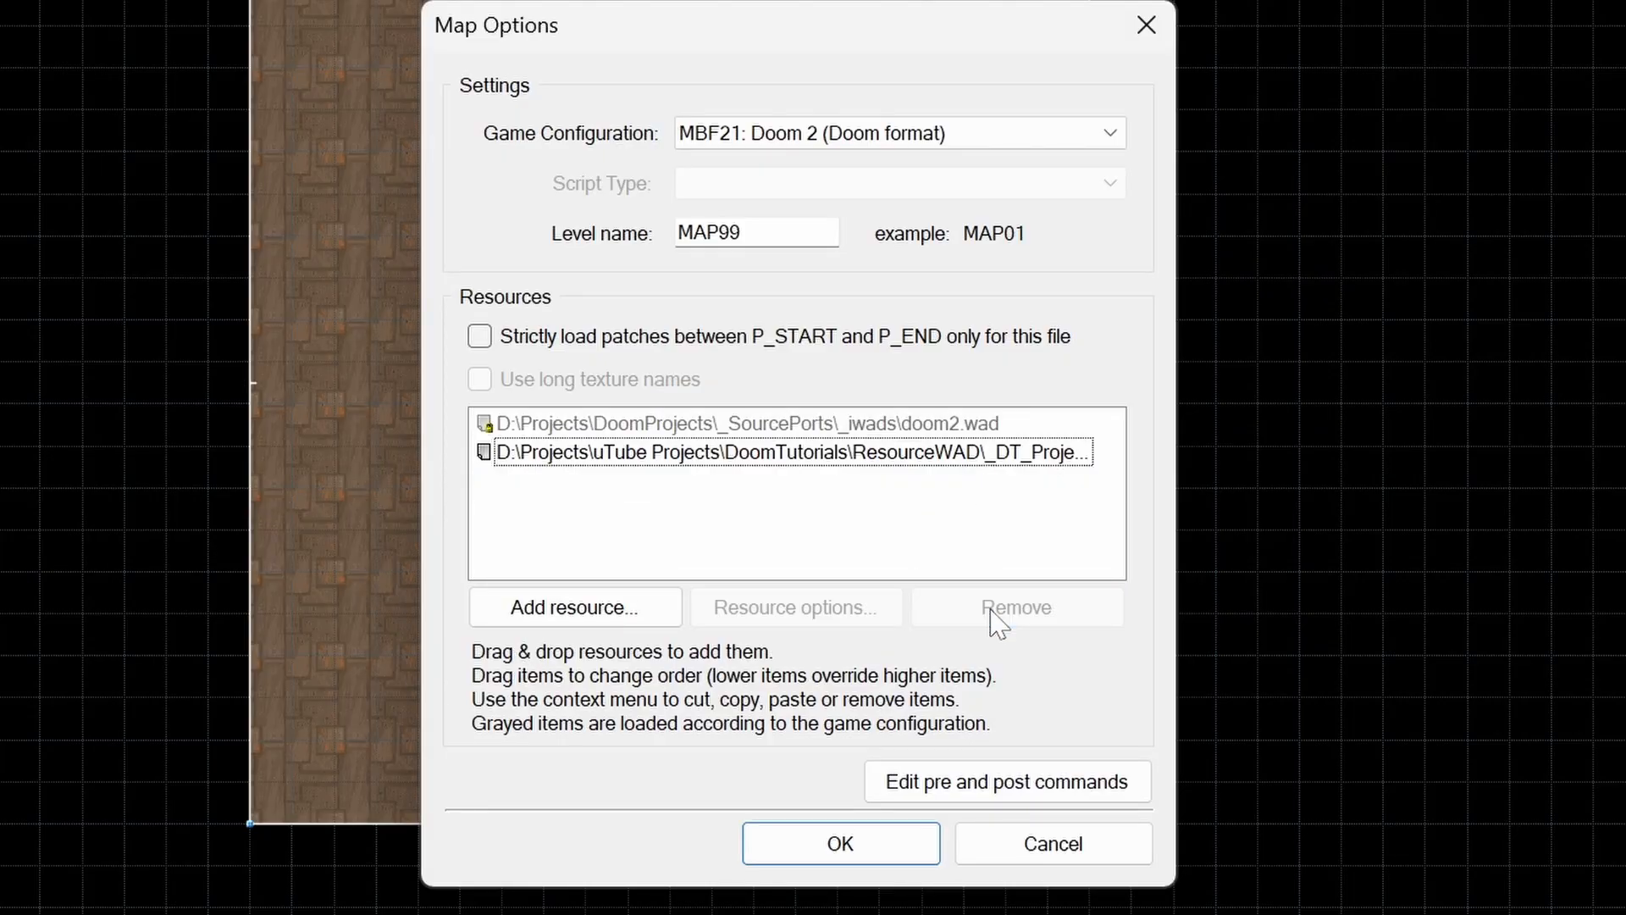
Step: Include the remaining textures.wad resource in the testing parameters again and apply the map options
{"action": "double_click", "coordinate": [960, 464]}
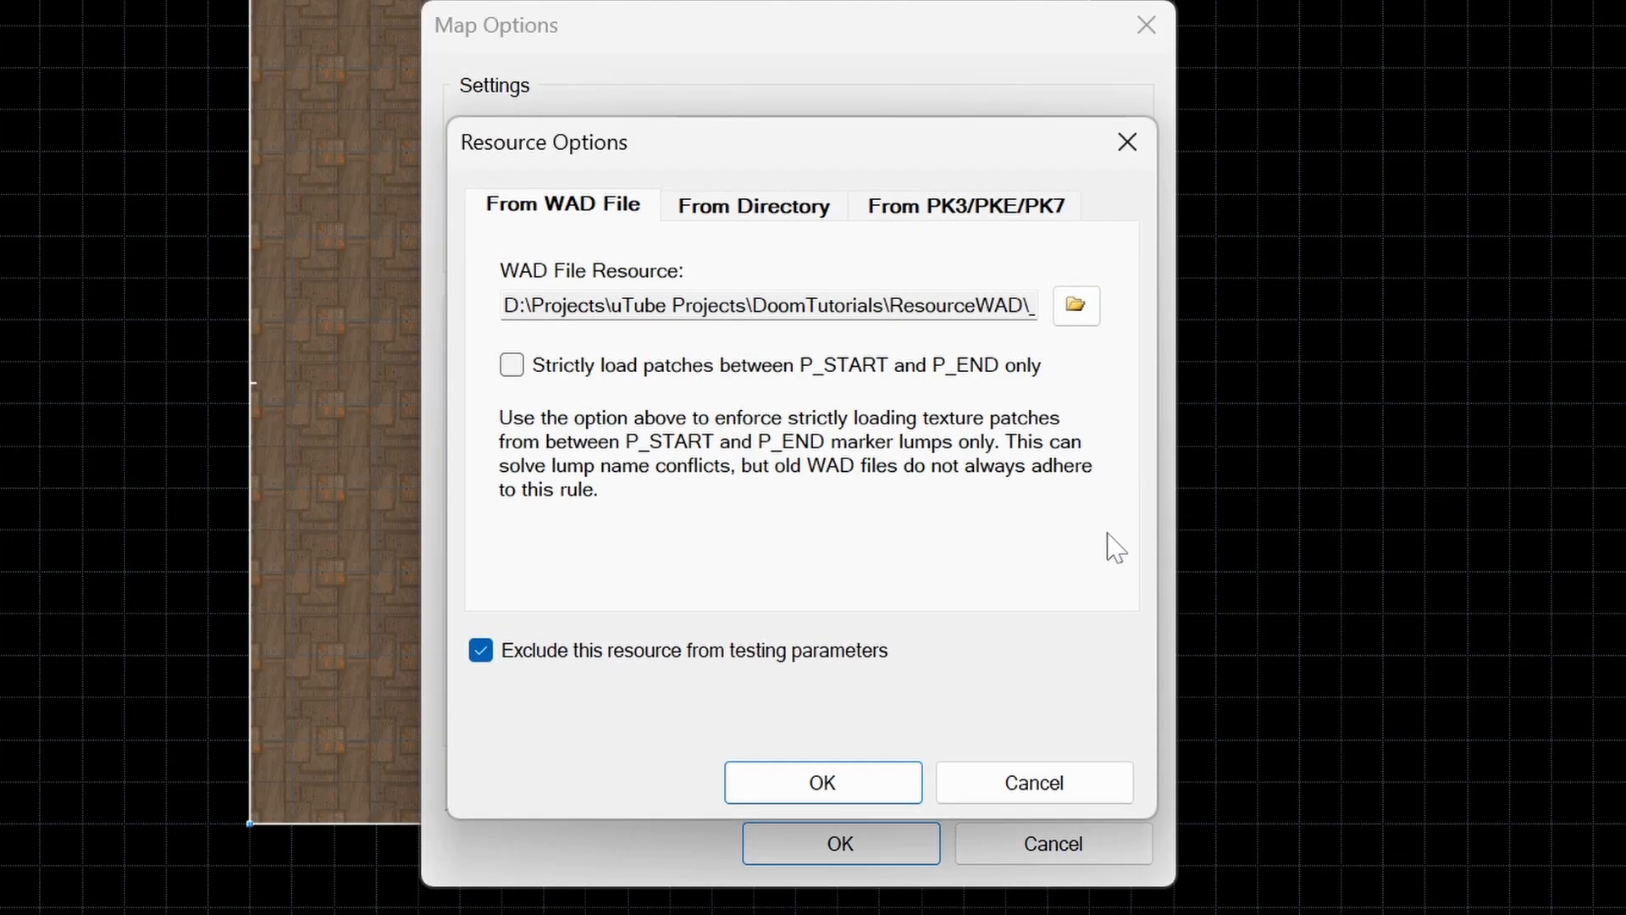
{"action": "left_click", "coordinate": [594, 652]}
{"action": "left_click", "coordinate": [871, 780]}
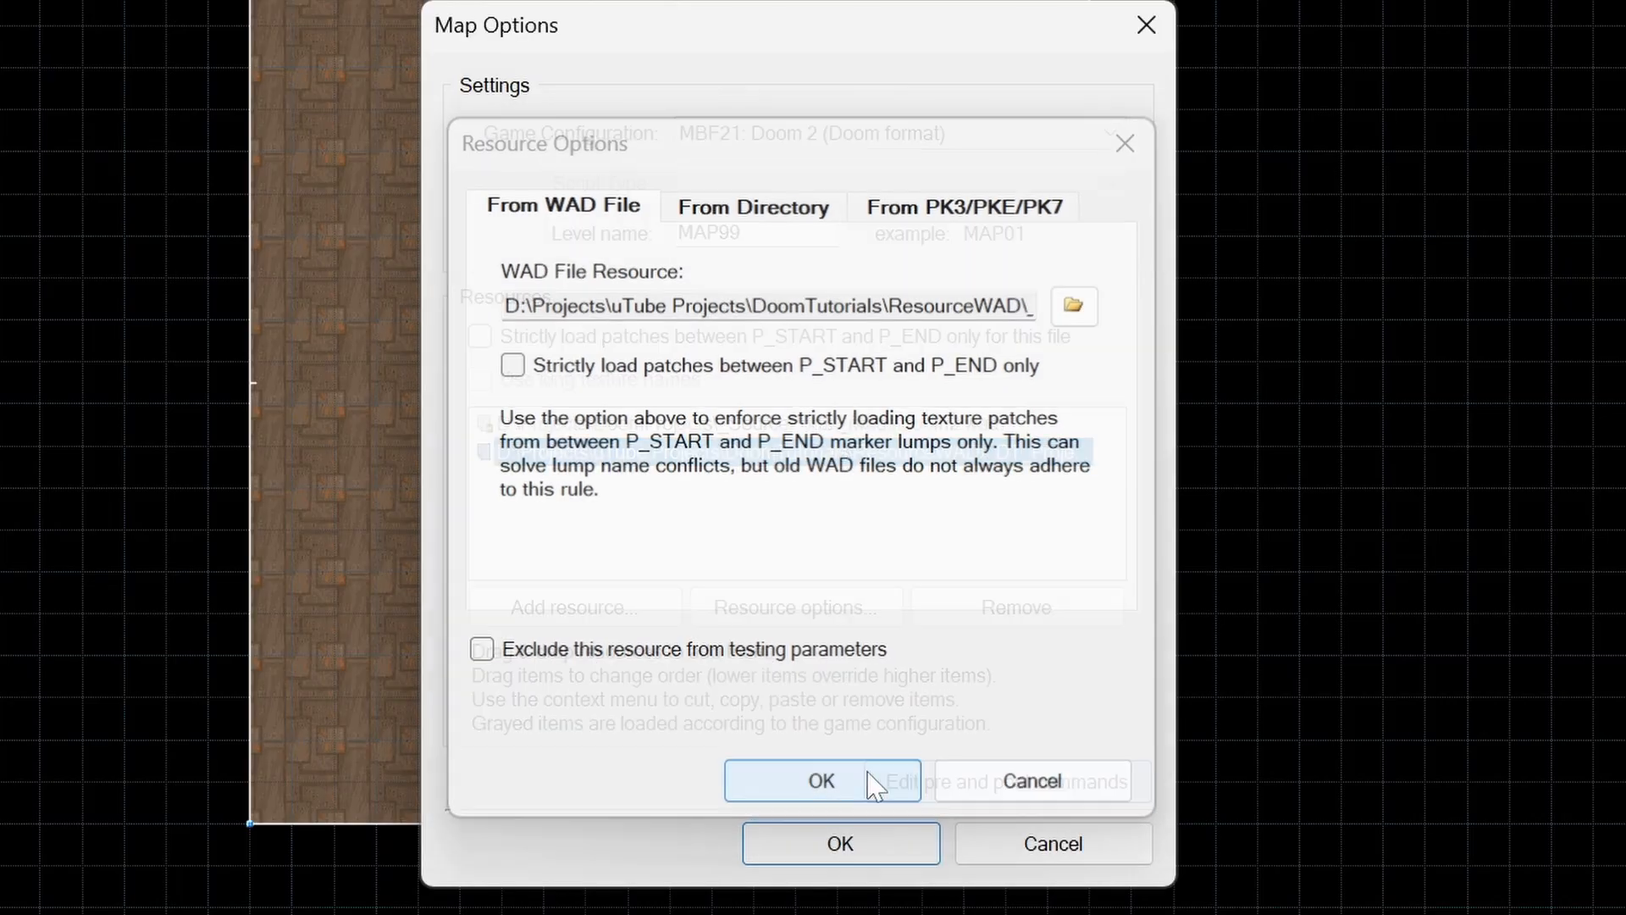
{"action": "left_click", "coordinate": [860, 857]}
Step: In the 3D view, give the EBONG1 wall the middle texture GOLDTEK1 from the TEXTURE2 set of textures.wad
{"action": "key", "text": "w"}
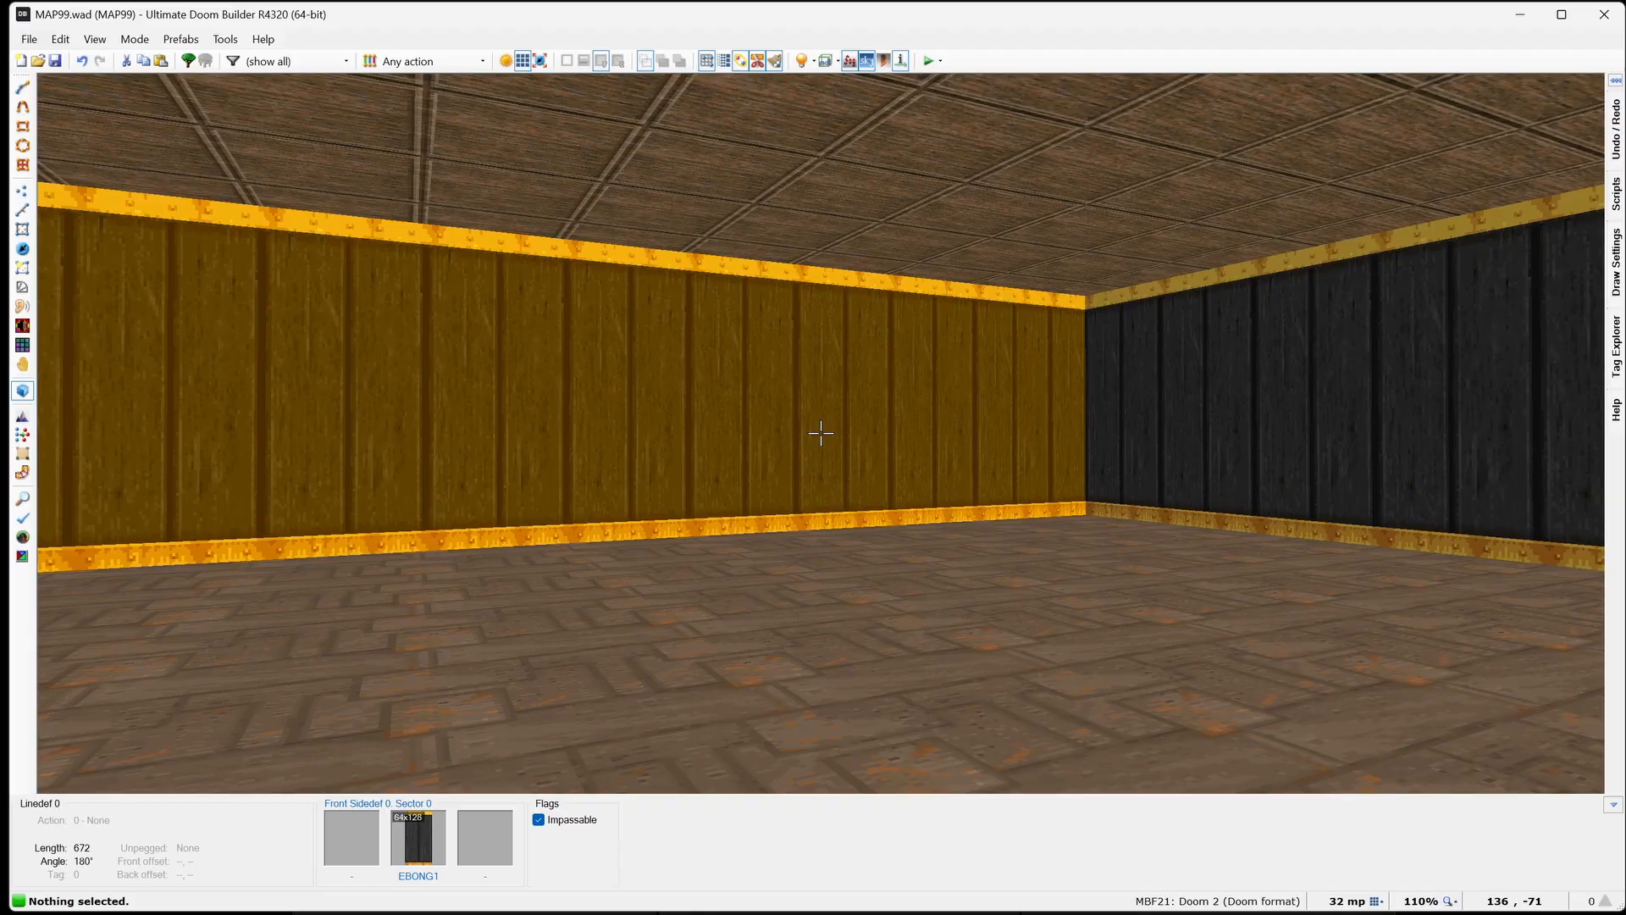
{"action": "right_click", "coordinate": [821, 433]}
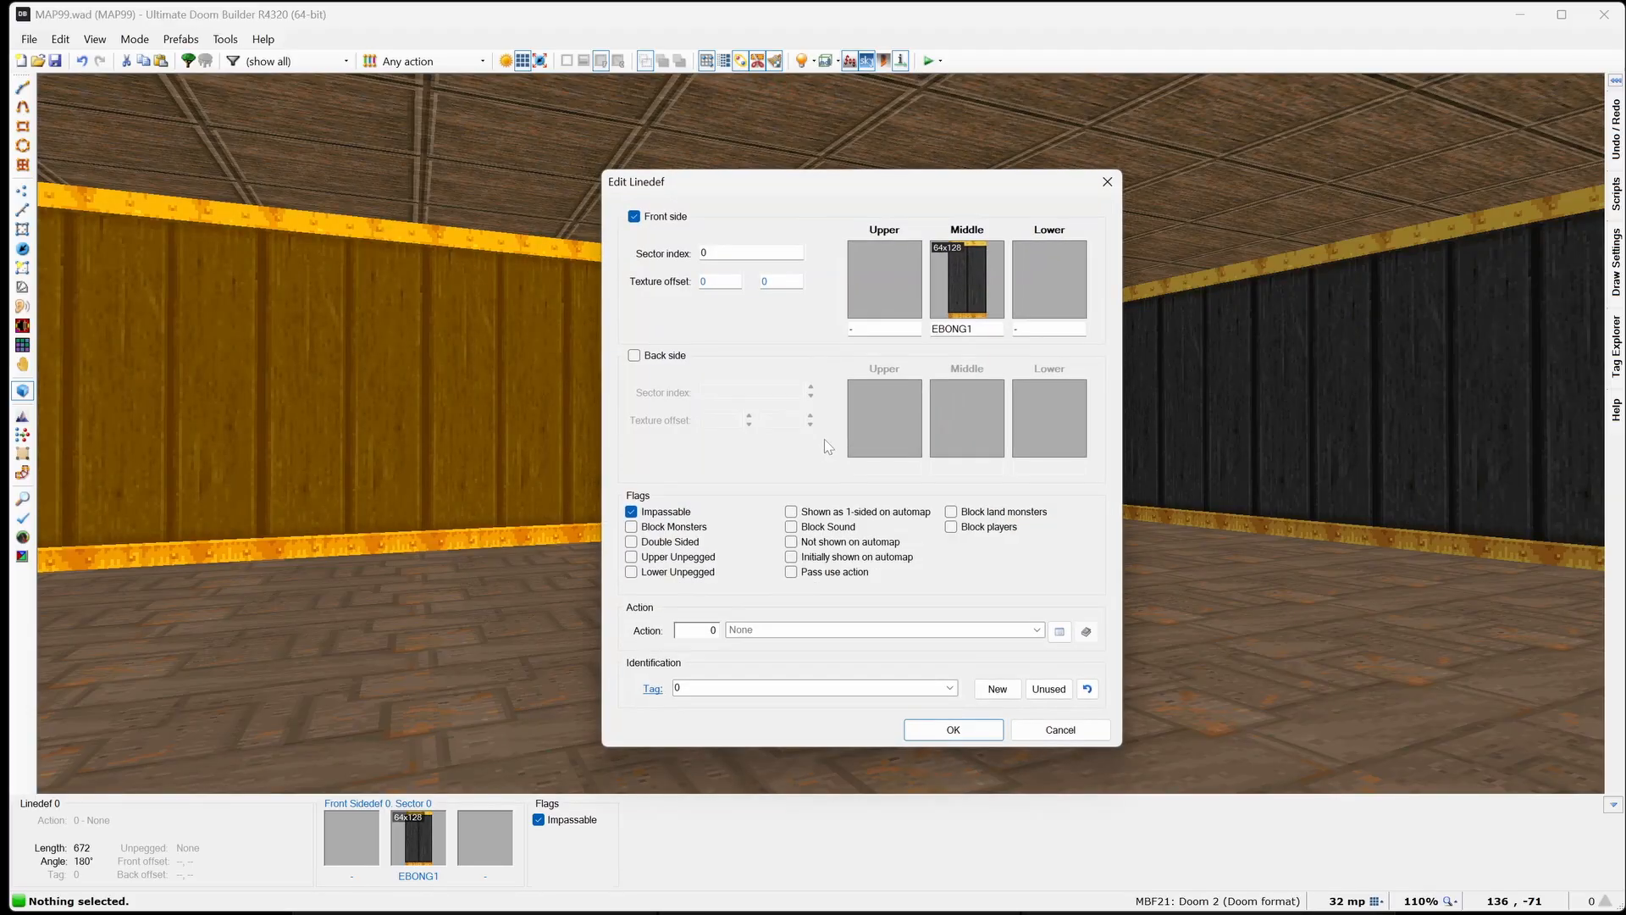
{"action": "left_click", "coordinate": [958, 267]}
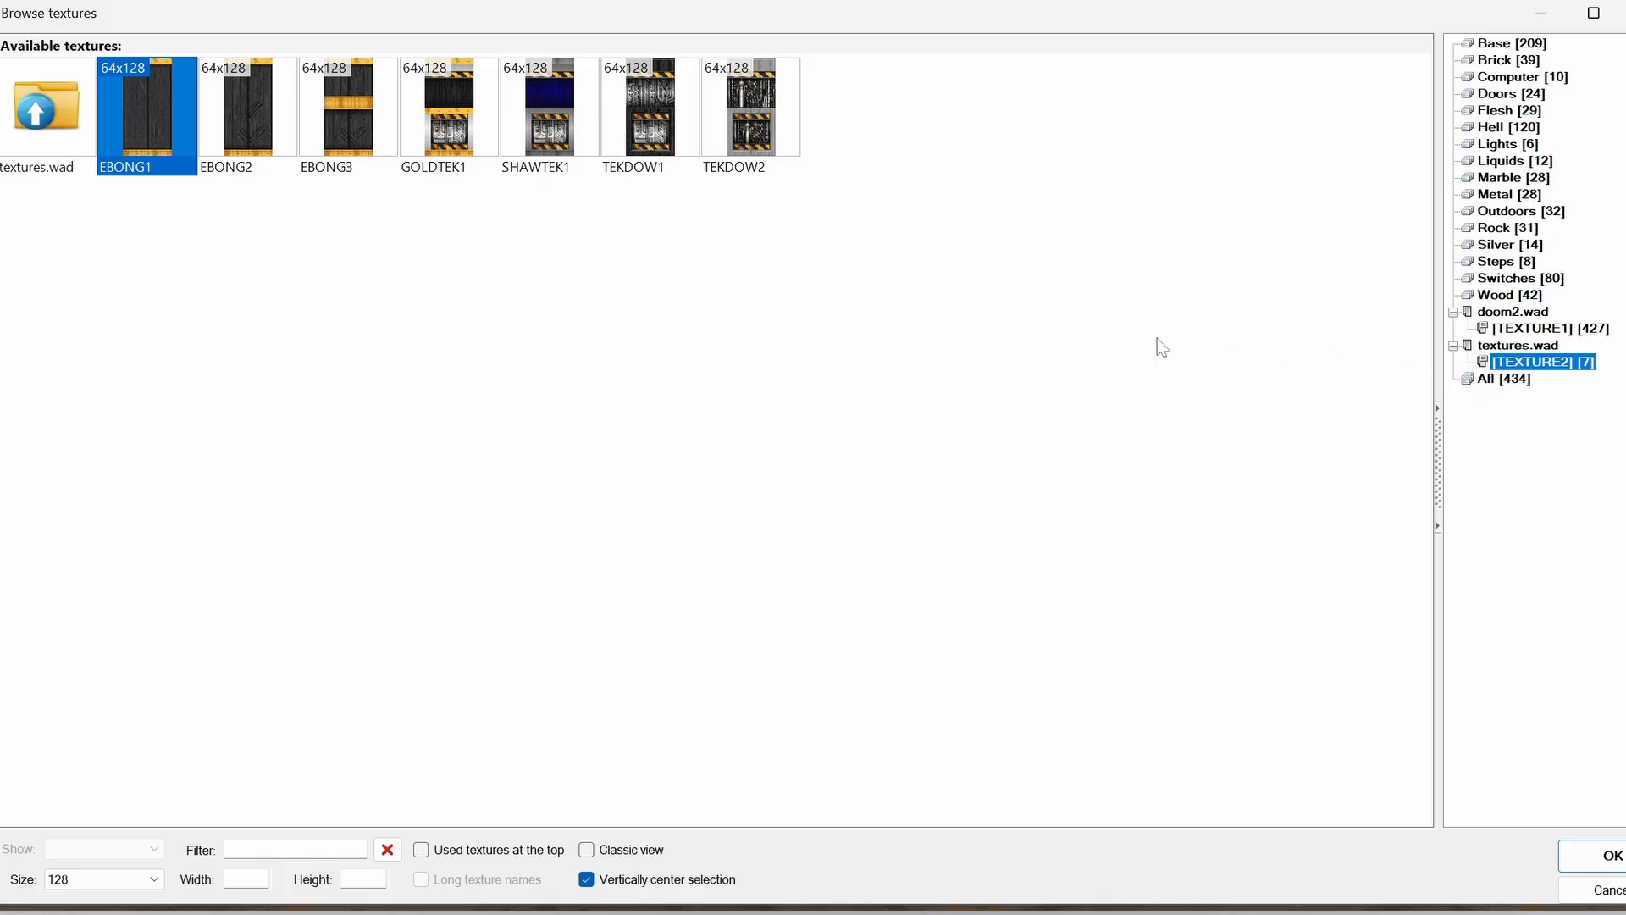
{"action": "left_click", "coordinate": [462, 133]}
{"action": "double_click", "coordinate": [463, 133]}
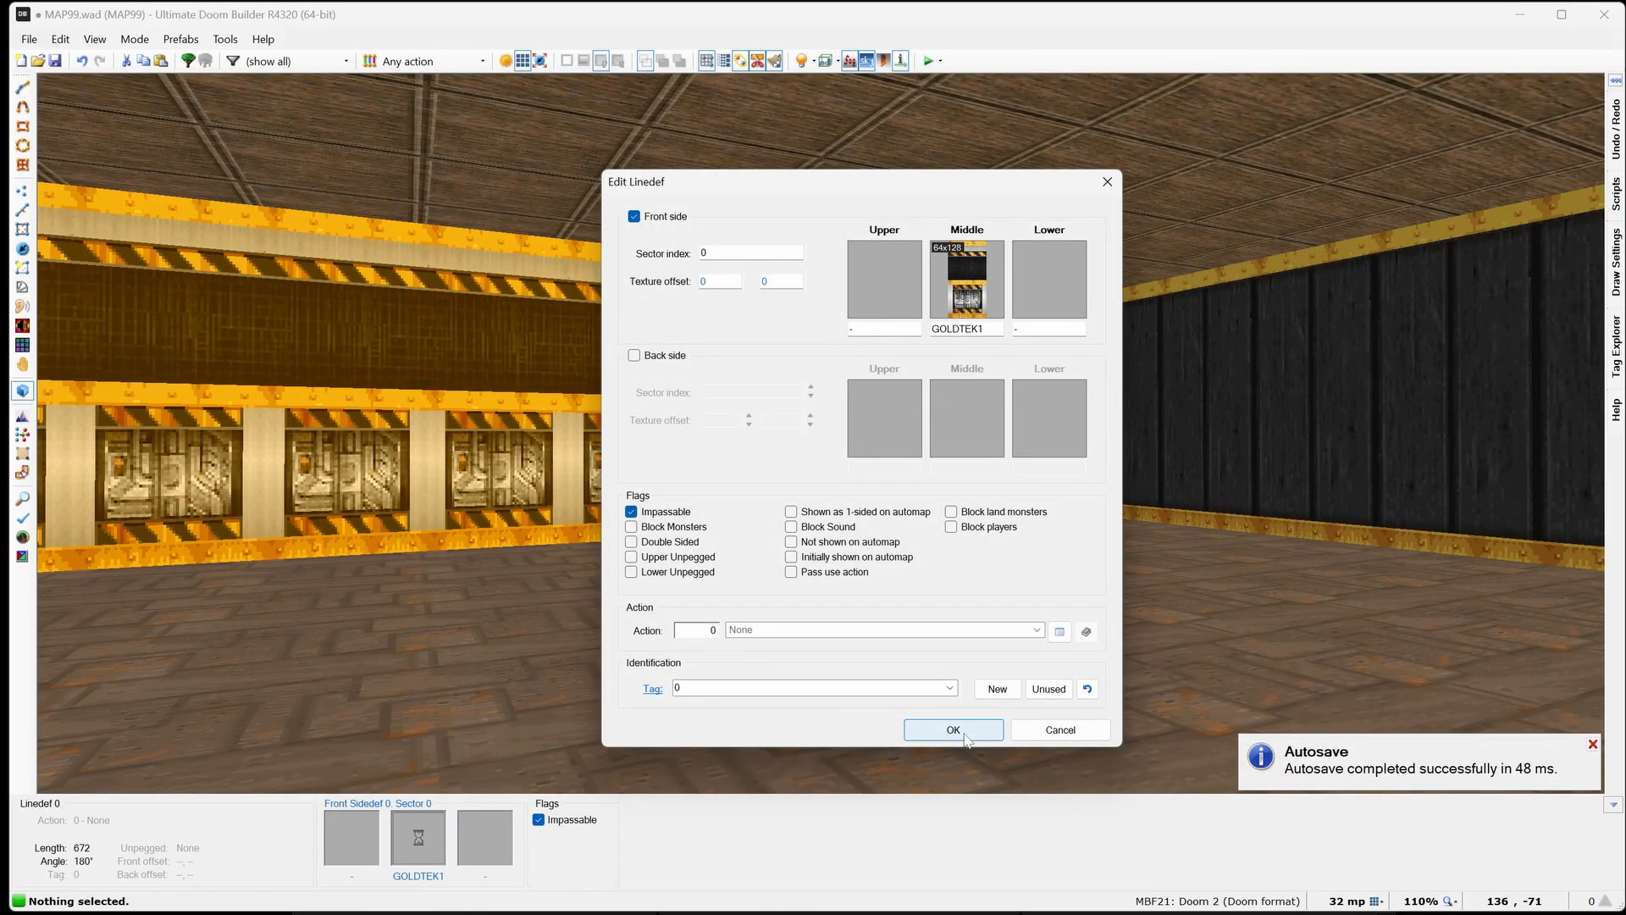
{"action": "left_click", "coordinate": [948, 729]}
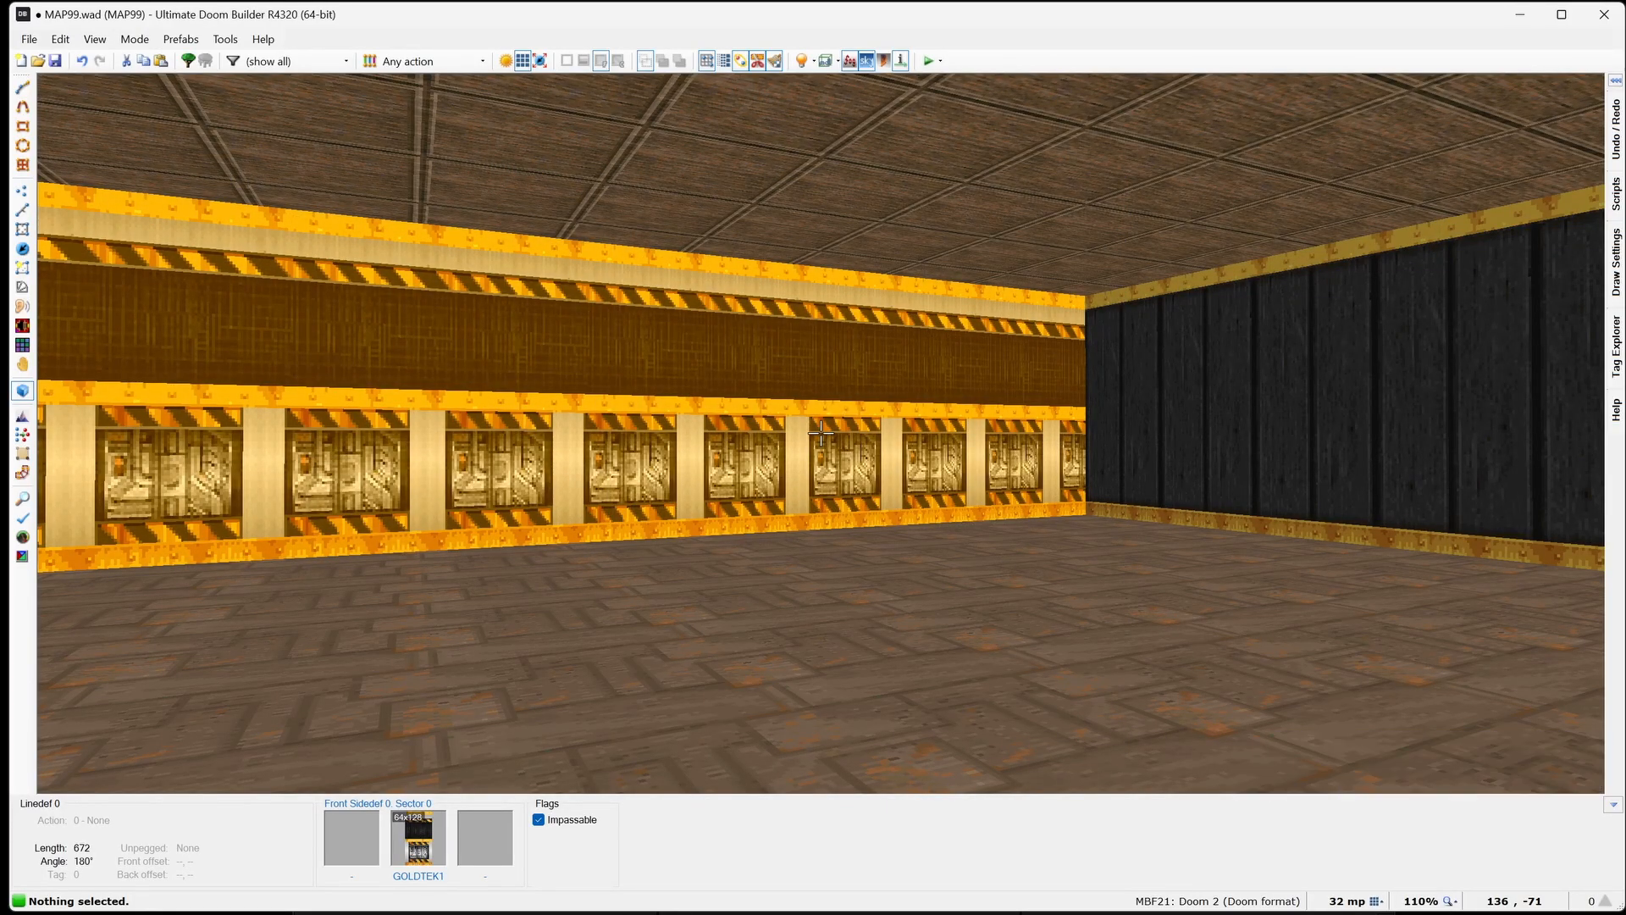
Step: Leave the 3D view, save the map and test-run MAP99 in the game
{"action": "key", "text": "q"}
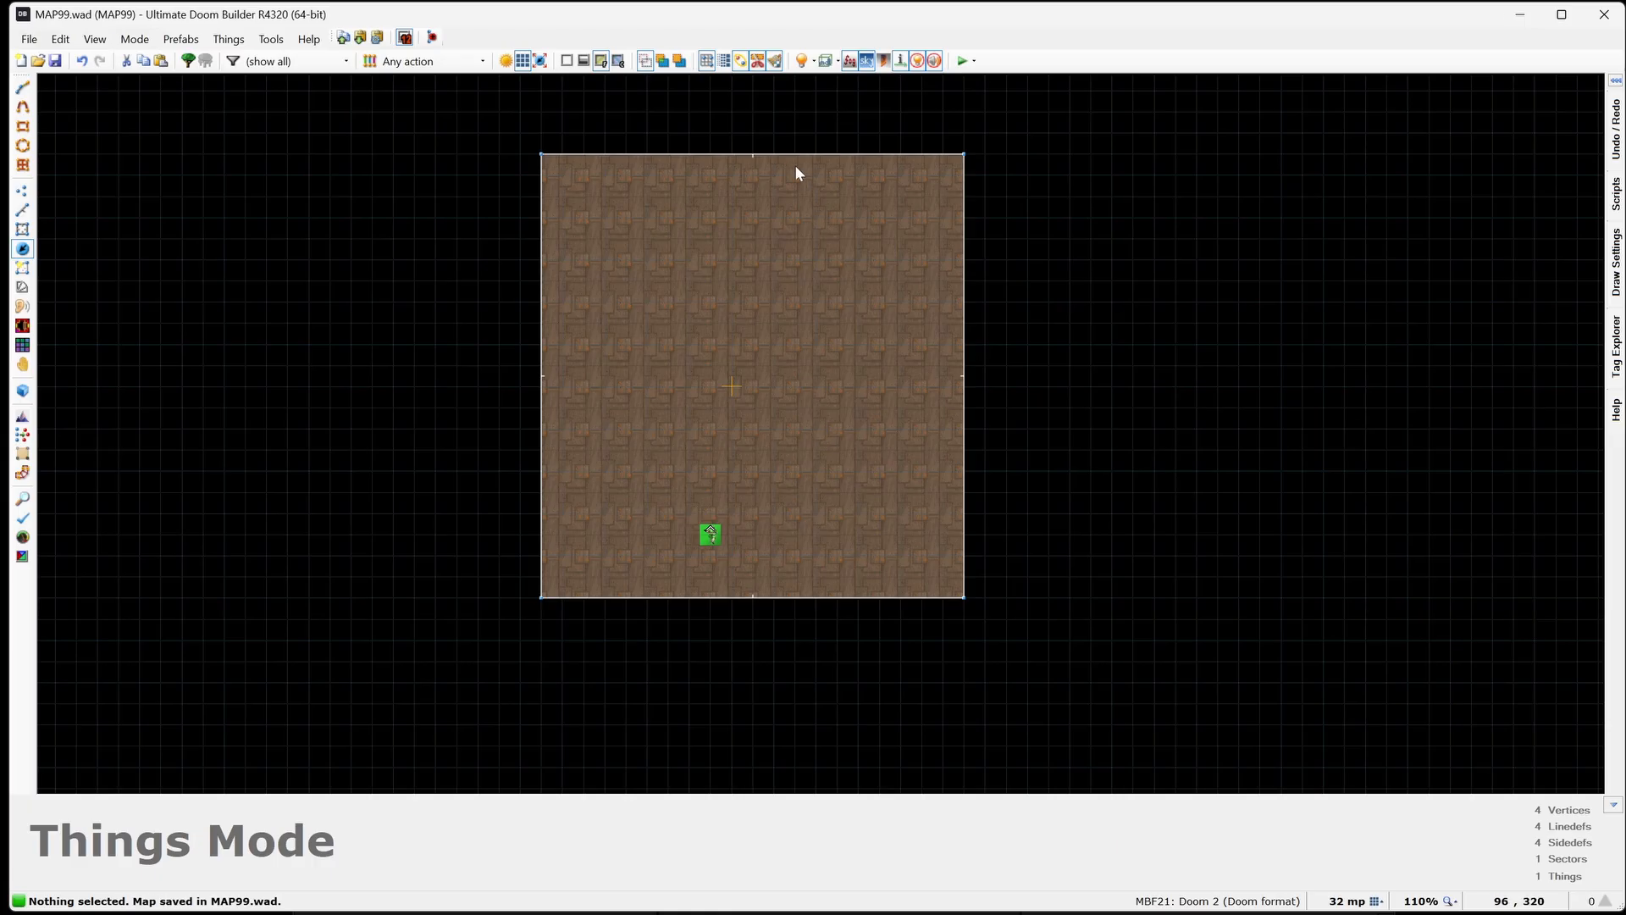
{"action": "left_click", "coordinate": [963, 60]}
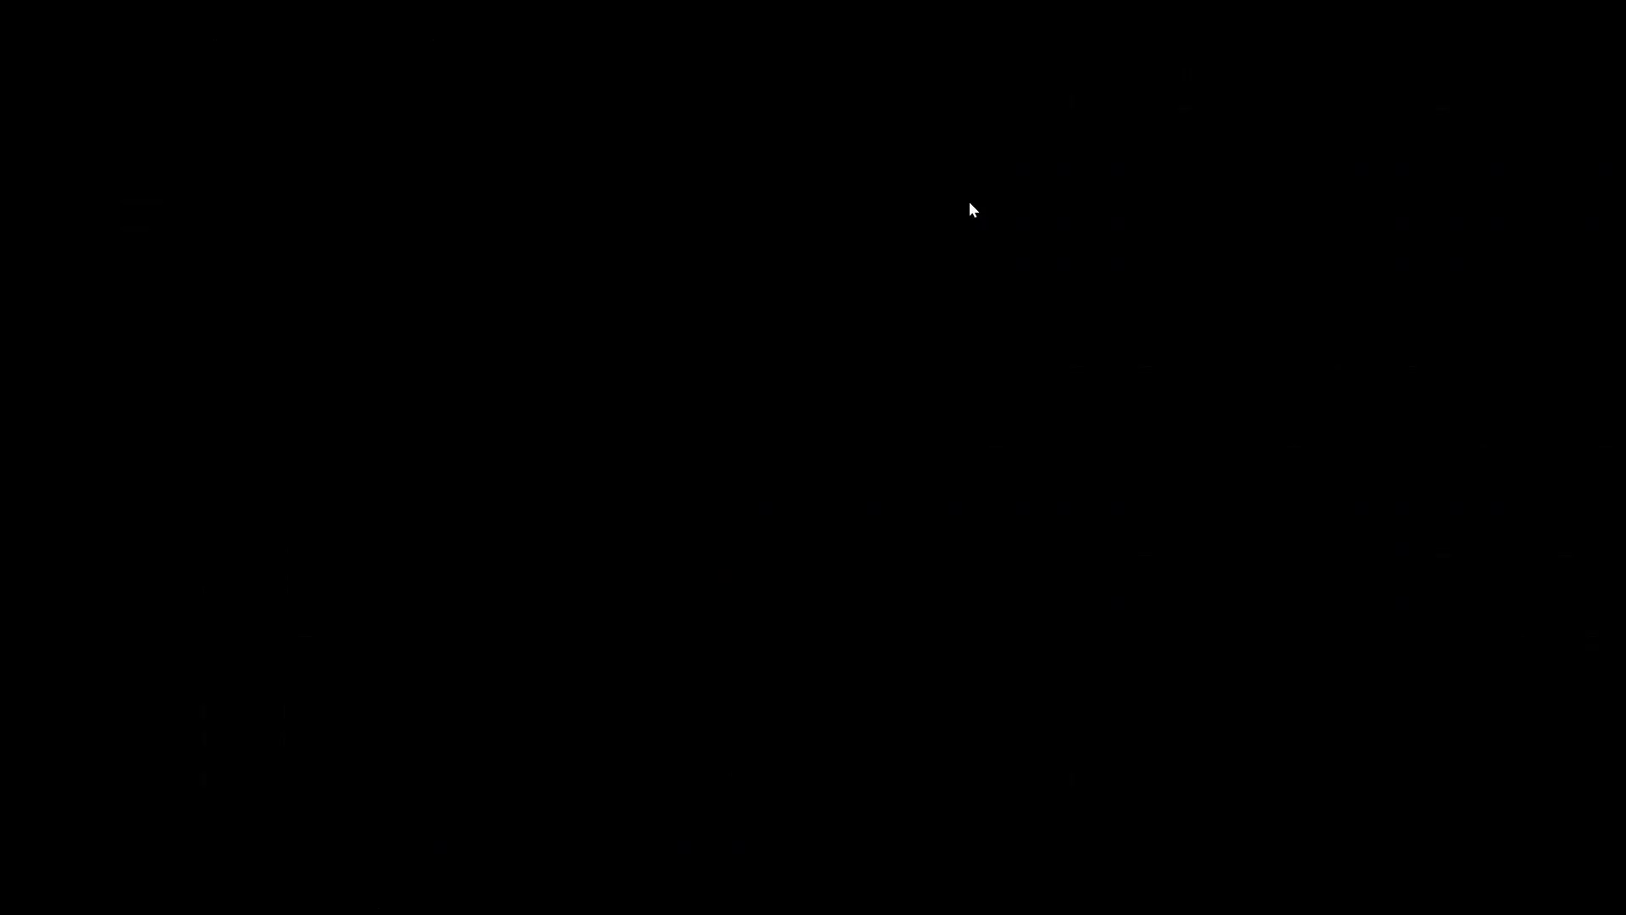
{"action": "key", "text": "Return"}
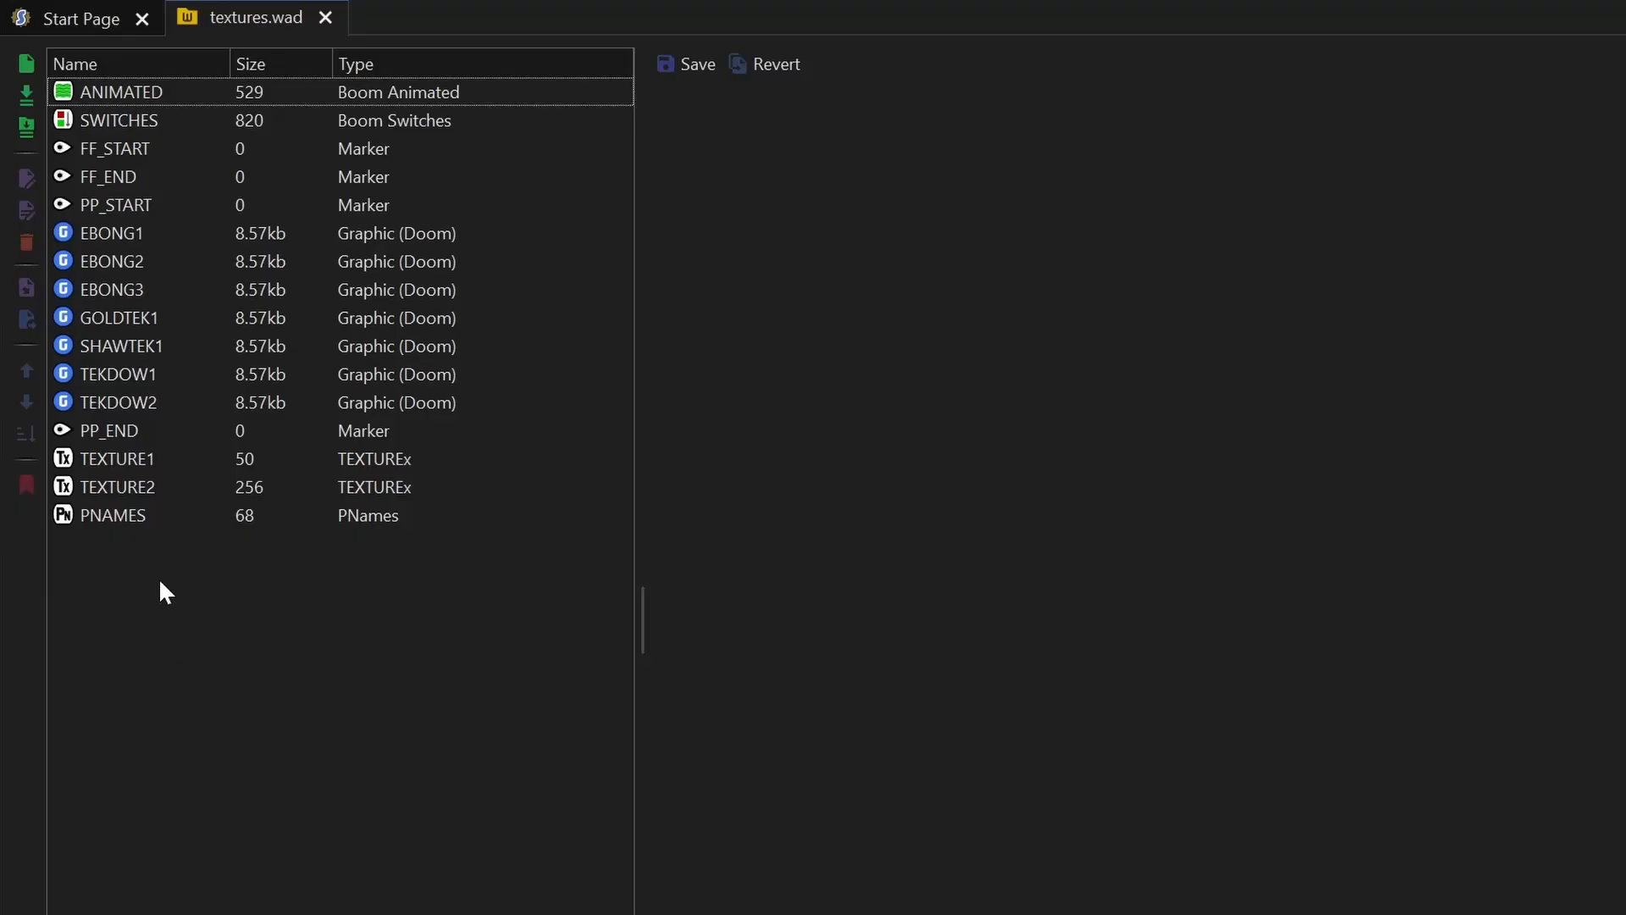
Step: In SLADE, open the TEXTURE2 entry of textures.wad, look through its textures from EBONG1 onward and close the texture editor
{"action": "left_click", "coordinate": [75, 485]}
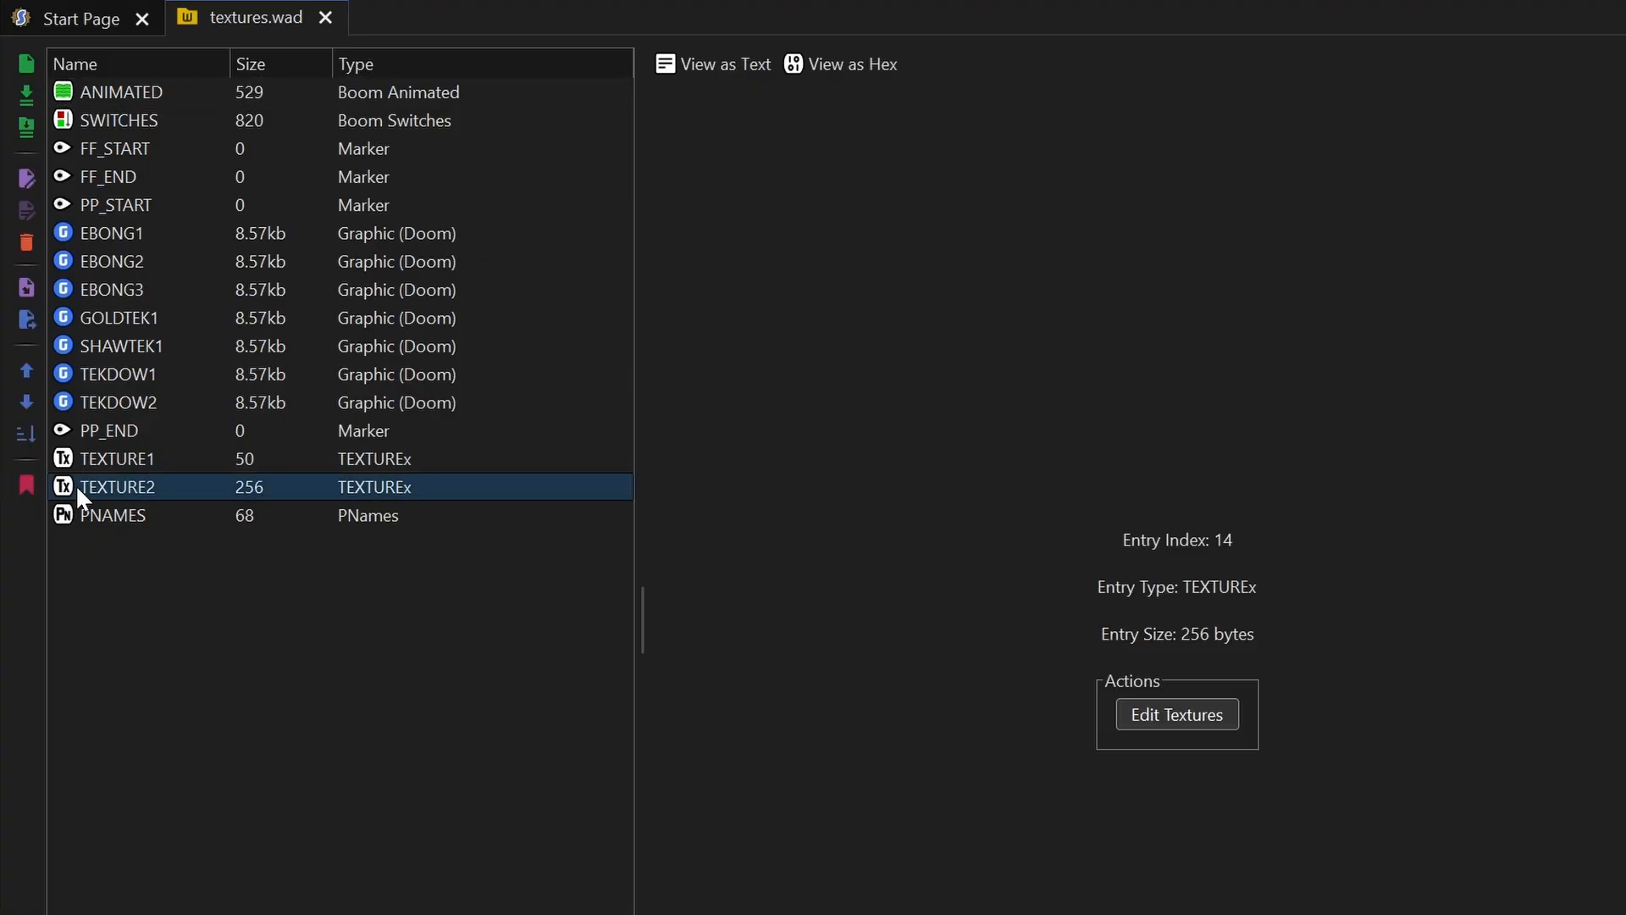
{"action": "double_click", "coordinate": [75, 485]}
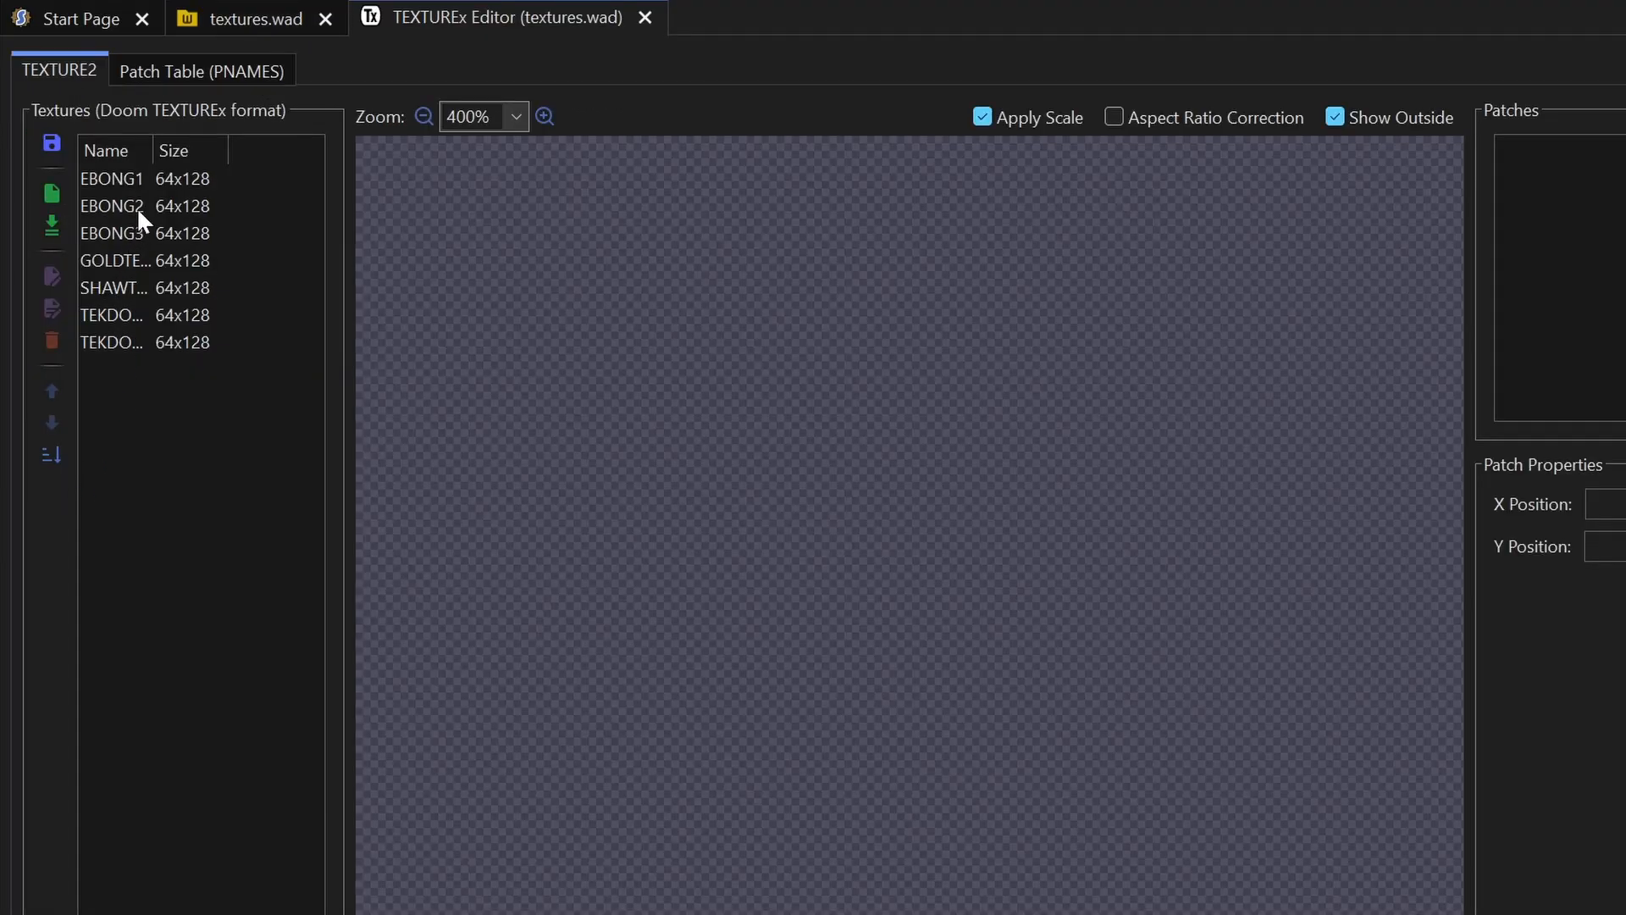
{"action": "left_click", "coordinate": [123, 174]}
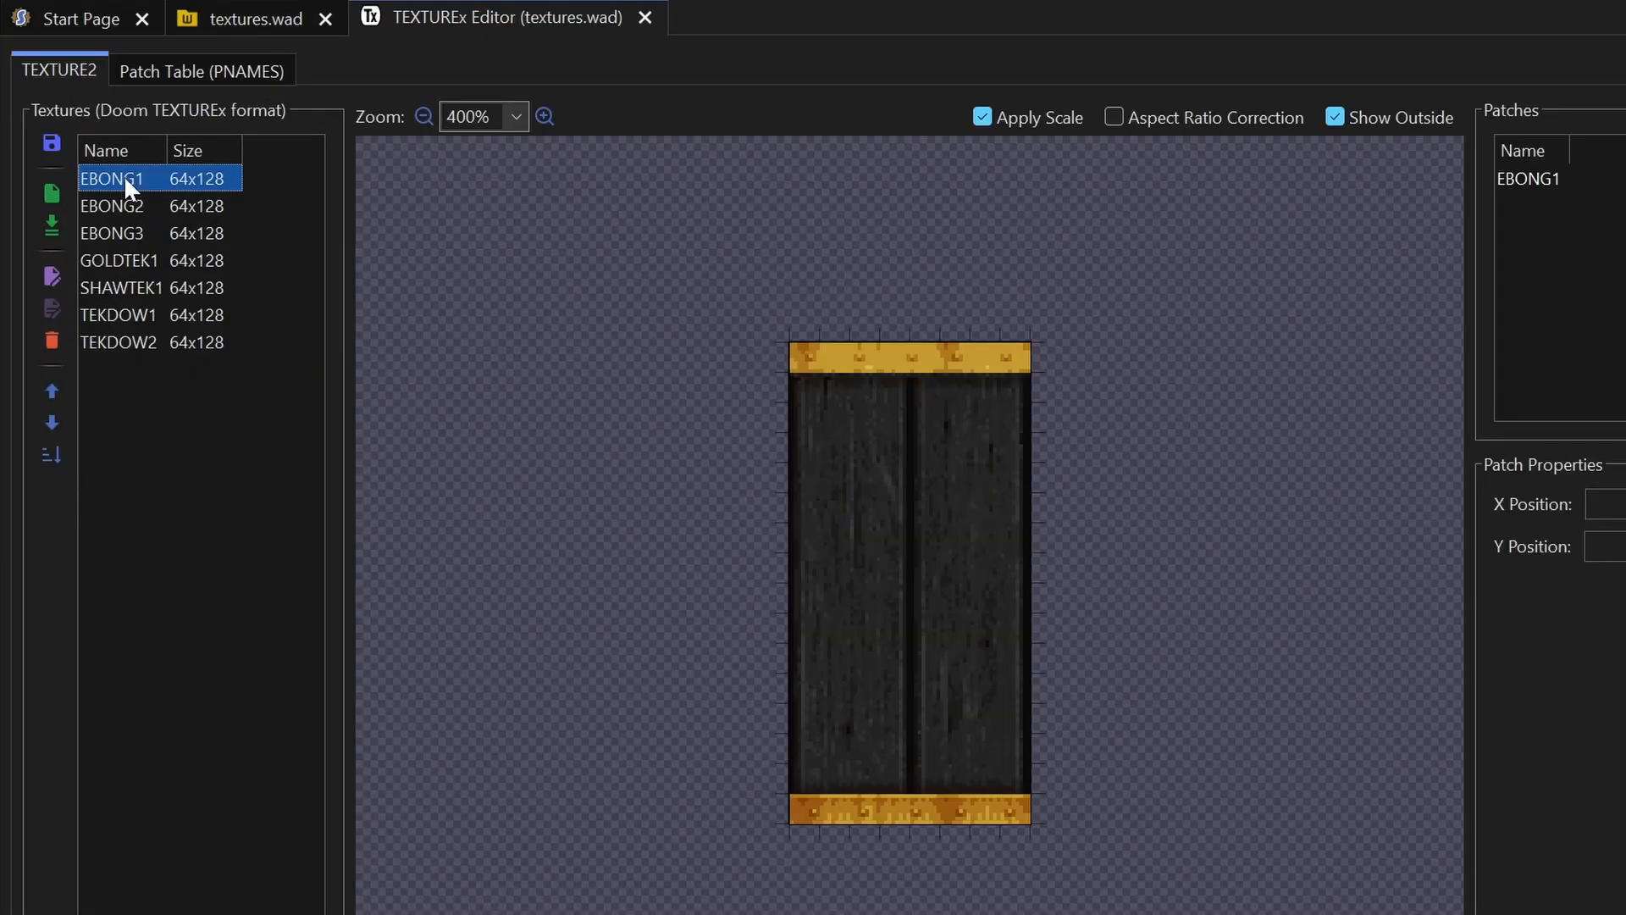
{"action": "key", "text": "Down"}
{"action": "key", "text": "Down"}
{"action": "key", "text": "Down"}
{"action": "key", "text": "Down"}
{"action": "key", "text": "Down"}
{"action": "key", "text": "Down"}
{"action": "key", "text": "ctrl+w"}
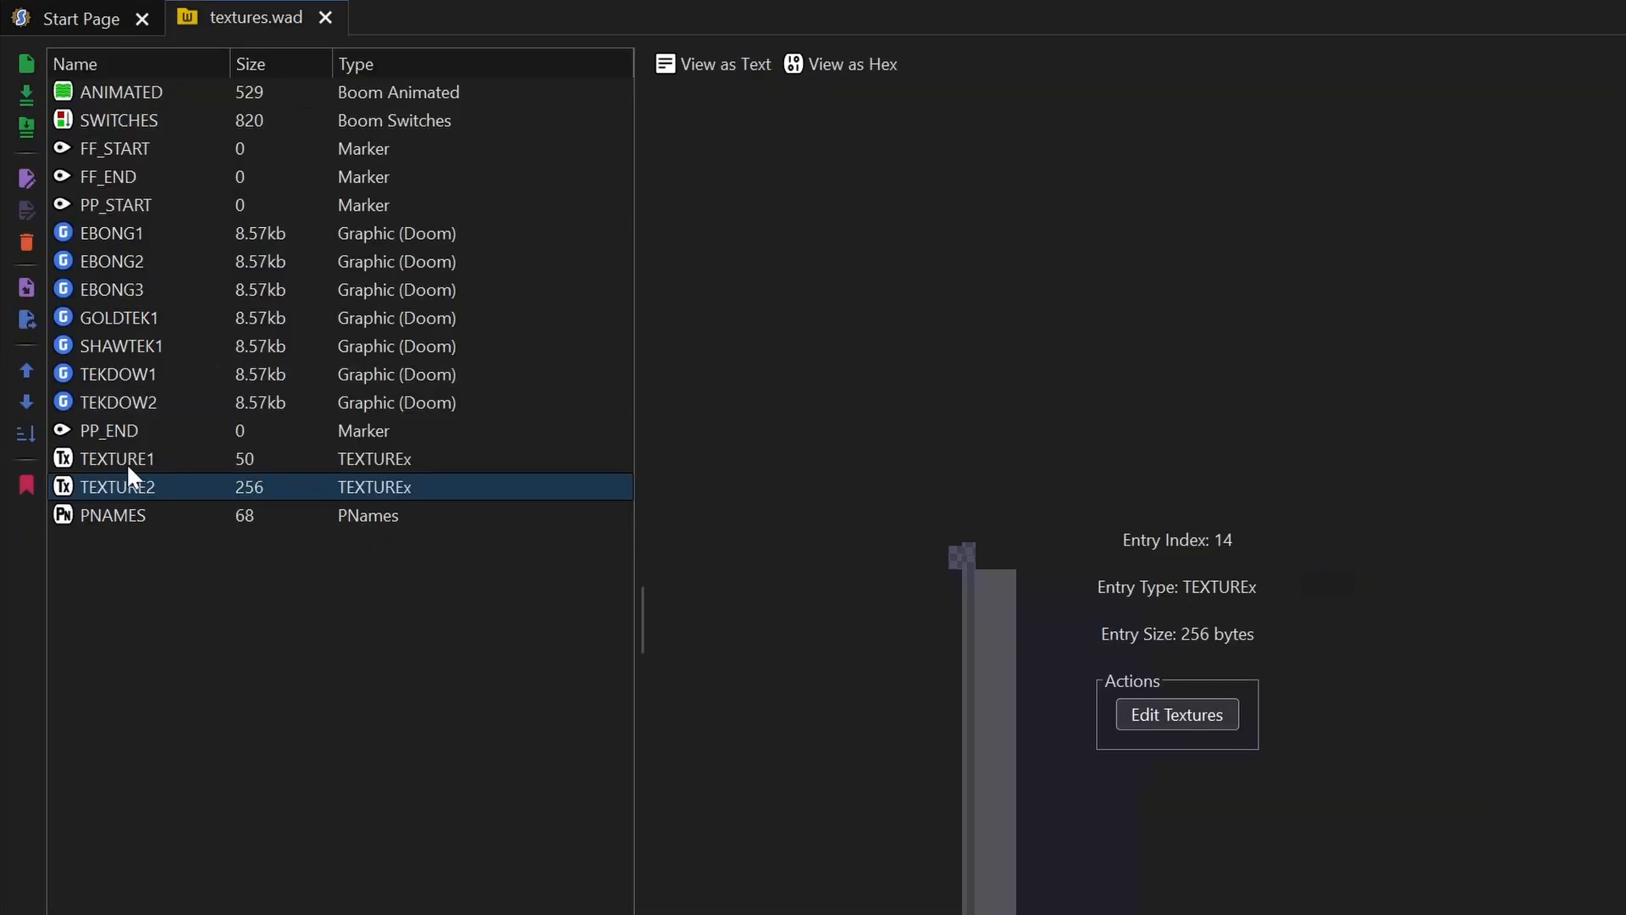
Step: Open the TEXTURE1 entry of textures.wad, widen the name column to read its texture names, and close the editor
{"action": "left_click", "coordinate": [74, 461]}
{"action": "double_click", "coordinate": [73, 458]}
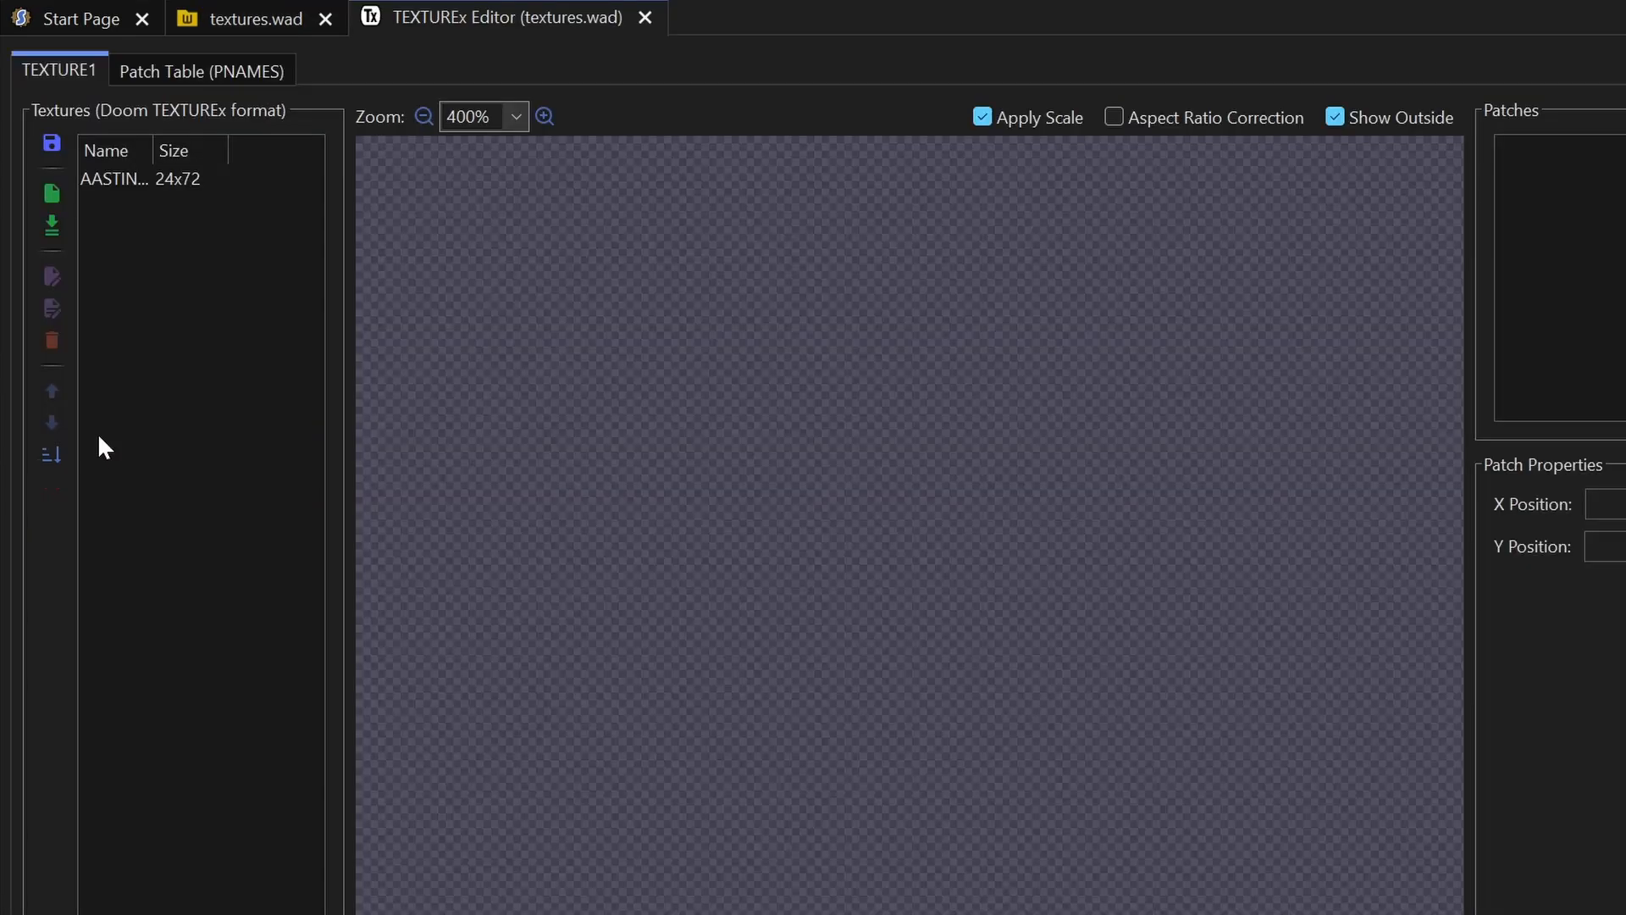
{"action": "left_click_drag", "start_coordinate": [153, 150], "coordinate": [249, 150]}
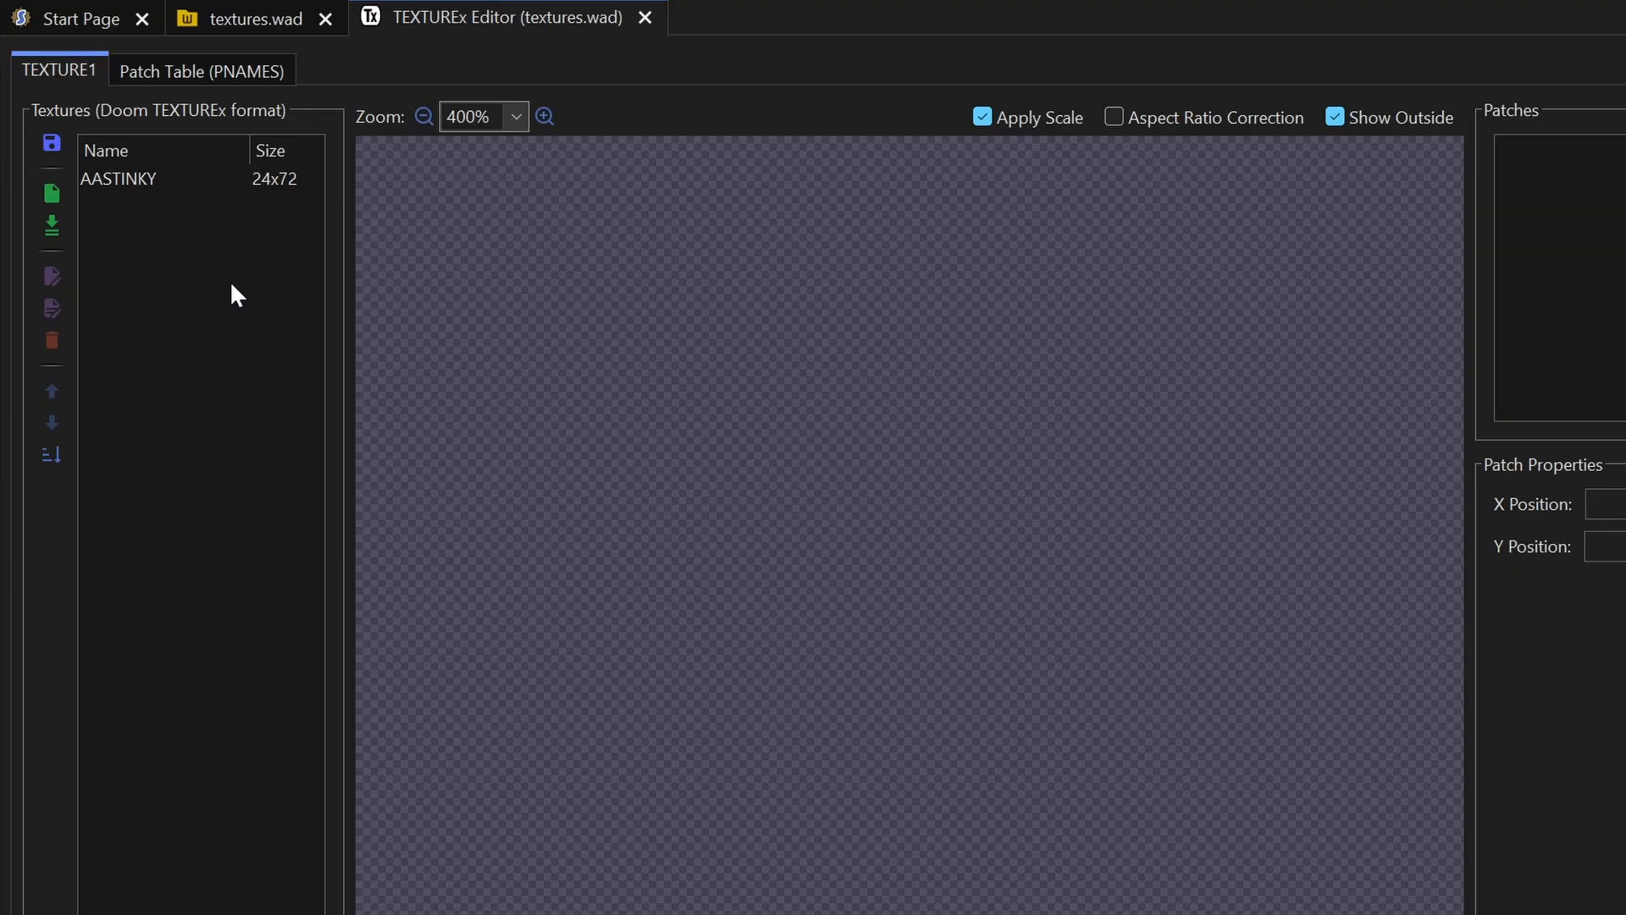
{"action": "left_click", "coordinate": [645, 17]}
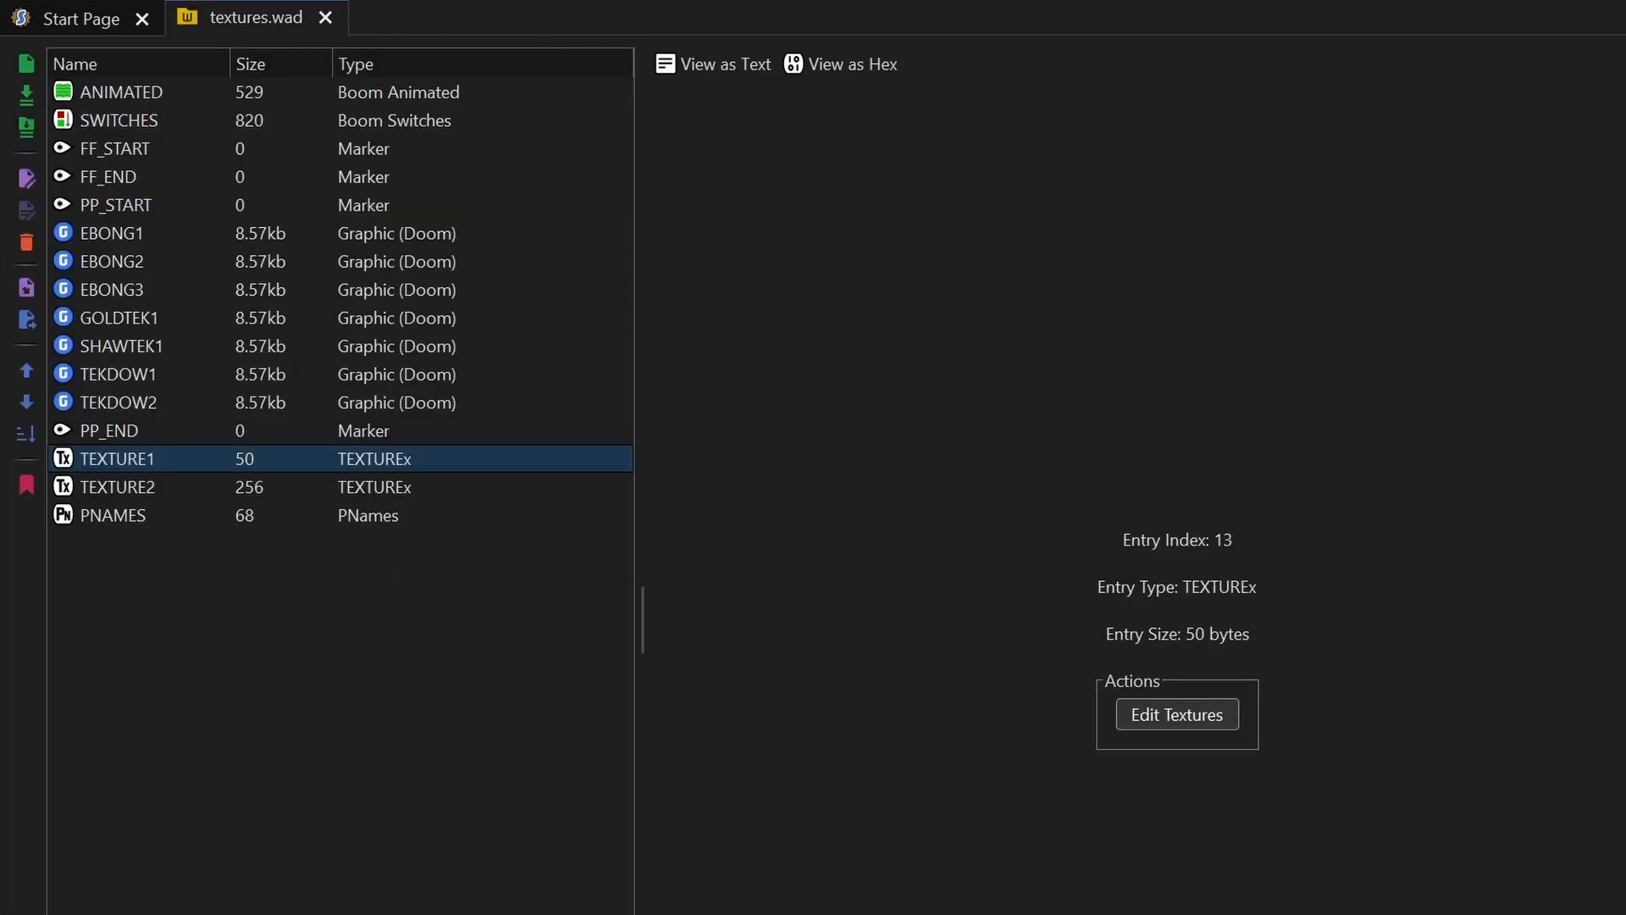
Step: In Total Commander, go from the project's convert folder up to _DT_Project and into the src\textures folder
{"action": "key", "text": "Up"}
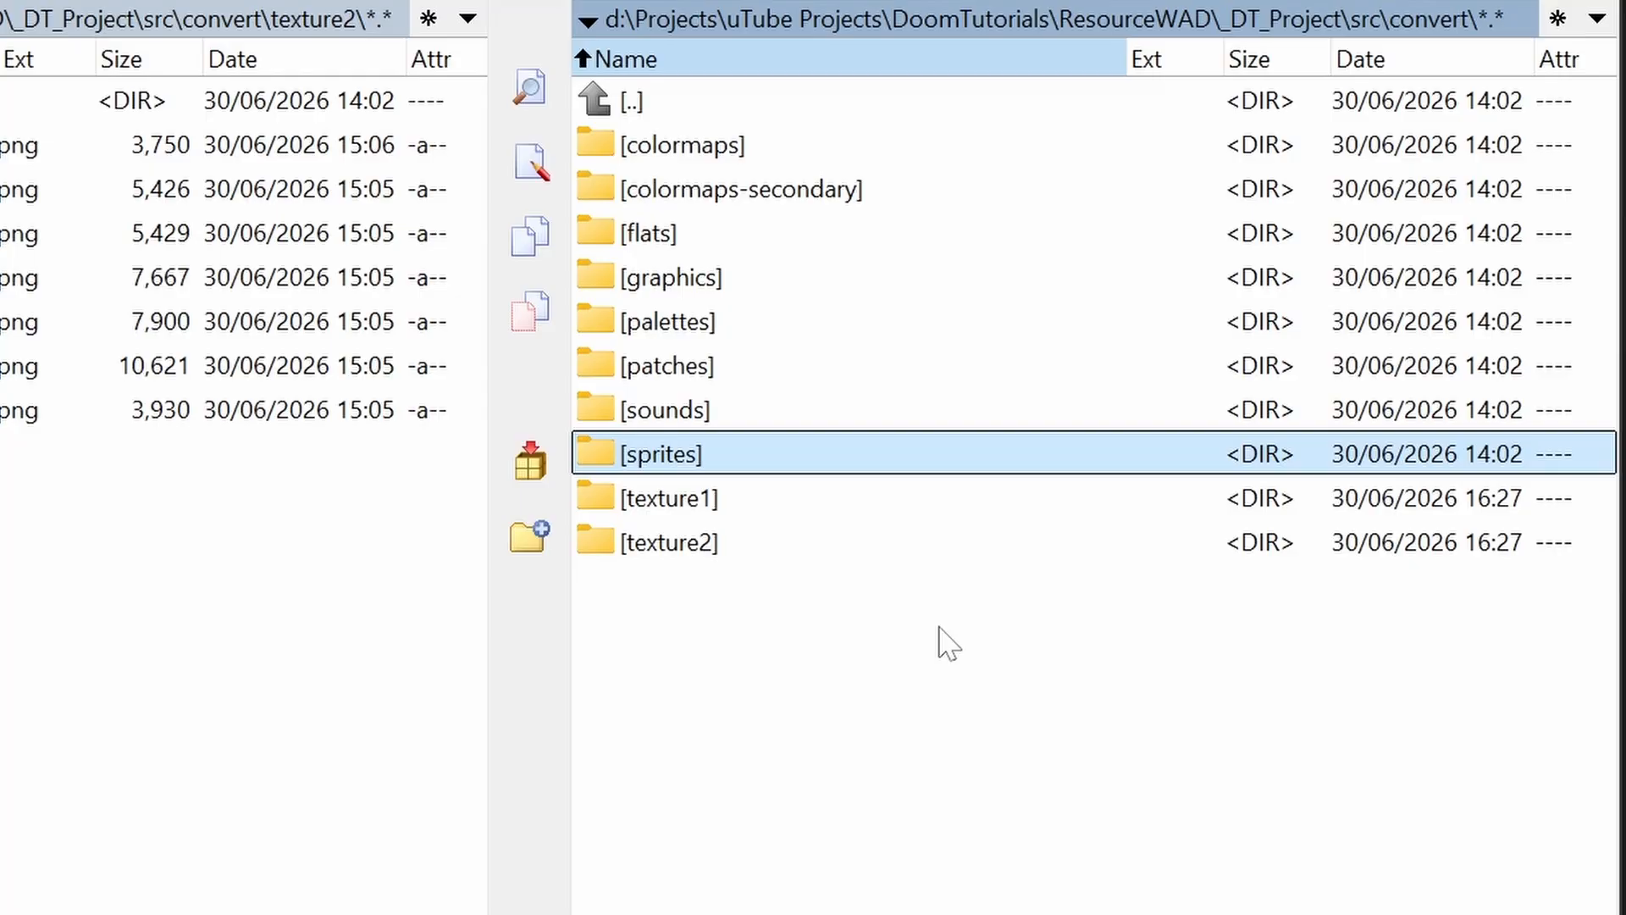
{"action": "key", "text": "Up"}
{"action": "key", "text": "Up"}
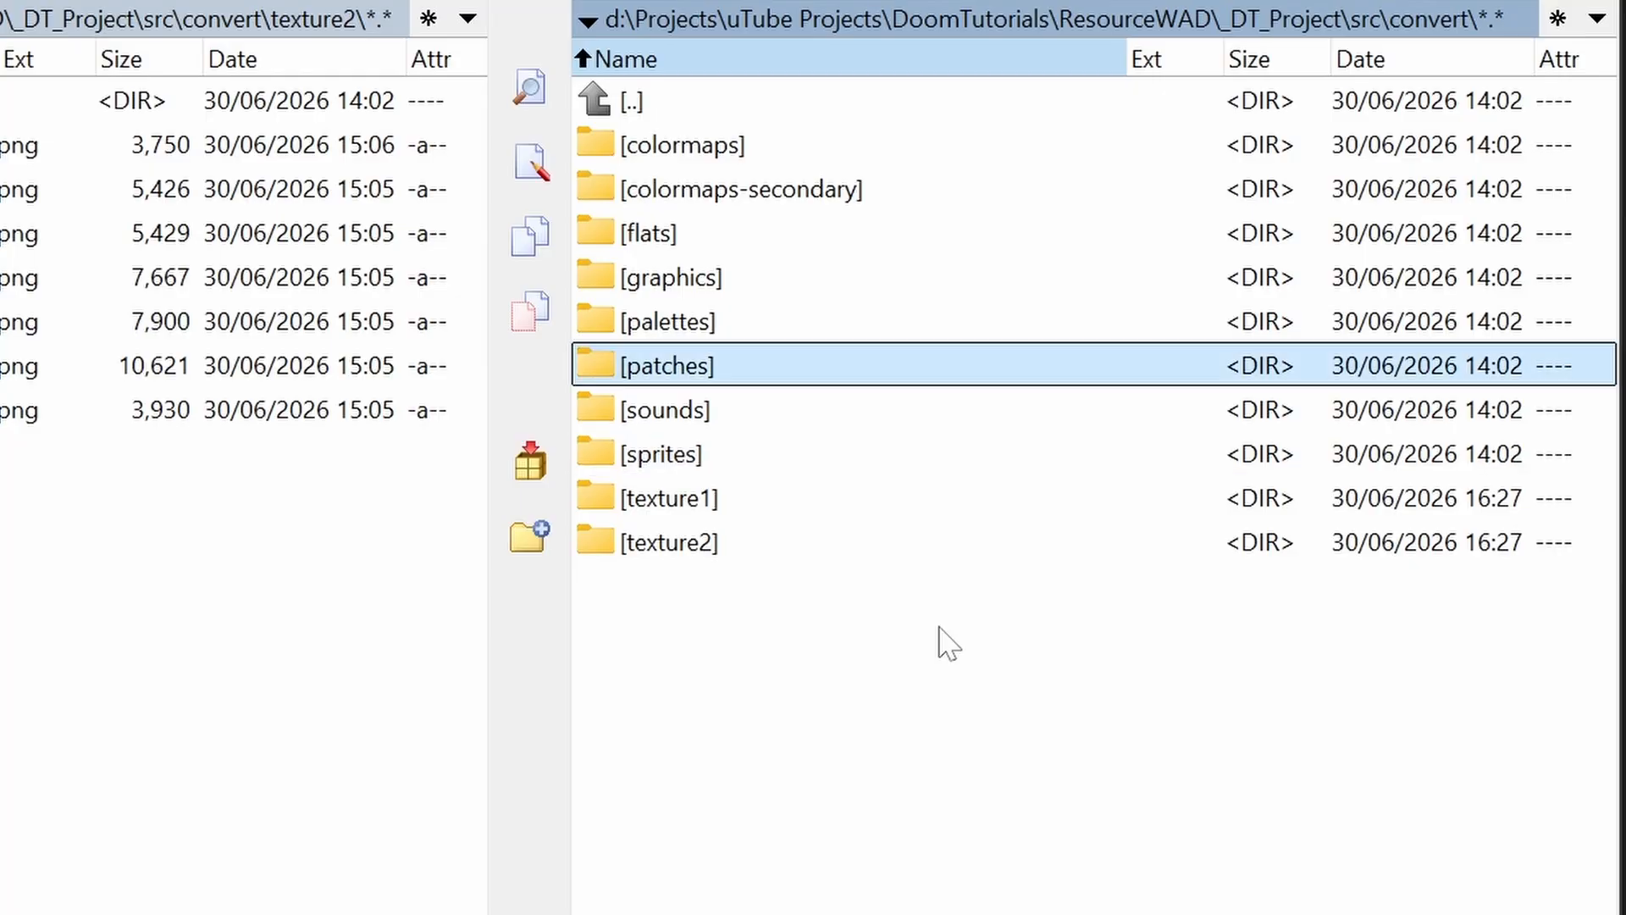
{"action": "key", "text": "Home"}
{"action": "key", "text": "Return"}
{"action": "key", "text": "Up"}
{"action": "key", "text": "Up"}
{"action": "key", "text": "Return"}
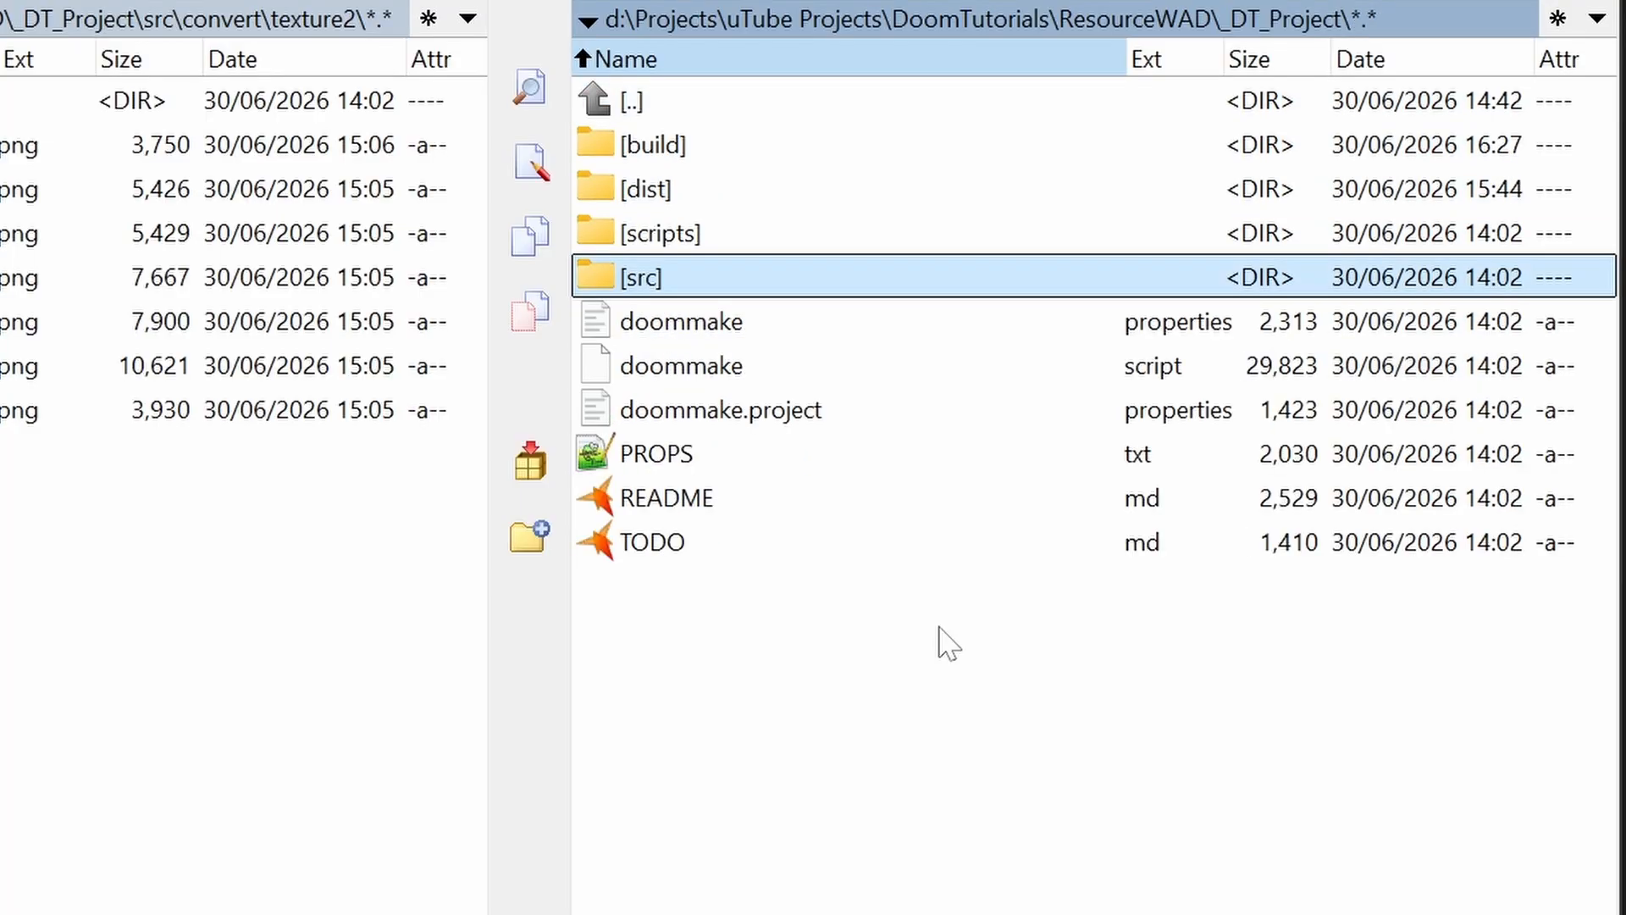
{"action": "key", "text": "Return"}
{"action": "key", "text": "Down"}
{"action": "key", "text": "Down"}
{"action": "key", "text": "Down"}
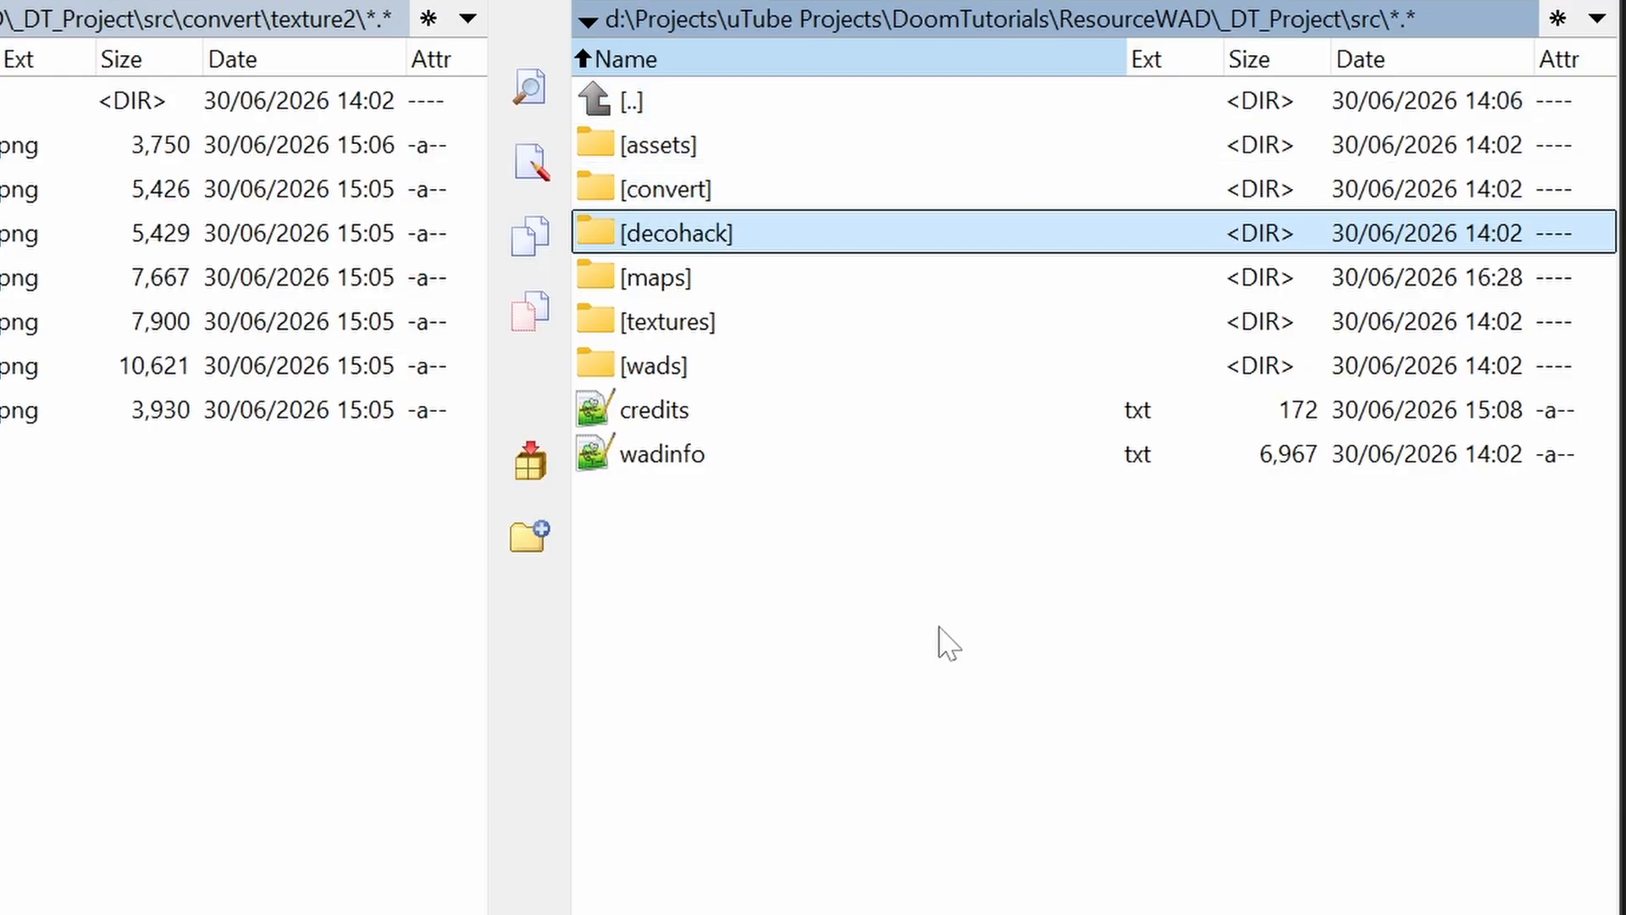
{"action": "key", "text": "Down"}
{"action": "key", "text": "Down"}
{"action": "key", "text": "Return"}
Step: Open texture1.txt from the textures folder in Notepad++, read its texture definitions, and return to Total Commander
{"action": "key", "text": "Down"}
{"action": "key", "text": "Down"}
{"action": "key", "text": "Down"}
{"action": "key", "text": "Down"}
{"action": "key", "text": "Down"}
{"action": "key", "text": "Down"}
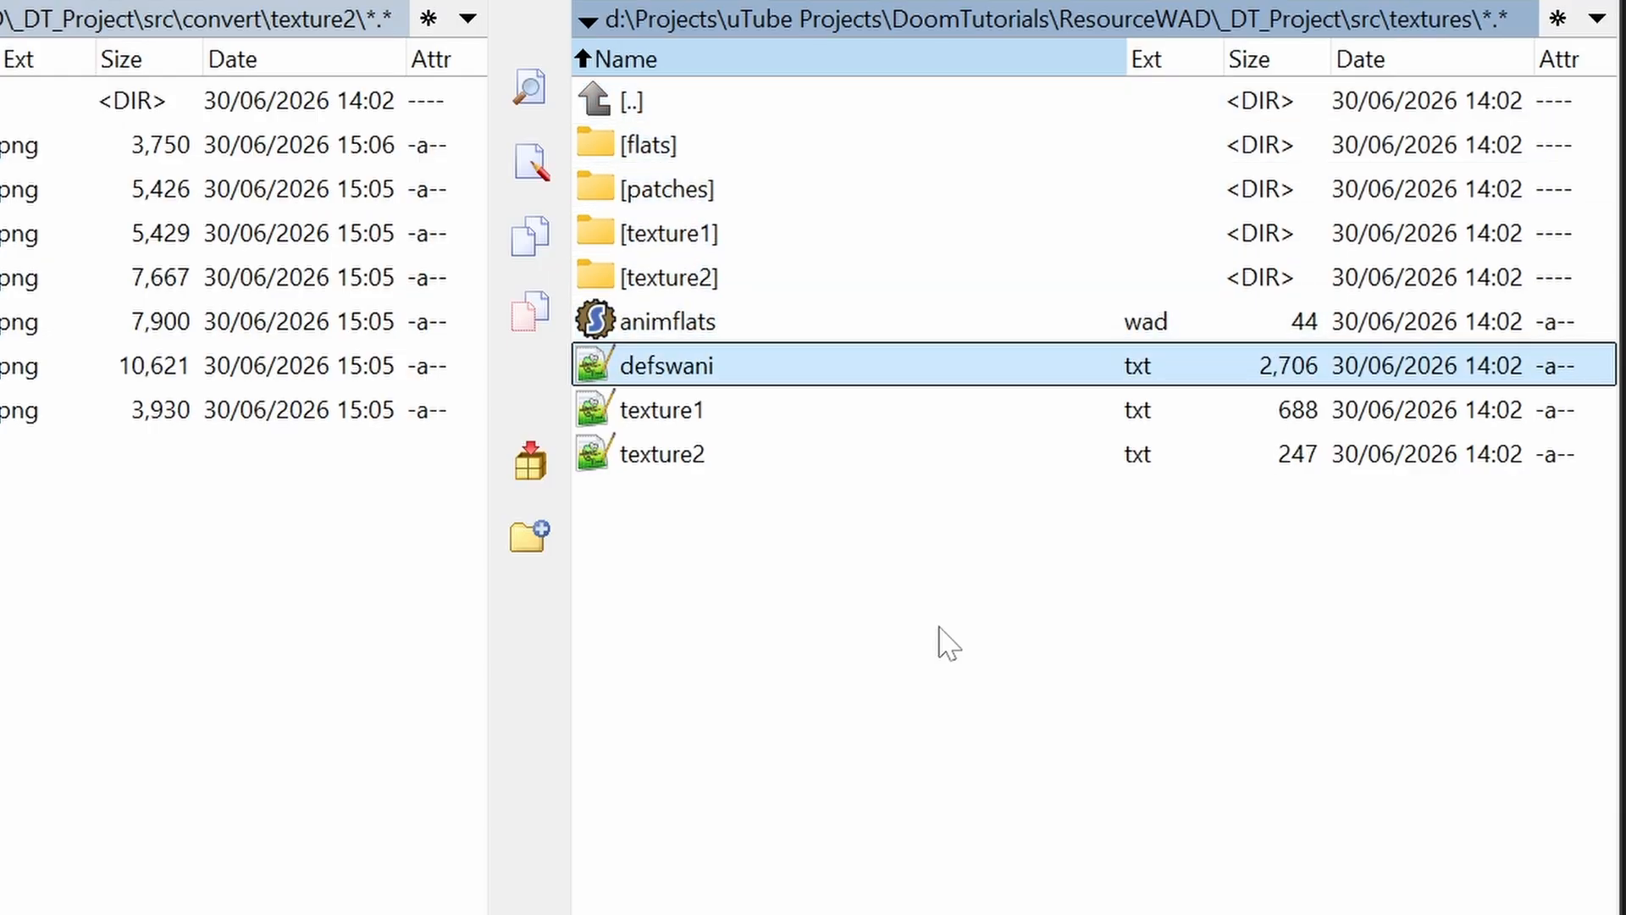
{"action": "key", "text": "Down"}
{"action": "key", "text": "Down"}
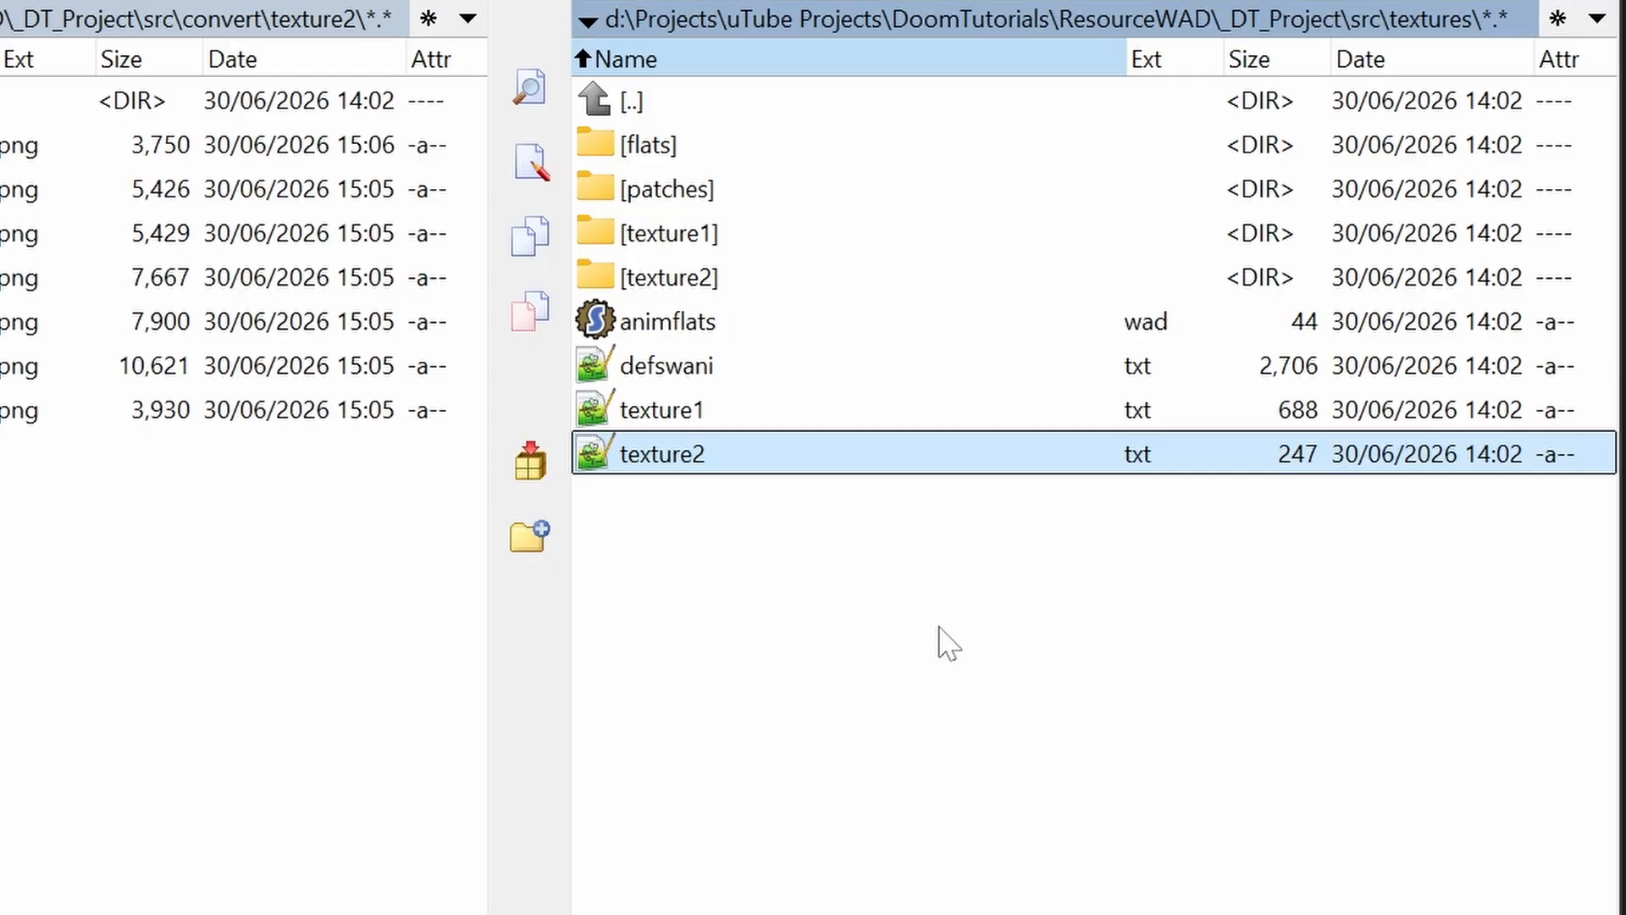
{"action": "key", "text": "Up"}
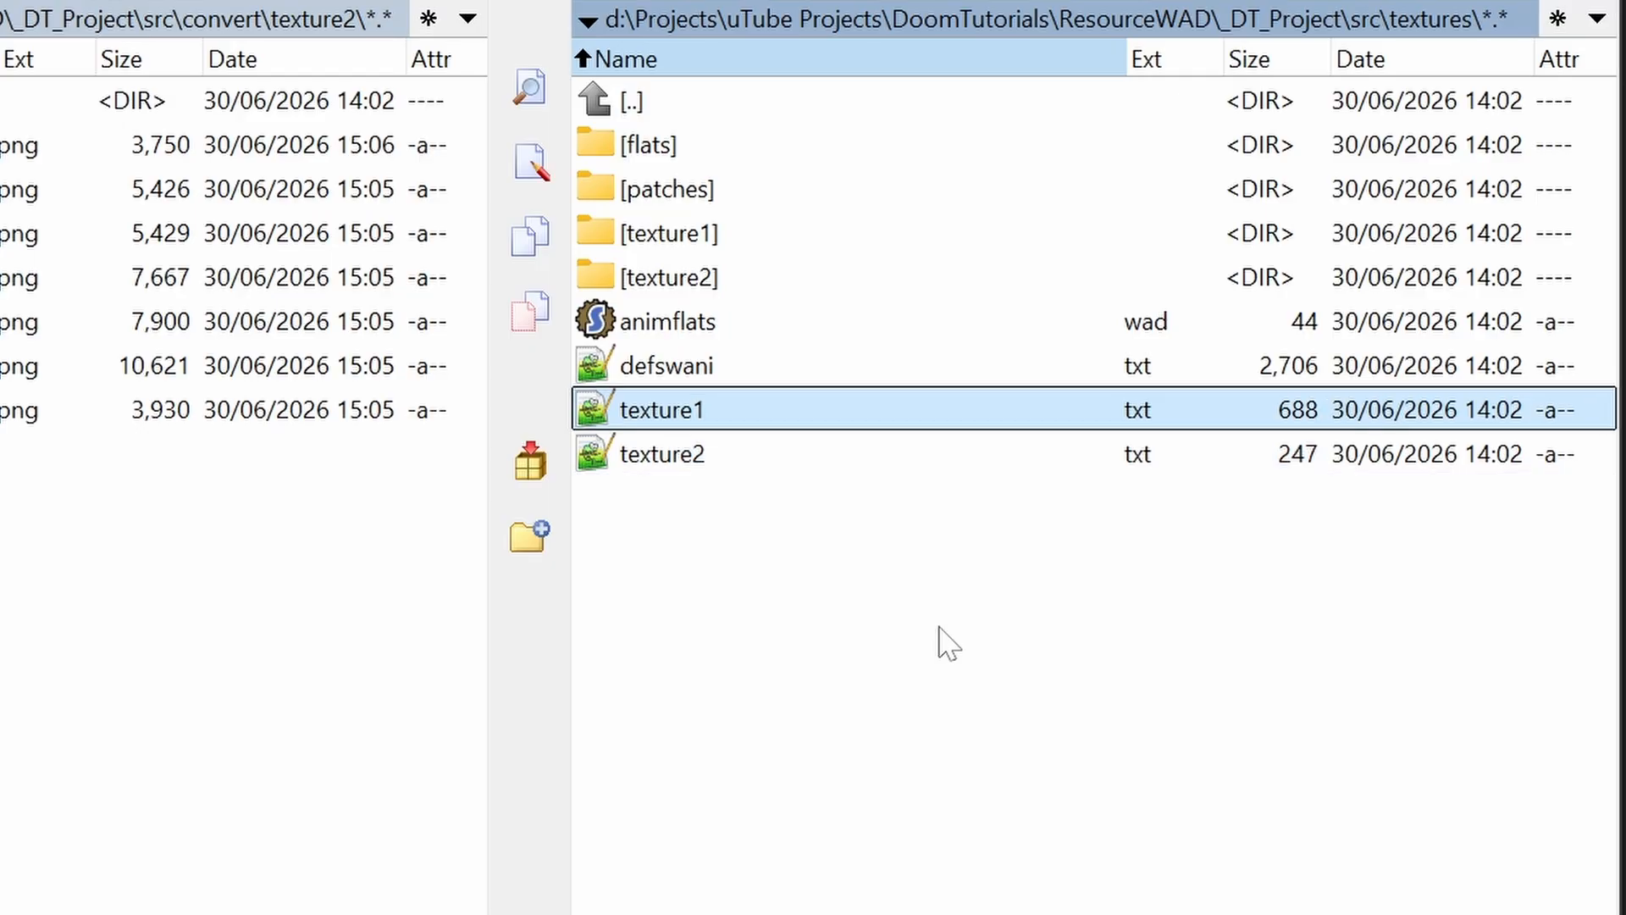
{"action": "key", "text": "F4"}
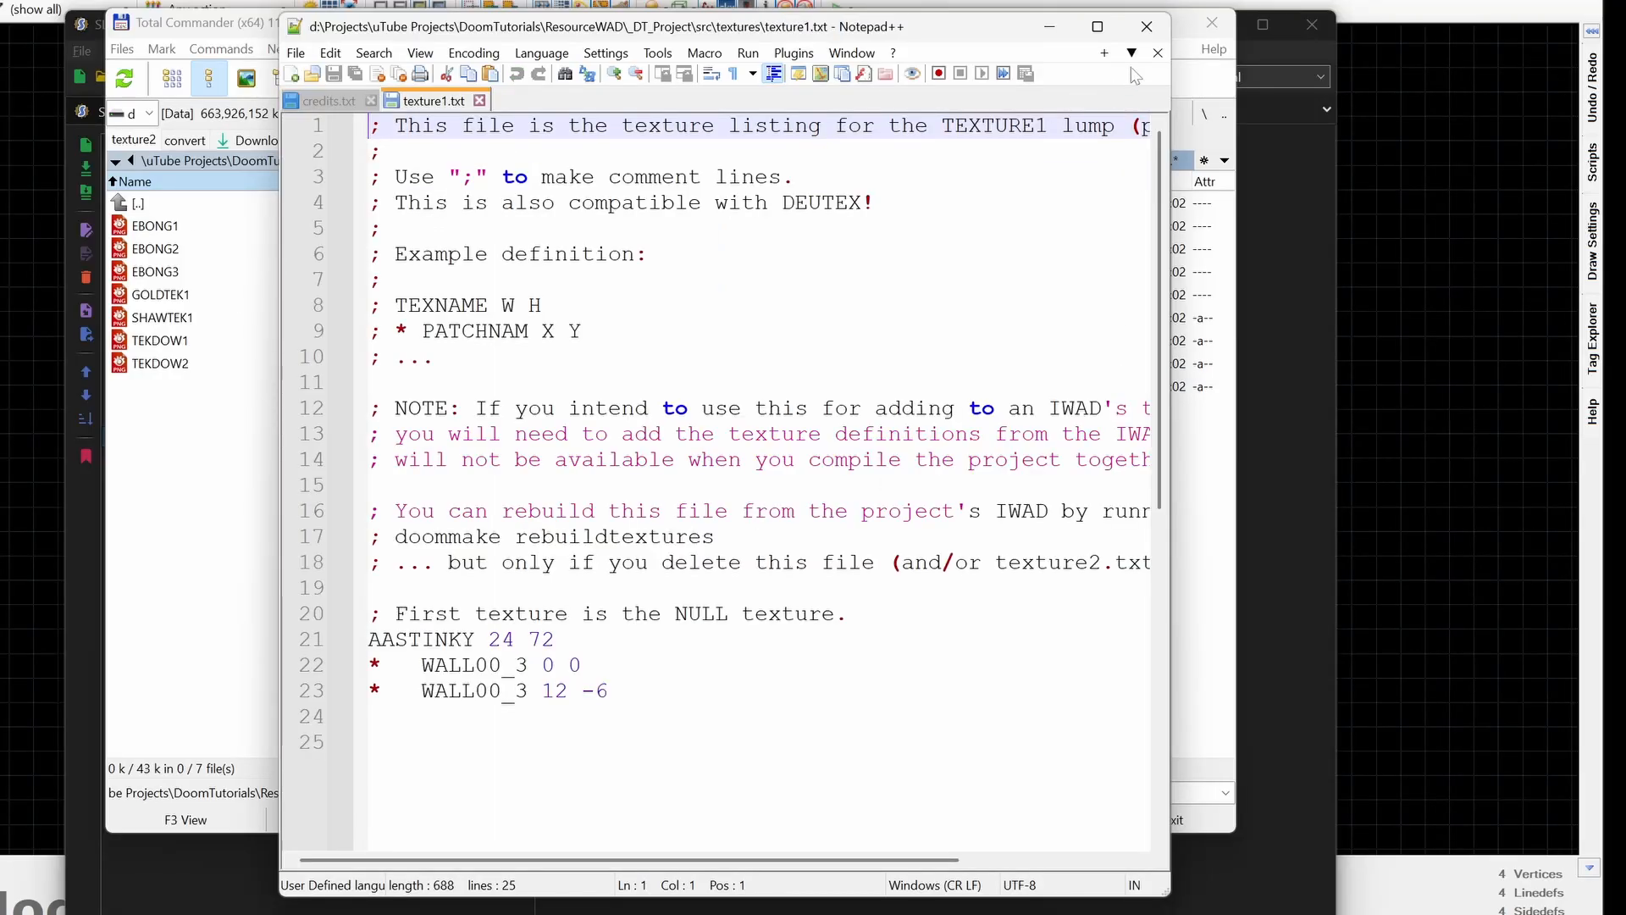
{"action": "left_click", "coordinate": [1192, 496]}
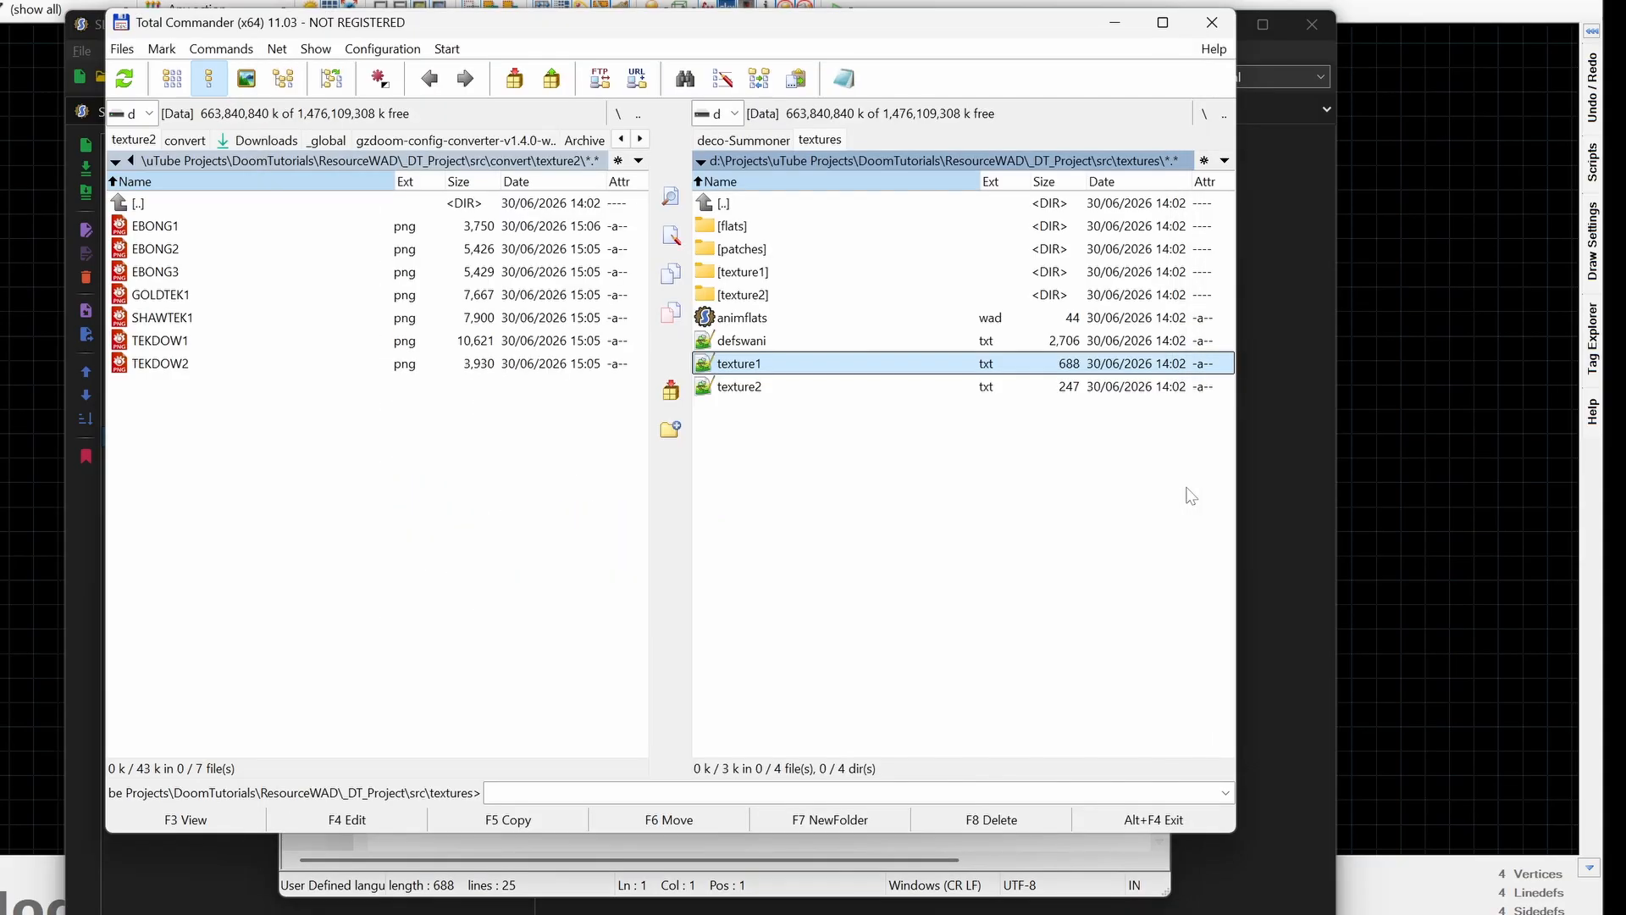
Step: Open texture2.txt for editing, read its comment lines, and leave the text editor
{"action": "key", "text": "Down"}
{"action": "key", "text": "F4"}
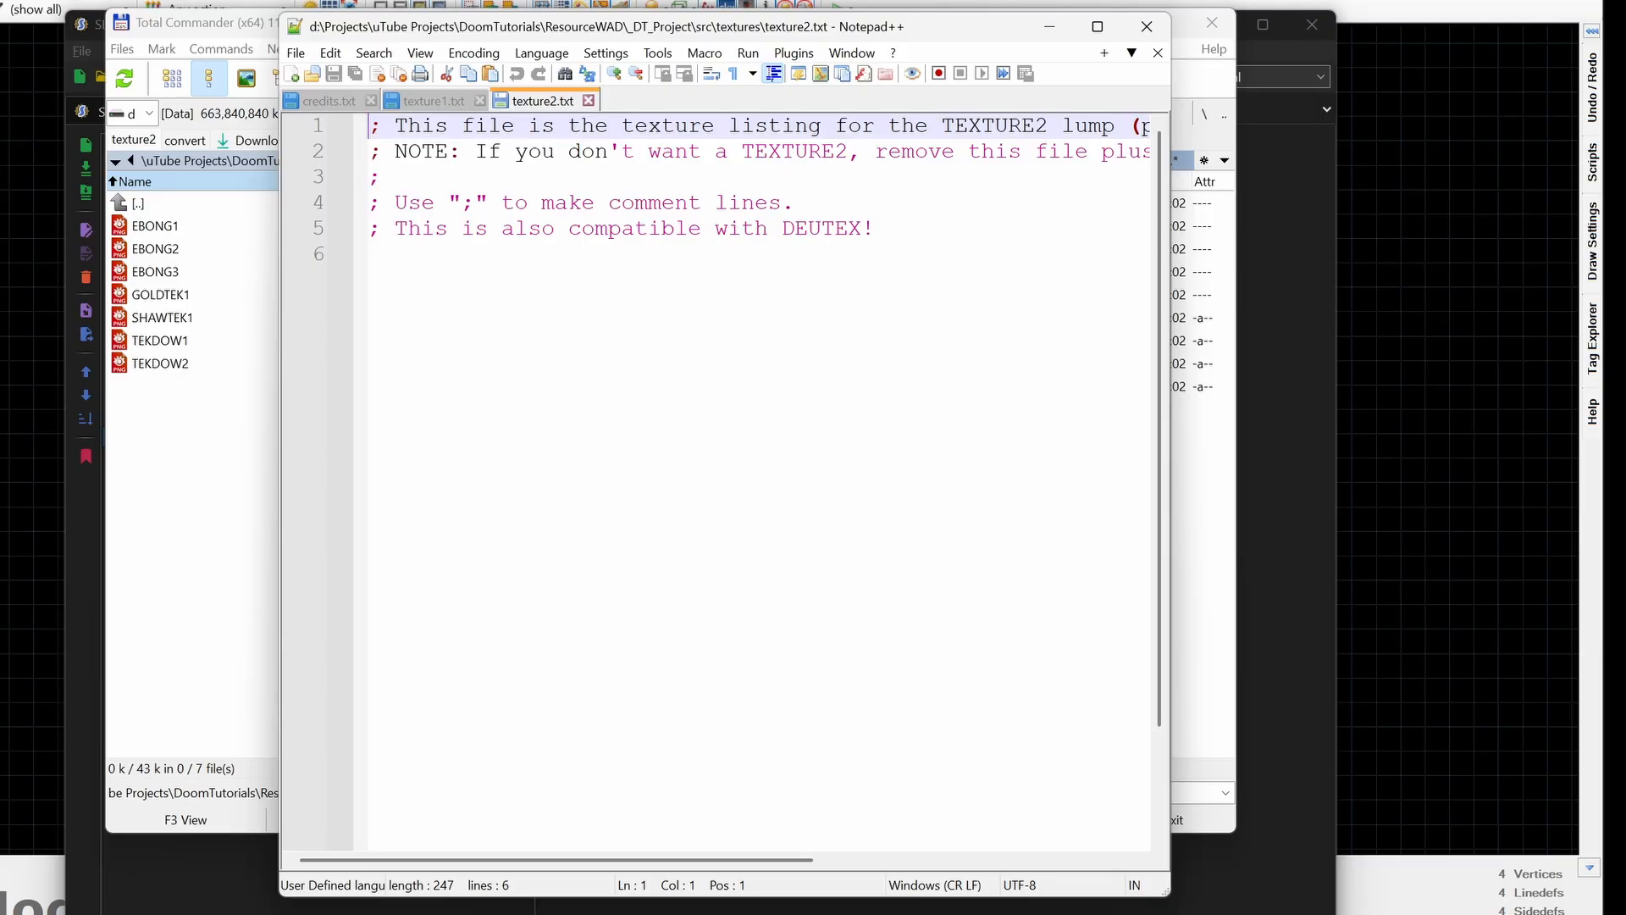
{"action": "left_click", "coordinate": [1145, 34]}
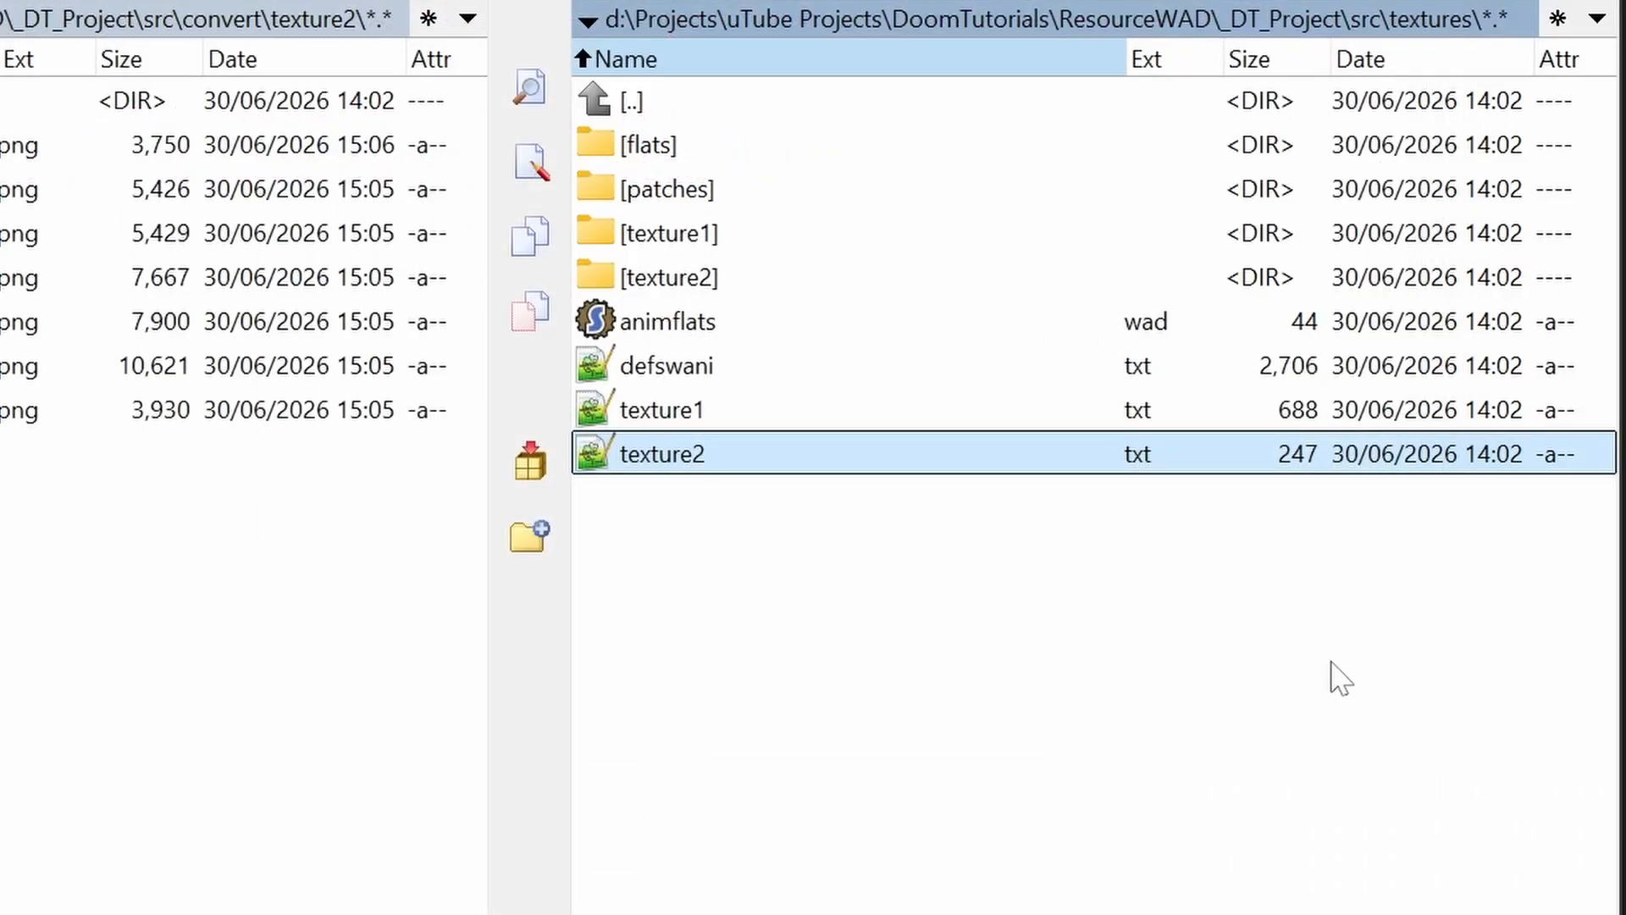
Step: Delete texture1.txt from the src\textures folder to the recycle bin
{"action": "key", "text": "Up"}
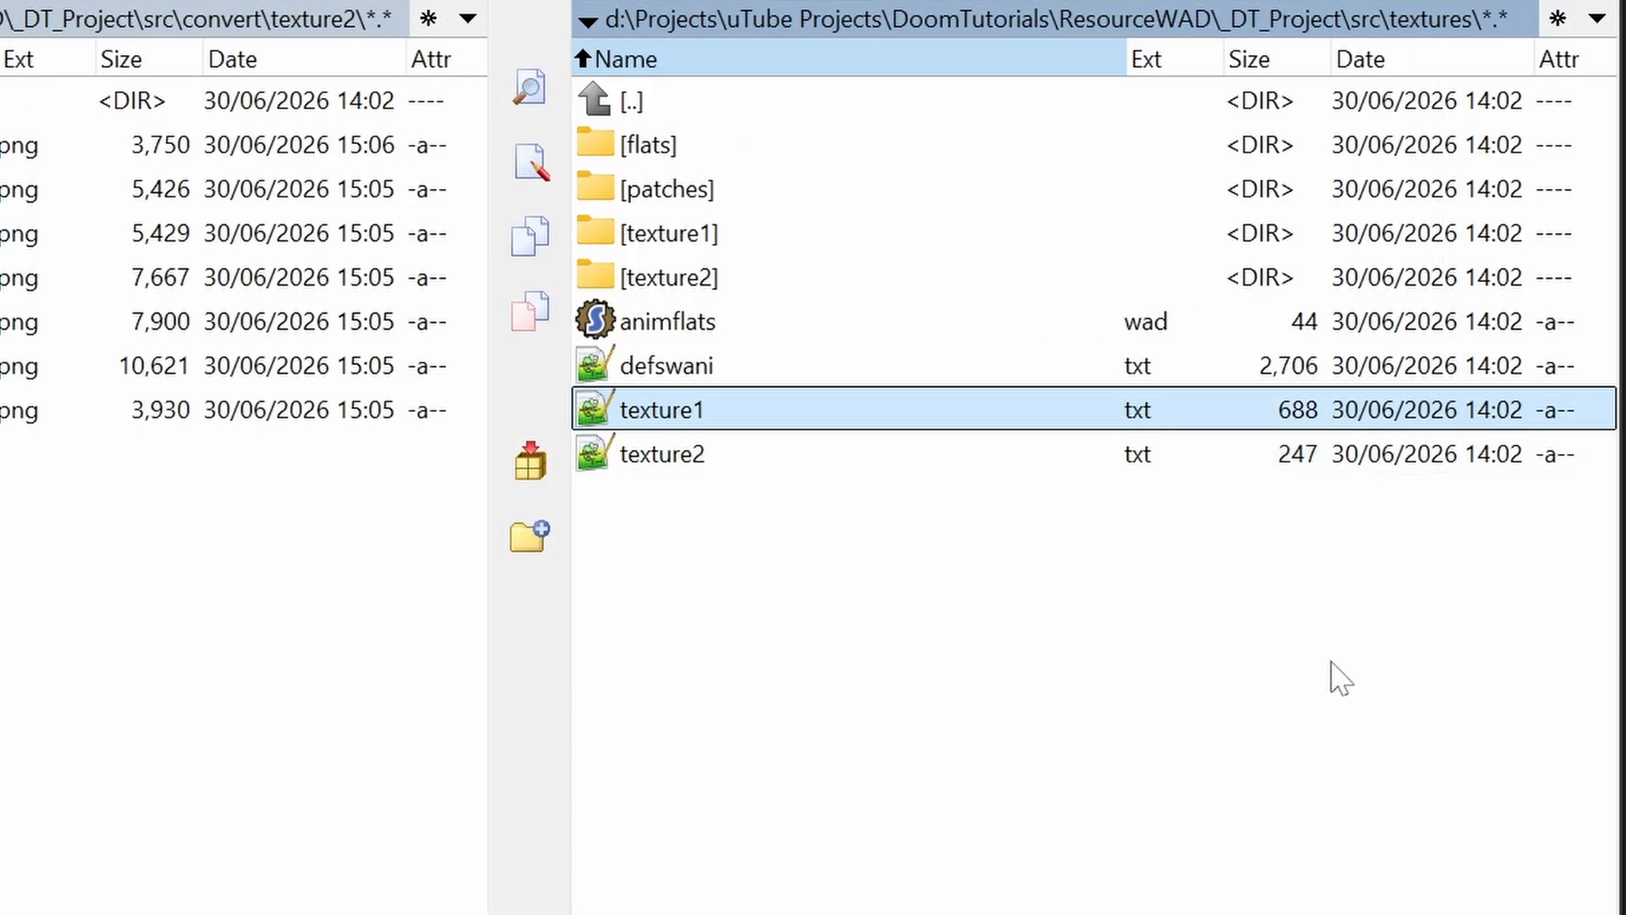
{"action": "key", "text": "Delete"}
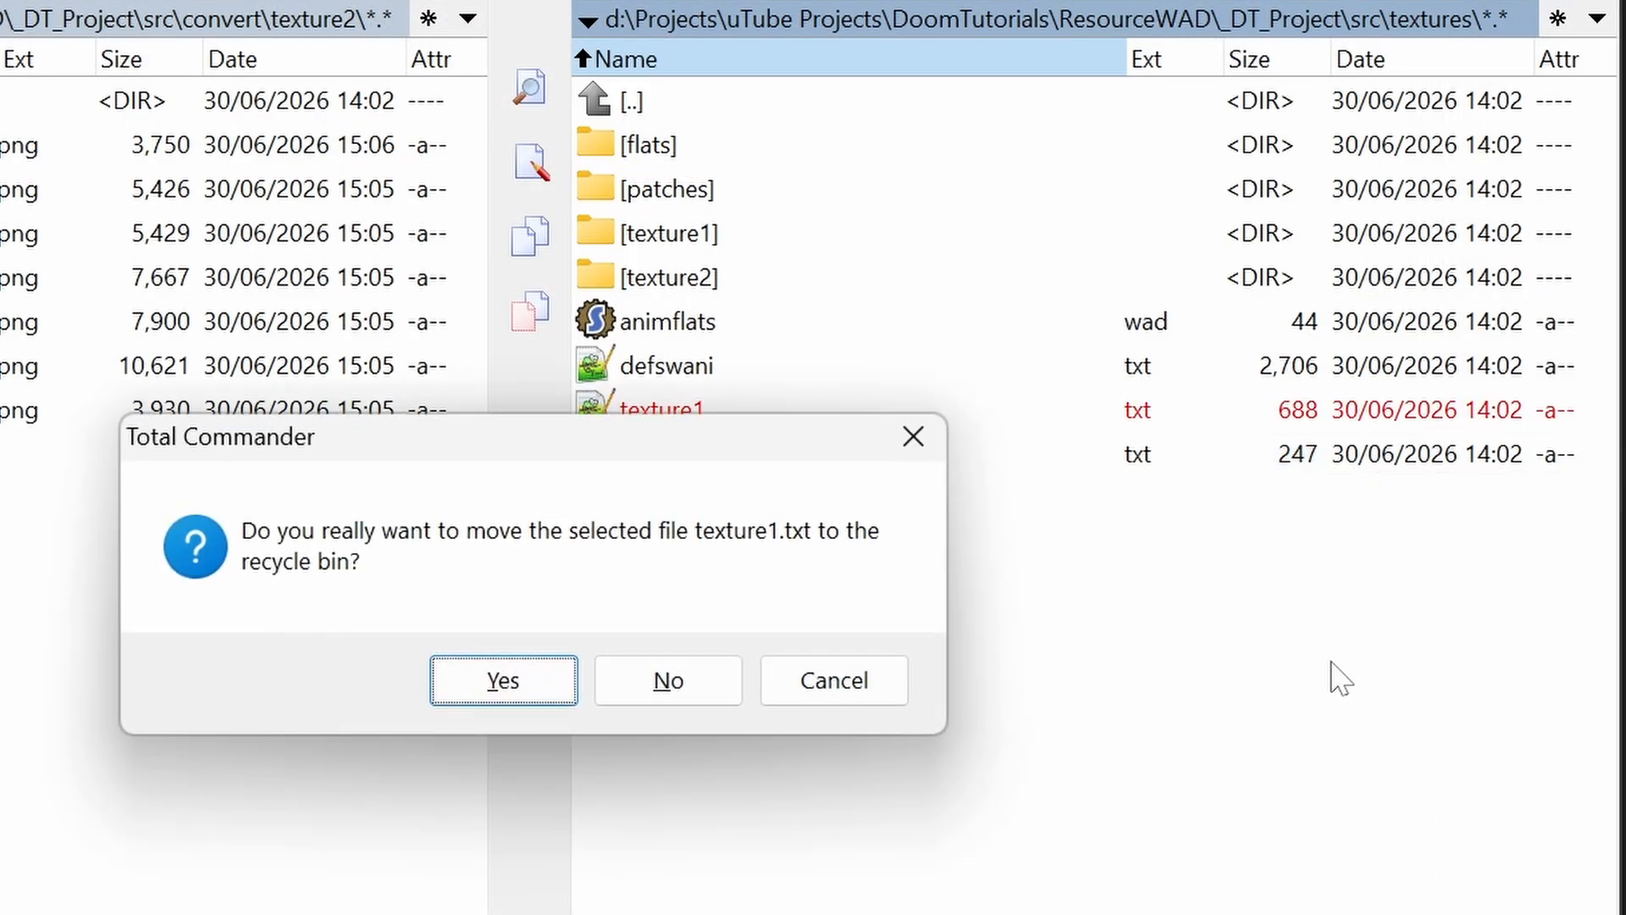
{"action": "key", "text": "Return"}
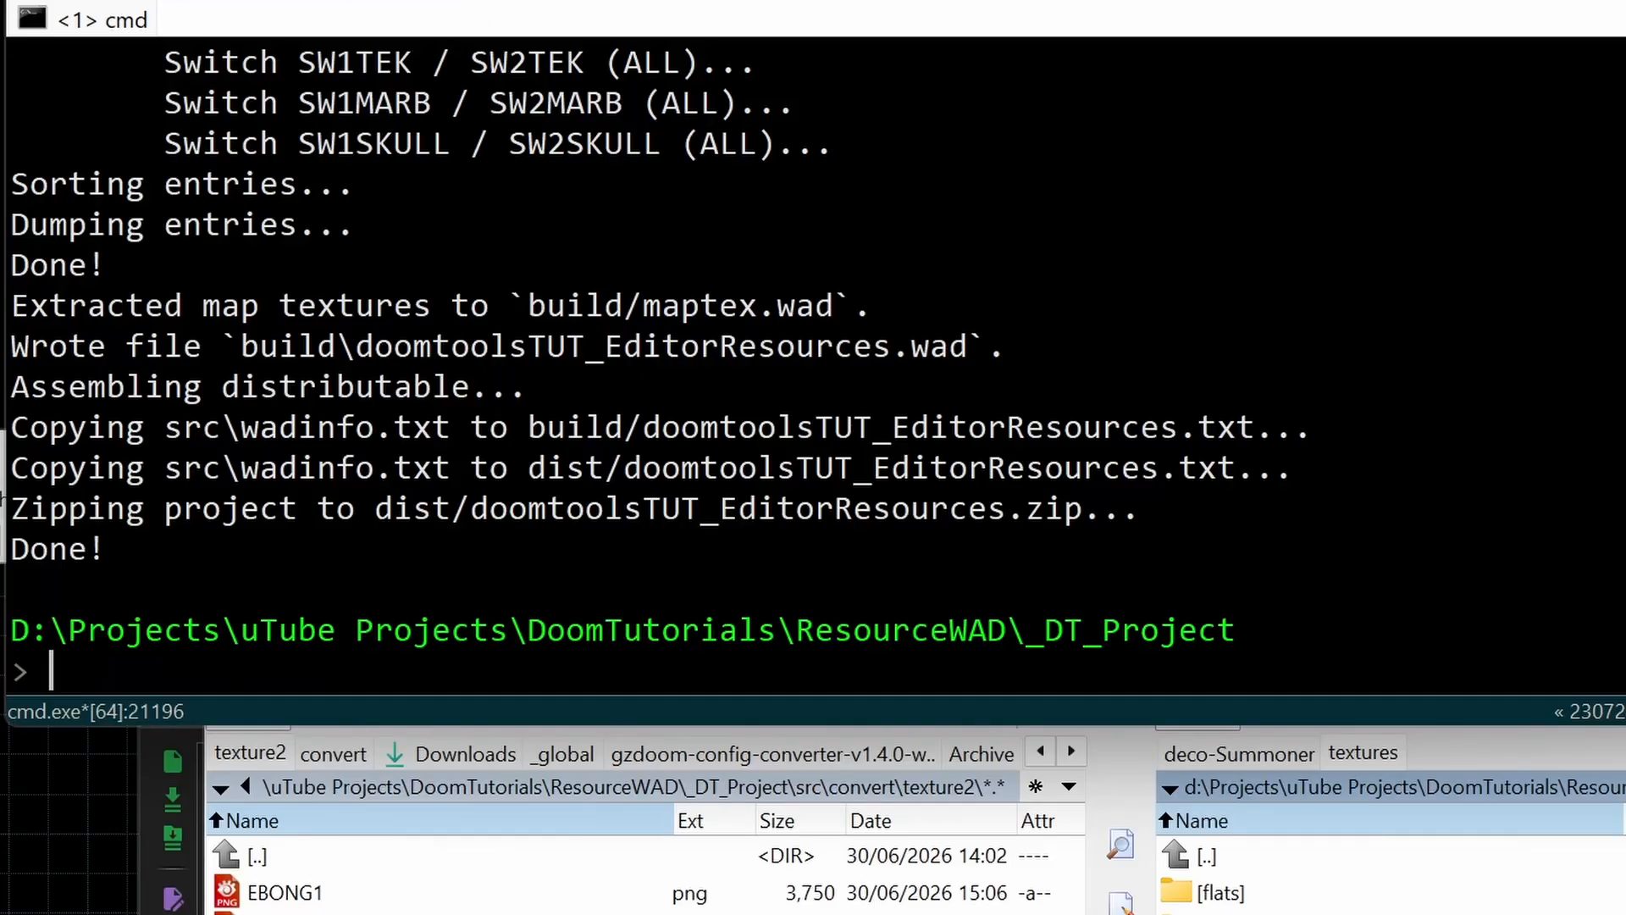
Step: In the command prompt, list the project's targets with "doommake --targets" and copy the target name rebuildtextures
{"action": "type", "text": "doommake --targets"}
{"action": "key", "text": "Return"}
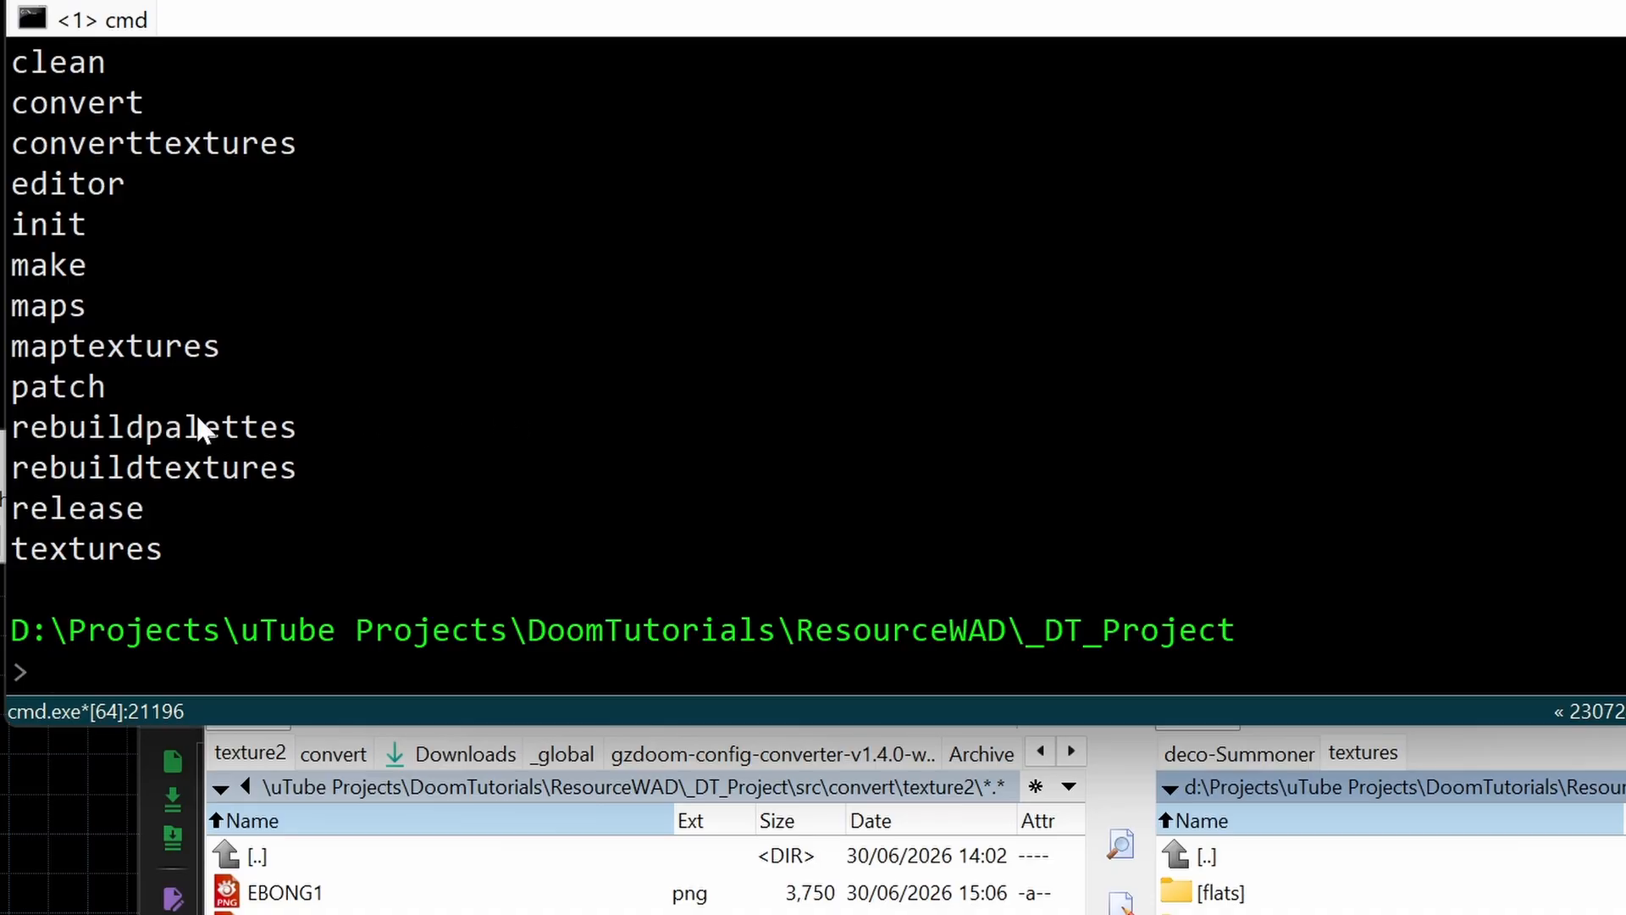
{"action": "left_click_drag", "start_coordinate": [12, 470], "coordinate": [296, 470]}
{"action": "key", "text": "ctrl+c"}
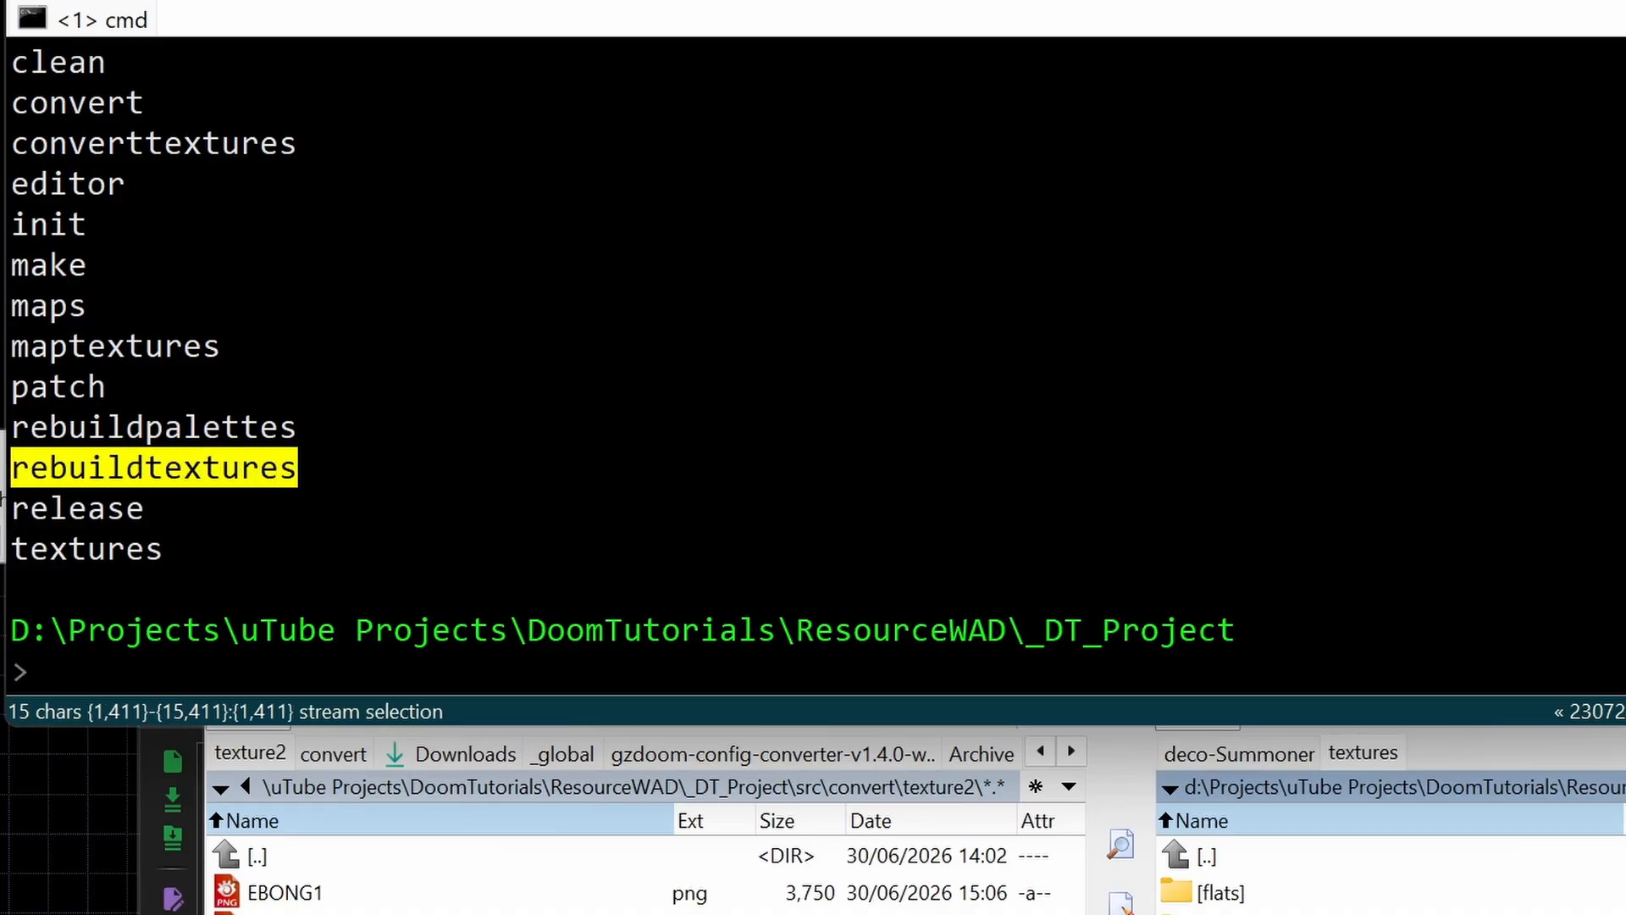
Step: Run "doommake rebuildtextures" and check which IWAD it used and which texture file it wrote
{"action": "type", "text": "doommake"}
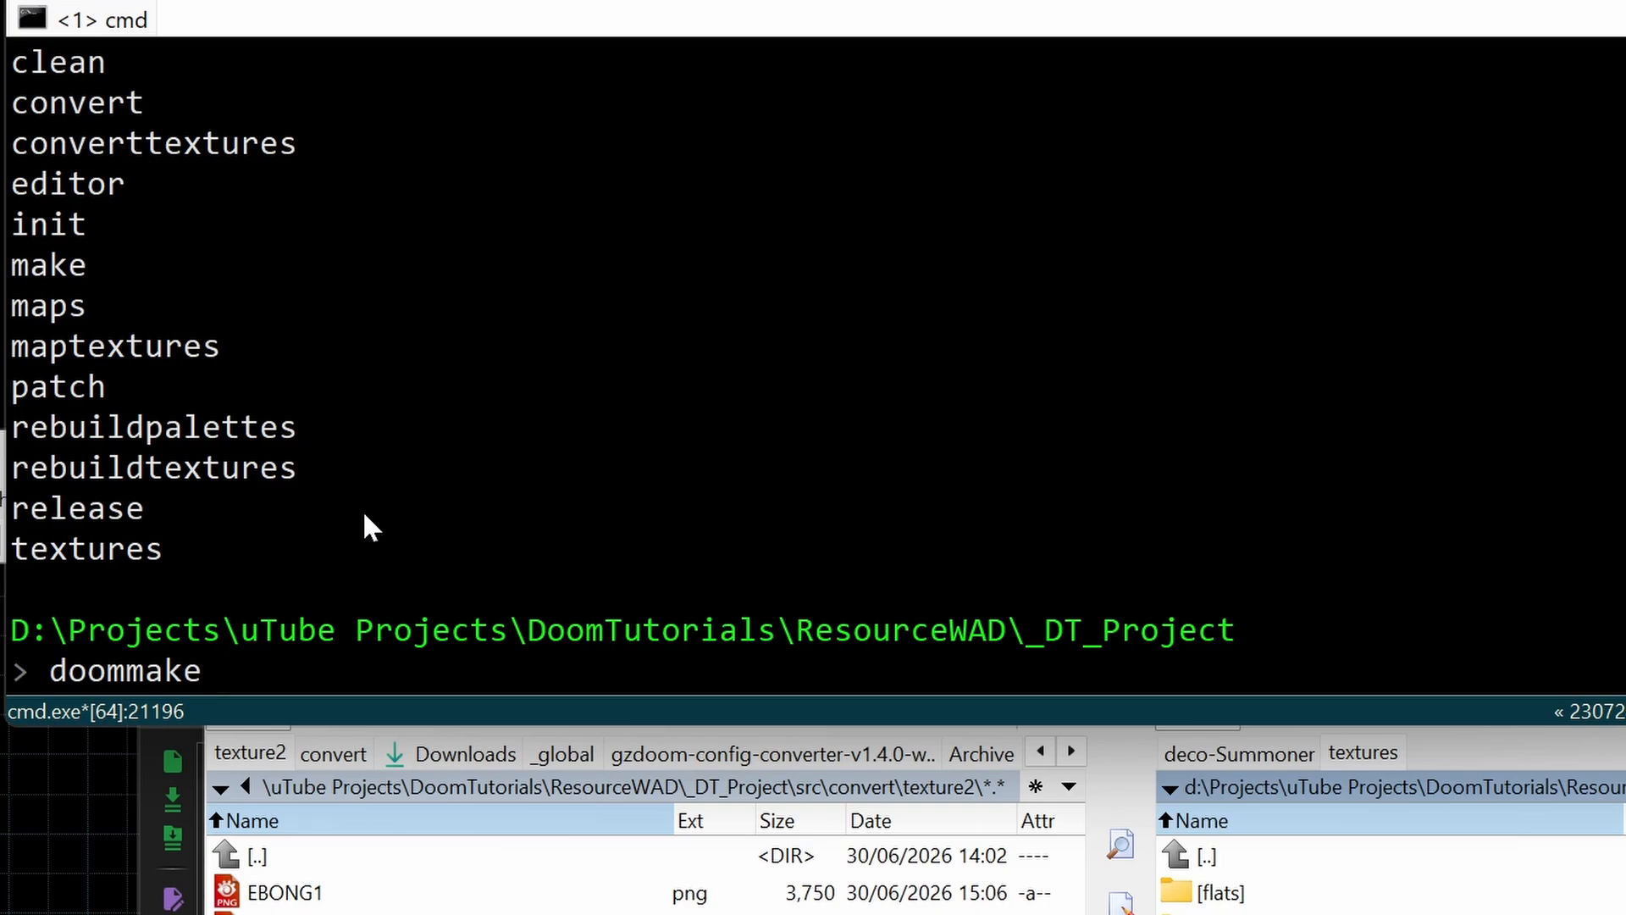
{"action": "key", "text": "ctrl+v"}
{"action": "key", "text": "Return"}
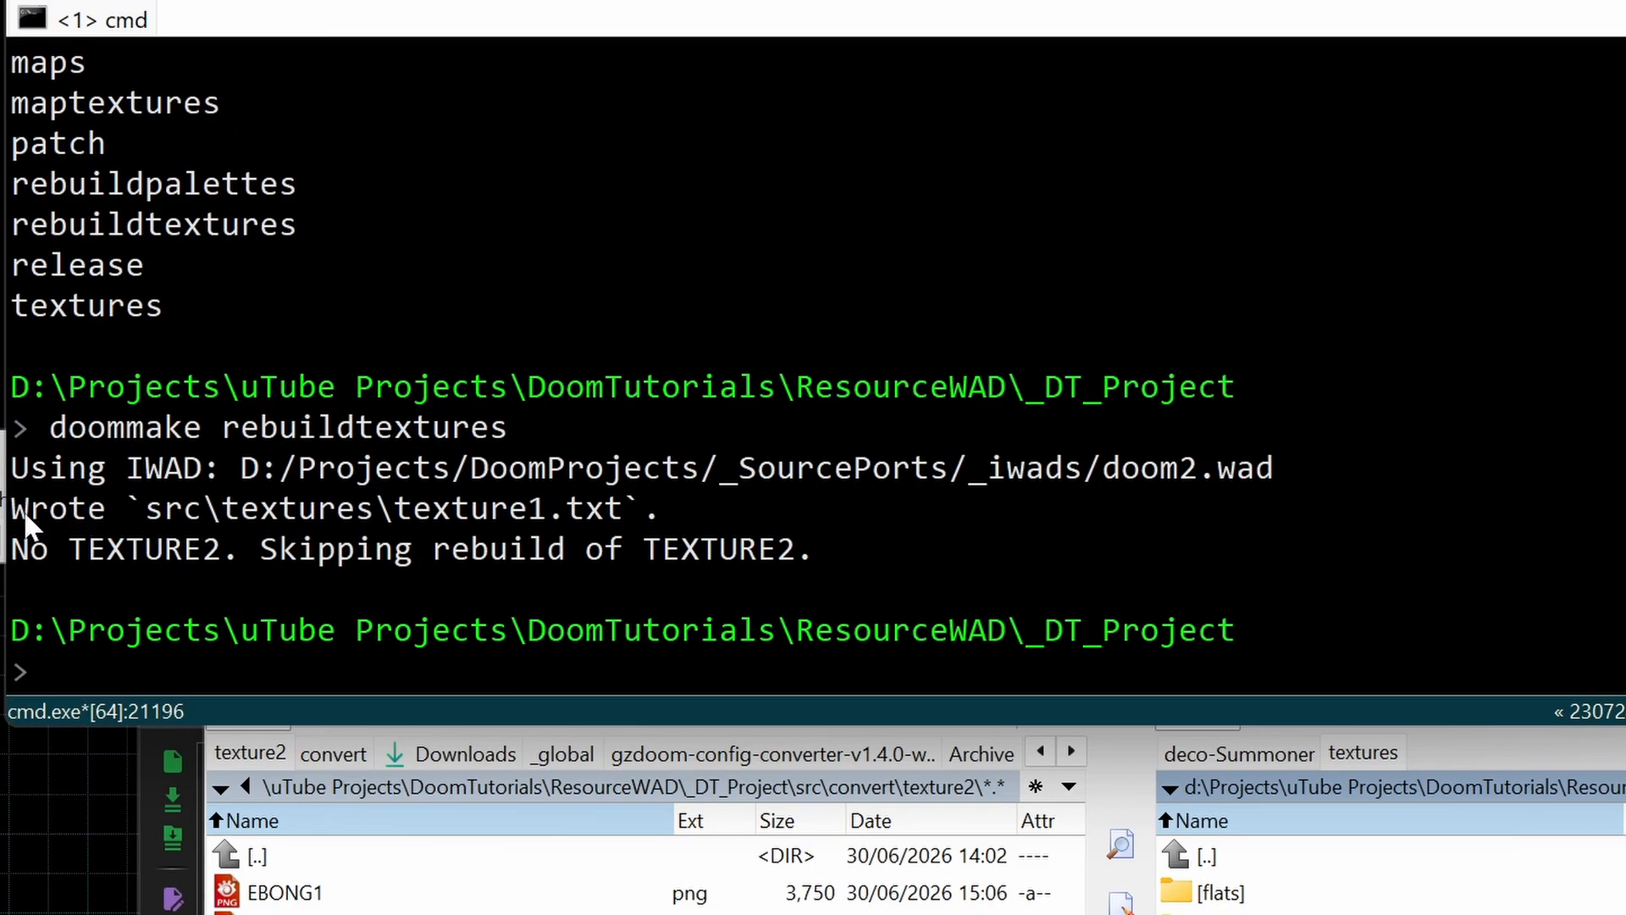
{"action": "left_click_drag", "start_coordinate": [17, 515], "coordinate": [625, 509]}
{"action": "left_click_drag", "start_coordinate": [243, 467], "coordinate": [1275, 467]}
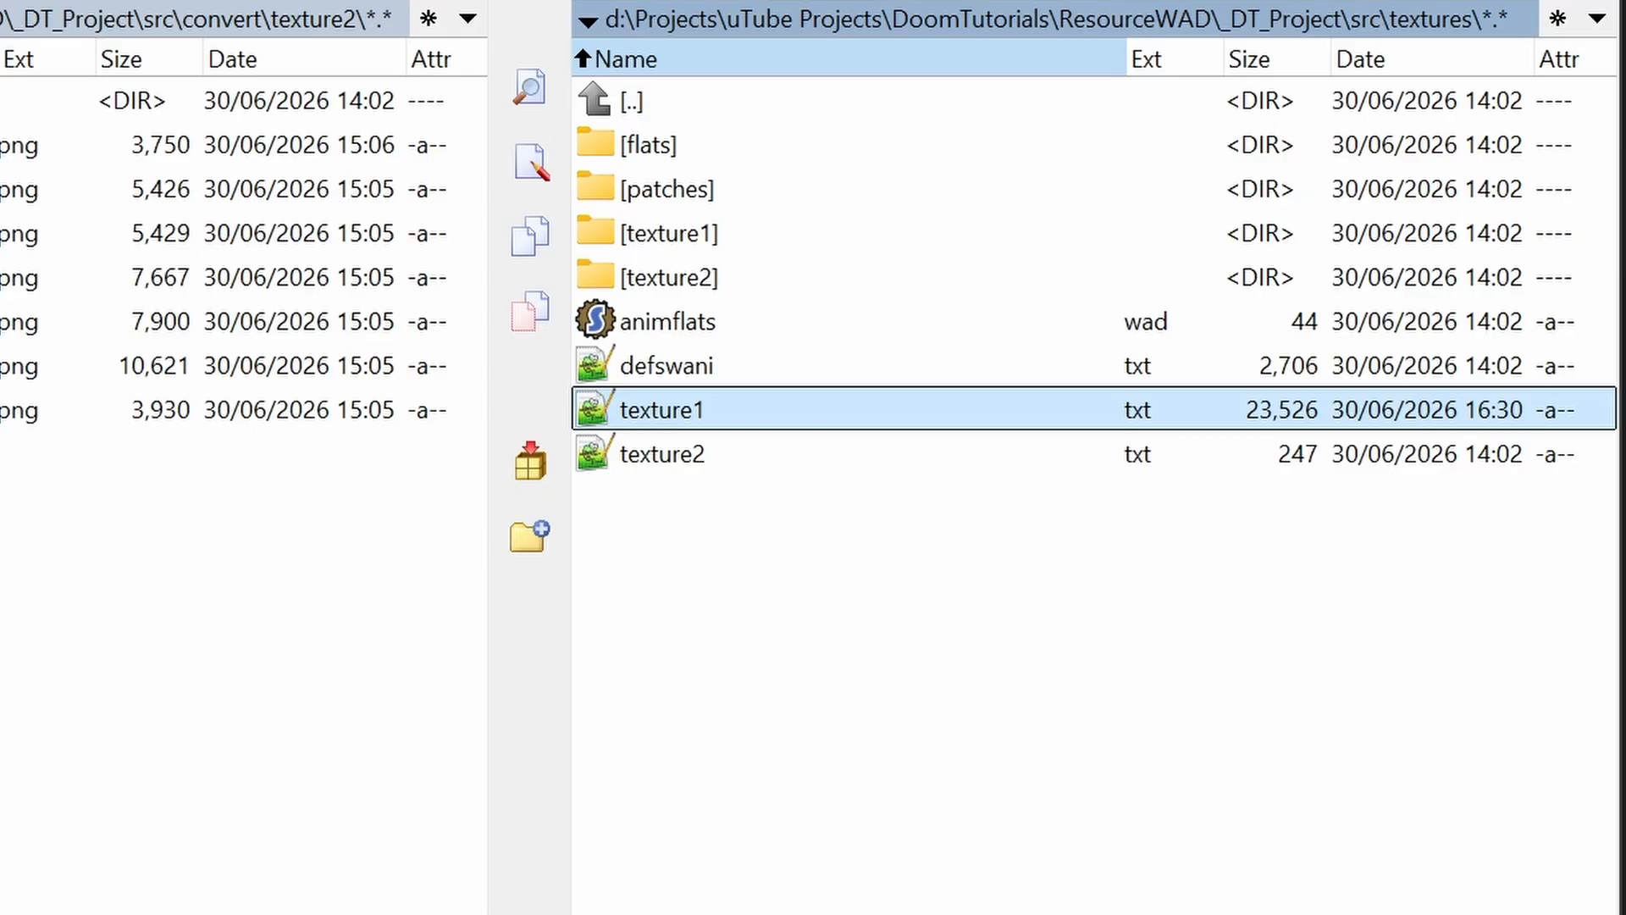
Step: Open the regenerated texture1.txt in Notepad++ and look through its texture definitions
{"action": "key", "text": "Return"}
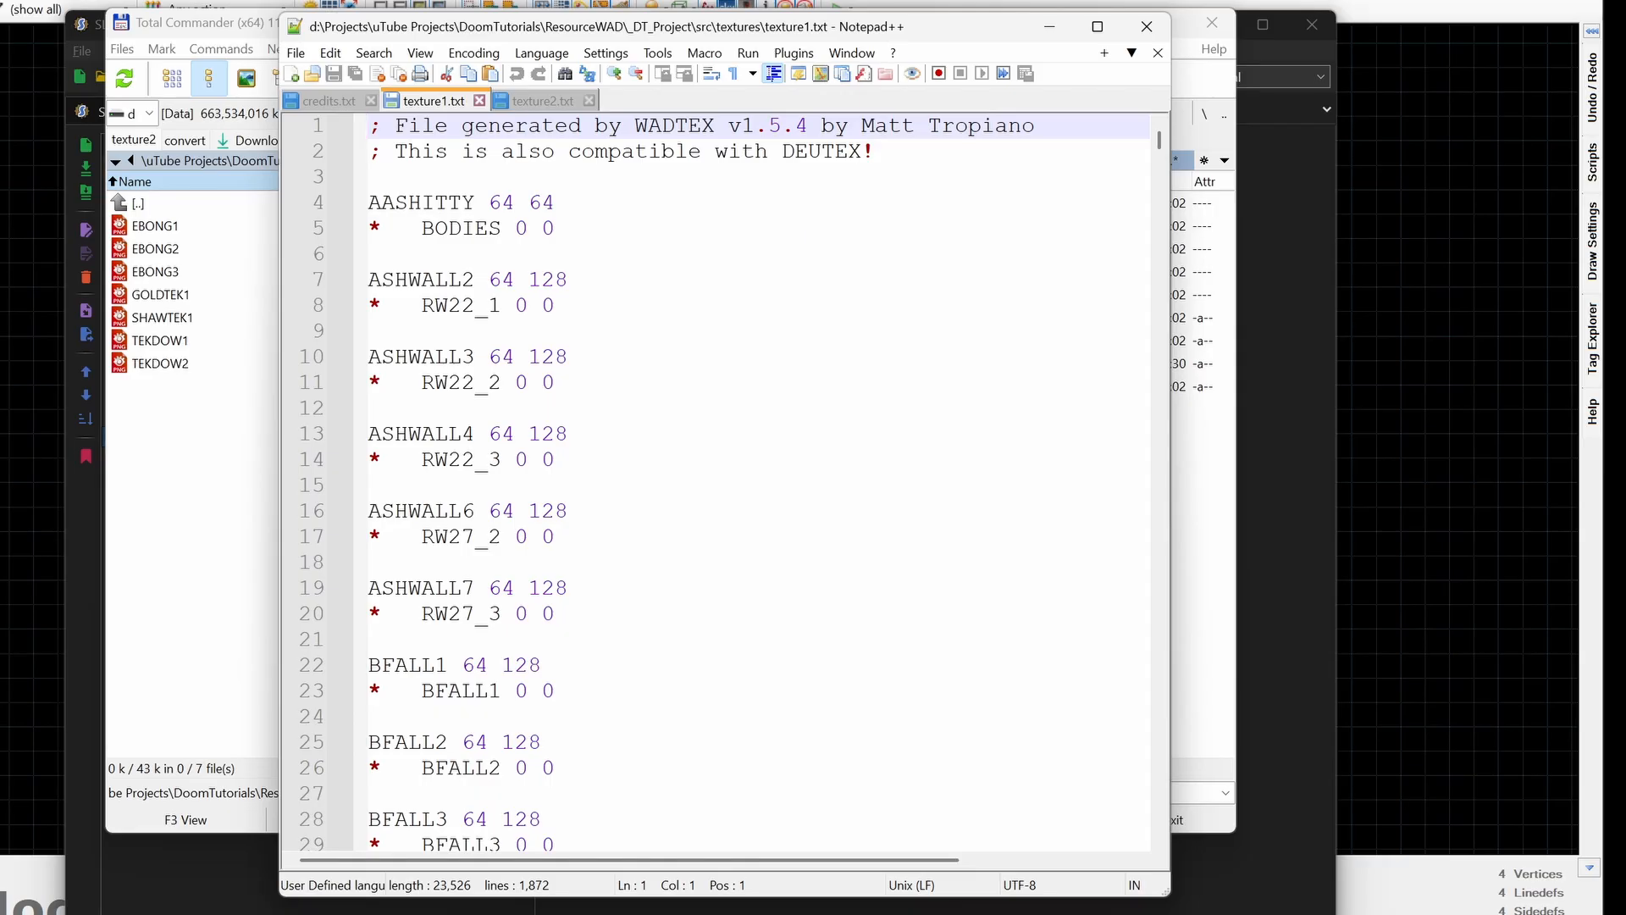
{"action": "scroll", "coordinate": [716, 483], "scroll_direction": "down", "scroll_amount": 20}
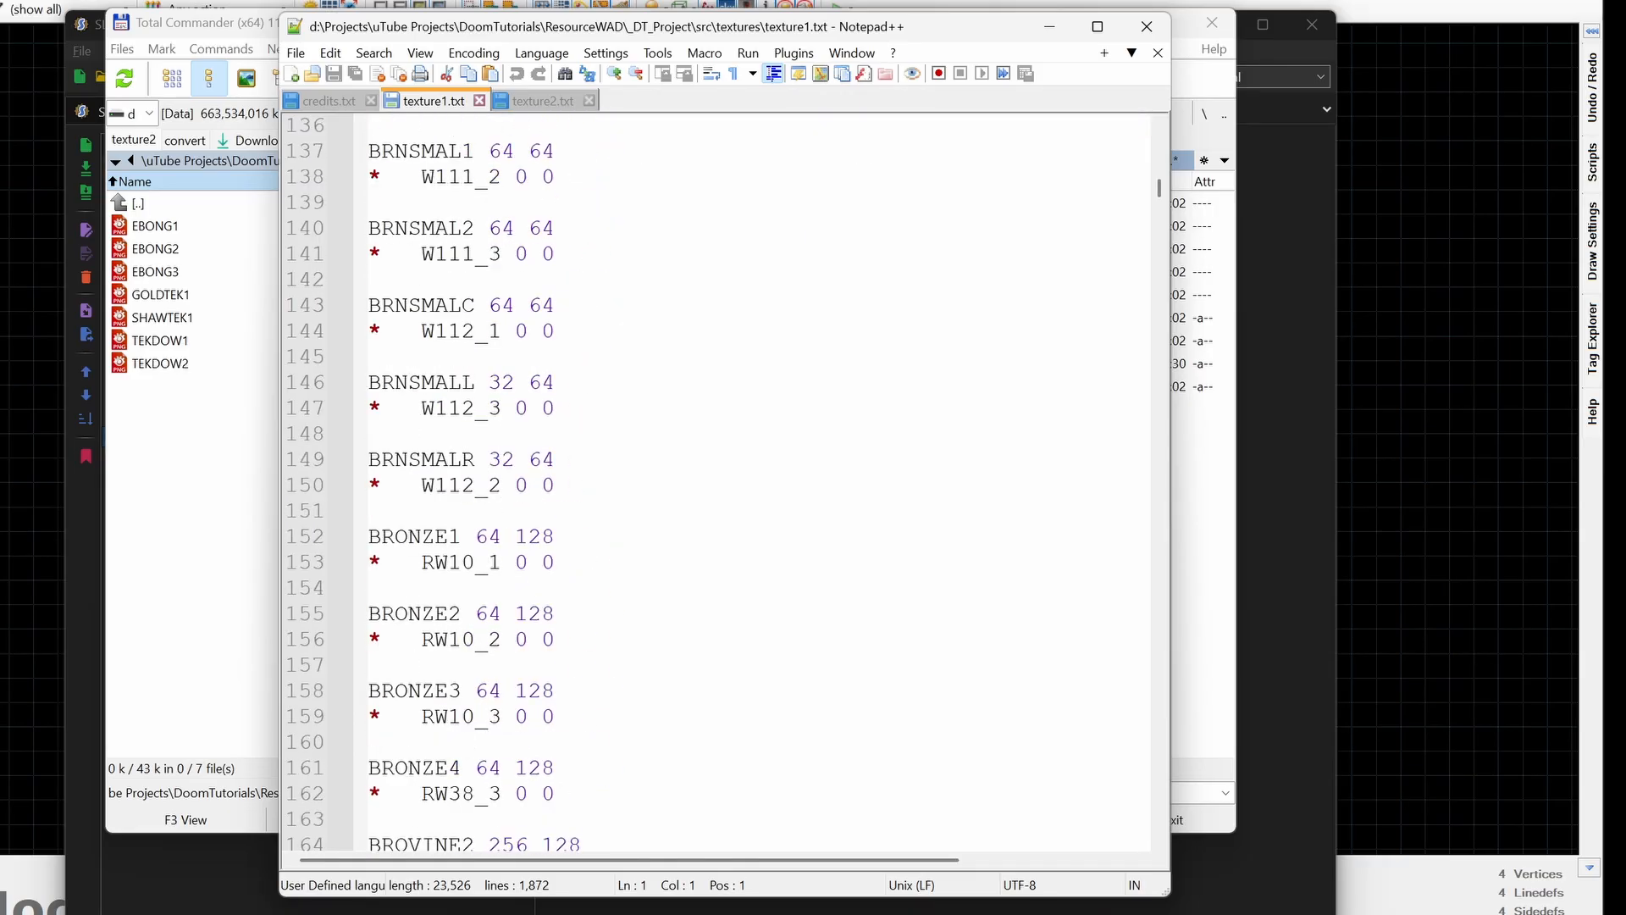
{"action": "scroll", "coordinate": [716, 483], "scroll_direction": "down", "scroll_amount": 20}
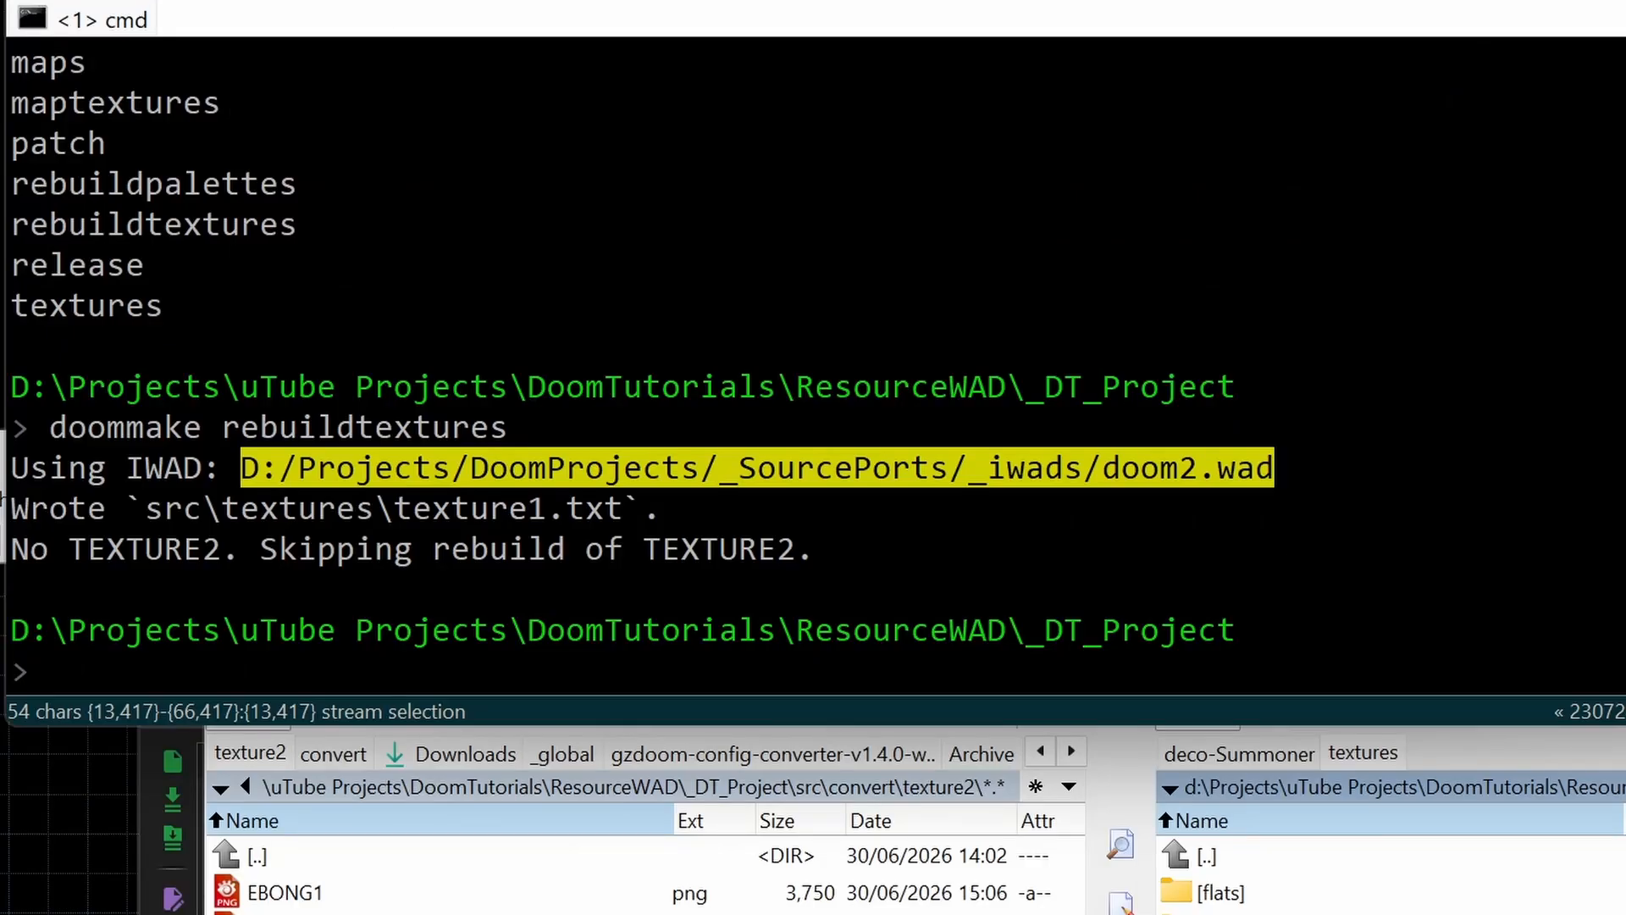
Step: Rebuild the project by running doommake in the _DT_Project folder
{"action": "type", "text": "doommake"}
{"action": "key", "text": "Return"}
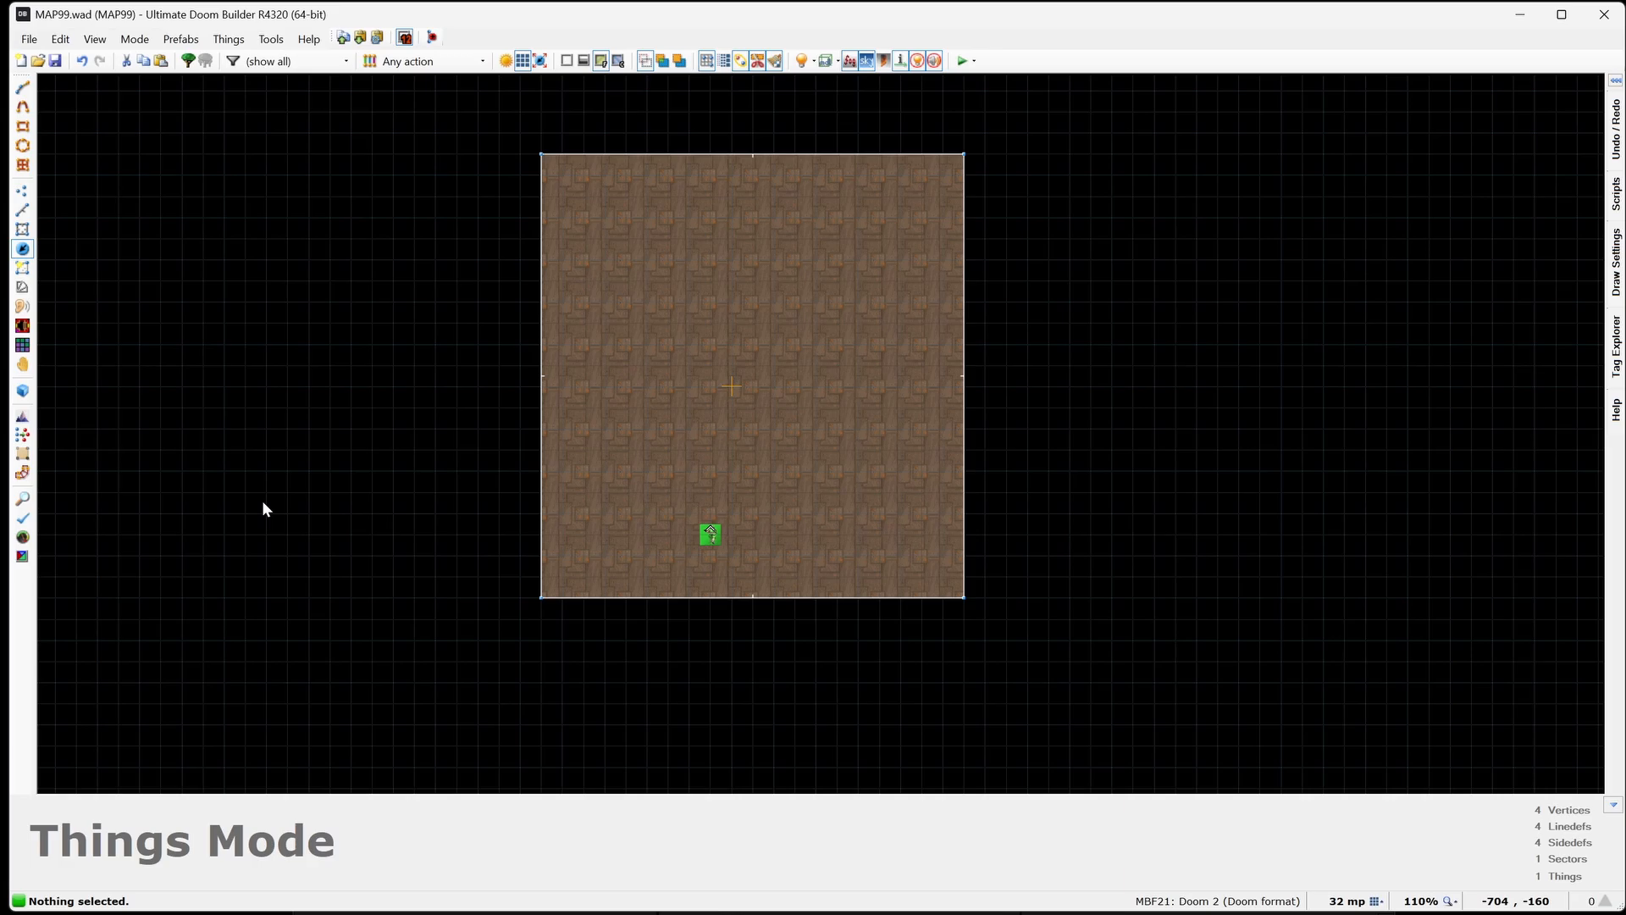
Step: In Ultimate Doom Builder's 3D view, browse middle textures for the EBONG1 wall and look through the TEXTURE1 set of textures.wad
{"action": "key", "text": "q"}
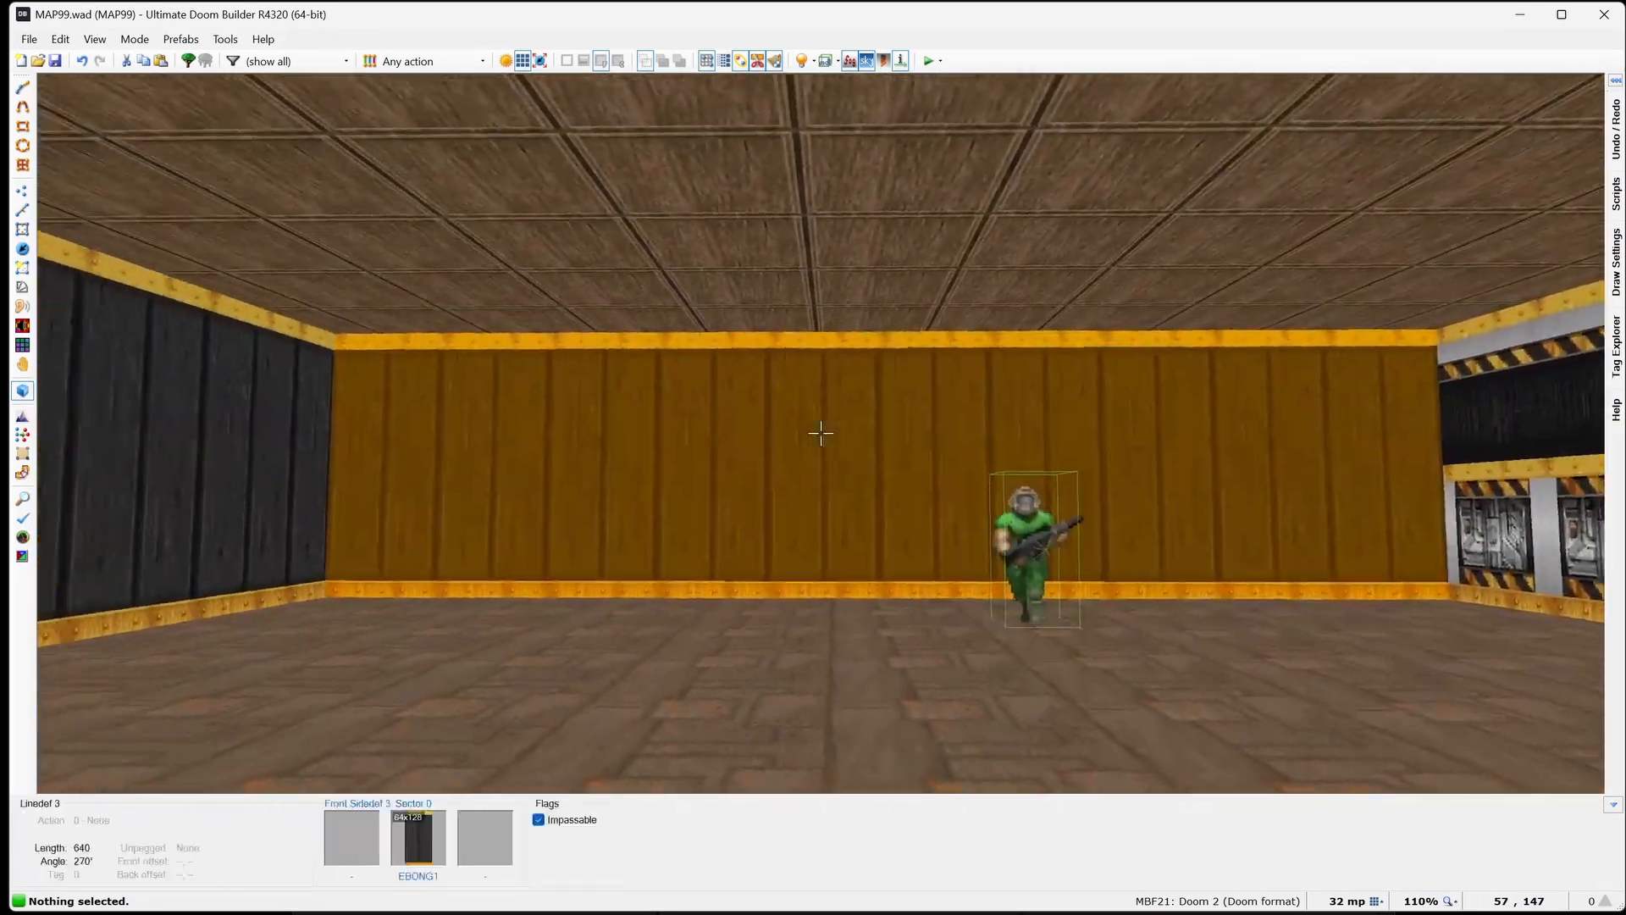
{"action": "right_click", "coordinate": [821, 433]}
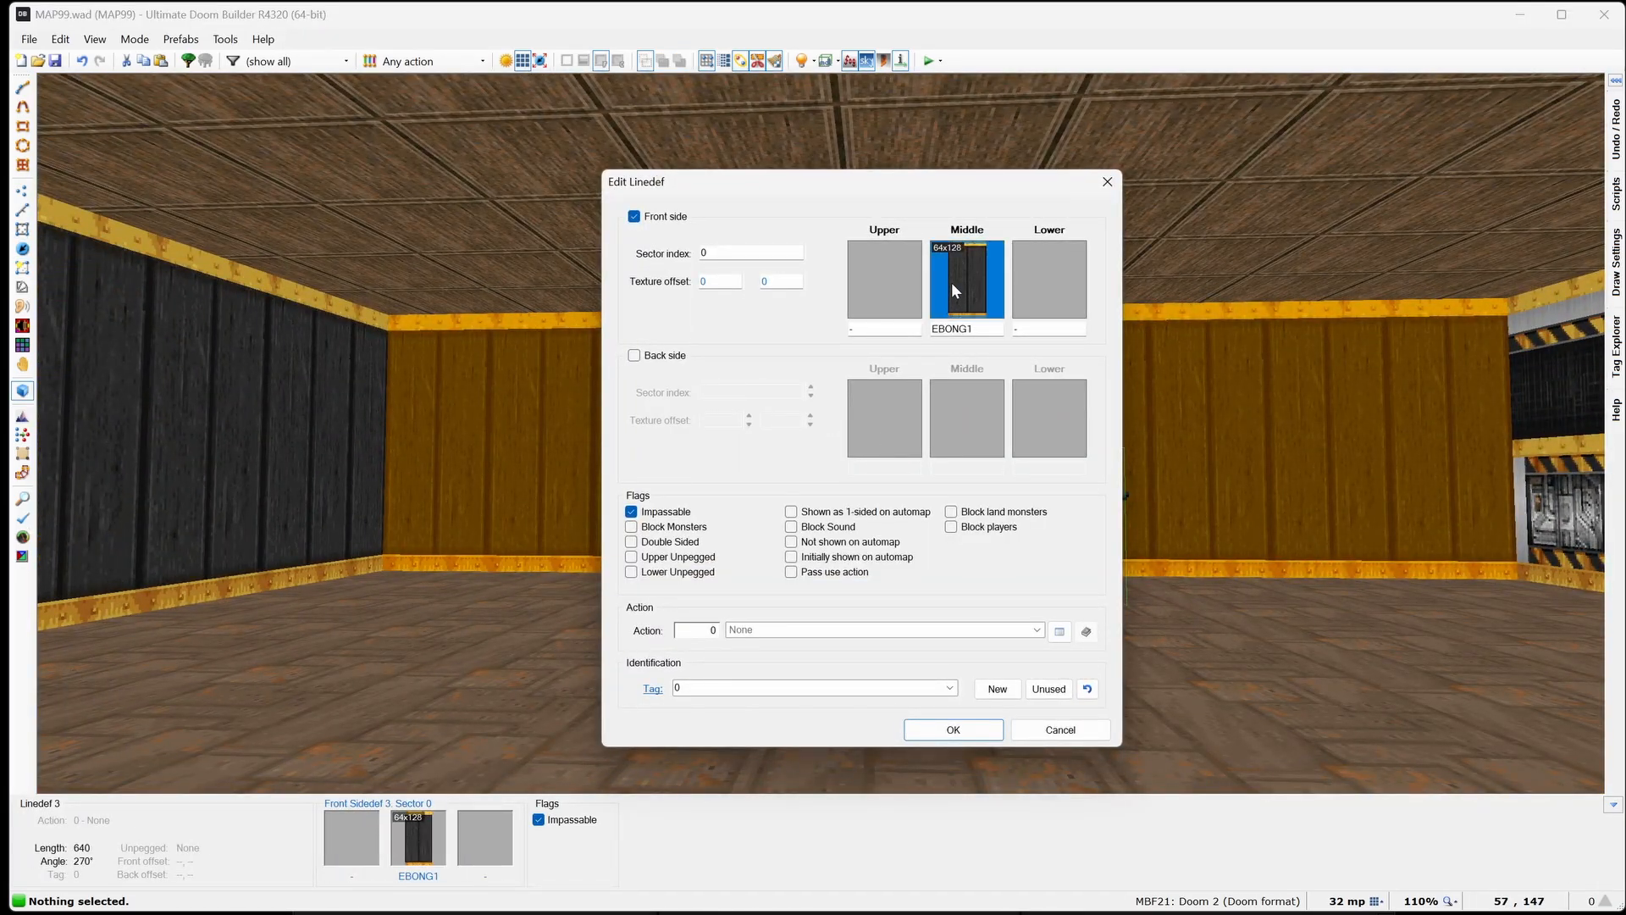
{"action": "left_click", "coordinate": [952, 285]}
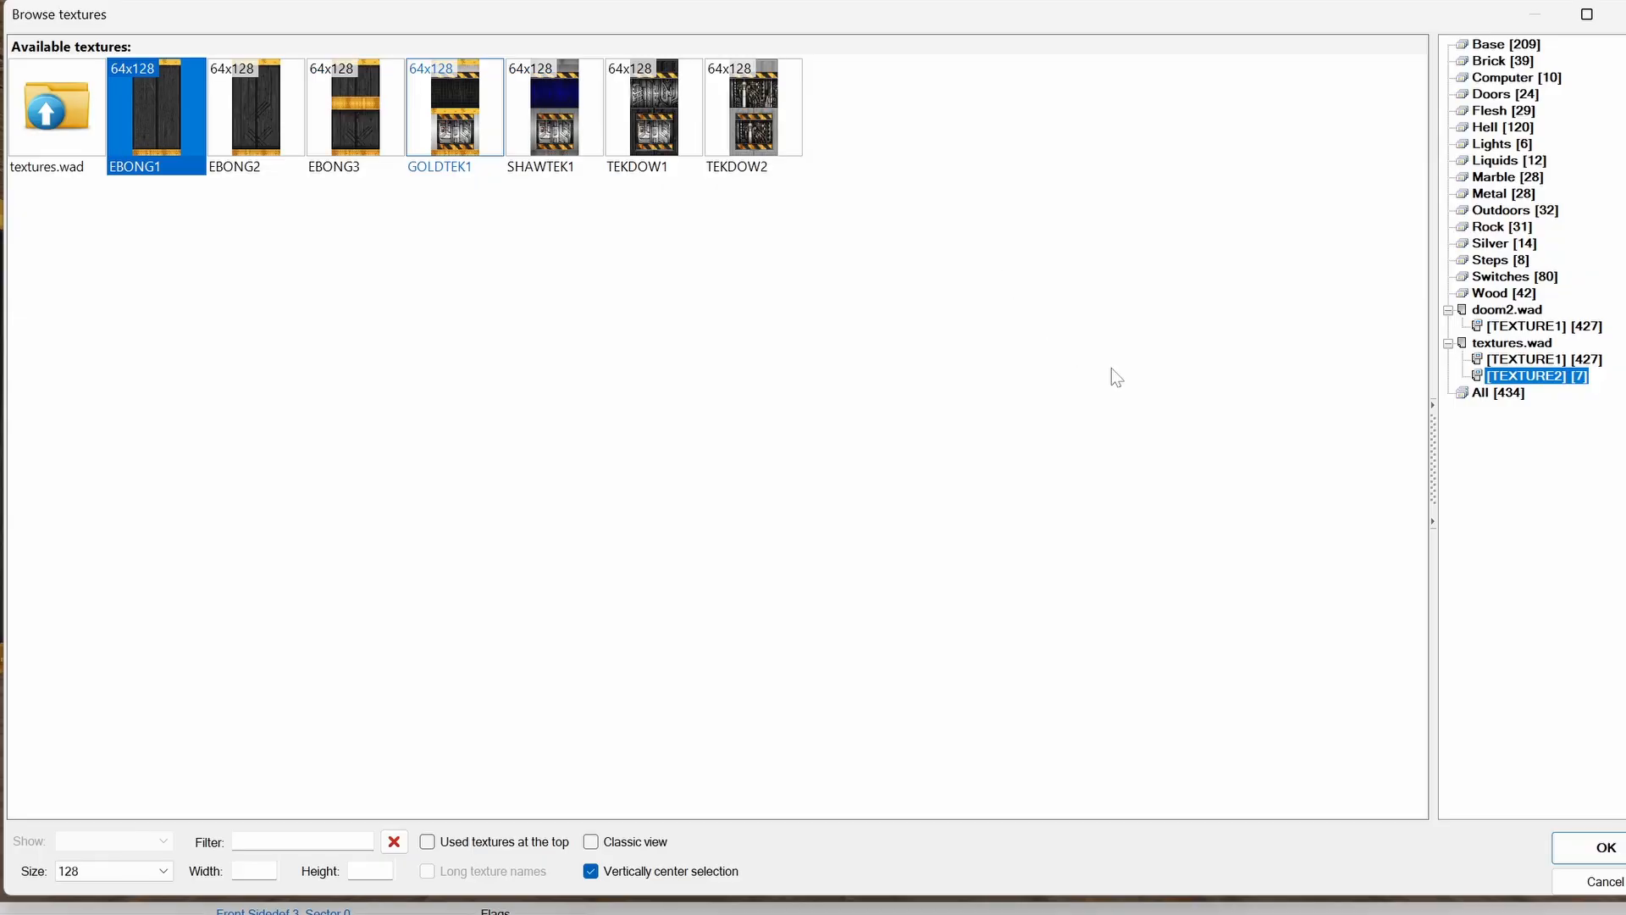
{"action": "left_click", "coordinate": [1543, 359]}
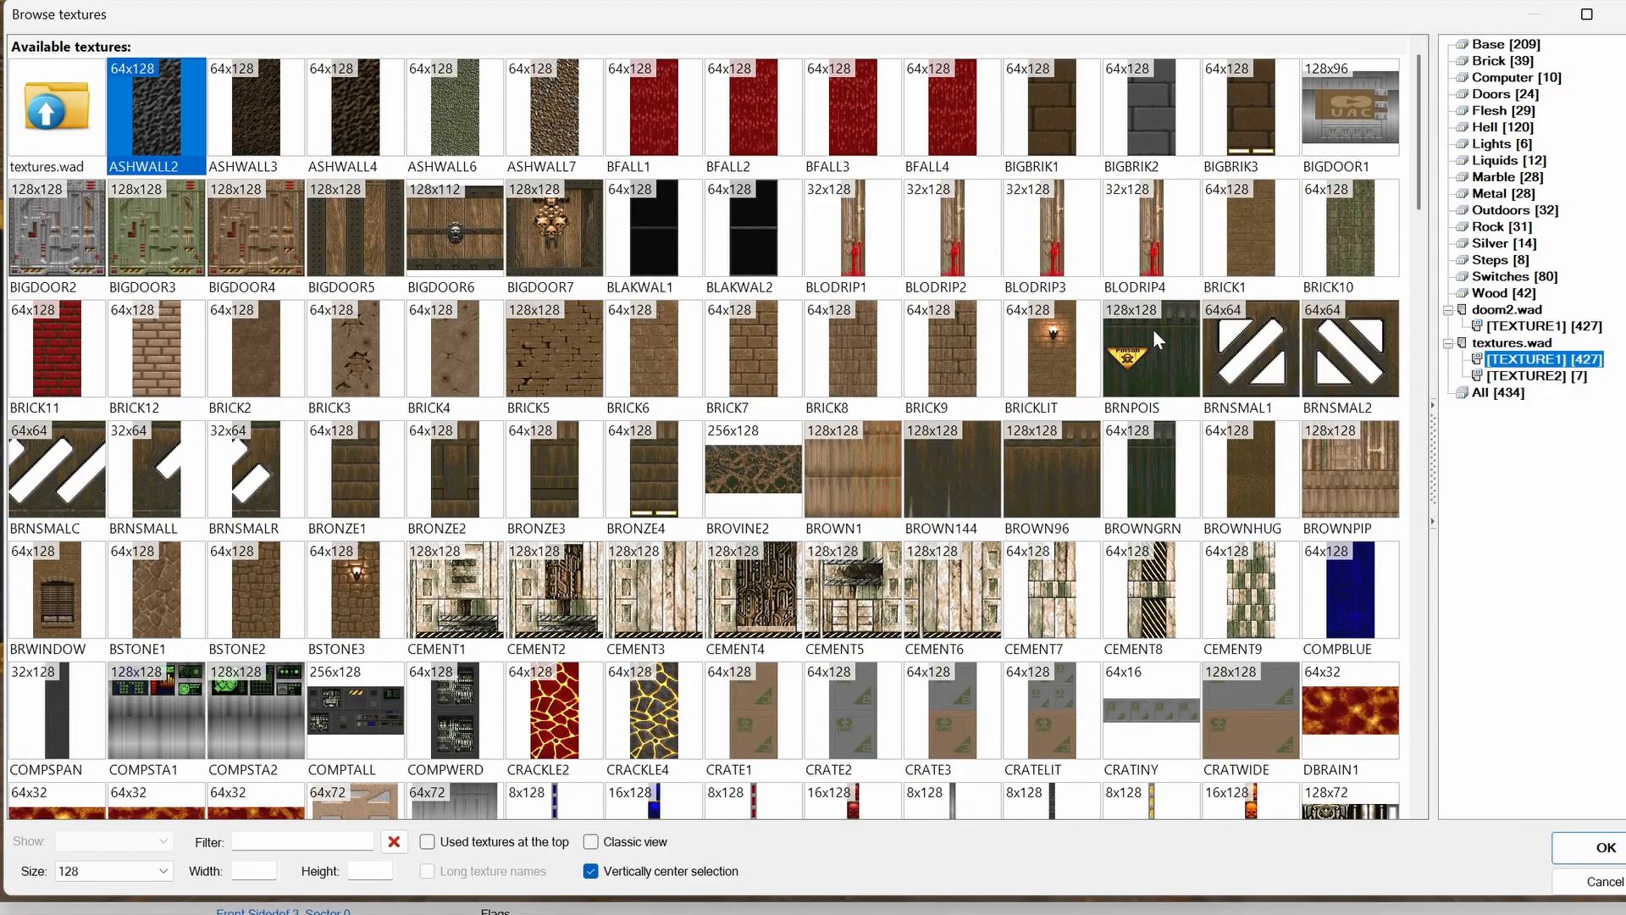
{"action": "scroll", "coordinate": [1102, 327], "scroll_direction": "down", "scroll_amount": 10}
{"action": "scroll", "coordinate": [1102, 327], "scroll_direction": "down", "scroll_amount": 15}
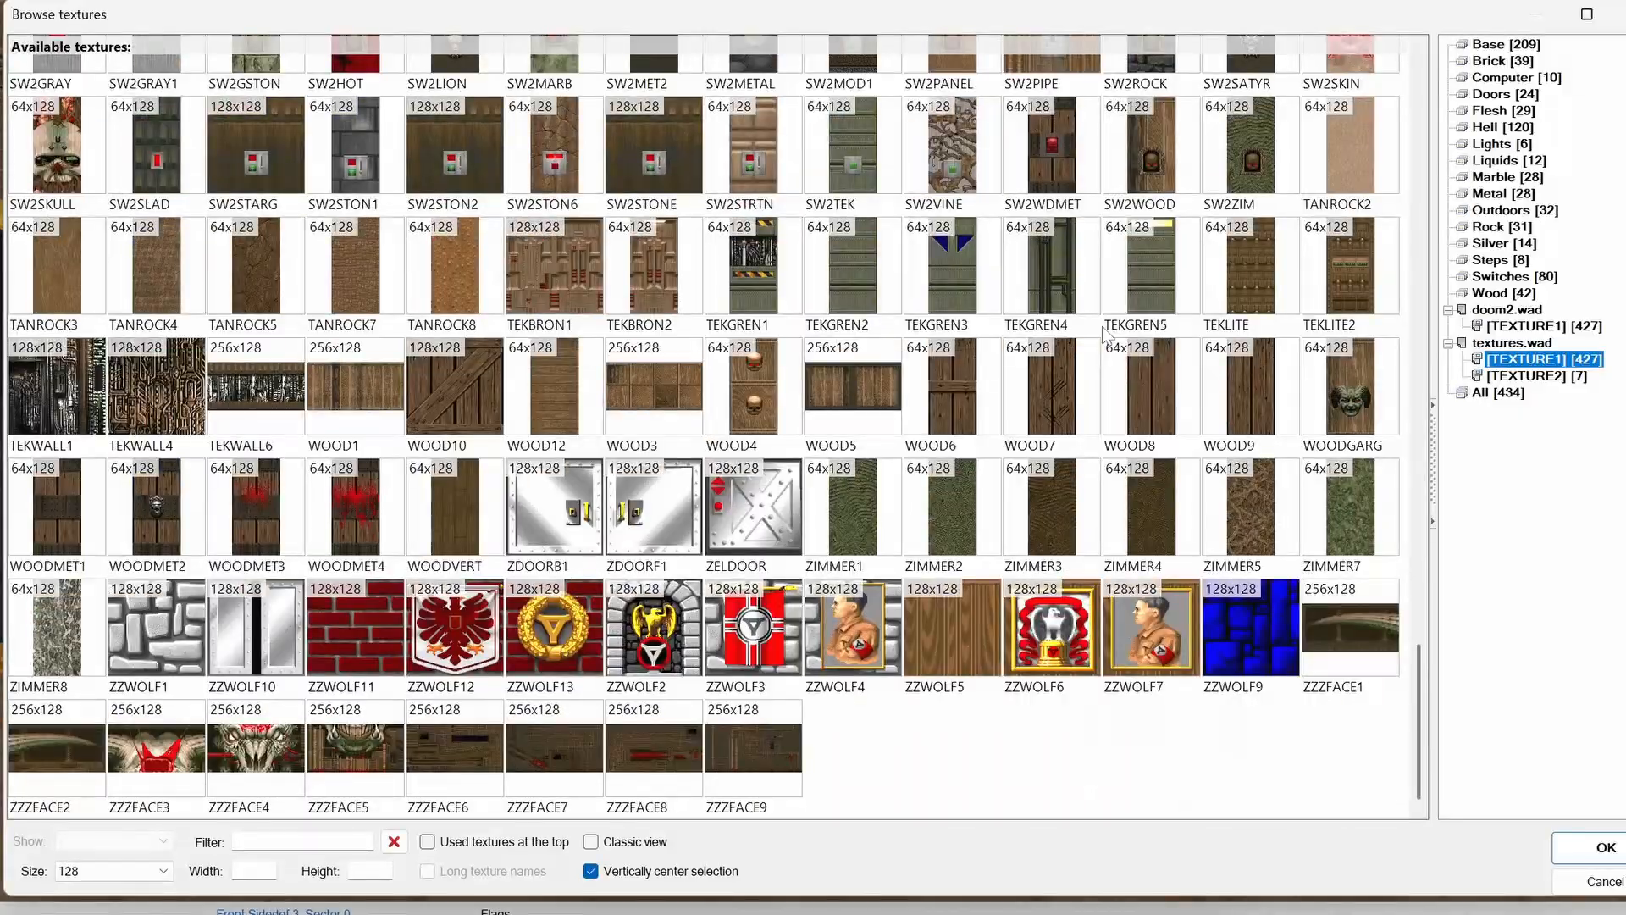
{"action": "scroll", "coordinate": [1103, 330], "scroll_direction": "up", "scroll_amount": 8}
{"action": "scroll", "coordinate": [1103, 331], "scroll_direction": "up", "scroll_amount": 10}
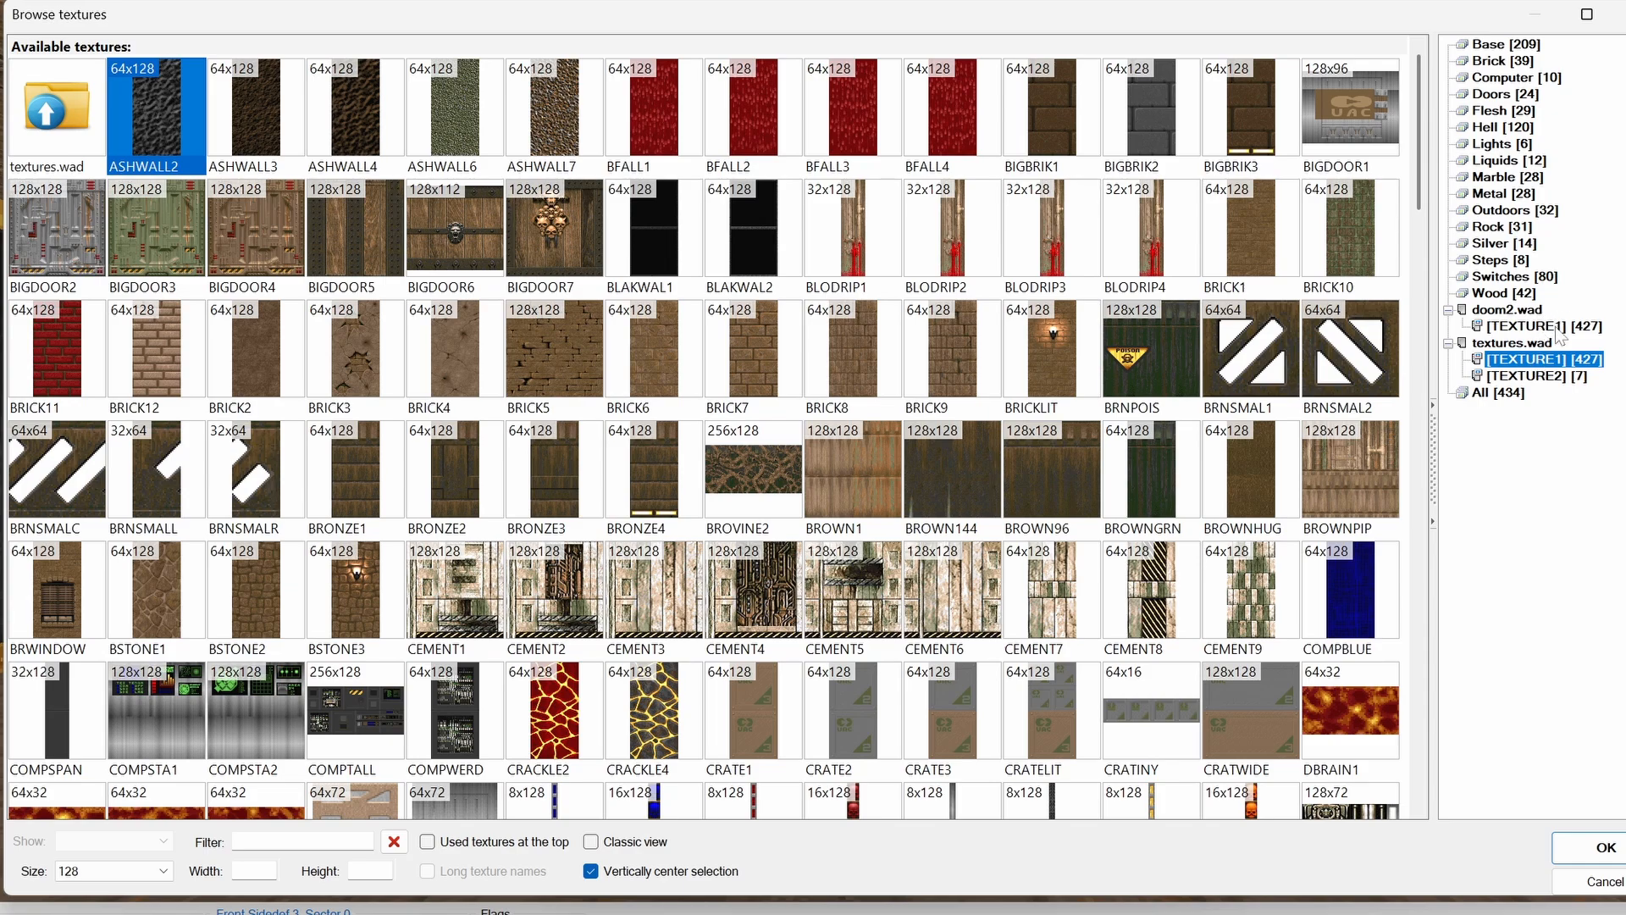
Step: Compare the TEXTURE2 set of textures.wad with its TEXTURE1 set in the texture browser
{"action": "left_click", "coordinate": [1550, 377]}
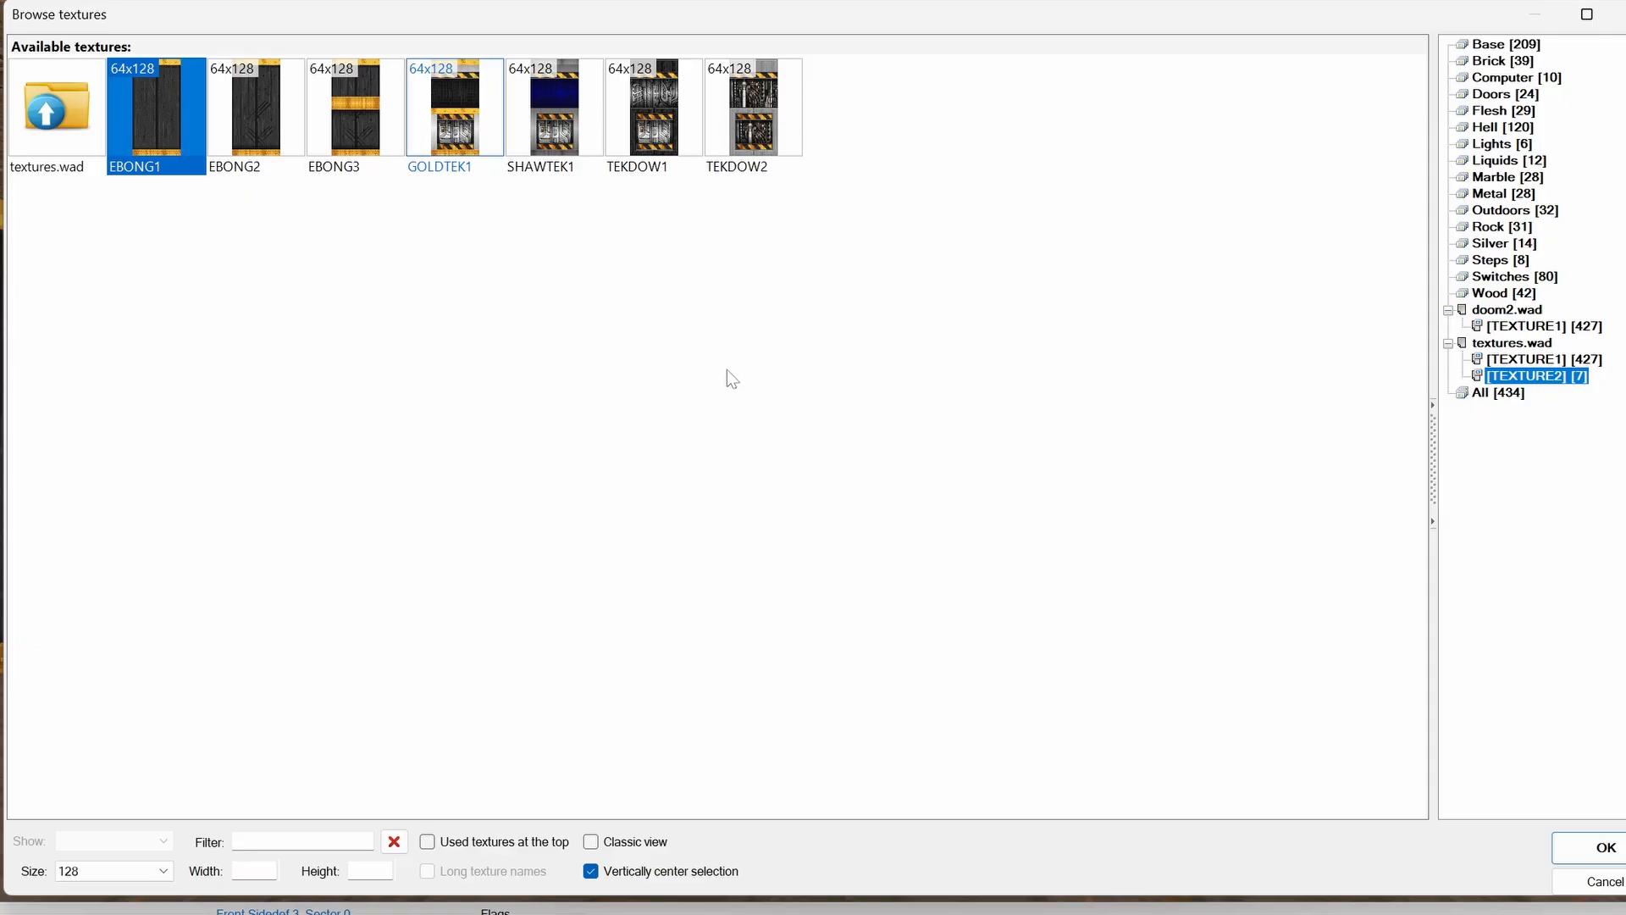
{"action": "left_click", "coordinate": [1537, 360]}
{"action": "scroll", "coordinate": [756, 404], "scroll_direction": "down", "scroll_amount": 20}
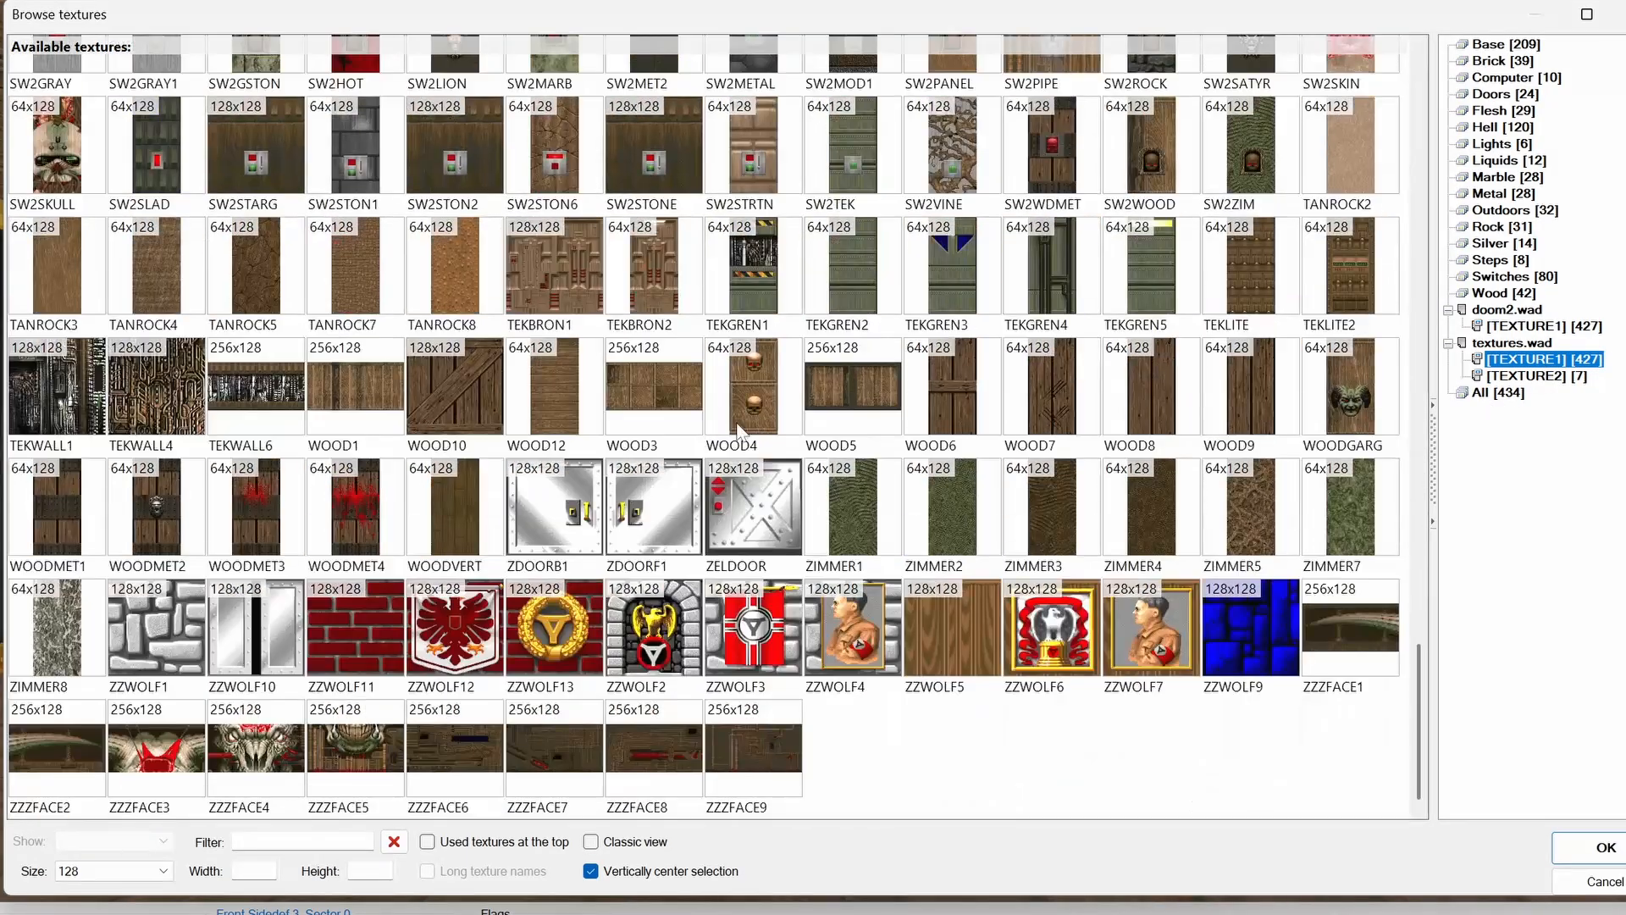
{"action": "scroll", "coordinate": [741, 430], "scroll_direction": "up", "scroll_amount": 20}
{"action": "scroll", "coordinate": [738, 431], "scroll_direction": "up", "scroll_amount": 1}
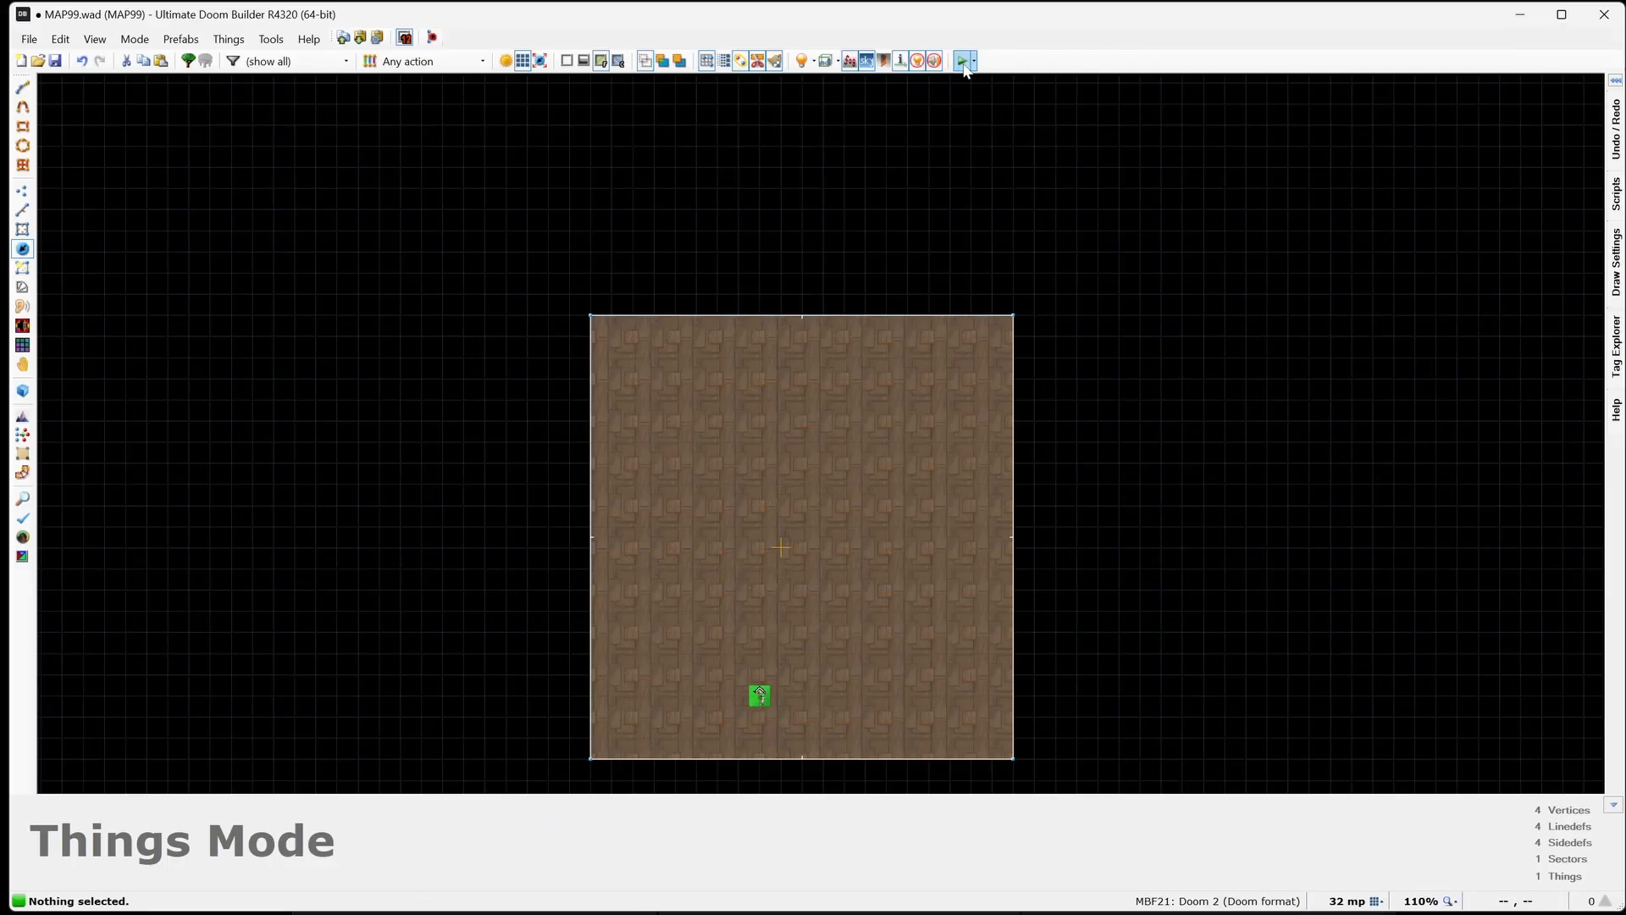
Step: Test-run MAP99, look around at the custom wall textures, leave the game and switch to Total Commander
{"action": "left_click", "coordinate": [965, 65]}
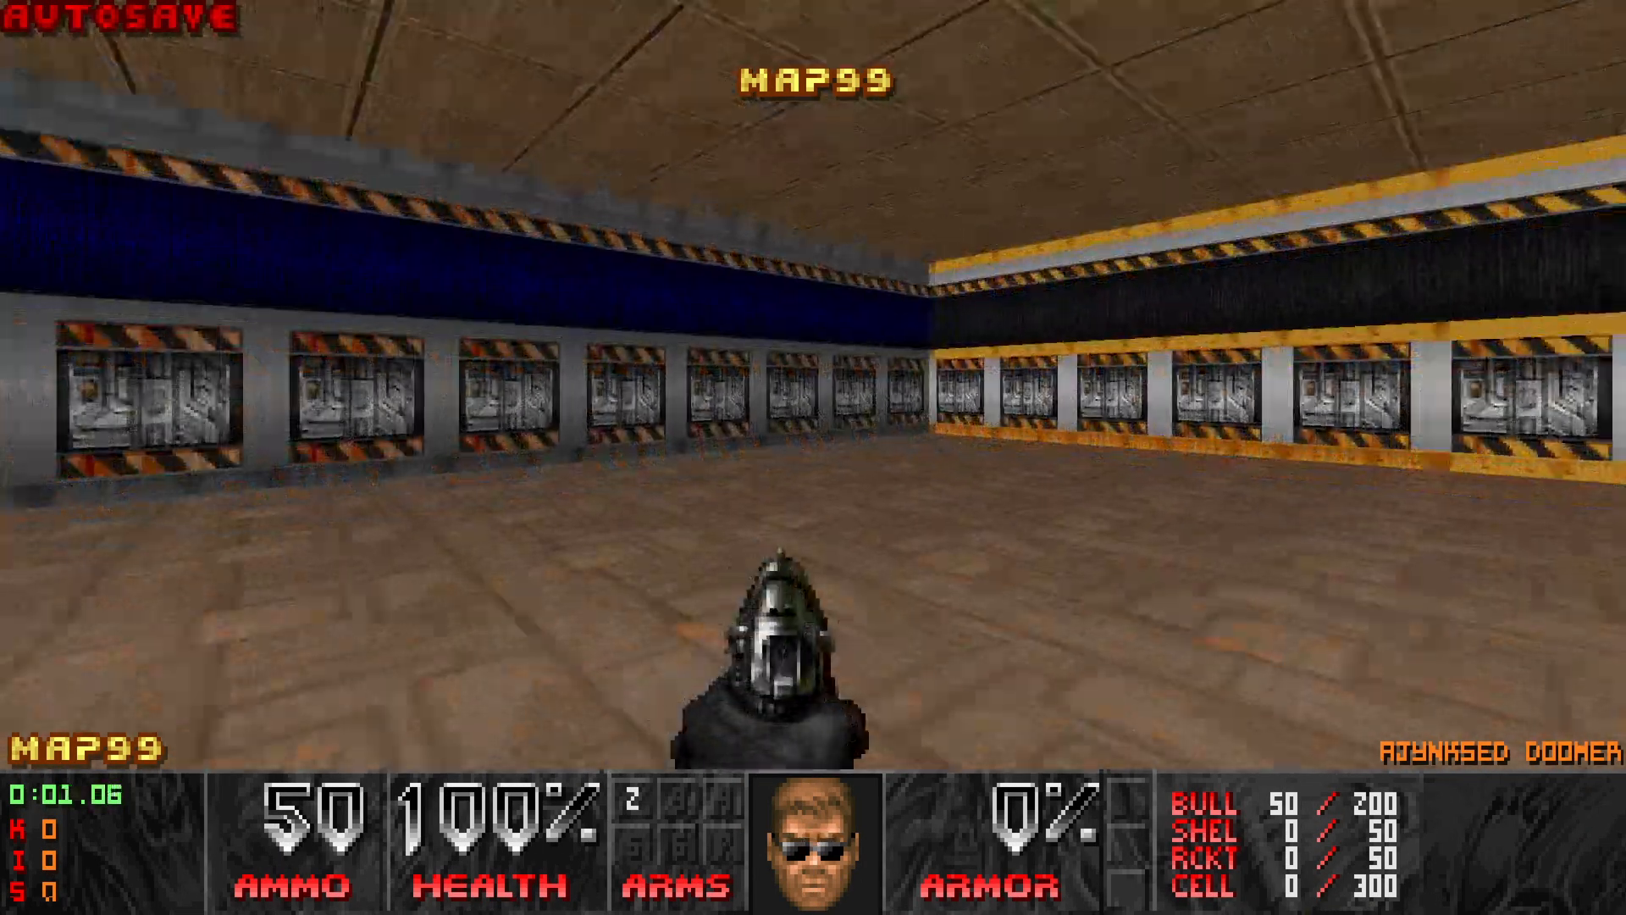
{"action": "key", "text": "d"}
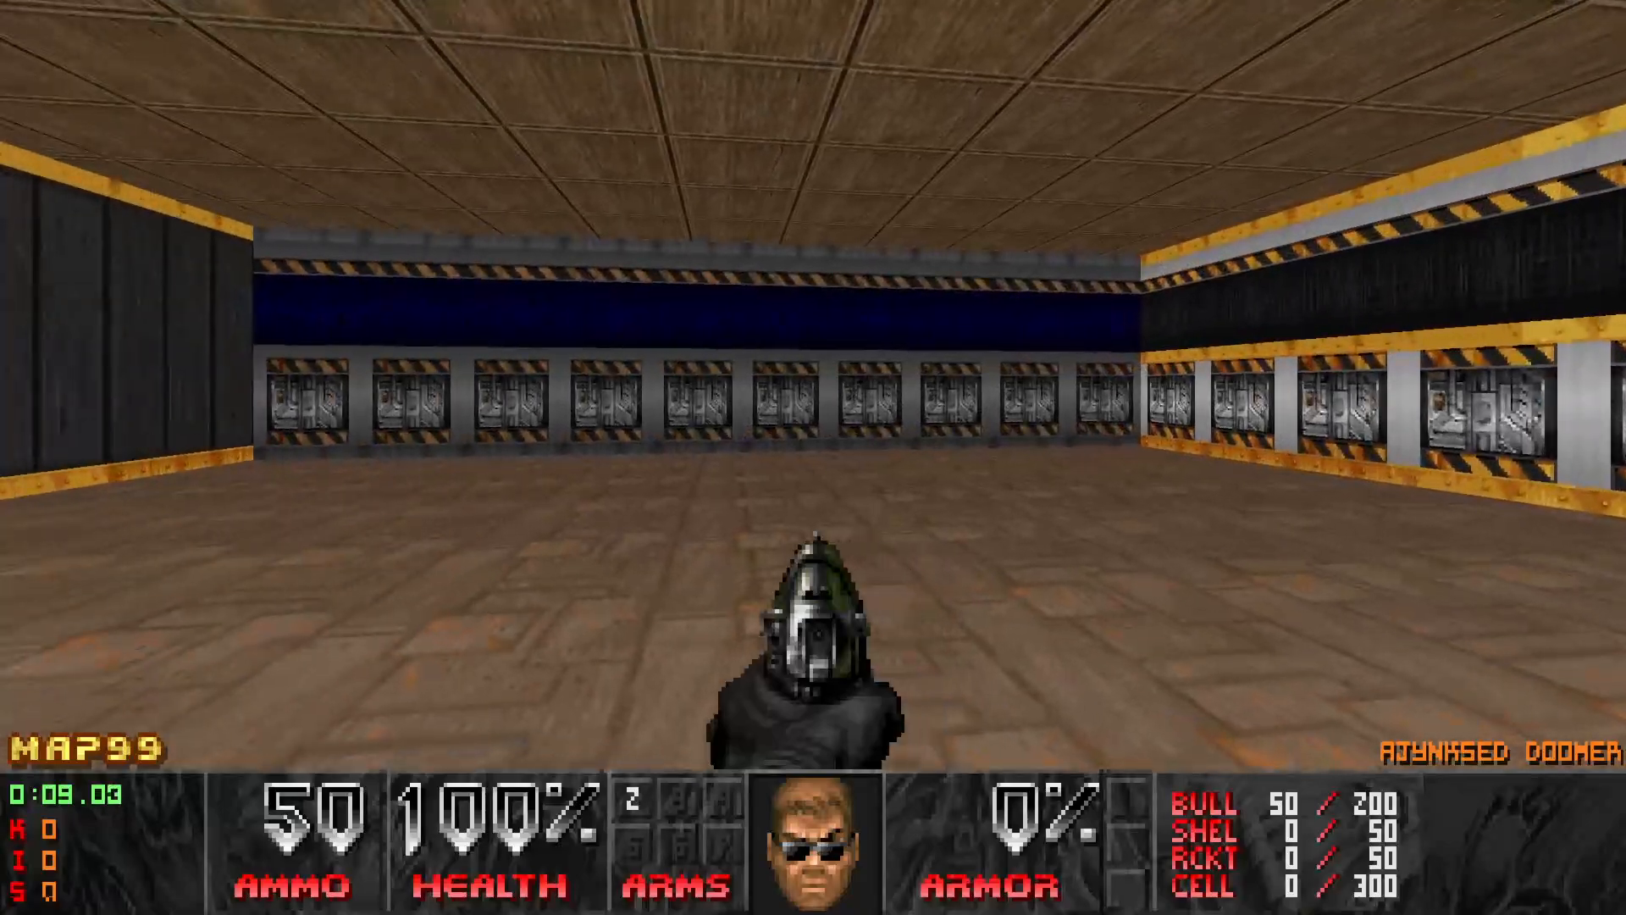
{"action": "key", "text": "Escape"}
{"action": "key", "text": "alt+Tab"}
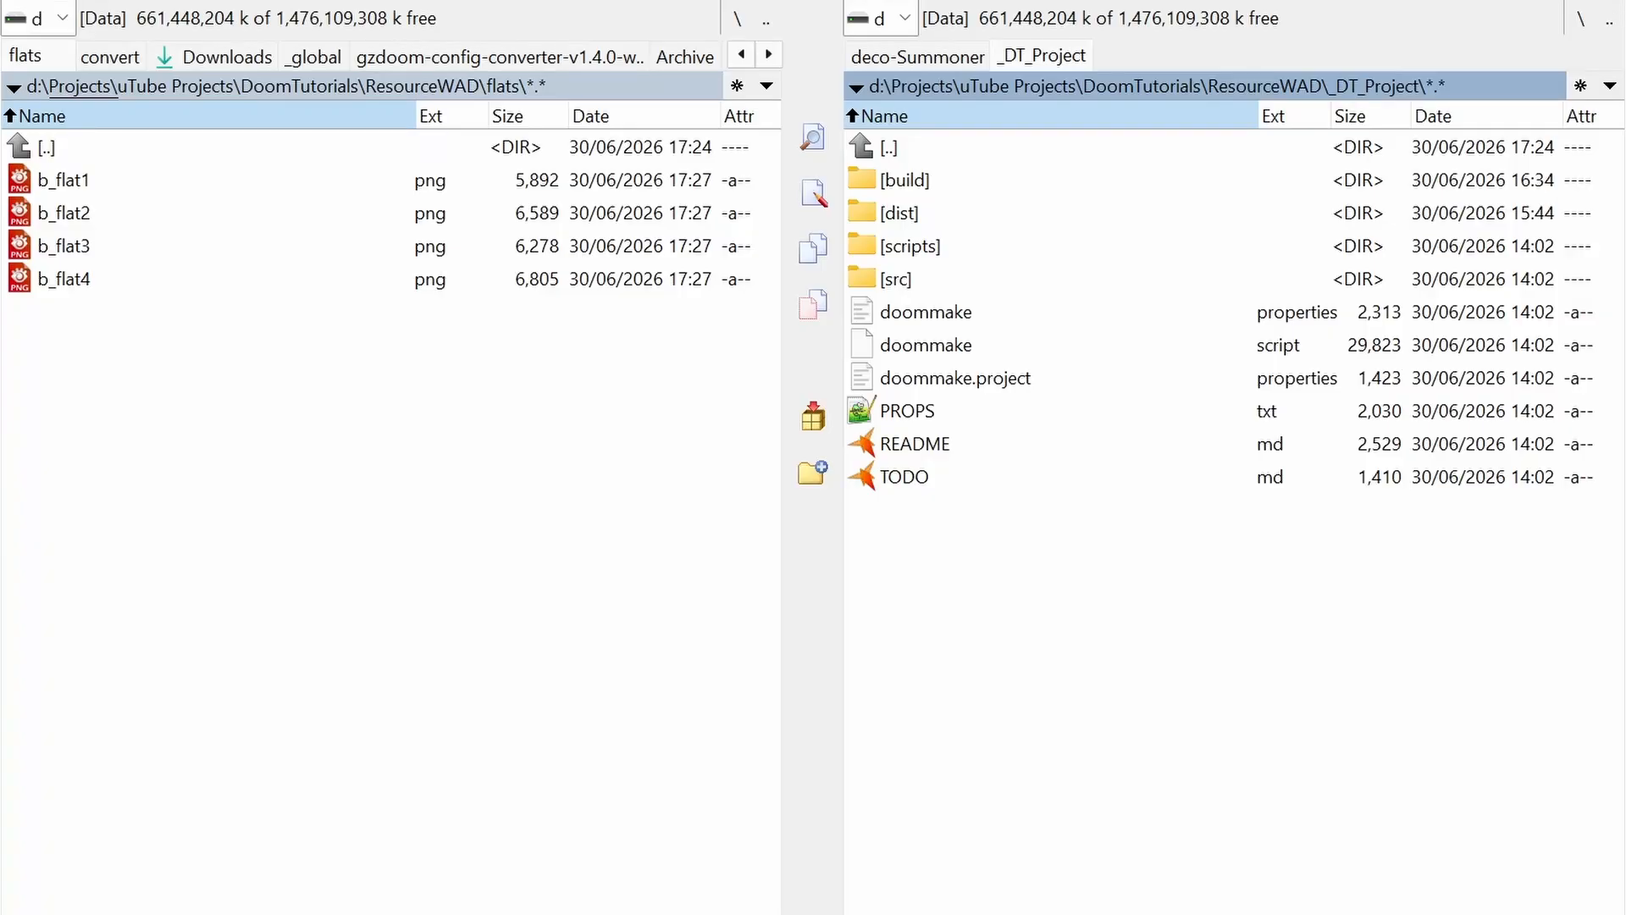
Step: Open the src\convert\flats folder of _DT_Project as the copy destination
{"action": "left_click", "coordinate": [1020, 674]}
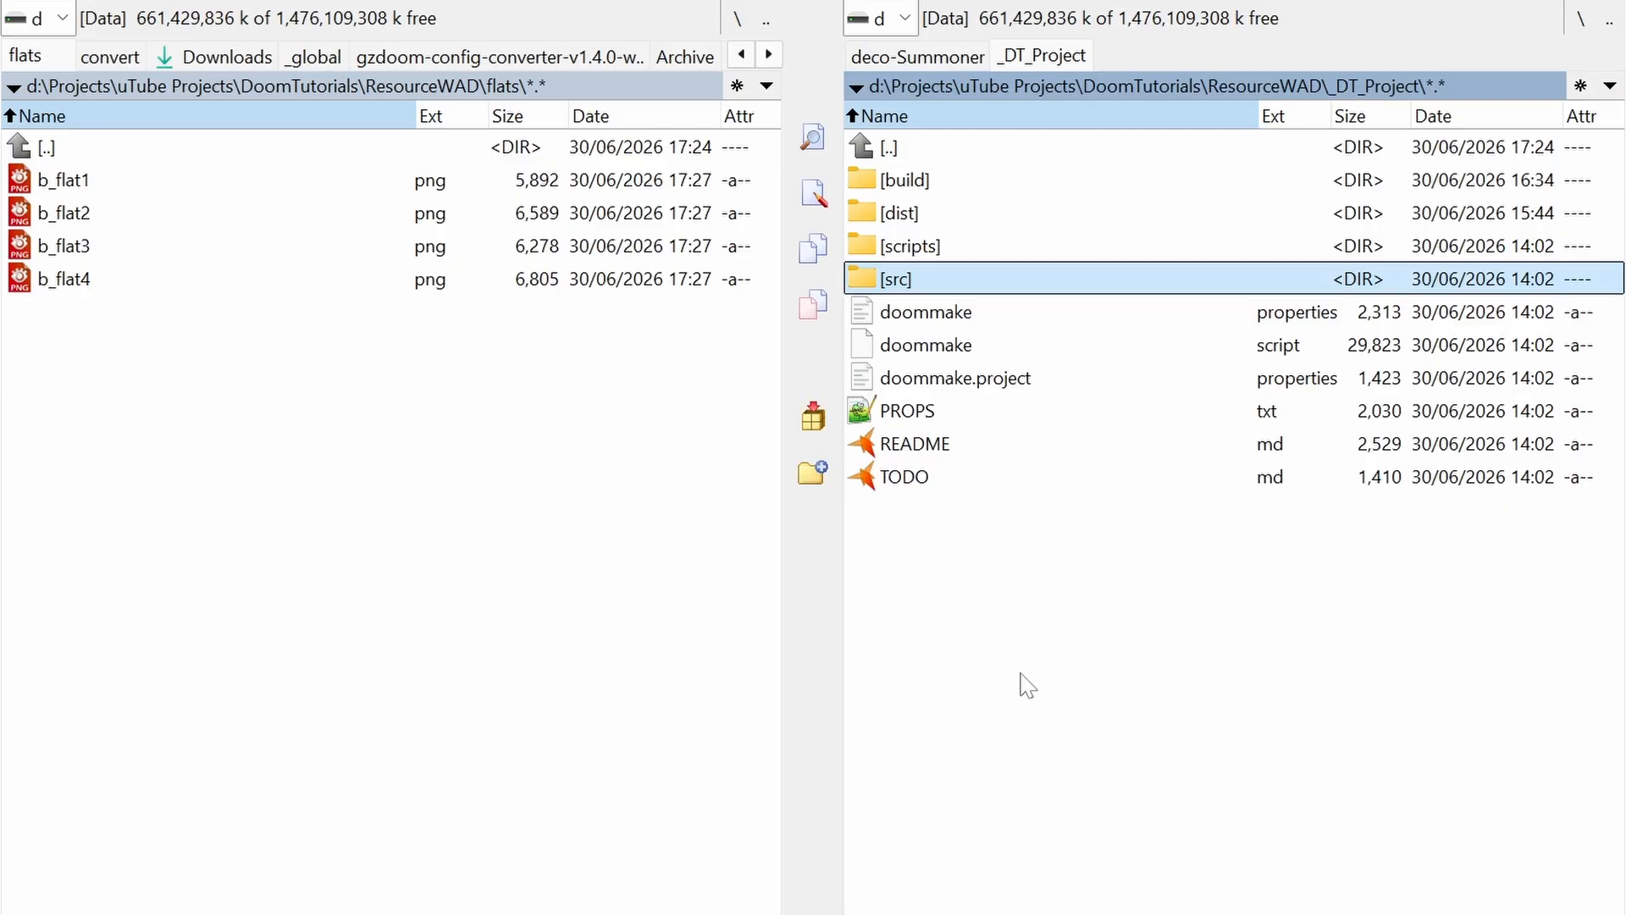
{"action": "key", "text": "Return"}
{"action": "key", "text": "Down"}
{"action": "key", "text": "Down"}
{"action": "key", "text": "Down"}
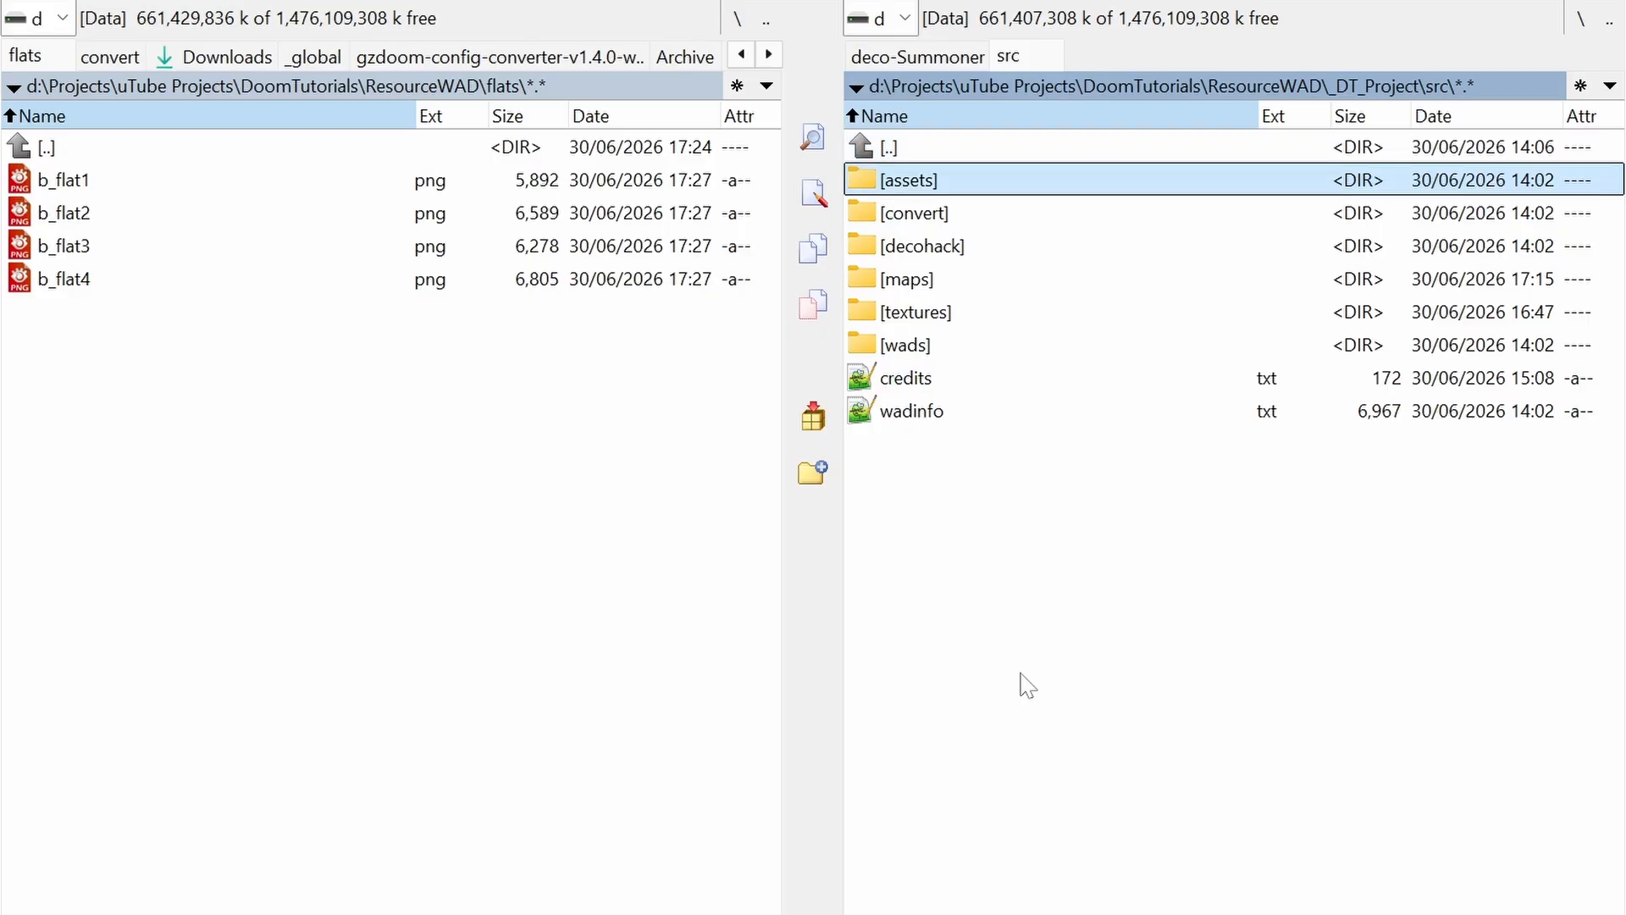
{"action": "key", "text": "Up"}
{"action": "key", "text": "Return"}
{"action": "key", "text": "Down"}
{"action": "key", "text": "Down"}
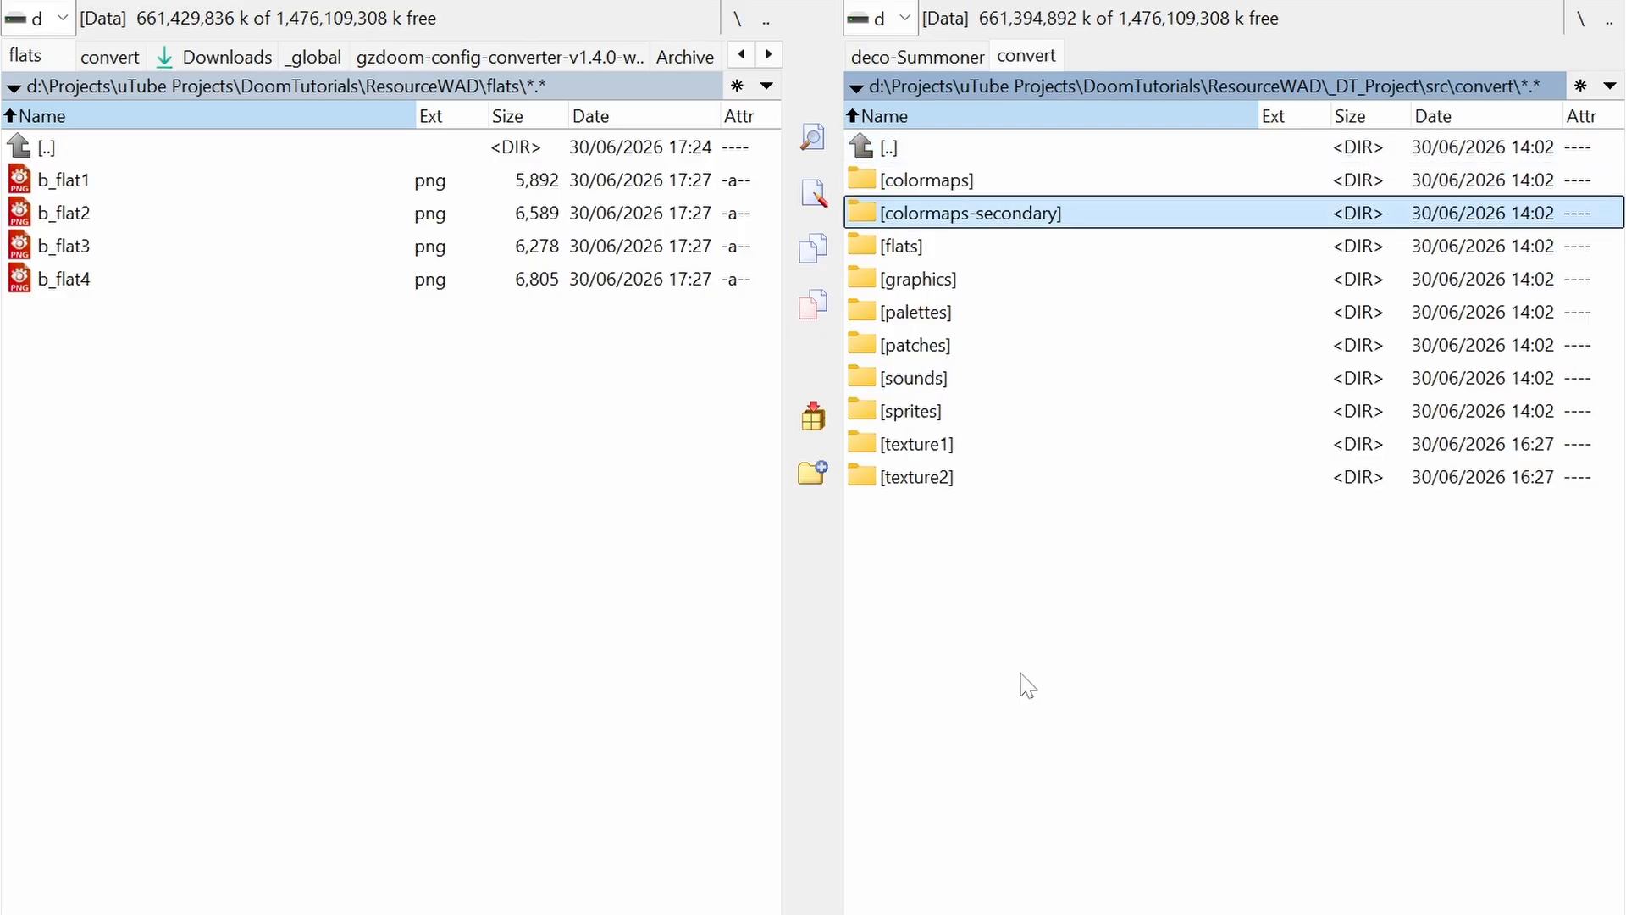
{"action": "key", "text": "Down"}
{"action": "key", "text": "Return"}
Step: Preview the b_flat PNG images from the ResourceWAD\flats folder enlarged in XnView MP
{"action": "key", "text": "Tab"}
{"action": "key", "text": "Up"}
{"action": "key", "text": "Up"}
{"action": "key", "text": "Up"}
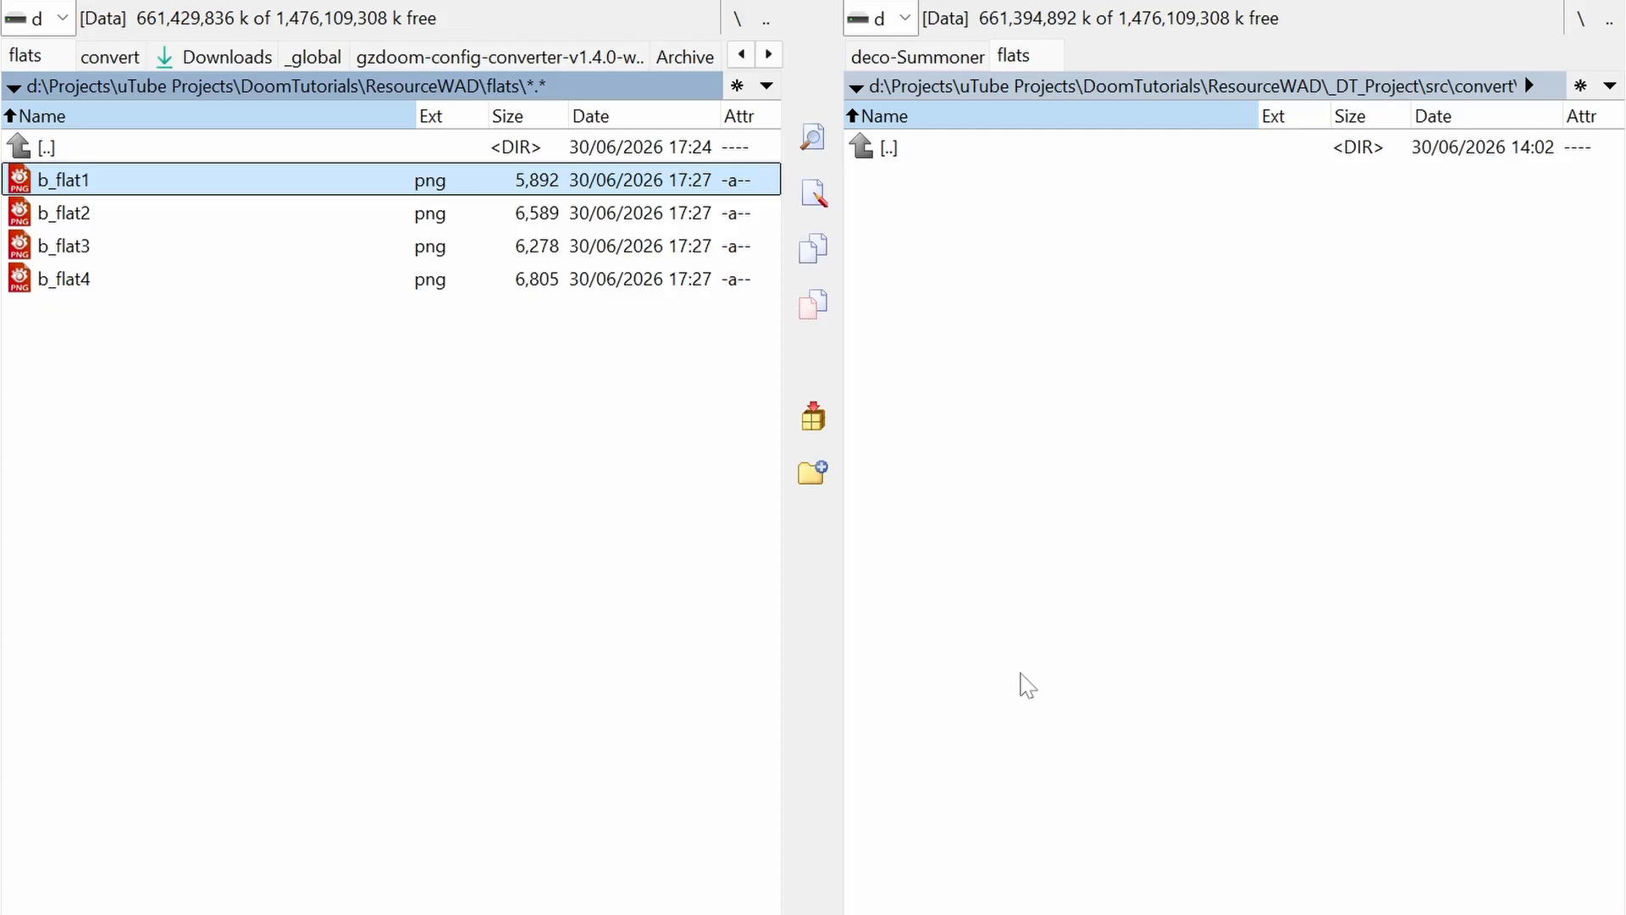
{"action": "key", "text": "Return"}
{"action": "scroll", "coordinate": [985, 486], "scroll_direction": "up", "scroll_amount": 5, "text": "ctrl"}
{"action": "scroll", "coordinate": [985, 485], "scroll_direction": "down", "scroll_amount": 3}
{"action": "scroll", "coordinate": [986, 486], "scroll_direction": "up", "scroll_amount": 1}
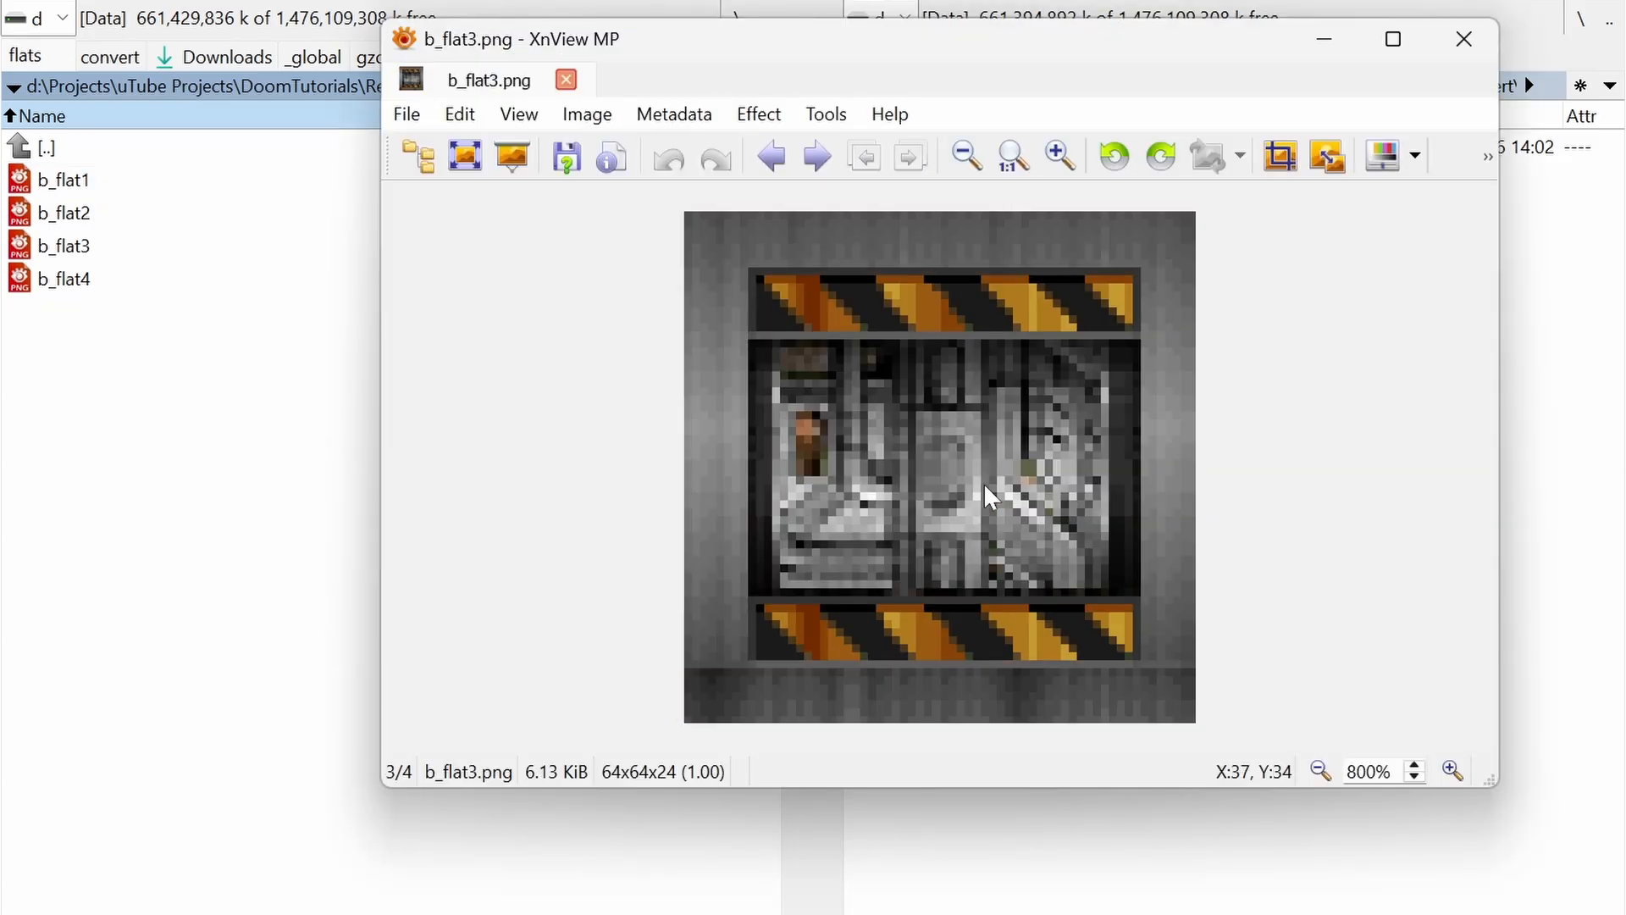
{"action": "scroll", "coordinate": [991, 498], "scroll_direction": "up", "scroll_amount": 2}
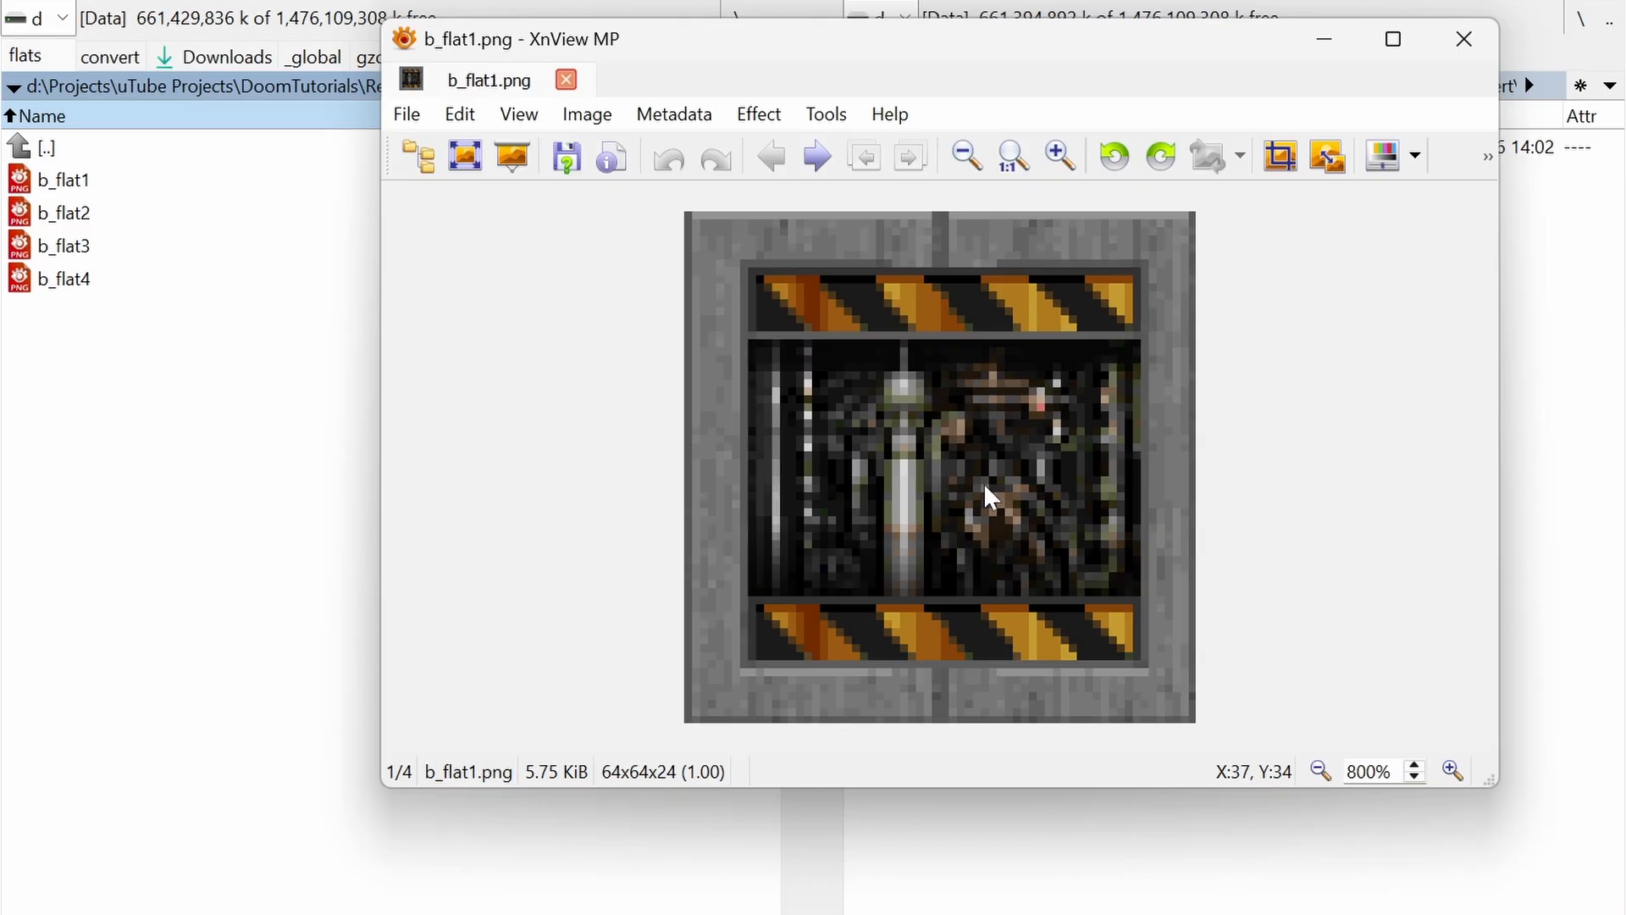
Step: Close the image viewer and copy b_flat1 through b_flat4 into the project's src\convert\flats folder
{"action": "left_click", "coordinate": [1464, 39]}
{"action": "key", "text": "Down"}
{"action": "key", "text": "Down"}
{"action": "key", "text": "Down"}
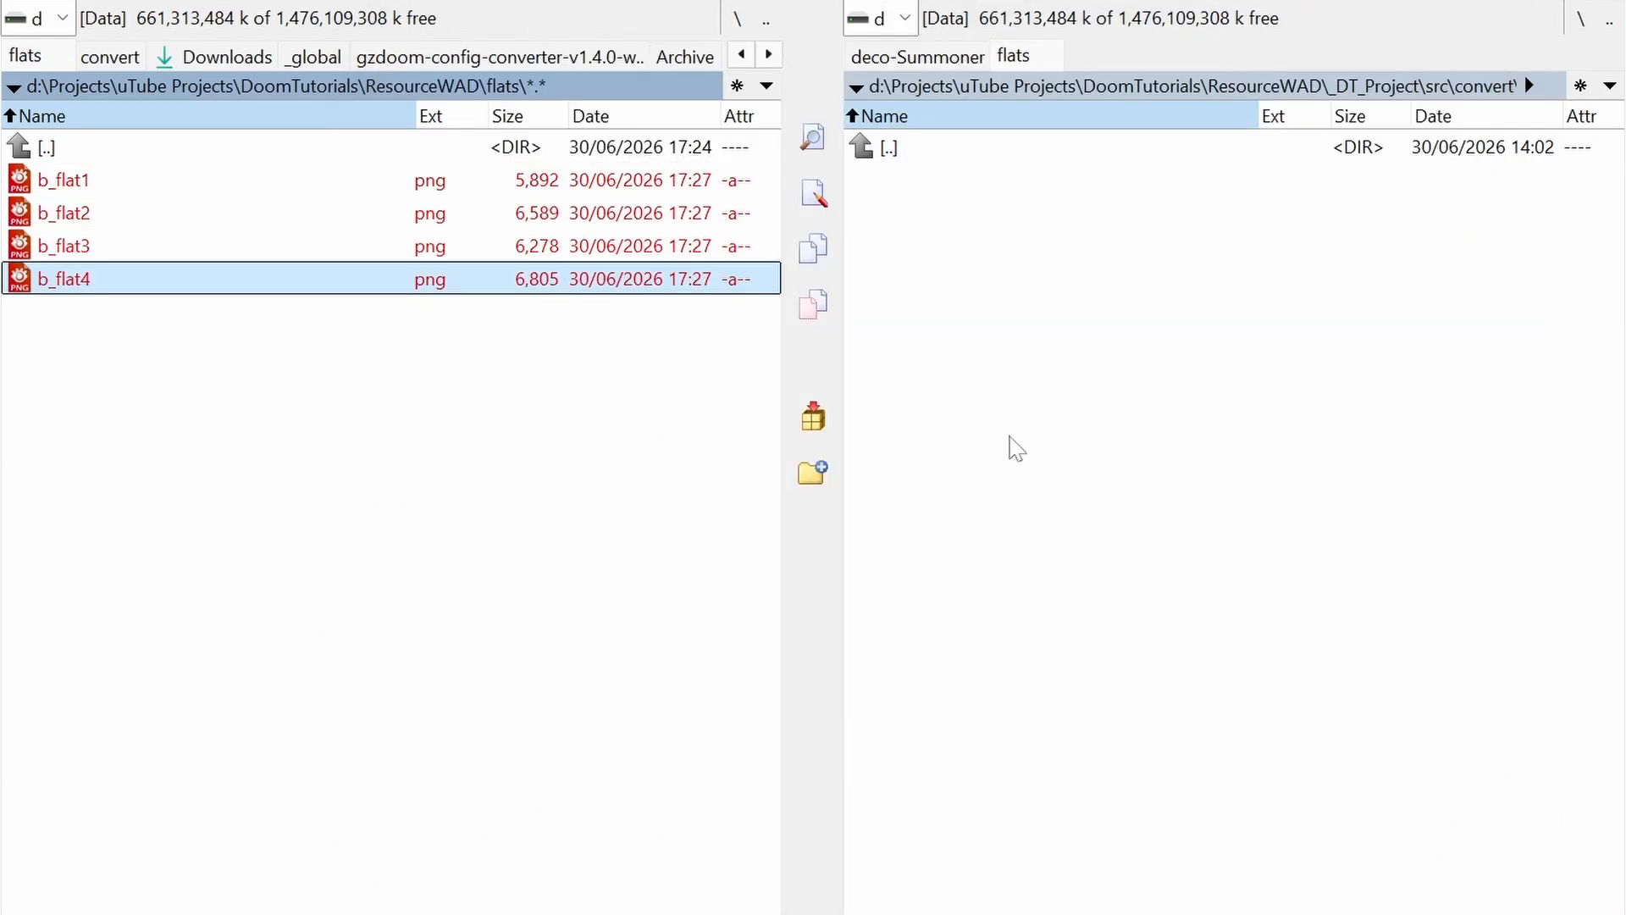
{"action": "key", "text": "F5"}
{"action": "key", "text": "Return"}
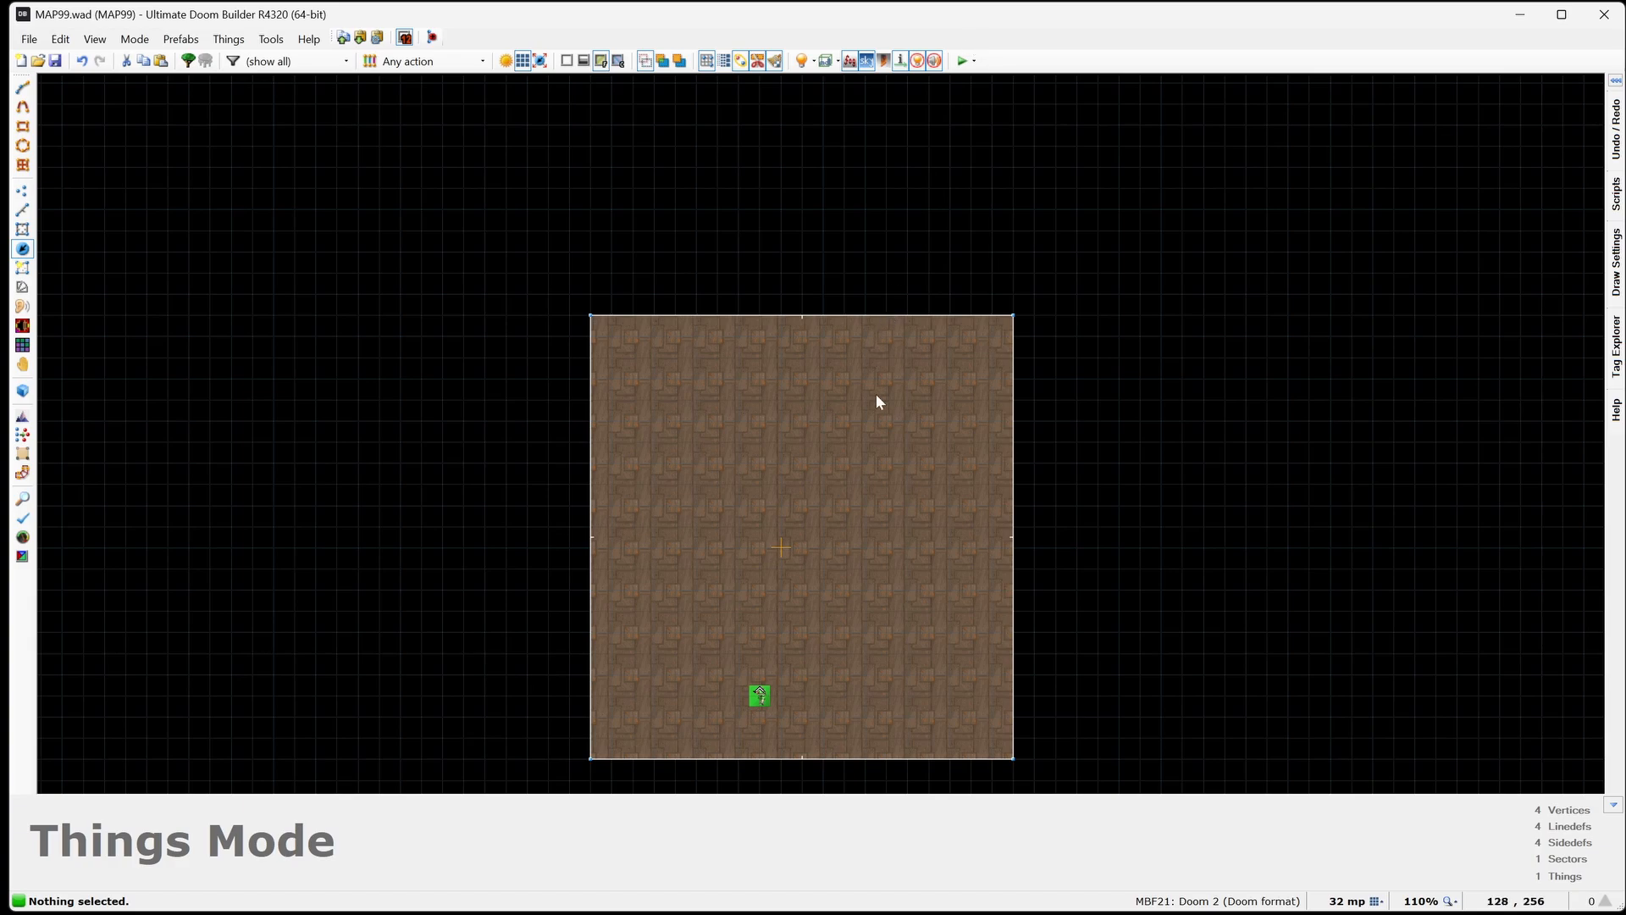
Step: In Ultimate Doom Builder's map options, set the working directory of the resource-reload pre commands to the _DT_Project folder
{"action": "middle_click_drag", "start_coordinate": [875, 399], "coordinate": [874, 321]}
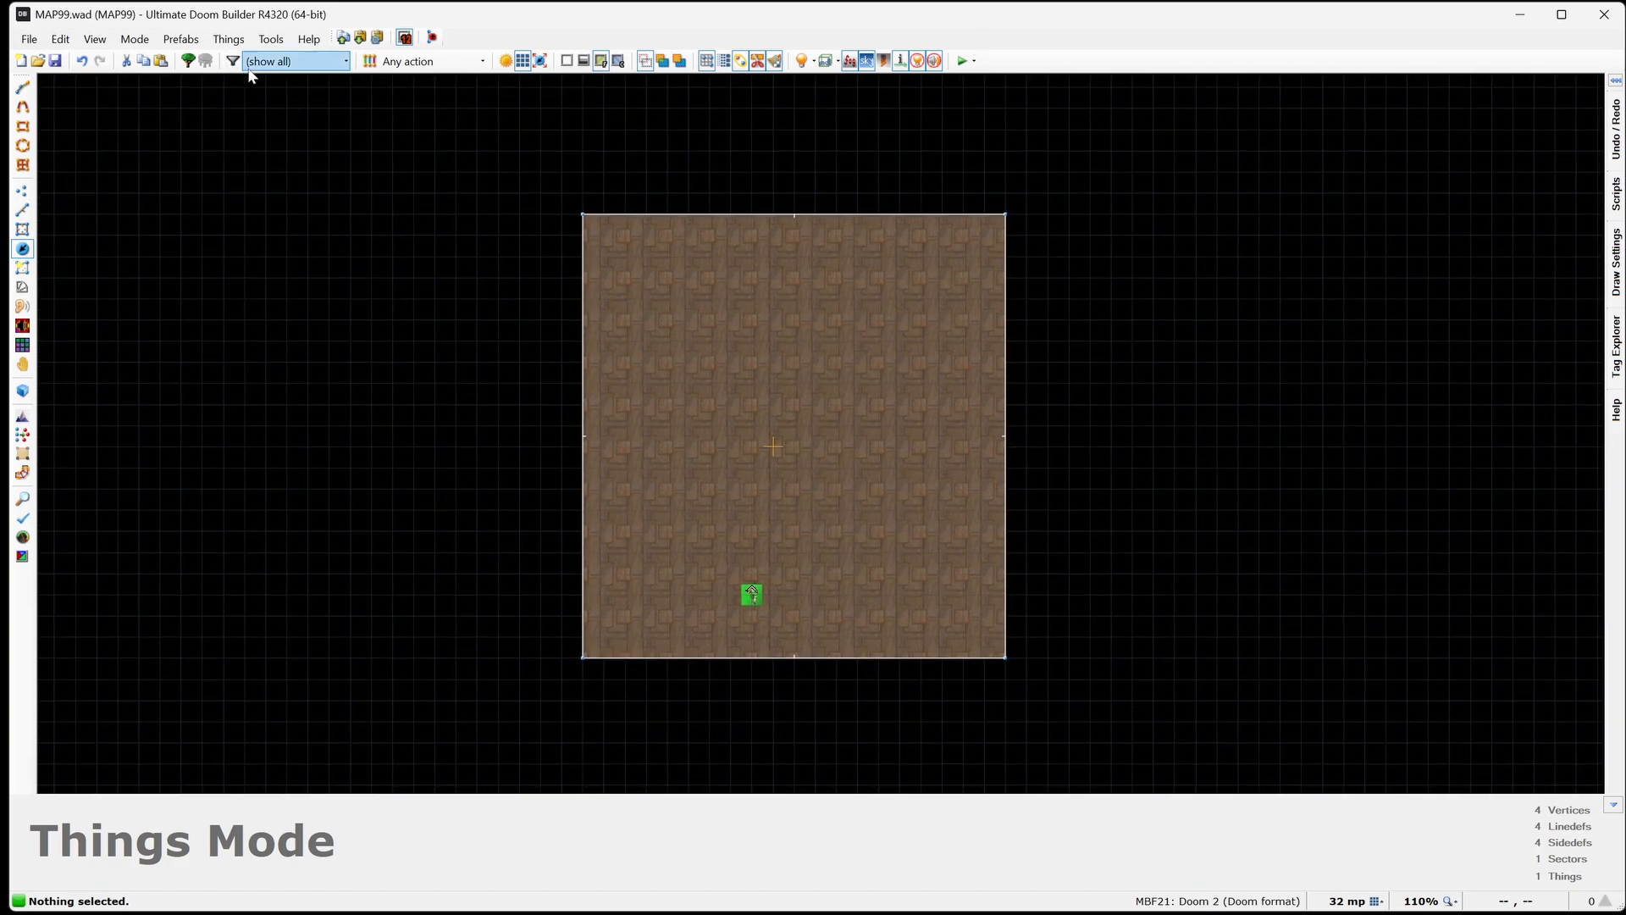
{"action": "left_click", "coordinate": [60, 40]}
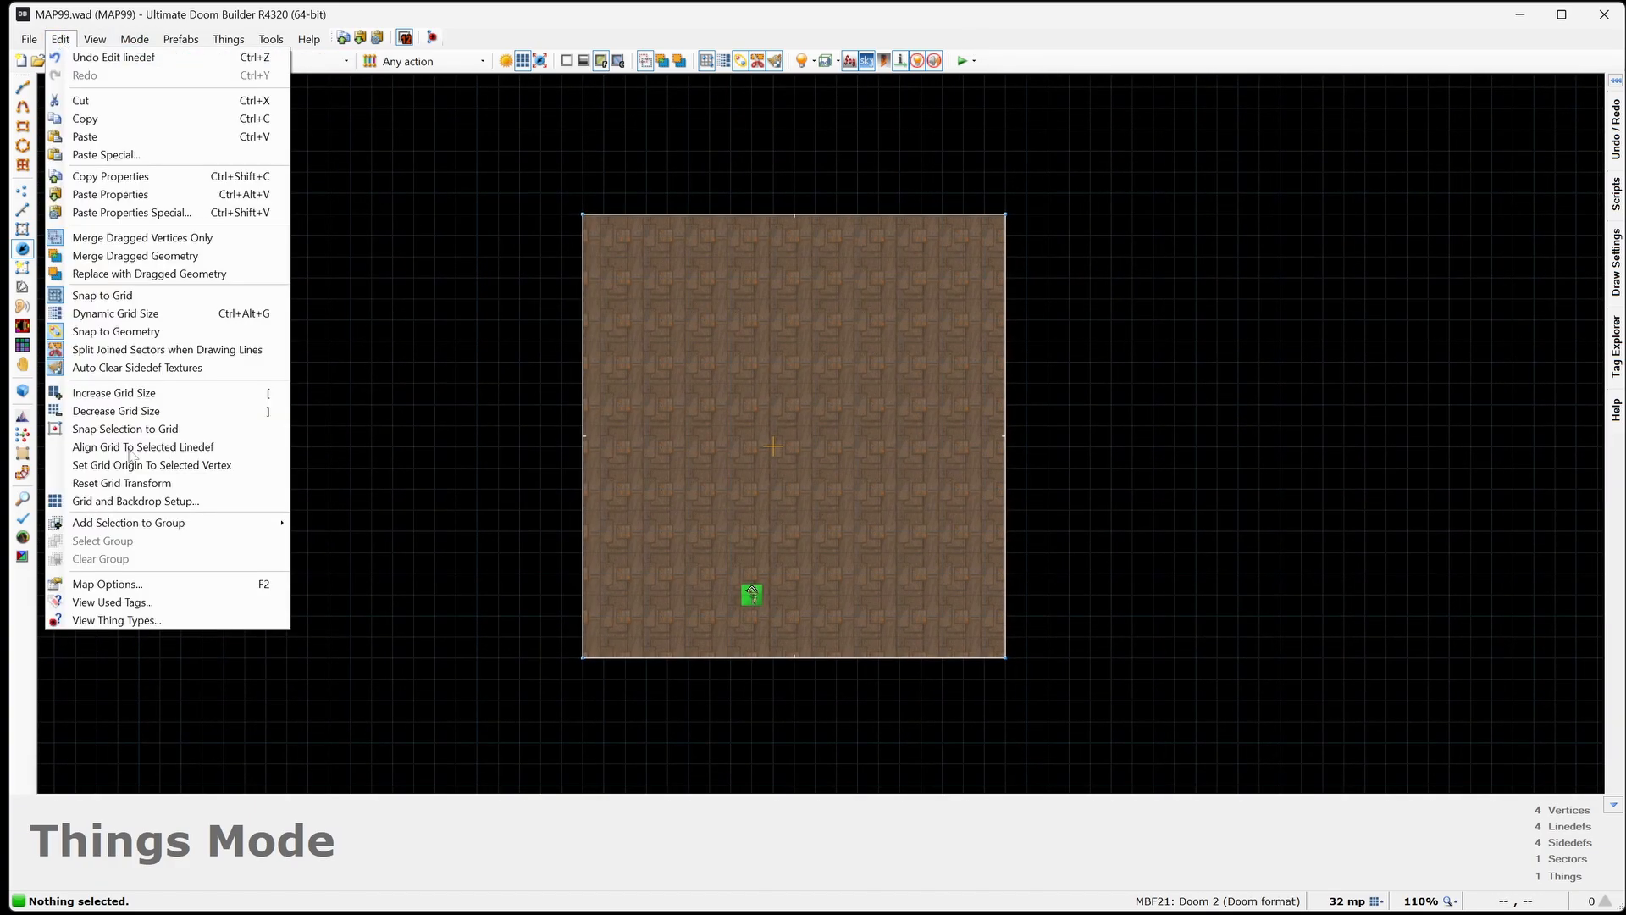
{"action": "left_click", "coordinate": [127, 583]}
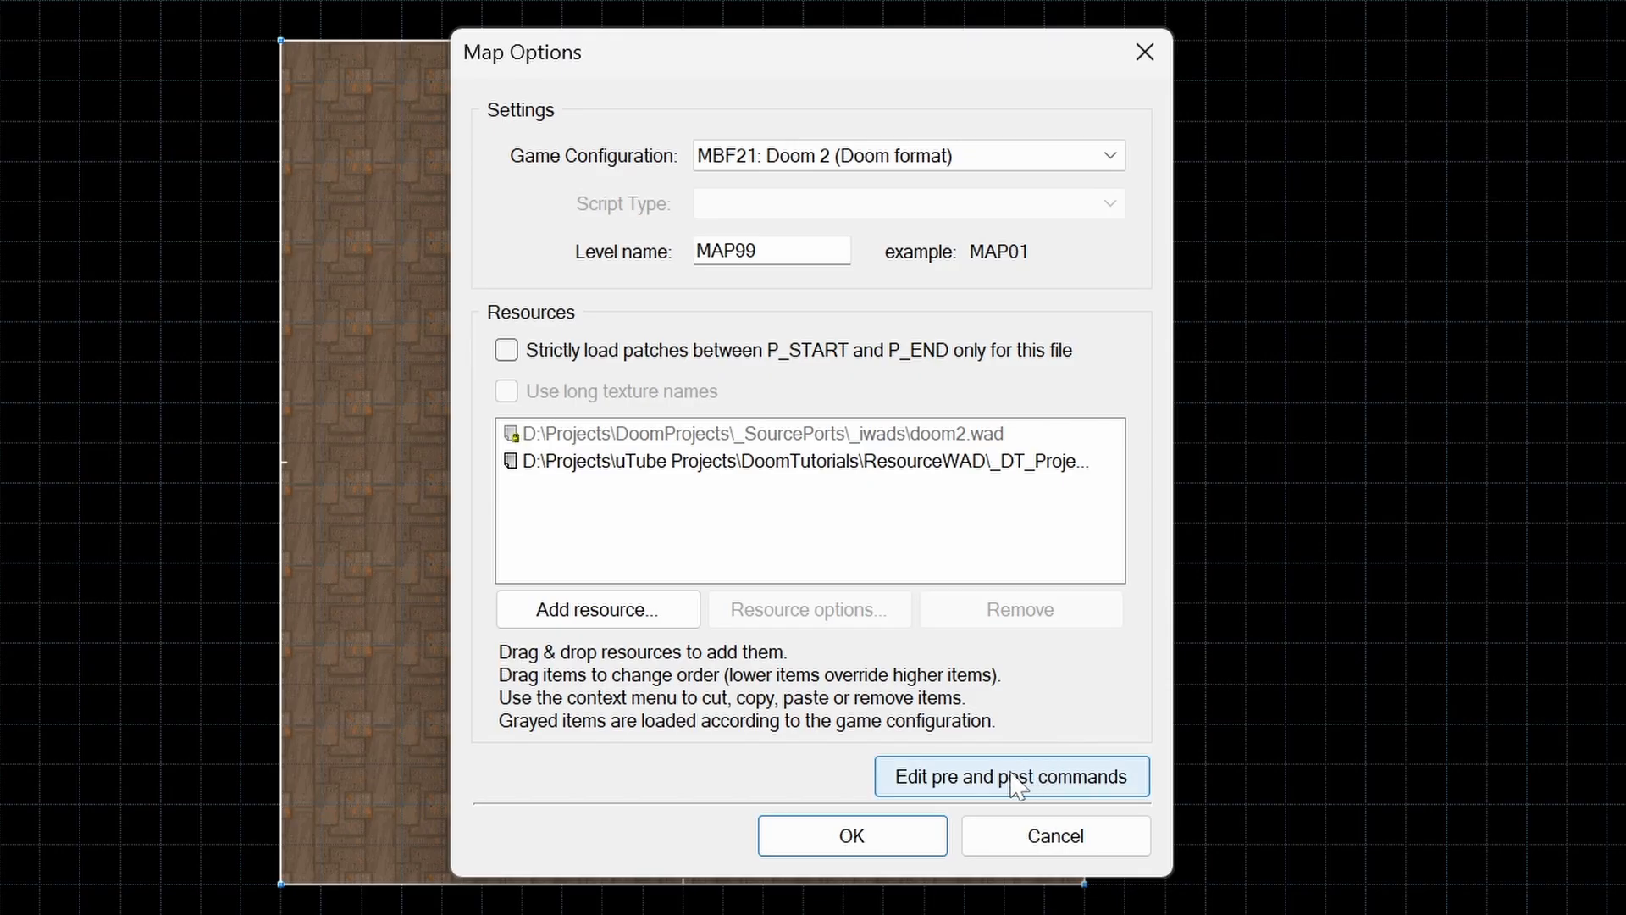
{"action": "left_click", "coordinate": [1025, 779]}
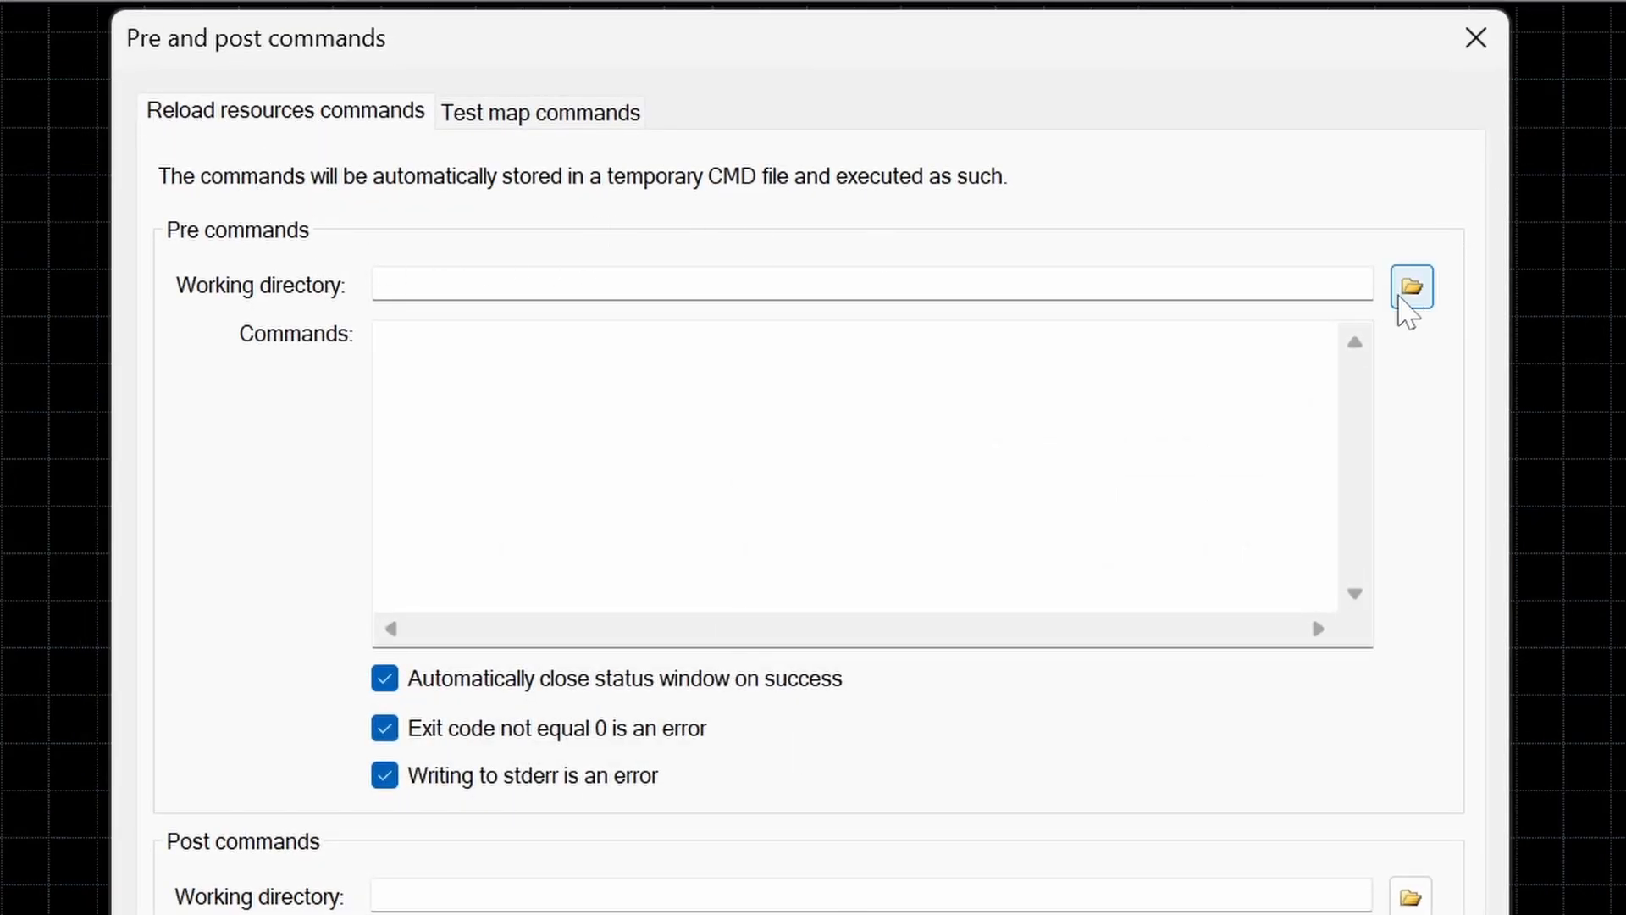
{"action": "left_click", "coordinate": [1412, 292]}
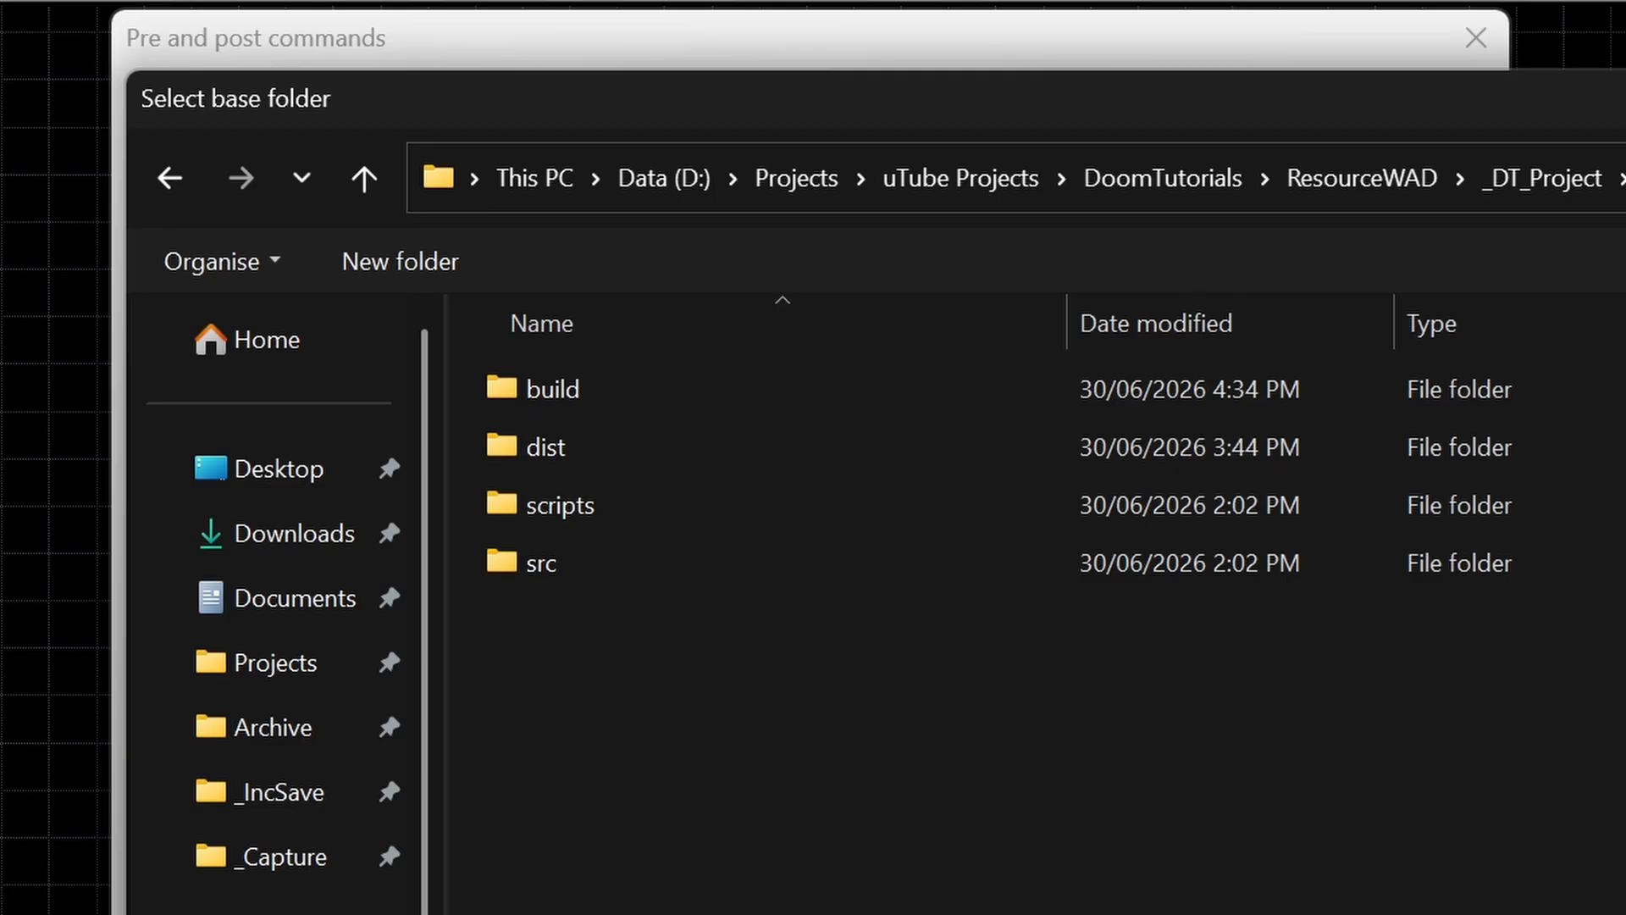
{"action": "key", "text": "Return"}
Step: Enter "doommake release" as the resource-reload pre command, accept the map options and reload the resources
{"action": "left_click", "coordinate": [377, 336]}
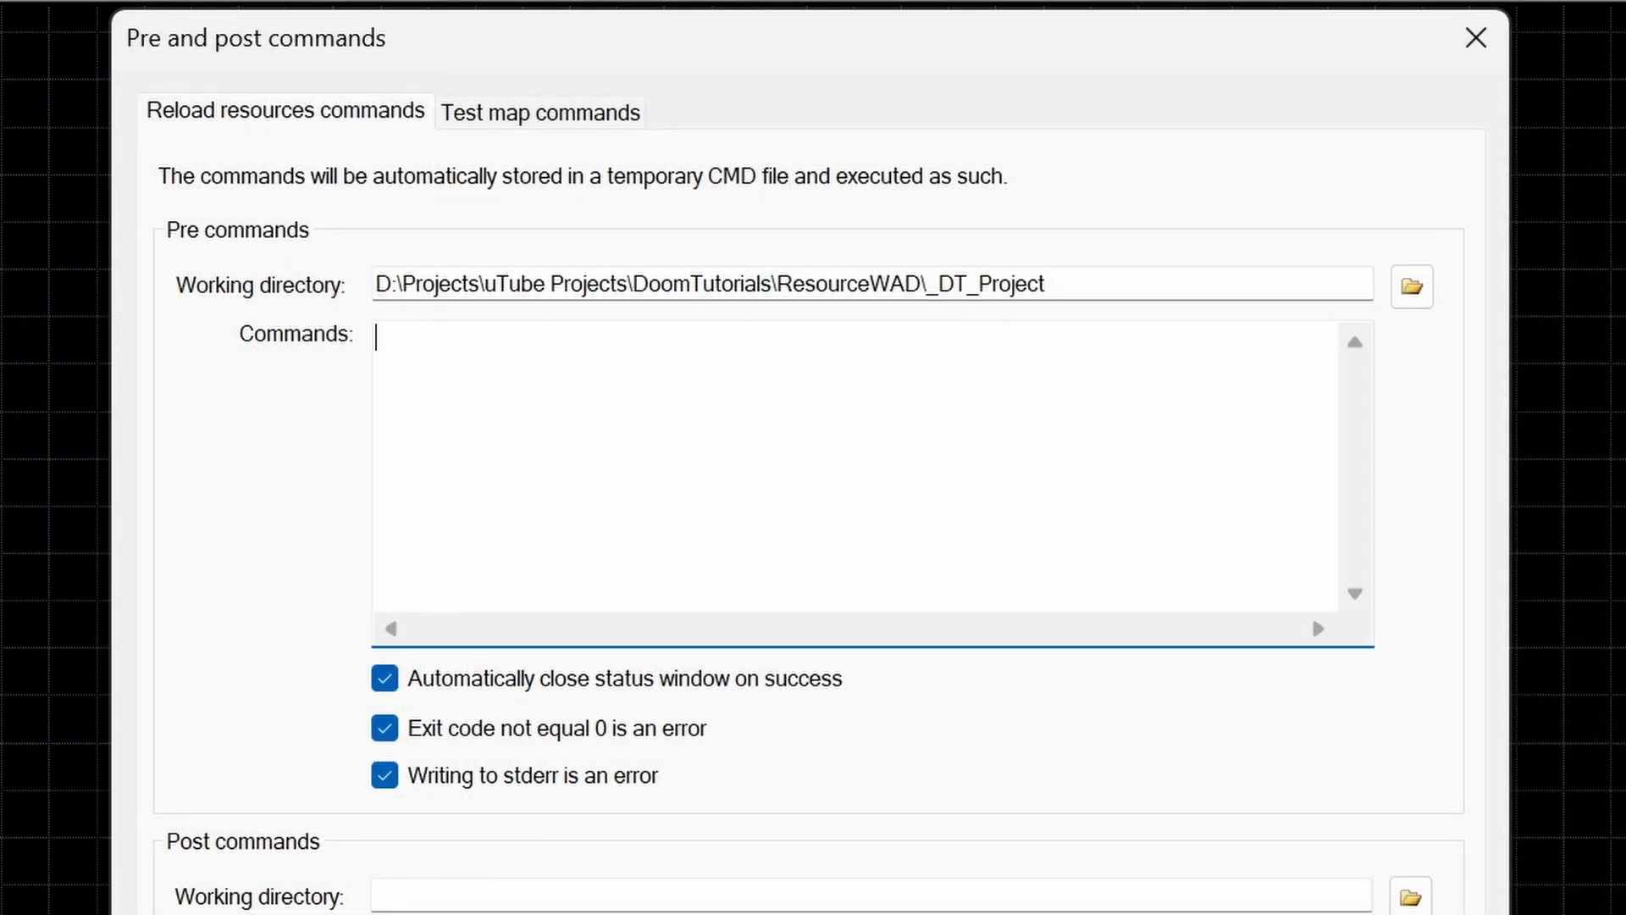
{"action": "type", "text": "doommake release"}
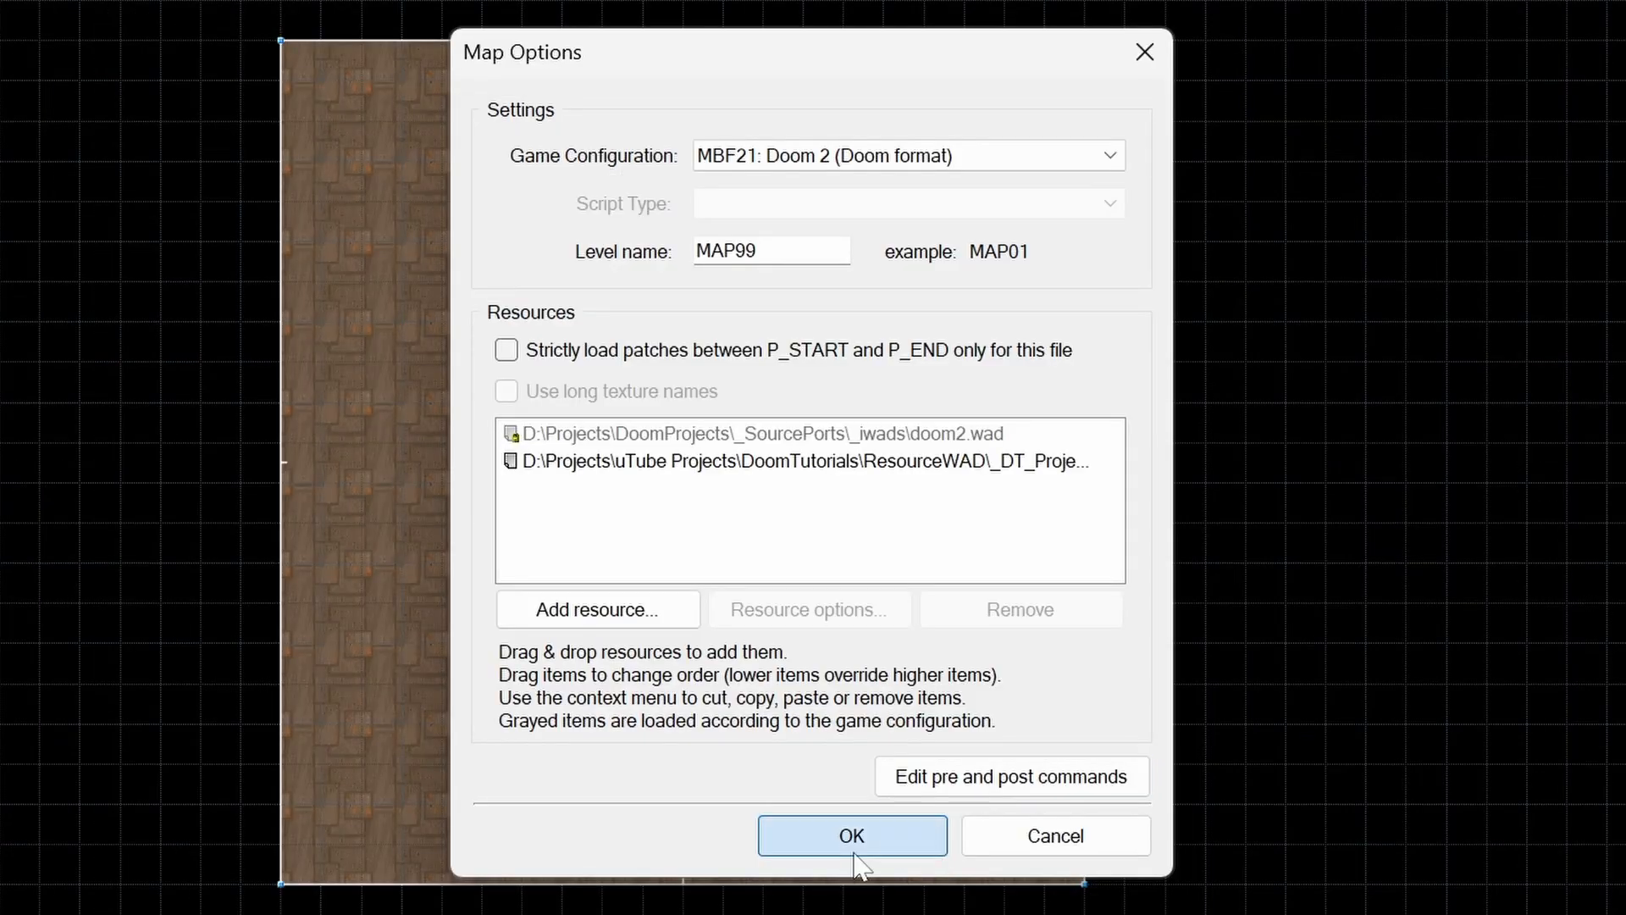
{"action": "left_click", "coordinate": [855, 846]}
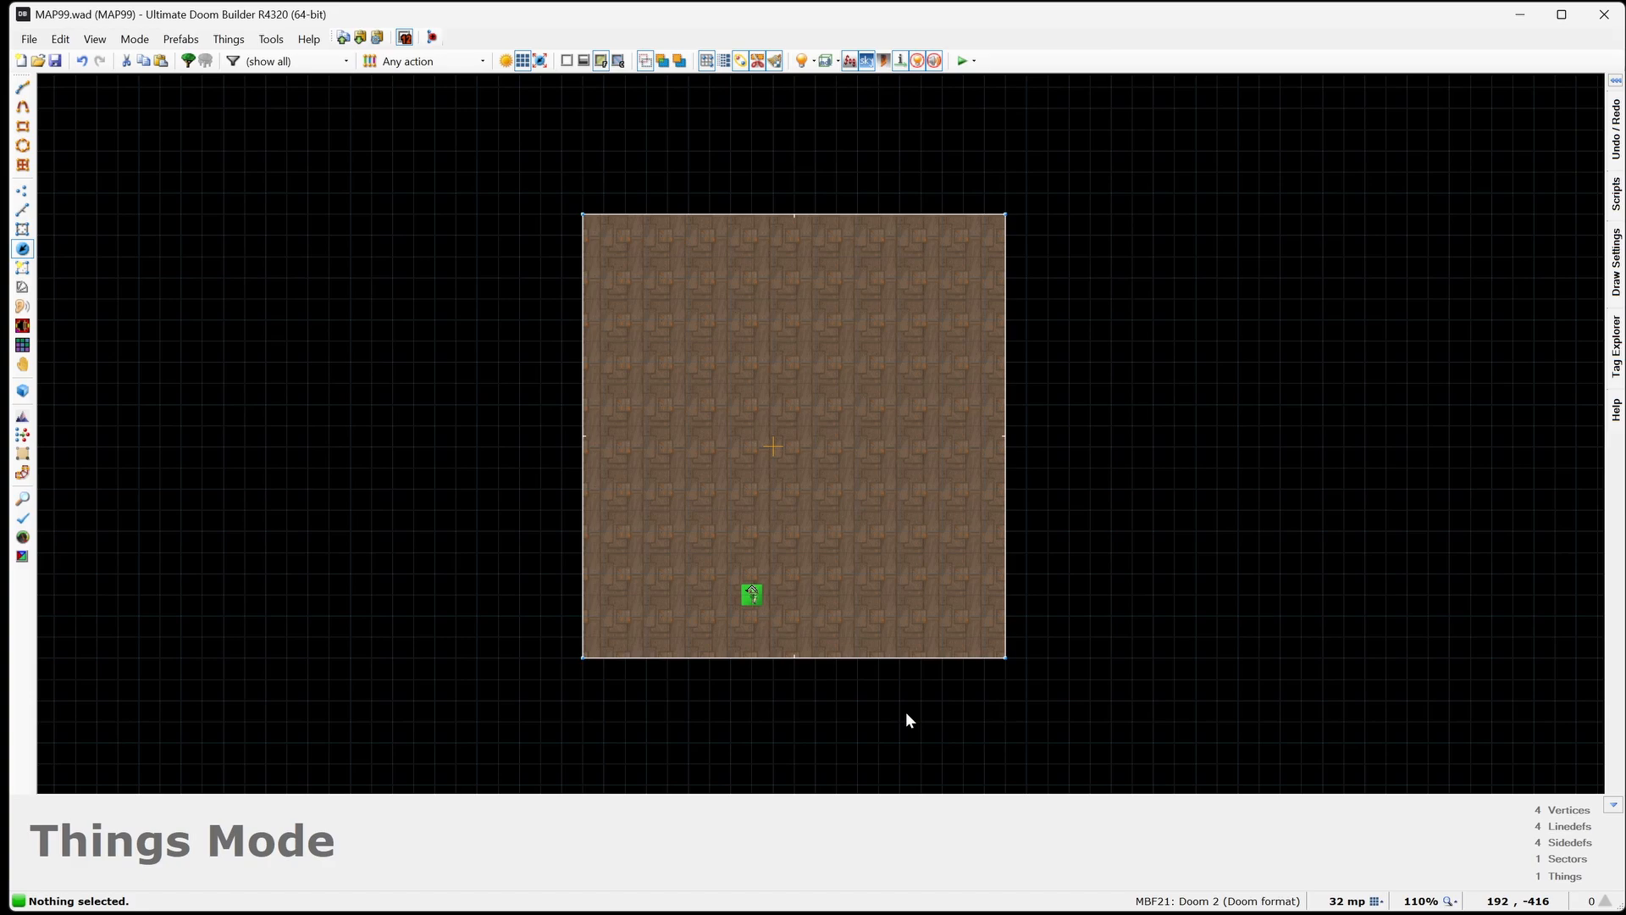
{"action": "key", "text": "ctrl+F5"}
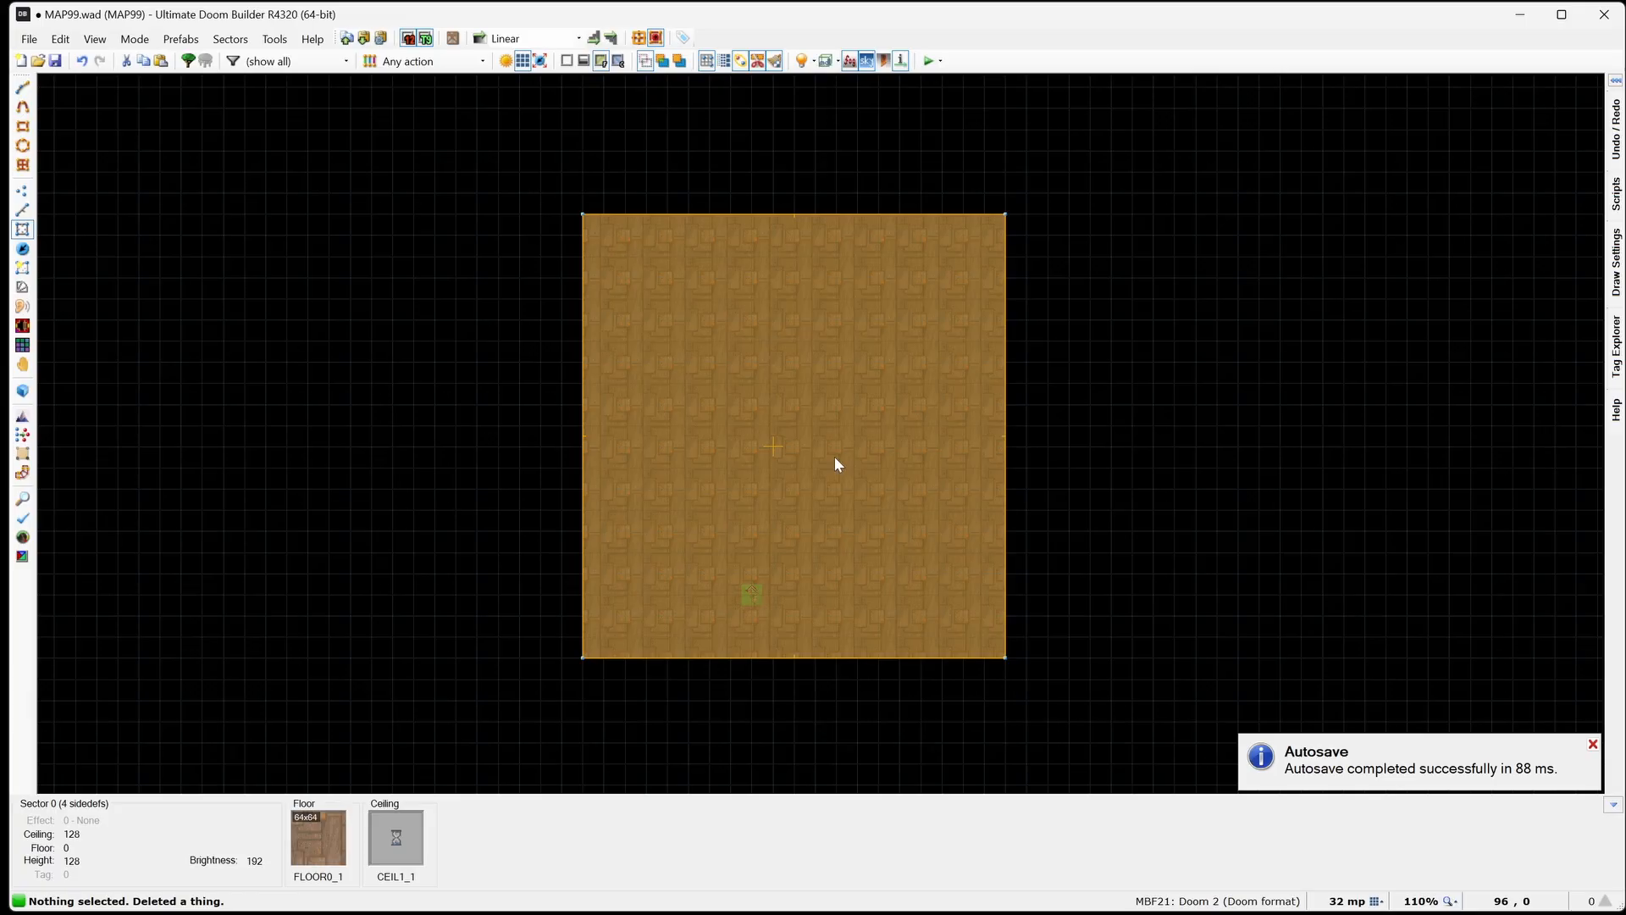
Step: Set the square sector's floor to the B_FLAT2 flat from textures.wad
{"action": "right_click", "coordinate": [836, 456]}
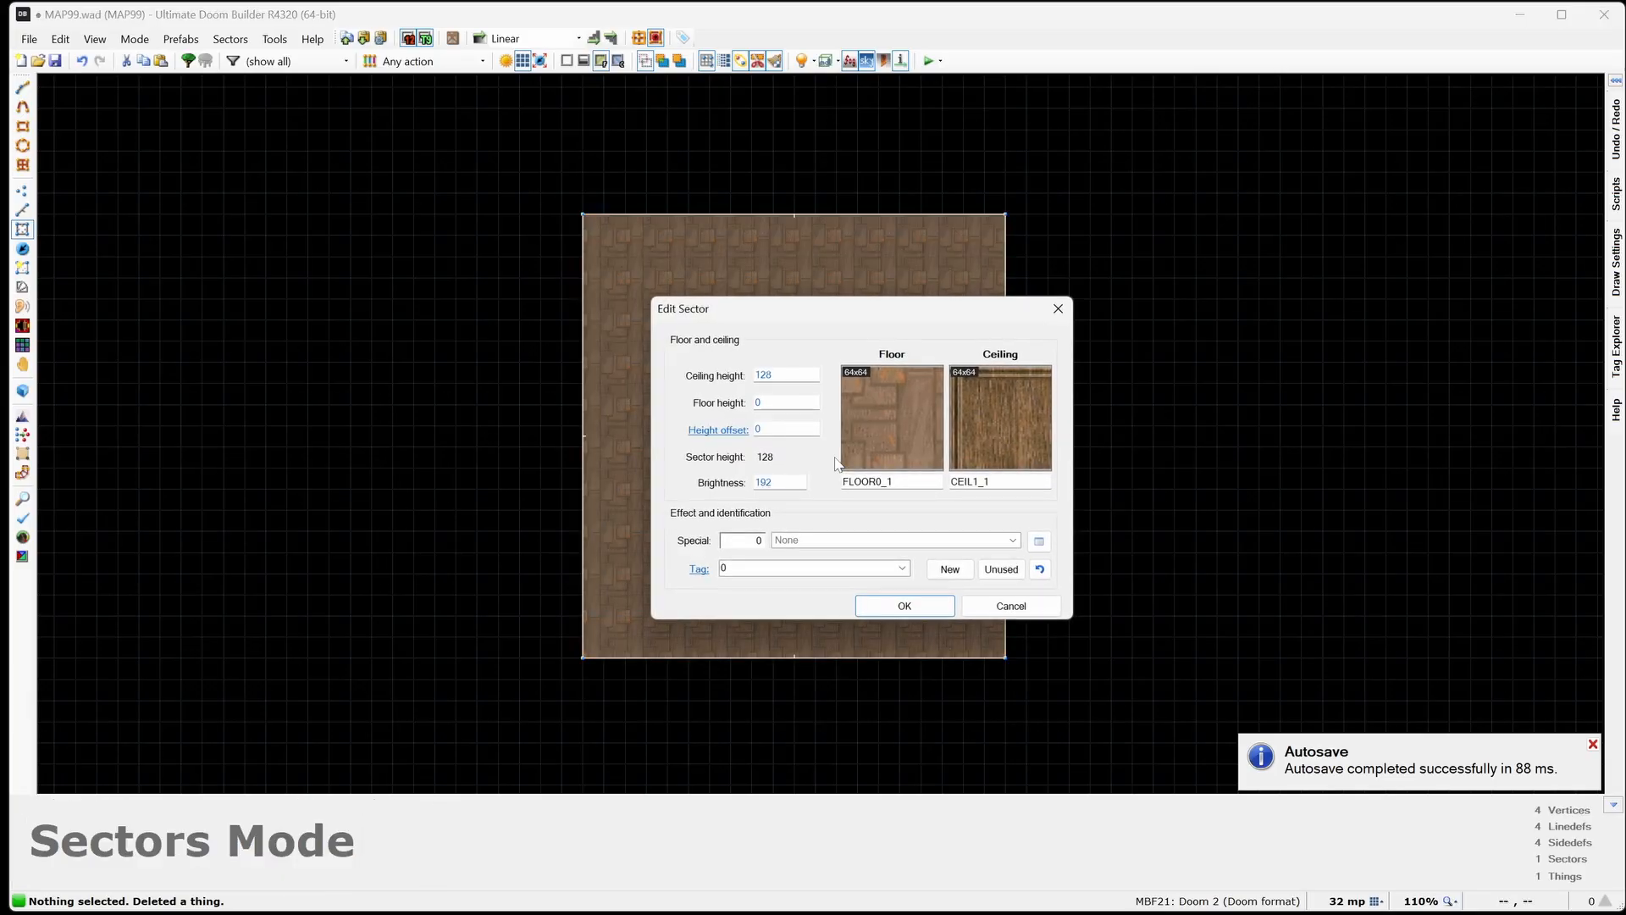
{"action": "left_click", "coordinate": [899, 424]}
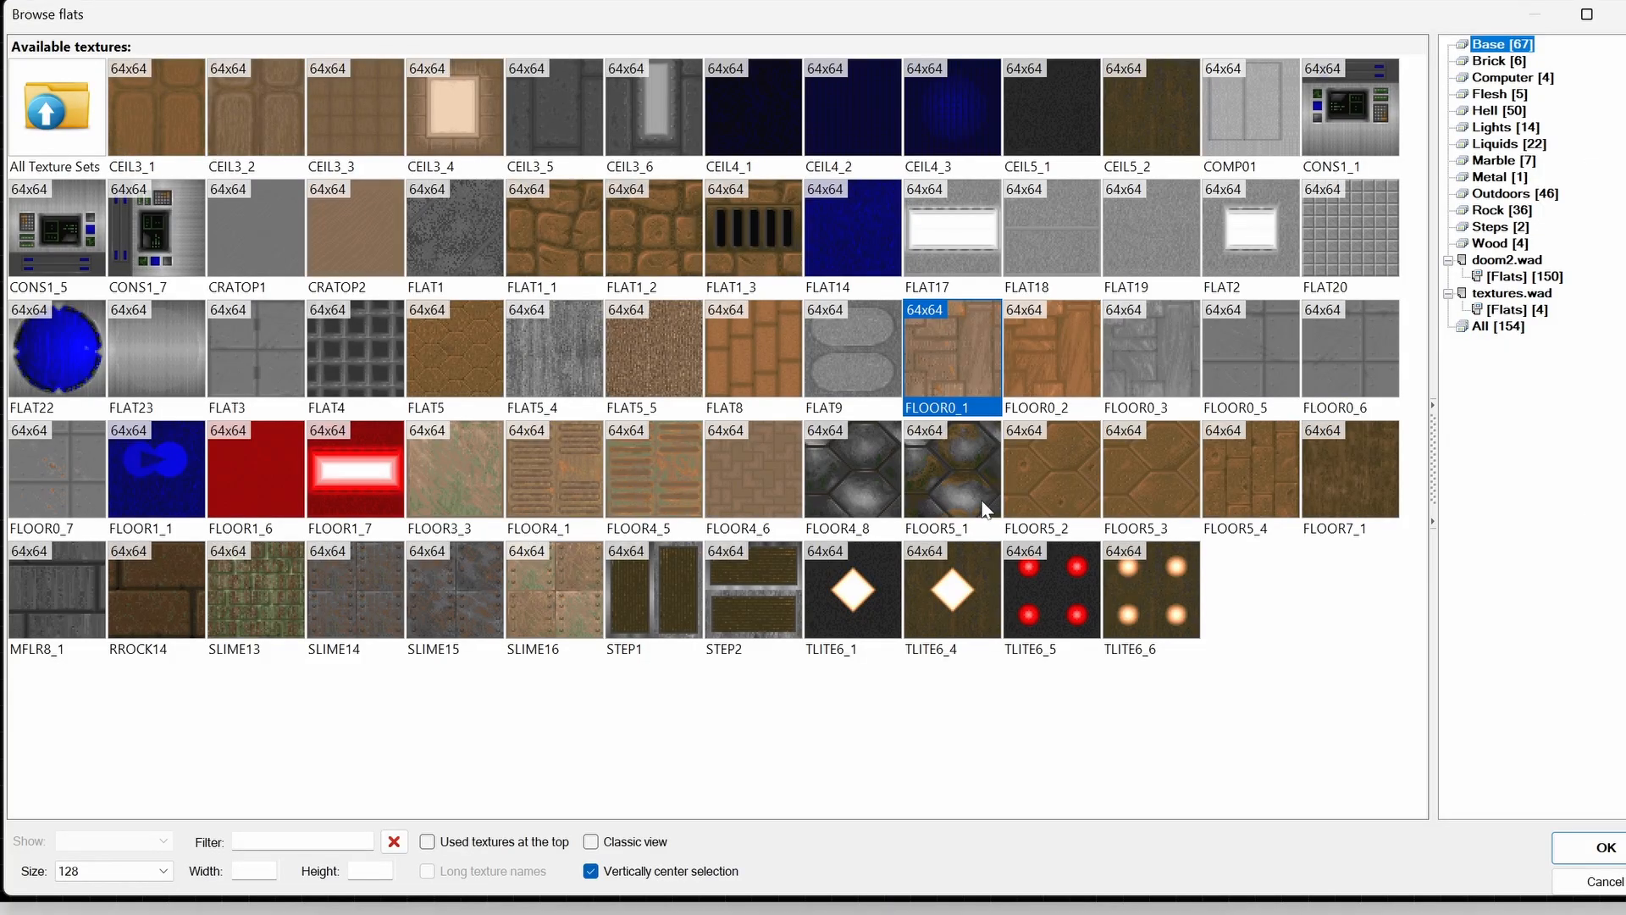
{"action": "left_click", "coordinate": [1516, 311]}
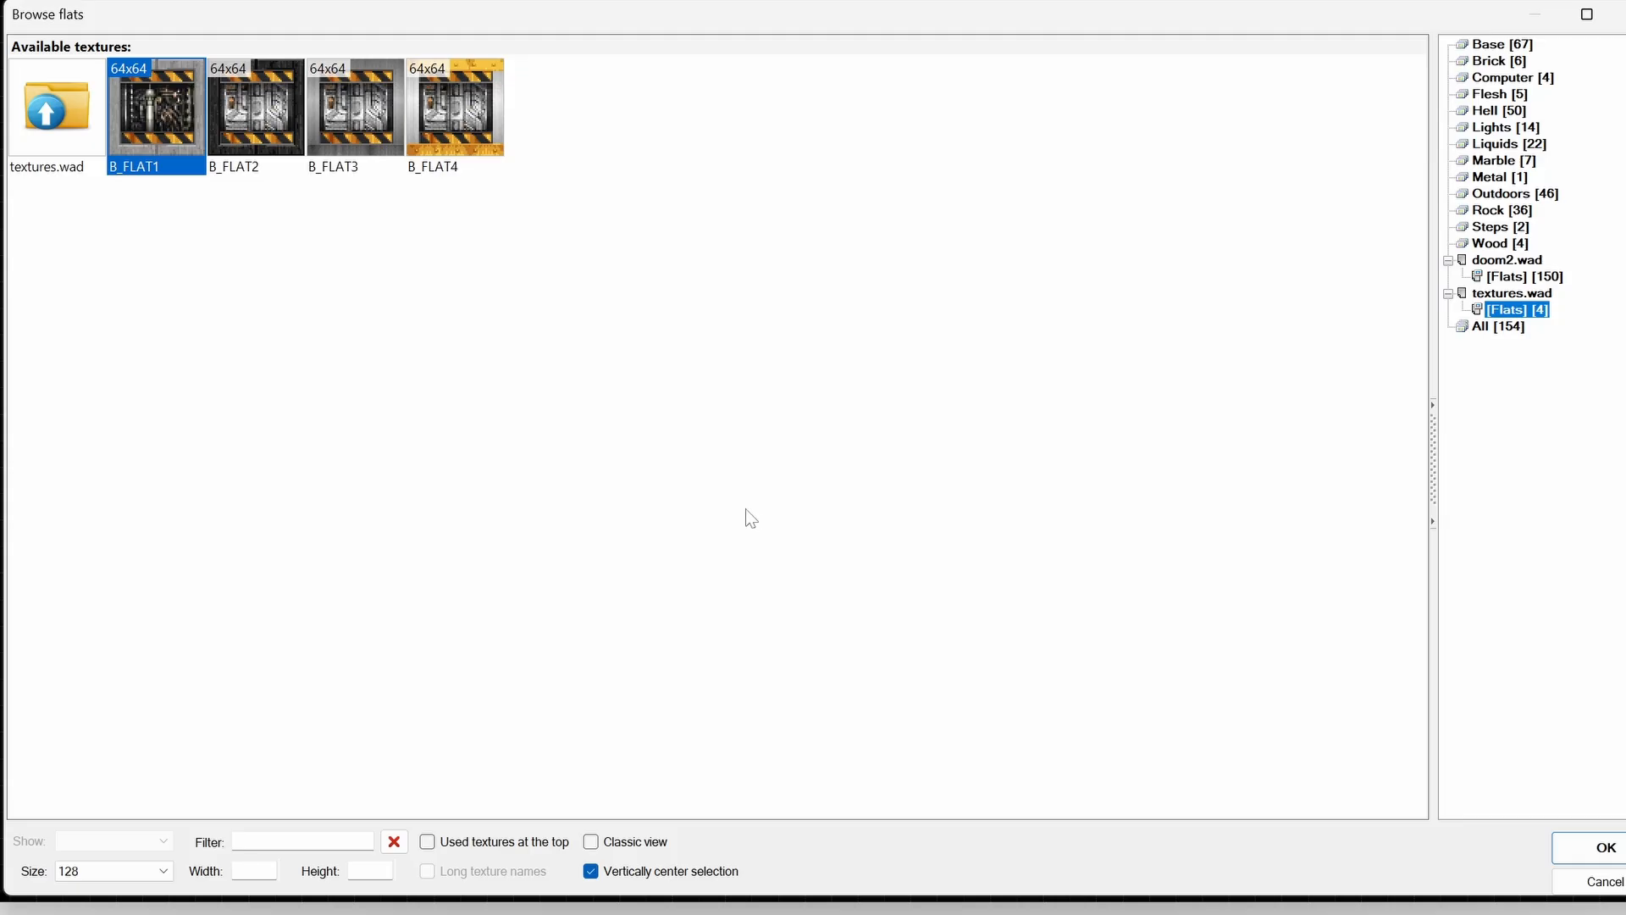
{"action": "left_click", "coordinate": [256, 118]}
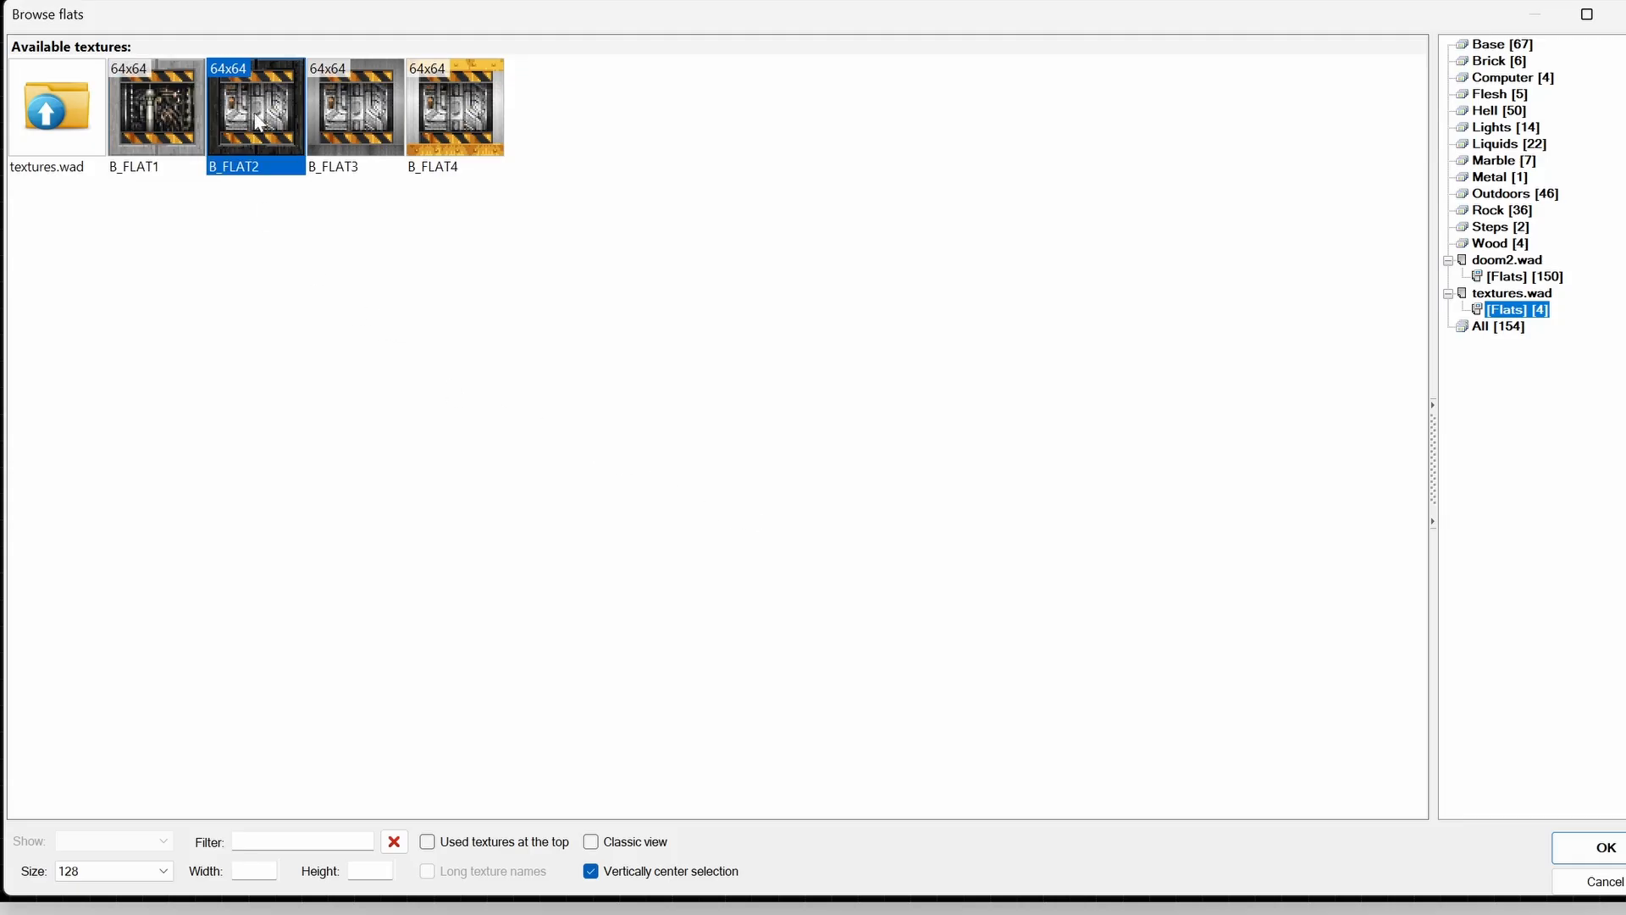
{"action": "double_click", "coordinate": [257, 122]}
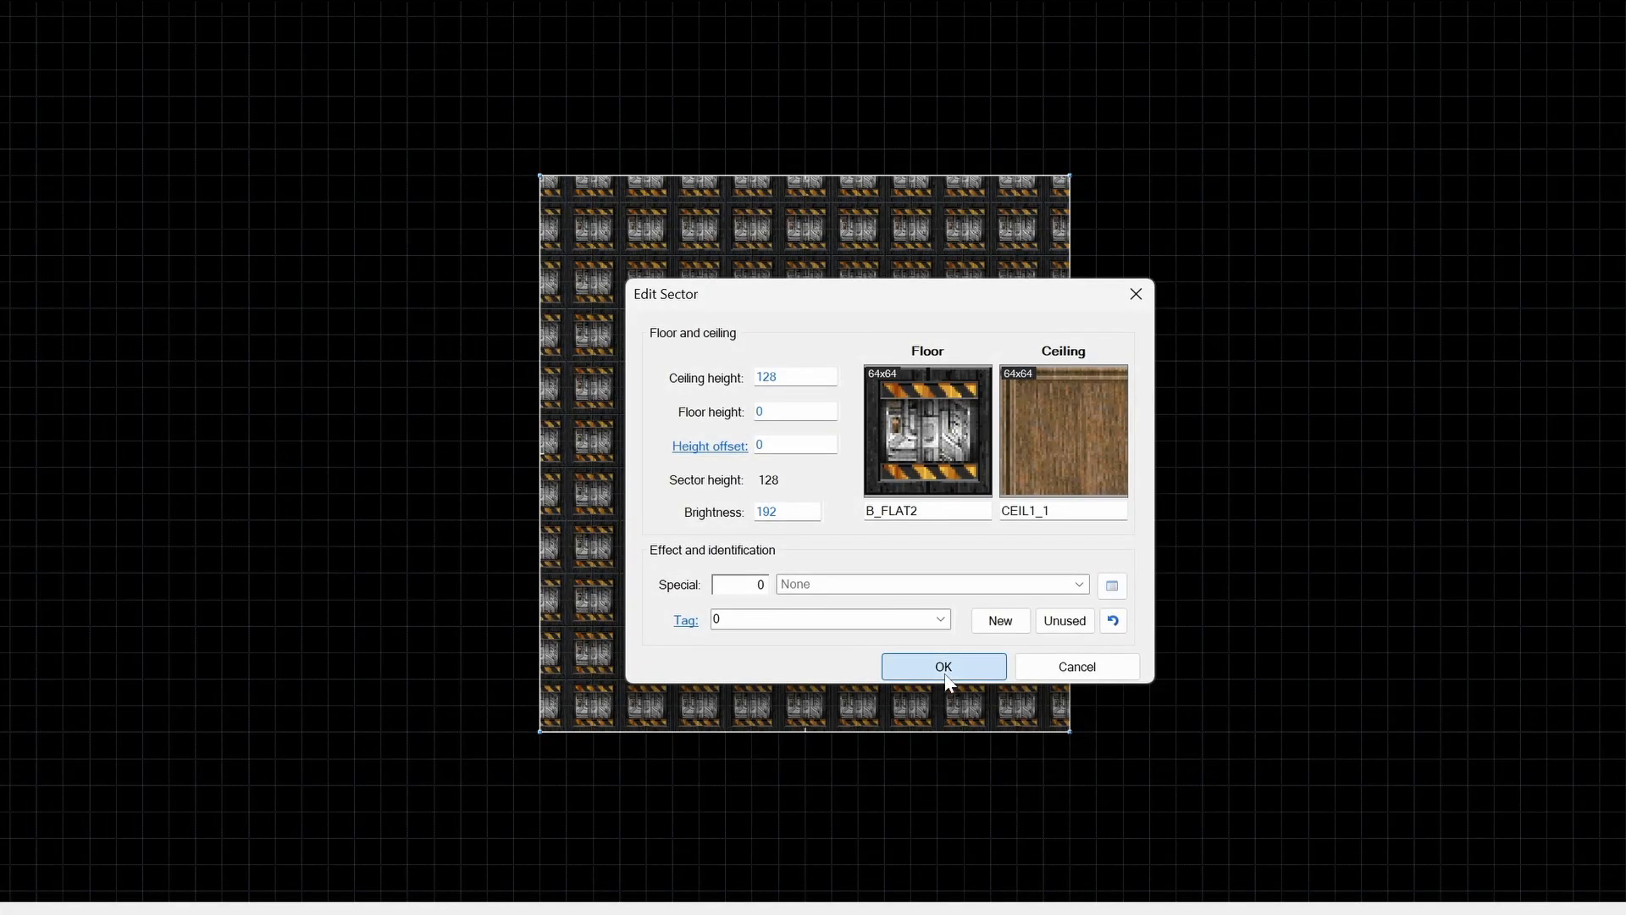
{"action": "left_click", "coordinate": [945, 671]}
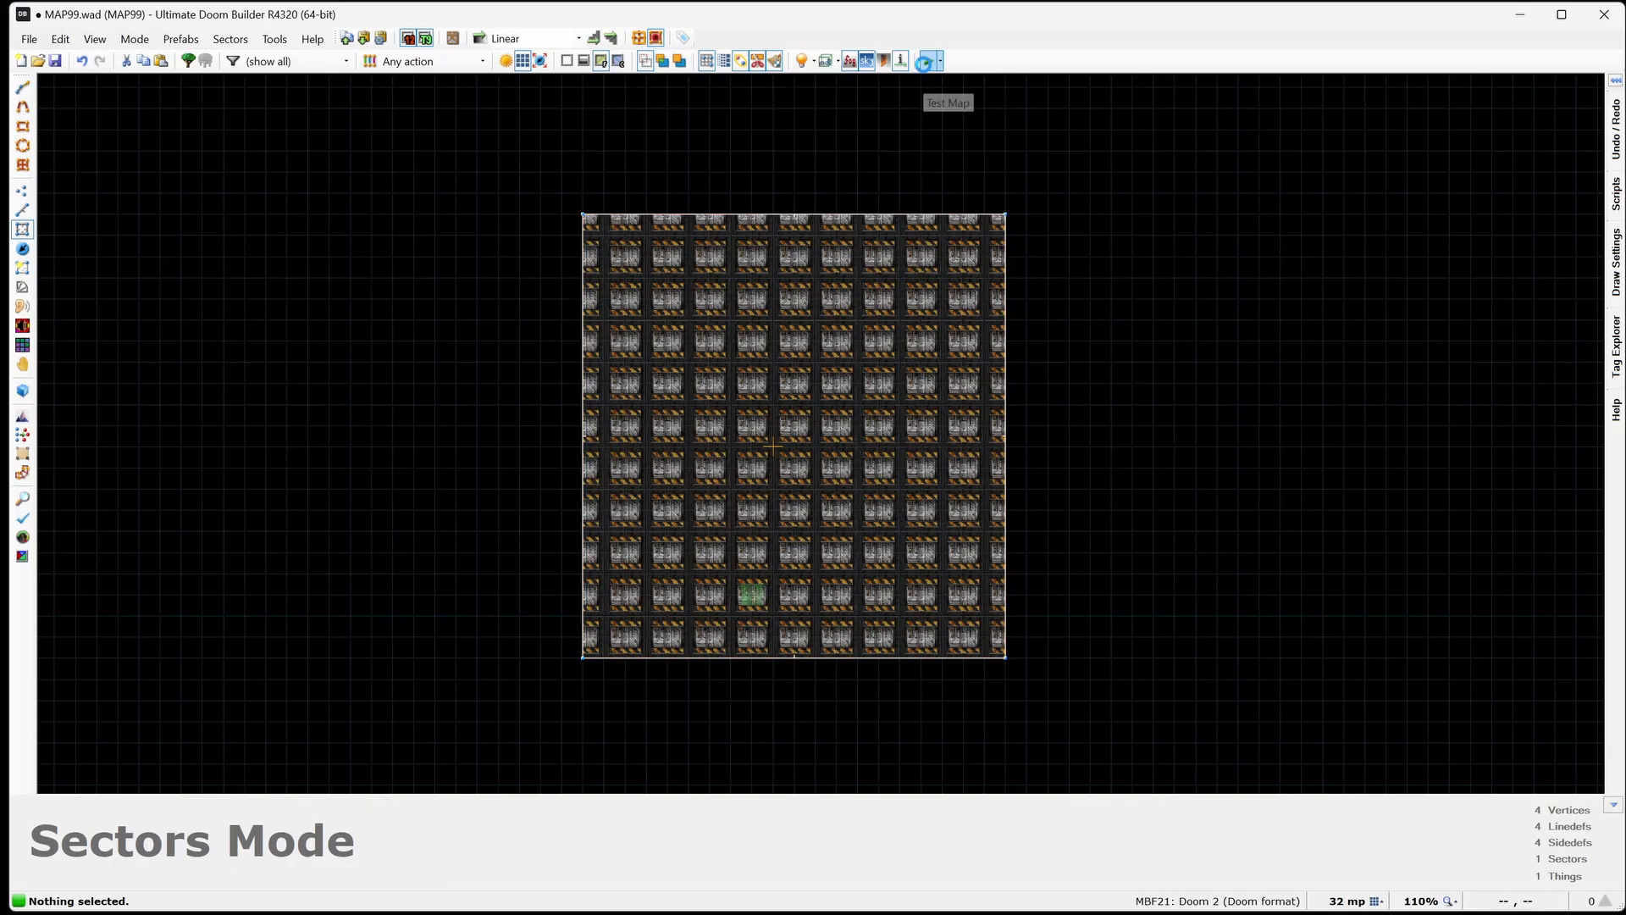
Step: Test-run MAP99, walk around to inspect the custom floor flat, and return to the map editor
{"action": "left_click", "coordinate": [929, 61]}
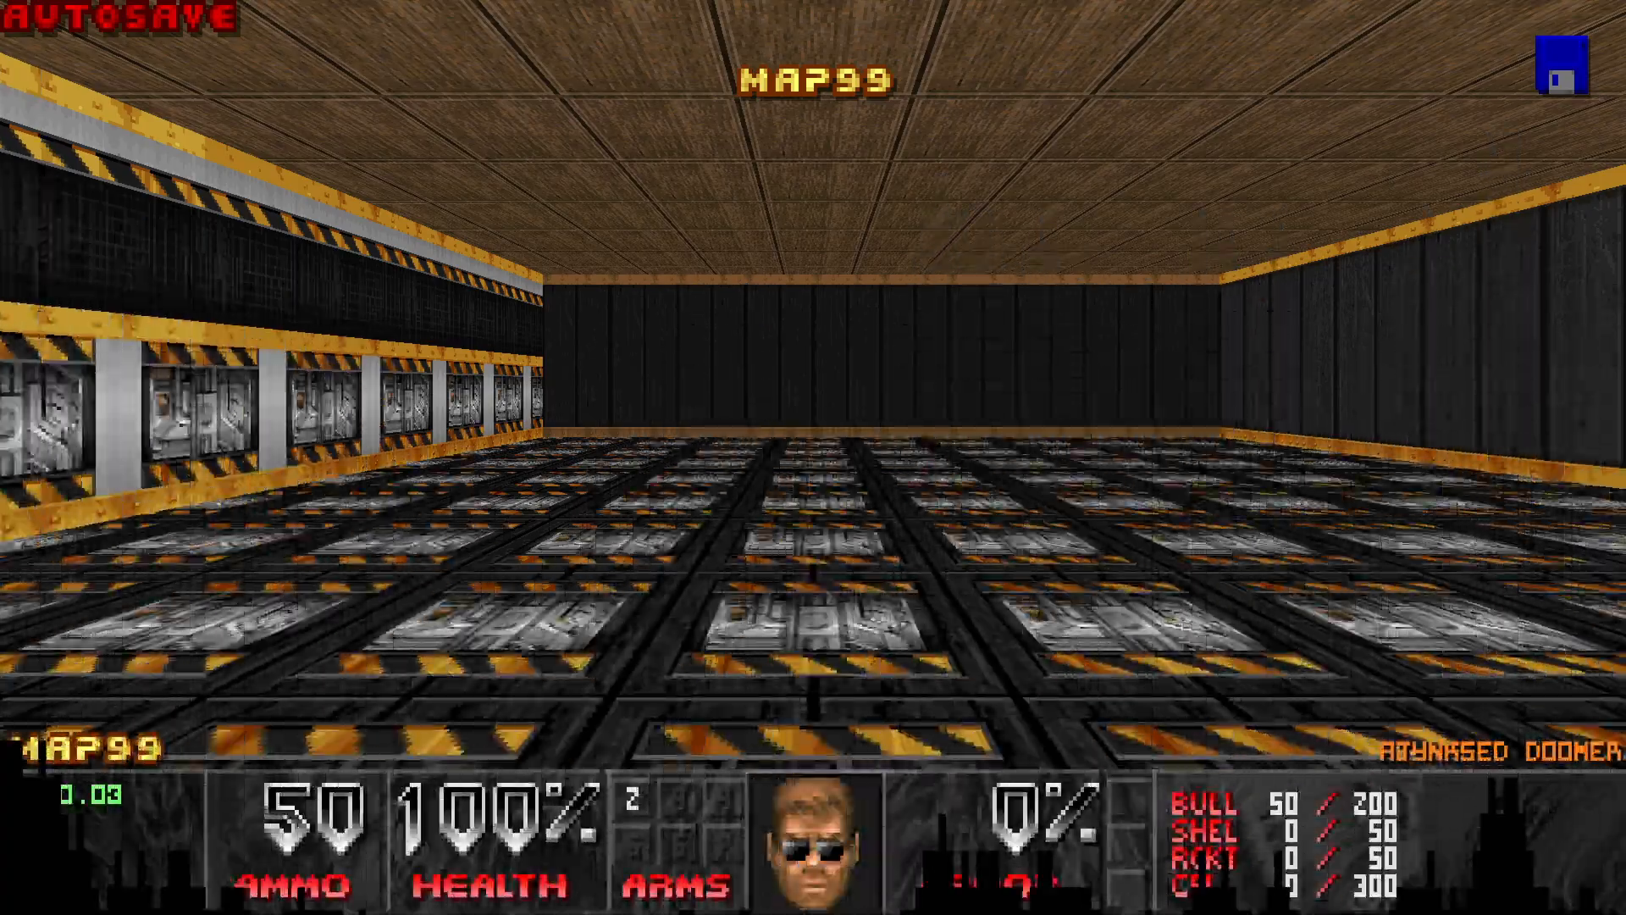
{"action": "key", "text": "w"}
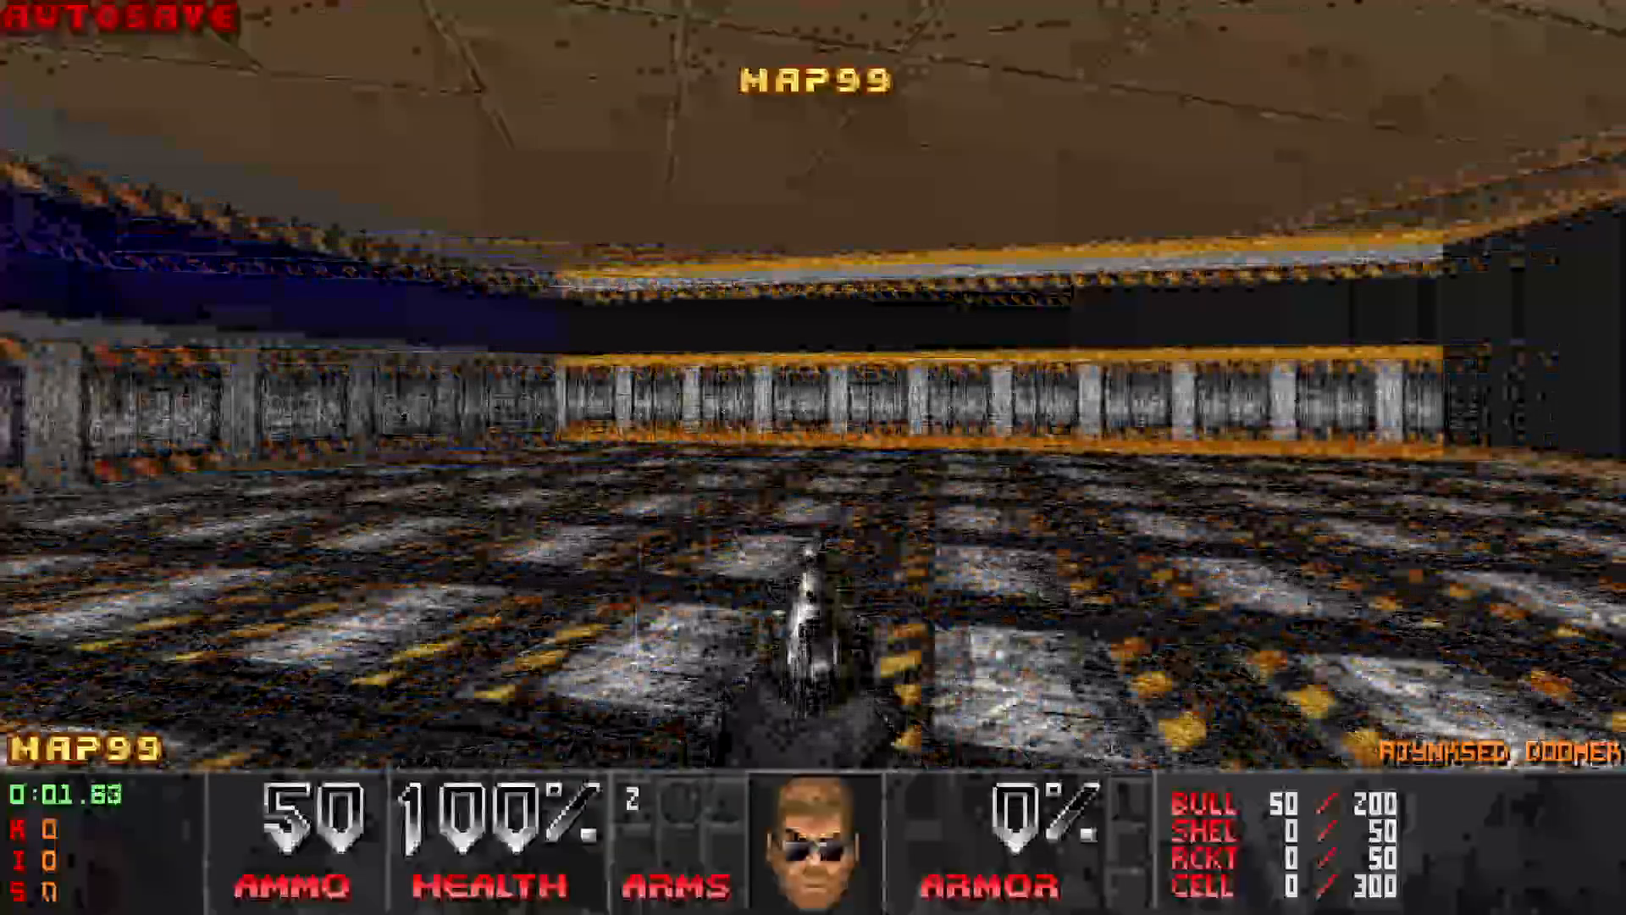
{"action": "key", "text": "w"}
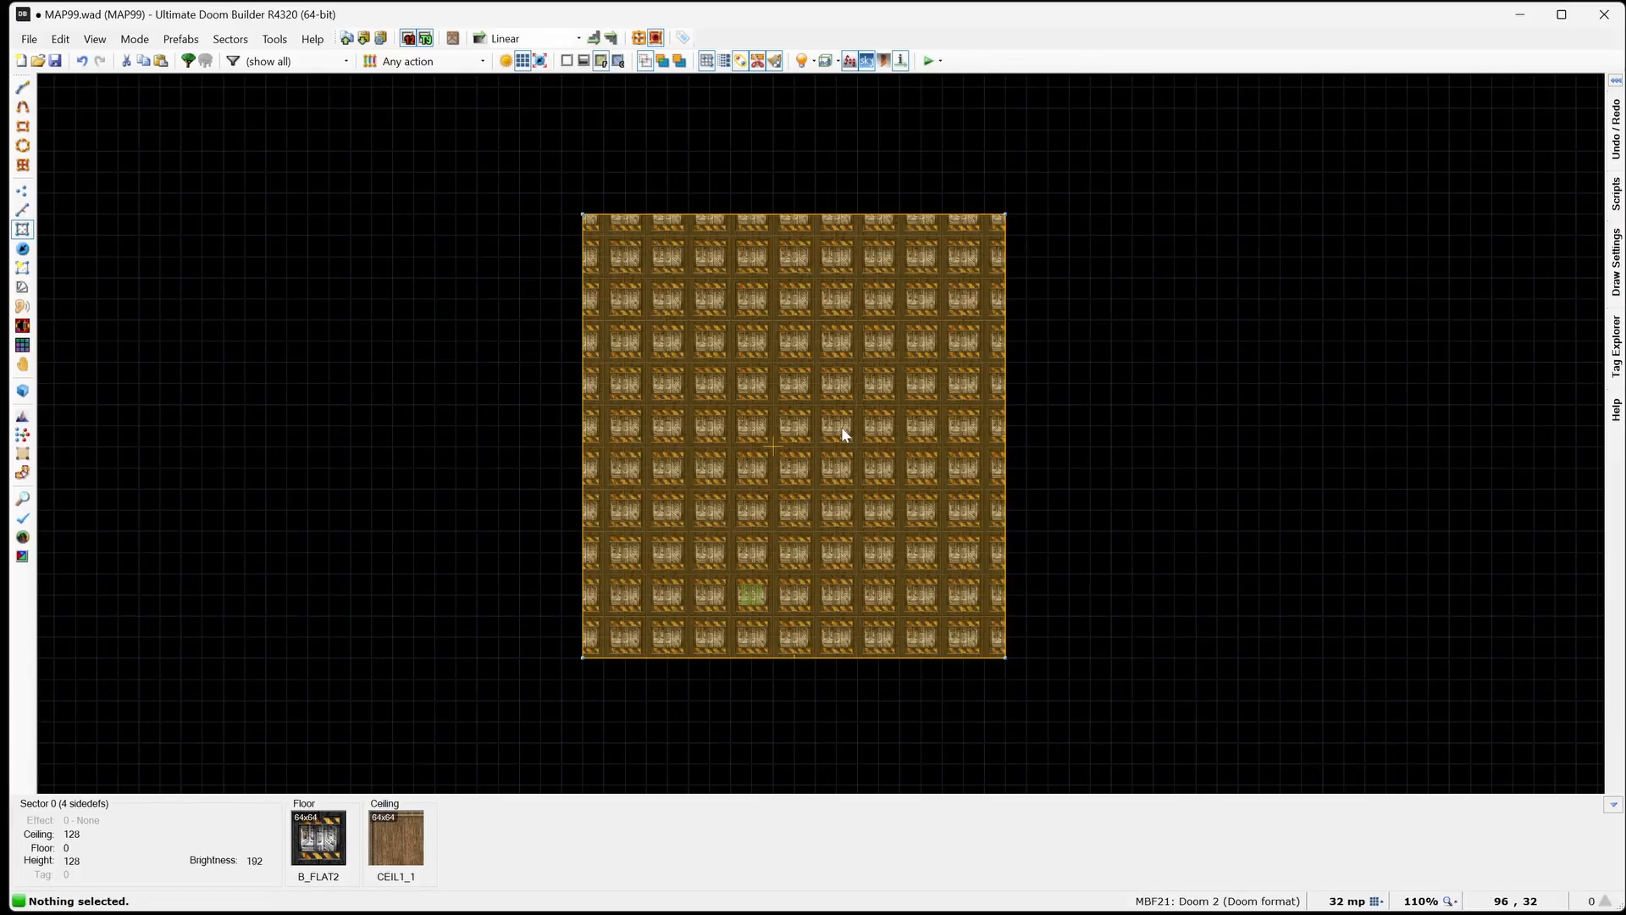
Step: Browse flats for the sector's floor and compare the textures.wad set with the doom2.wad set
{"action": "right_click", "coordinate": [841, 425]}
{"action": "left_click", "coordinate": [929, 435]}
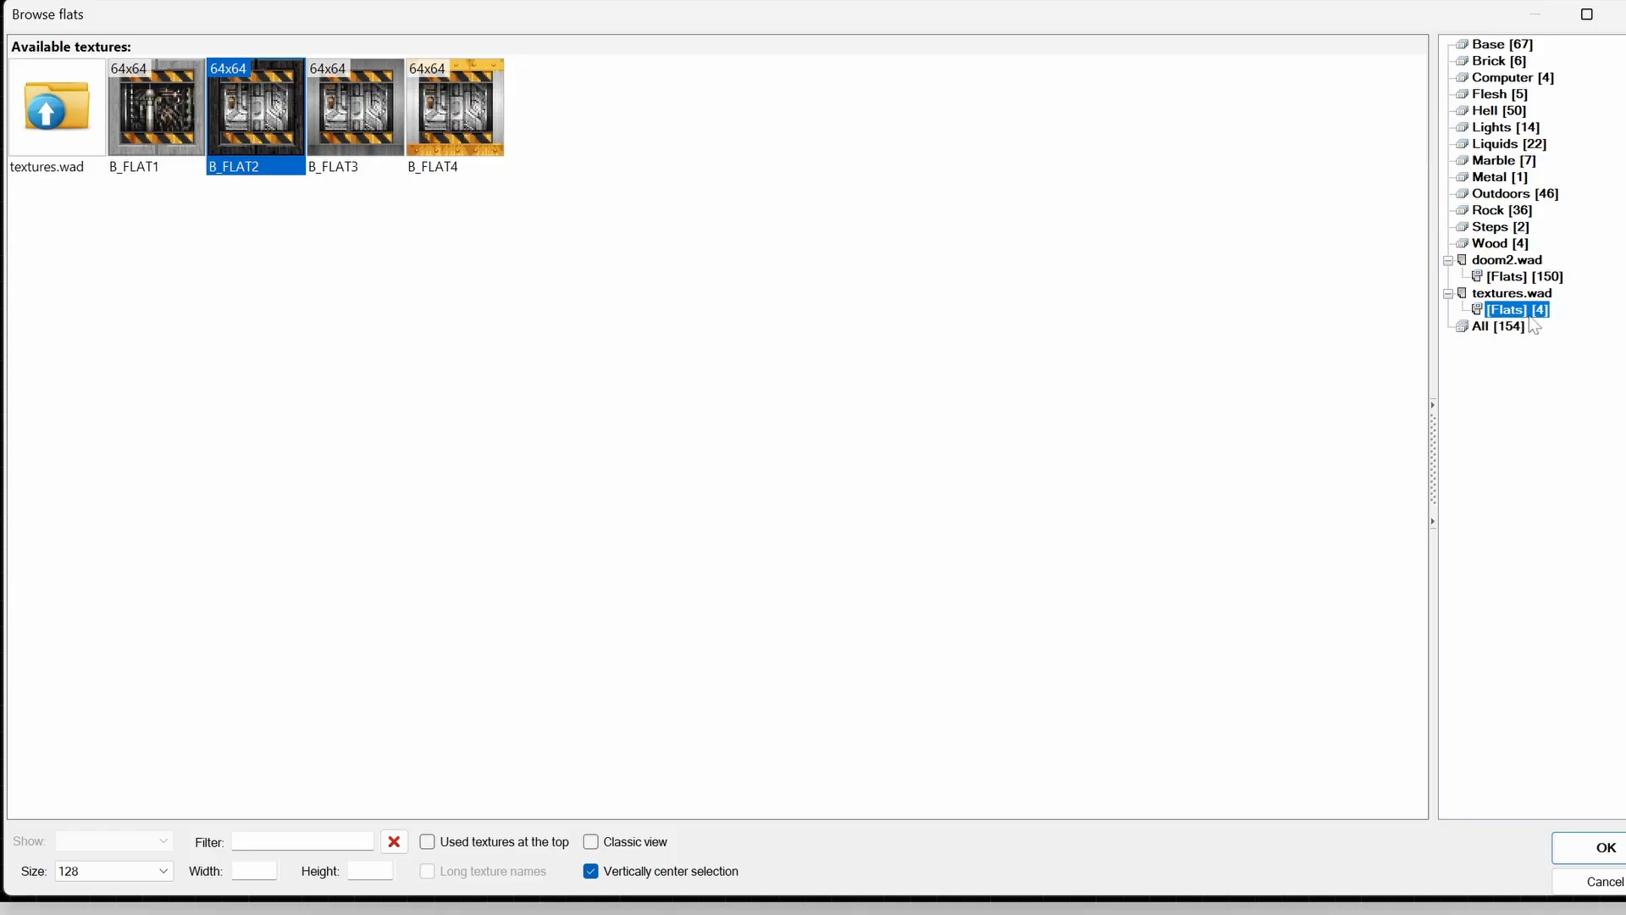
{"action": "left_click", "coordinate": [1520, 312]}
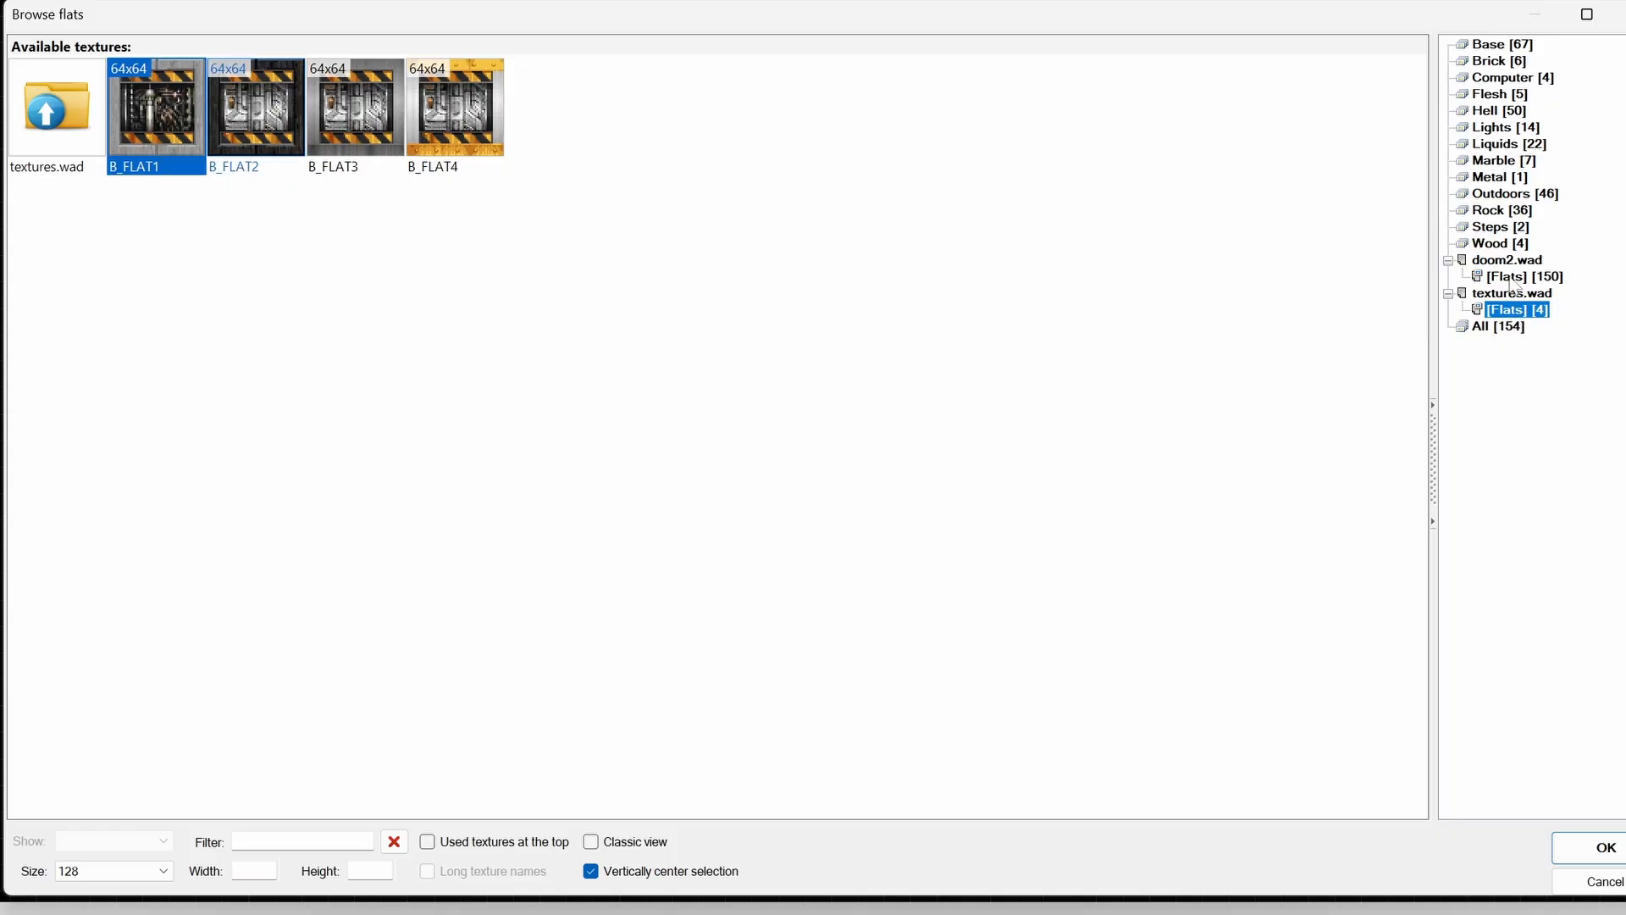
{"action": "left_click", "coordinate": [1516, 277]}
{"action": "left_click", "coordinate": [1518, 310]}
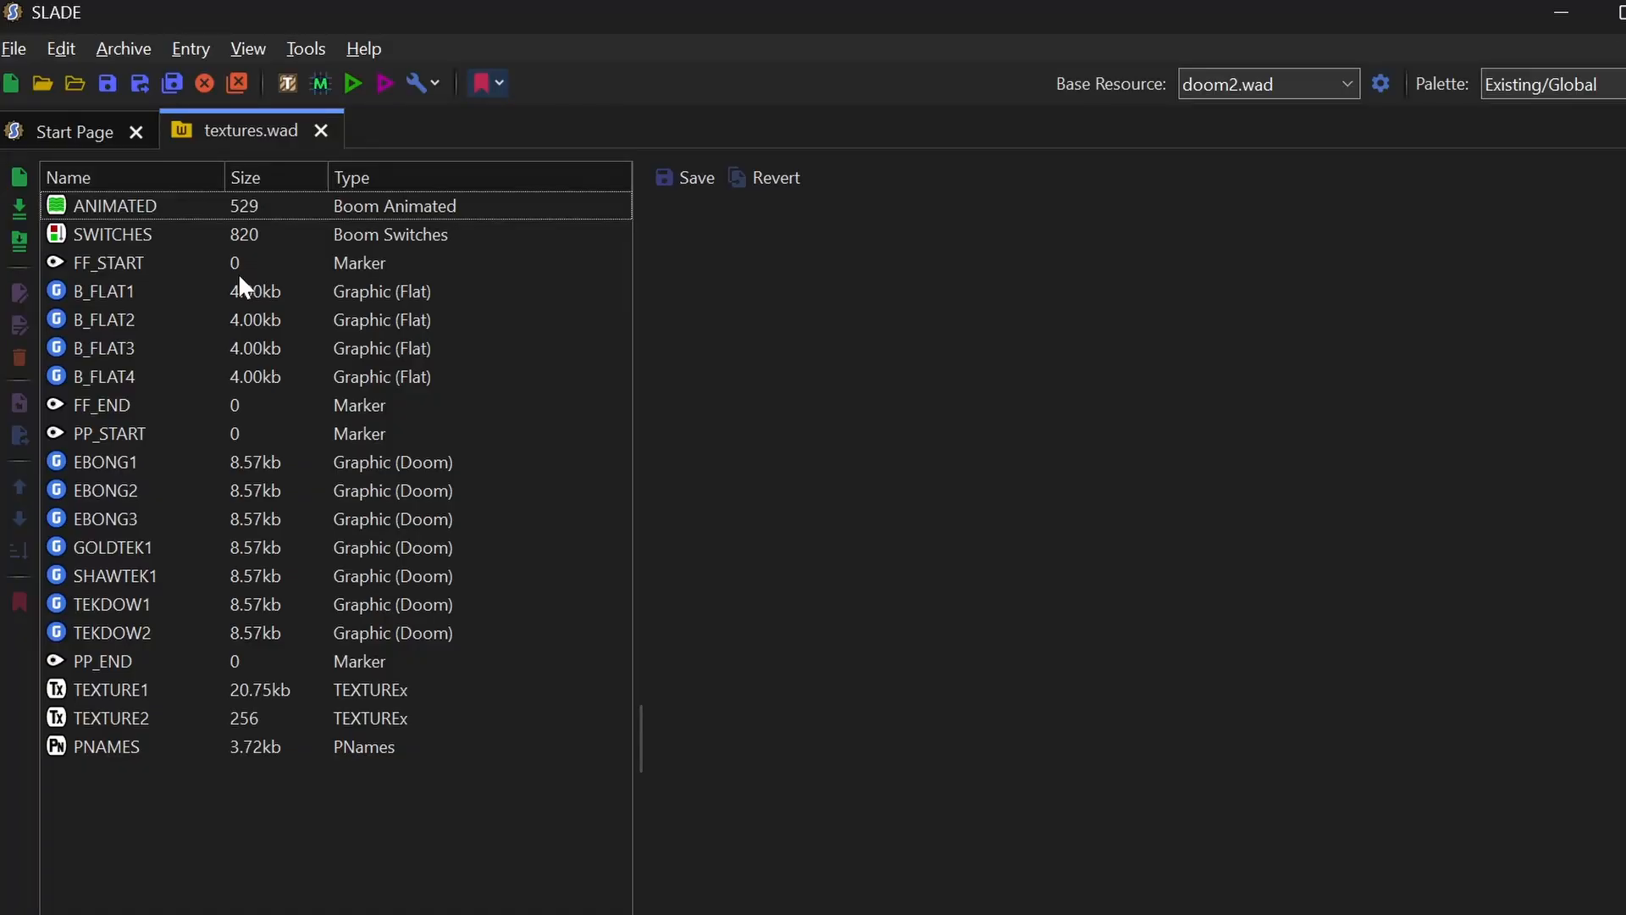
Step: In SLADE, look through the flats and patches of textures.wad from B_FLAT1 to TEKDOW2
{"action": "left_click", "coordinate": [127, 292]}
{"action": "key", "text": "Down"}
{"action": "key", "text": "Down"}
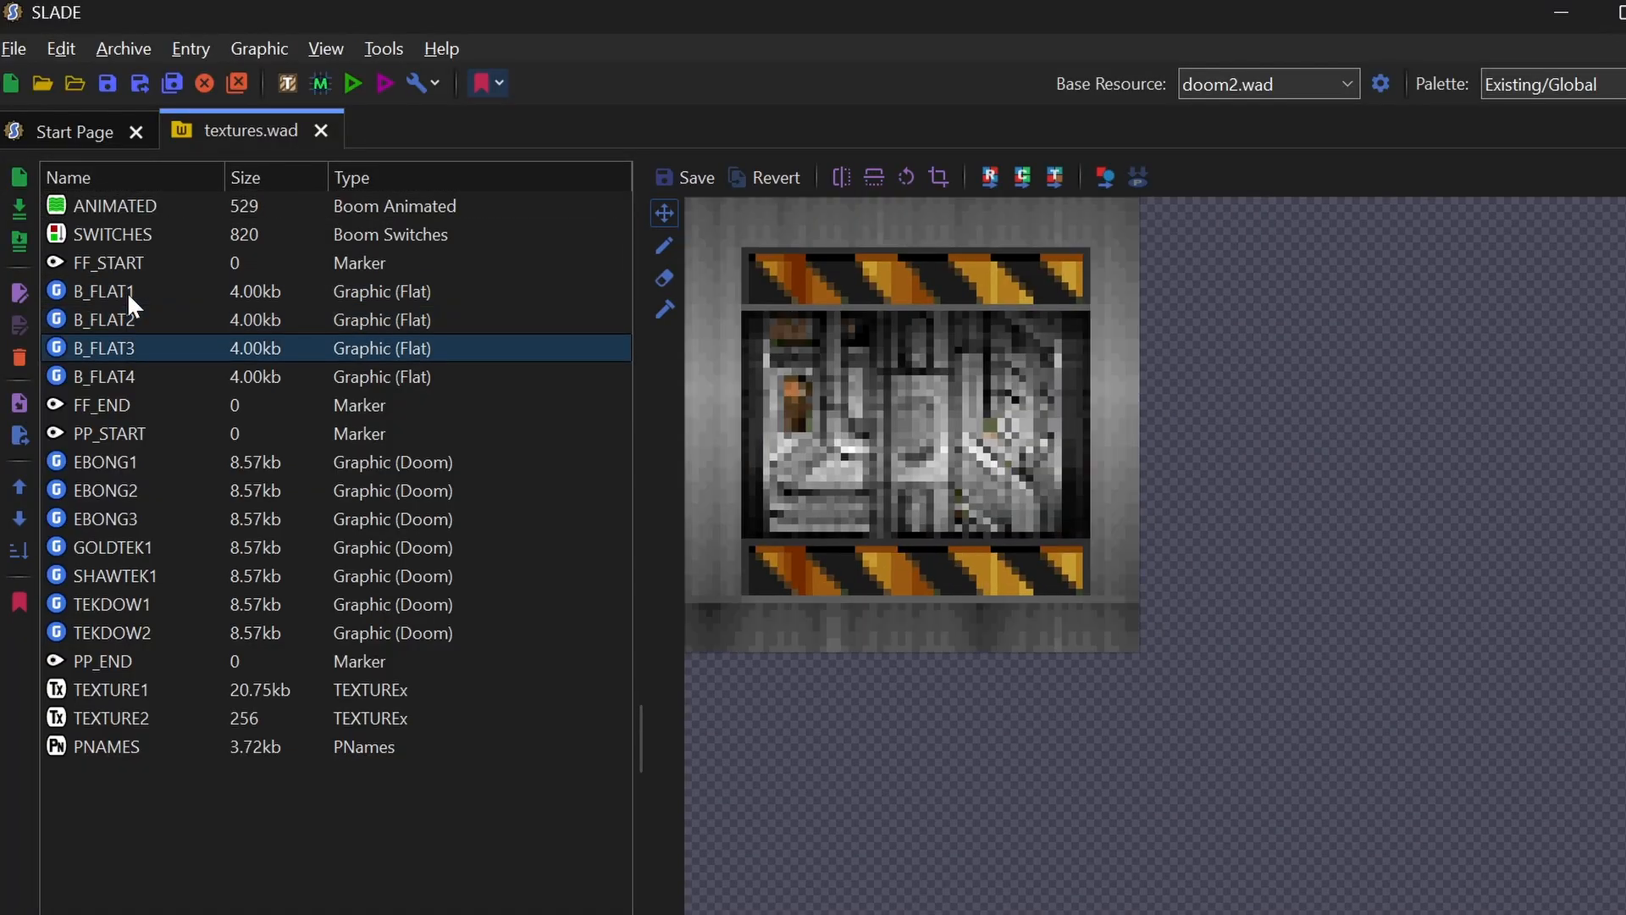
{"action": "key", "text": "Down"}
{"action": "key", "text": "Down"}
{"action": "key", "text": "Down"}
{"action": "key", "text": "Down"}
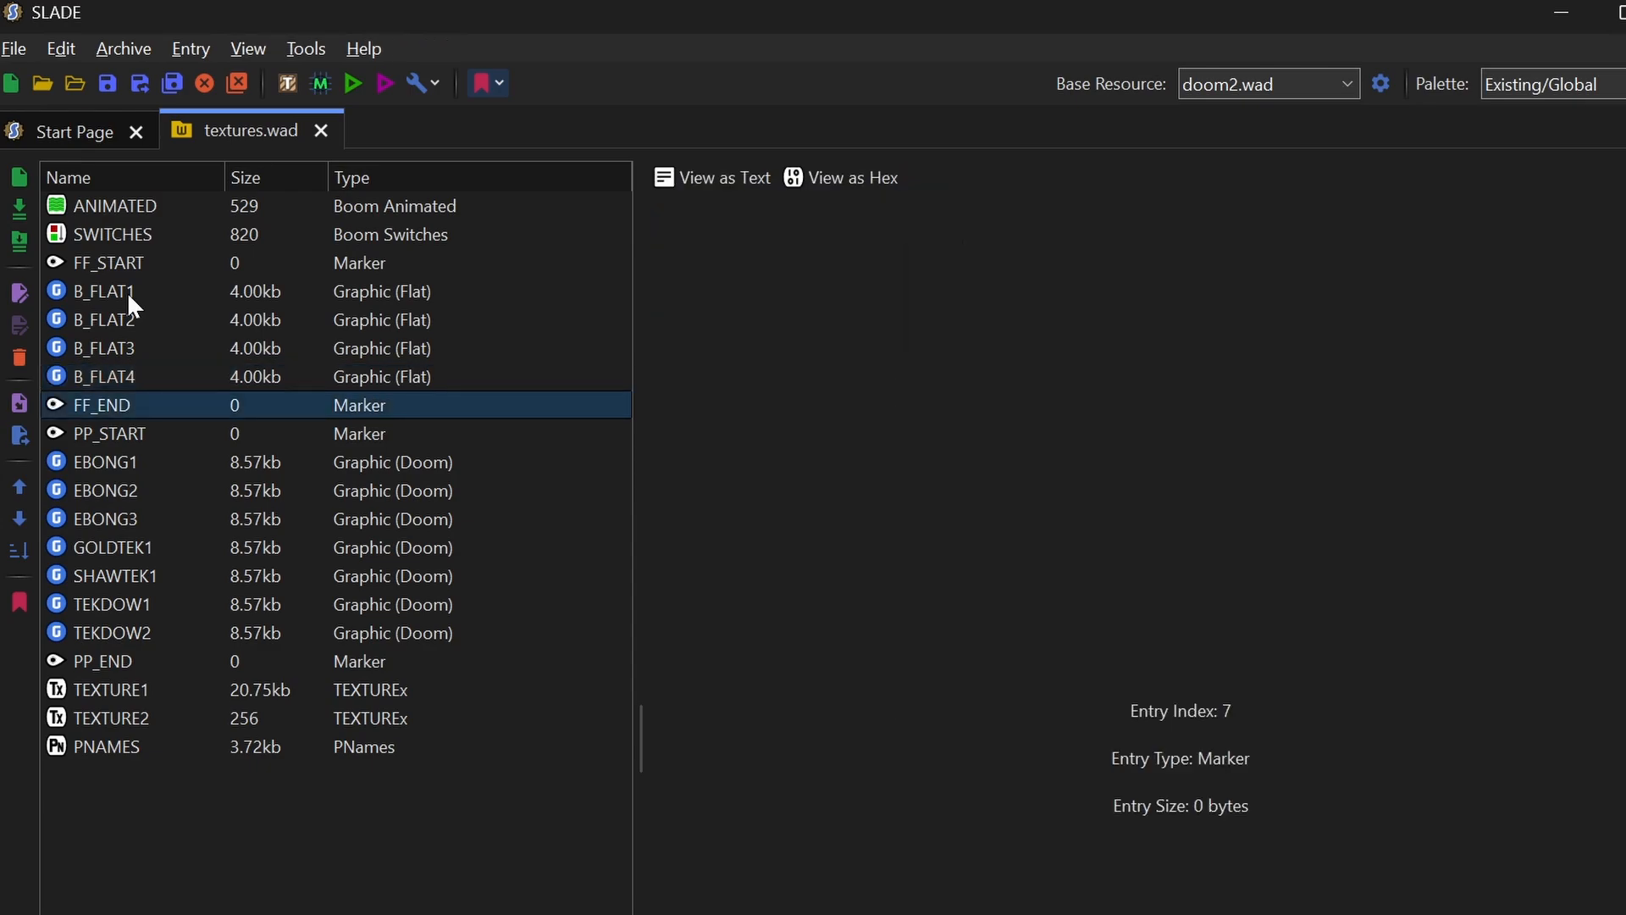
{"action": "key", "text": "Down"}
{"action": "key", "text": "Down"}
{"action": "key", "text": "Down"}
{"action": "key", "text": "Down"}
{"action": "key", "text": "Down"}
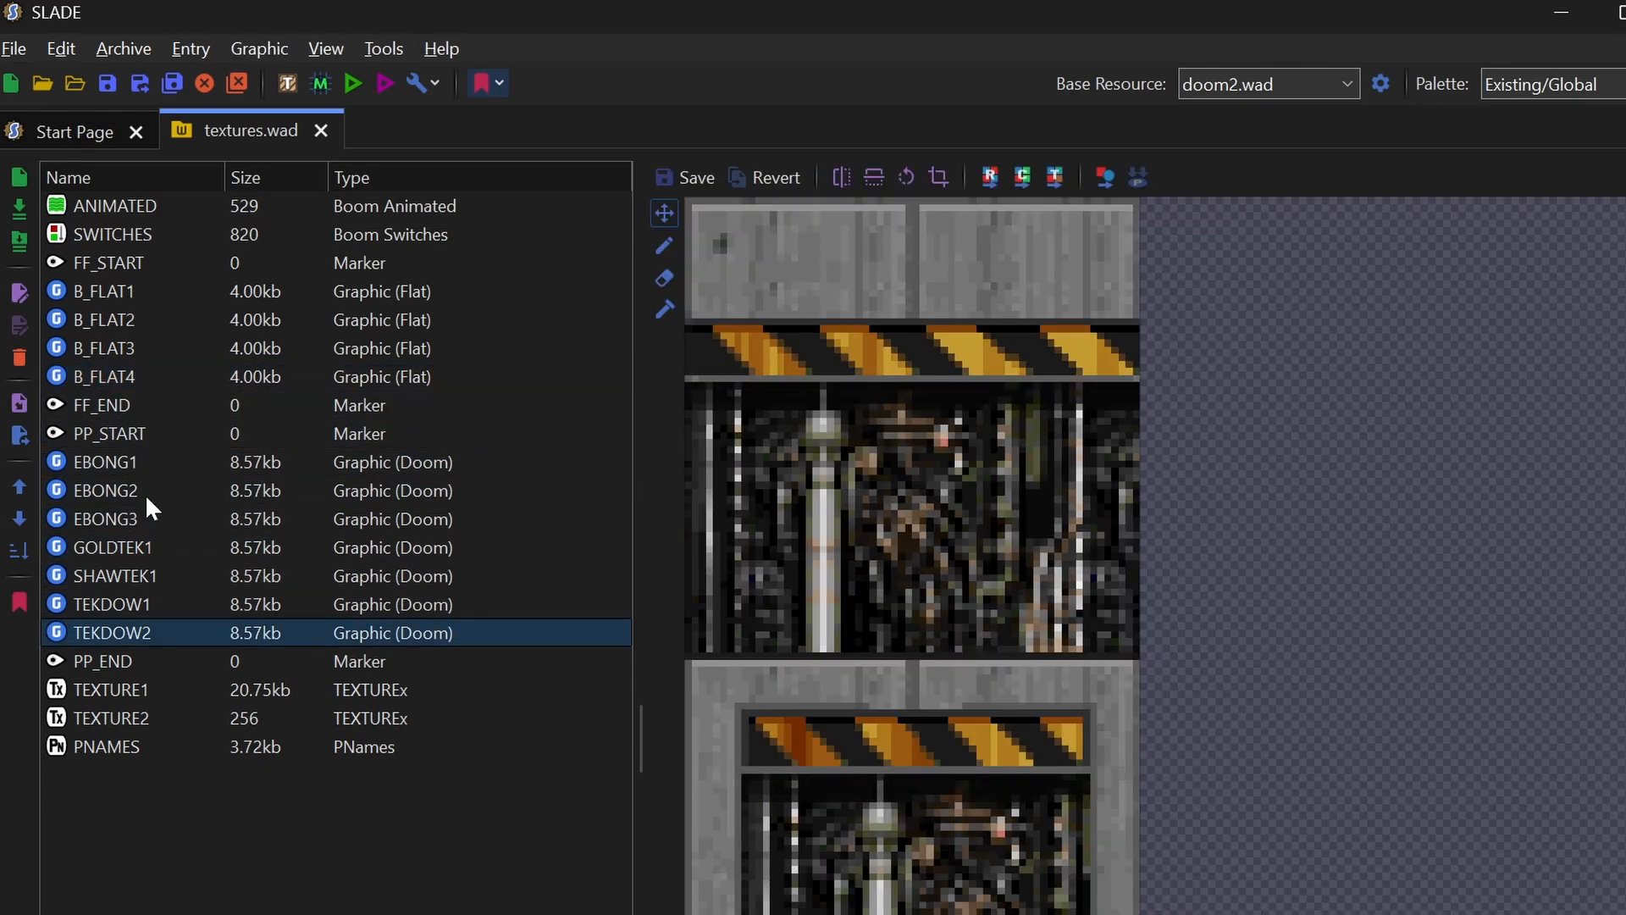
Step: Inspect the TEXTURE1, TEXTURE2, SWITCHES and ANIMATED entries of textures.wad
{"action": "left_click", "coordinate": [152, 690]}
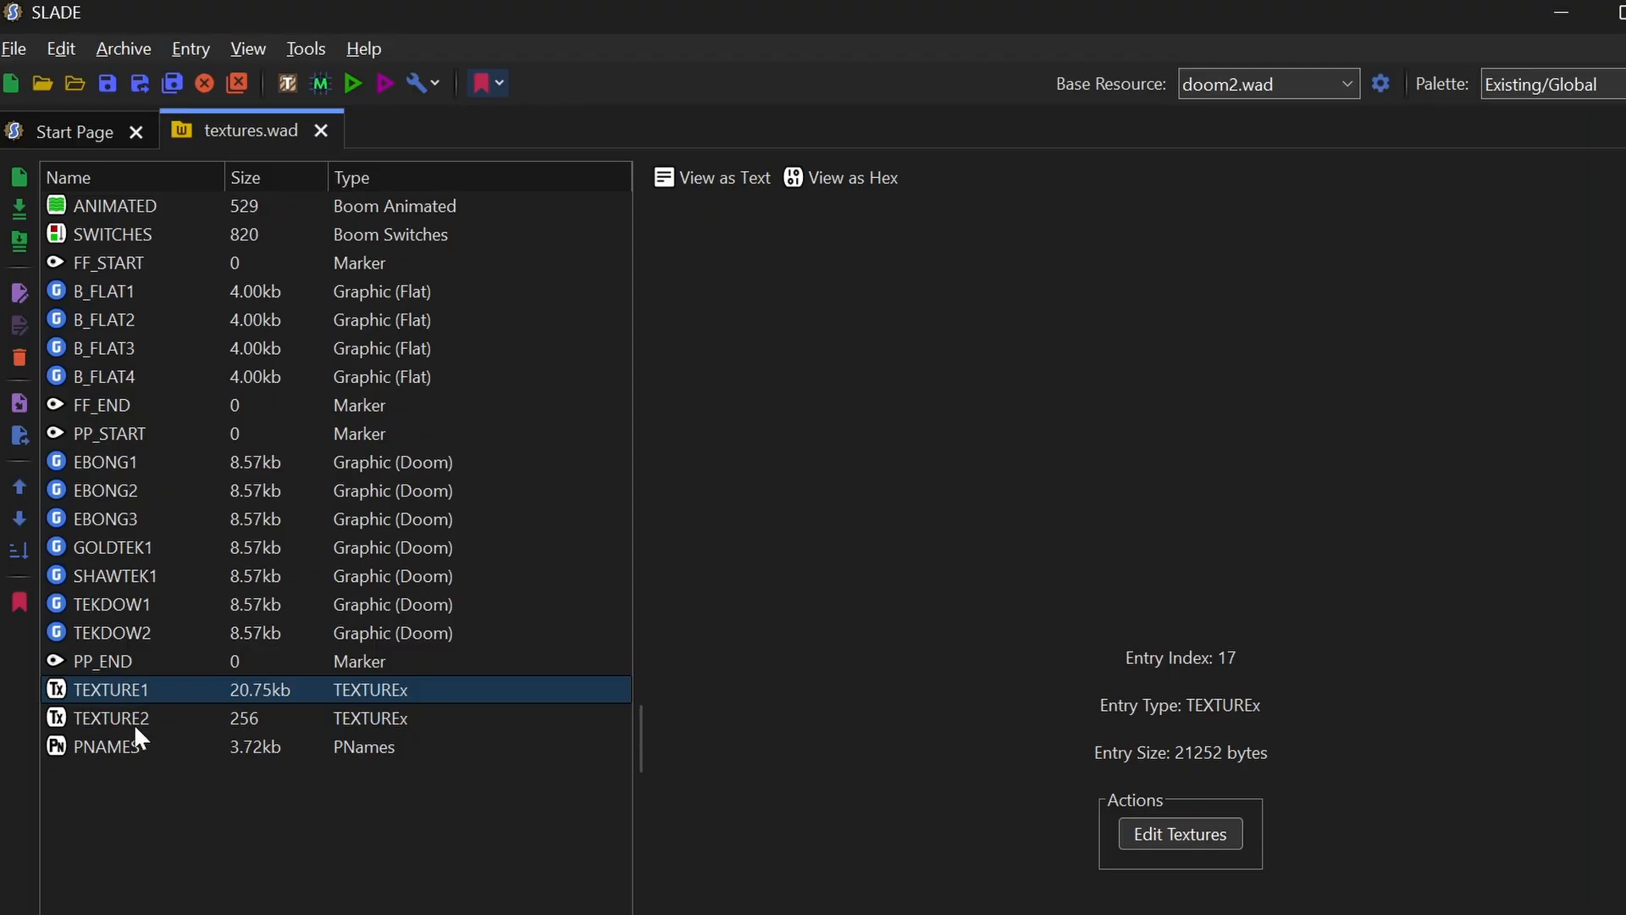
{"action": "left_click", "coordinate": [119, 720]}
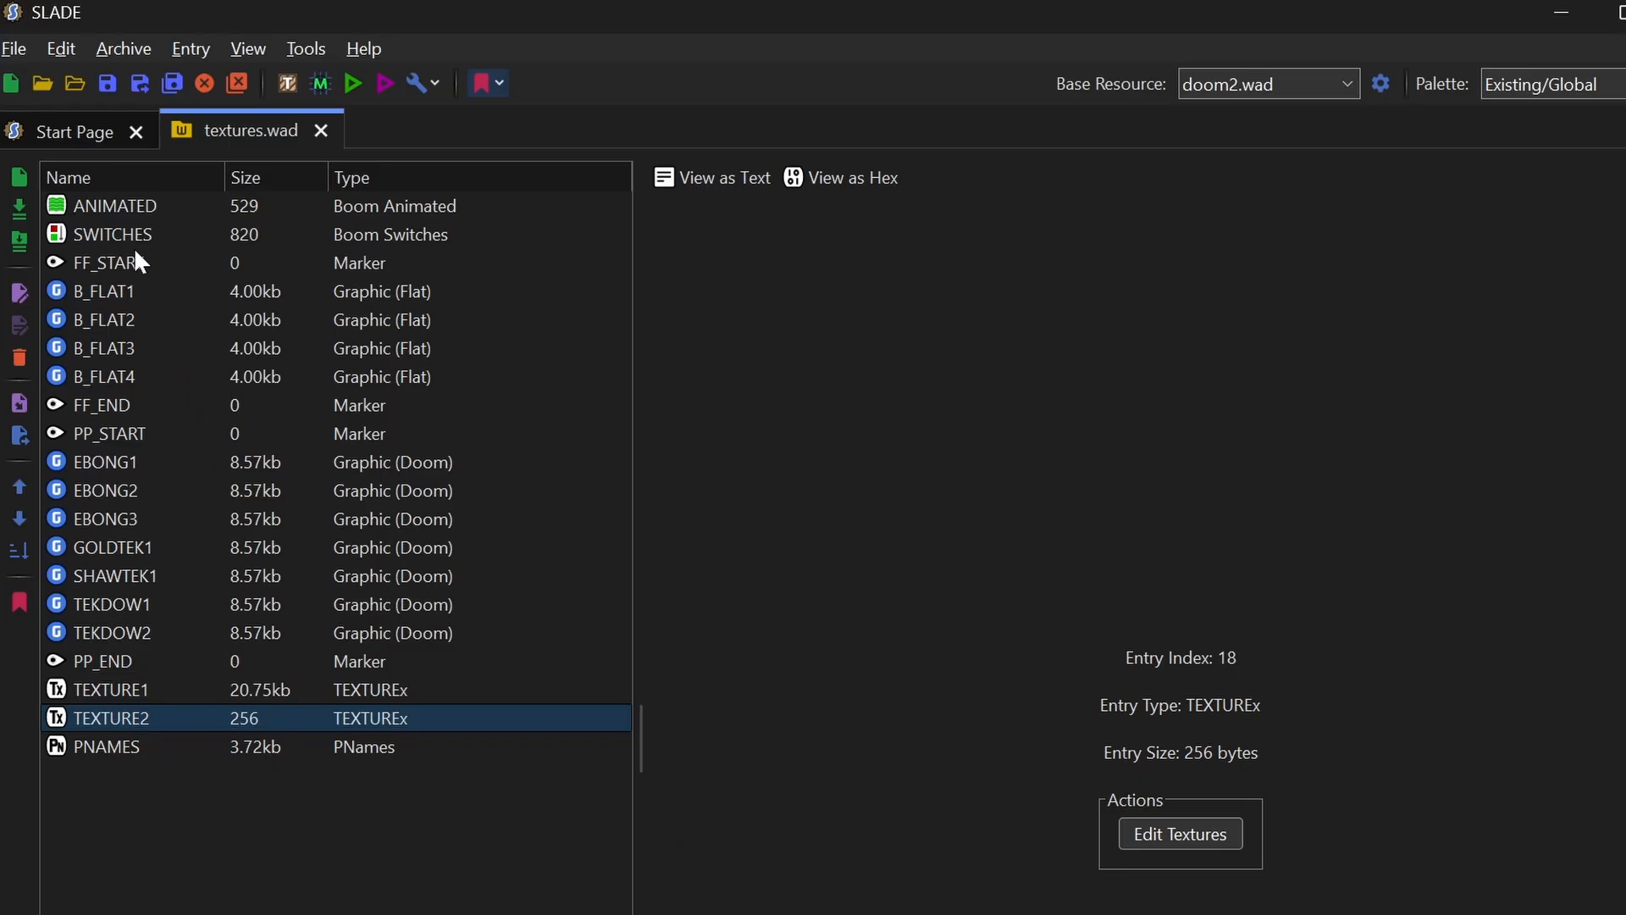
{"action": "left_click", "coordinate": [114, 232]}
{"action": "left_click", "coordinate": [114, 205]}
{"action": "left_click", "coordinate": [114, 227]}
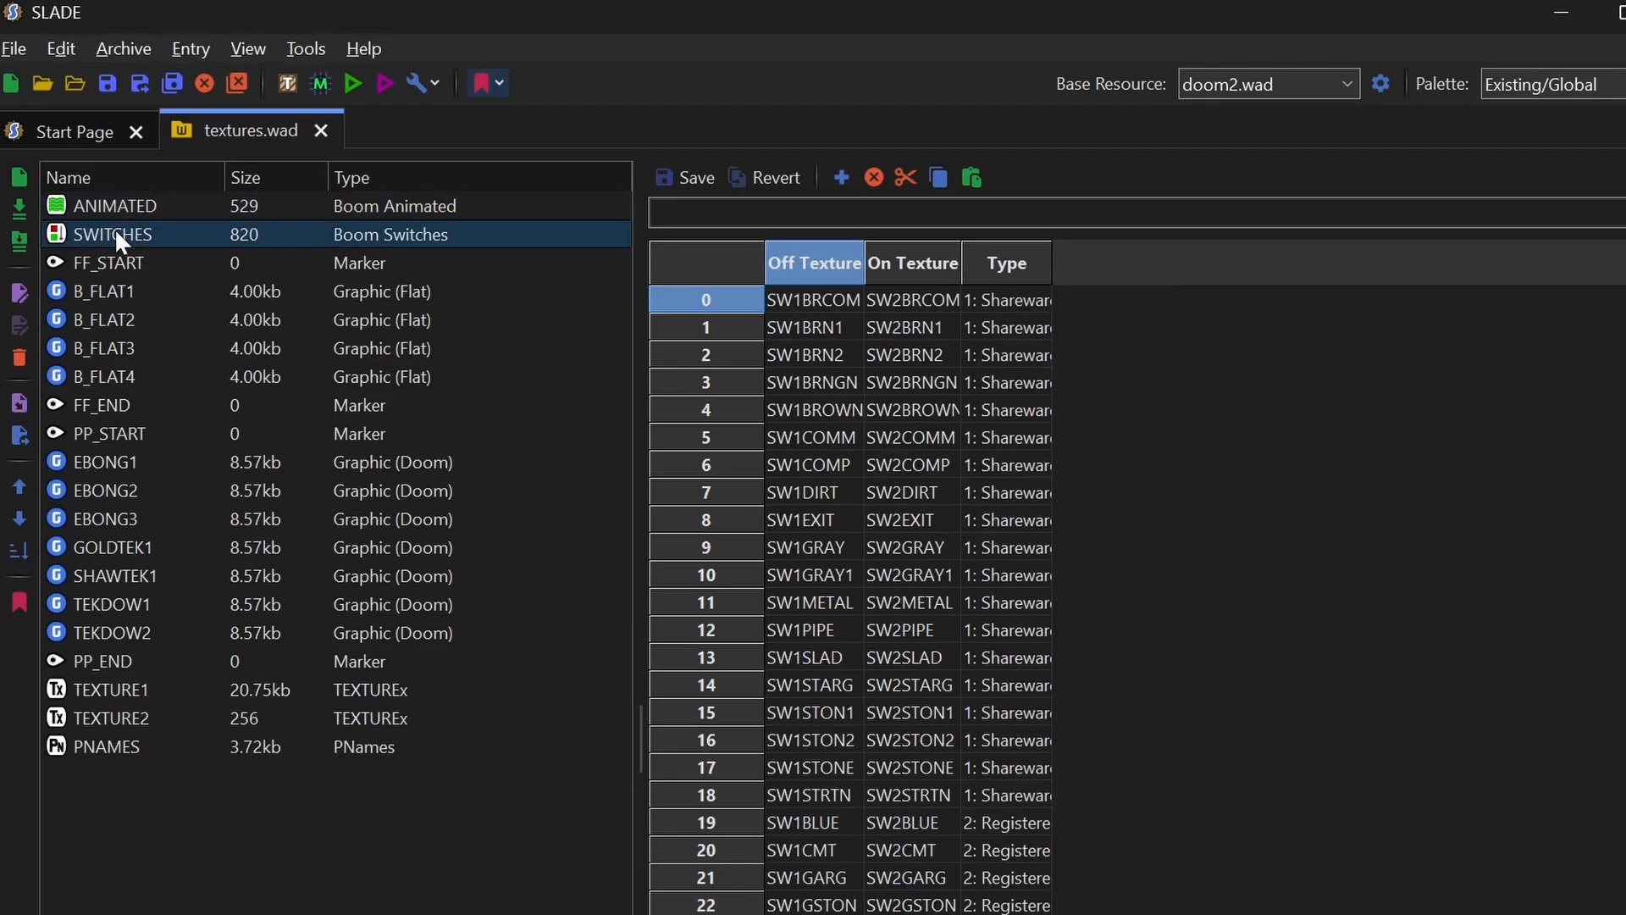
Step: Import credits.txt and wadinfo.txt from the project's src folder into textures.wad, placing them after the ANIMATED entry
{"action": "left_click", "coordinate": [115, 210]}
{"action": "left_click", "coordinate": [120, 232]}
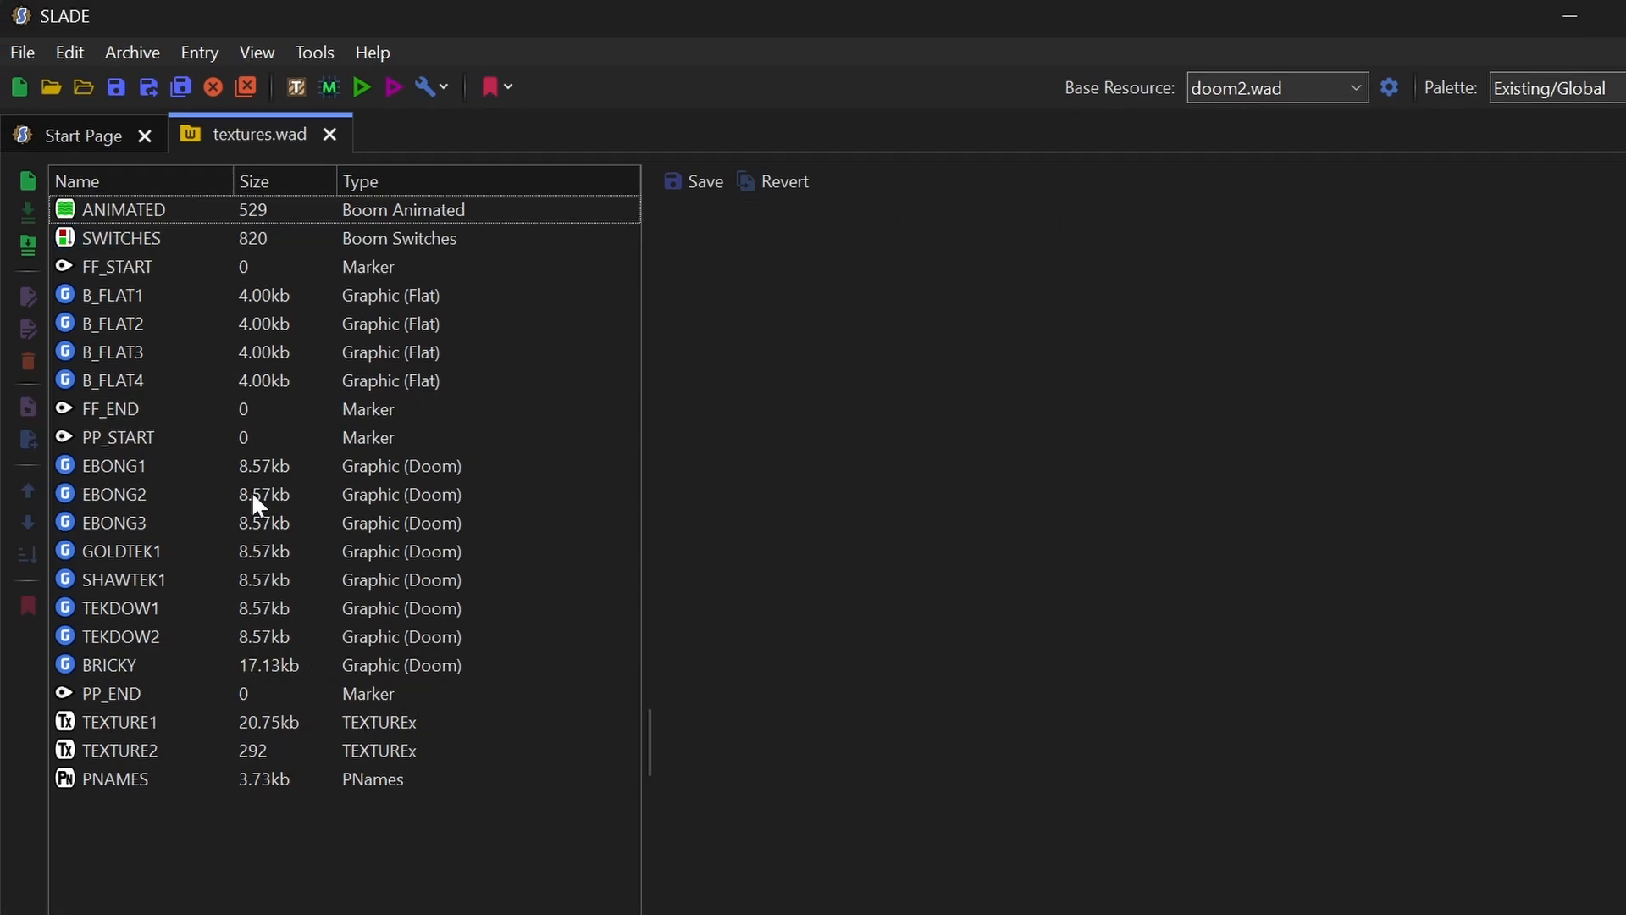
{"action": "left_click", "coordinate": [124, 209]}
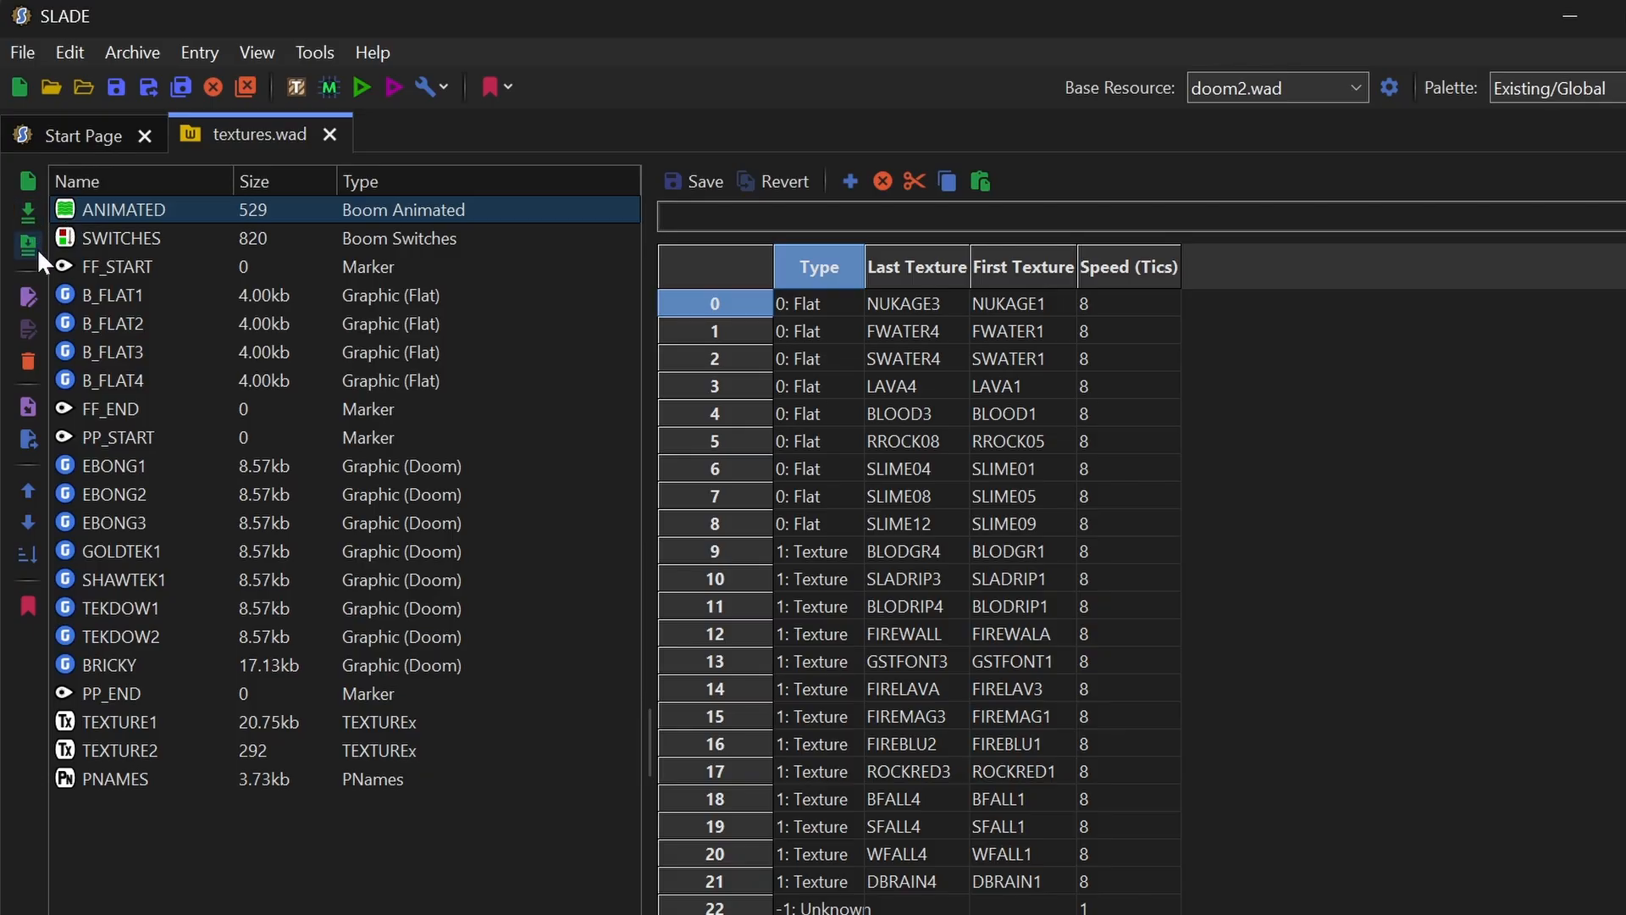
{"action": "left_click", "coordinate": [23, 210]}
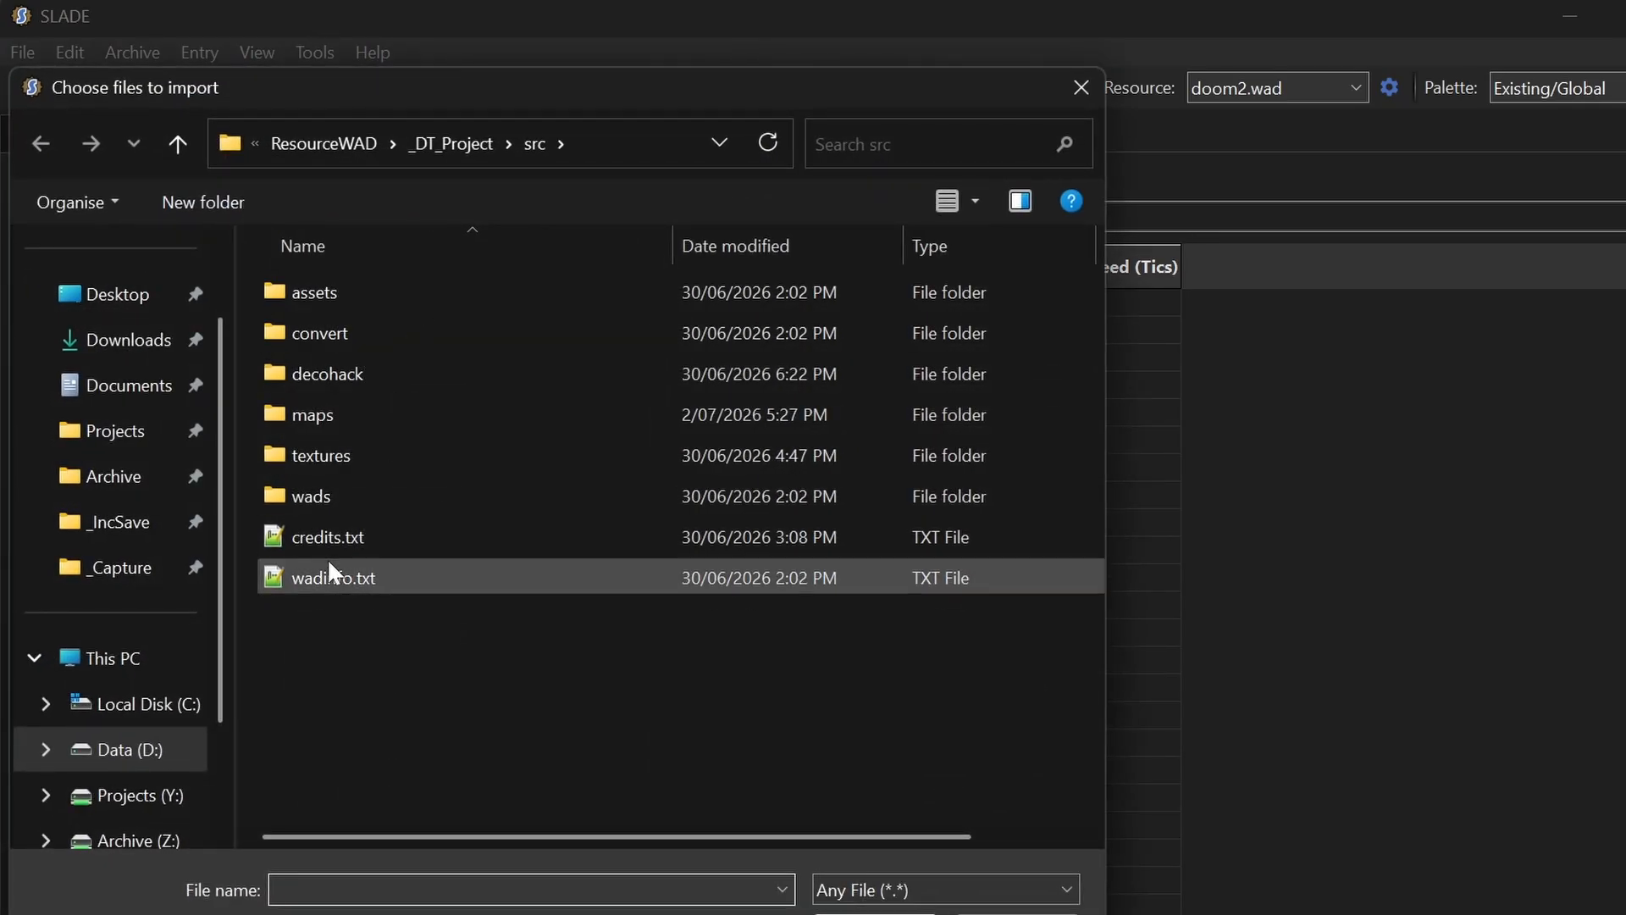
{"action": "left_click_drag", "start_coordinate": [436, 638], "coordinate": [305, 539]}
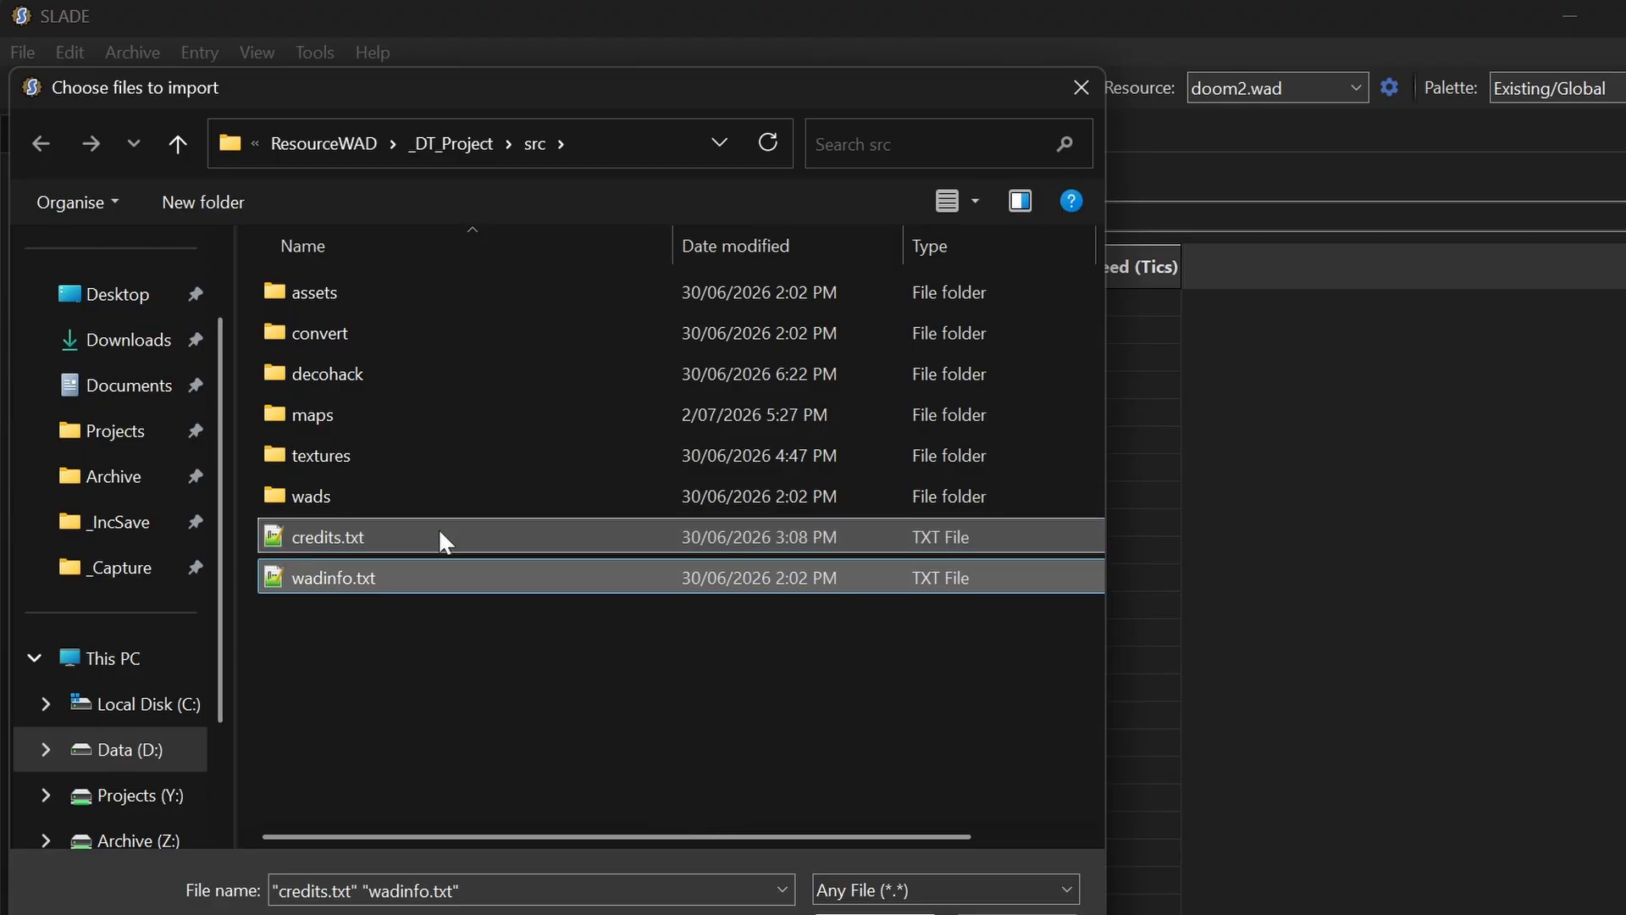
{"action": "left_click", "coordinate": [873, 913]}
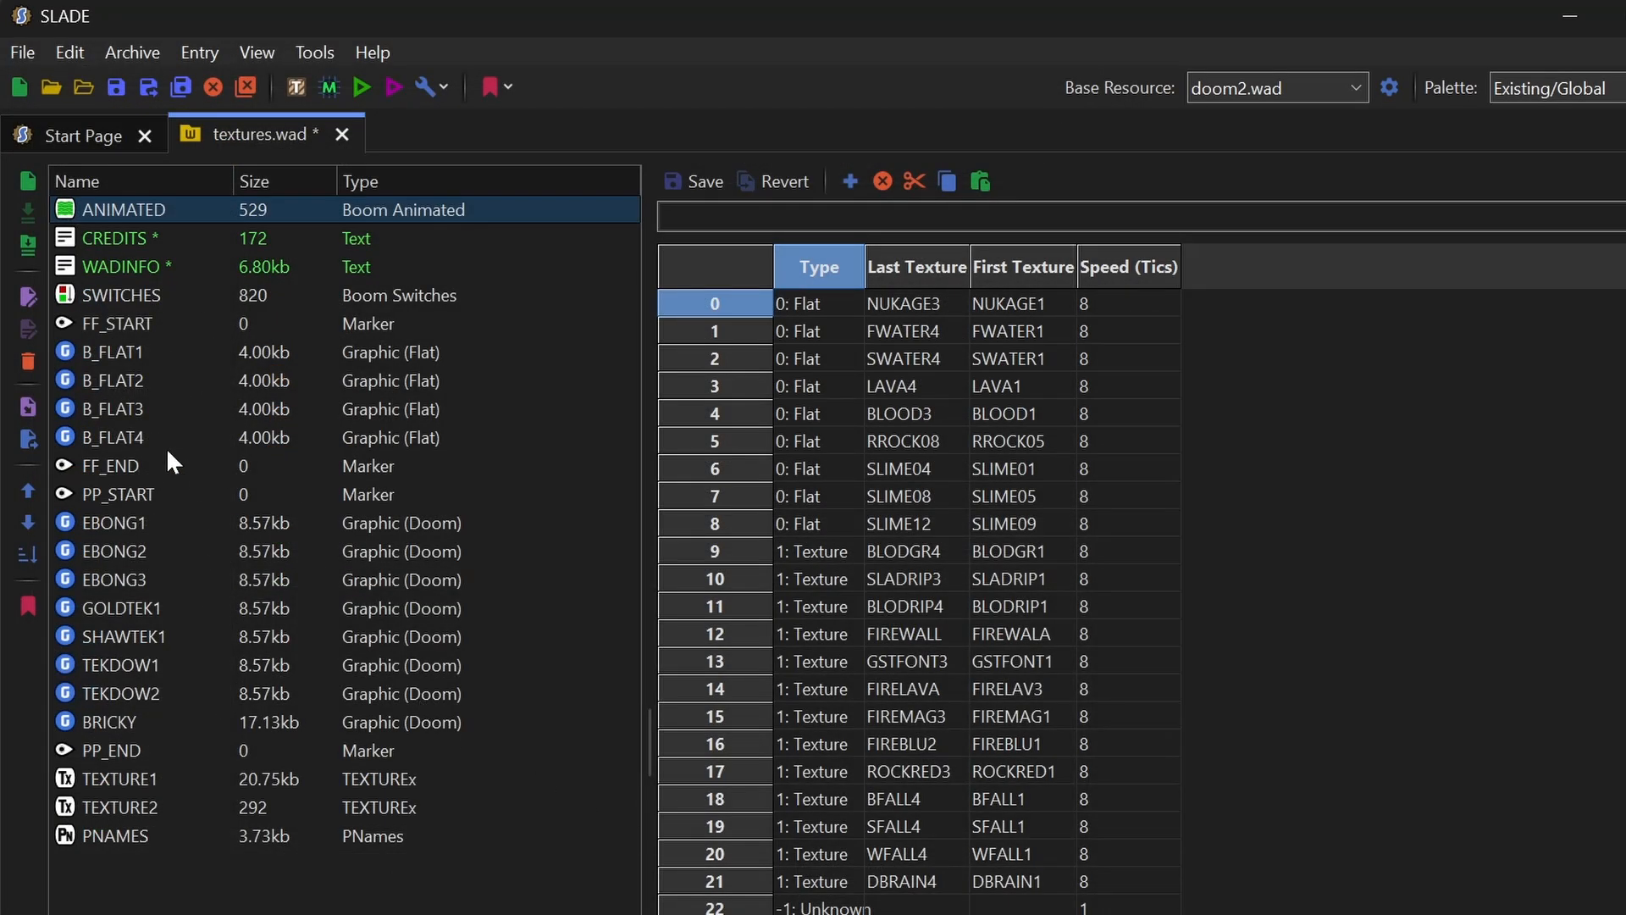
Step: Move the CREDITS and WADINFO entries above ANIMATED, with CREDITS first
{"action": "left_click", "coordinate": [123, 237]}
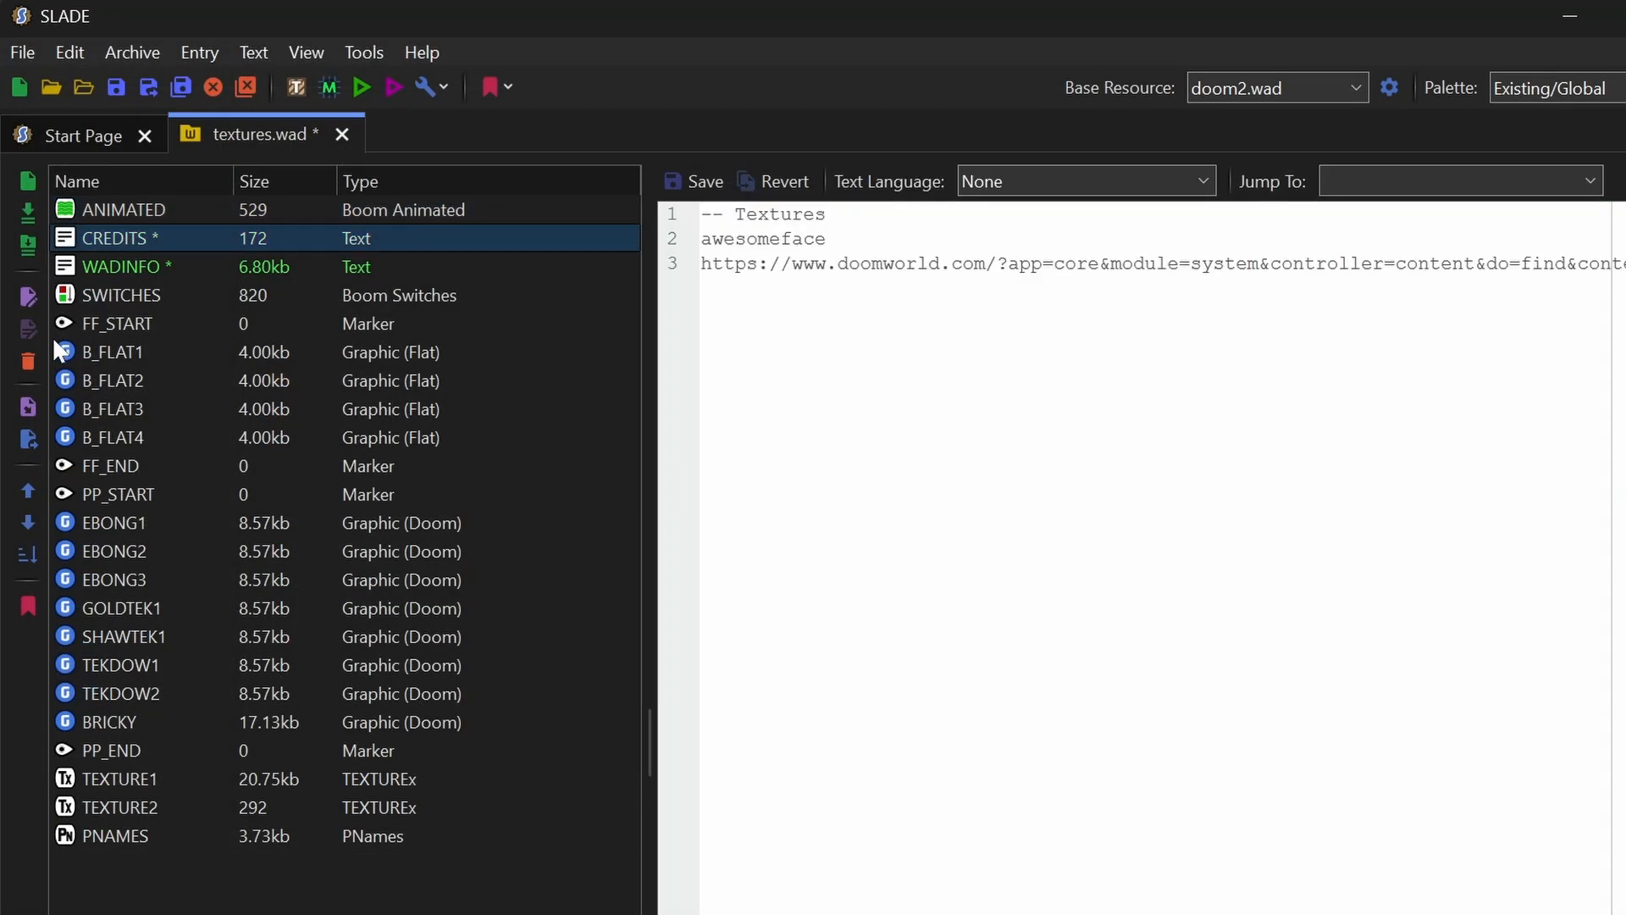
{"action": "left_click", "coordinate": [29, 493]}
{"action": "left_click", "coordinate": [120, 267]}
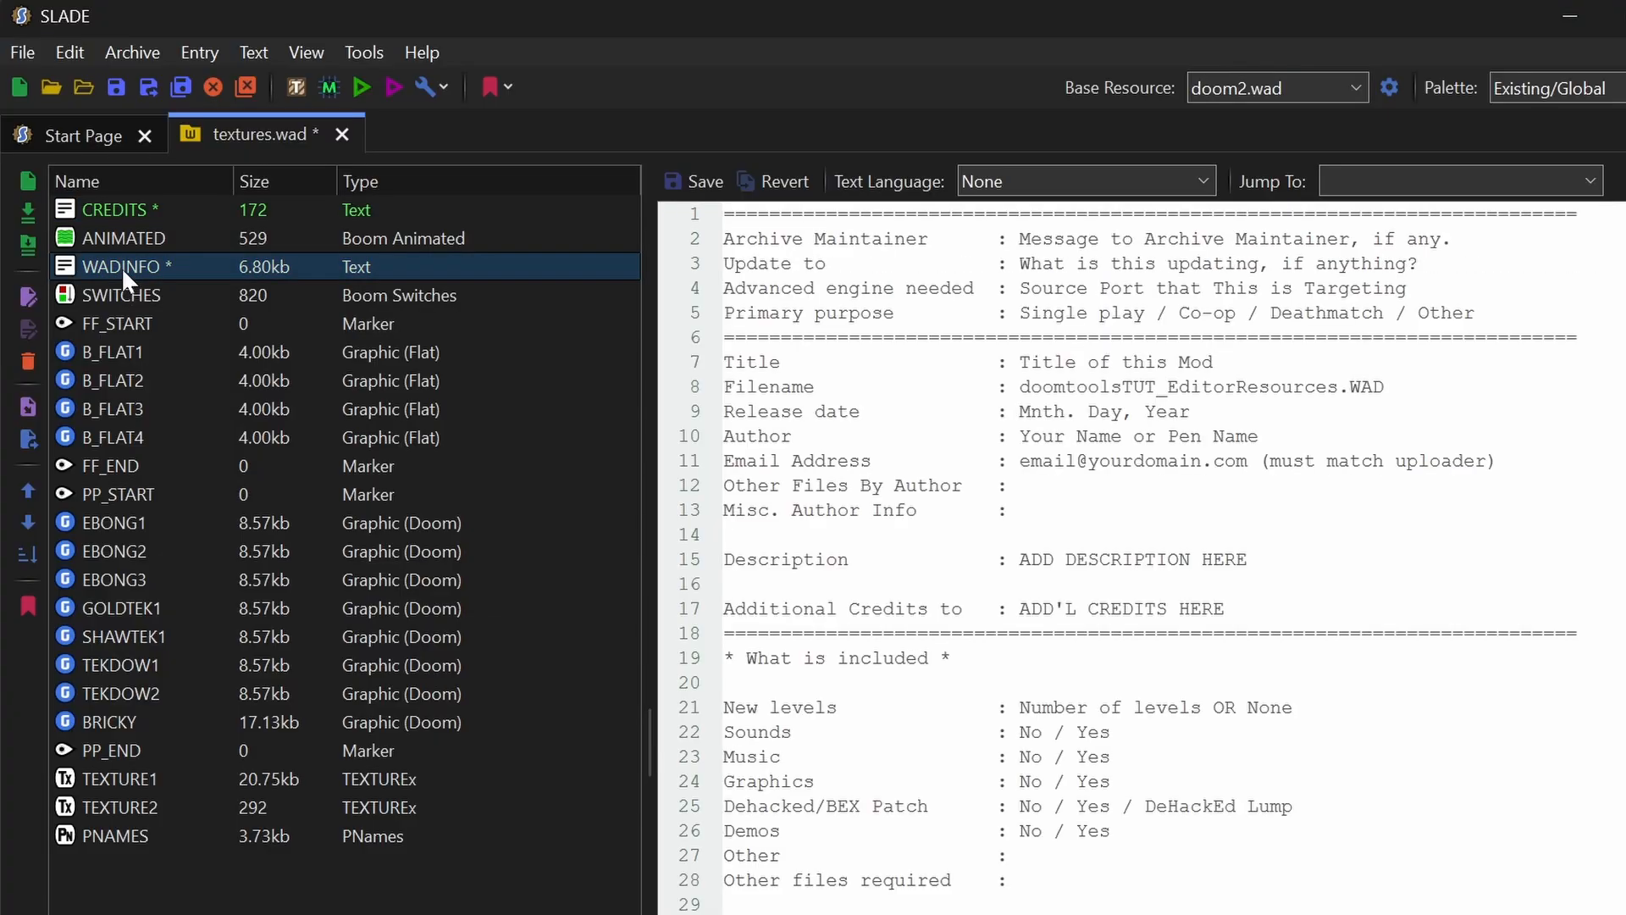
{"action": "left_click", "coordinate": [27, 492]}
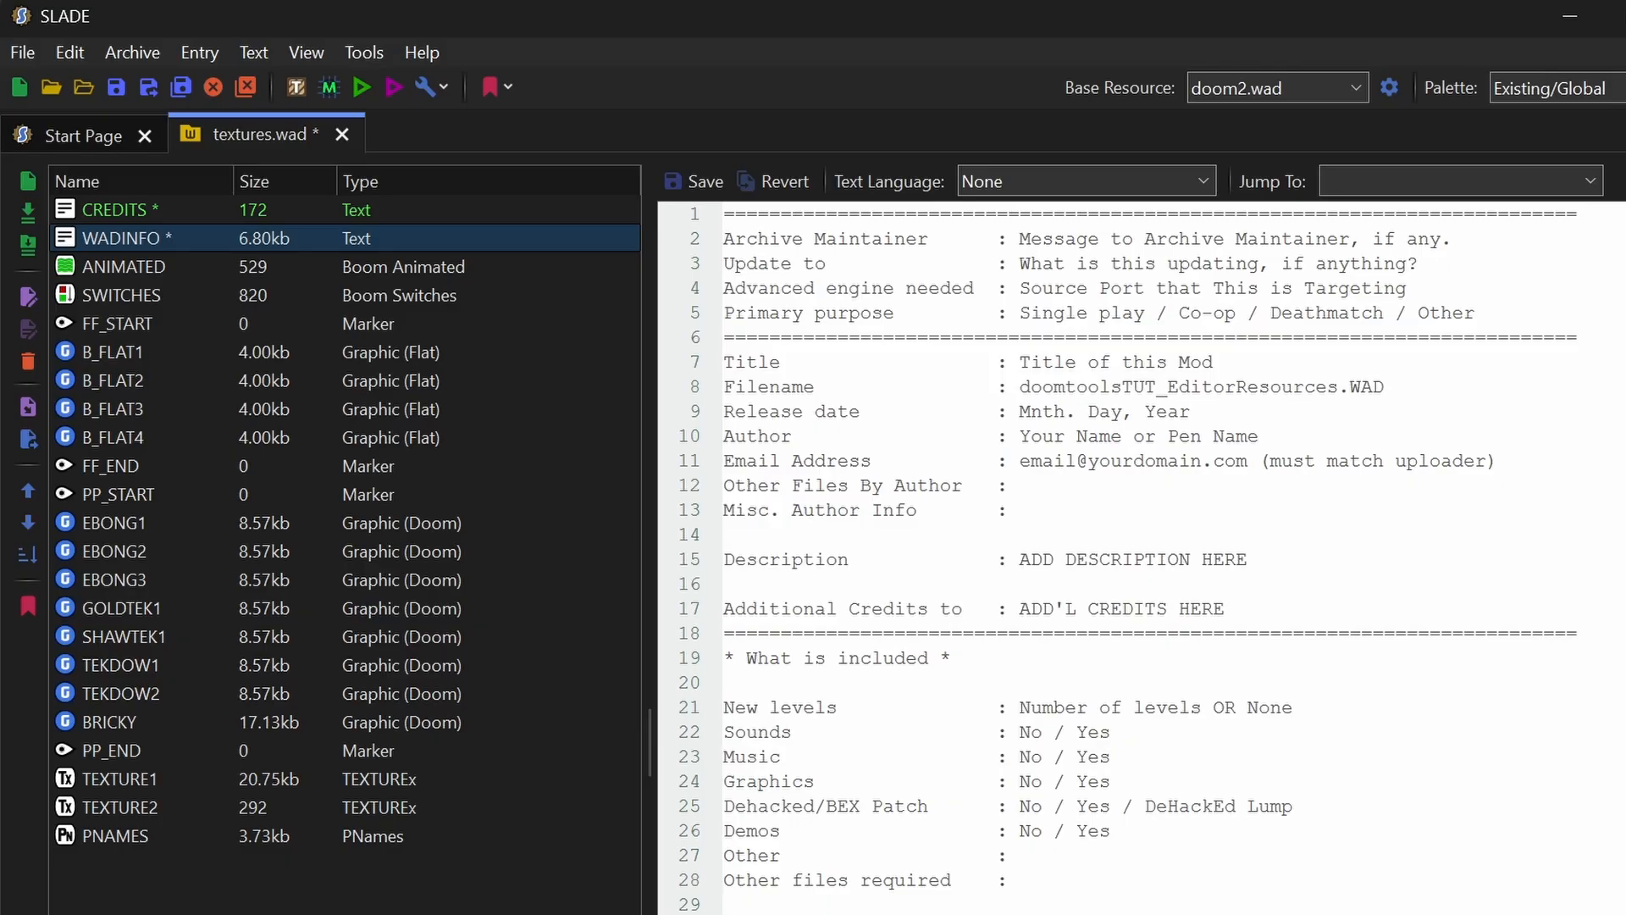
{"action": "left_click", "coordinate": [127, 238]}
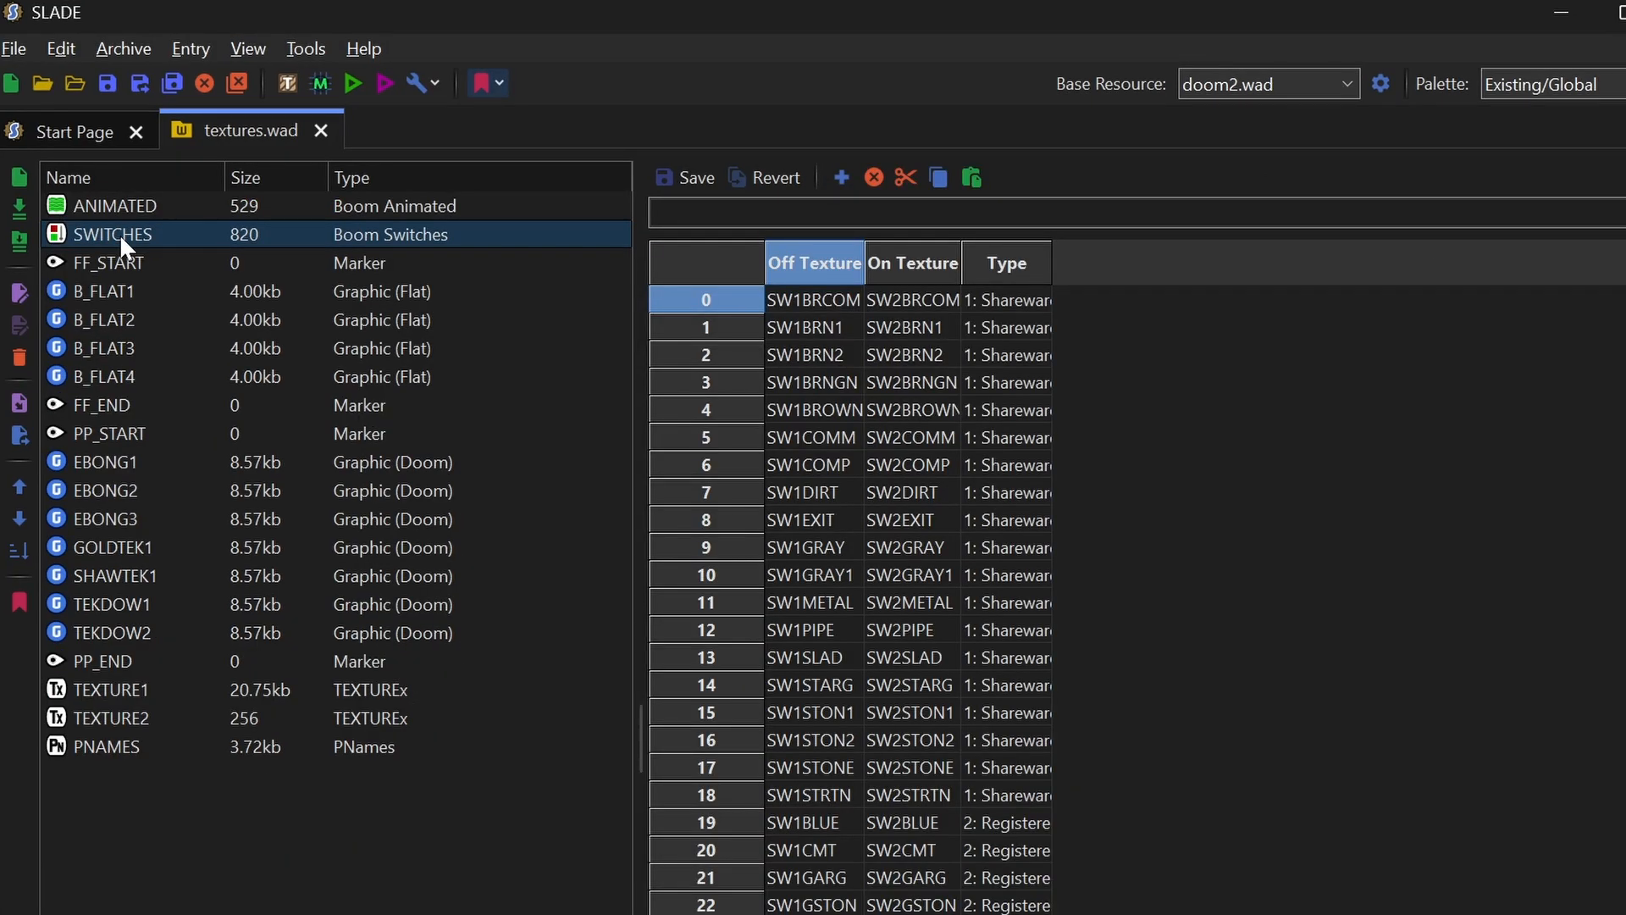
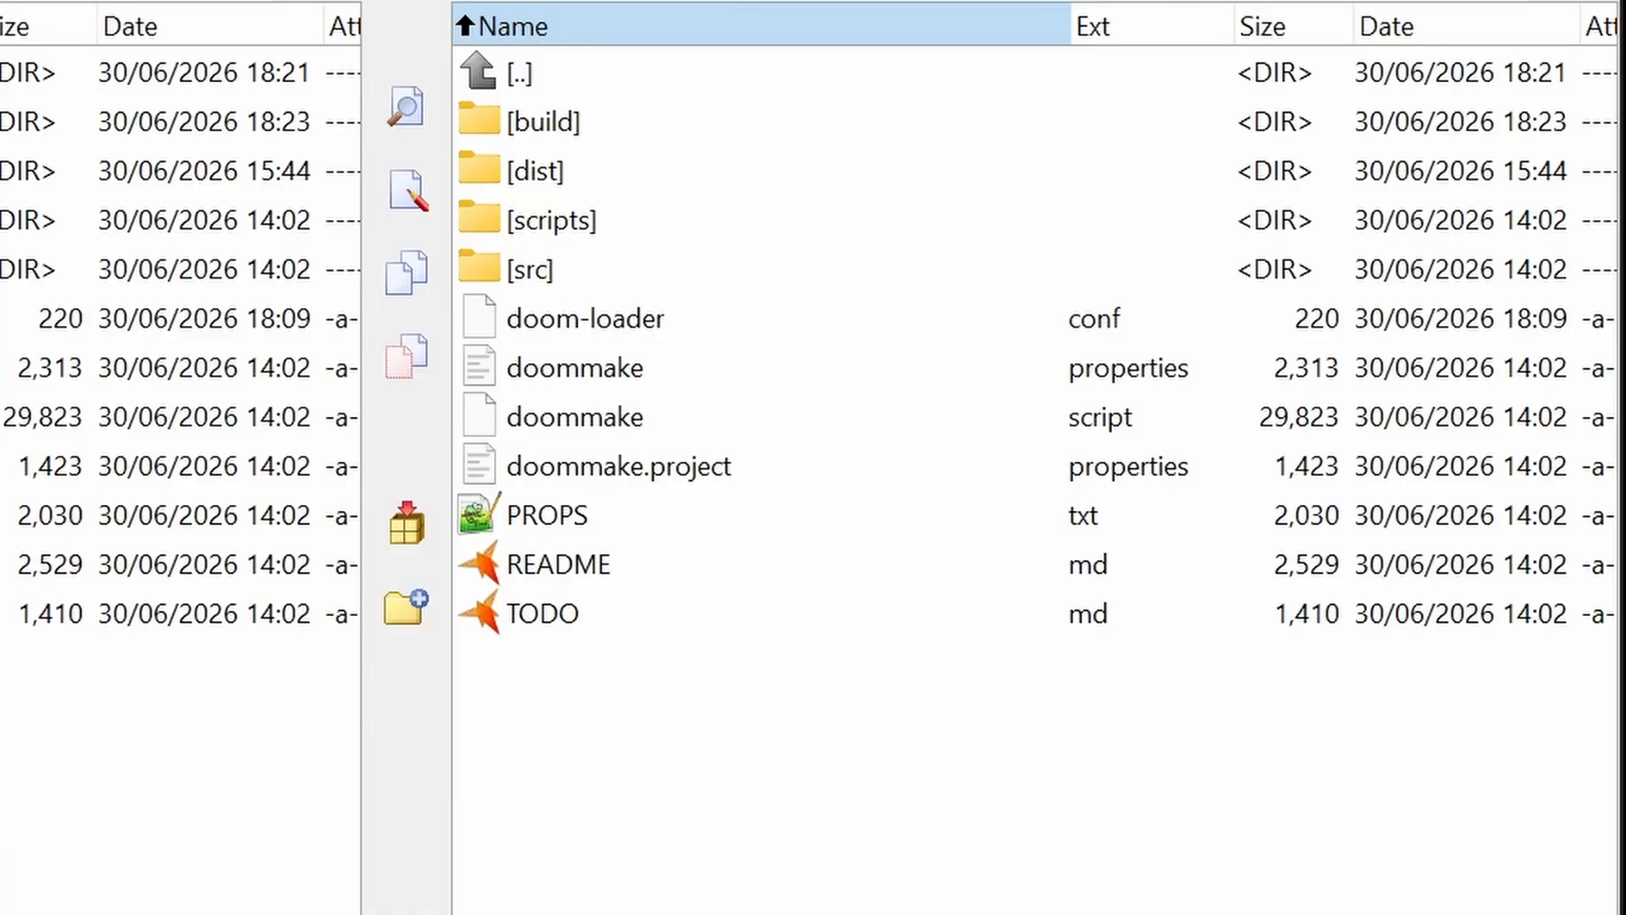
Step: Switch to the project folder in the file manager and open src, then its convert subfolder
{"action": "left_click", "coordinate": [763, 73]}
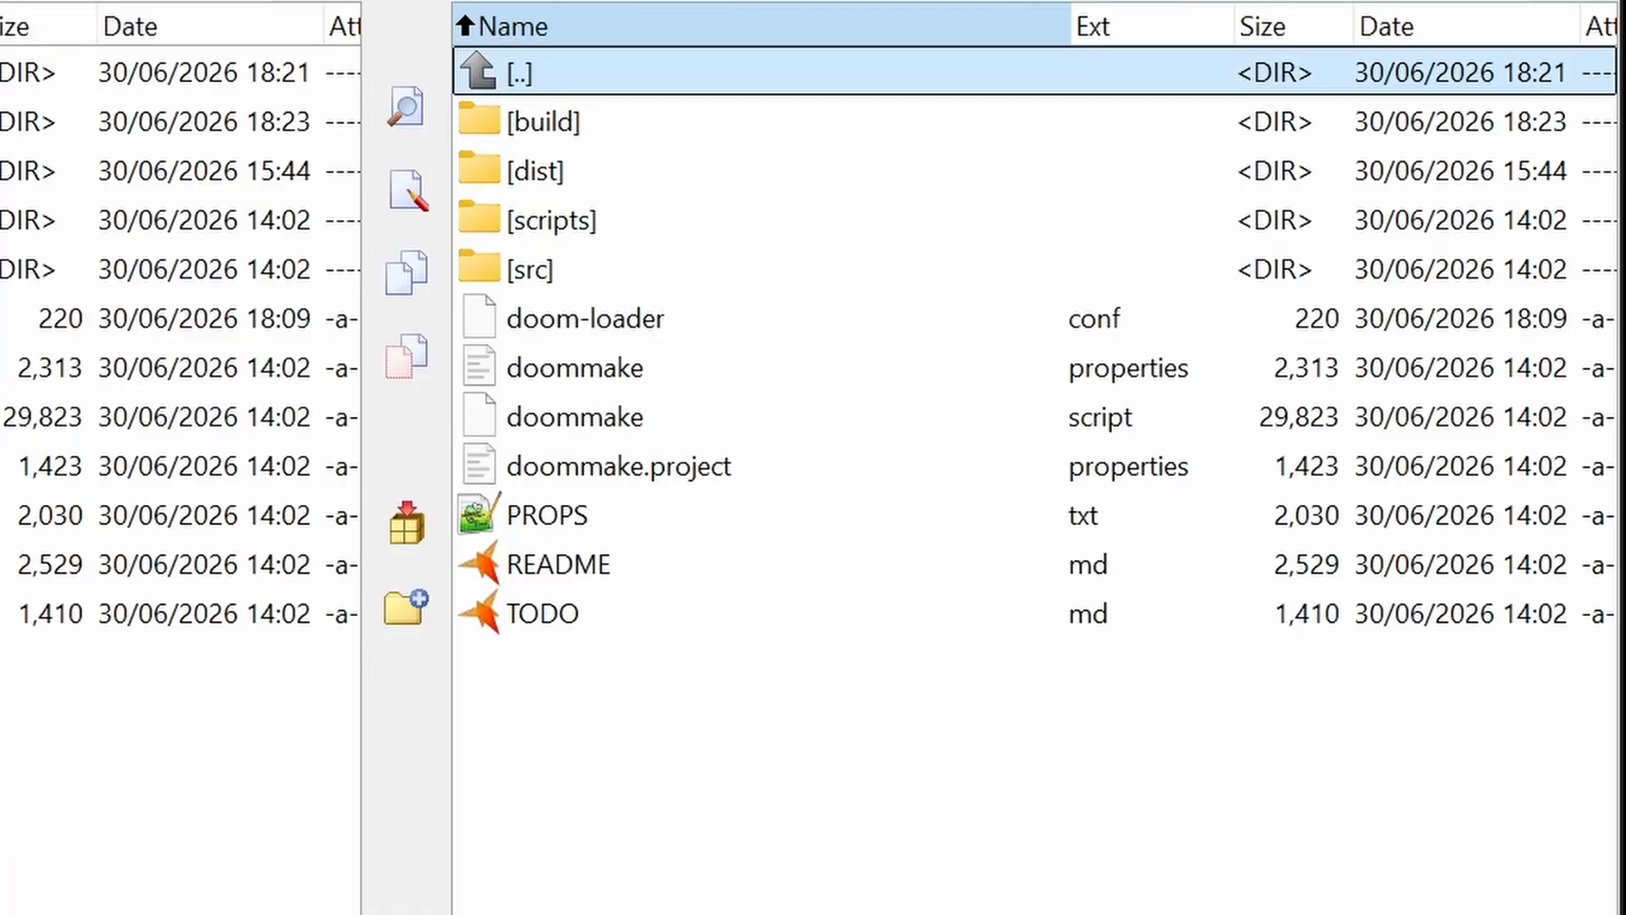
{"action": "key", "text": "Down"}
{"action": "key", "text": "Down"}
{"action": "key", "text": "Down"}
{"action": "key", "text": "Down"}
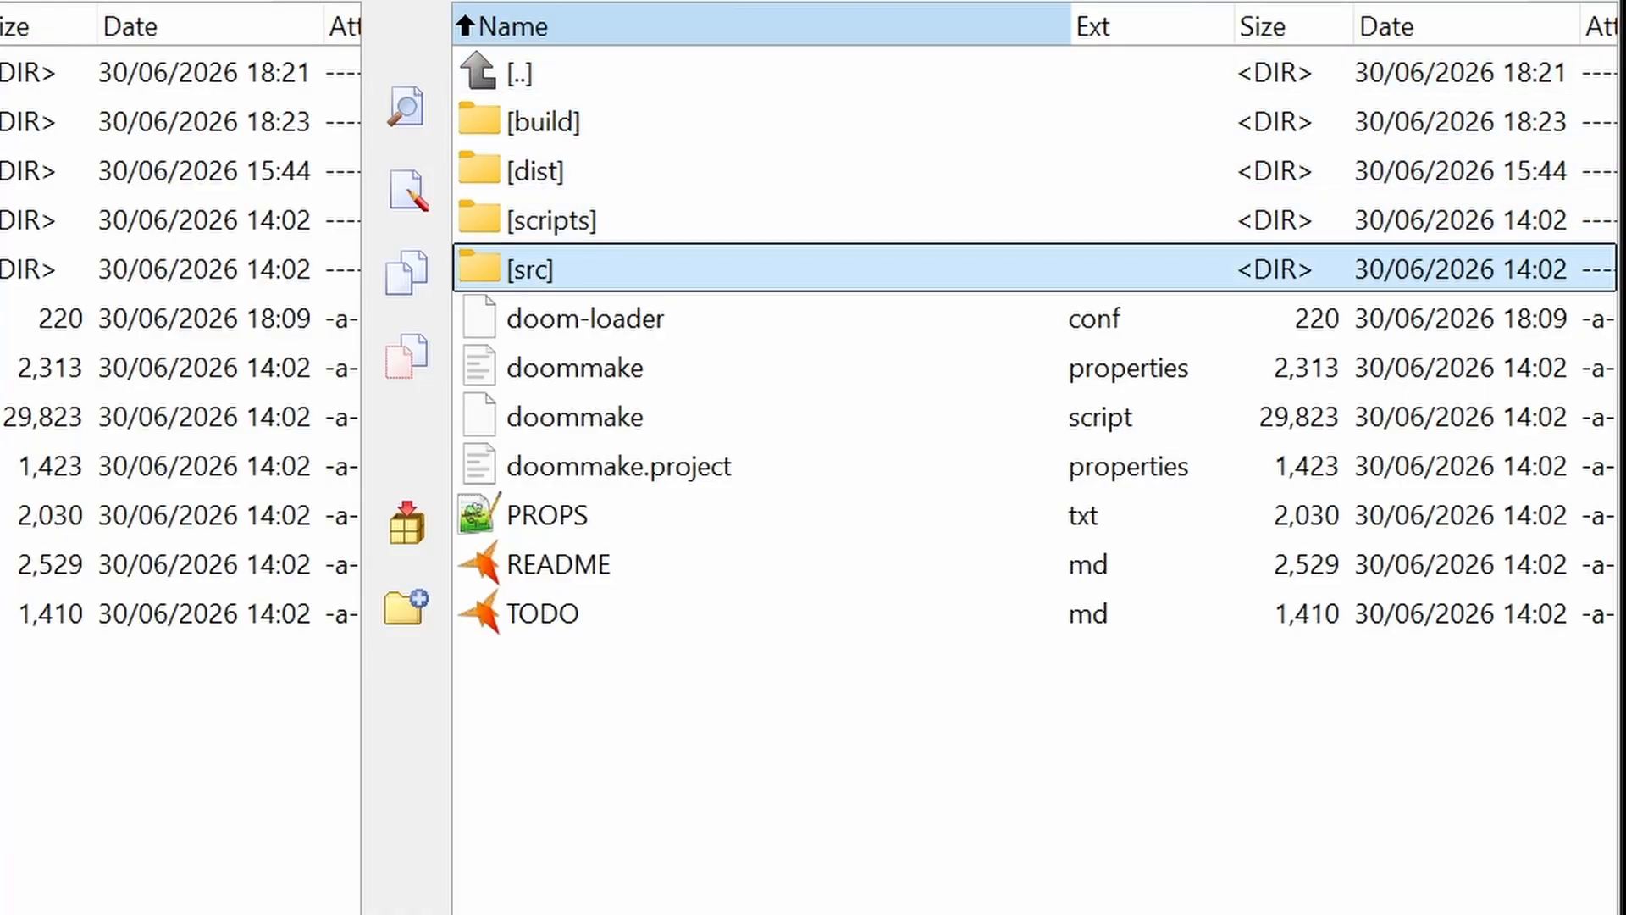
{"action": "key", "text": "Return"}
{"action": "key", "text": "Down"}
{"action": "key", "text": "Down"}
{"action": "key", "text": "Down"}
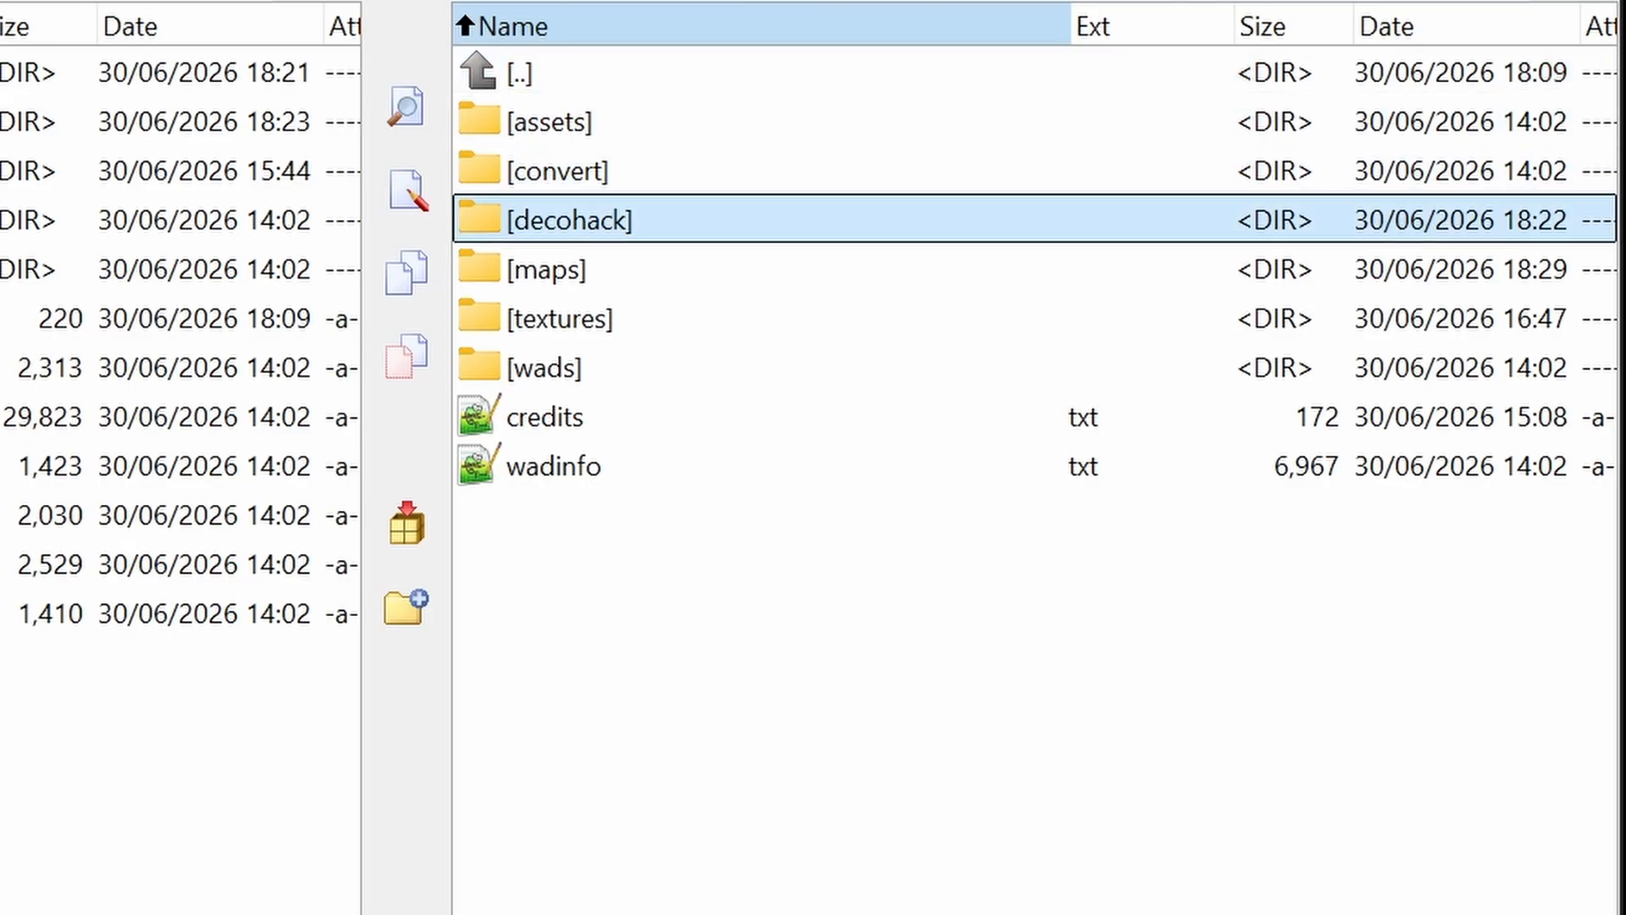
{"action": "key", "text": "Up"}
{"action": "key", "text": "Return"}
Step: Look at the PNG files in the flats folder and return to convert
{"action": "key", "text": "Down"}
{"action": "key", "text": "Down"}
{"action": "key", "text": "Down"}
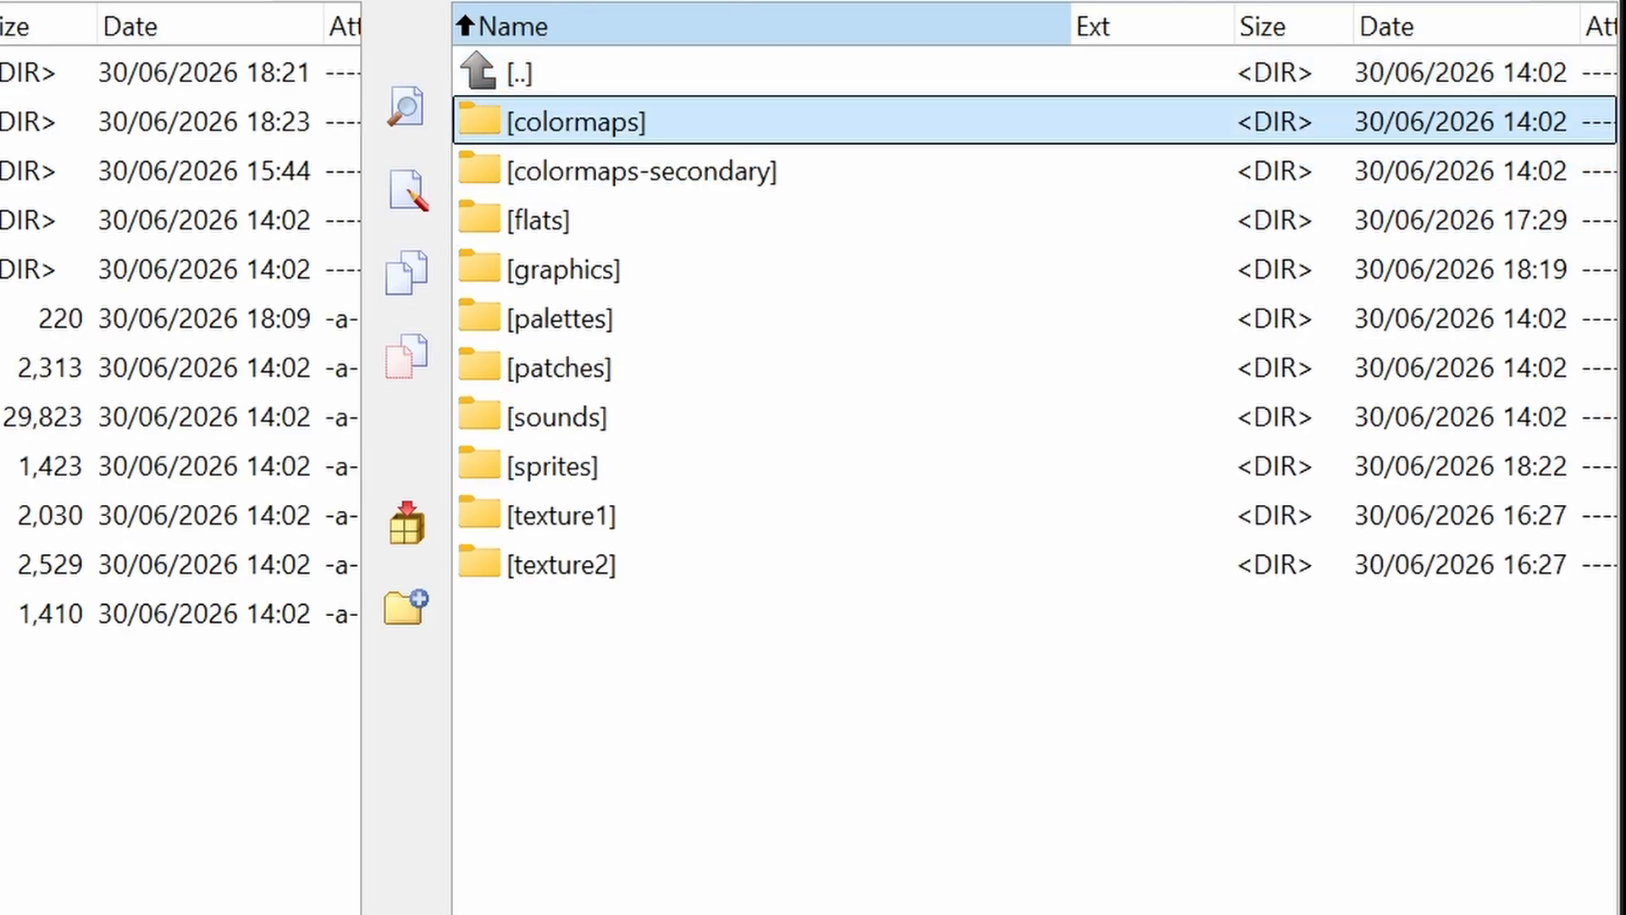
{"action": "key", "text": "Return"}
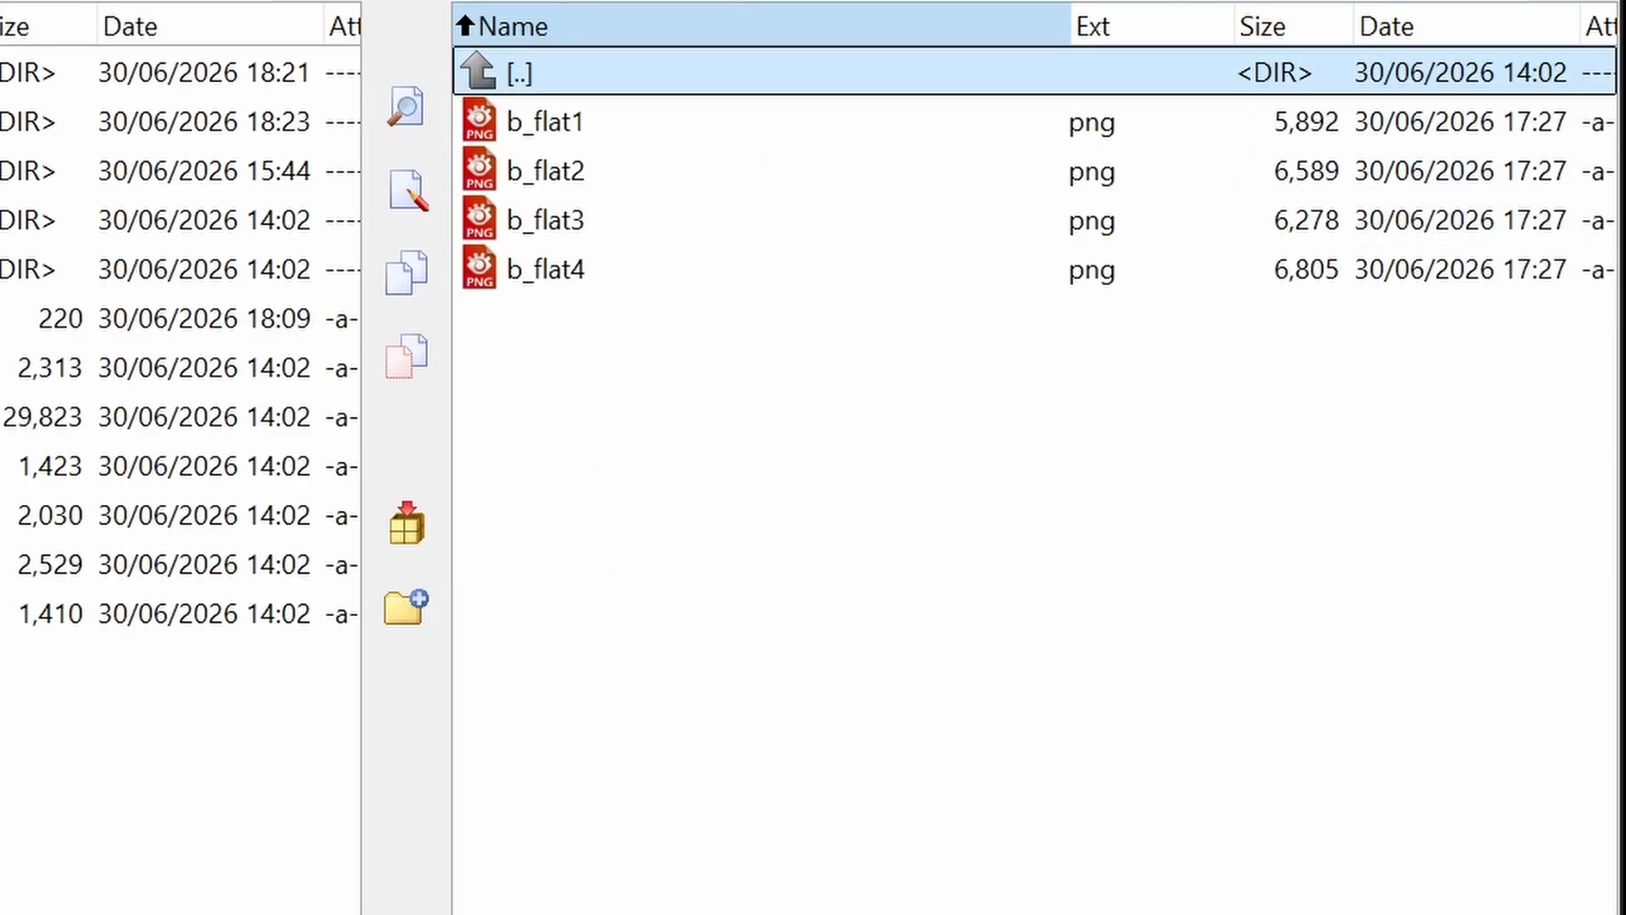
{"action": "key", "text": "Return"}
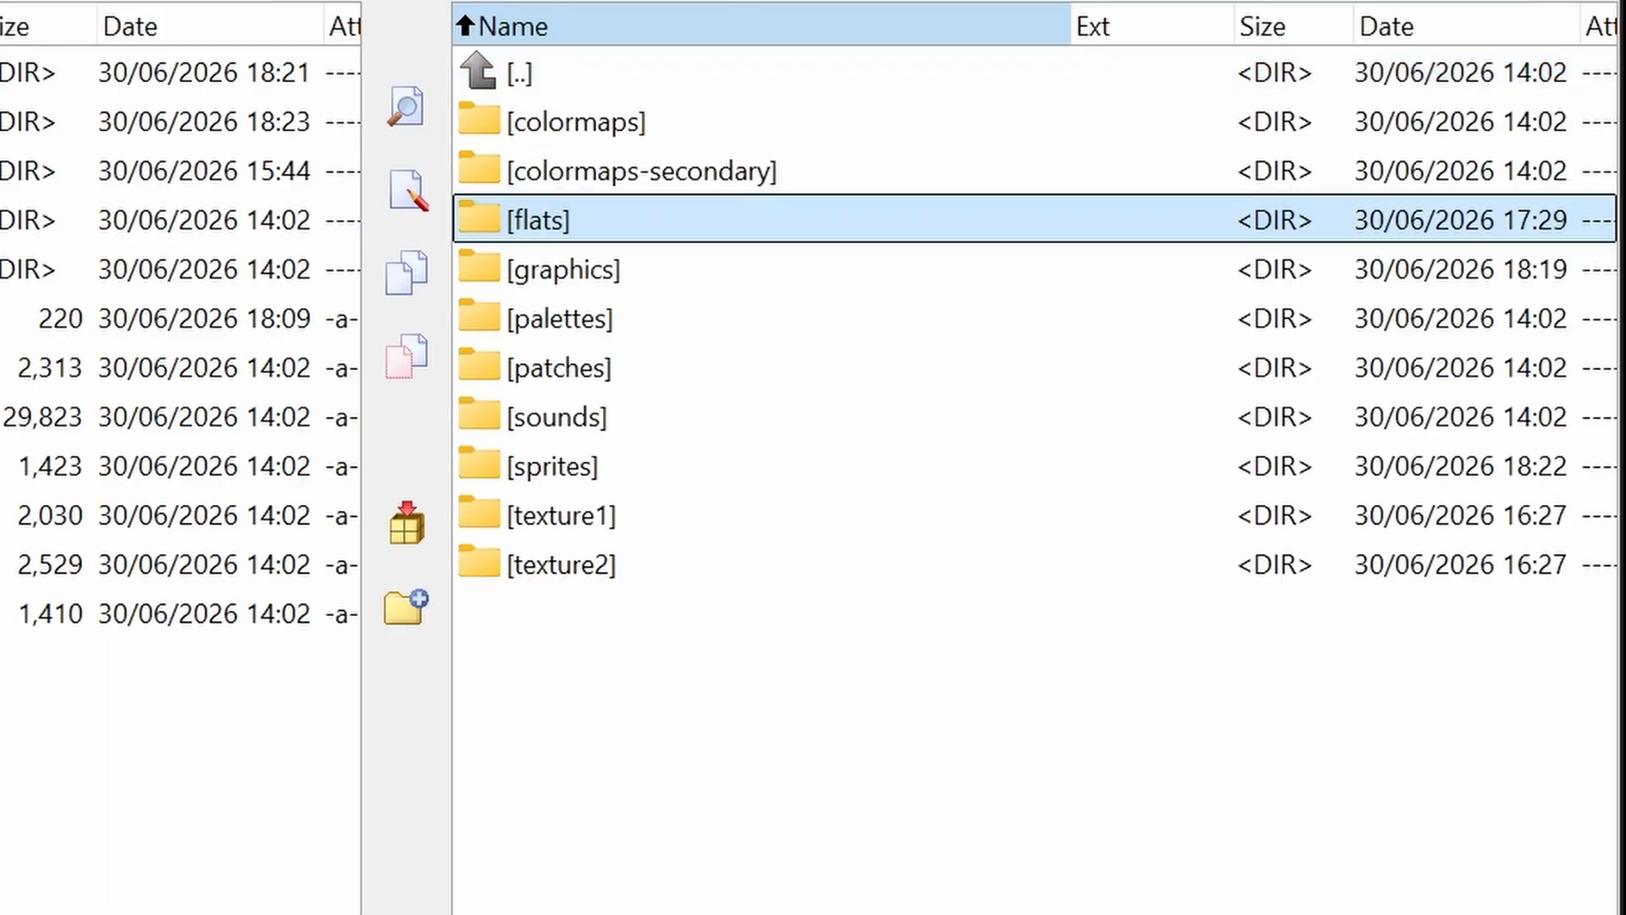
Step: Look at the PNG files in the texture2 folder and return to convert
{"action": "key", "text": "Down"}
{"action": "key", "text": "Down"}
{"action": "key", "text": "Down"}
{"action": "key", "text": "Down"}
{"action": "key", "text": "Down"}
{"action": "key", "text": "Down"}
{"action": "key", "text": "Down"}
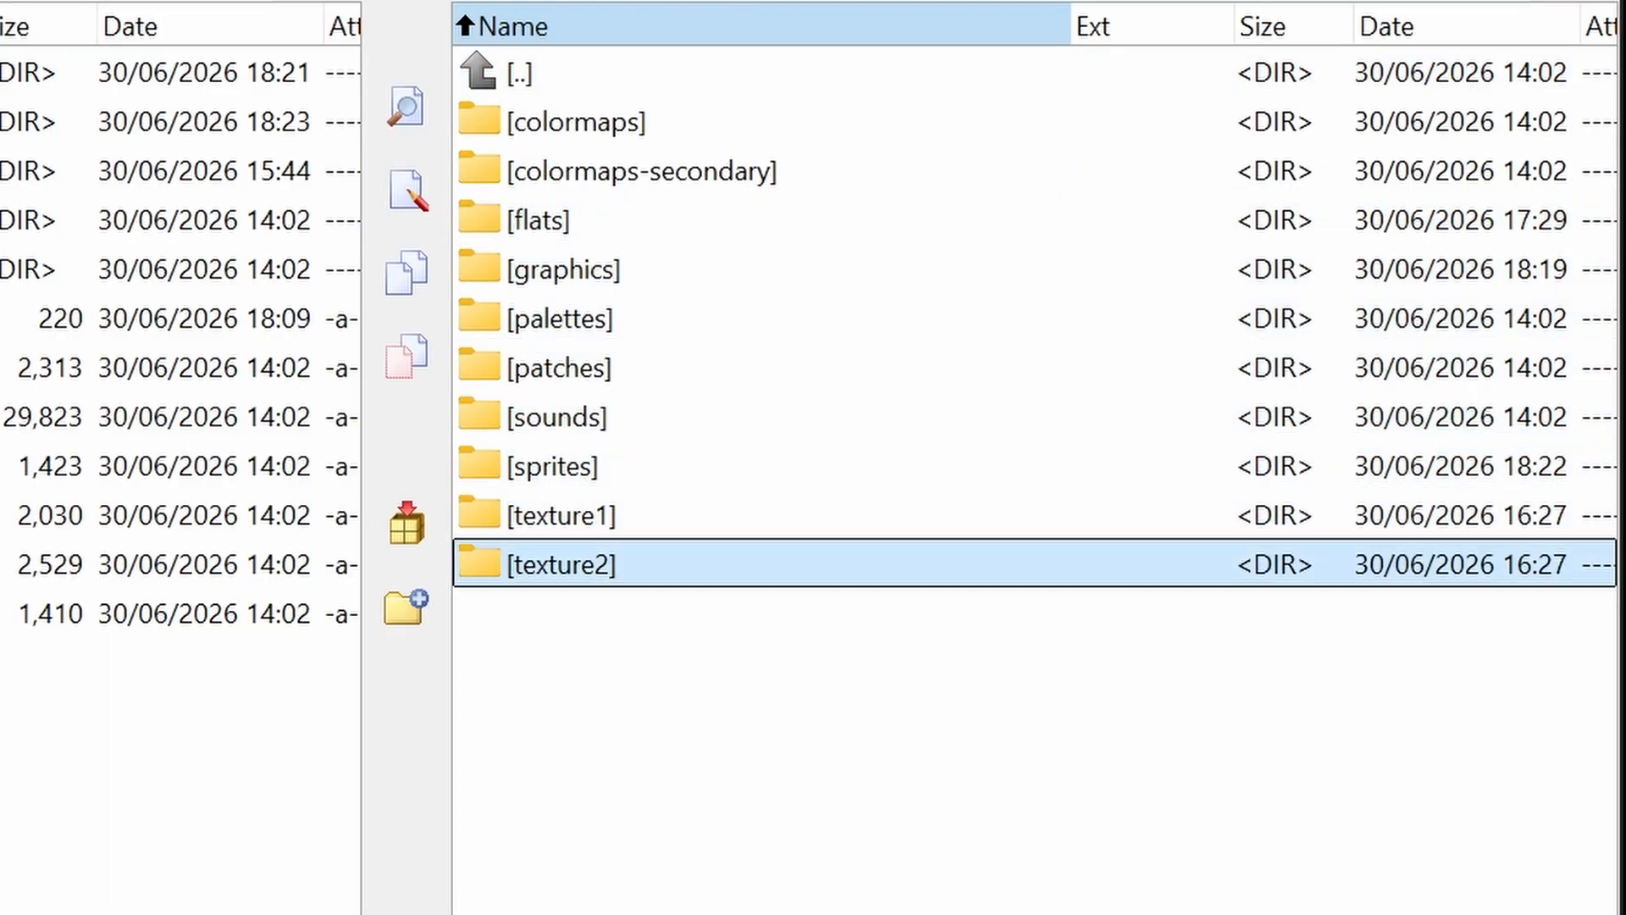
{"action": "key", "text": "Return"}
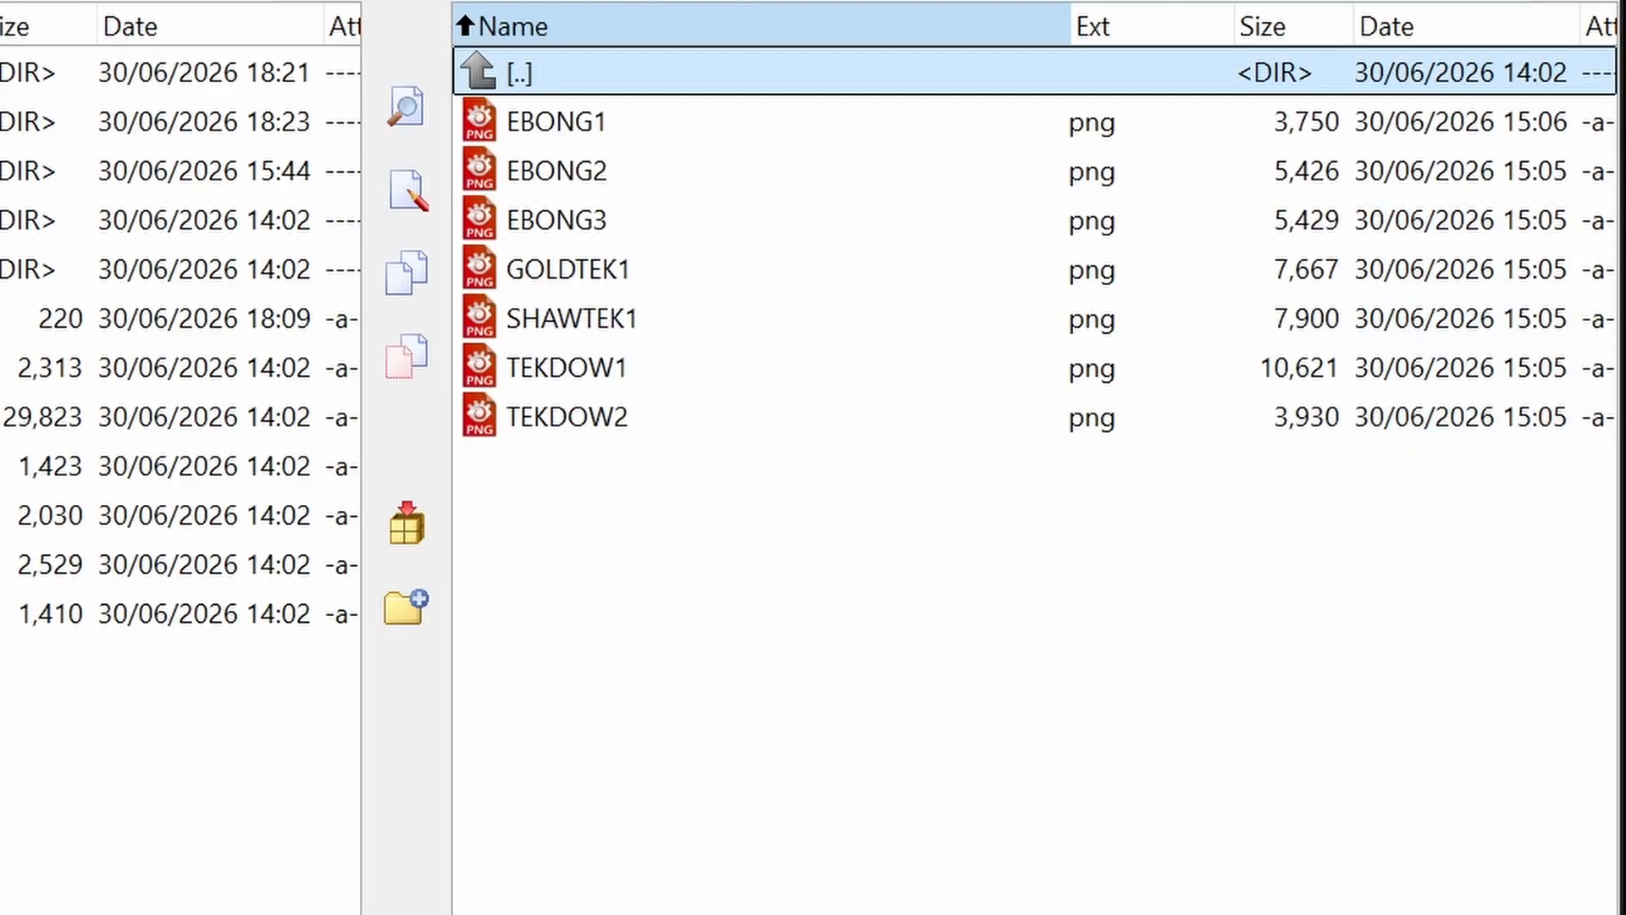
{"action": "key", "text": "Return"}
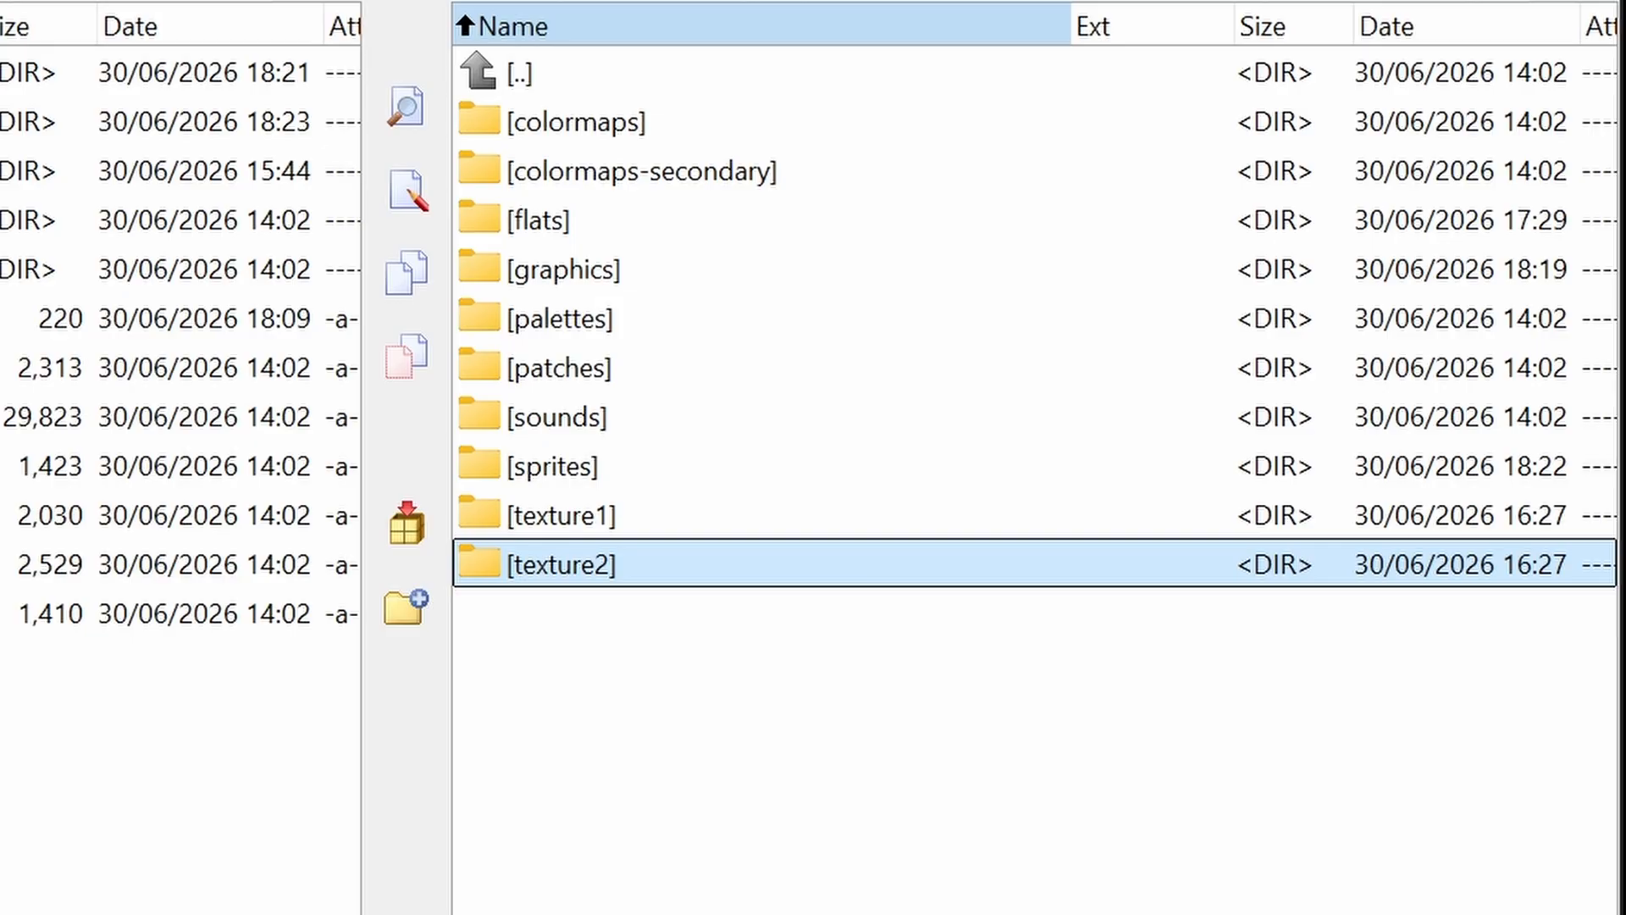
Step: Go into the cacoferno folder under sprites and view CFFBA1.png in the image viewer
{"action": "key", "text": "Up"}
{"action": "key", "text": "Up"}
{"action": "key", "text": "Return"}
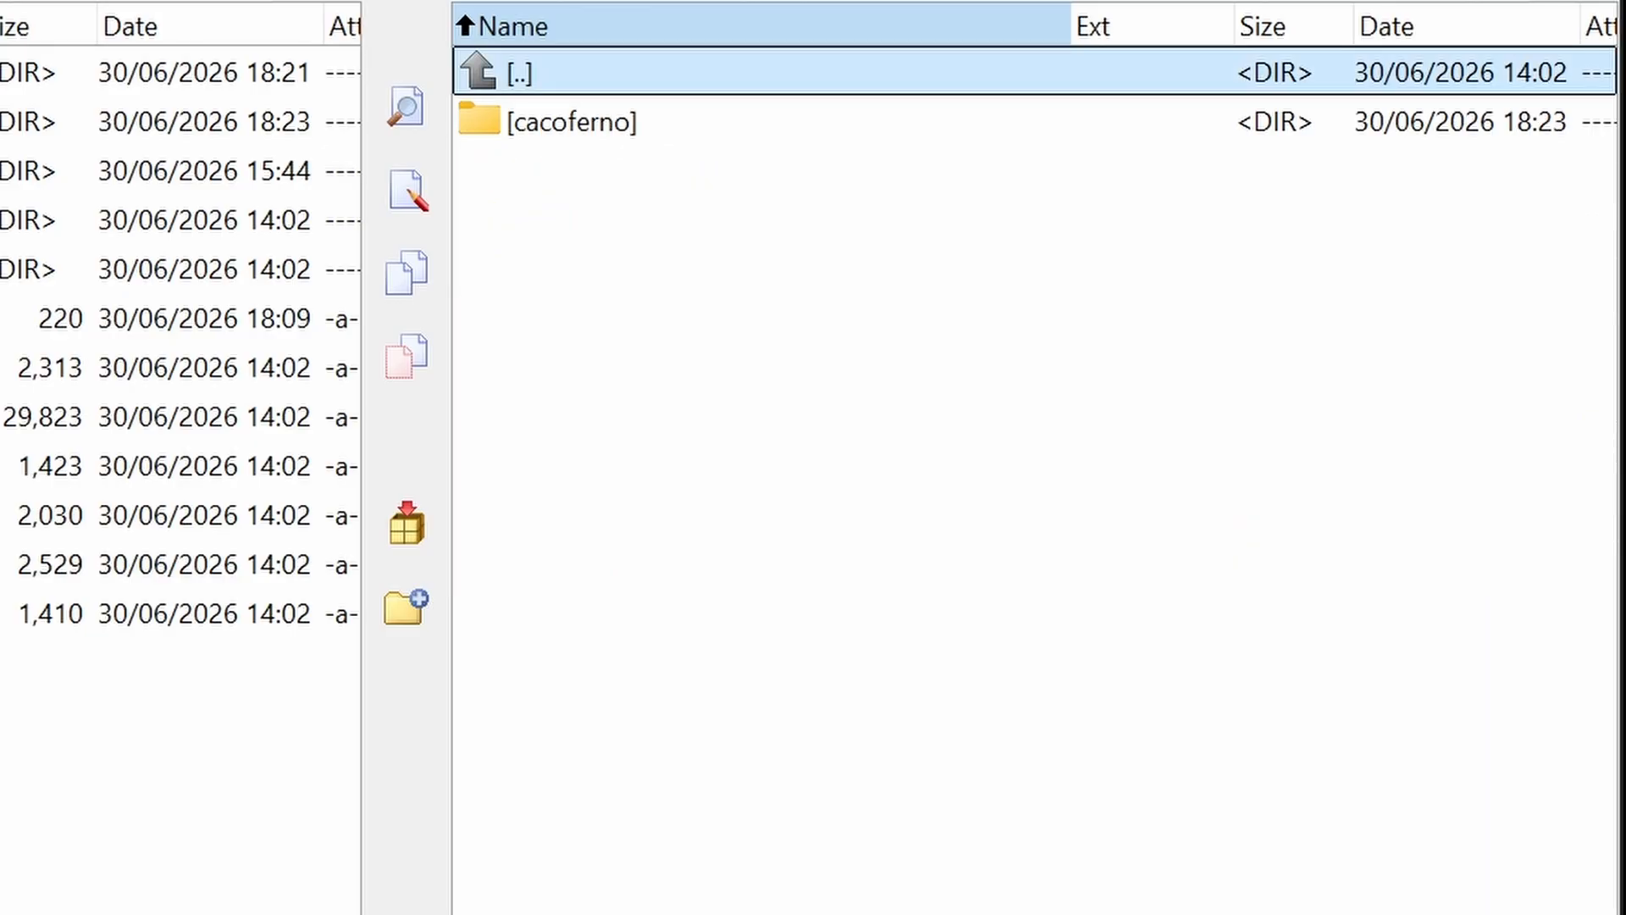
{"action": "key", "text": "Down"}
{"action": "key", "text": "Return"}
{"action": "key", "text": "Down"}
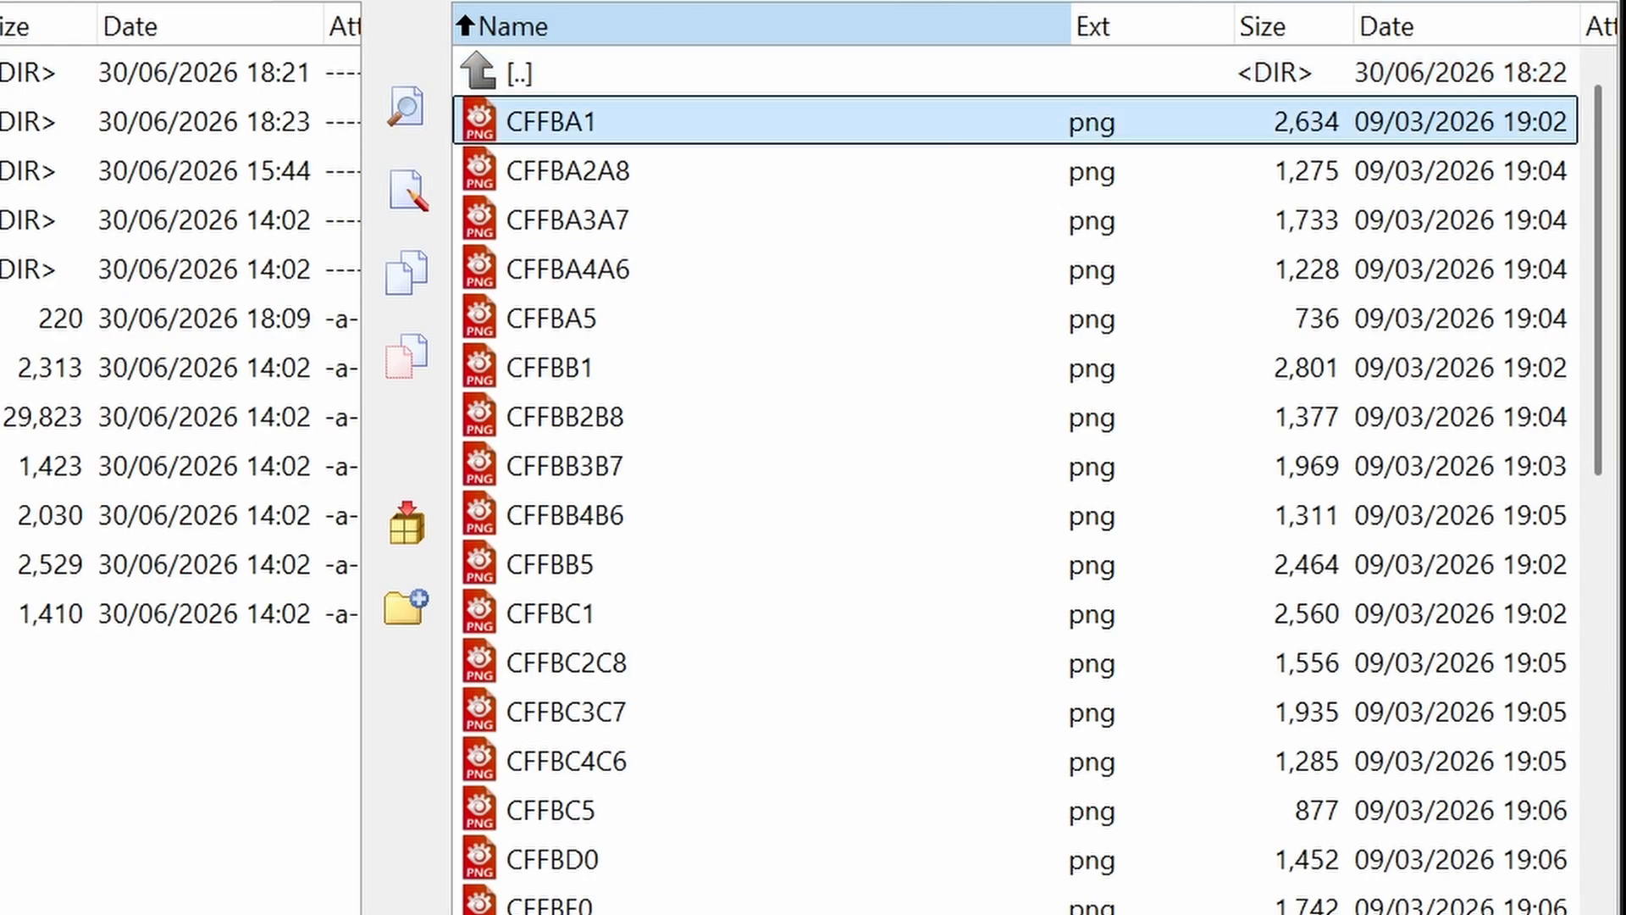
{"action": "key", "text": "Return"}
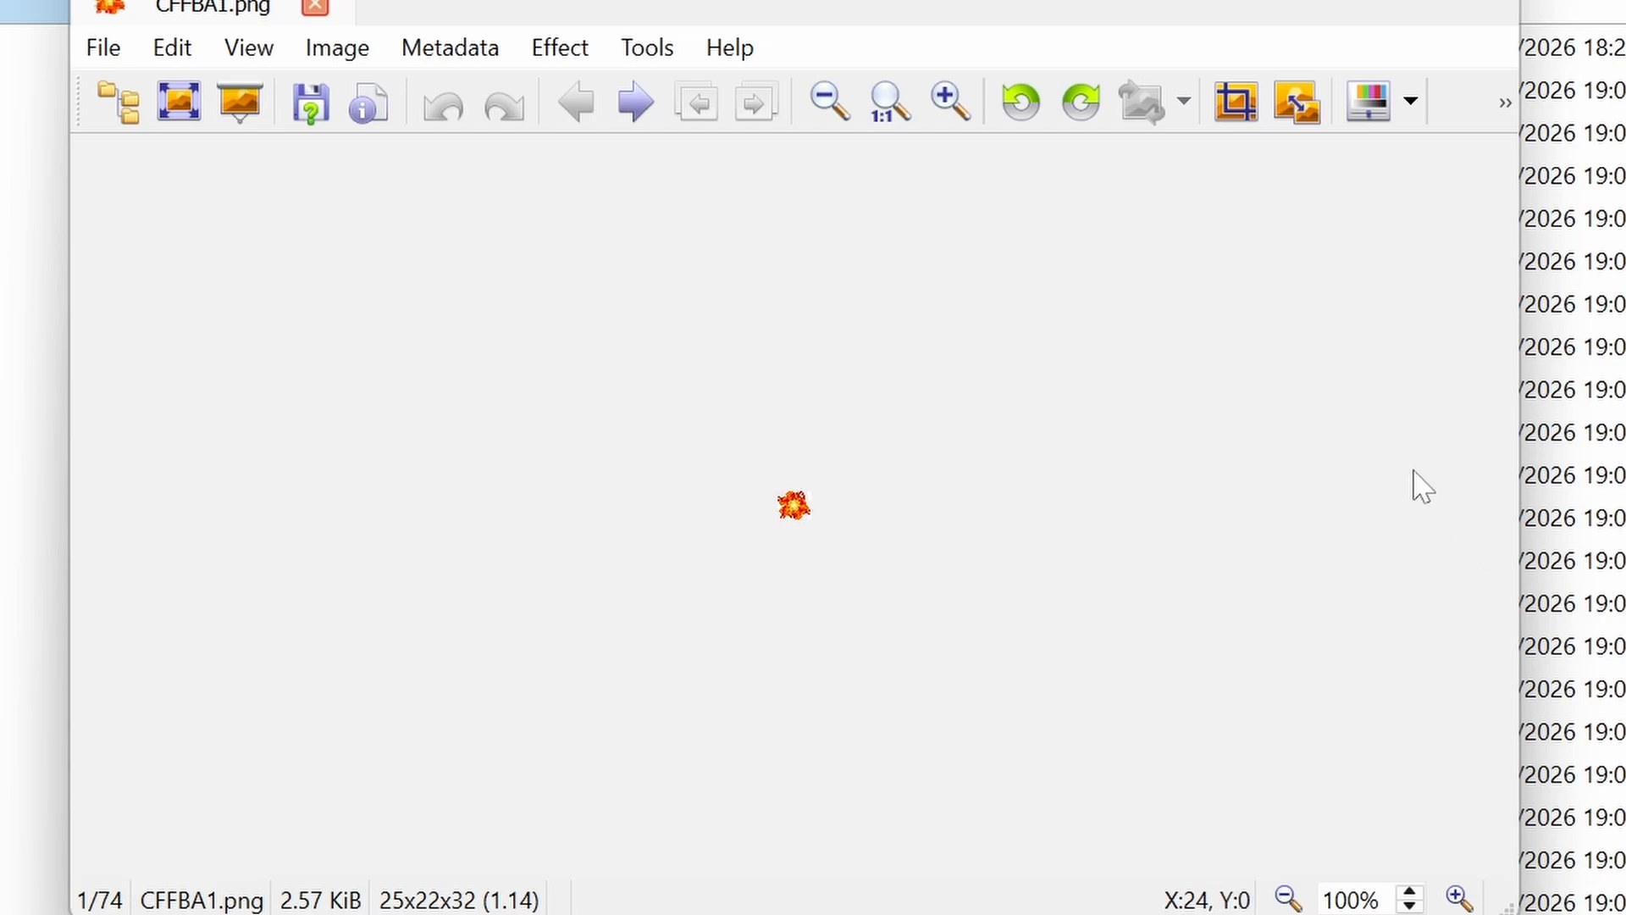
Step: Enlarge the image and look through the cacoferno sprites up to HED3D1.png, closing the viewer at the end
{"action": "scroll", "coordinate": [966, 532], "scroll_direction": "up", "scroll_amount": 1}
{"action": "scroll", "coordinate": [965, 532], "scroll_direction": "up", "scroll_amount": 2}
{"action": "scroll", "coordinate": [957, 515], "scroll_direction": "down", "scroll_amount": 11}
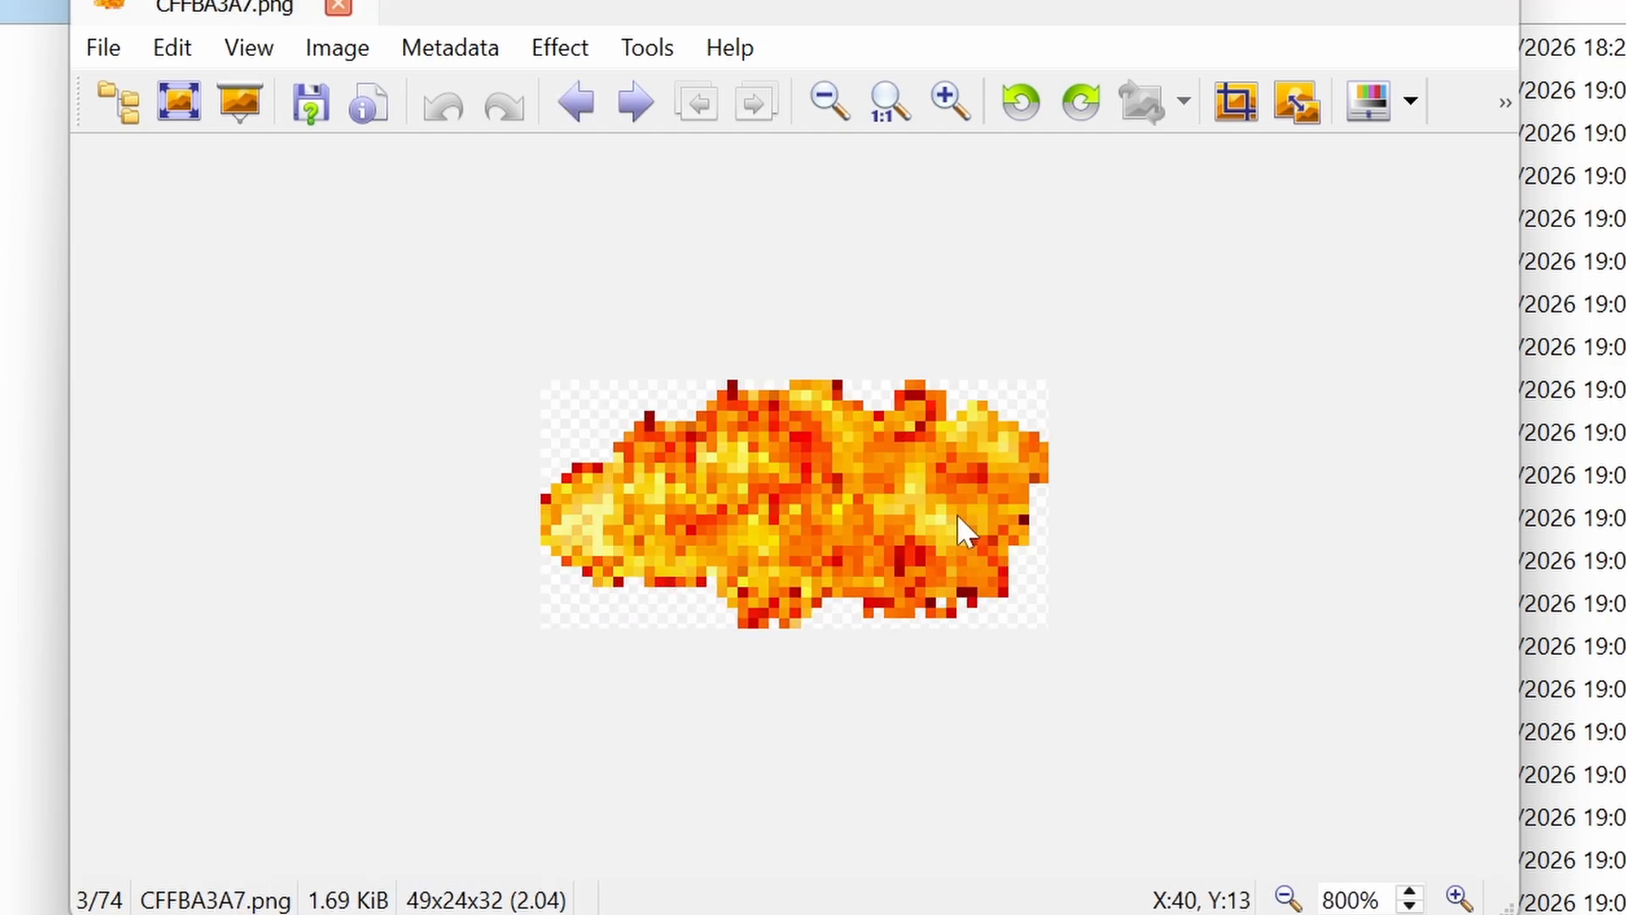
{"action": "scroll", "coordinate": [966, 530], "scroll_direction": "down", "scroll_amount": 14}
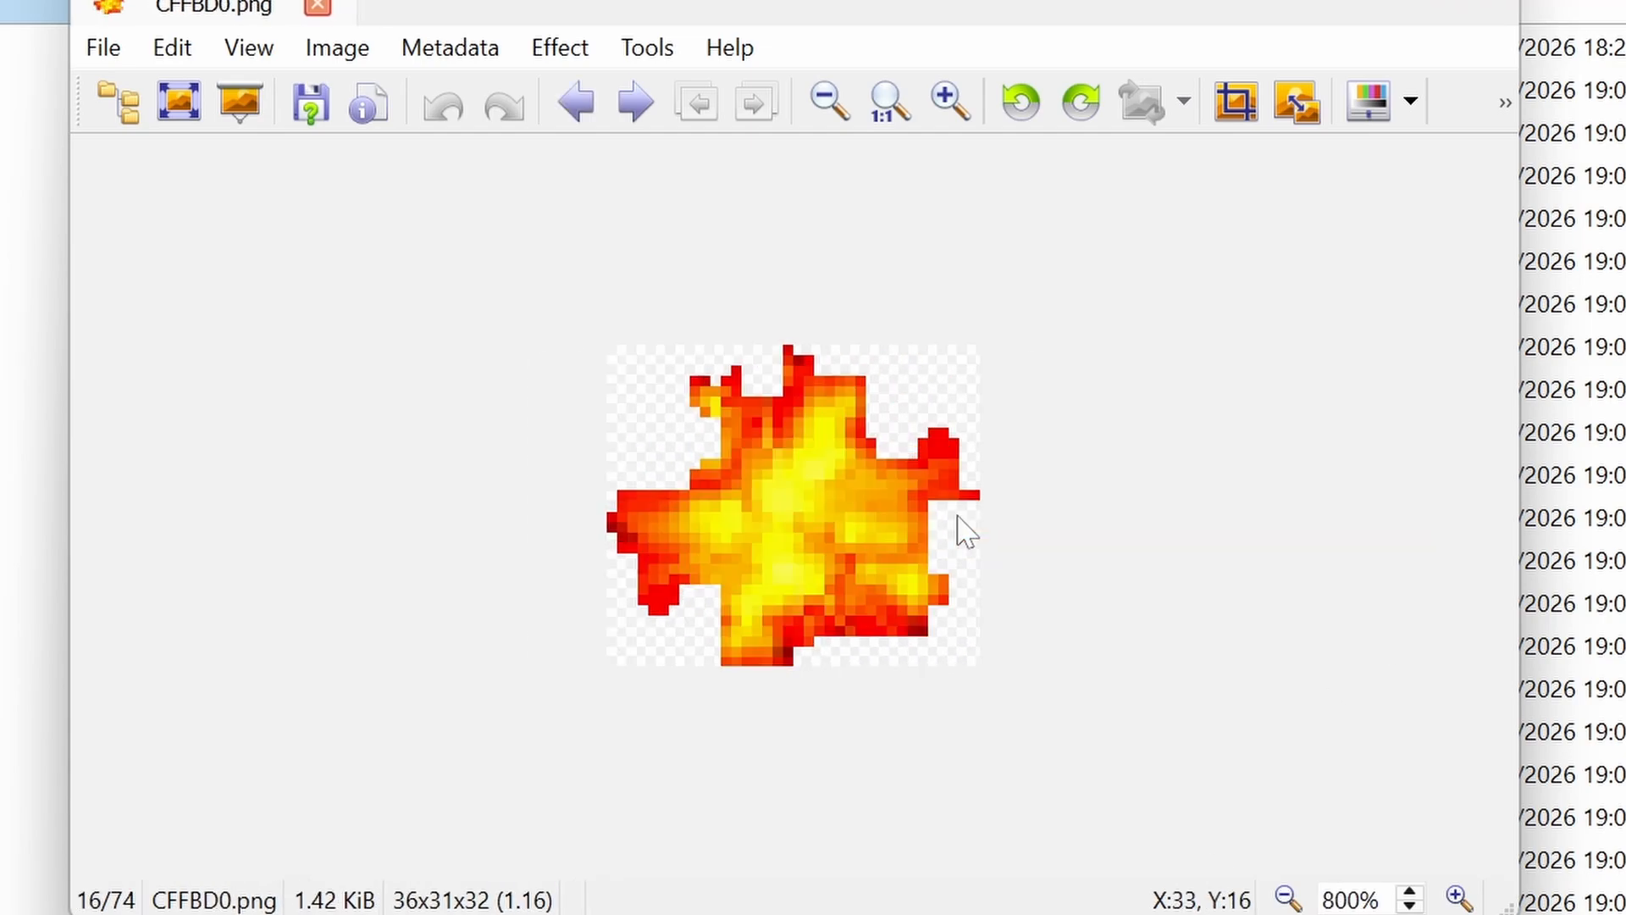
{"action": "scroll", "coordinate": [966, 531], "scroll_direction": "up", "scroll_amount": 1}
{"action": "scroll", "coordinate": [959, 520], "scroll_direction": "up", "scroll_amount": 3}
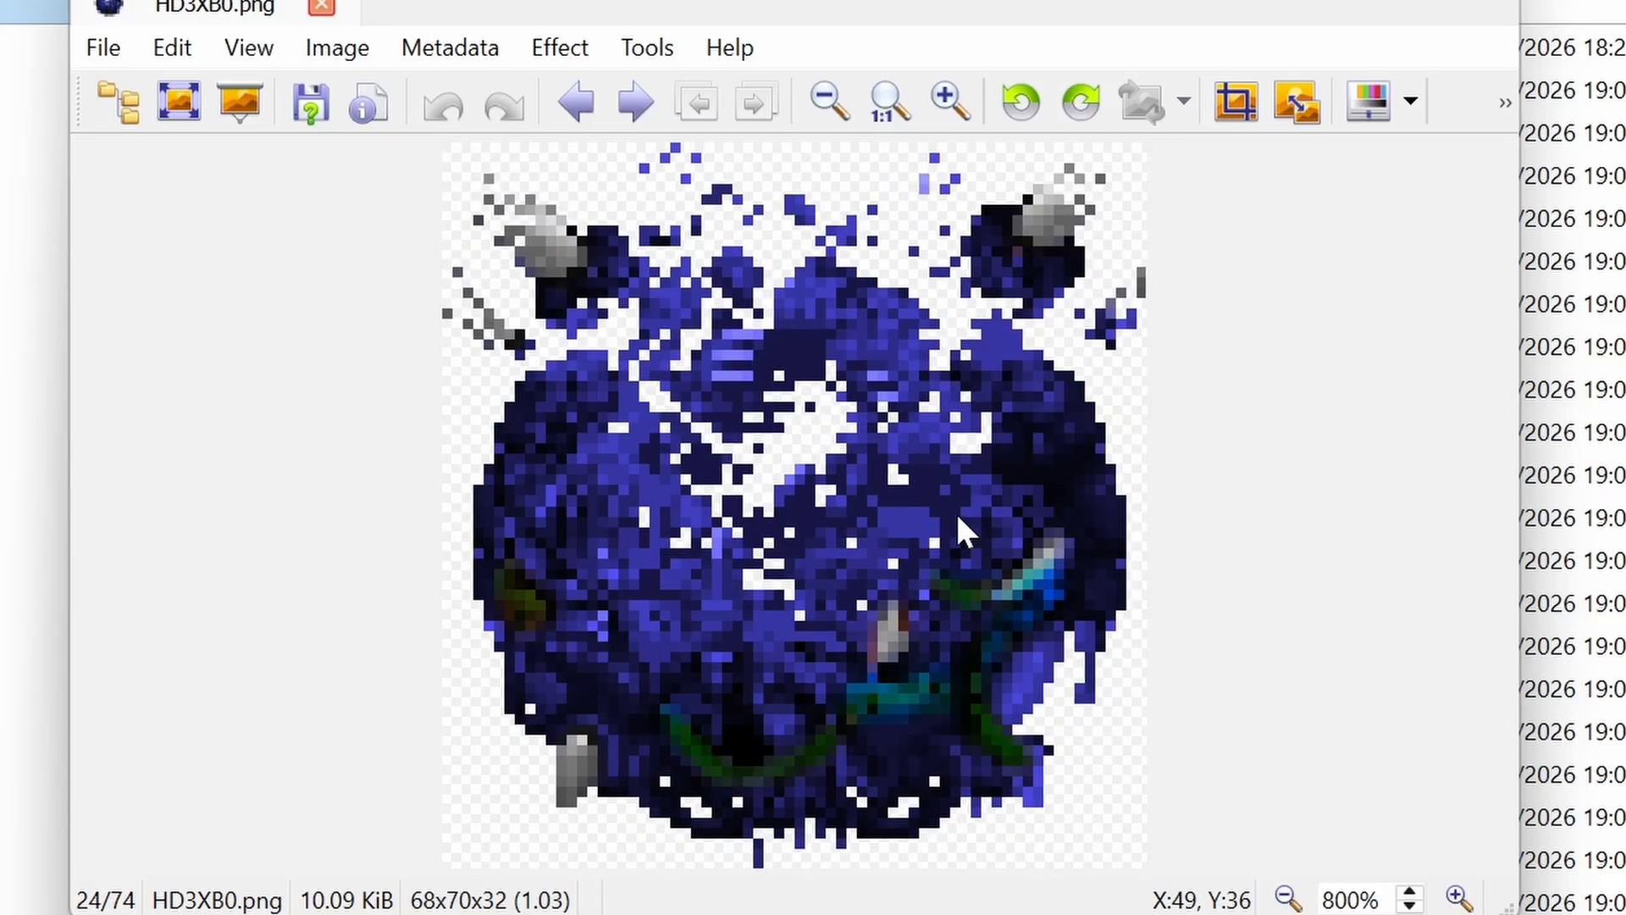
{"action": "scroll", "coordinate": [959, 520], "scroll_direction": "down", "scroll_amount": 4}
{"action": "scroll", "coordinate": [958, 515], "scroll_direction": "down", "scroll_amount": 7}
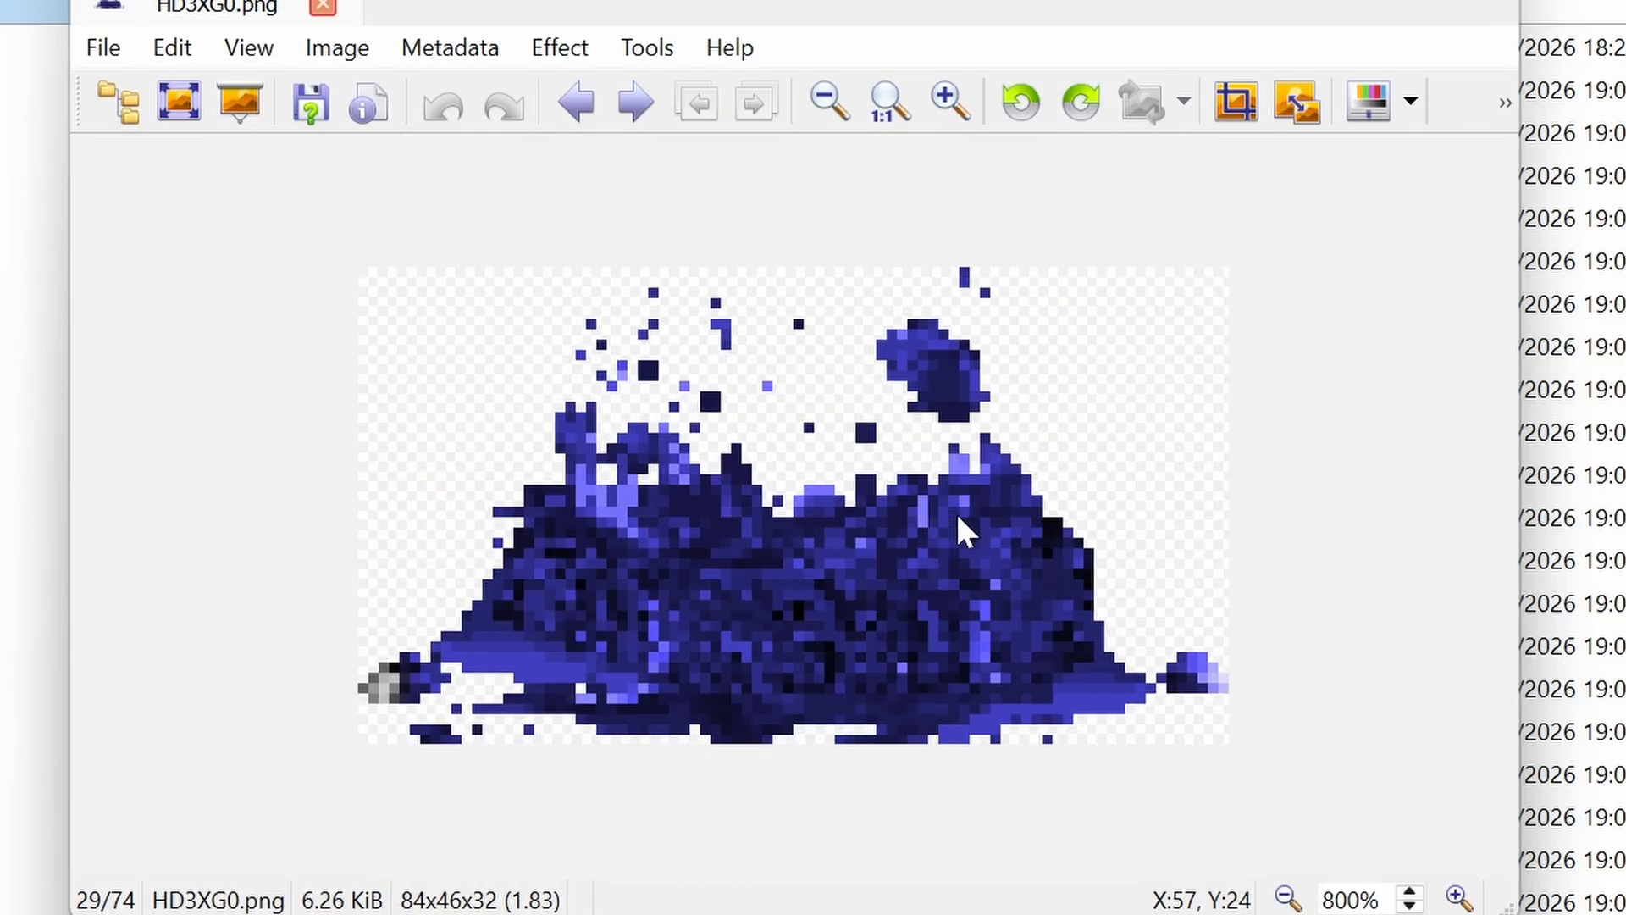
{"action": "scroll", "coordinate": [957, 515], "scroll_direction": "down", "scroll_amount": 11}
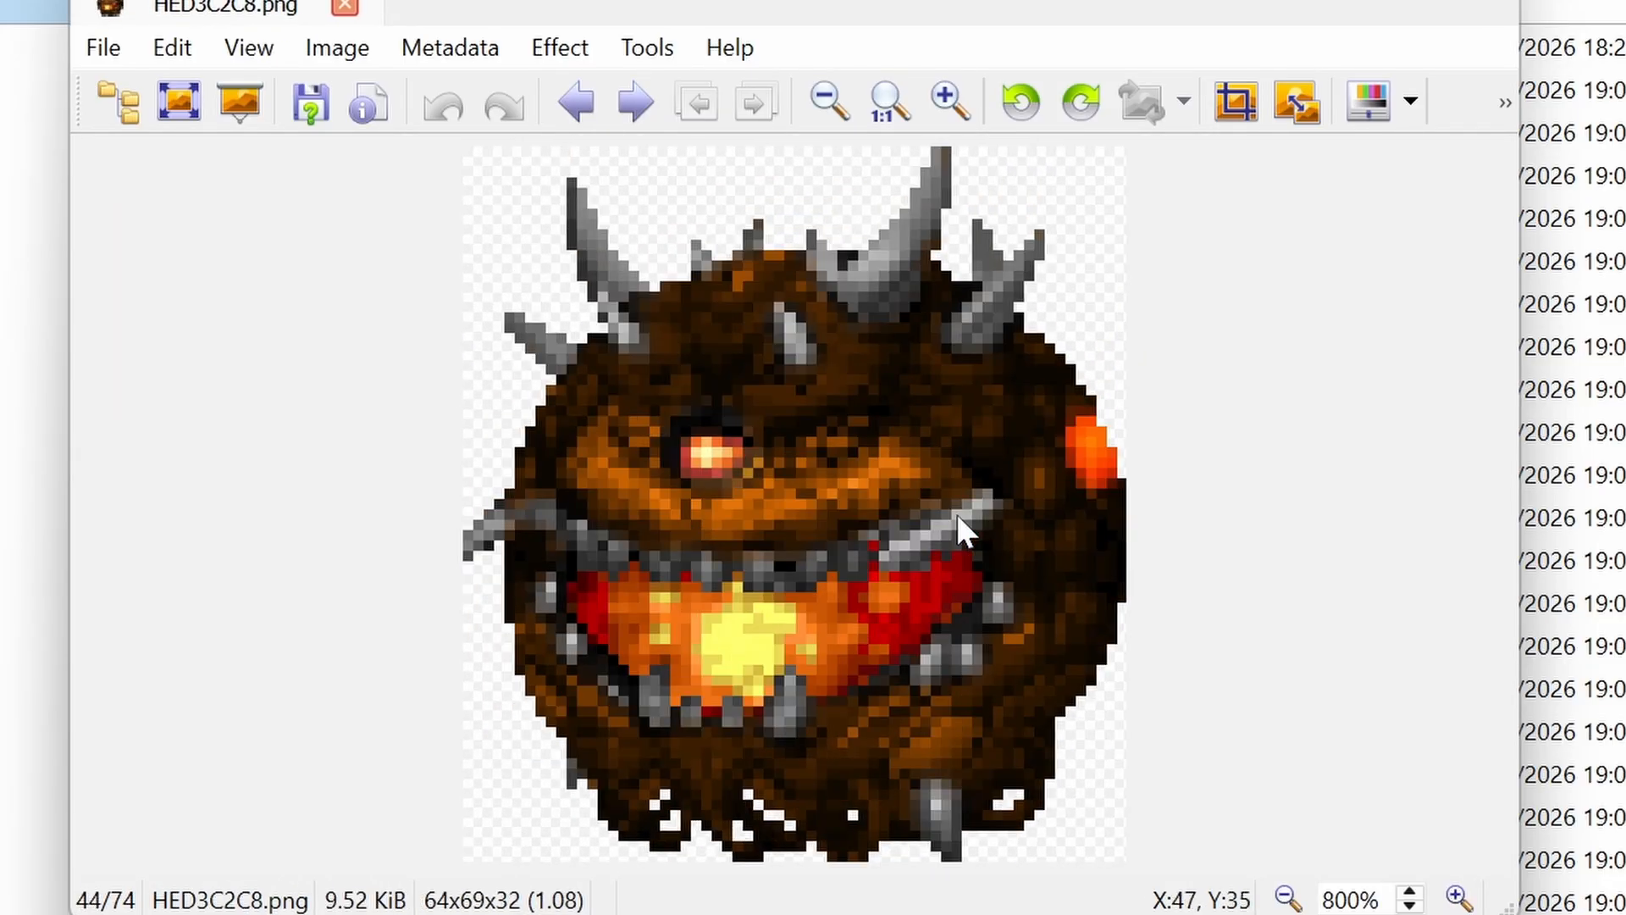
{"action": "scroll", "coordinate": [957, 514], "scroll_direction": "down", "scroll_amount": 4}
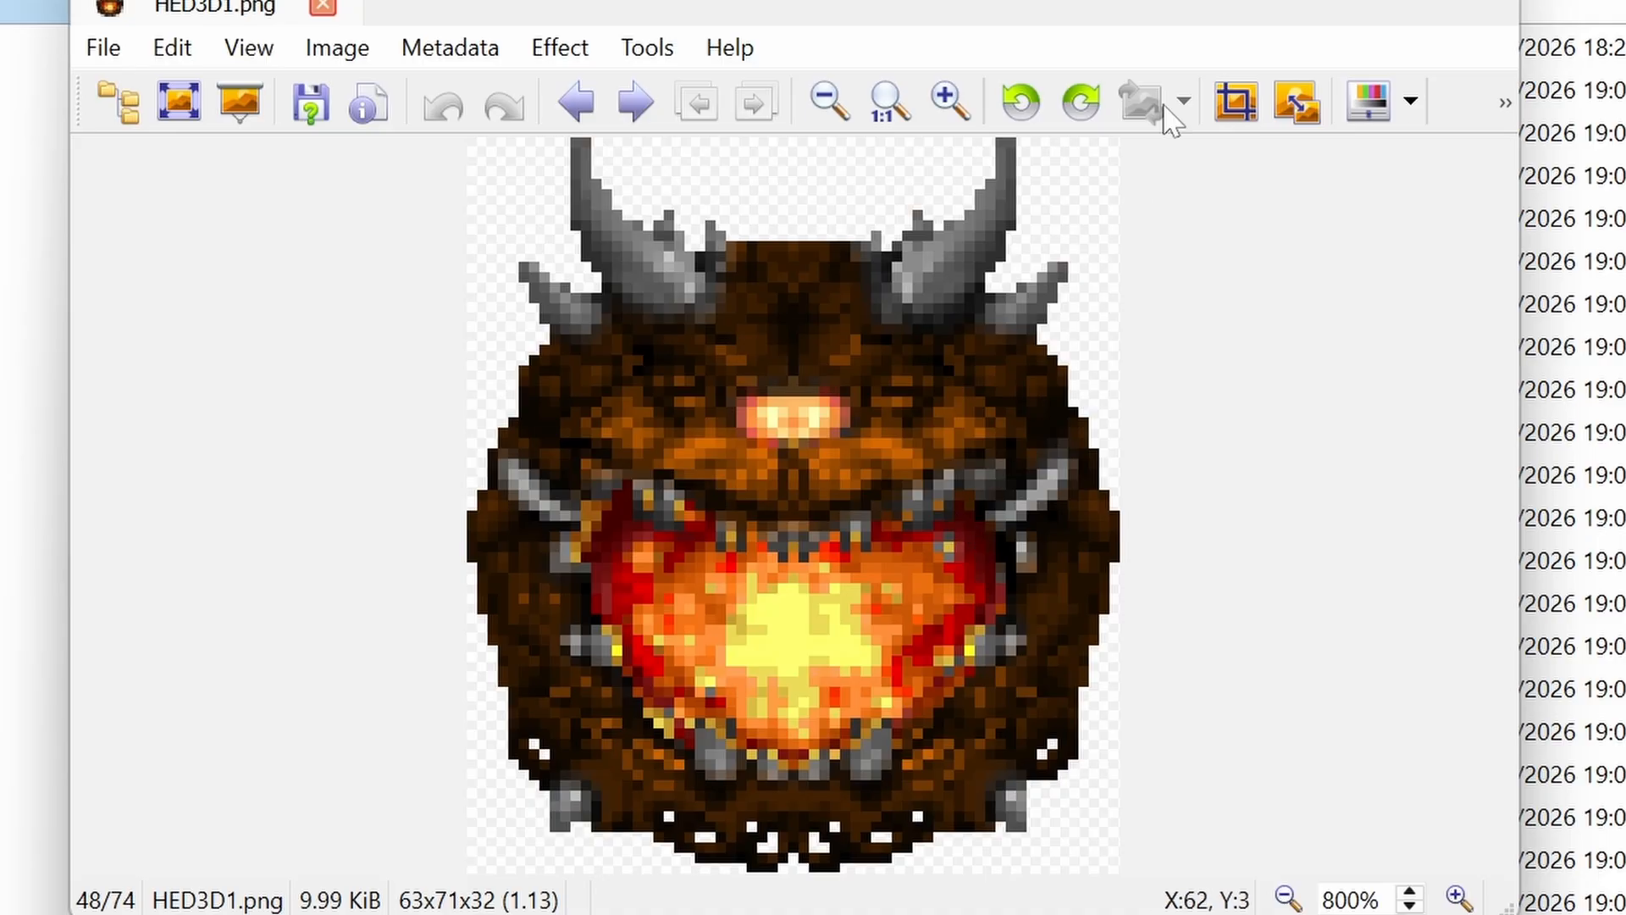
{"action": "key", "text": "Escape"}
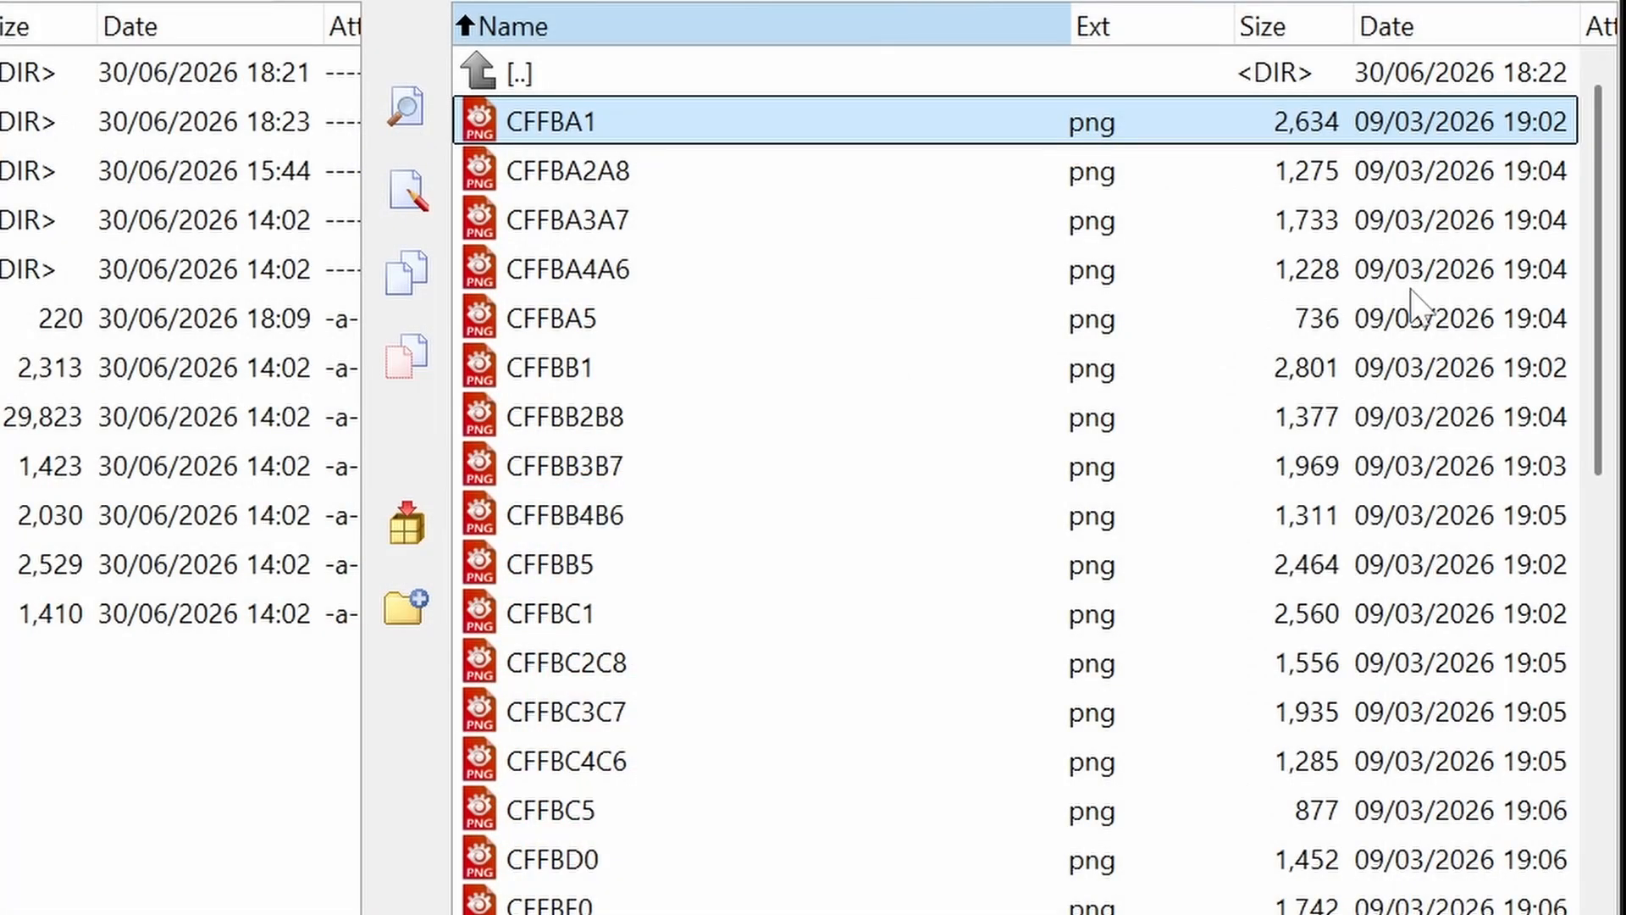
Step: Leave the cacoferno sprites, go back up to src and open the decohack folder
{"action": "key", "text": "Up"}
{"action": "key", "text": "Return"}
{"action": "key", "text": "BackSpace"}
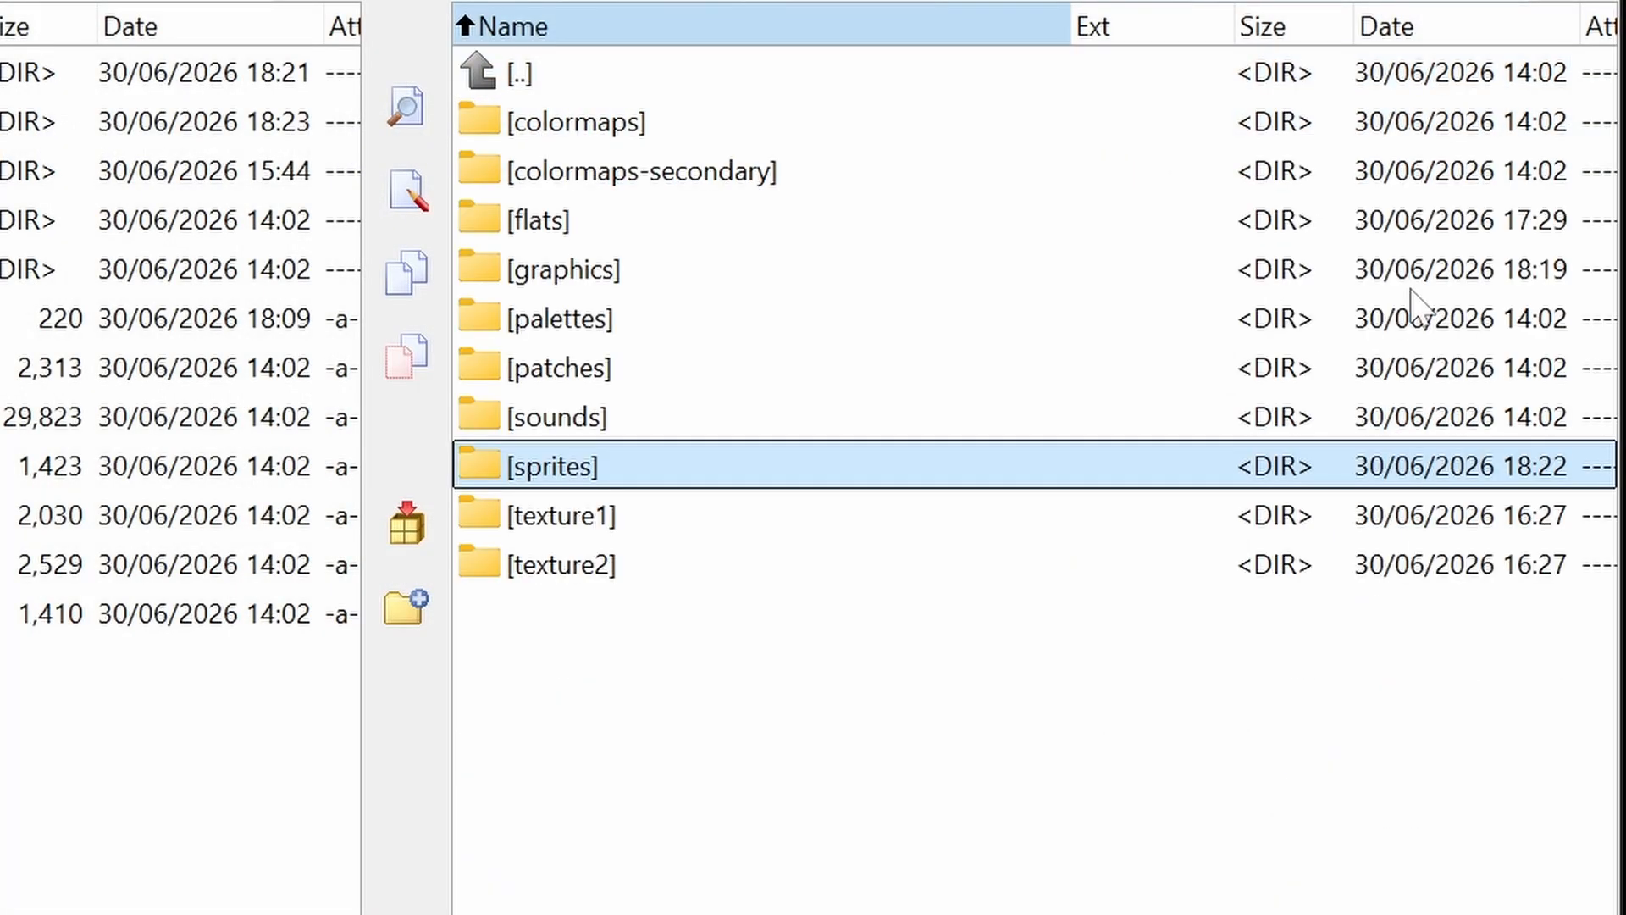
{"action": "key", "text": "Up"}
{"action": "key", "text": "Up"}
{"action": "key", "text": "Up"}
{"action": "key", "text": "Up"}
{"action": "key", "text": "Up"}
{"action": "key", "text": "Up"}
{"action": "key", "text": "Up"}
{"action": "key", "text": "Up"}
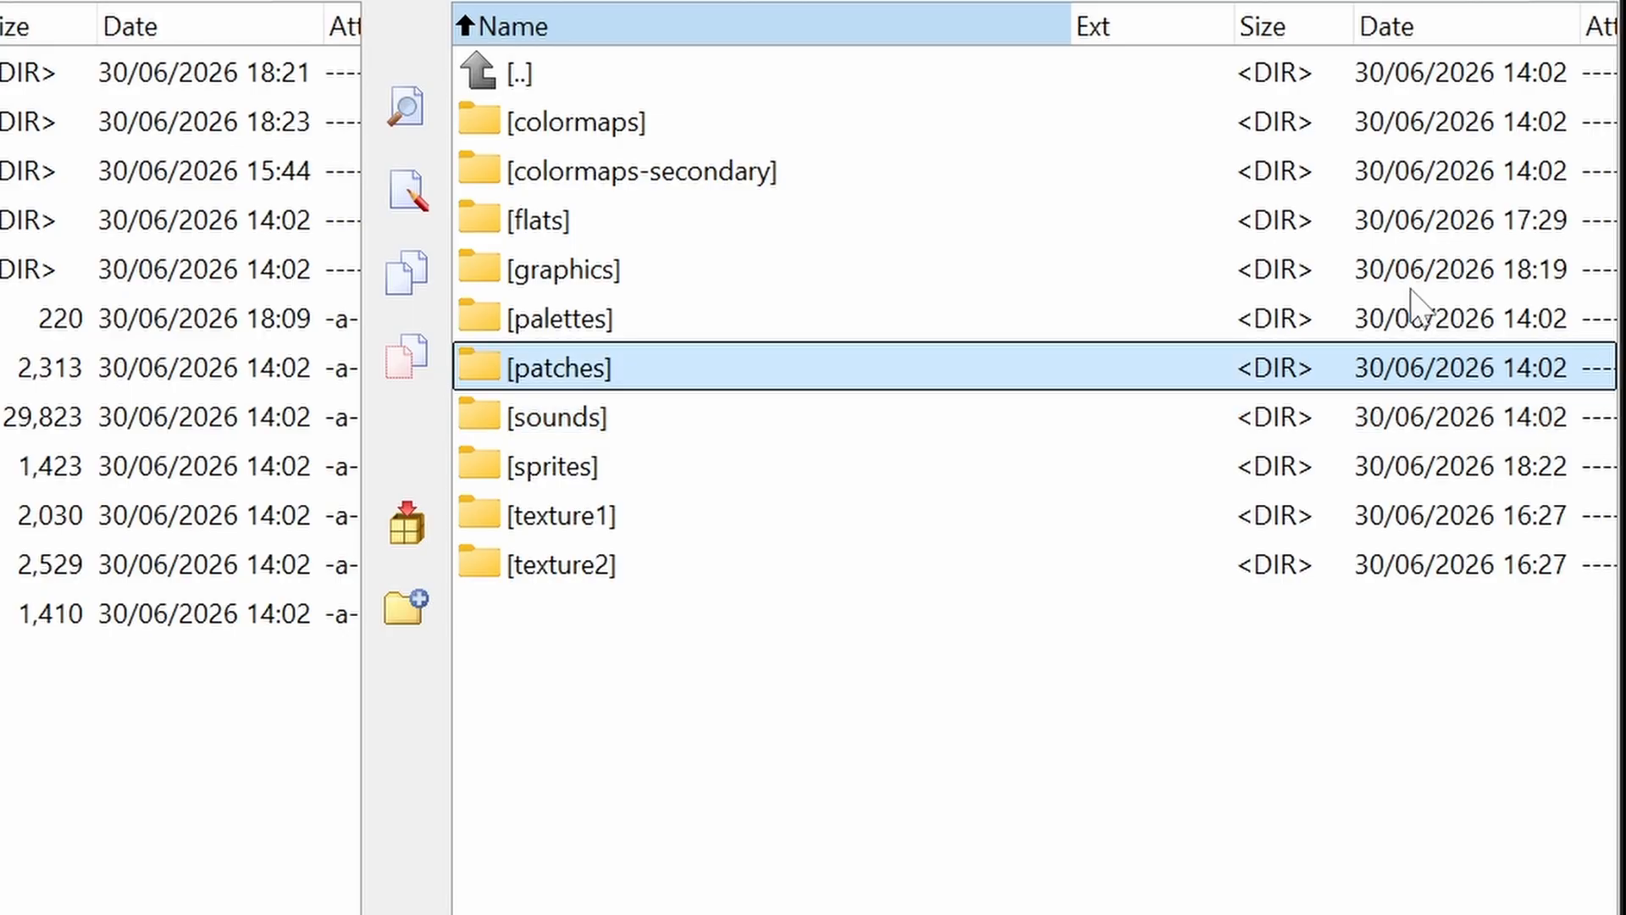
{"action": "key", "text": "Return"}
{"action": "key", "text": "Down"}
{"action": "key", "text": "Return"}
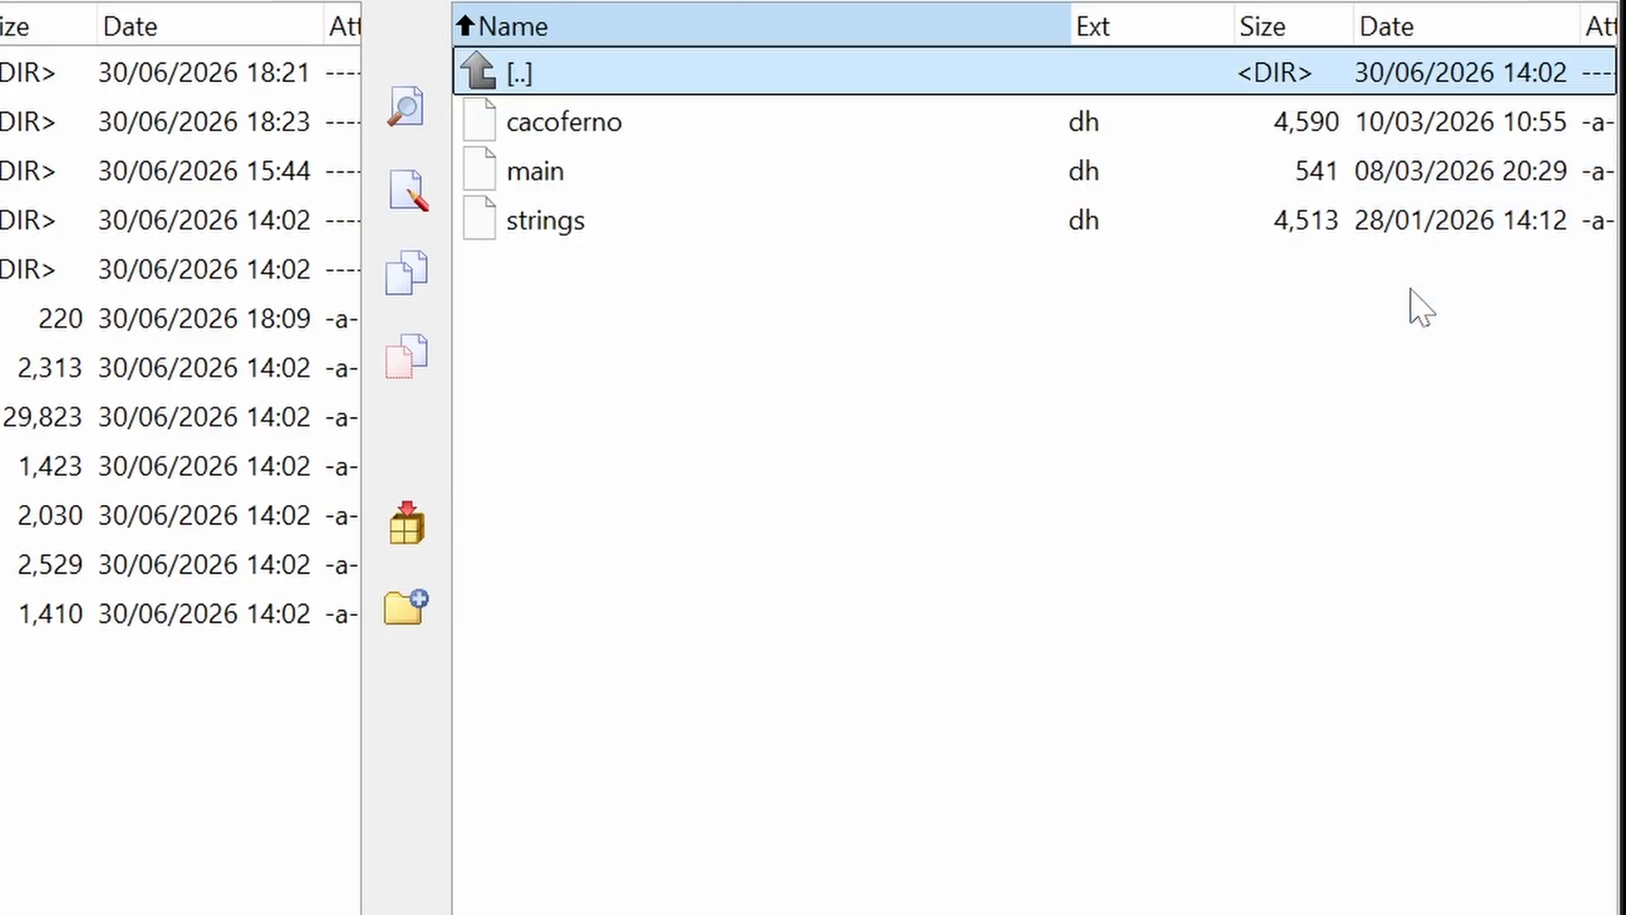
Step: Examine the cacoferno, main and strings .dh files, marking all three and clearing the marks again
{"action": "key", "text": "Down"}
{"action": "key", "text": "Insert"}
{"action": "key", "text": "Insert"}
{"action": "key", "text": "Insert"}
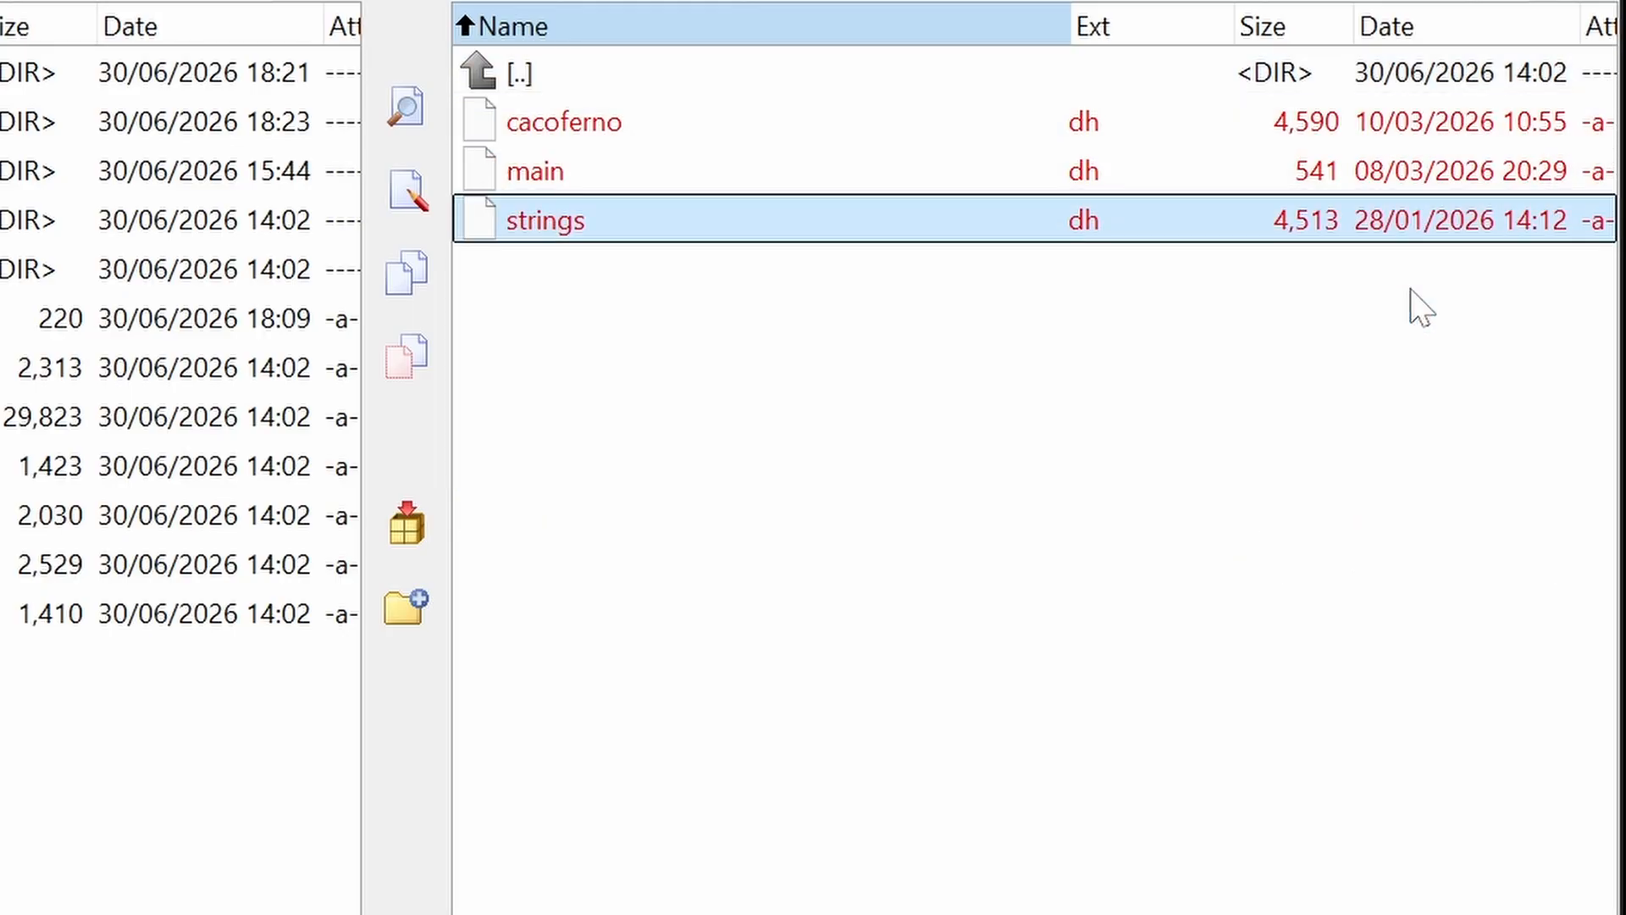
{"action": "key", "text": "Up"}
{"action": "key", "text": "Up"}
{"action": "key", "text": "Insert"}
{"action": "key", "text": "Insert"}
{"action": "key", "text": "Insert"}
{"action": "key", "text": "Up"}
{"action": "key", "text": "Up"}
{"action": "key", "text": "Up"}
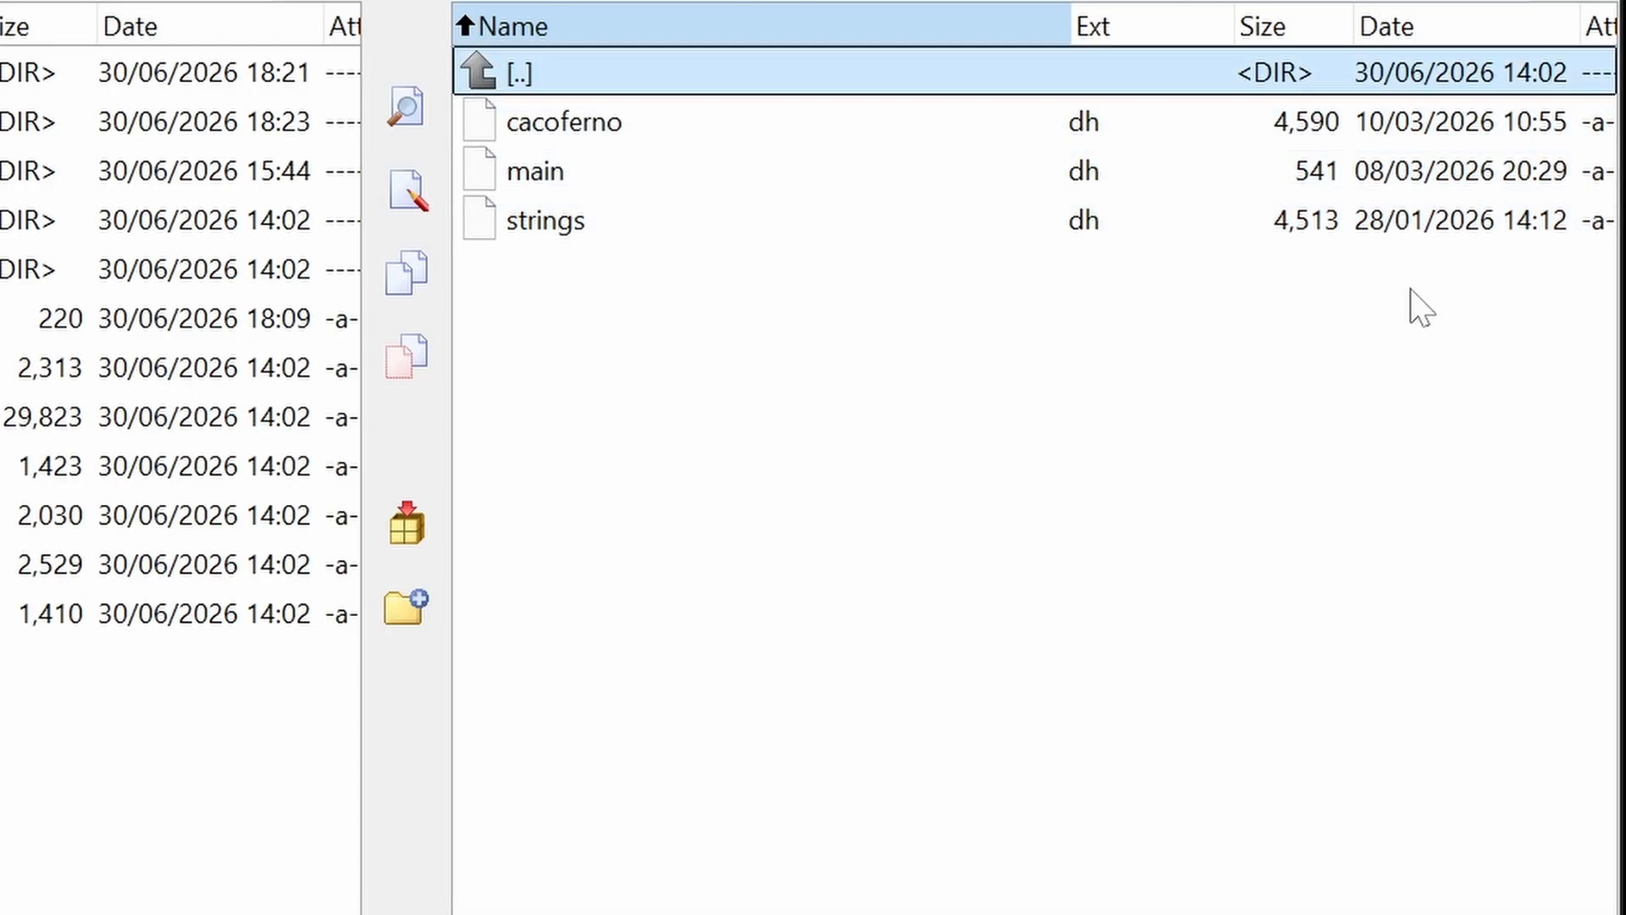
Step: Leave the decohack folder and open the convert folder again
{"action": "key", "text": "Return"}
{"action": "key", "text": "Up"}
{"action": "key", "text": "Up"}
{"action": "key", "text": "Return"}
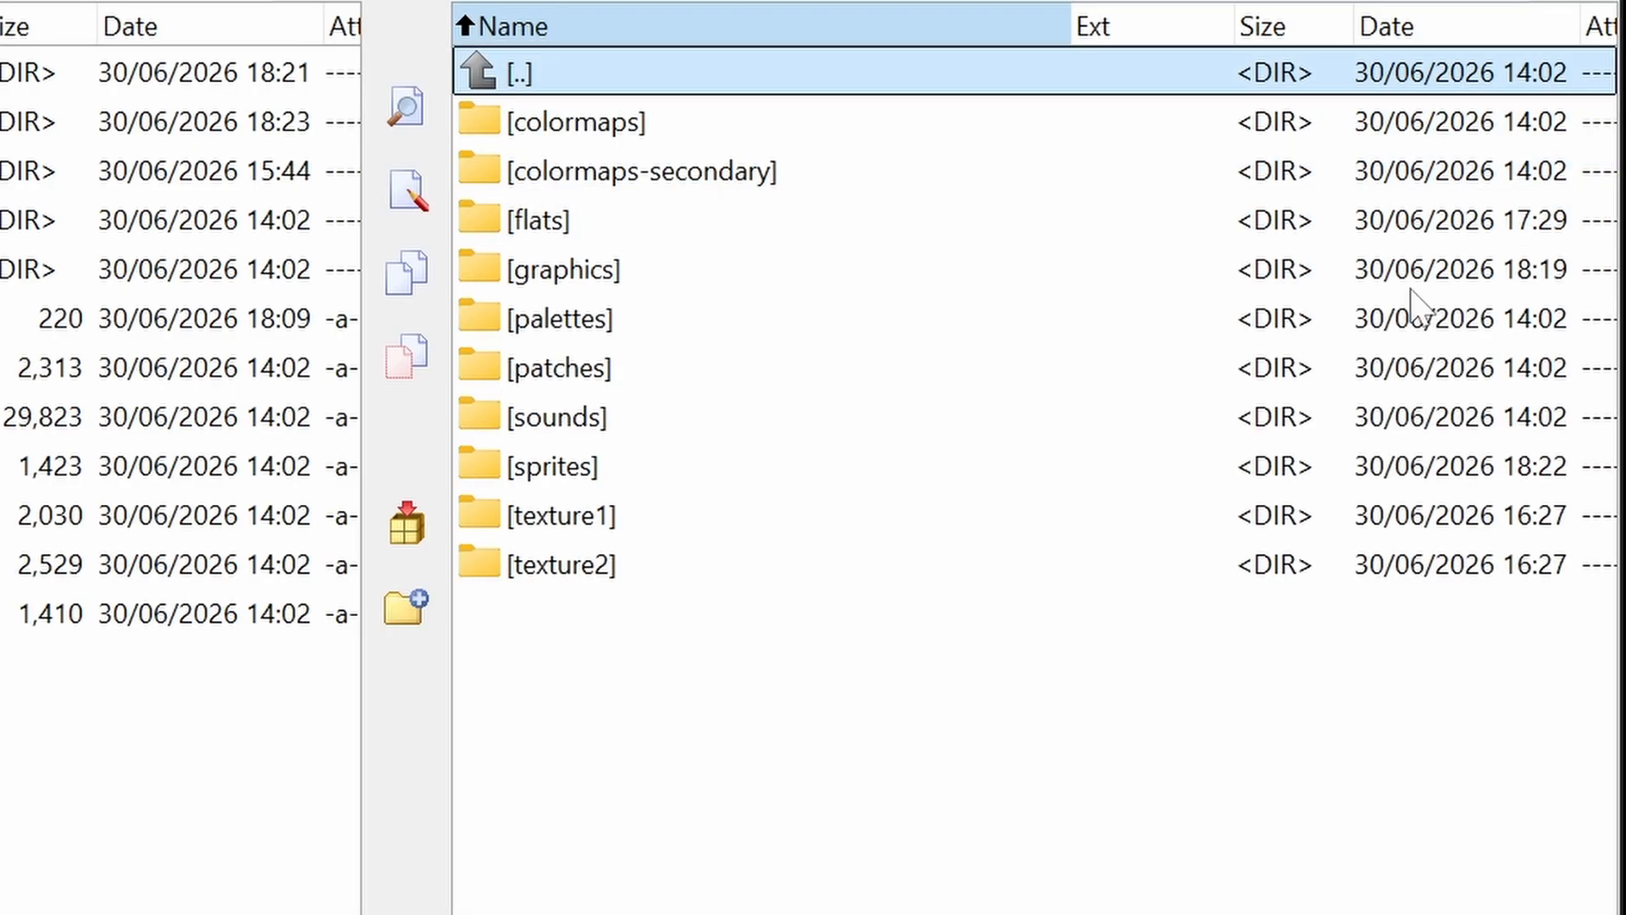
Step: Open the mug folder inside graphics and open STARMS.png in the image viewer
{"action": "key", "text": "Down"}
{"action": "key", "text": "Down"}
{"action": "key", "text": "Down"}
{"action": "key", "text": "Down"}
{"action": "key", "text": "Return"}
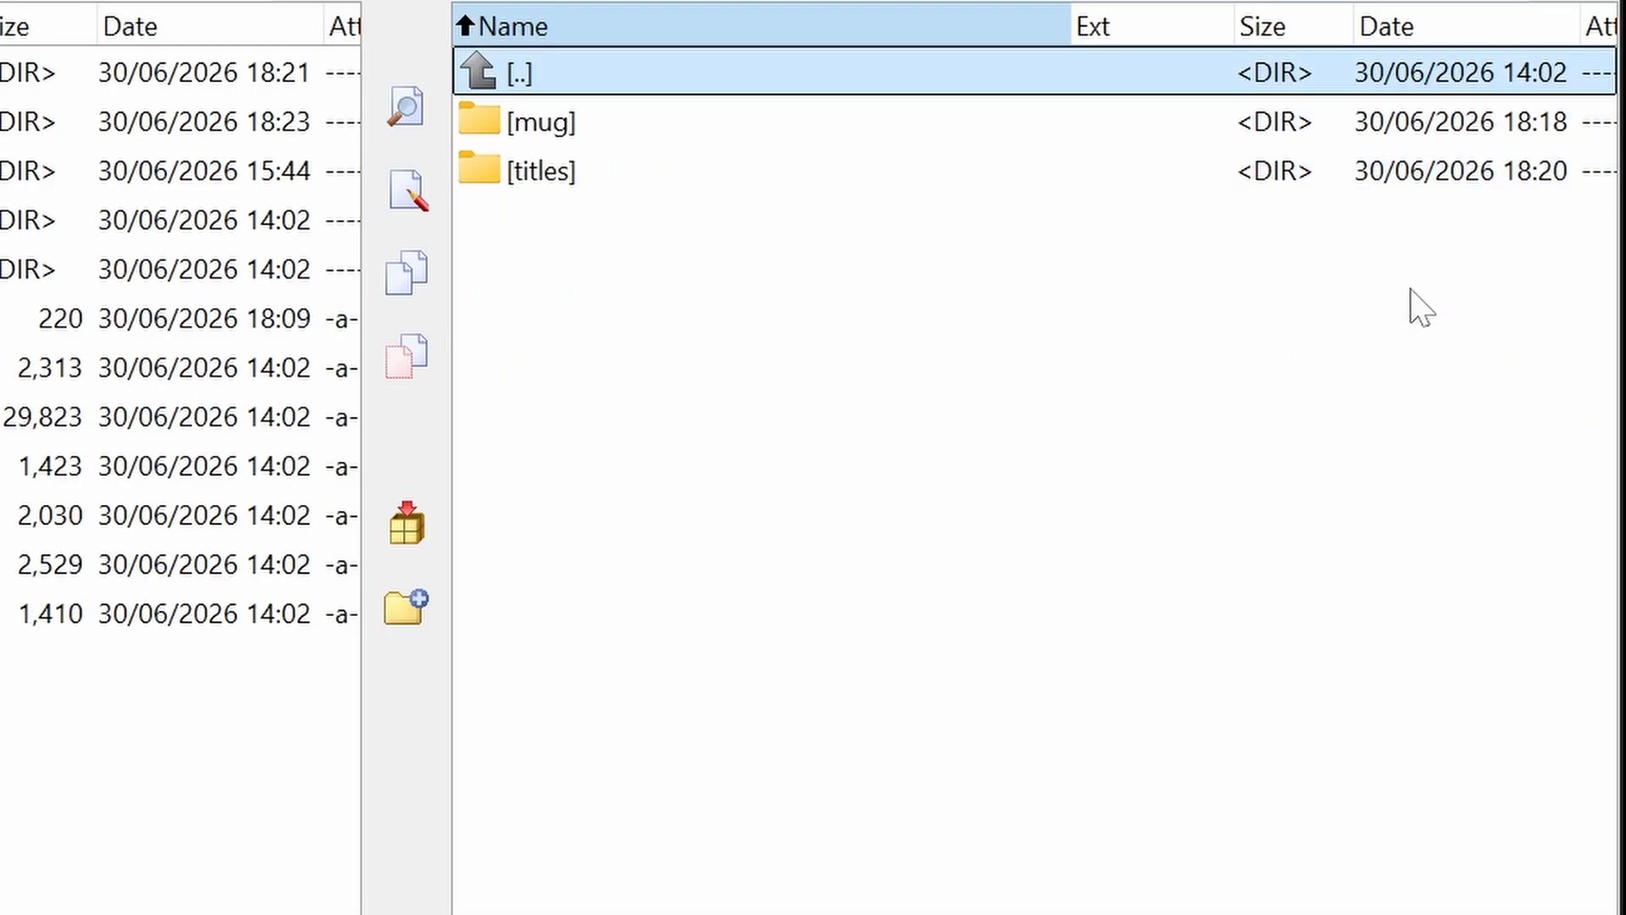
{"action": "key", "text": "Down"}
{"action": "key", "text": "Return"}
{"action": "key", "text": "Down"}
{"action": "key", "text": "Return"}
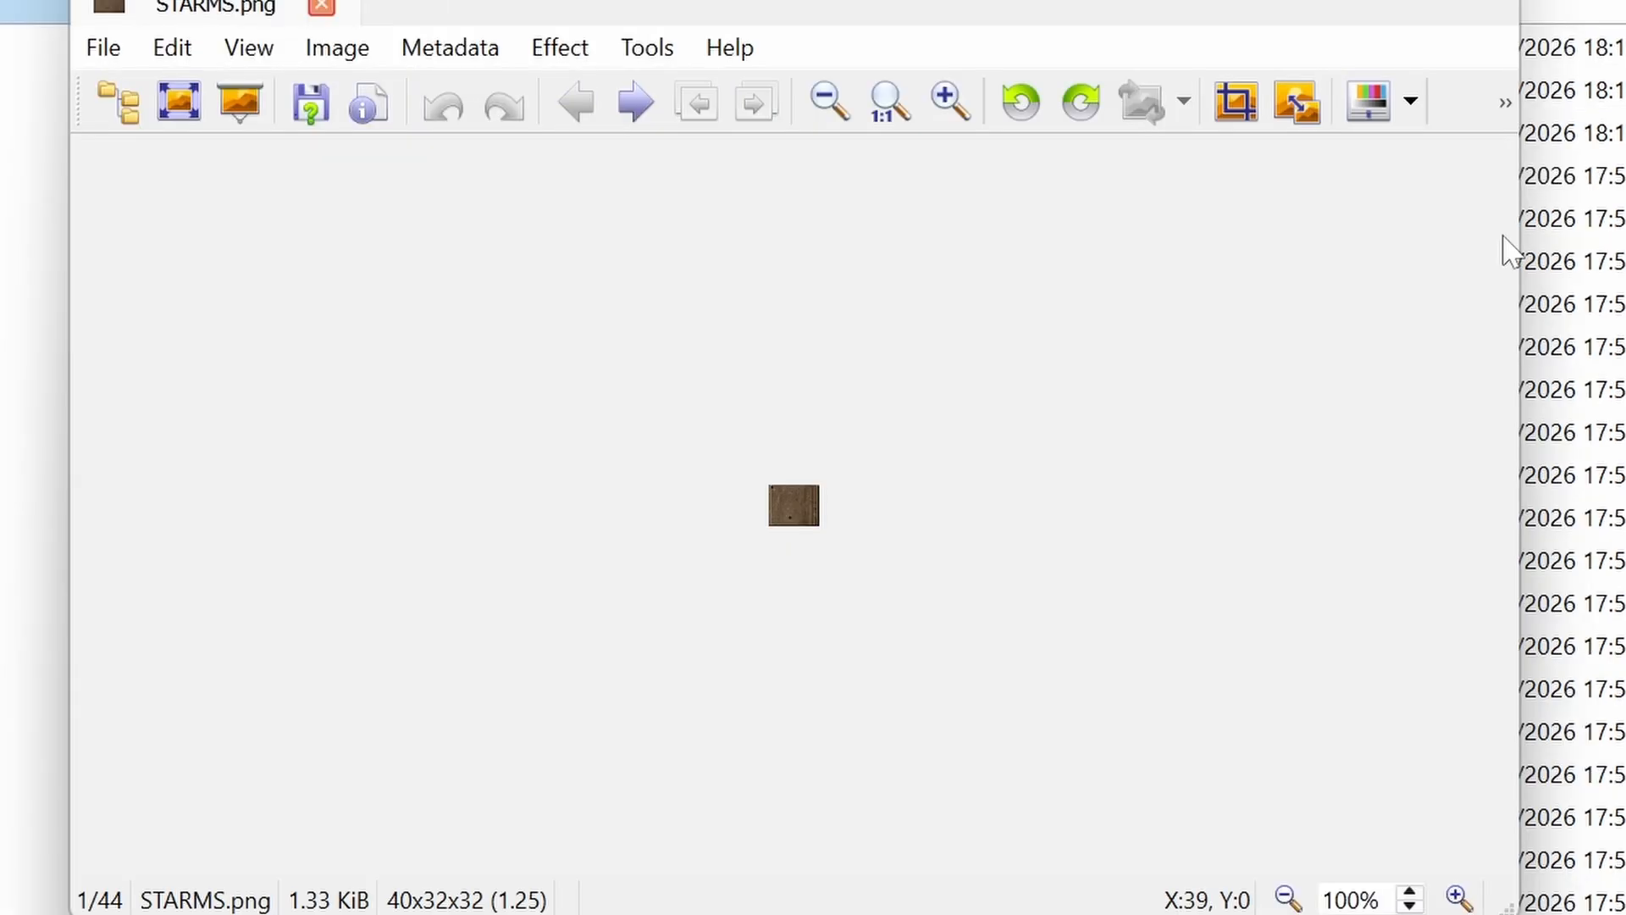
Step: Enlarge STARMS.png and examine STBAR.png across its full width
{"action": "scroll", "coordinate": [1048, 390], "scroll_direction": "up", "scroll_amount": 5}
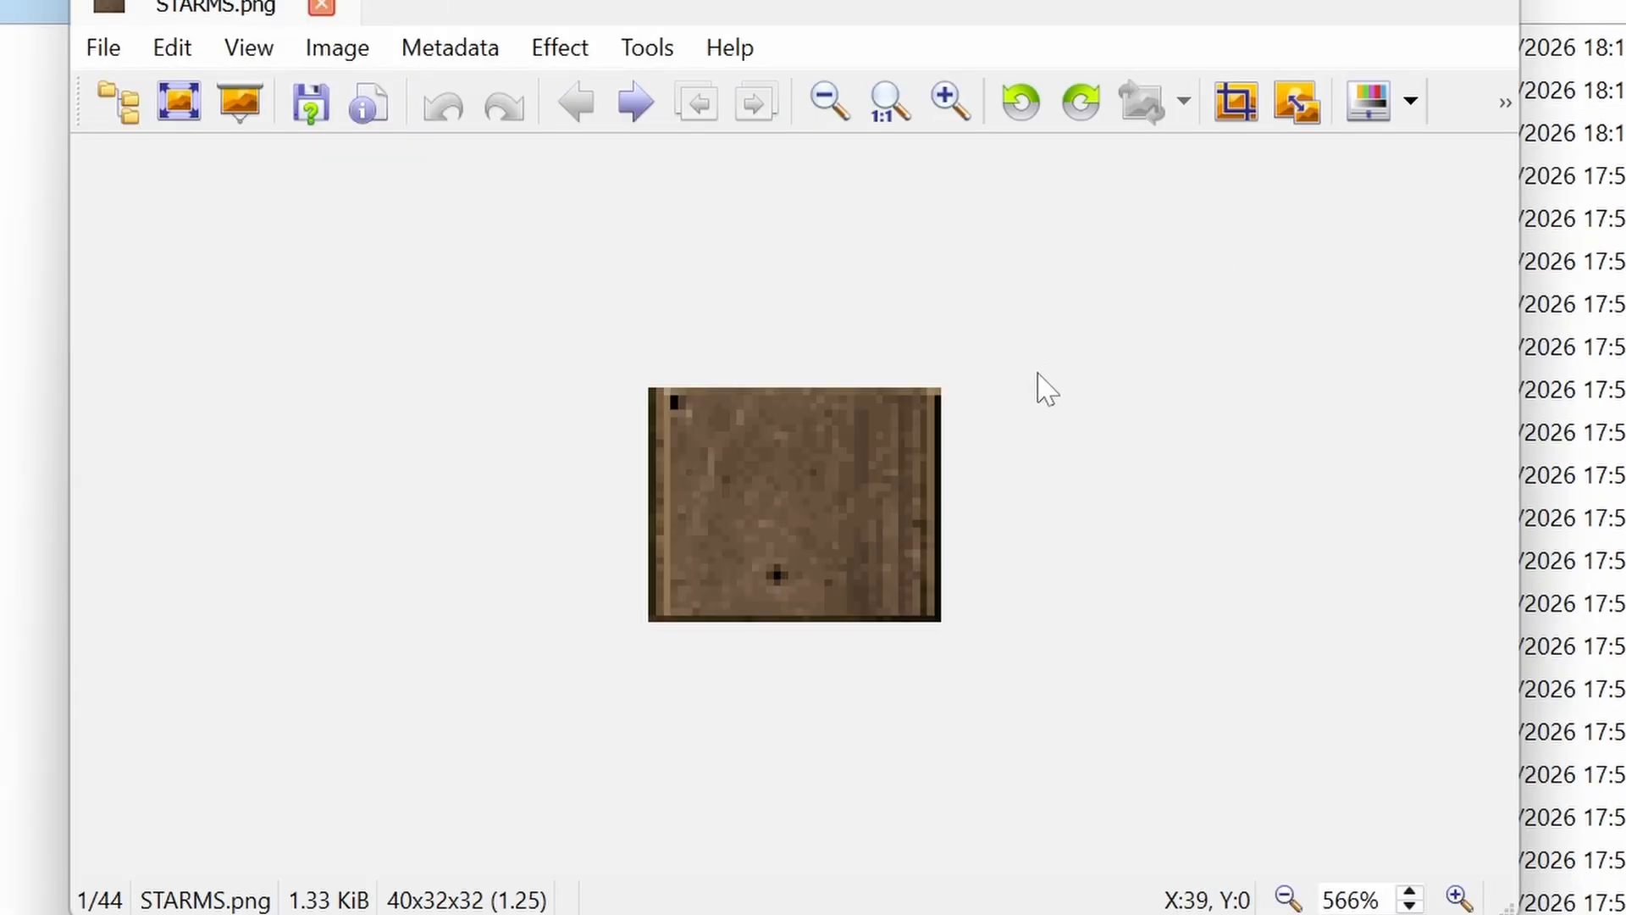
{"action": "scroll", "coordinate": [1037, 372], "scroll_direction": "up", "scroll_amount": 1}
{"action": "key", "text": "Right"}
{"action": "scroll", "coordinate": [921, 468], "scroll_direction": "down", "scroll_amount": 2}
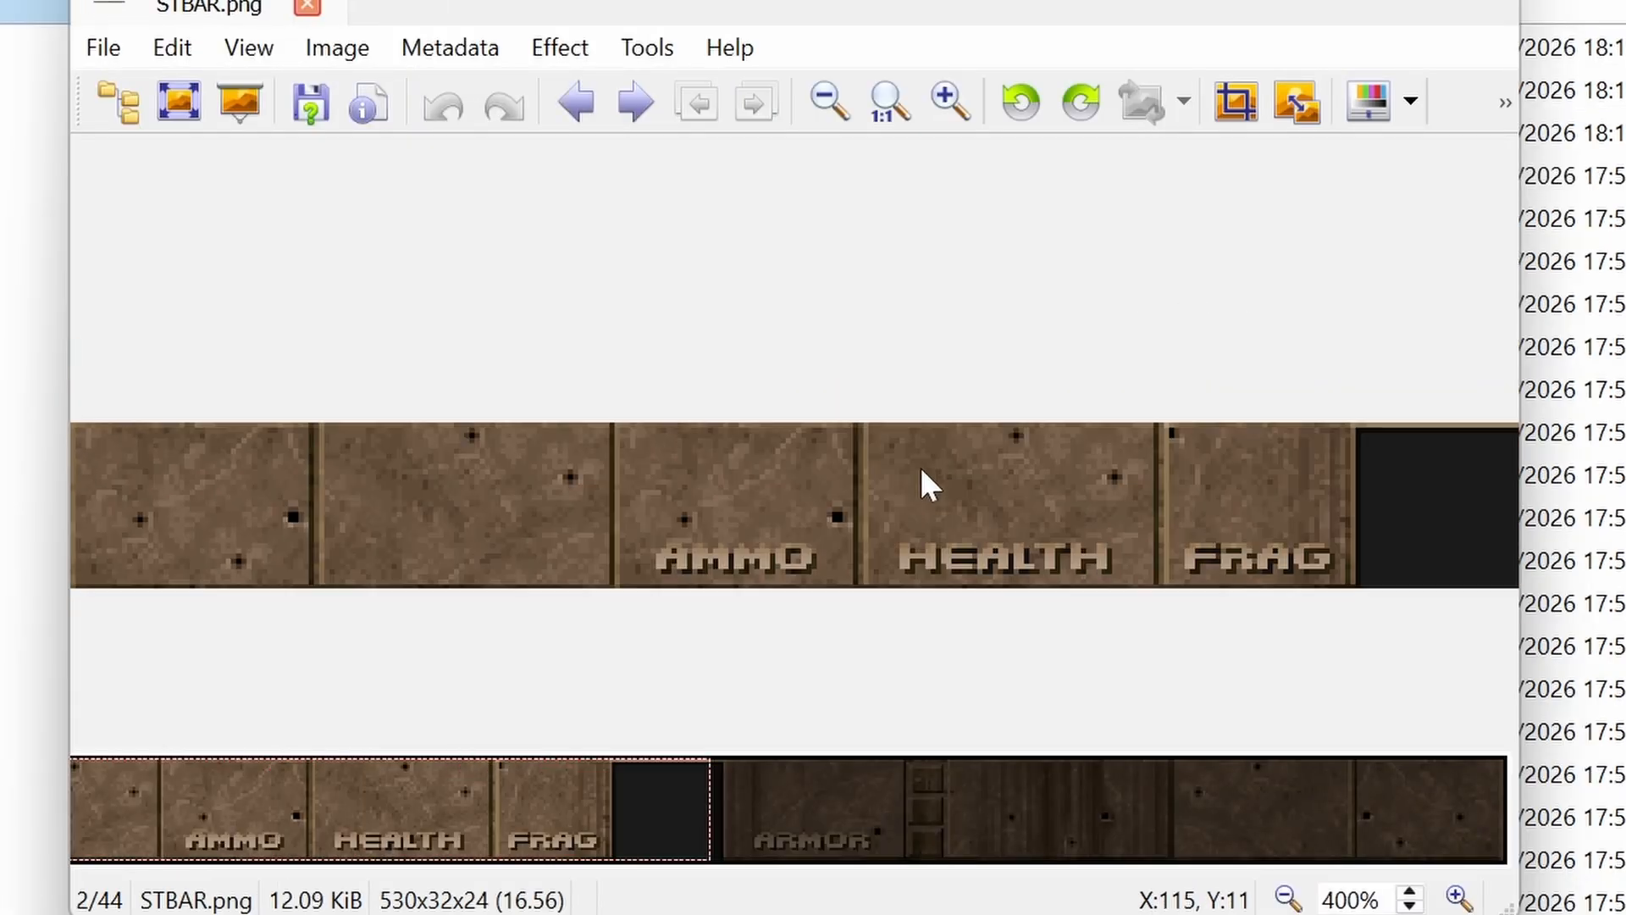
{"action": "scroll", "coordinate": [922, 468], "scroll_direction": "down", "scroll_amount": 2}
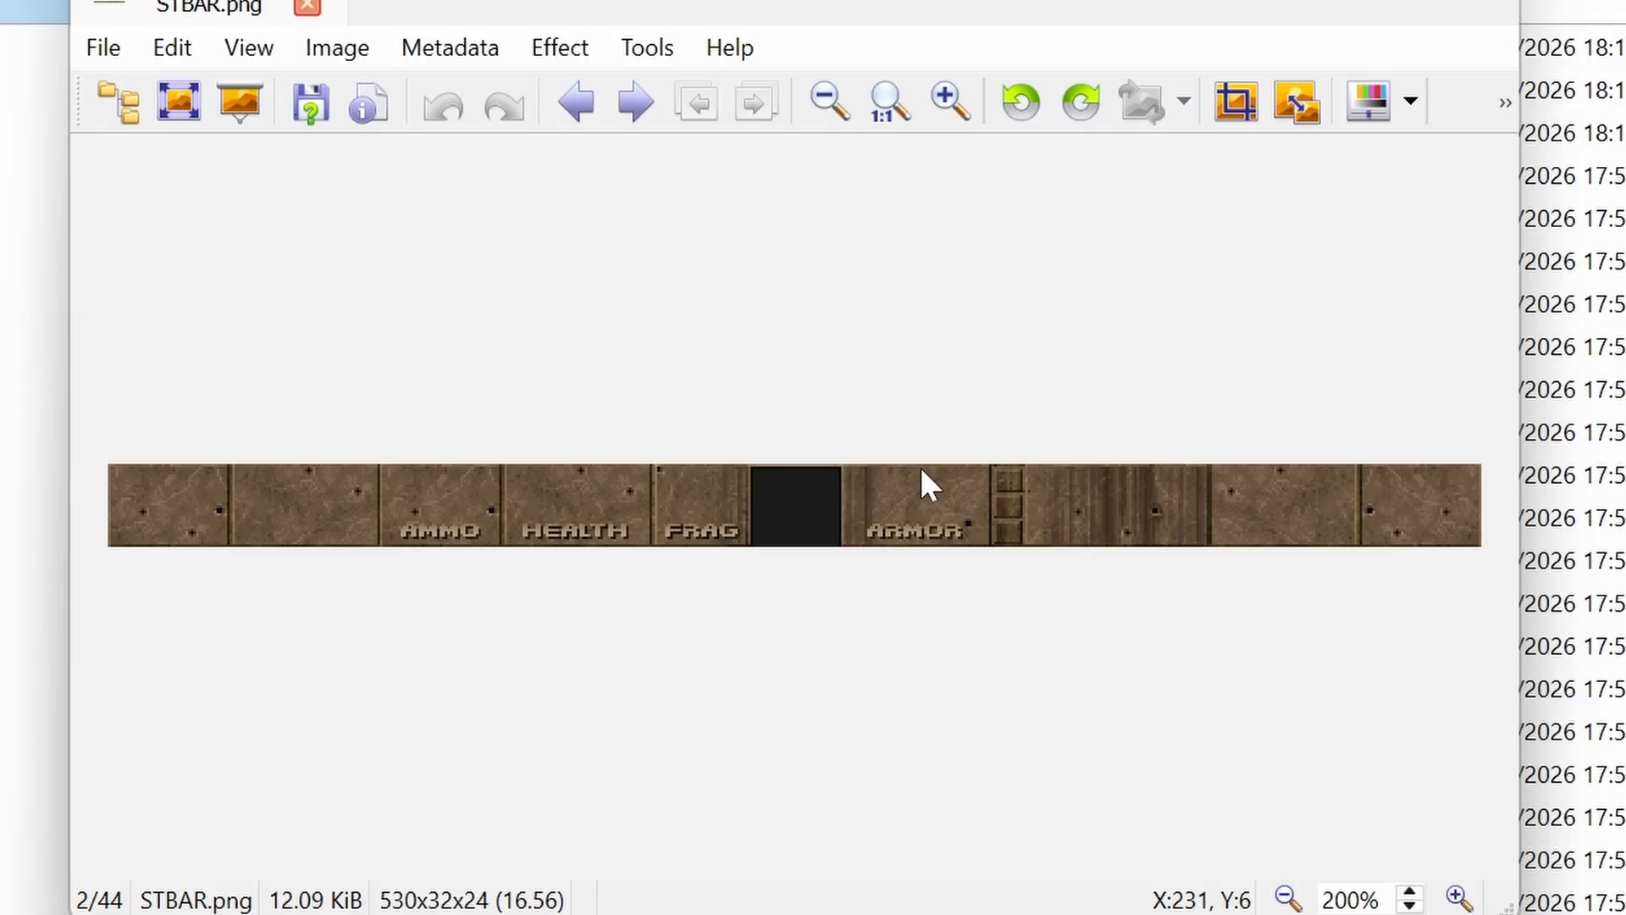
{"action": "scroll", "coordinate": [921, 469], "scroll_direction": "up", "scroll_amount": 3}
Step: Look through the enlarged status bar face graphics from STFDEAD0.png to STFST11.png and close the viewer
{"action": "key", "text": "Right"}
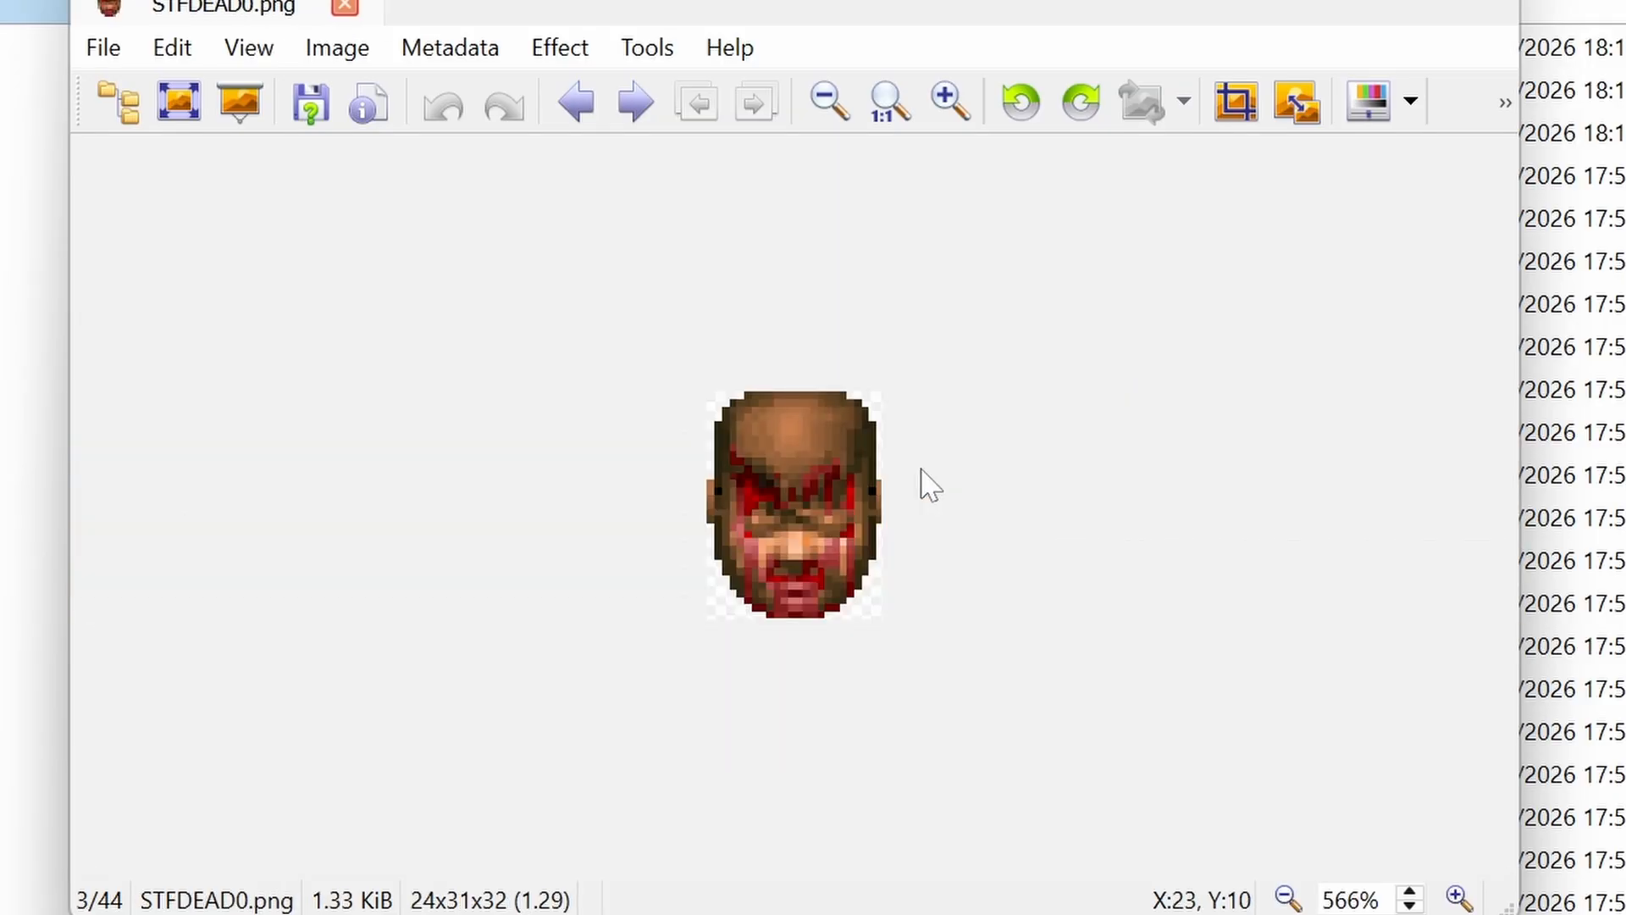
{"action": "scroll", "coordinate": [929, 485], "scroll_direction": "up", "scroll_amount": 1}
{"action": "key", "text": "Right"}
{"action": "key", "text": "Right"}
{"action": "key", "text": "Right"}
{"action": "key", "text": "Right"}
{"action": "key", "text": "Right"}
{"action": "key", "text": "Right"}
{"action": "key", "text": "Right"}
{"action": "key", "text": "Right"}
{"action": "key", "text": "Right"}
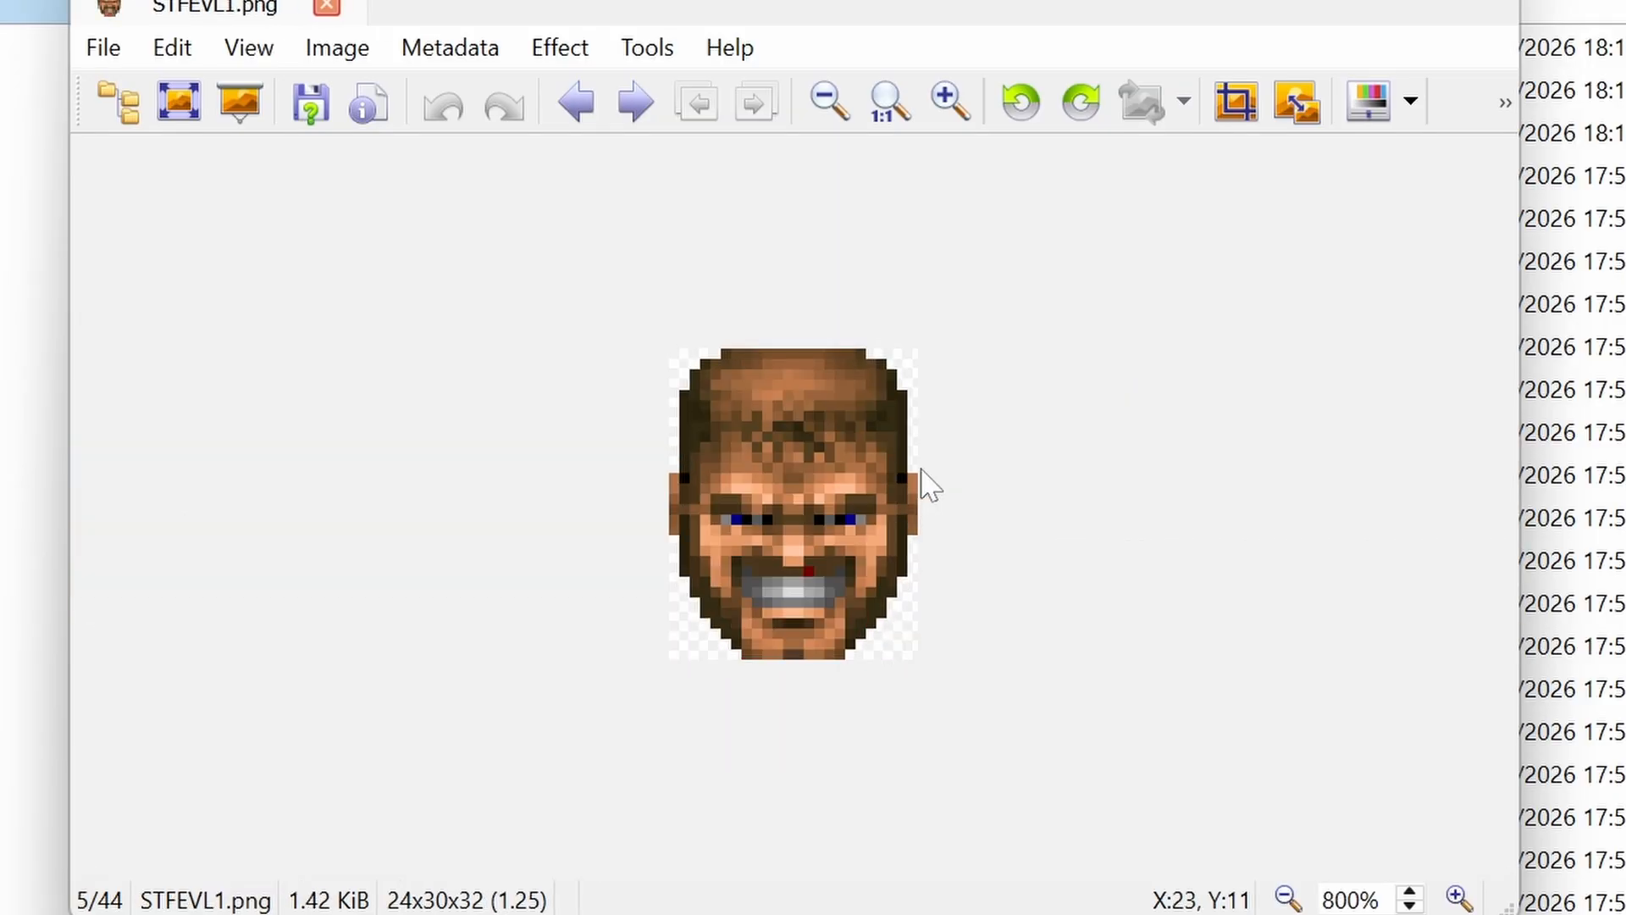
{"action": "key", "text": "Right"}
{"action": "key", "text": "Right"}
{"action": "key", "text": "Right"}
{"action": "key", "text": "Right"}
{"action": "key", "text": "Right"}
{"action": "key", "text": "Right"}
{"action": "key", "text": "Right"}
{"action": "key", "text": "Right"}
{"action": "key", "text": "Right"}
{"action": "key", "text": "Right"}
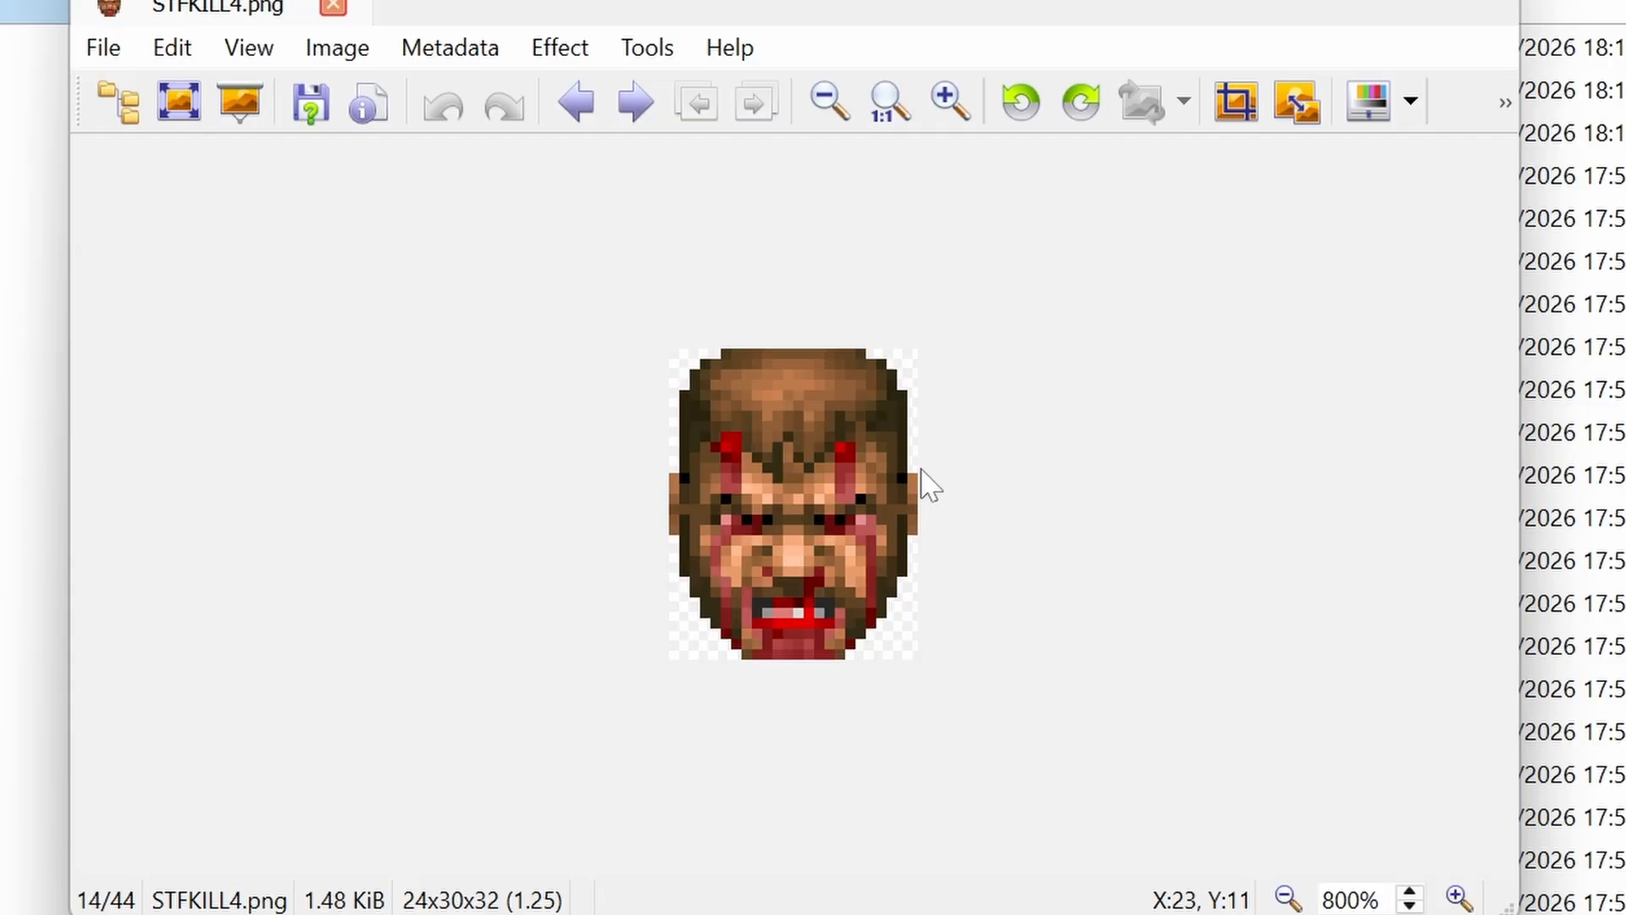
{"action": "key", "text": "Right"}
{"action": "key", "text": "Right"}
{"action": "key", "text": "Right"}
{"action": "key", "text": "Right"}
{"action": "key", "text": "Right"}
{"action": "key", "text": "Right"}
{"action": "key", "text": "Right"}
{"action": "key", "text": "Right"}
{"action": "key", "text": "Right"}
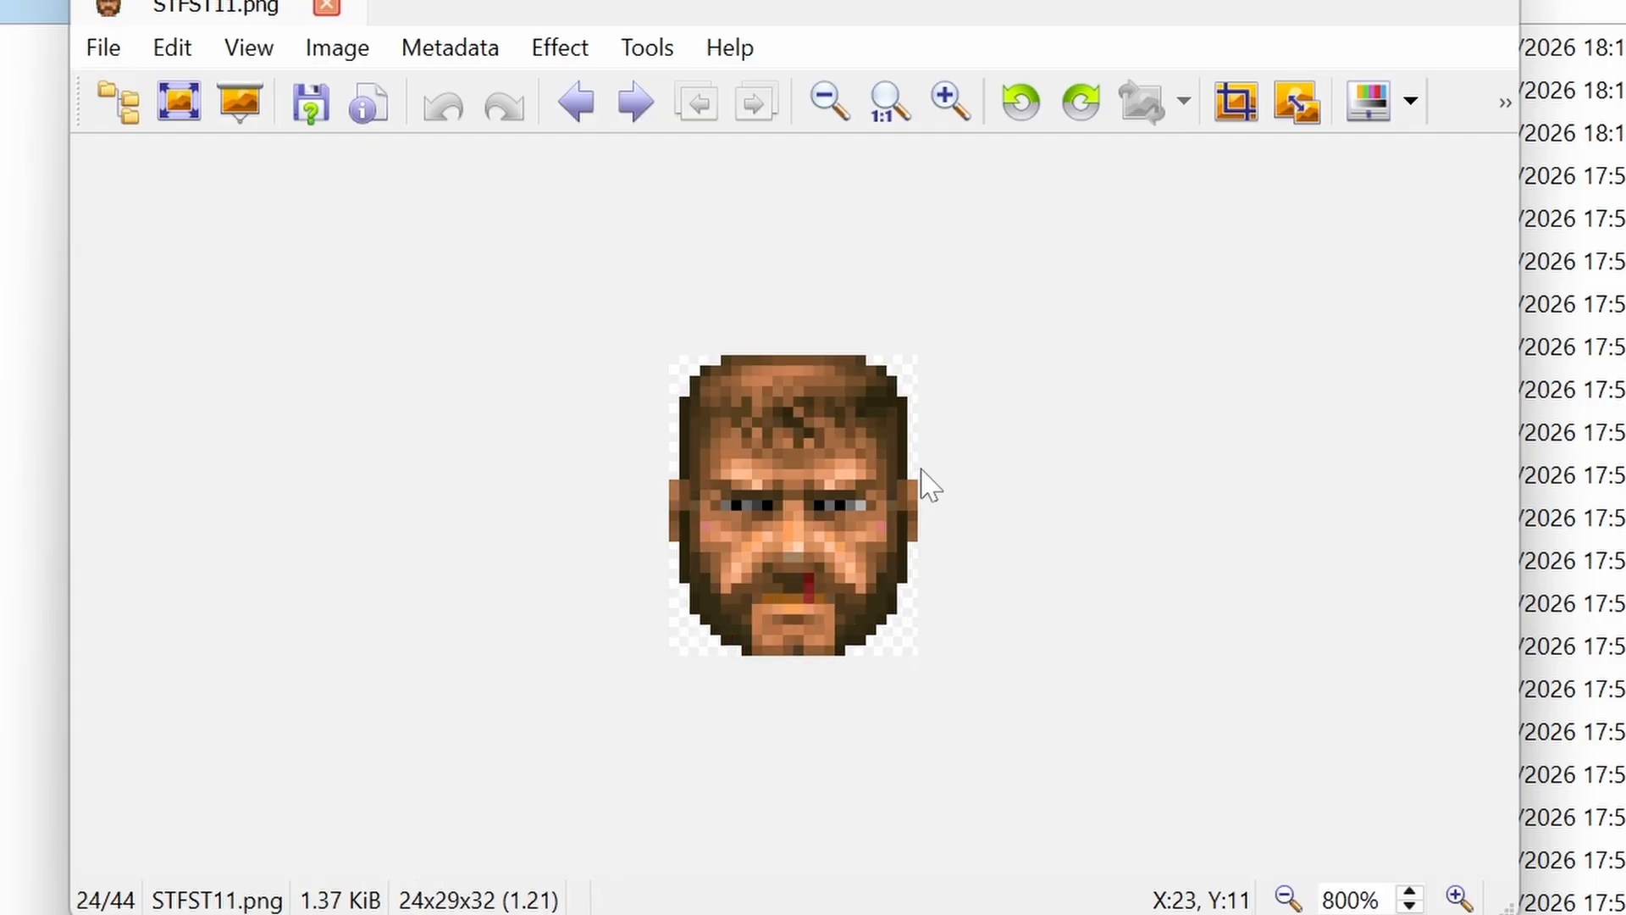
{"action": "key", "text": "Escape"}
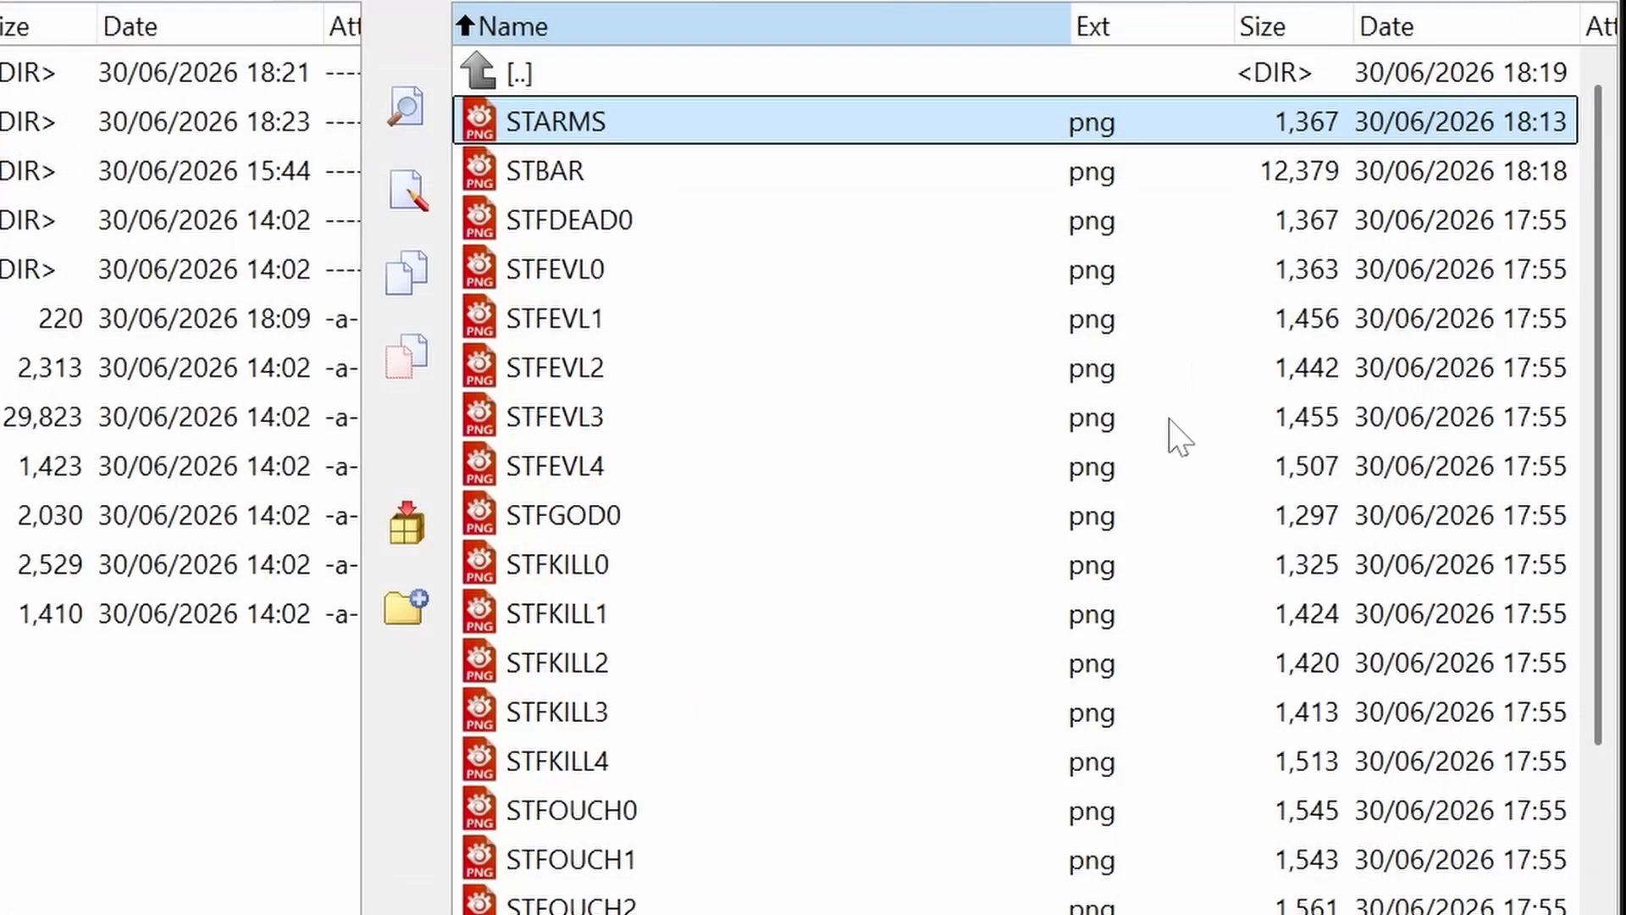
Step: Leave the mug folder, open the titles folder and open M_DOOM.png in the image viewer
{"action": "key", "text": "Up"}
{"action": "key", "text": "Return"}
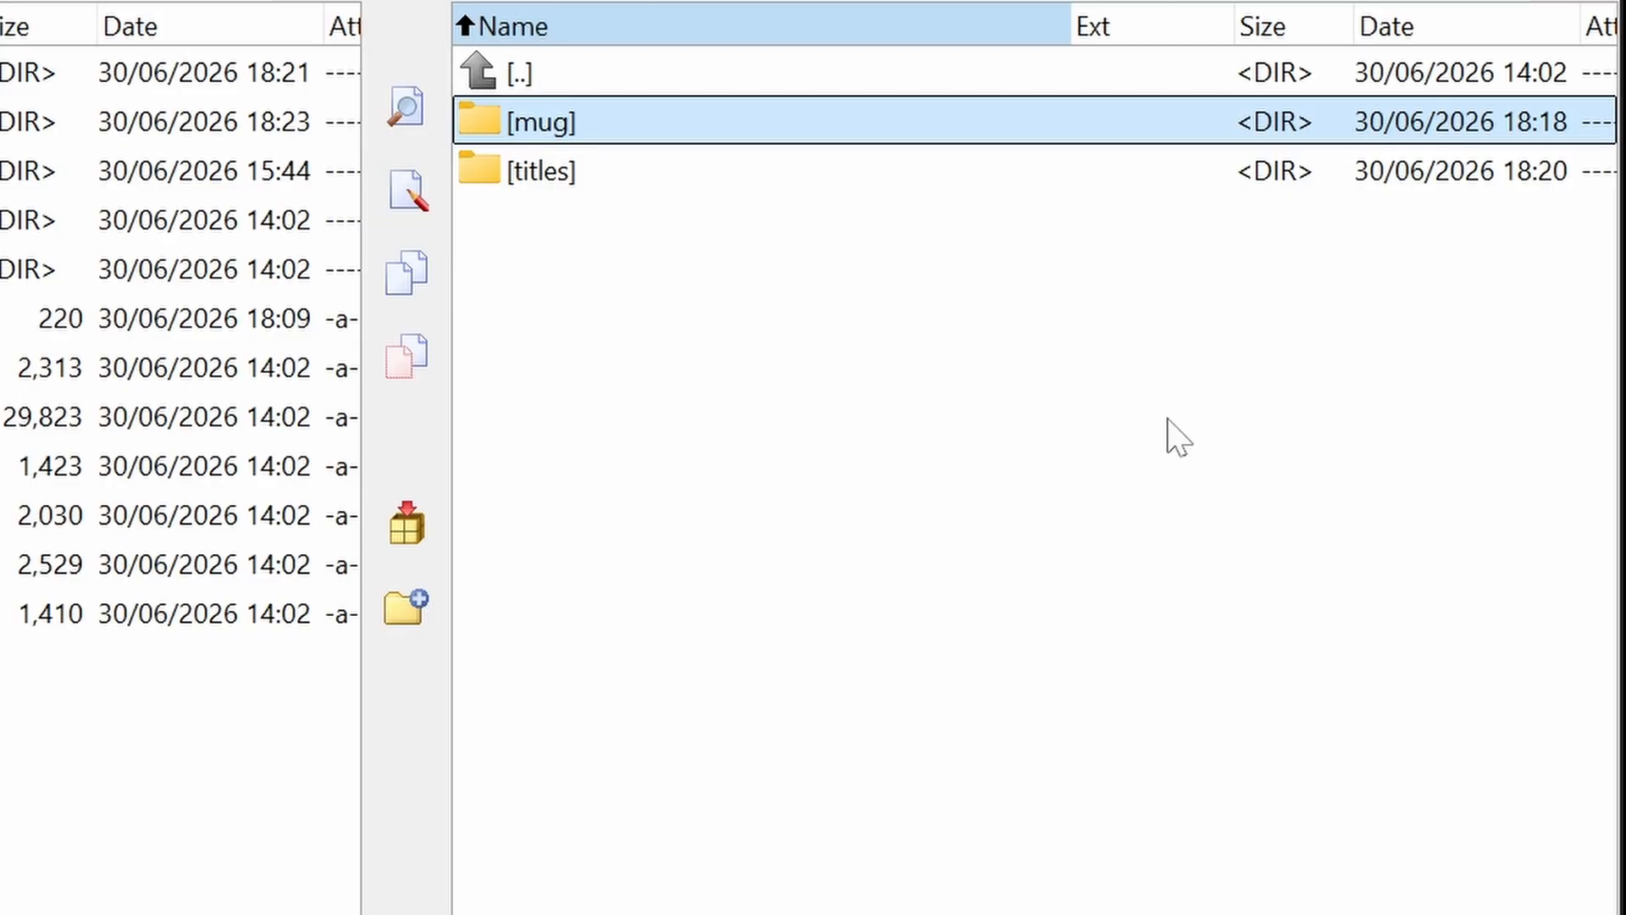
{"action": "key", "text": "Down"}
{"action": "key", "text": "Return"}
{"action": "key", "text": "Down"}
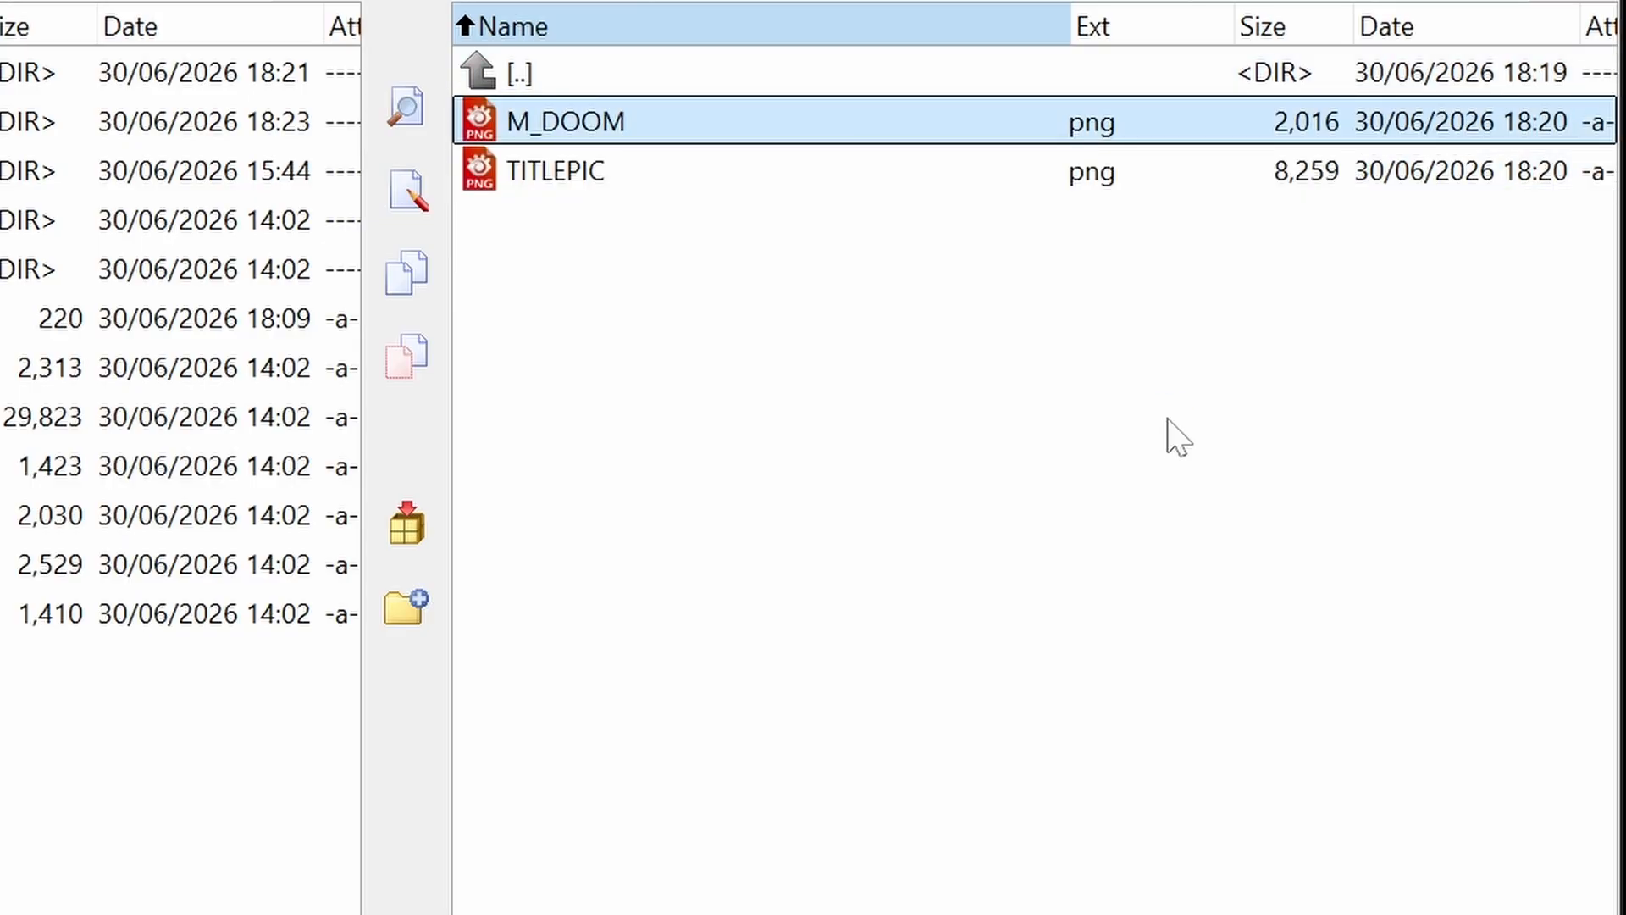
{"action": "key", "text": "Return"}
Step: Examine M_DOOM.png enlarged and TITLEPIC.png at 200%, close the viewer and leave the titles folder
{"action": "scroll", "coordinate": [952, 490], "scroll_direction": "up", "scroll_amount": 6, "text": "ctrl"}
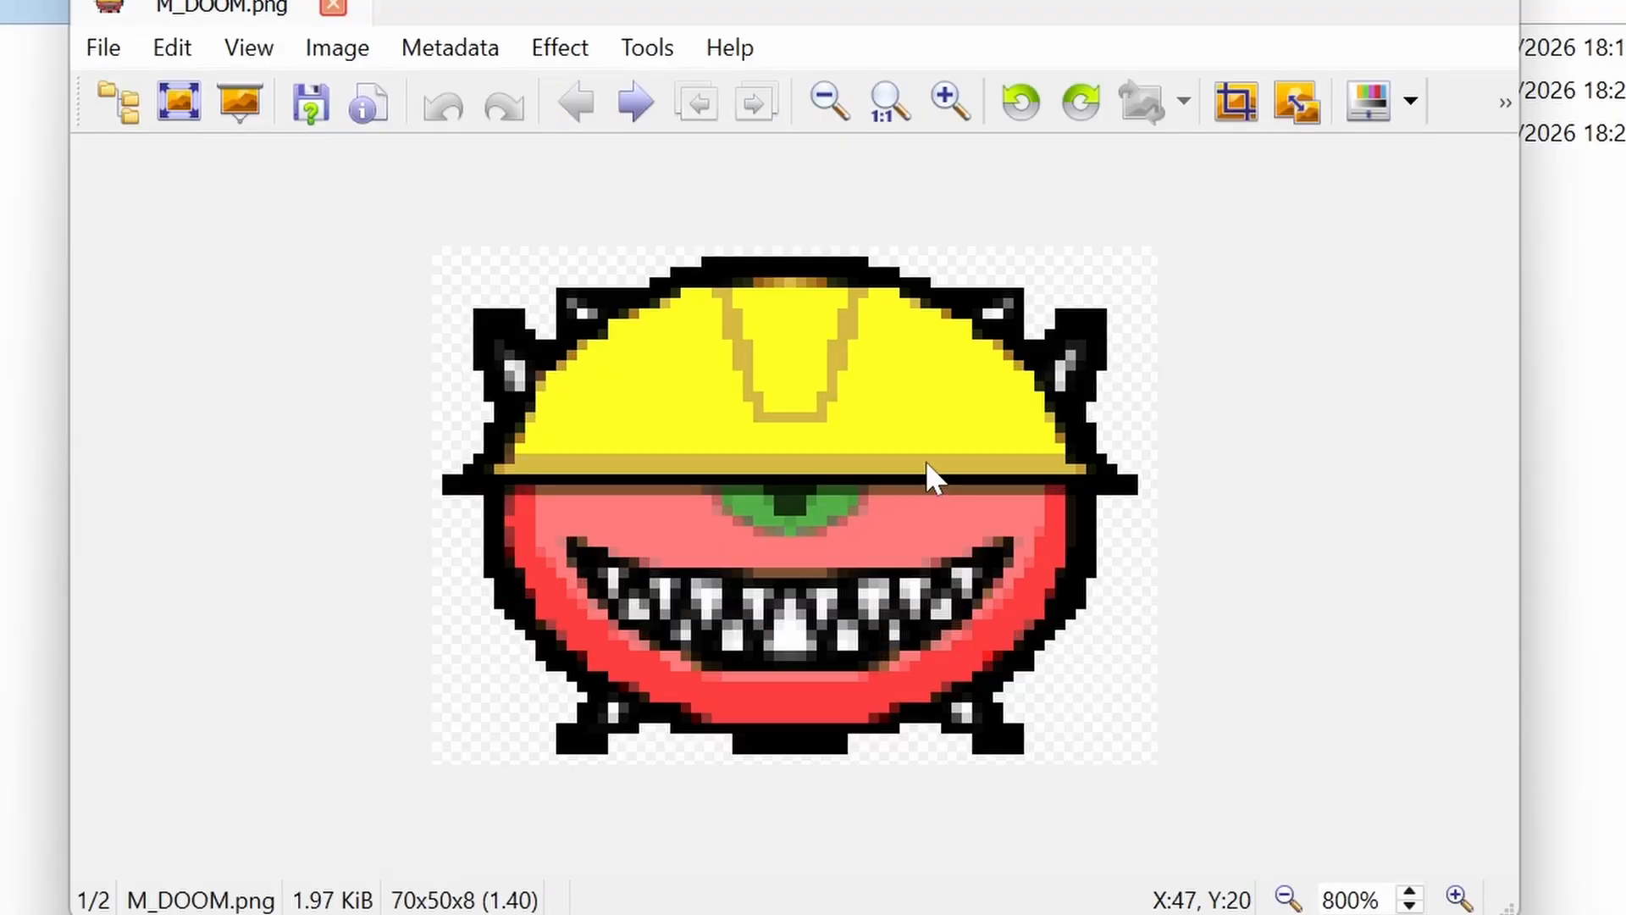
{"action": "key", "text": "Page_Down"}
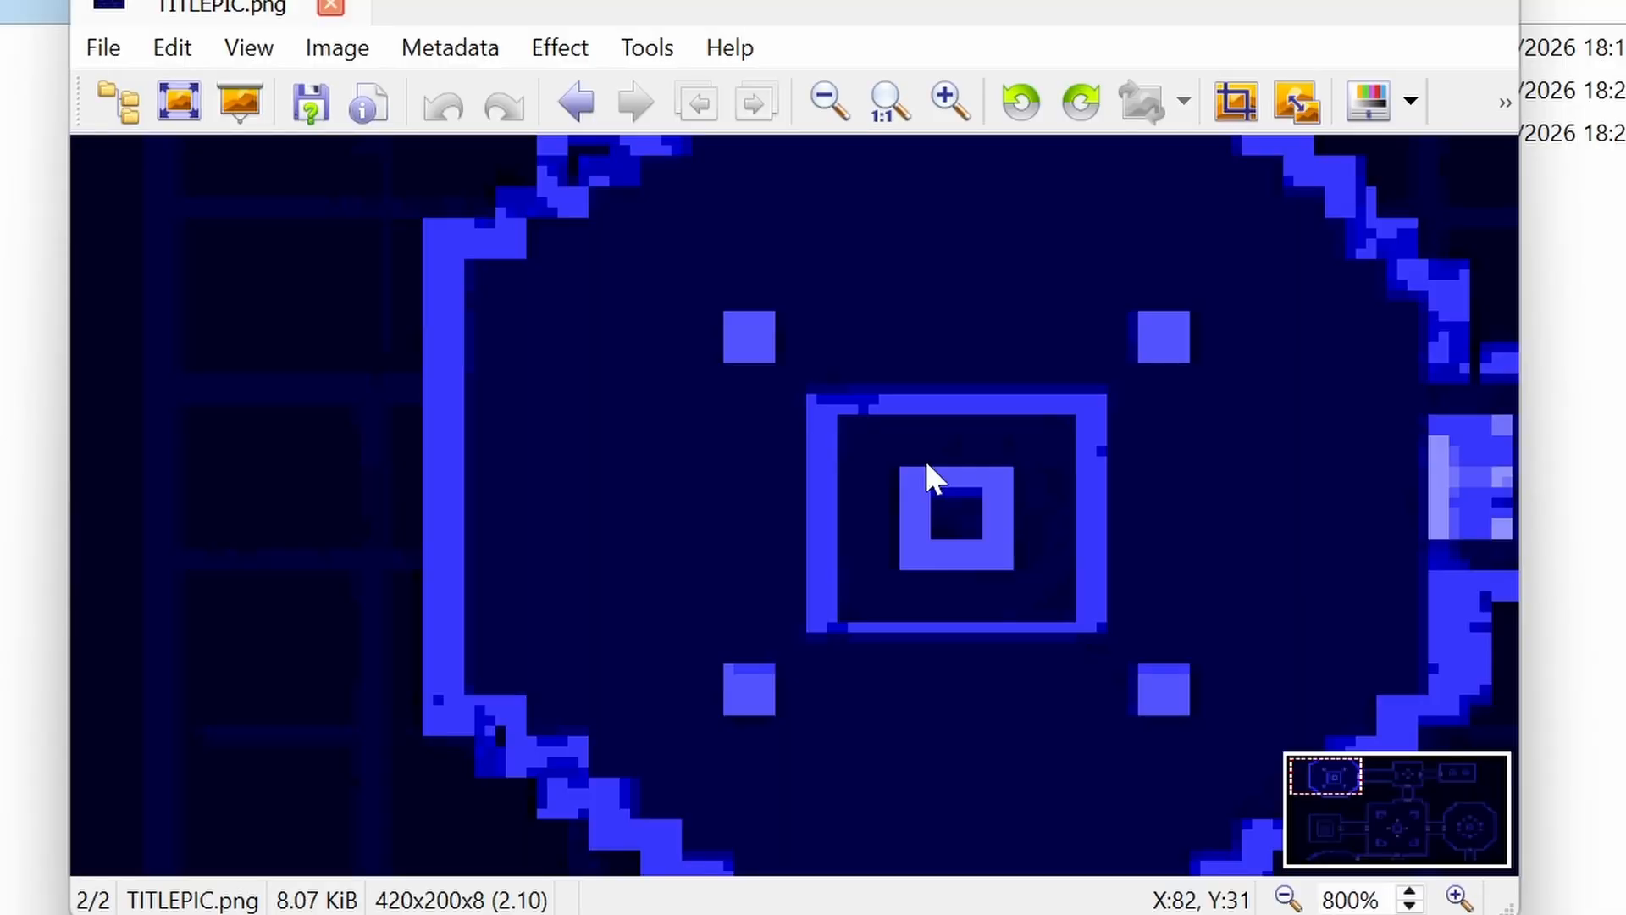
{"action": "scroll", "coordinate": [785, 624], "scroll_direction": "down", "scroll_amount": 6, "text": "ctrl"}
{"action": "scroll", "coordinate": [785, 610], "scroll_direction": "up", "scroll_amount": 1, "text": "ctrl"}
{"action": "scroll", "coordinate": [786, 612], "scroll_direction": "up", "scroll_amount": 2, "text": "ctrl"}
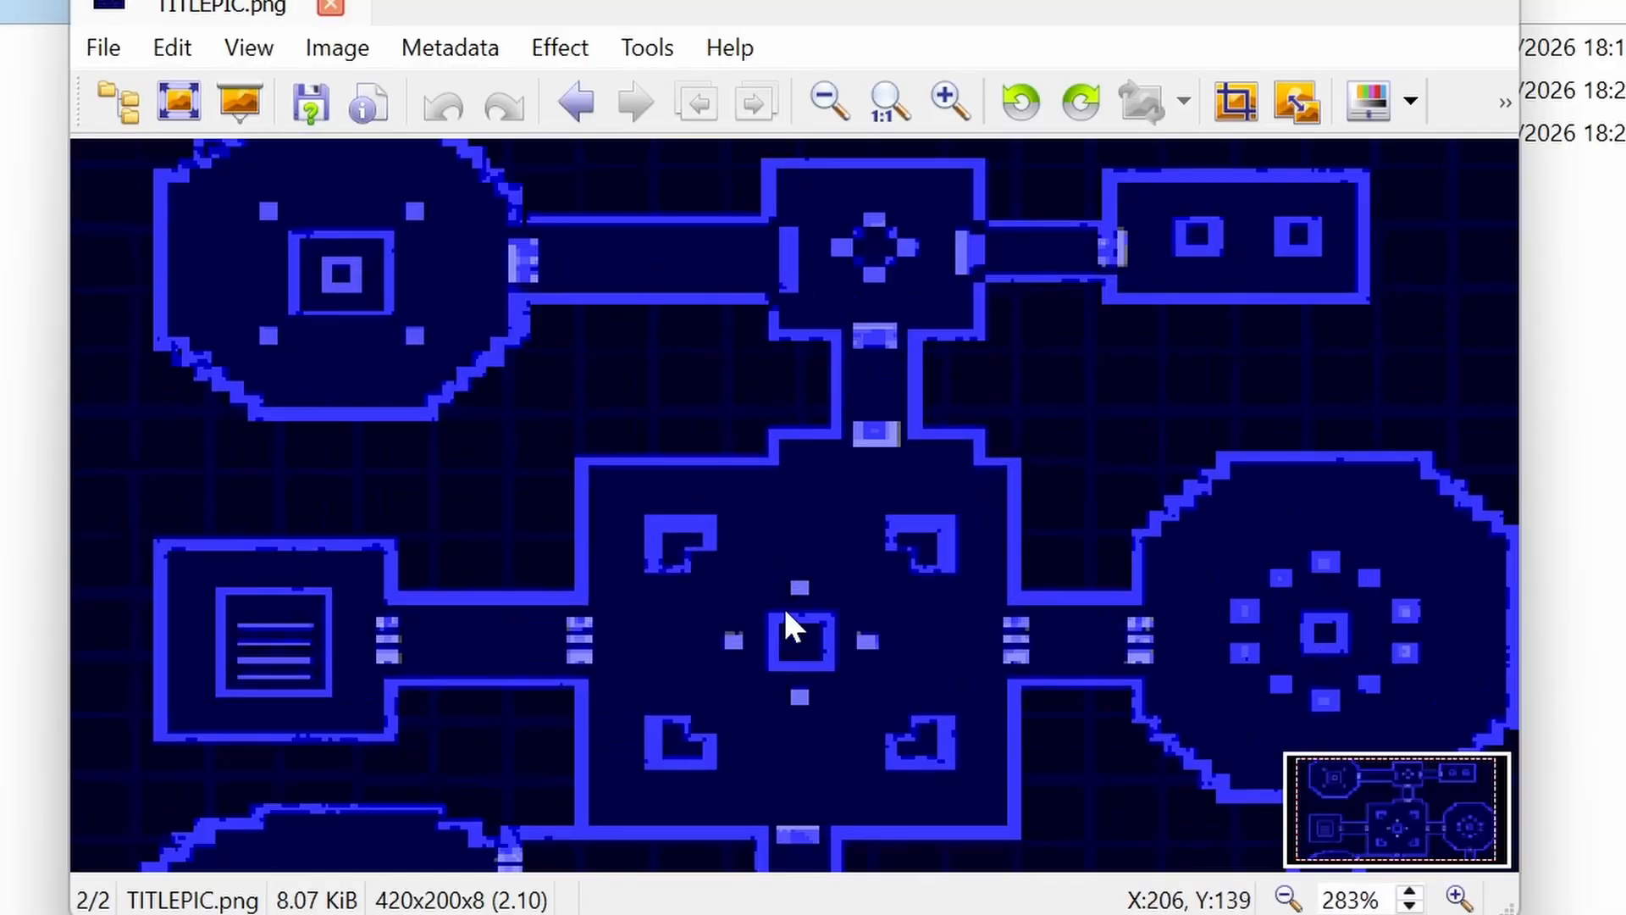
{"action": "scroll", "coordinate": [786, 612], "scroll_direction": "down", "scroll_amount": 2, "text": "ctrl"}
{"action": "scroll", "coordinate": [786, 626], "scroll_direction": "up", "scroll_amount": 1, "text": "ctrl"}
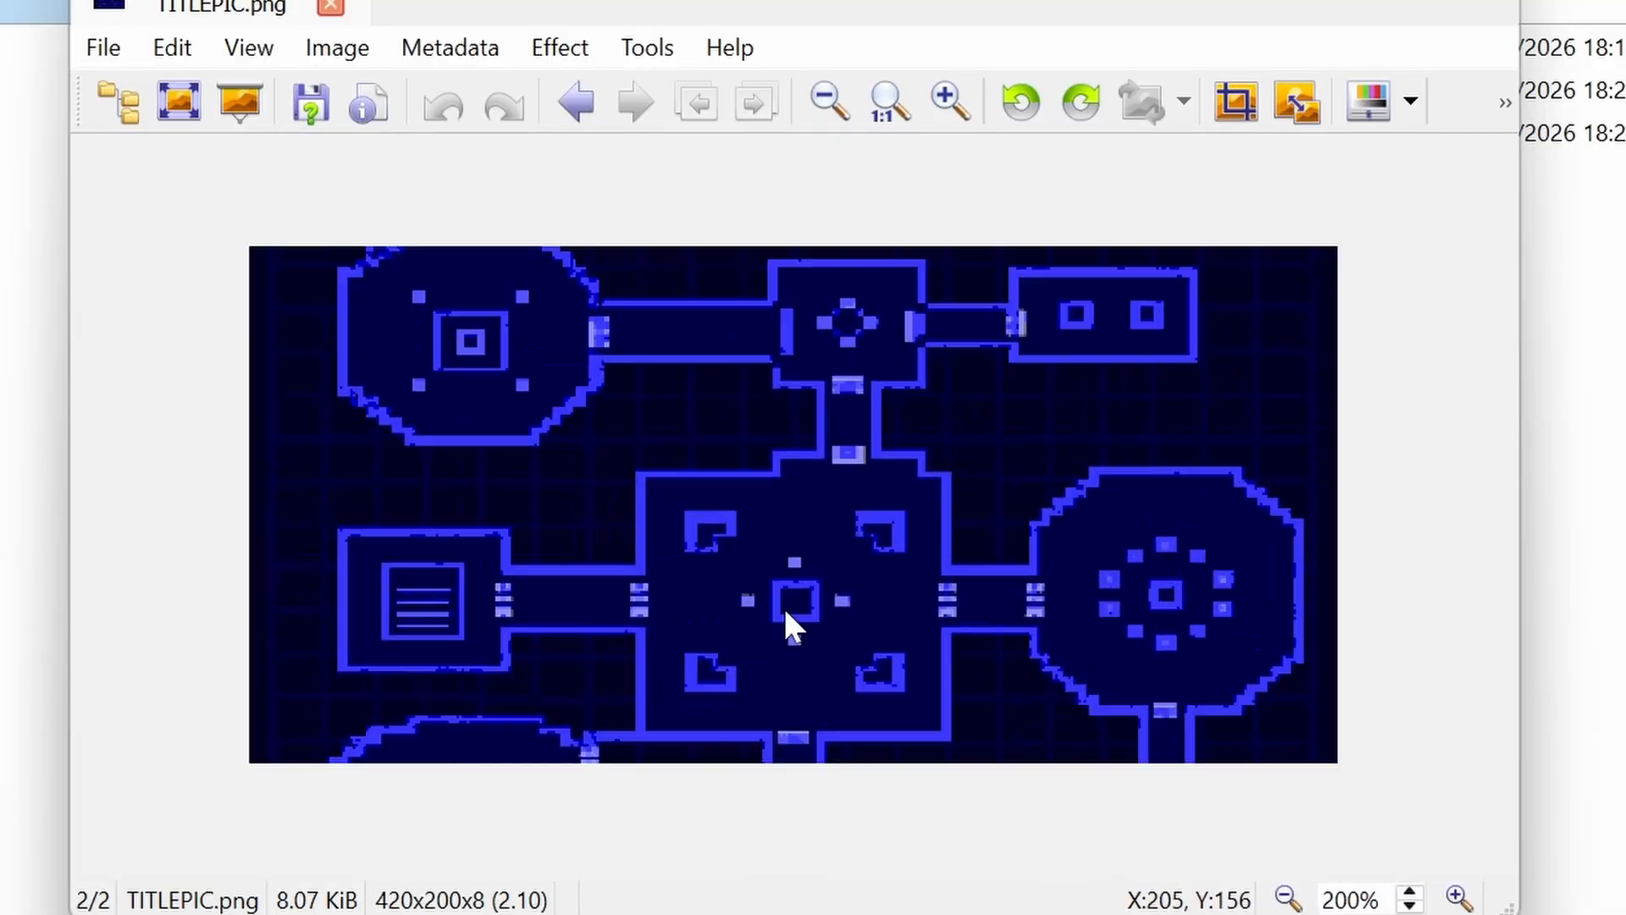
{"action": "key", "text": "Escape"}
{"action": "key", "text": "Up"}
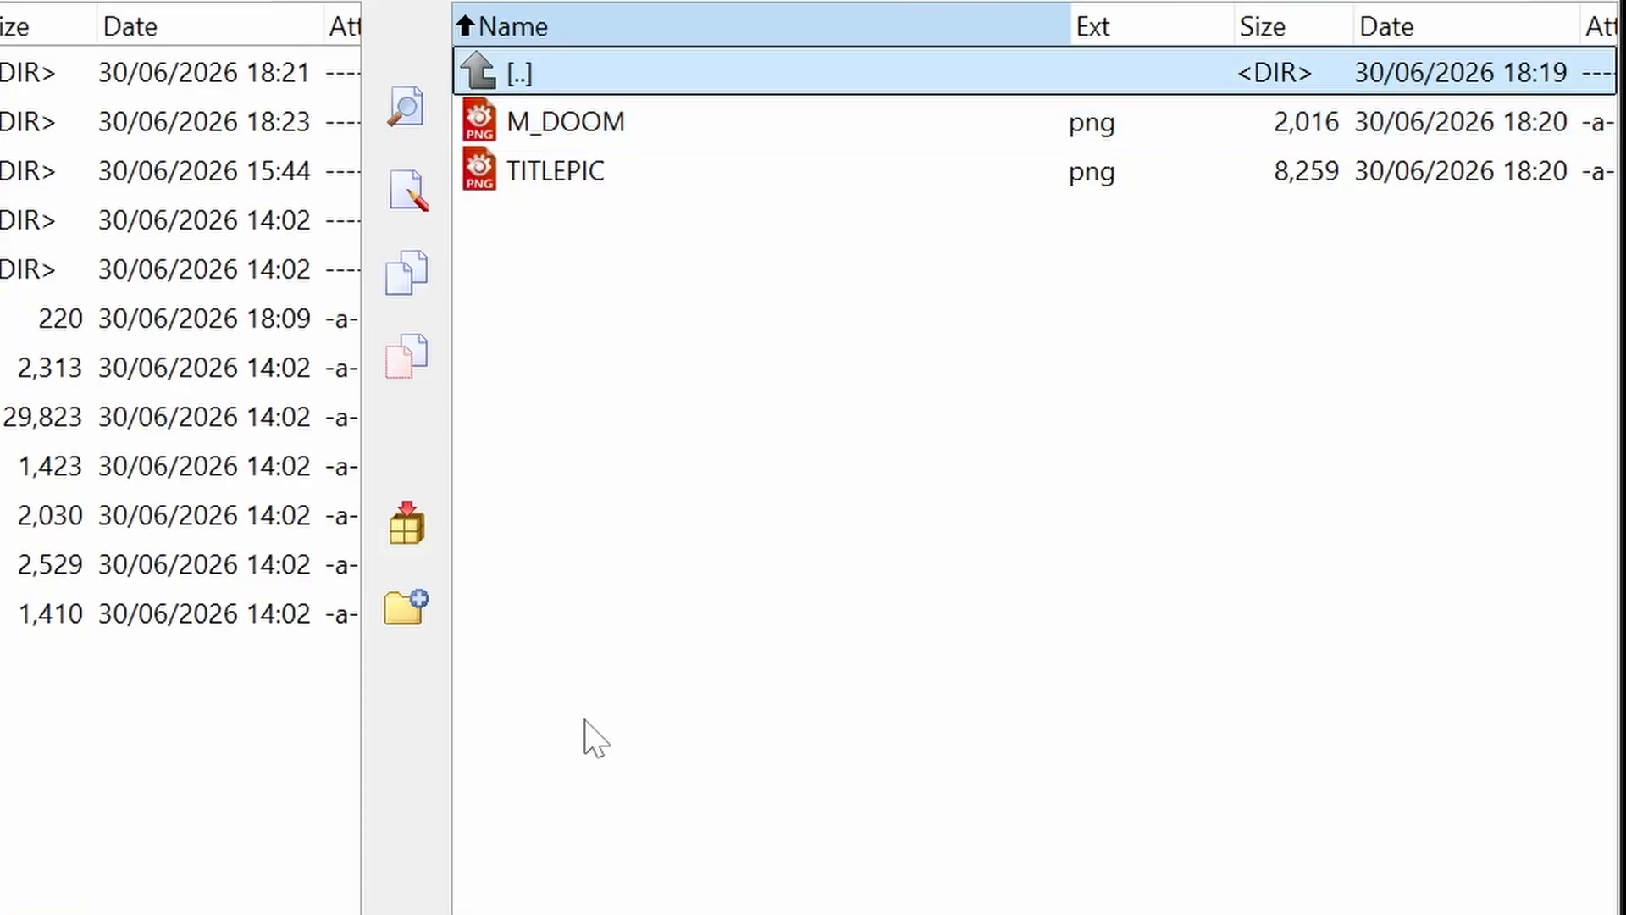
{"action": "key", "text": "Return"}
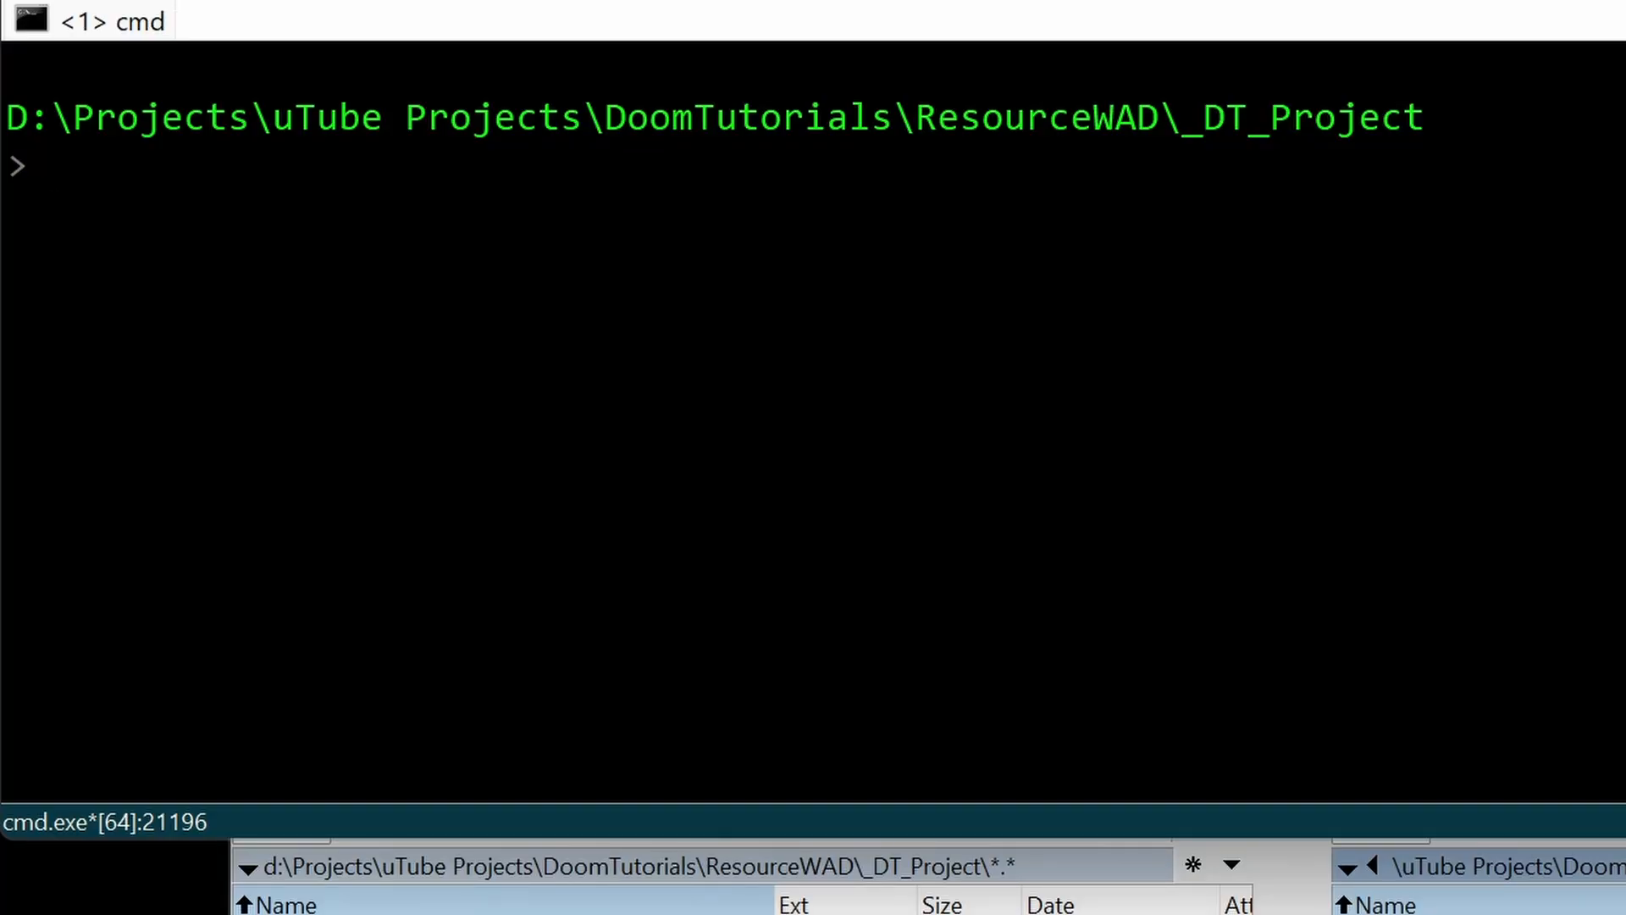
Step: Clean the project with "doommake clean" and build it again with "doommake release" at the command prompt
{"action": "type", "text": "doommake clean"}
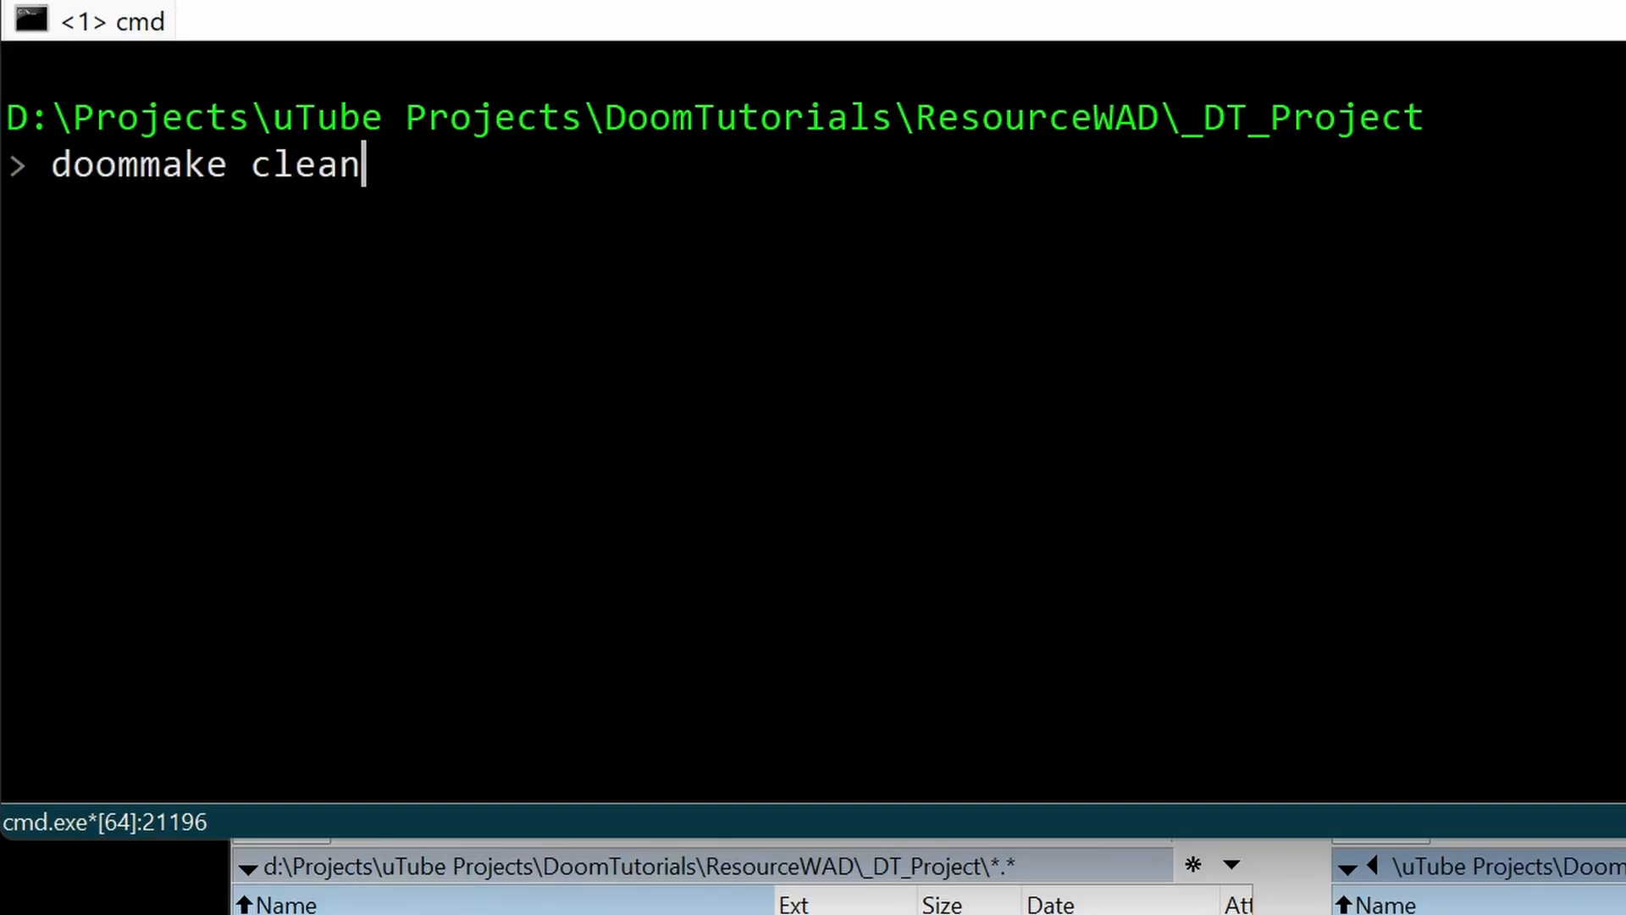
{"action": "key", "text": "Return"}
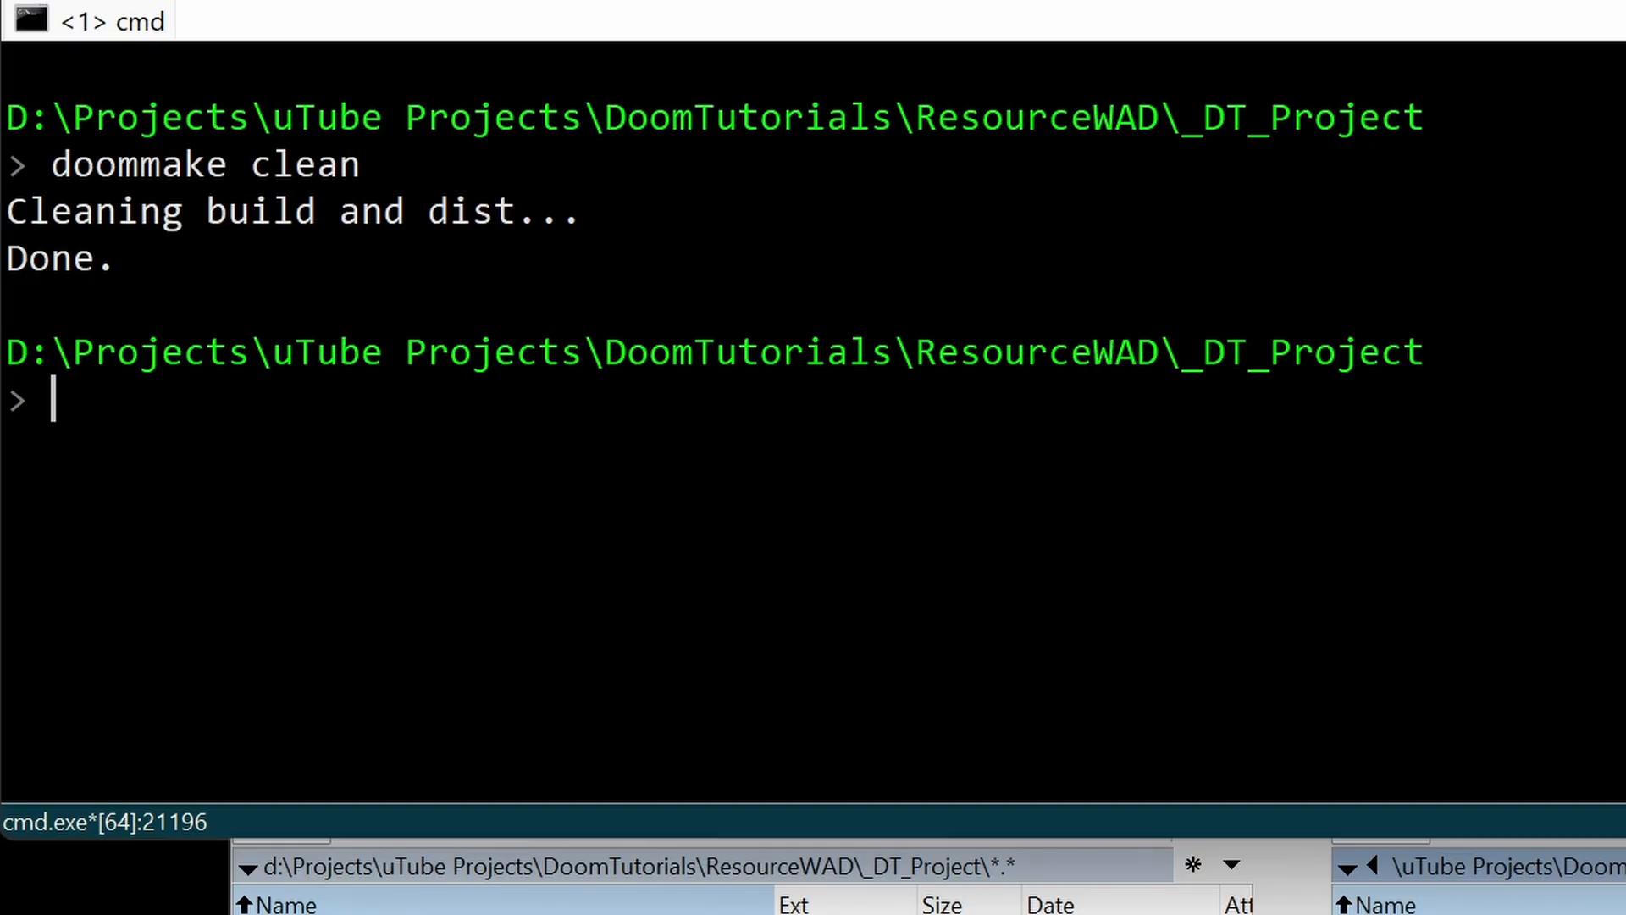
{"action": "type", "text": "doommake releas"}
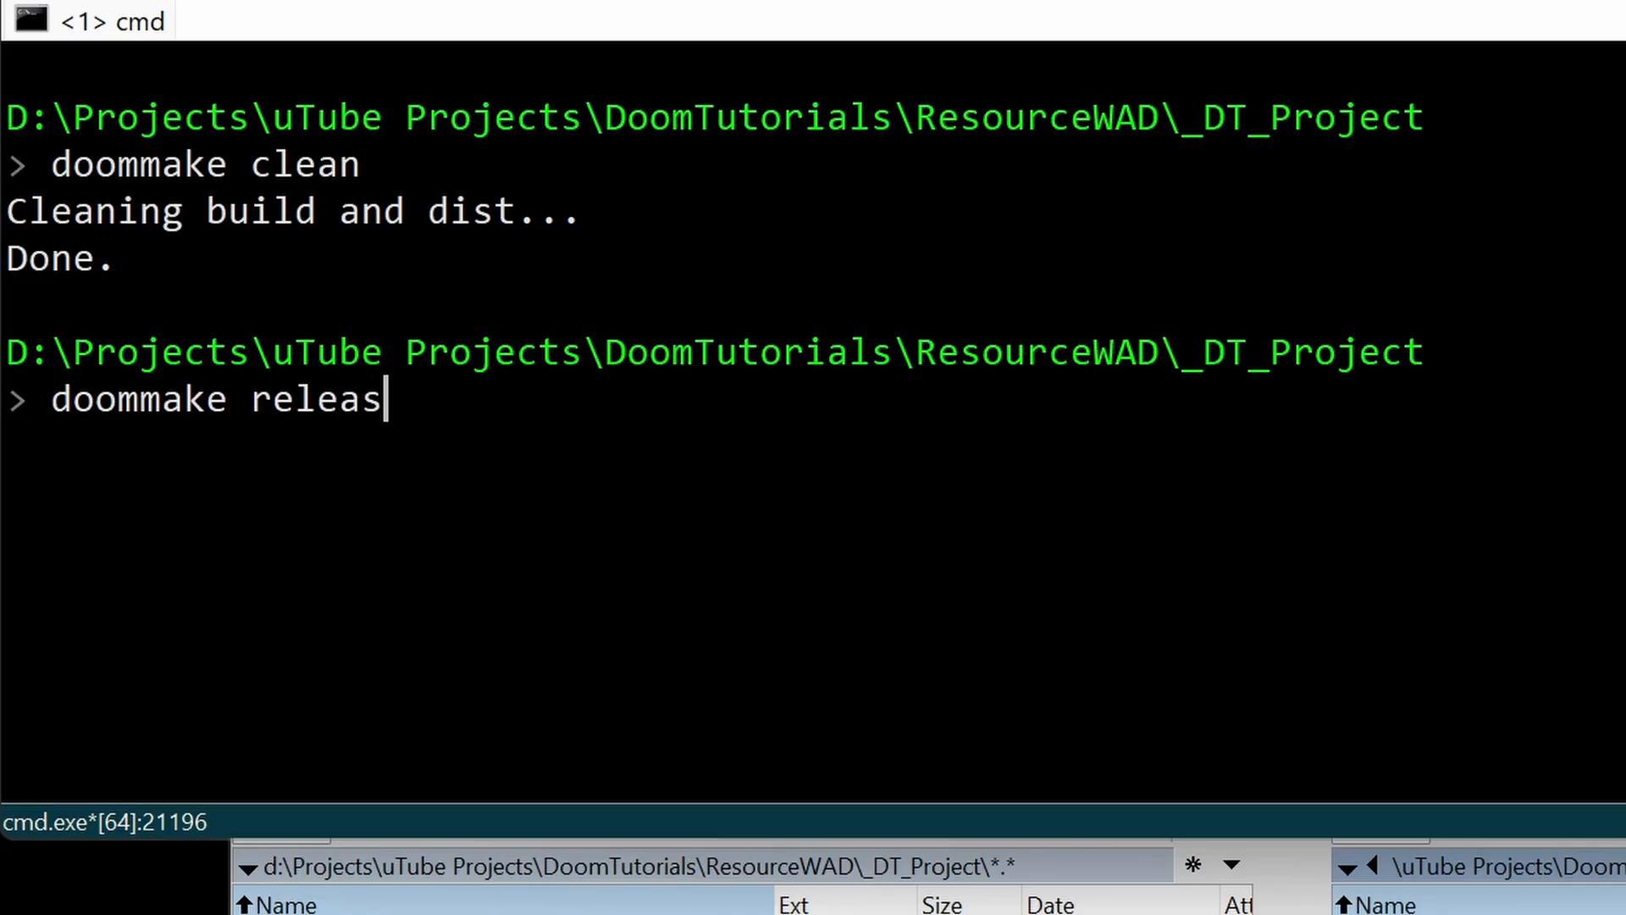
{"action": "type", "text": "e"}
{"action": "key", "text": "Return"}
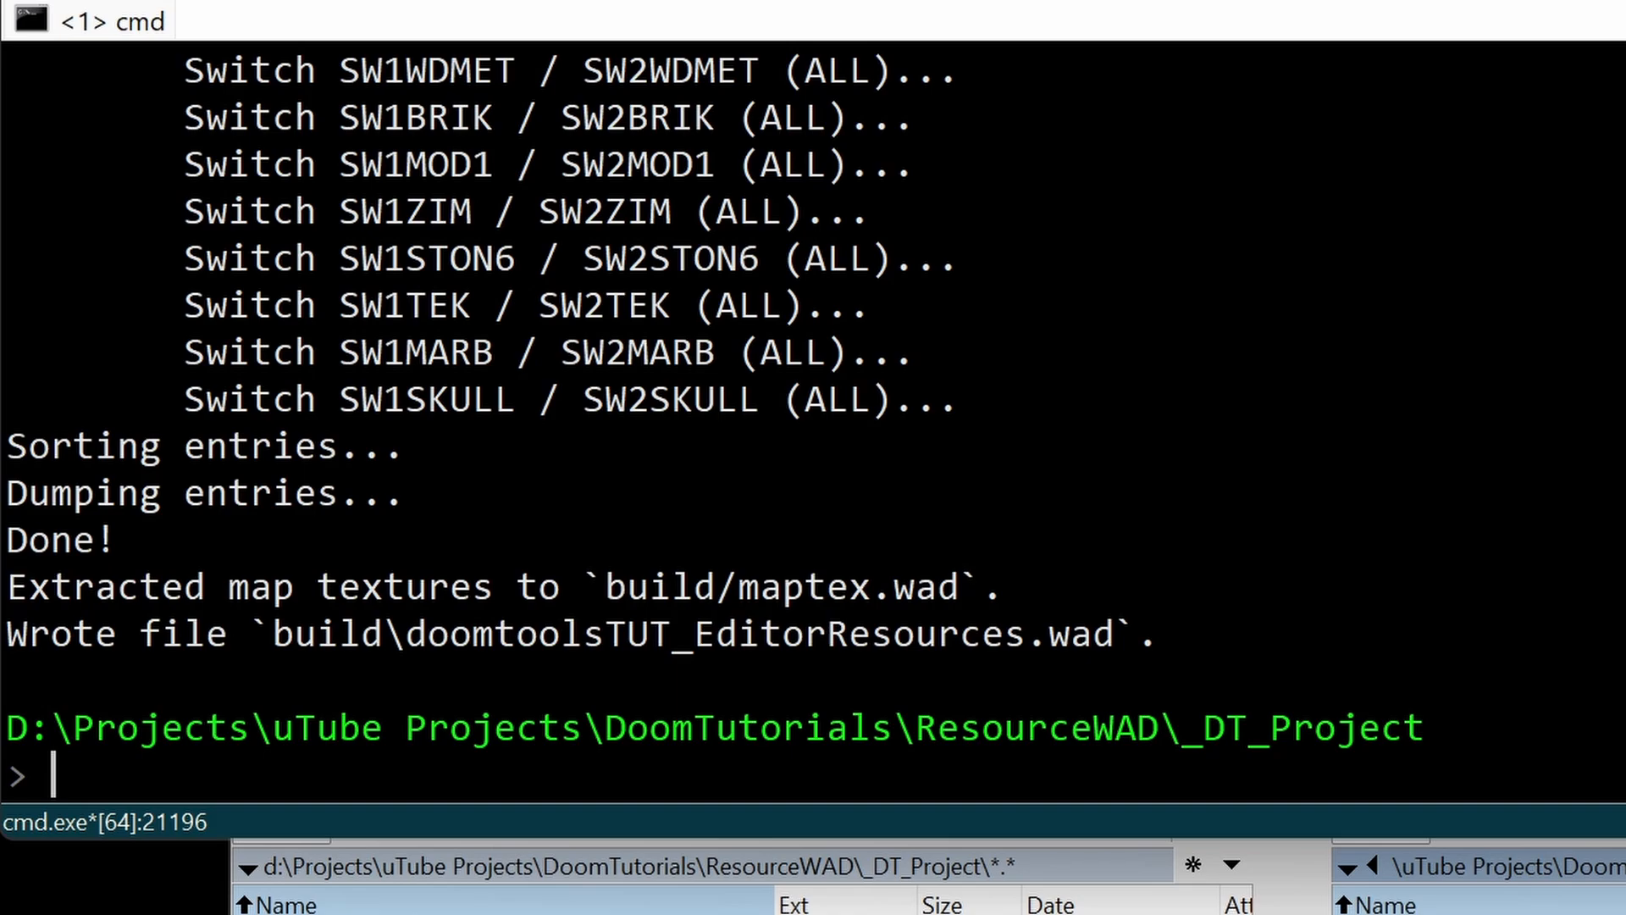
Step: Build the editor assets with "doommake editor" and copy the output line naming build\editor-assets.wad
{"action": "type", "text": "doommake "}
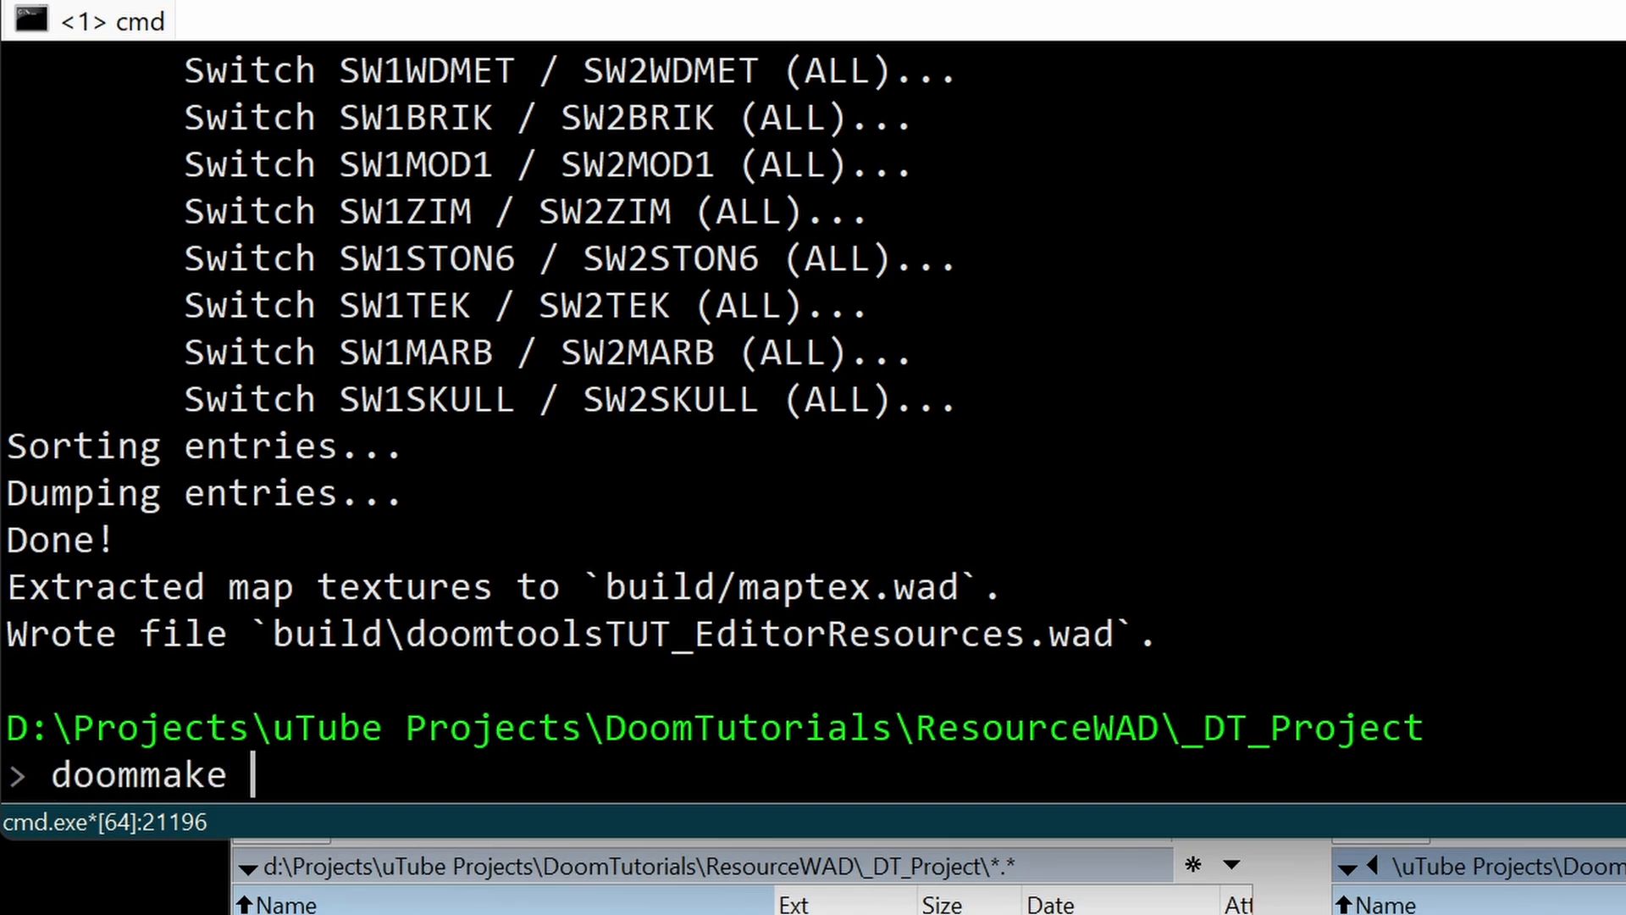
{"action": "type", "text": "editor"}
{"action": "key", "text": "Return"}
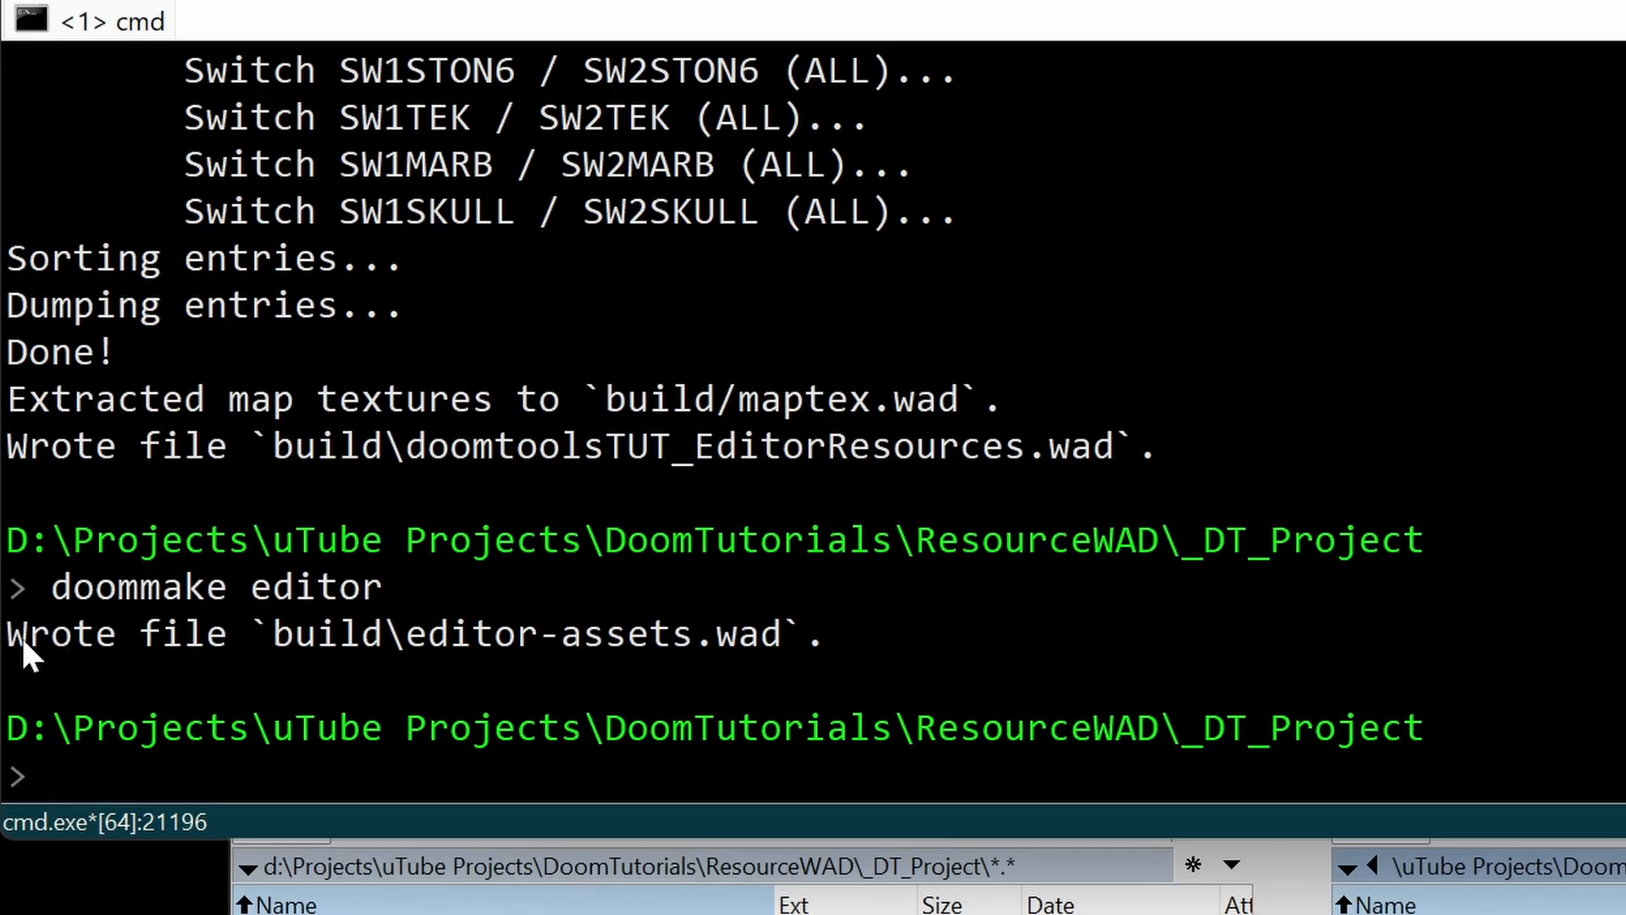
{"action": "left_click_drag", "start_coordinate": [23, 642], "coordinate": [803, 635]}
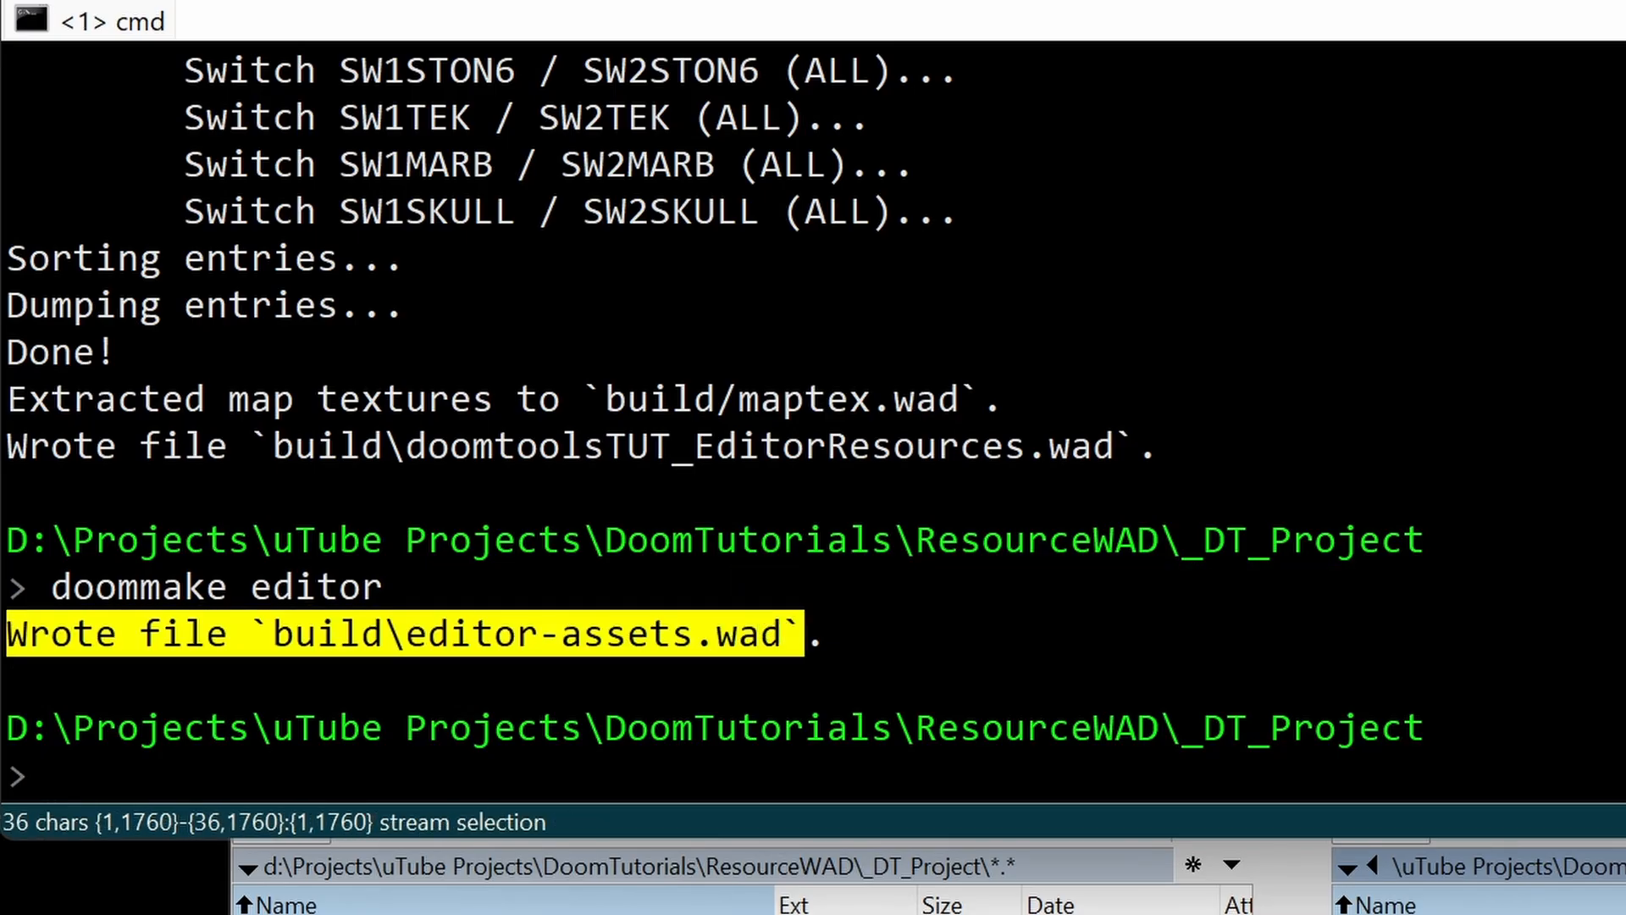
{"action": "key", "text": "ctrl+c"}
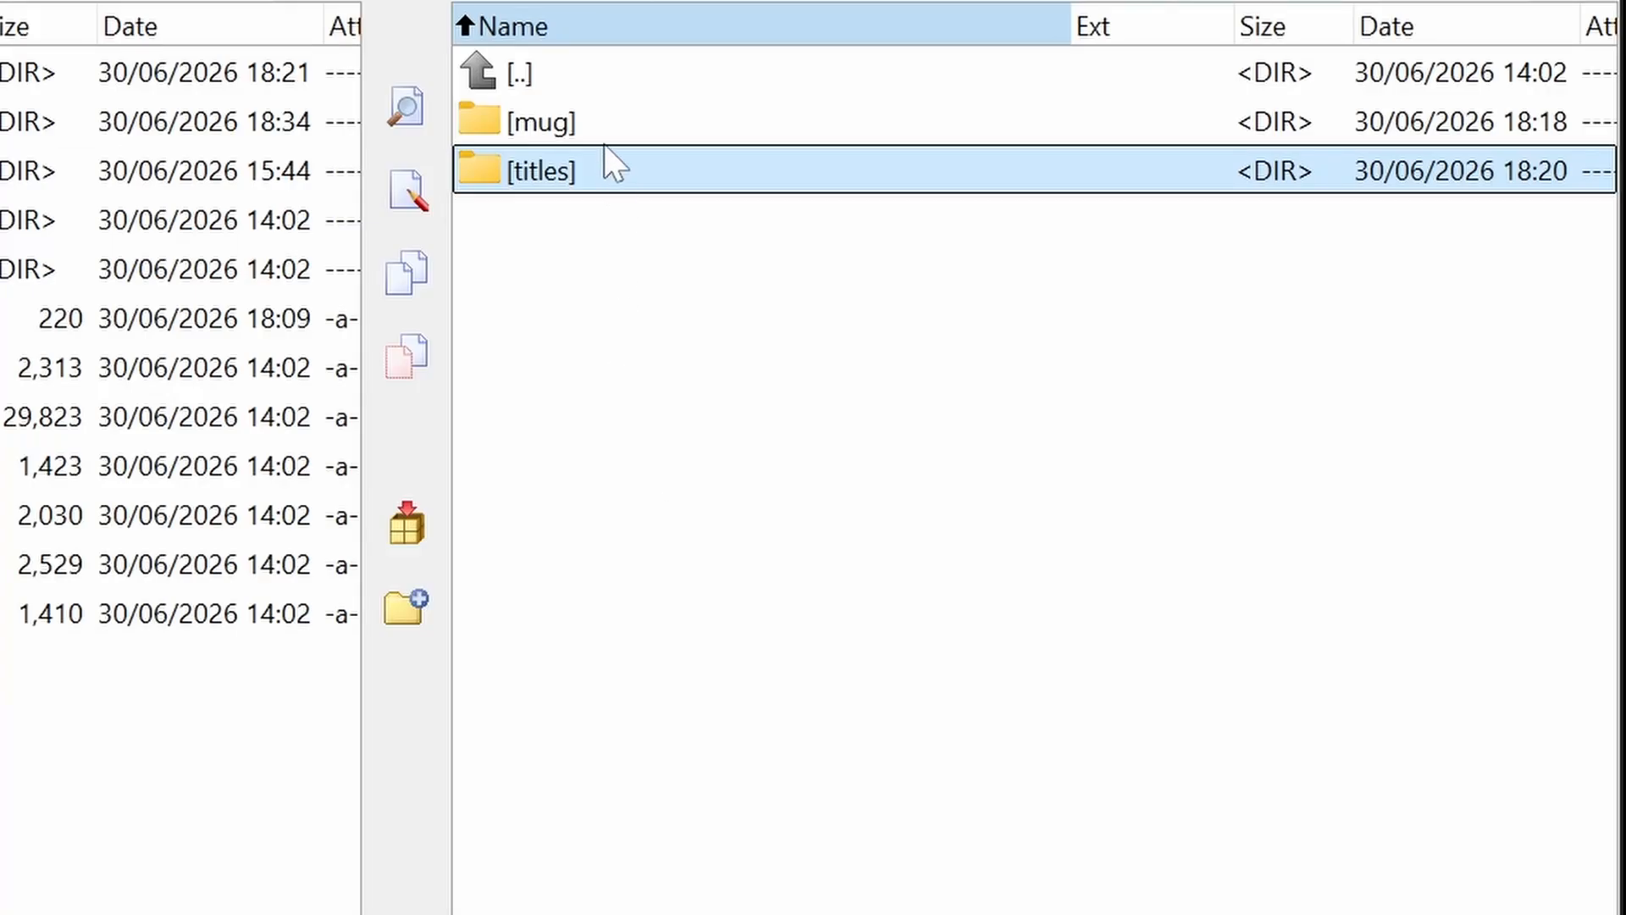
Step: Return to the project root in the file manager, open the build folder and open editor-assets.wad in SLADE
{"action": "double_click", "coordinate": [579, 85]}
{"action": "left_click", "coordinate": [579, 95]}
{"action": "double_click", "coordinate": [580, 92]}
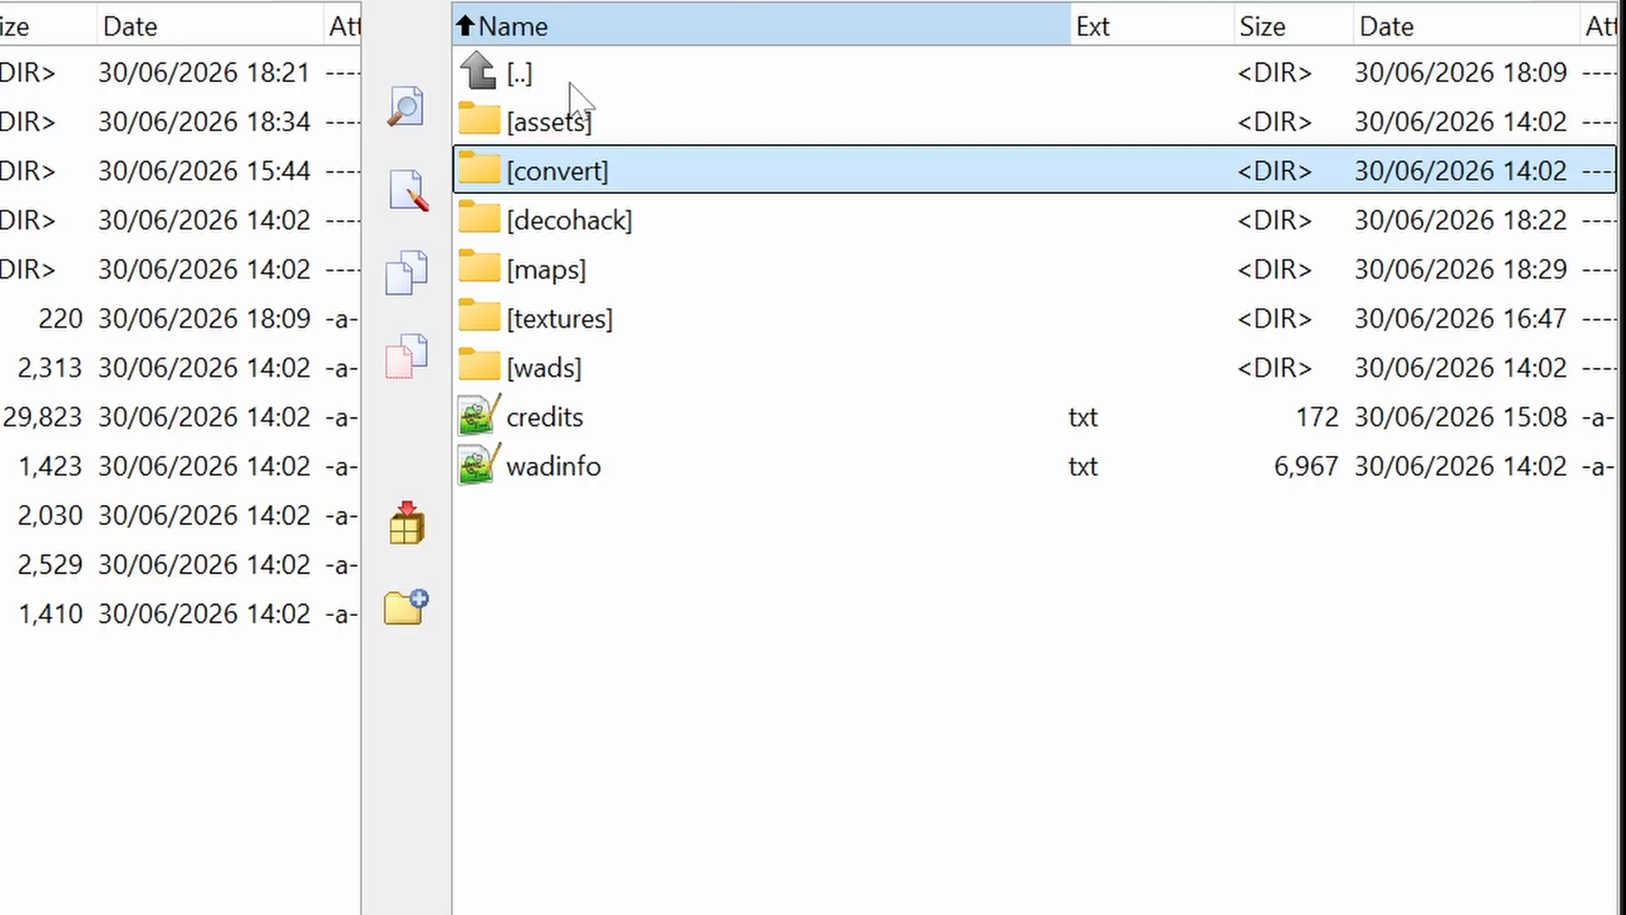
{"action": "left_click", "coordinate": [570, 117]}
{"action": "double_click", "coordinate": [568, 115]}
{"action": "double_click", "coordinate": [563, 73]}
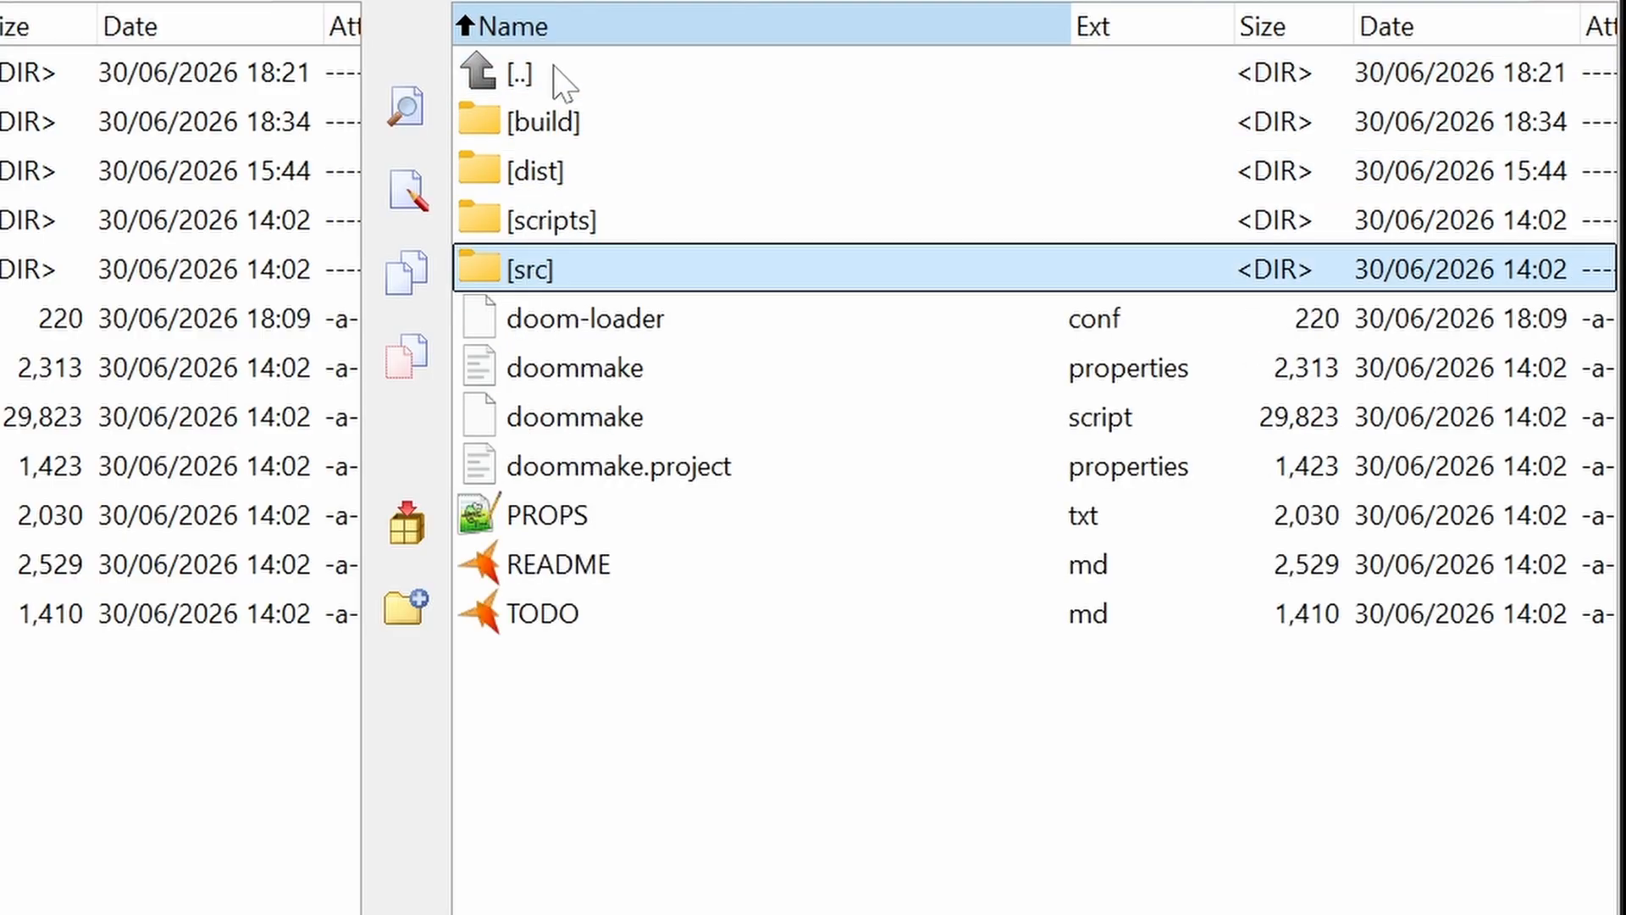
{"action": "double_click", "coordinate": [556, 127]}
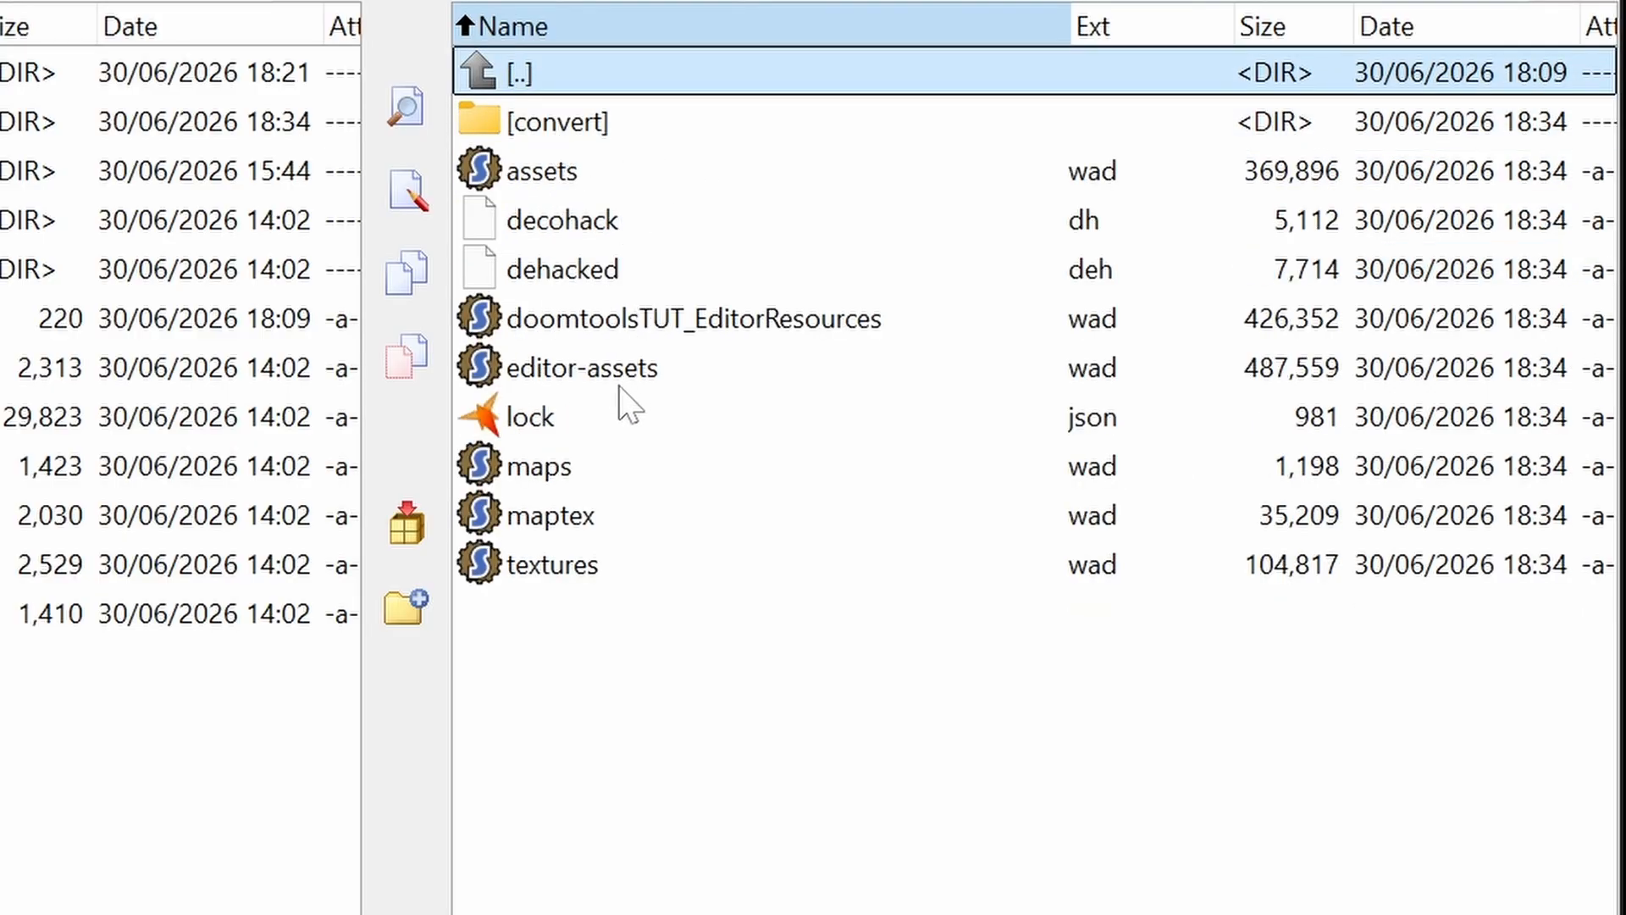
{"action": "double_click", "coordinate": [574, 376]}
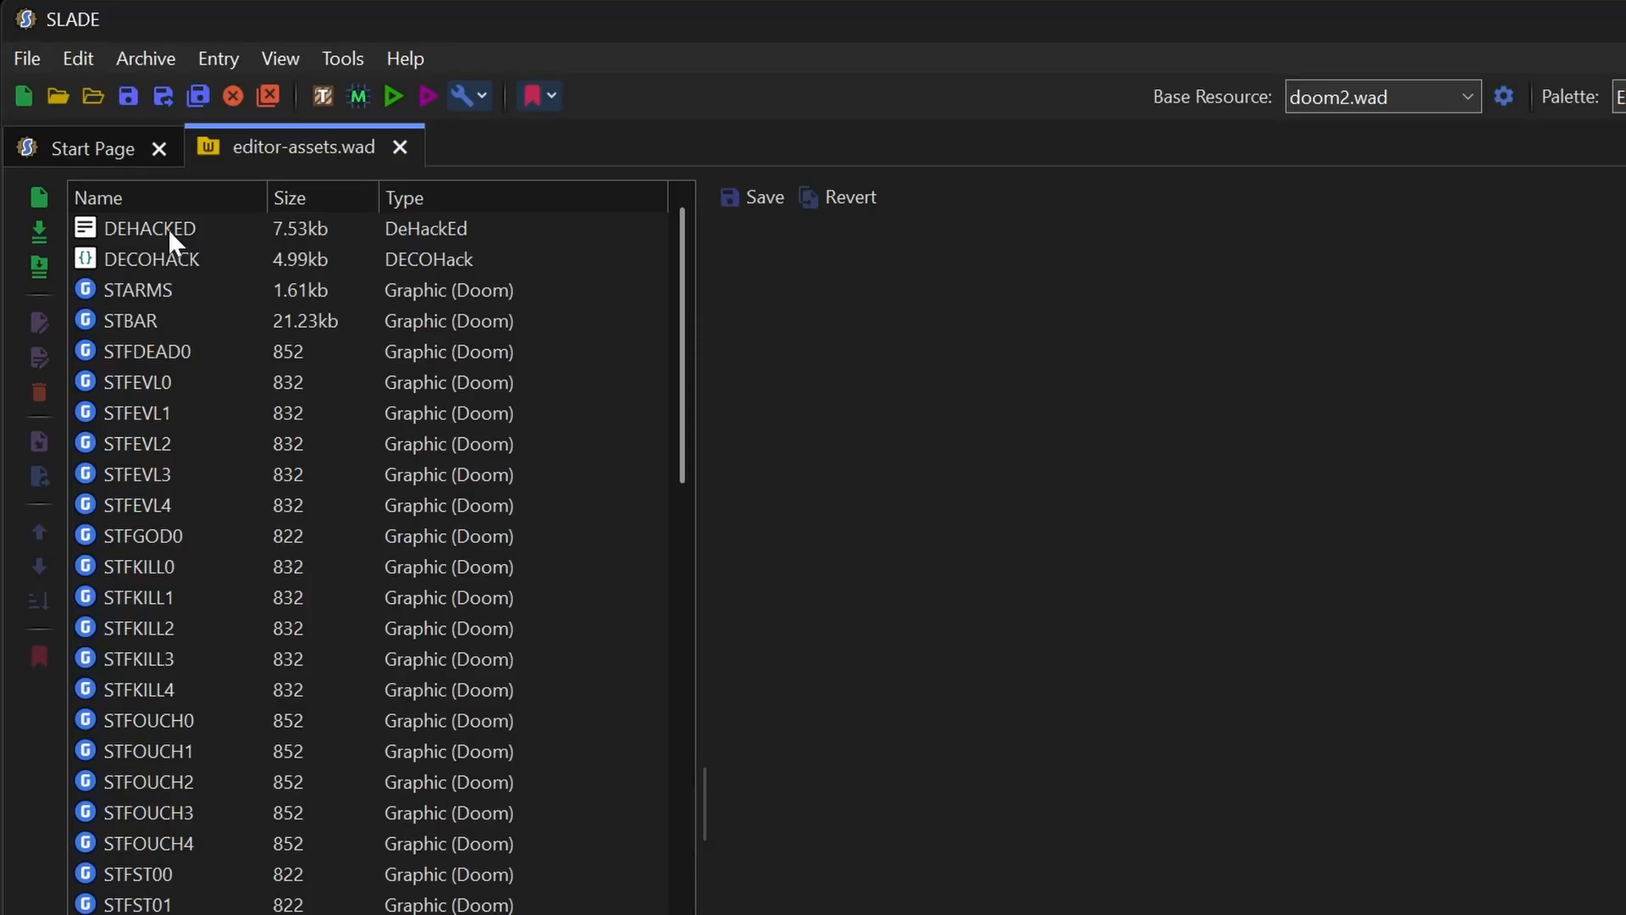
Step: Inspect the DEHACKED and DECOHACK entries of editor-assets.wad
{"action": "left_click", "coordinate": [168, 229]}
{"action": "key", "text": "Down"}
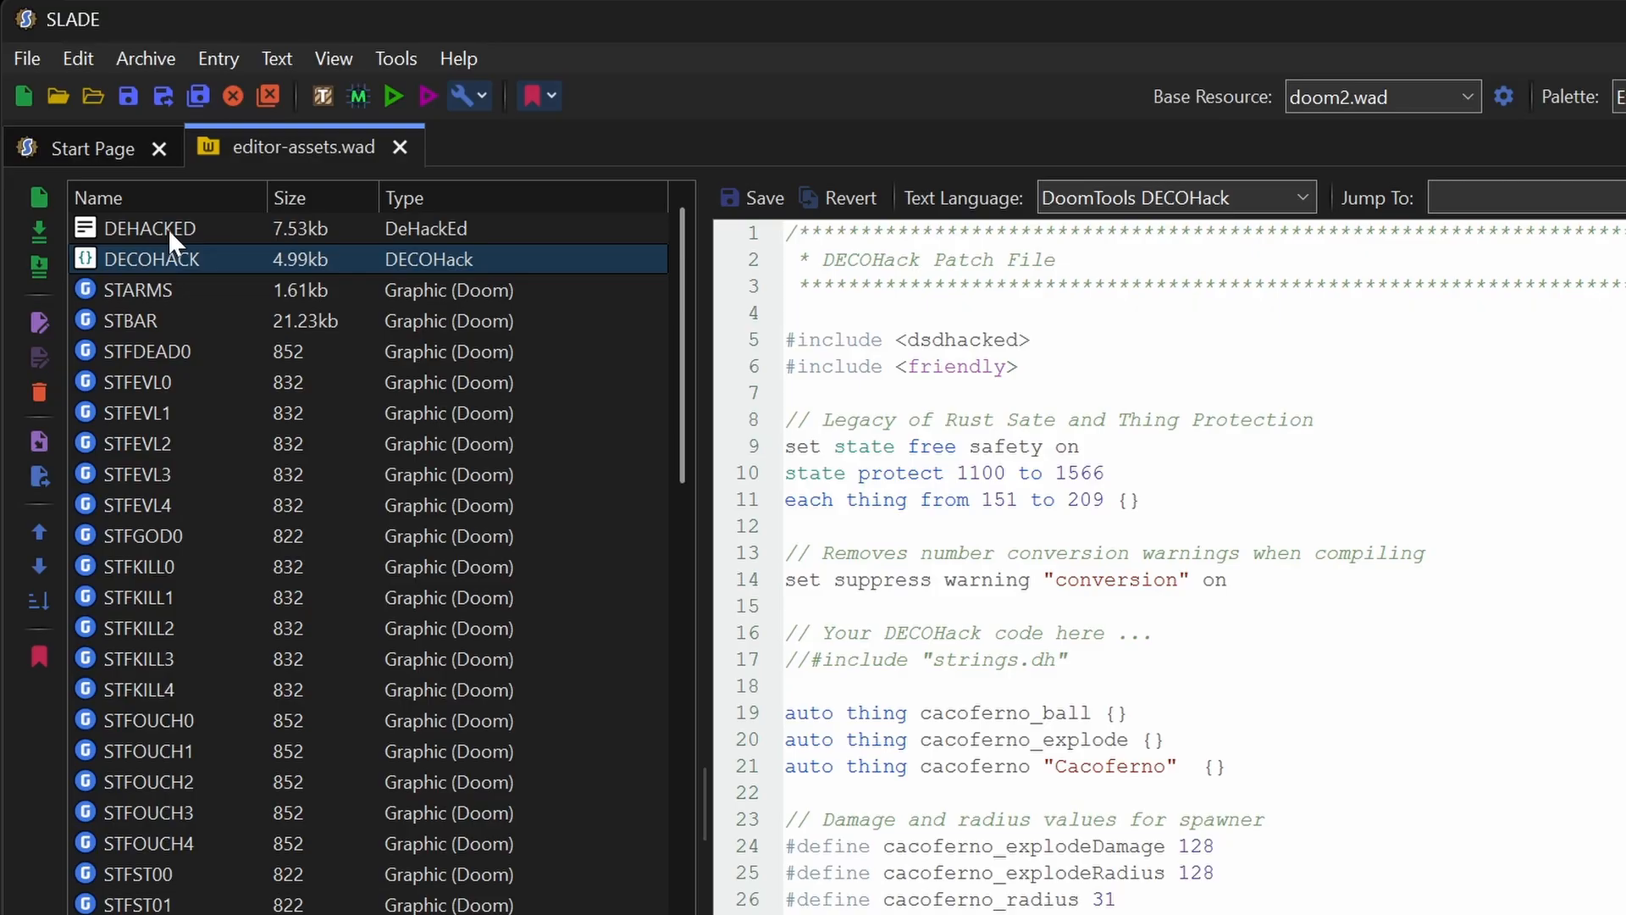
Step: Look through the status bar, face and sprite graphics in editor-assets.wad, starting from the DECOHACK entry
{"action": "key", "text": "Down"}
{"action": "key", "text": "Down"}
{"action": "key", "text": "Down"}
{"action": "key", "text": "Down"}
{"action": "key", "text": "Down"}
{"action": "key", "text": "Down"}
{"action": "key", "text": "Down"}
{"action": "key", "text": "Down"}
{"action": "key", "text": "Down"}
{"action": "key", "text": "Down"}
{"action": "key", "text": "Down"}
{"action": "key", "text": "Down"}
{"action": "key", "text": "Down"}
{"action": "key", "text": "Down"}
{"action": "key", "text": "Down"}
{"action": "key", "text": "Down"}
{"action": "key", "text": "Down"}
{"action": "key", "text": "Down"}
{"action": "key", "text": "Down"}
{"action": "key", "text": "Down"}
{"action": "key", "text": "Down"}
{"action": "key", "text": "Down"}
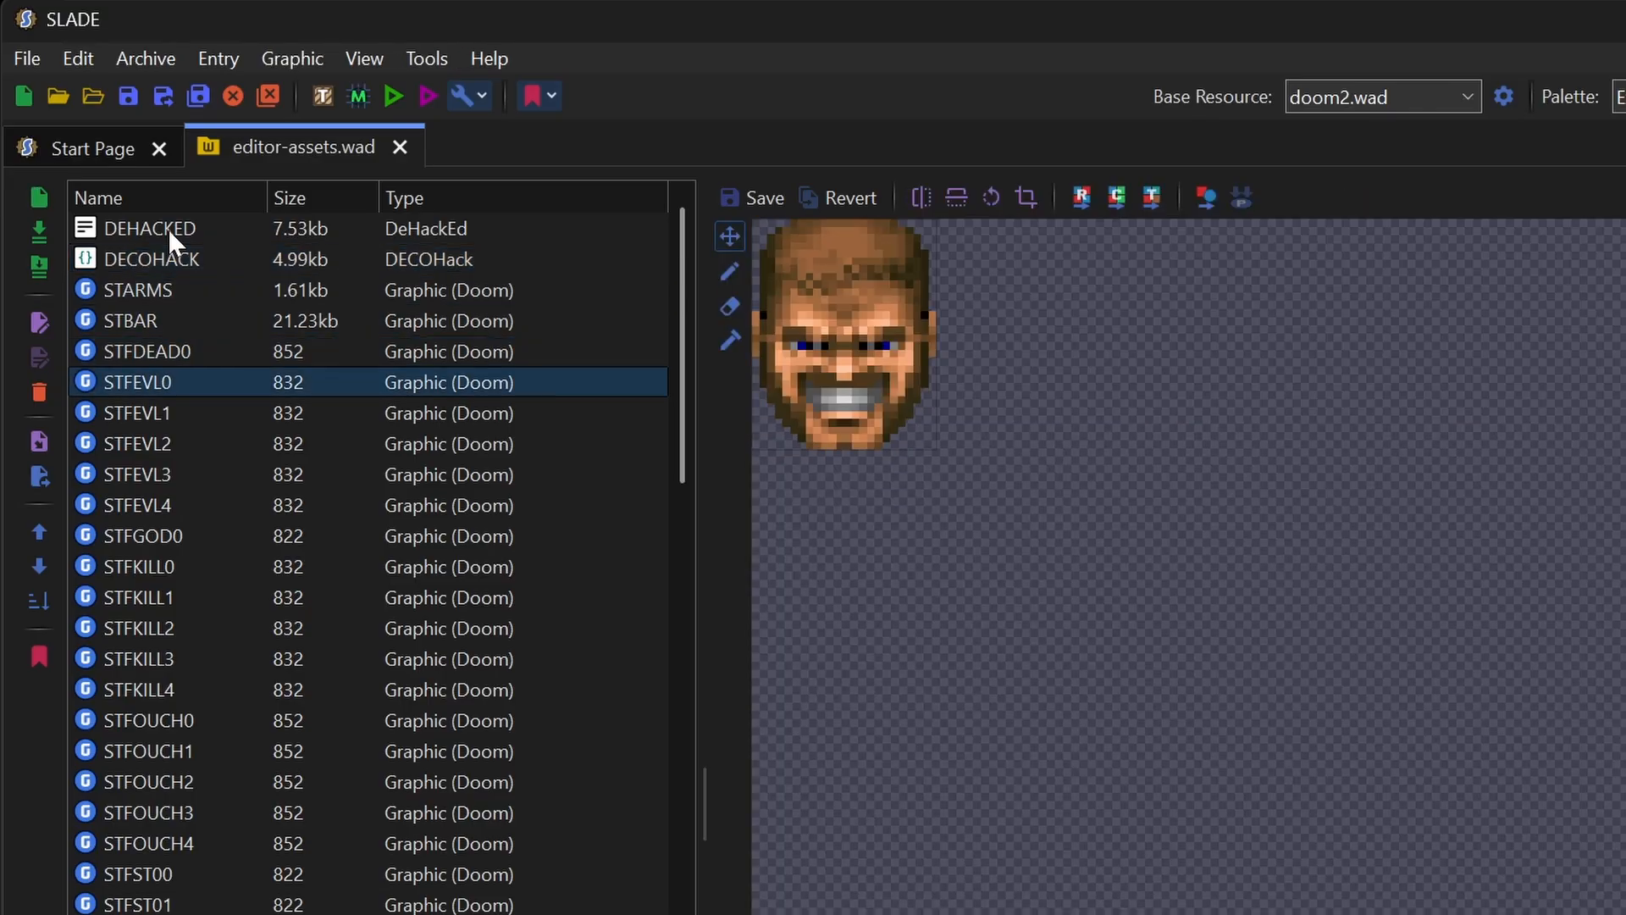
{"action": "key", "text": "Down"}
{"action": "key", "text": "Down"}
{"action": "key", "text": "Down"}
{"action": "key", "text": "Down"}
{"action": "key", "text": "Down"}
{"action": "key", "text": "Down"}
{"action": "key", "text": "Down"}
{"action": "key", "text": "Down"}
{"action": "key", "text": "Down"}
{"action": "key", "text": "Down"}
{"action": "key", "text": "Down"}
{"action": "key", "text": "Down"}
{"action": "key", "text": "Down"}
{"action": "key", "text": "Down"}
{"action": "key", "text": "Down"}
{"action": "key", "text": "Down"}
{"action": "key", "text": "Down"}
{"action": "key", "text": "Down"}
{"action": "key", "text": "Down"}
{"action": "key", "text": "Down"}
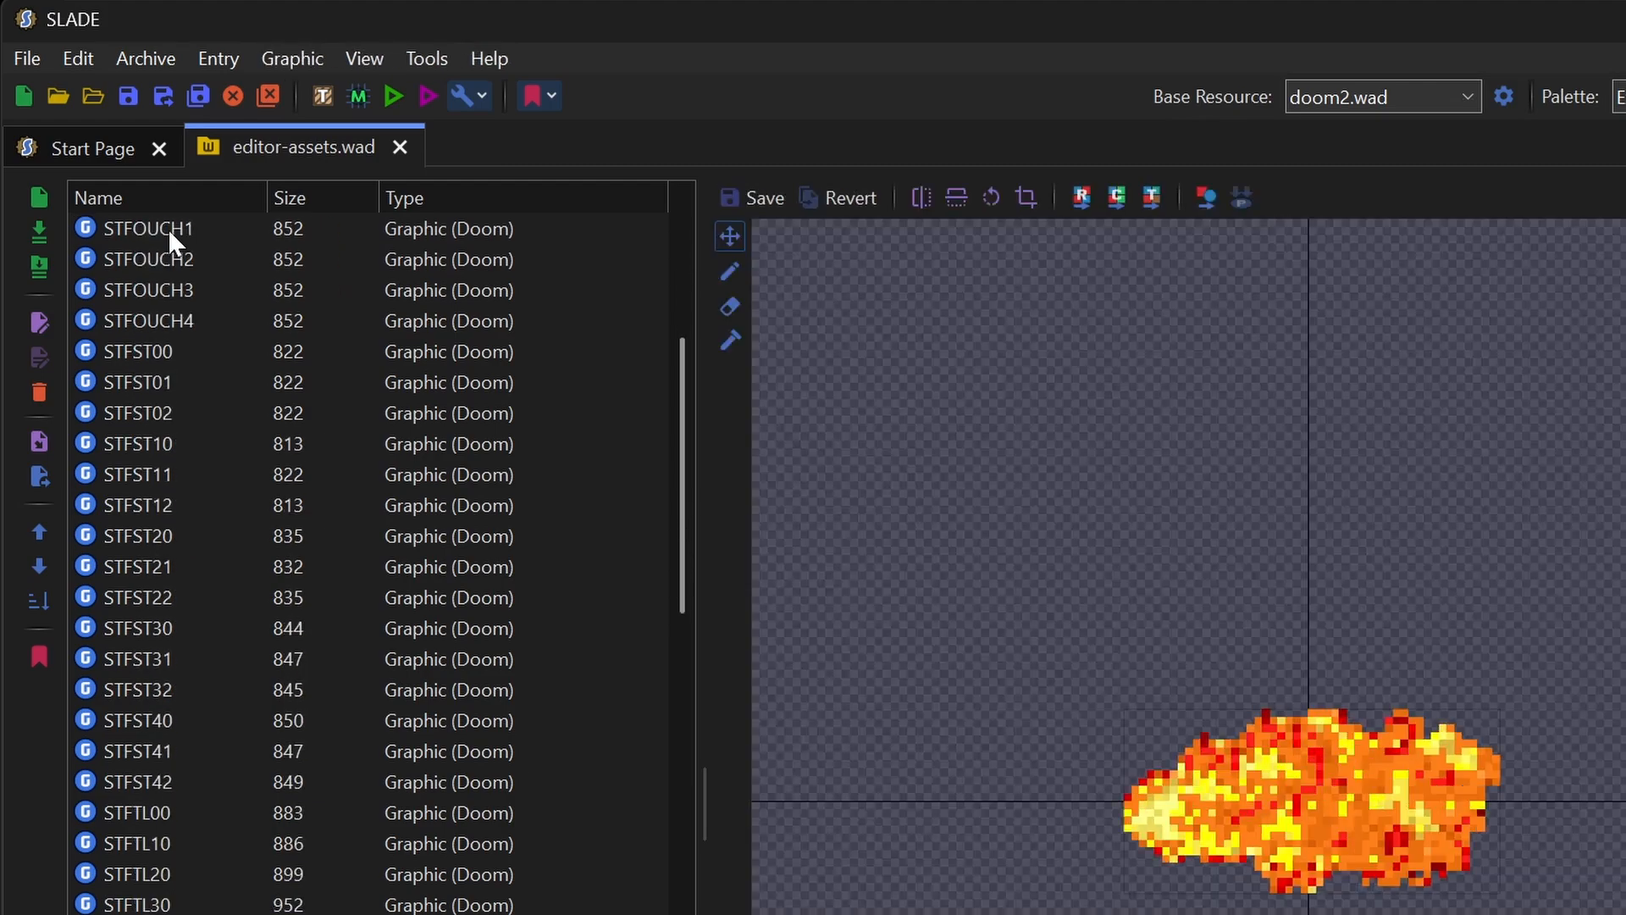
{"action": "scroll", "coordinate": [168, 227], "scroll_direction": "down", "scroll_amount": 3}
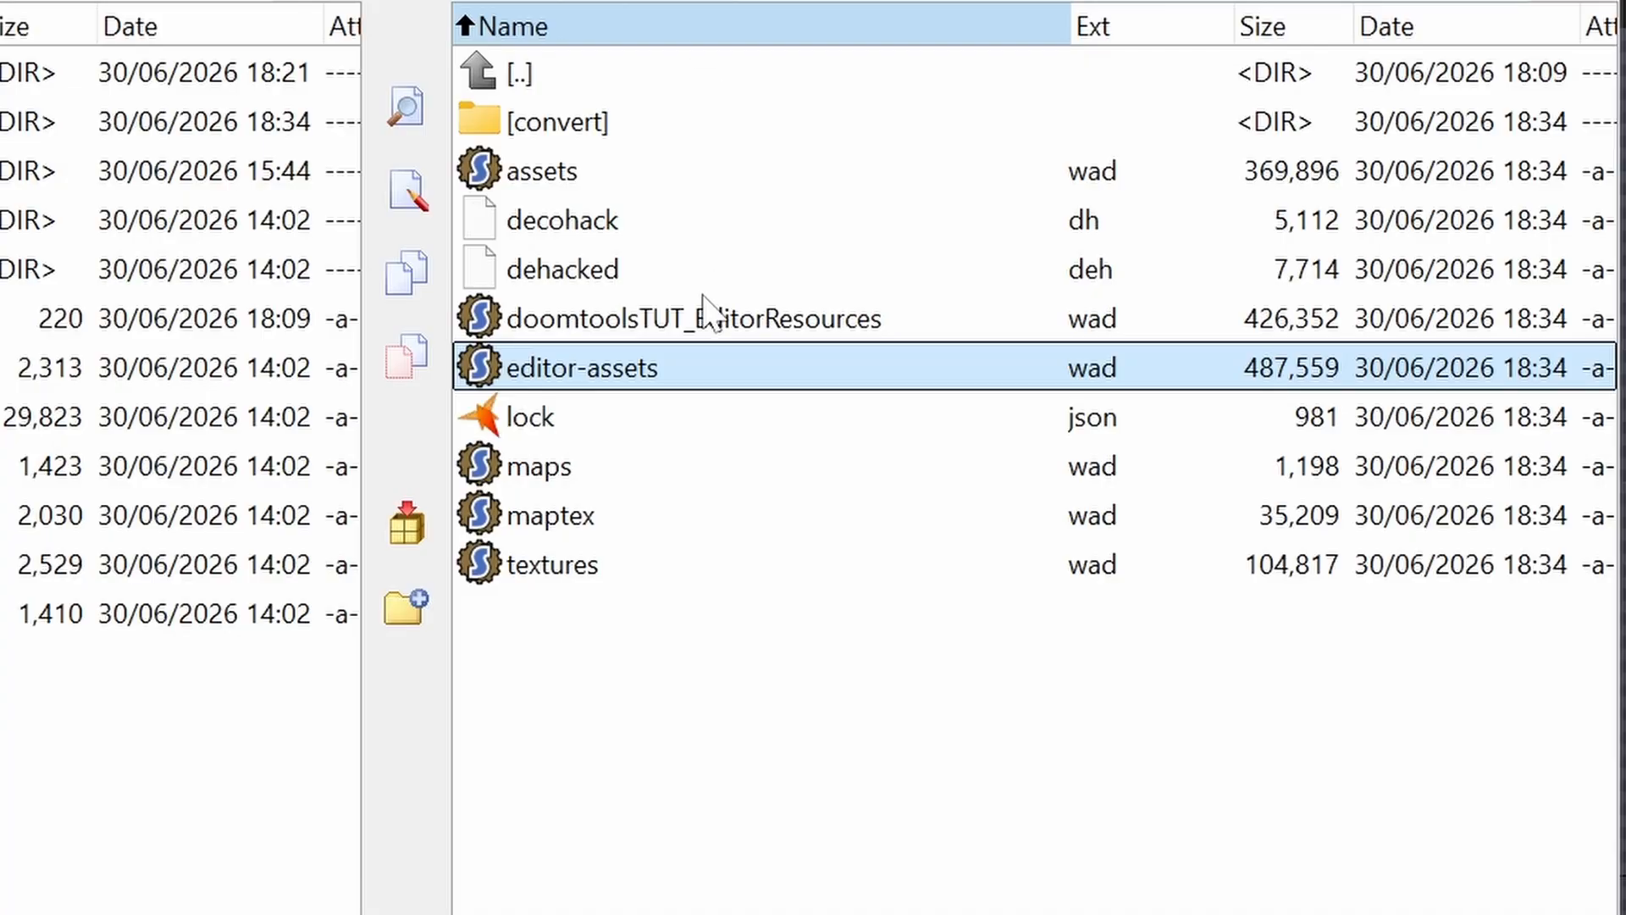
Step: Switch to the file manager and open textures.wad from the build folder
{"action": "left_click", "coordinate": [576, 584]}
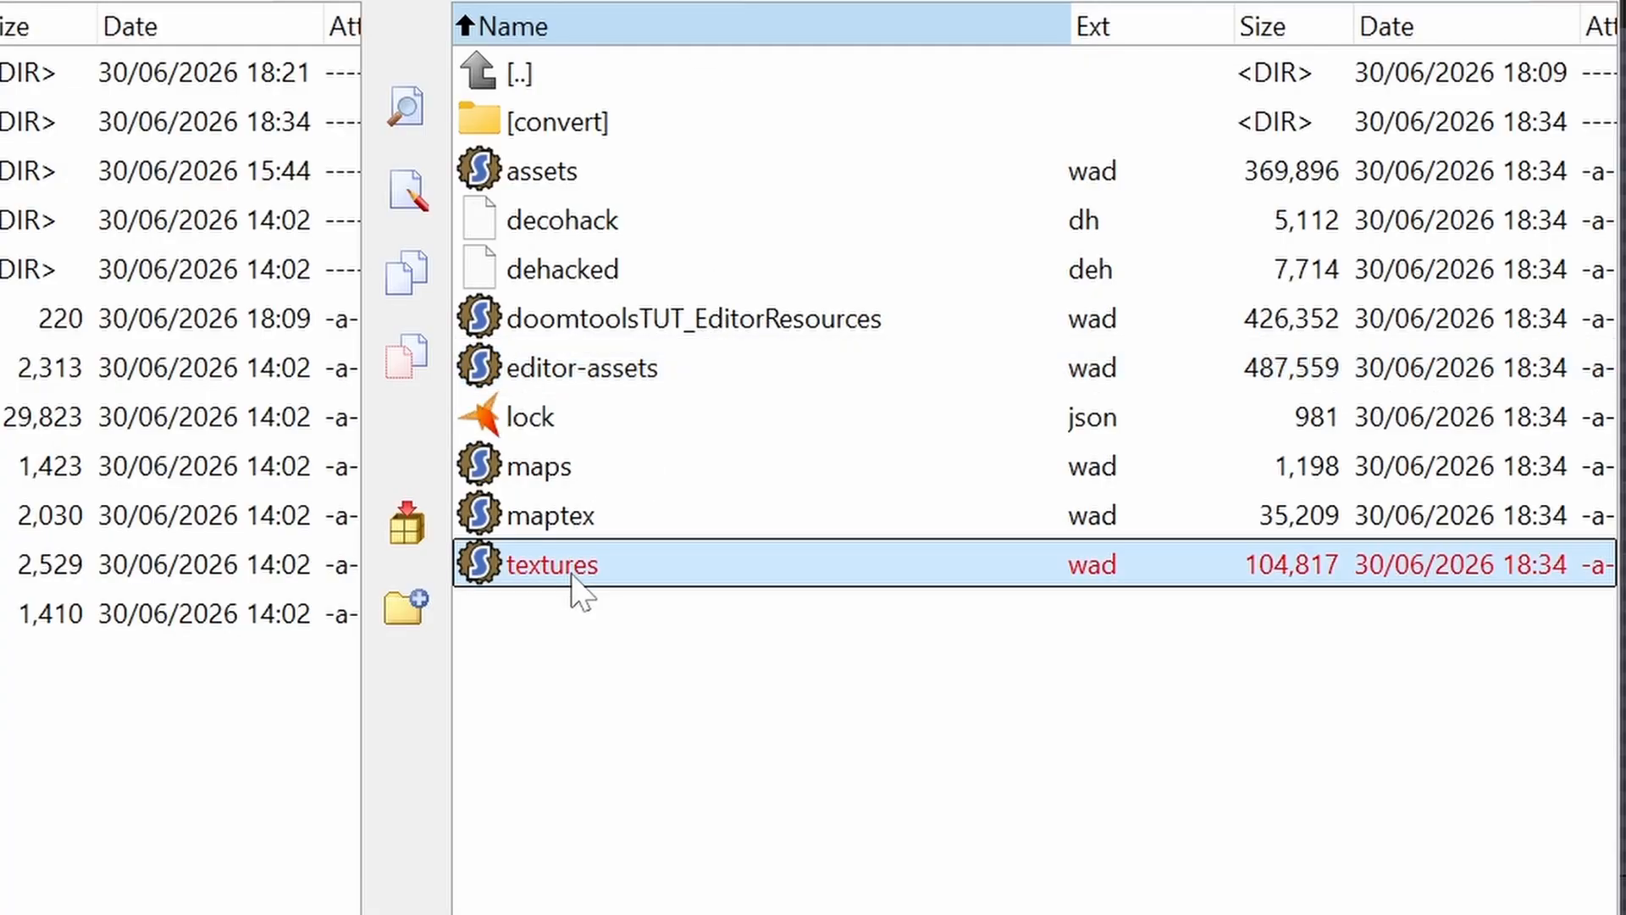
{"action": "double_click", "coordinate": [570, 574]}
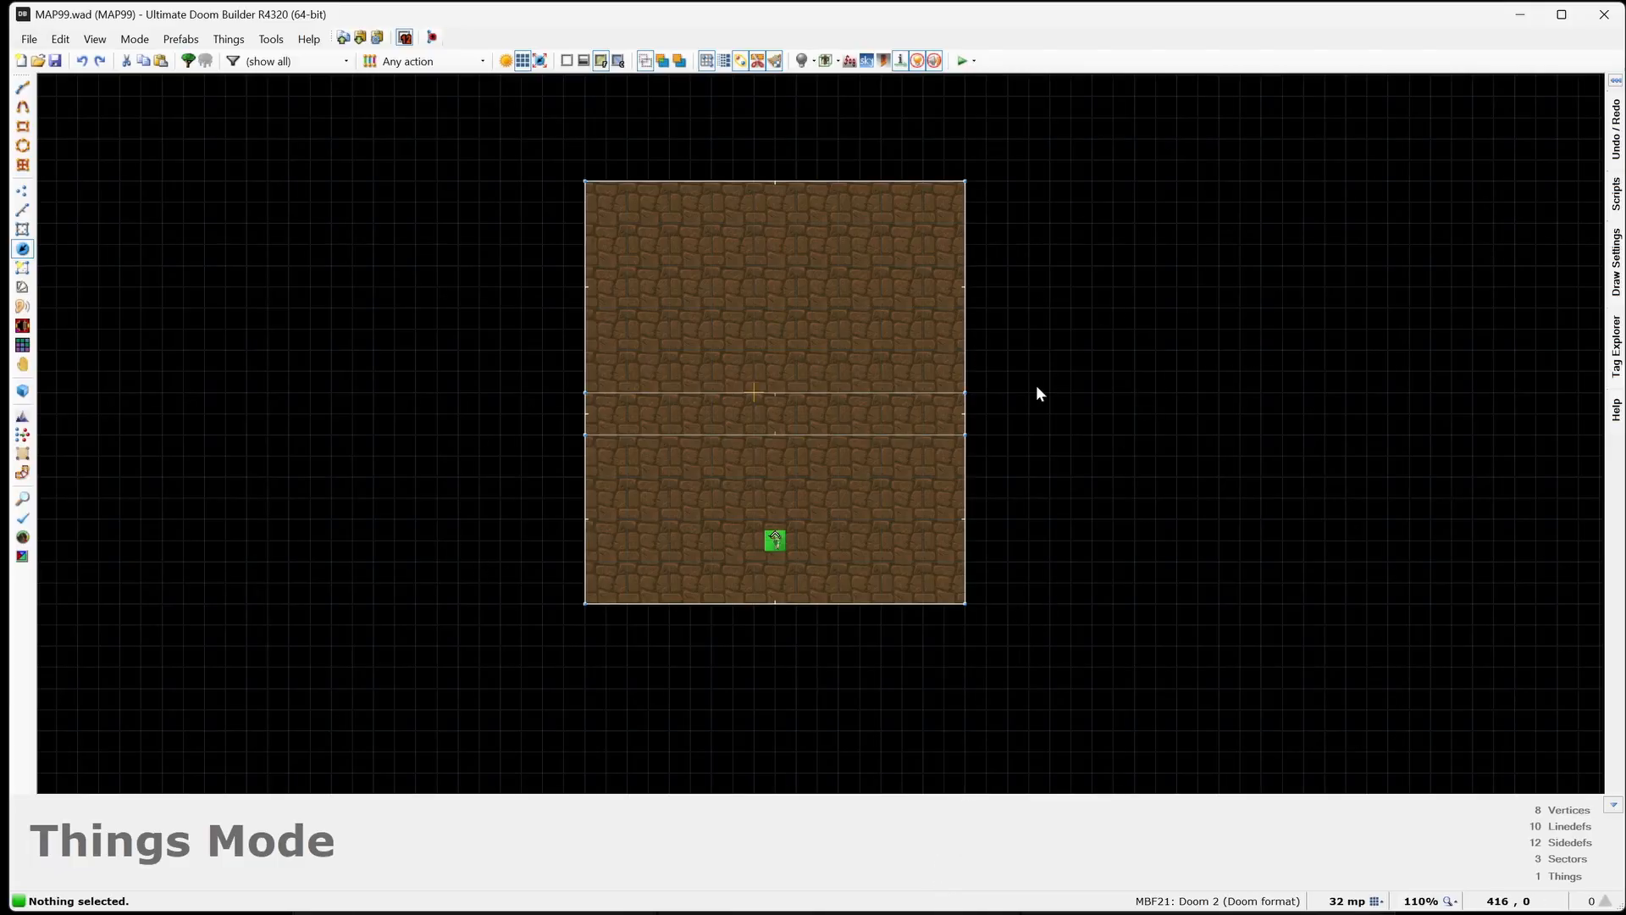
Step: In Ultimate Doom Builder, remove the existing project WAD from MAP99's resources in the Map Options
{"action": "left_click", "coordinate": [60, 39]}
{"action": "left_click", "coordinate": [135, 585]}
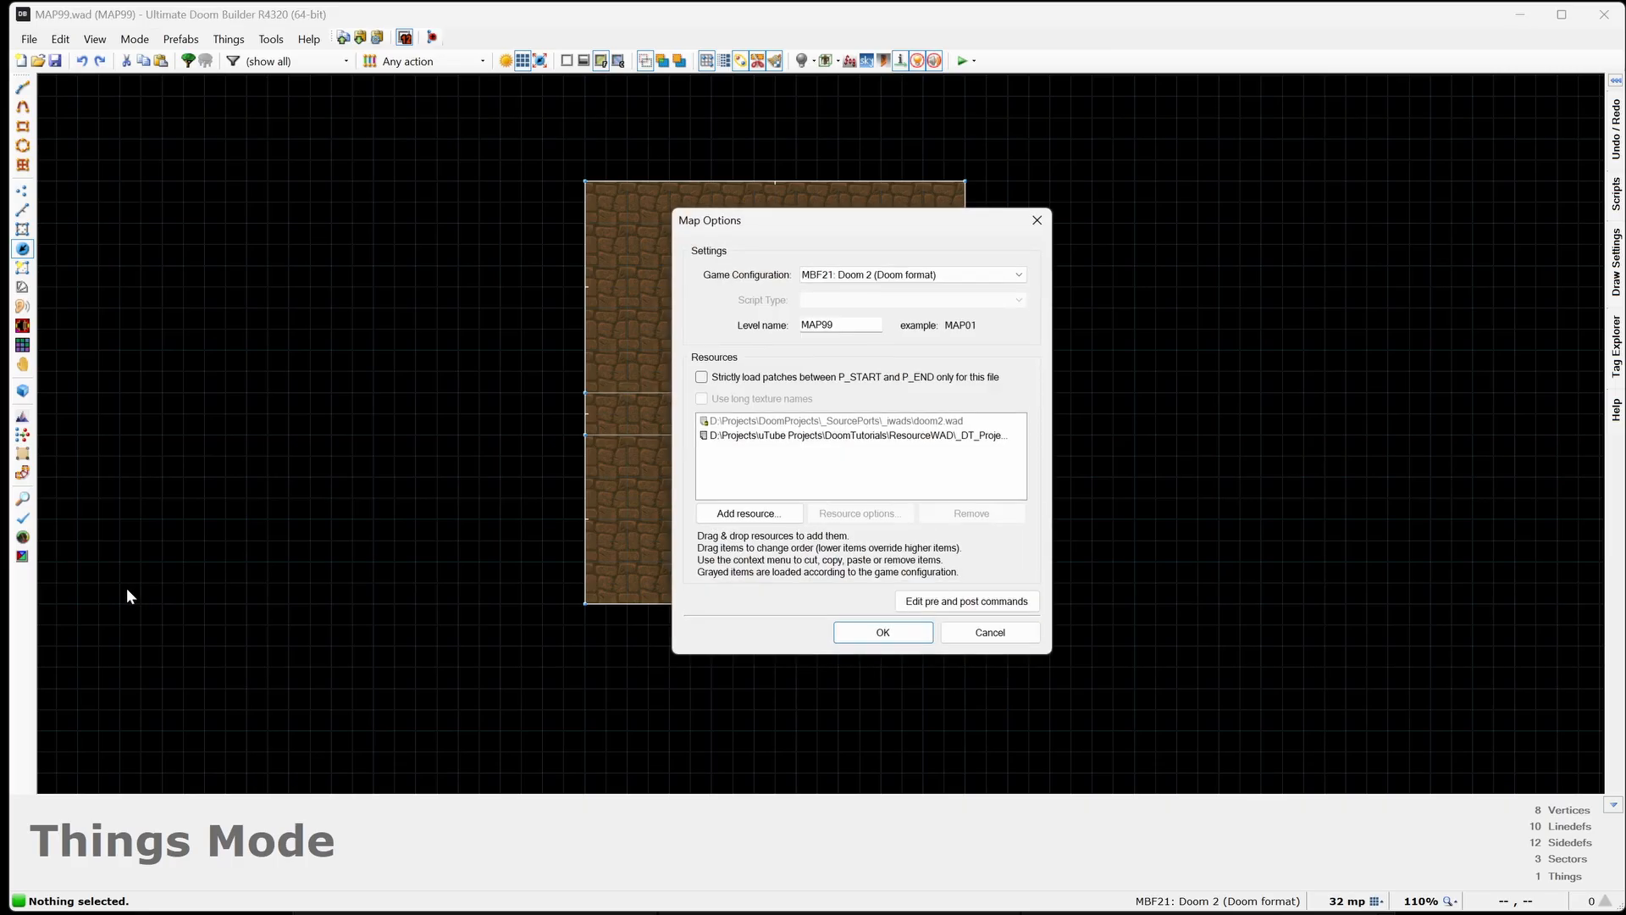
{"action": "double_click", "coordinate": [803, 436]}
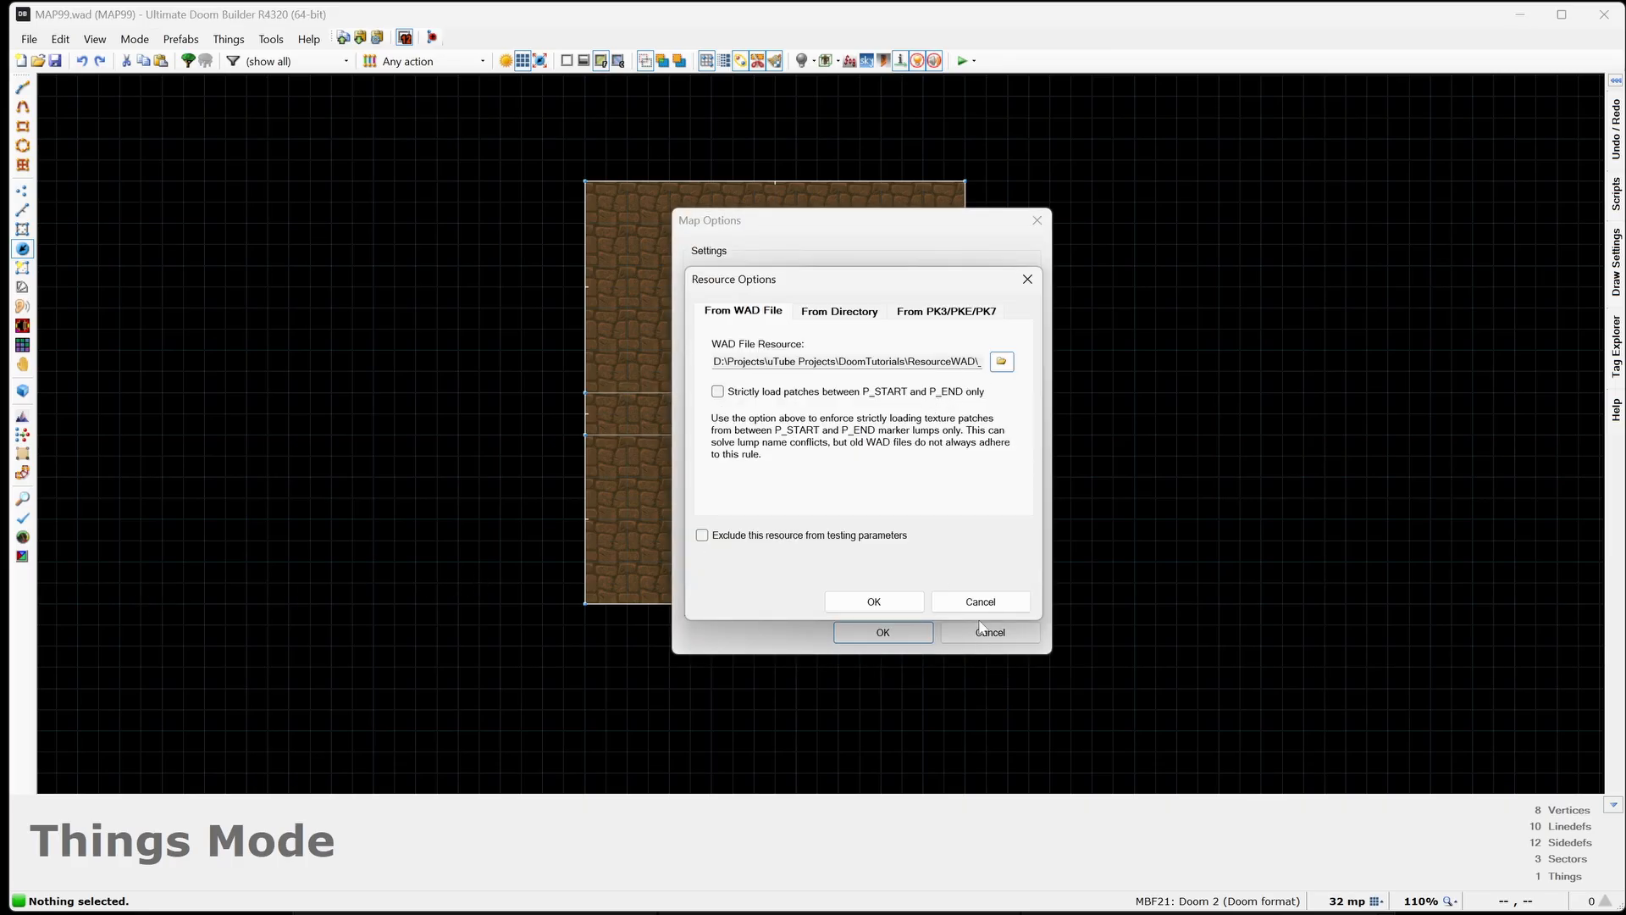
{"action": "left_click", "coordinate": [981, 602]}
{"action": "left_click", "coordinate": [974, 515]}
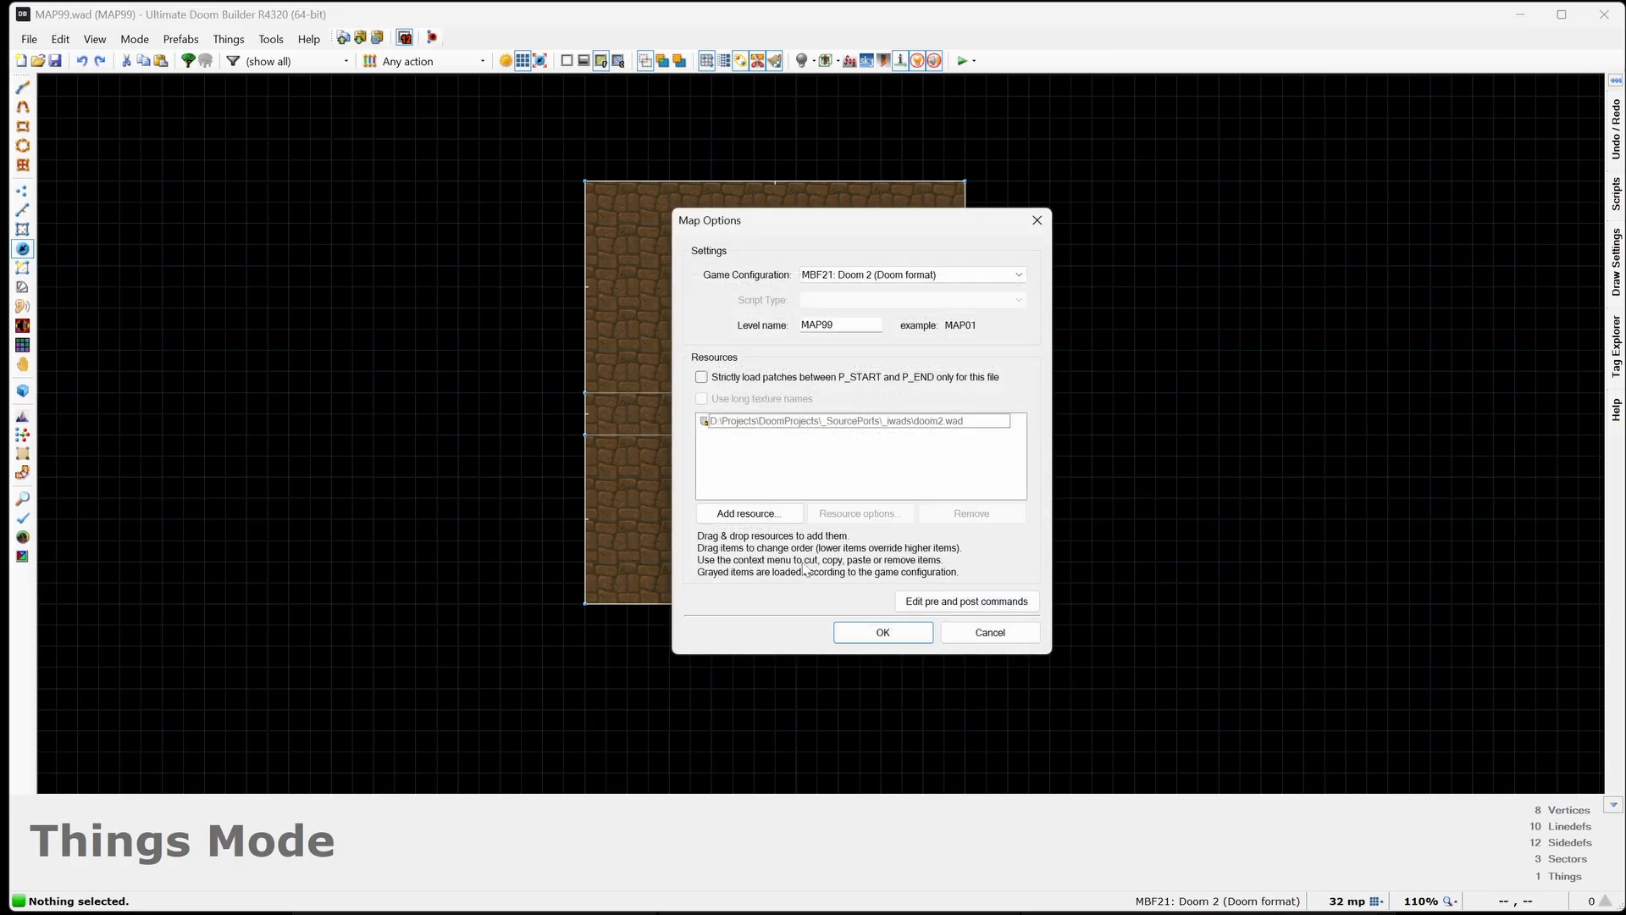
Step: Add editor-assets.wad from the build folder as a WAD resource for MAP99 and test the map
{"action": "left_click", "coordinate": [750, 513]}
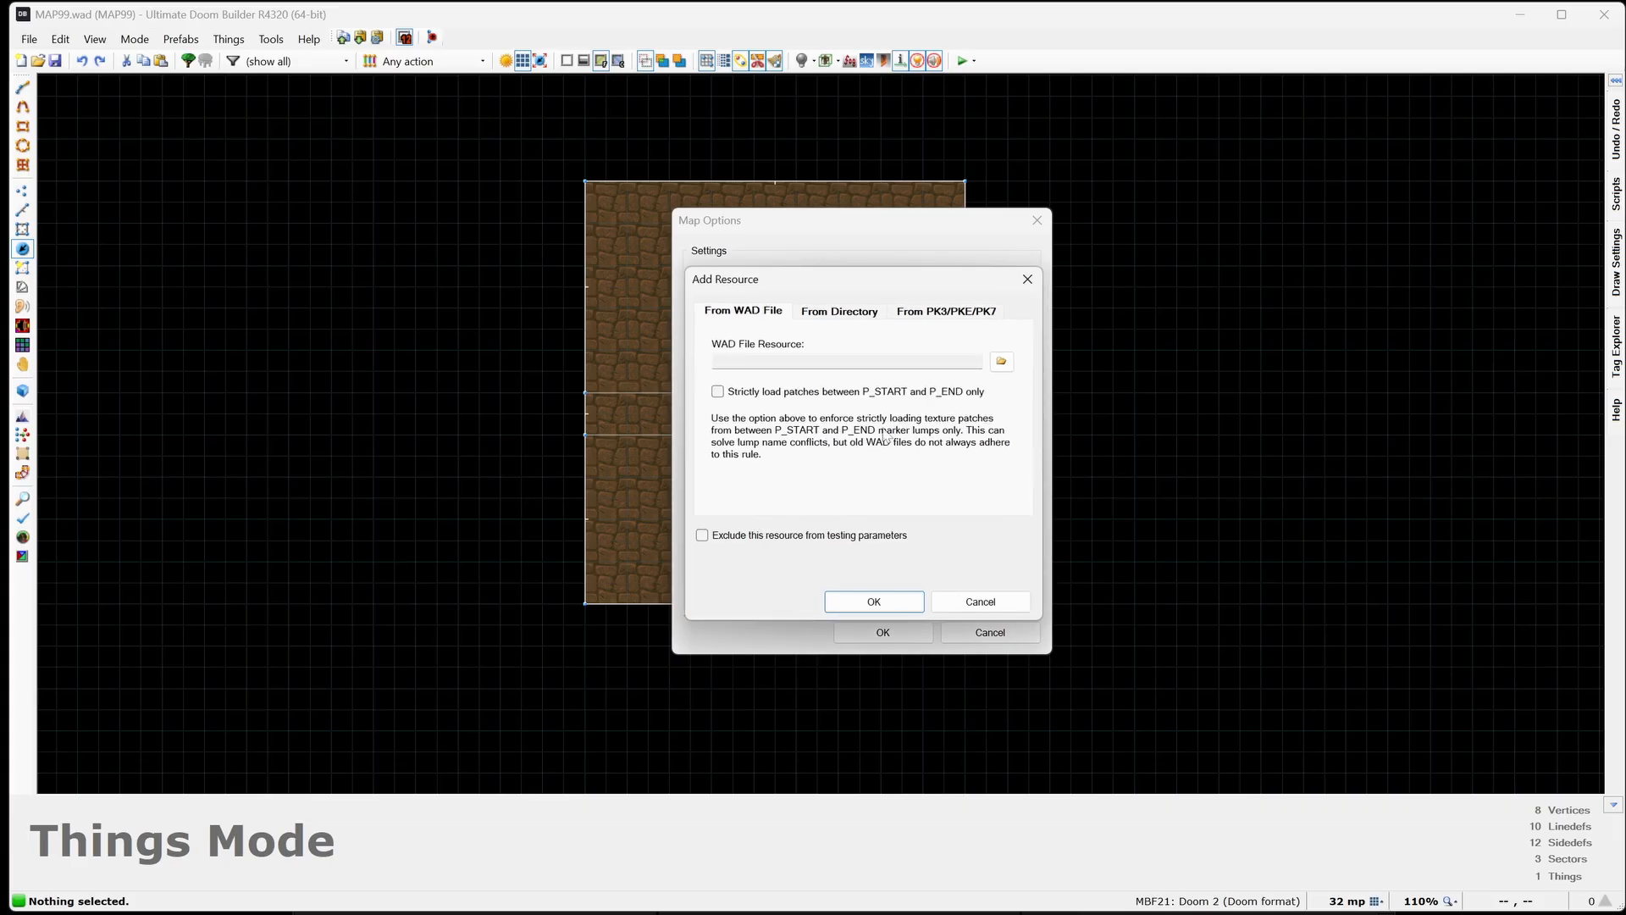
{"action": "left_click", "coordinate": [1004, 363]}
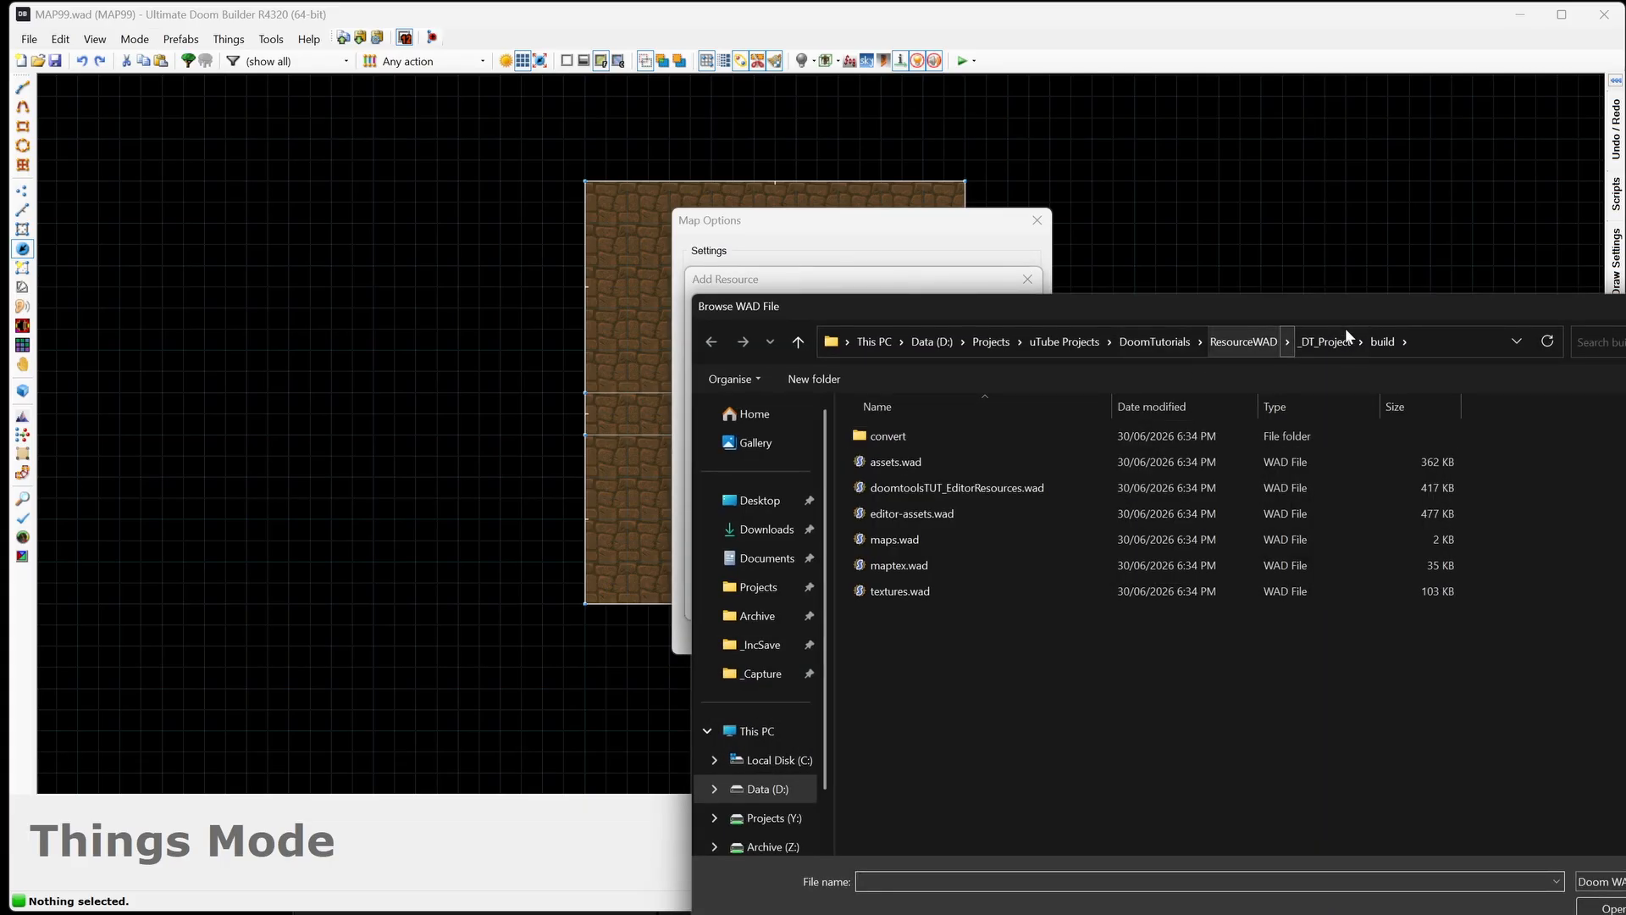
{"action": "double_click", "coordinate": [942, 514]}
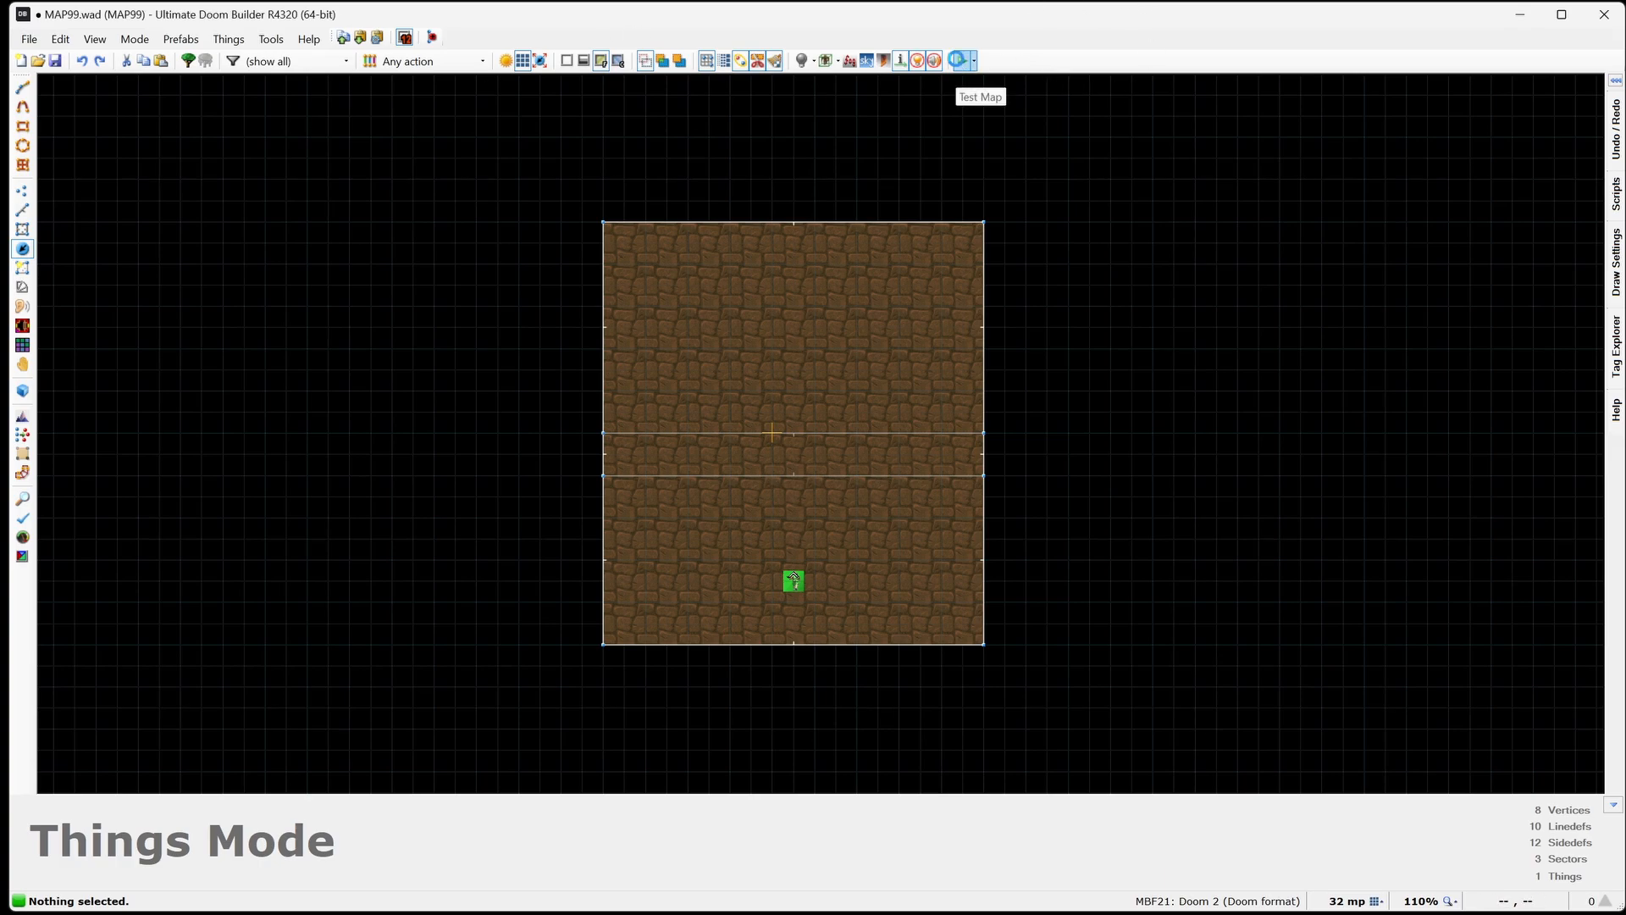
{"action": "left_click", "coordinate": [958, 61]}
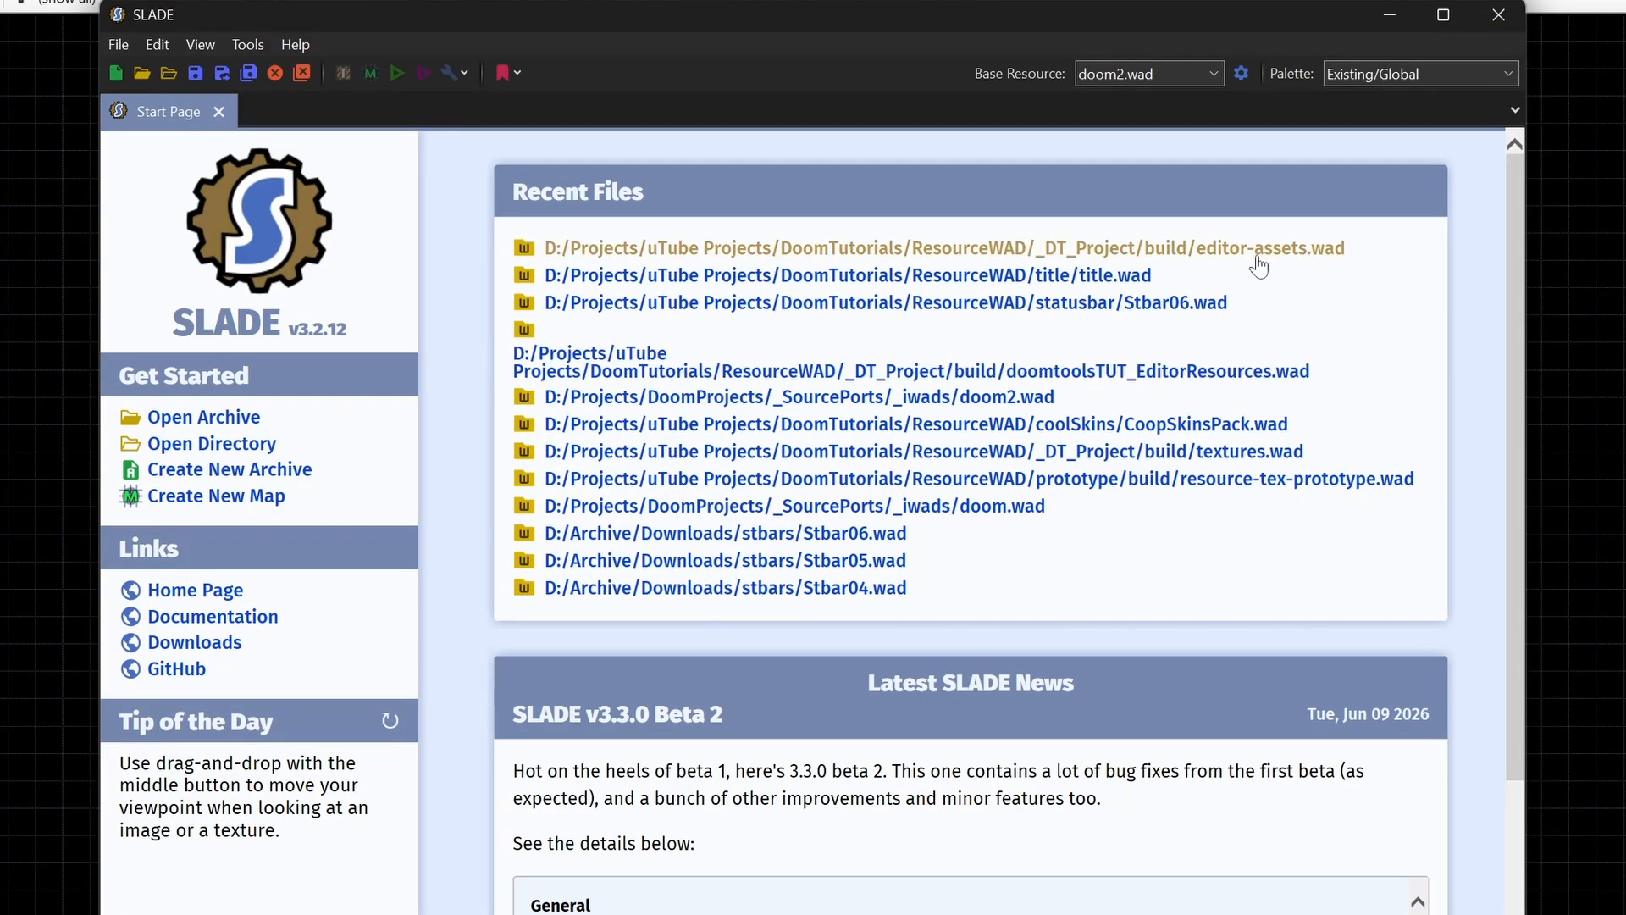
Step: Open the recent editor-assets.wad in SLADE and examine its graphics from STARMS through to the SS_START marker
{"action": "left_click", "coordinate": [1228, 146]}
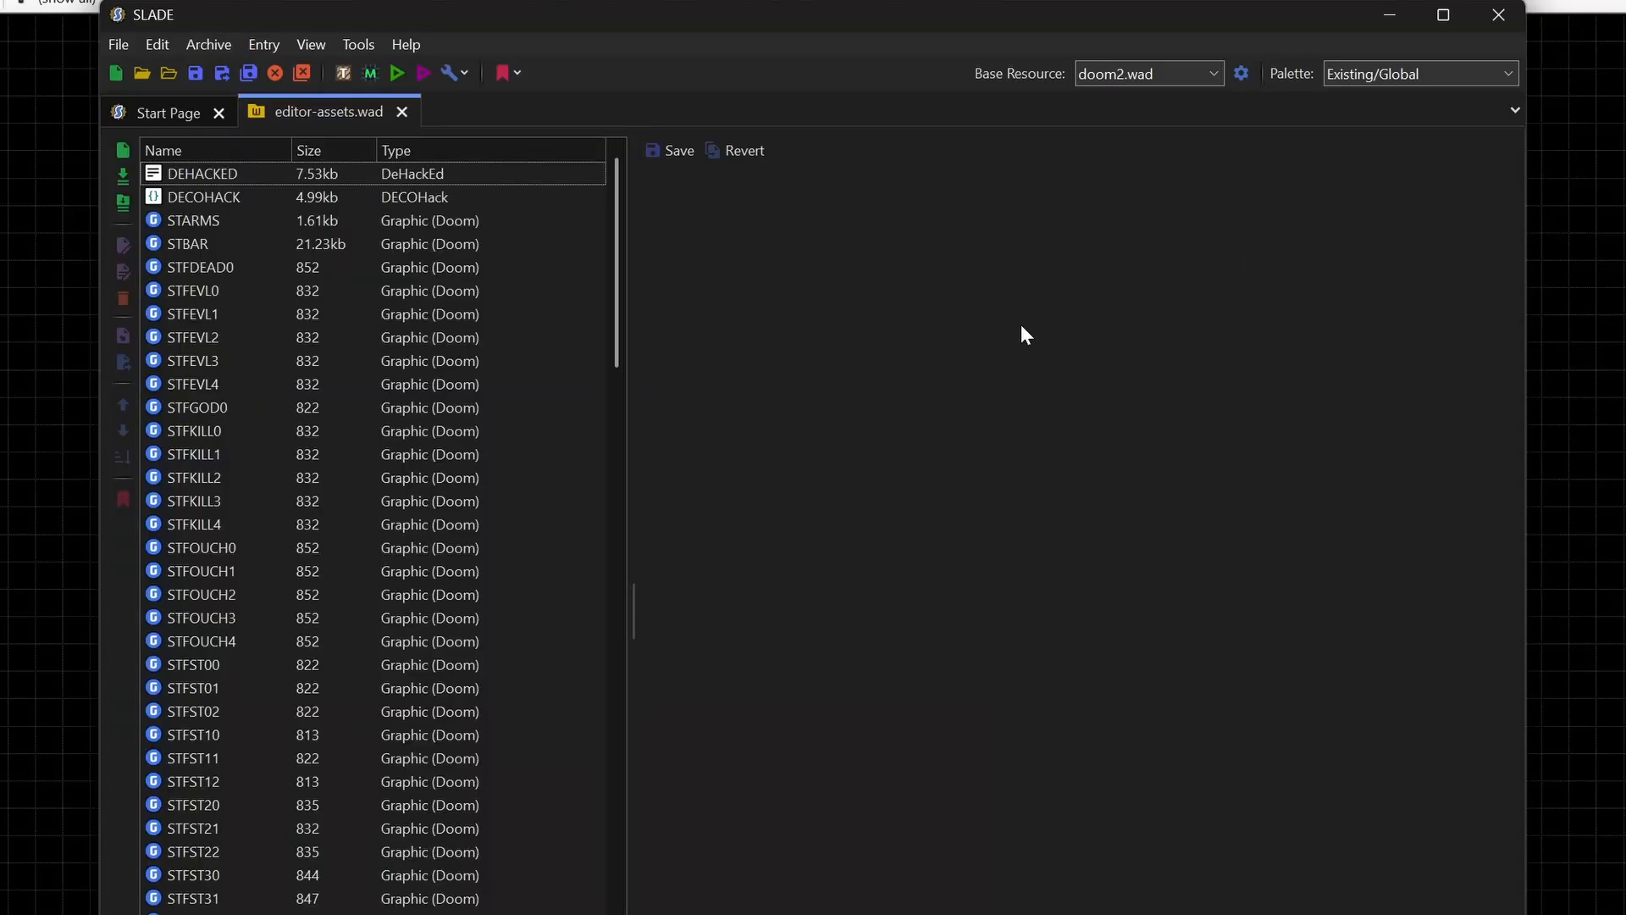
{"action": "left_click", "coordinate": [207, 221]}
{"action": "key", "text": "Down"}
{"action": "key", "text": "Down"}
{"action": "key", "text": "Down"}
{"action": "key", "text": "Down"}
{"action": "key", "text": "Down"}
{"action": "key", "text": "Down"}
{"action": "key", "text": "Down"}
{"action": "key", "text": "Down"}
{"action": "key", "text": "Down"}
{"action": "key", "text": "Down"}
{"action": "key", "text": "Down"}
{"action": "key", "text": "Down"}
{"action": "key", "text": "Down"}
{"action": "key", "text": "Down"}
{"action": "key", "text": "Down"}
{"action": "key", "text": "Down"}
{"action": "key", "text": "Down"}
{"action": "key", "text": "Down"}
{"action": "key", "text": "Down"}
{"action": "key", "text": "Down"}
{"action": "key", "text": "Down"}
{"action": "key", "text": "Down"}
{"action": "key", "text": "Down"}
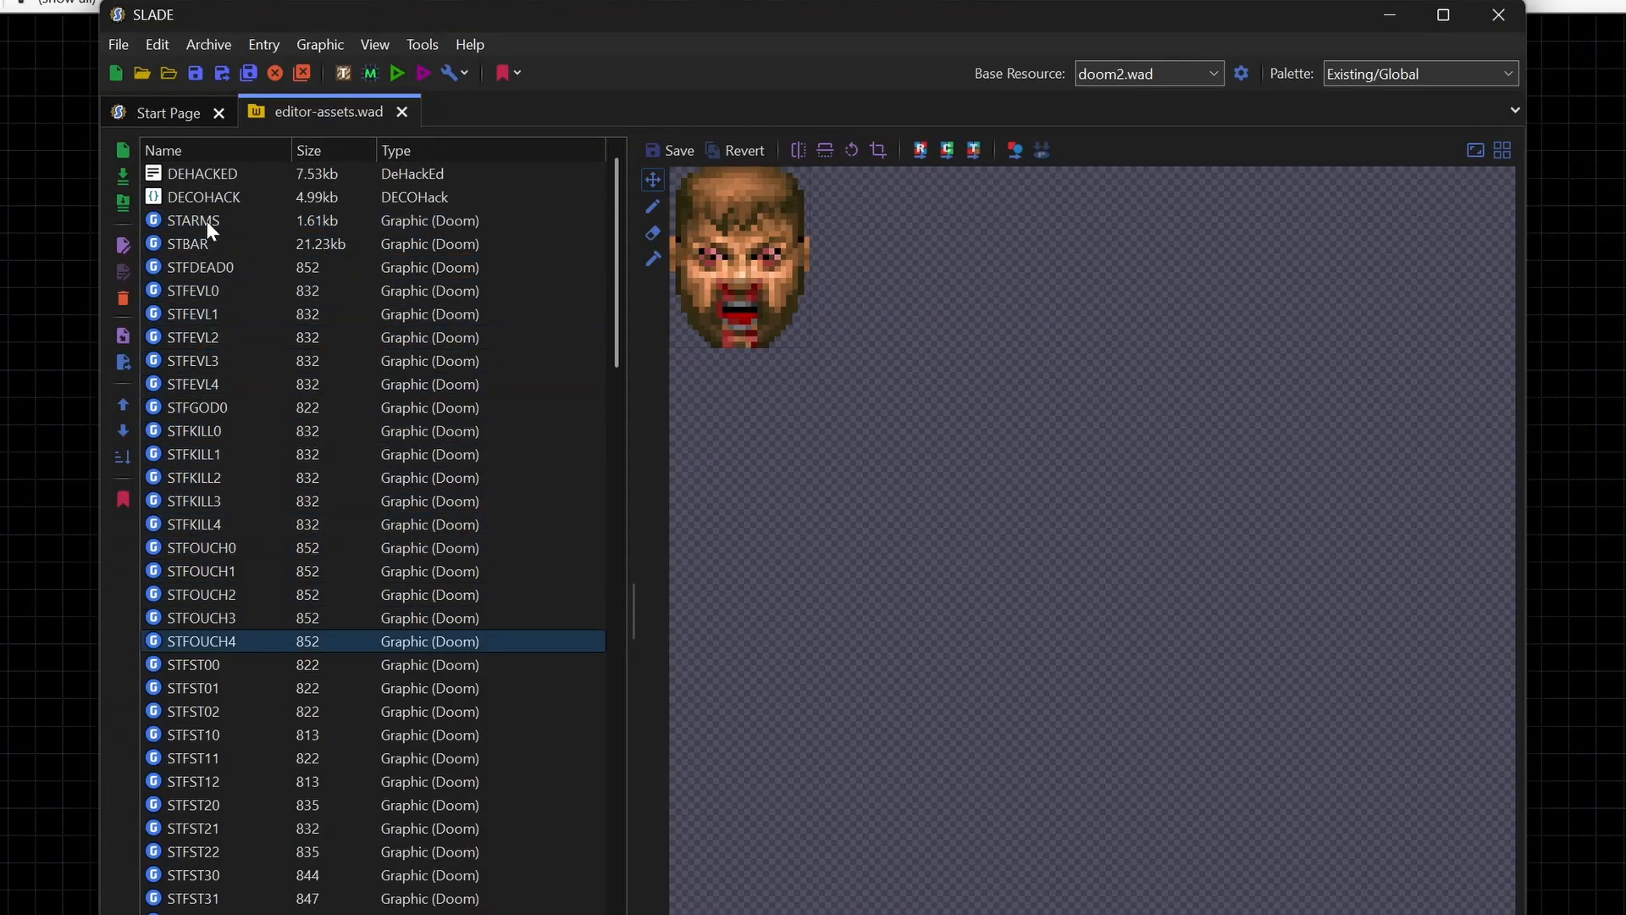
{"action": "key", "text": "Up"}
{"action": "key", "text": "Up"}
{"action": "key", "text": "Up"}
{"action": "key", "text": "Up"}
{"action": "key", "text": "Up"}
{"action": "key", "text": "Up"}
{"action": "key", "text": "Up"}
{"action": "key", "text": "Up"}
{"action": "key", "text": "Up"}
{"action": "key", "text": "Up"}
{"action": "key", "text": "Up"}
{"action": "key", "text": "Up"}
{"action": "key", "text": "Up"}
{"action": "key", "text": "Up"}
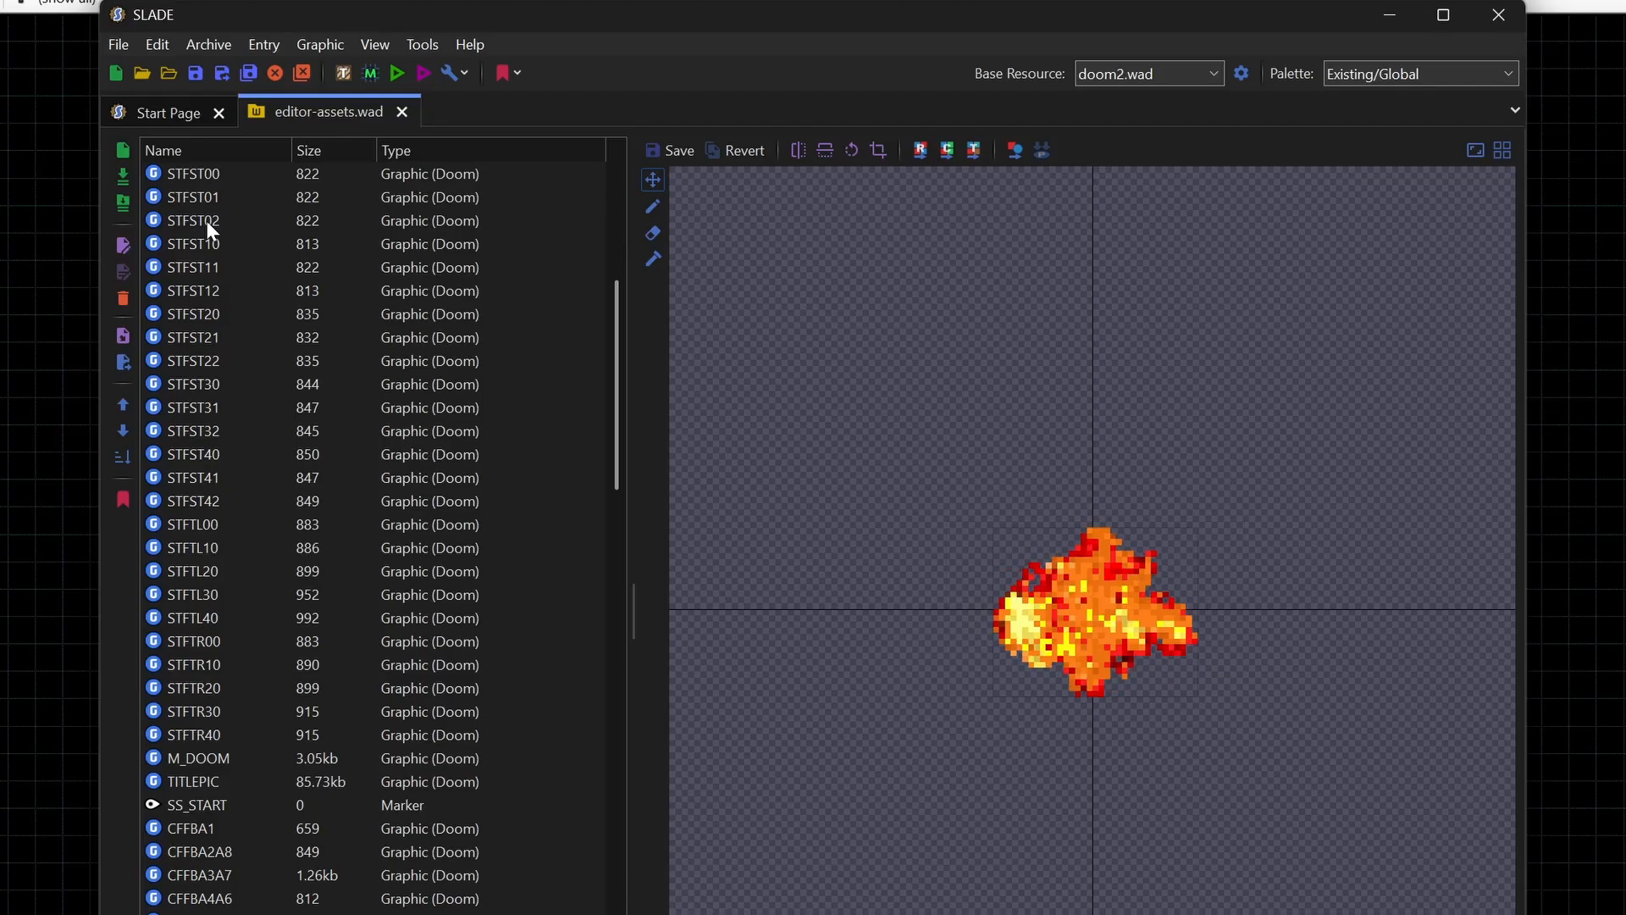
{"action": "key", "text": "Down"}
{"action": "key", "text": "Down"}
{"action": "key", "text": "Down"}
{"action": "key", "text": "Down"}
{"action": "key", "text": "Down"}
{"action": "key", "text": "Down"}
{"action": "key", "text": "Down"}
{"action": "key", "text": "Down"}
{"action": "key", "text": "Down"}
{"action": "key", "text": "Down"}
{"action": "key", "text": "Down"}
{"action": "key", "text": "Down"}
{"action": "key", "text": "Down"}
{"action": "key", "text": "Down"}
{"action": "key", "text": "Down"}
{"action": "key", "text": "Down"}
{"action": "key", "text": "Down"}
{"action": "key", "text": "Down"}
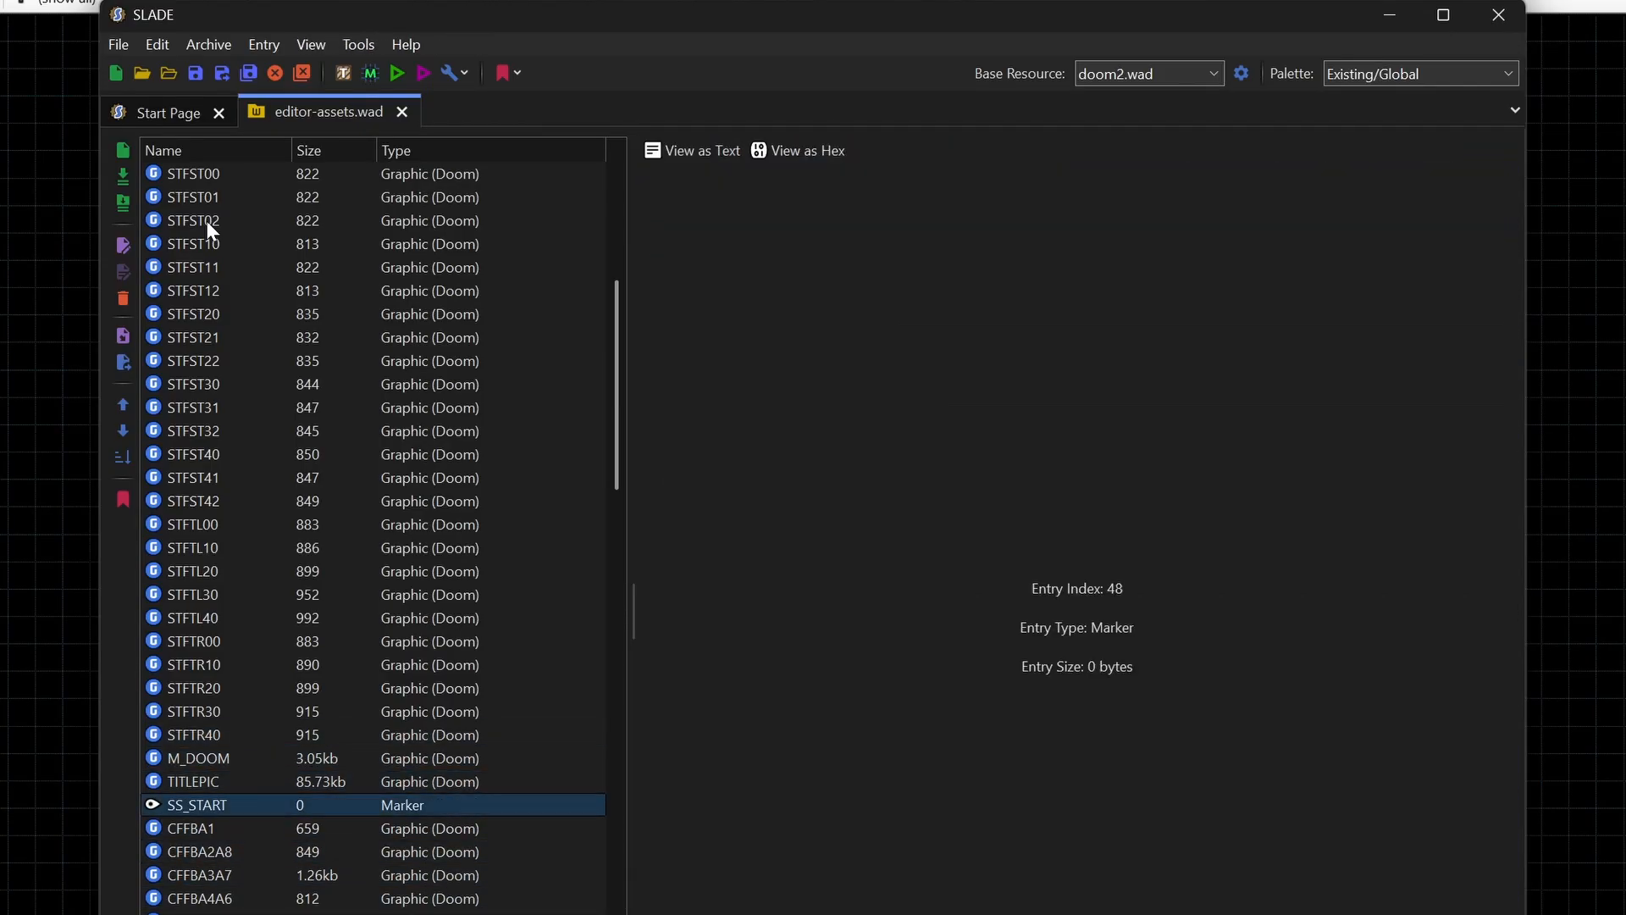
Step: Examine the sprites after the SS_START marker, and continue through the flats and patches to the patch name table
{"action": "key", "text": "Down"}
{"action": "key", "text": "Down"}
{"action": "key", "text": "Down"}
{"action": "key", "text": "Down"}
{"action": "key", "text": "Down"}
{"action": "key", "text": "Down"}
{"action": "key", "text": "Down"}
{"action": "key", "text": "Down"}
{"action": "key", "text": "Down"}
{"action": "key", "text": "Down"}
{"action": "key", "text": "Down"}
{"action": "key", "text": "Down"}
{"action": "key", "text": "Down"}
{"action": "key", "text": "Down"}
{"action": "key", "text": "Down"}
{"action": "key", "text": "Down"}
{"action": "key", "text": "Down"}
{"action": "key", "text": "Down"}
{"action": "key", "text": "Down"}
{"action": "key", "text": "Down"}
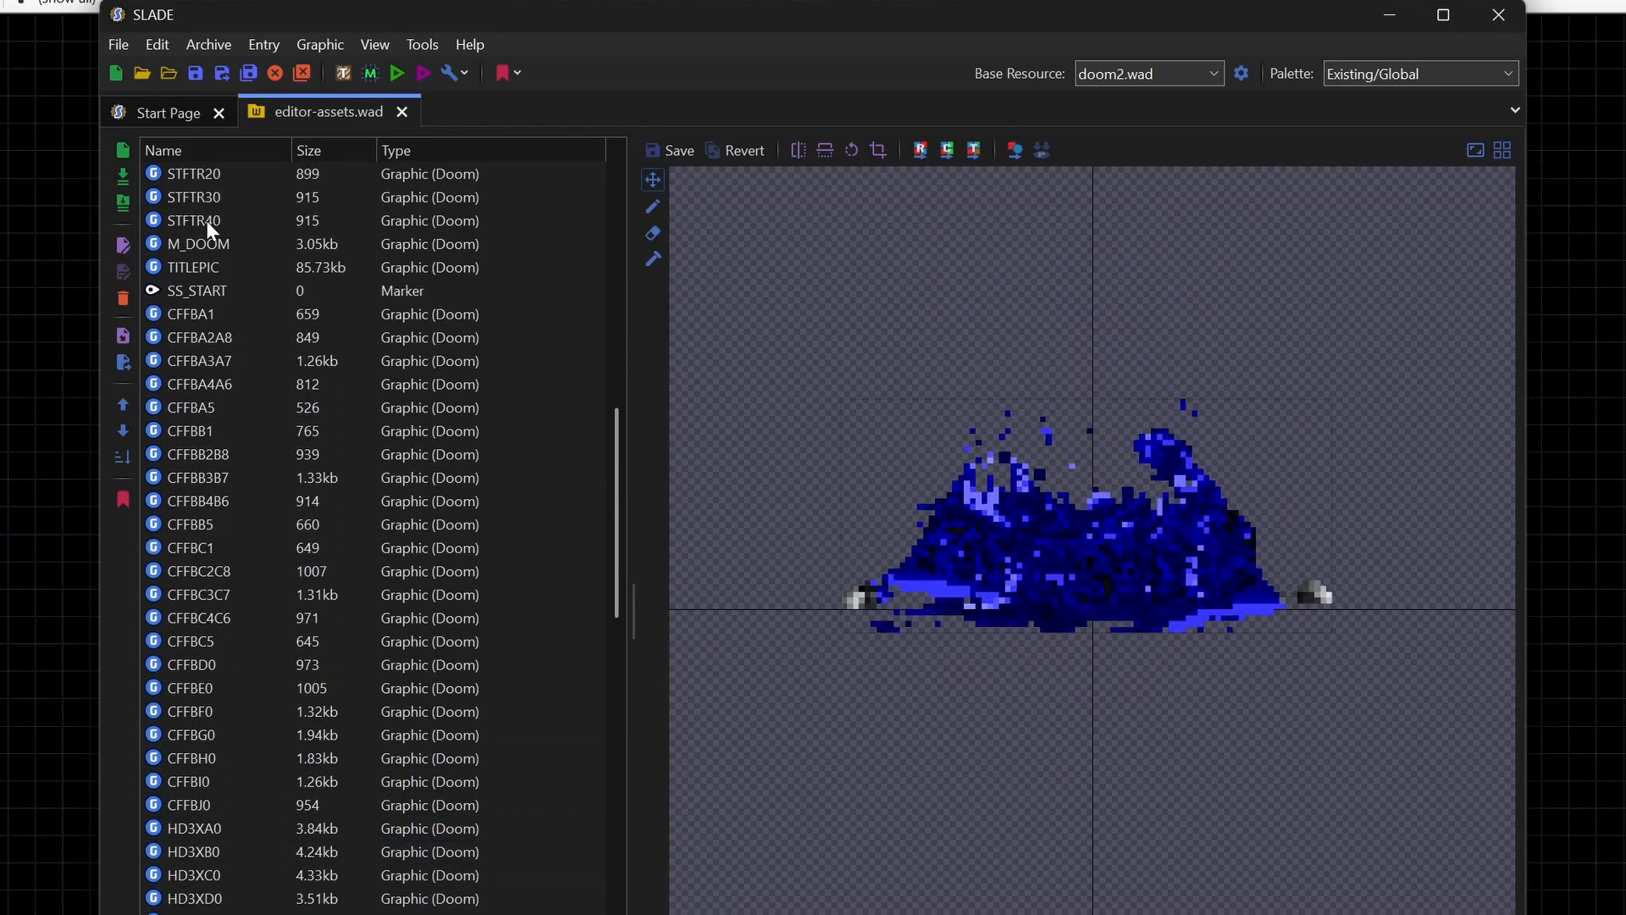
{"action": "key", "text": "Down"}
{"action": "key", "text": "Down"}
{"action": "key", "text": "Down"}
{"action": "key", "text": "Down"}
{"action": "key", "text": "Down"}
{"action": "key", "text": "Down"}
{"action": "key", "text": "Down"}
{"action": "key", "text": "Down"}
{"action": "key", "text": "Down"}
{"action": "key", "text": "Down"}
{"action": "key", "text": "Down"}
{"action": "key", "text": "Down"}
{"action": "key", "text": "Down"}
{"action": "key", "text": "Down"}
{"action": "key", "text": "Down"}
{"action": "key", "text": "Down"}
{"action": "key", "text": "Down"}
{"action": "key", "text": "Down"}
{"action": "key", "text": "Down"}
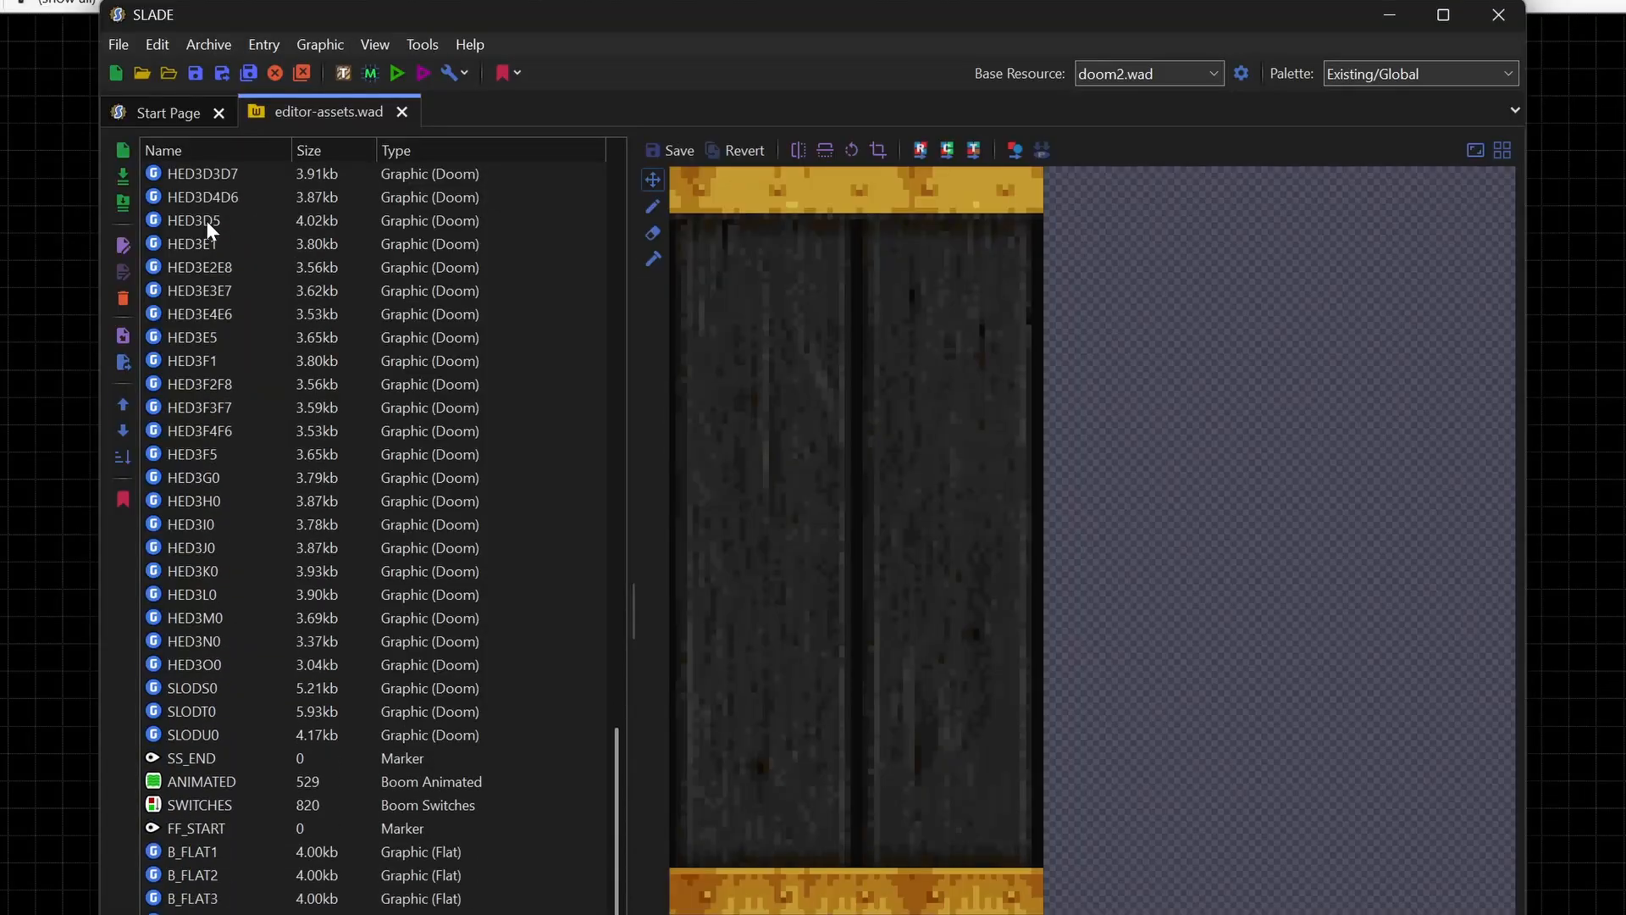
{"action": "key", "text": "Down"}
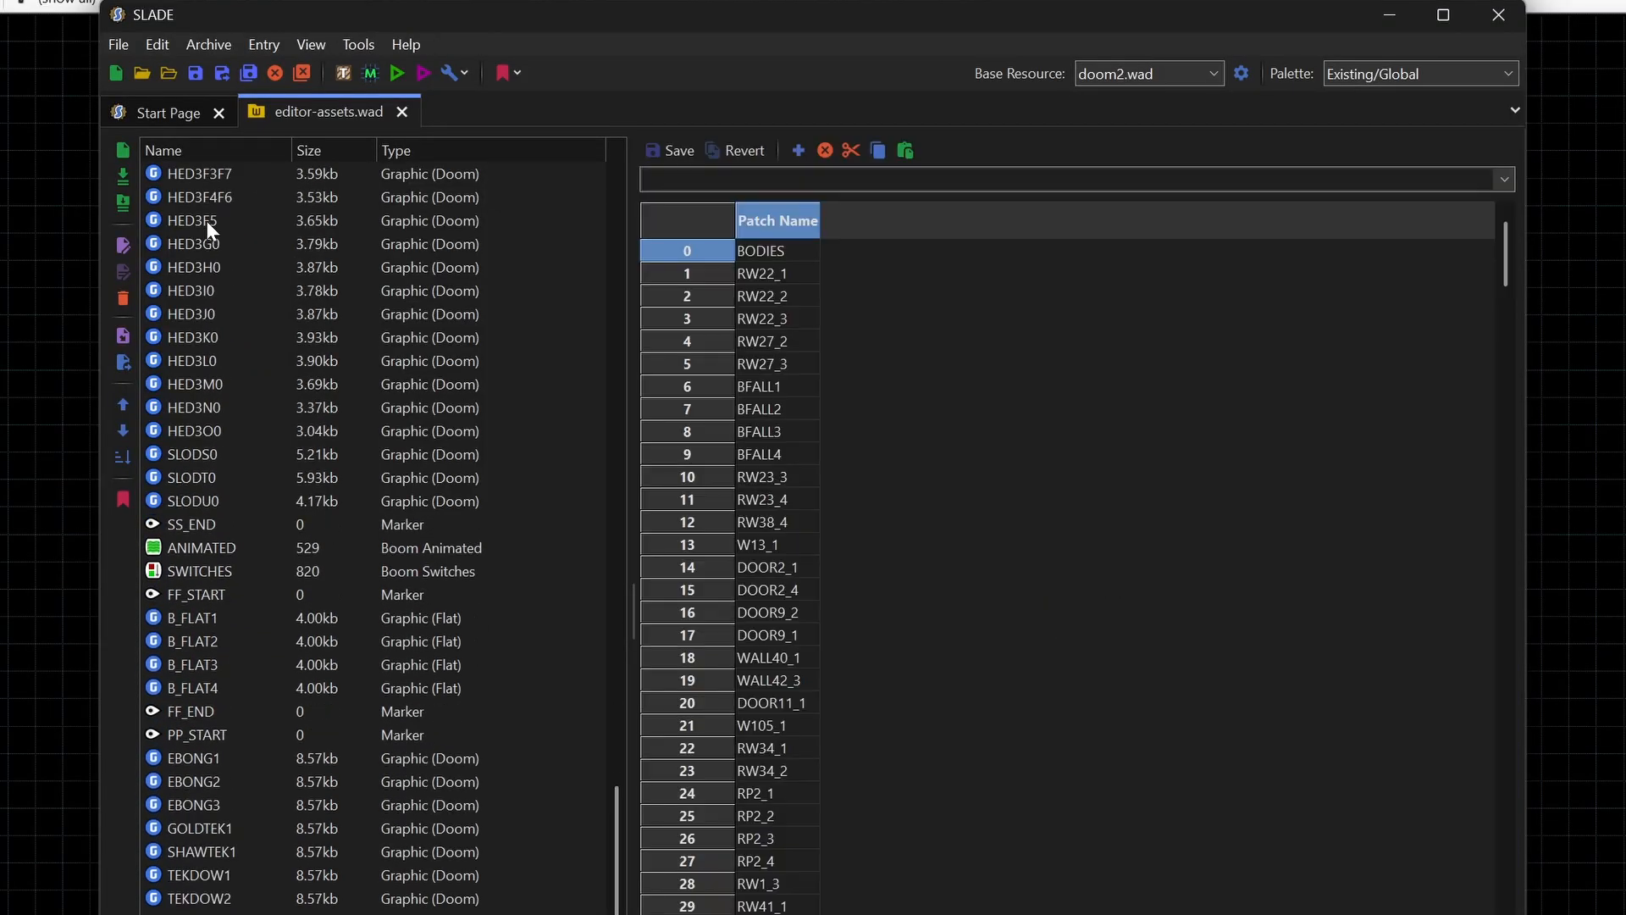
Step: Preview the flats from B_FLAT2 onward and the first wall patch, EBONG1
{"action": "left_click", "coordinate": [222, 630]}
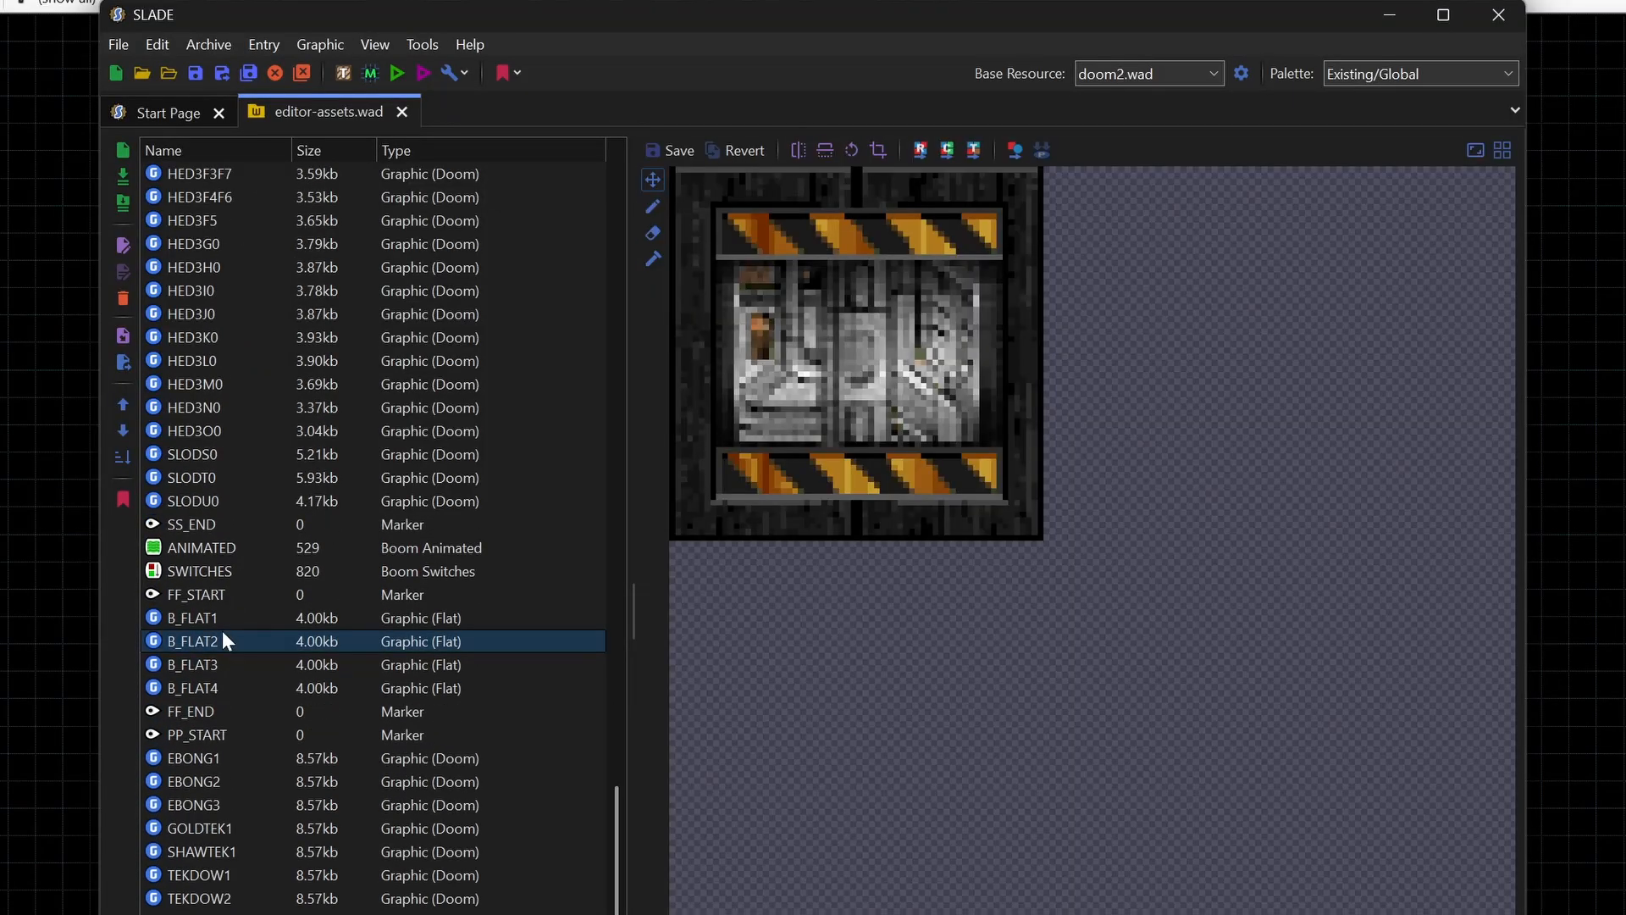
{"action": "key", "text": "Down"}
{"action": "key", "text": "Down"}
{"action": "key", "text": "Down"}
{"action": "key", "text": "Down"}
{"action": "key", "text": "Down"}
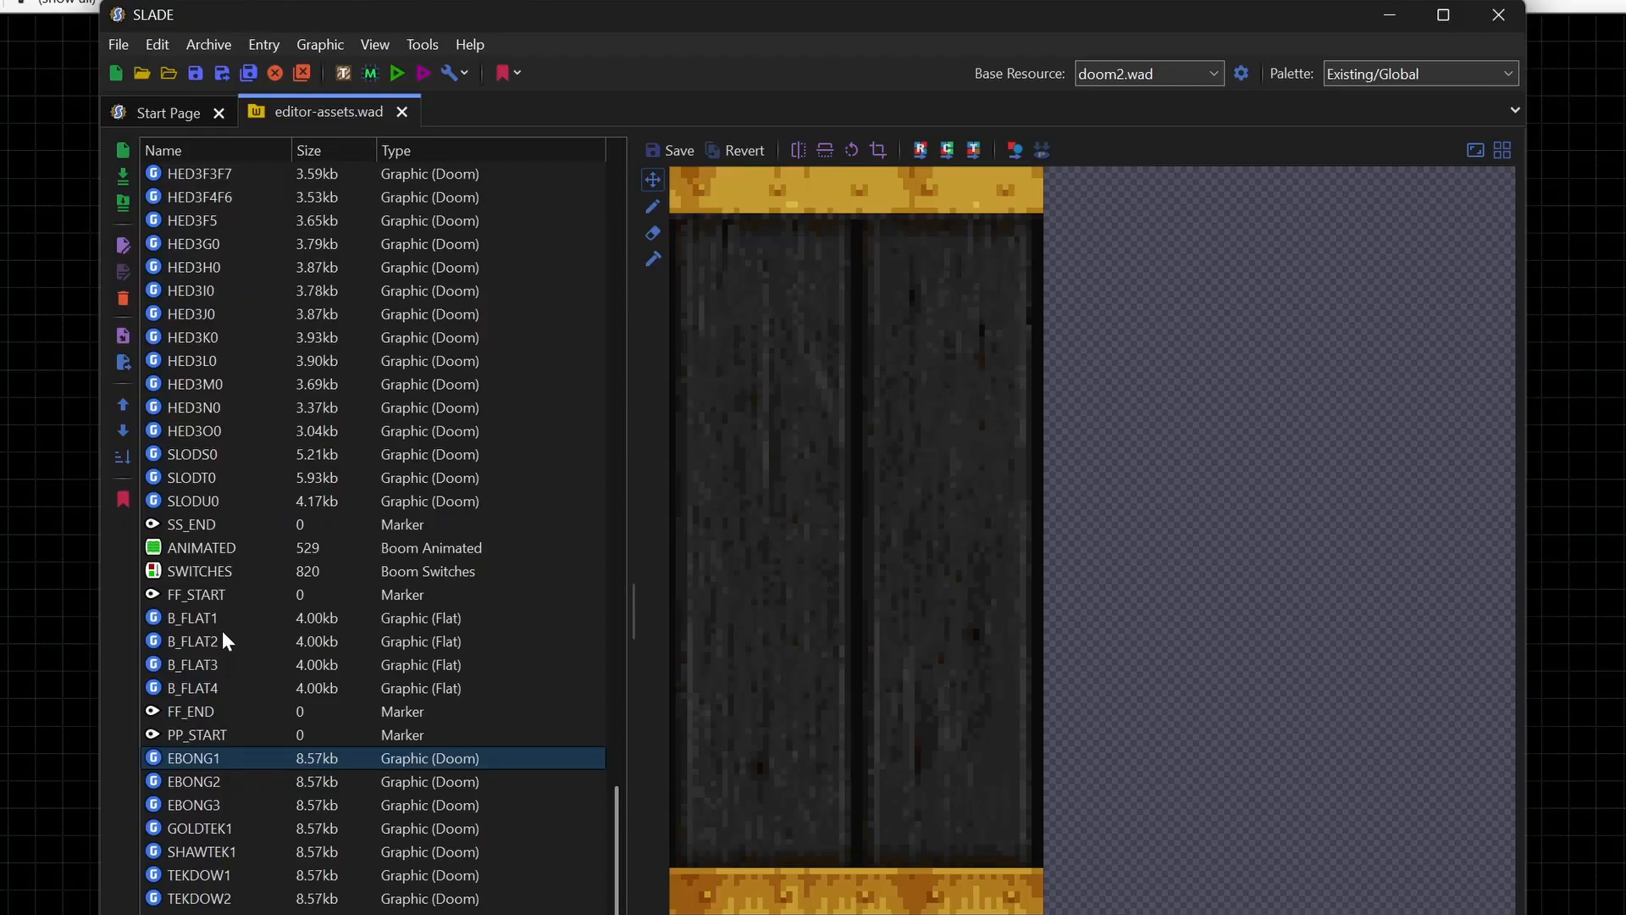
Step: Preview the remaining wall patches in turn, from EBONG2 through TEKDOW2
{"action": "key", "text": "Down"}
{"action": "key", "text": "Down"}
{"action": "key", "text": "Down"}
{"action": "key", "text": "Down"}
{"action": "key", "text": "Down"}
{"action": "key", "text": "Down"}
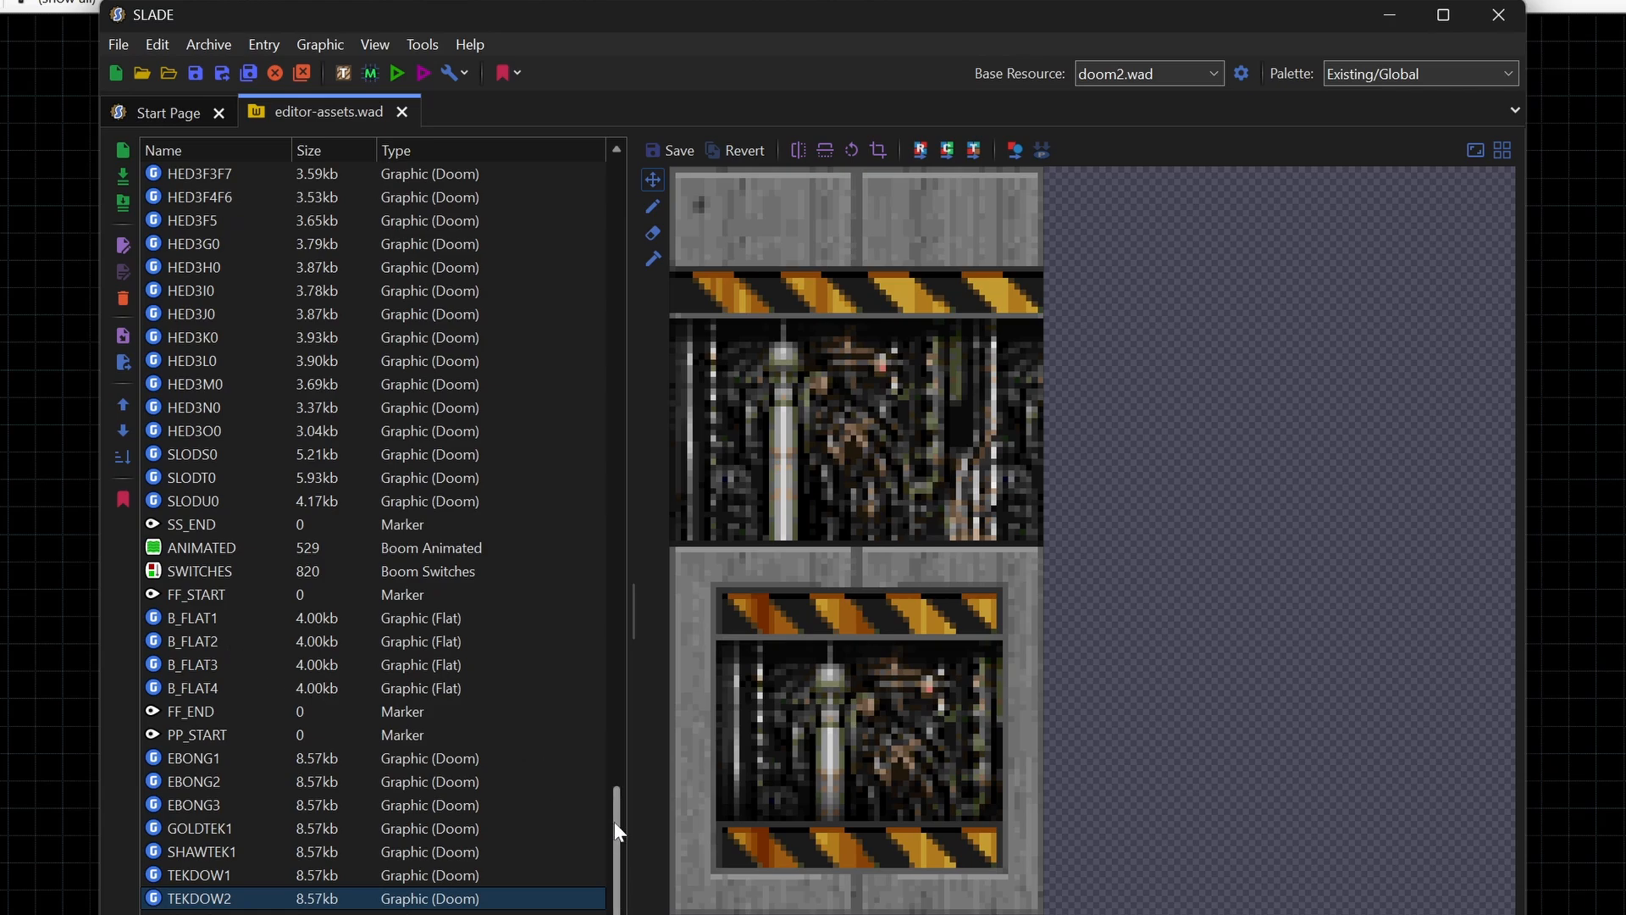
Step: Import credits.txt from the project's src folder into editor-assets.wad, view the new CREDITS entry and save the archive
{"action": "left_click_drag", "start_coordinate": [613, 822], "coordinate": [170, 126]}
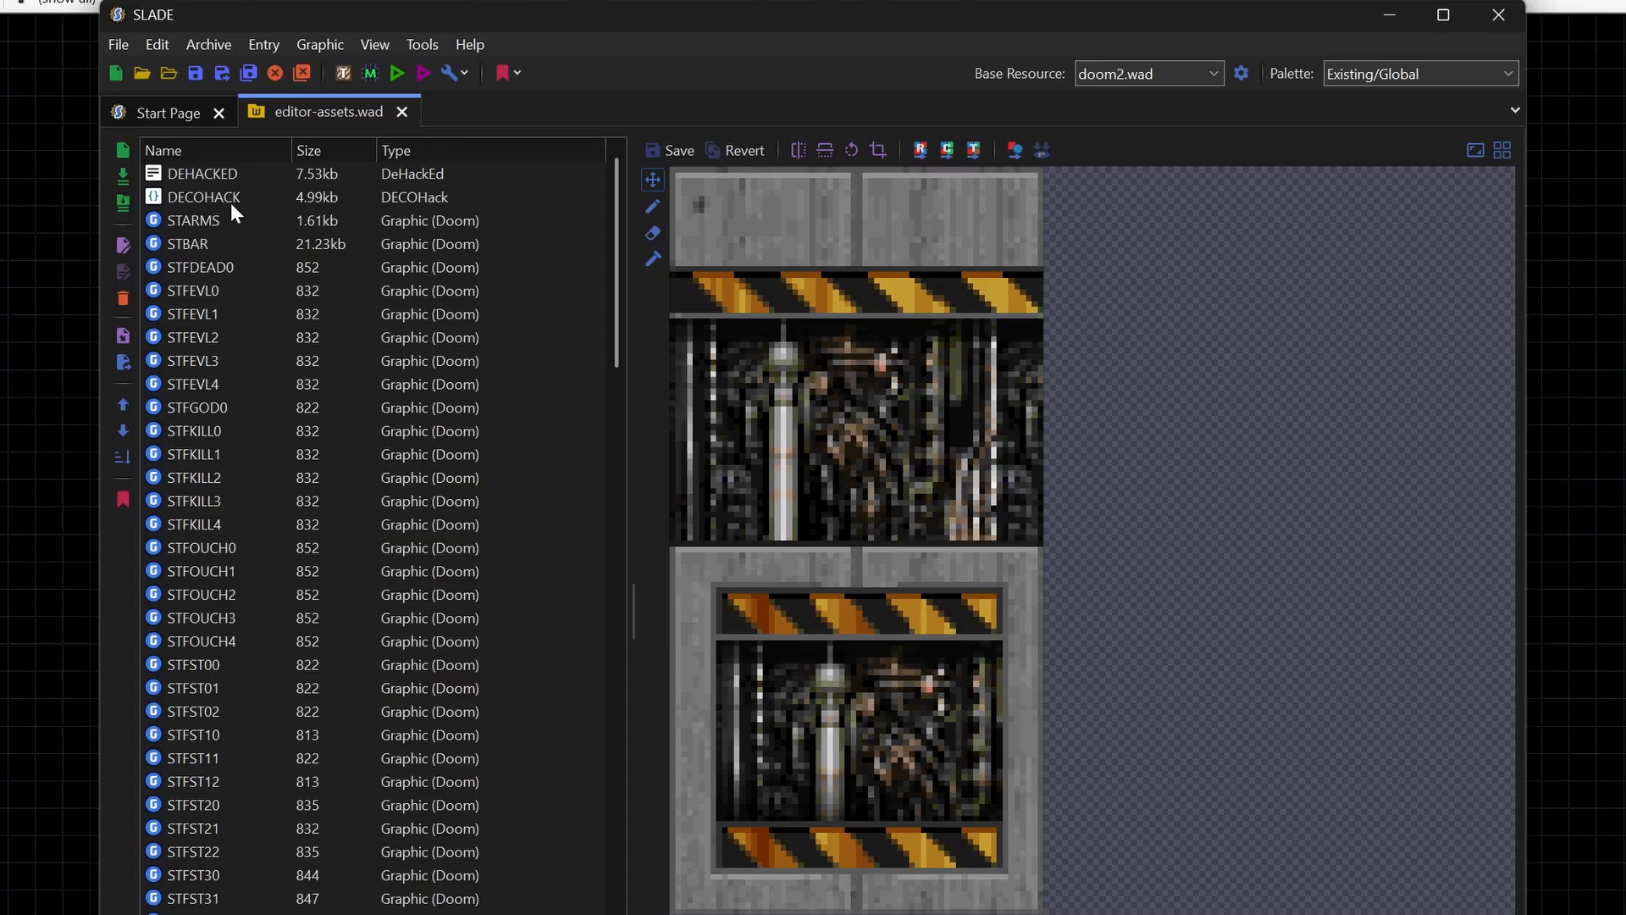
{"action": "left_click", "coordinate": [121, 175]}
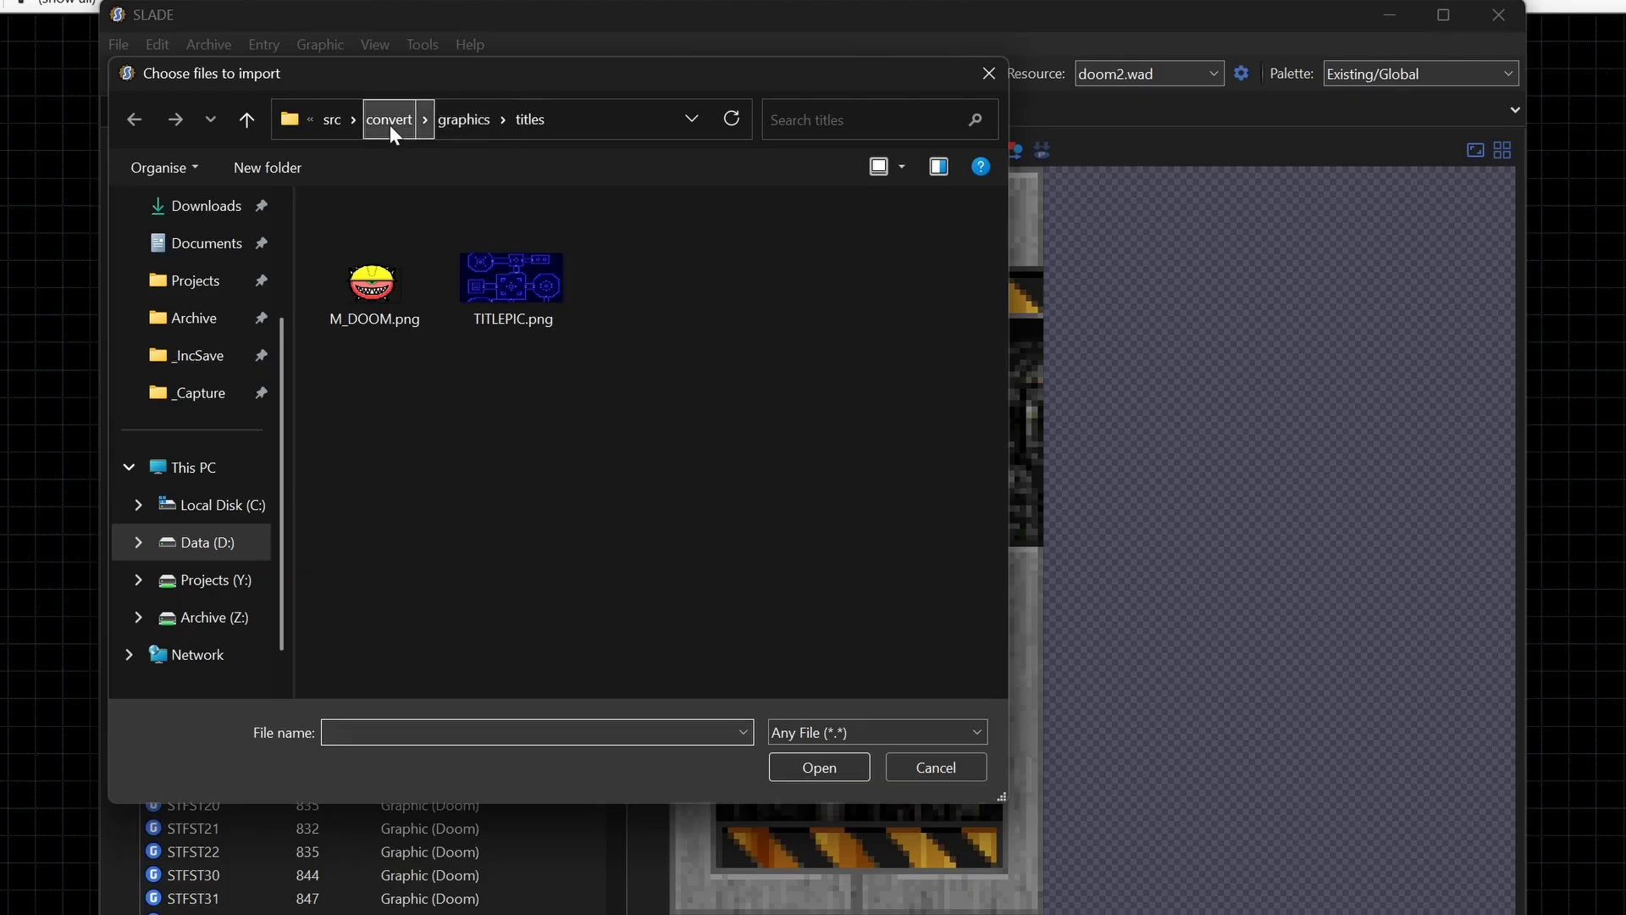
{"action": "left_click", "coordinate": [334, 122]}
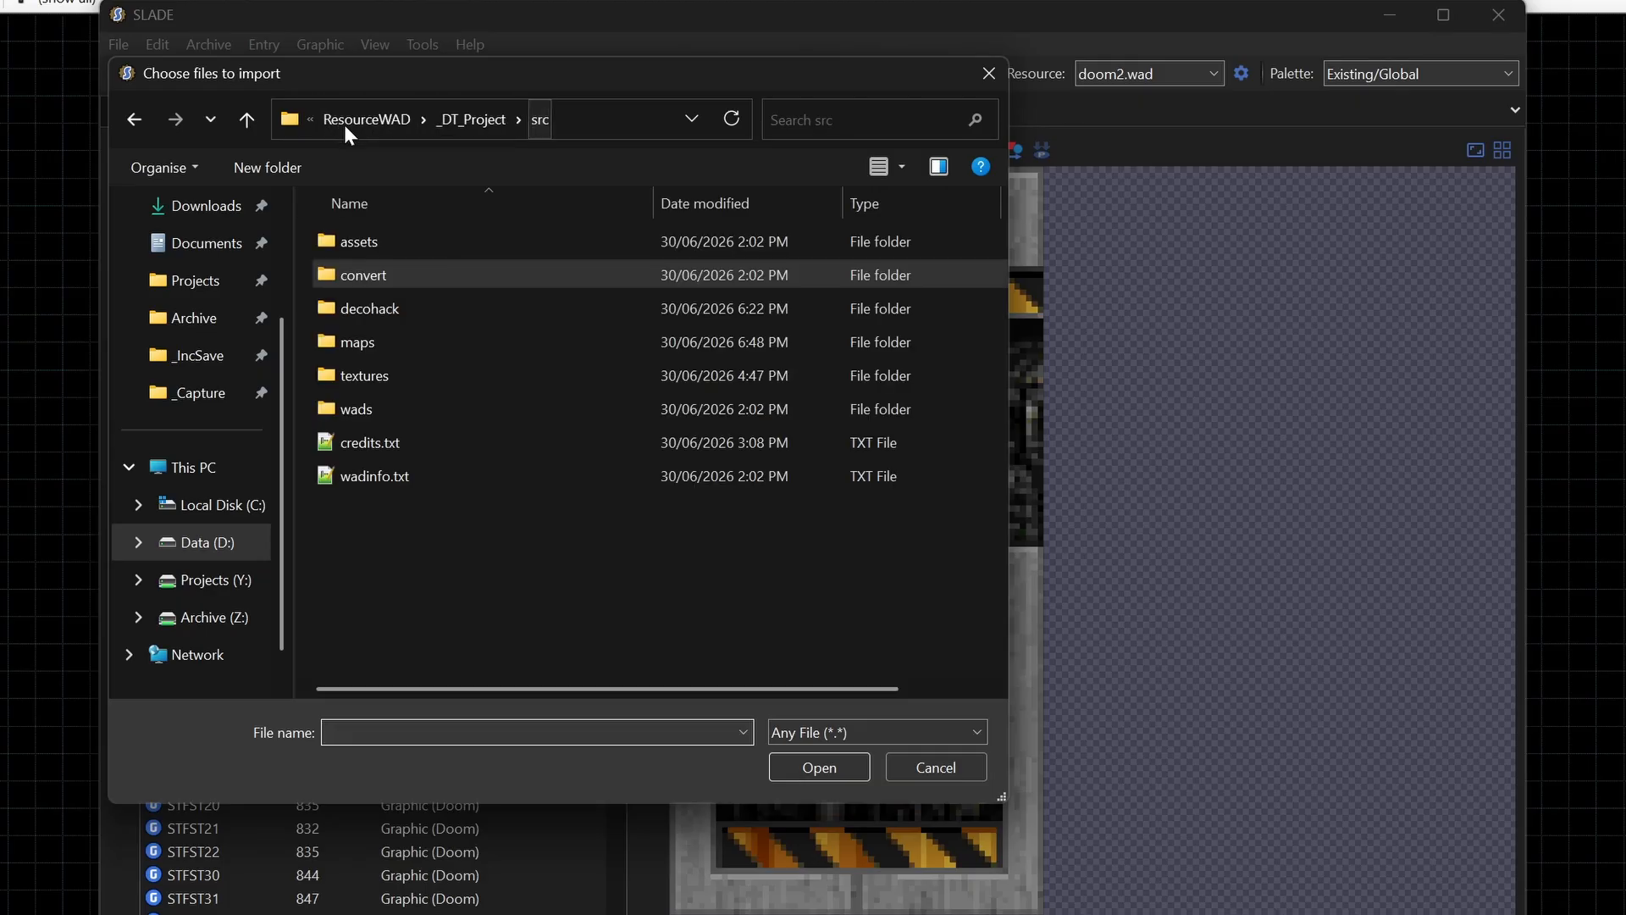
{"action": "double_click", "coordinate": [403, 436]}
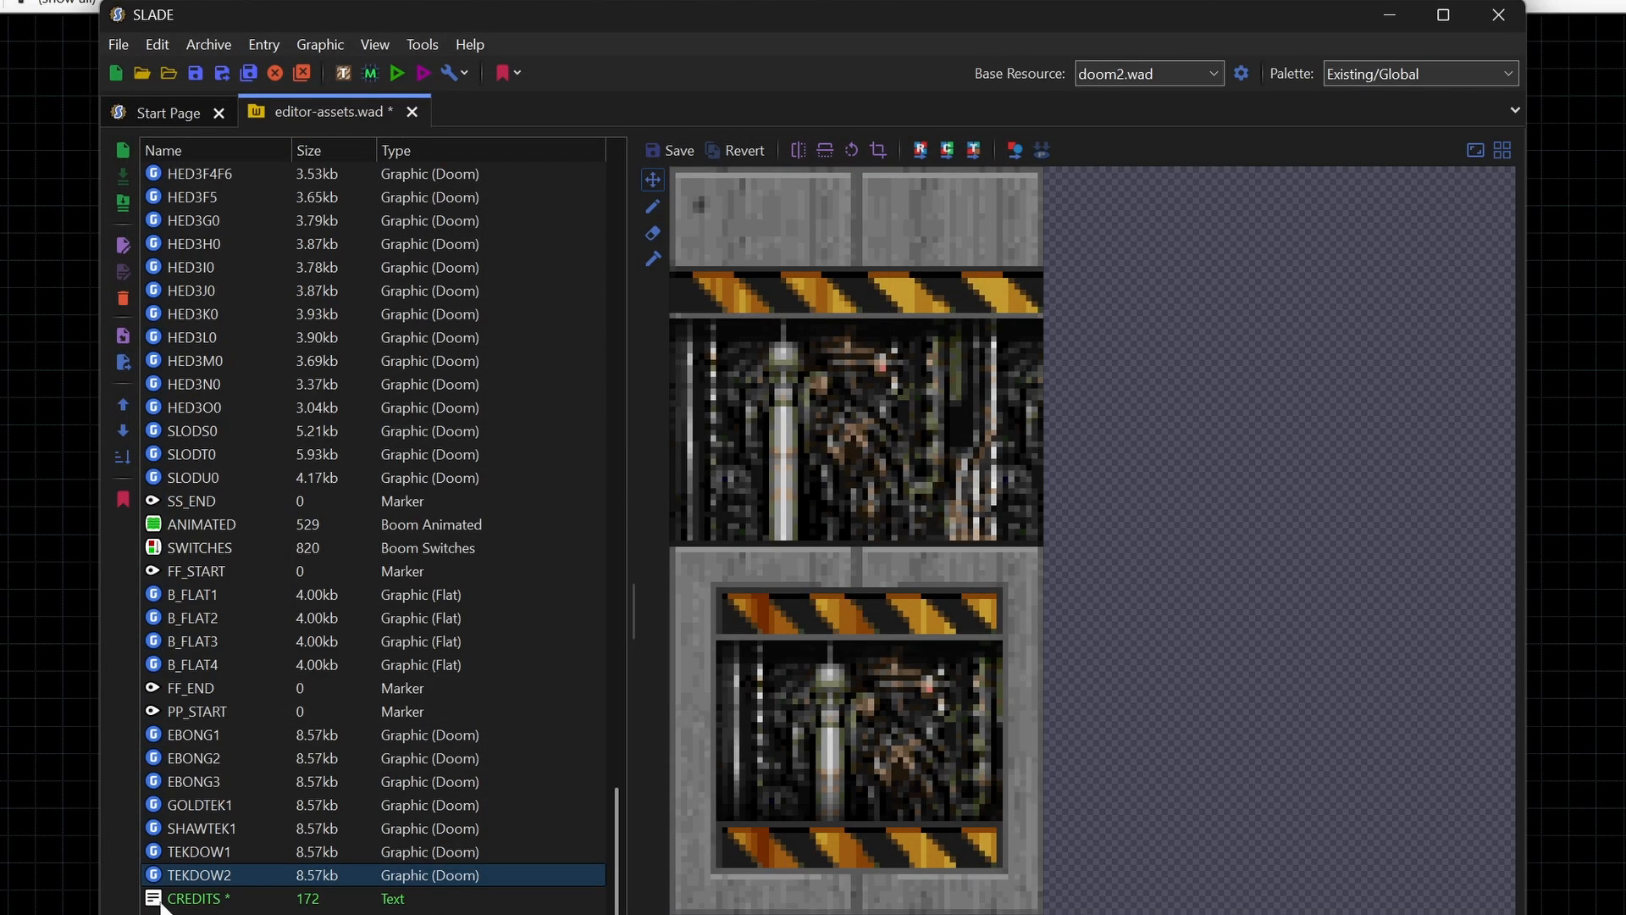
{"action": "left_click", "coordinate": [180, 899]}
{"action": "key", "text": "ctrl+s"}
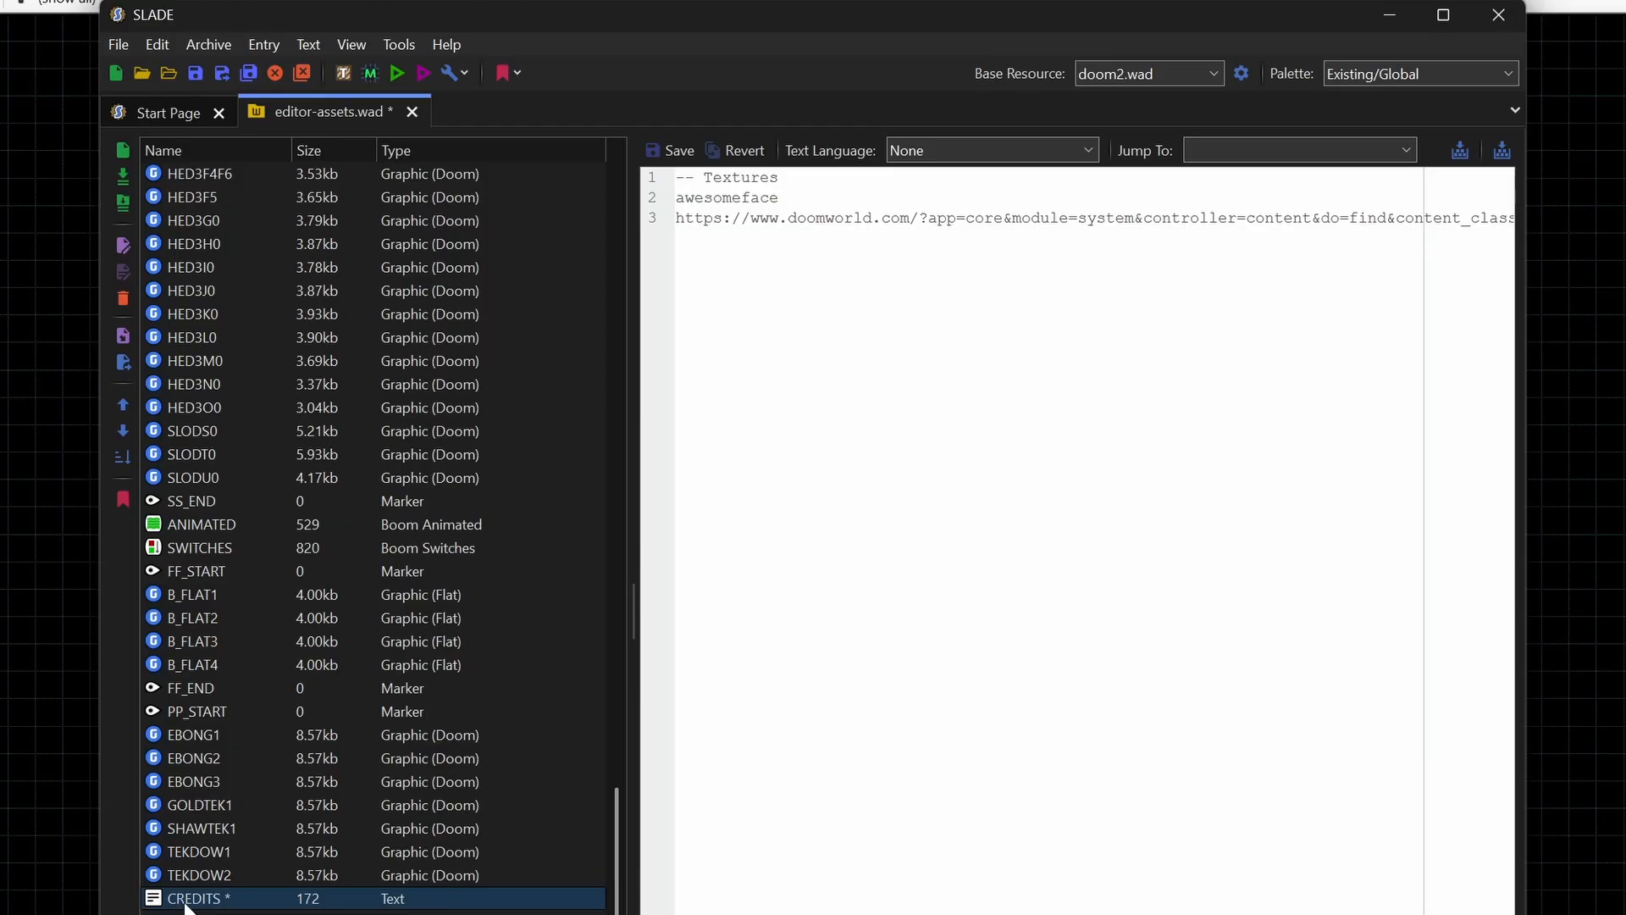
Step: Preview the STFDEAD0 face graphic among the status bar faces and close editor-assets.wad
{"action": "scroll", "coordinate": [439, 381], "scroll_direction": "up", "scroll_amount": 20}
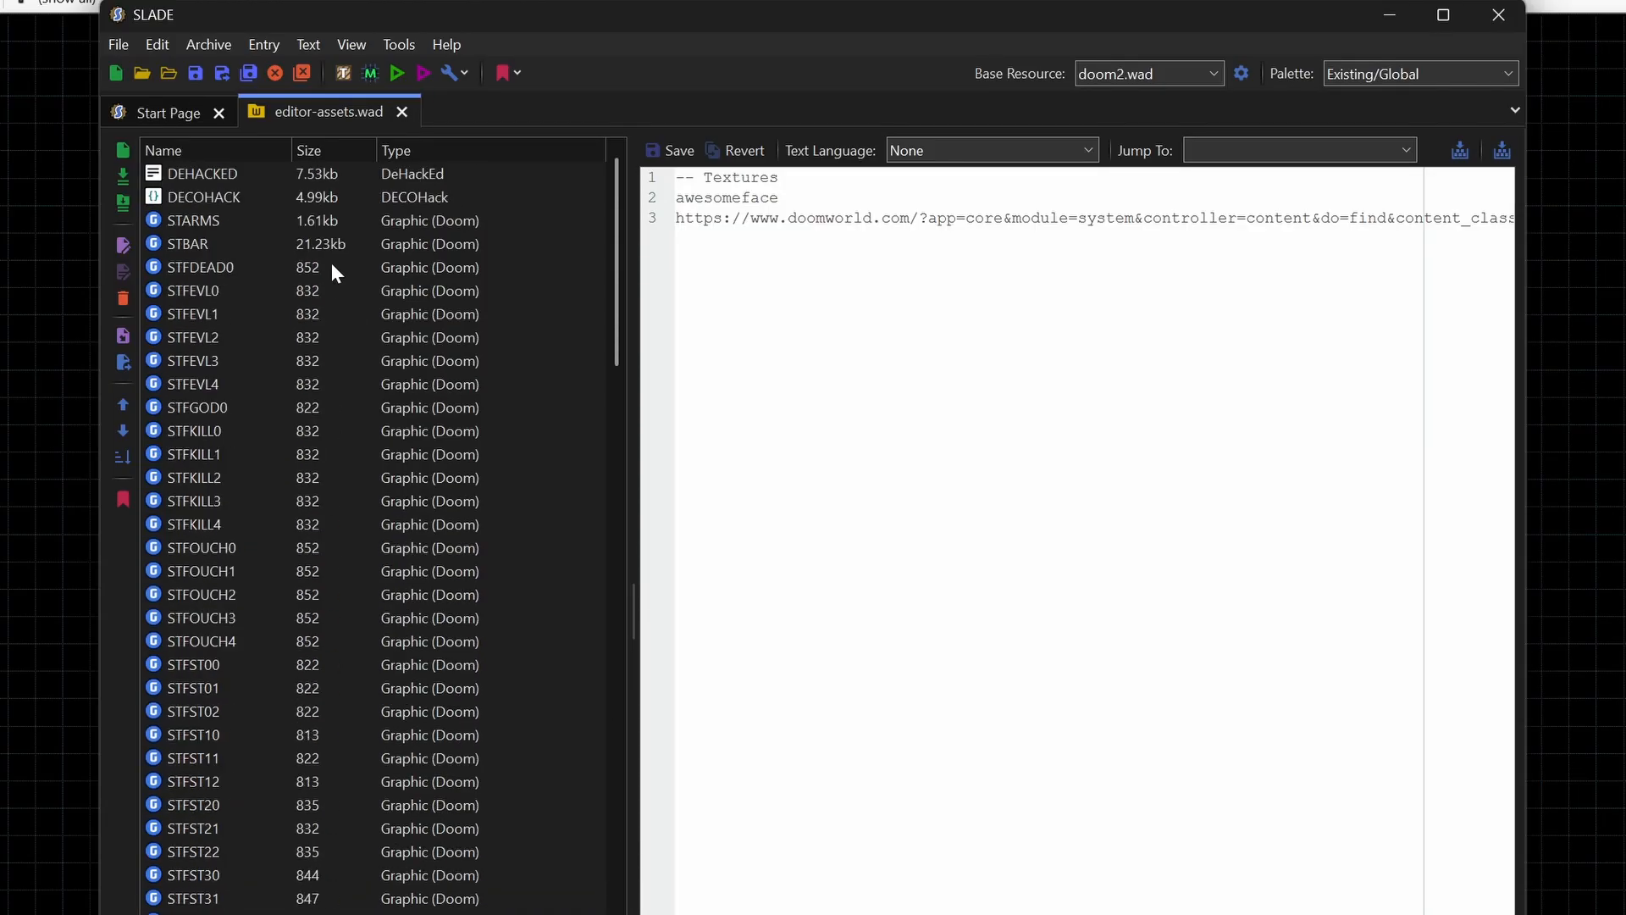
{"action": "left_click", "coordinate": [333, 268]}
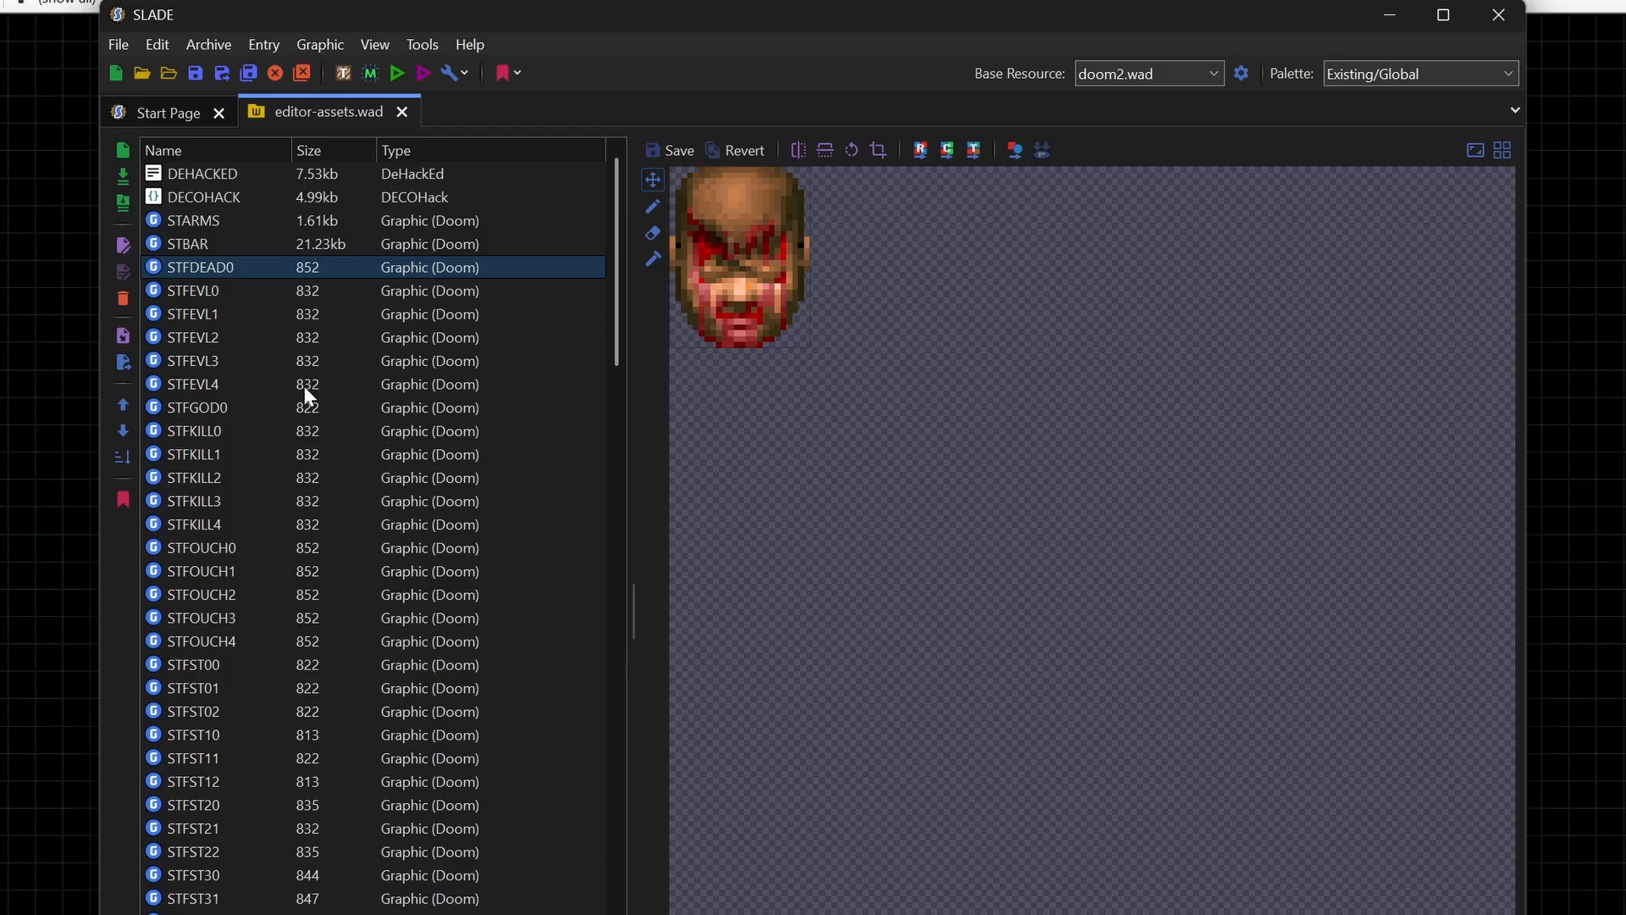
{"action": "scroll", "coordinate": [303, 387], "scroll_direction": "down", "scroll_amount": 3}
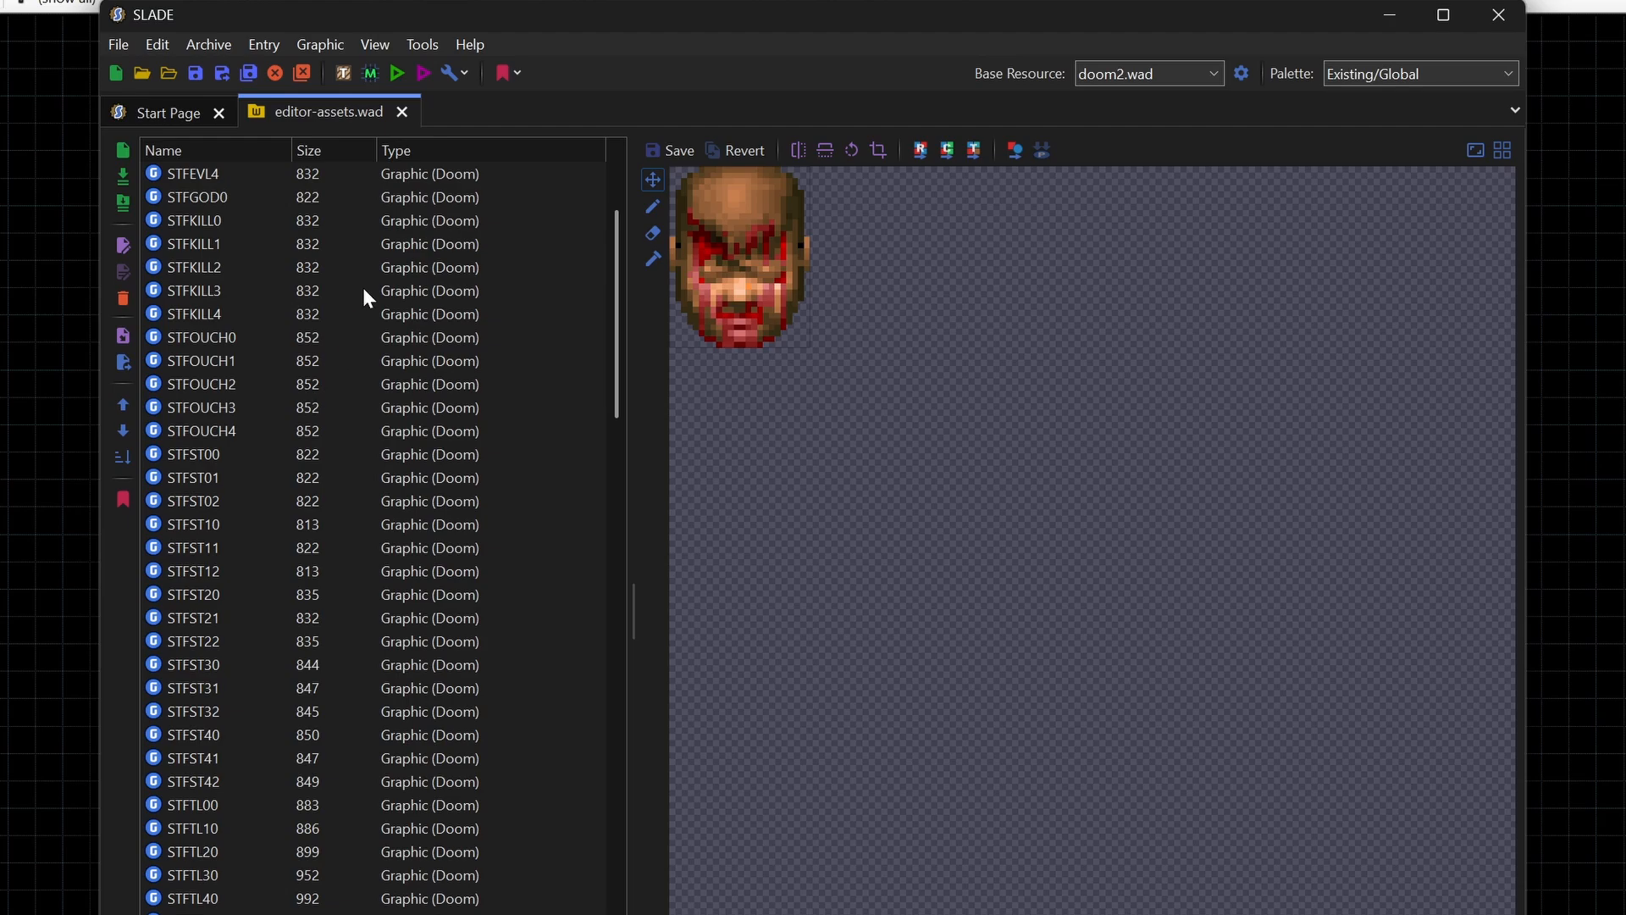
{"action": "left_click", "coordinate": [404, 112]}
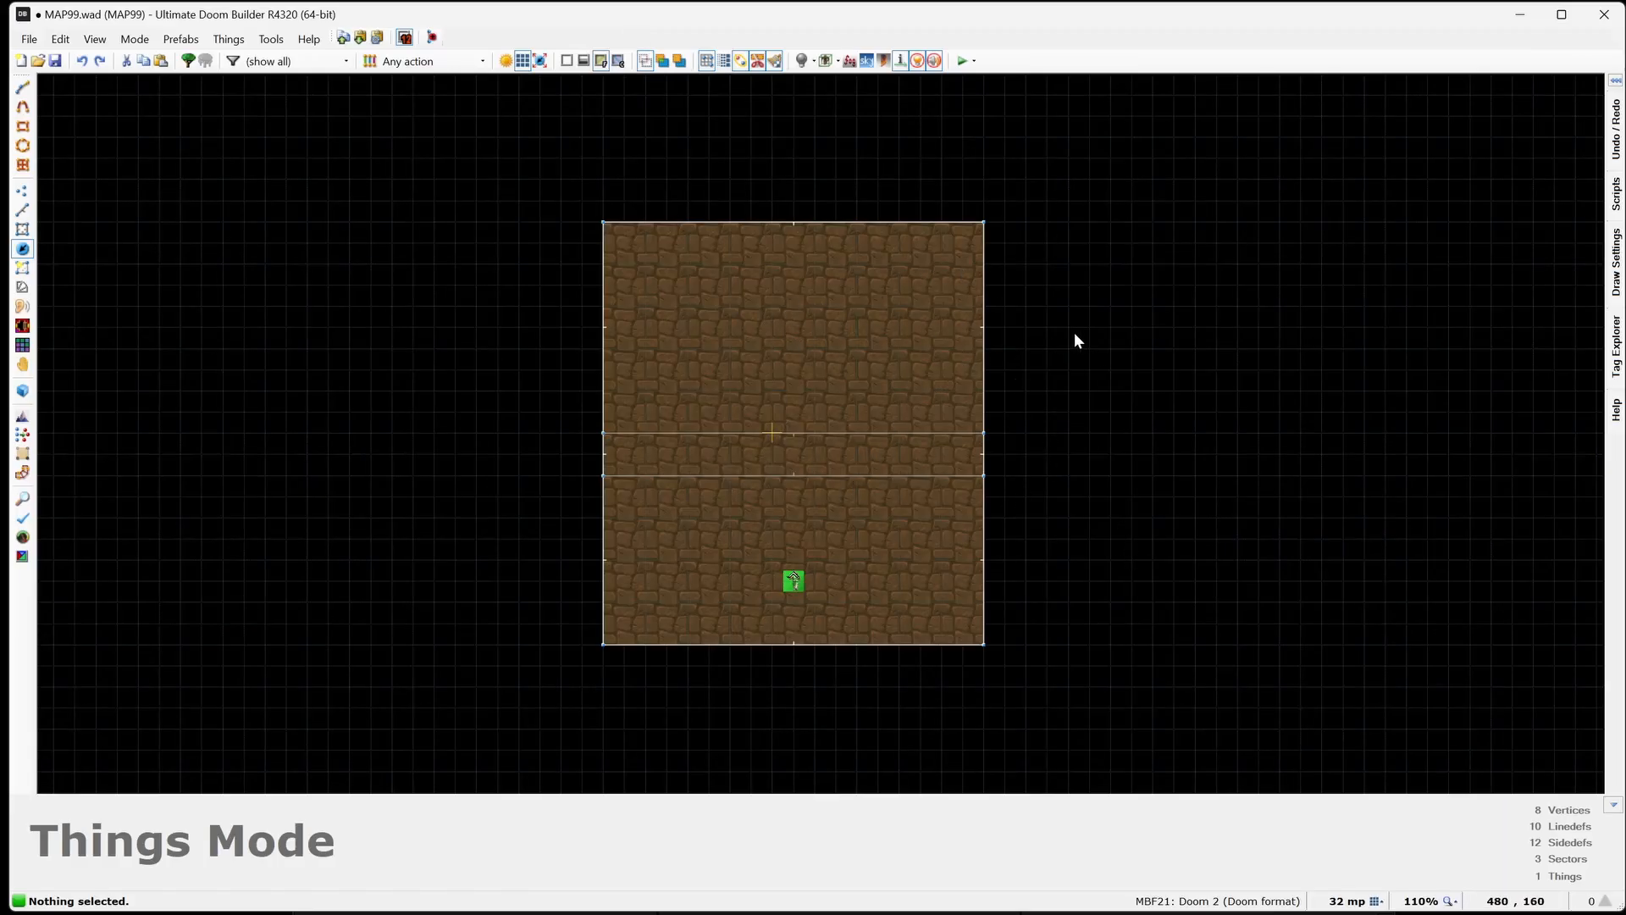
Step: Switch to Ultimate Doom Builder, place a Cacoferno from c_Monsters at X 32, Y 160, and save MAP99
{"action": "left_click", "coordinate": [29, 39]}
{"action": "left_click", "coordinate": [73, 137]}
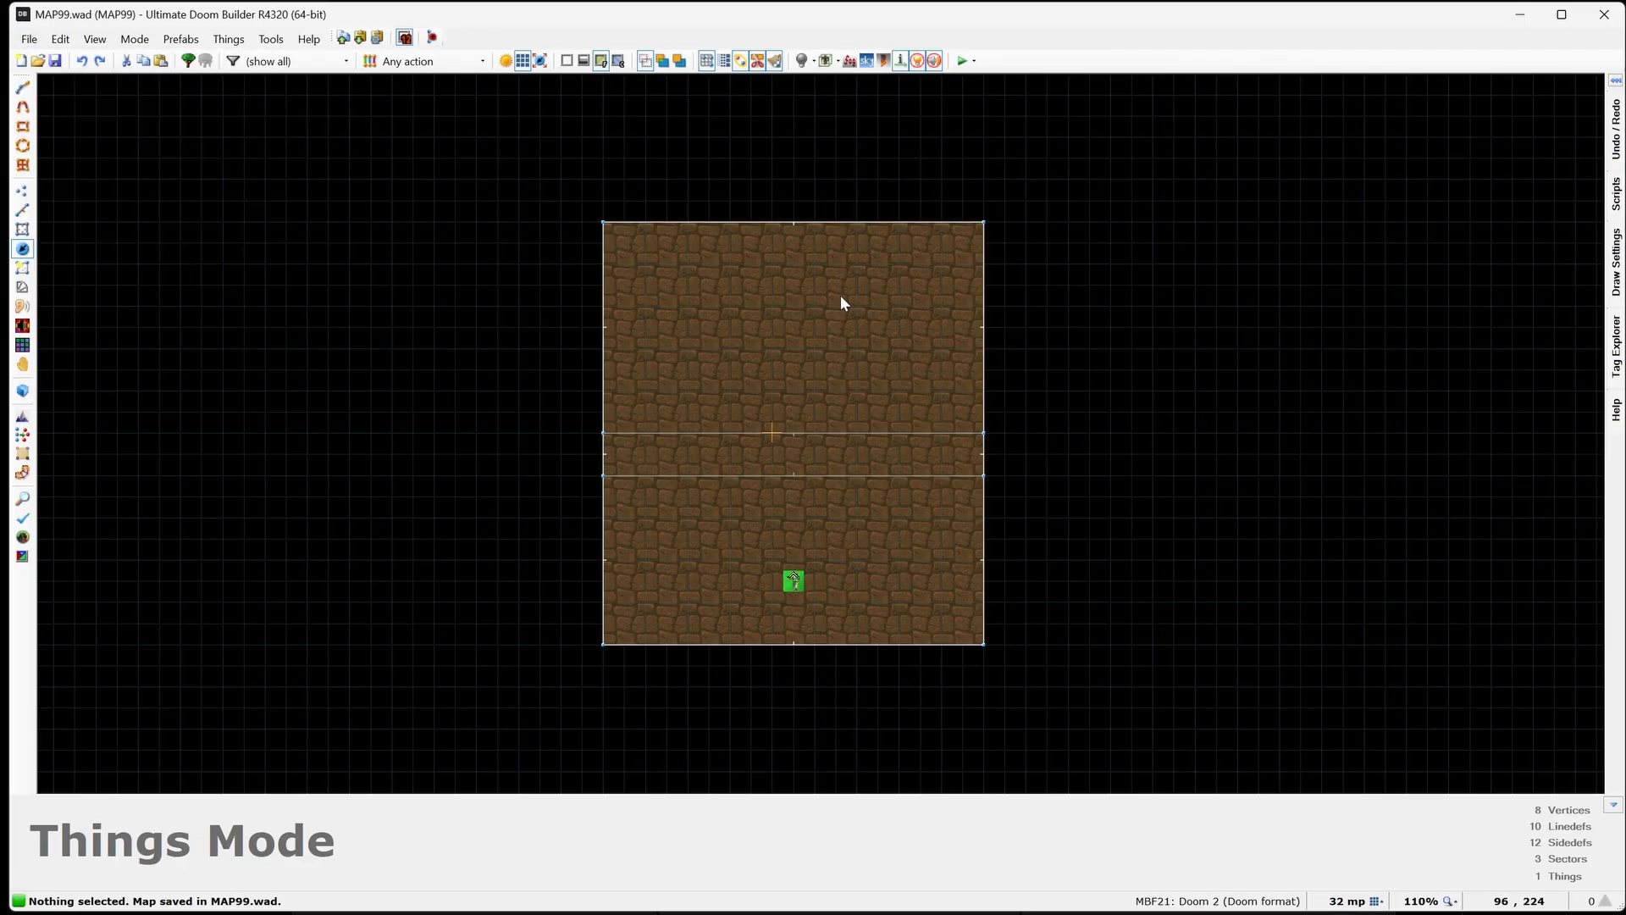
{"action": "key", "text": "Insert"}
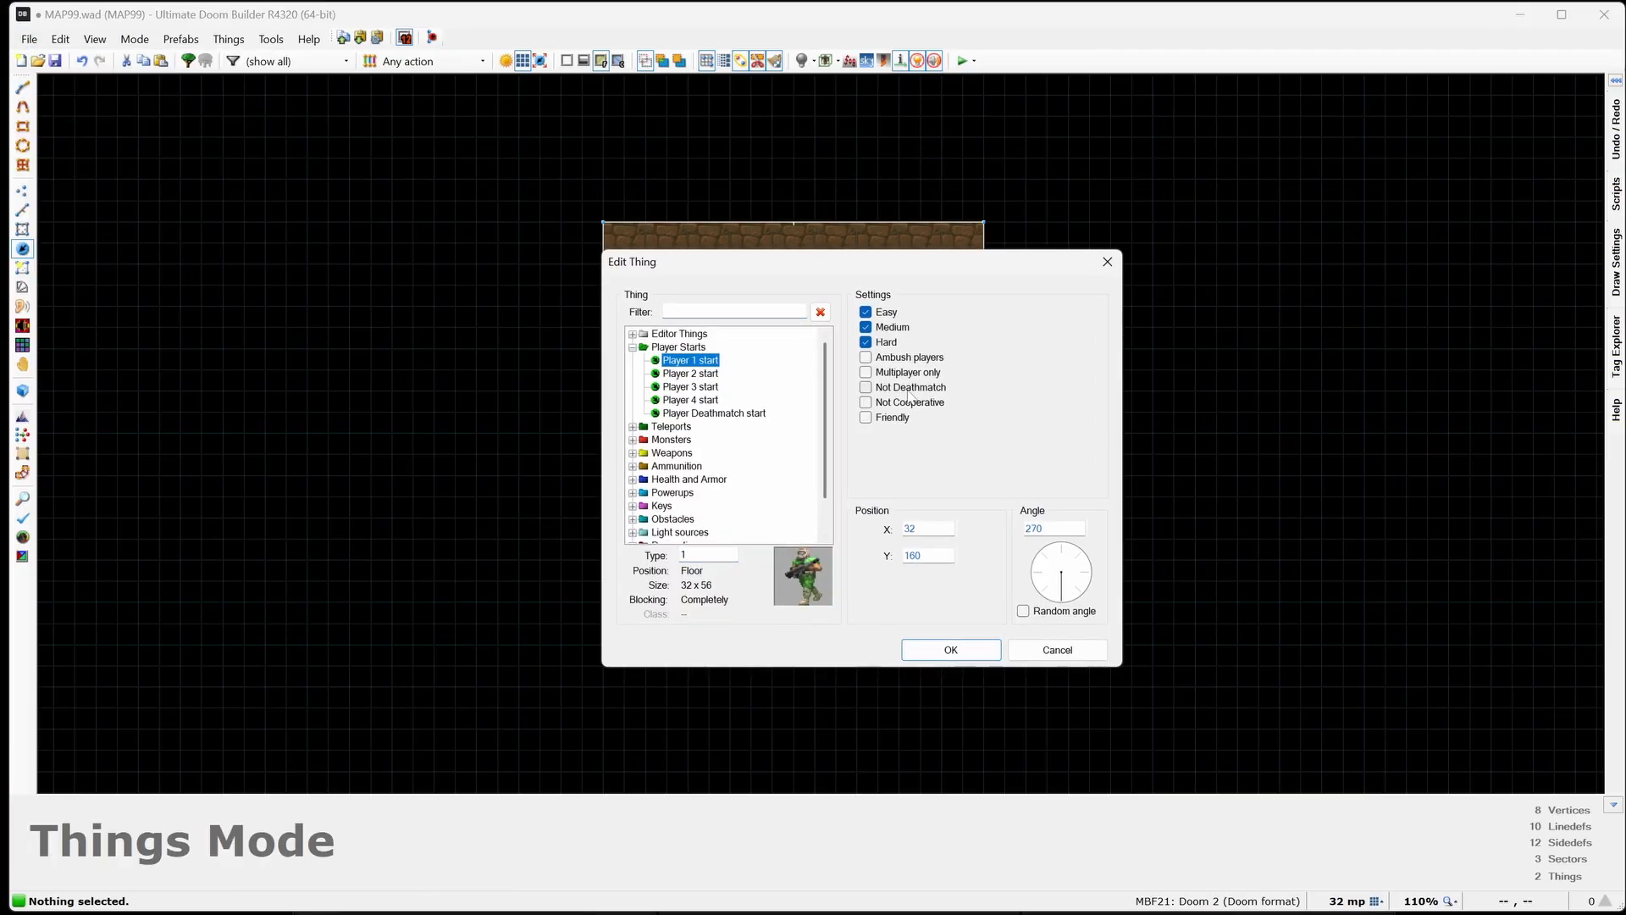
{"action": "left_click", "coordinate": [633, 532]}
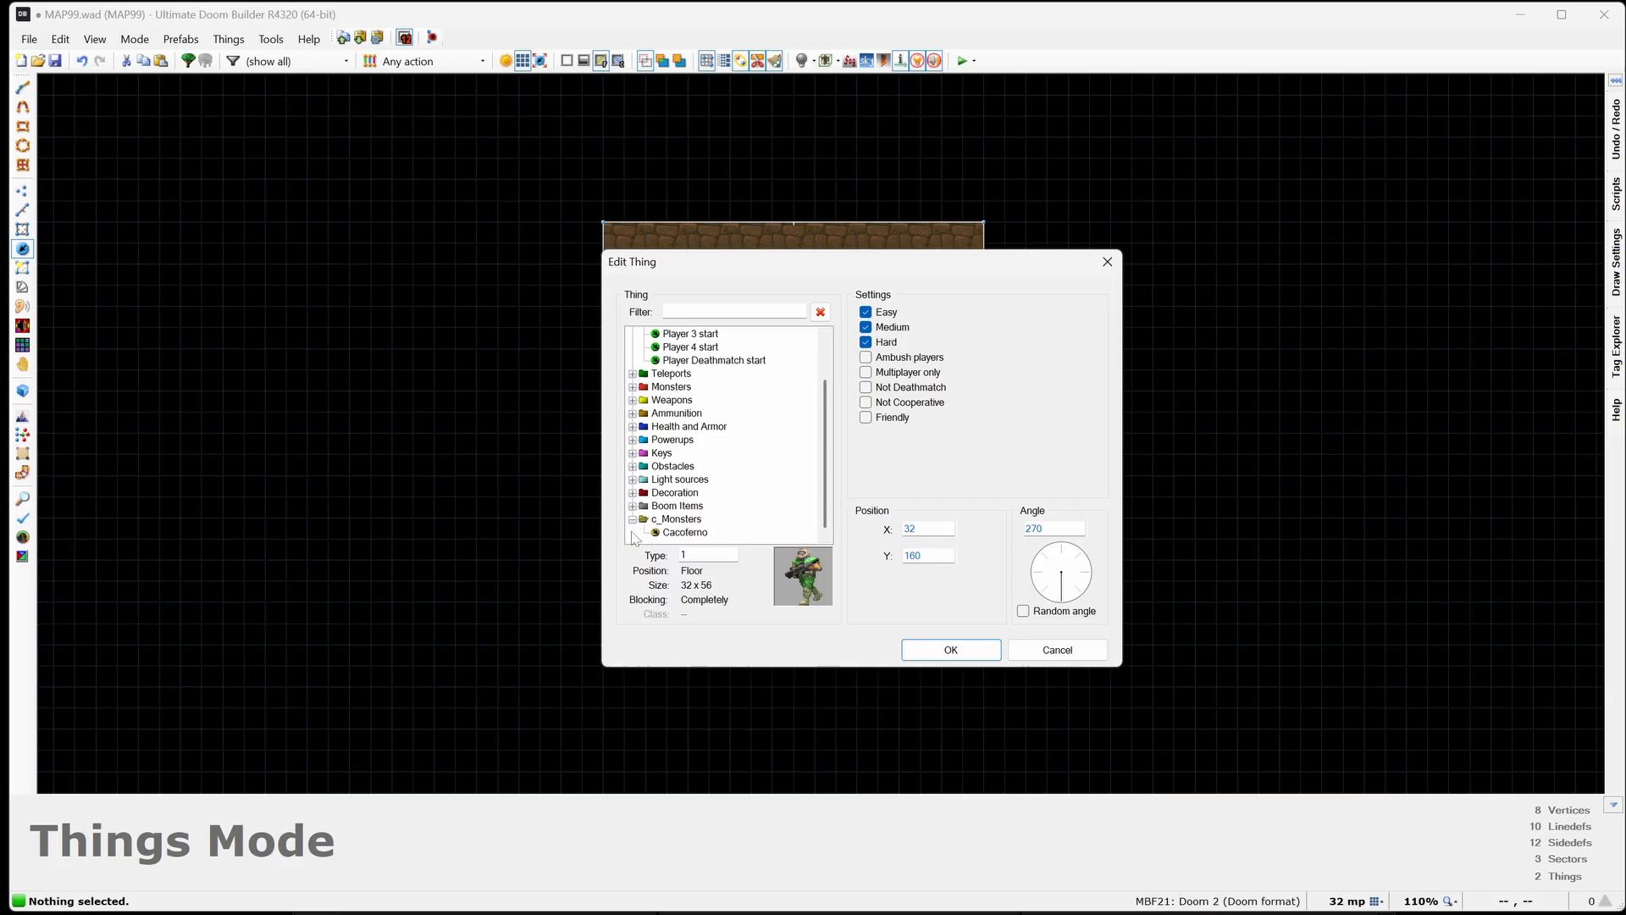
{"action": "left_click", "coordinate": [701, 532]}
{"action": "left_click", "coordinate": [950, 649]}
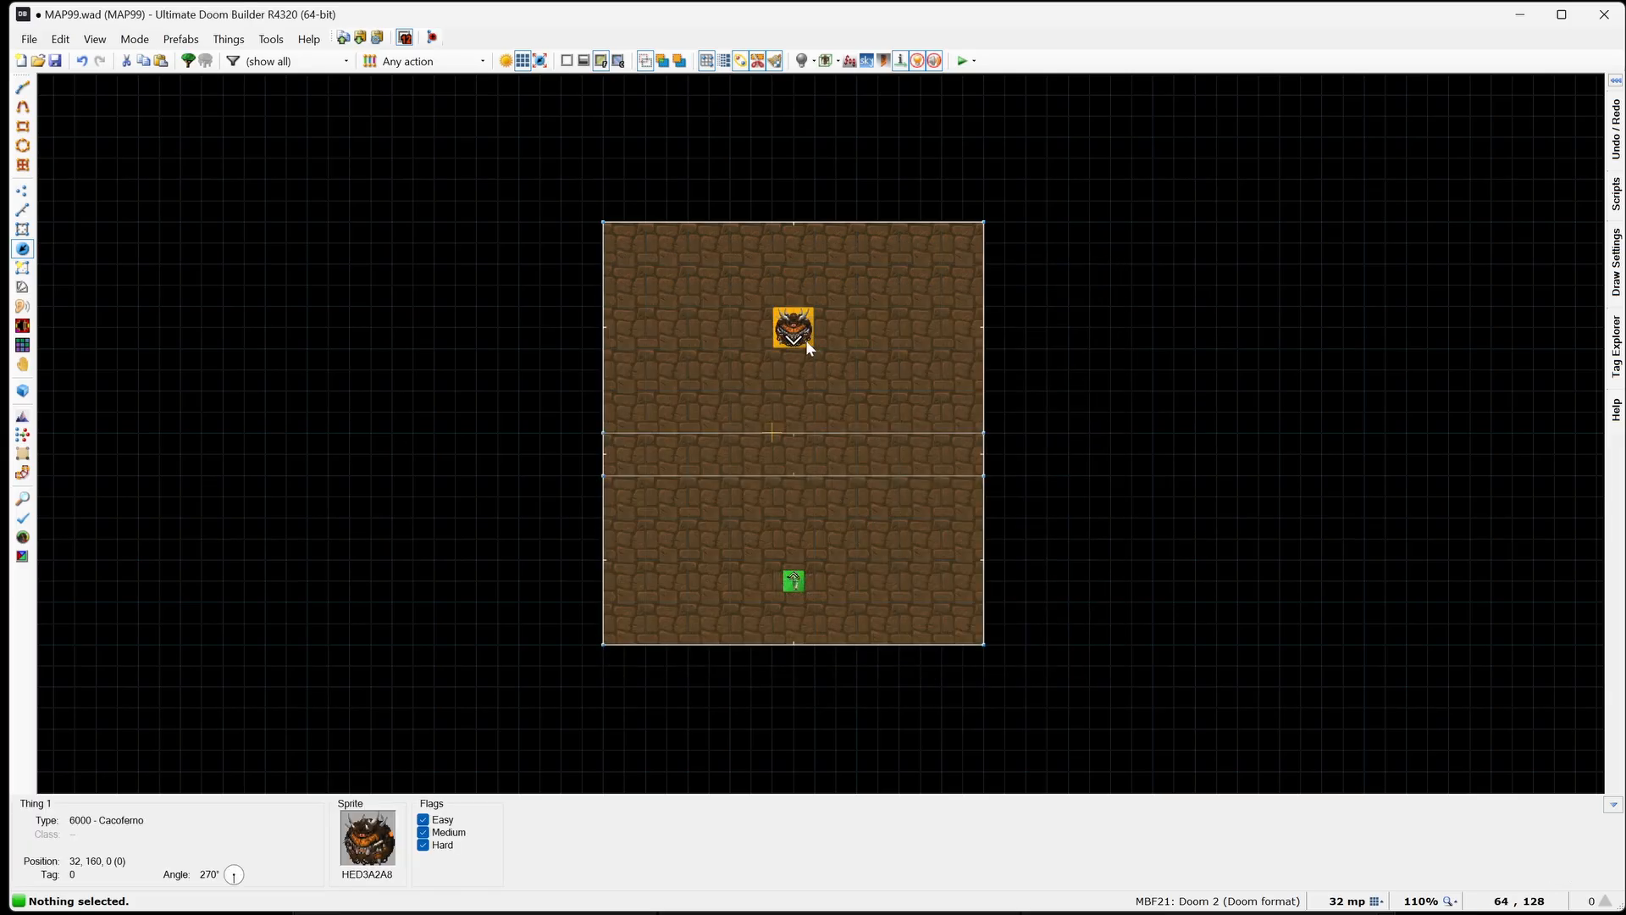
{"action": "key", "text": "ctrl+s"}
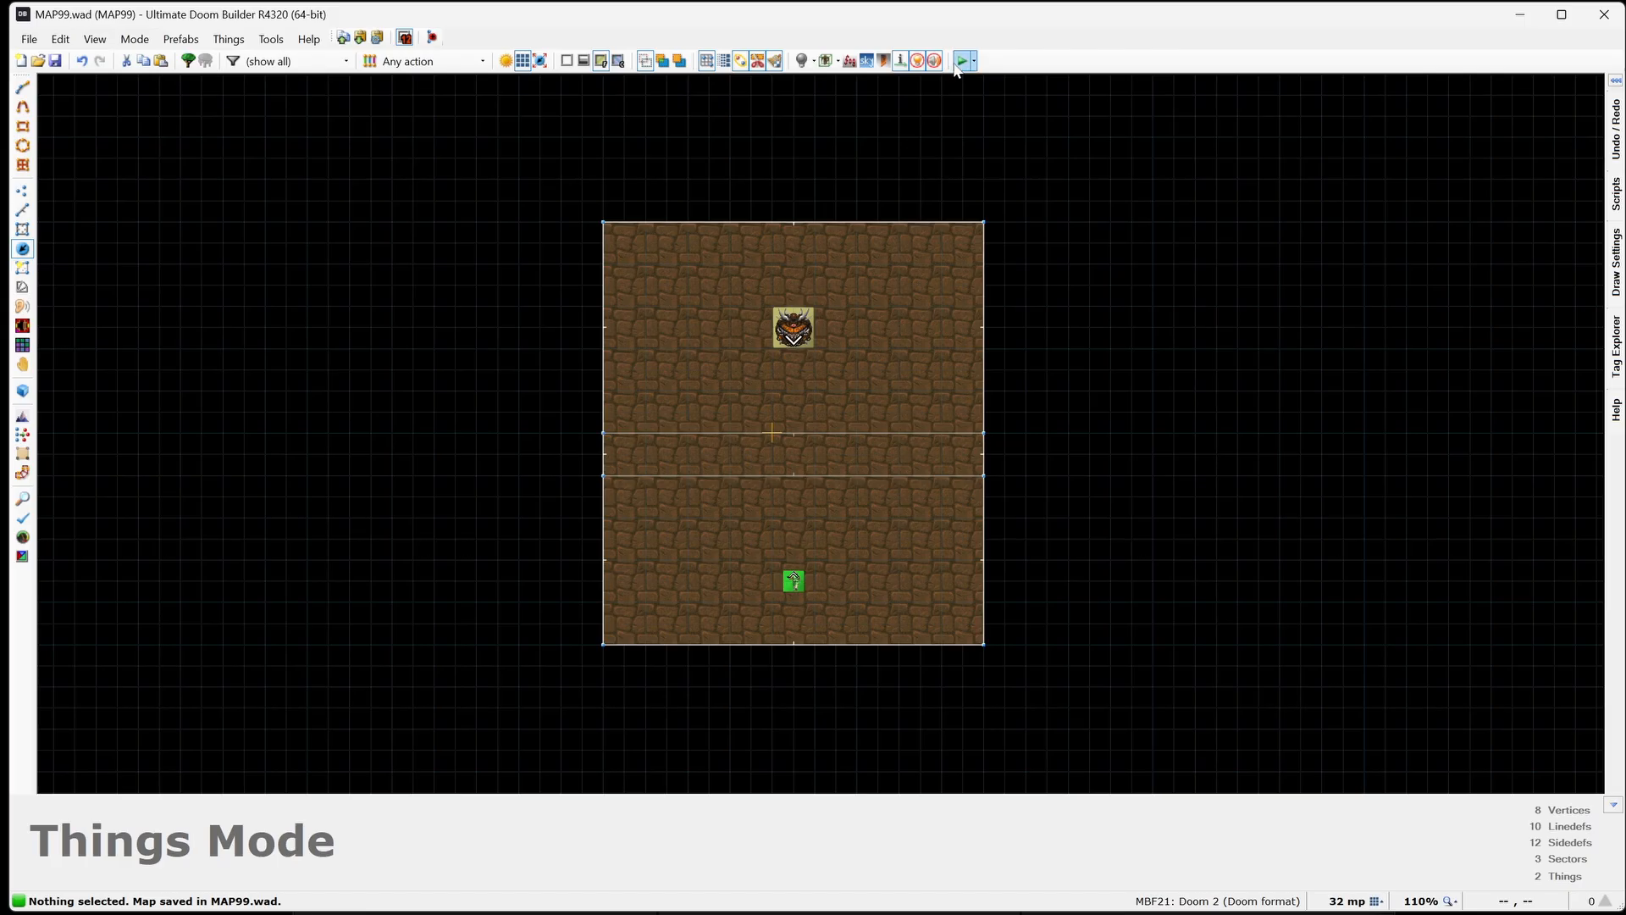
Step: Test MAP99 in the game, move around and shoot at the Cacoferno, and quit back to the editor
{"action": "left_click", "coordinate": [963, 61]}
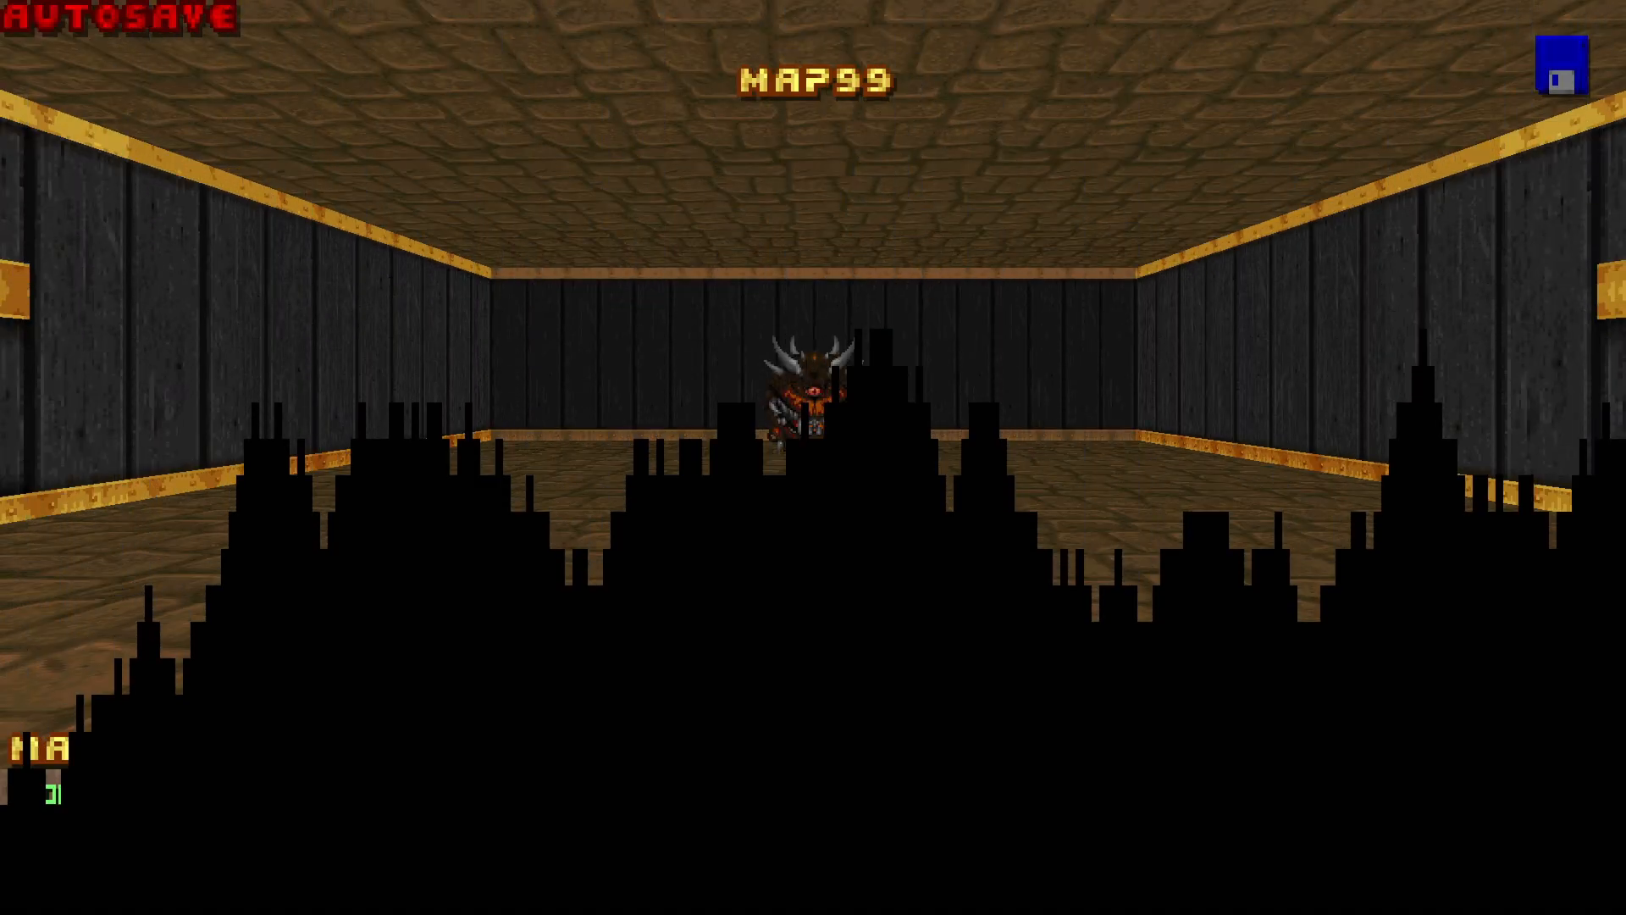
{"action": "key", "text": "d"}
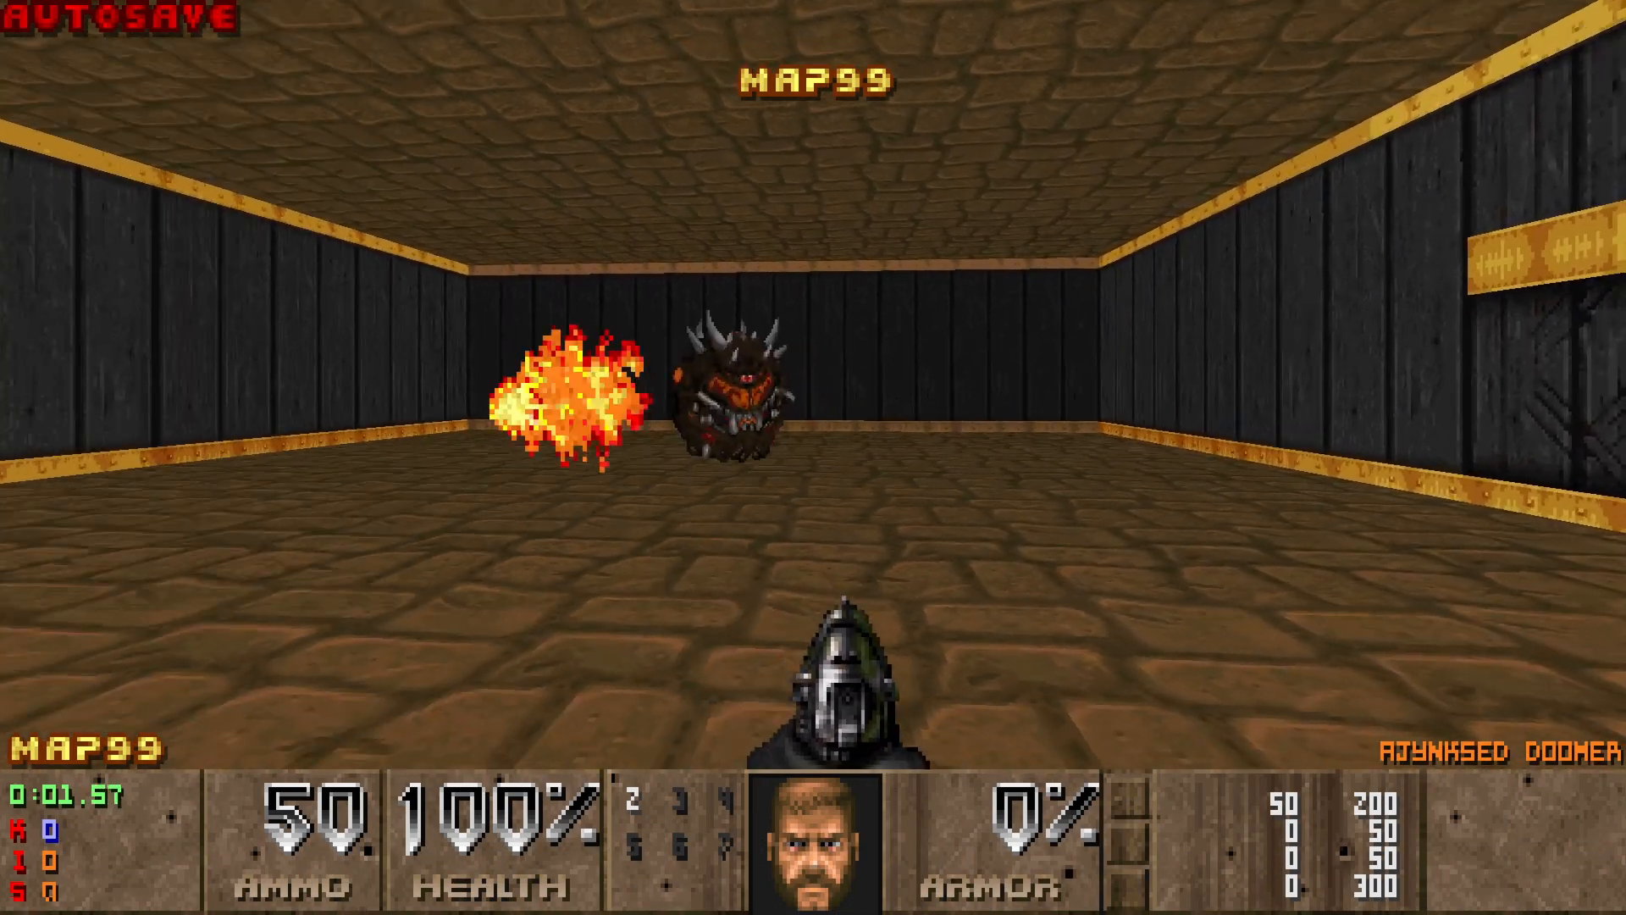
{"action": "key", "text": "a"}
{"action": "key", "text": "s"}
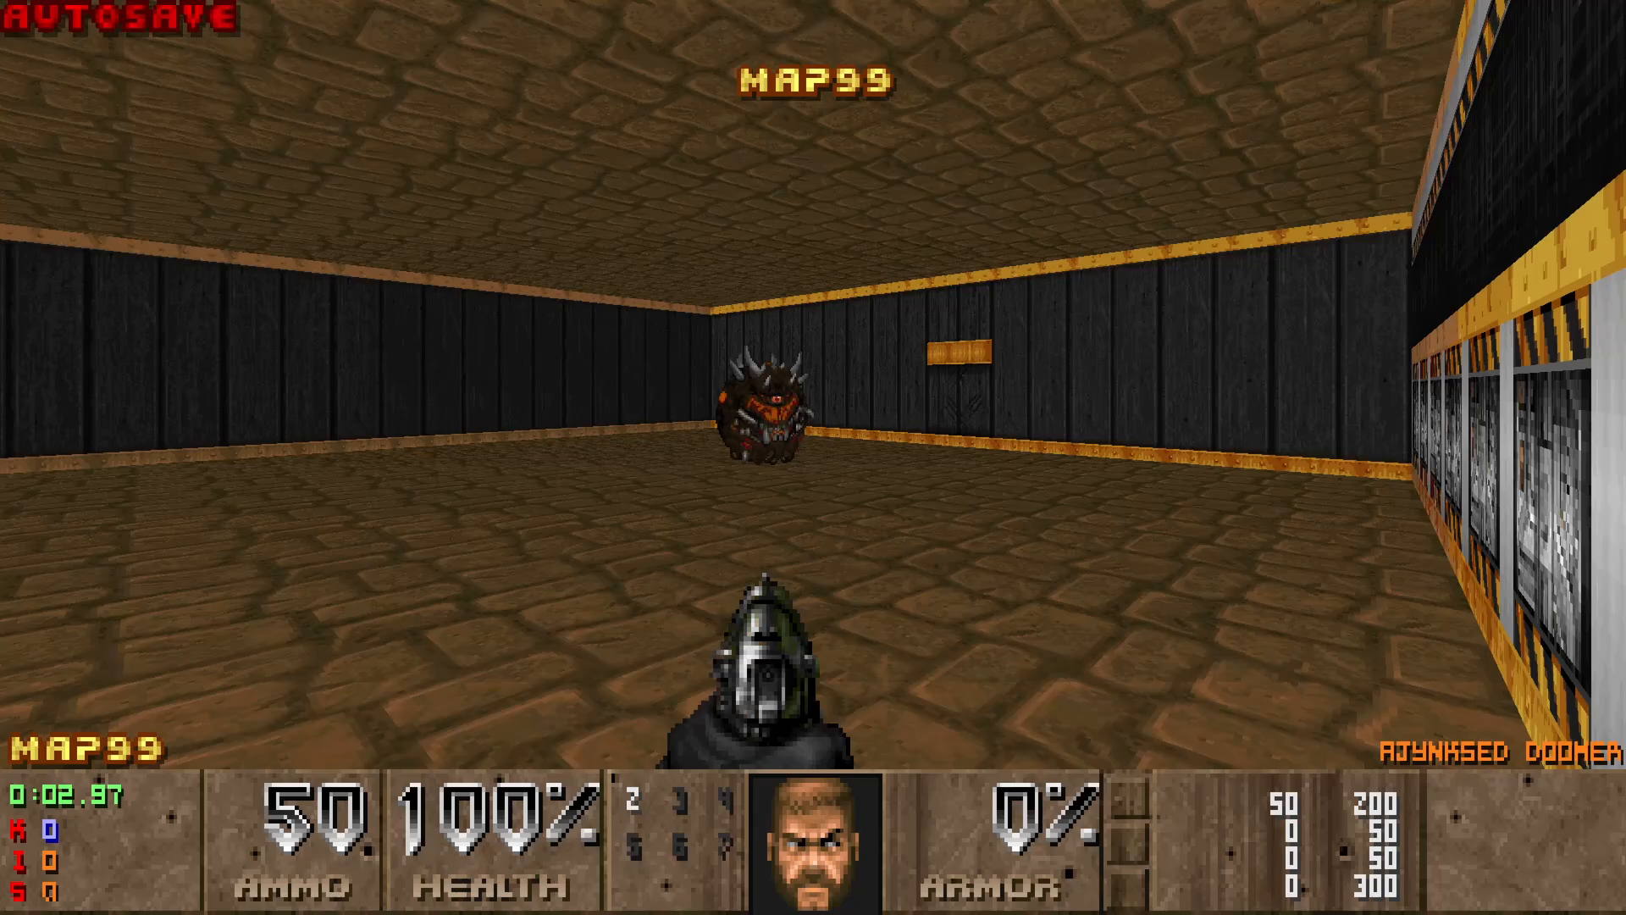
{"action": "left_click", "coordinate": [814, 458]}
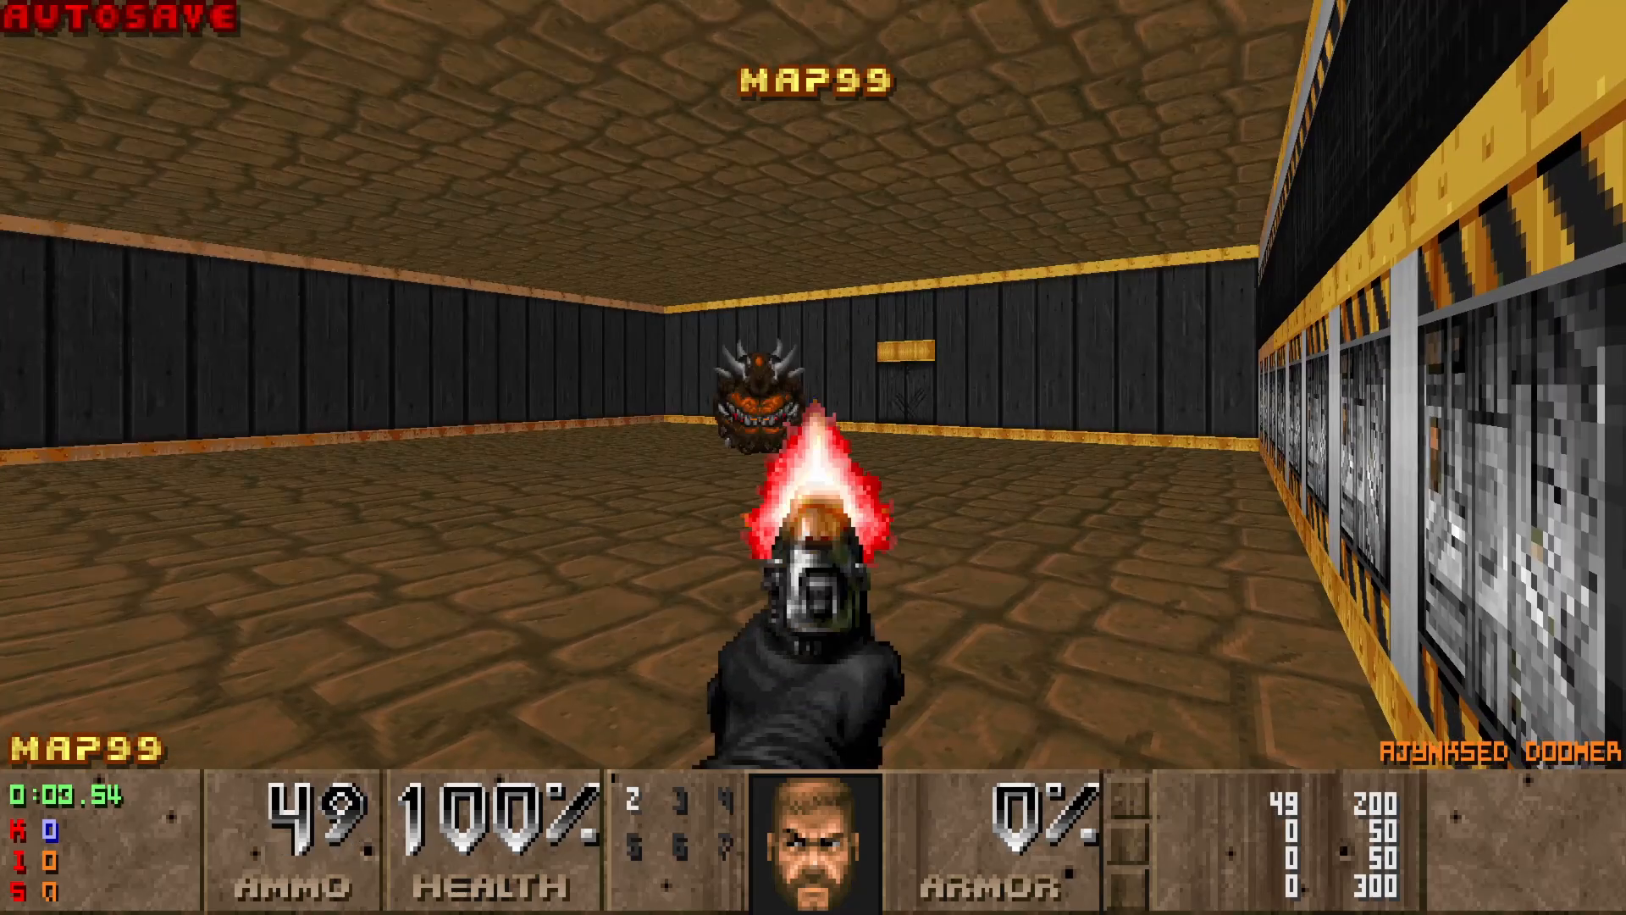
{"action": "key", "text": "a"}
{"action": "left_click", "coordinate": [813, 458]}
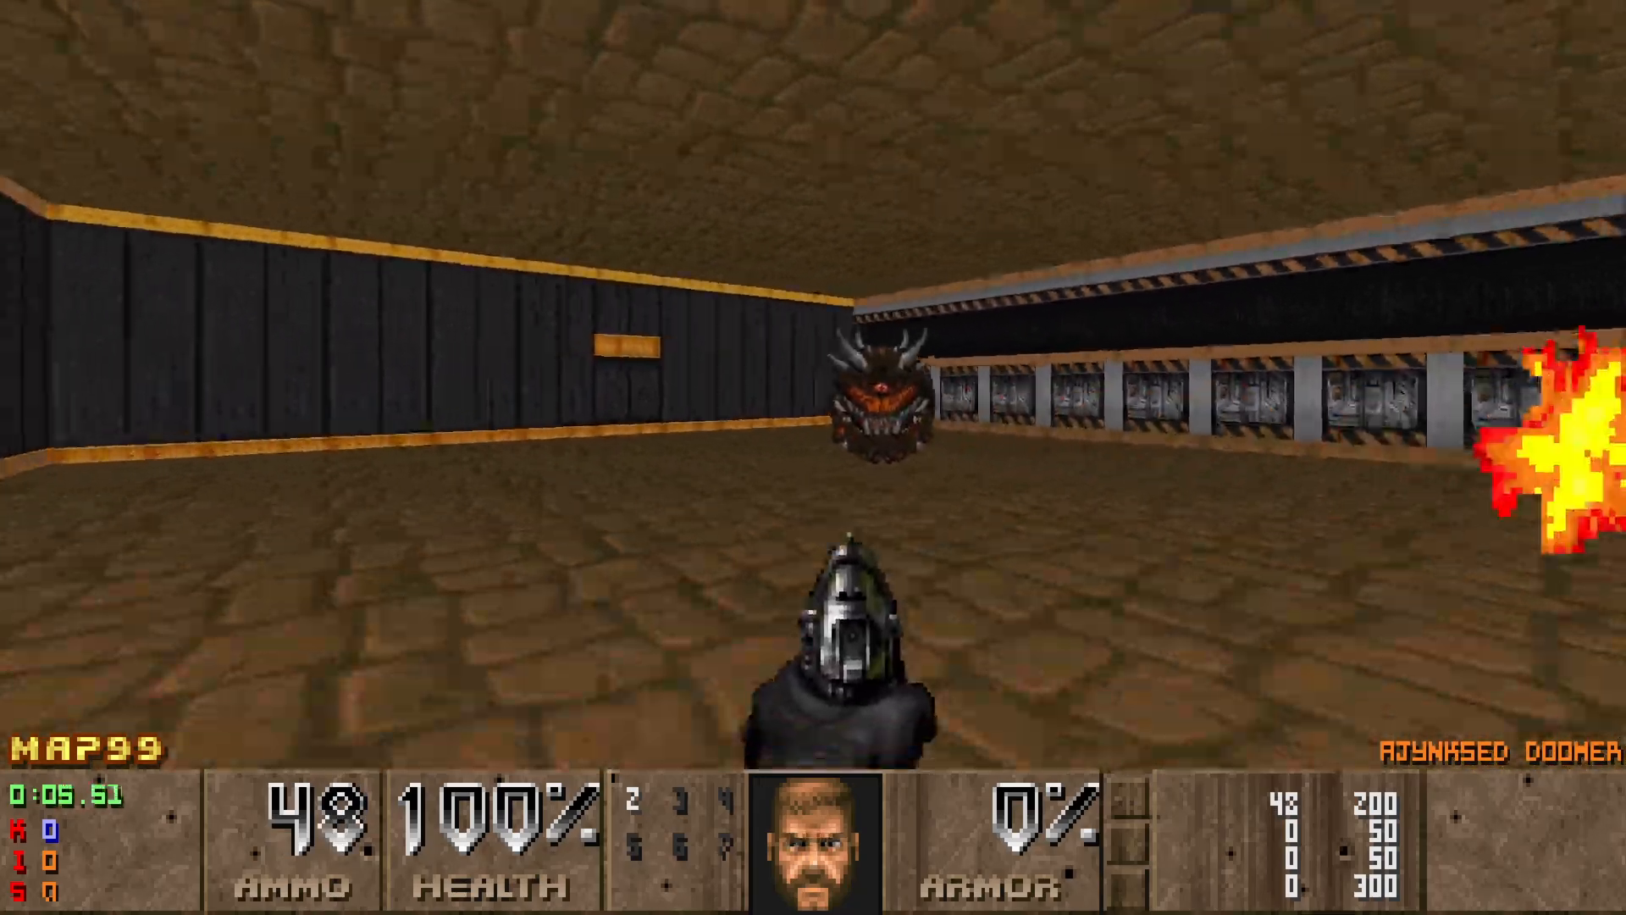
{"action": "key", "text": "Escape"}
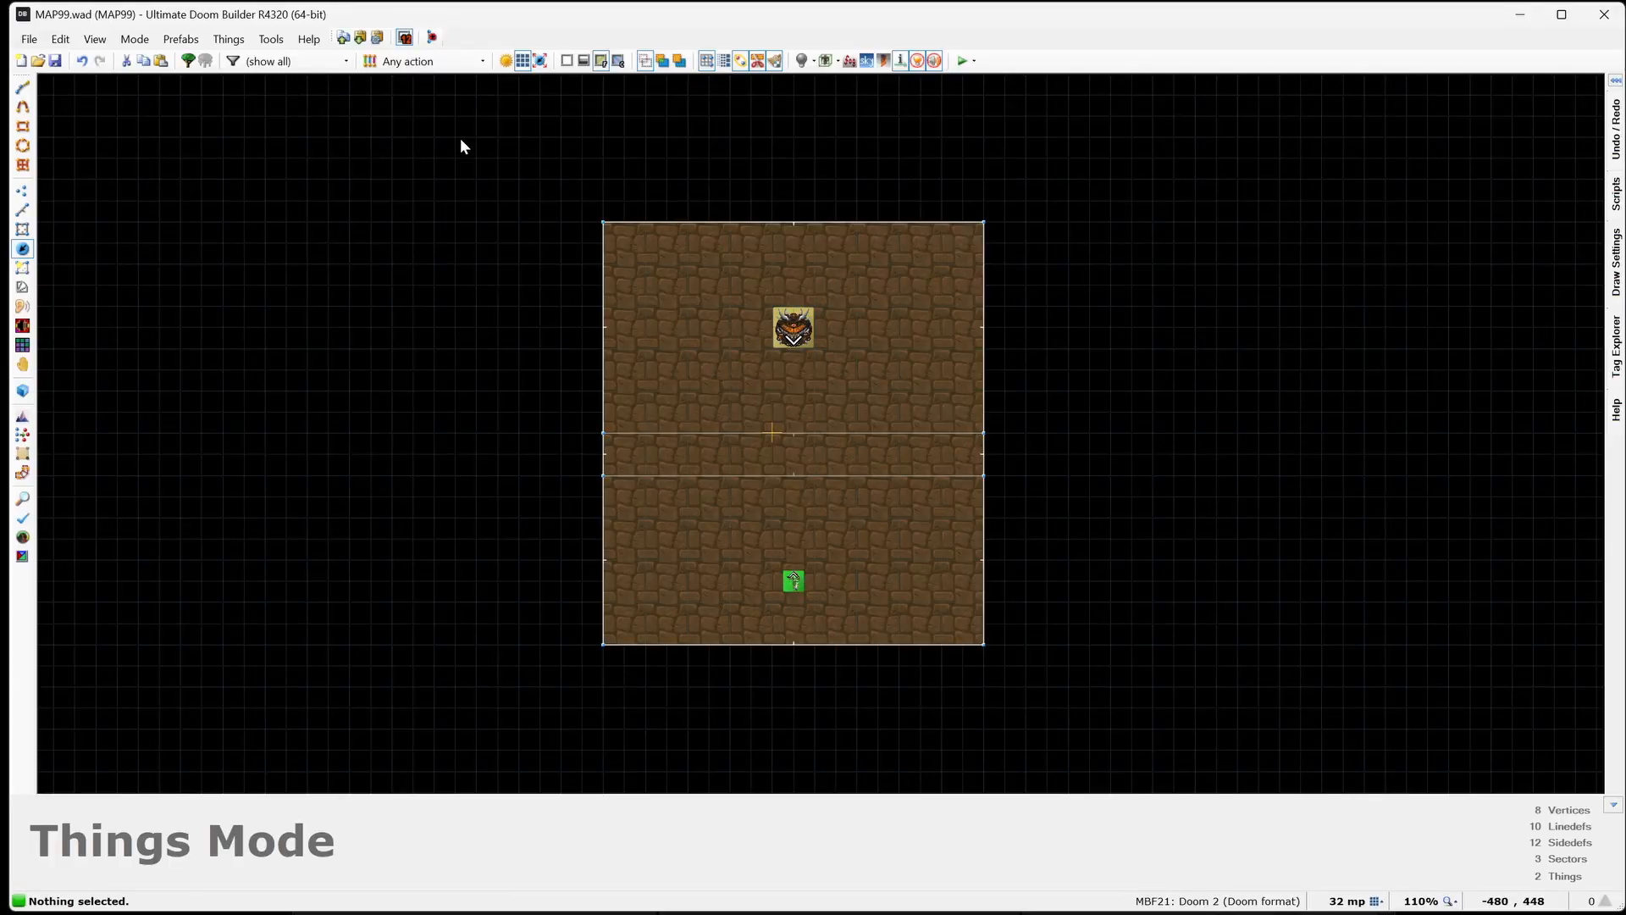
Step: Save the current map into the existing editor-assets.wad in the project's build folder
{"action": "left_click", "coordinate": [30, 39]}
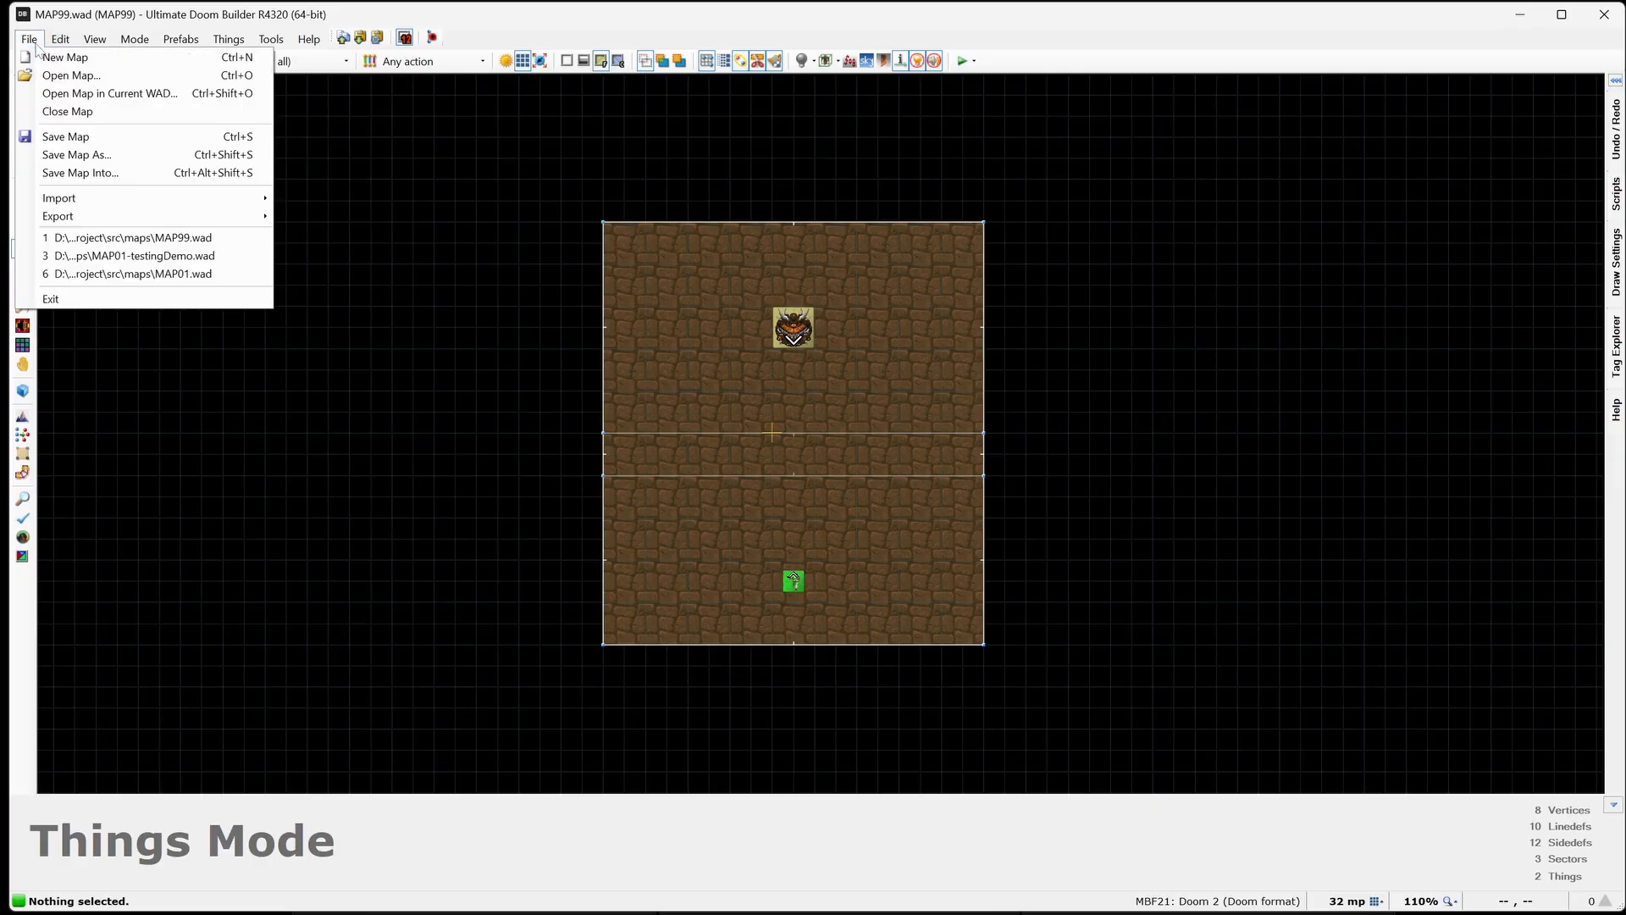
{"action": "left_click", "coordinate": [96, 174]}
{"action": "left_click", "coordinate": [282, 251]}
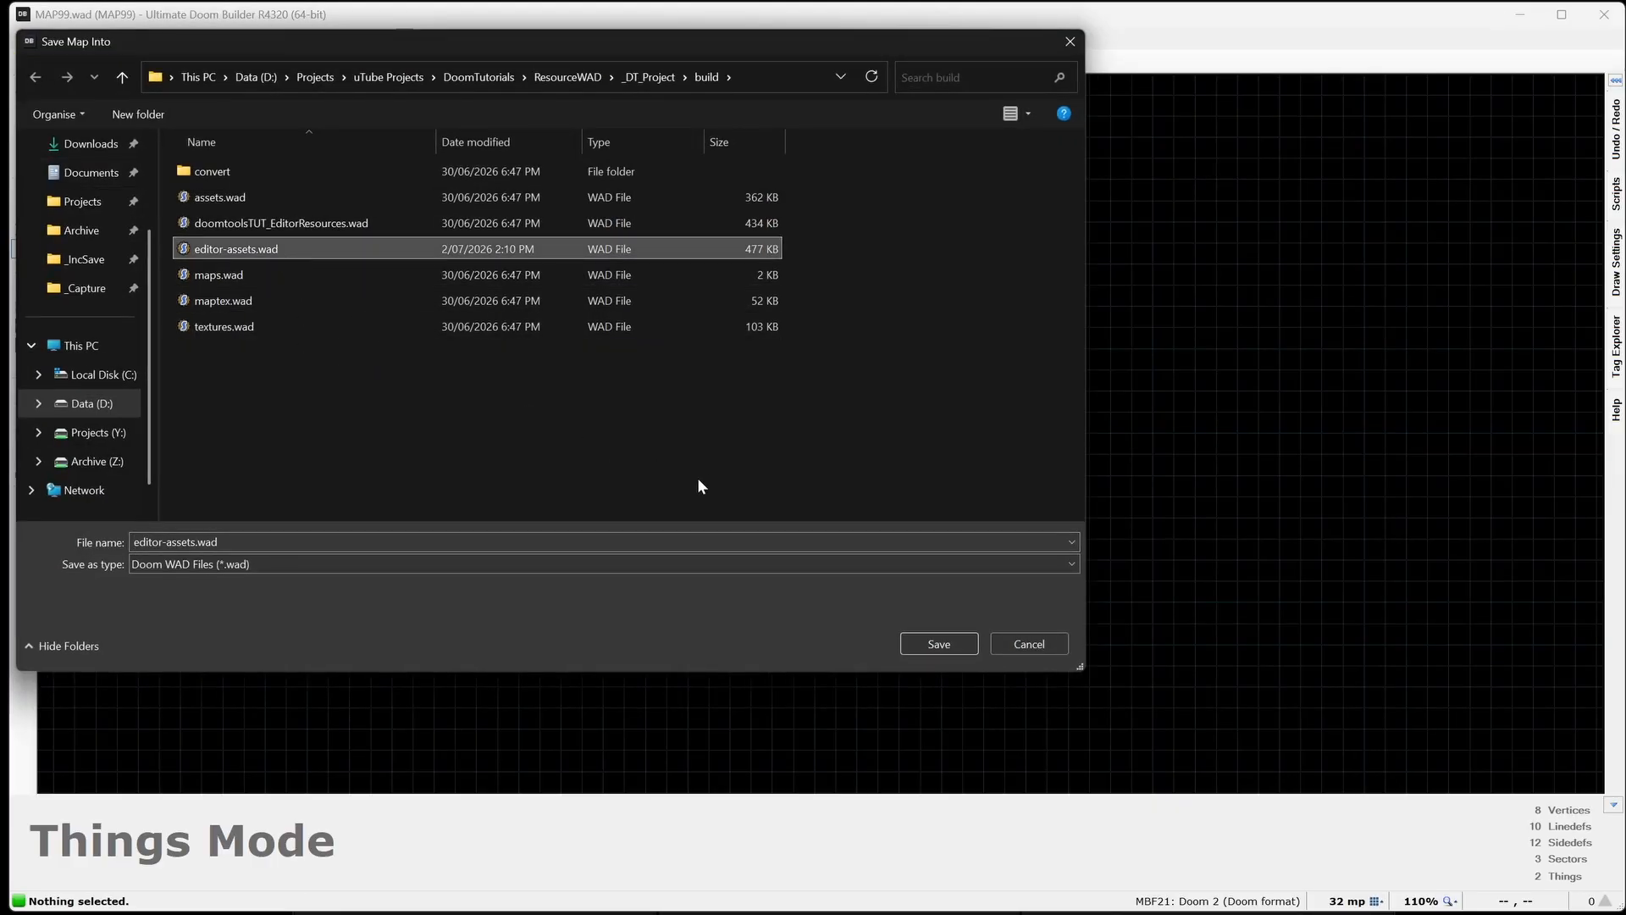
{"action": "left_click", "coordinate": [937, 646]}
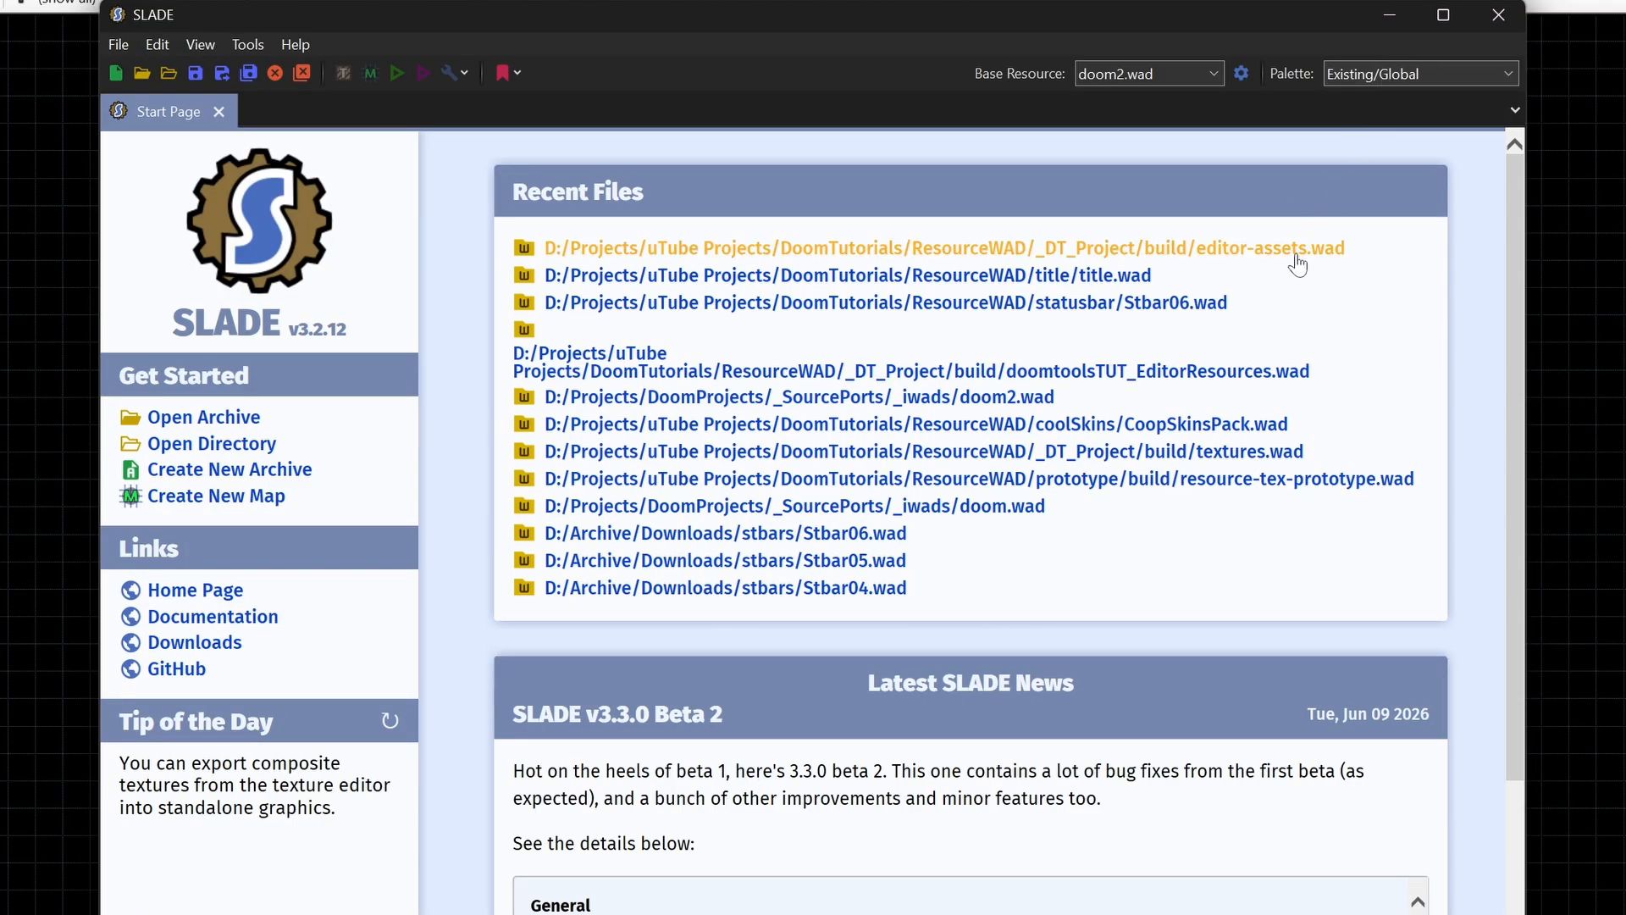
Step: Open the recent editor-assets.wad in SLADE and examine the MAP99 marker and its map data entries
{"action": "left_click", "coordinate": [1297, 263]}
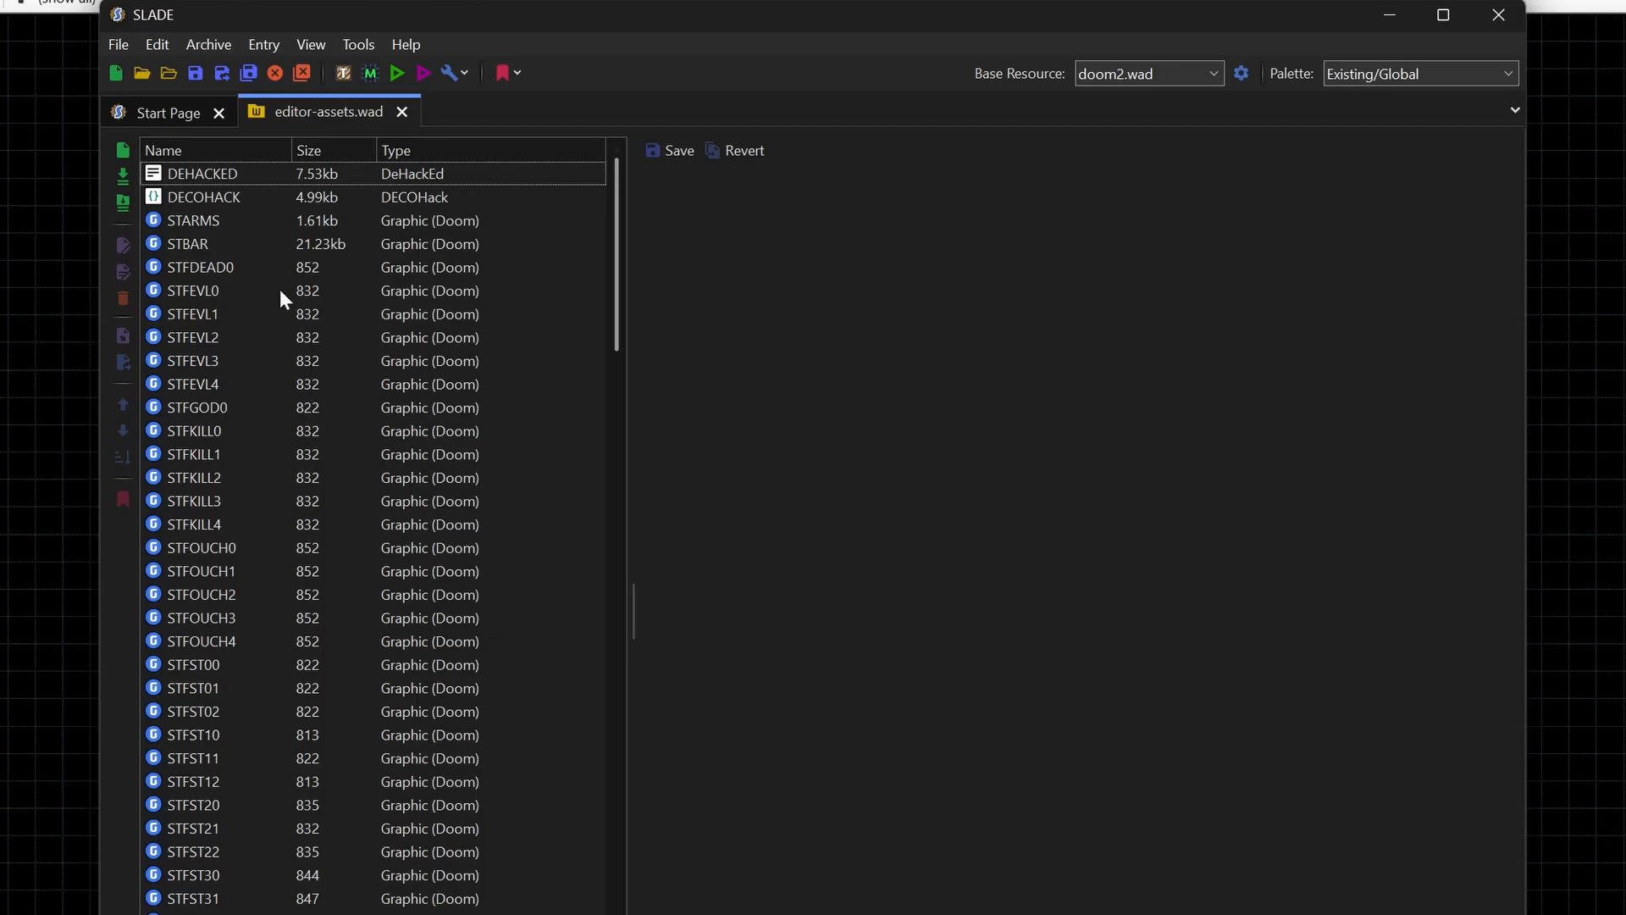
{"action": "scroll", "coordinate": [327, 331], "scroll_direction": "down", "scroll_amount": 20}
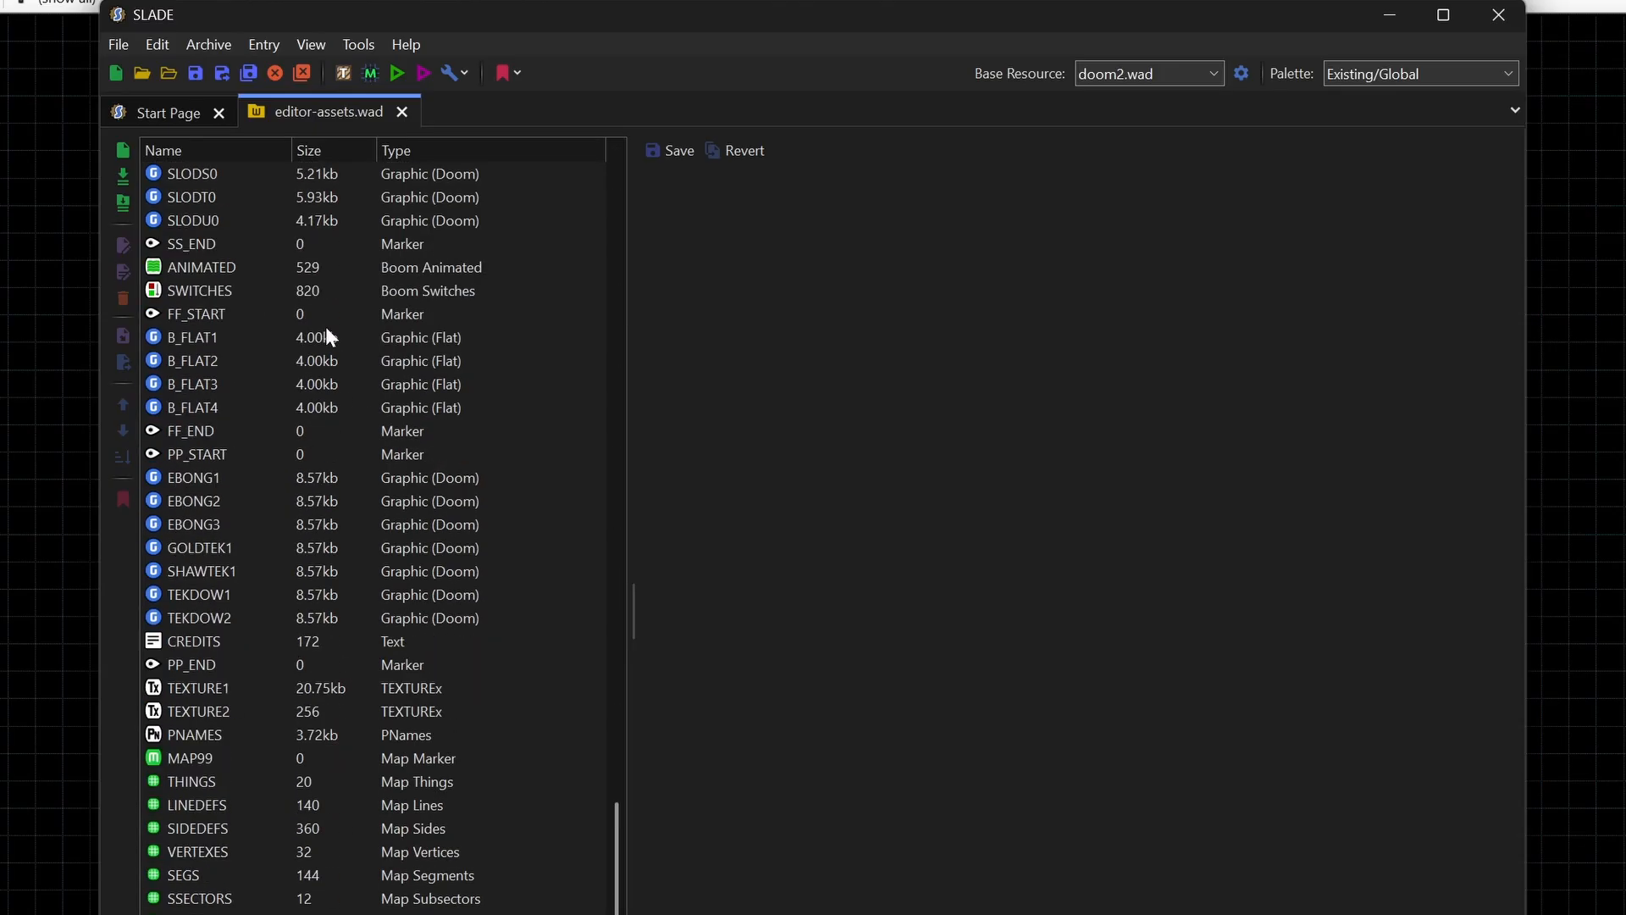
{"action": "left_click", "coordinate": [213, 763]}
{"action": "key", "text": "Down"}
{"action": "key", "text": "Down"}
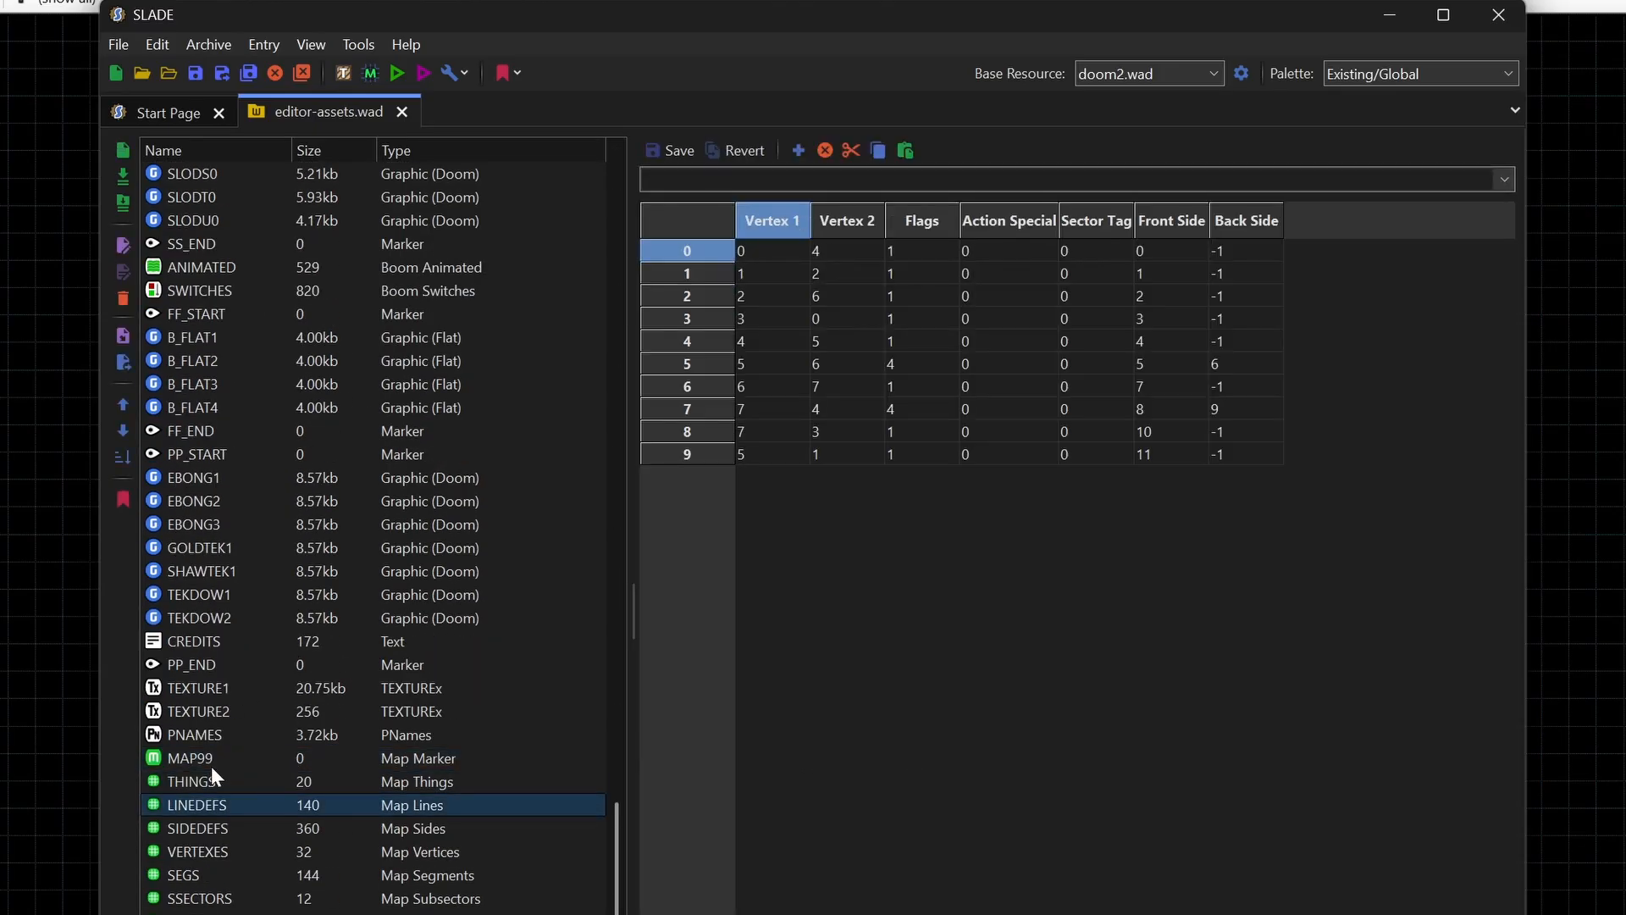
{"action": "key", "text": "Down"}
{"action": "key", "text": "Up"}
{"action": "key", "text": "Up"}
{"action": "key", "text": "Up"}
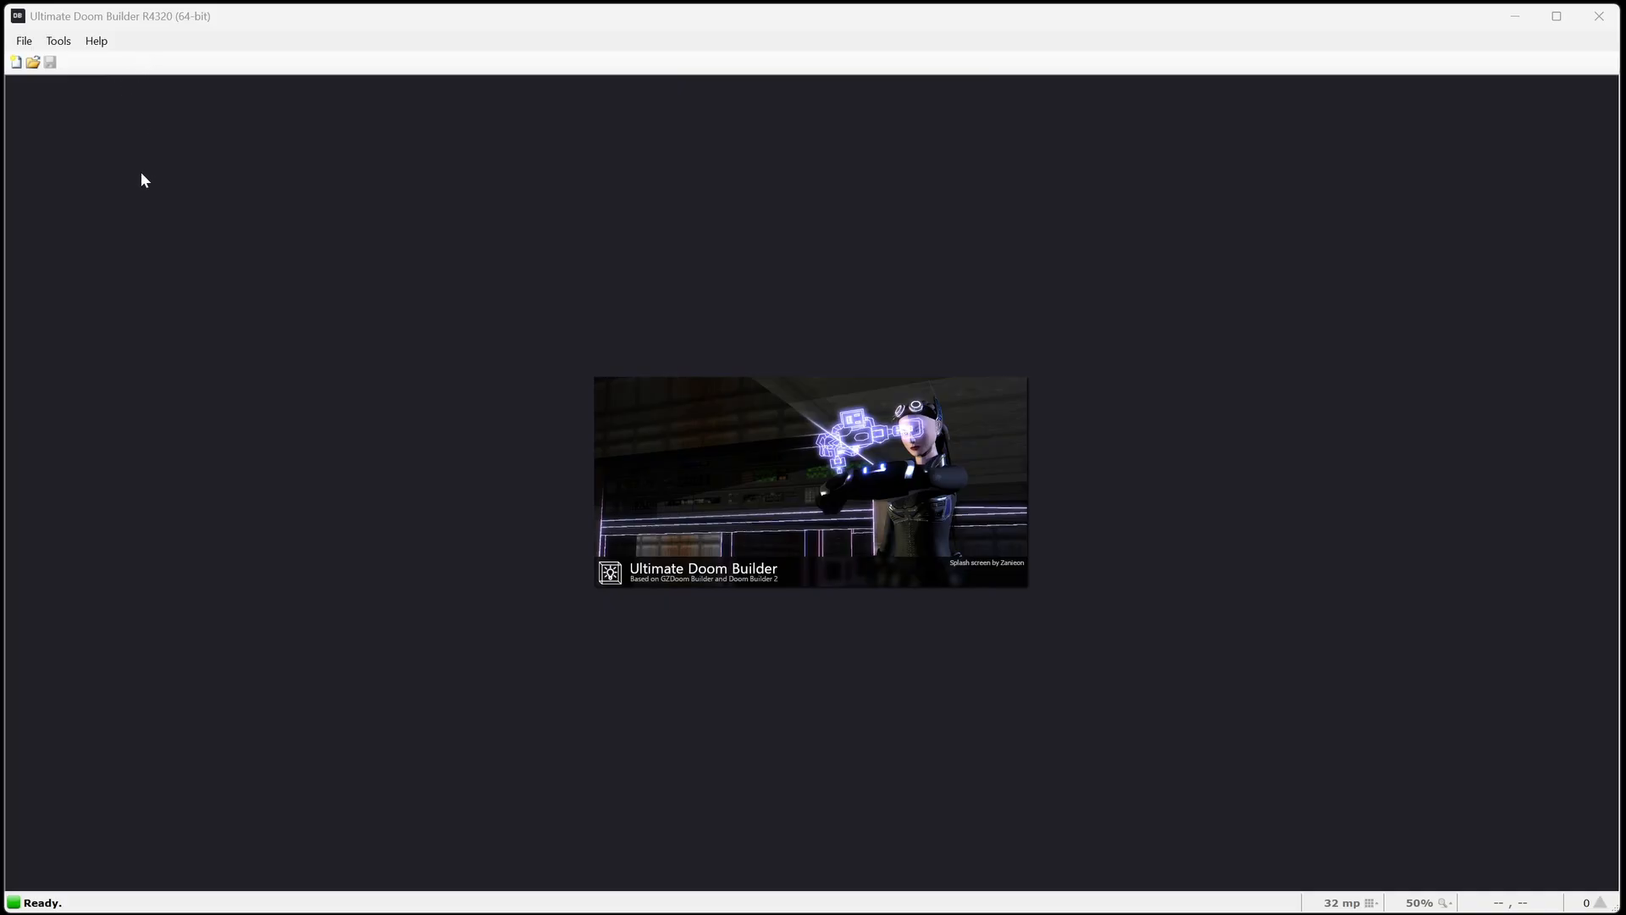
Step: Create a new MBF21 Doom 2 map, MAP01, in Ultimate Doom Builder with editor-assets-release.wad as a WAD resource
{"action": "left_click", "coordinate": [24, 40]}
{"action": "left_click", "coordinate": [42, 58]}
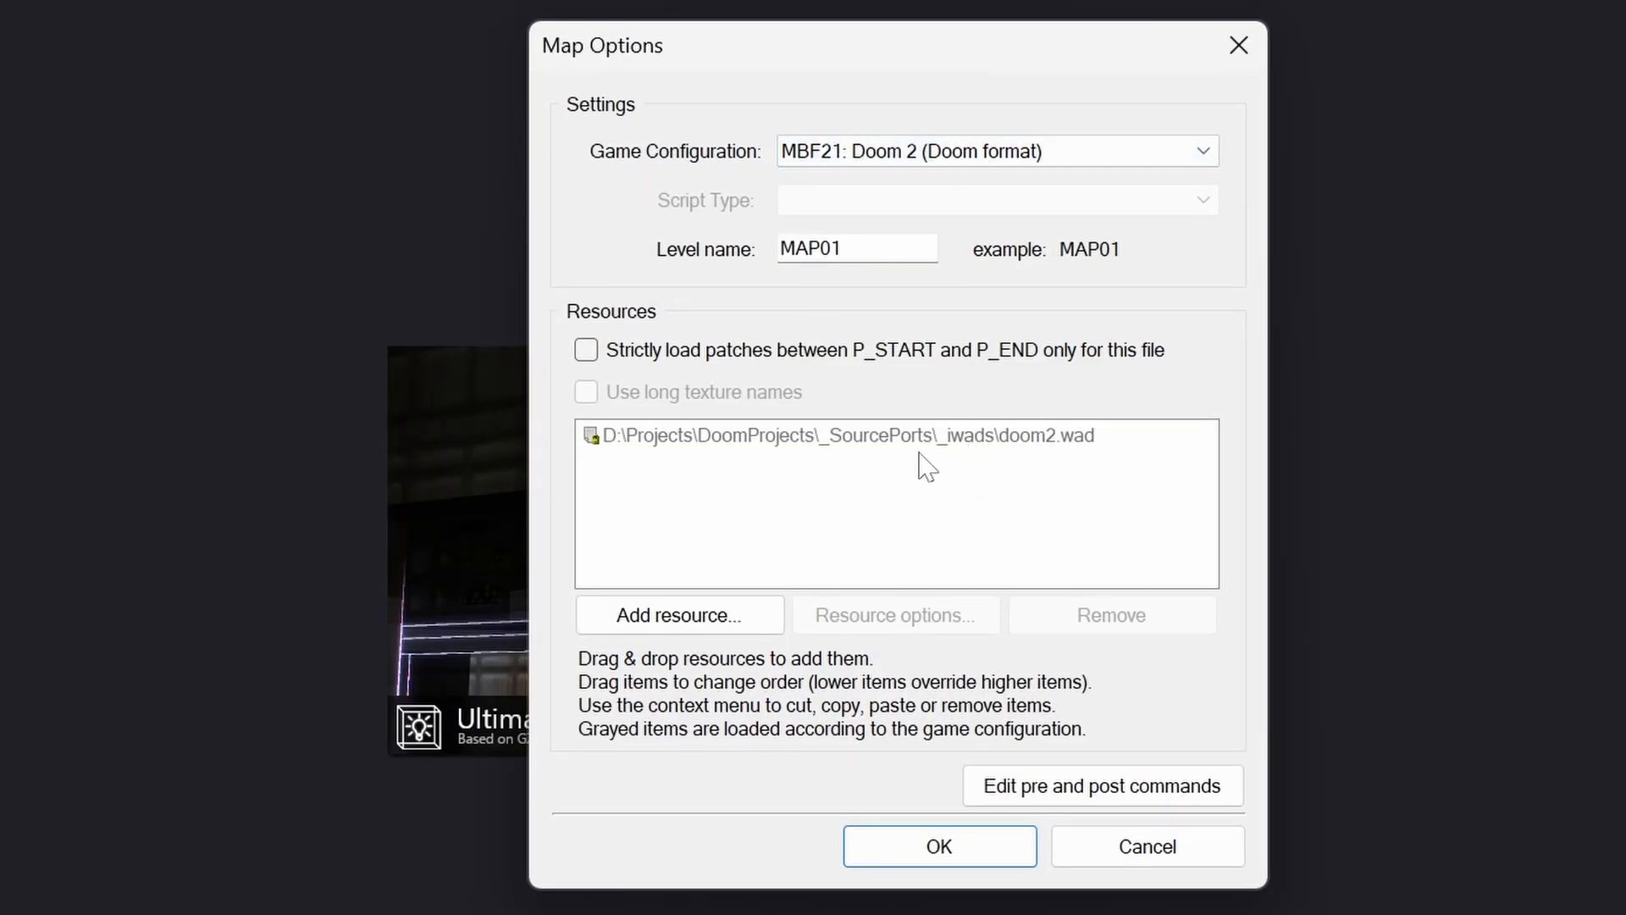
{"action": "left_click", "coordinate": [693, 616]}
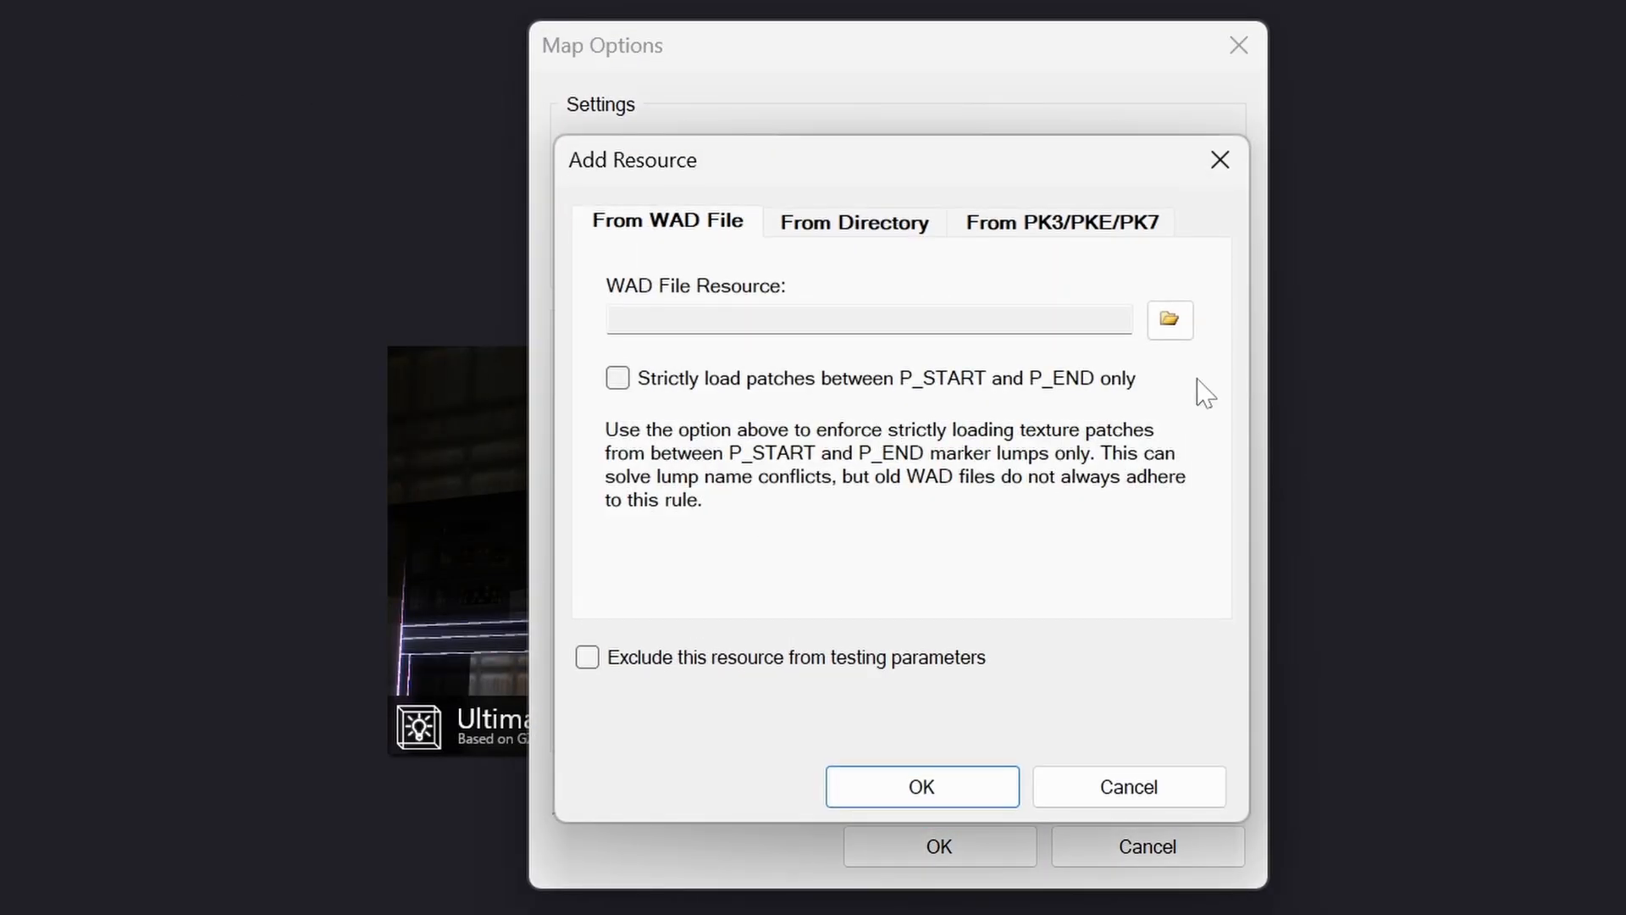
{"action": "left_click", "coordinate": [1169, 320]}
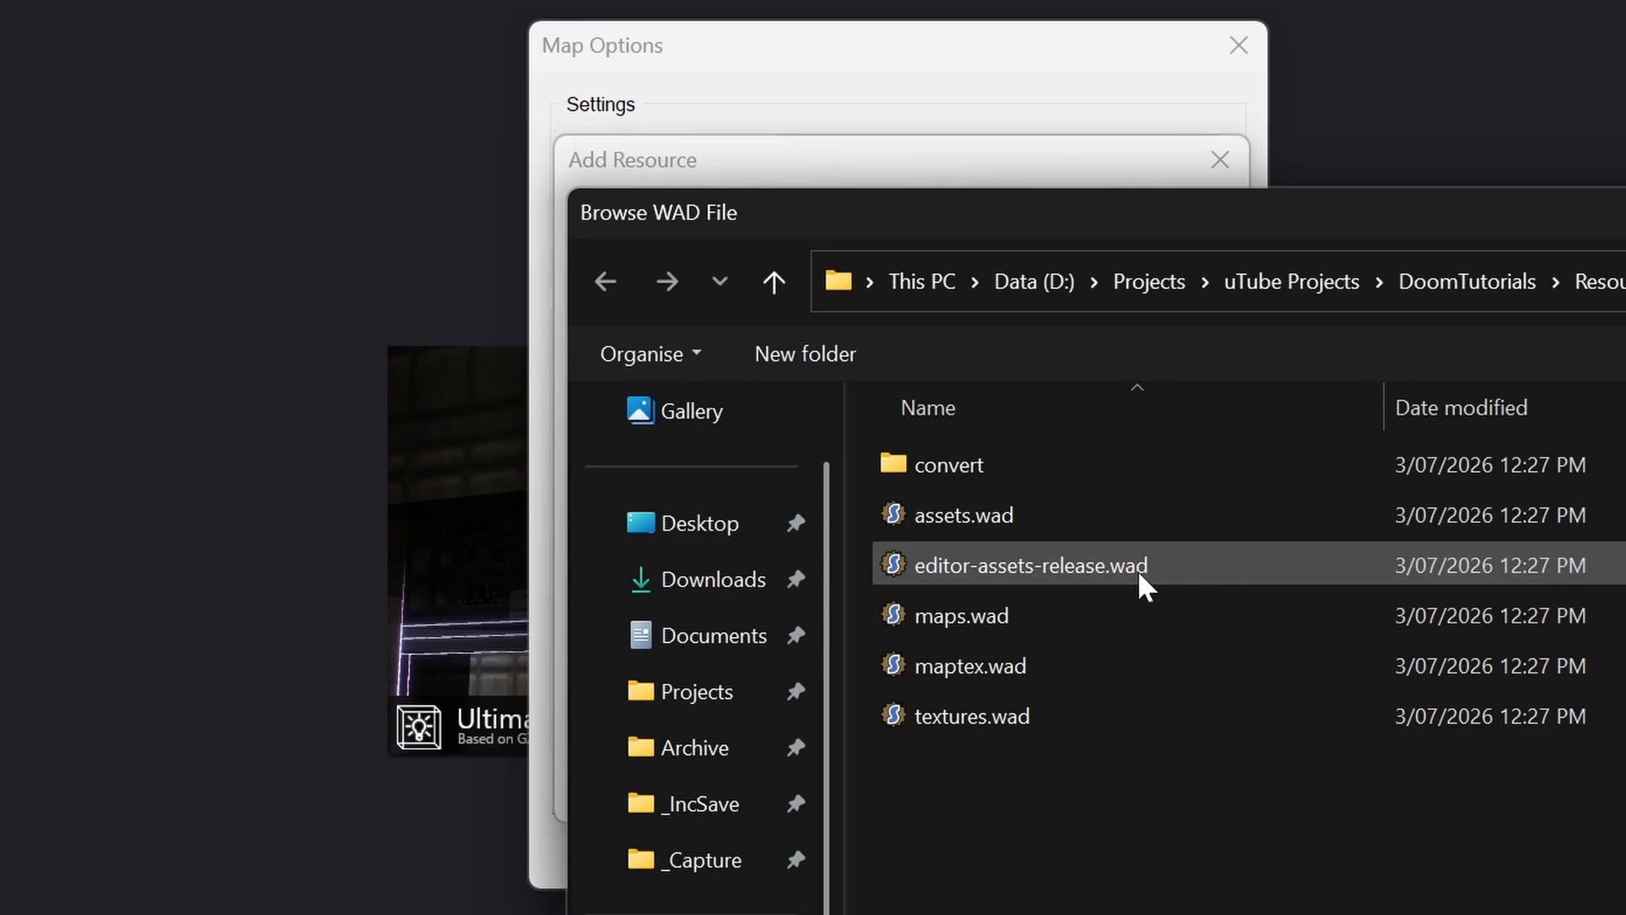
{"action": "double_click", "coordinate": [1137, 569]}
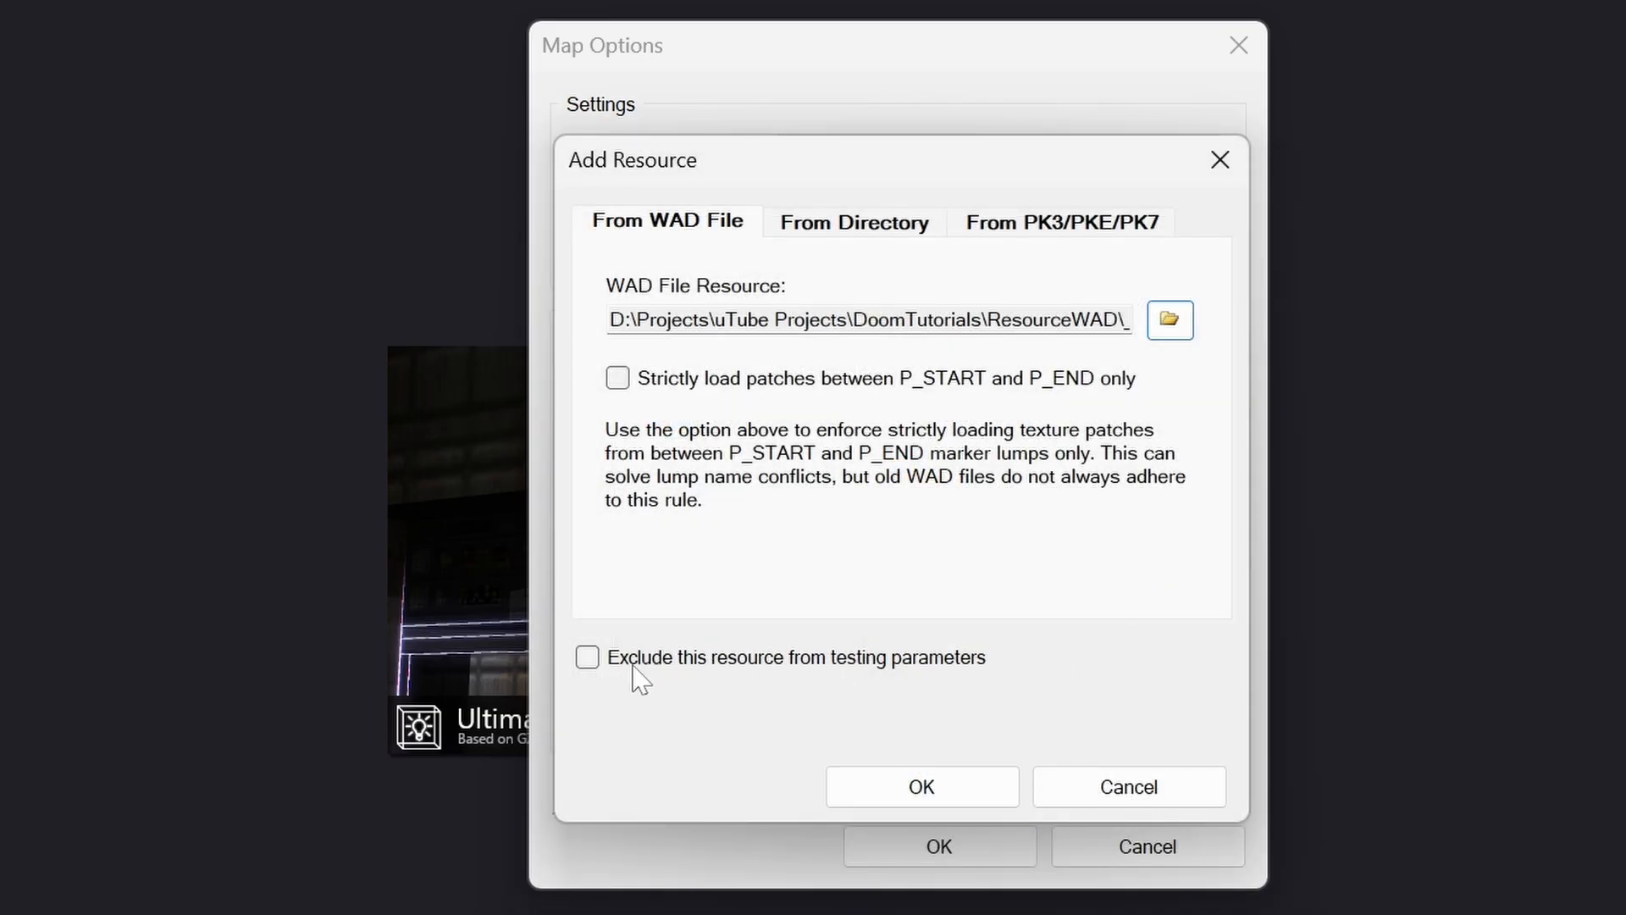
{"action": "left_click", "coordinate": [949, 789]}
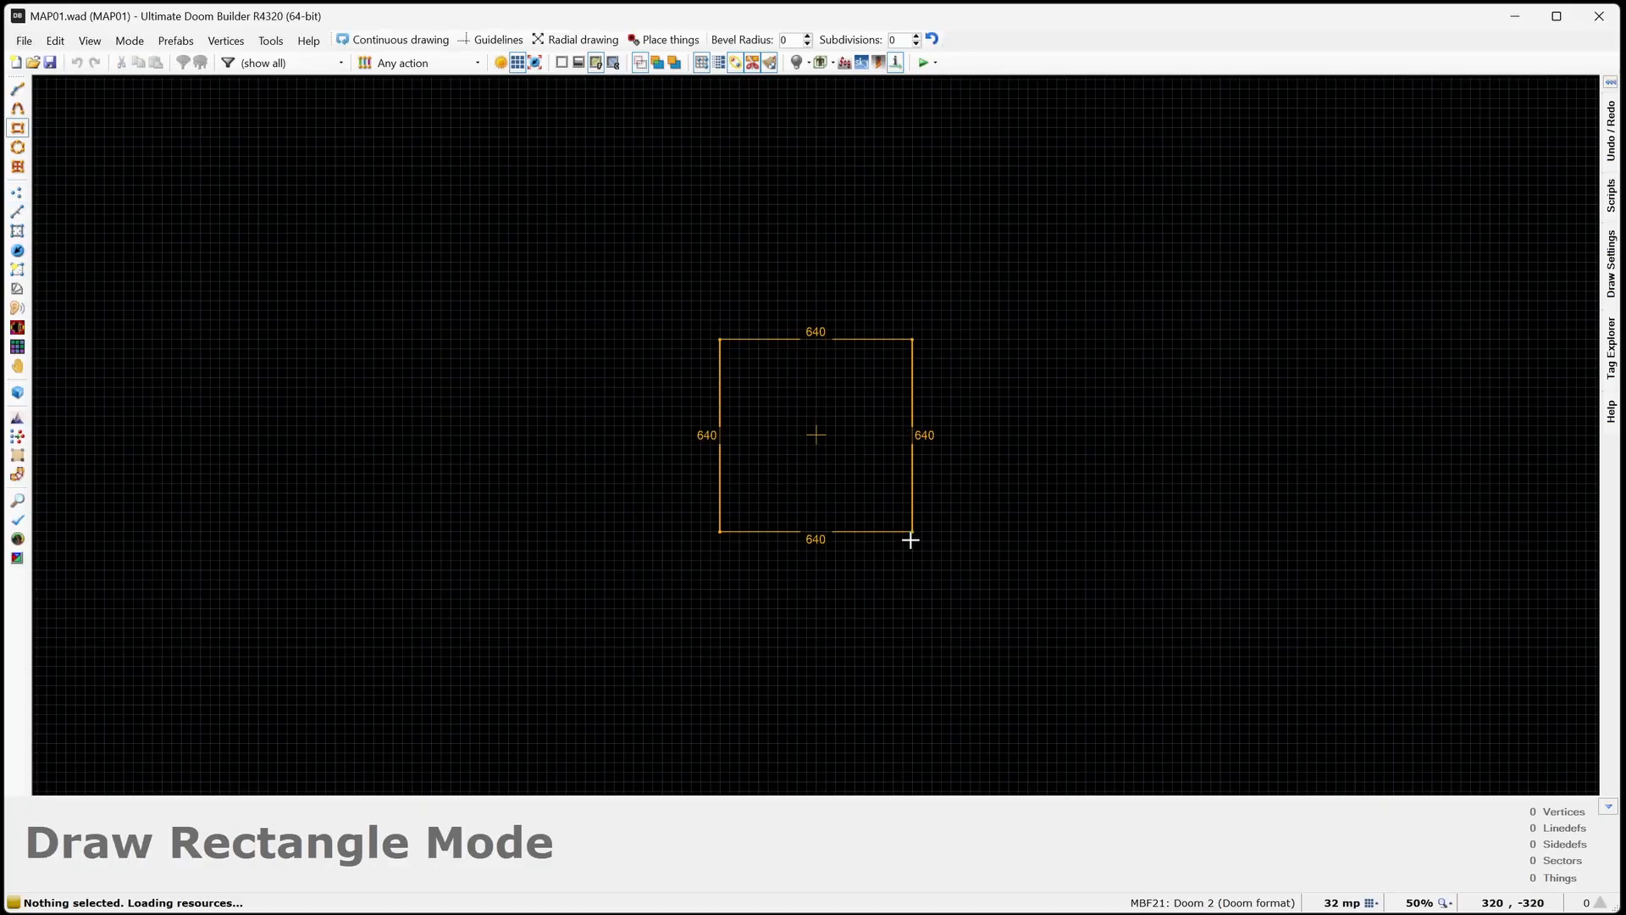
Step: Set the ceiling height of the 640 by 640 square room to 256
{"action": "double_click", "coordinate": [774, 375]}
{"action": "type", "text": "256"}
{"action": "key", "text": "Return"}
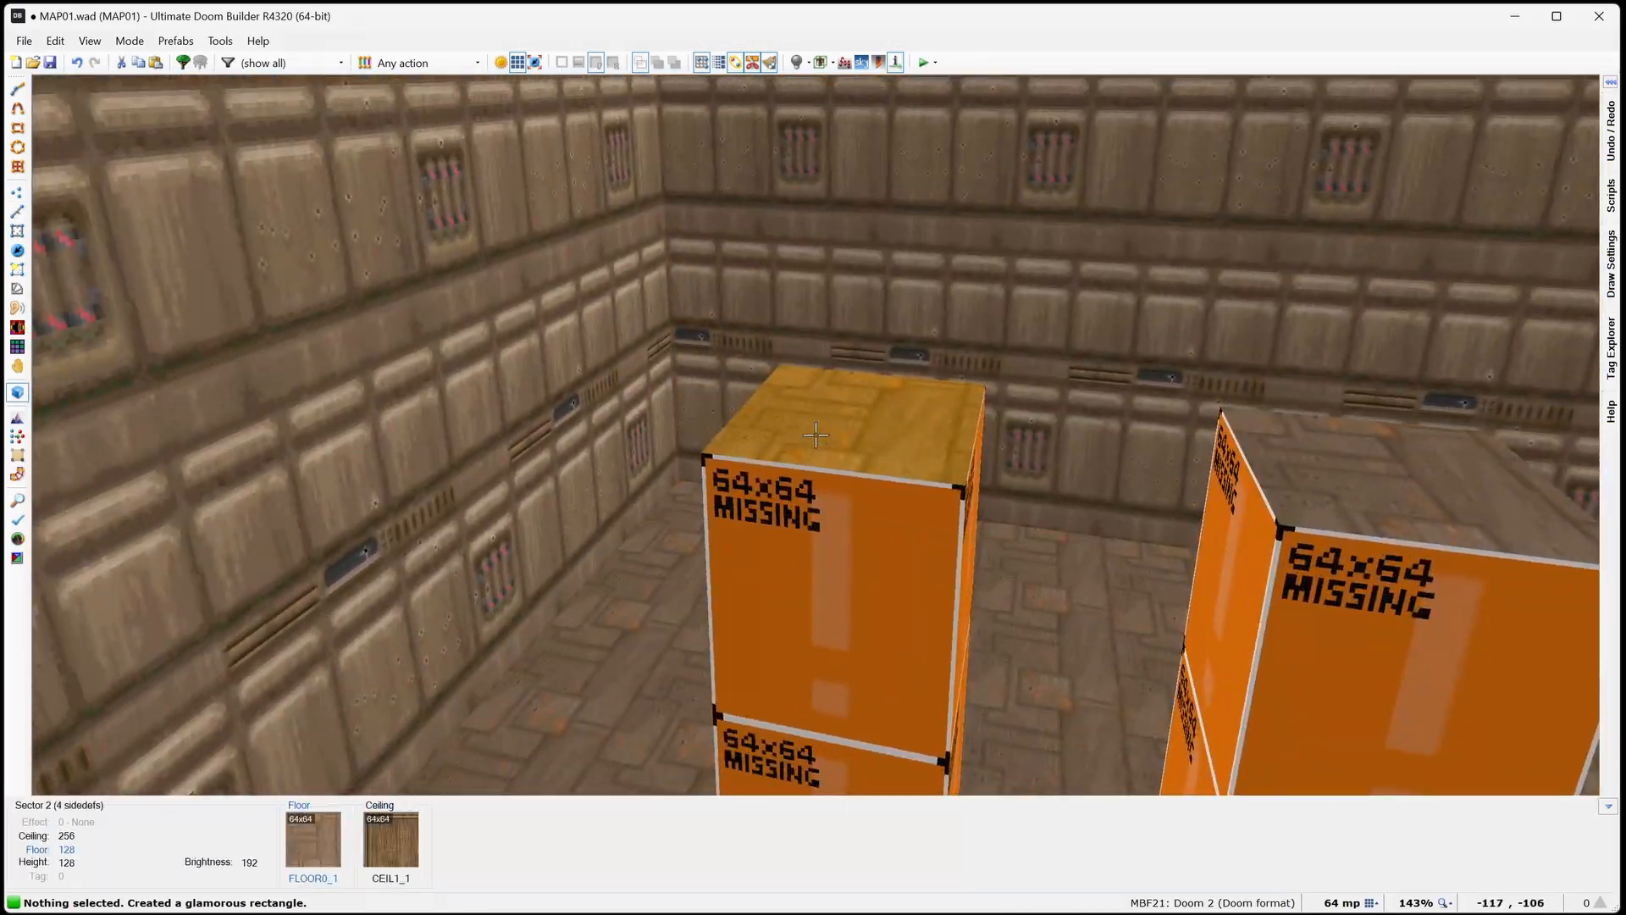
Step: Set the floor texture of the pillar sector nearest the room's corner to B_FLAT1 from editor-assets-release.wad
{"action": "left_click", "coordinate": [816, 435]}
{"action": "right_click", "coordinate": [816, 434]}
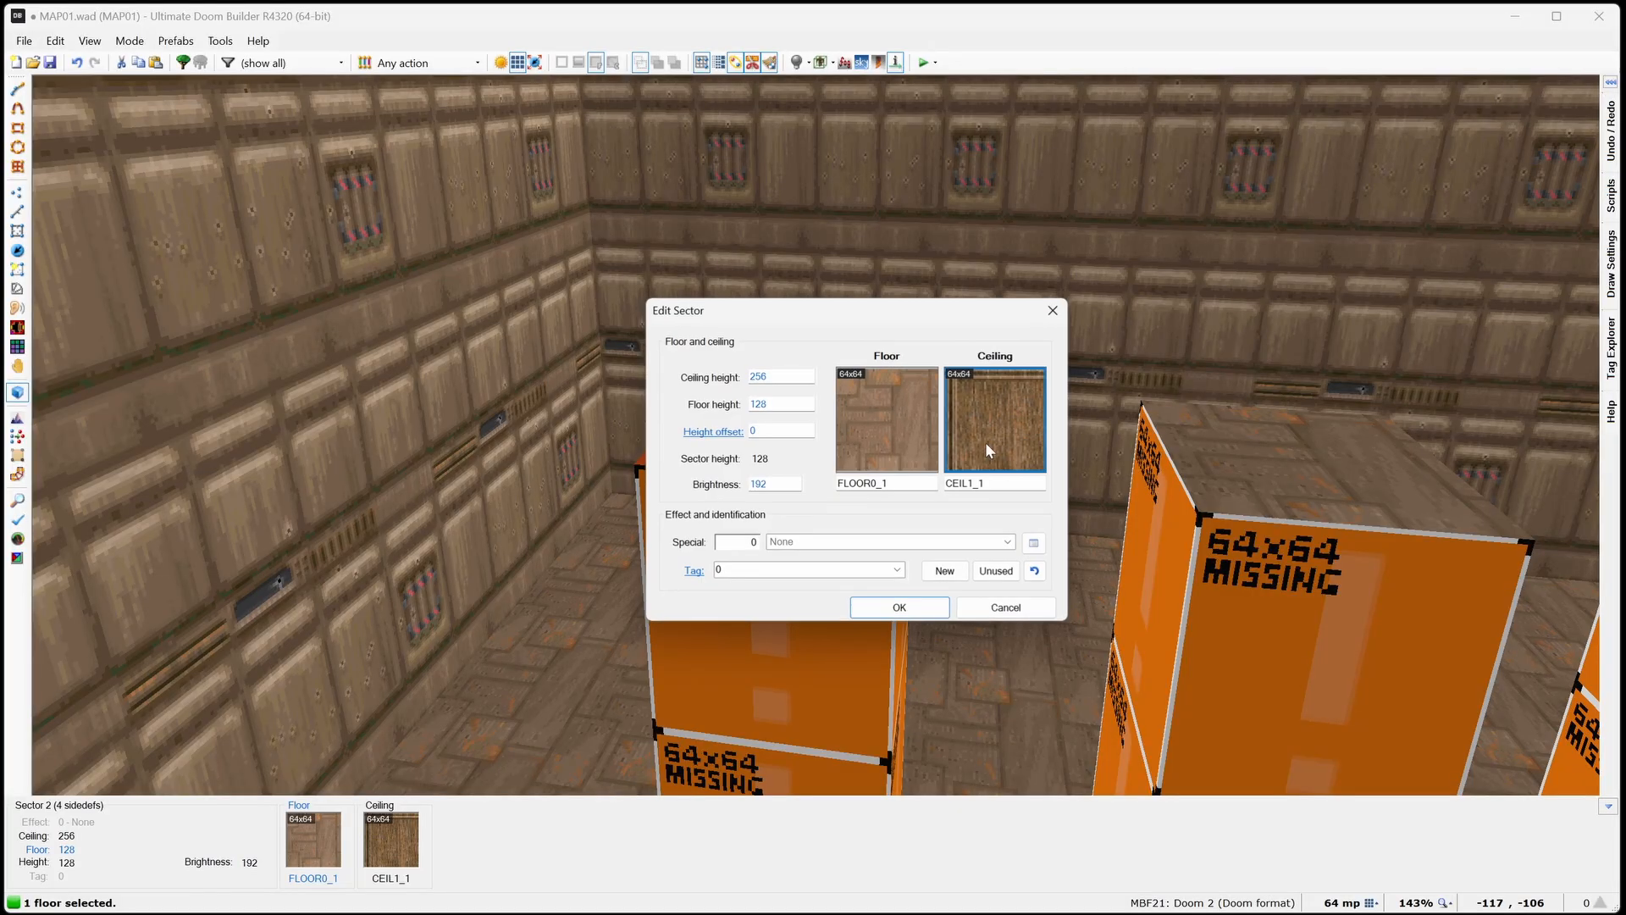
{"action": "left_click", "coordinate": [885, 427]}
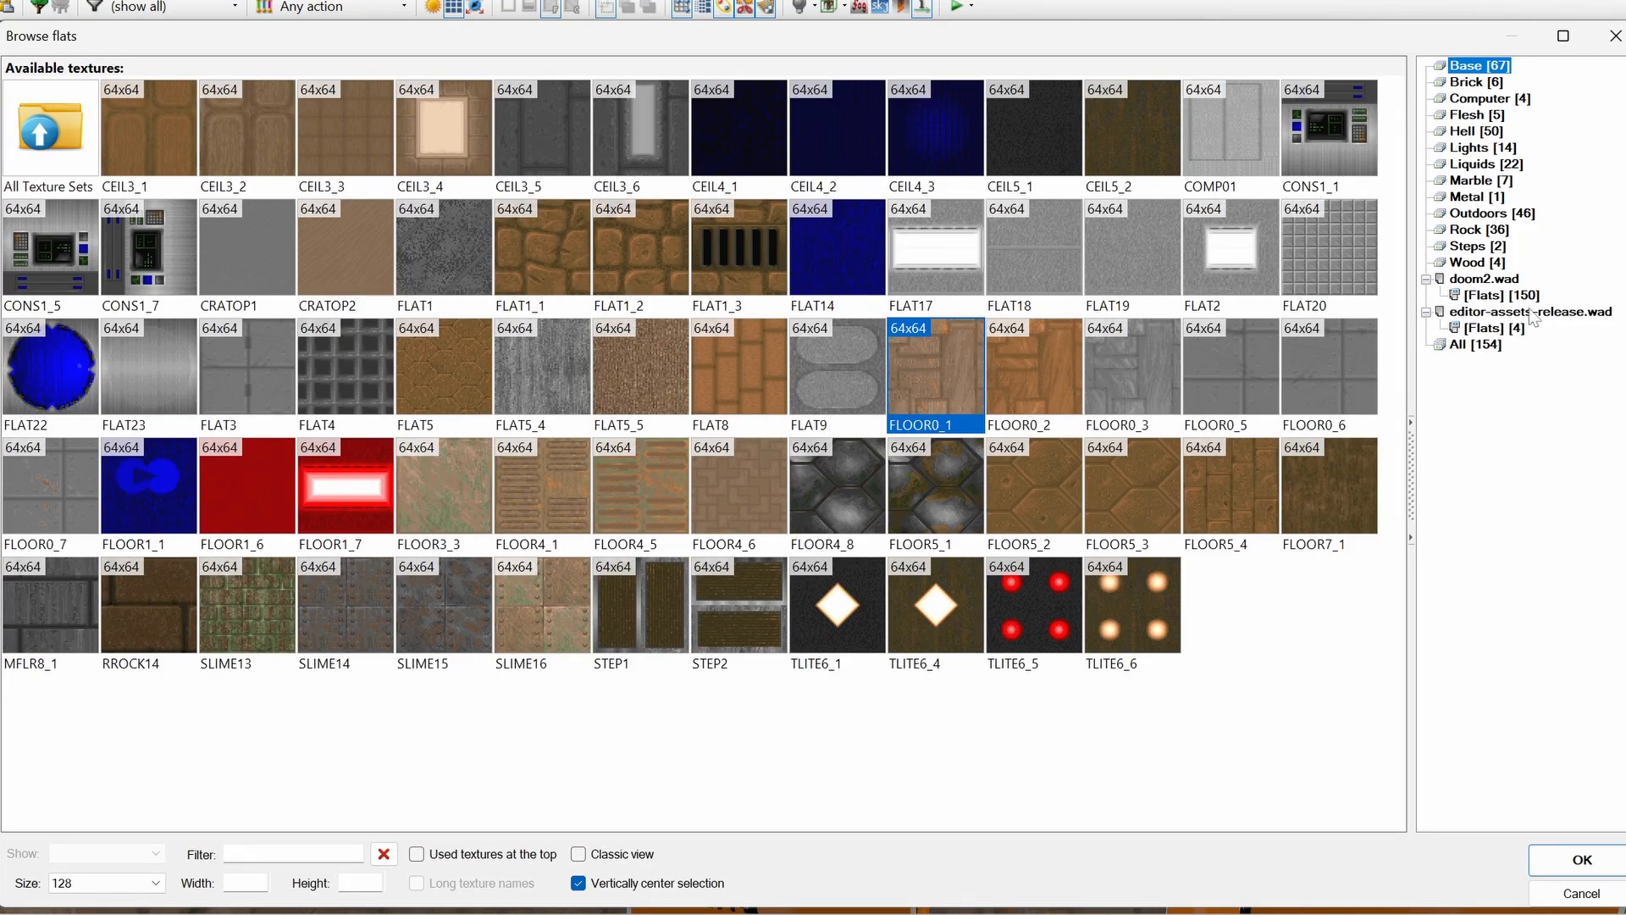
{"action": "left_click", "coordinate": [1497, 329]}
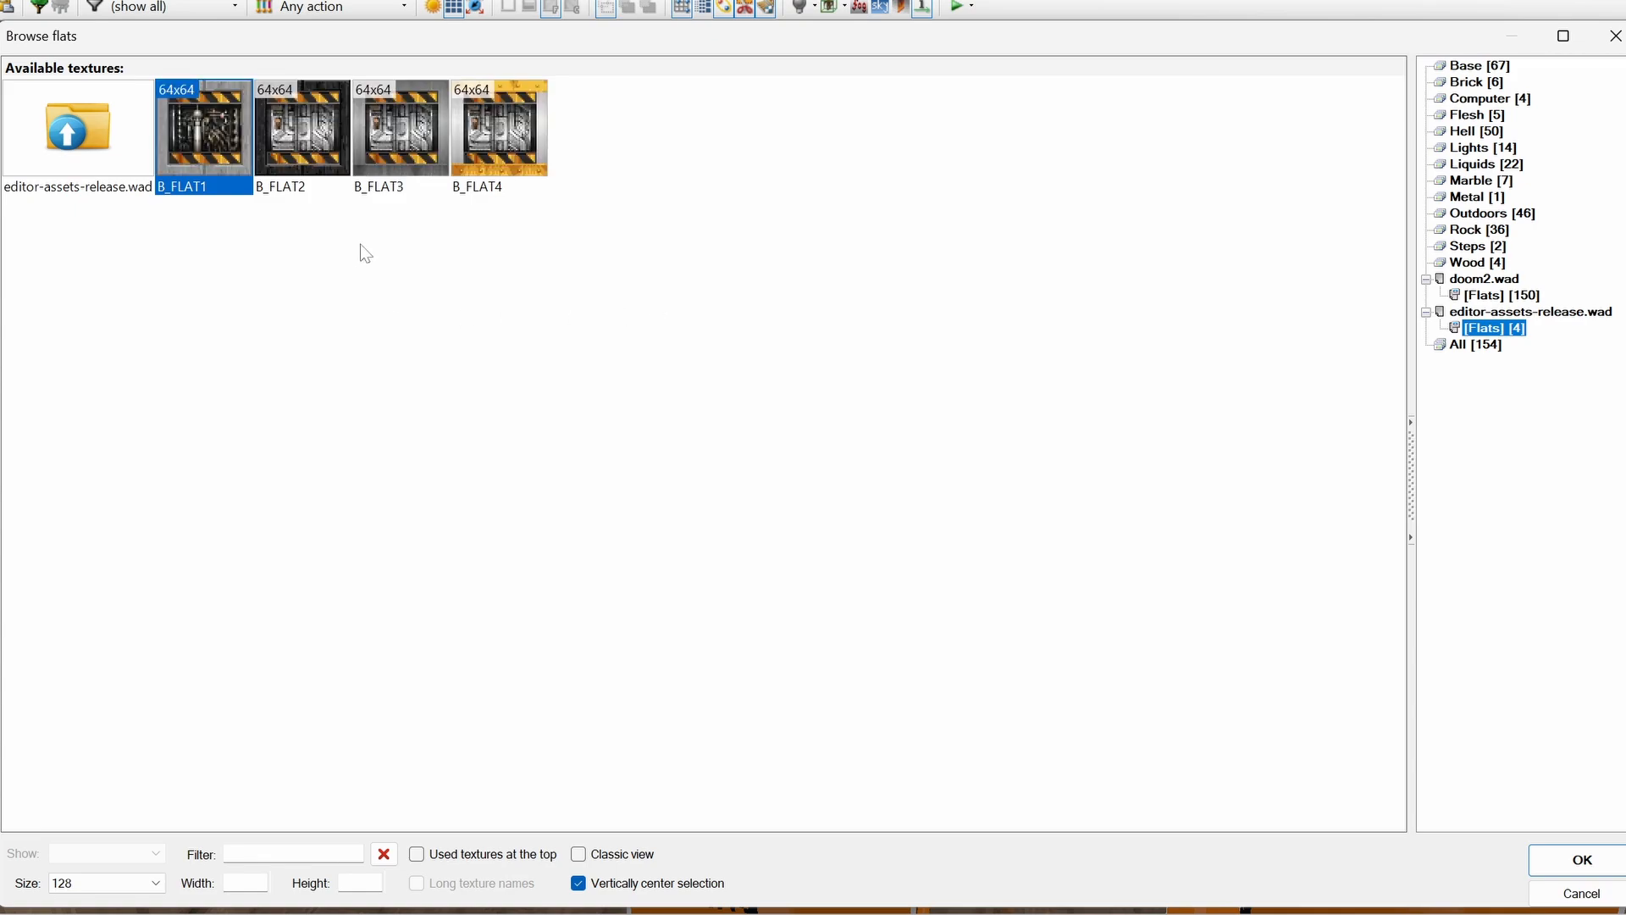
{"action": "double_click", "coordinate": [216, 140]}
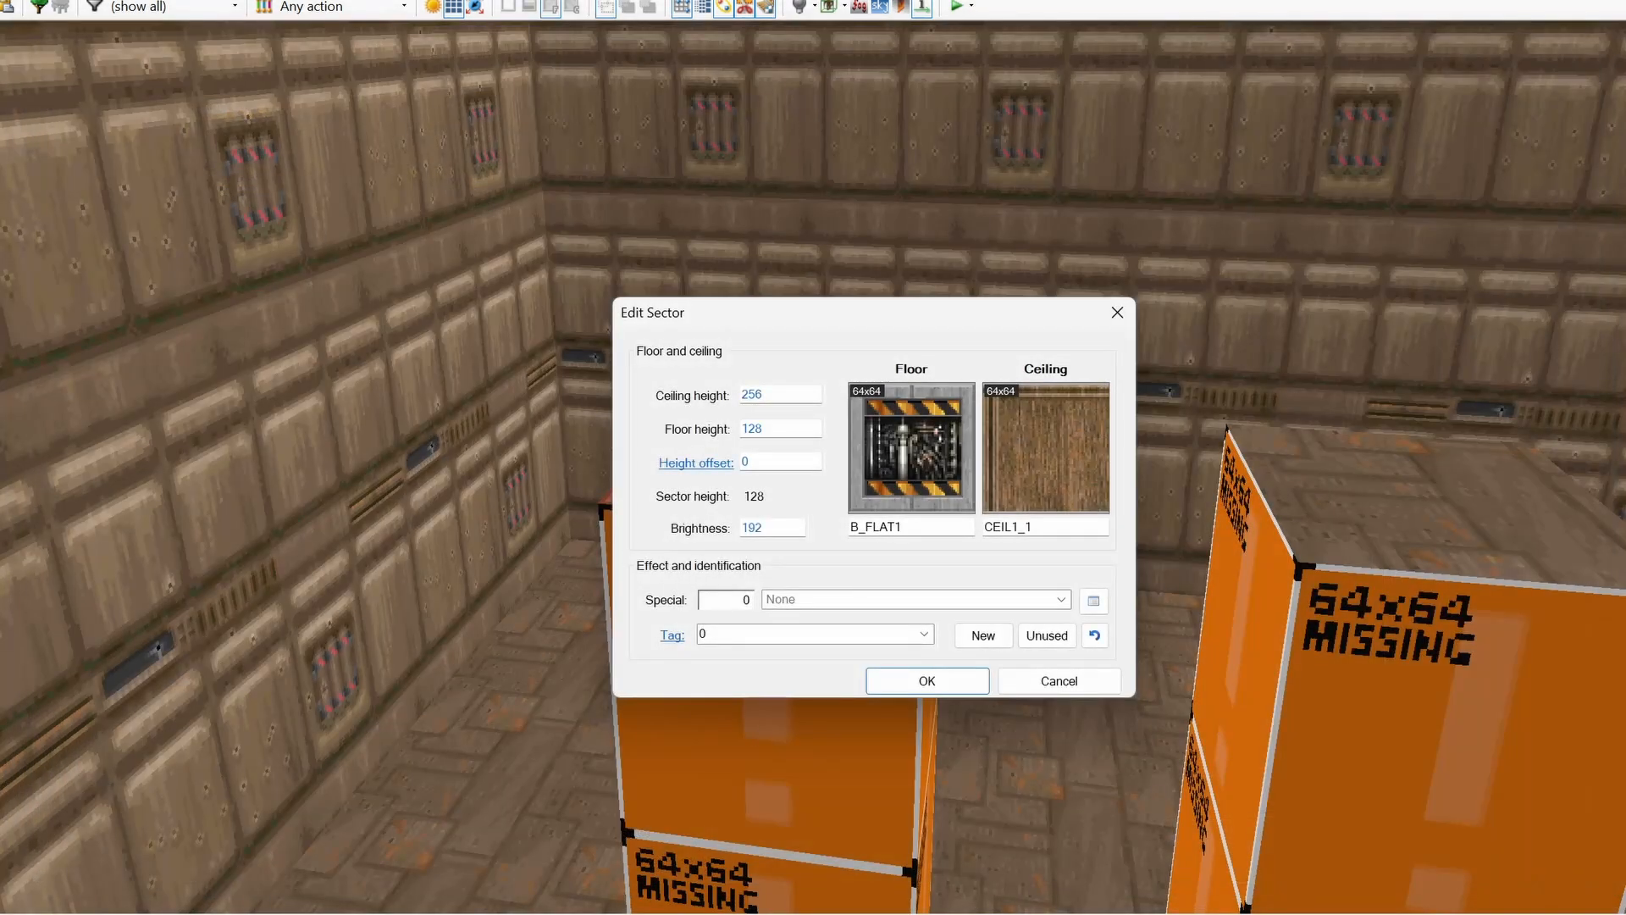
{"action": "left_click", "coordinate": [929, 685]}
Step: Clear the current selection and set the floor texture of the long raised ledge along the wall to B_FLAT3
{"action": "right_click", "coordinate": [927, 433]}
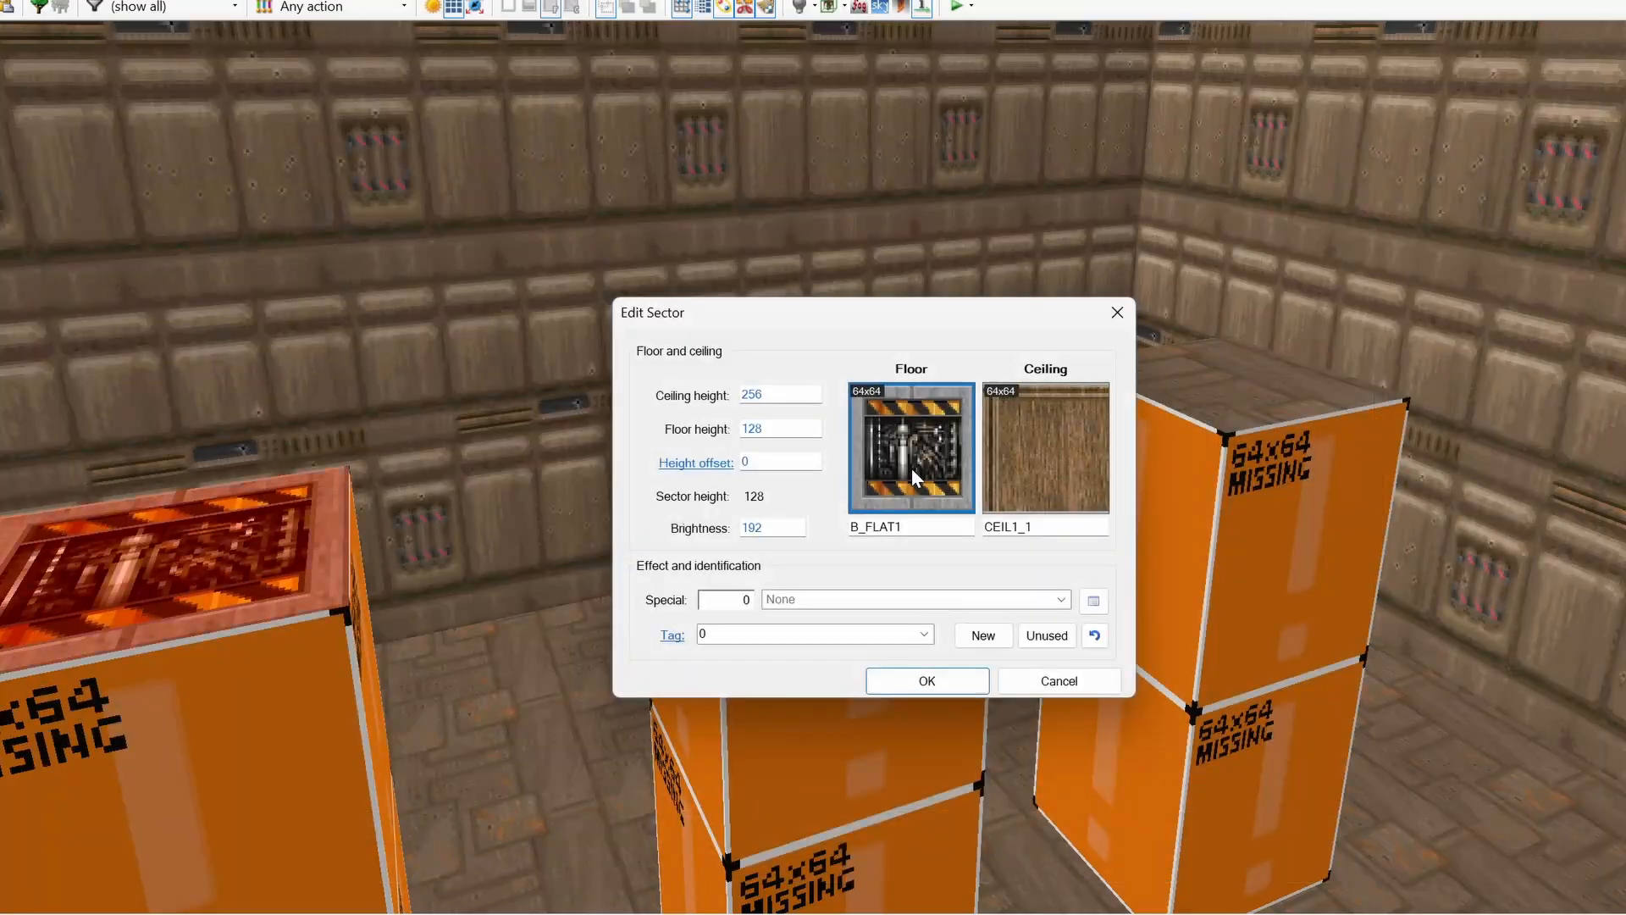
{"action": "key", "text": "Escape"}
{"action": "key", "text": "c"}
{"action": "right_click", "coordinate": [926, 432]}
{"action": "left_click", "coordinate": [930, 440]}
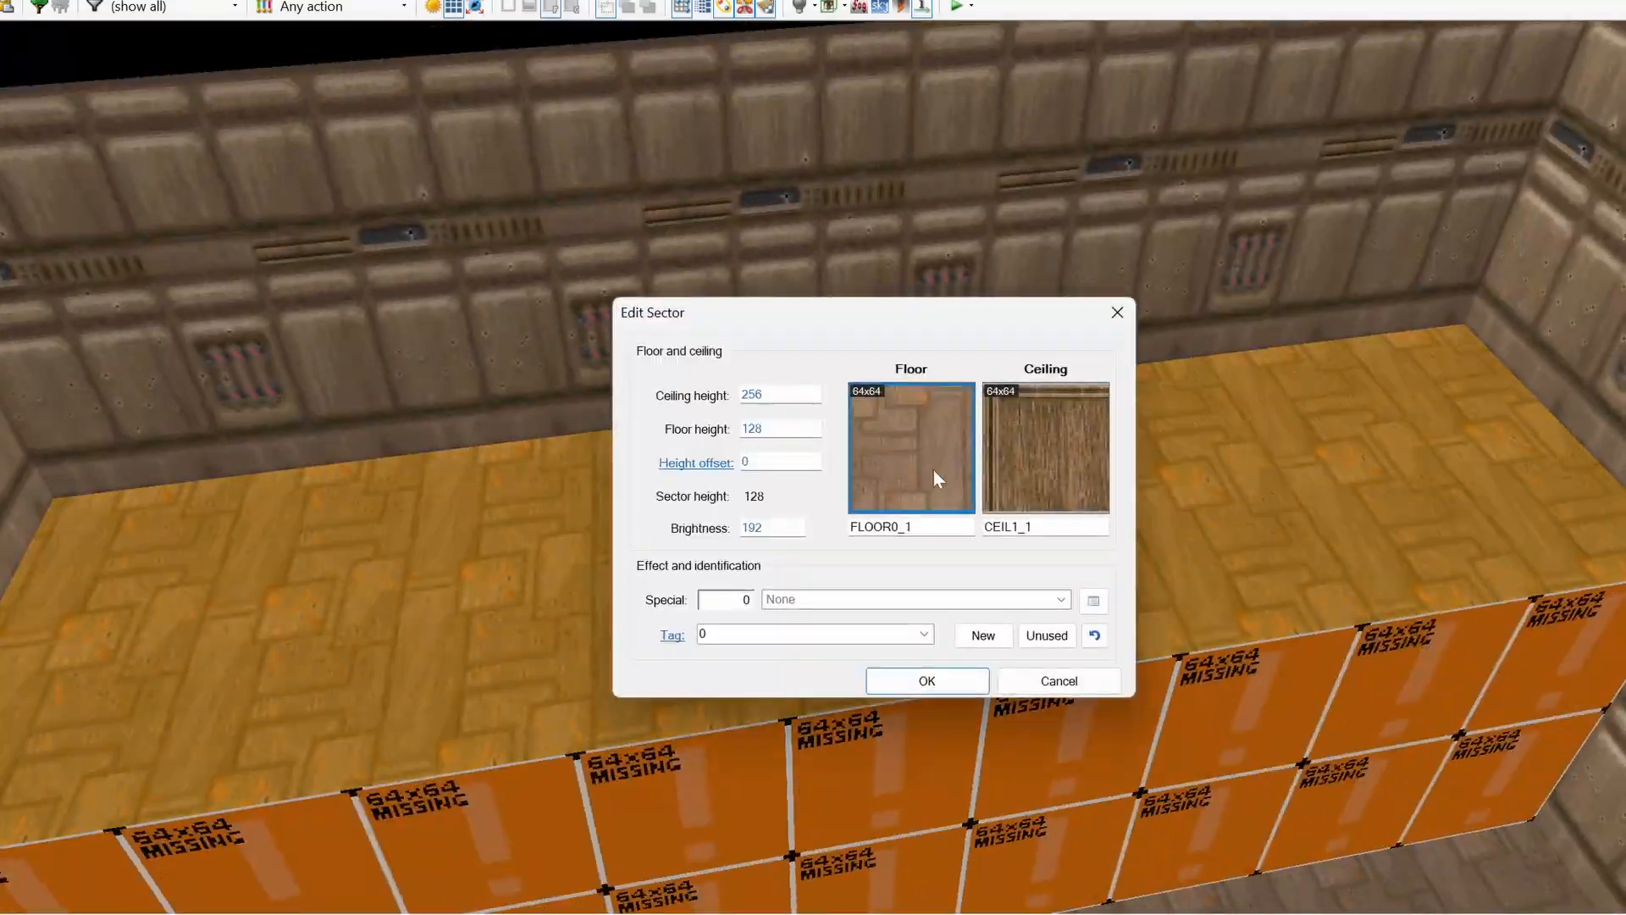
{"action": "left_click", "coordinate": [932, 469]}
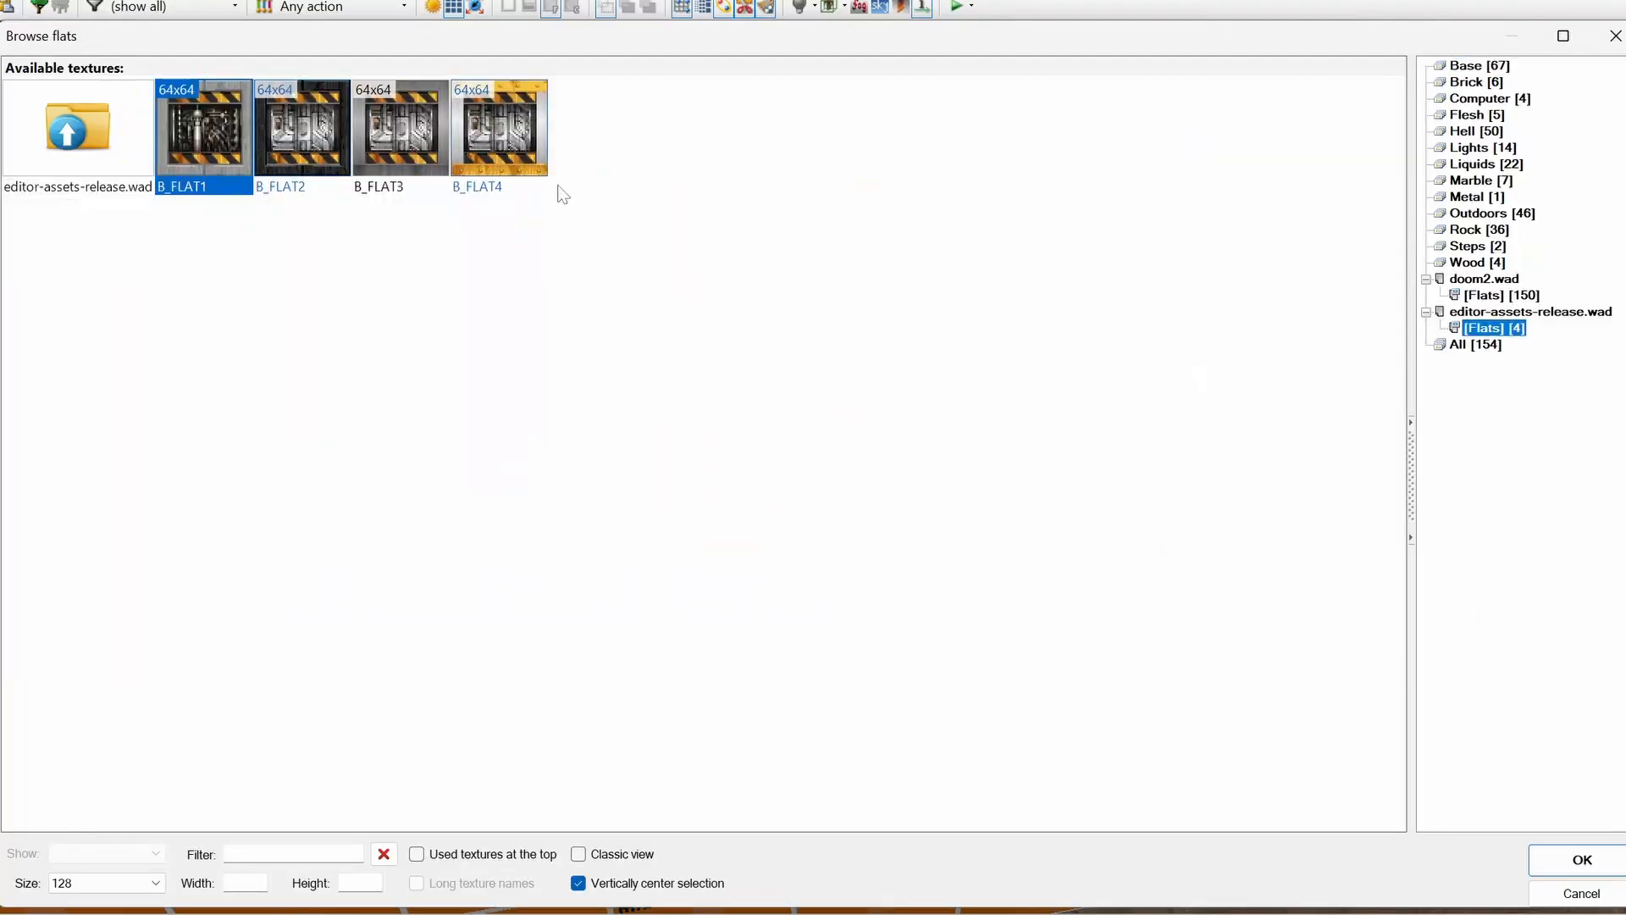
{"action": "double_click", "coordinate": [400, 131]}
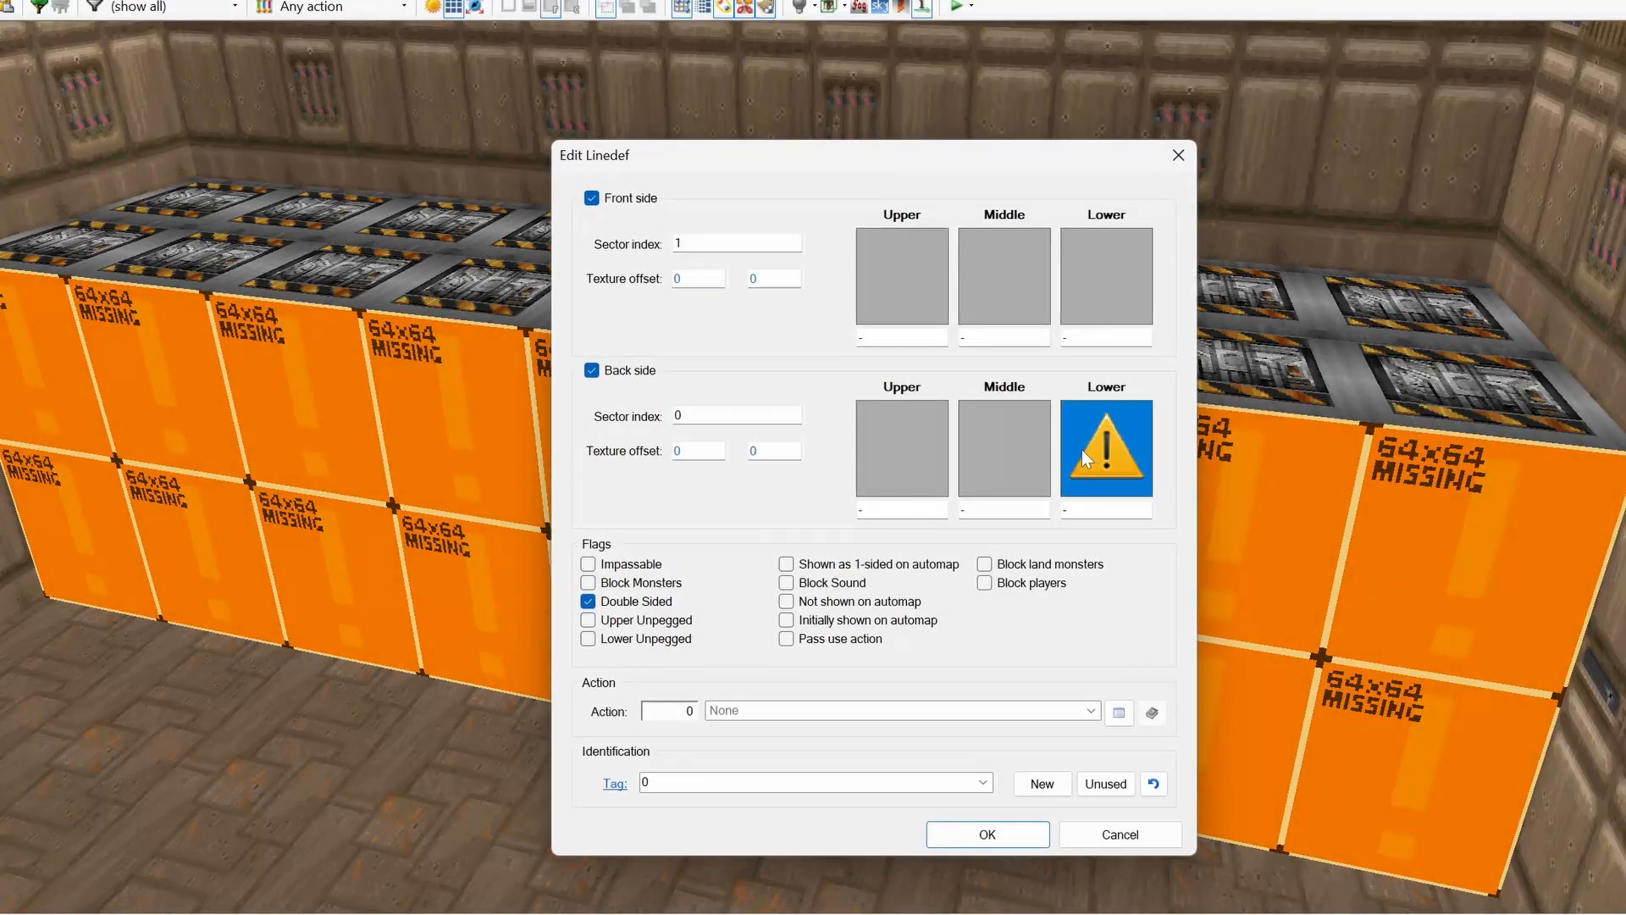
Step: Browse the TEXTURE2 set of editor-assets-release.wad for the back side's lower texture on the ledge's front linedef
{"action": "left_click", "coordinate": [1081, 450]}
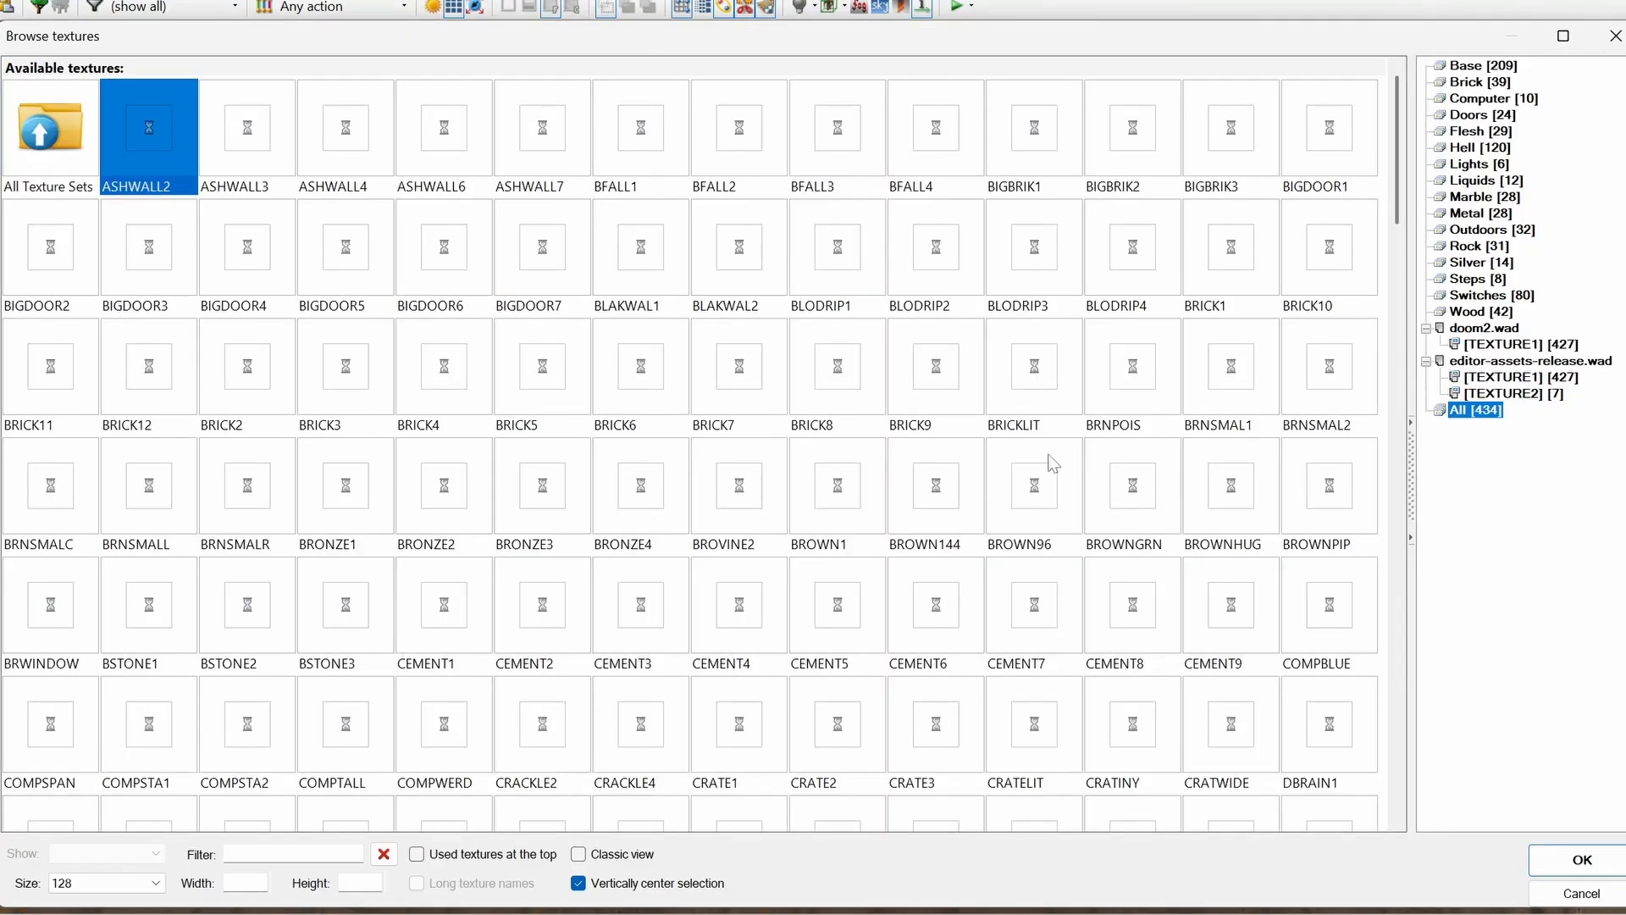
{"action": "left_click", "coordinate": [1523, 379]}
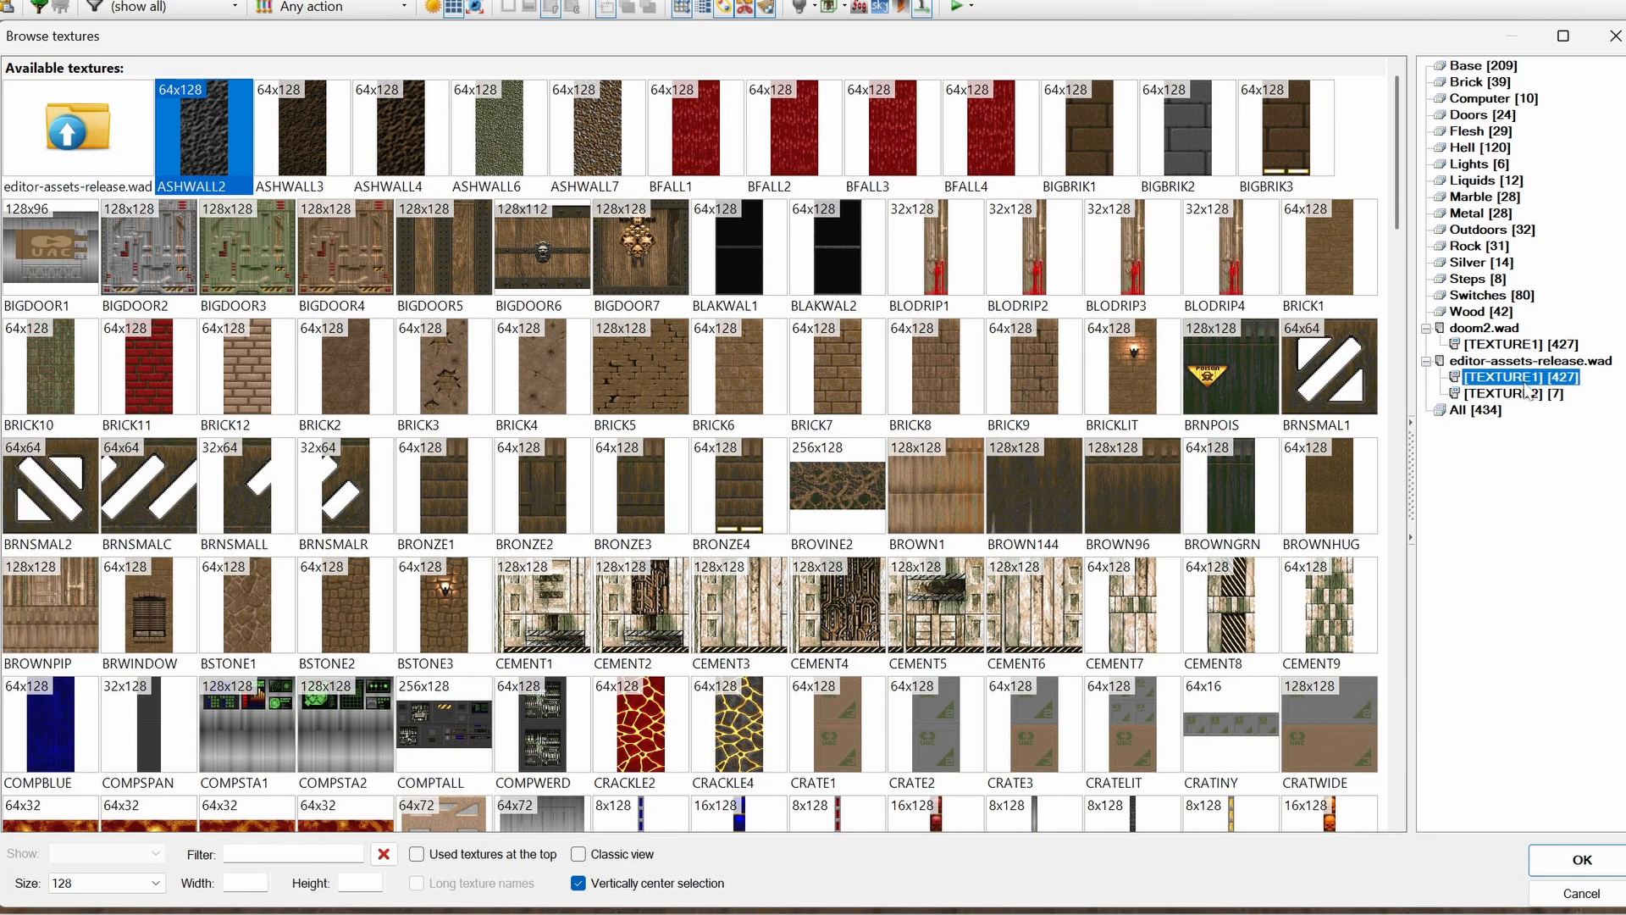
{"action": "left_click", "coordinate": [1509, 395]}
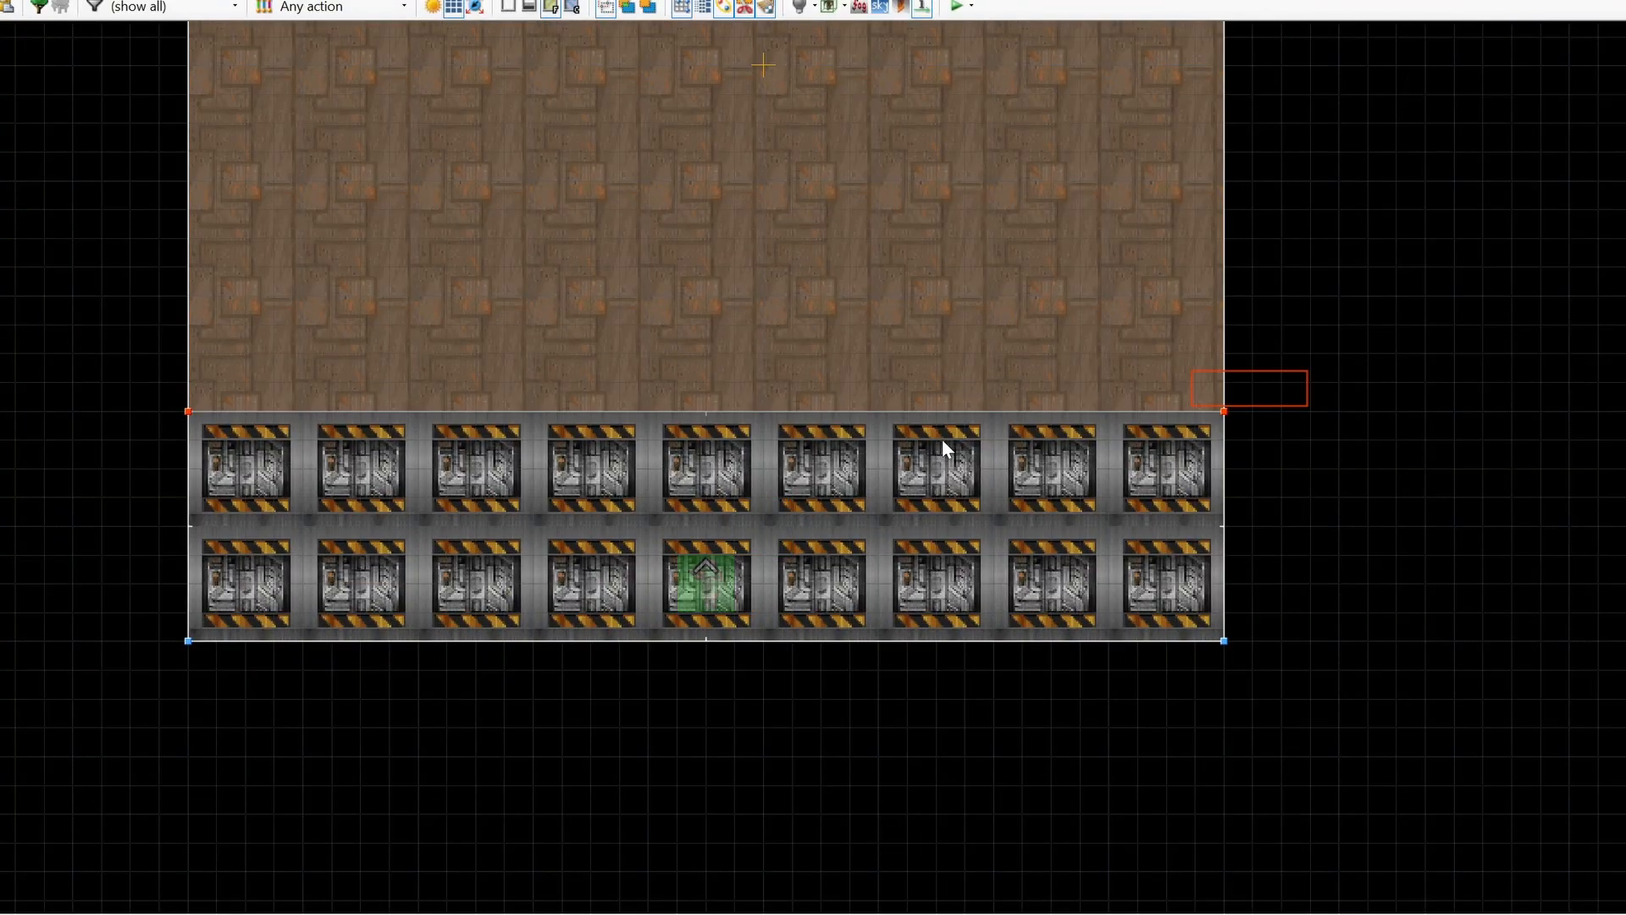
Step: Select the two vertices at the ledge's front edge and save the map as MAP01.wad on the Desktop
{"action": "left_click_drag", "start_coordinate": [1212, 417], "coordinate": [1308, 535]}
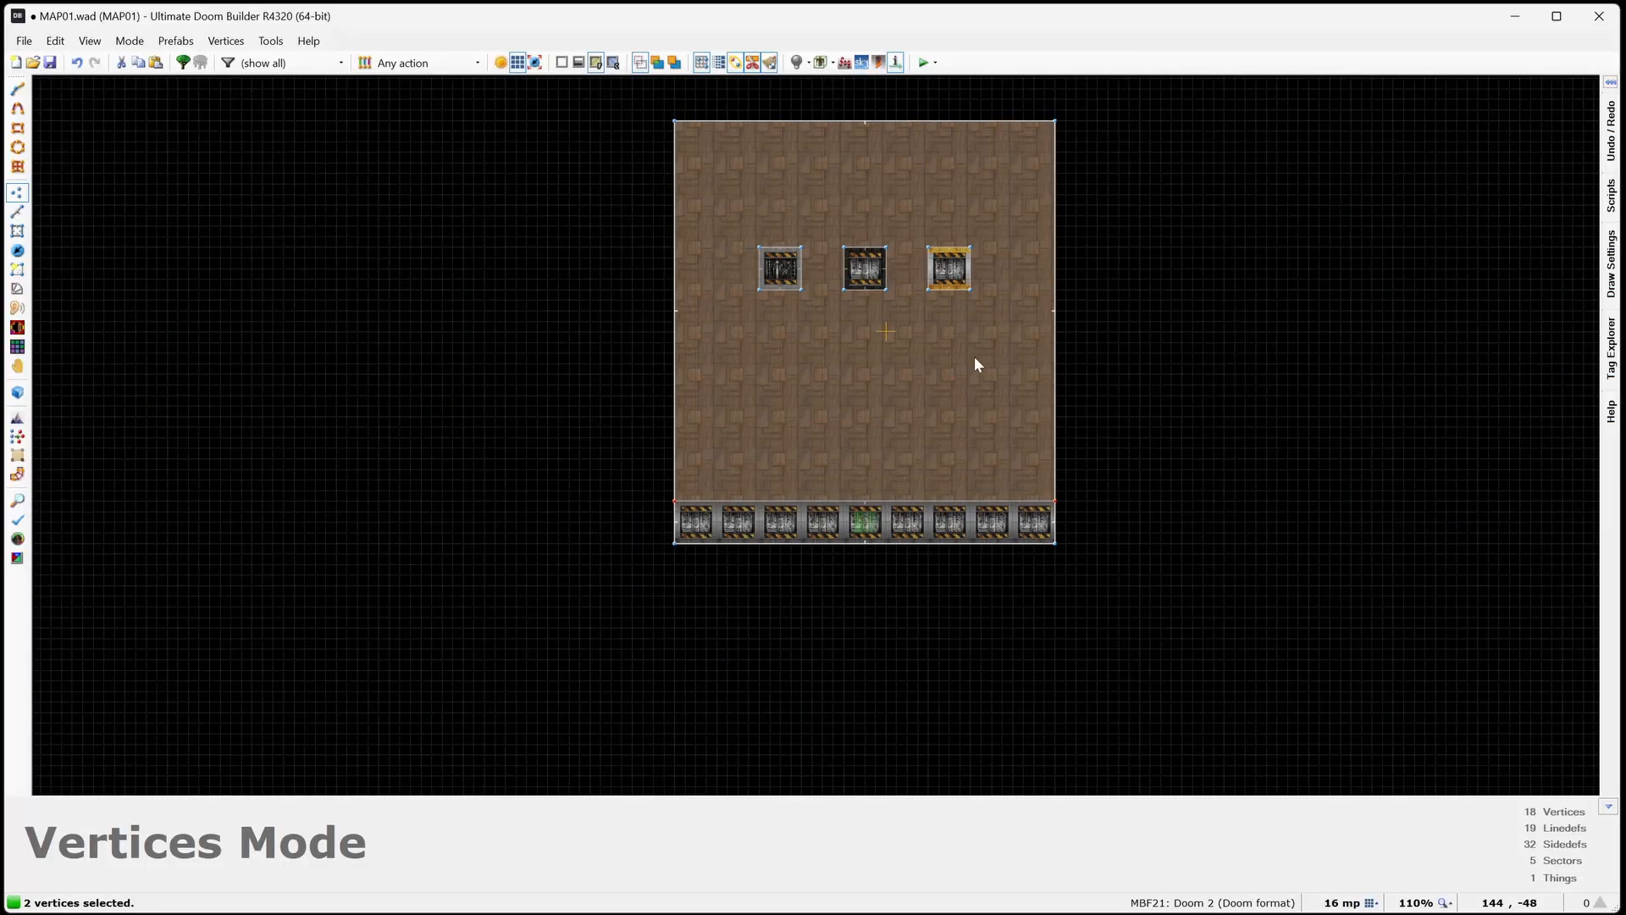
{"action": "left_click", "coordinate": [21, 40]}
{"action": "left_click", "coordinate": [59, 156]}
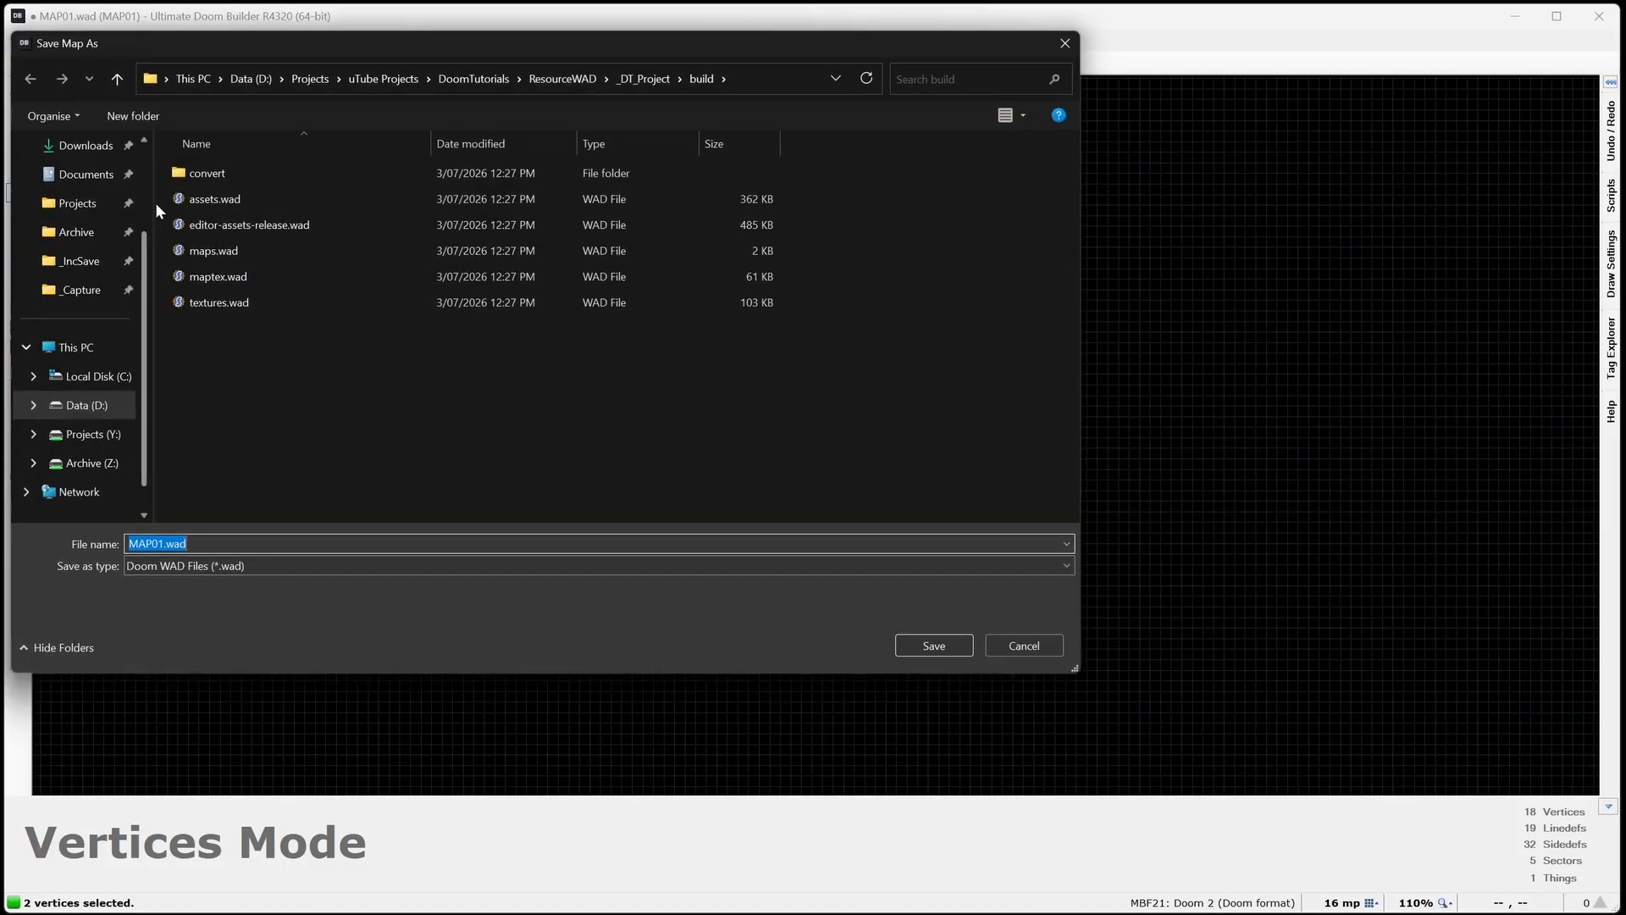
{"action": "scroll", "coordinate": [84, 254], "scroll_direction": "up", "scroll_amount": 2}
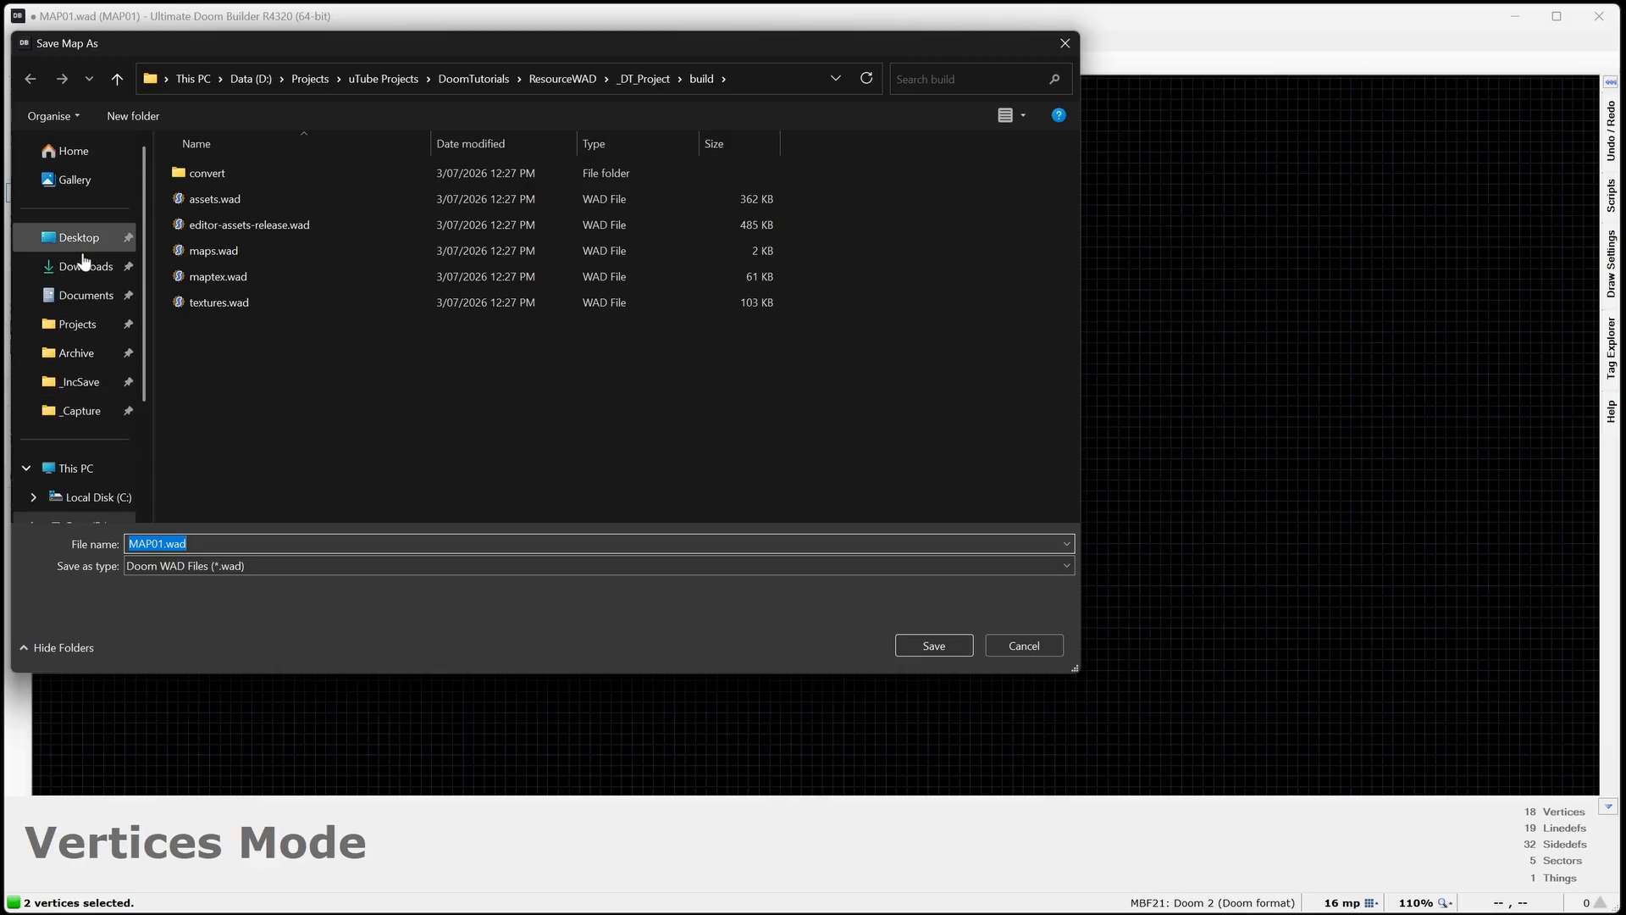
{"action": "left_click", "coordinate": [81, 239]}
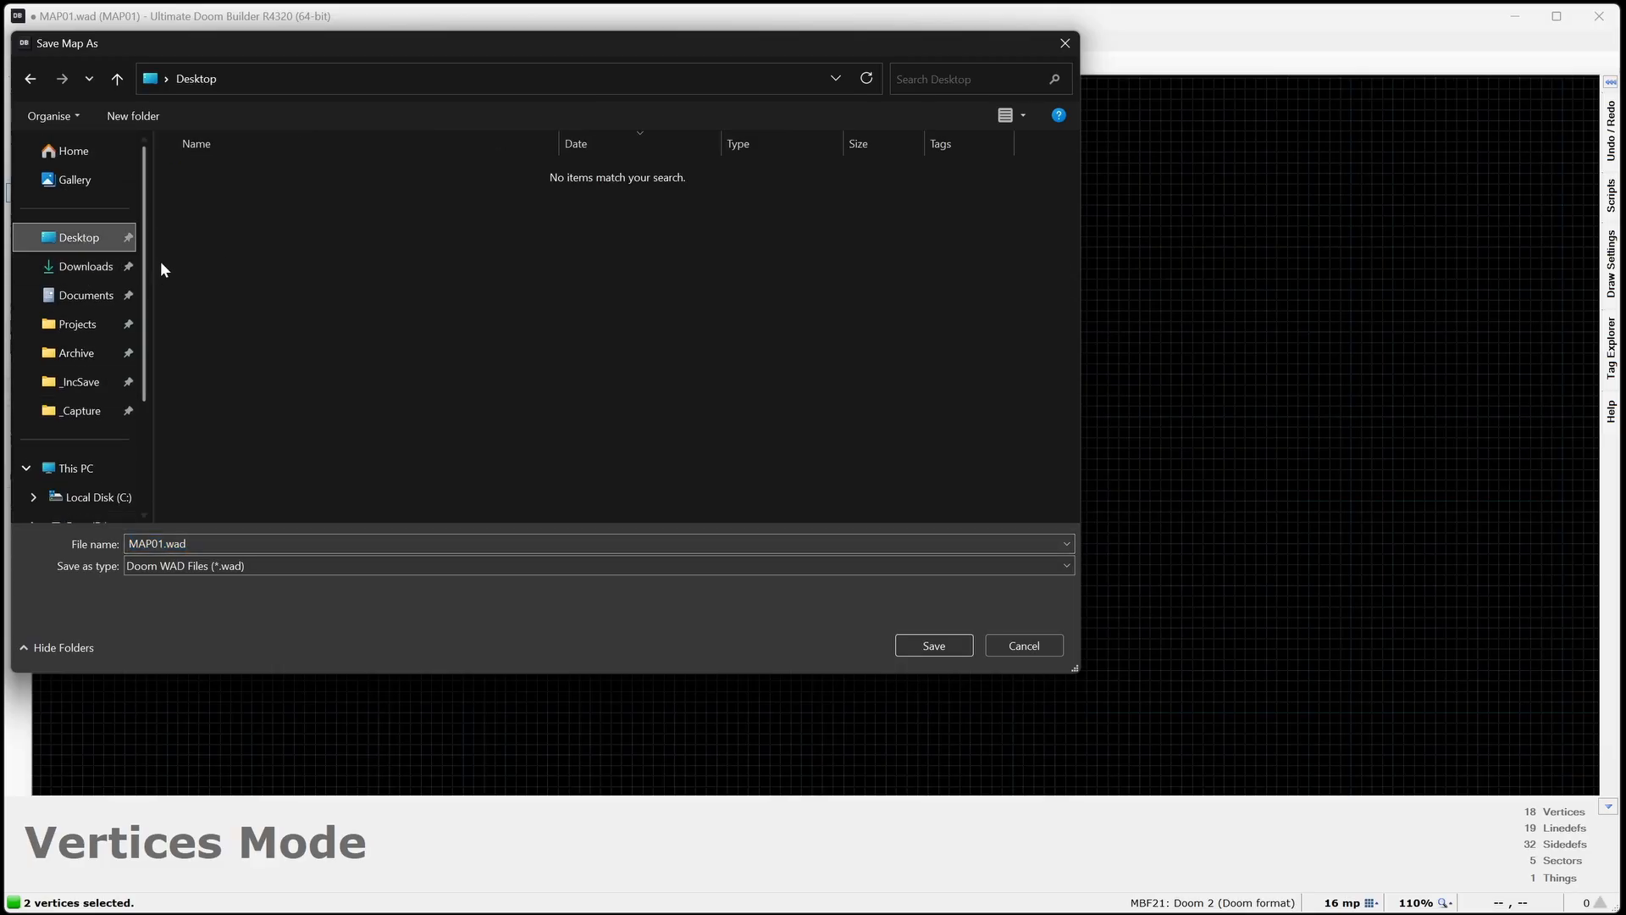
{"action": "left_click", "coordinate": [940, 644]}
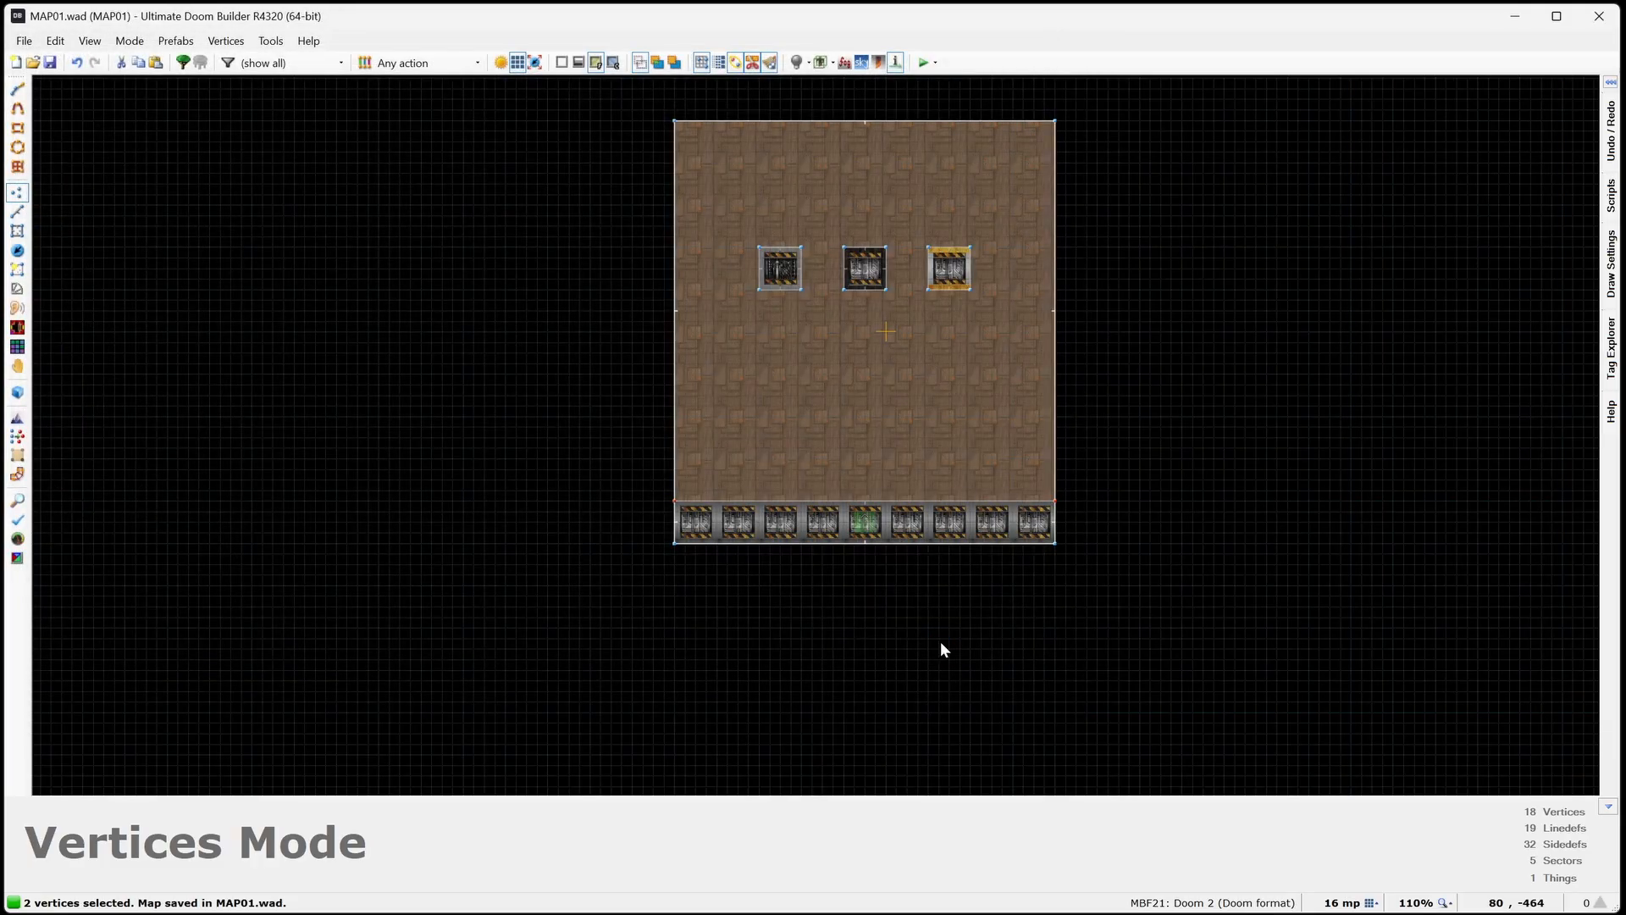
Step: Test the map in the game and examine the custom textures on the ledge and the three pillars
{"action": "middle_click_drag", "start_coordinate": [943, 381], "coordinate": [873, 455]}
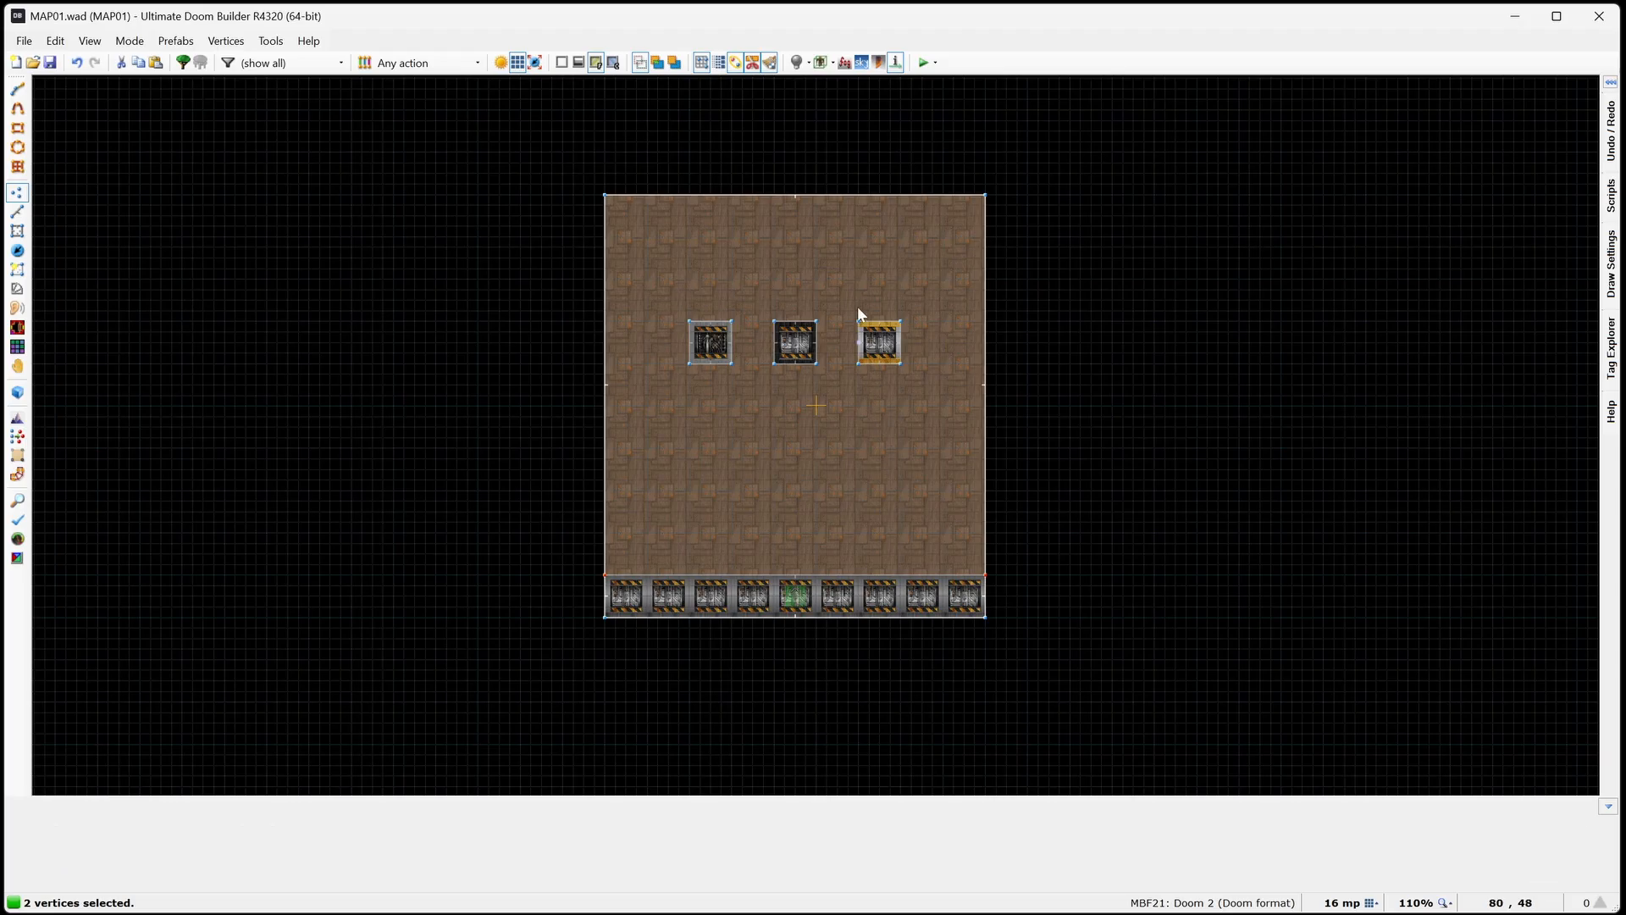
{"action": "left_click", "coordinate": [923, 61]}
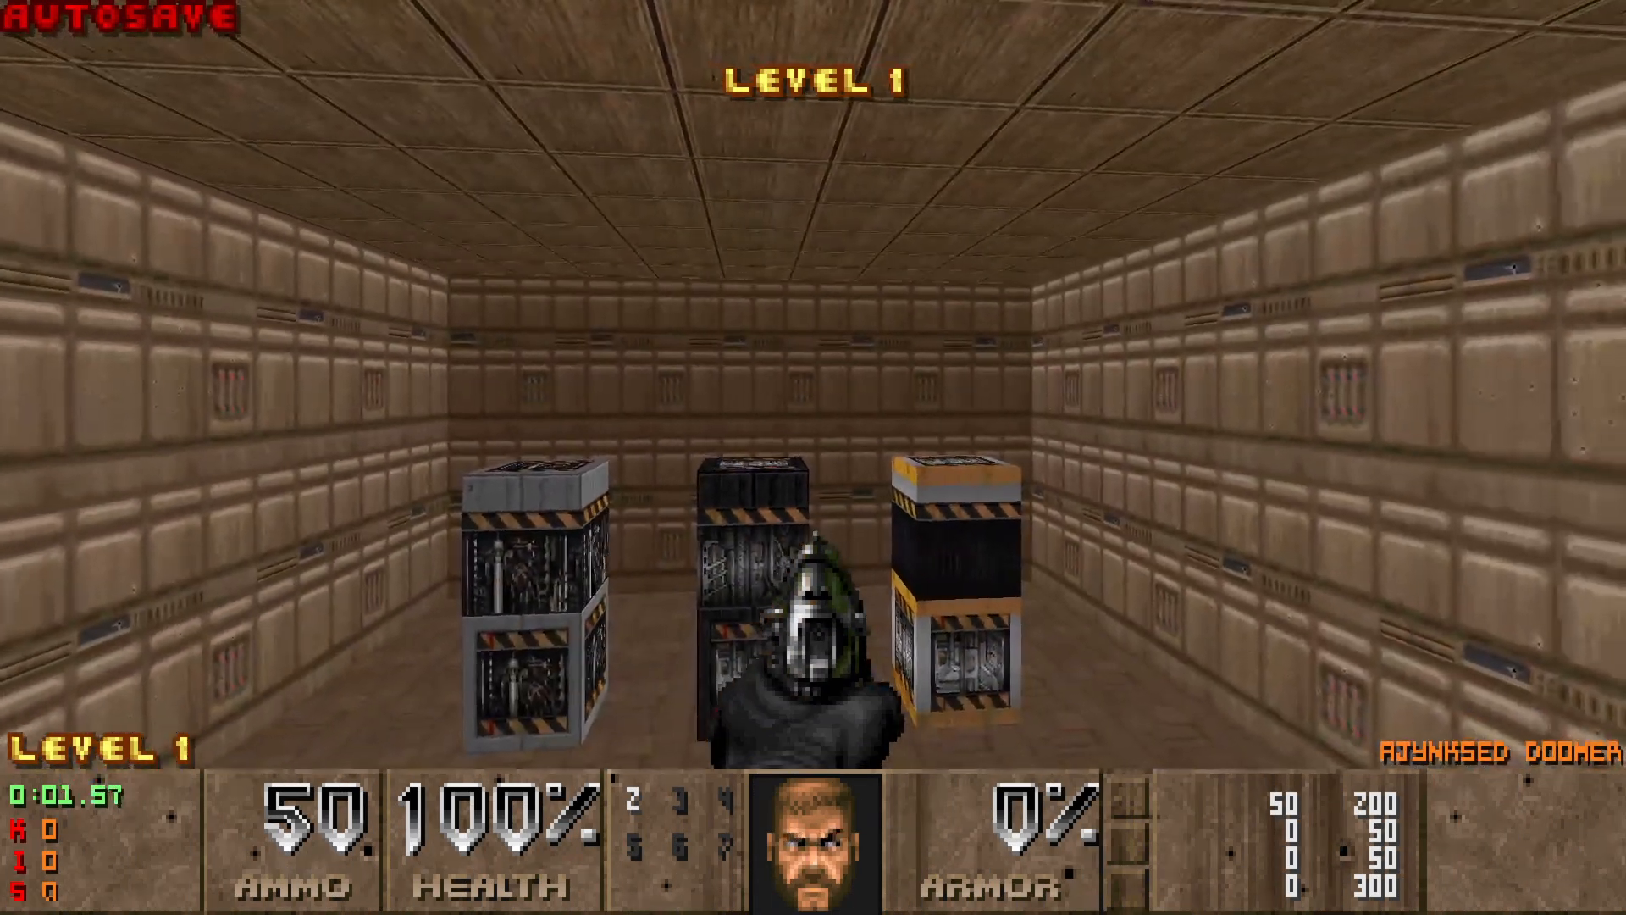
{"action": "key", "text": "w"}
{"action": "key", "text": "a"}
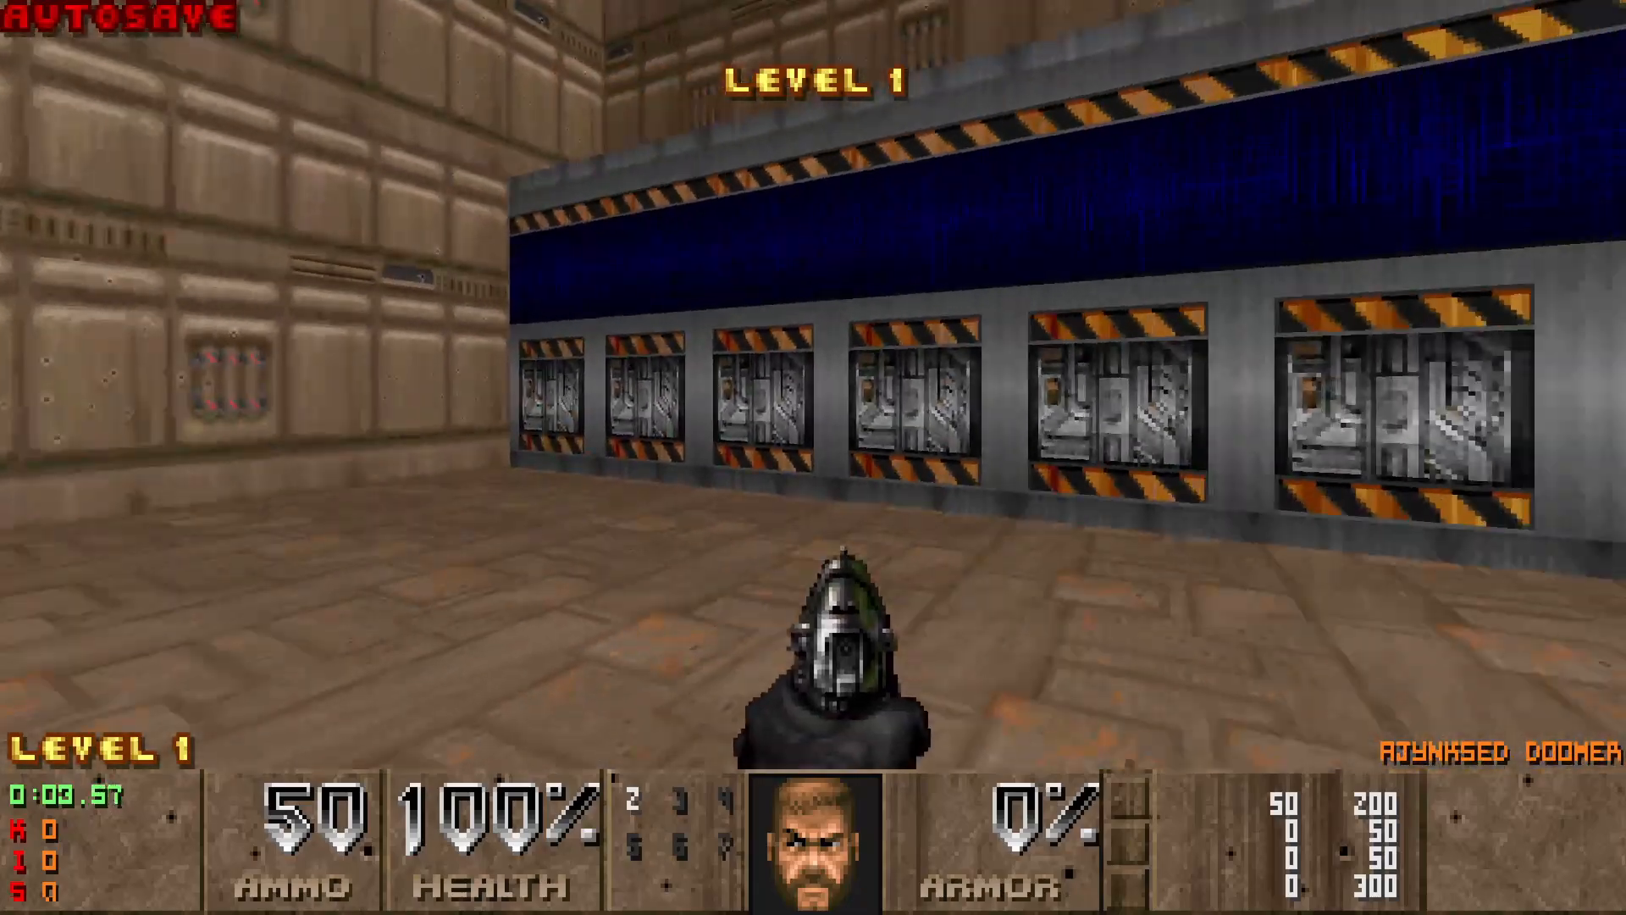
{"action": "key", "text": "s"}
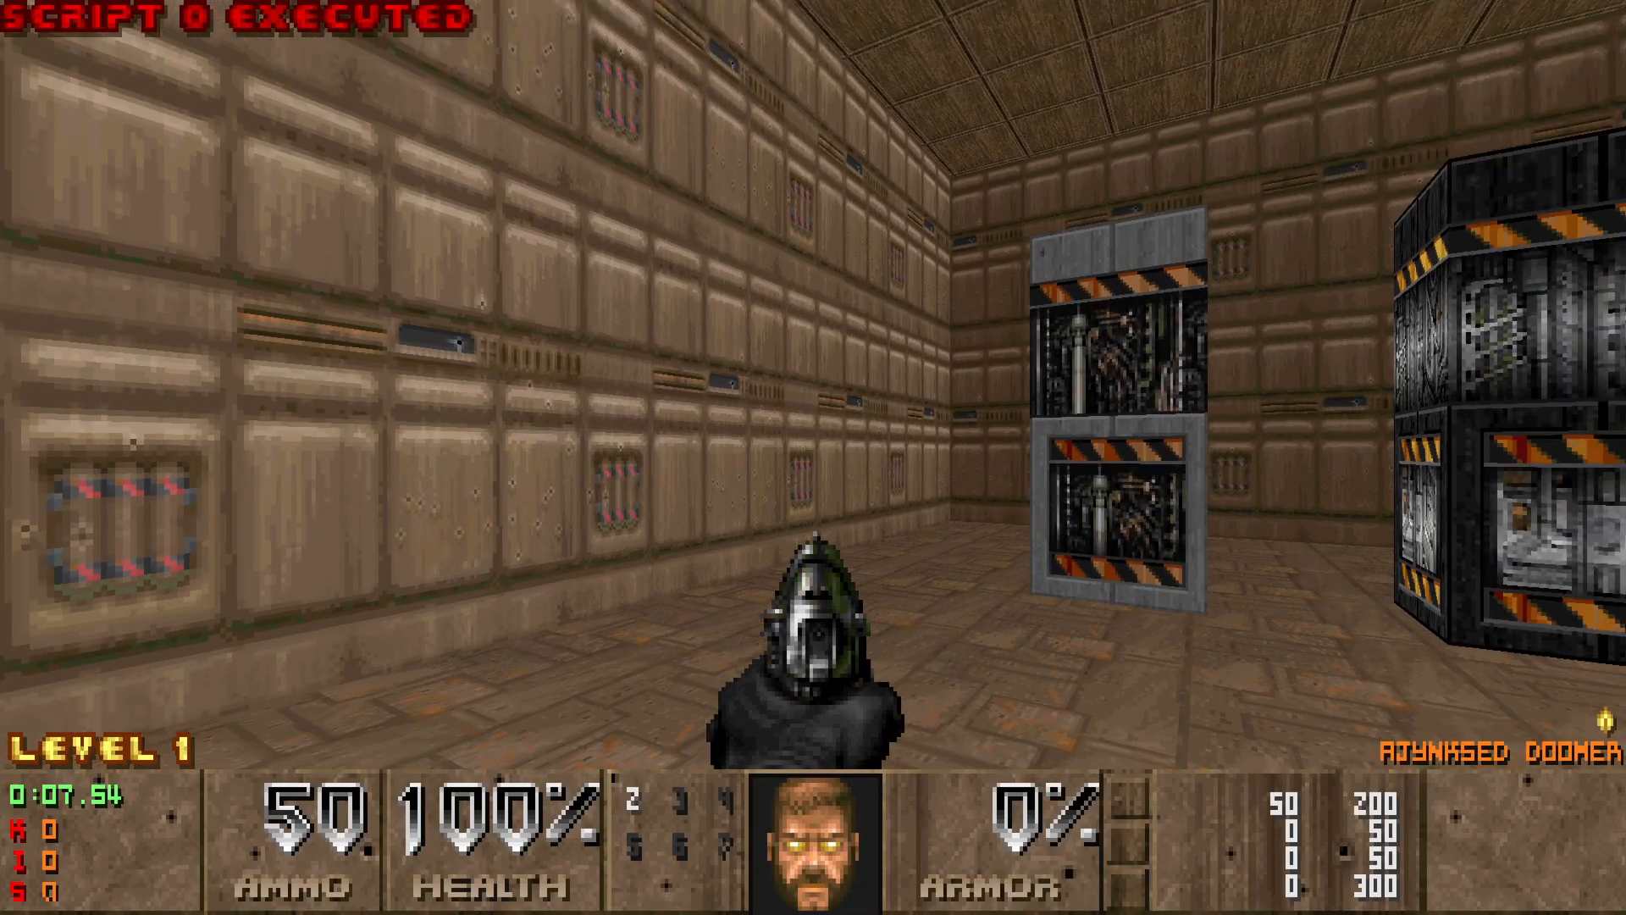
{"action": "key", "text": "w"}
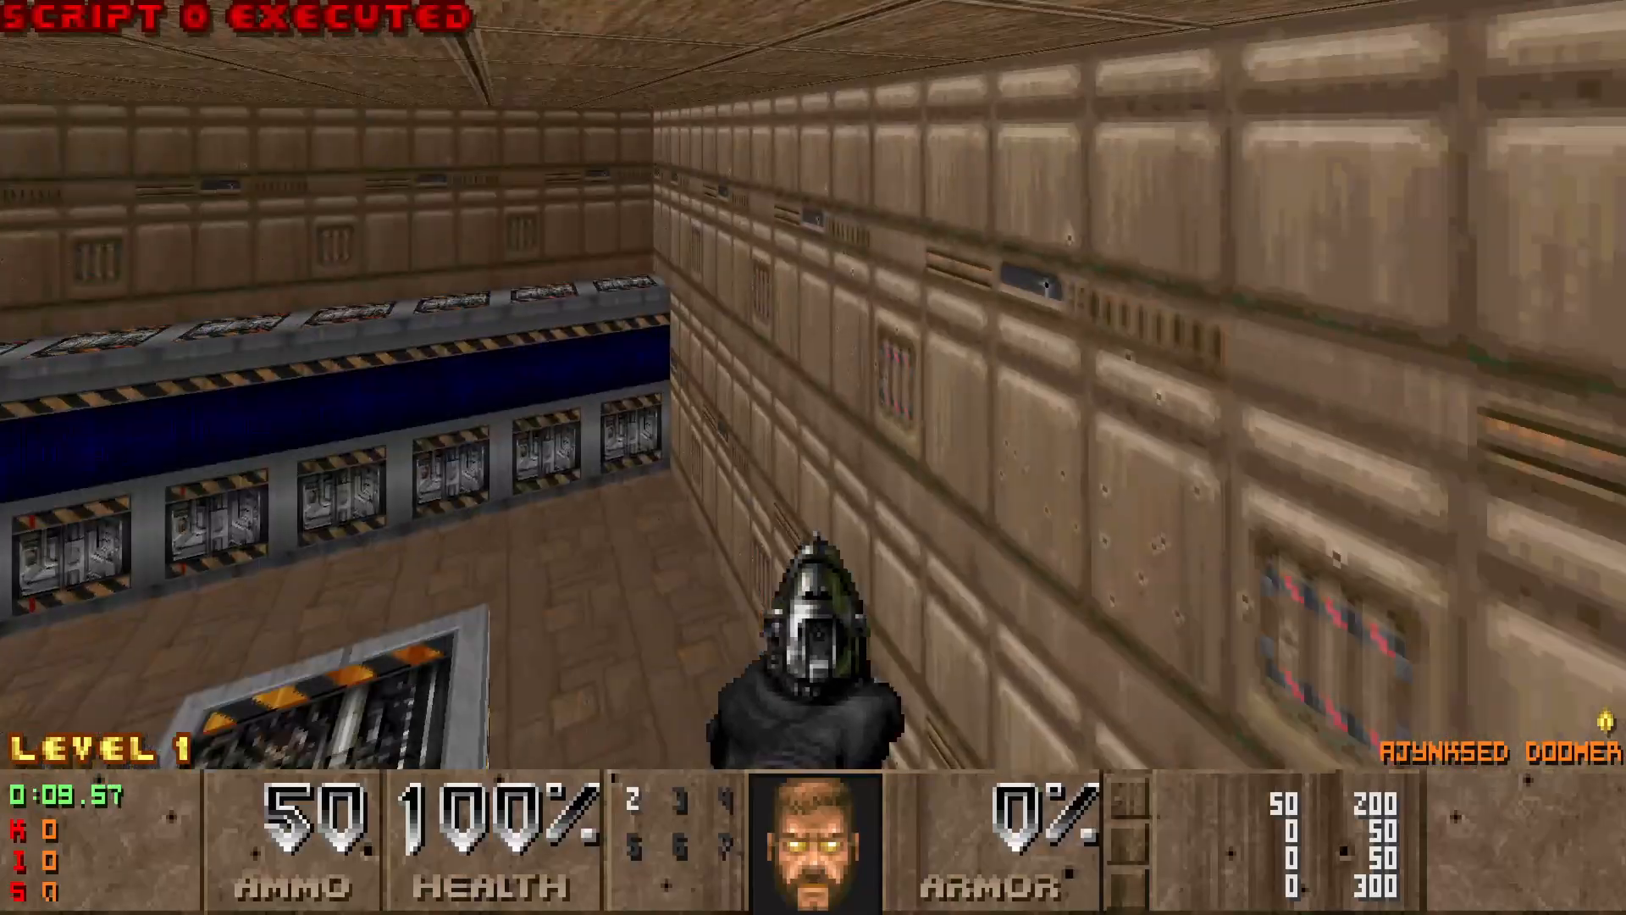
{"action": "key", "text": "d"}
{"action": "key", "text": "s"}
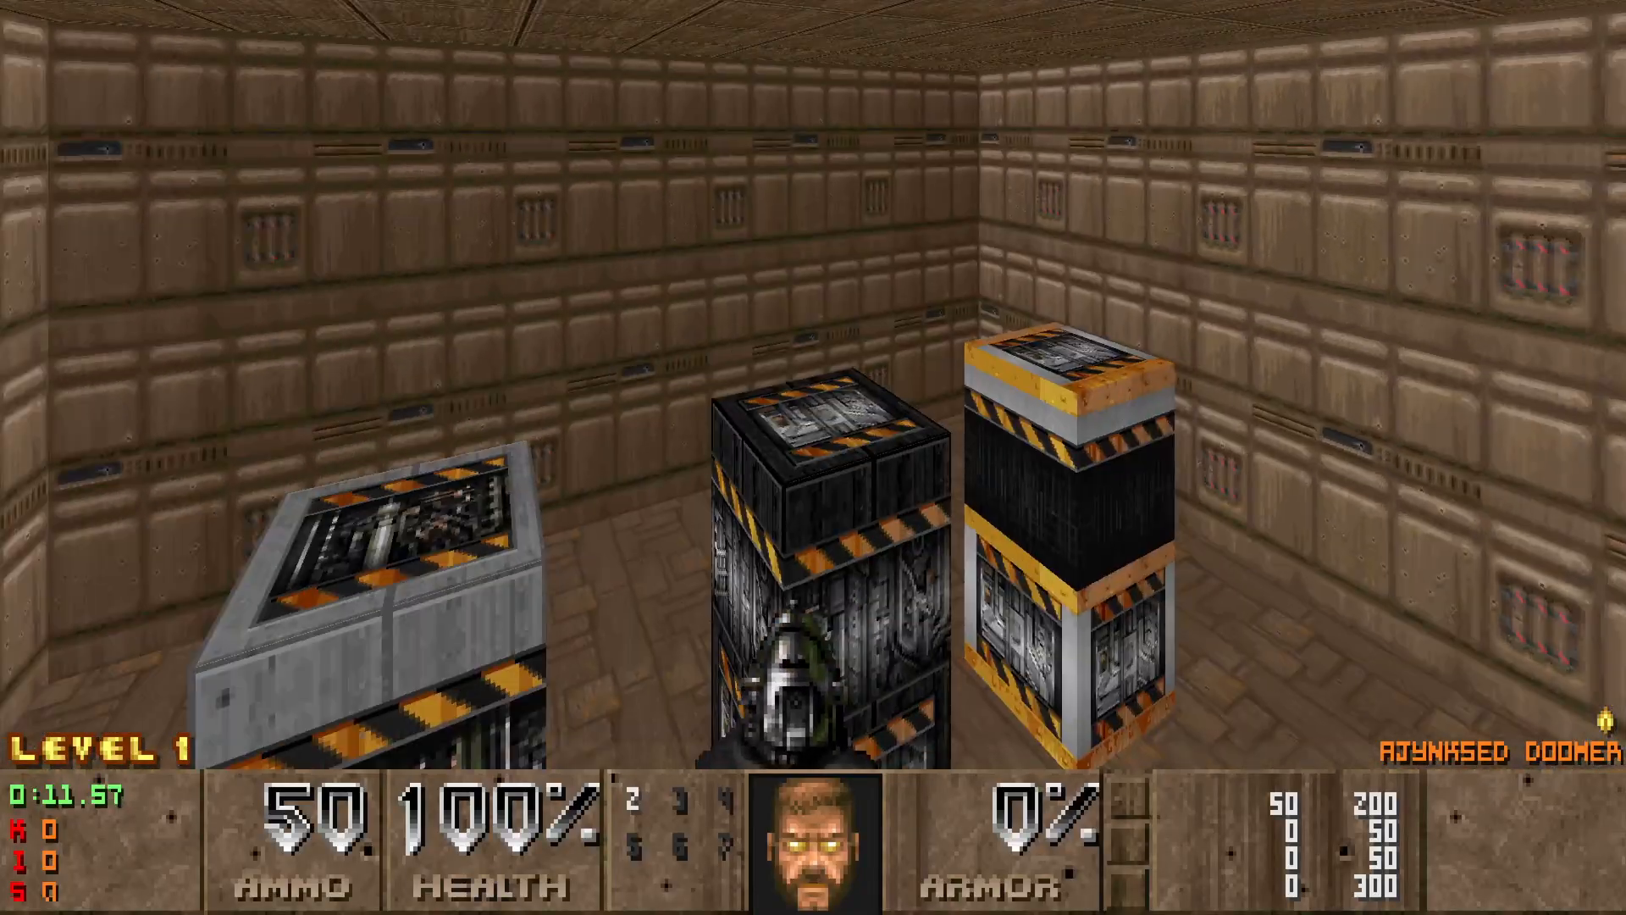
{"action": "key", "text": "s"}
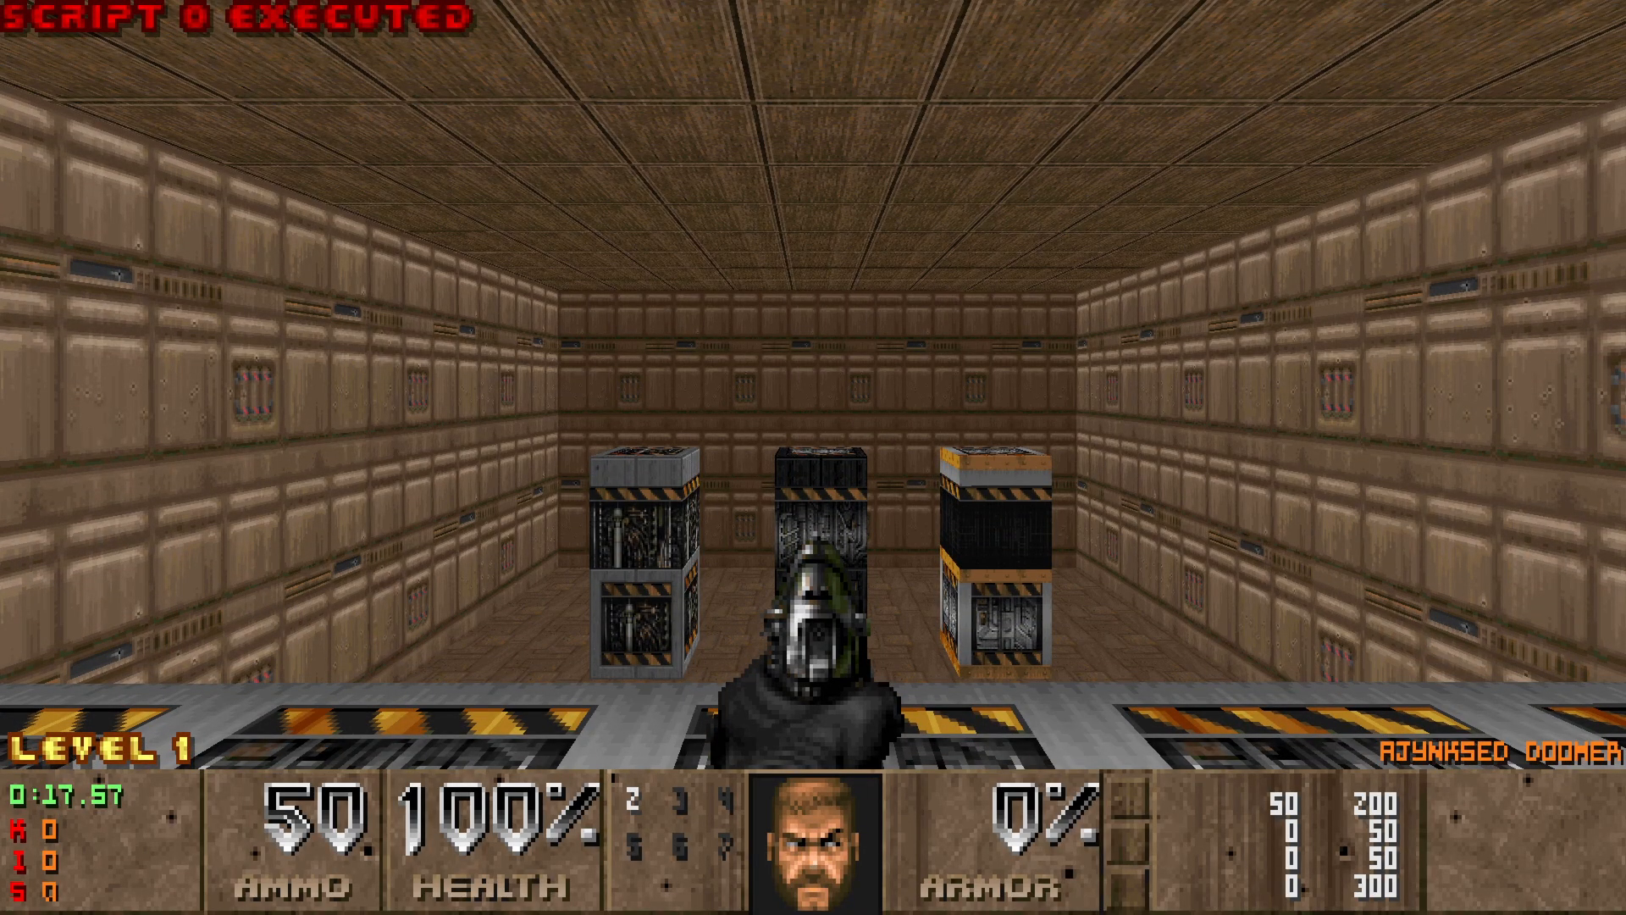
{"action": "key", "text": "Escape"}
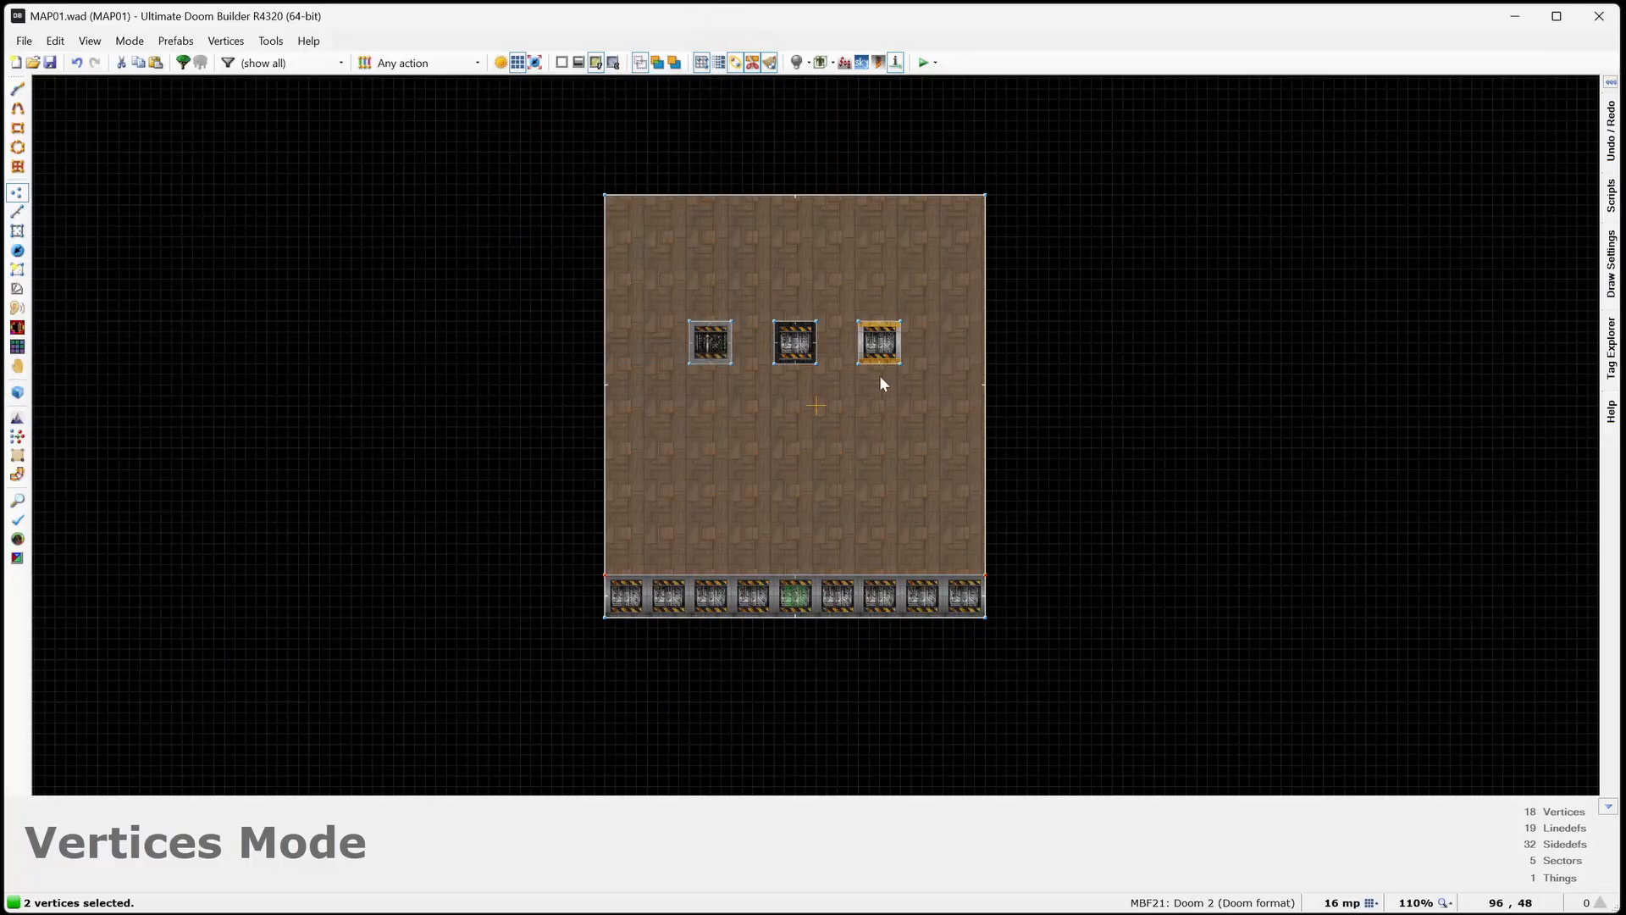
Step: Add a Cacoferno monster from the c_Monsters category and place it on the middle pillar
{"action": "key", "text": "t"}
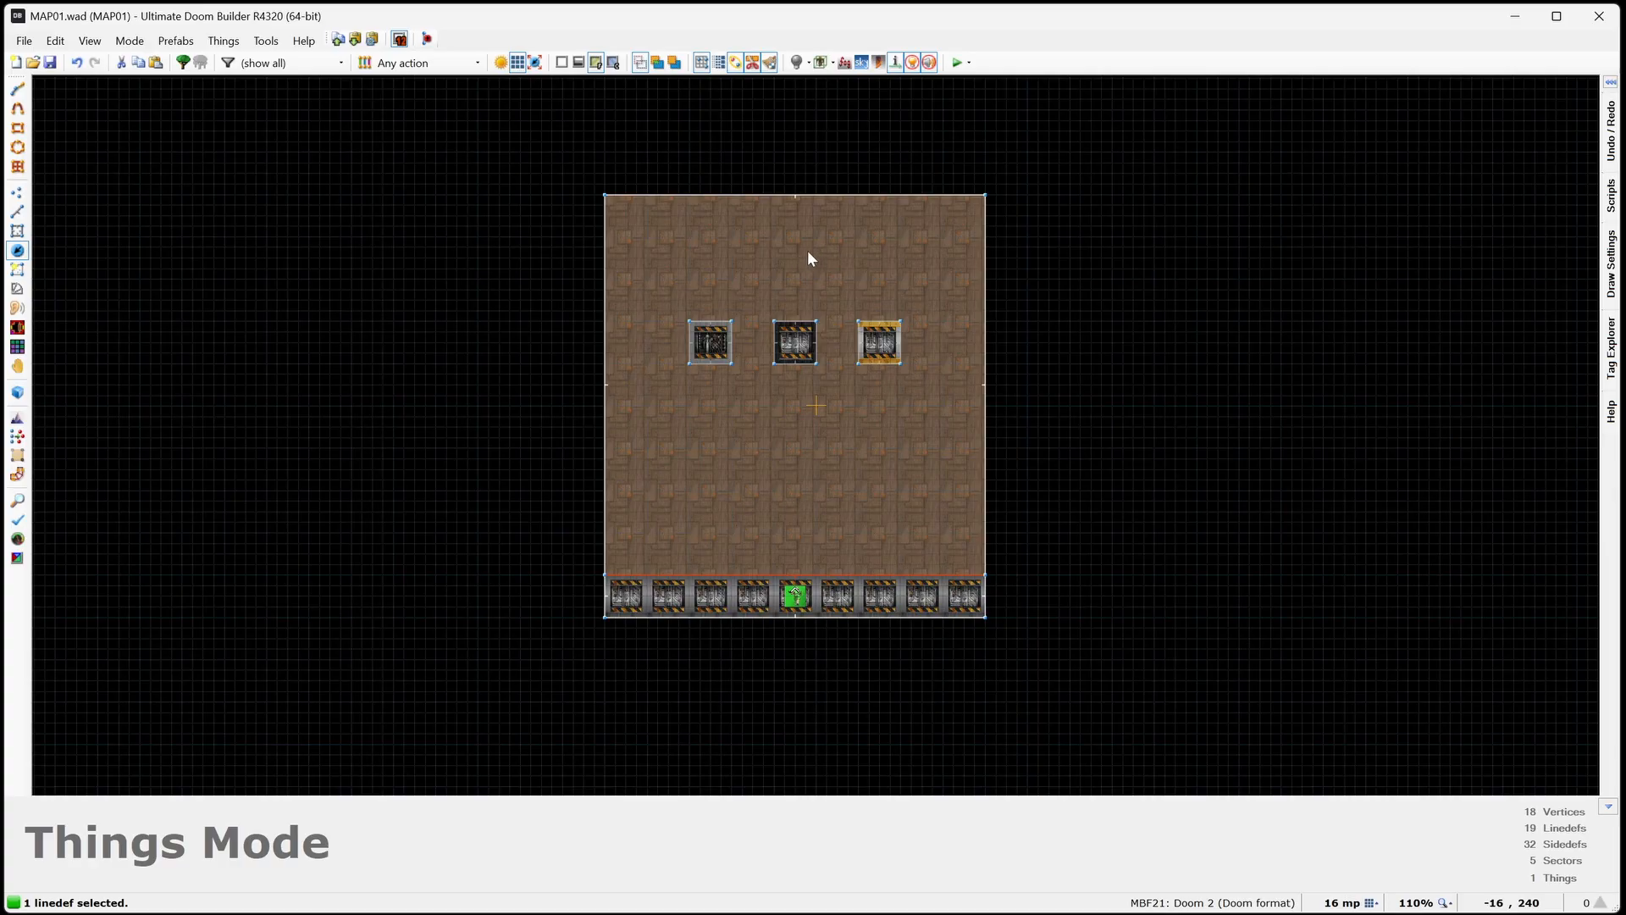
{"action": "key", "text": "Insert"}
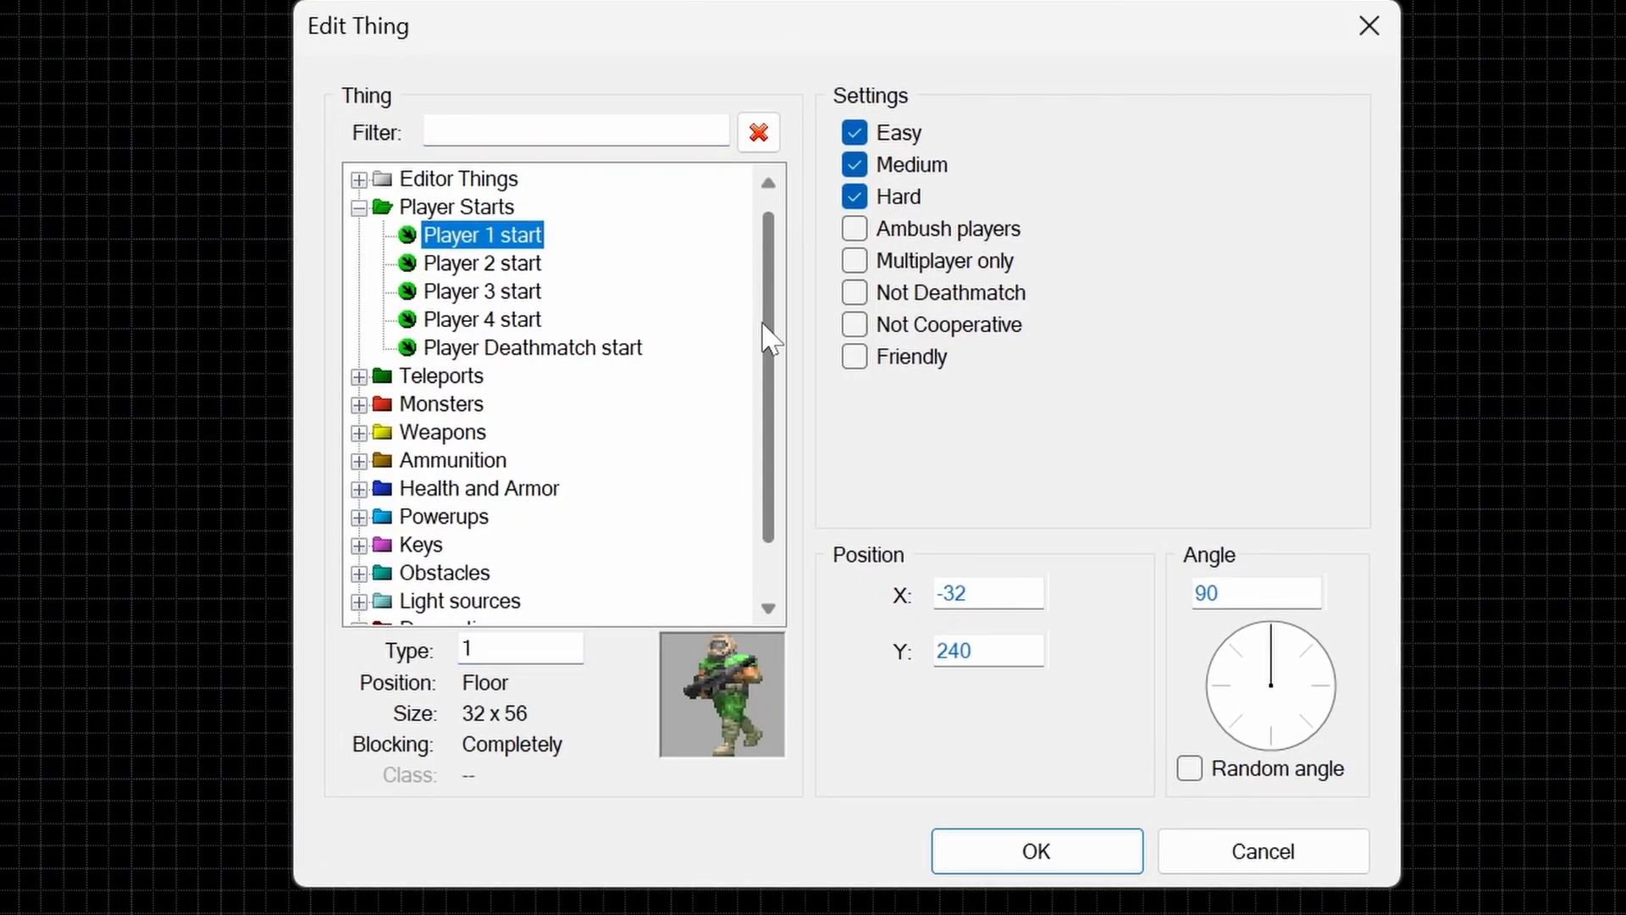
{"action": "scroll", "coordinate": [762, 333], "scroll_direction": "down", "scroll_amount": 1}
{"action": "left_click", "coordinate": [360, 602]}
{"action": "left_click", "coordinate": [500, 603]}
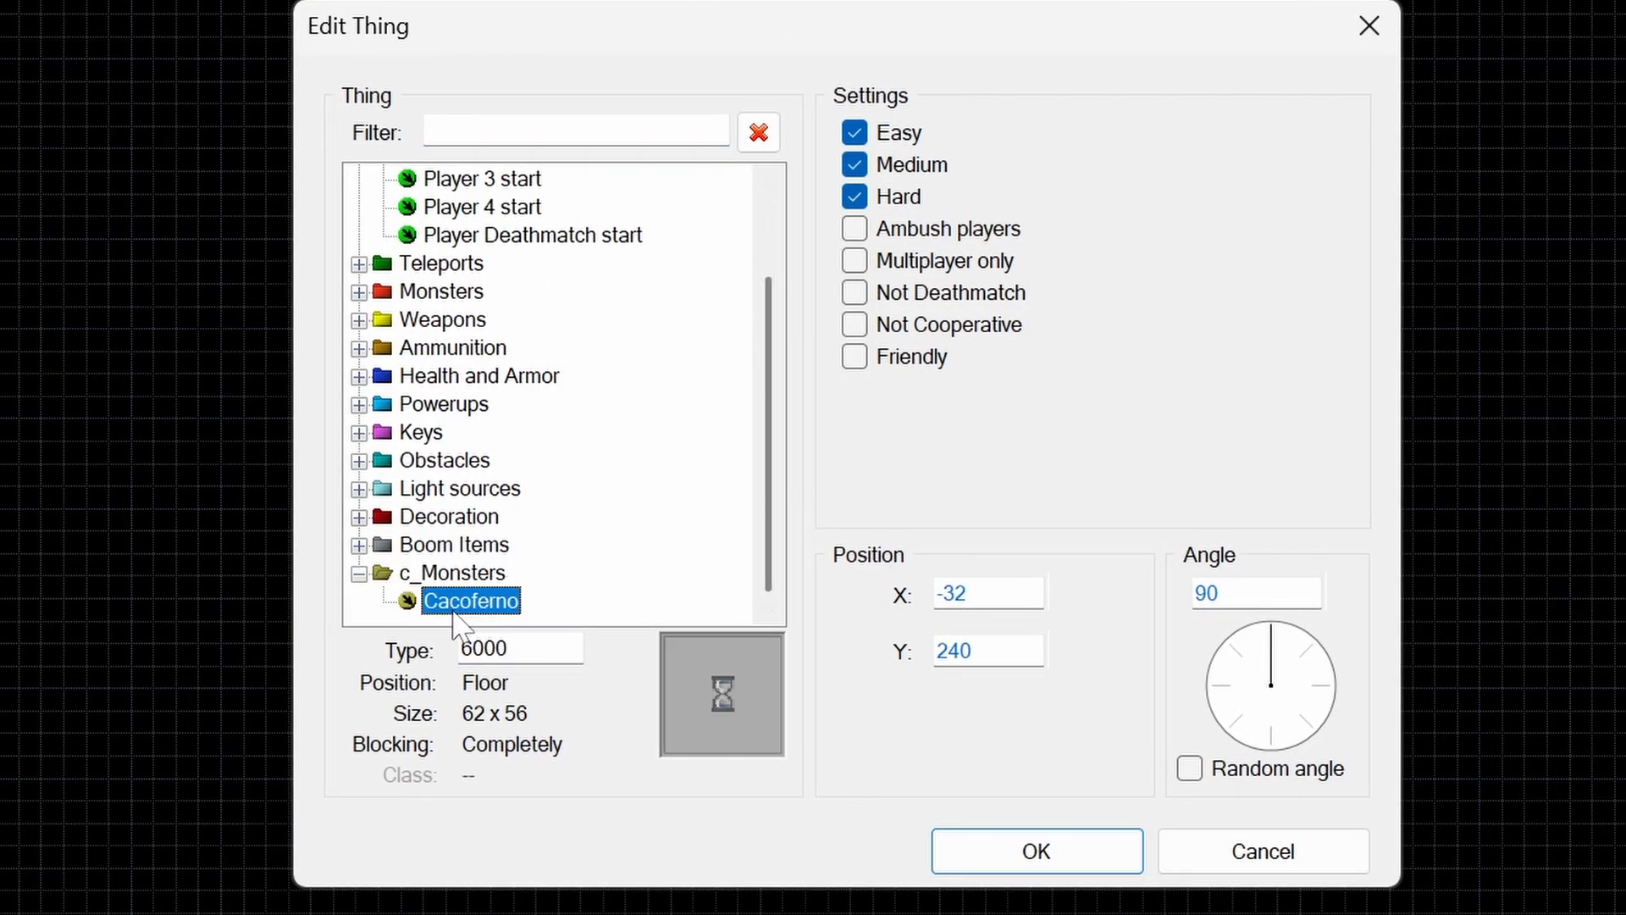
{"action": "left_click", "coordinate": [1078, 853]}
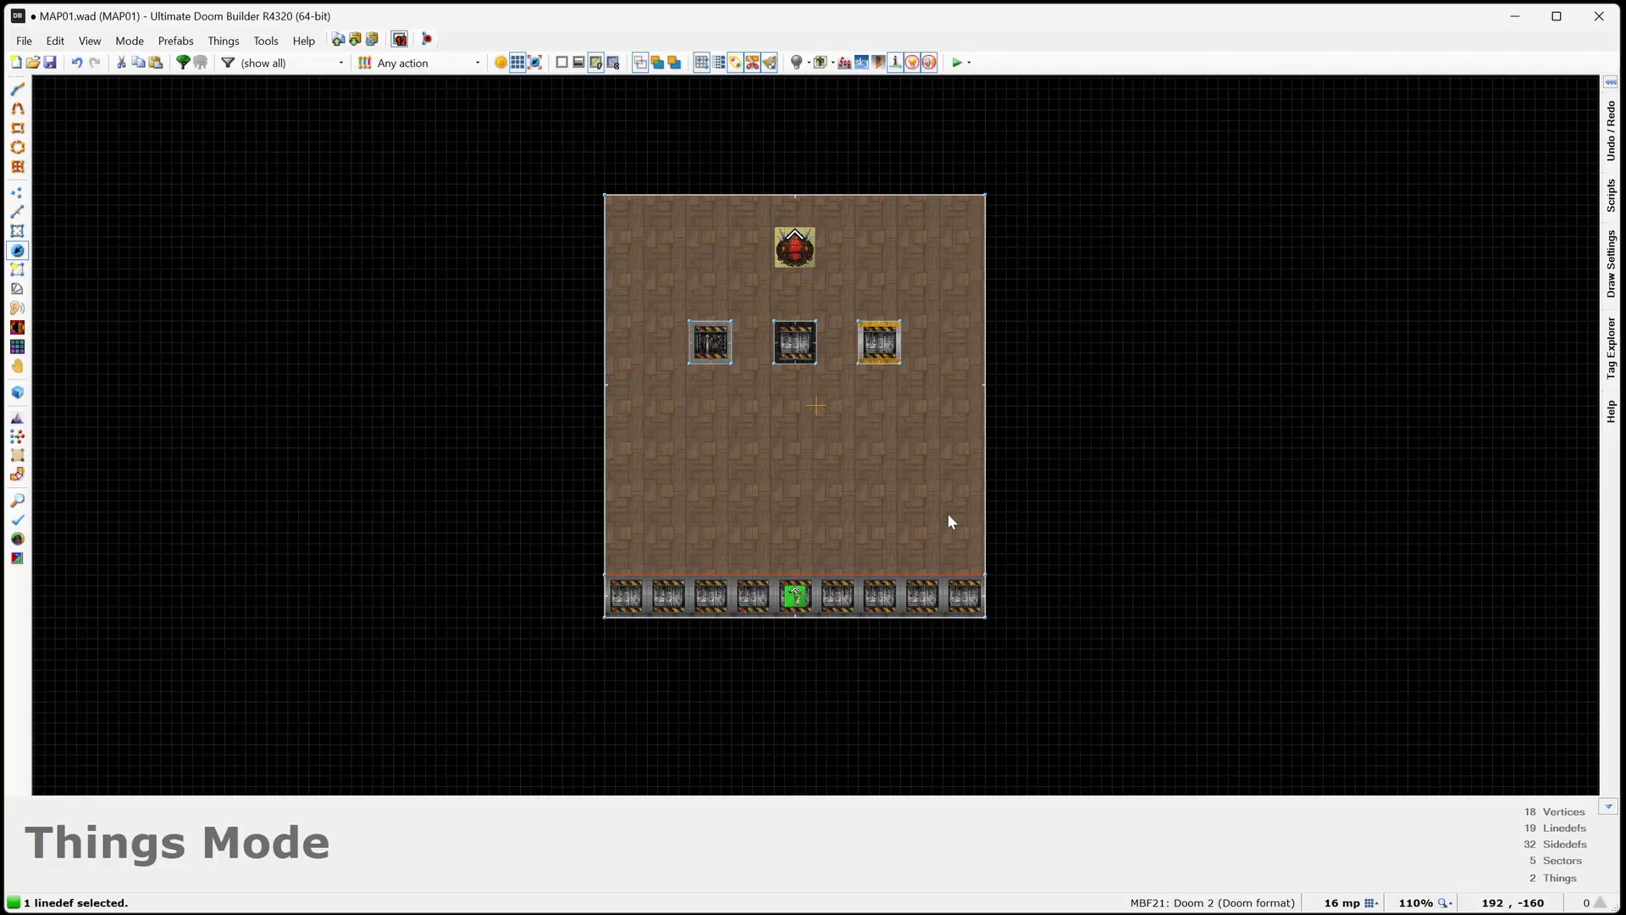
{"action": "left_click_drag", "start_coordinate": [784, 257], "coordinate": [797, 349]}
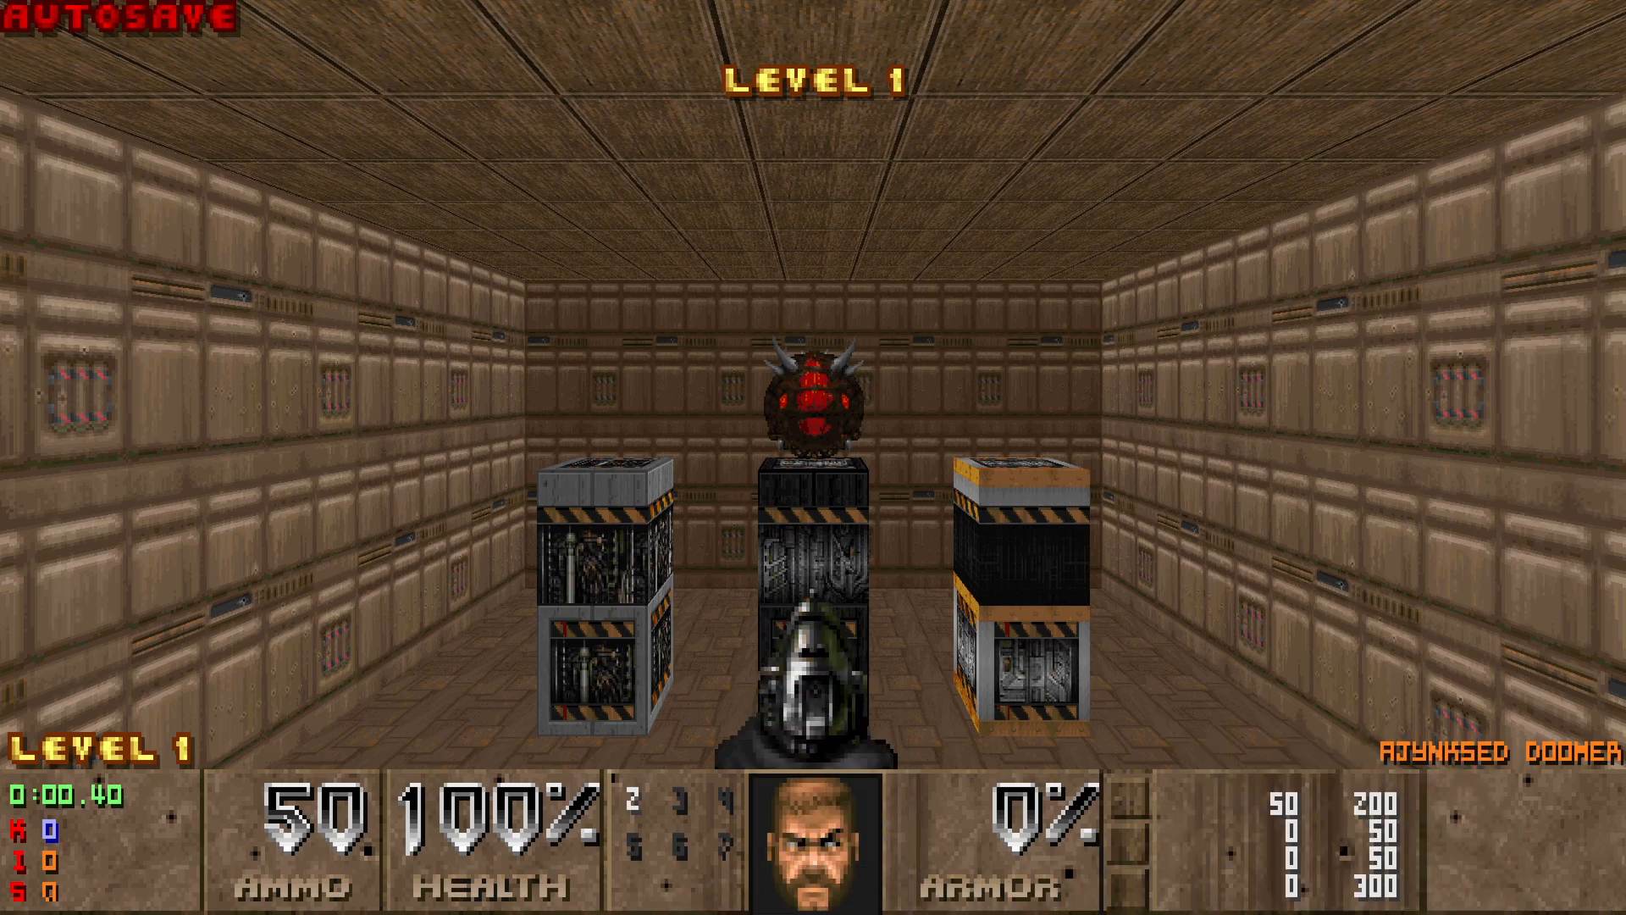
Step: Fire at the Cacoferno in the test run to check its behaviour, and quit the game
{"action": "key", "text": "ctrl"}
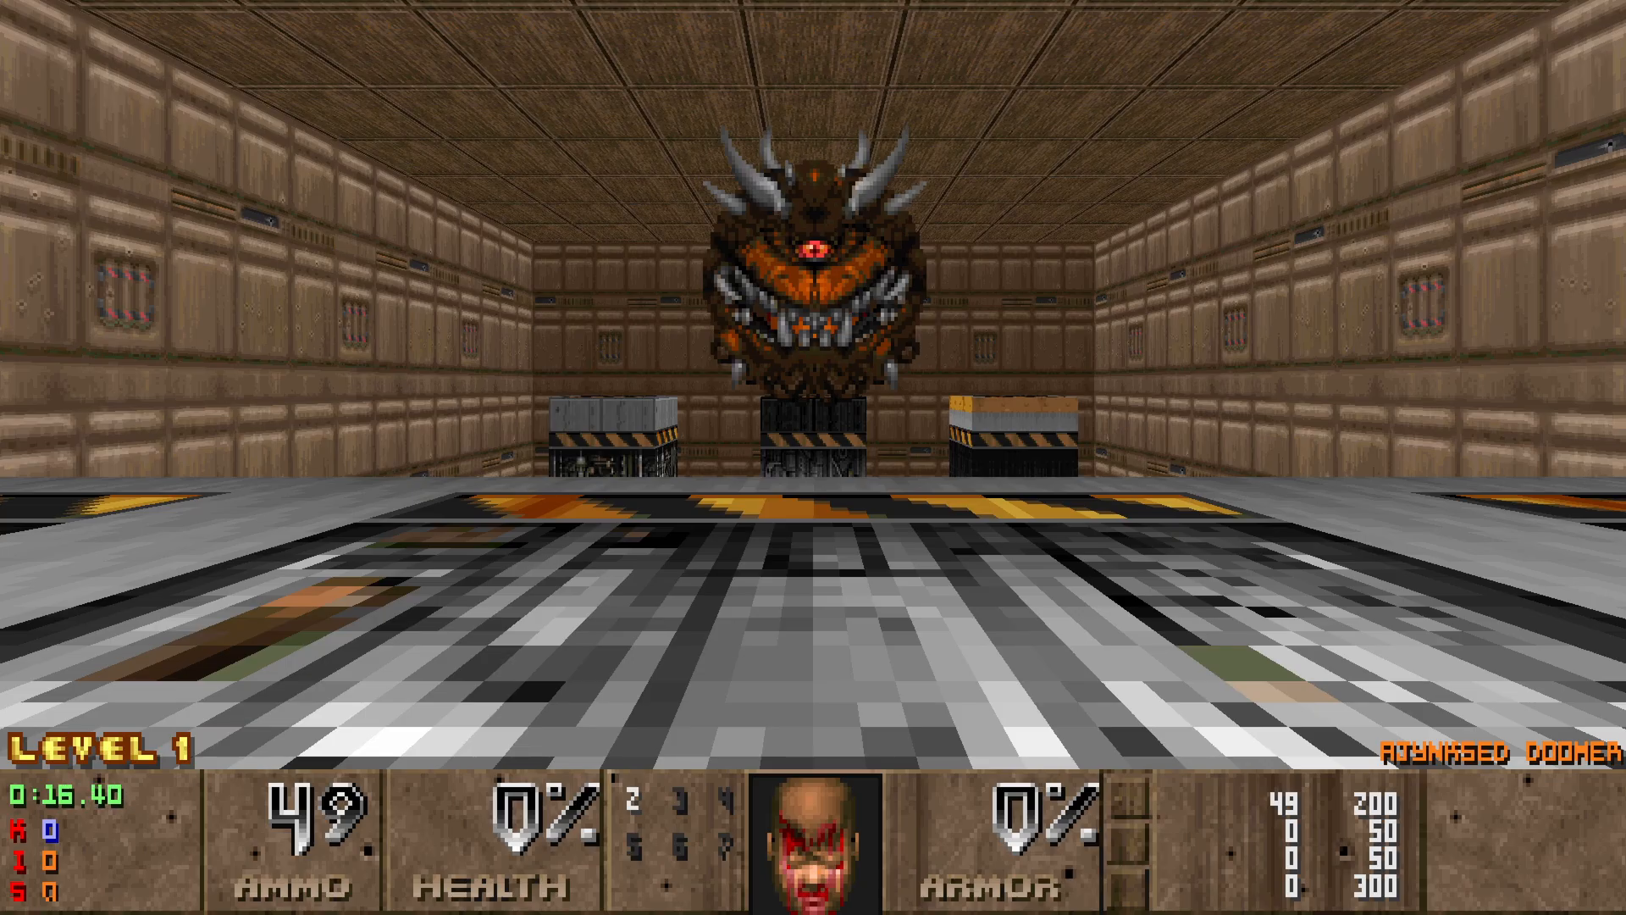
{"action": "key", "text": "Escape"}
{"action": "key", "text": "Up"}
{"action": "key", "text": "Return"}
{"action": "key", "text": "y"}
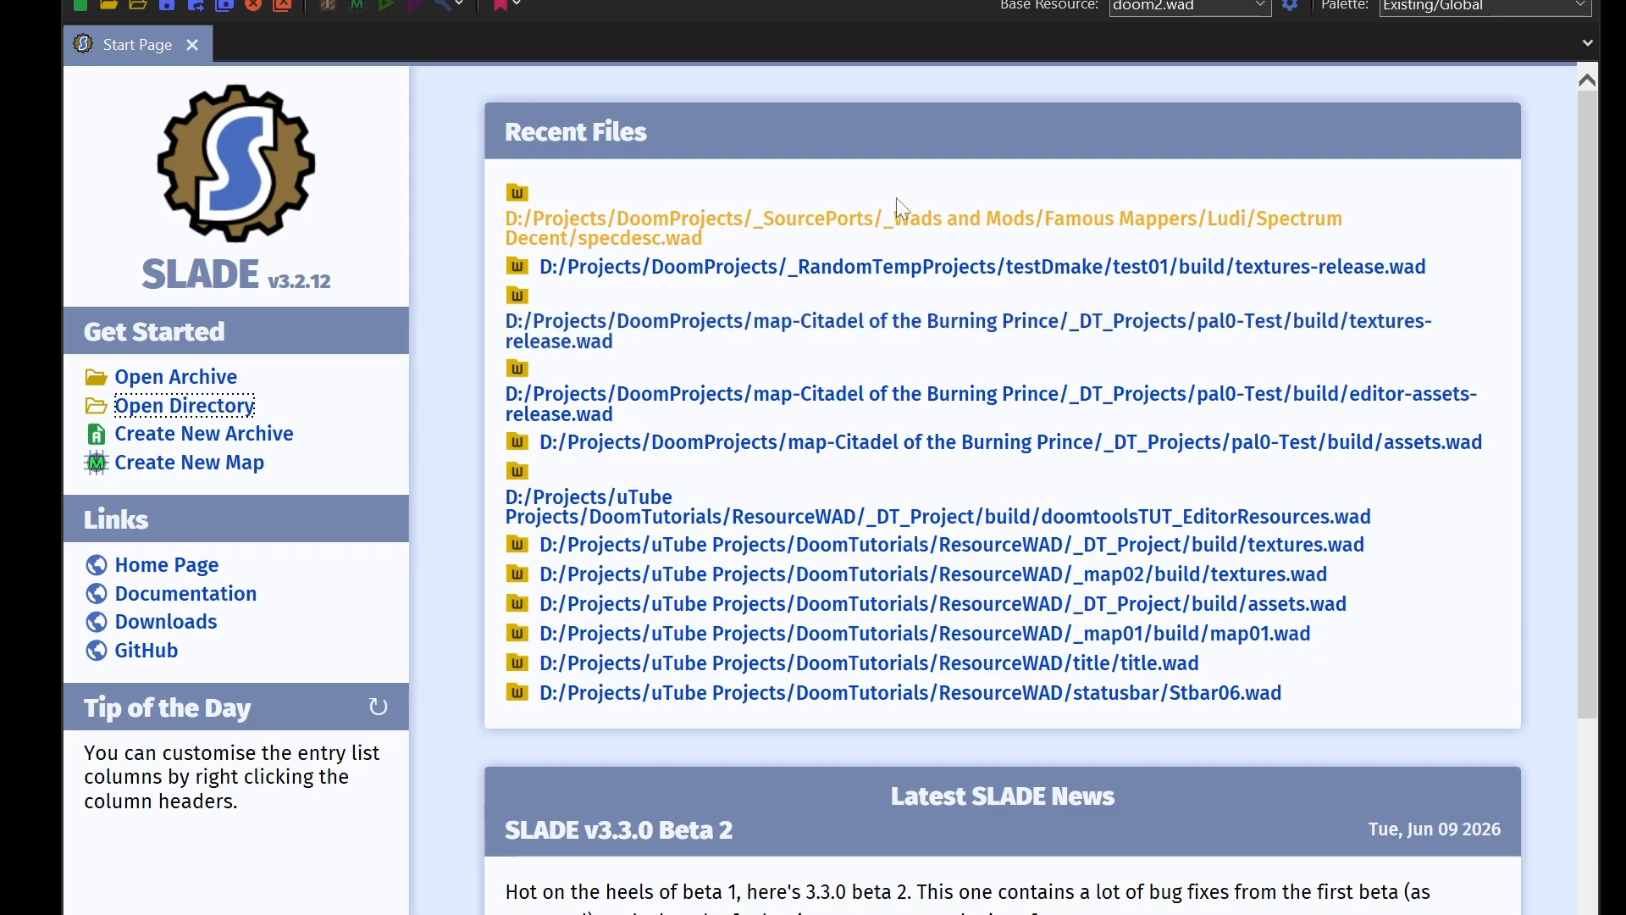
Step: Open the recent archive specdesc.wad and export its PLAYPAL entry as PLAYPAL.pal into the project's src/assets/palettes folder
{"action": "left_click", "coordinate": [868, 229]}
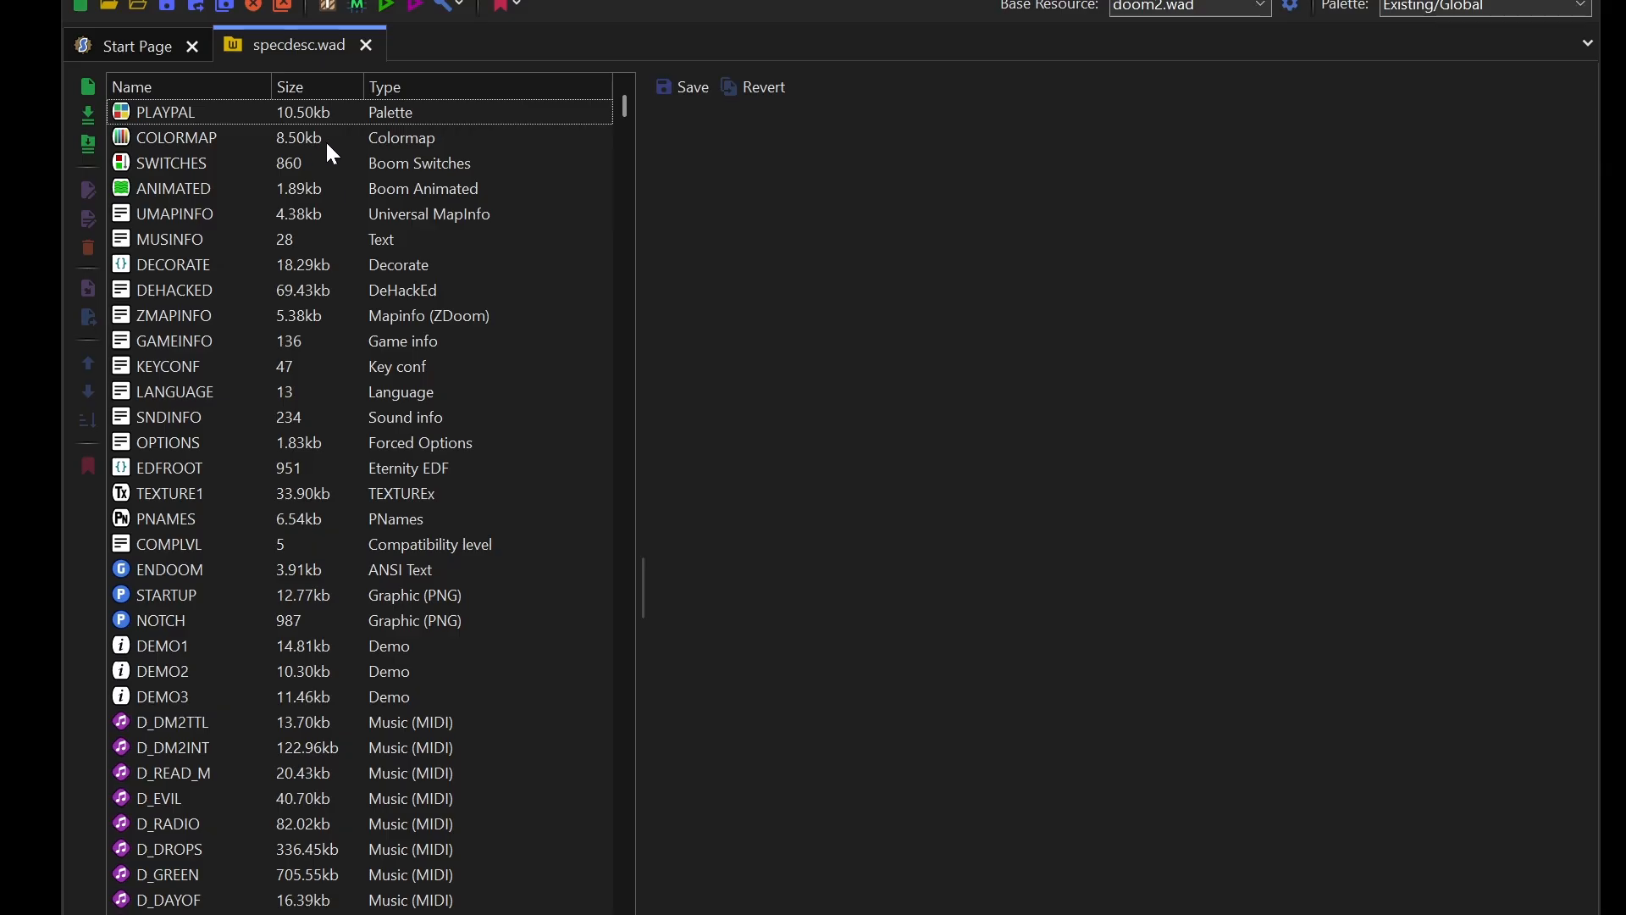
{"action": "left_click", "coordinate": [165, 115]}
{"action": "right_click", "coordinate": [165, 115]}
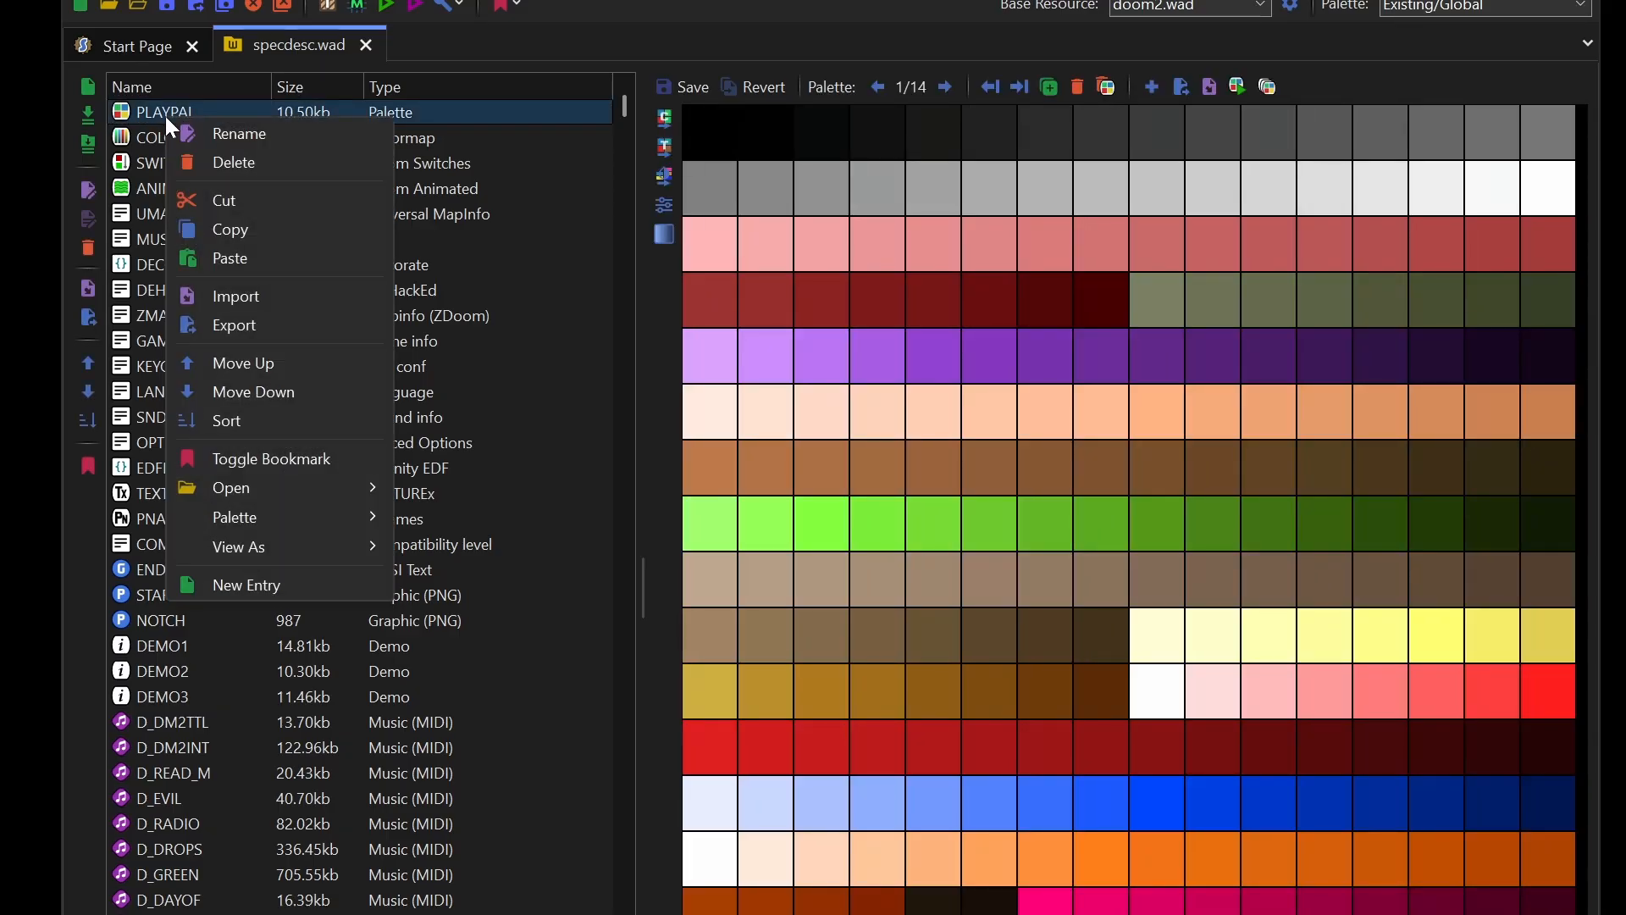
{"action": "left_click", "coordinate": [260, 320]}
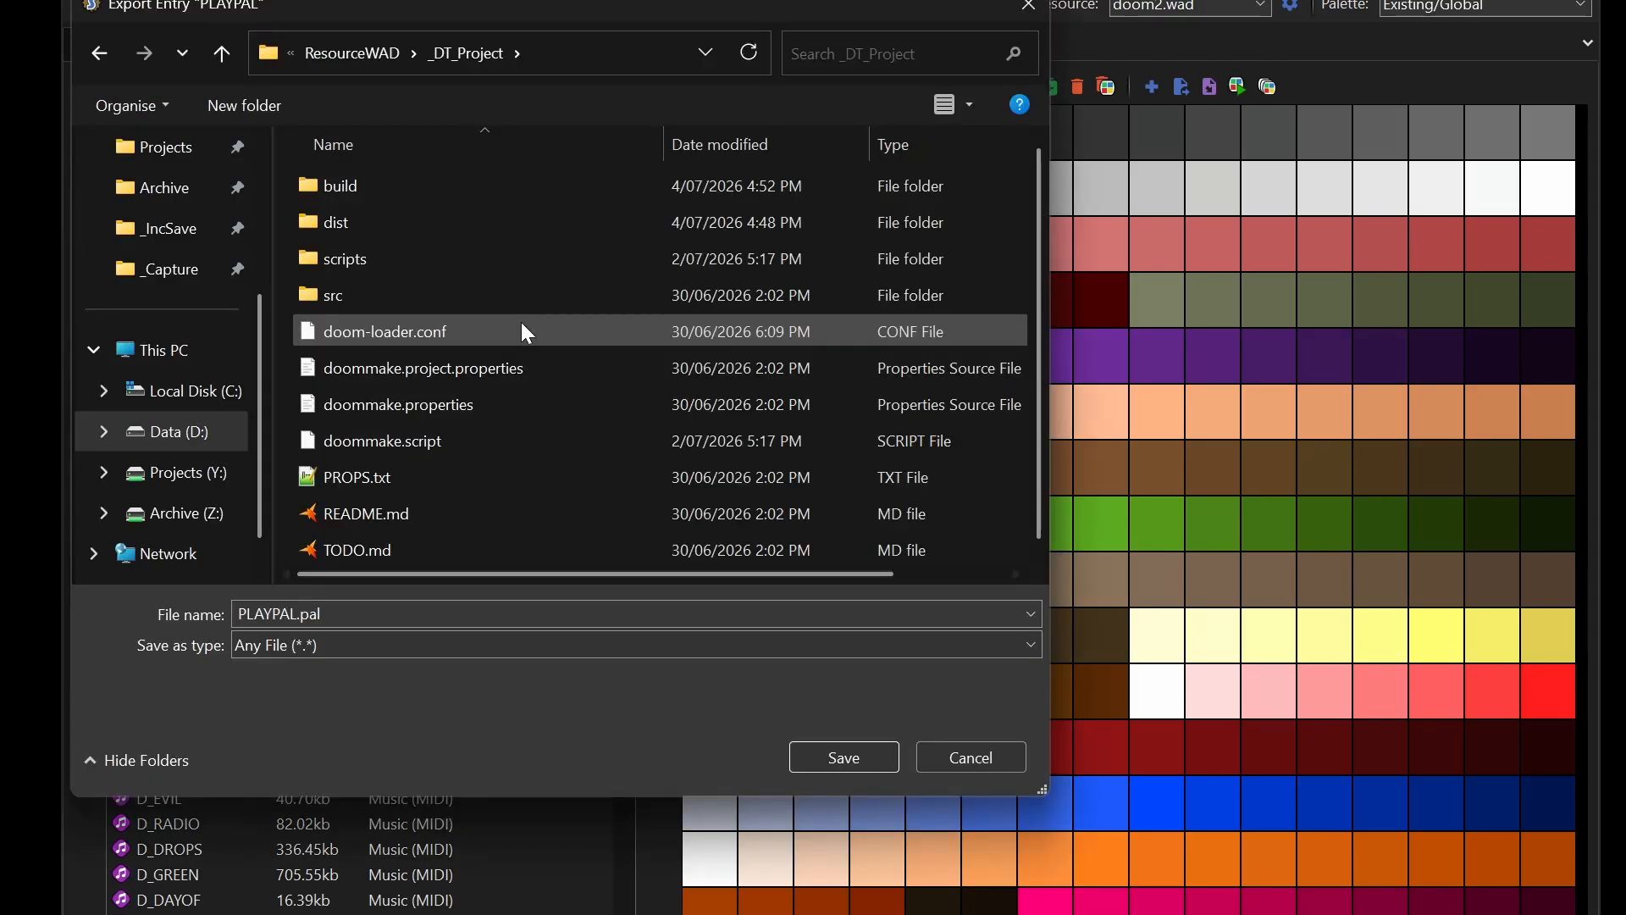
{"action": "left_click", "coordinate": [339, 294]}
{"action": "double_click", "coordinate": [339, 297]}
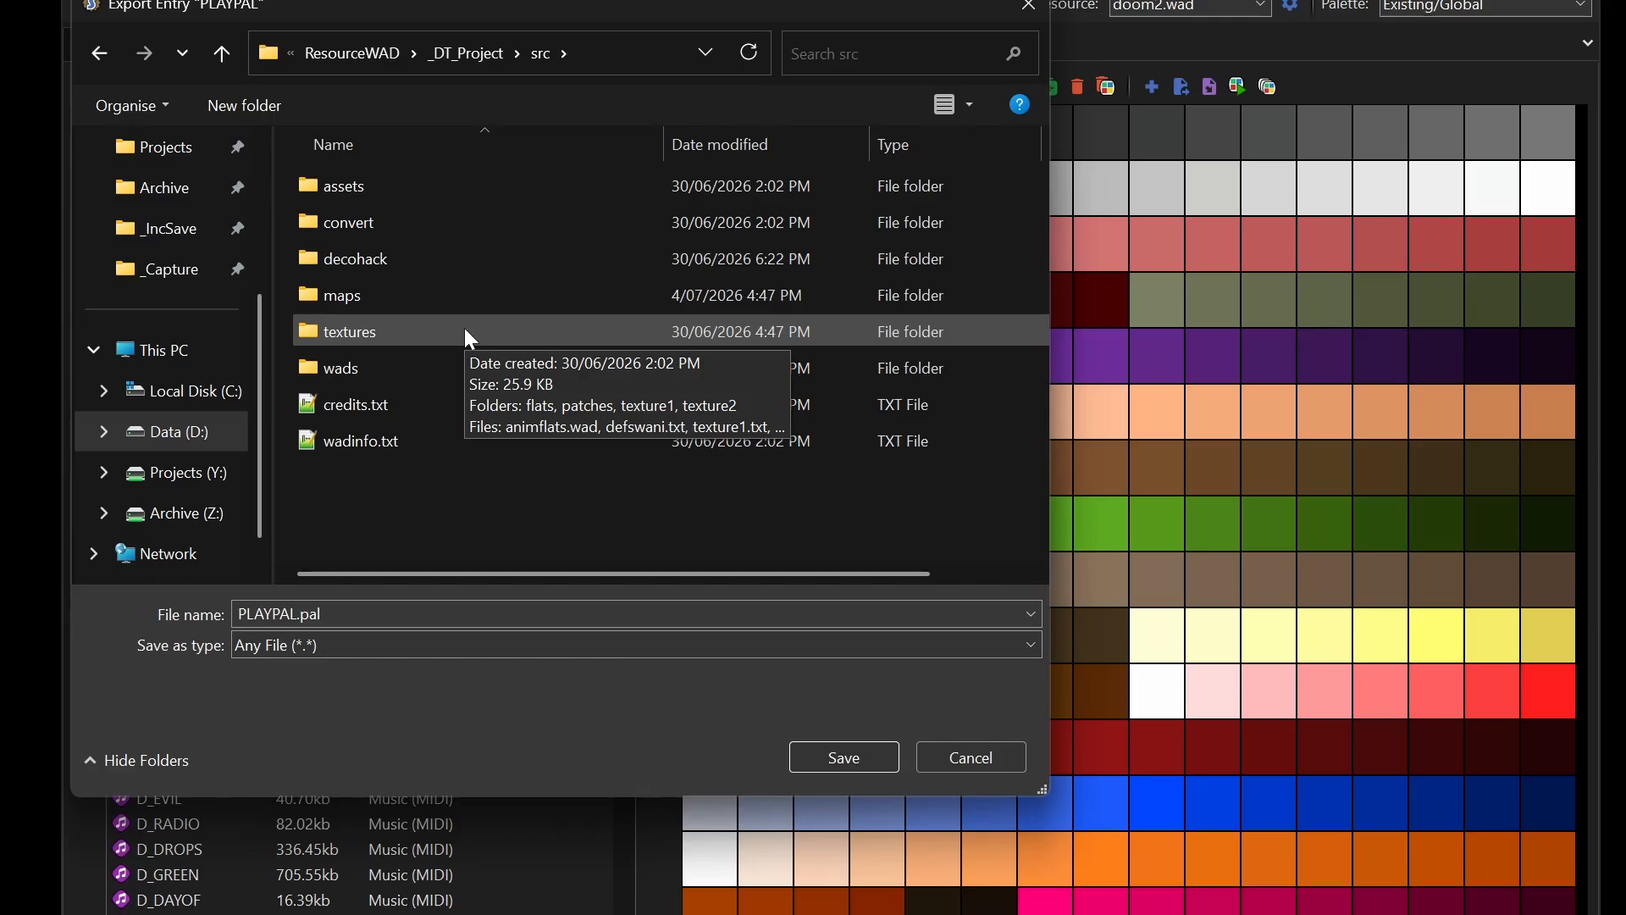
{"action": "left_click", "coordinate": [338, 196]}
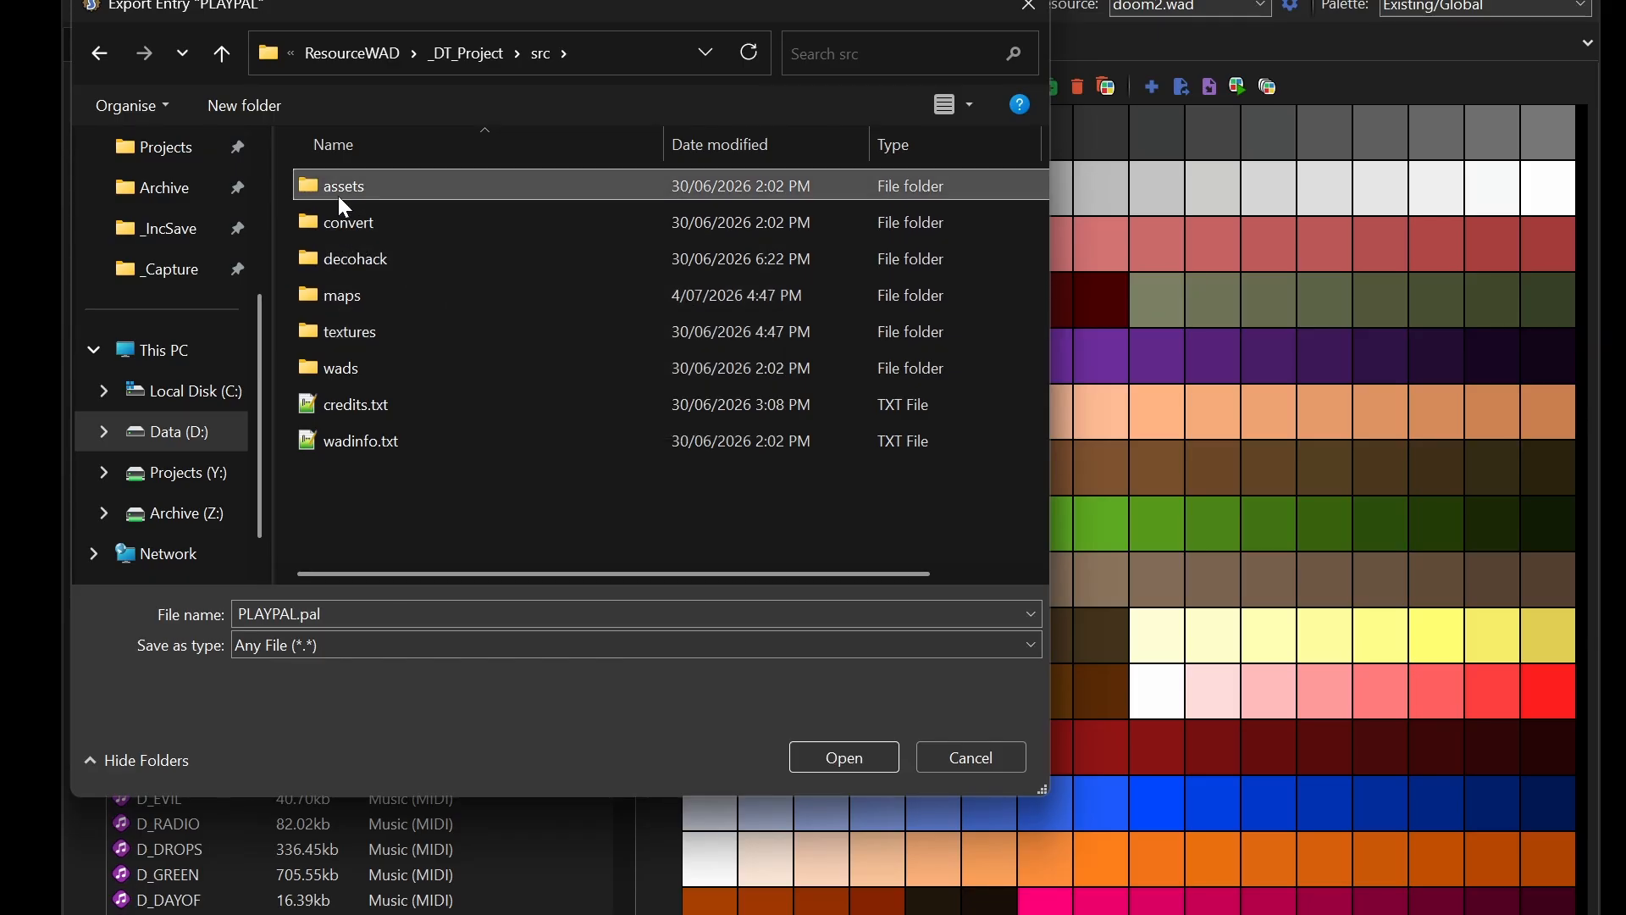
{"action": "double_click", "coordinate": [338, 196]}
{"action": "double_click", "coordinate": [359, 405]}
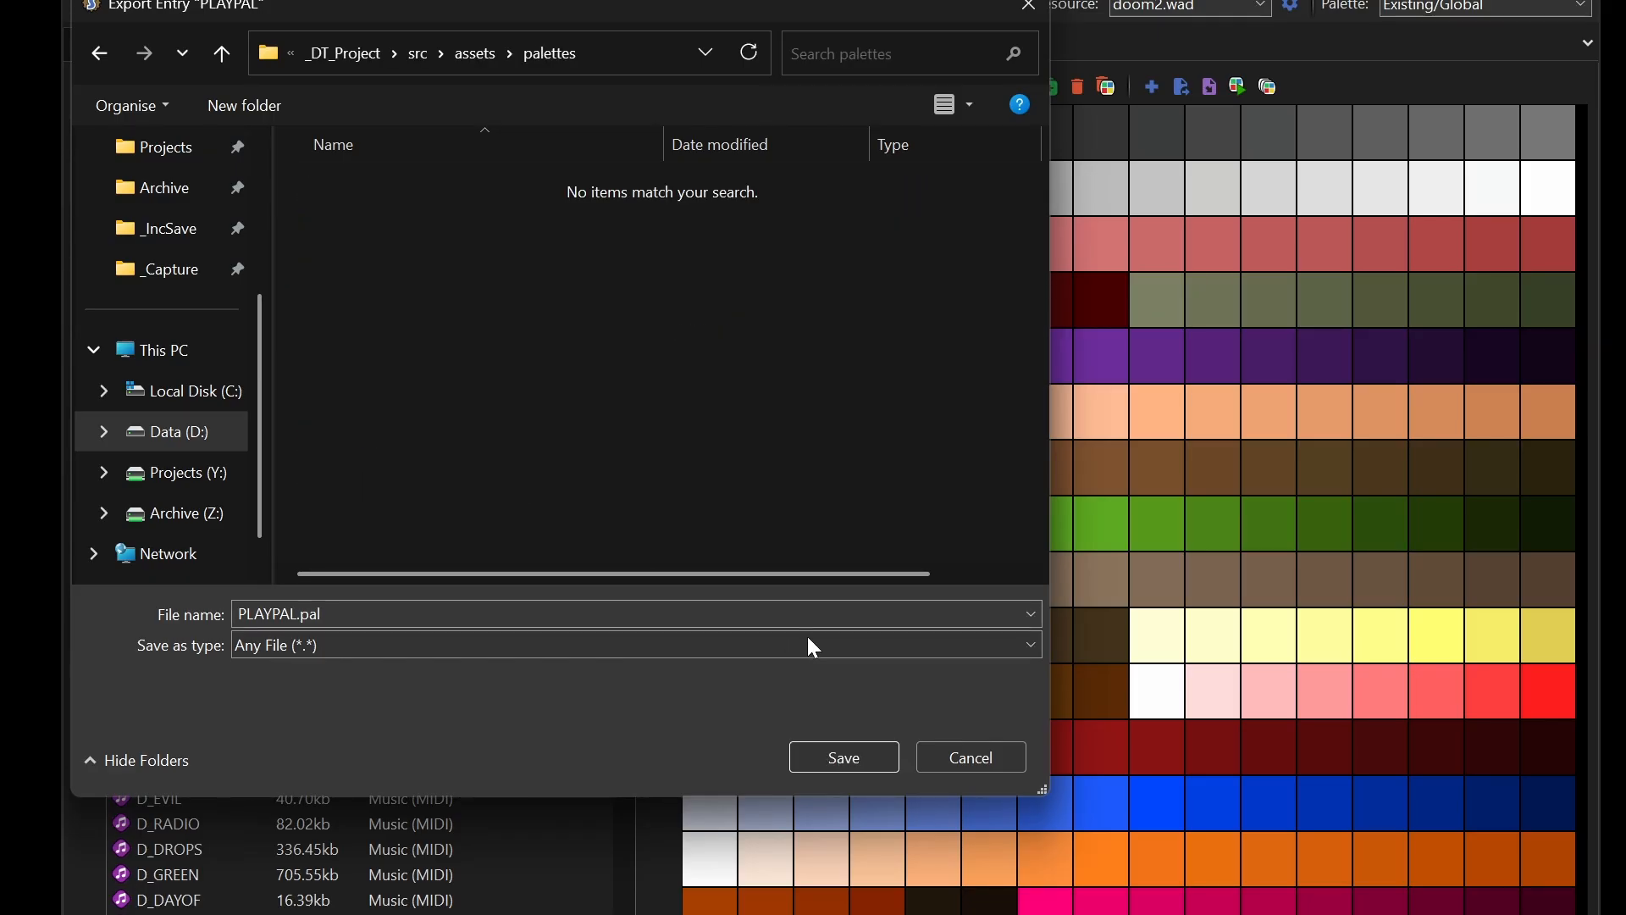
{"action": "left_click", "coordinate": [830, 750]}
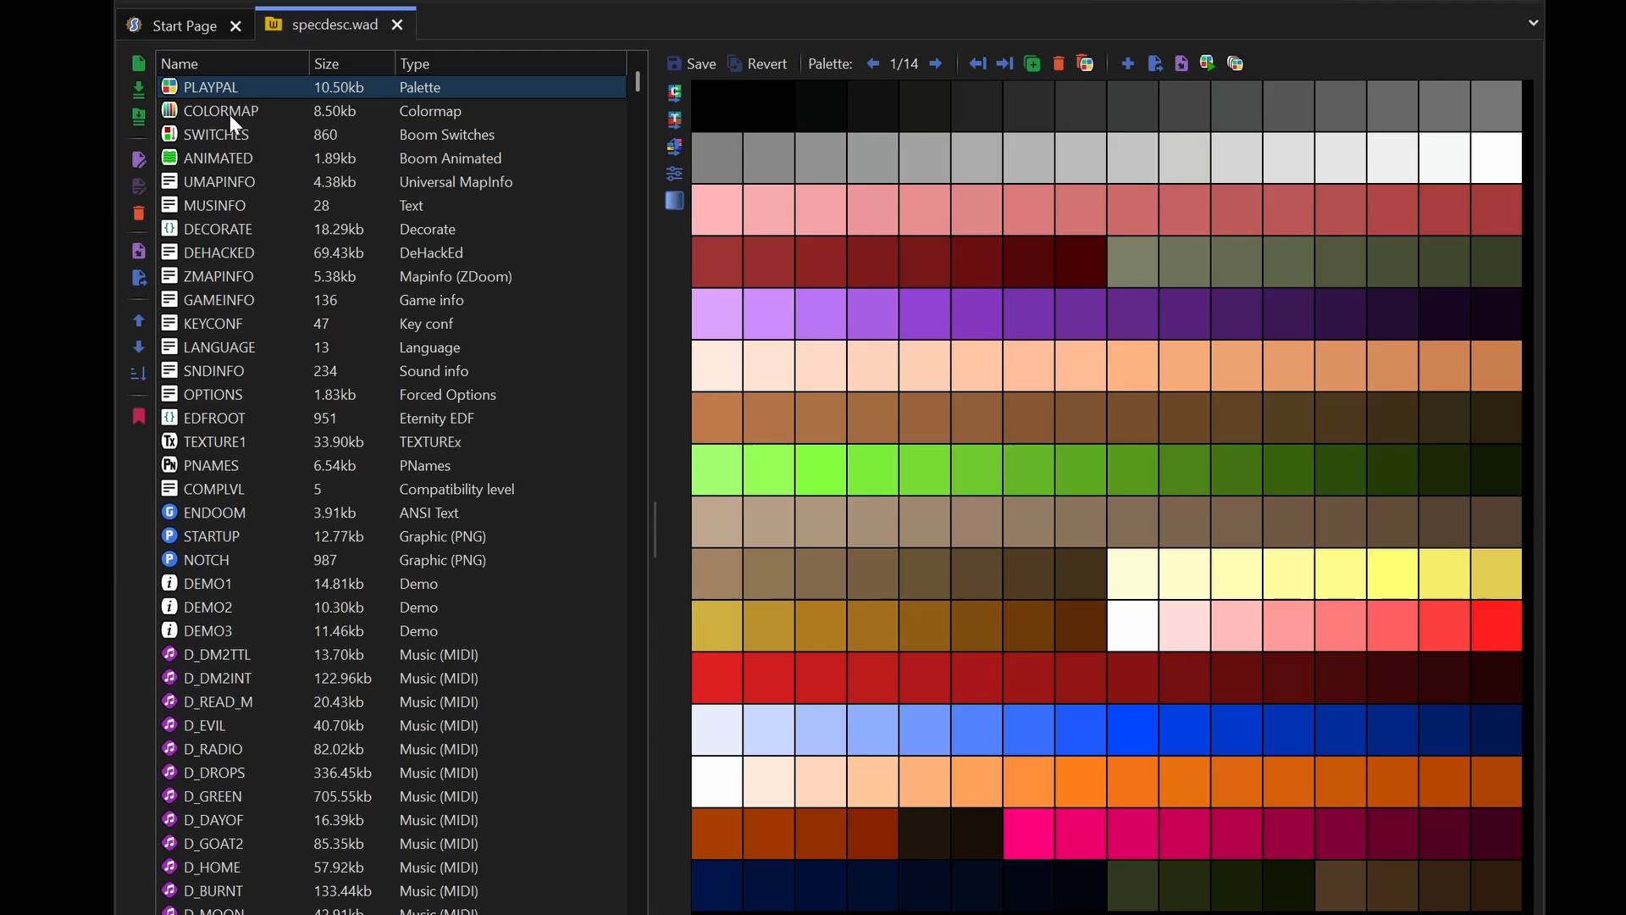
Step: Export the COLORMAP entry as COLORMAP.png into the project's src/convert/colormaps folder
{"action": "left_click", "coordinate": [230, 114]}
{"action": "right_click", "coordinate": [230, 115]}
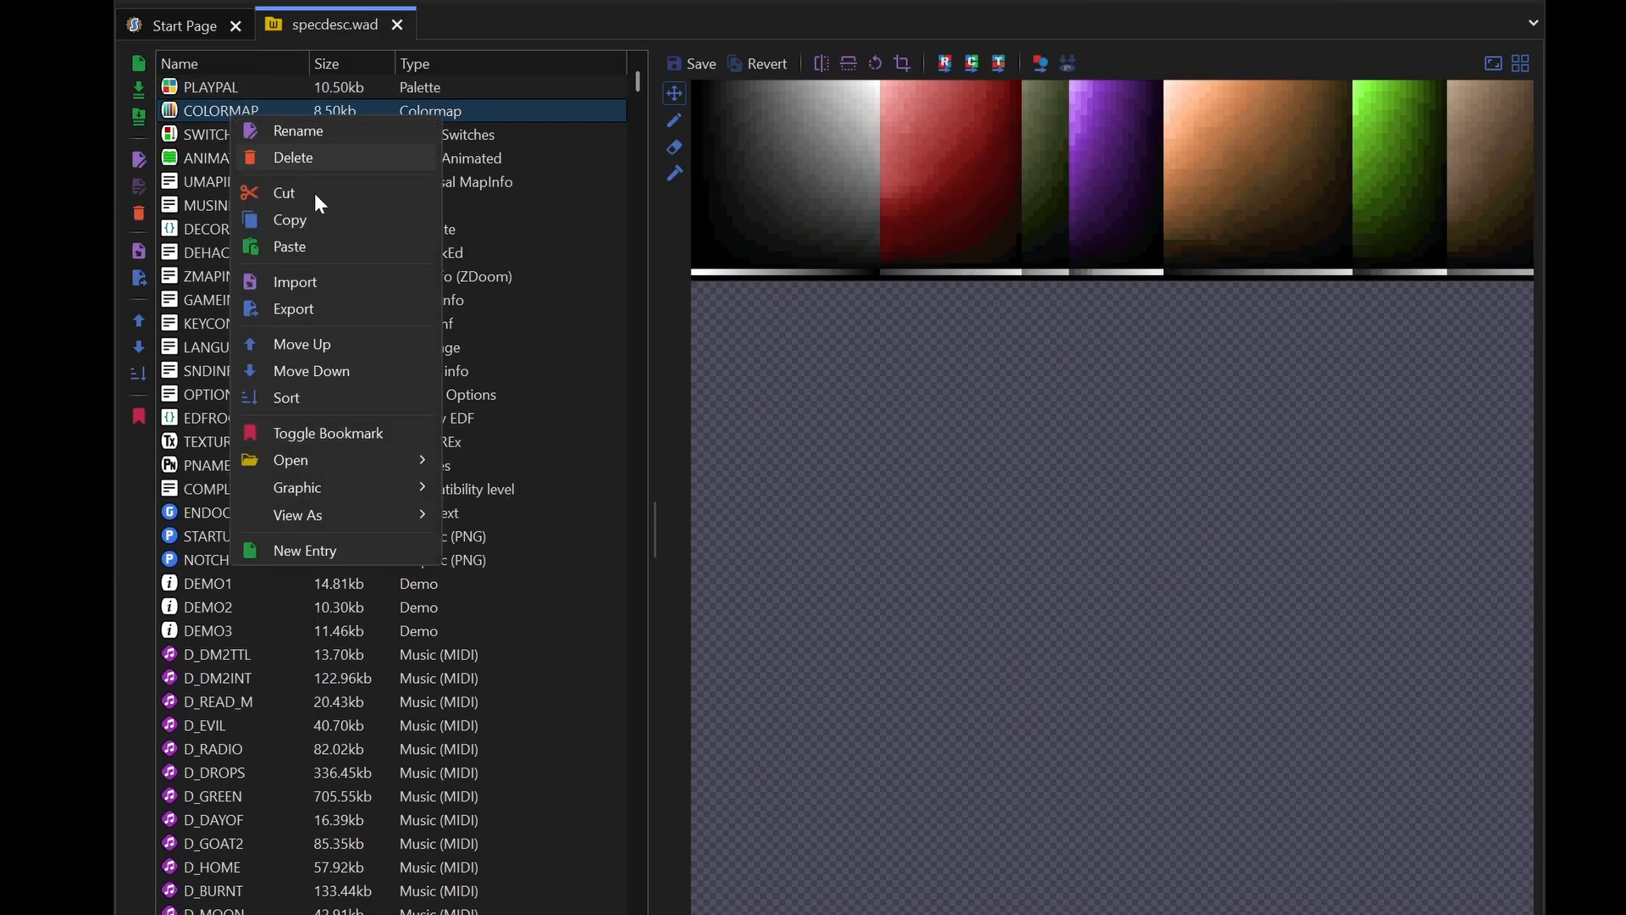
{"action": "mouse_move", "coordinate": [341, 488]}
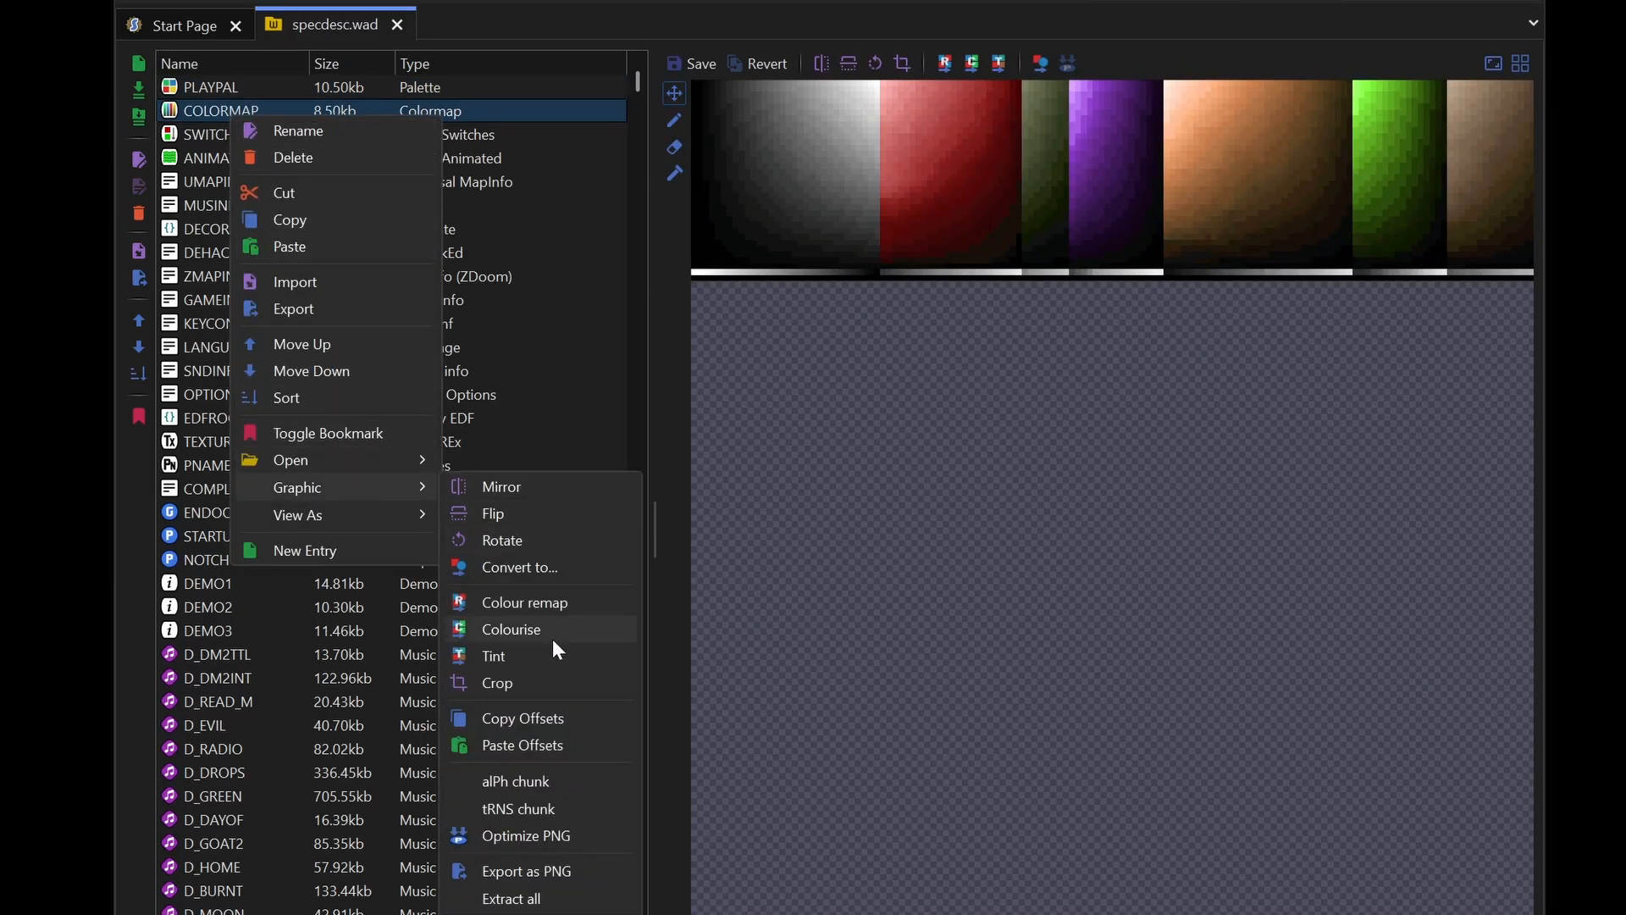
{"action": "left_click", "coordinate": [562, 866]}
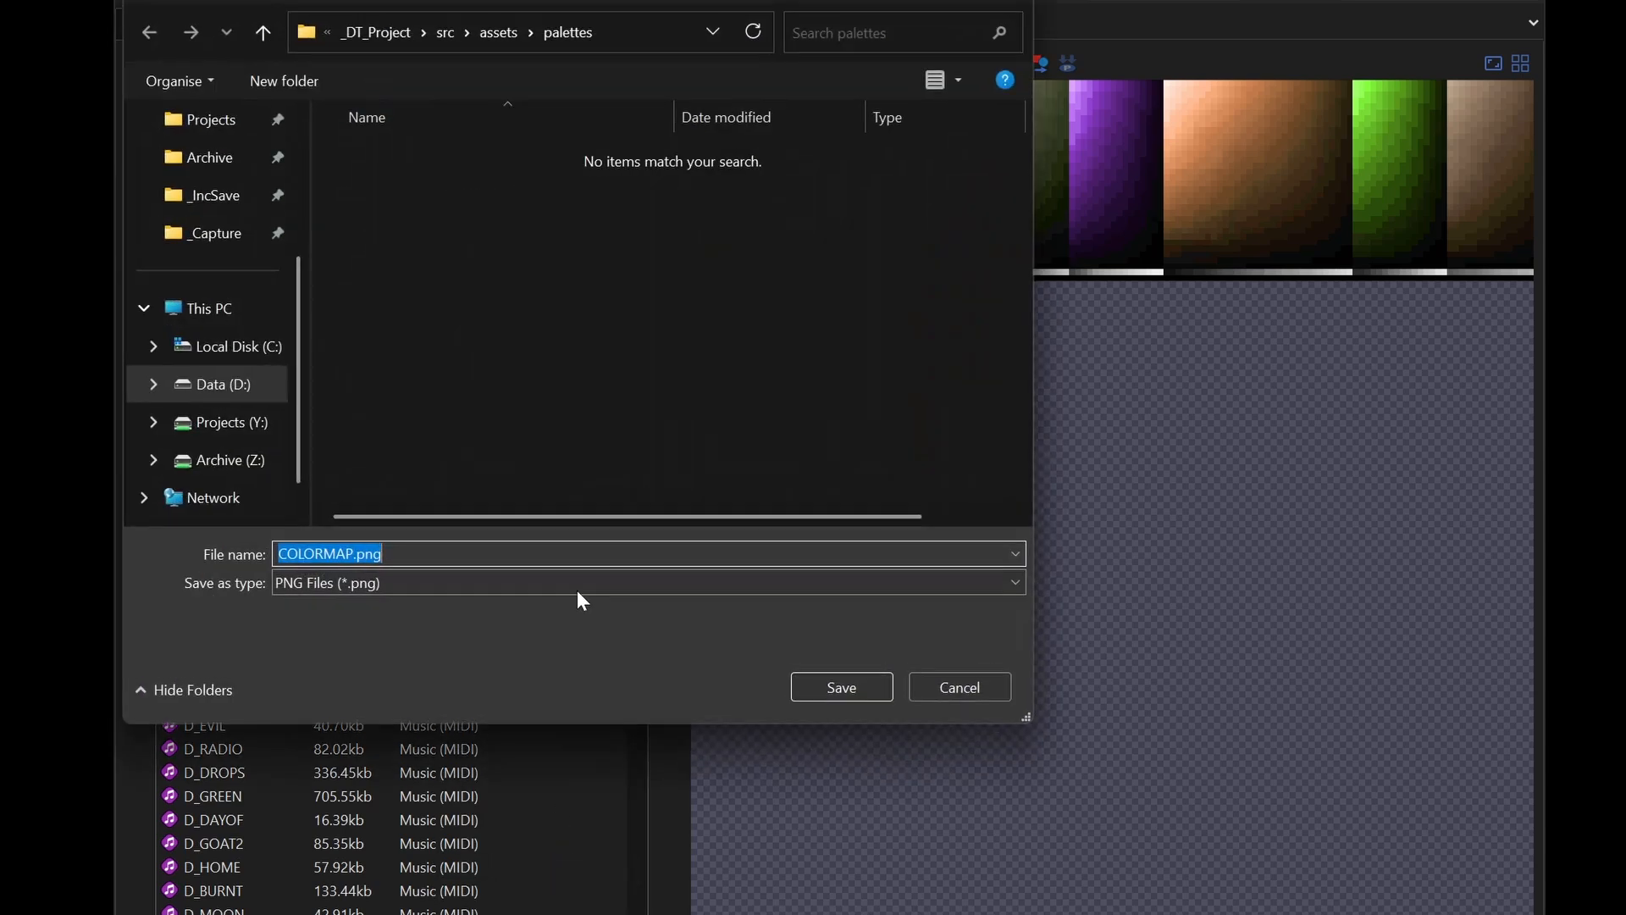
{"action": "left_click", "coordinate": [454, 32]}
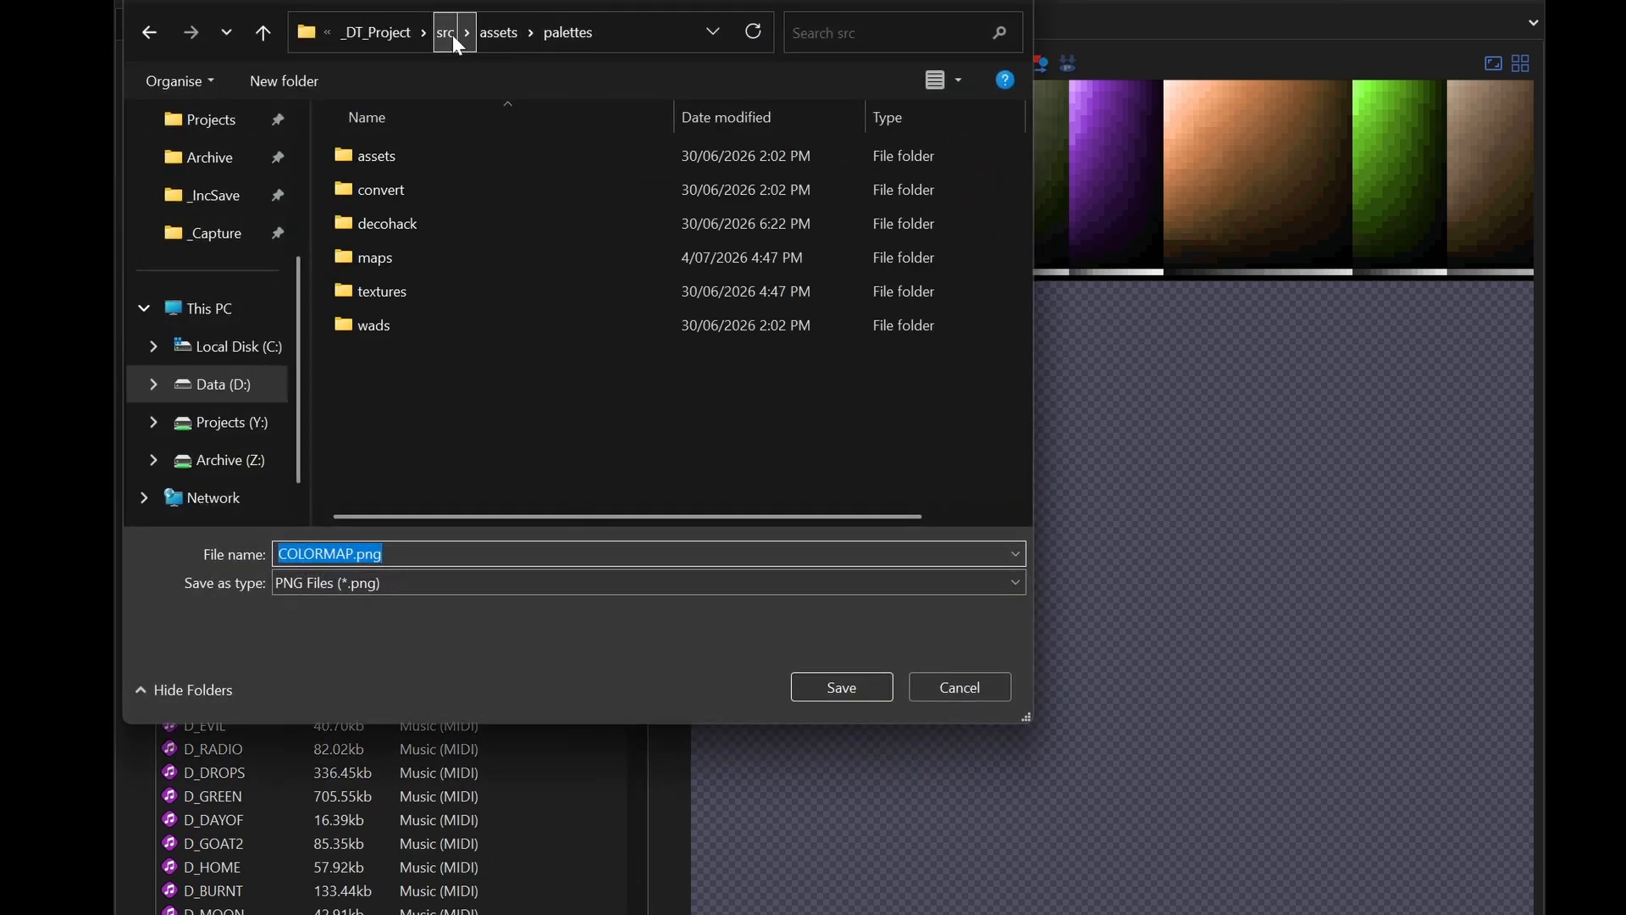
{"action": "double_click", "coordinate": [405, 200]}
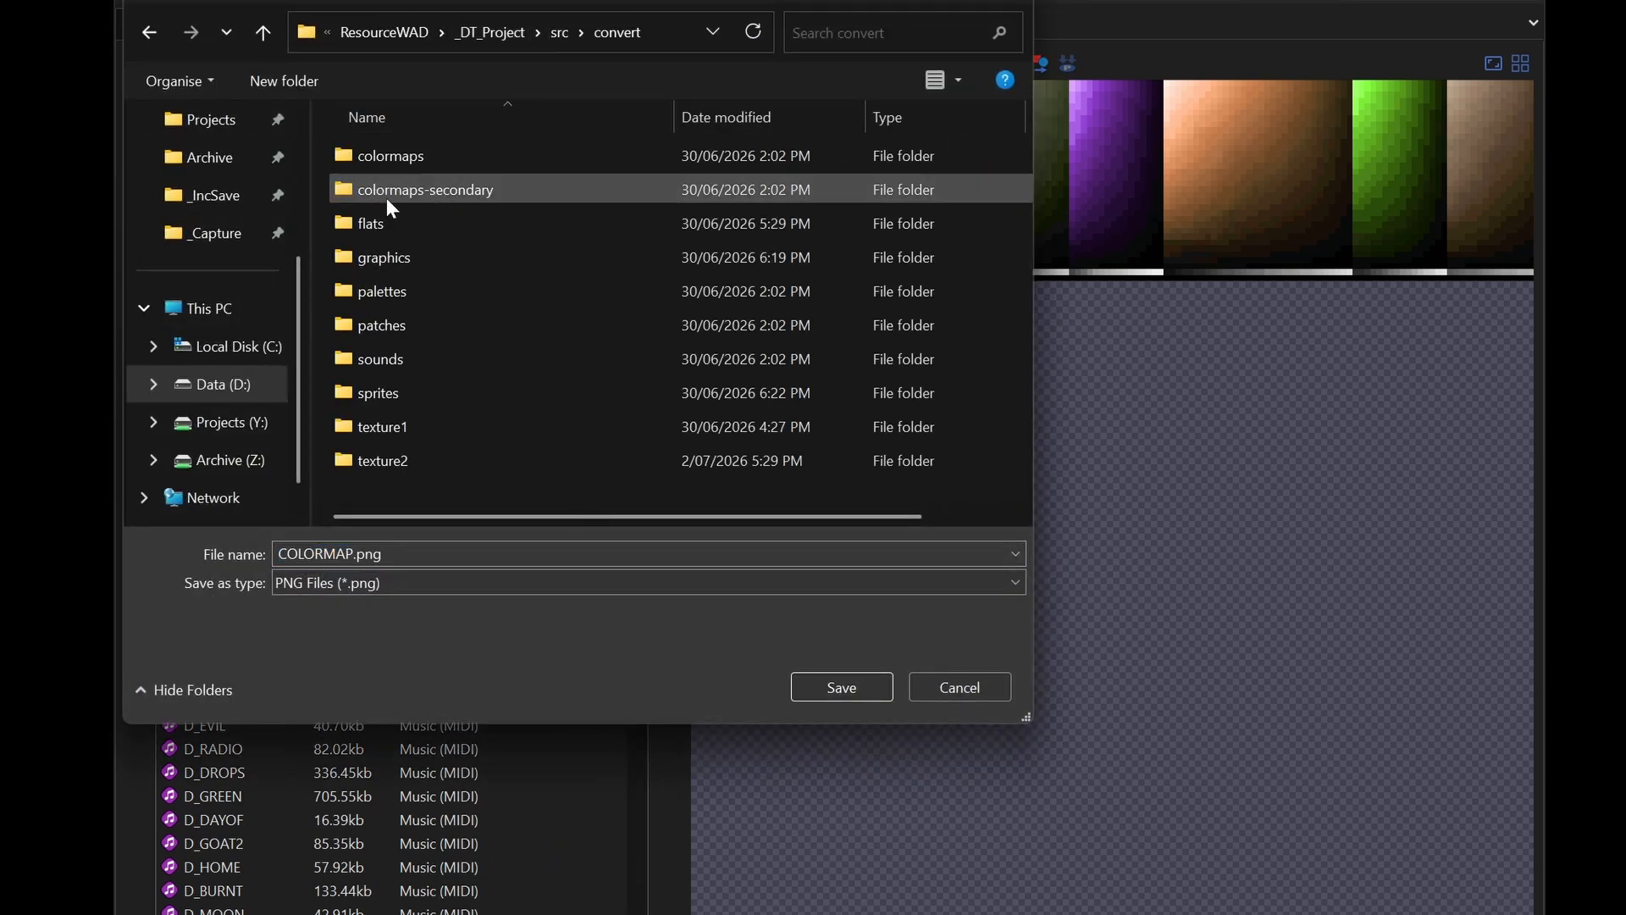
{"action": "double_click", "coordinate": [412, 163]}
{"action": "left_click", "coordinate": [808, 676]}
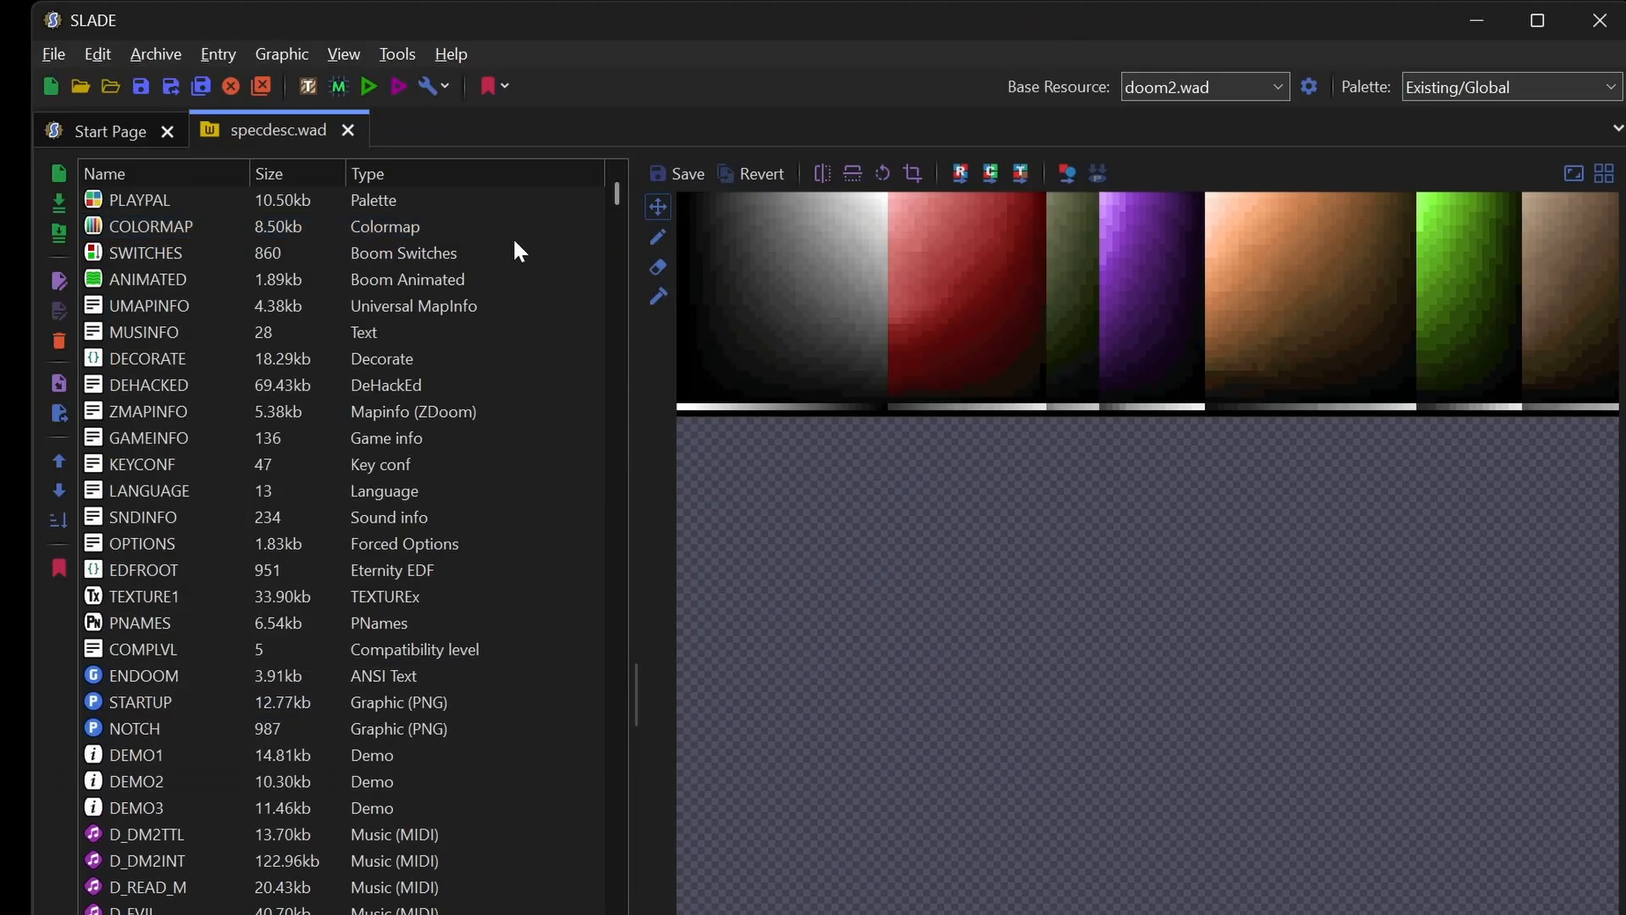
Step: Sort the archive's entries by type and look through the coloured colormaps from BLUMAP to YELMAP
{"action": "left_click", "coordinate": [460, 174]}
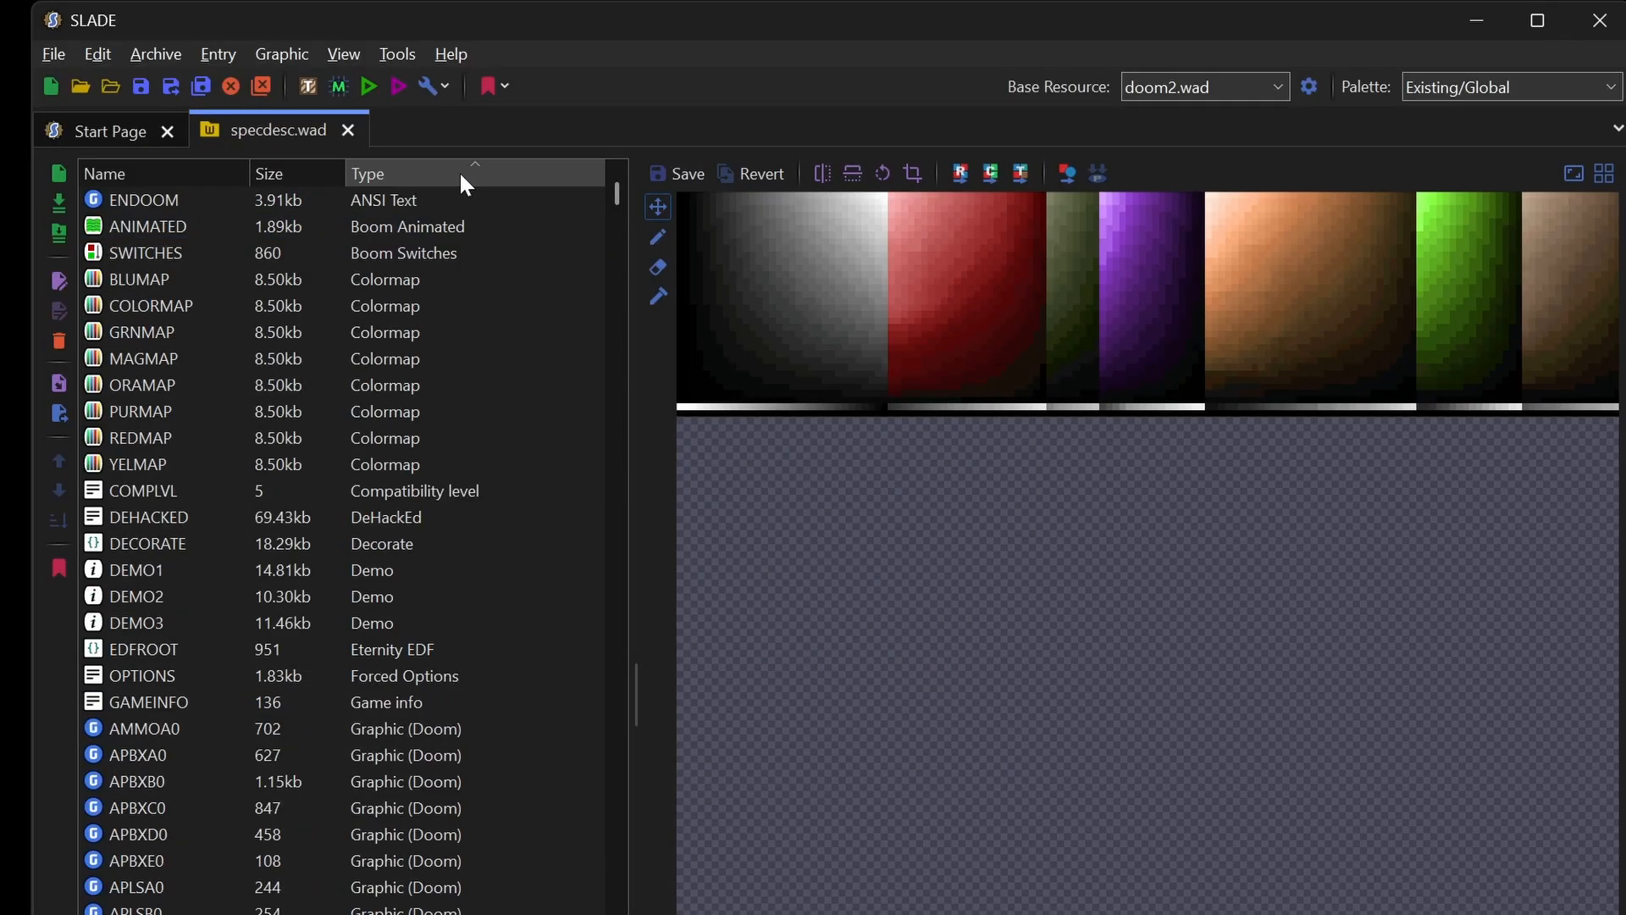
{"action": "left_click", "coordinate": [149, 286]}
{"action": "left_click", "coordinate": [151, 337], "text": "ctrl"}
{"action": "left_click", "coordinate": [150, 349], "text": "ctrl"}
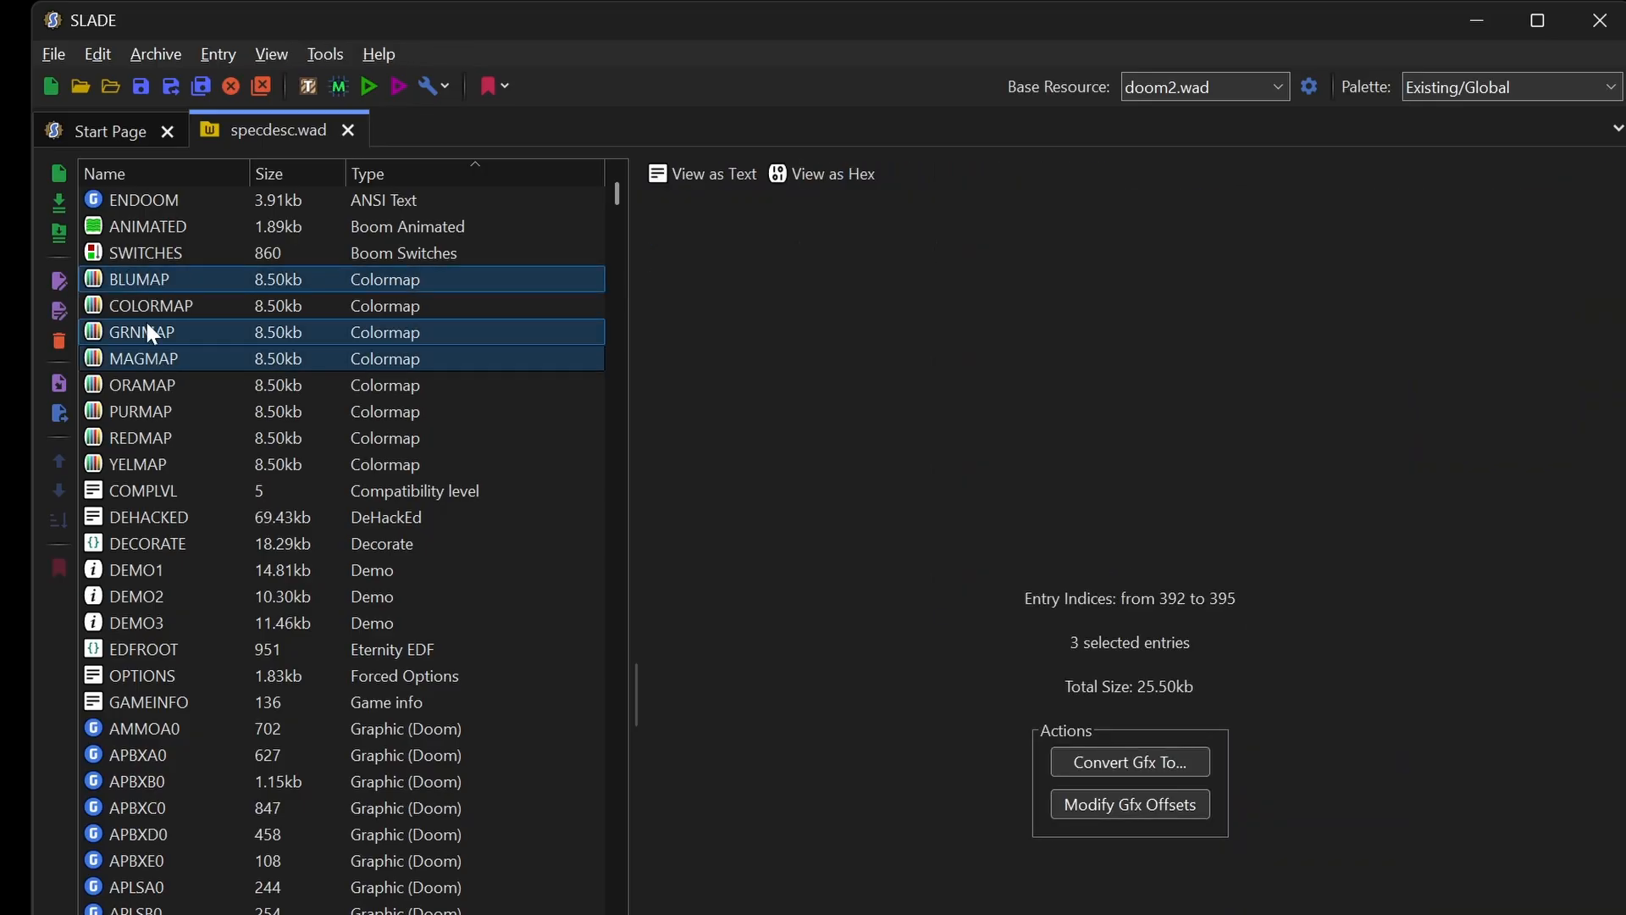
{"action": "left_click", "coordinate": [147, 337]}
{"action": "left_click", "coordinate": [151, 358]}
{"action": "left_click", "coordinate": [152, 385]}
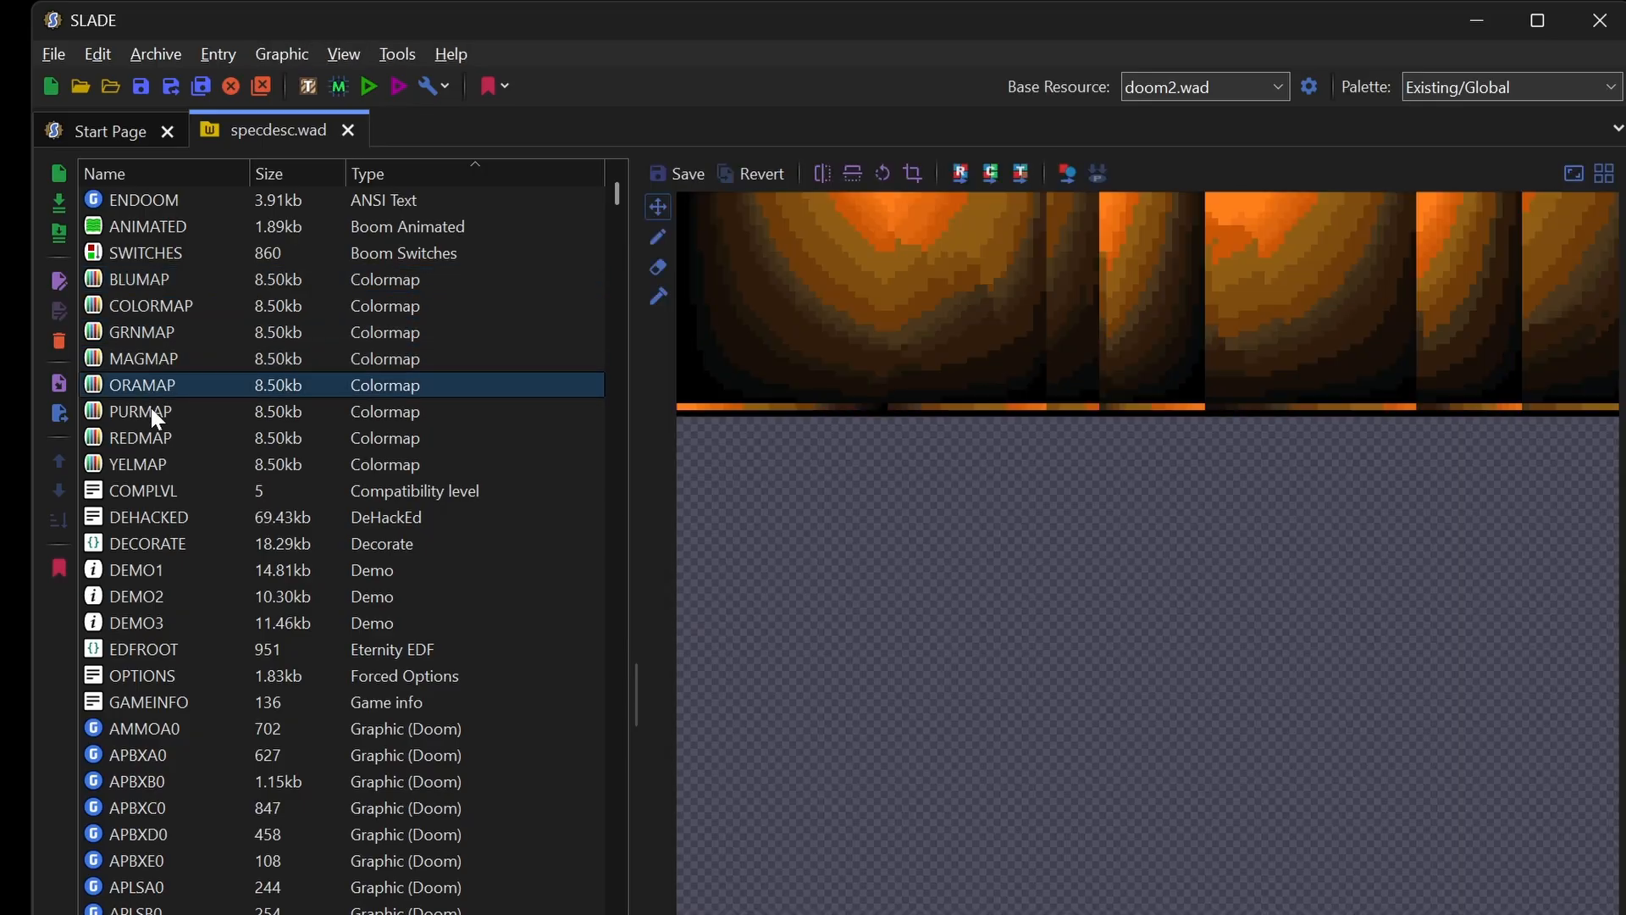
{"action": "left_click", "coordinate": [150, 414]}
{"action": "left_click", "coordinate": [142, 438]}
{"action": "left_click", "coordinate": [138, 461]}
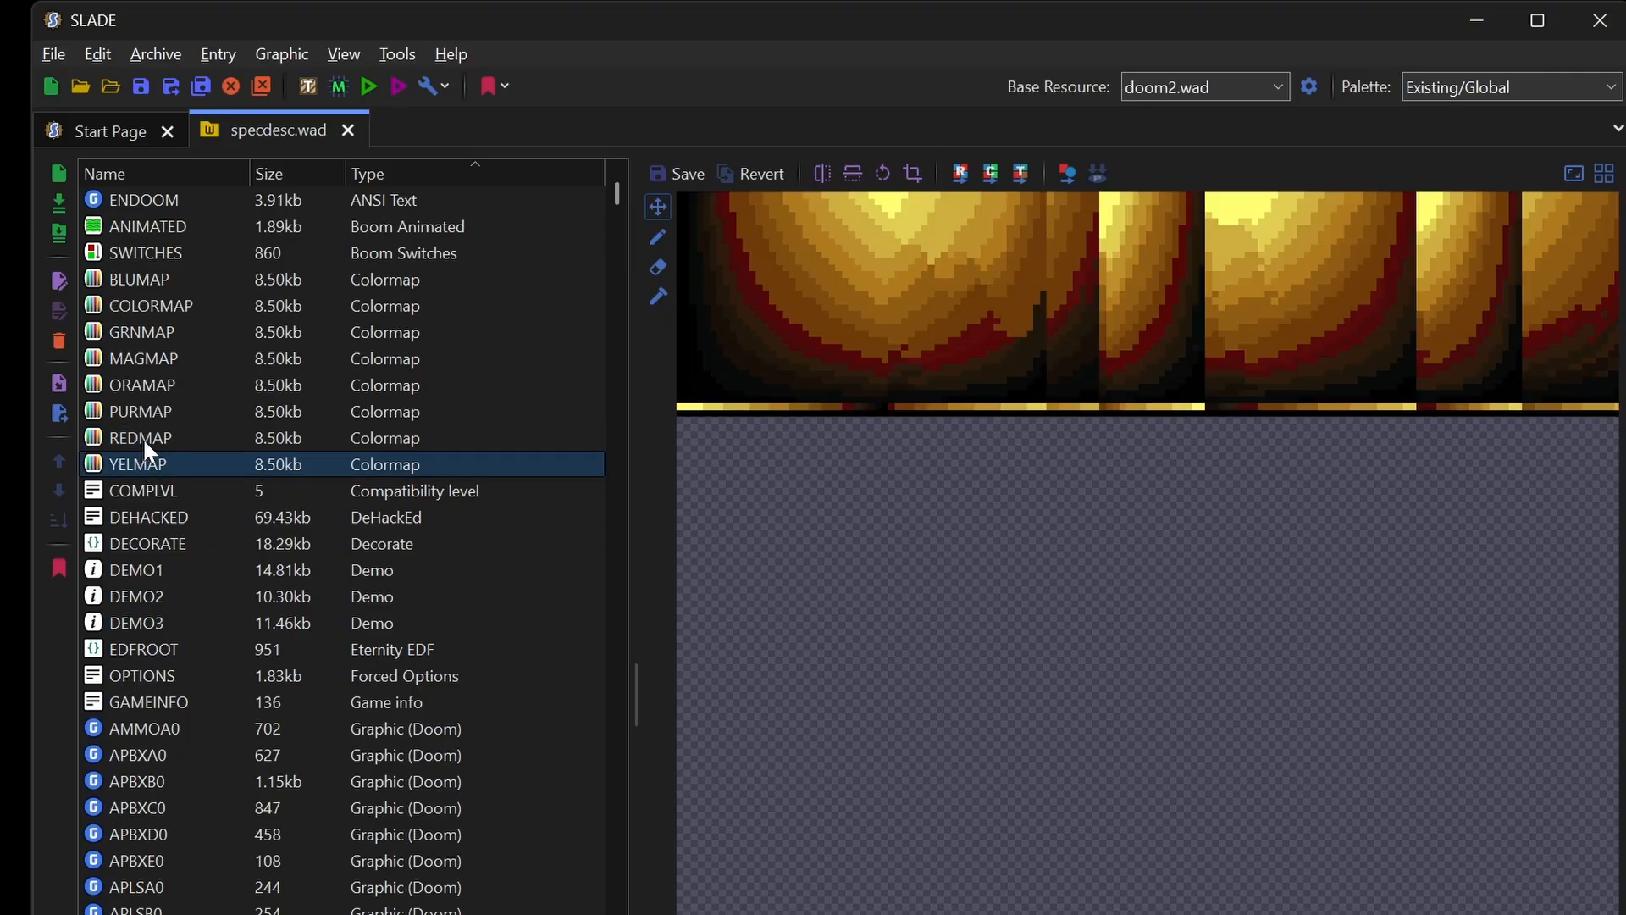
Step: Select all the colormaps except COLORMAP and export them as PNG into the project's src/convert/colormaps-secondary folder
{"action": "left_click_drag", "start_coordinate": [143, 438], "coordinate": [157, 312]}
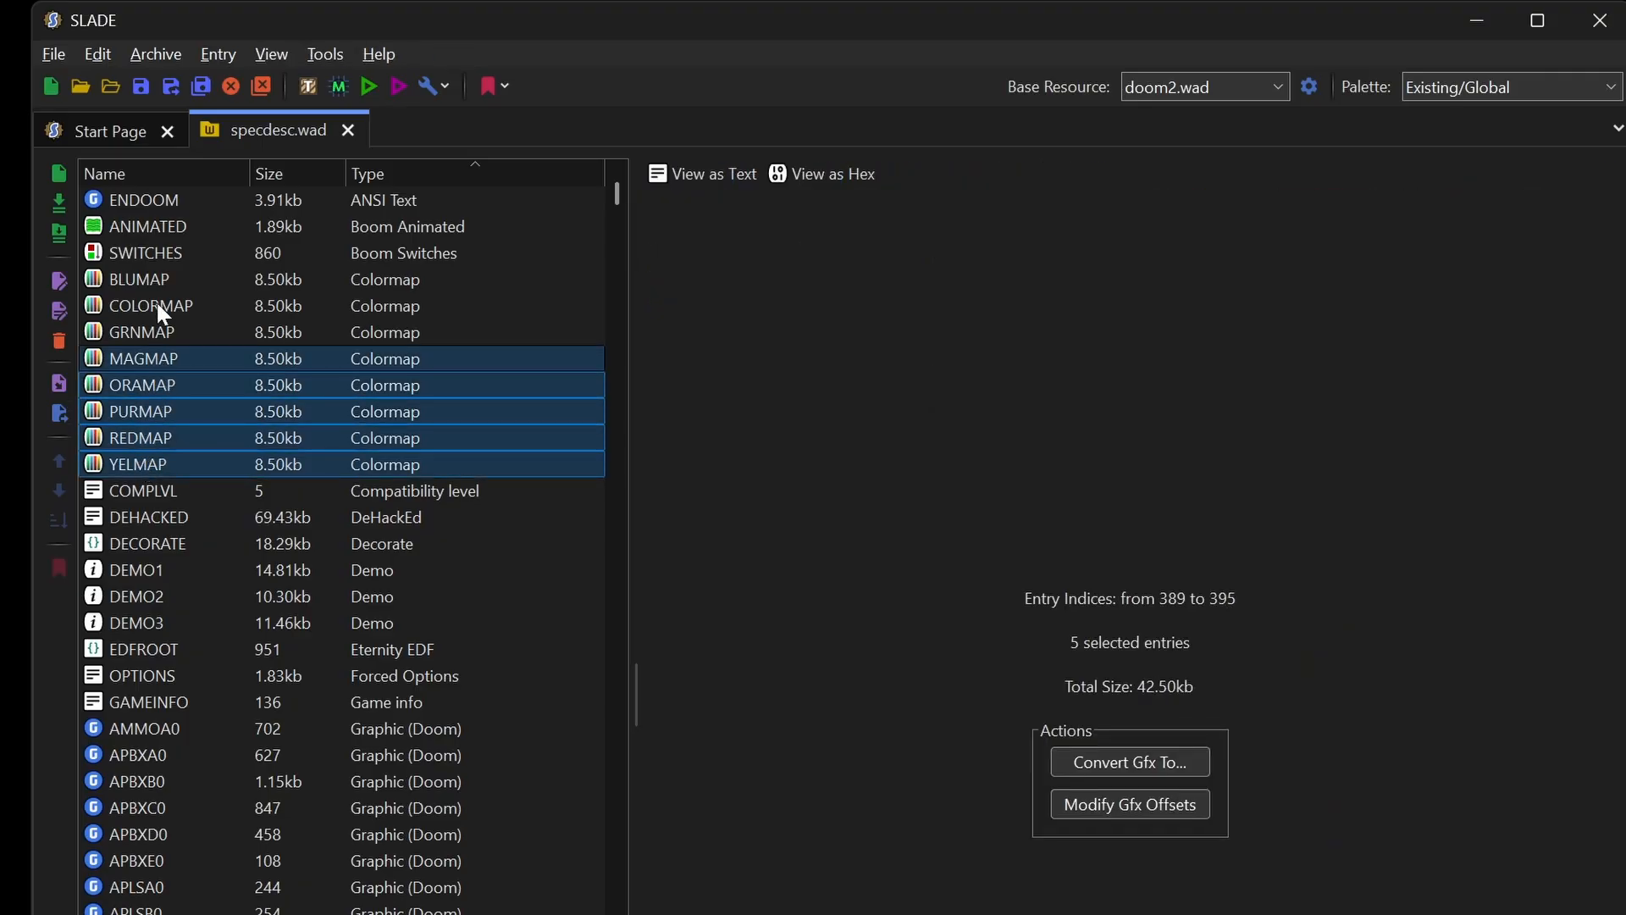
{"action": "left_click", "coordinate": [154, 288], "text": "ctrl"}
{"action": "left_click", "coordinate": [134, 331], "text": "ctrl"}
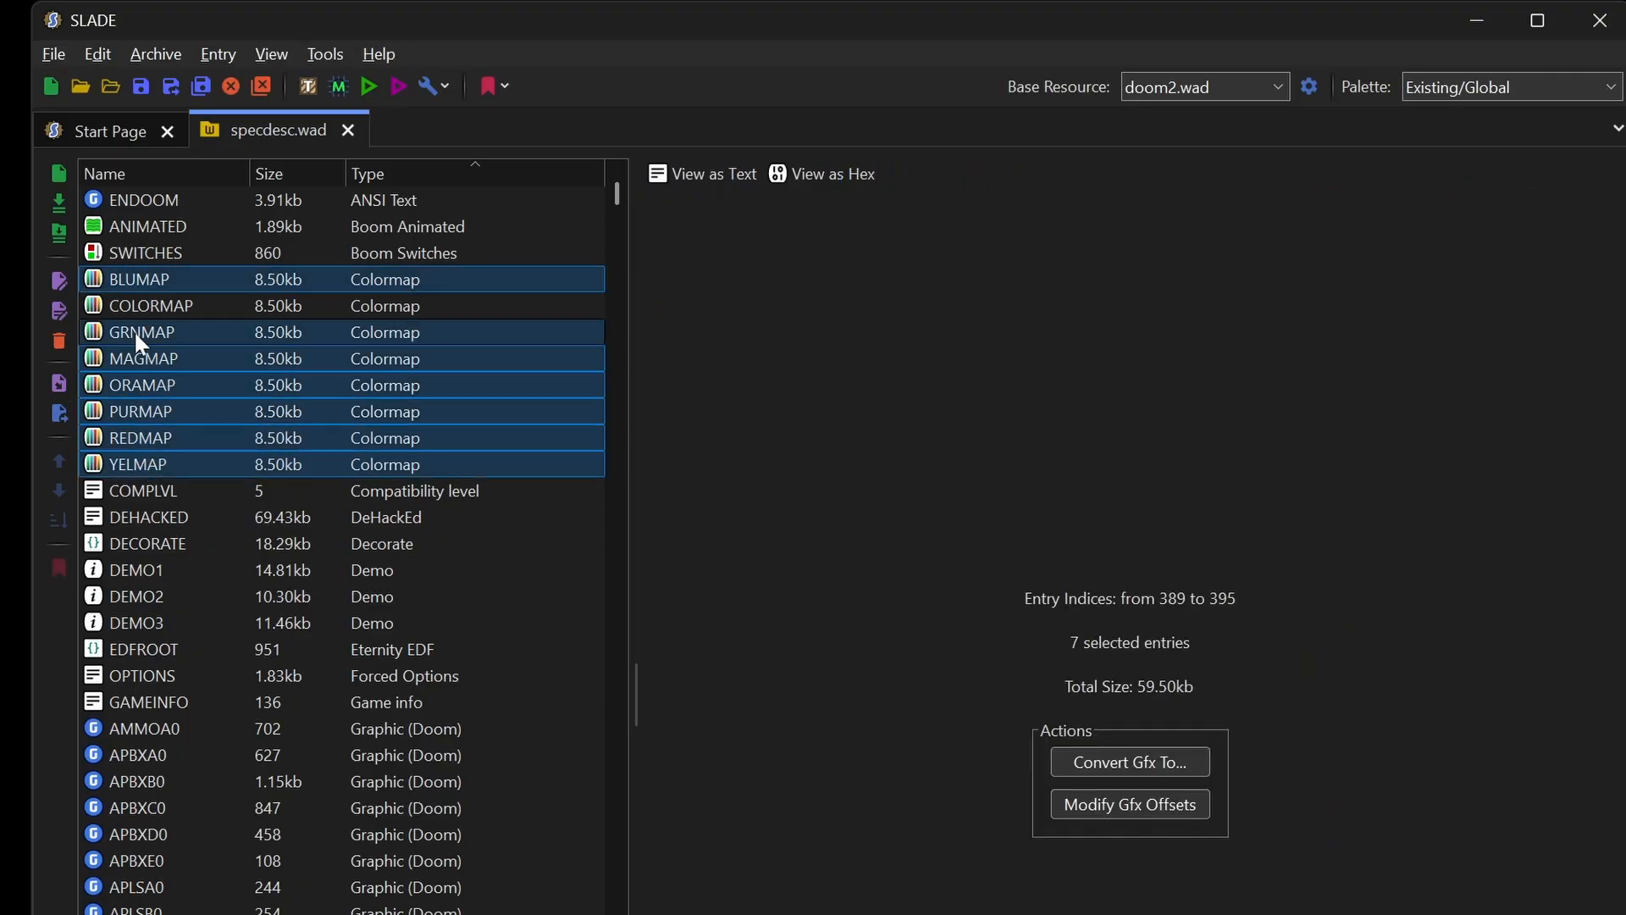
{"action": "right_click", "coordinate": [134, 331]}
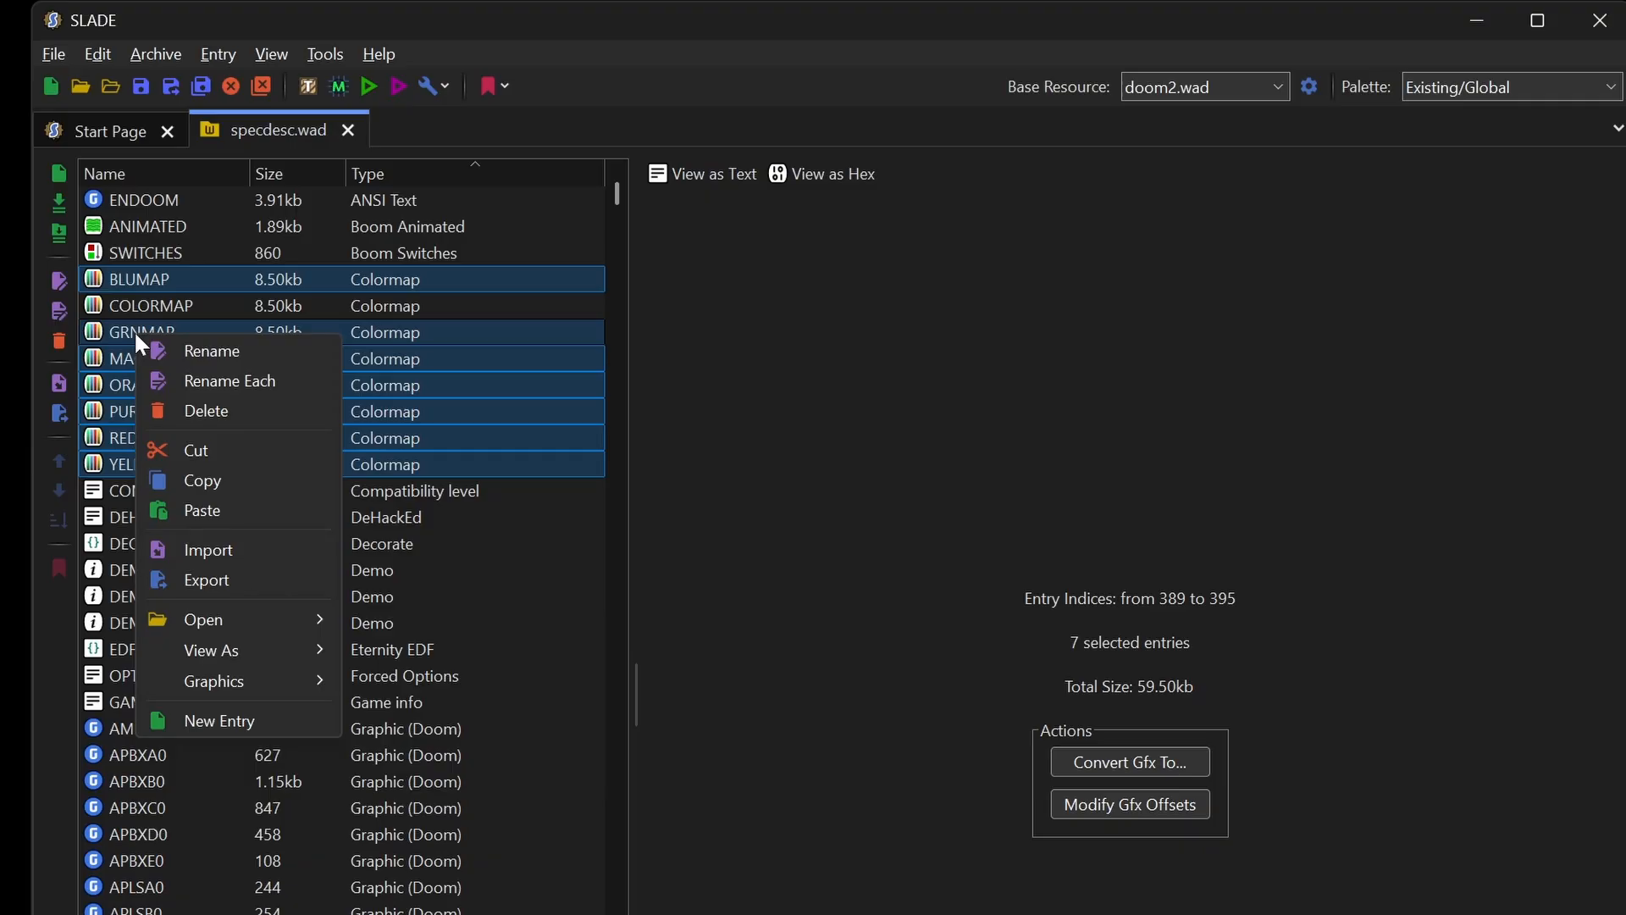
{"action": "mouse_move", "coordinate": [269, 682]}
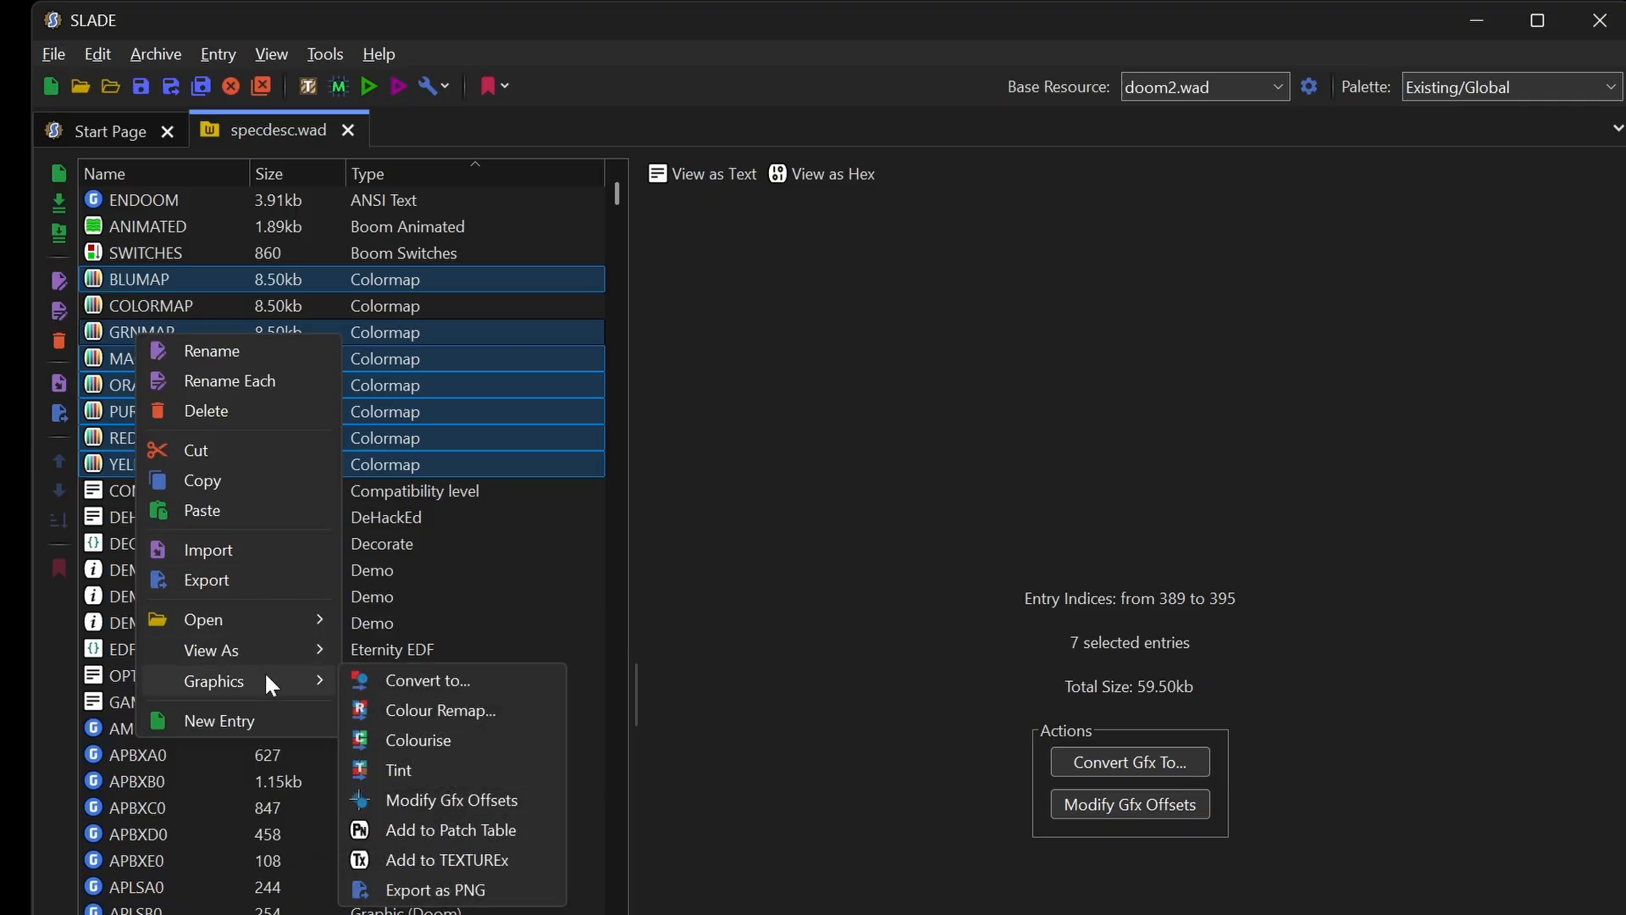
{"action": "left_click", "coordinate": [457, 889]}
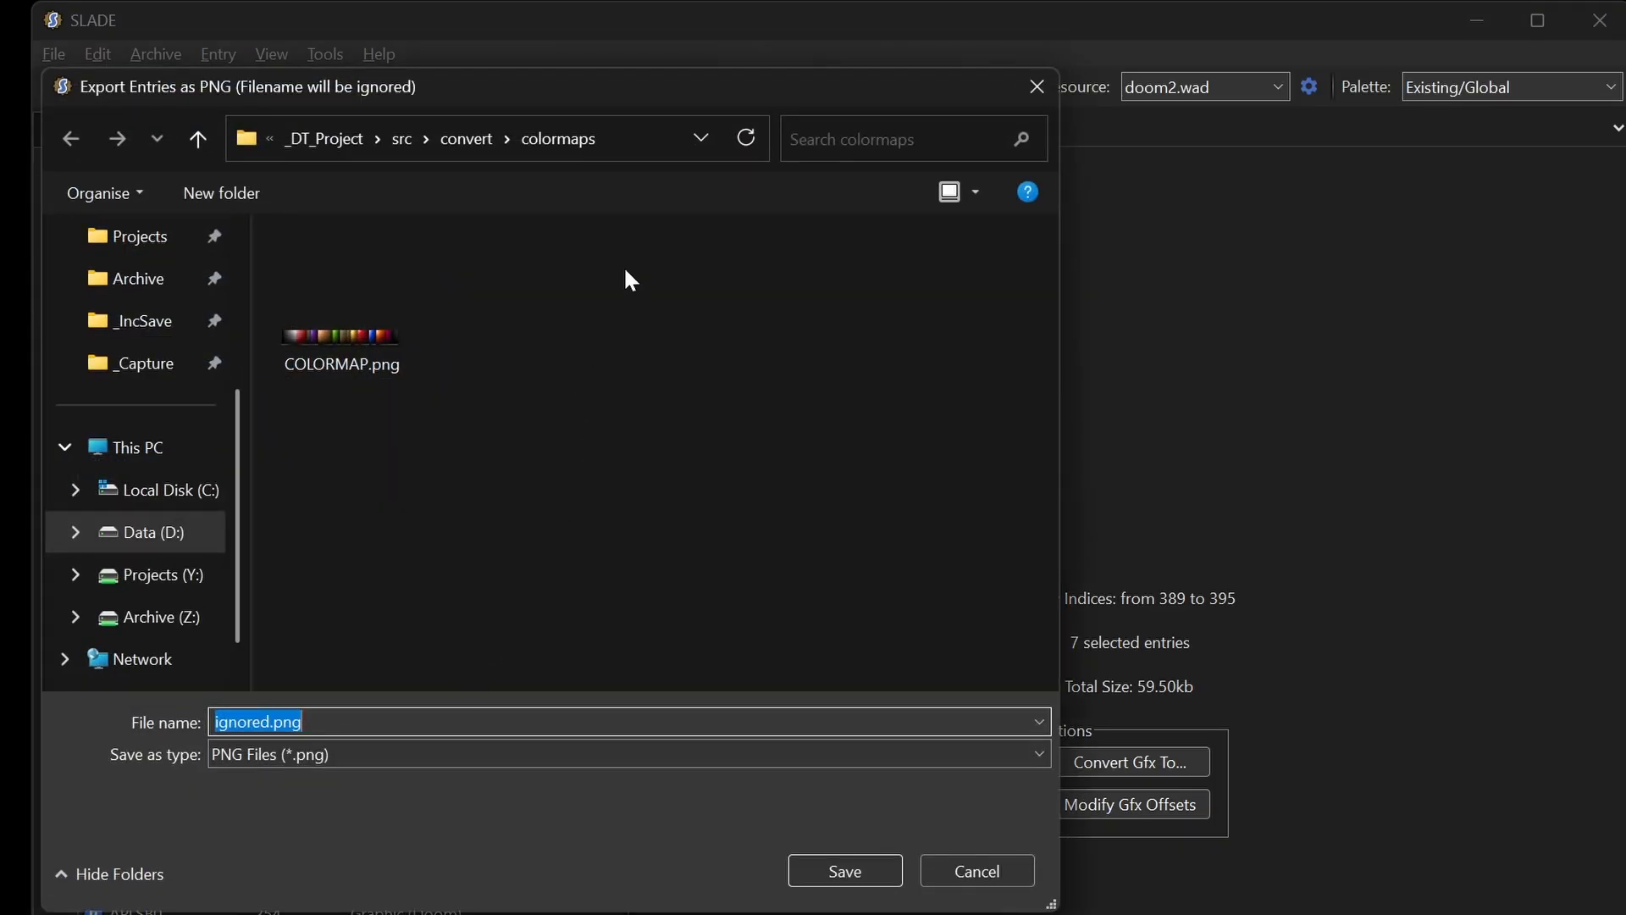
{"action": "left_click", "coordinate": [486, 140]}
{"action": "left_click", "coordinate": [471, 300]}
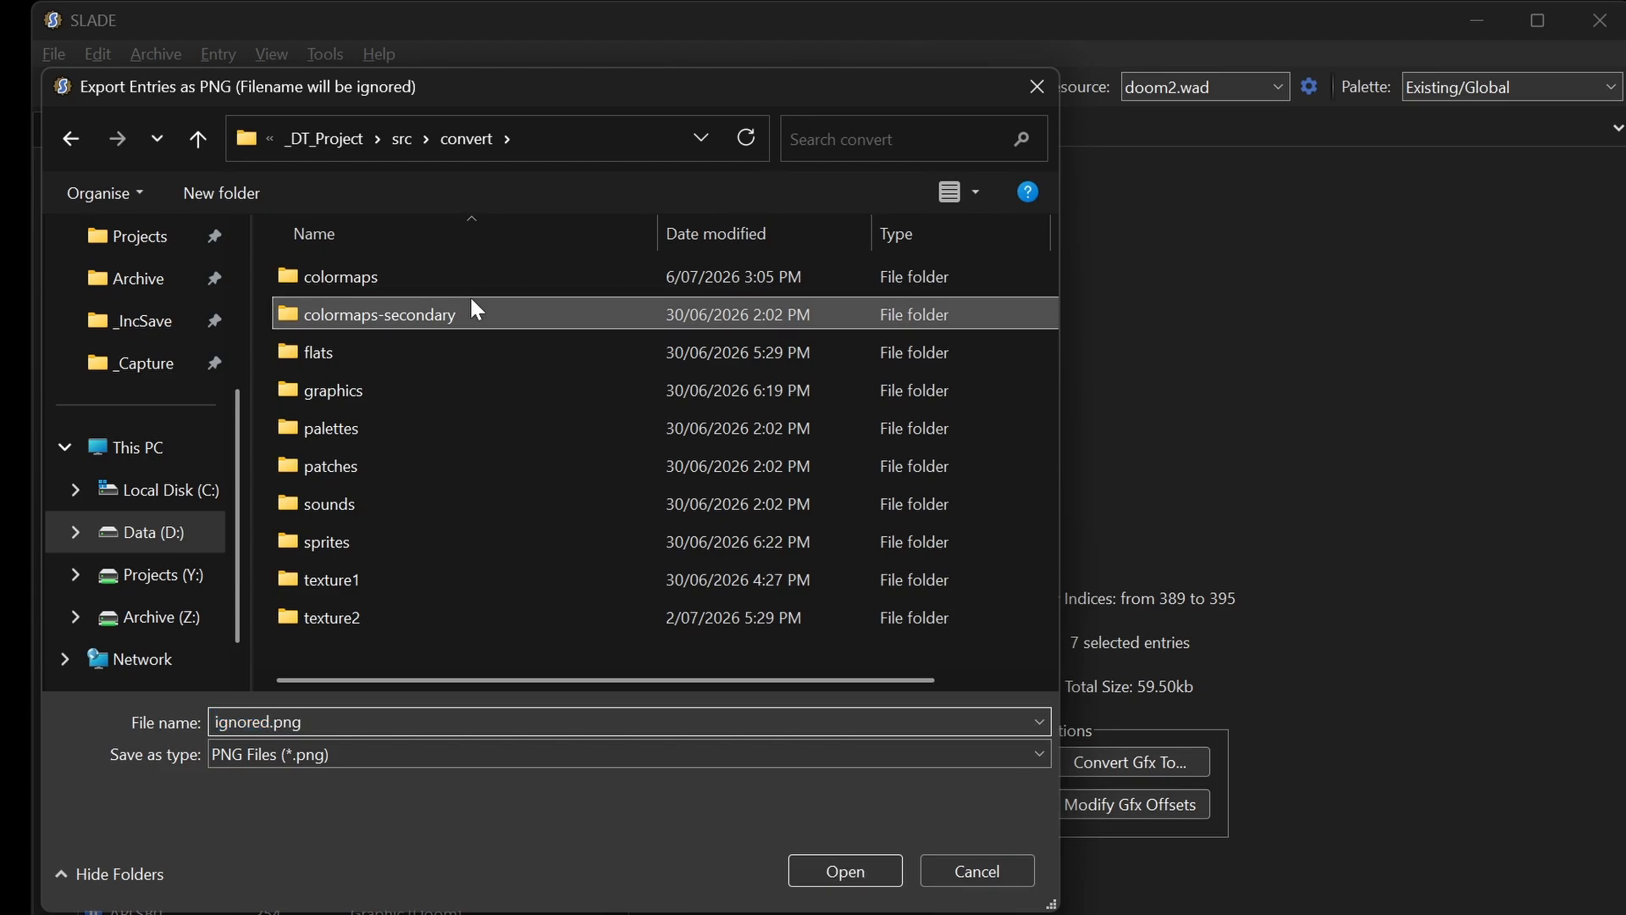
{"action": "double_click", "coordinate": [471, 300]}
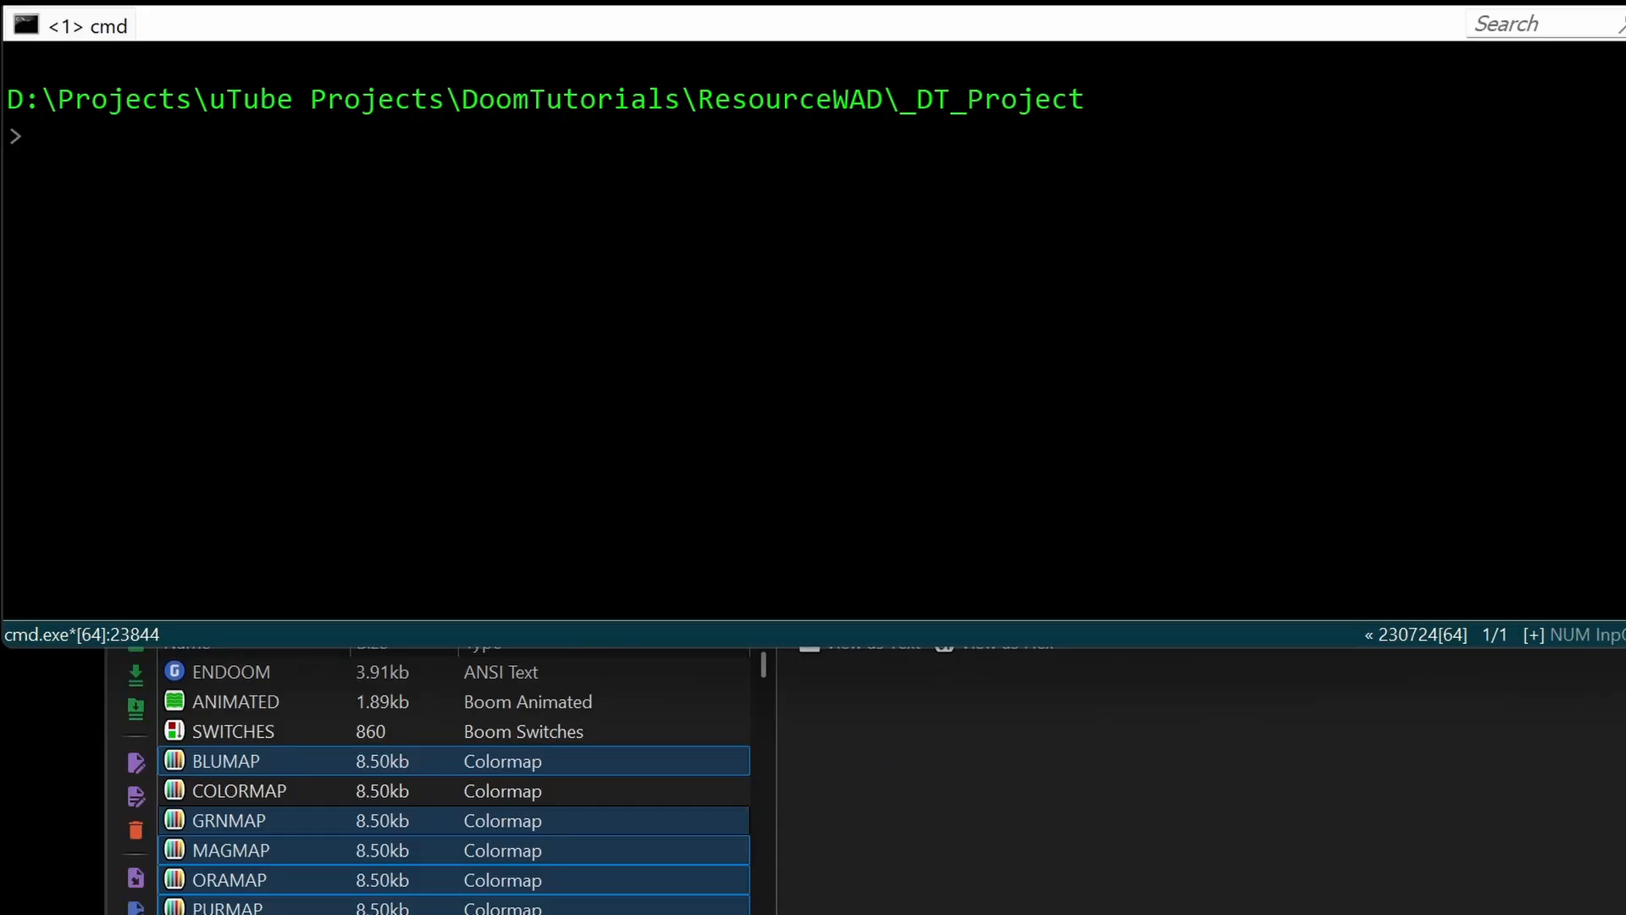
Step: In the command prompt, run doommake clean, doommake release and doommake editor in the _DT_Project folder
{"action": "type", "text": "doommake clean"}
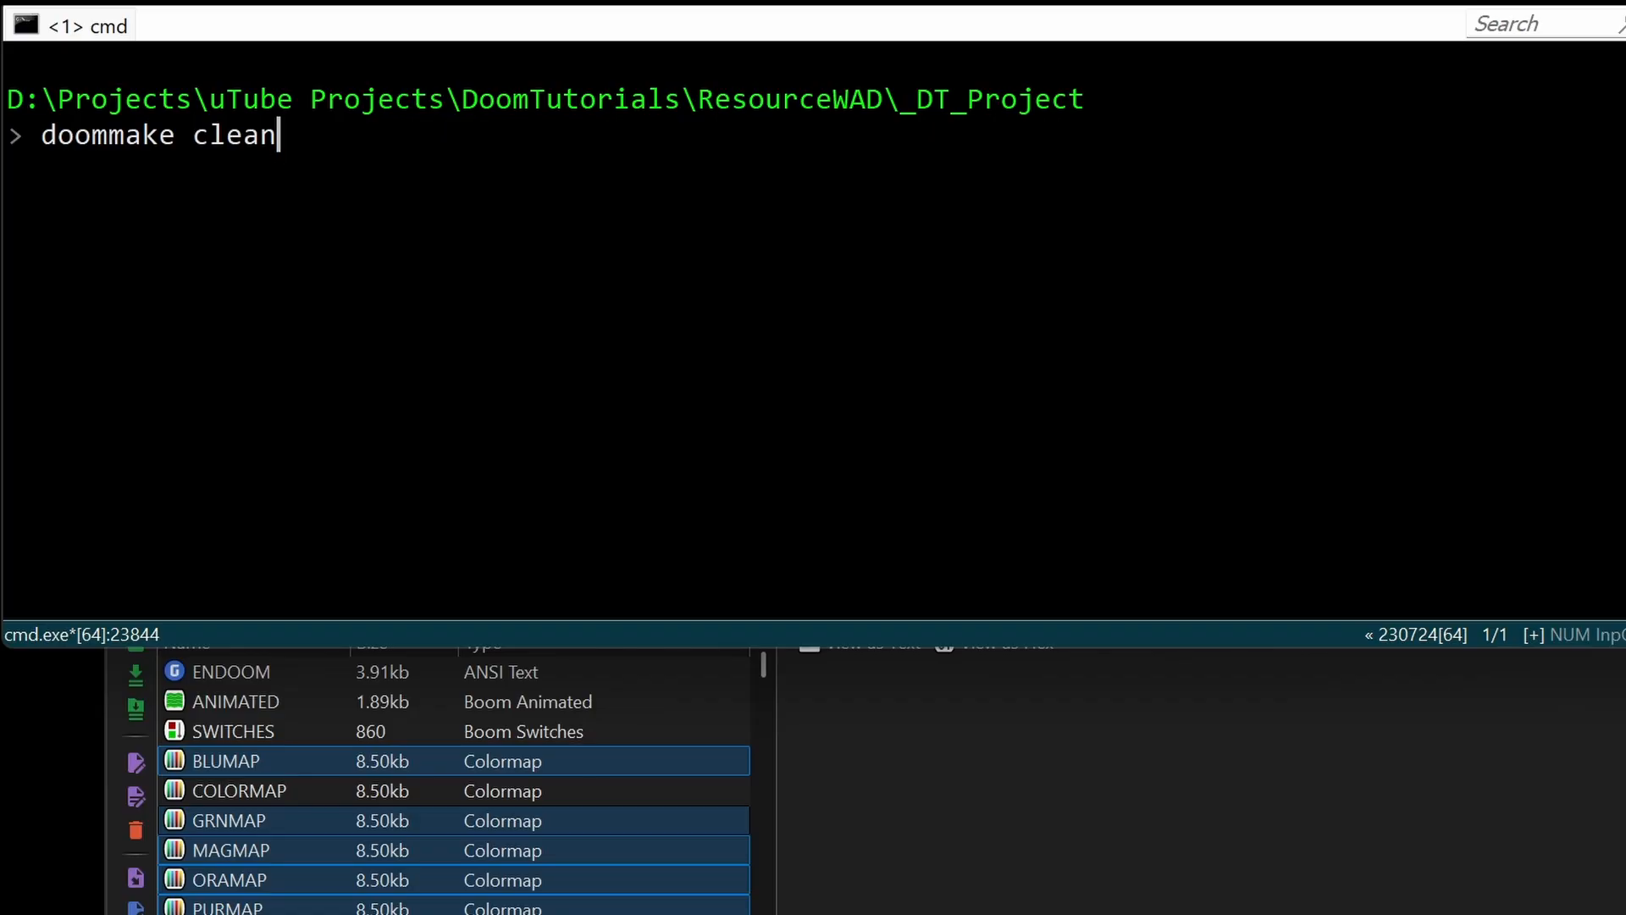
{"action": "key", "text": "Return"}
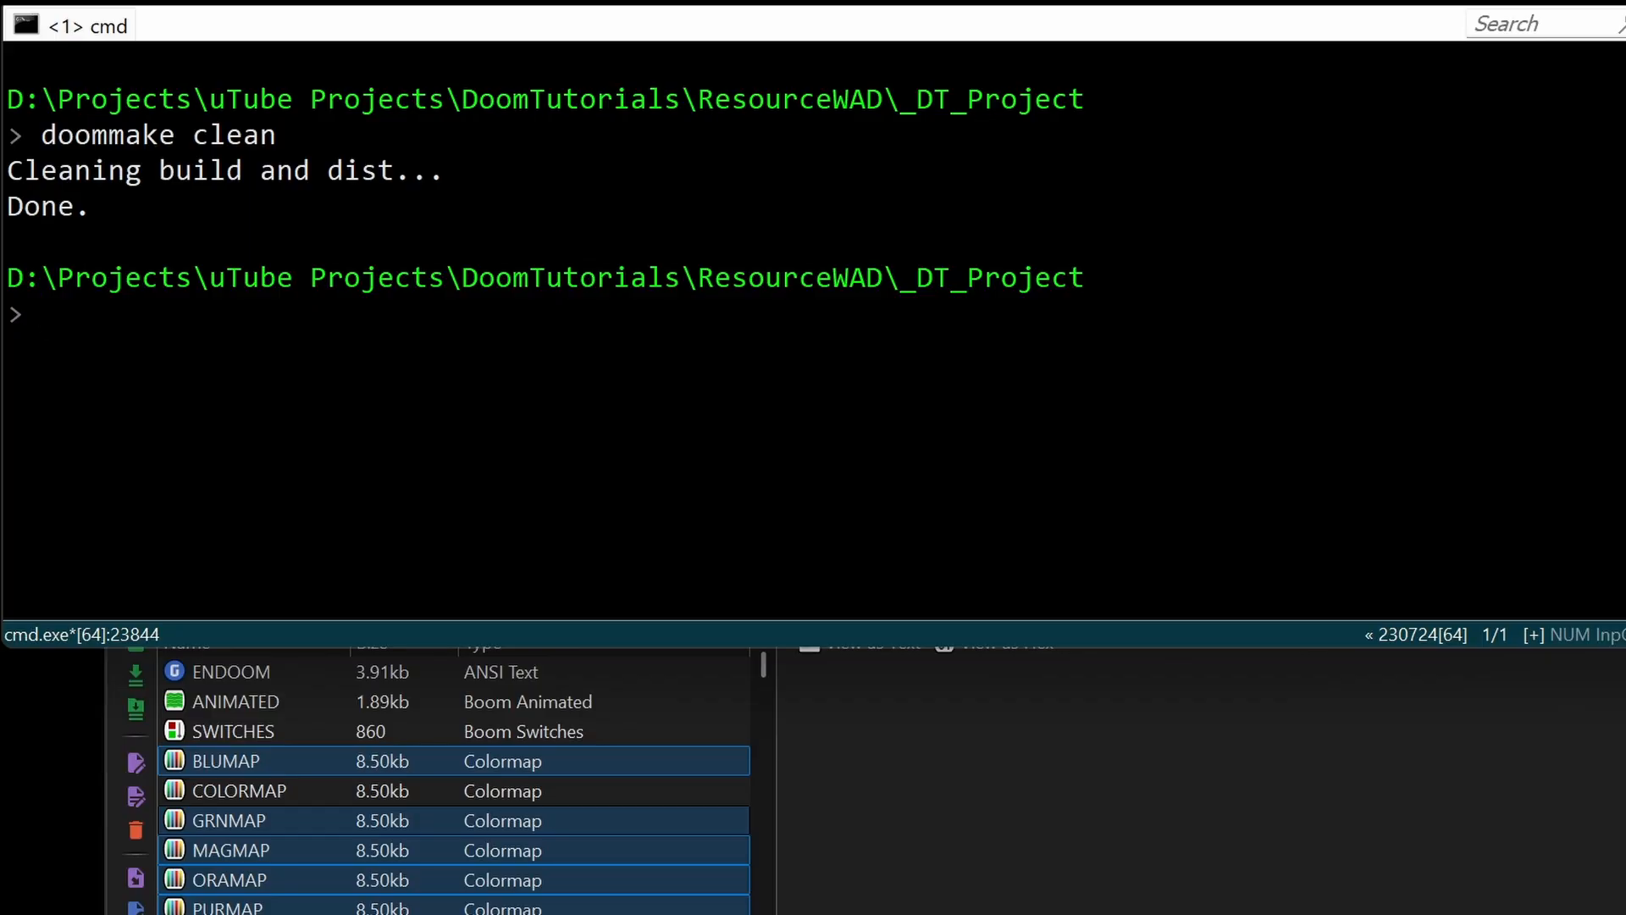
{"action": "type", "text": "doommake release"}
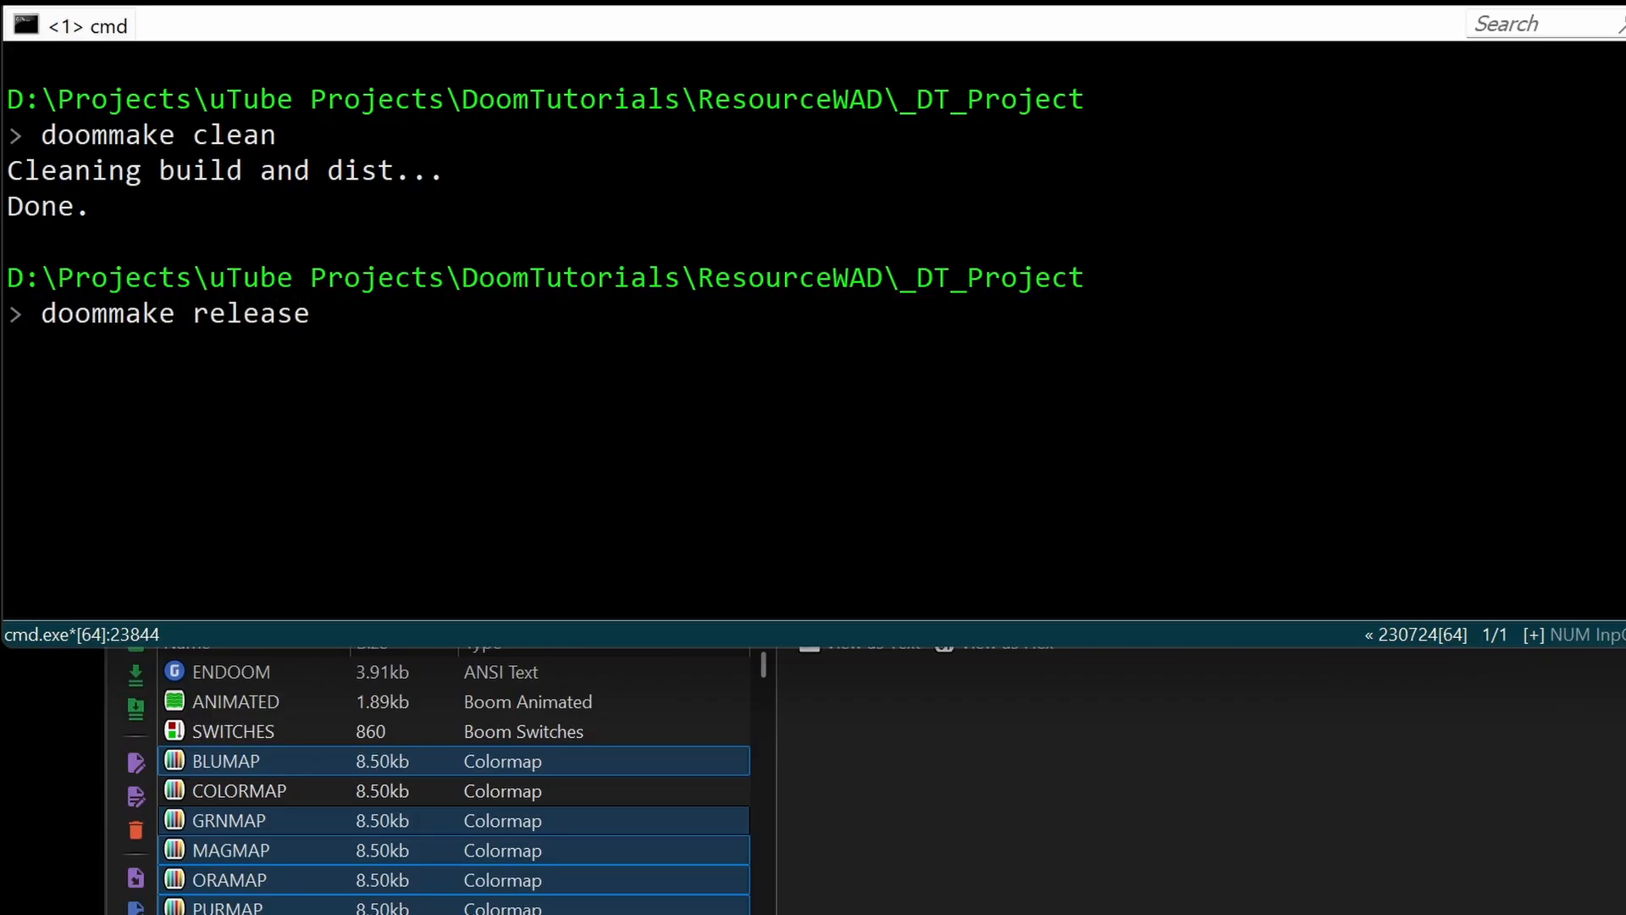
{"action": "key", "text": "Return"}
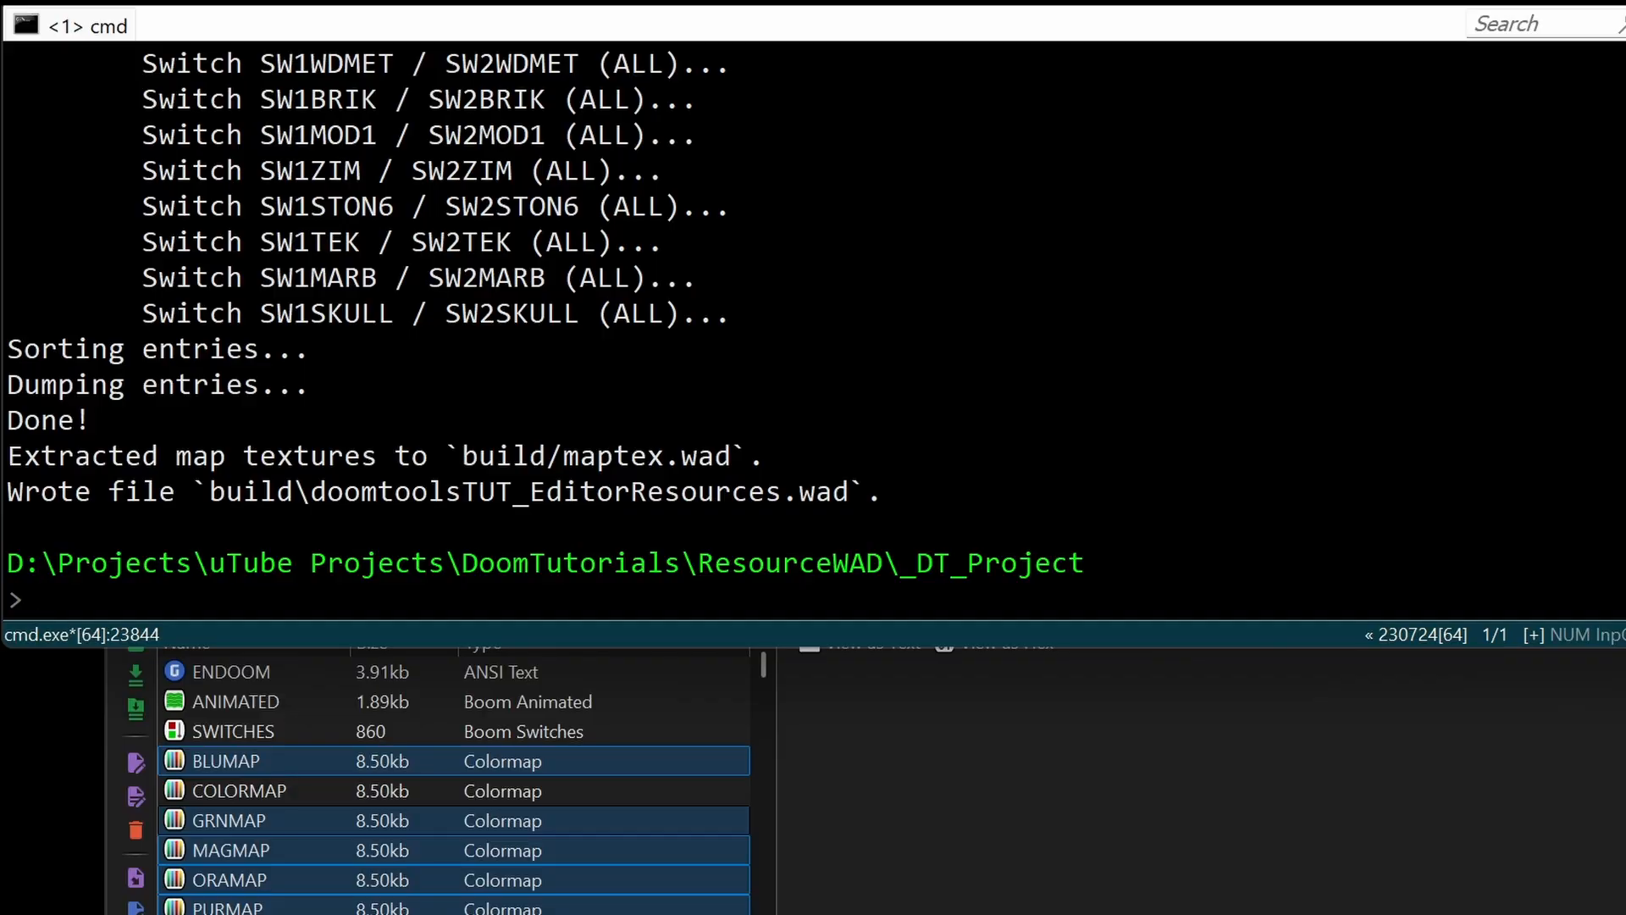
{"action": "type", "text": "doommake "}
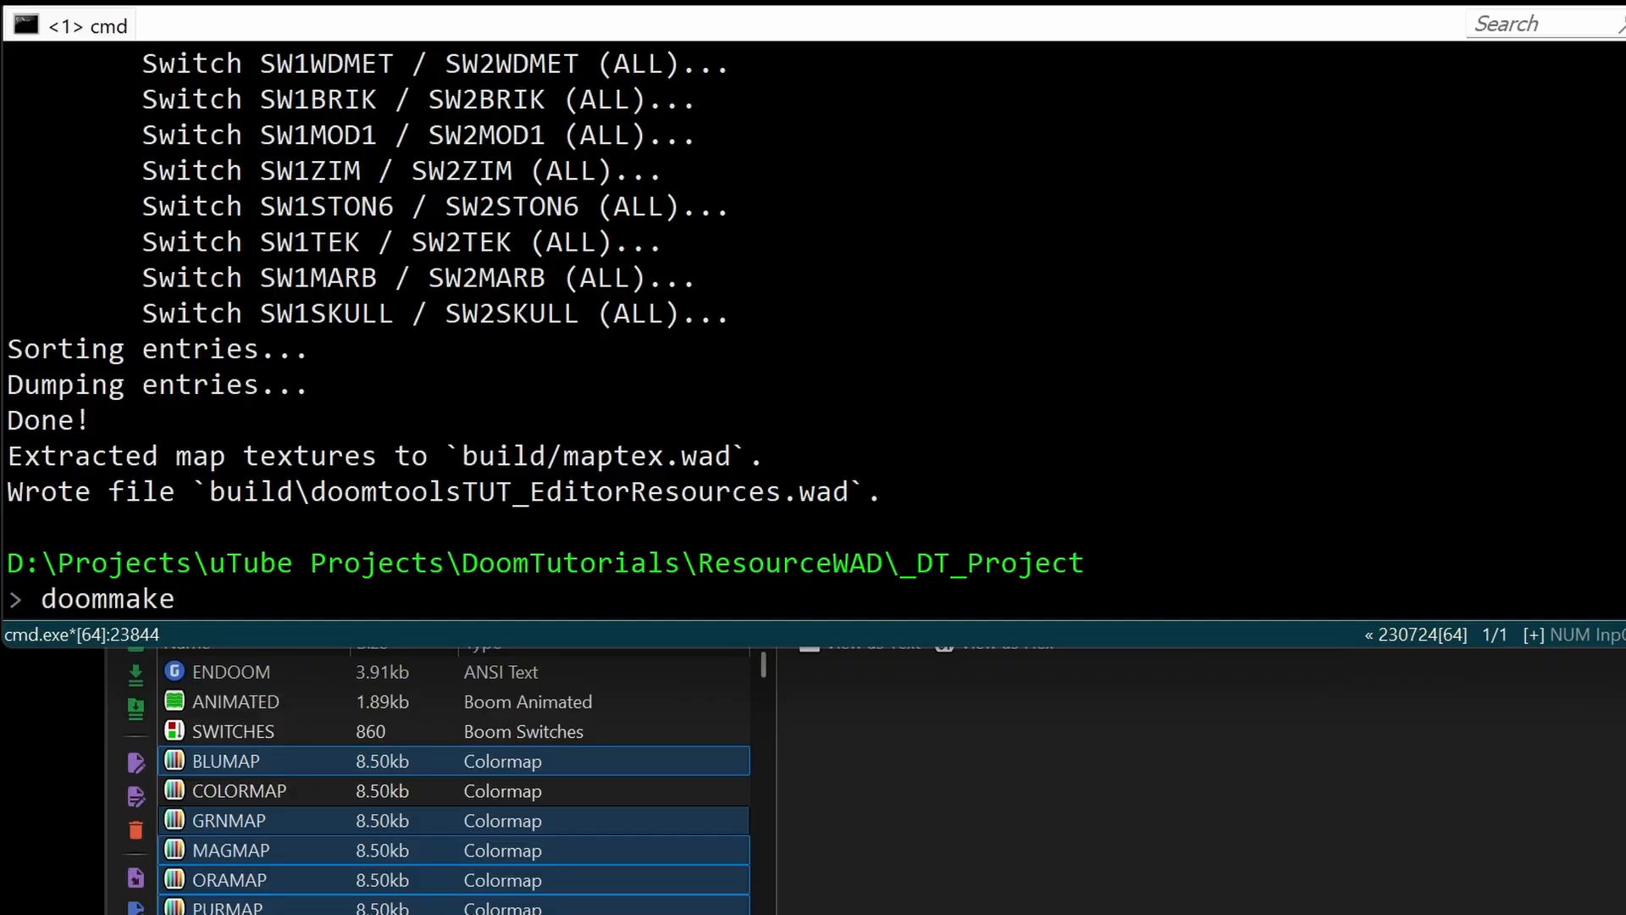
{"action": "type", "text": "editor"}
{"action": "key", "text": "Return"}
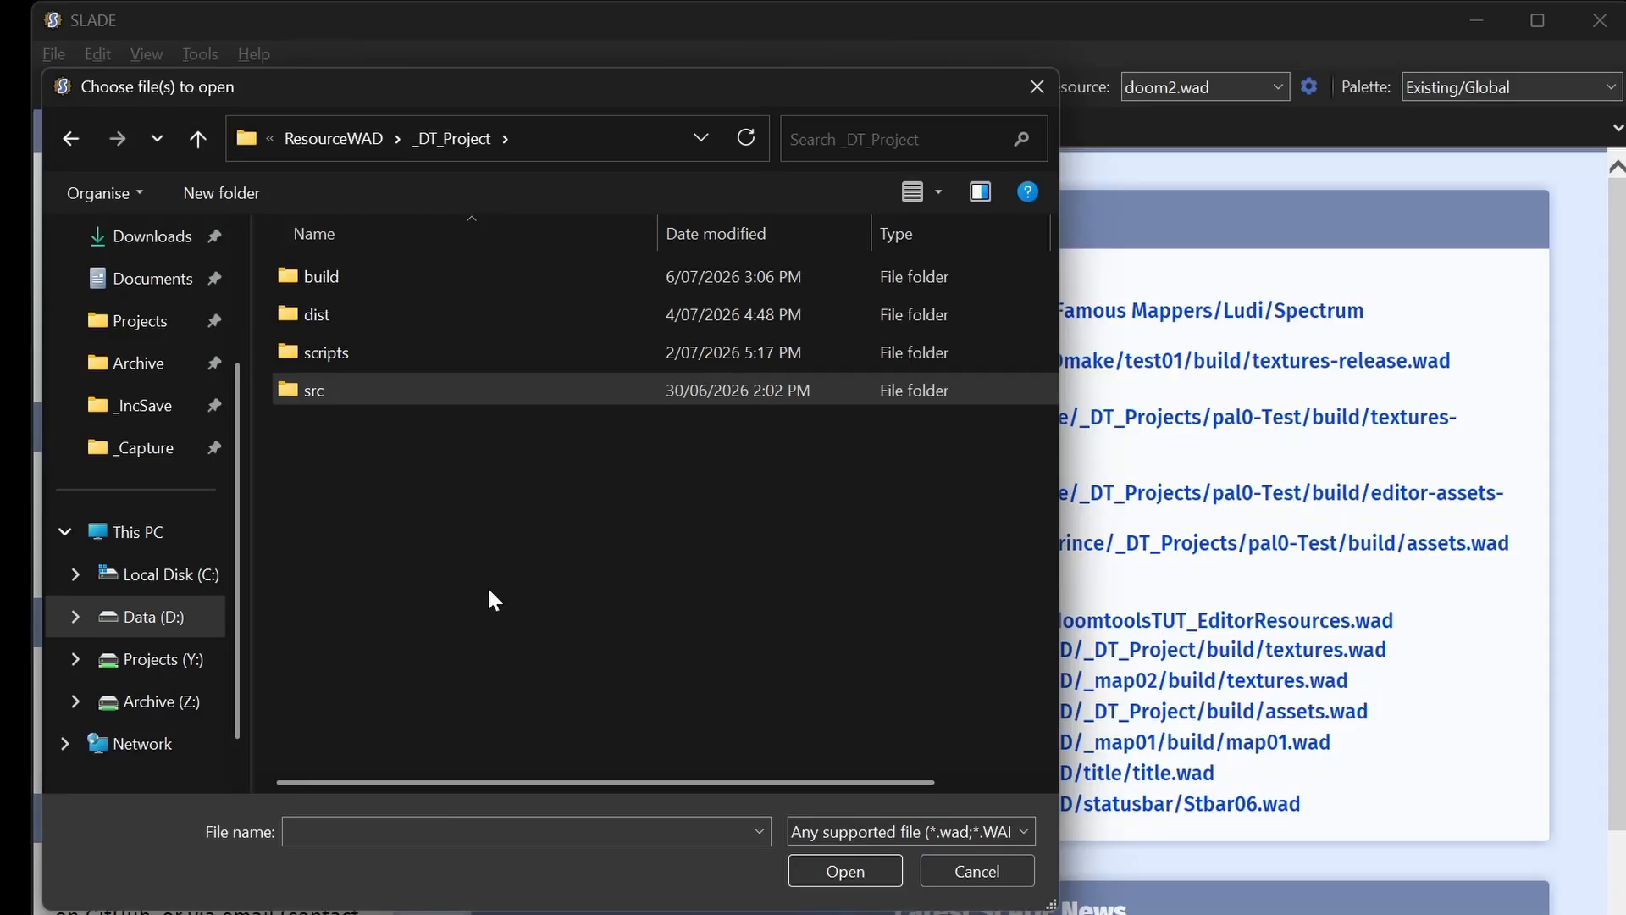
Step: Open doomtoolsTUT_EditorResources.wad from the project's build folder in SLADE and inspect its PLAYPAL and COLORMAP entries
{"action": "double_click", "coordinate": [308, 268]}
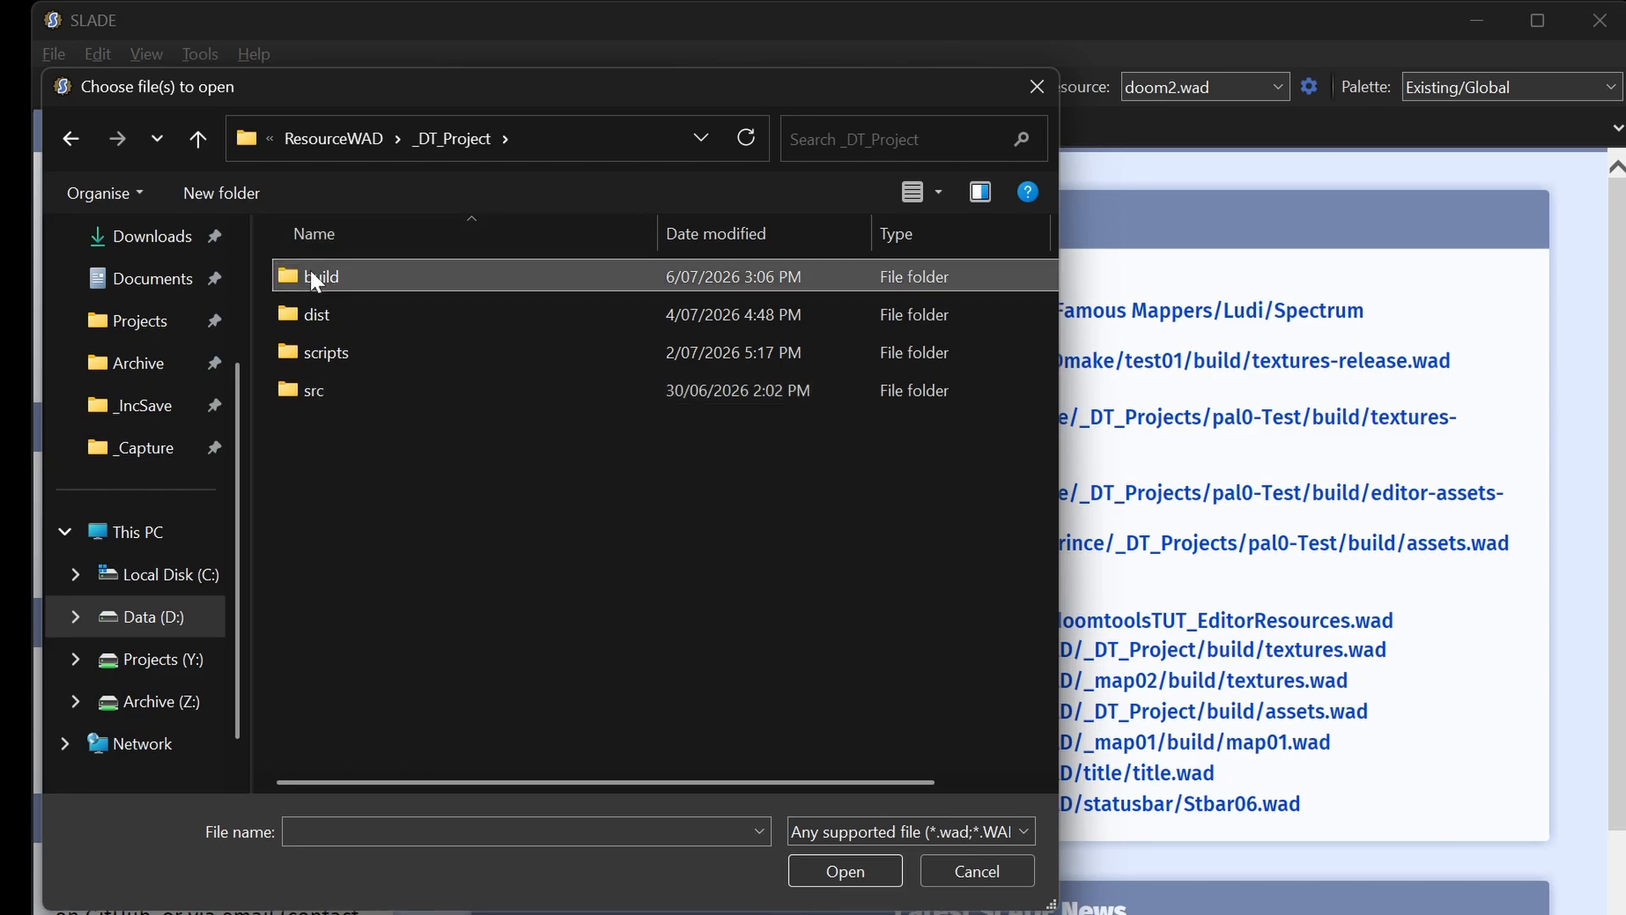
{"action": "left_click", "coordinate": [472, 354]}
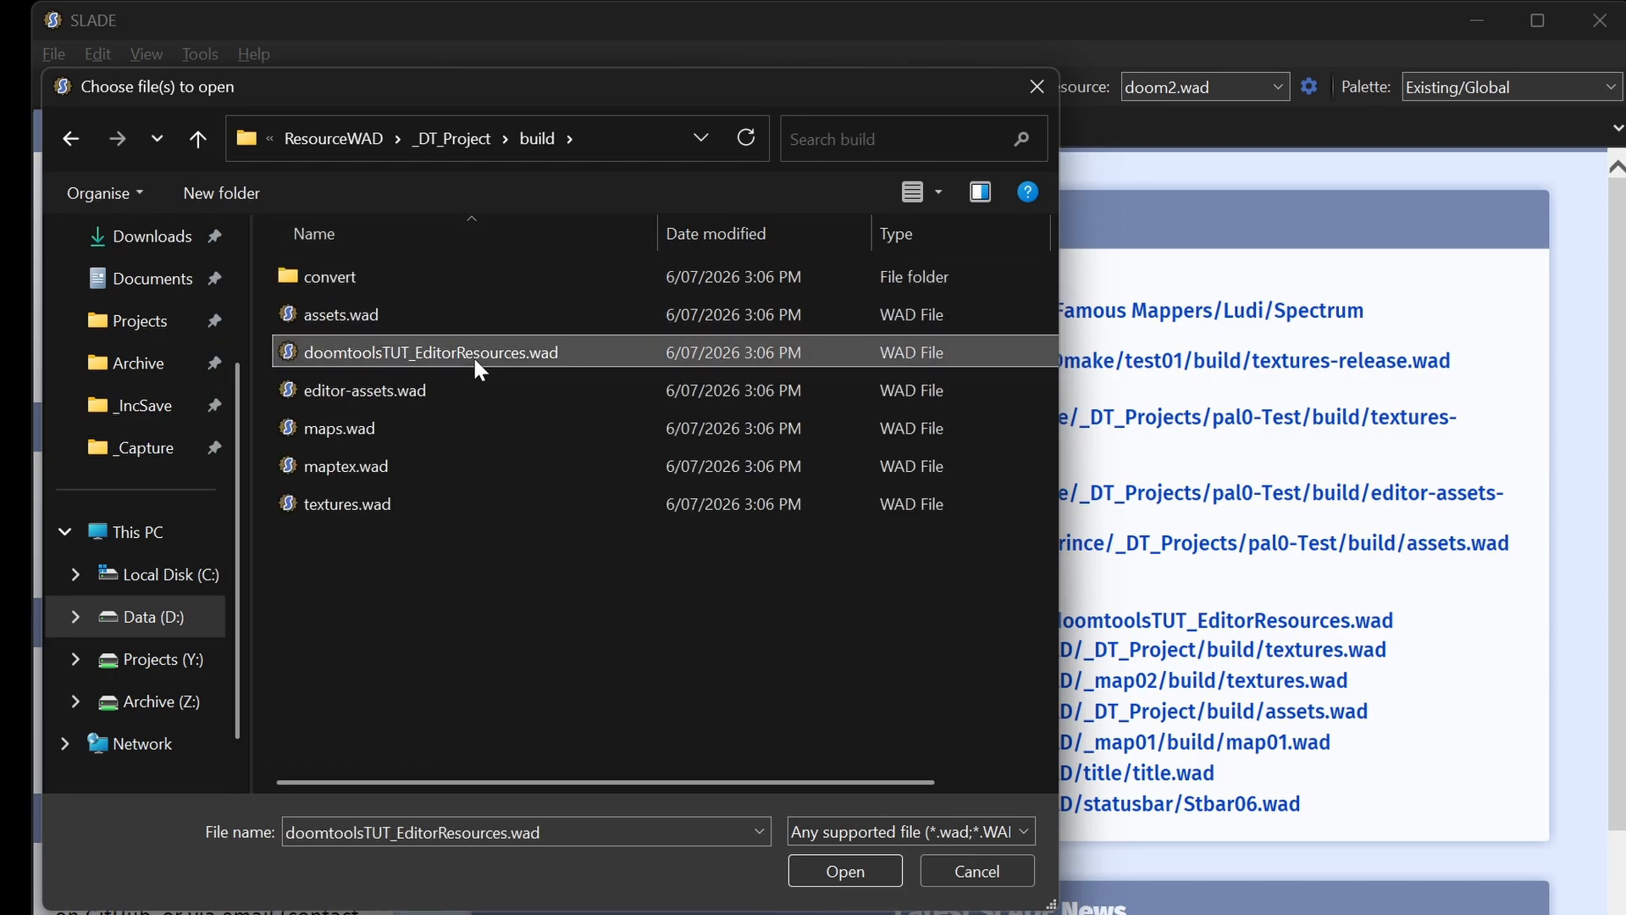
{"action": "double_click", "coordinate": [473, 354]}
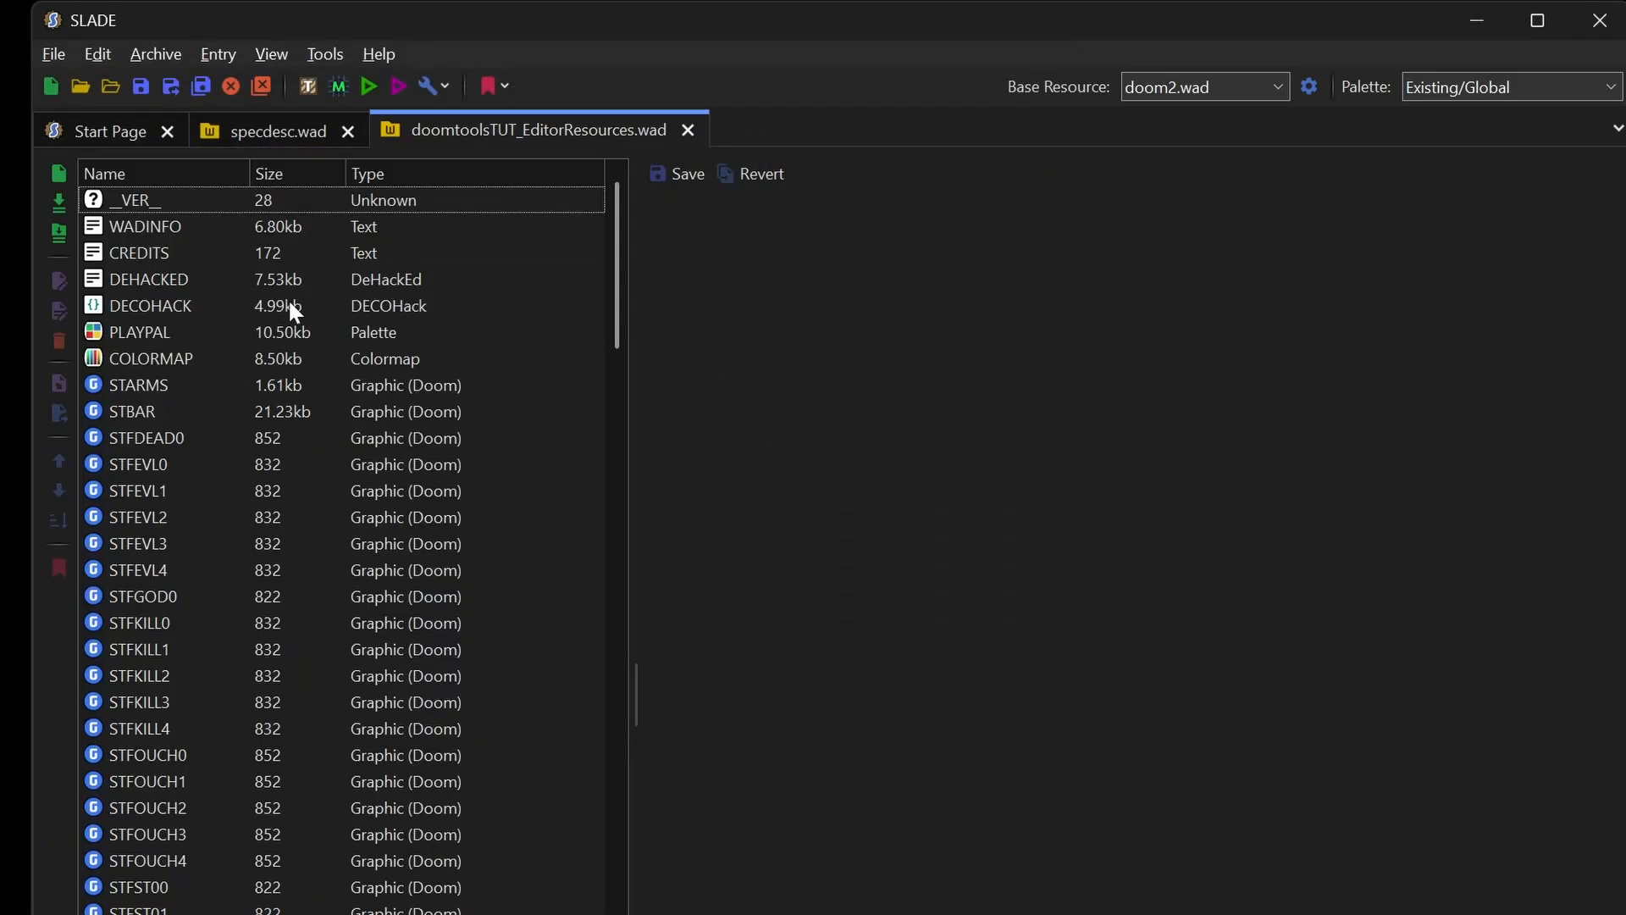
{"action": "left_click", "coordinate": [127, 334]}
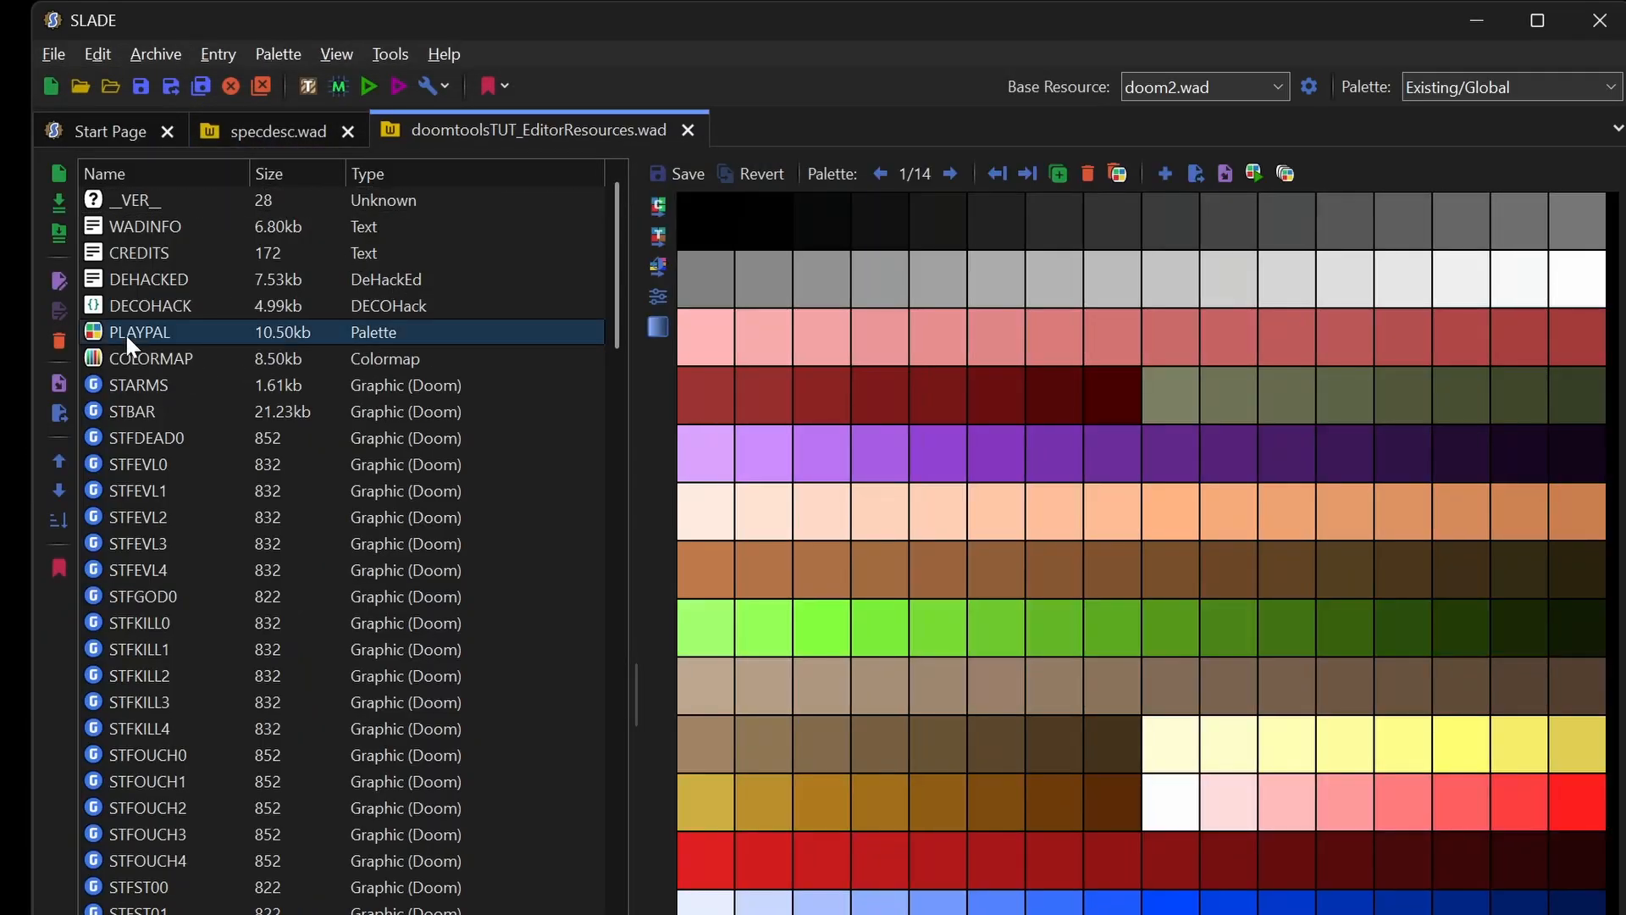
{"action": "left_click", "coordinate": [163, 356]}
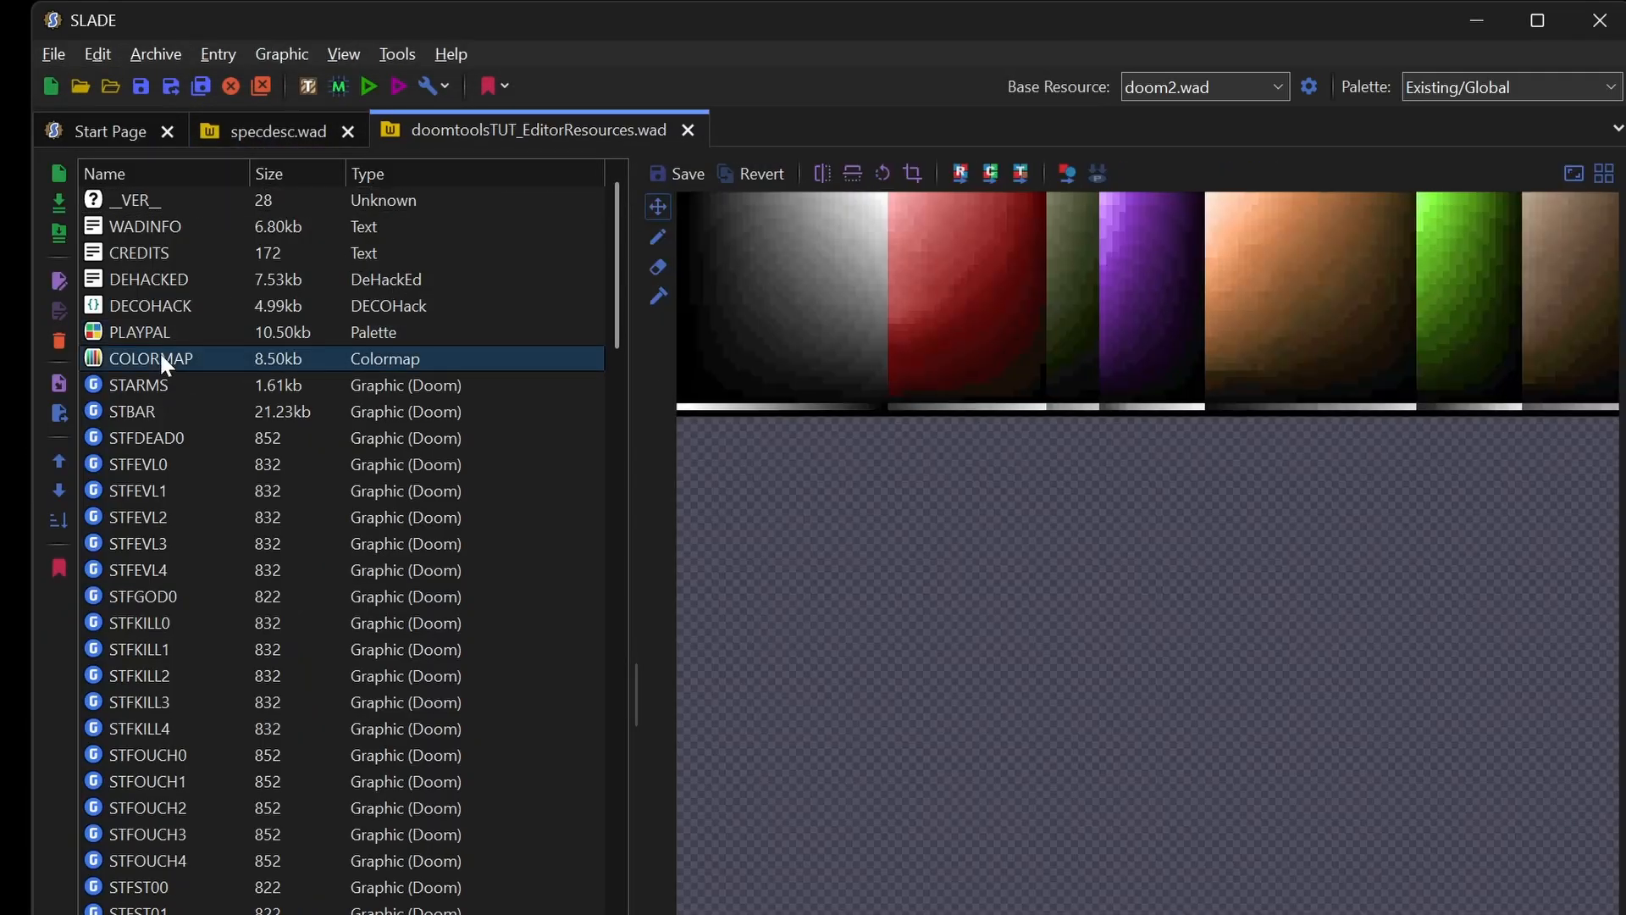
Step: Sort the entries of doomtoolsTUT_EditorResources.wad by type and look through its colormaps from BLUMAP to YELMAP
{"action": "left_click", "coordinate": [457, 176]}
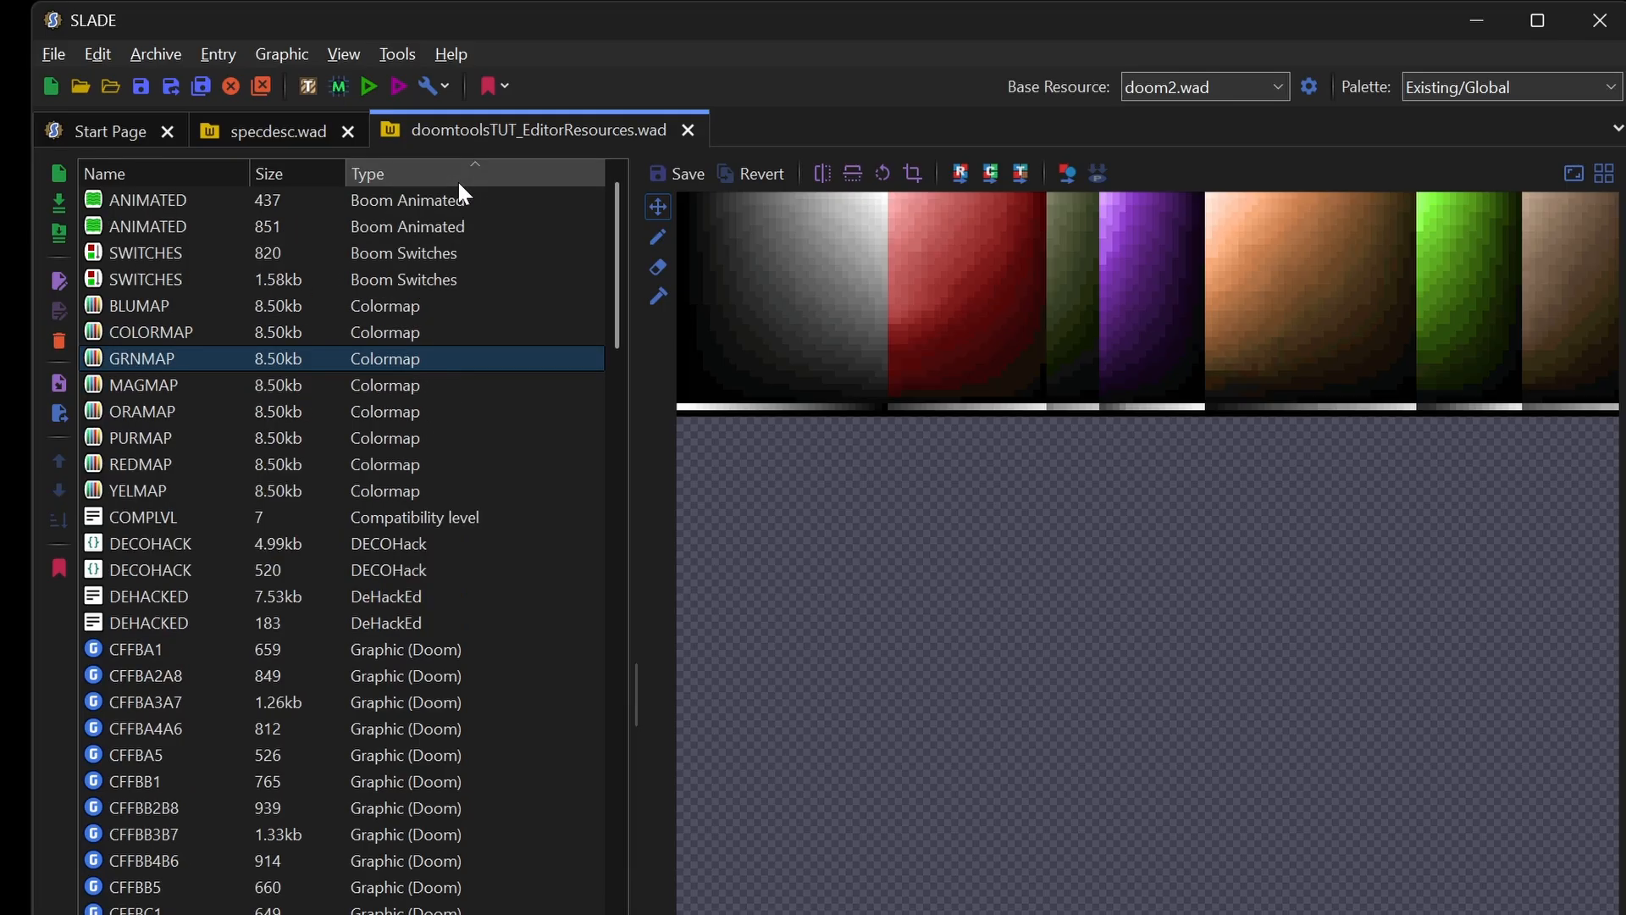
{"action": "left_click", "coordinate": [150, 314]}
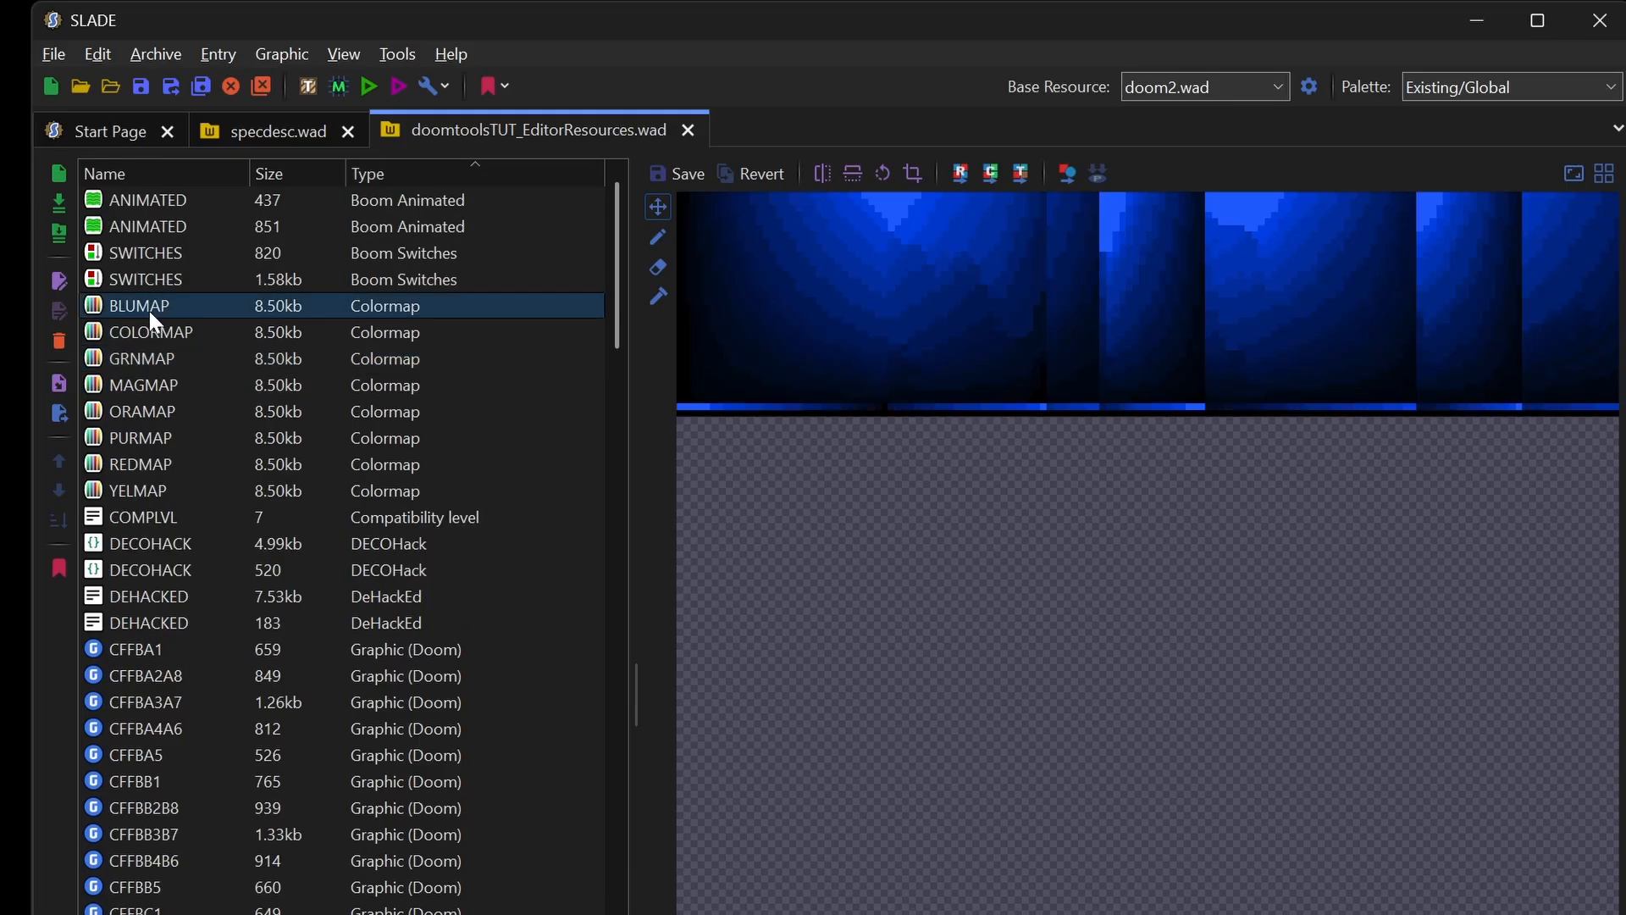
{"action": "key", "text": "Down"}
{"action": "key", "text": "Down"}
{"action": "key", "text": "Down"}
{"action": "key", "text": "Down"}
{"action": "key", "text": "Down"}
{"action": "key", "text": "Down"}
{"action": "key", "text": "Down"}
{"action": "key", "text": "Down"}
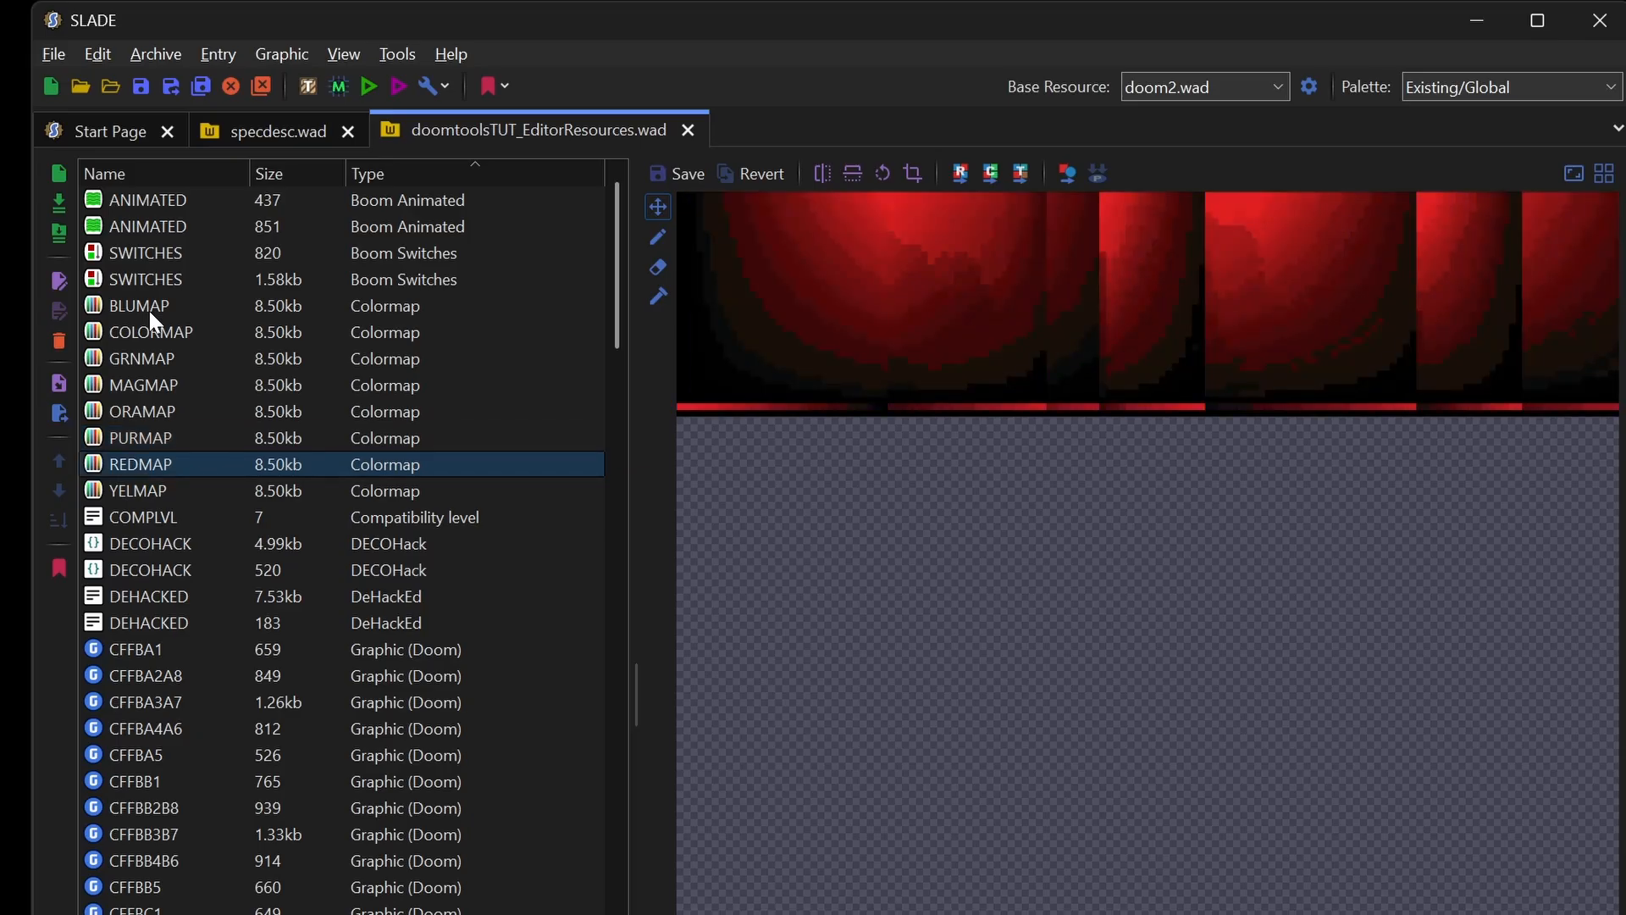
{"action": "key", "text": "Up"}
{"action": "key", "text": "Up"}
{"action": "key", "text": "Up"}
{"action": "key", "text": "Up"}
{"action": "key", "text": "Up"}
{"action": "key", "text": "Up"}
{"action": "key", "text": "Up"}
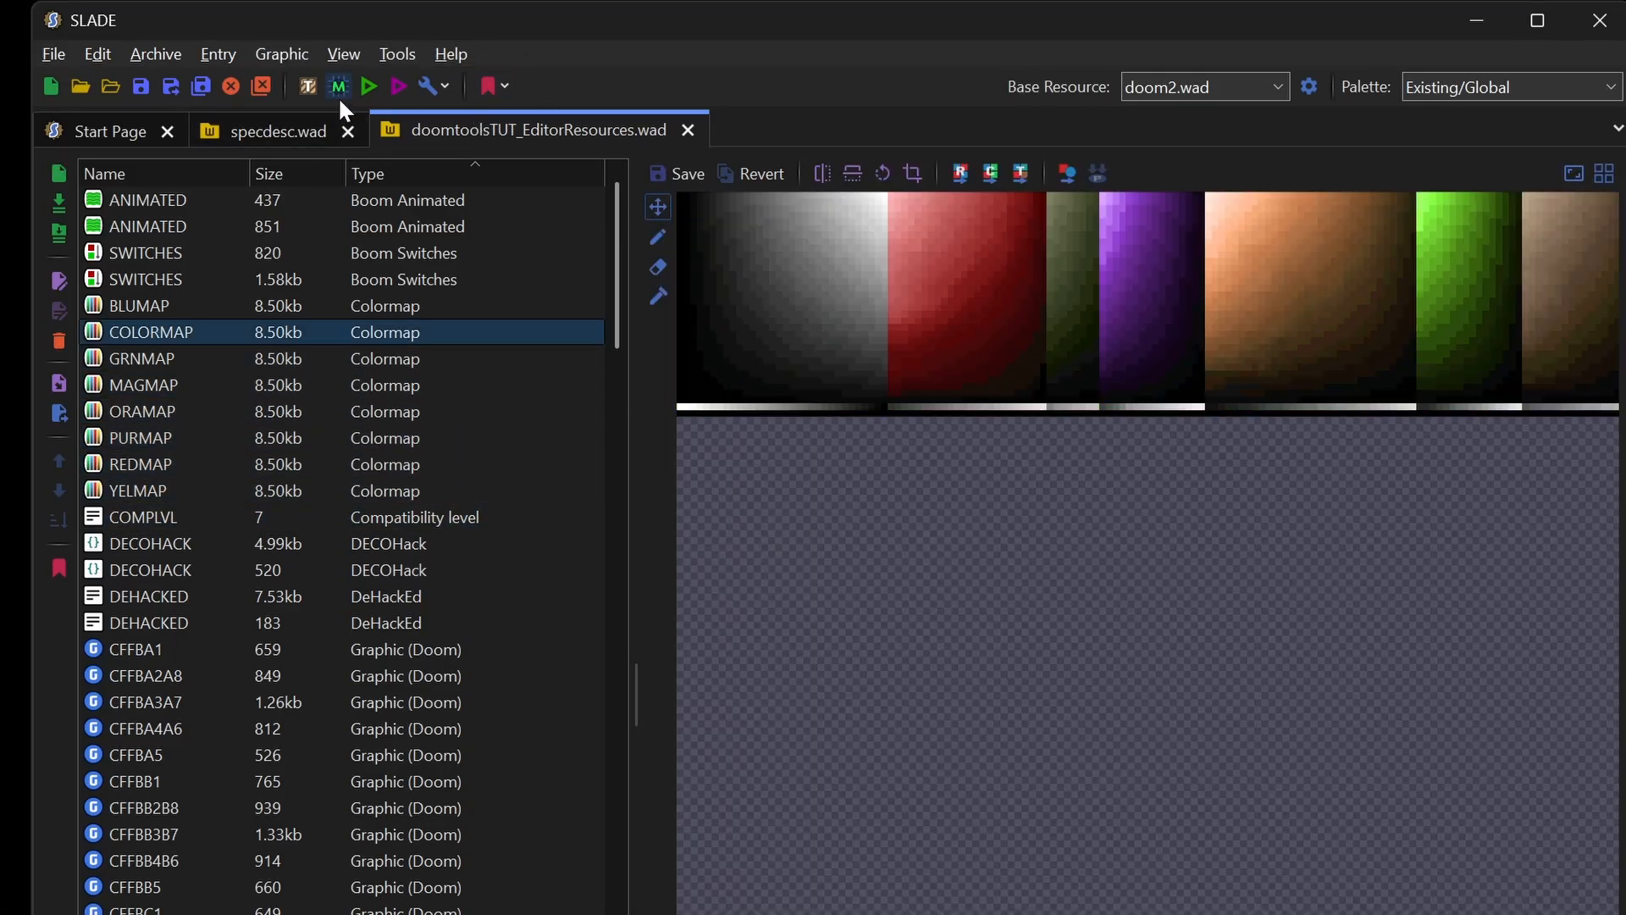
Step: Open editor-assets.wad from the project's build folder and inspect its PLAYPAL and COLORMAP entries
{"action": "left_click", "coordinate": [90, 92]}
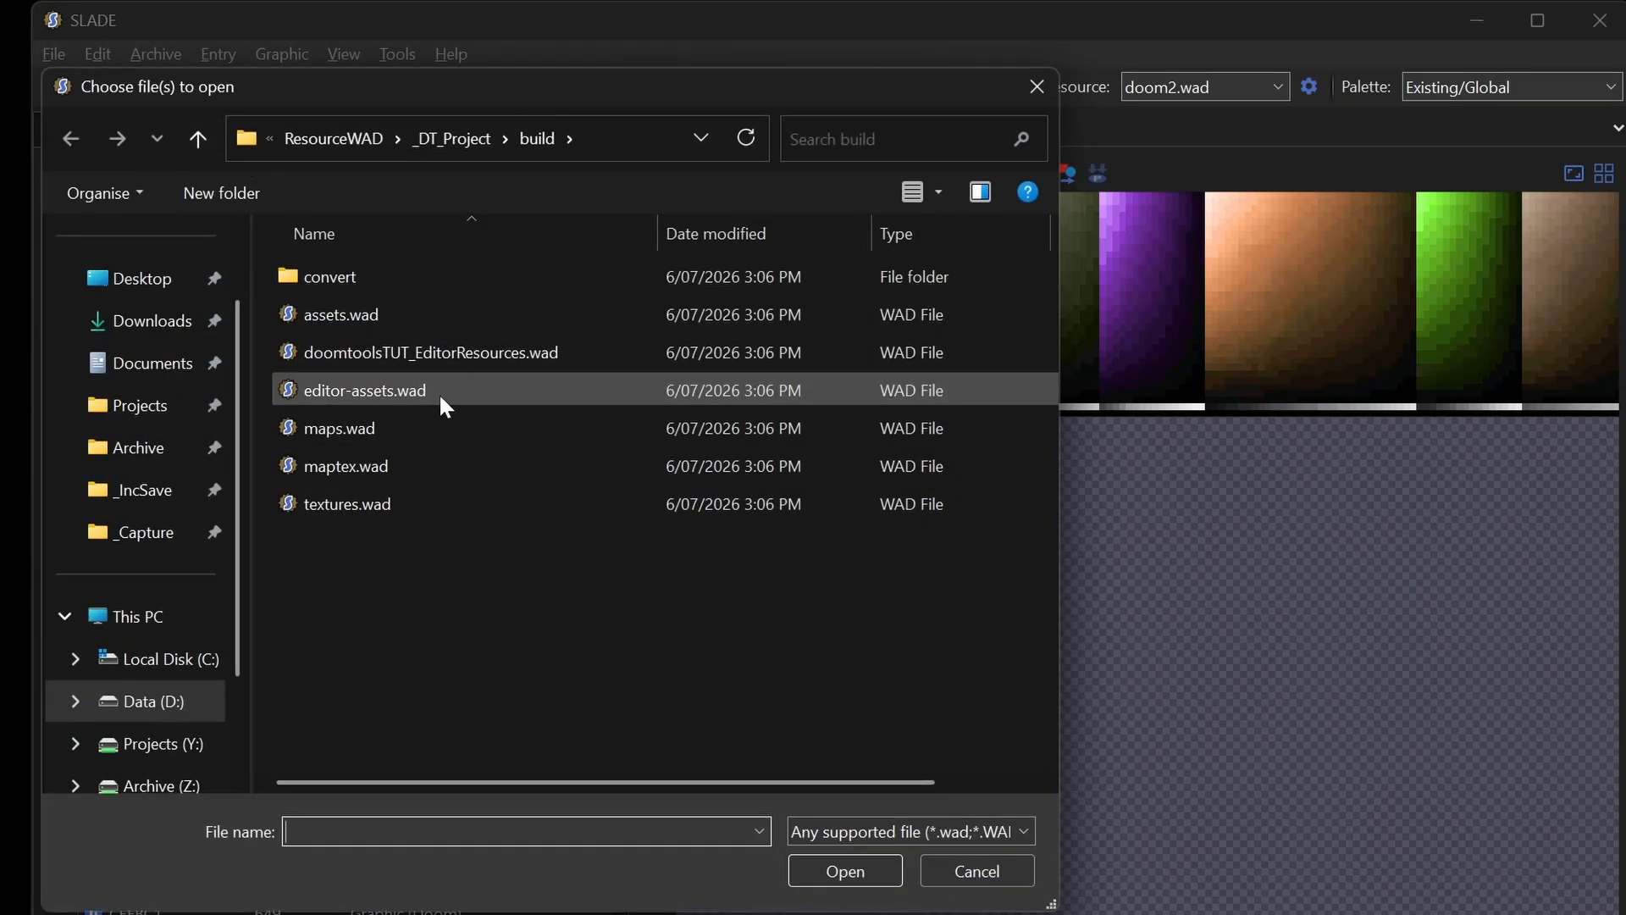
{"action": "double_click", "coordinate": [438, 392]}
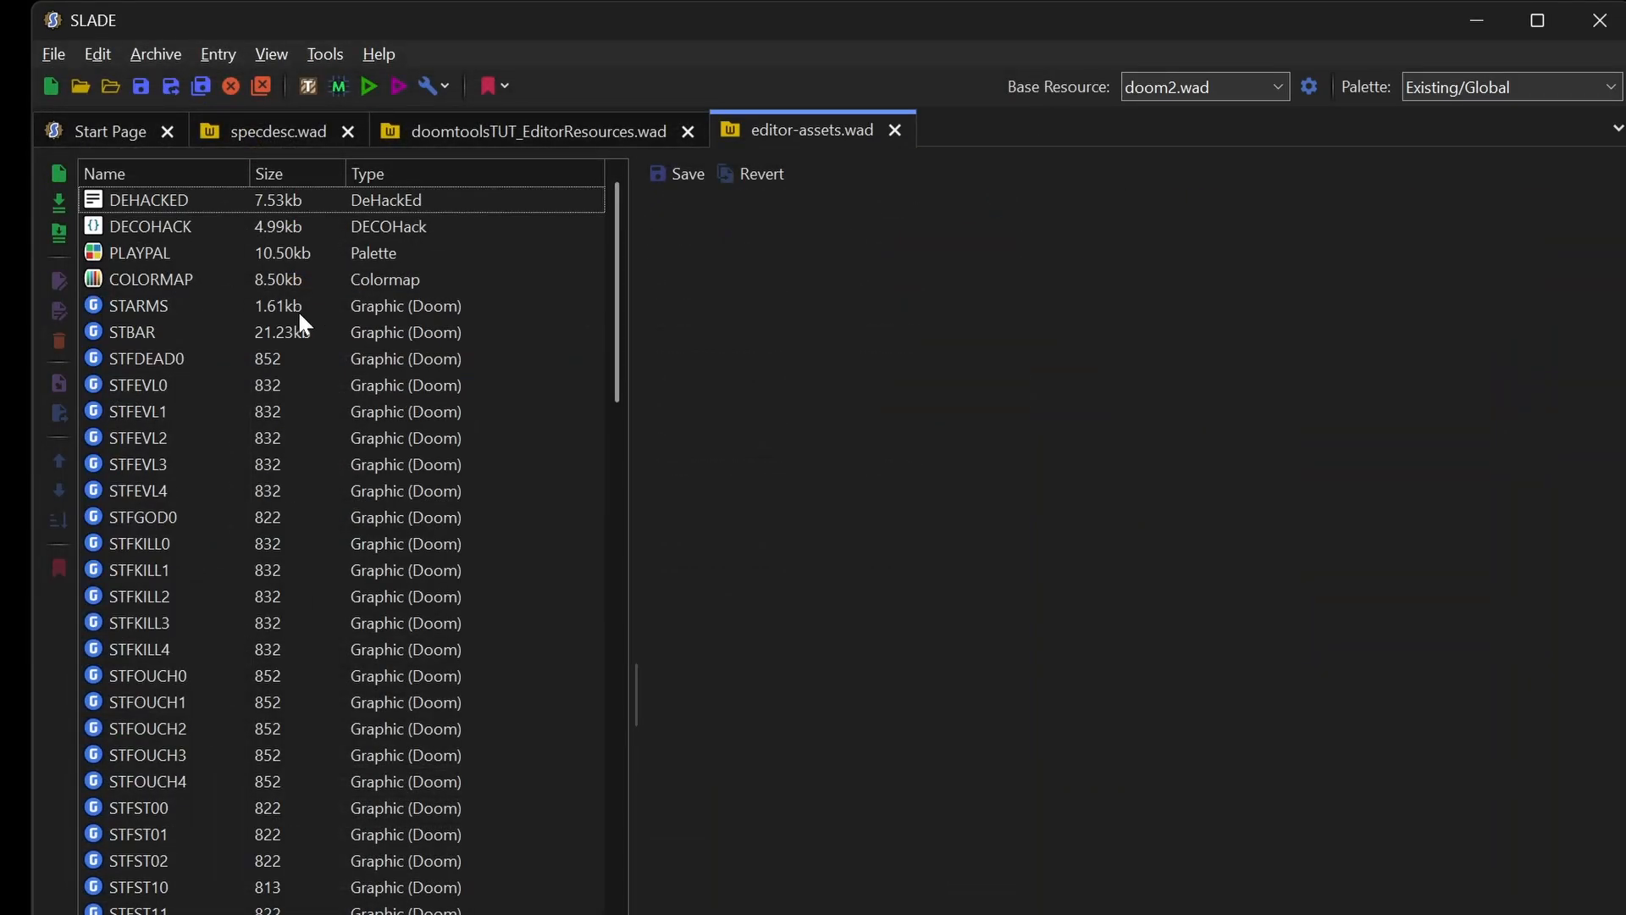
{"action": "left_click", "coordinate": [120, 253]}
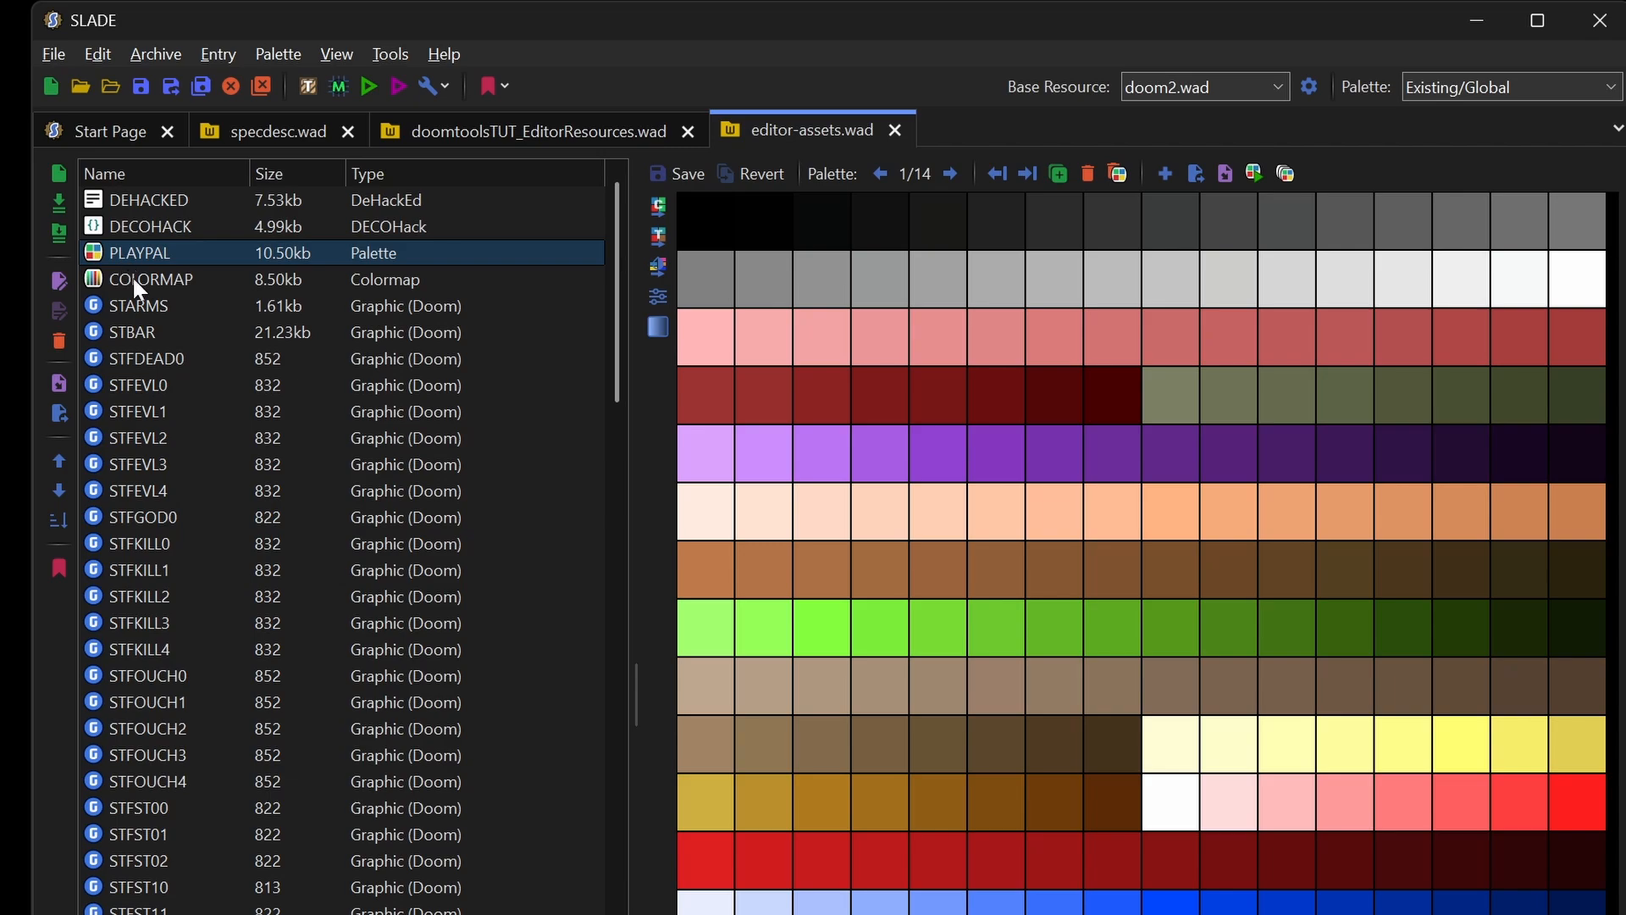
{"action": "left_click", "coordinate": [145, 275]}
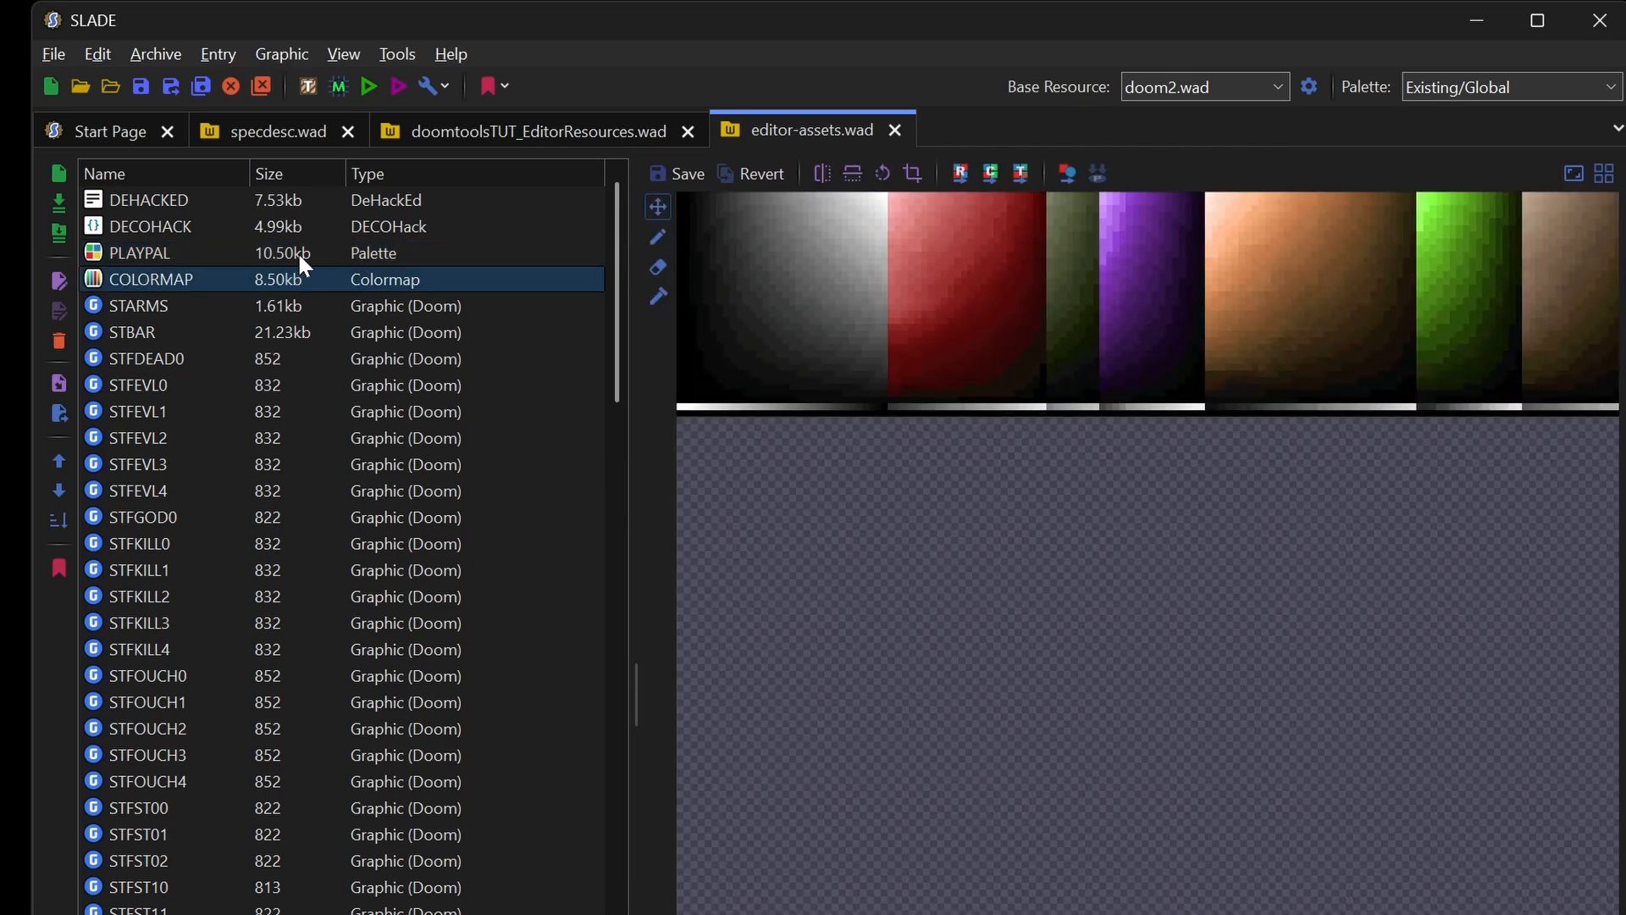
Step: Sort the entries of editor-assets.wad by type and look through its colormaps from BLUMAP to YELMAP
{"action": "left_click", "coordinate": [439, 173]}
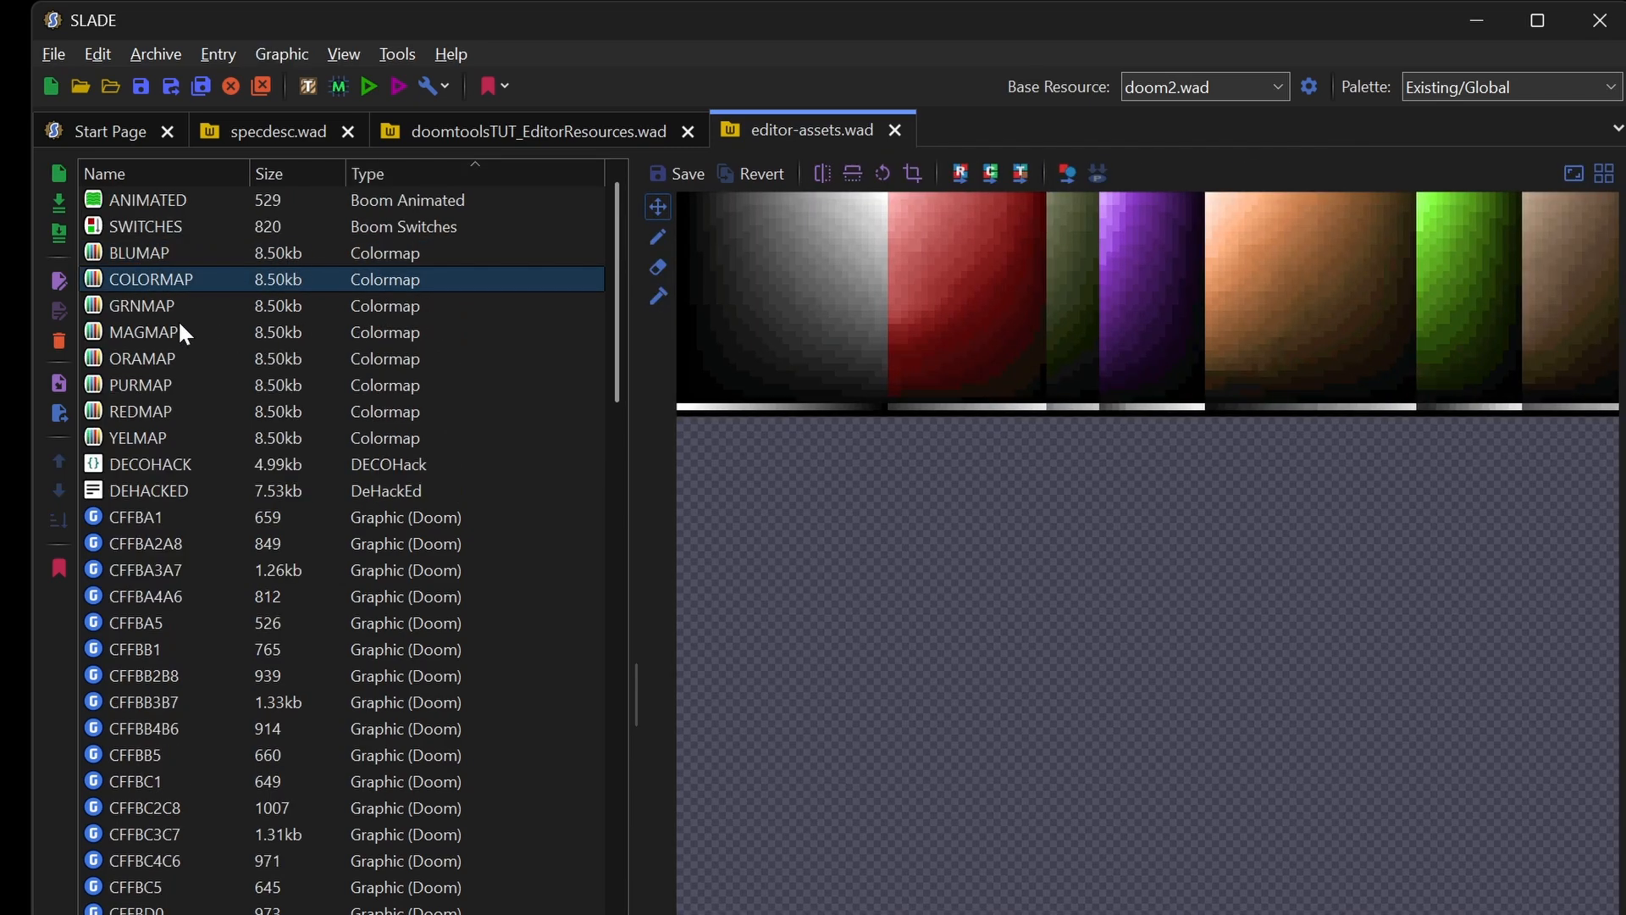
{"action": "left_click", "coordinate": [149, 252]}
{"action": "key", "text": "Down"}
{"action": "key", "text": "Down"}
{"action": "key", "text": "Down"}
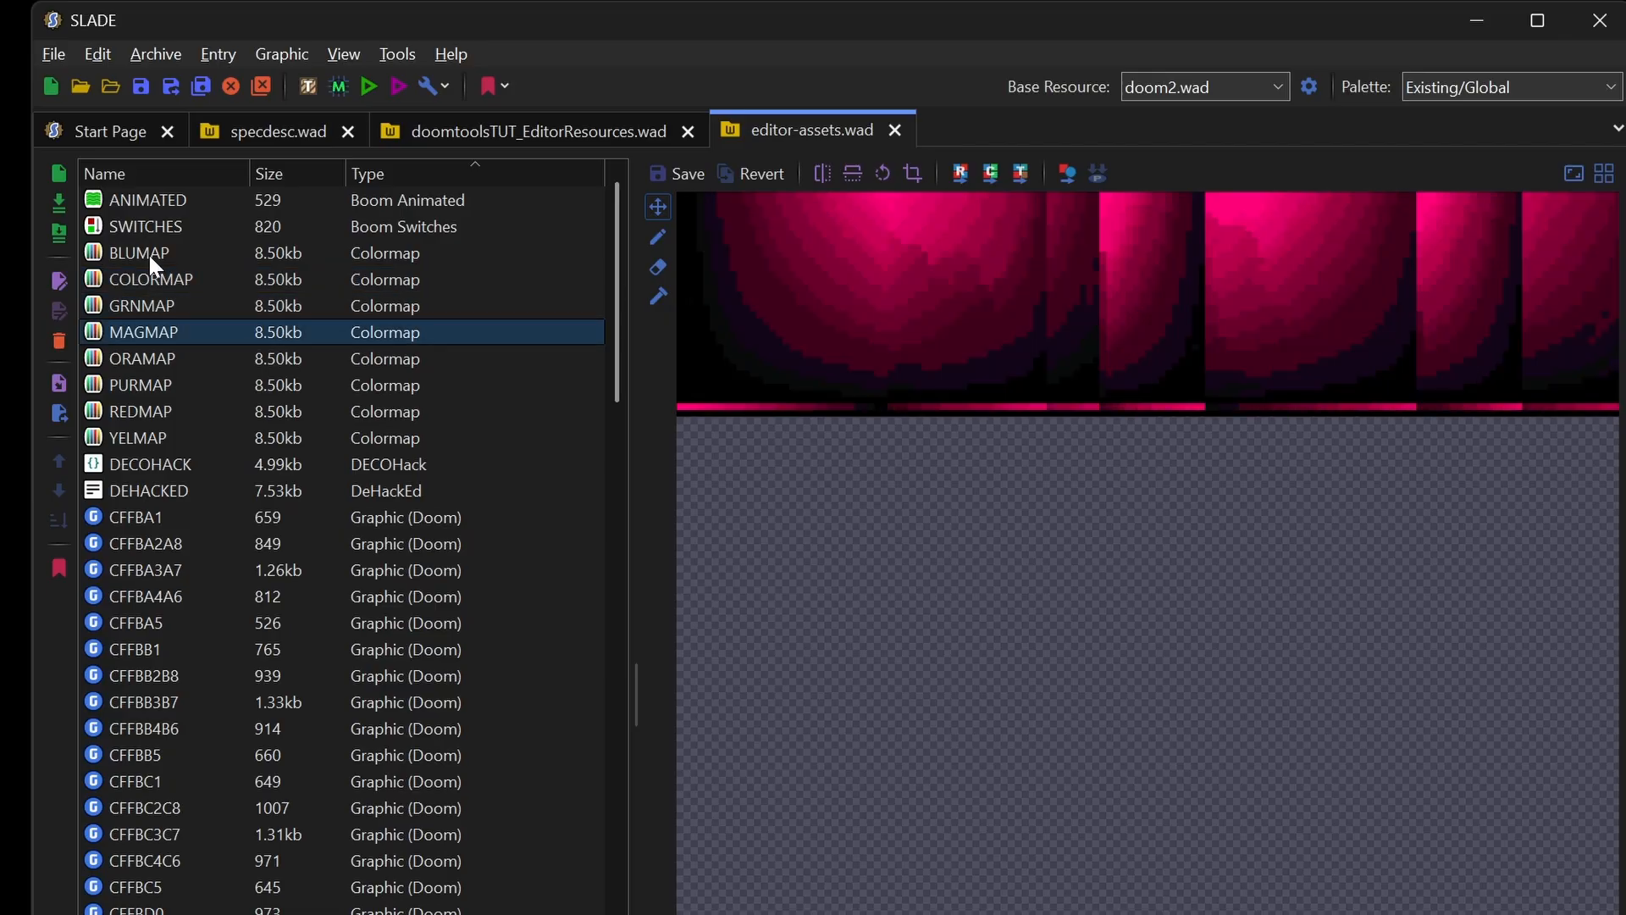
{"action": "key", "text": "Down"}
{"action": "key", "text": "Down"}
{"action": "key", "text": "Down"}
{"action": "key", "text": "Down"}
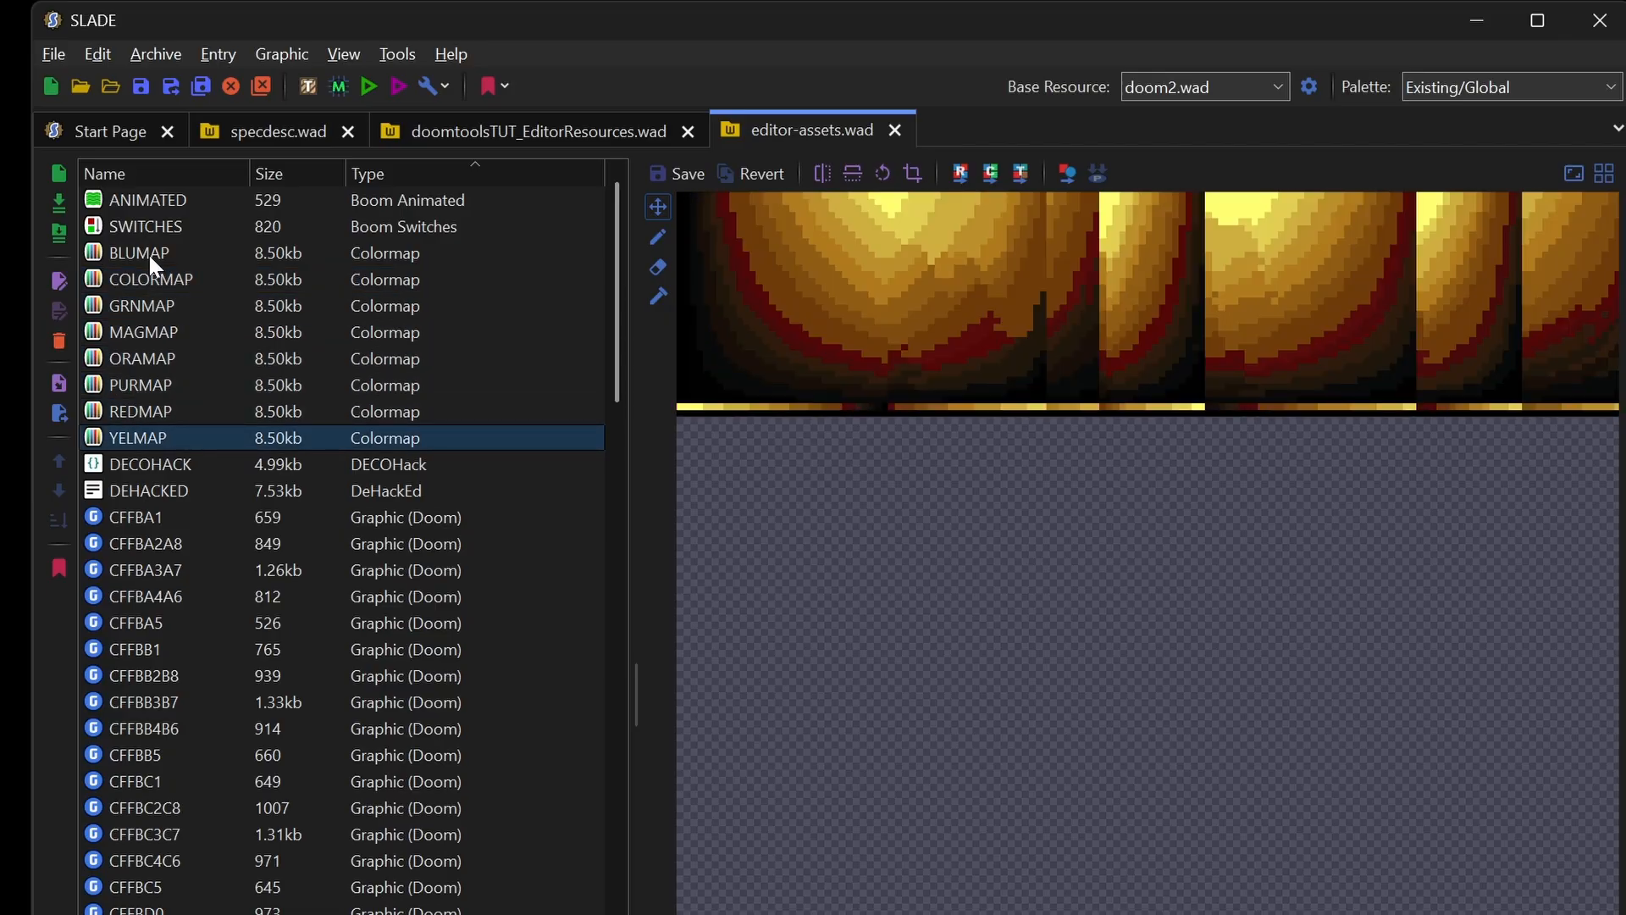
Step: Open textures.wad from the build folder and copy the colormaps BLUMAP through YELMAP from editor-assets.wad into it below SWITCHES
{"action": "left_click", "coordinate": [114, 133]}
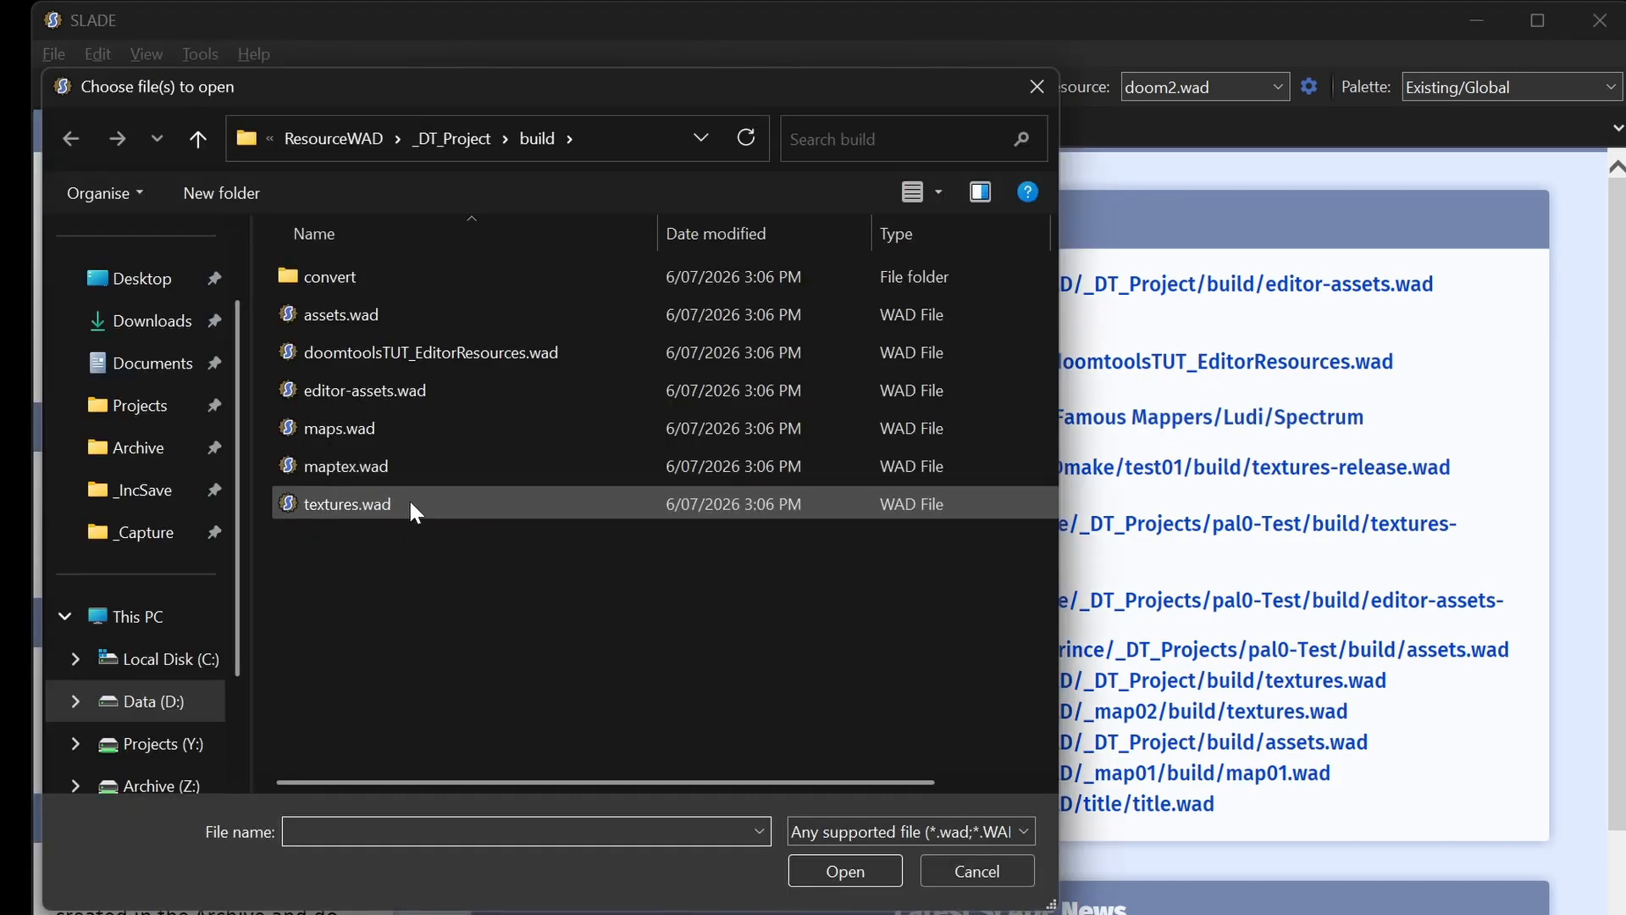
{"action": "double_click", "coordinate": [409, 502]}
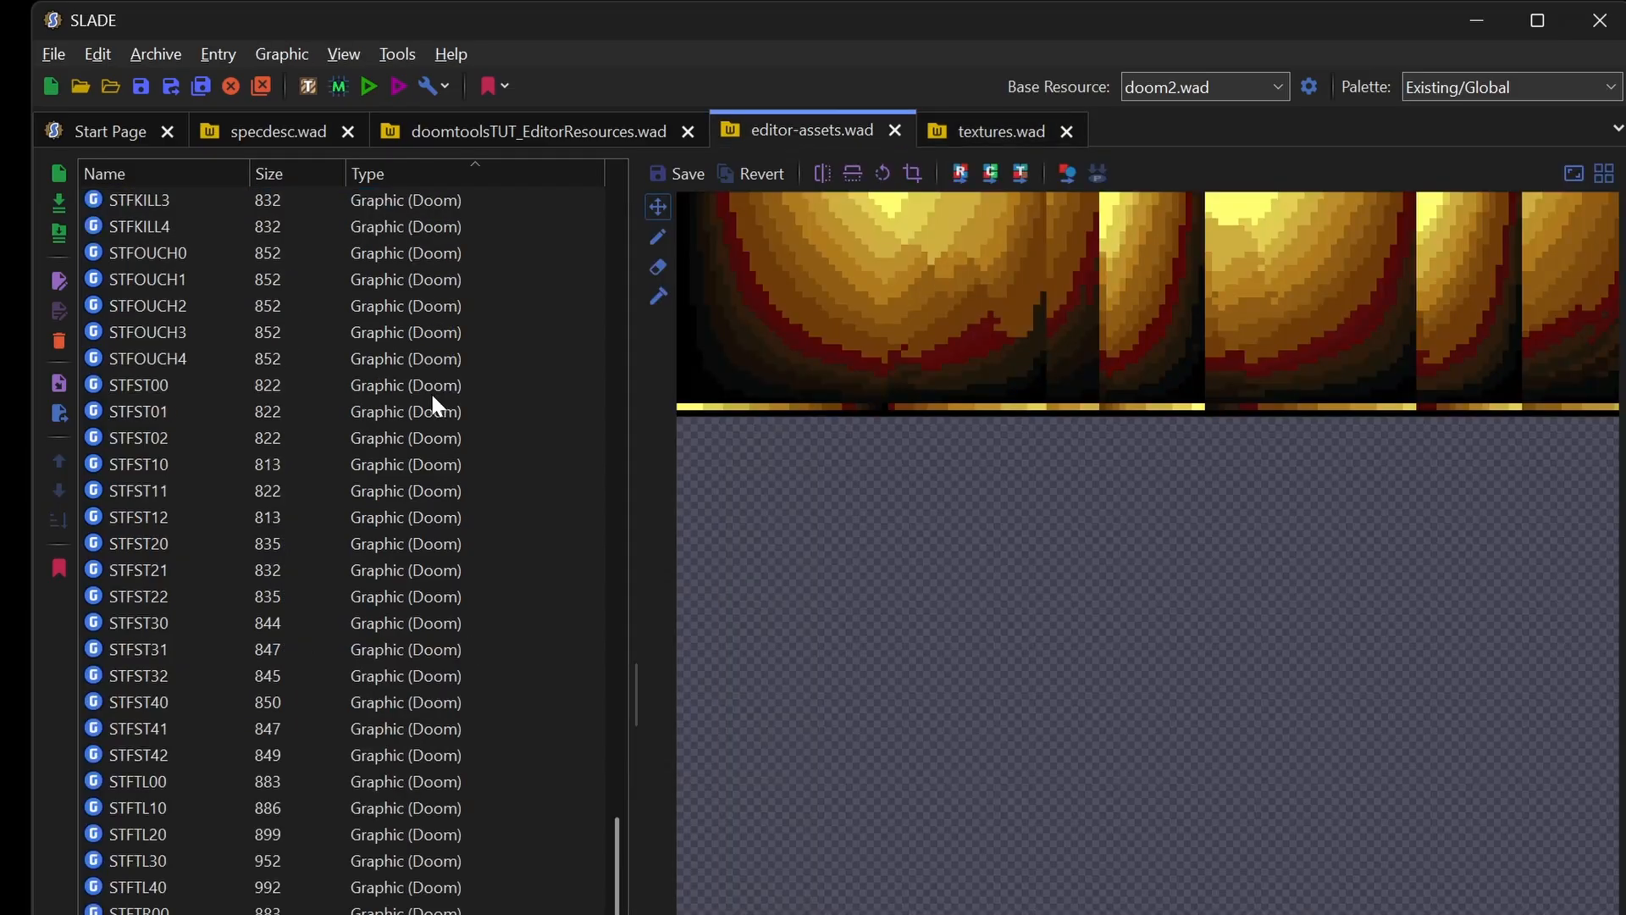
{"action": "scroll", "coordinate": [432, 396], "scroll_direction": "up", "scroll_amount": 20}
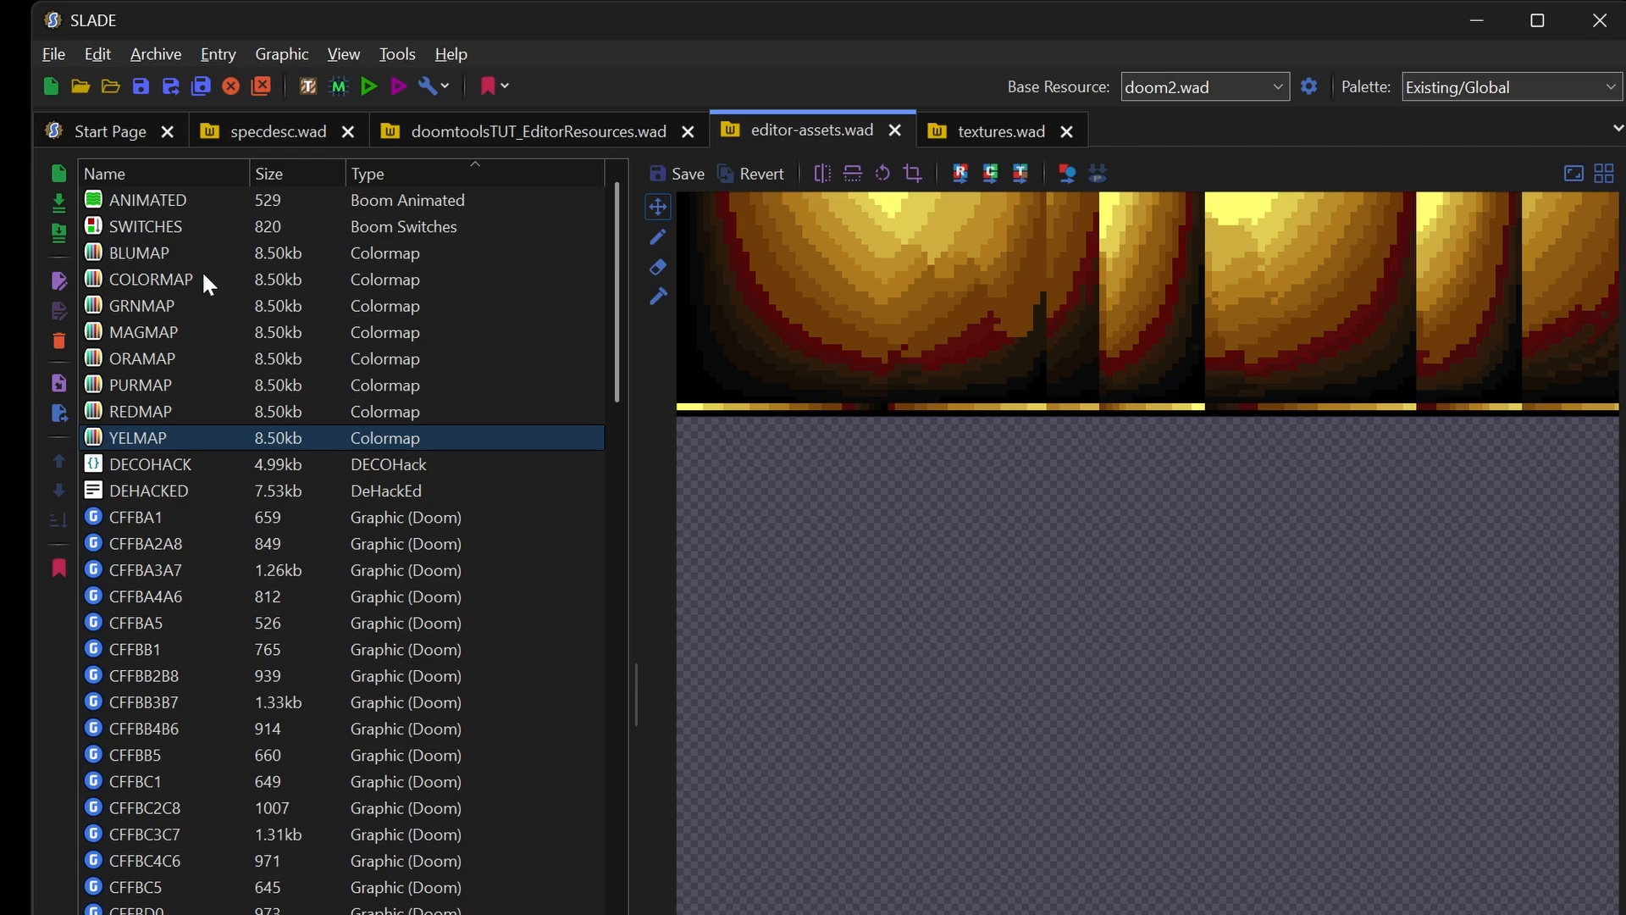
{"action": "left_click", "coordinate": [149, 253]}
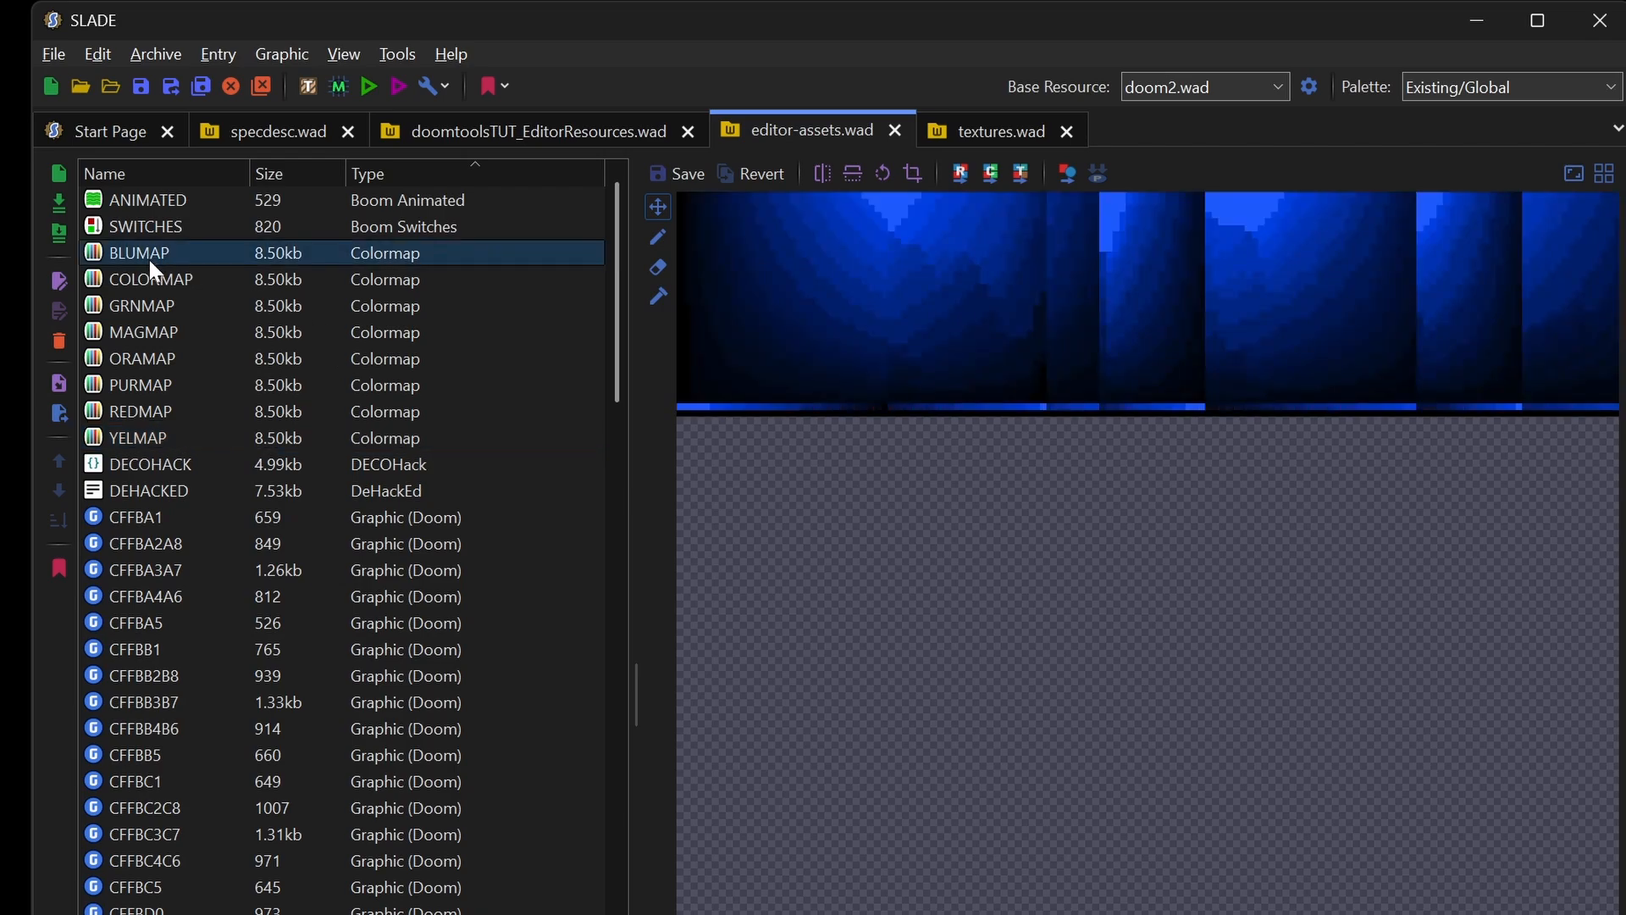
{"action": "left_click", "coordinate": [142, 435], "text": "shift"}
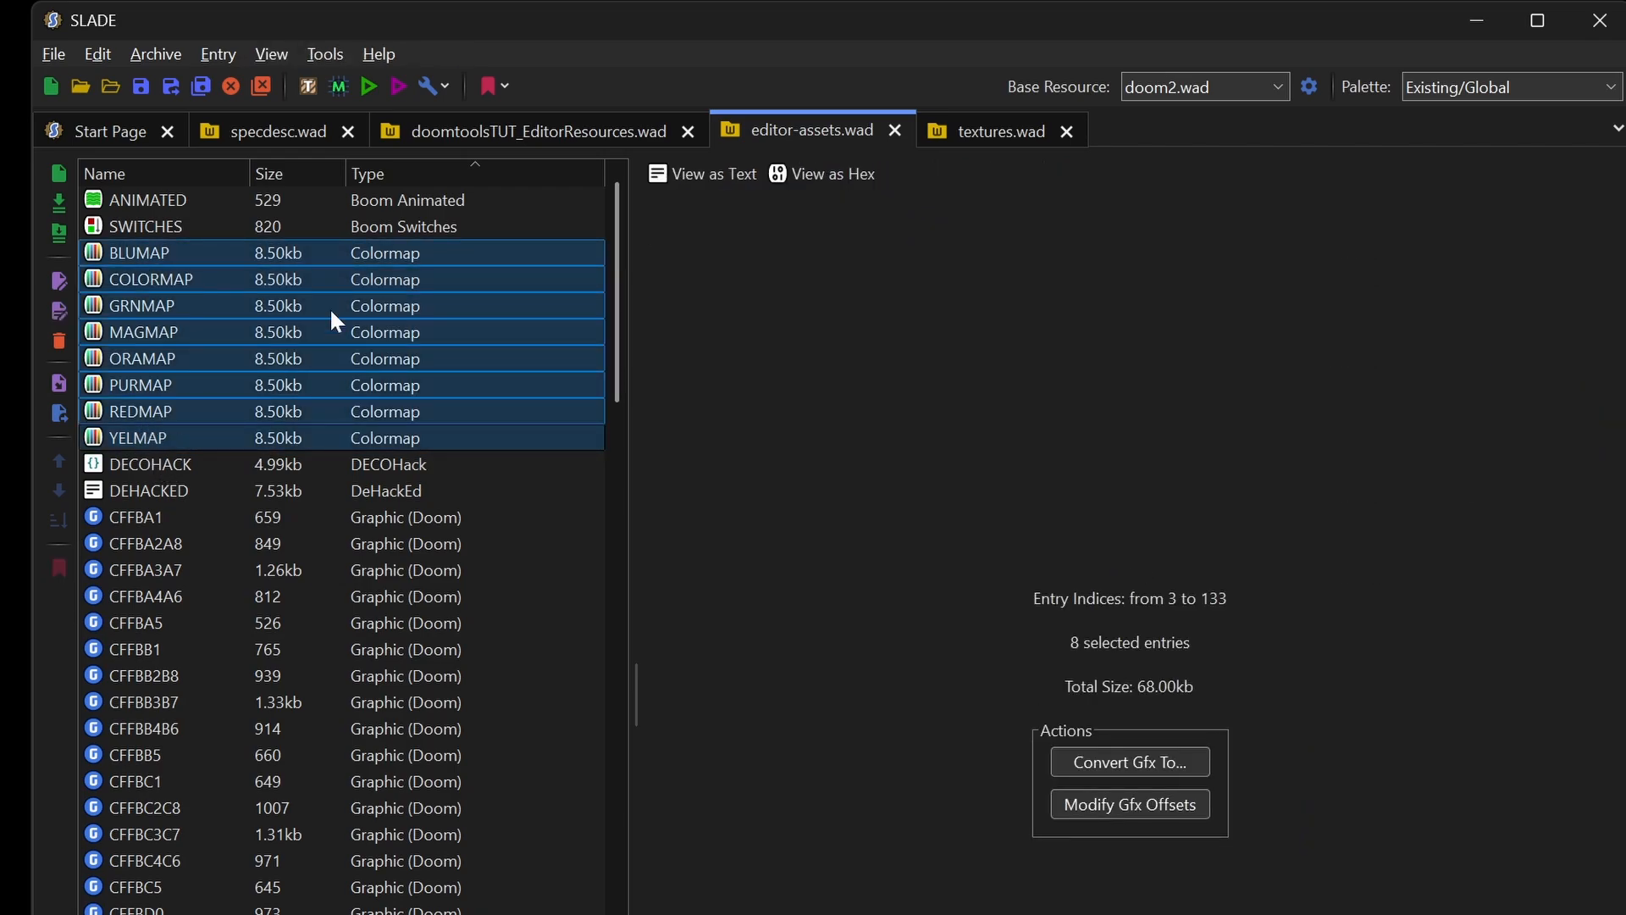
{"action": "left_click", "coordinate": [988, 136]}
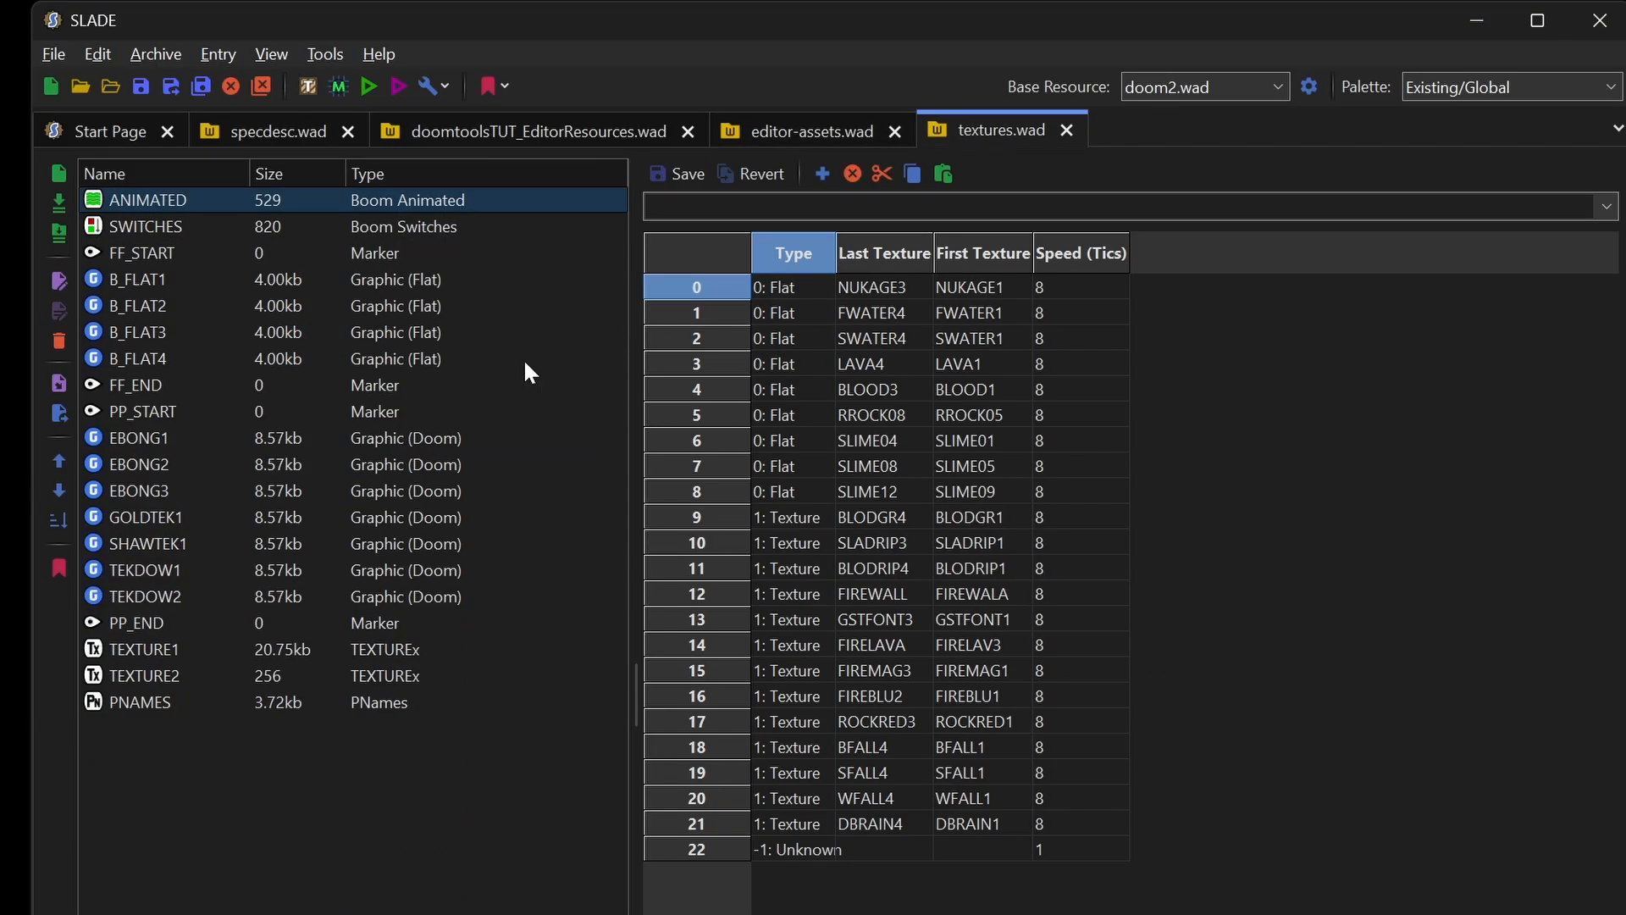
{"action": "left_click", "coordinate": [143, 227]}
{"action": "key", "text": "ctrl+v"}
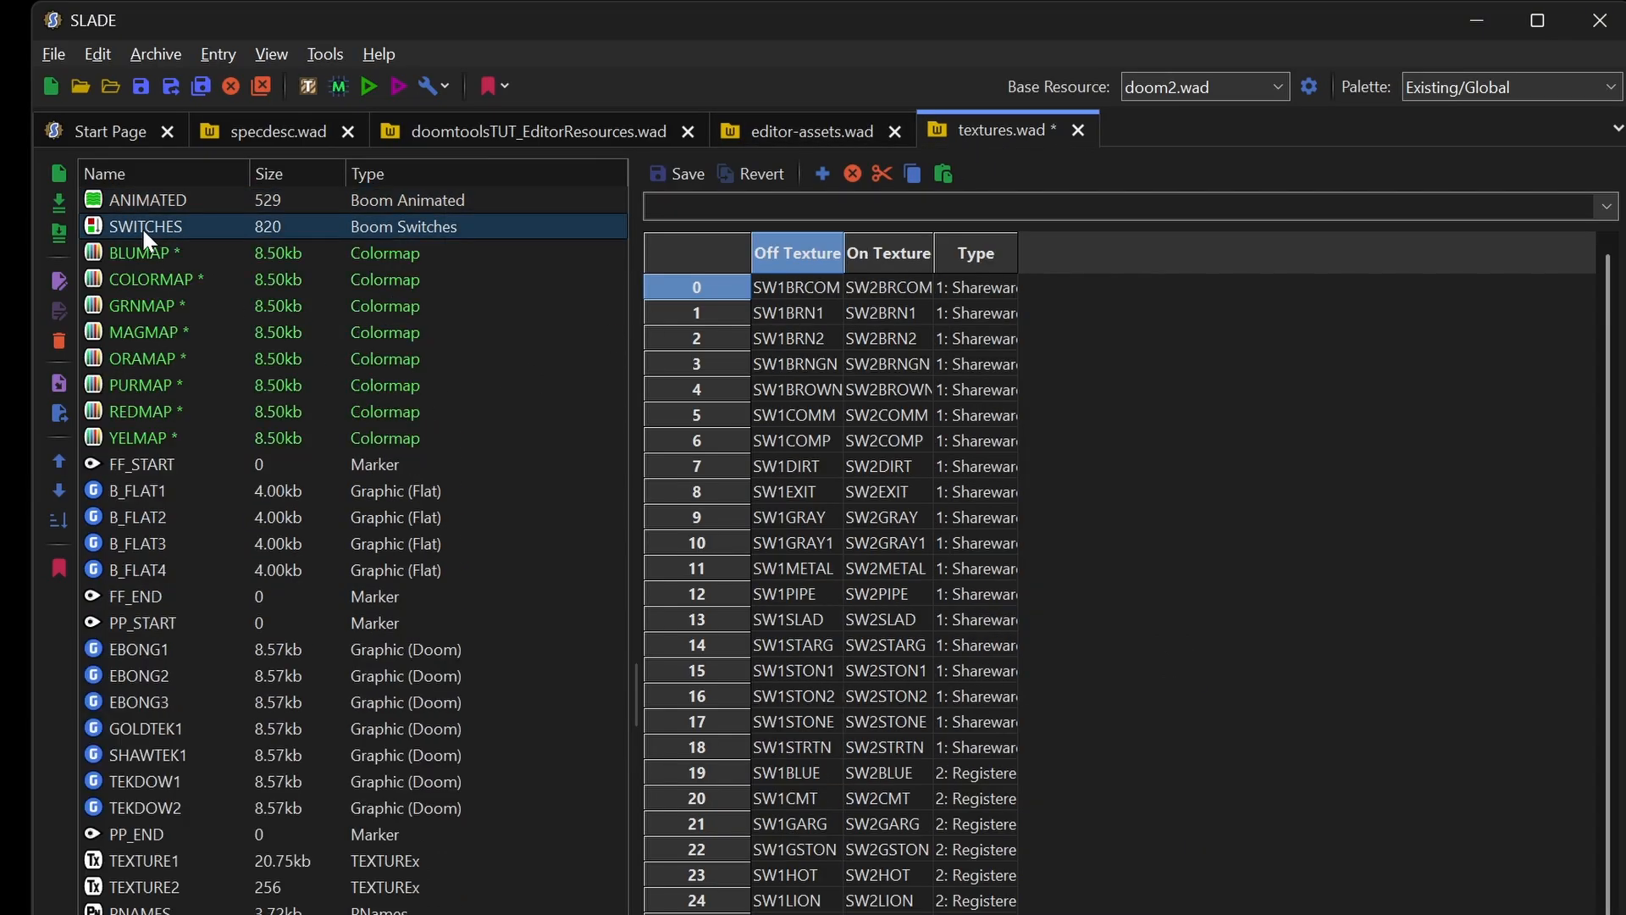
Step: Filter editor-assets.wad by "pl", copy its PLAYPAL into textures.wad below SWITCHES, and save textures.wad
{"action": "left_click", "coordinate": [798, 133]}
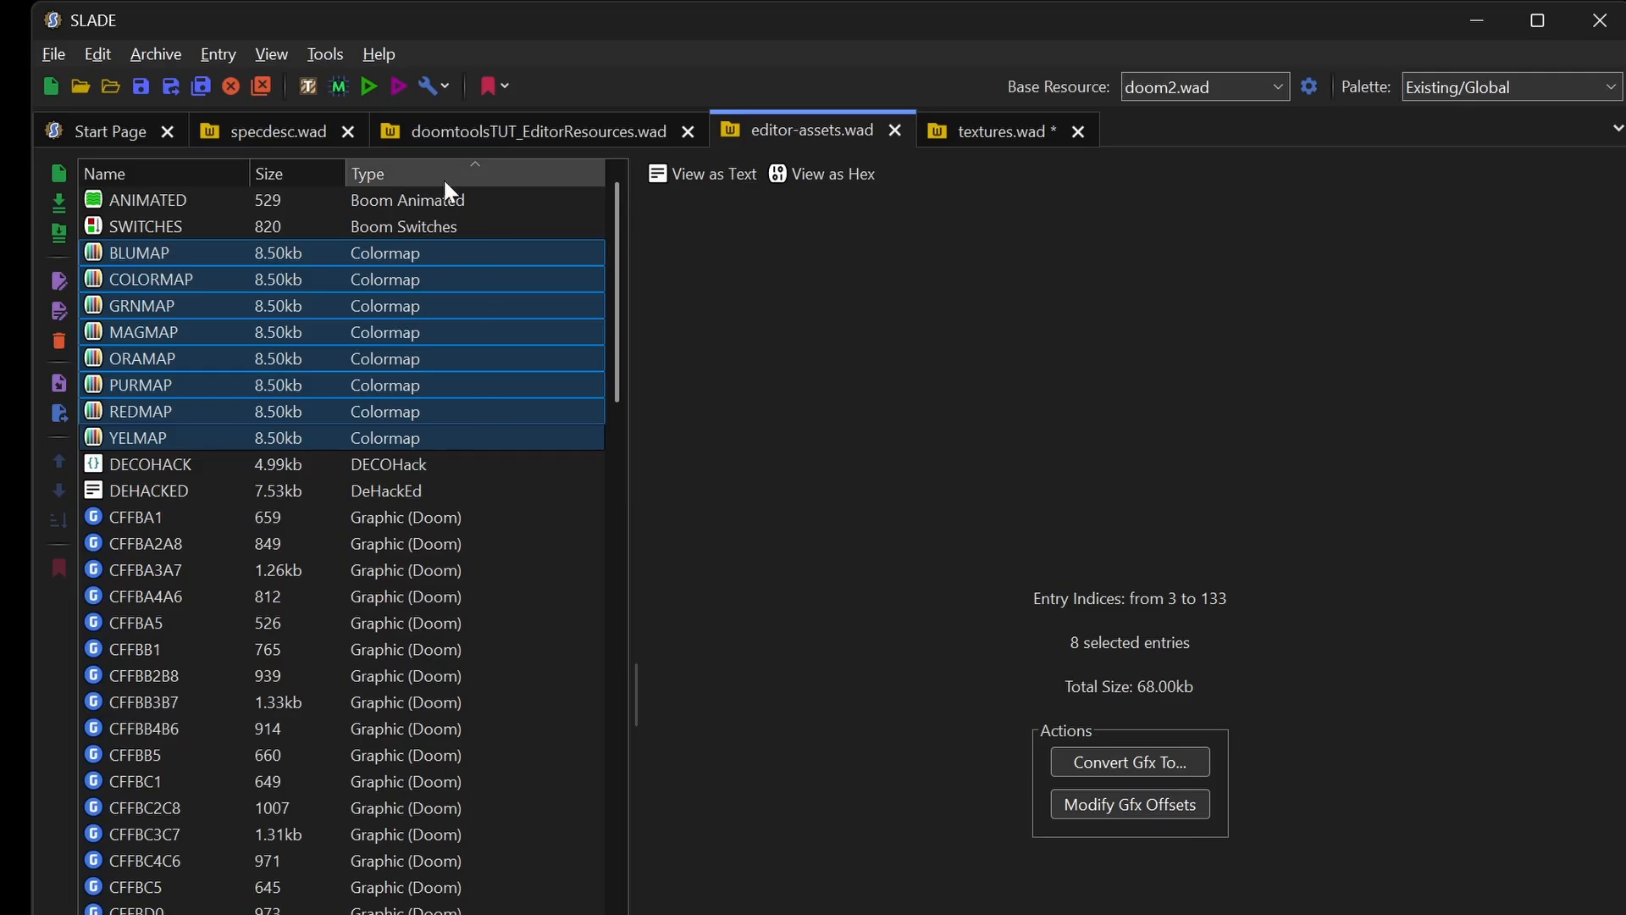
{"action": "type", "text": "pl"}
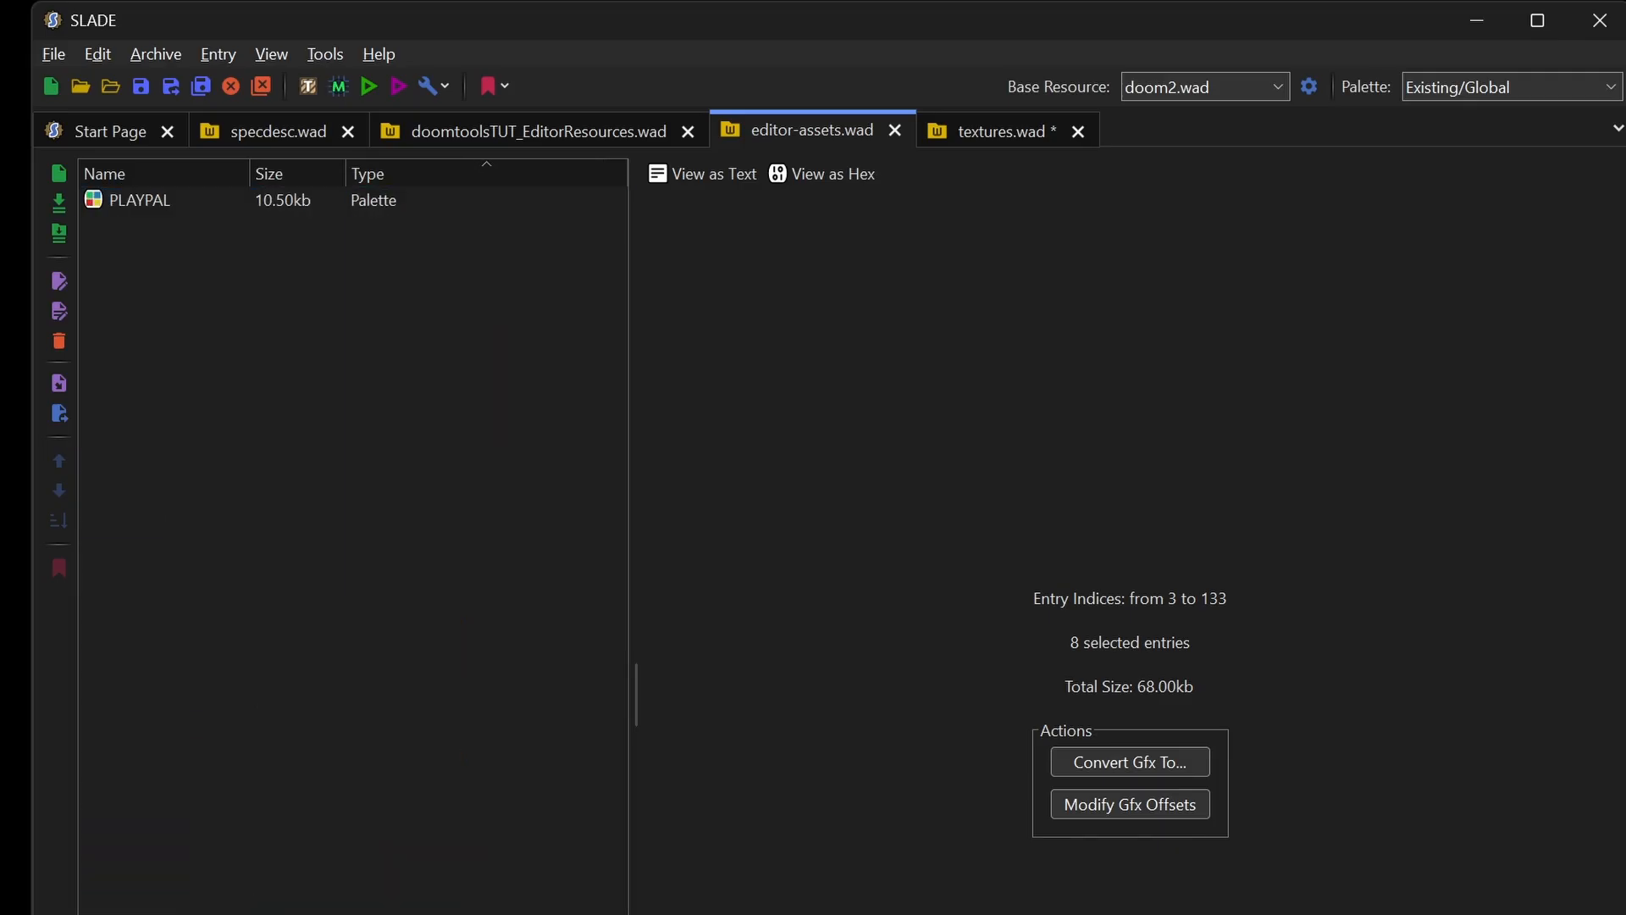
{"action": "left_click", "coordinate": [144, 202]}
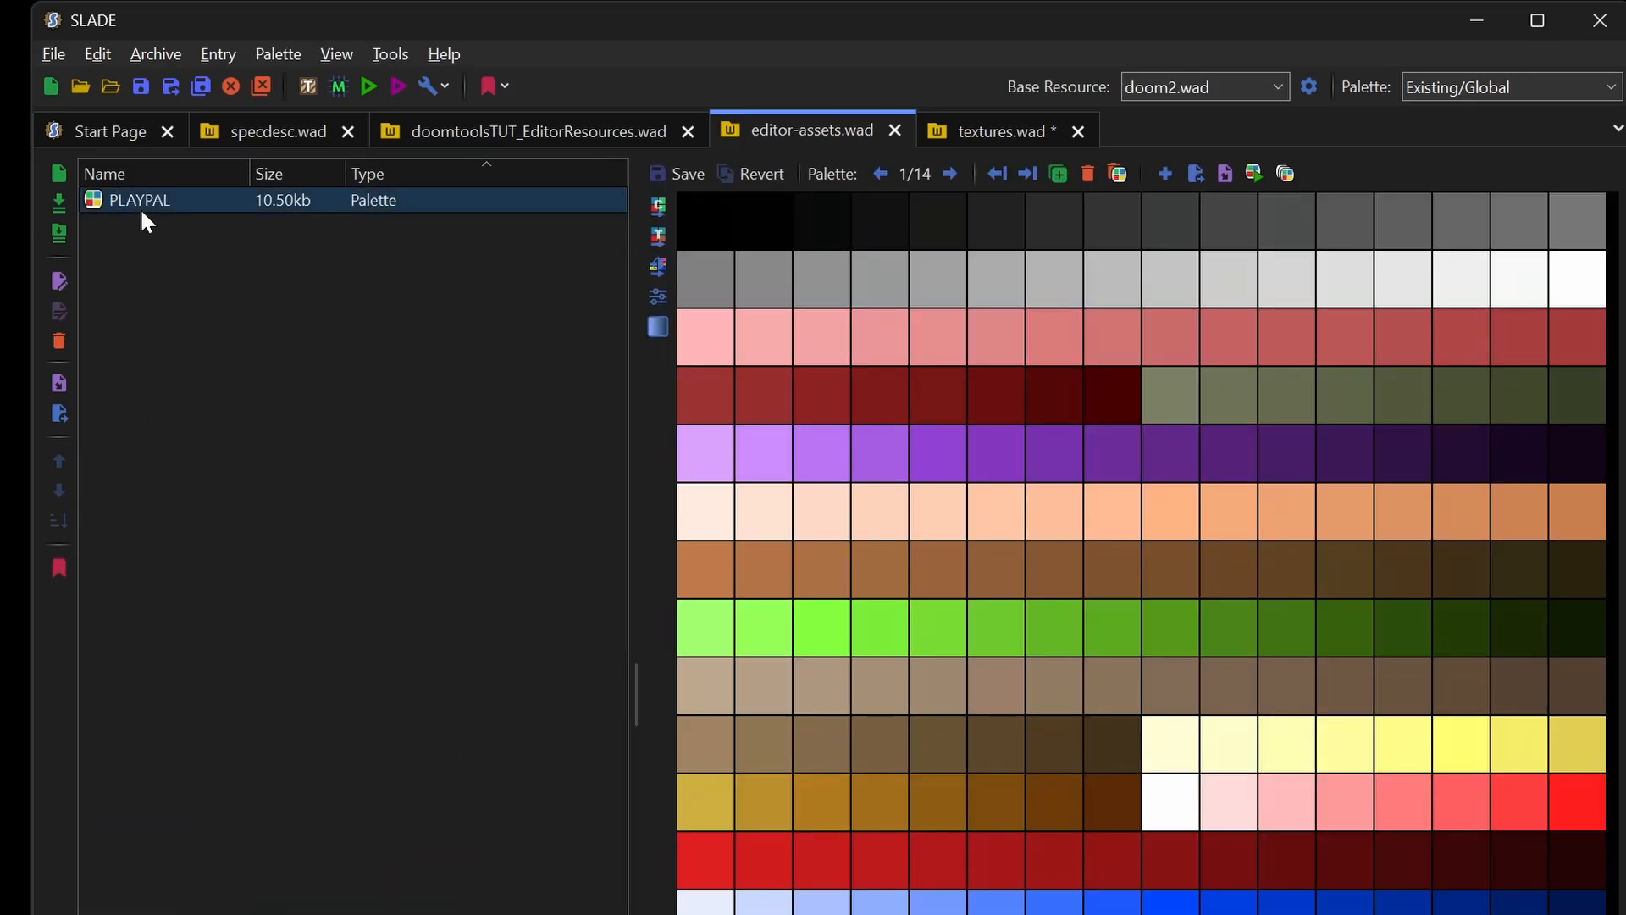
{"action": "left_click", "coordinate": [987, 132]}
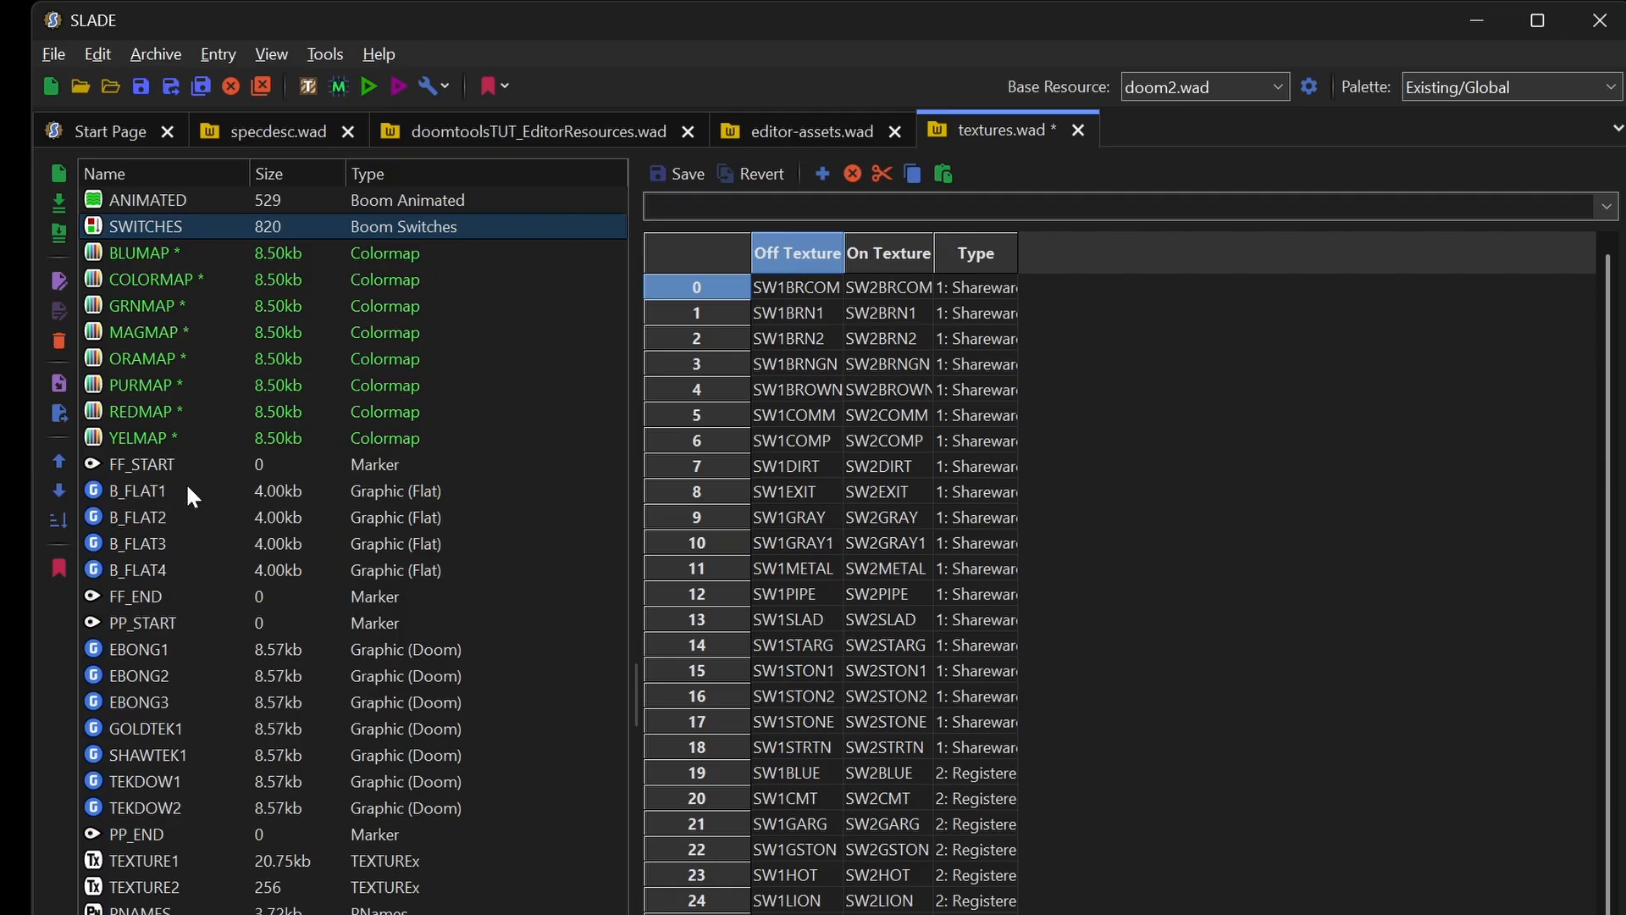
{"action": "left_click", "coordinate": [146, 507]}
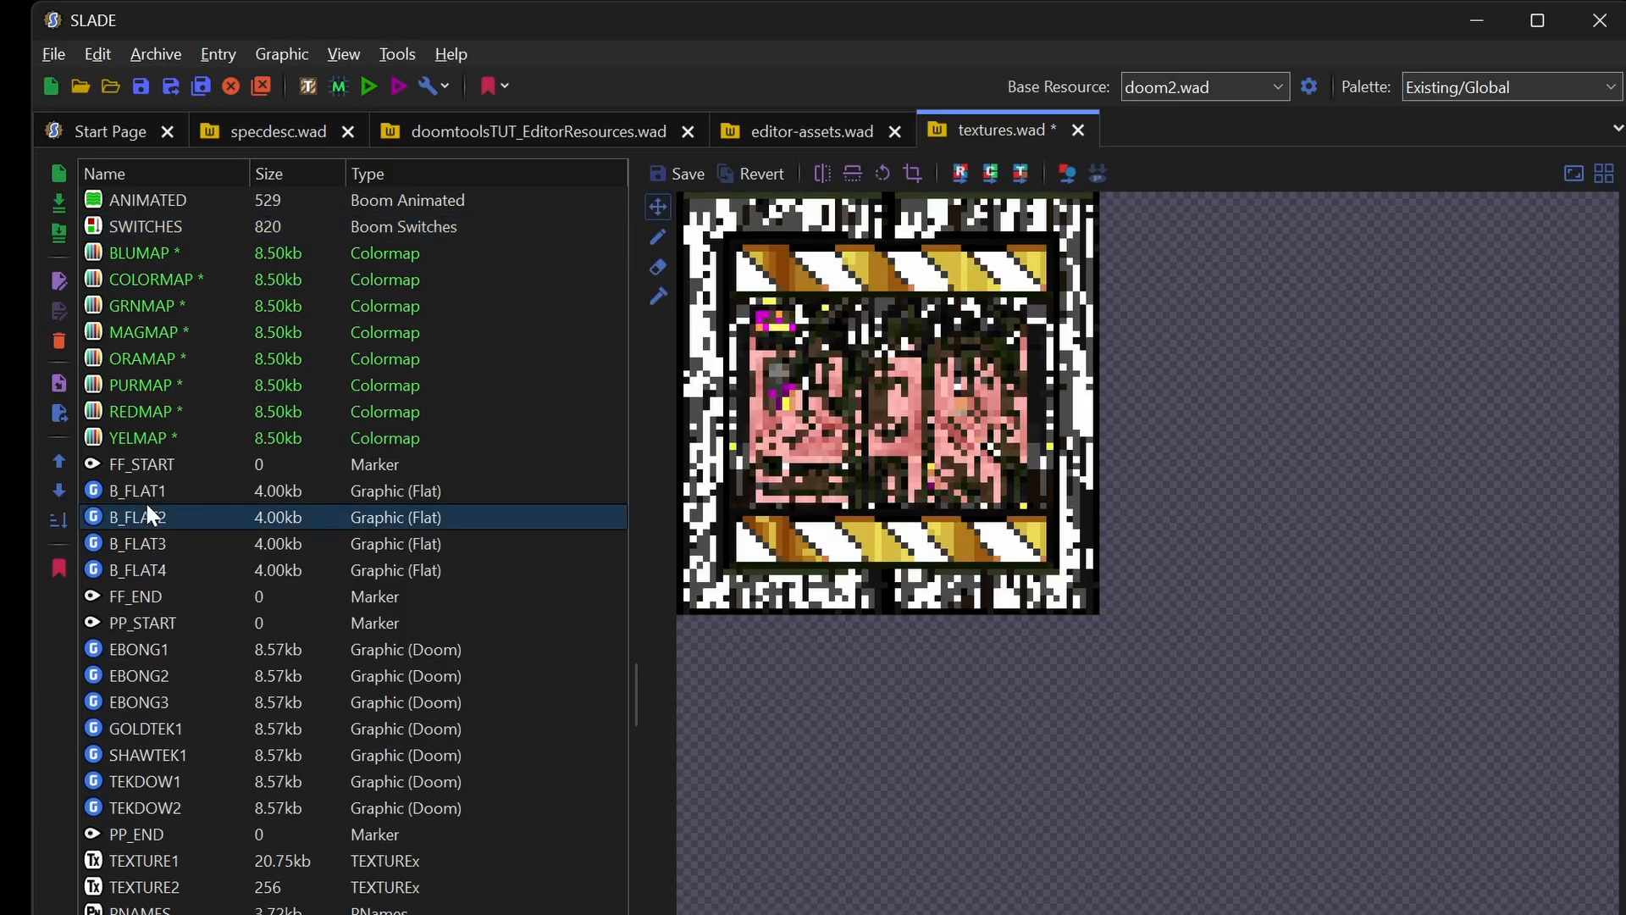
{"action": "left_click", "coordinate": [157, 227]}
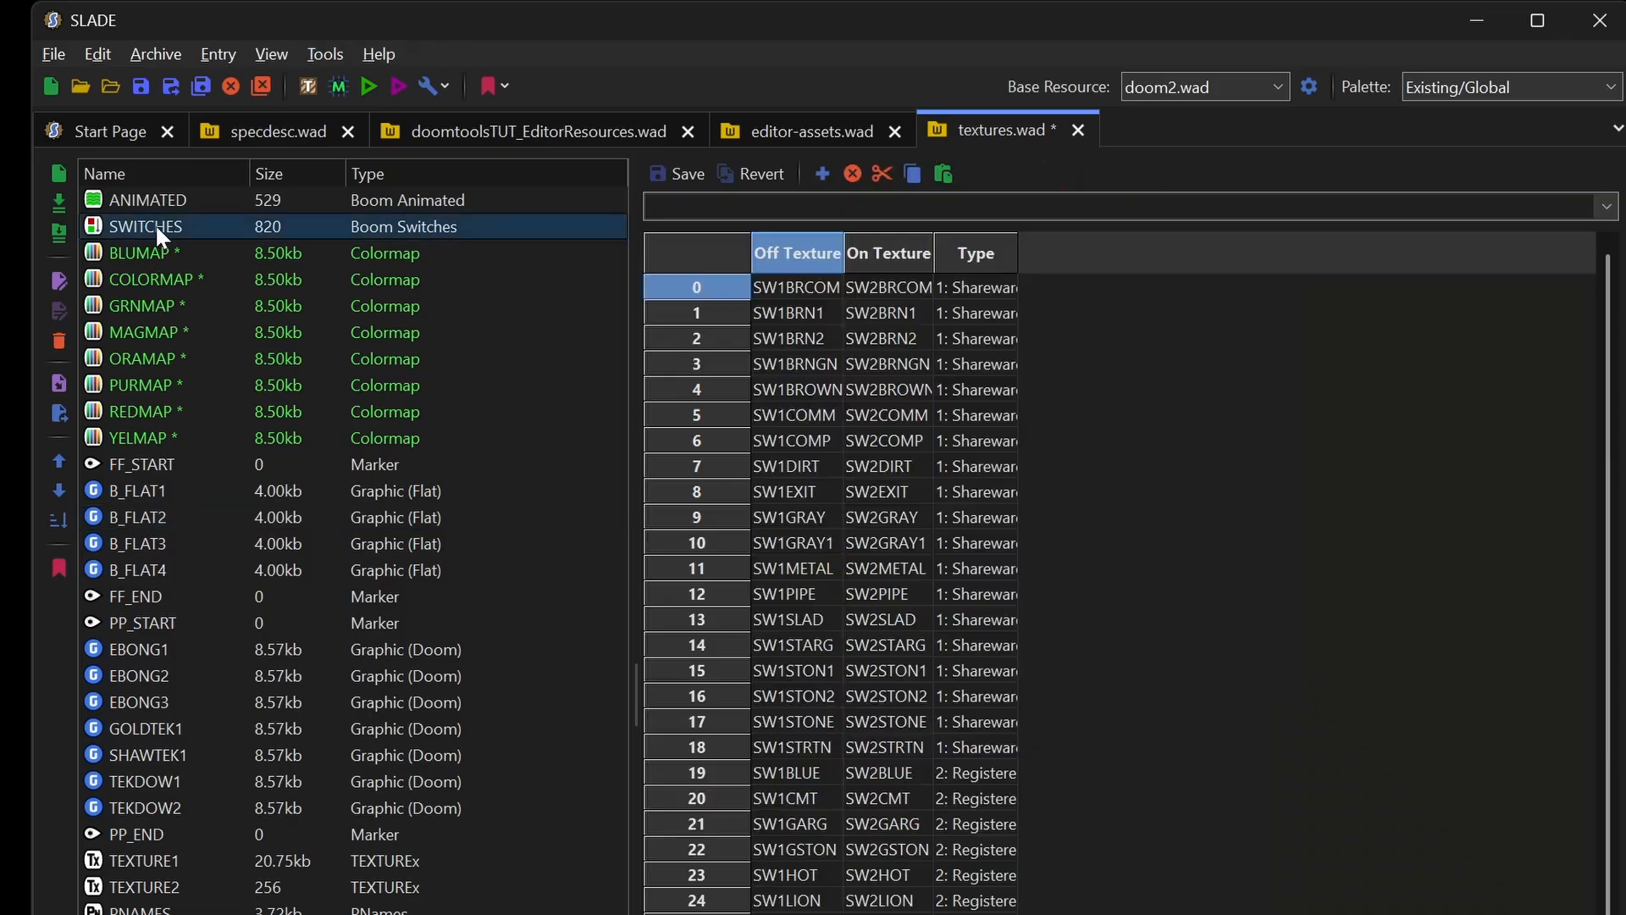
{"action": "key", "text": "ctrl+v"}
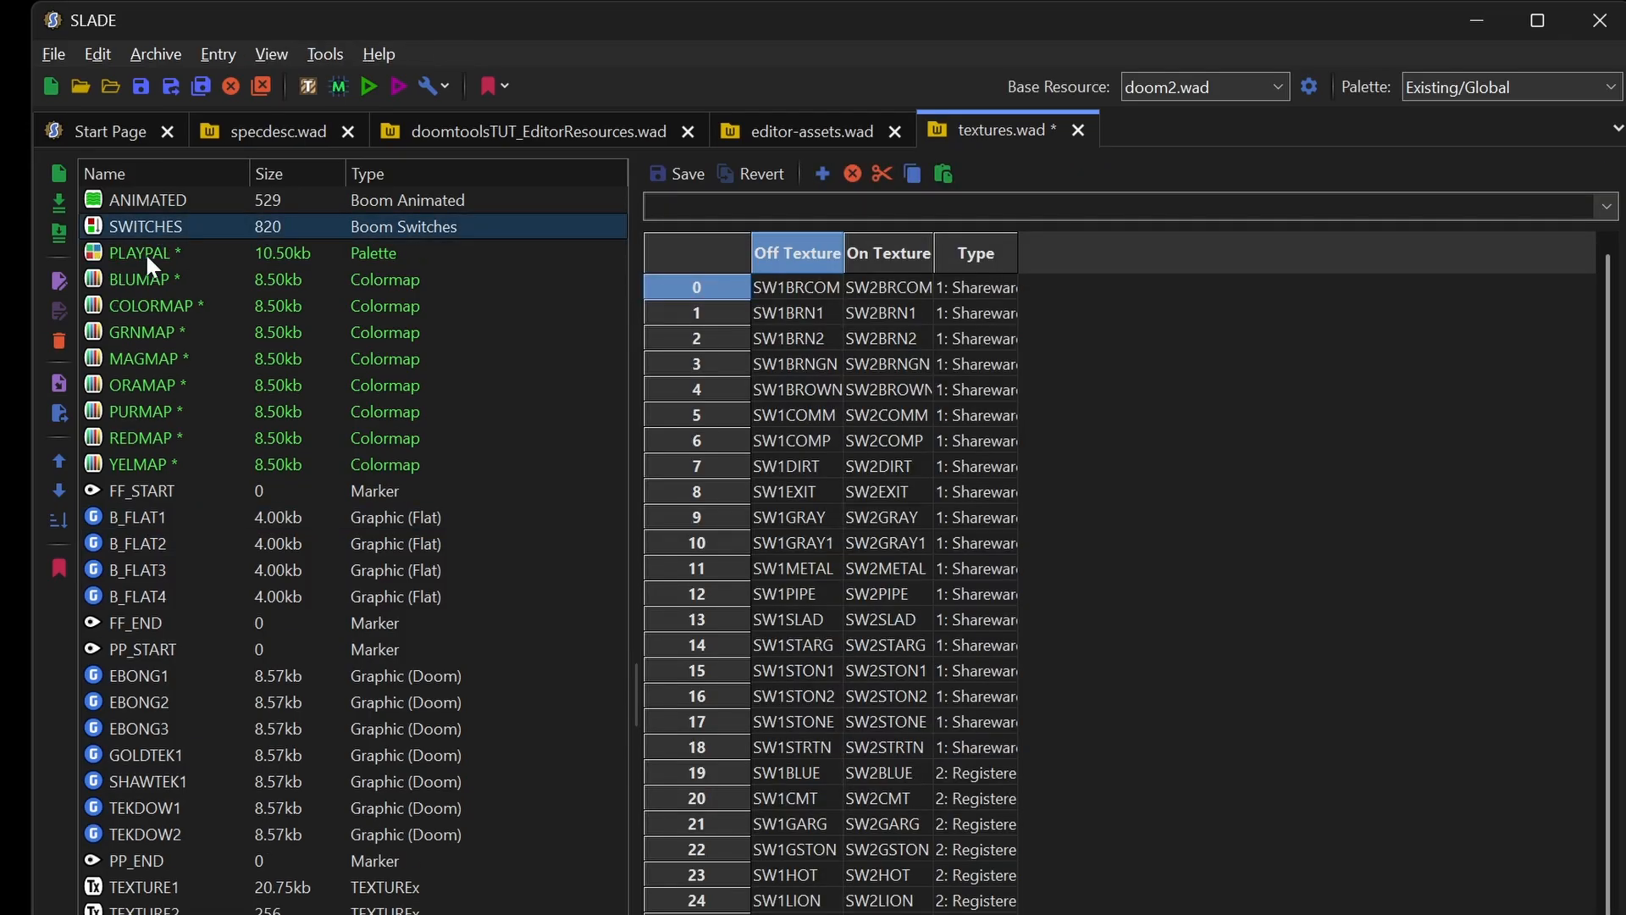
{"action": "left_click", "coordinate": [145, 252]}
{"action": "key", "text": "ctrl+s"}
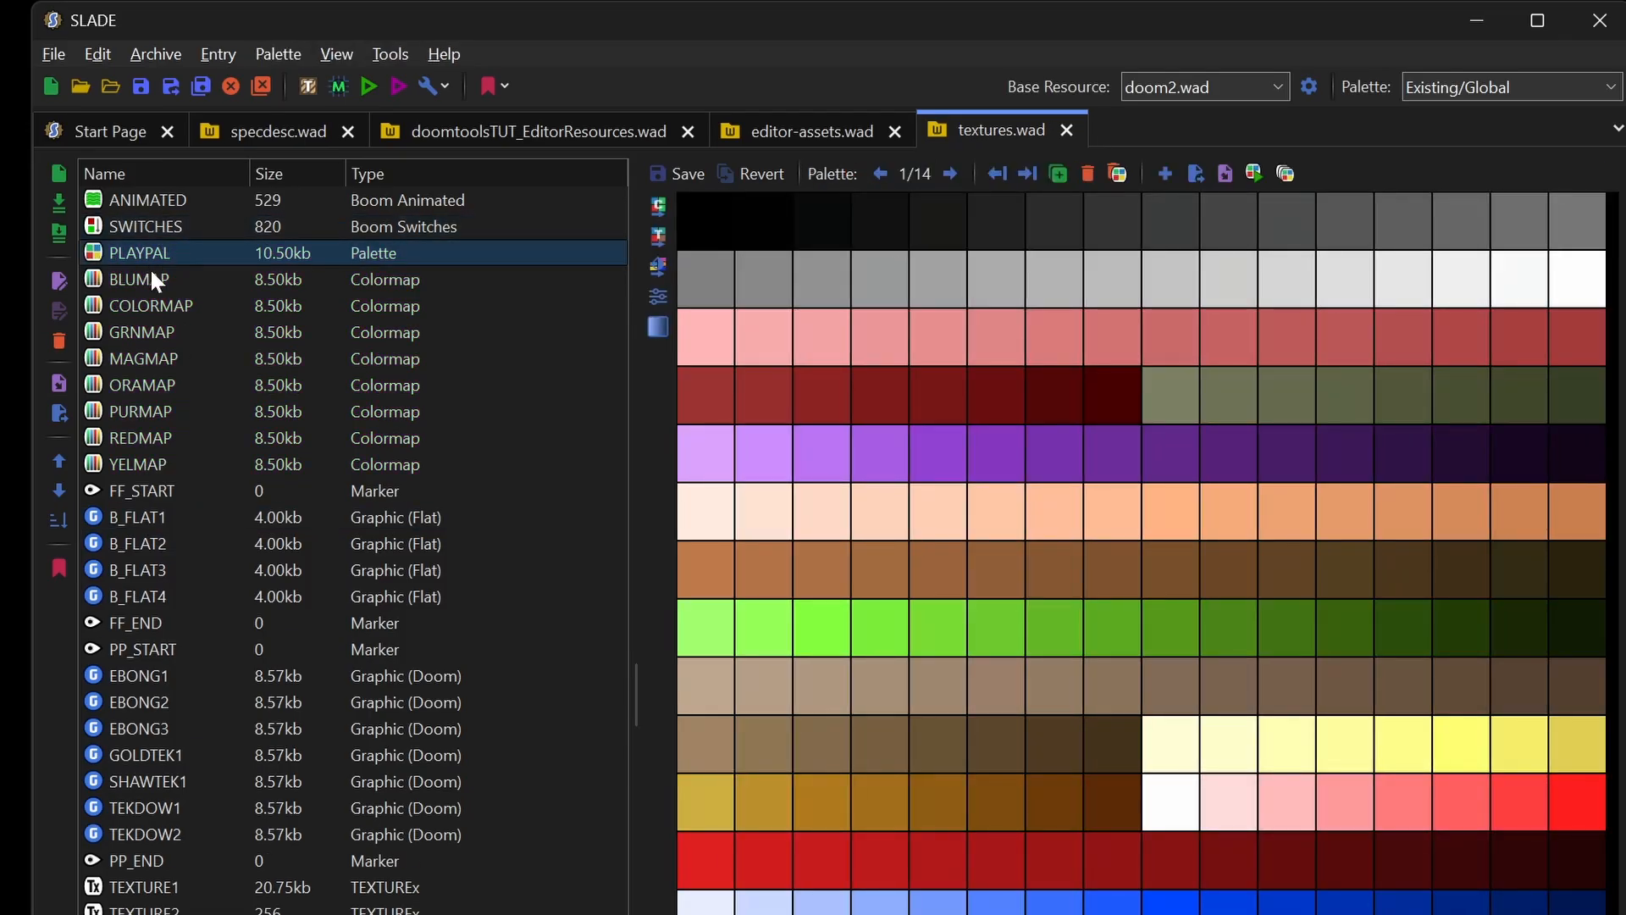
Step: Check how the B_FLAT1 flat renders in textures.wad and compare it with the PLAYPAL palette in editor-assets.wad
{"action": "left_click", "coordinate": [146, 517]}
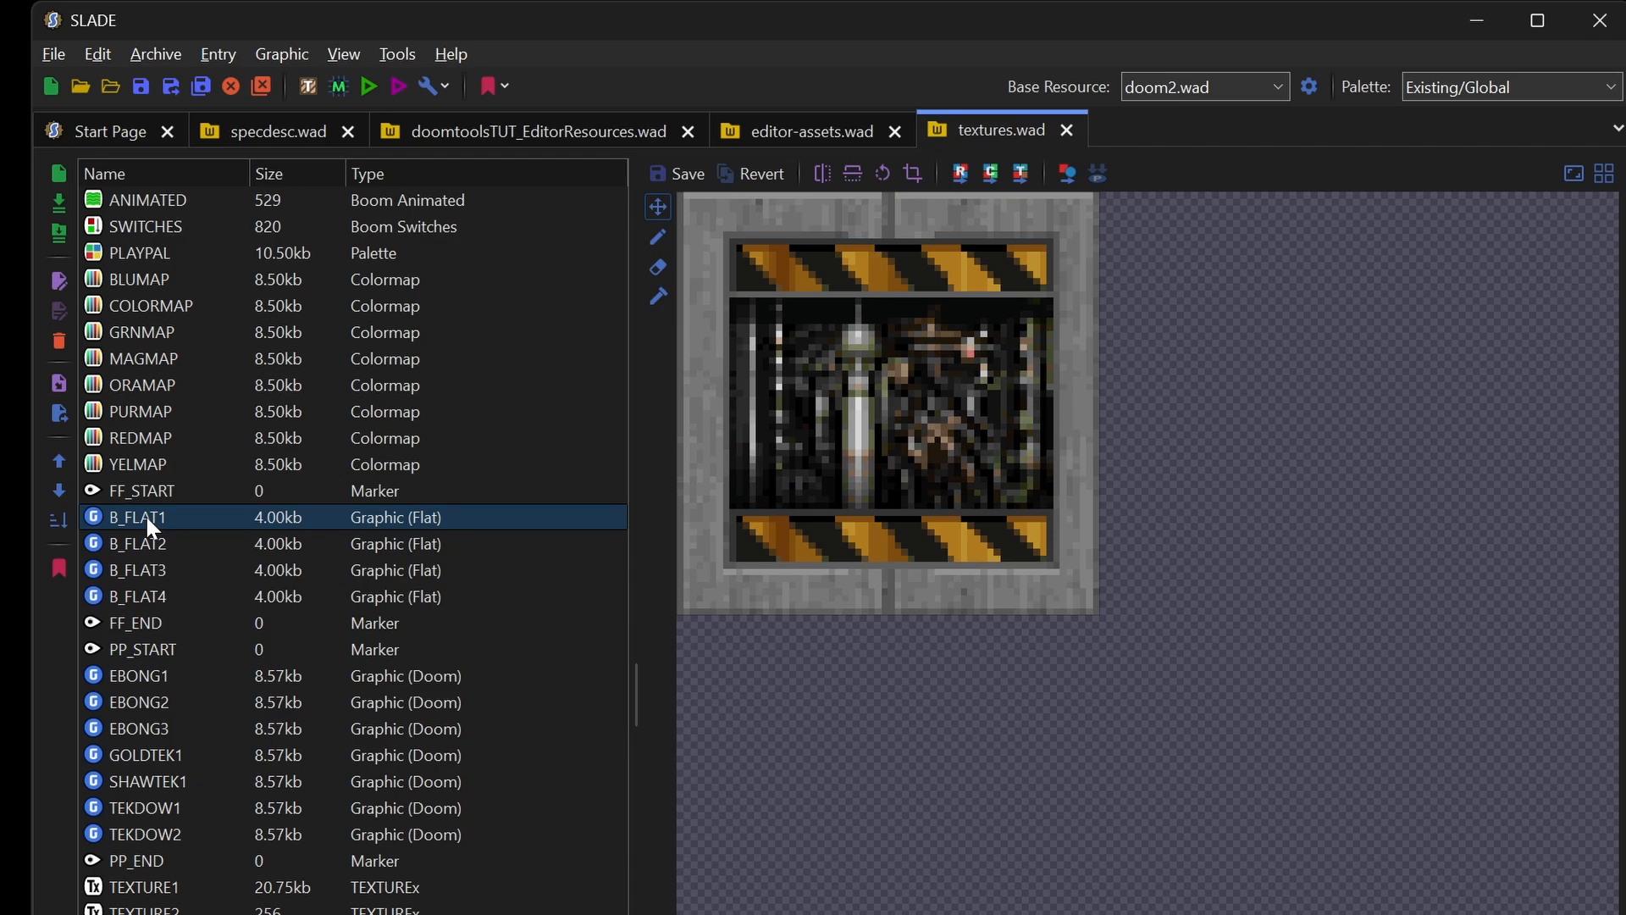
{"action": "left_click", "coordinate": [767, 151]}
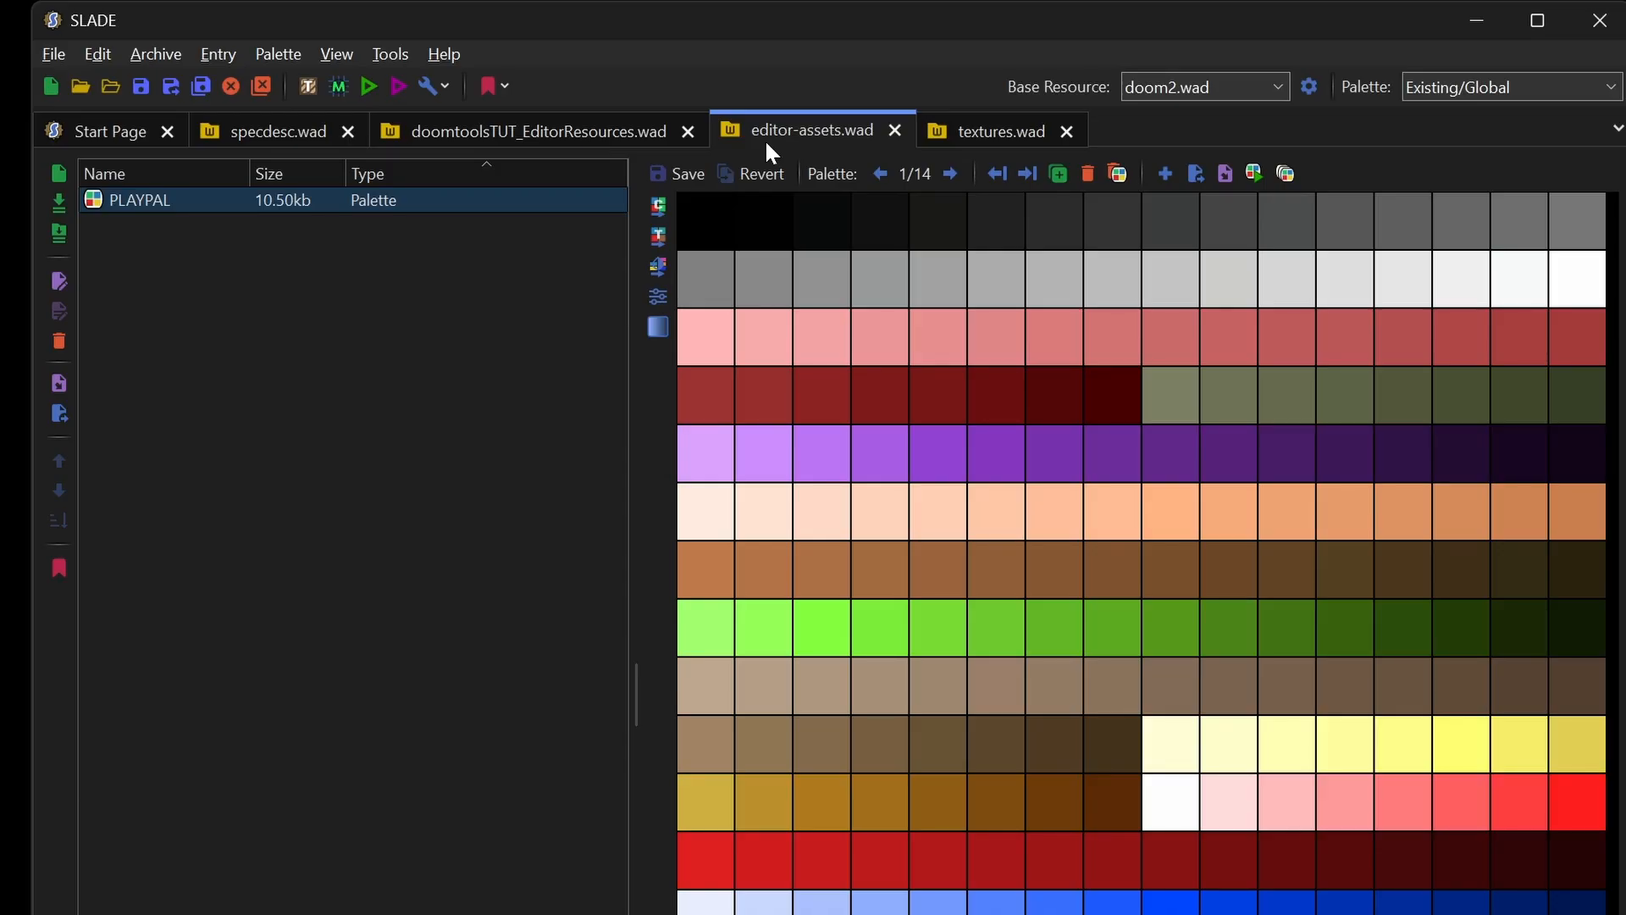
{"action": "left_click", "coordinate": [982, 146]}
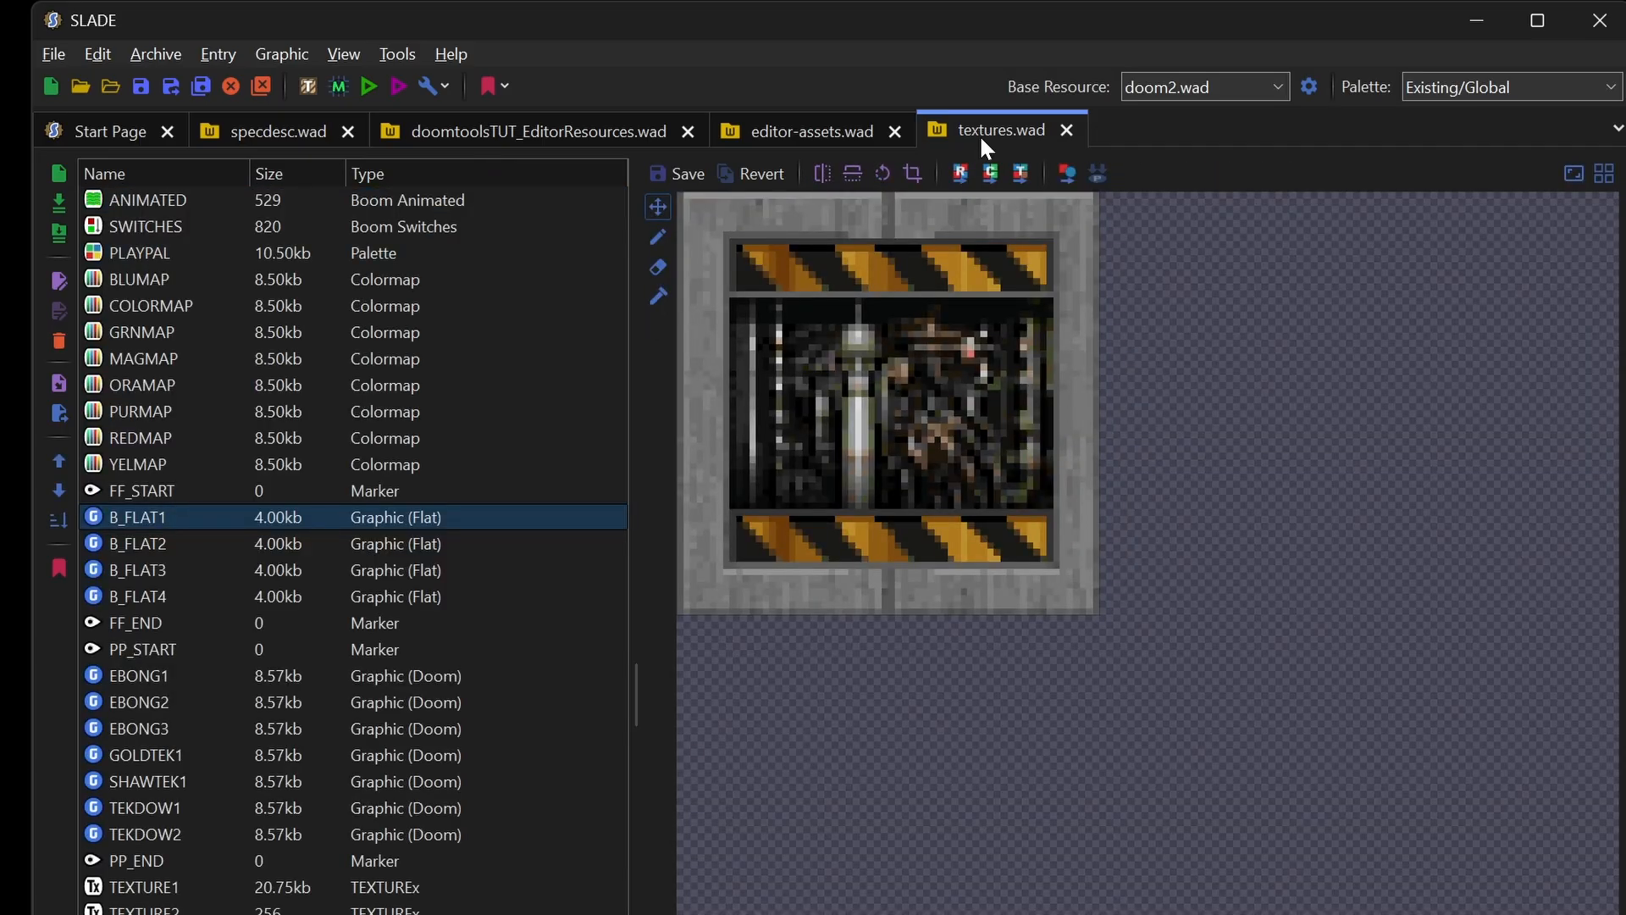
{"action": "left_click", "coordinate": [798, 130]}
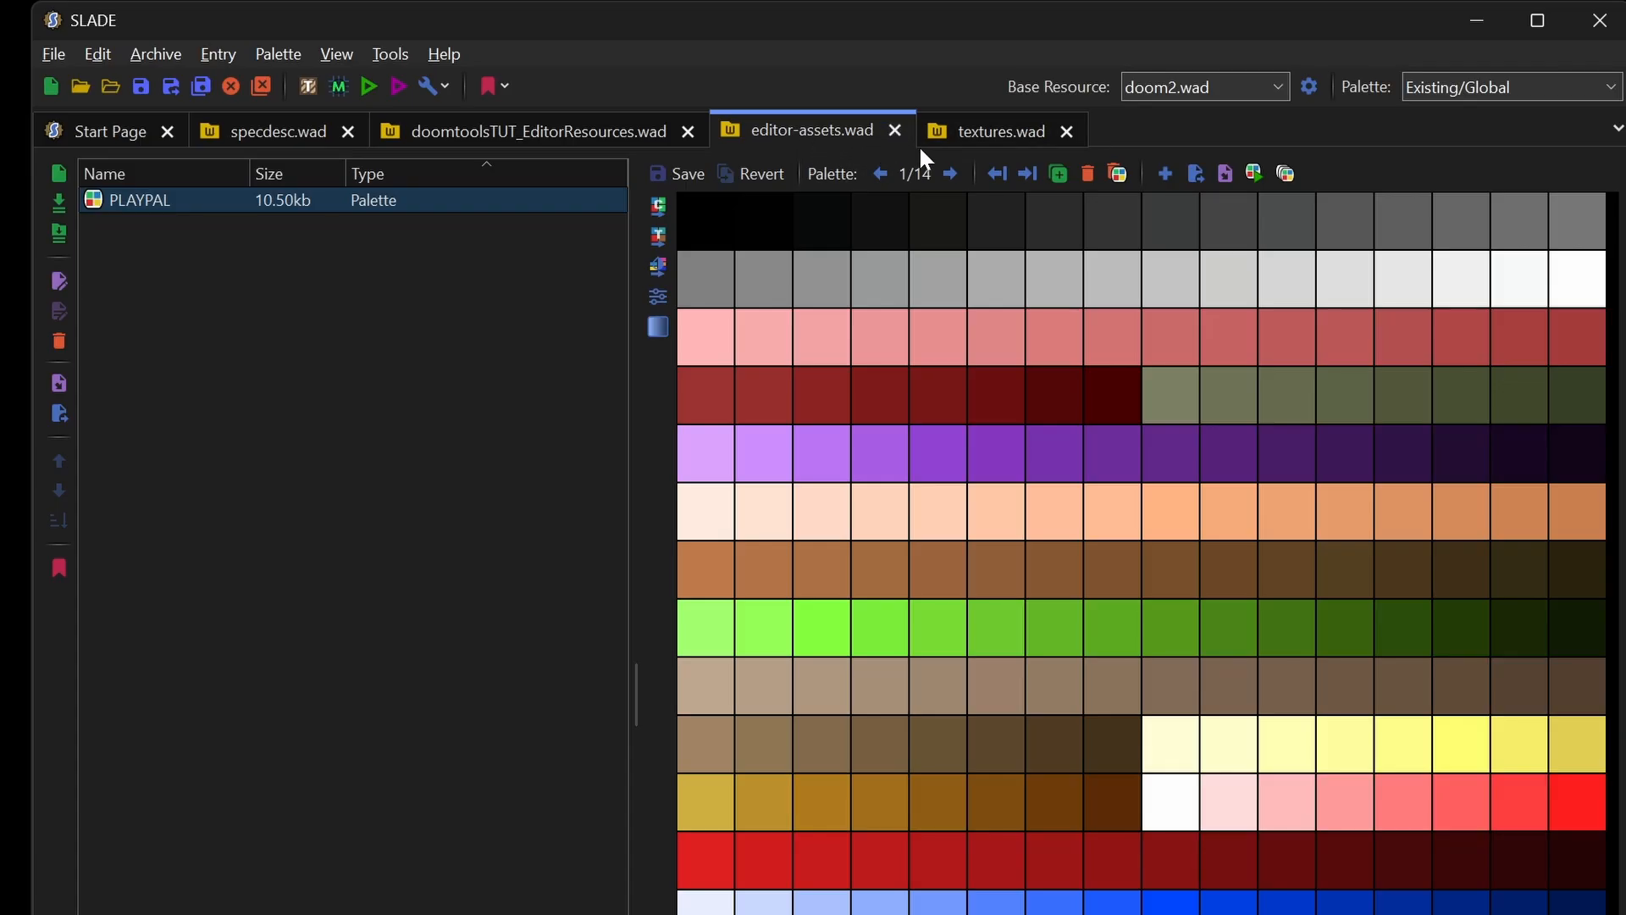
{"action": "left_click", "coordinate": [977, 146]}
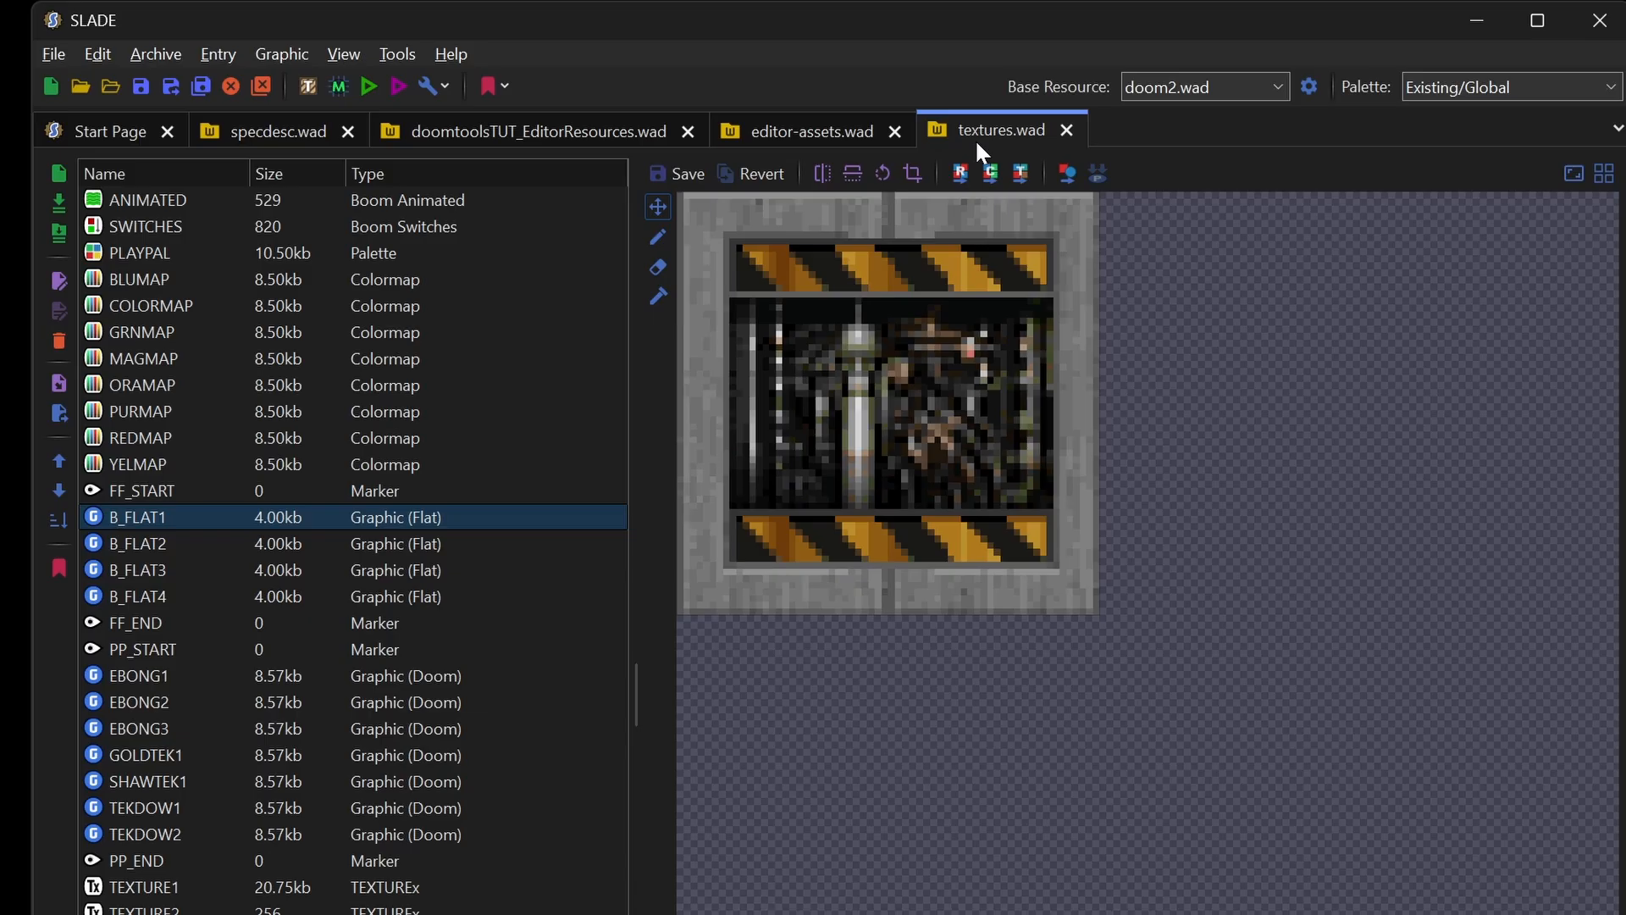
Step: Copy the colormaps BLUMAP through YELMAP from editor-assets.wad into textures.wad directly below SWITCHES
{"action": "left_click", "coordinate": [813, 136]}
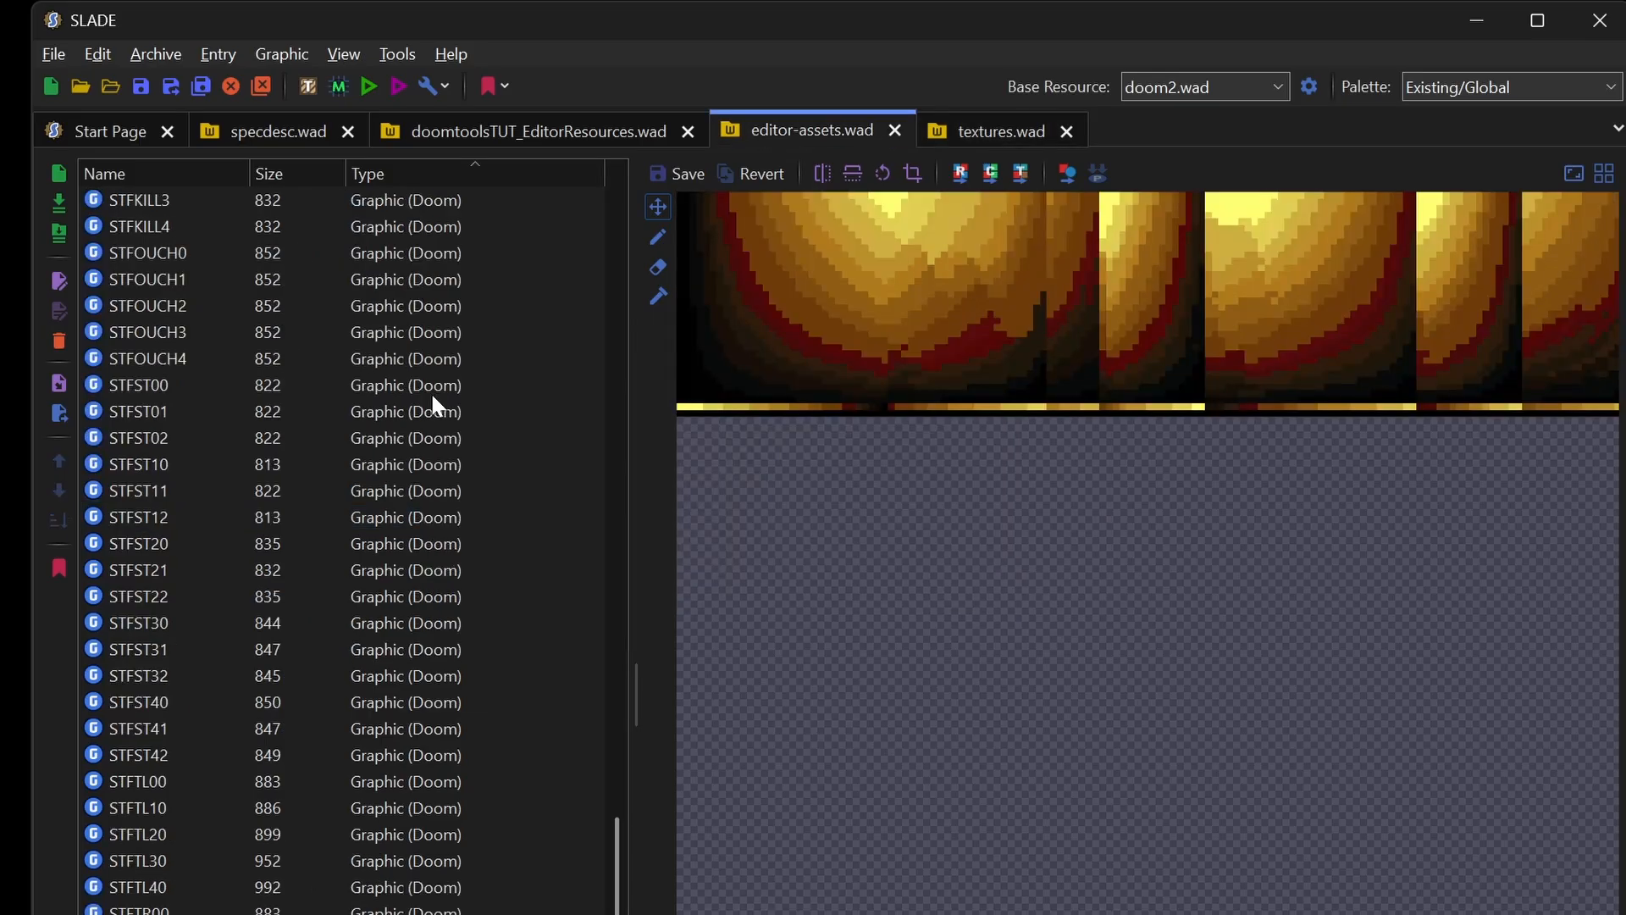
{"action": "scroll", "coordinate": [432, 396], "scroll_direction": "up", "scroll_amount": 20}
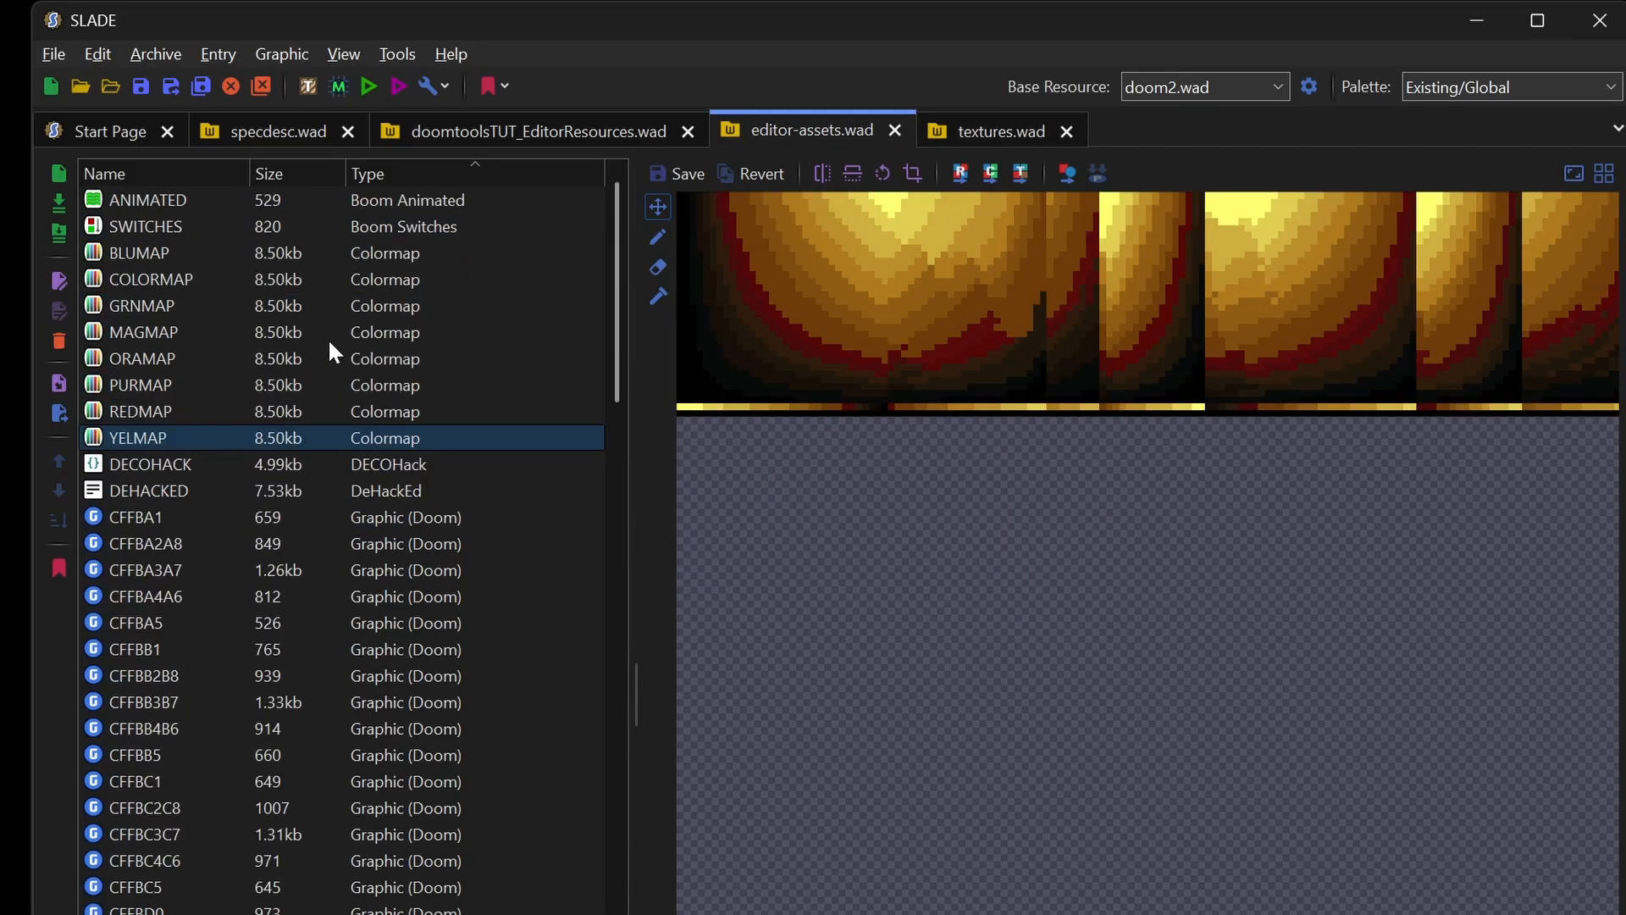
{"action": "left_click", "coordinate": [149, 252]}
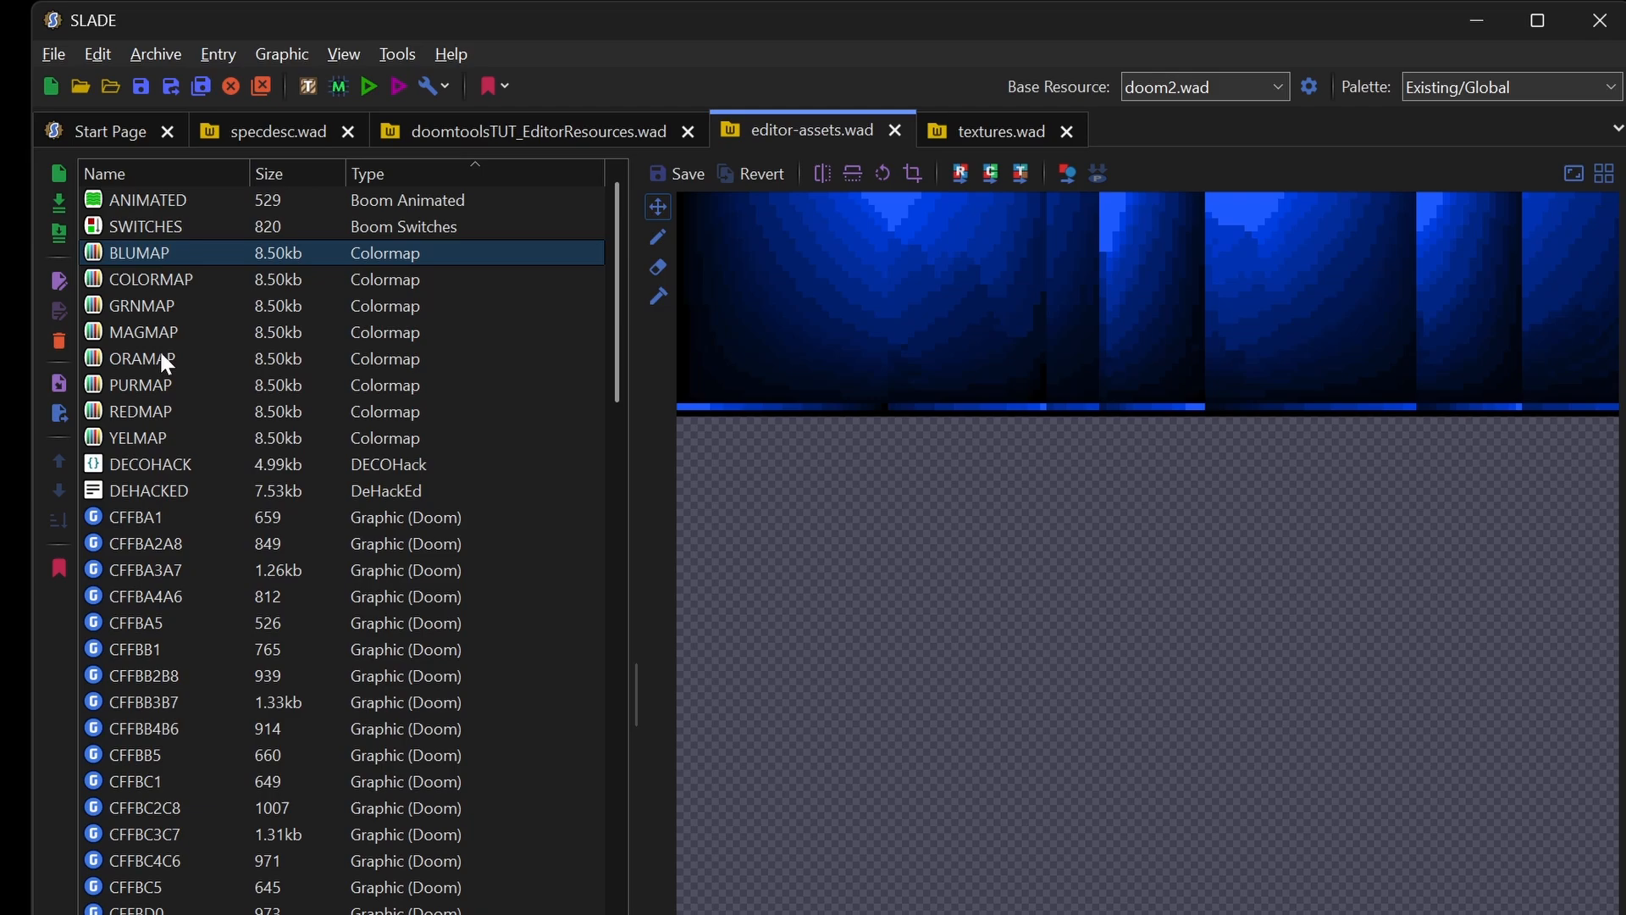
{"action": "left_click", "coordinate": [142, 436], "text": "shift"}
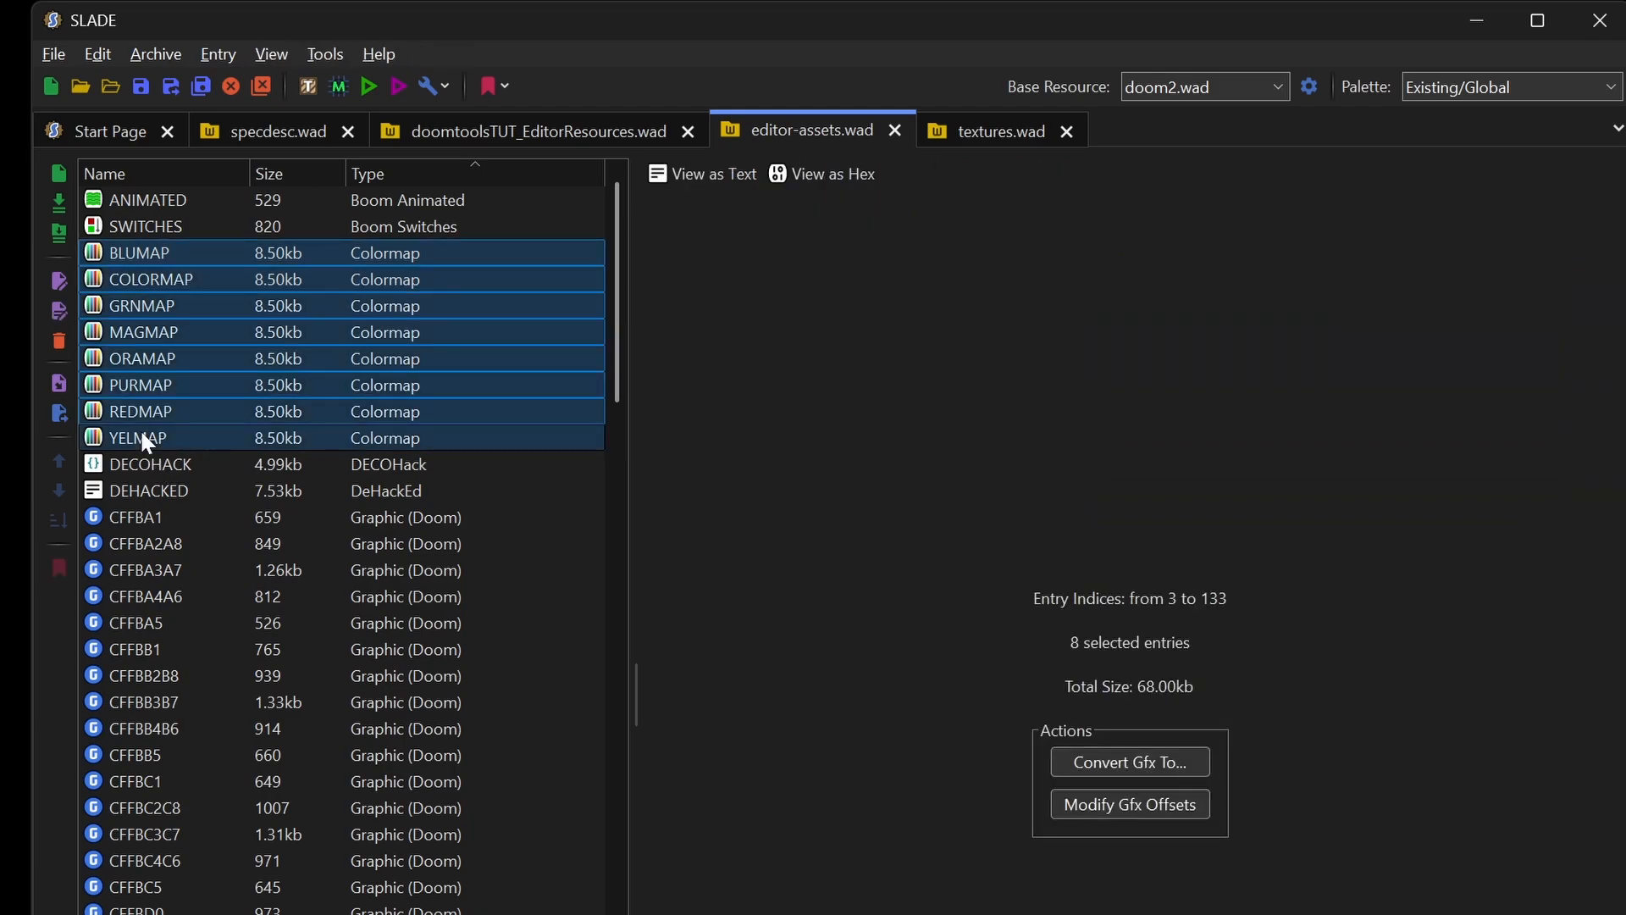
{"action": "left_click", "coordinate": [988, 134]}
{"action": "left_click", "coordinate": [143, 229]}
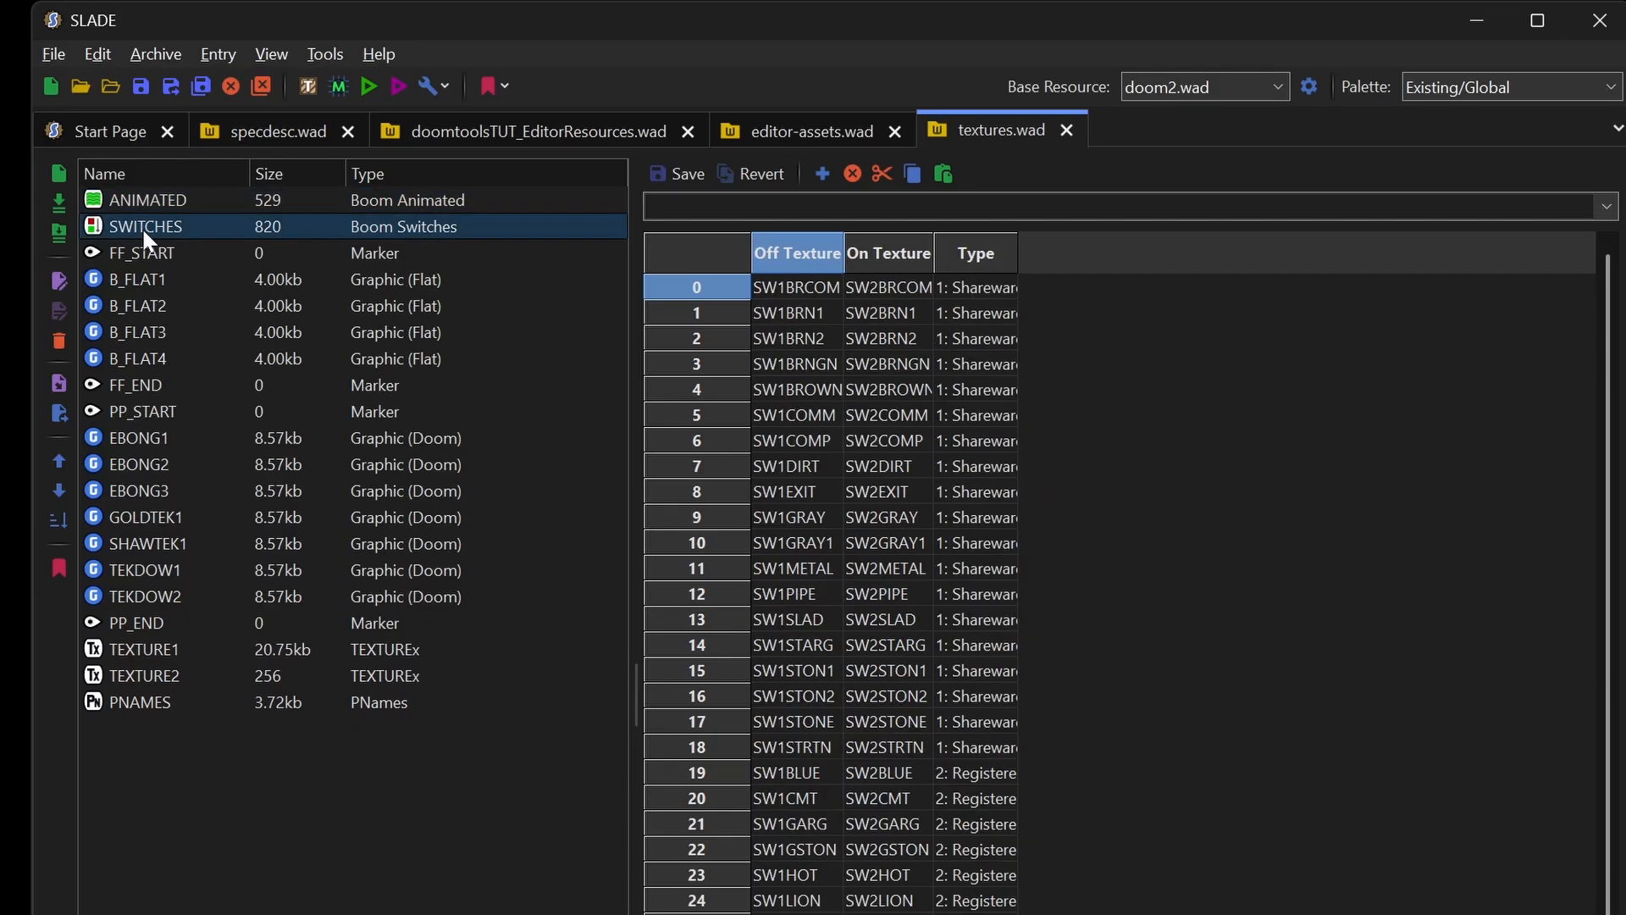
{"action": "key", "text": "ctrl+v"}
Step: Copy PLAYPAL from editor-assets.wad into textures.wad below SWITCHES, save textures.wad, and check the B_FLAT1 flat
{"action": "left_click", "coordinate": [798, 135]}
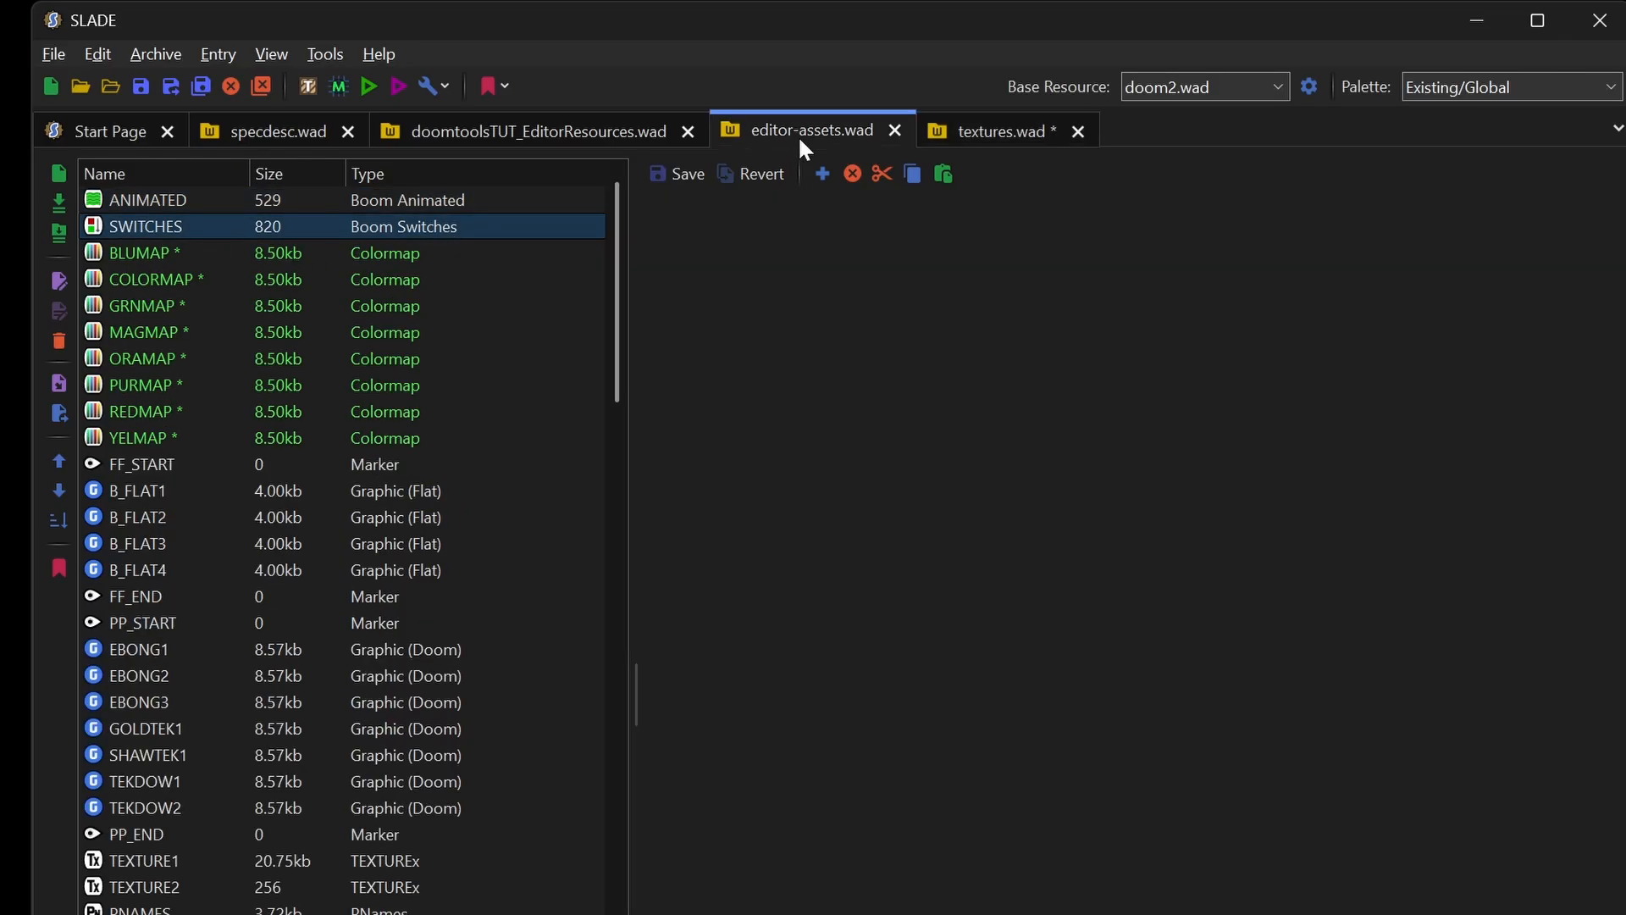
{"action": "key", "text": "Delete"}
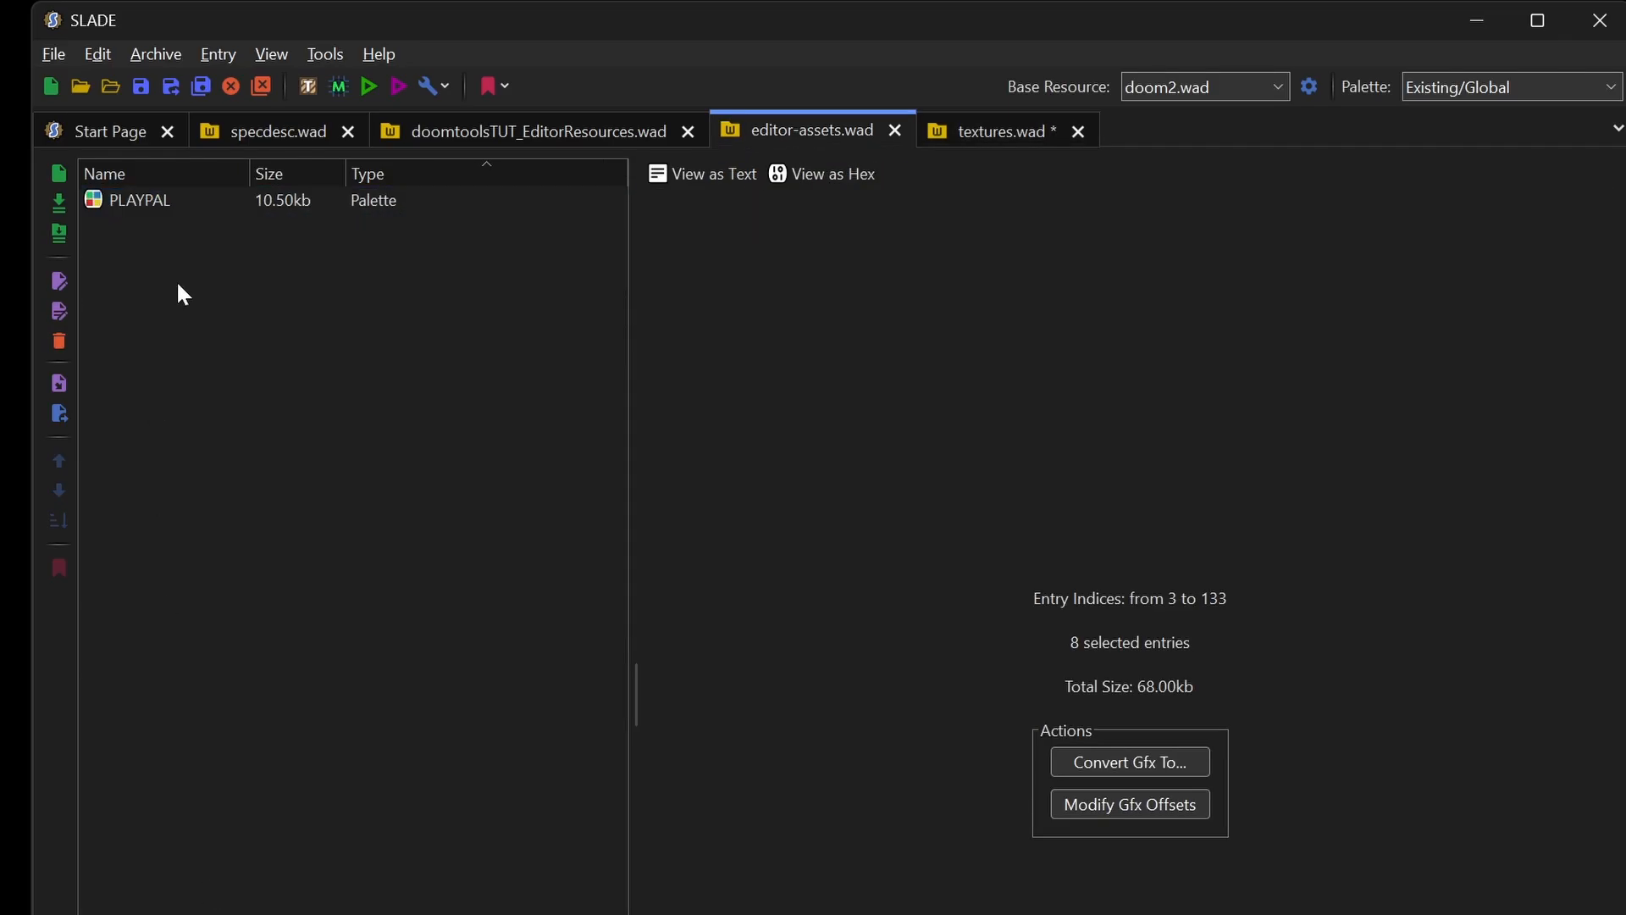
{"action": "left_click", "coordinate": [146, 202]}
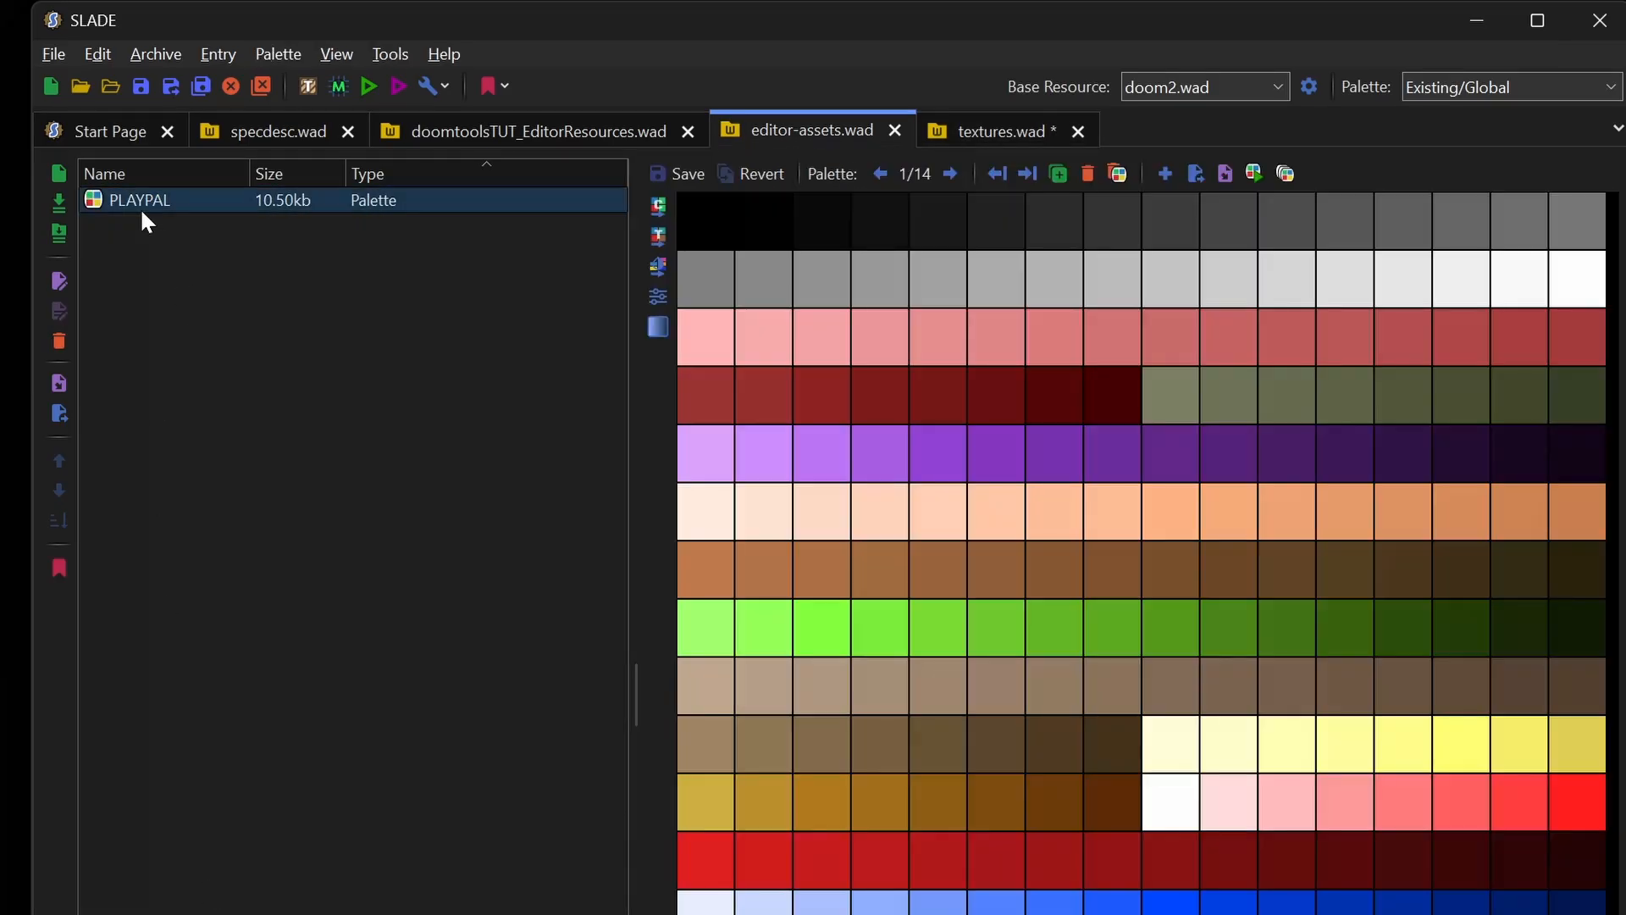
{"action": "left_click", "coordinate": [974, 136]}
{"action": "left_click", "coordinate": [145, 512]}
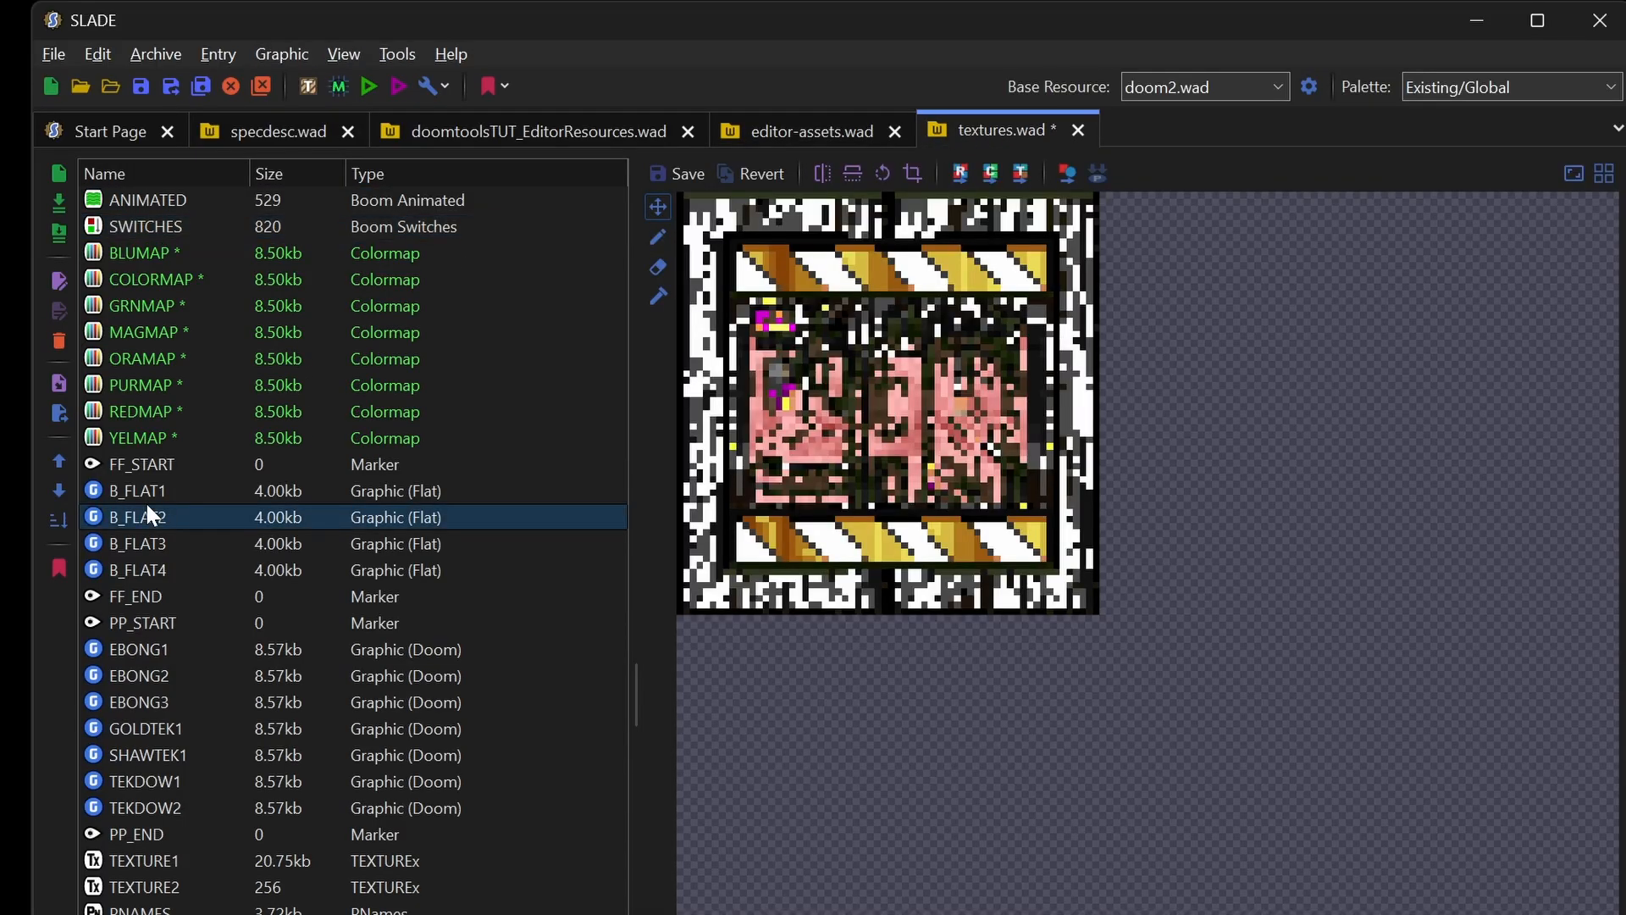
{"action": "left_click", "coordinate": [155, 224]}
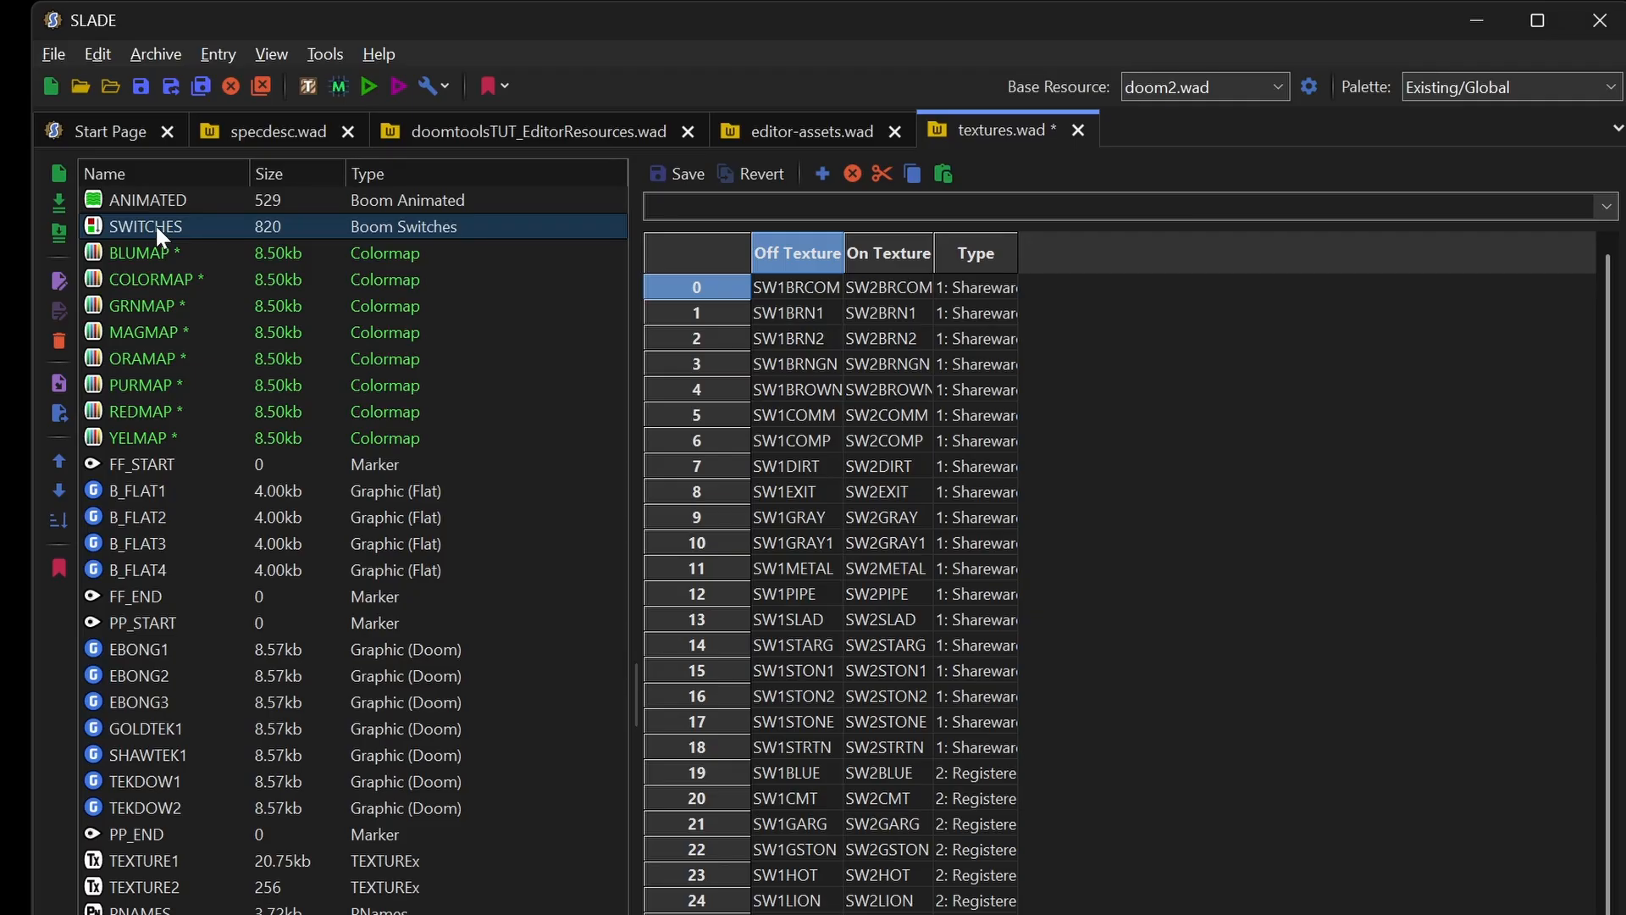
{"action": "key", "text": "ctrl+v"}
{"action": "left_click", "coordinate": [145, 253]}
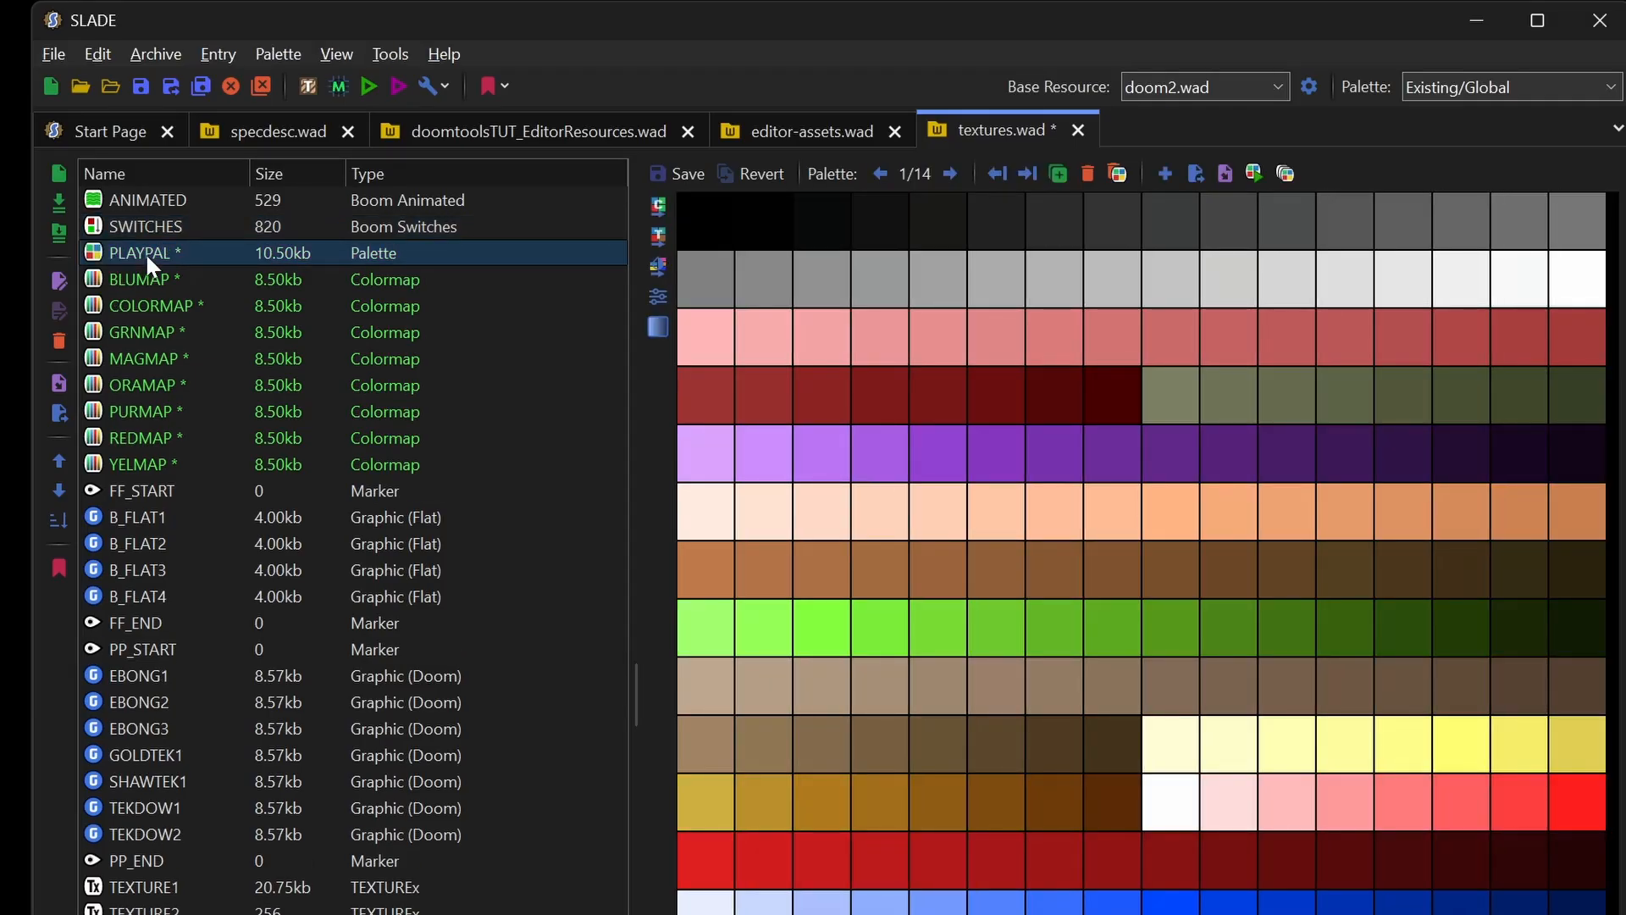
{"action": "key", "text": "ctrl+s"}
{"action": "left_click", "coordinate": [145, 516]}
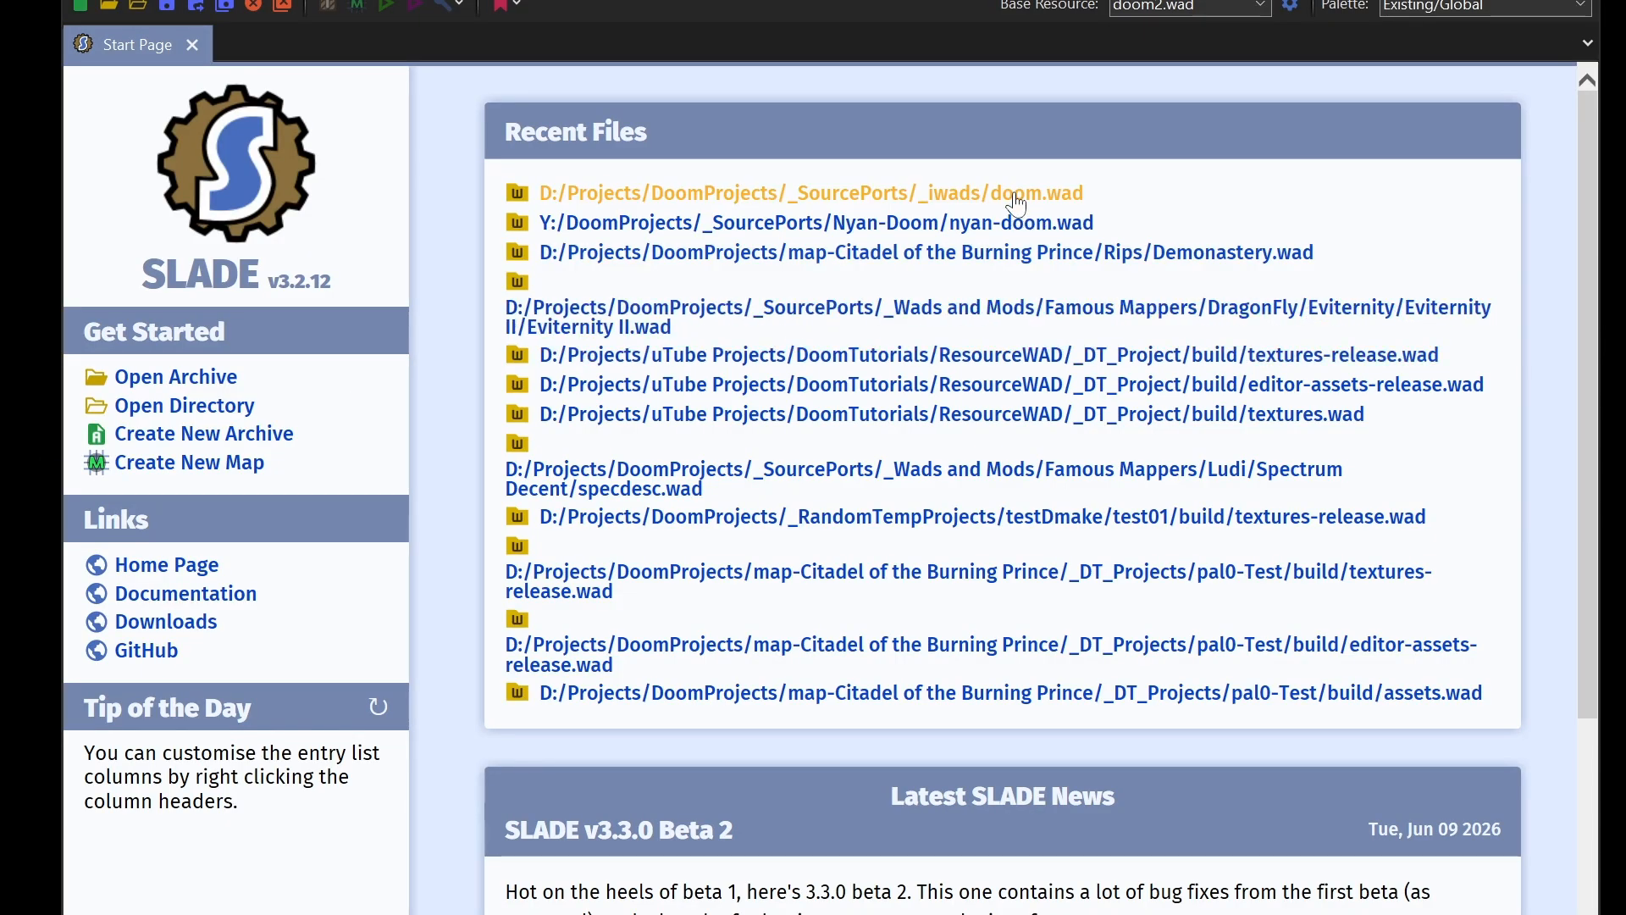
Step: Open doom.wad from the recent files and narrow its entries down to TEXTURE1 and TEXTURE2
{"action": "left_click", "coordinate": [1016, 197]}
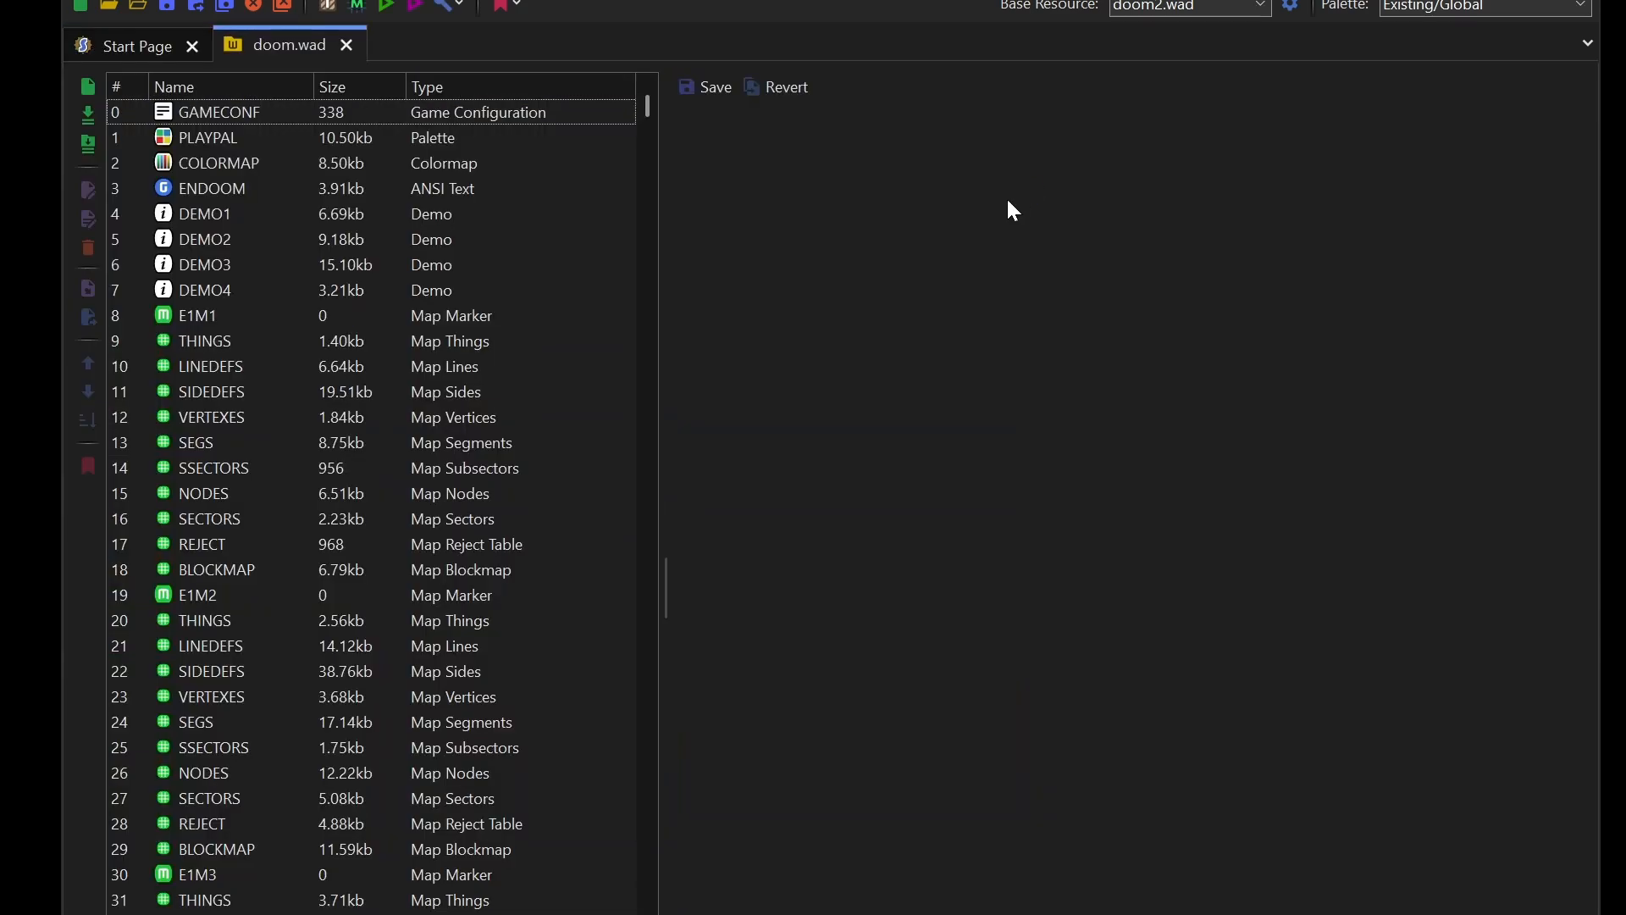
{"action": "left_click_drag", "start_coordinate": [314, 89], "coordinate": [398, 89]}
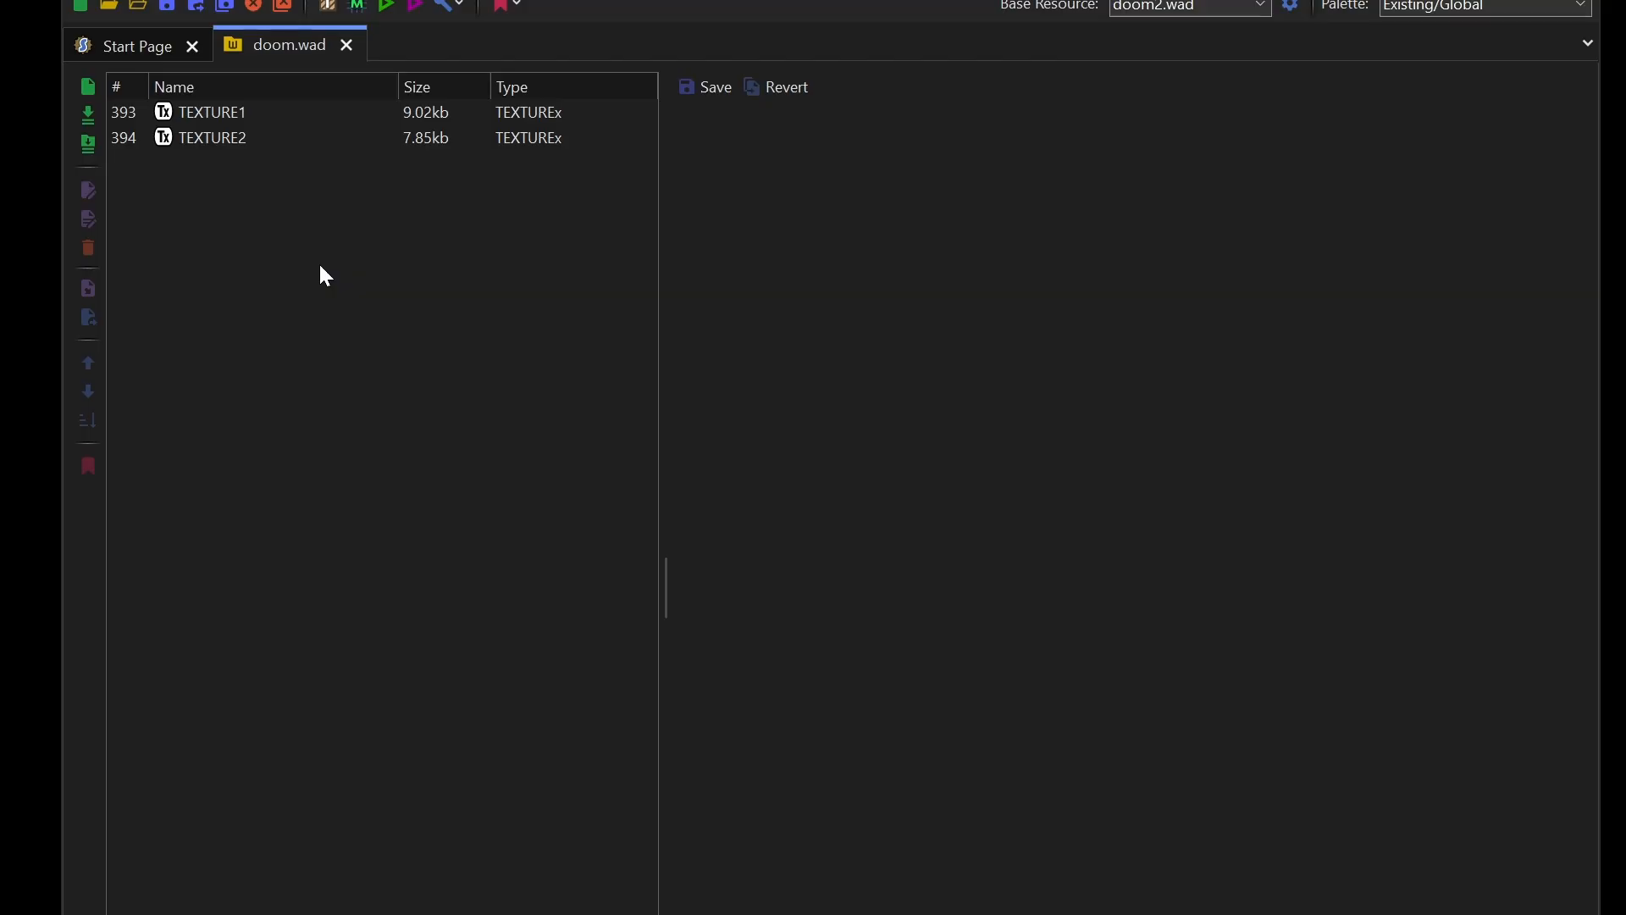
{"action": "left_click", "coordinate": [192, 146]}
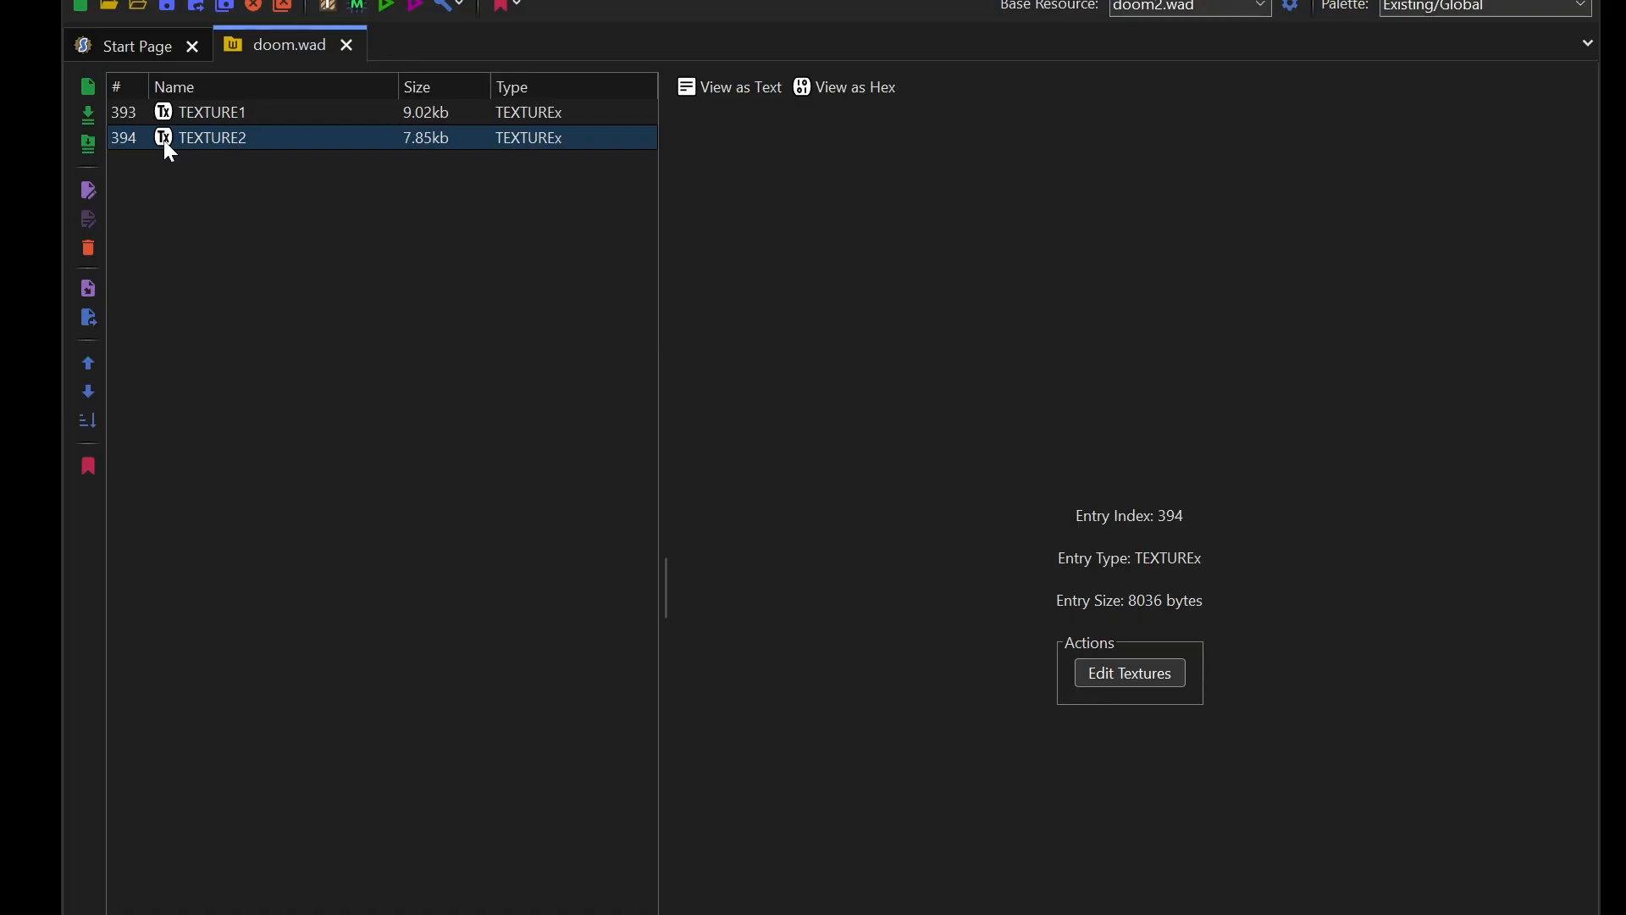
Step: Open TEXTURE2 of doom.wad in the texture editor, look through its textures from ASHWALL onward, and close the editor
{"action": "double_click", "coordinate": [167, 140]}
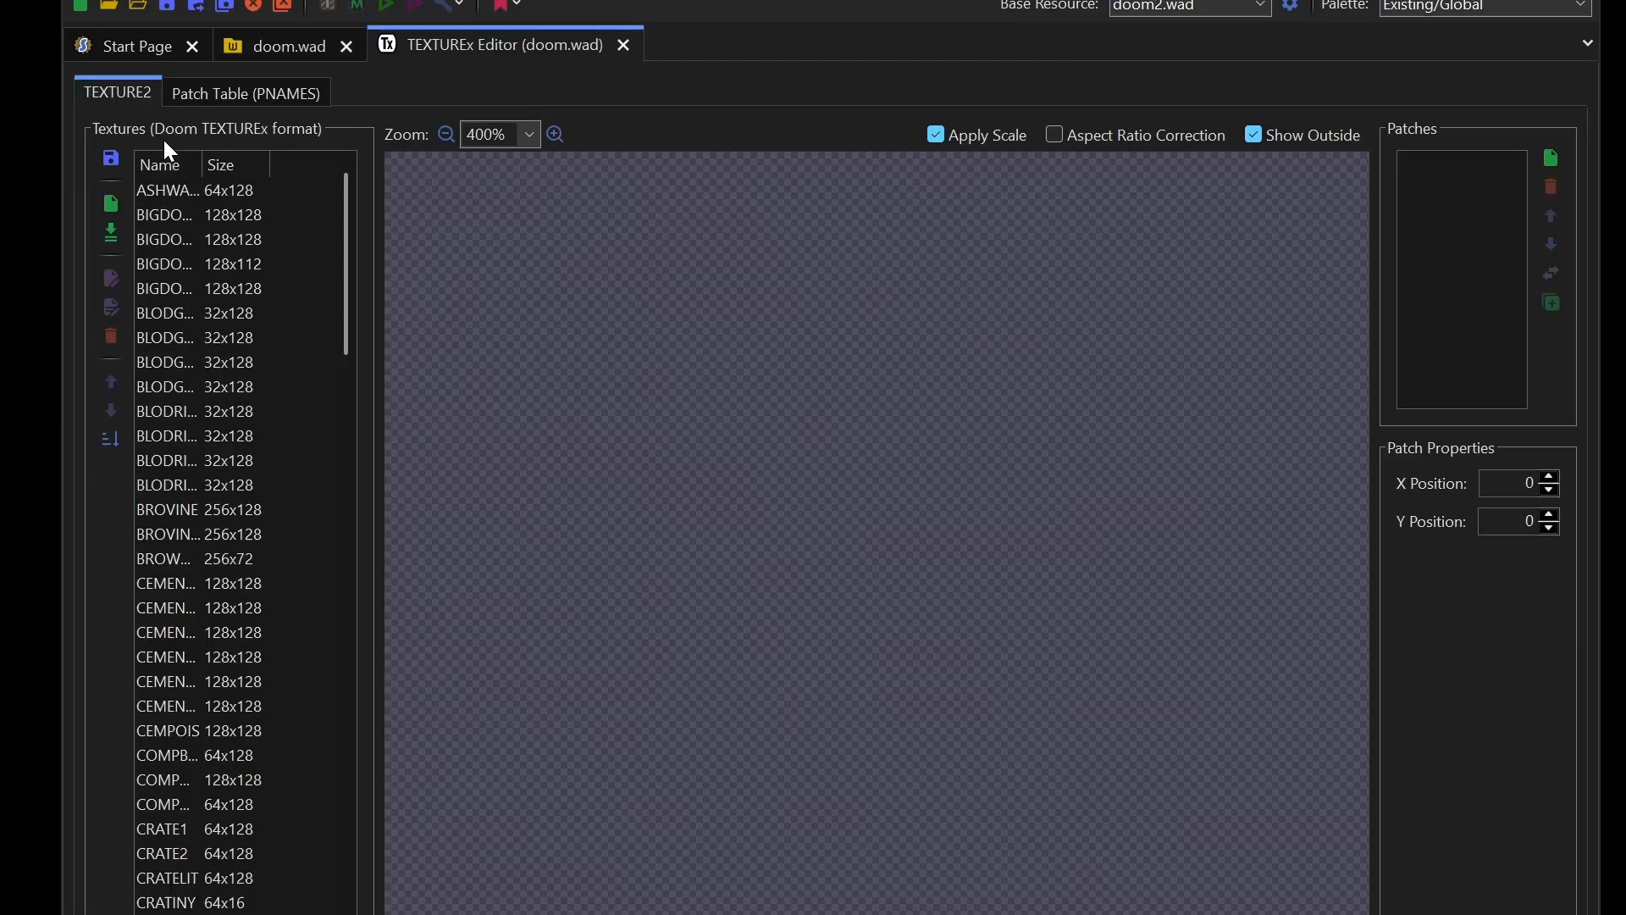
{"action": "double_click", "coordinate": [203, 164]}
{"action": "left_click", "coordinate": [204, 197]}
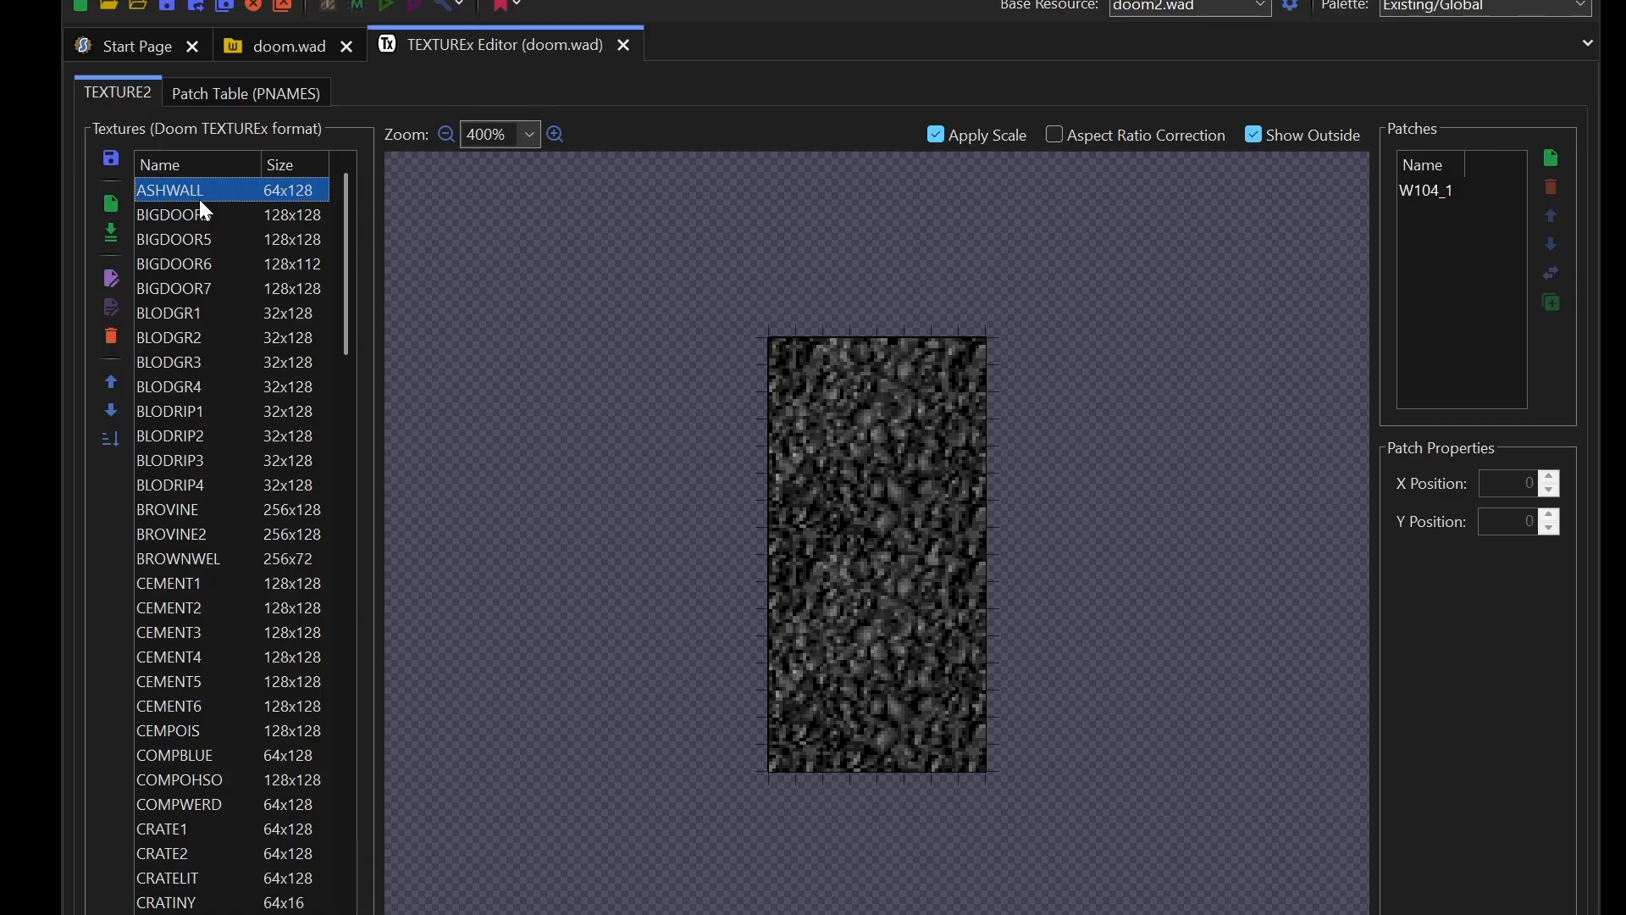
{"action": "key", "text": "Down"}
{"action": "key", "text": "Down"}
{"action": "key", "text": "Down"}
{"action": "key", "text": "Down"}
{"action": "key", "text": "Down"}
{"action": "key", "text": "Down"}
{"action": "key", "text": "Down"}
{"action": "key", "text": "Down"}
{"action": "key", "text": "Down"}
{"action": "key", "text": "Down"}
{"action": "key", "text": "Down"}
{"action": "key", "text": "Down"}
{"action": "key", "text": "Down"}
{"action": "key", "text": "Down"}
{"action": "key", "text": "Down"}
{"action": "key", "text": "Down"}
{"action": "key", "text": "Down"}
{"action": "key", "text": "Down"}
{"action": "key", "text": "Down"}
{"action": "key", "text": "Down"}
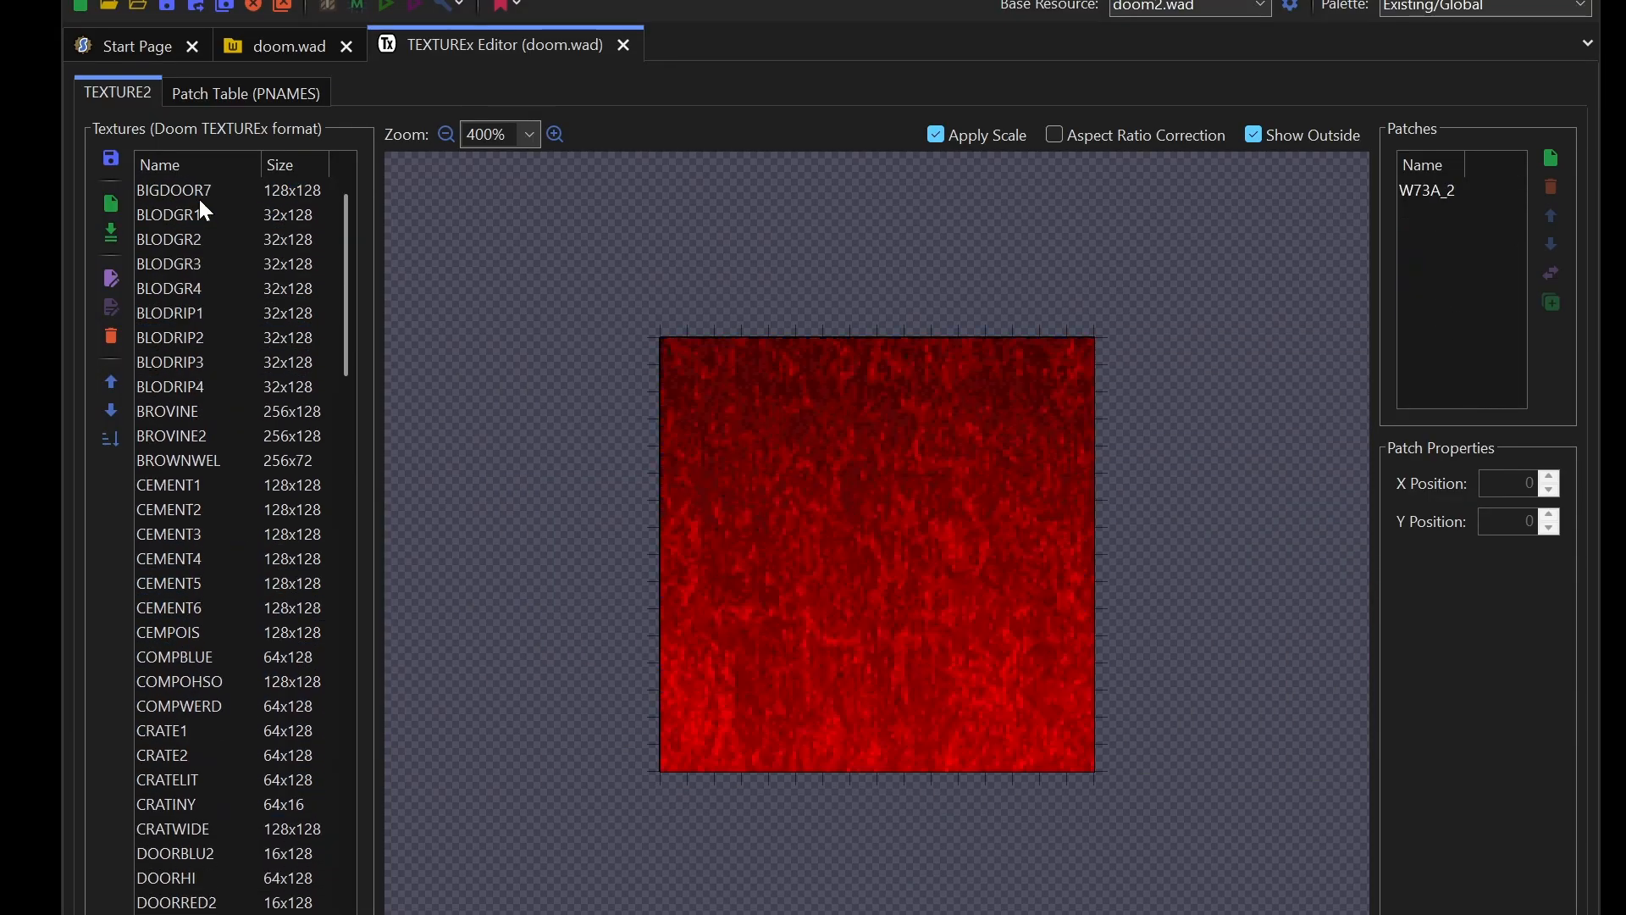
{"action": "key", "text": "Down"}
{"action": "key", "text": "Down"}
{"action": "key", "text": "Down"}
{"action": "key", "text": "Down"}
{"action": "key", "text": "Down"}
{"action": "key", "text": "Down"}
{"action": "key", "text": "Down"}
{"action": "key", "text": "Down"}
{"action": "key", "text": "Down"}
{"action": "key", "text": "Down"}
{"action": "key", "text": "Down"}
{"action": "key", "text": "Down"}
{"action": "key", "text": "Down"}
{"action": "key", "text": "Down"}
{"action": "key", "text": "Down"}
{"action": "key", "text": "Down"}
{"action": "key", "text": "Down"}
{"action": "key", "text": "Down"}
{"action": "key", "text": "Down"}
{"action": "key", "text": "Down"}
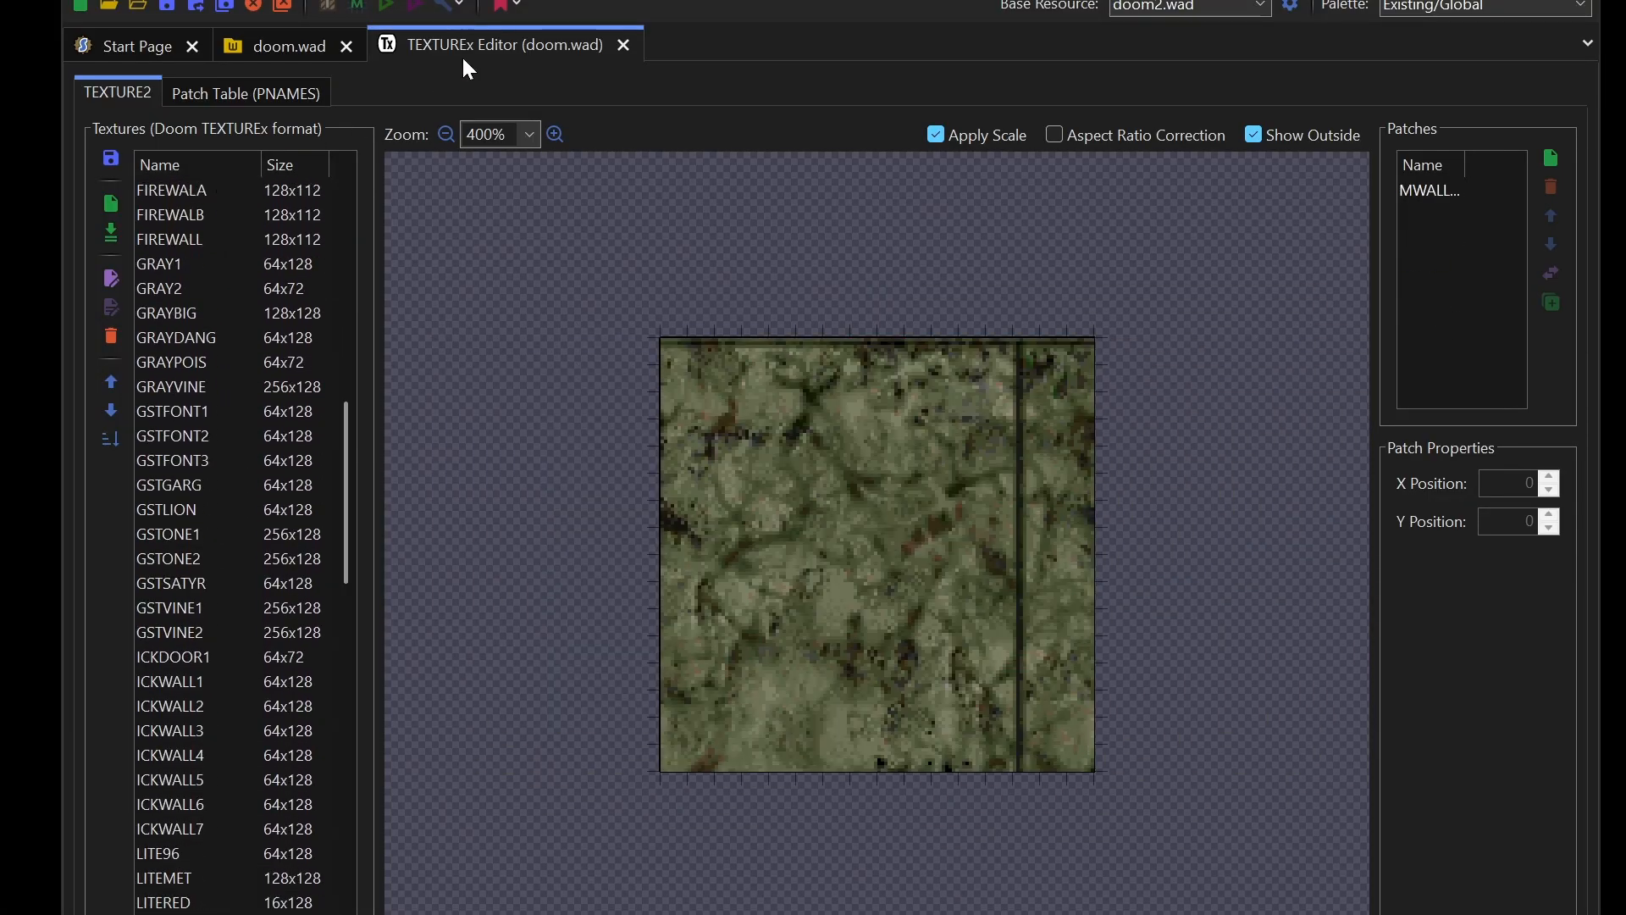
{"action": "left_click", "coordinate": [624, 45]}
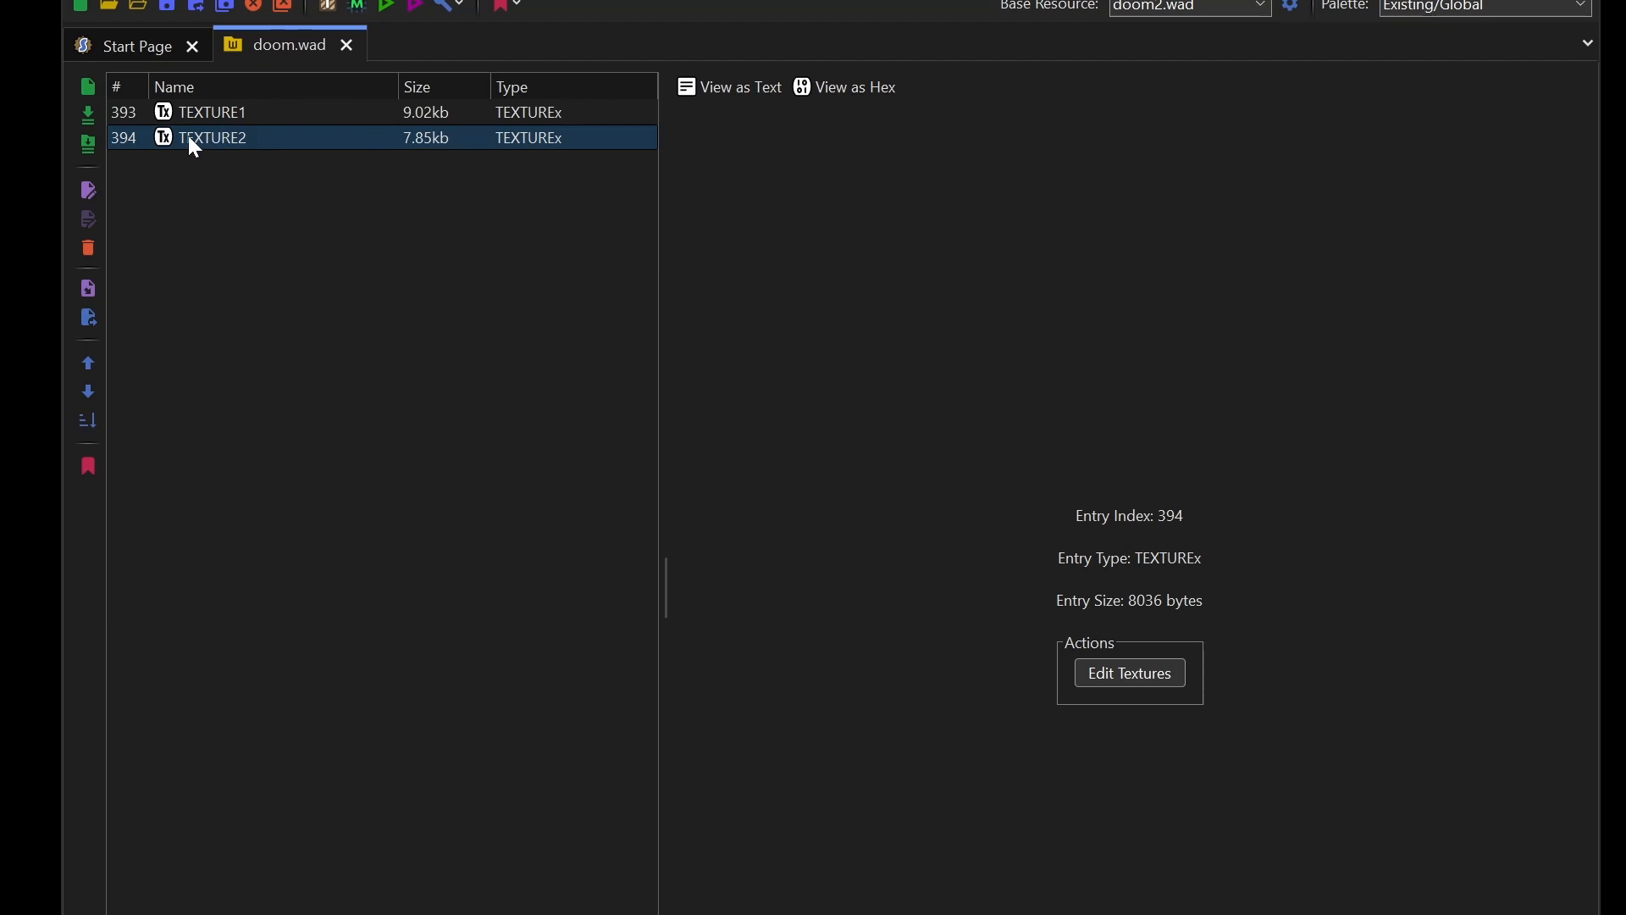
Step: Open TEXTURE1 of doom.wad in the texture editor, look through its textures from BIGDOOR1 onward, and close the editor
{"action": "double_click", "coordinate": [171, 111]}
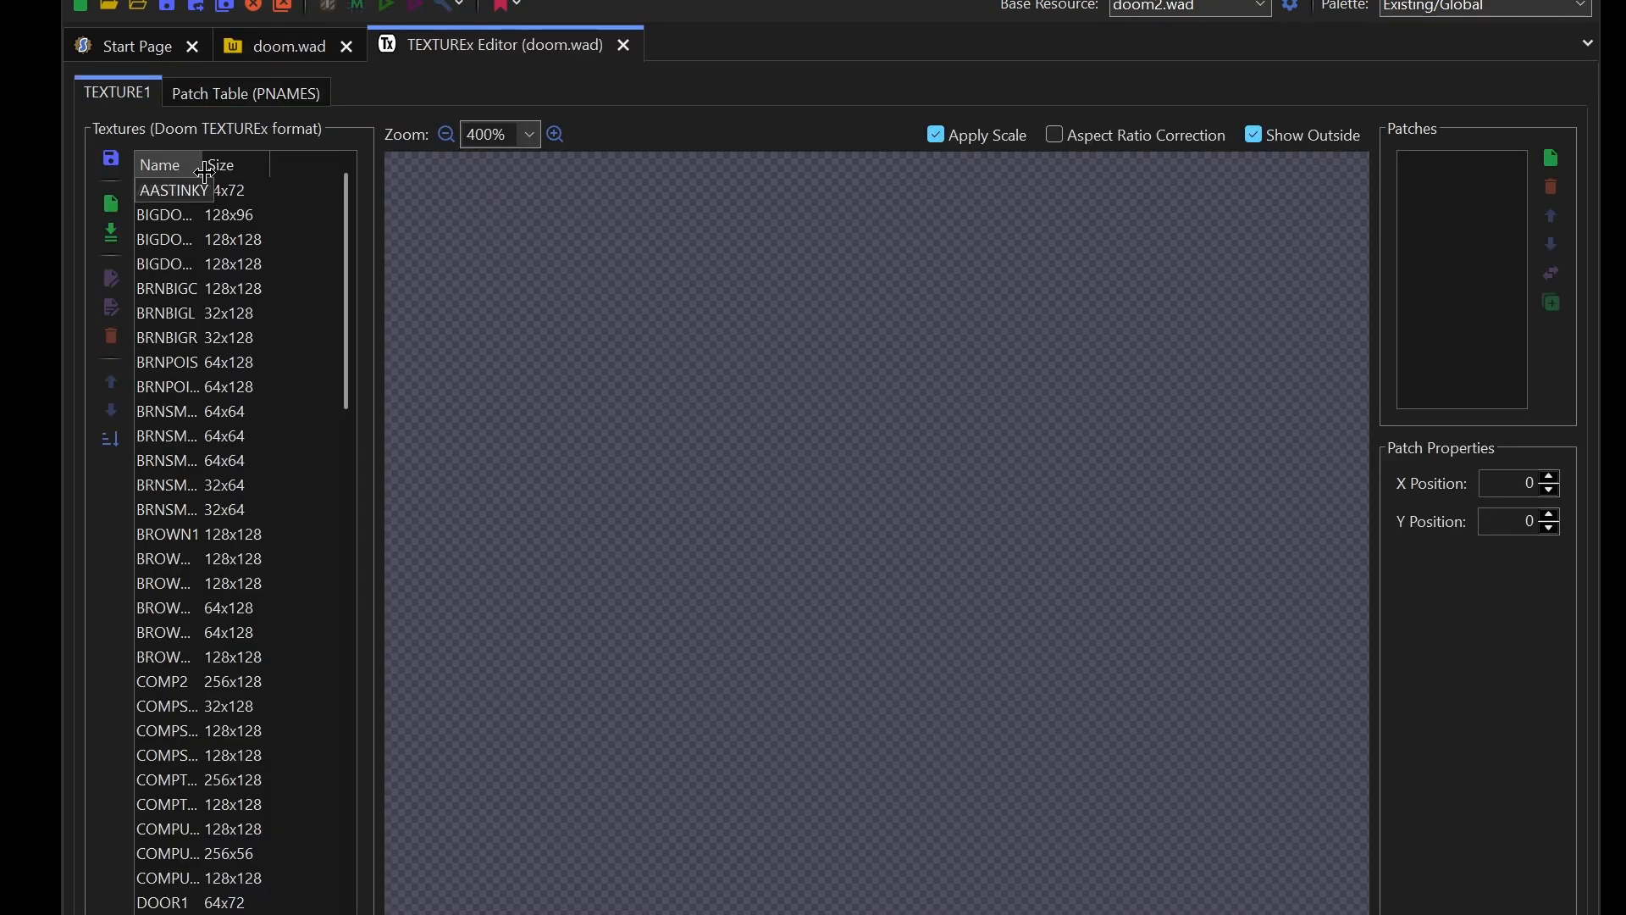
{"action": "left_click_drag", "start_coordinate": [205, 172], "coordinate": [258, 166]}
{"action": "left_click", "coordinate": [181, 213]}
{"action": "key", "text": "Down"}
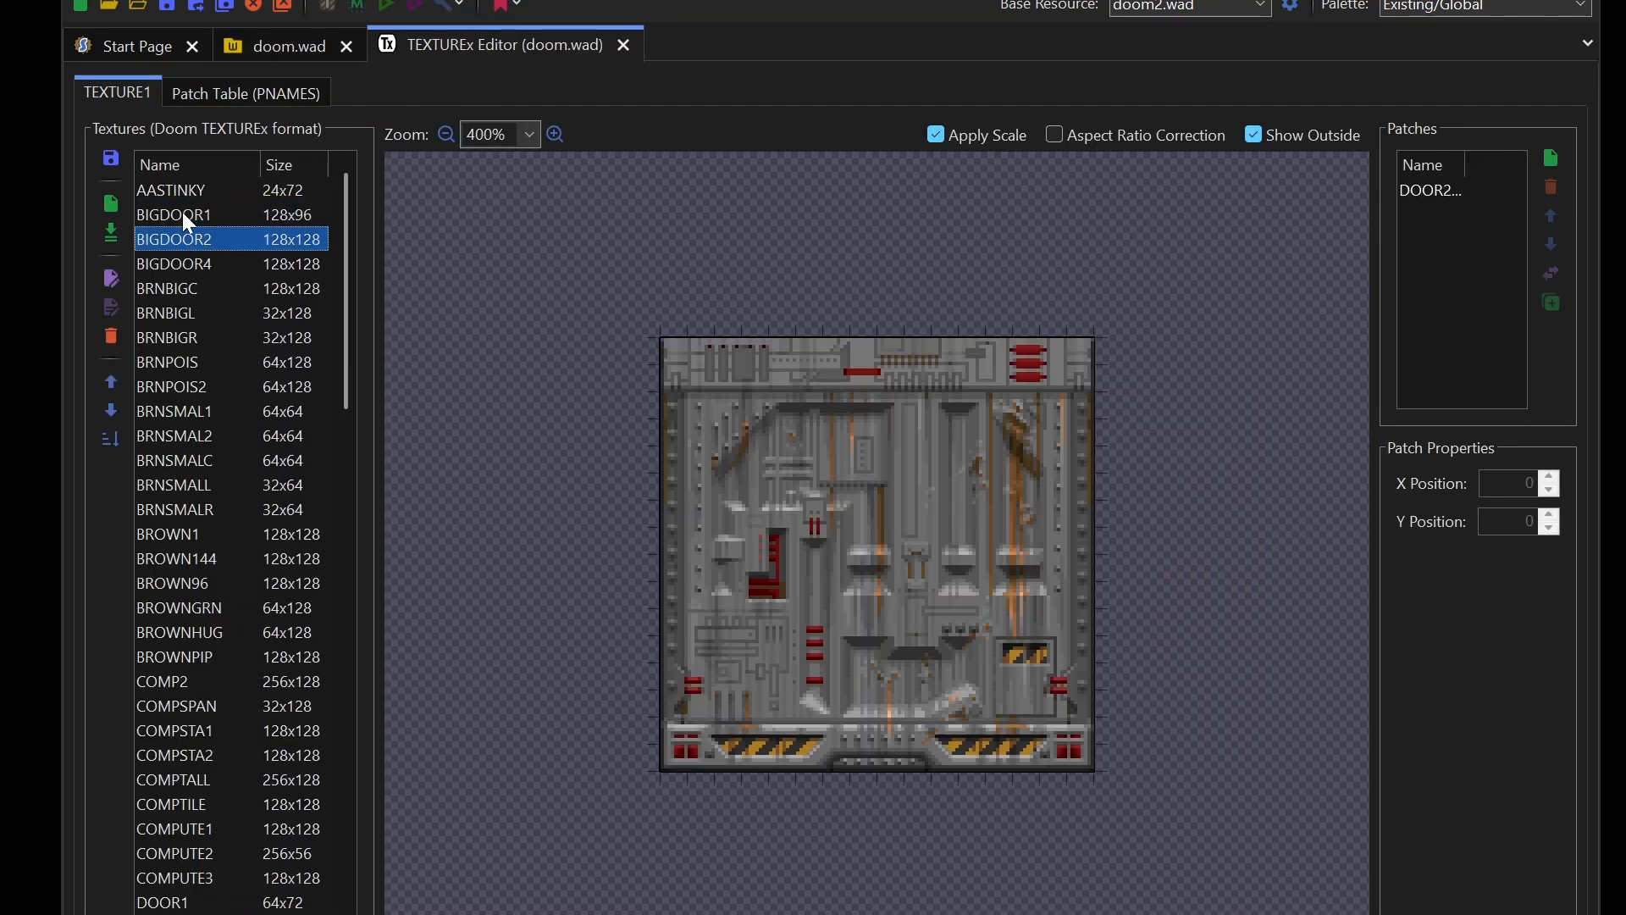
{"action": "key", "text": "Down"}
{"action": "key", "text": "Down"}
{"action": "key", "text": "Down"}
{"action": "key", "text": "Down"}
{"action": "key", "text": "Down"}
{"action": "key", "text": "Down"}
{"action": "key", "text": "Down"}
{"action": "key", "text": "Down"}
{"action": "key", "text": "Down"}
{"action": "key", "text": "Down"}
{"action": "key", "text": "Down"}
{"action": "key", "text": "Down"}
{"action": "key", "text": "Down"}
{"action": "key", "text": "Down"}
{"action": "key", "text": "Down"}
{"action": "key", "text": "Down"}
{"action": "key", "text": "Down"}
{"action": "key", "text": "Down"}
{"action": "key", "text": "Down"}
{"action": "key", "text": "Down"}
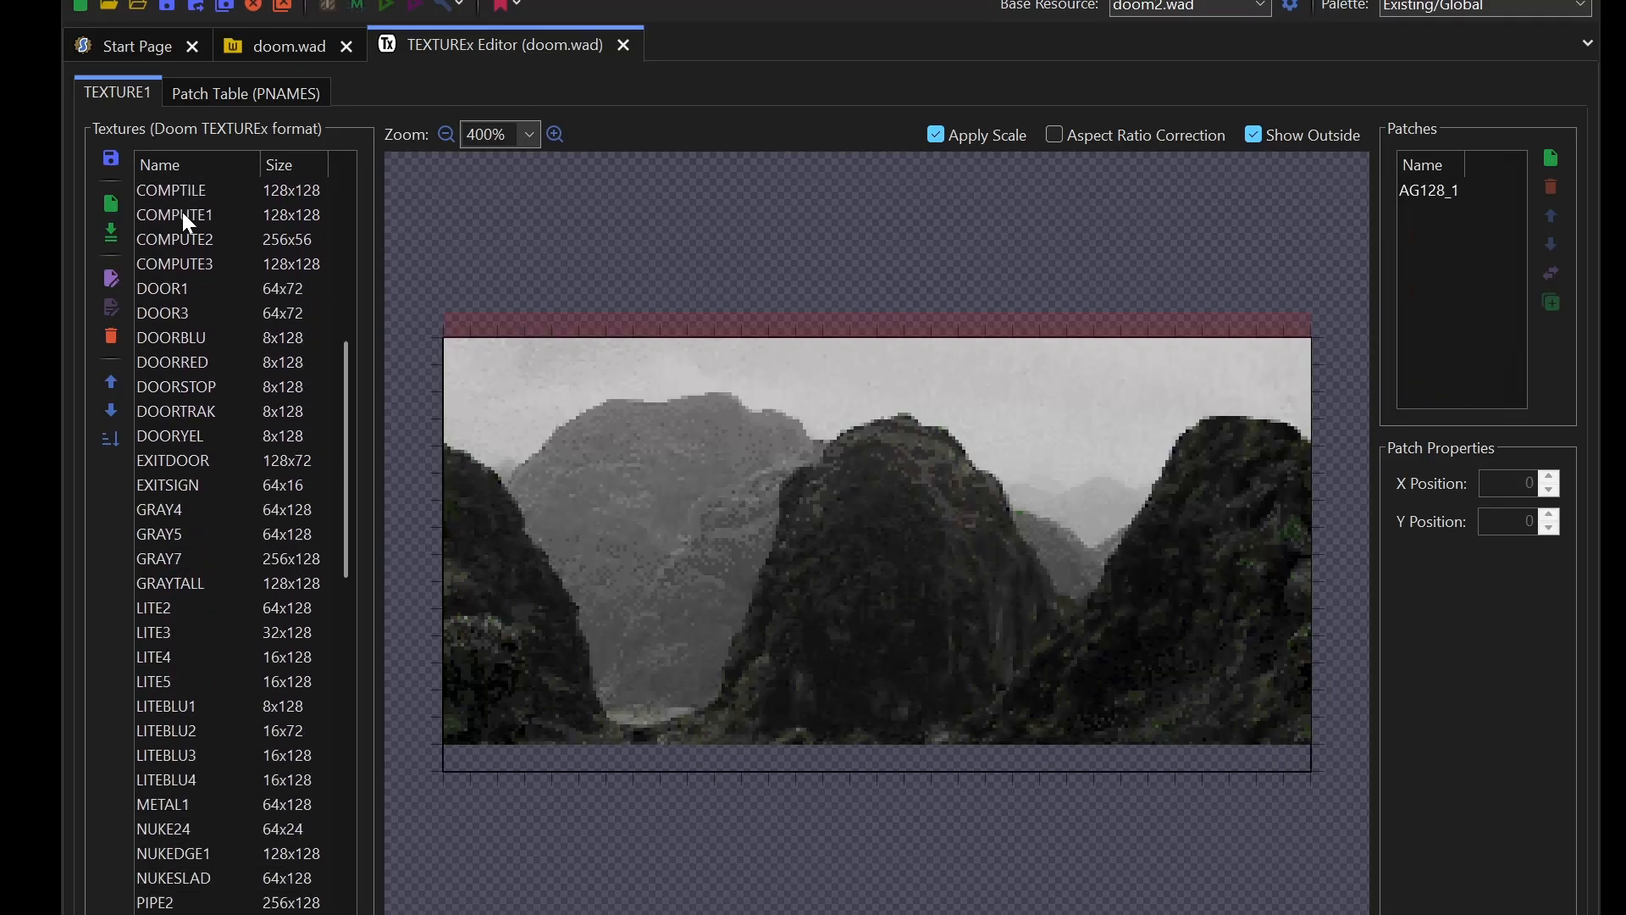
{"action": "key", "text": "Down"}
{"action": "key", "text": "Down"}
{"action": "key", "text": "Down"}
{"action": "key", "text": "Down"}
{"action": "key", "text": "Down"}
{"action": "key", "text": "Down"}
{"action": "key", "text": "Down"}
{"action": "key", "text": "Down"}
{"action": "key", "text": "Down"}
{"action": "key", "text": "Down"}
{"action": "key", "text": "Down"}
{"action": "key", "text": "Down"}
{"action": "key", "text": "Down"}
{"action": "key", "text": "Down"}
{"action": "key", "text": "Down"}
{"action": "key", "text": "Down"}
{"action": "key", "text": "Down"}
{"action": "key", "text": "Down"}
{"action": "key", "text": "Down"}
{"action": "key", "text": "Down"}
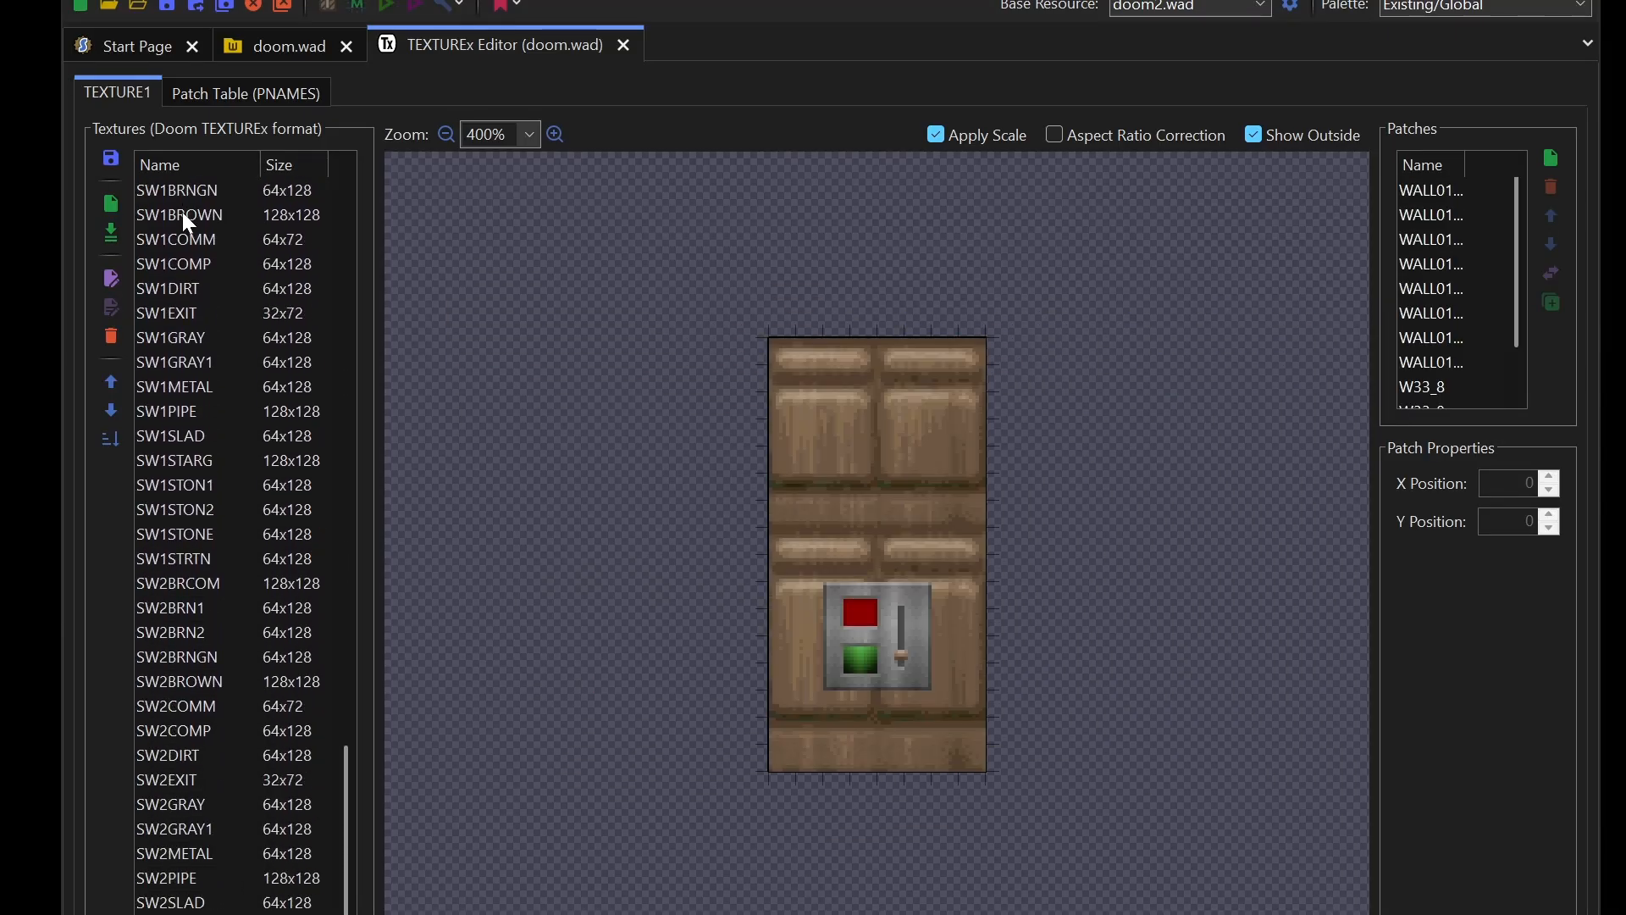
{"action": "key", "text": "Down"}
{"action": "key", "text": "Down"}
{"action": "key", "text": "Down"}
{"action": "key", "text": "Down"}
{"action": "key", "text": "Down"}
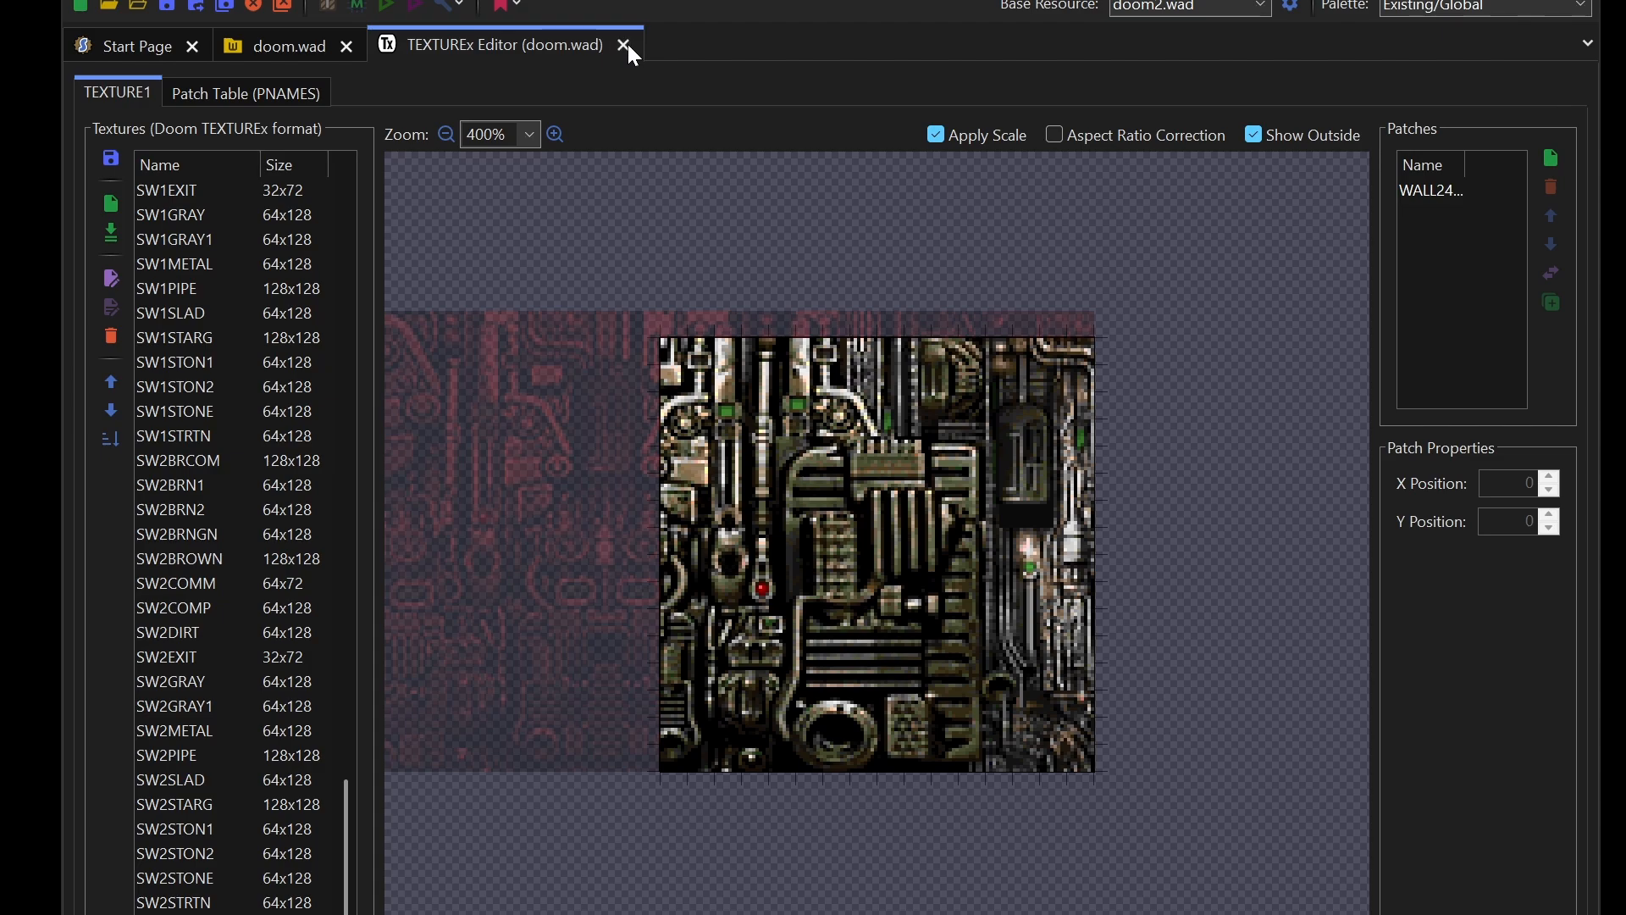
{"action": "left_click", "coordinate": [625, 45]}
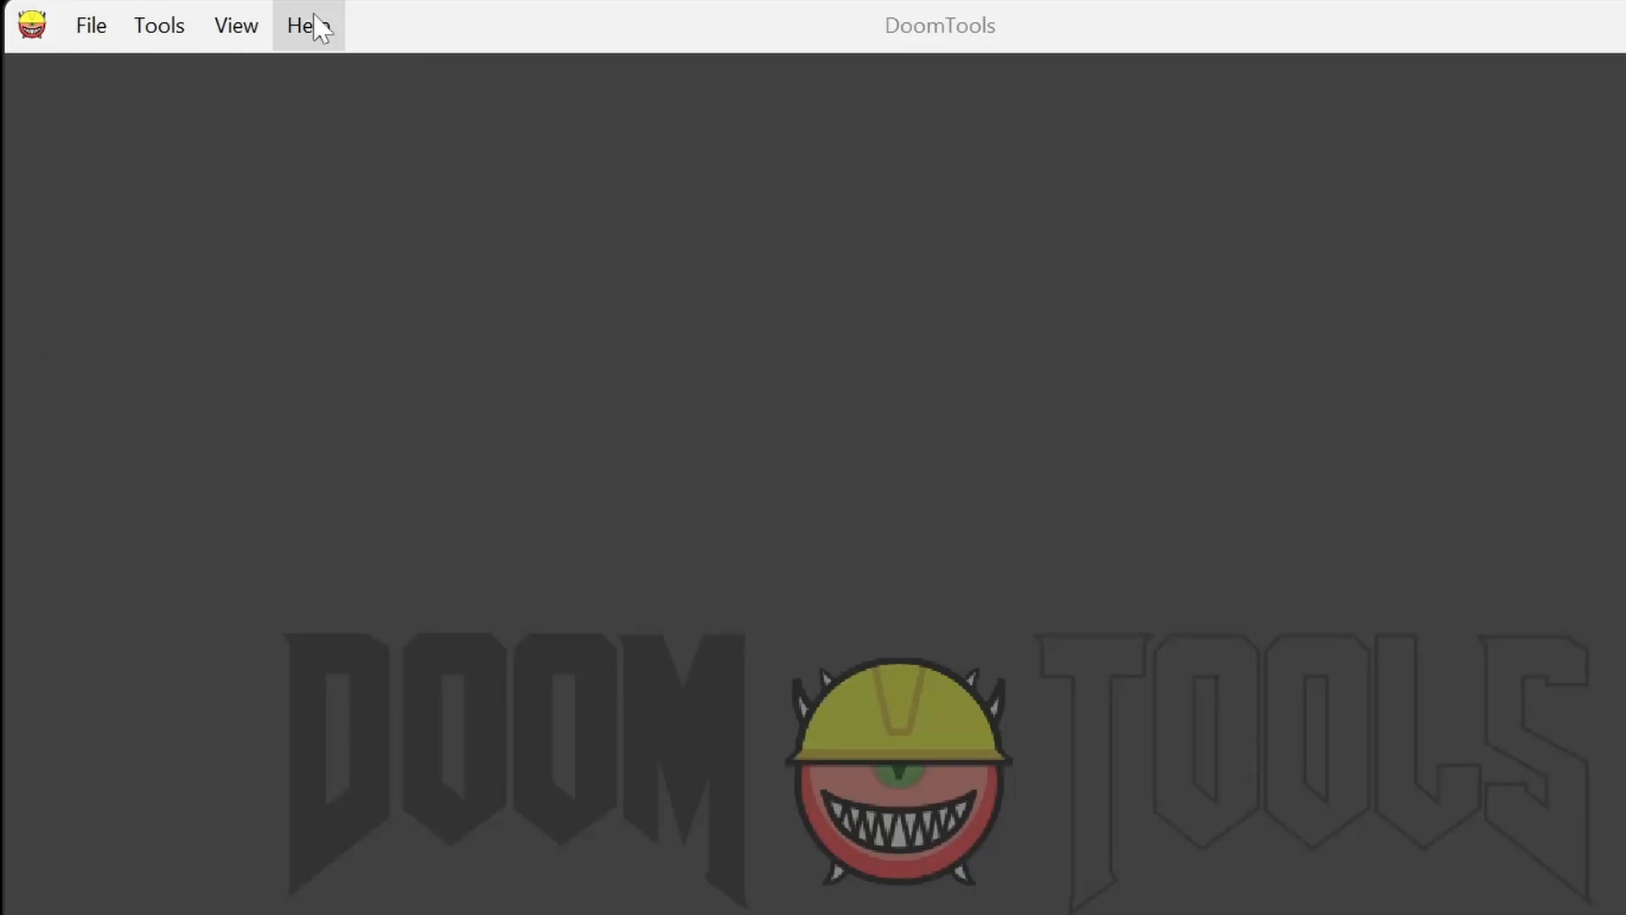
Step: Switch to DoomTools, start a new DoomMake project, and set its folder to ResourceWAD\Doom1Compa
{"action": "left_click", "coordinate": [169, 33]}
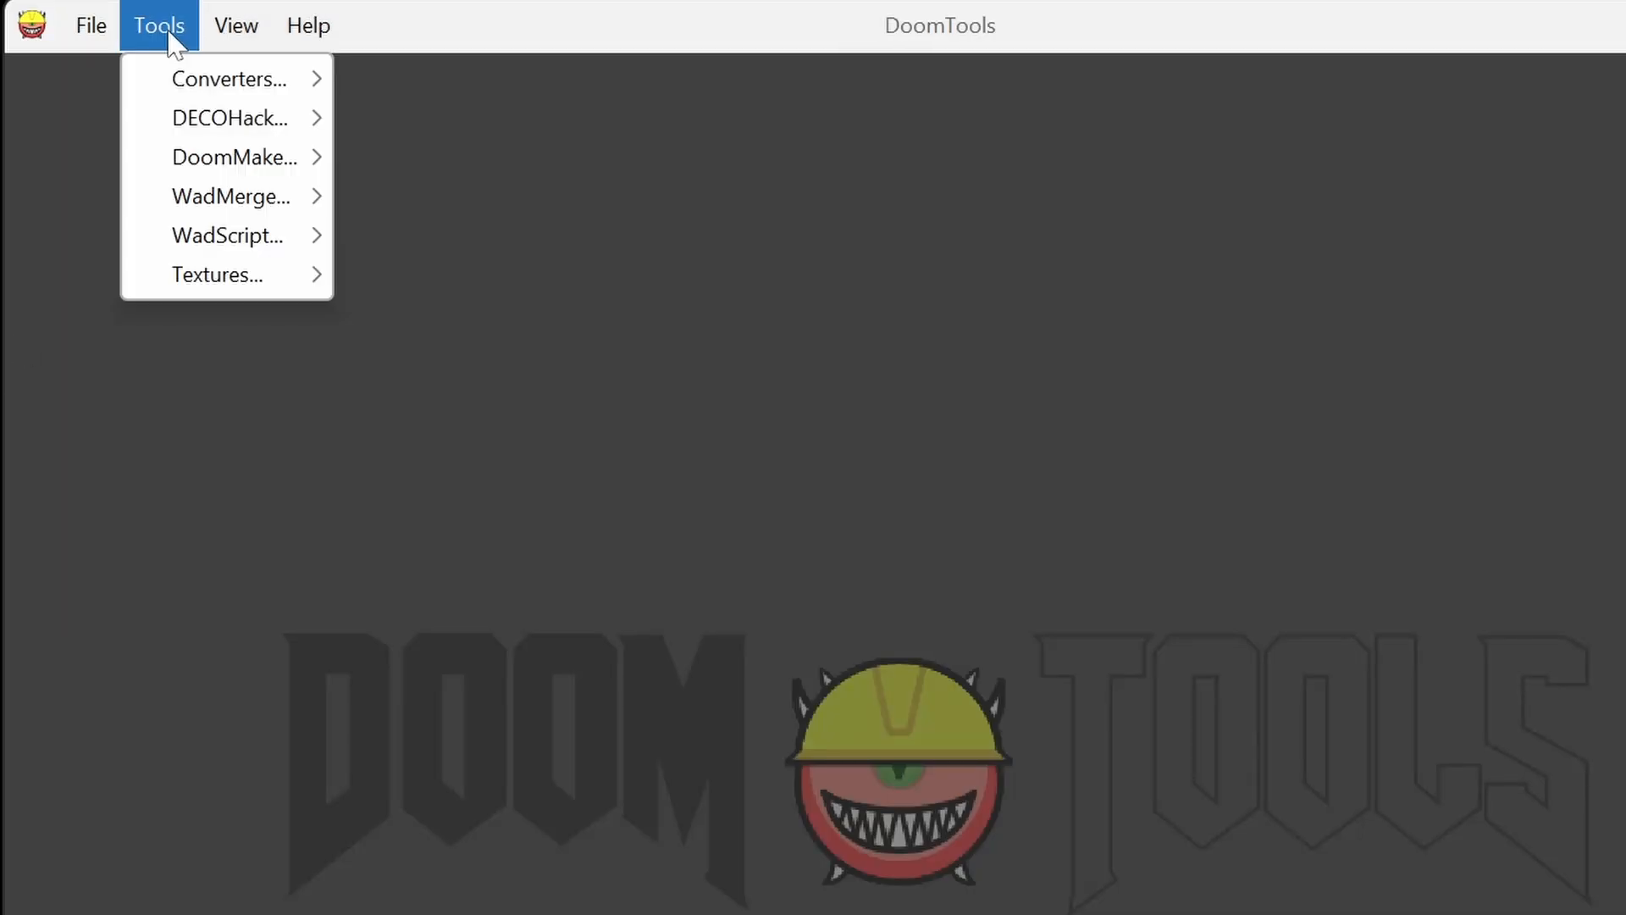
{"action": "mouse_move", "coordinate": [207, 160]}
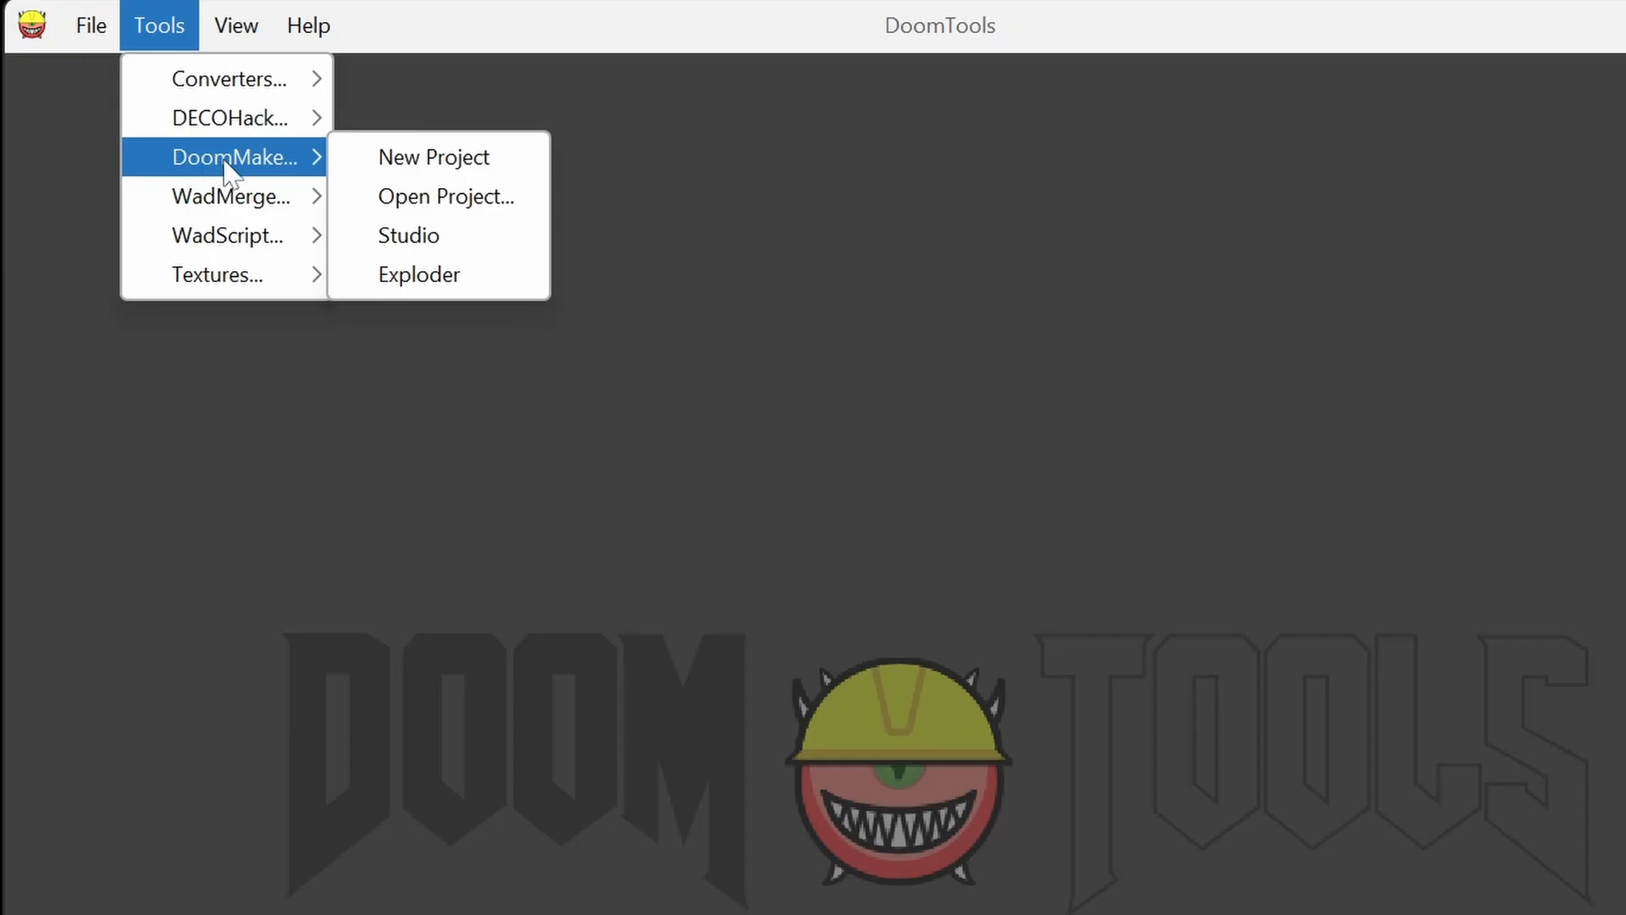
{"action": "left_click", "coordinate": [432, 161]}
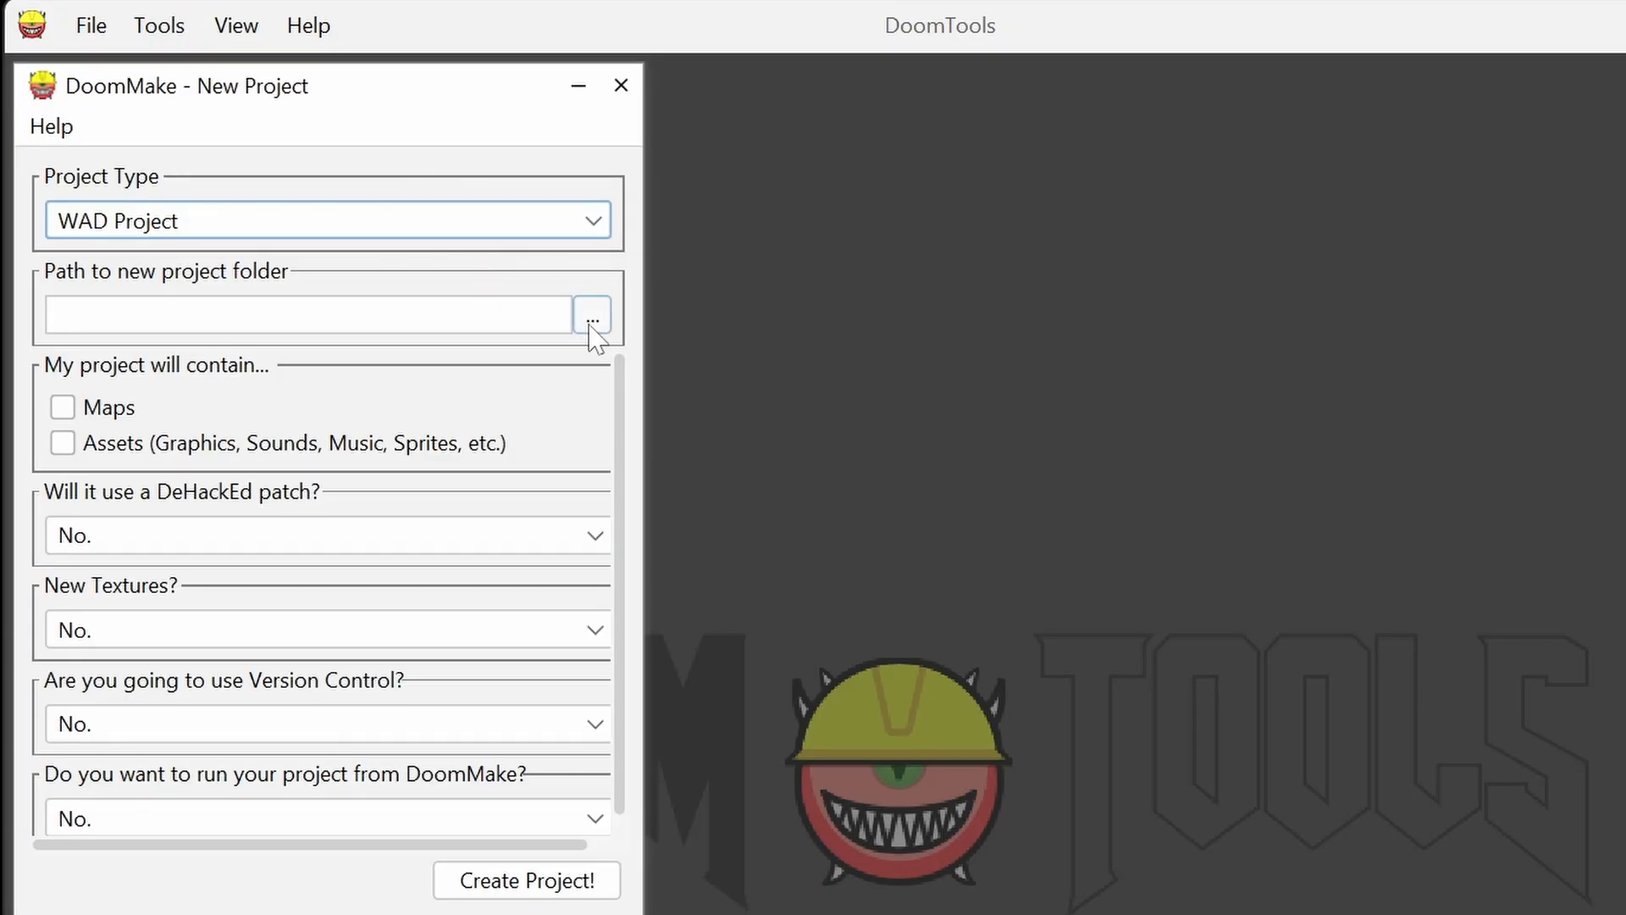
{"action": "left_click", "coordinate": [592, 319]}
{"action": "left_click", "coordinate": [602, 777]}
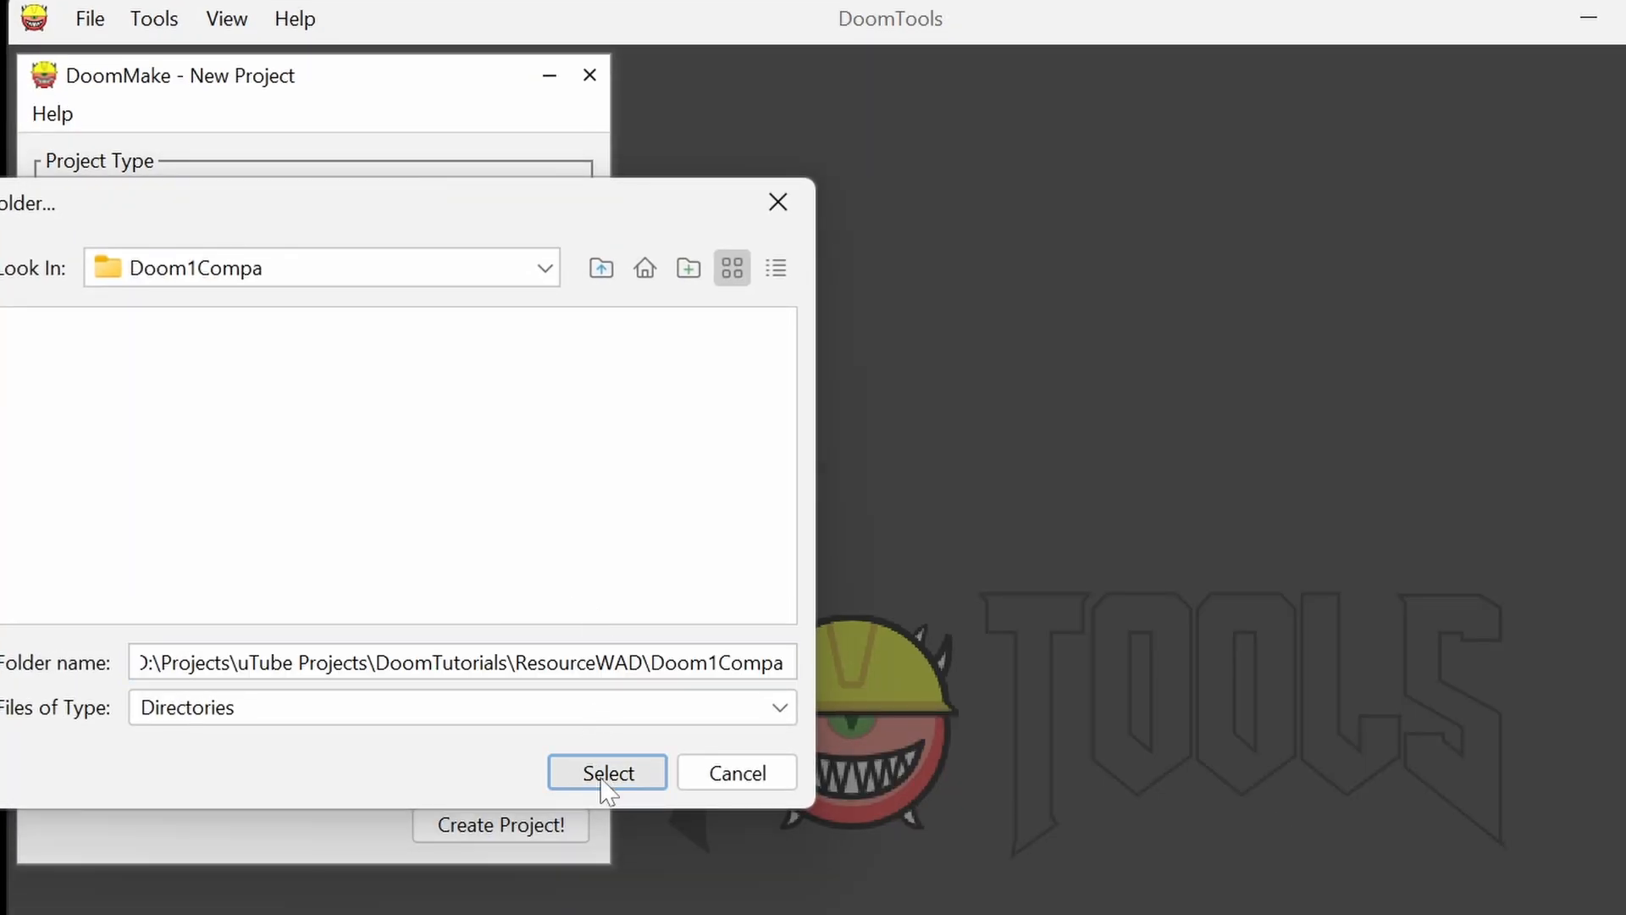
Step: Set the project to contain maps and assets, with new textures from the project itself with Boom extensions
{"action": "left_click", "coordinate": [106, 381]}
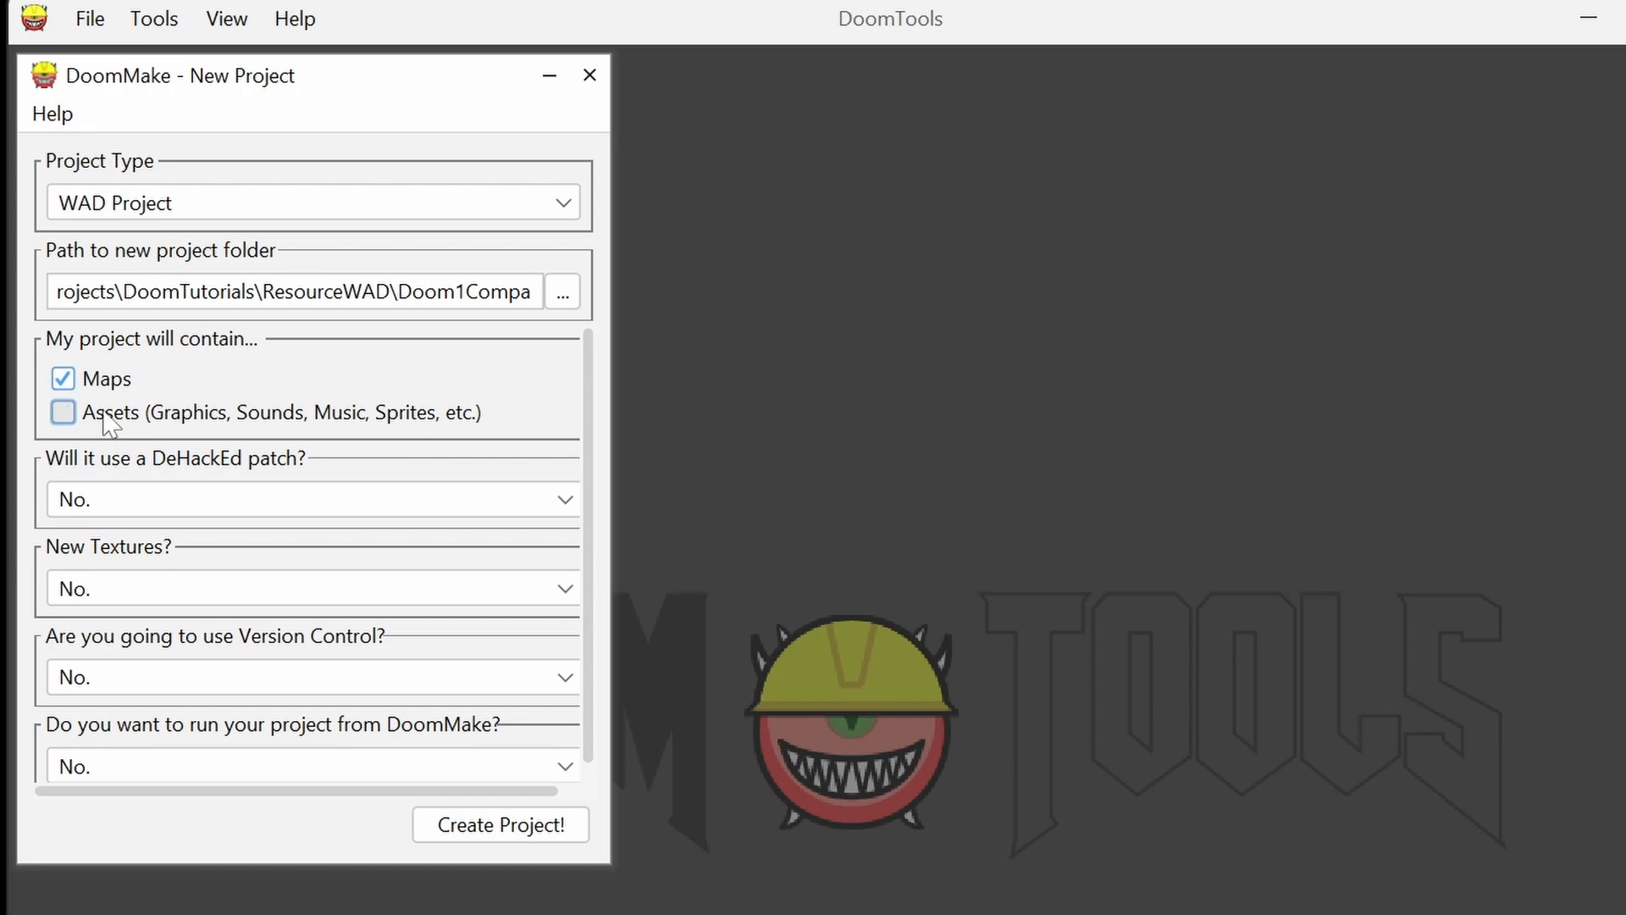
{"action": "left_click", "coordinate": [103, 413]}
{"action": "left_click", "coordinate": [284, 587]}
{"action": "left_click", "coordinate": [313, 726]}
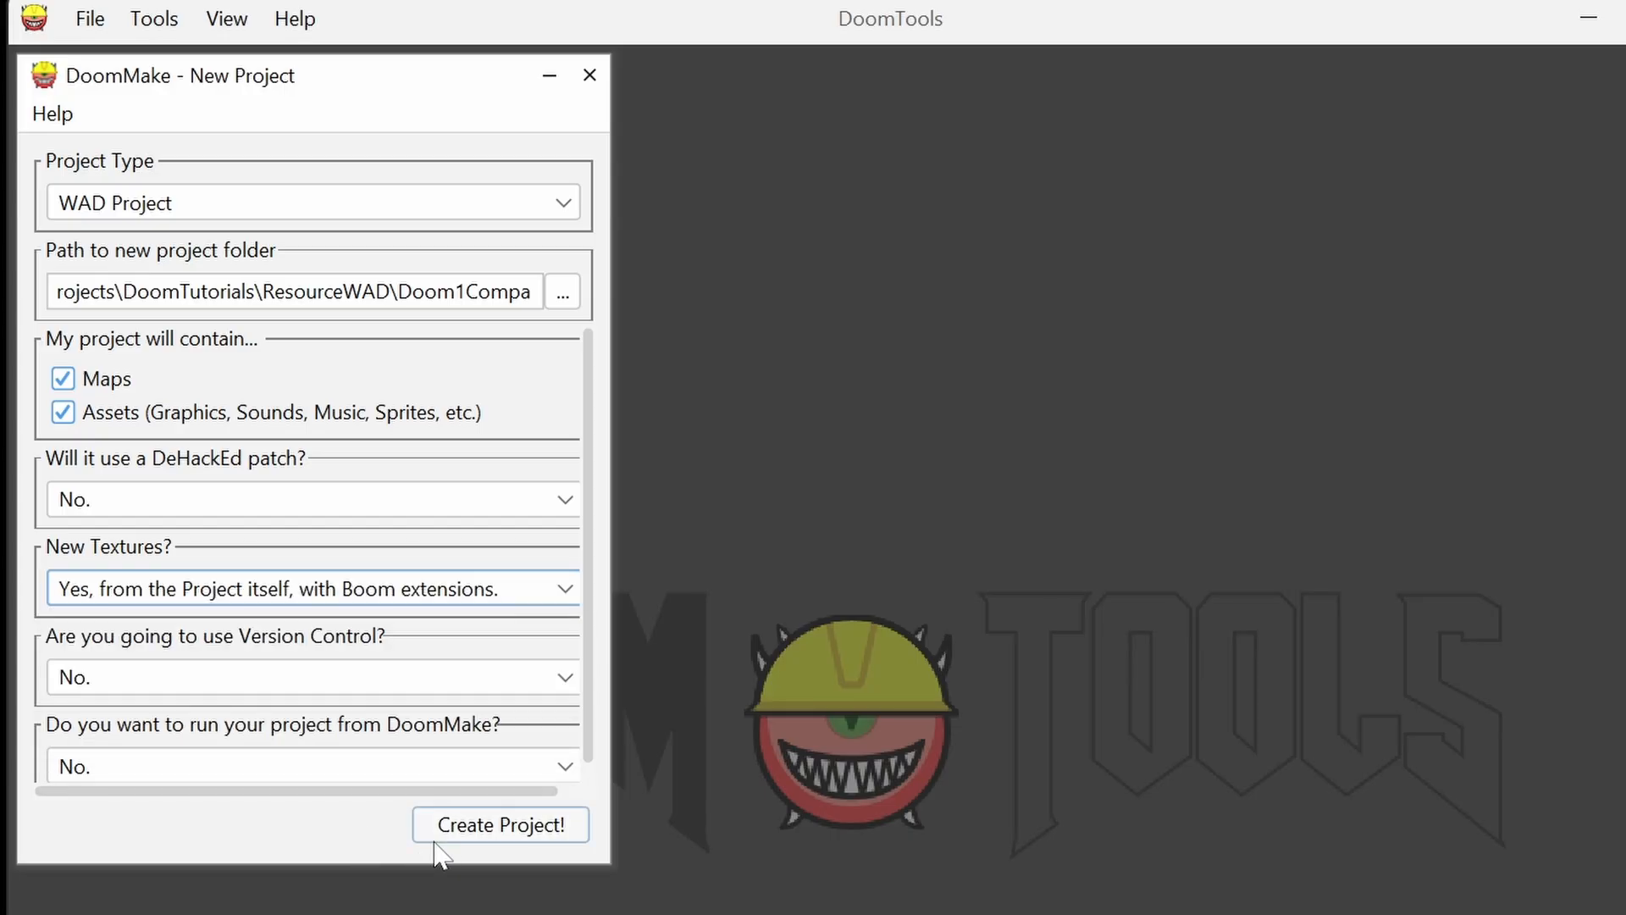
Step: Start creating the project and name its WAD megawad
{"action": "left_click", "coordinate": [532, 834]}
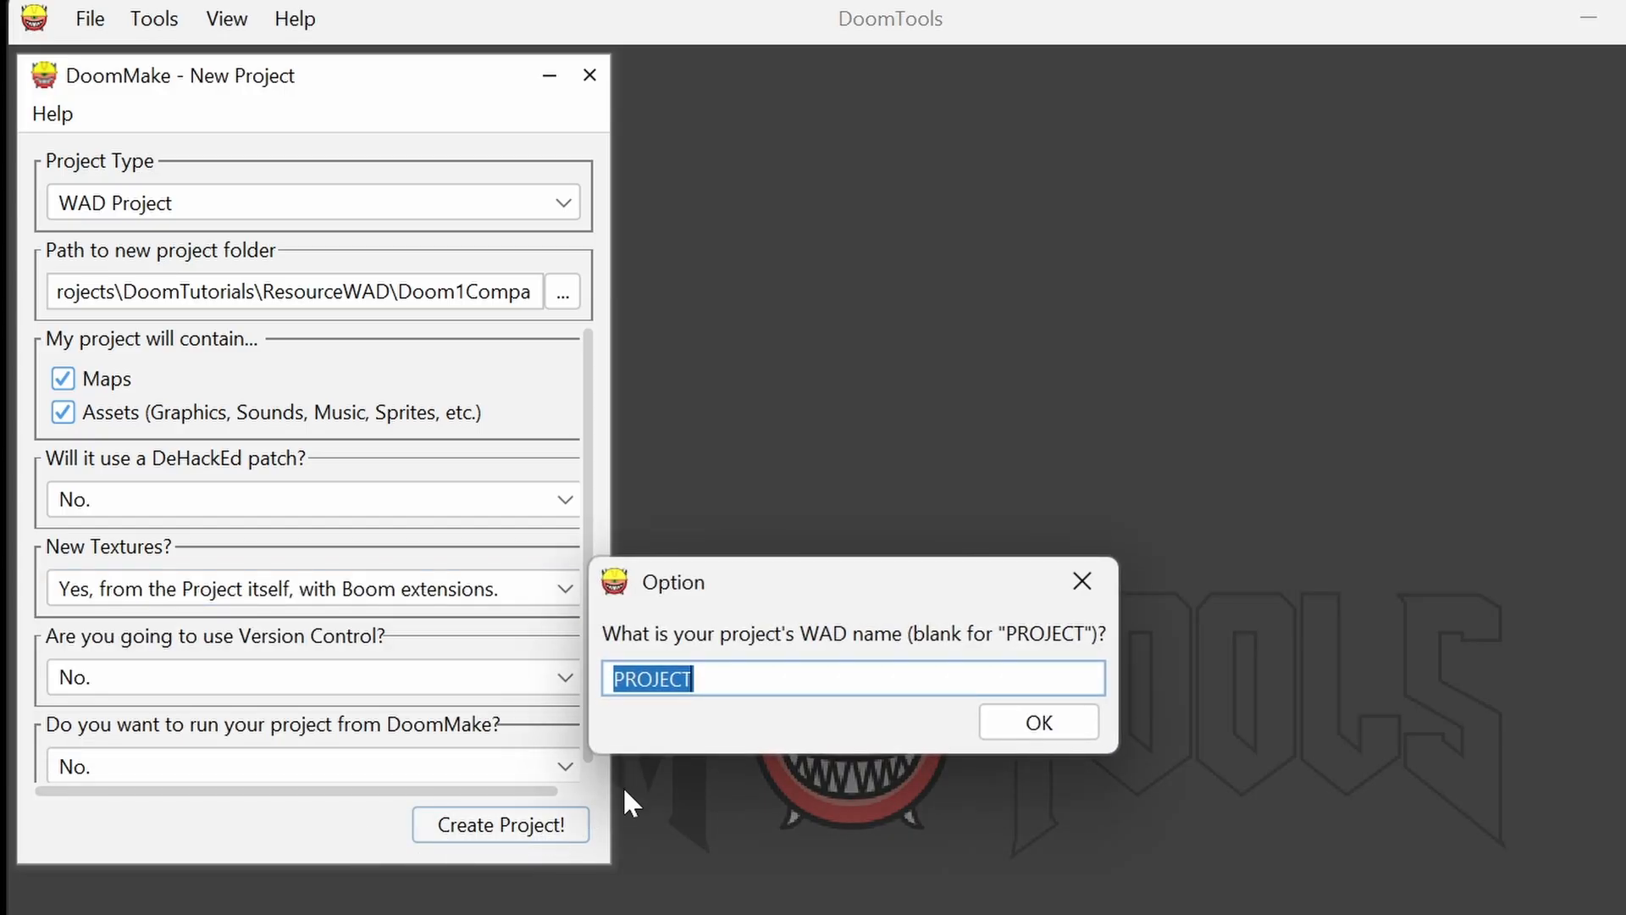
{"action": "type", "text": "megawad"}
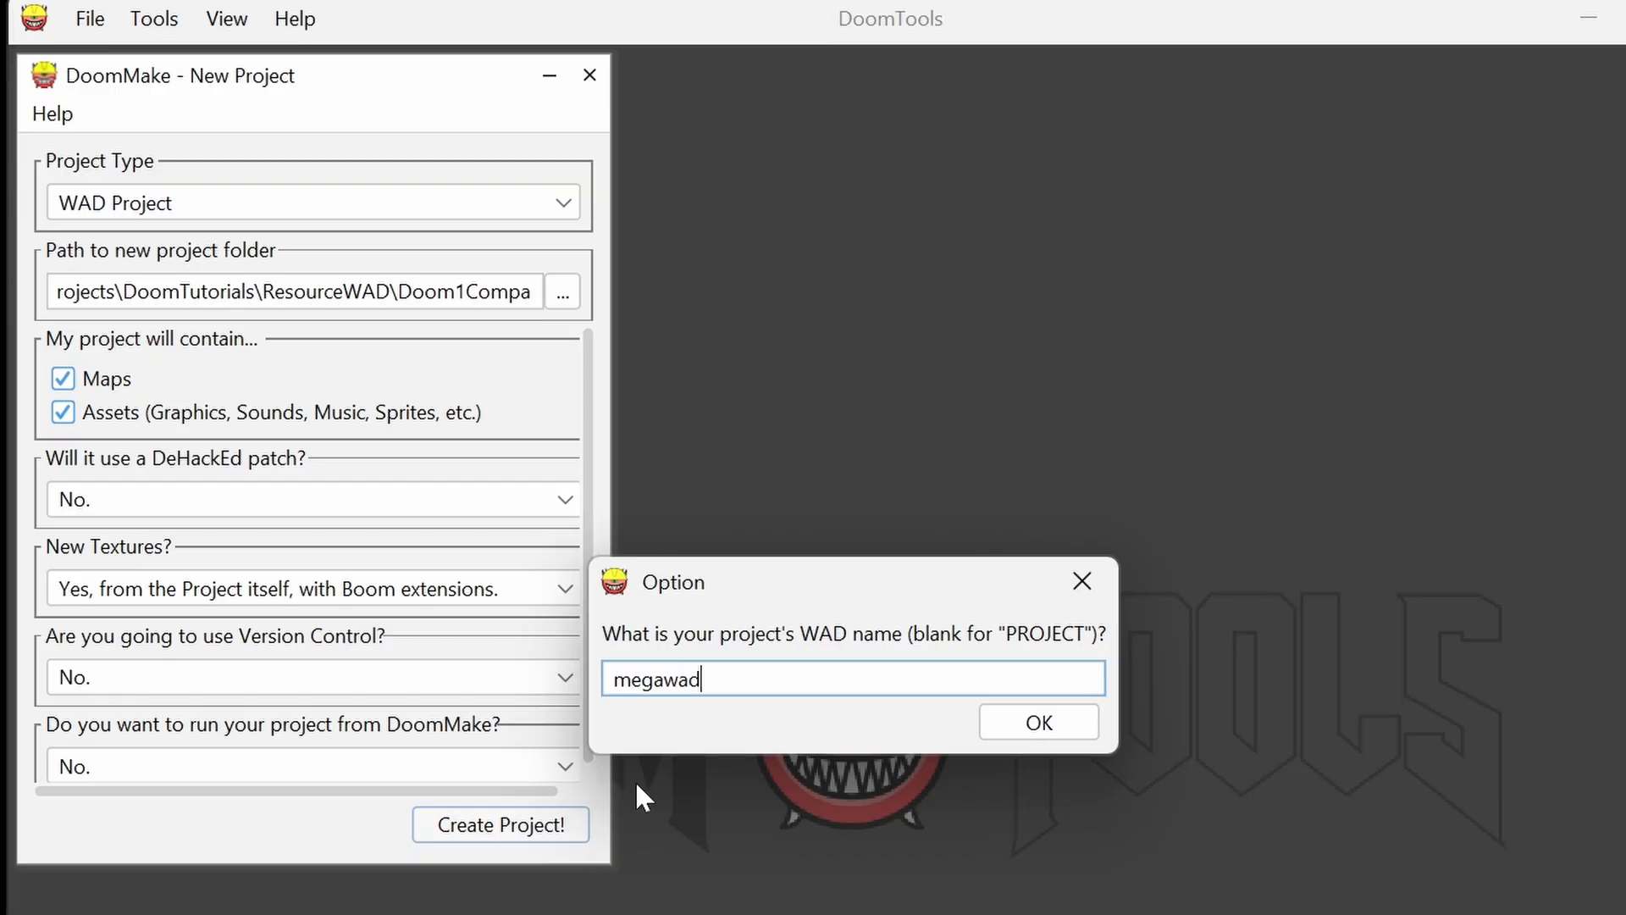
{"action": "left_click", "coordinate": [1039, 724]}
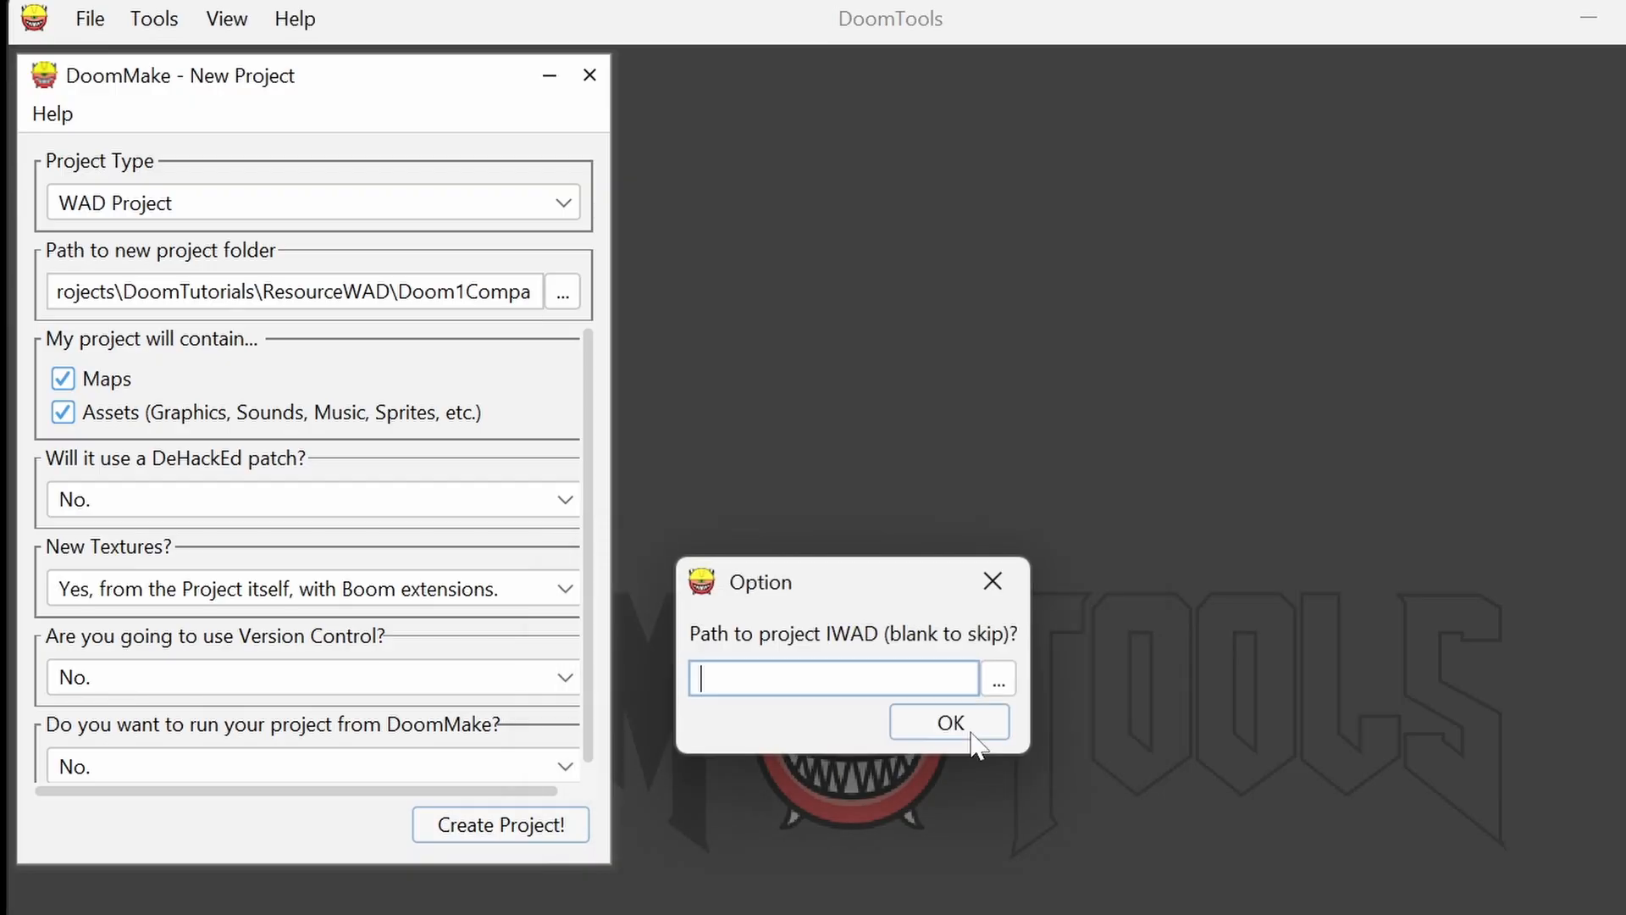
Step: Set the project's IWAD to doom.wad from the _iwads folder and finish creating the project
{"action": "left_click", "coordinate": [1008, 687]}
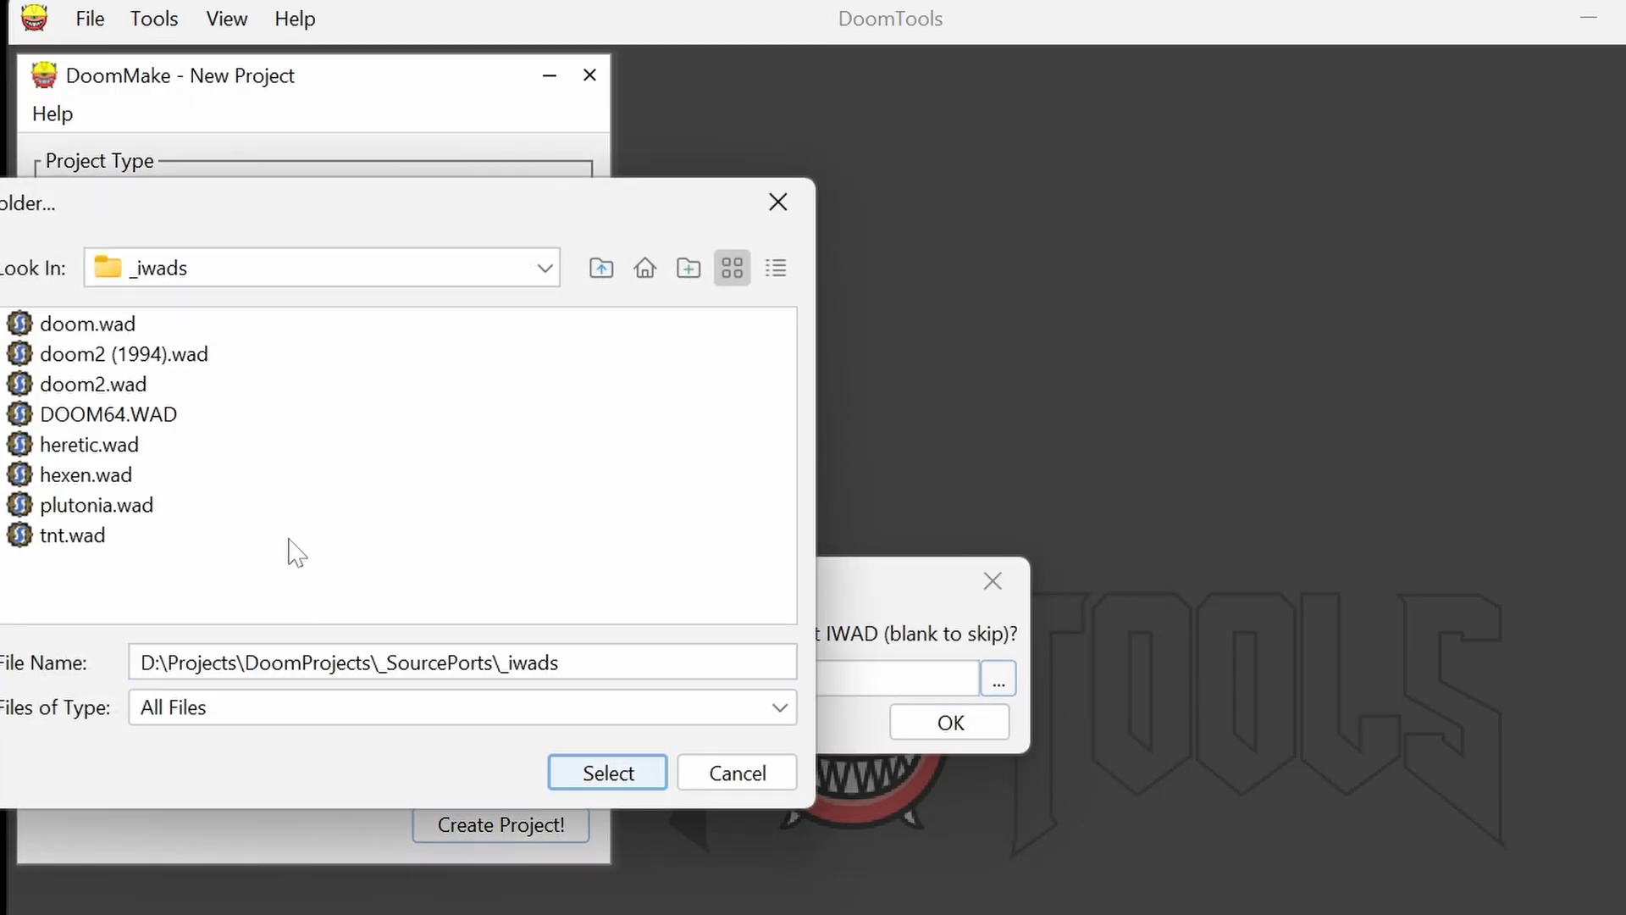
{"action": "left_click", "coordinate": [113, 330]}
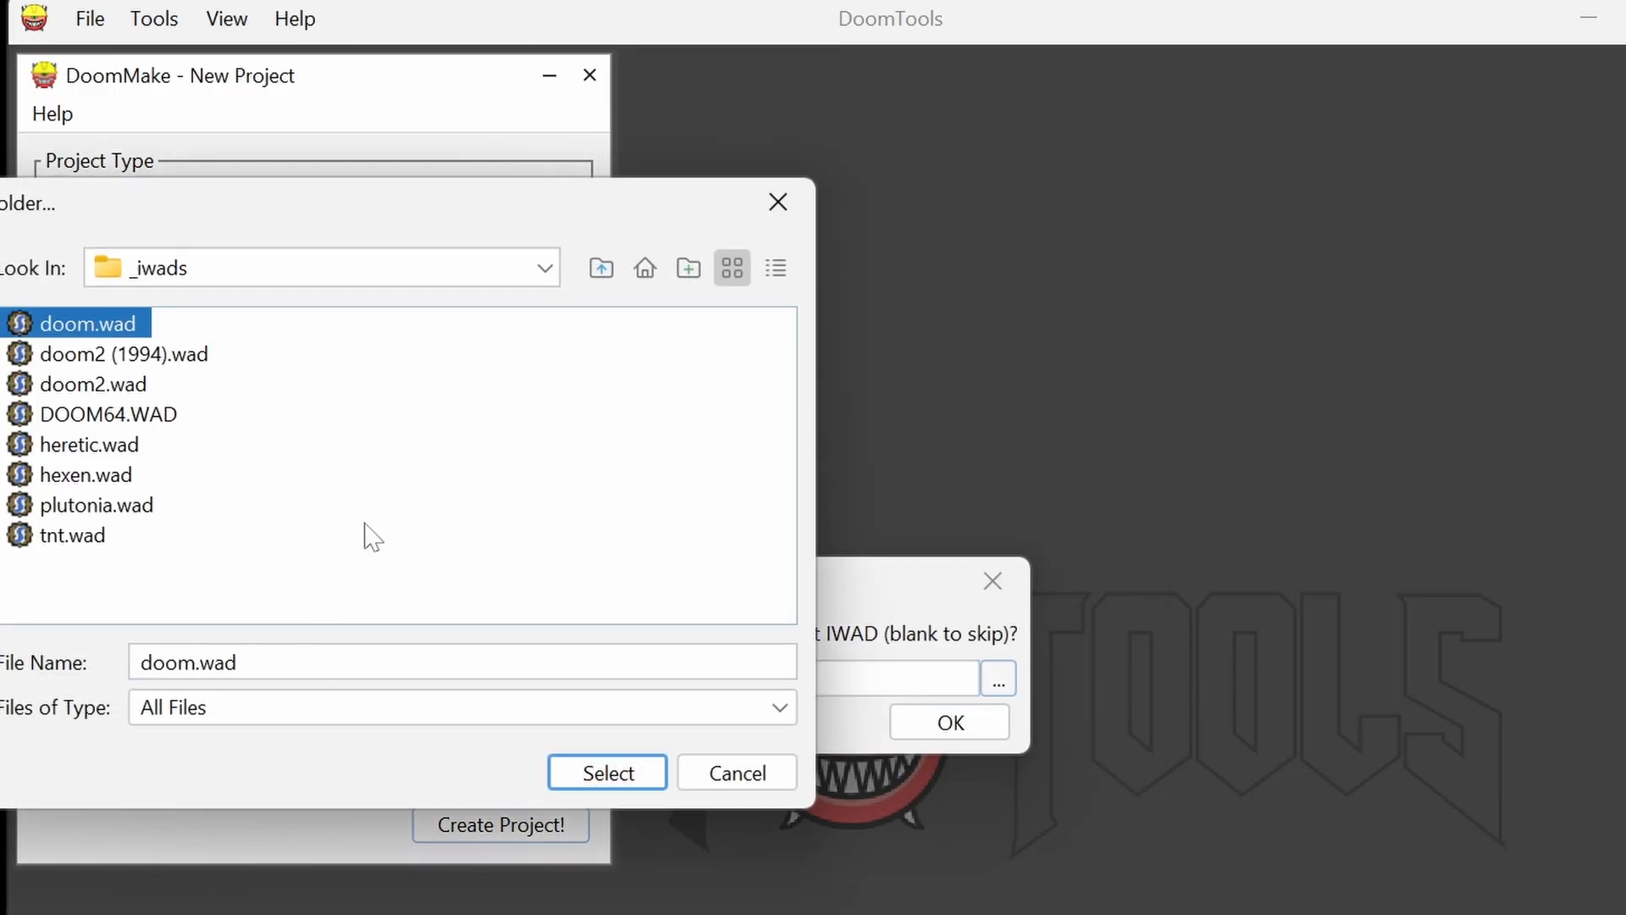
{"action": "left_click", "coordinate": [607, 771]}
{"action": "left_click", "coordinate": [951, 724]}
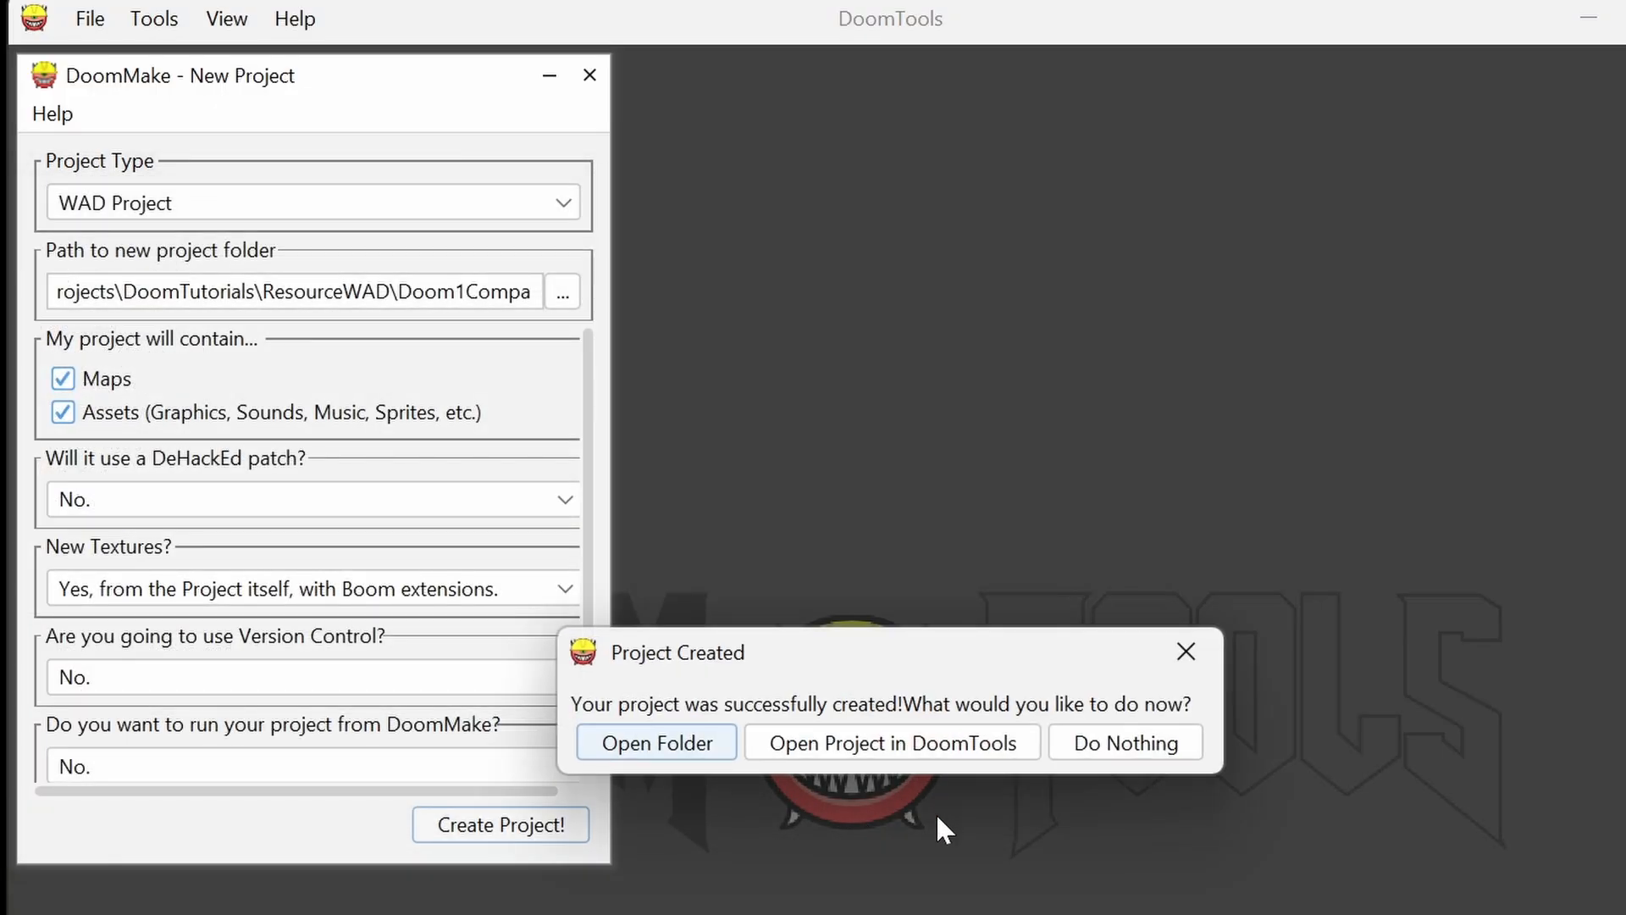
Step: Open the new Doom1Compa project in DoomTools and build its make target
{"action": "left_click", "coordinate": [893, 743]}
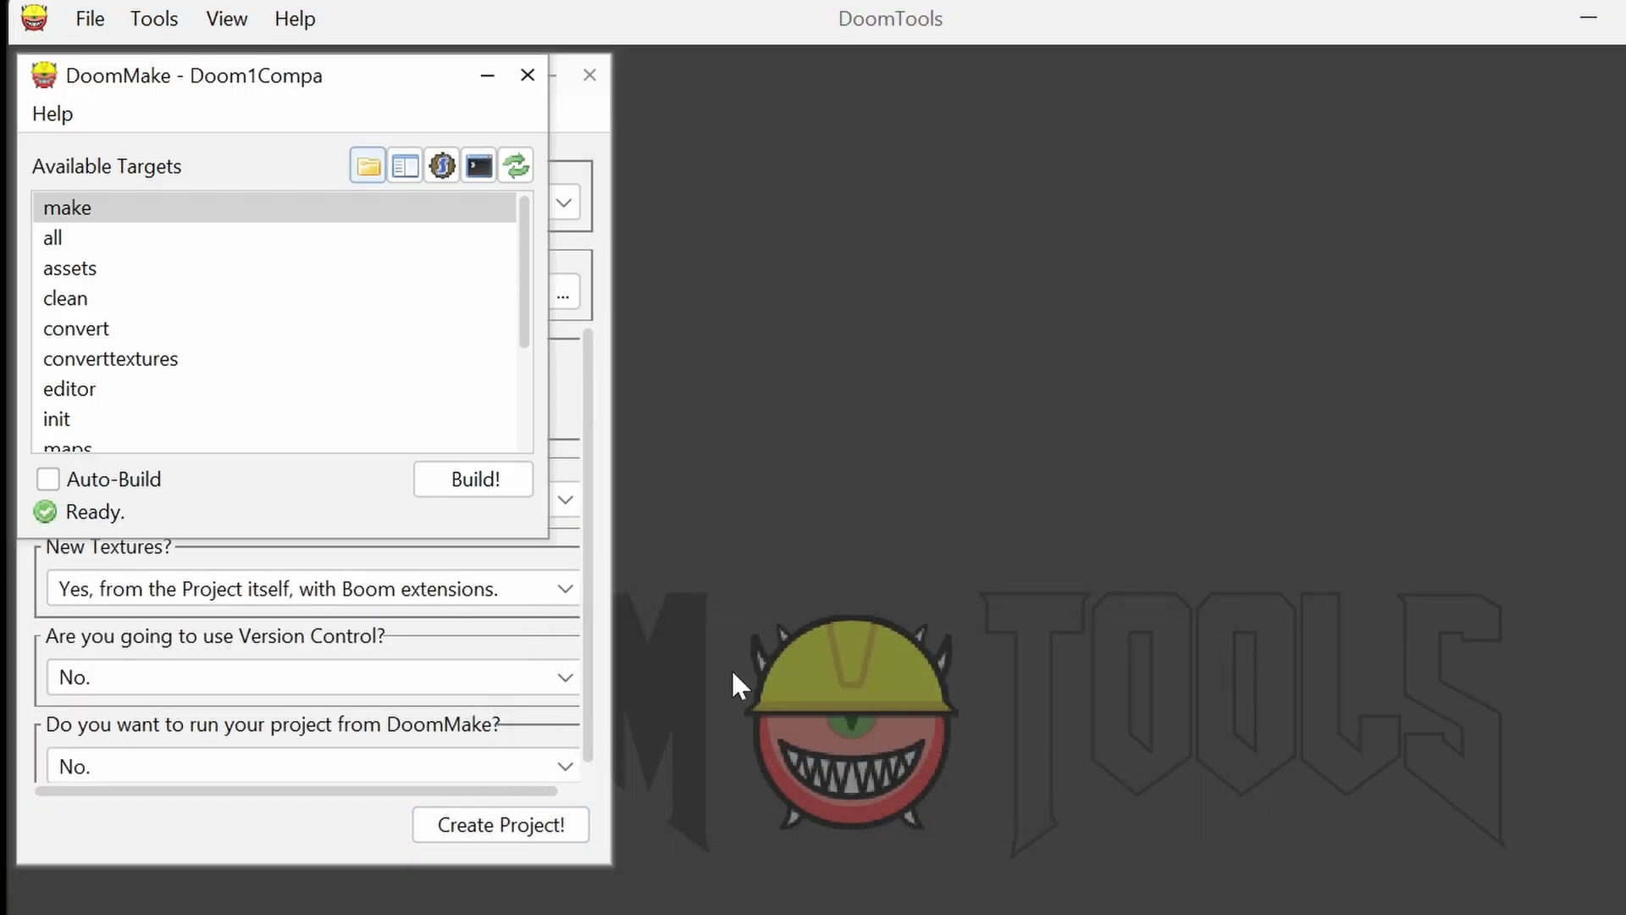
{"action": "left_click", "coordinate": [480, 478]}
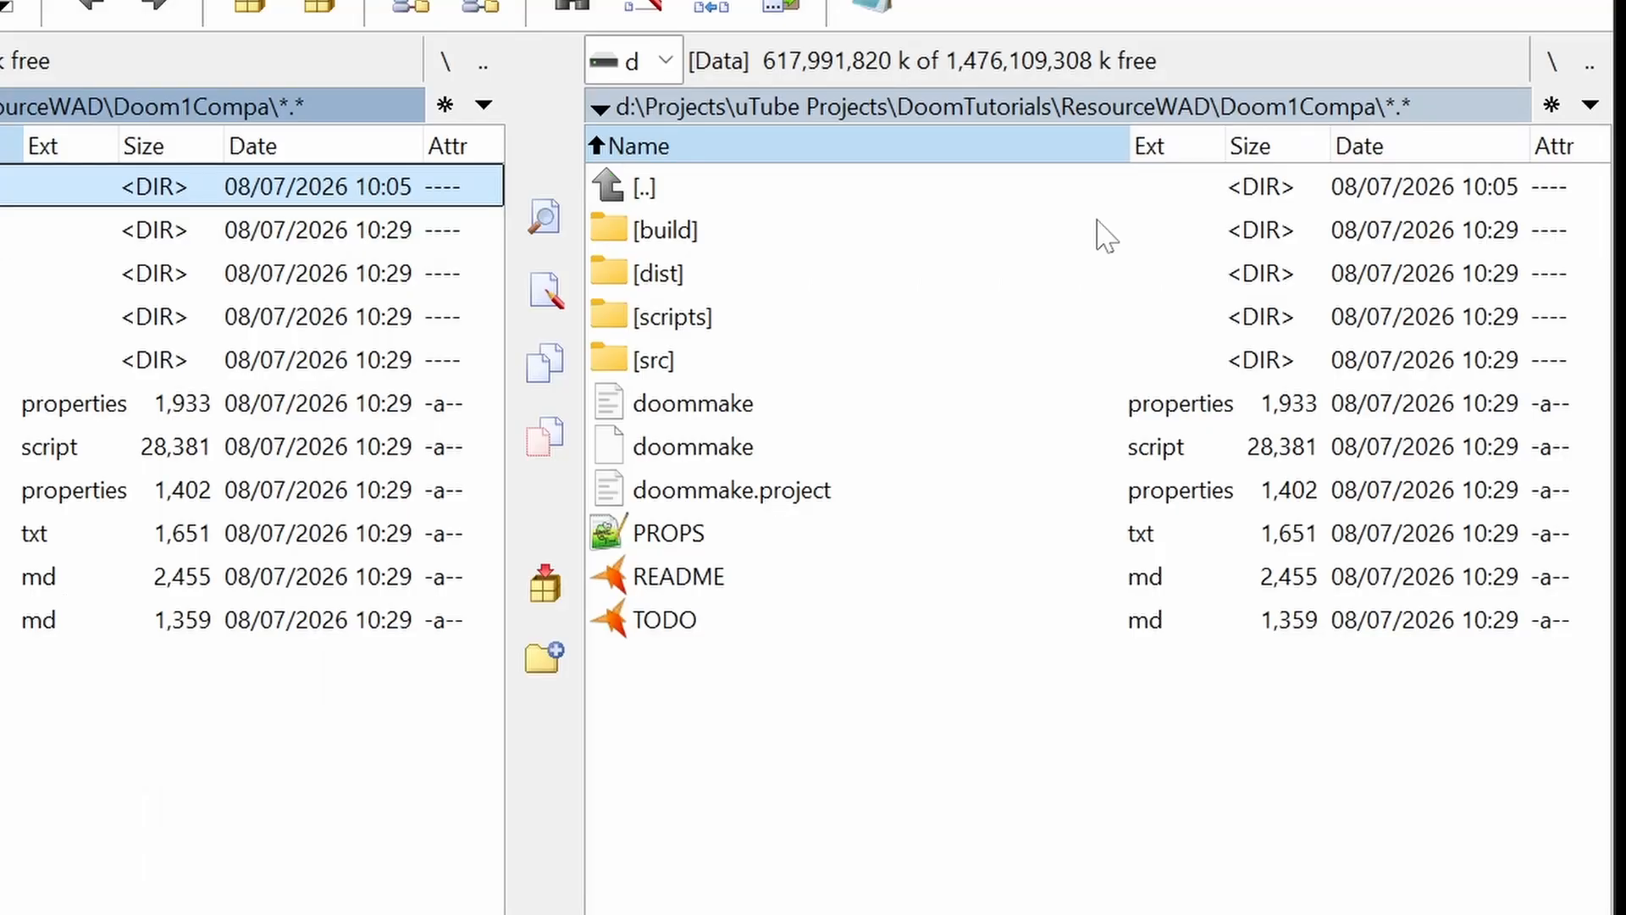
Step: Switch to the file manager and open the src\textures folder of the Doom1Compa project
{"action": "key", "text": "Tab"}
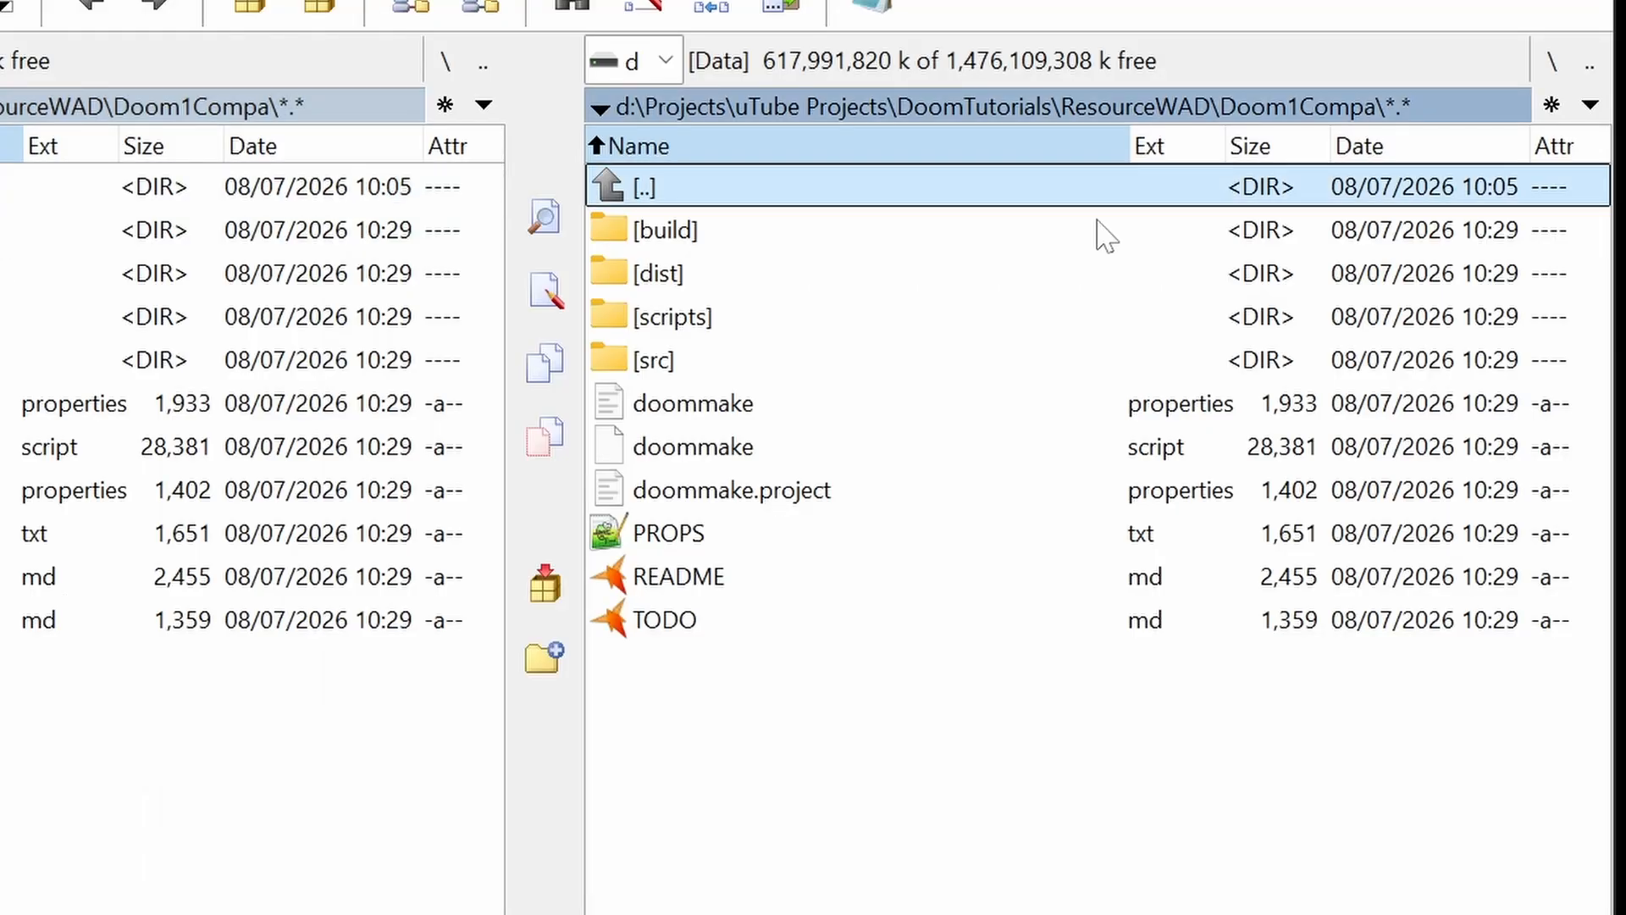
{"action": "key", "text": "Down"}
{"action": "key", "text": "Down"}
{"action": "key", "text": "Down"}
{"action": "key", "text": "Down"}
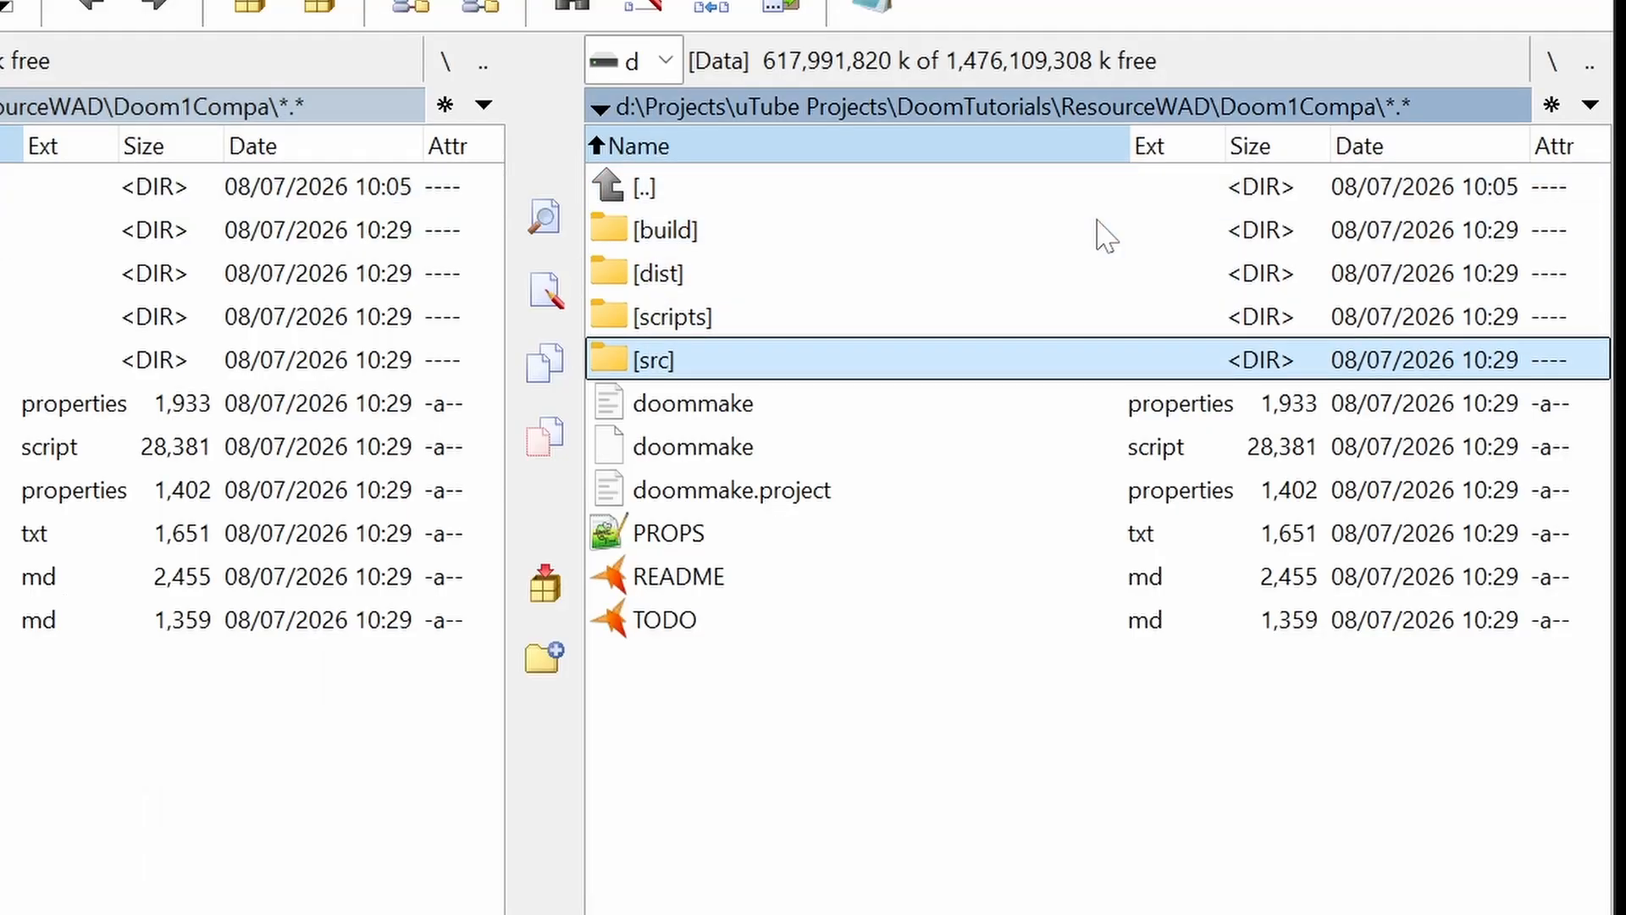
{"action": "key", "text": "Return"}
{"action": "key", "text": "Down"}
{"action": "key", "text": "Down"}
{"action": "key", "text": "Down"}
{"action": "key", "text": "Down"}
{"action": "key", "text": "Return"}
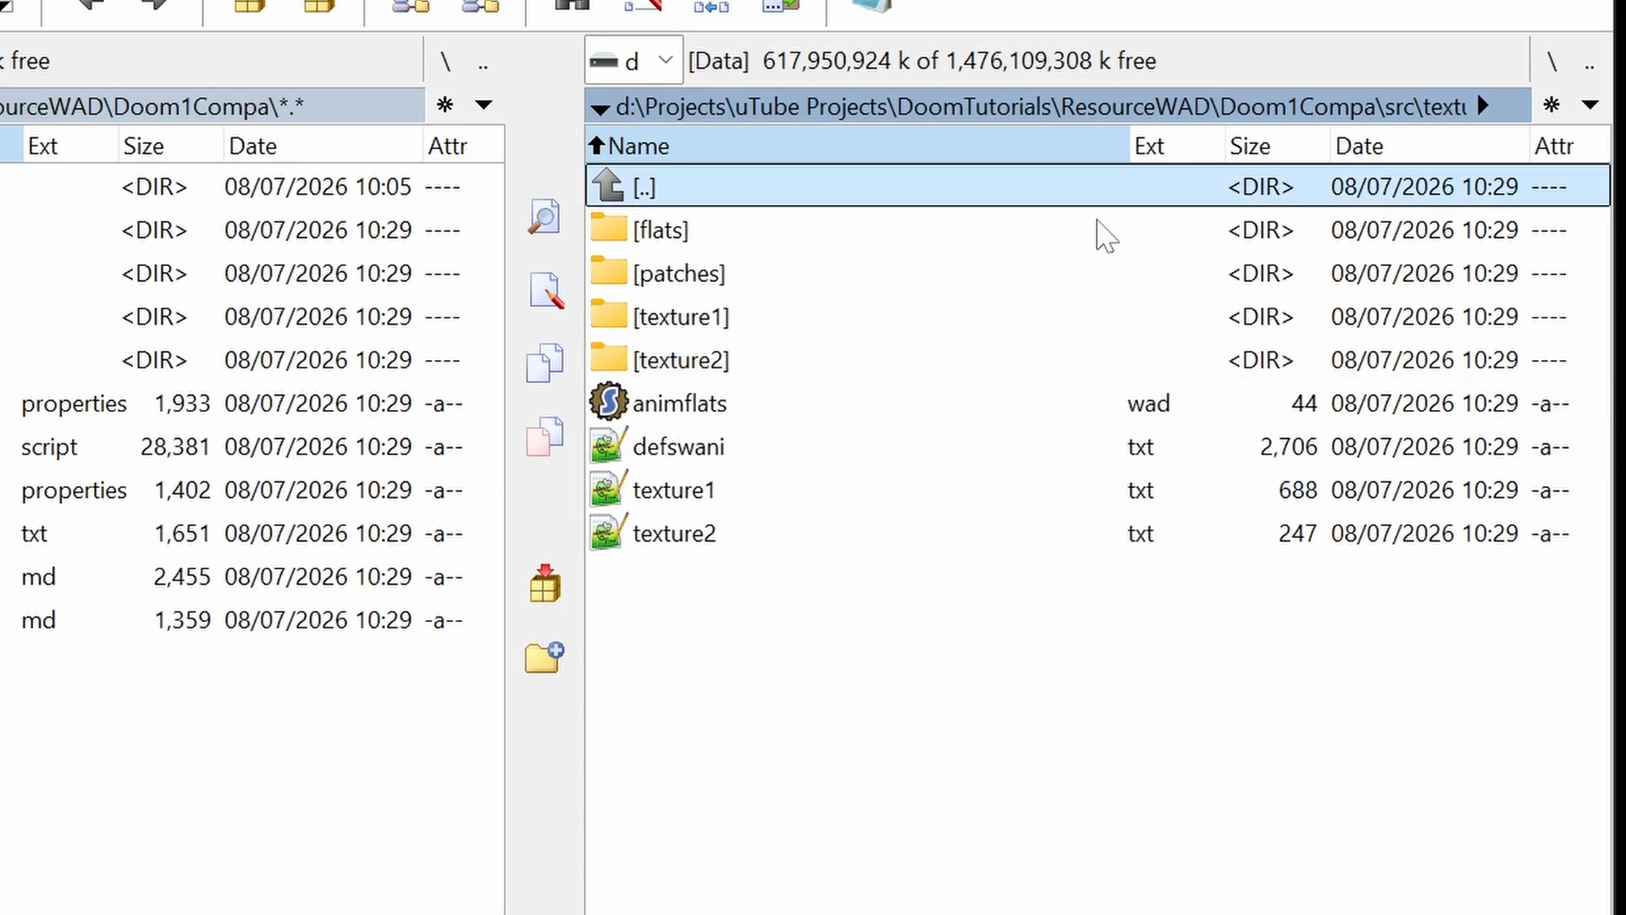
Step: Delete texture1.txt and texture2.txt from the project's textures folder
{"action": "key", "text": "Down"}
{"action": "key", "text": "Down"}
{"action": "key", "text": "Down"}
{"action": "key", "text": "Down"}
{"action": "key", "text": "Down"}
{"action": "key", "text": "Down"}
{"action": "key", "text": "Down"}
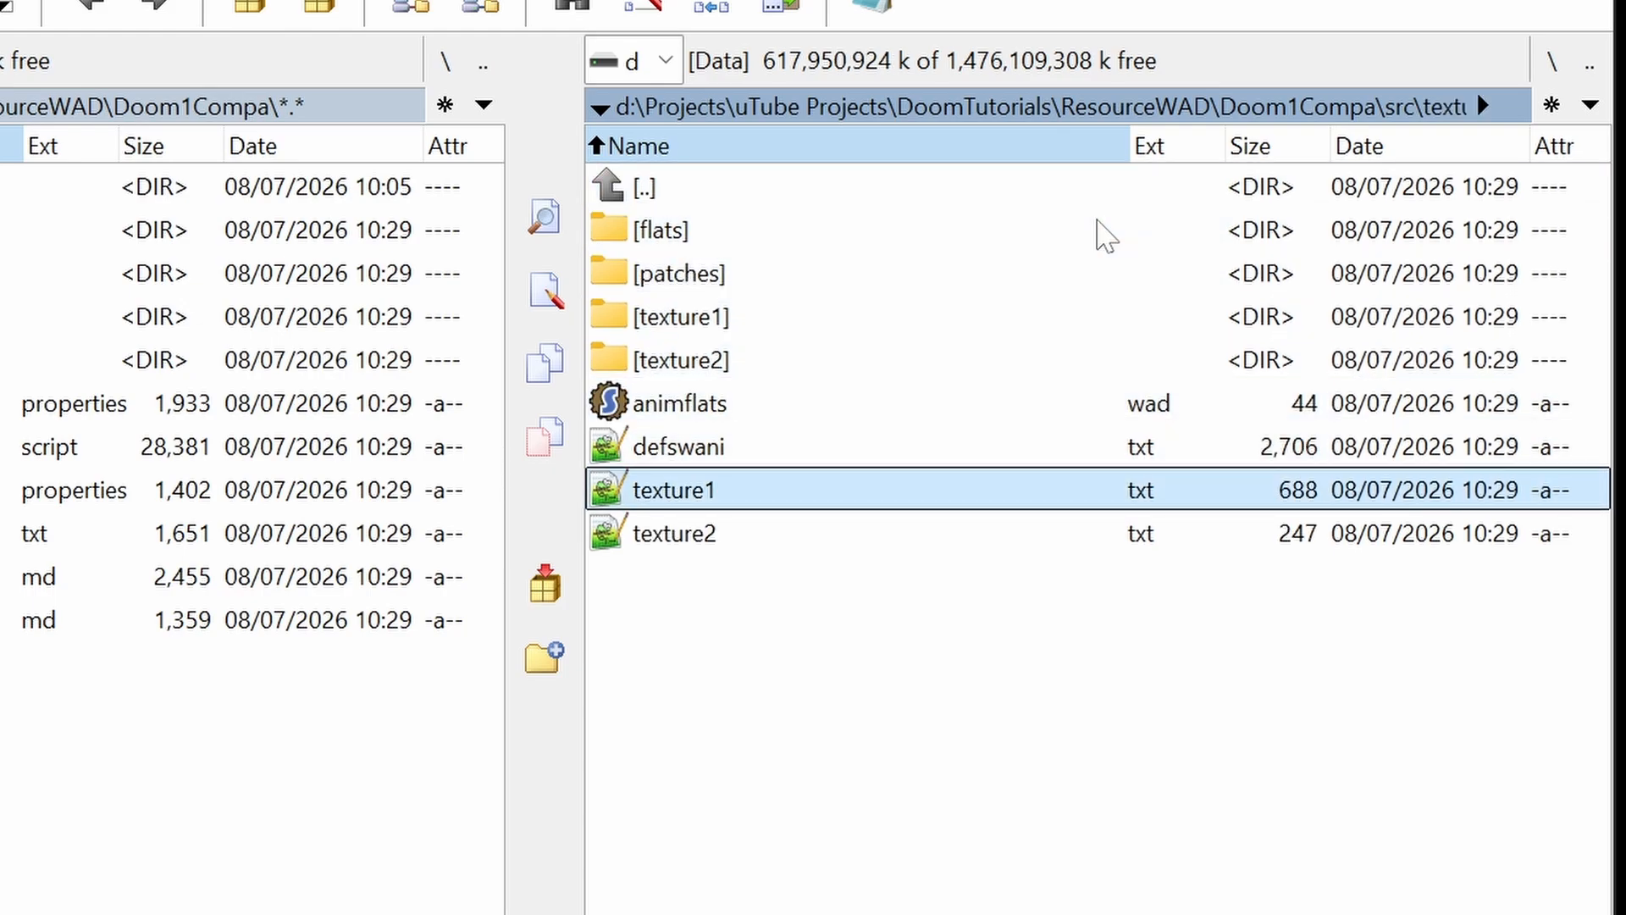
{"action": "key", "text": "Insert"}
{"action": "key", "text": "Insert"}
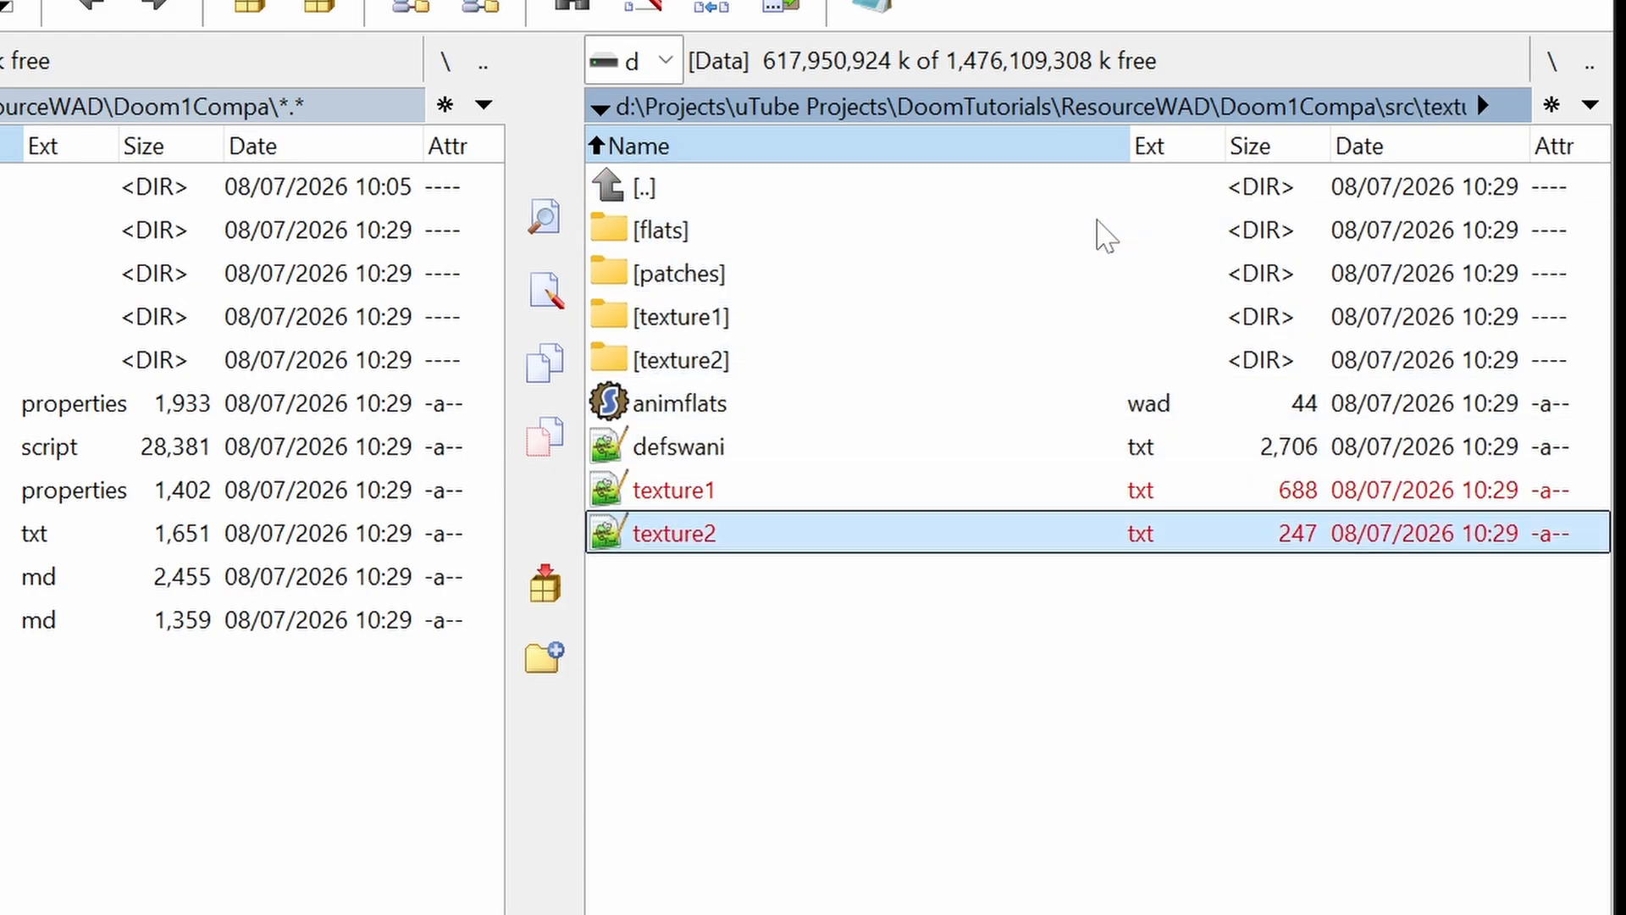
{"action": "key", "text": "Delete"}
{"action": "key", "text": "Return"}
Step: Open a command prompt in the Doom1Compa folder and list the available build targets with doommake --targets
{"action": "key", "text": "ctrl+grave"}
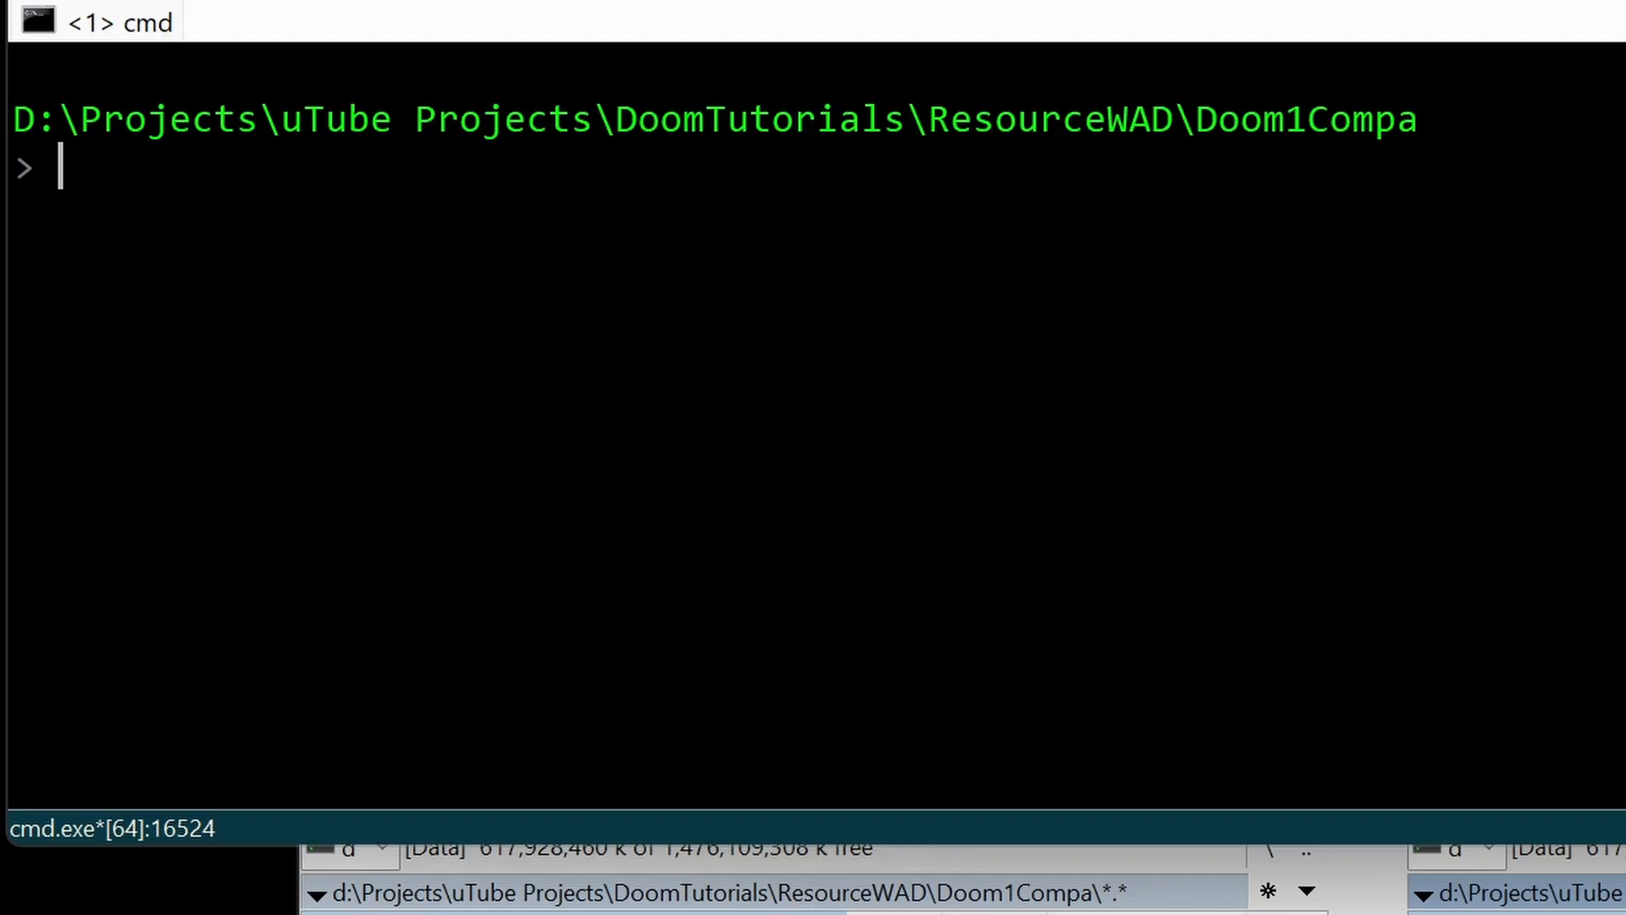
{"action": "type", "text": "doommake --targets"}
{"action": "key", "text": "Return"}
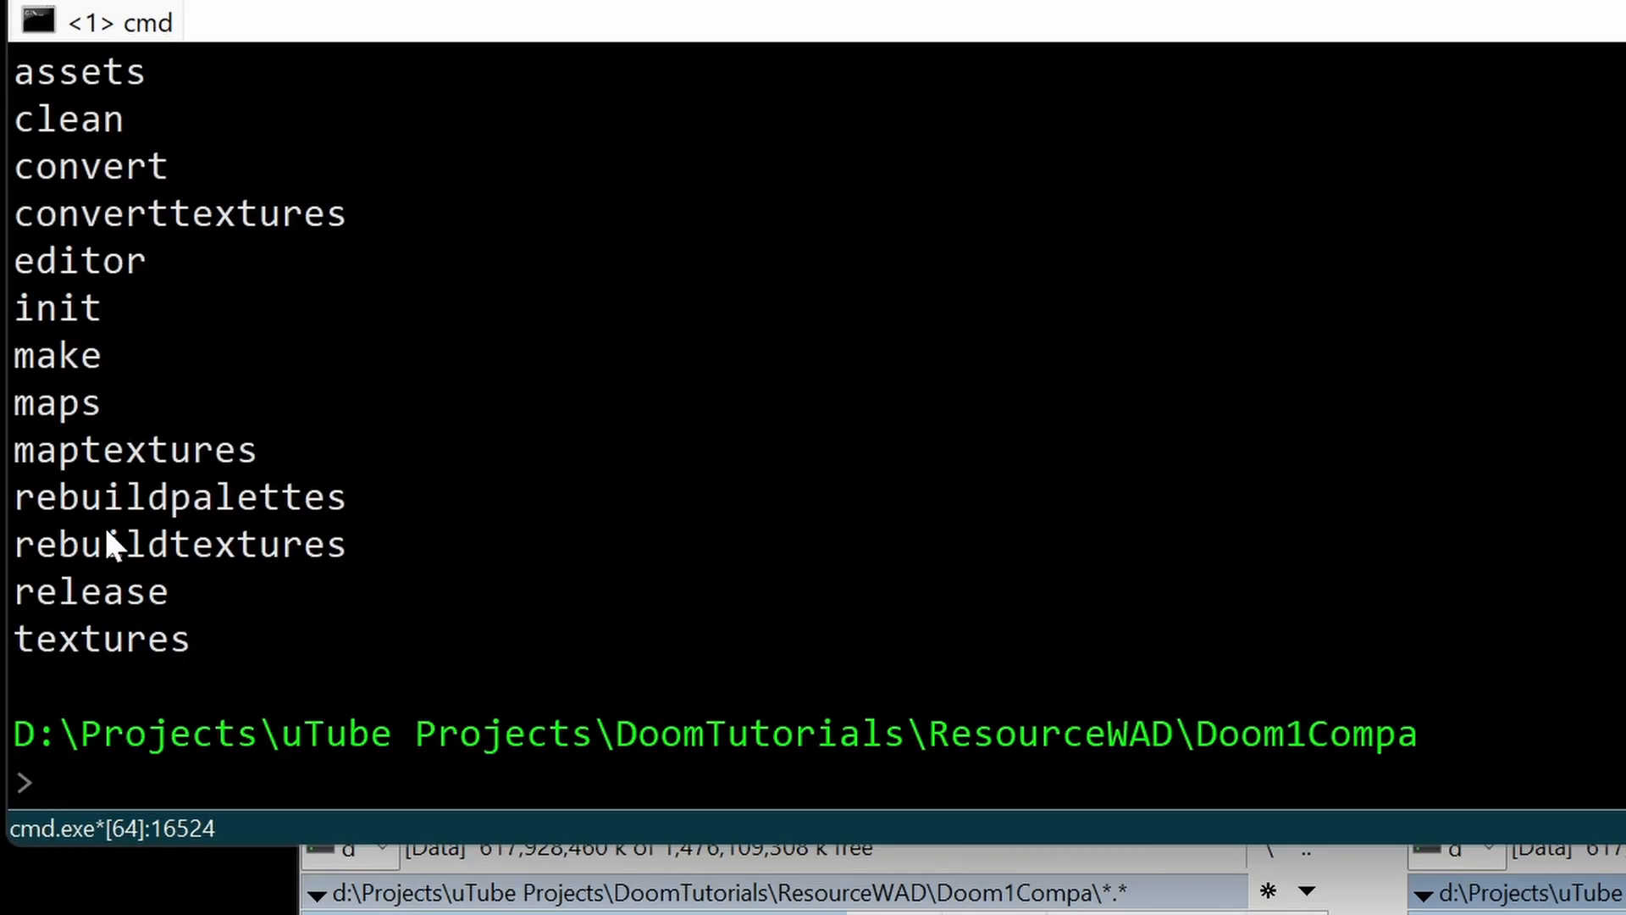
{"action": "left_click_drag", "start_coordinate": [17, 544], "coordinate": [346, 544]}
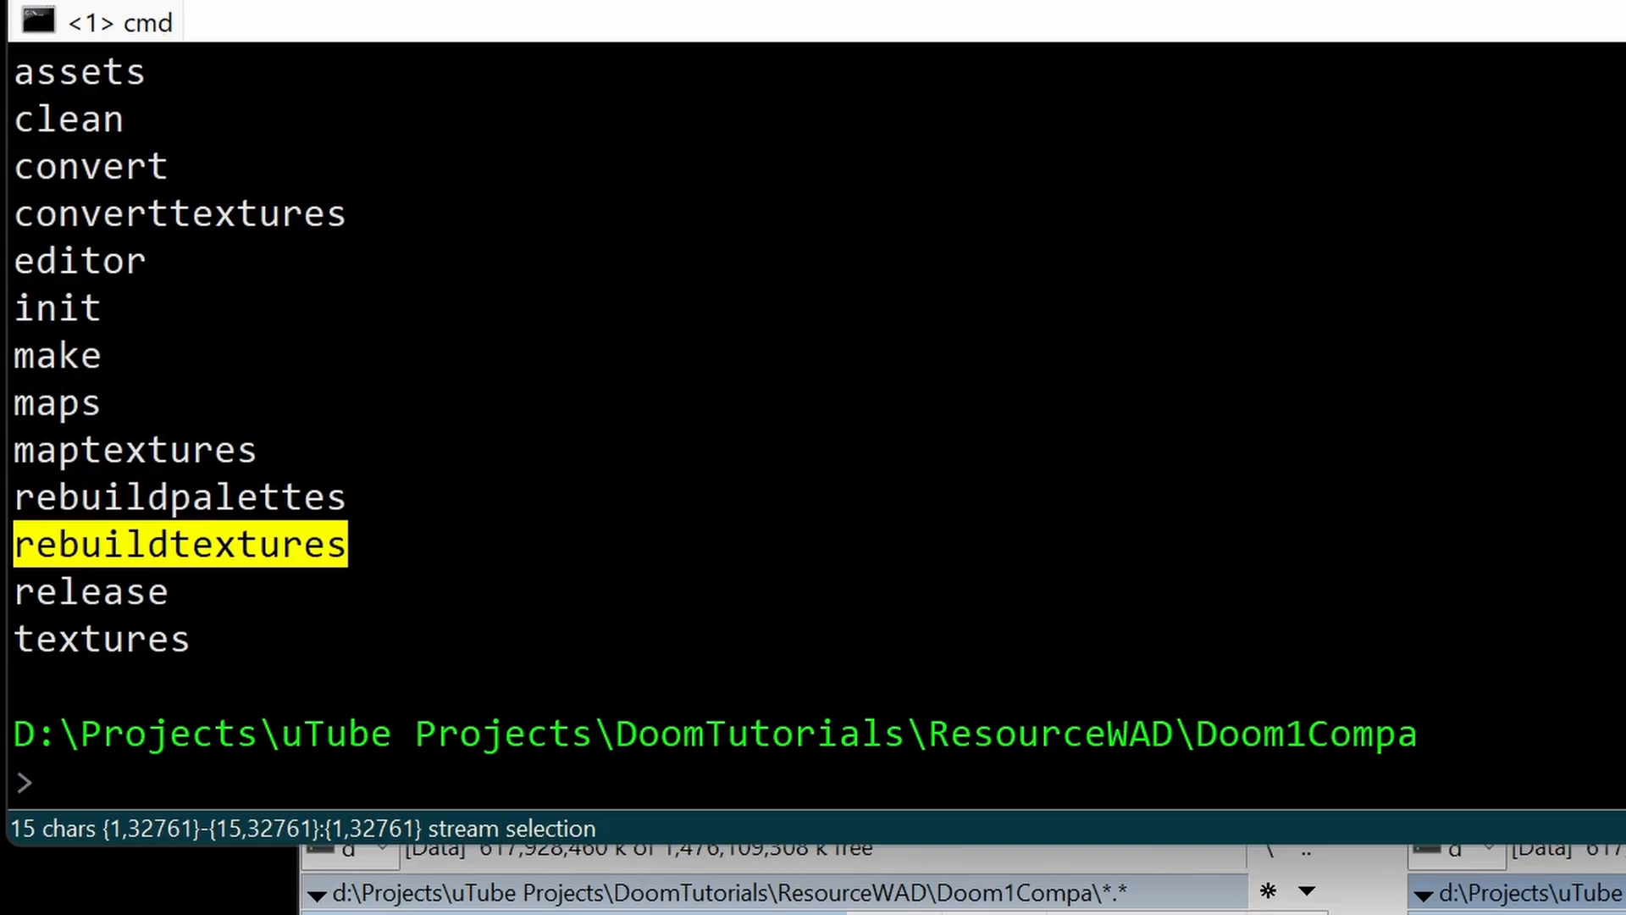
{"action": "left_click", "coordinate": [292, 544]}
{"action": "left_click", "coordinate": [267, 780]}
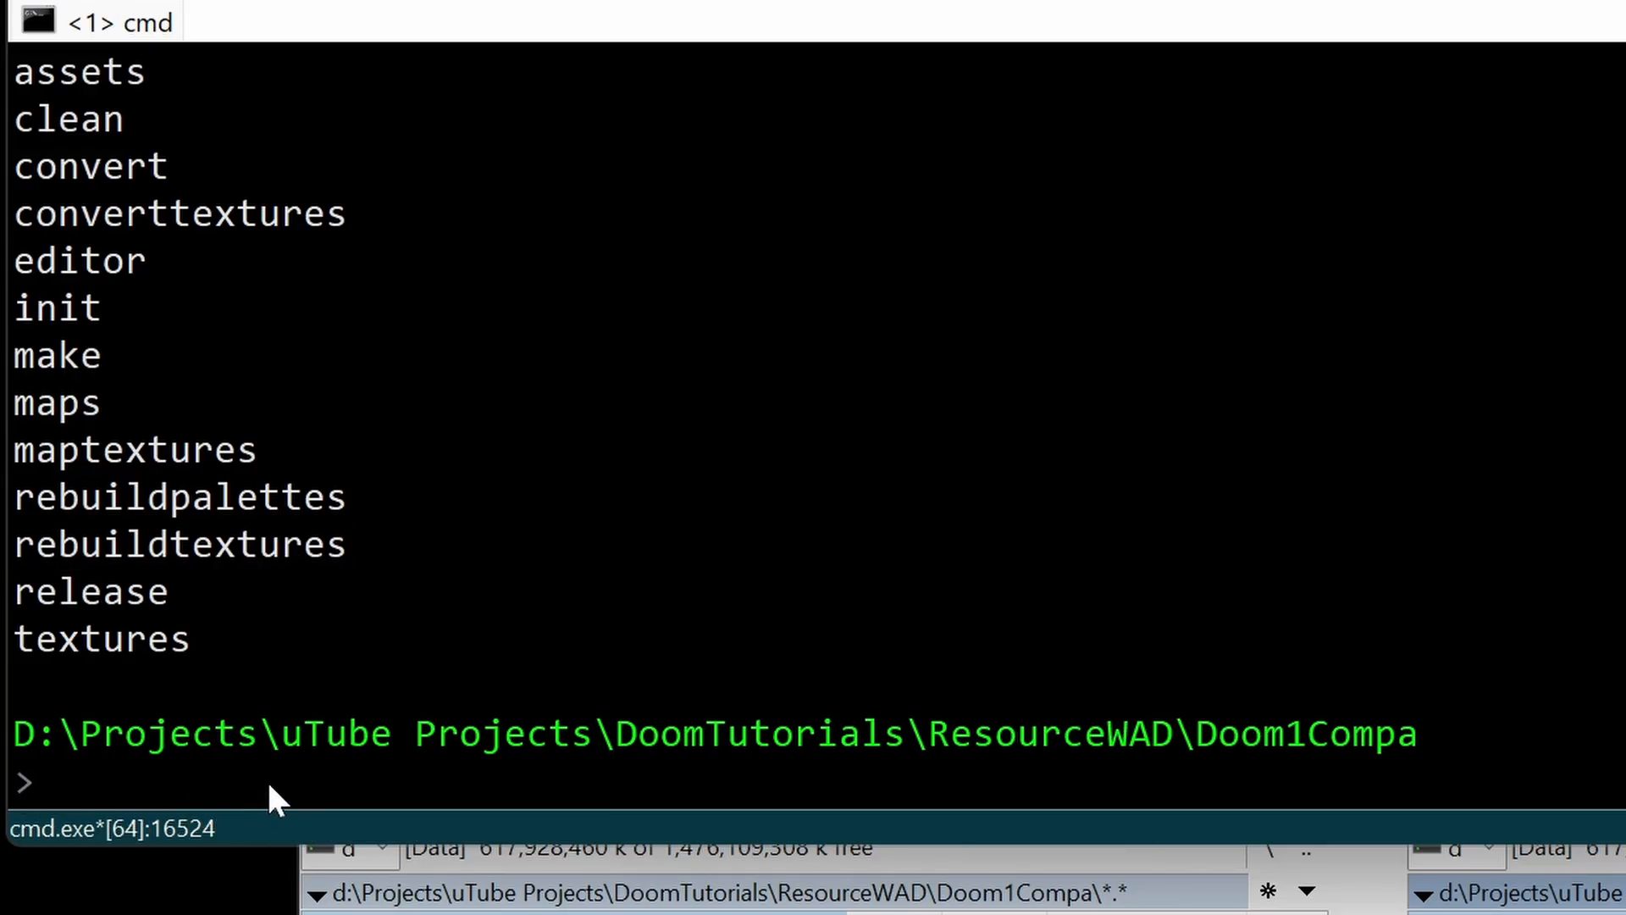
Step: Regenerate the texture definition files by running doommake rebuildtextures
{"action": "type", "text": "doommak"}
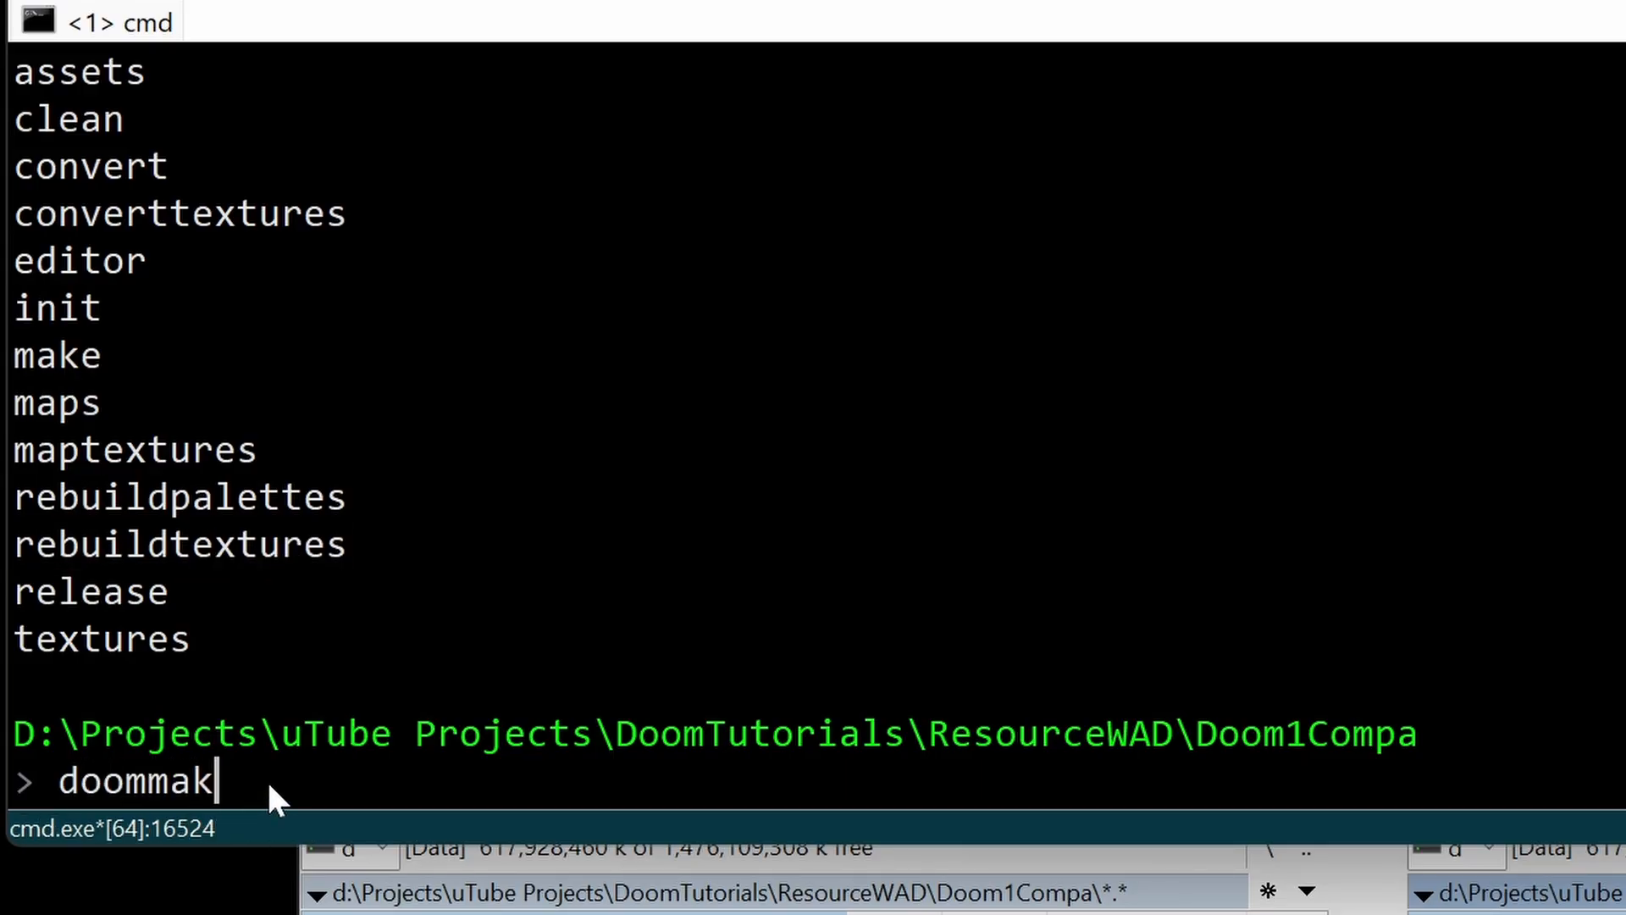
{"action": "type", "text": "e rebuildtextures"}
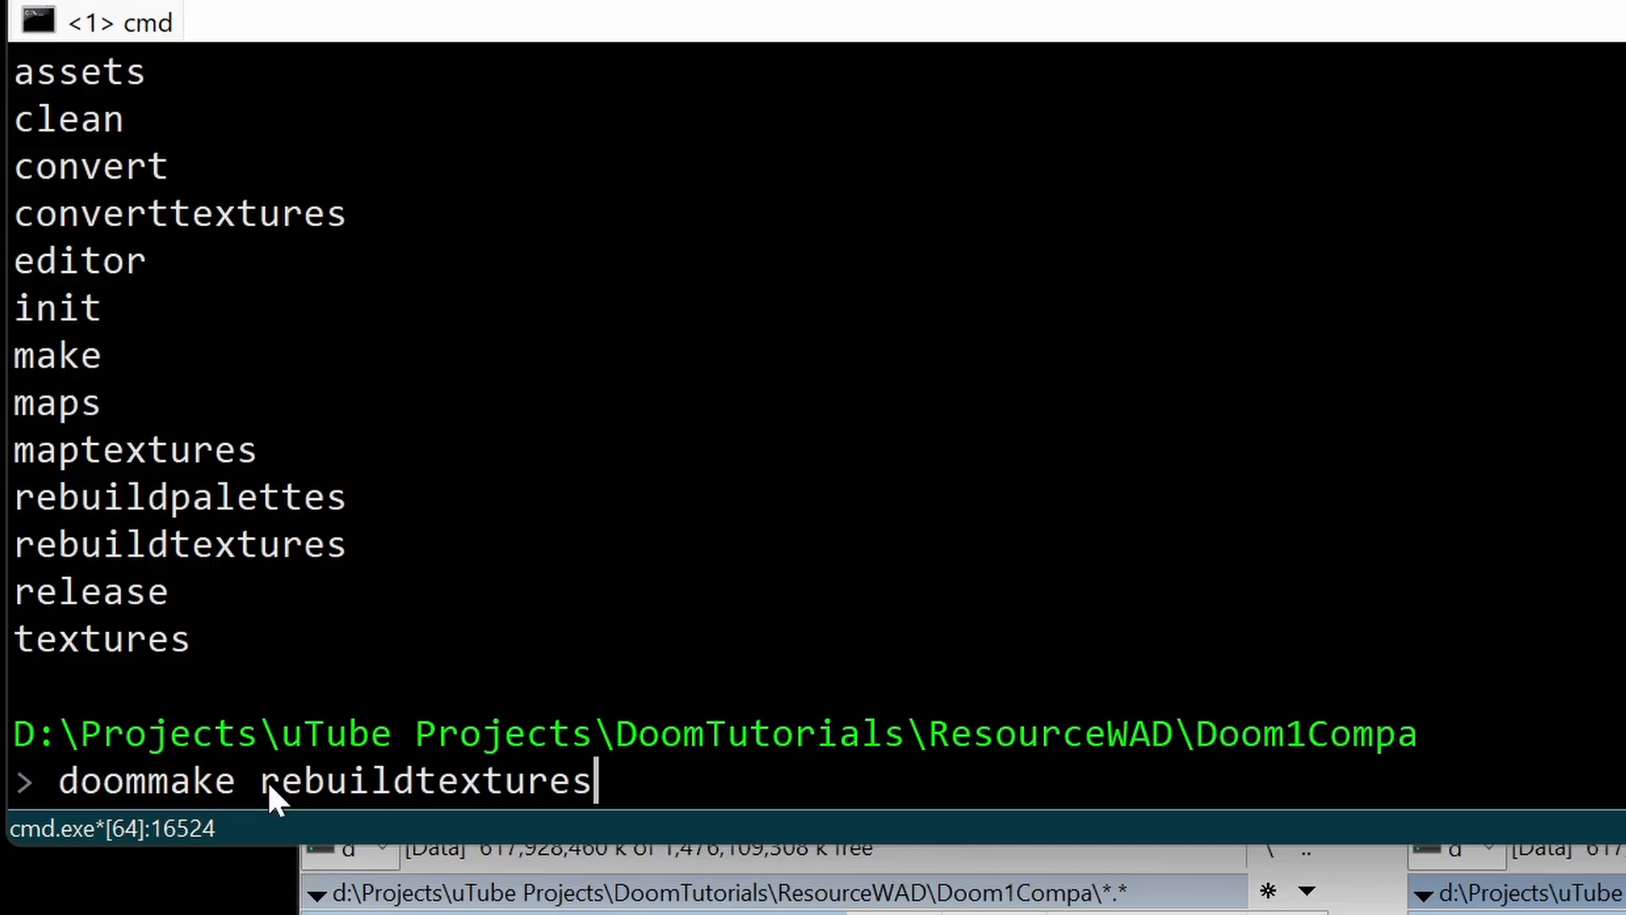
{"action": "key", "text": "Return"}
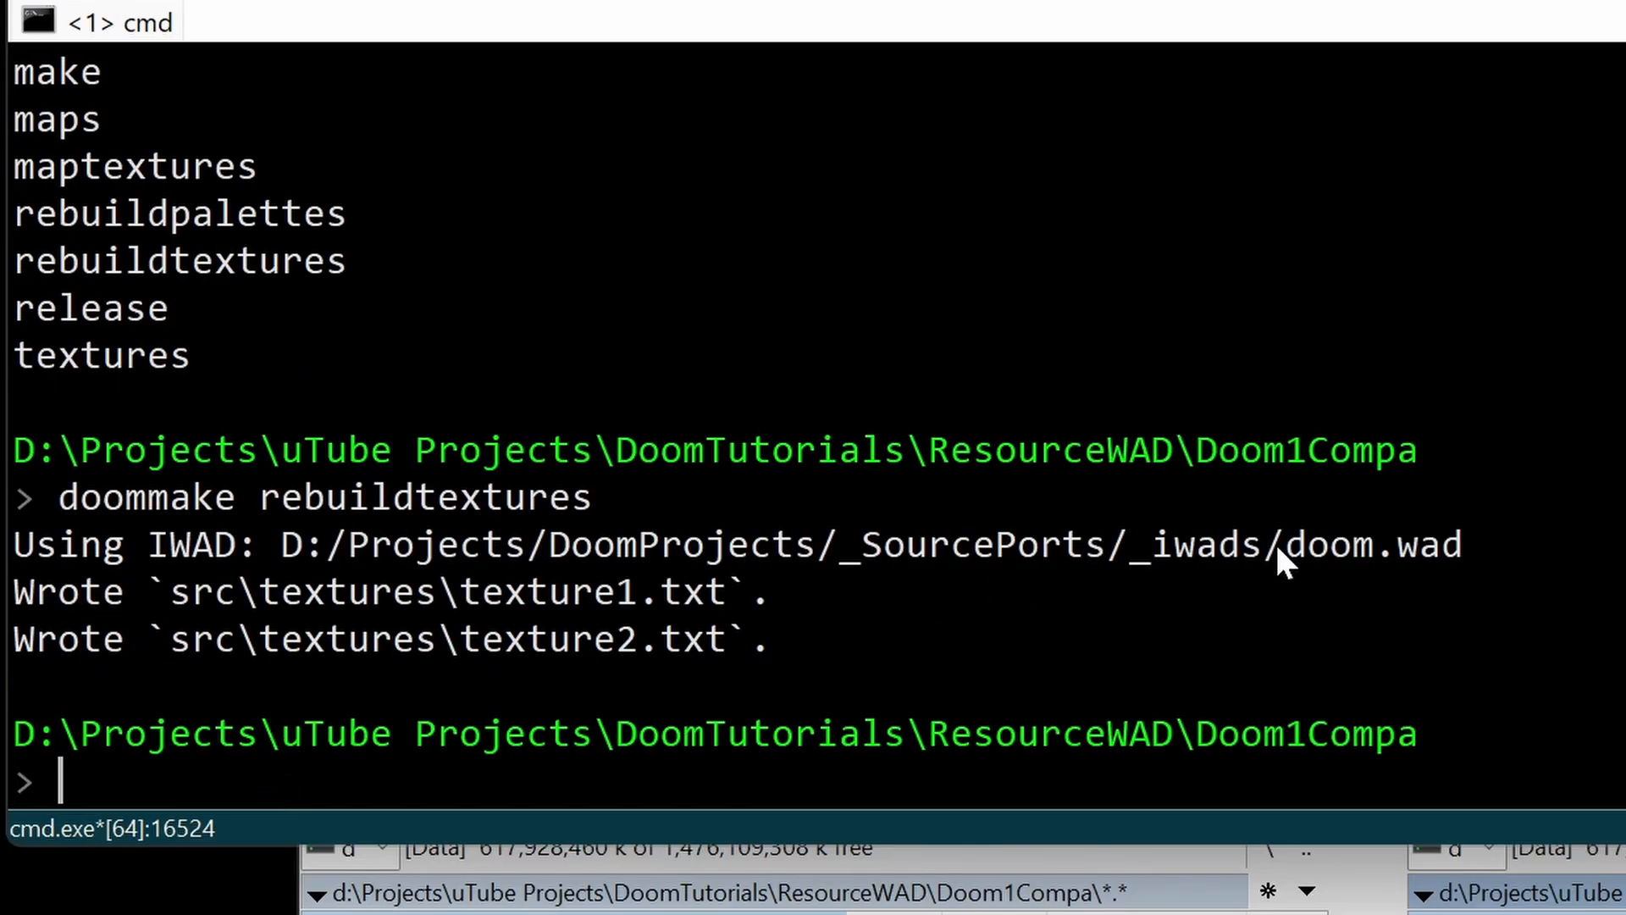
{"action": "left_click_drag", "start_coordinate": [1273, 548], "coordinate": [1464, 546]}
{"action": "left_click_drag", "start_coordinate": [470, 595], "coordinate": [762, 638]}
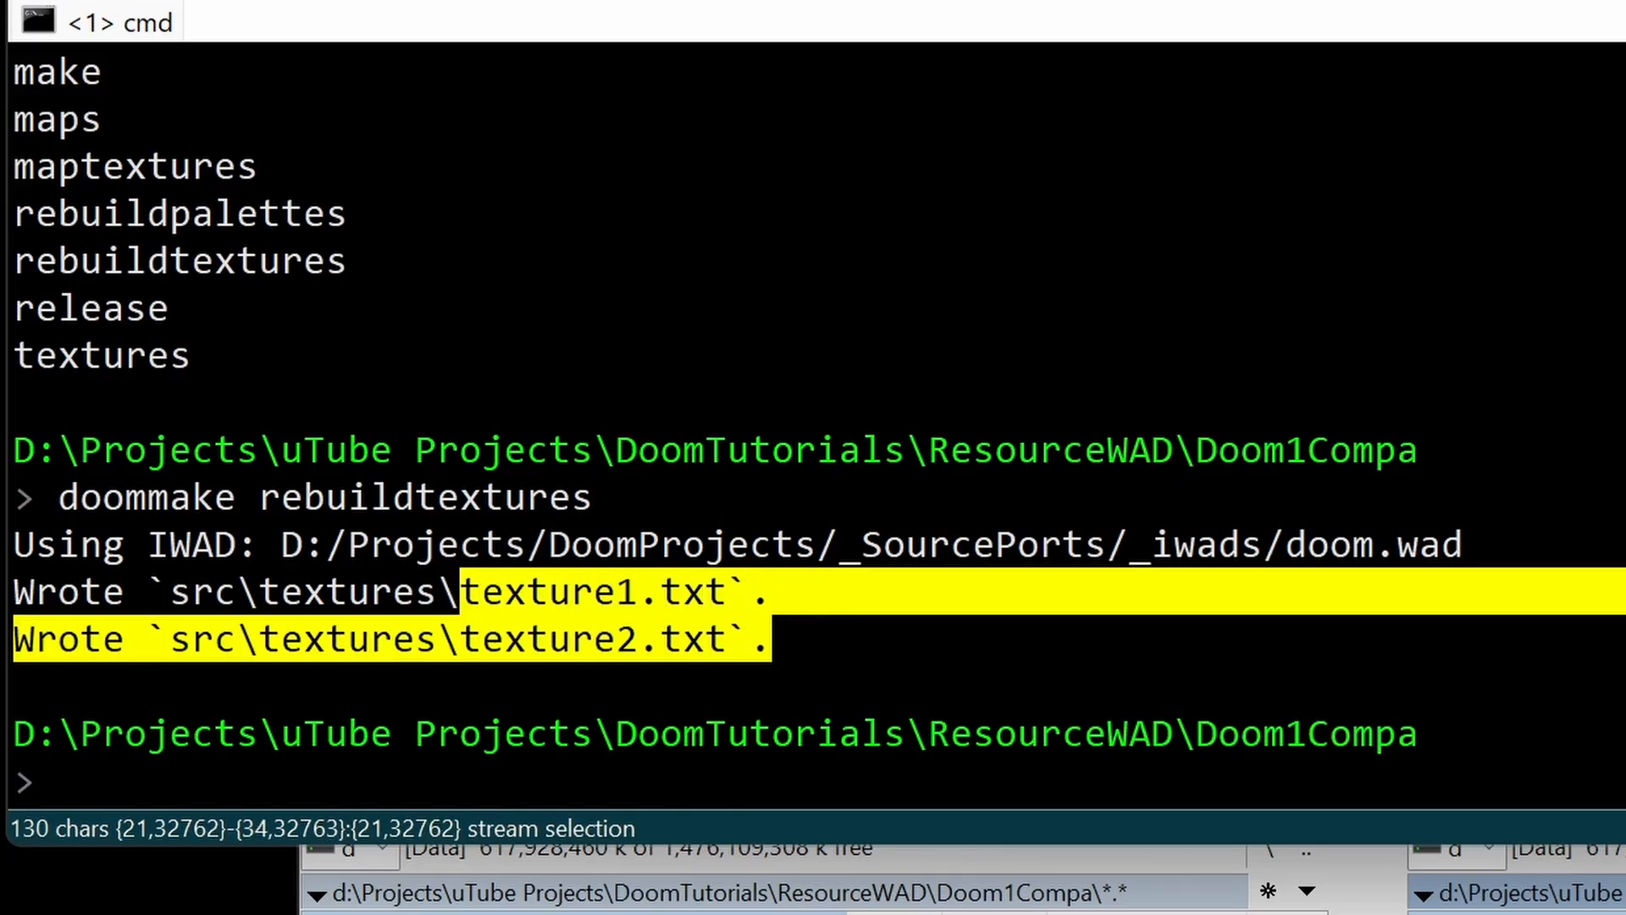
{"action": "left_click_drag", "start_coordinate": [450, 640], "coordinate": [457, 639]}
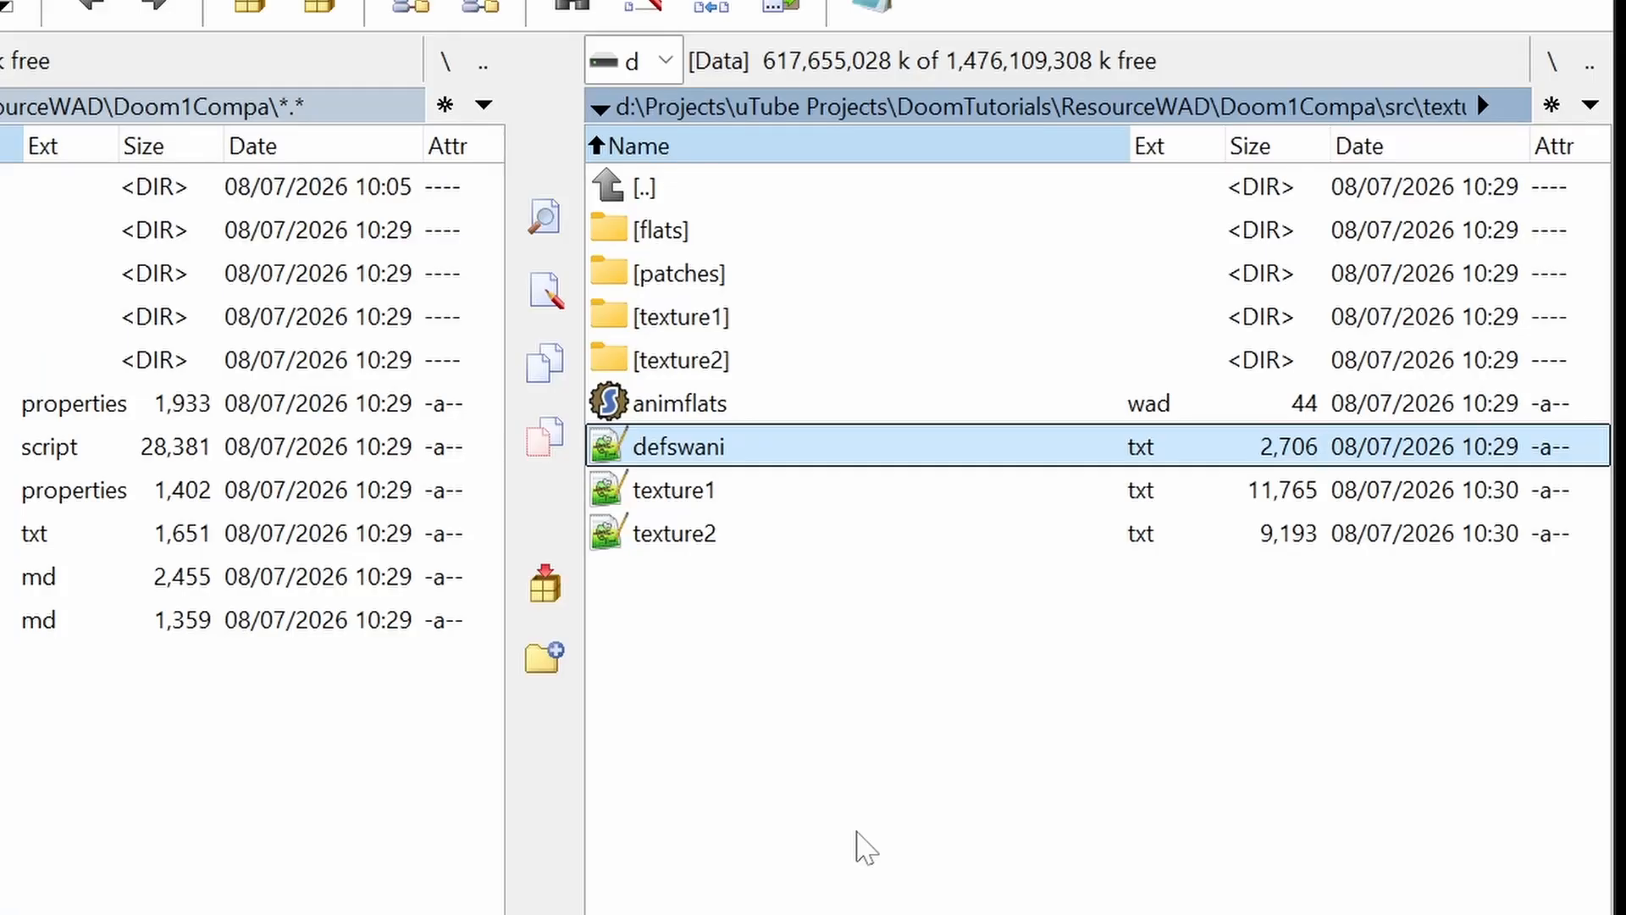
Step: Open the regenerated texture2.txt in Notepad++, cut out all of its texture definitions, and save the empty file
{"action": "key", "text": "Down"}
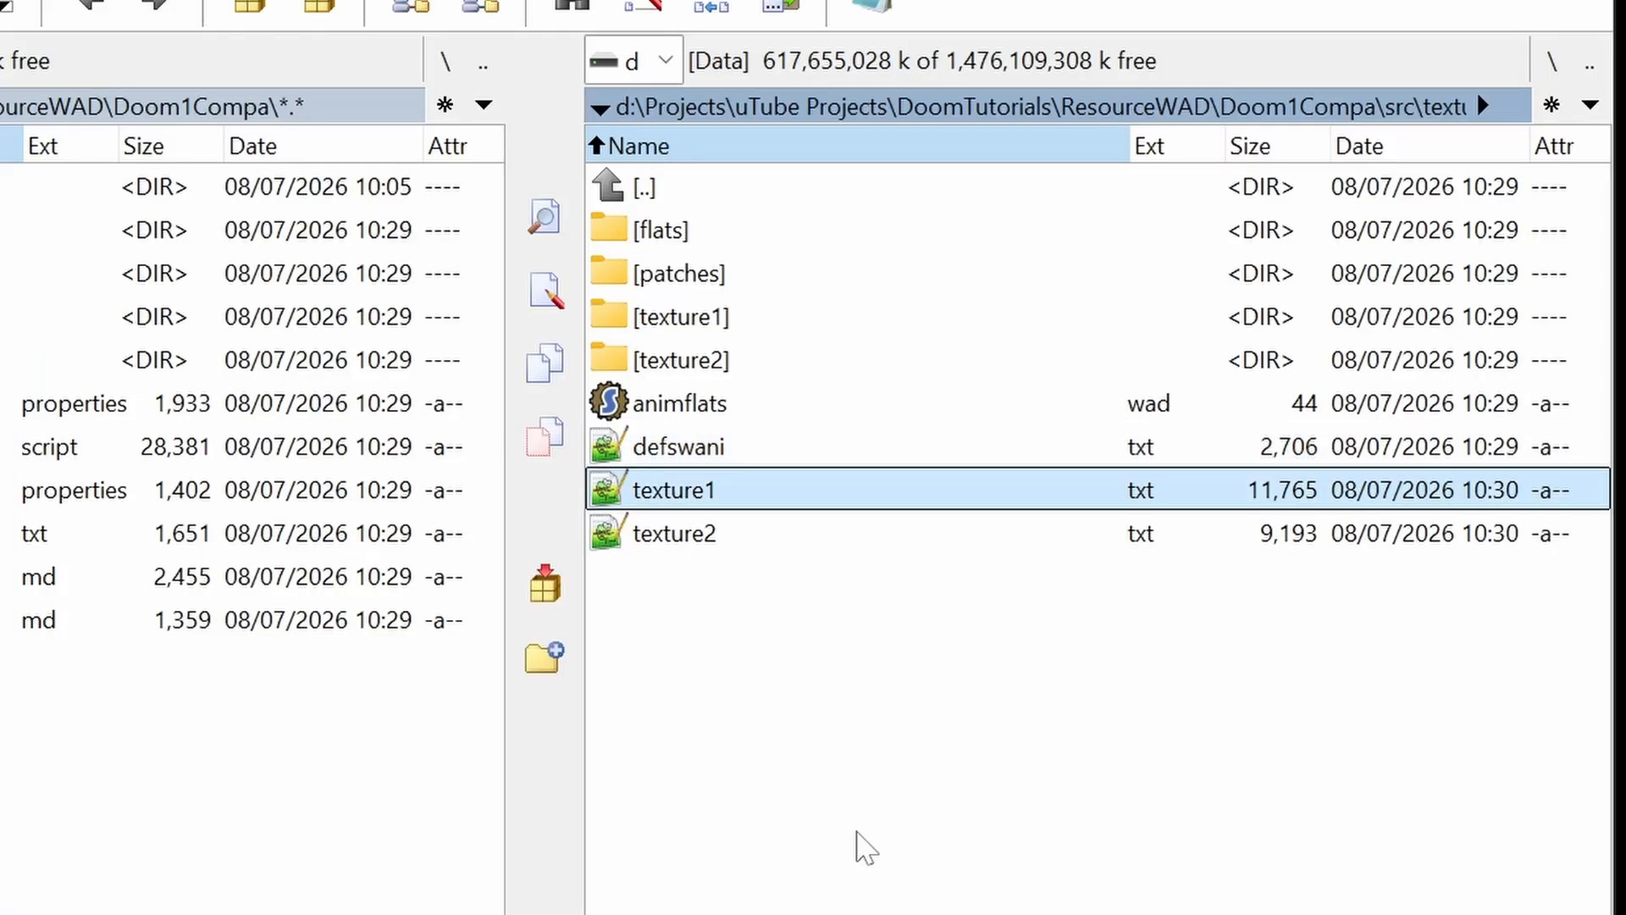
{"action": "key", "text": "Down"}
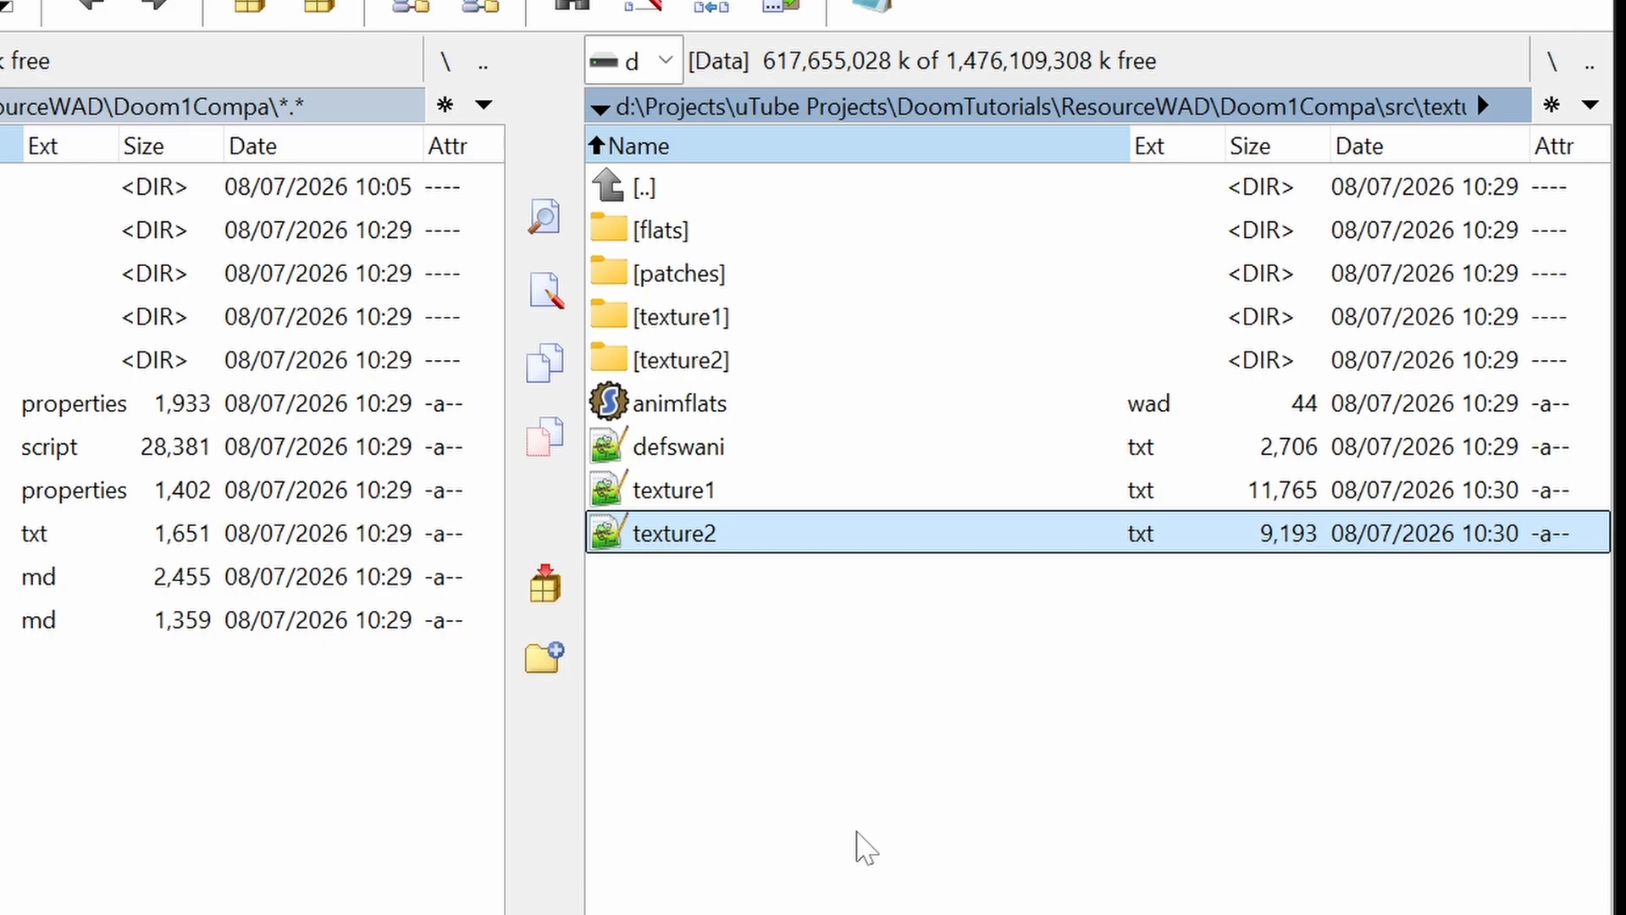
{"action": "key", "text": "F4"}
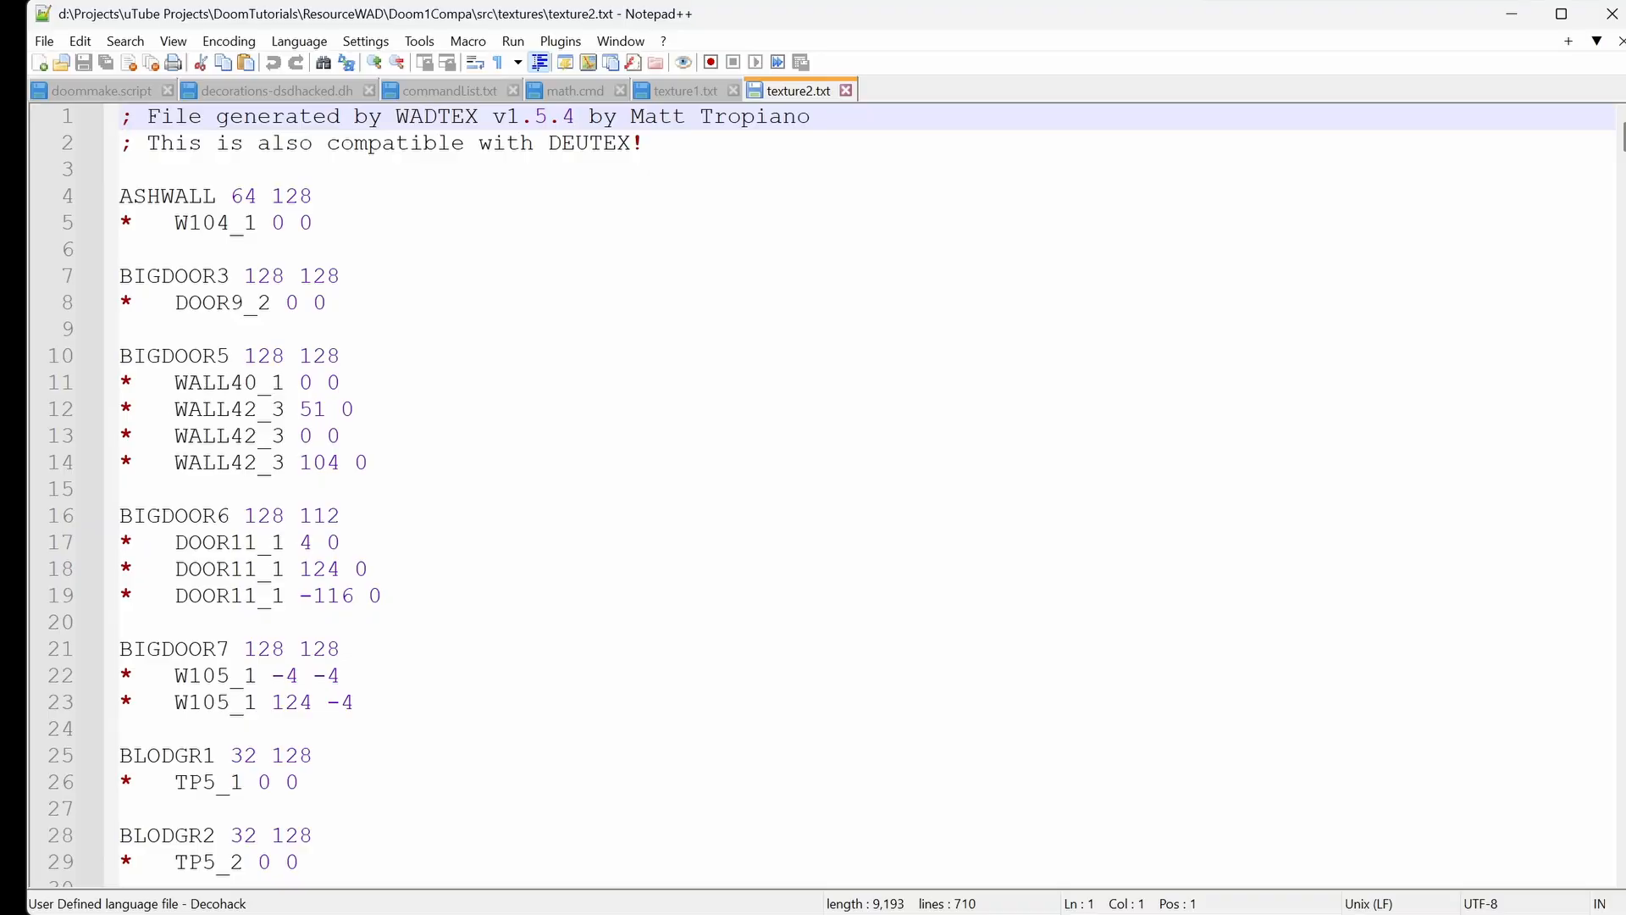
{"action": "key", "text": "ctrl+a"}
{"action": "key", "text": "Delete"}
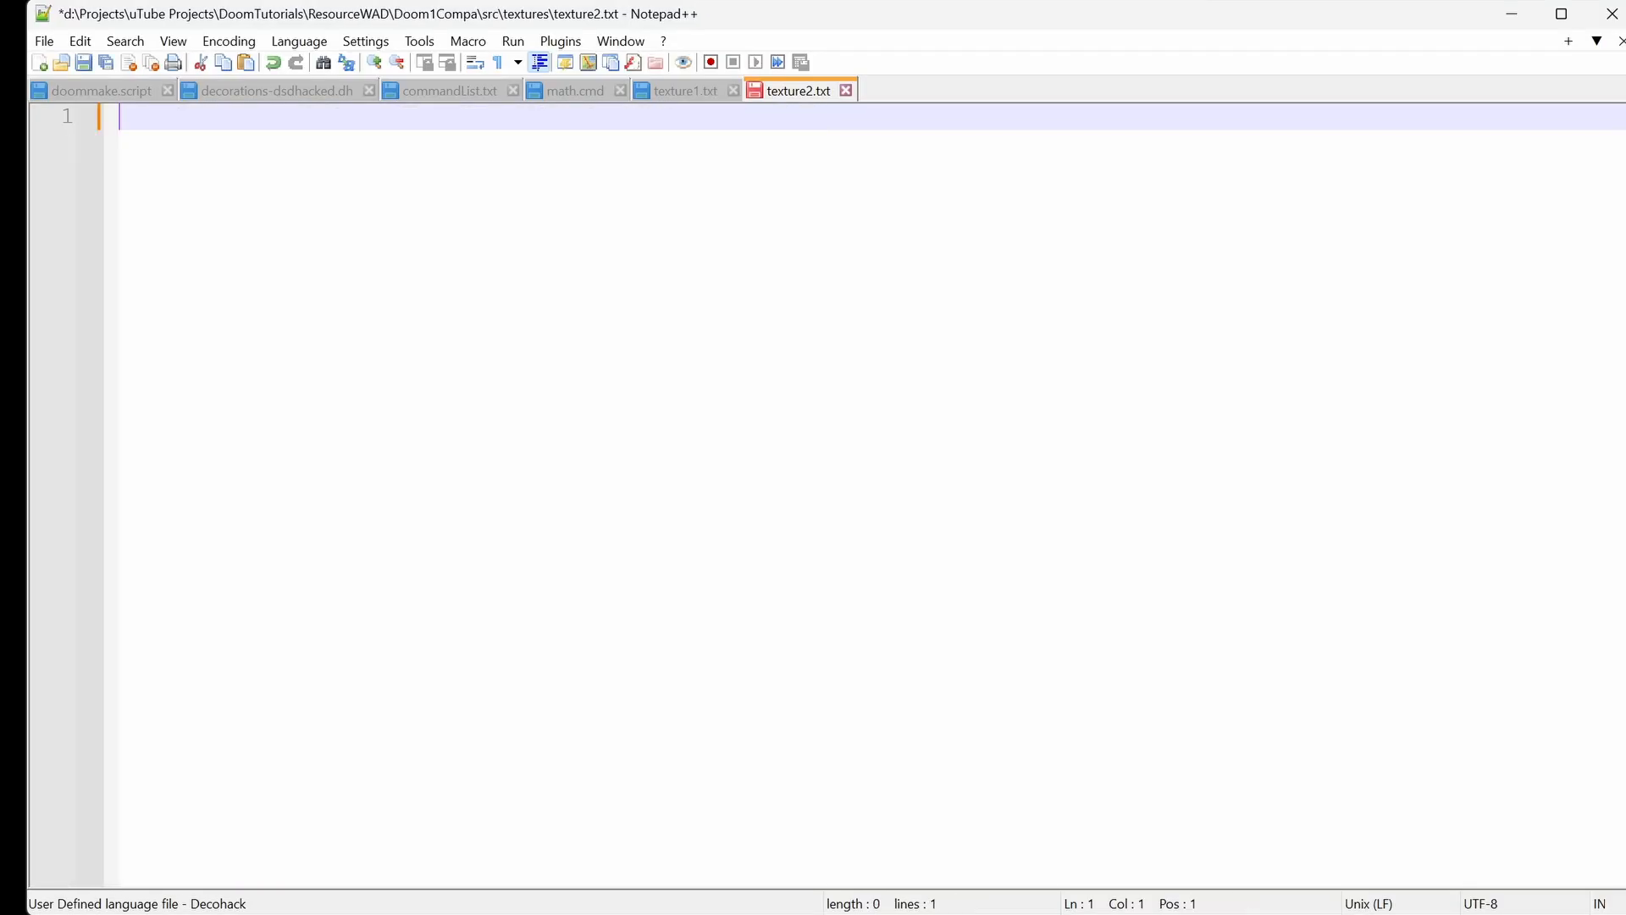
{"action": "key", "text": "ctrl+s"}
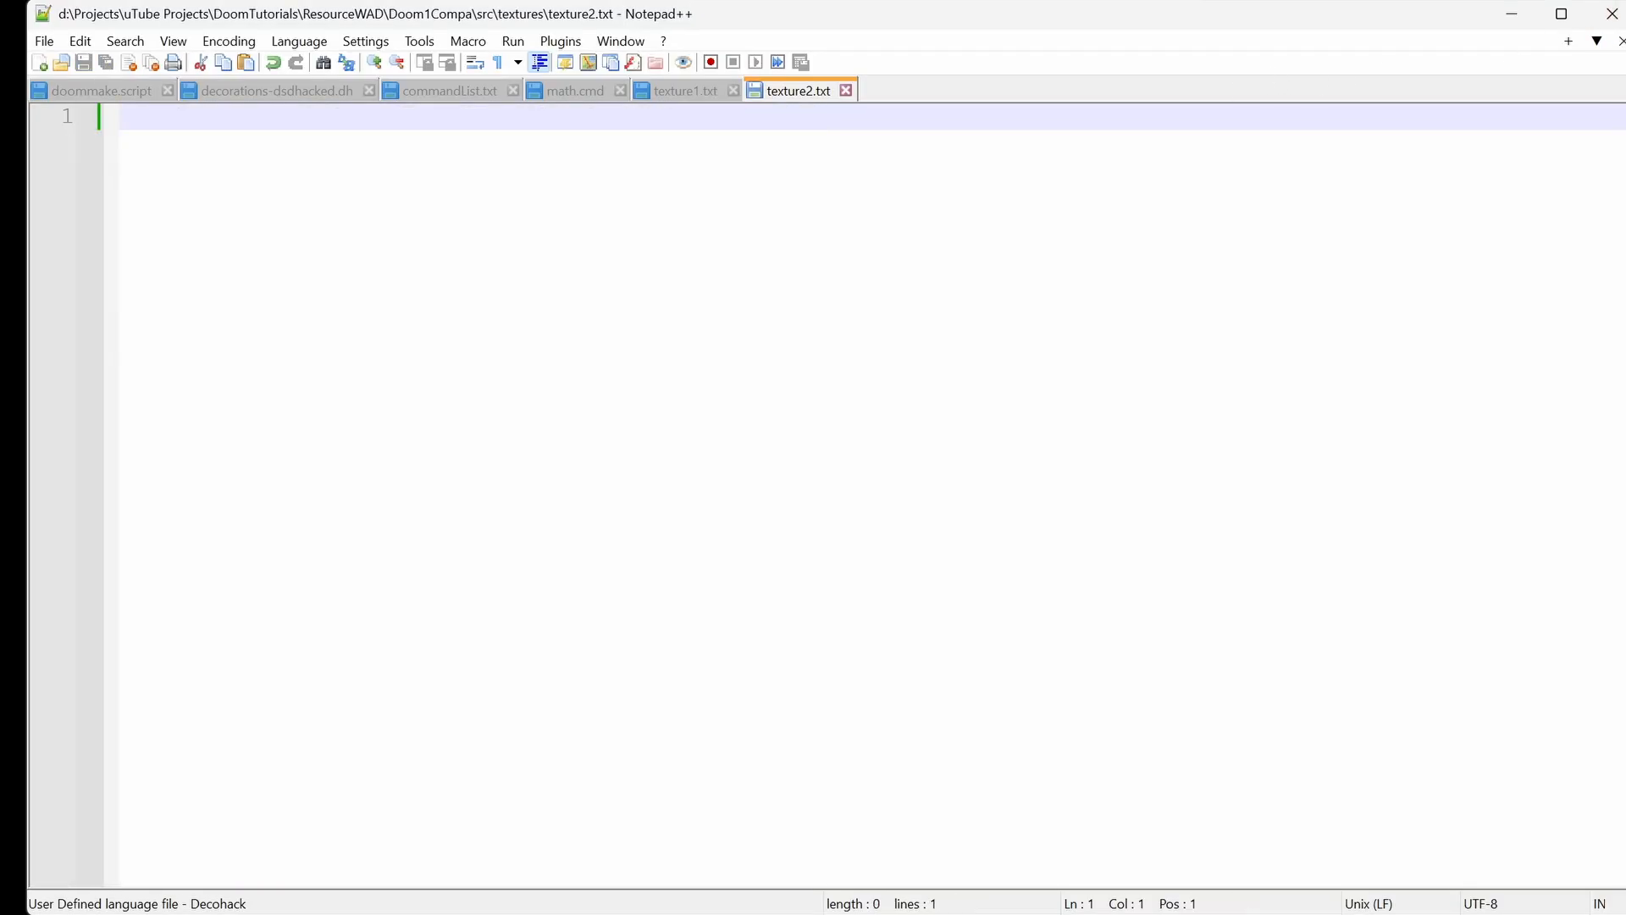
Step: Open texture1.txt, paste the texture2 definitions below the TEKWALL5 entry at the end of the file, and save it
{"action": "key", "text": "alt+Tab"}
{"action": "key", "text": "Up"}
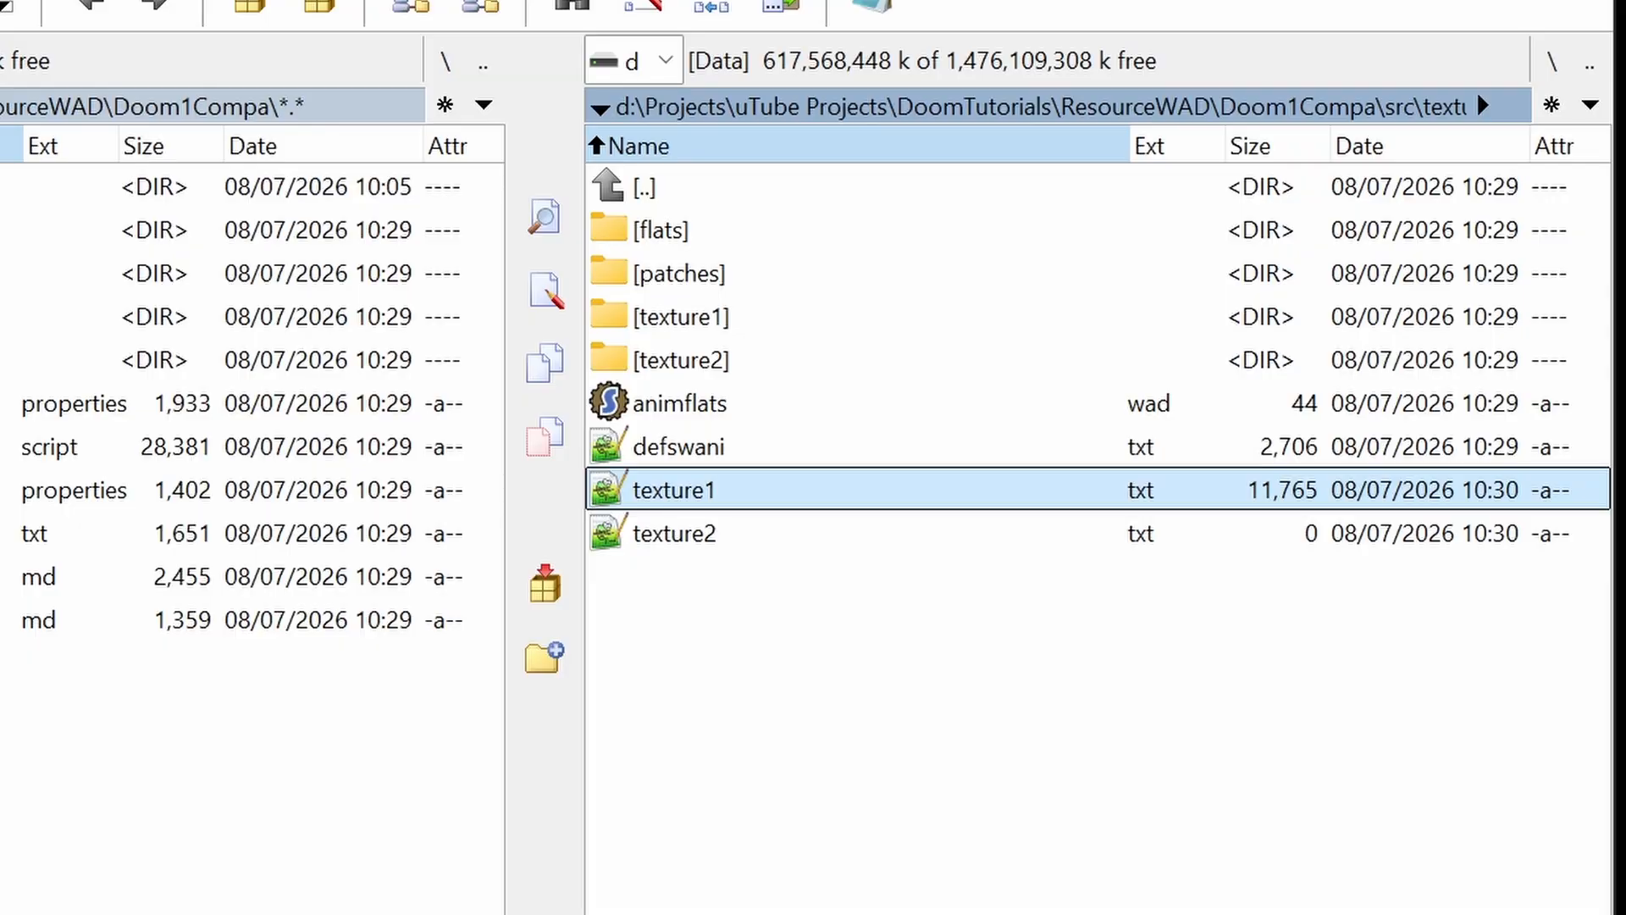
{"action": "key", "text": "F4"}
{"action": "scroll", "coordinate": [822, 496], "scroll_direction": "down", "scroll_amount": 20}
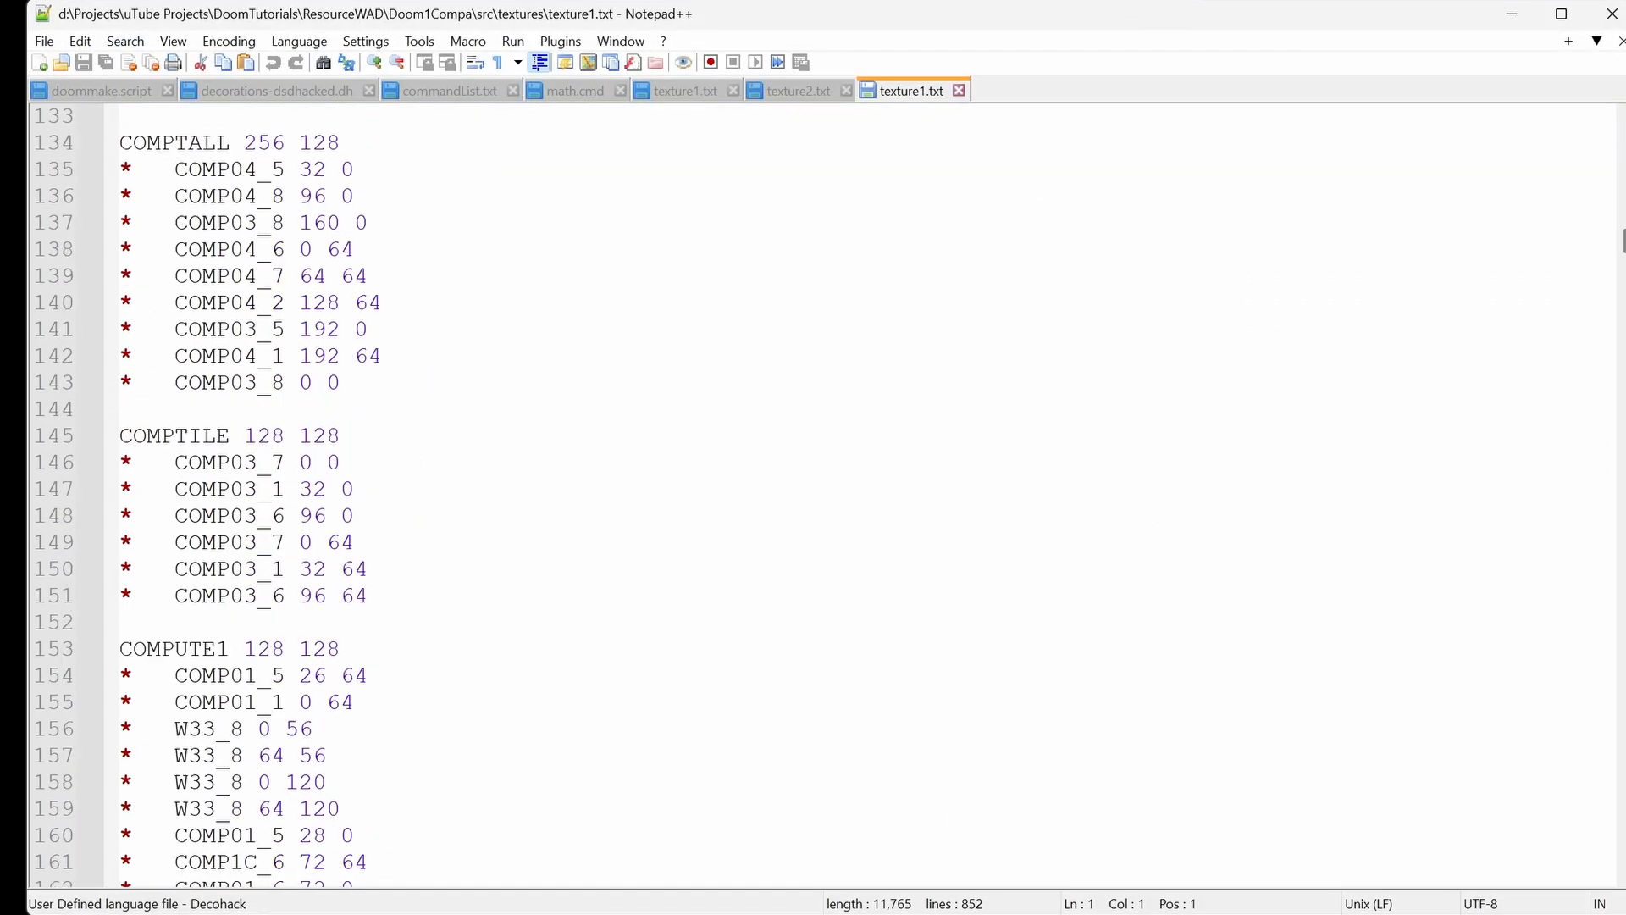
{"action": "scroll", "coordinate": [822, 495], "scroll_direction": "down", "scroll_amount": 20}
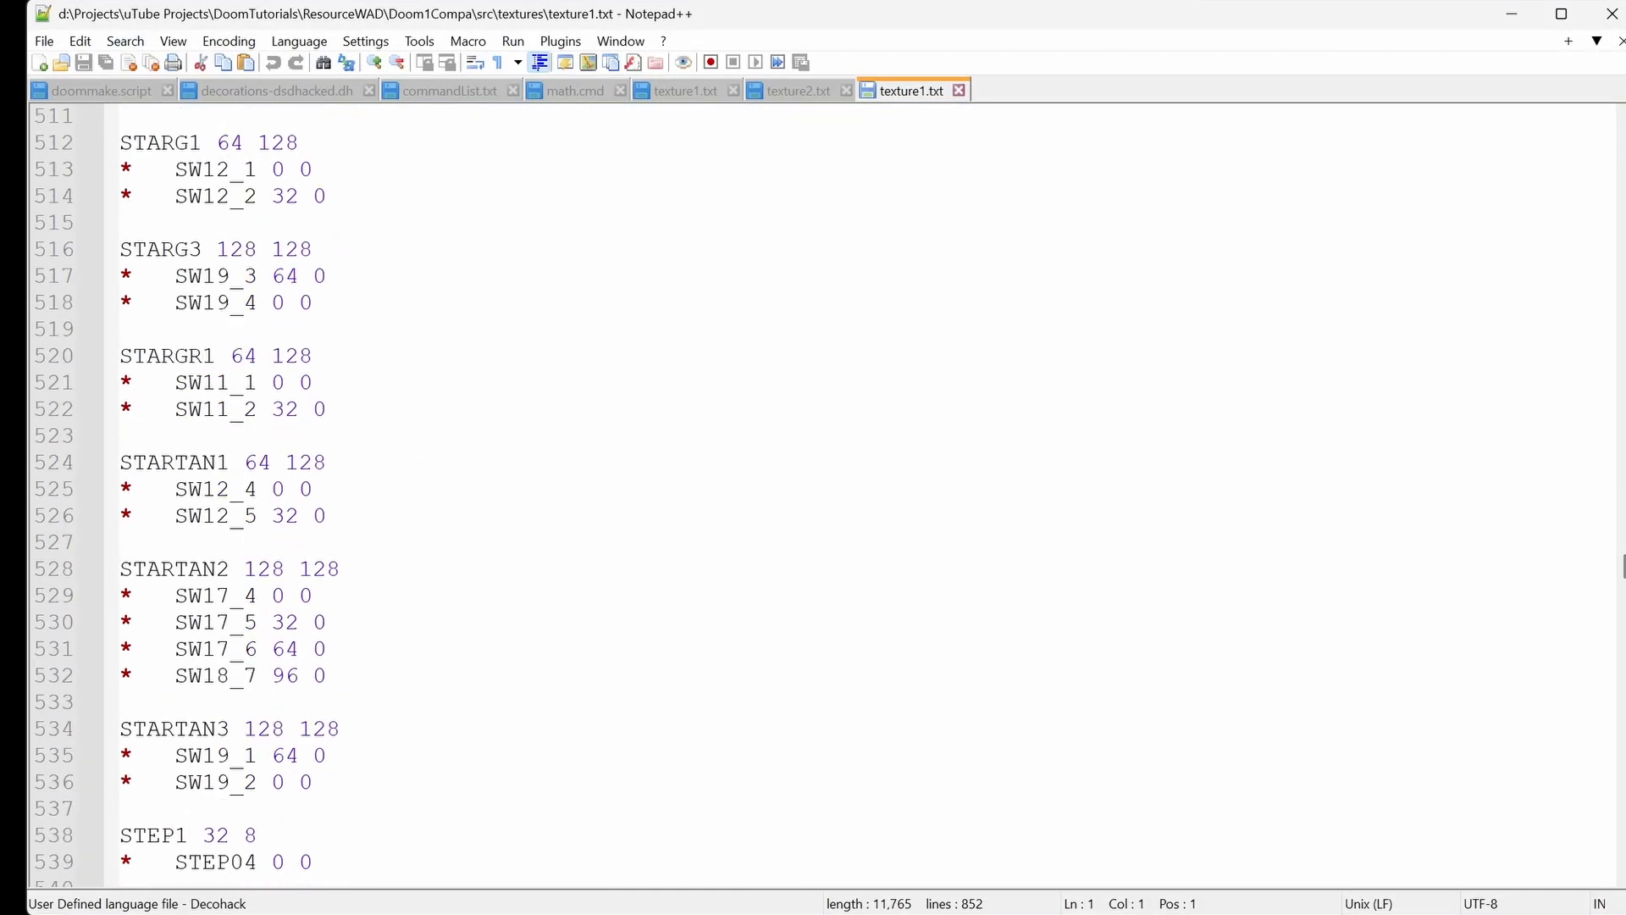
{"action": "scroll", "coordinate": [821, 496], "scroll_direction": "down", "scroll_amount": 20}
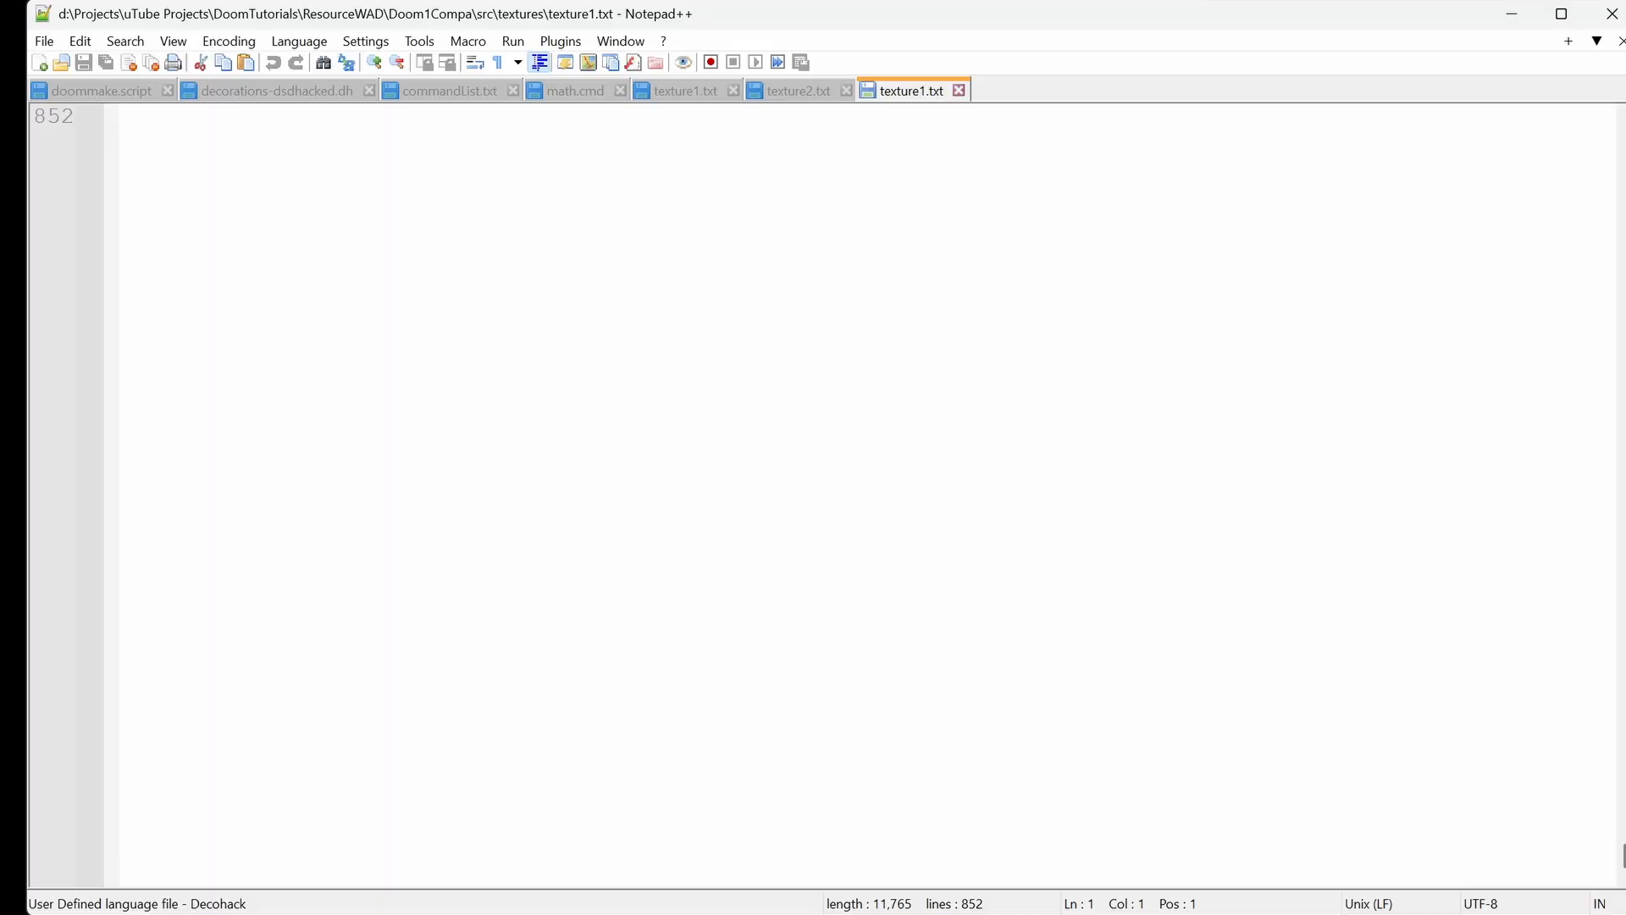
{"action": "scroll", "coordinate": [821, 496], "scroll_direction": "up", "scroll_amount": 6}
{"action": "left_click", "coordinate": [120, 569]}
{"action": "key", "text": "Return"}
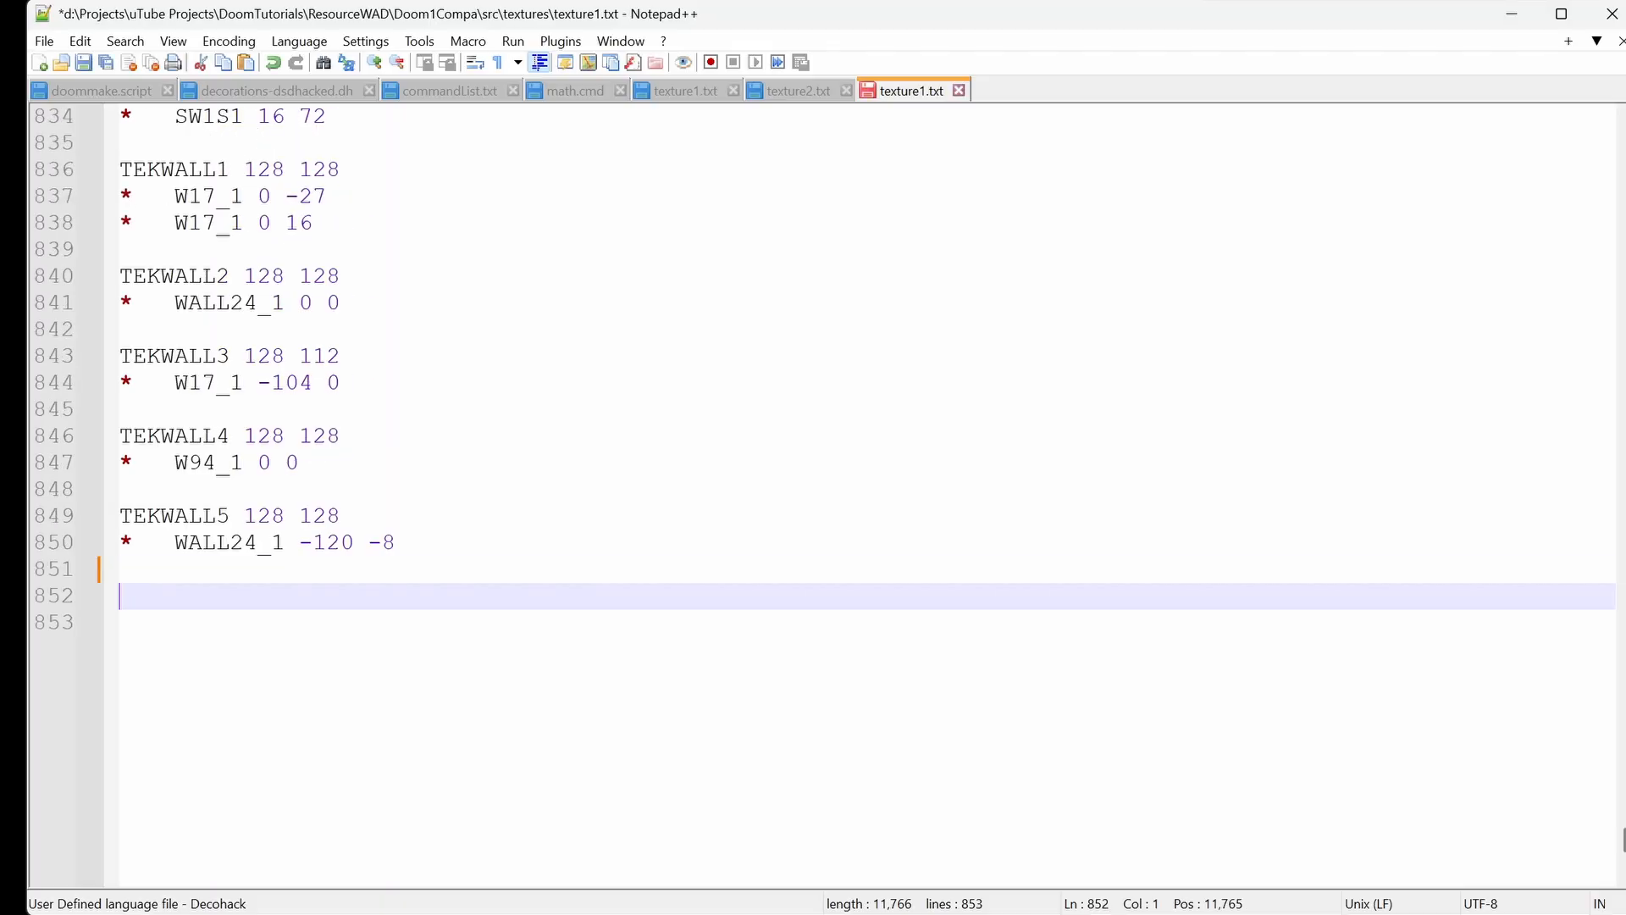
{"action": "key", "text": "ctrl+v"}
{"action": "key", "text": "ctrl+s"}
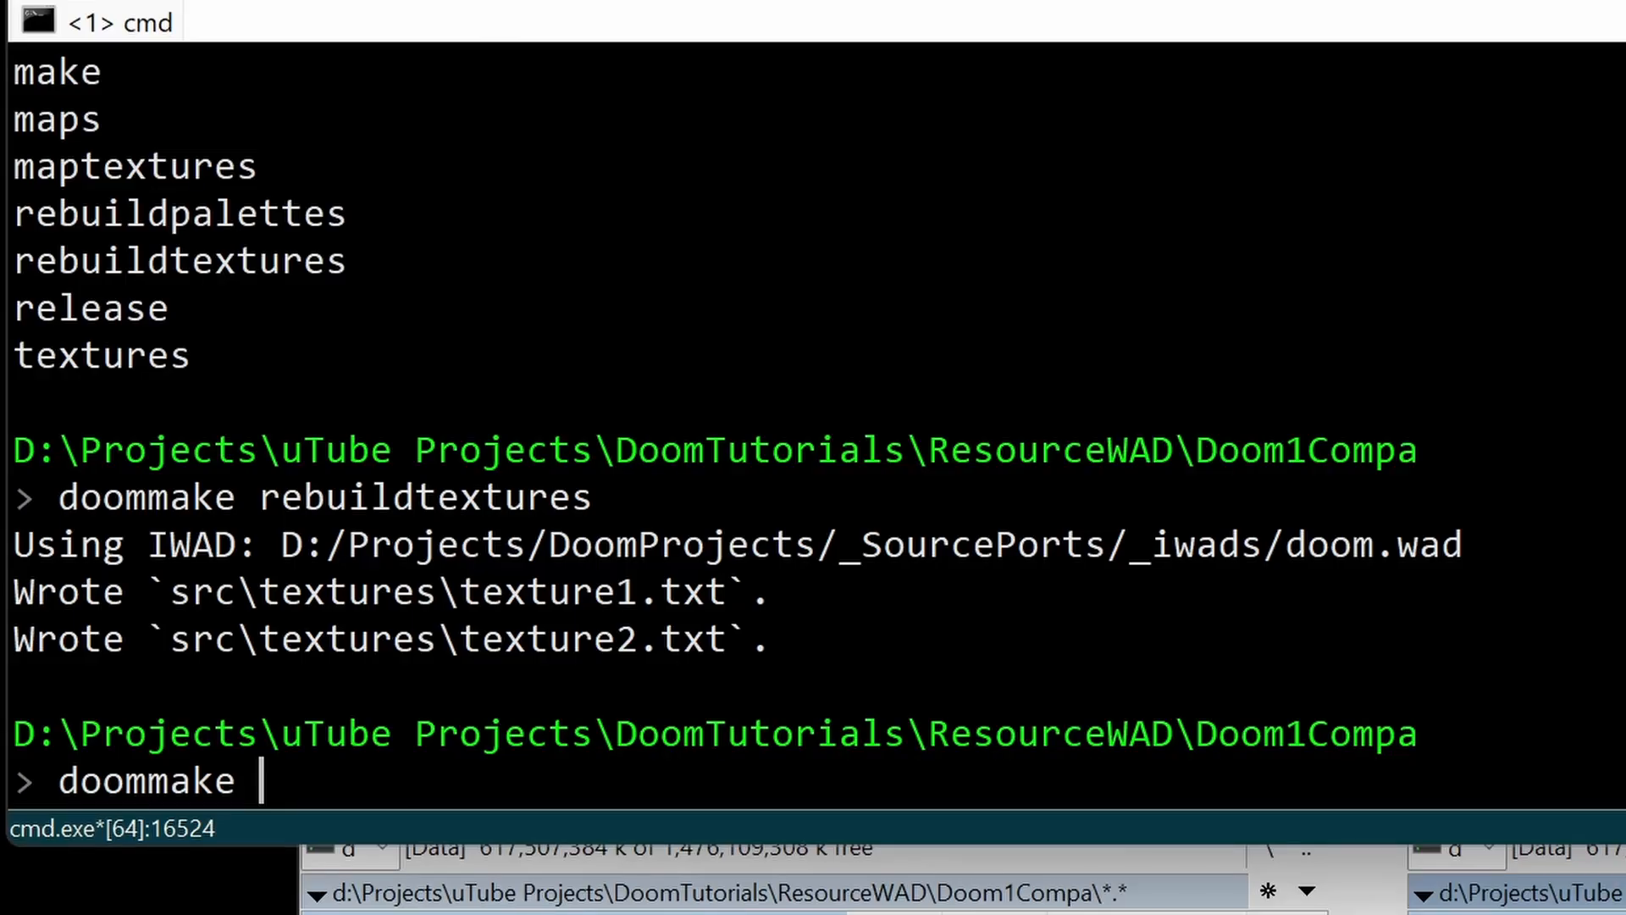
Step: Build the project with doommake release and open textures.wad from the build folder in SLADE
{"action": "type", "text": "release"}
{"action": "key", "text": "Return"}
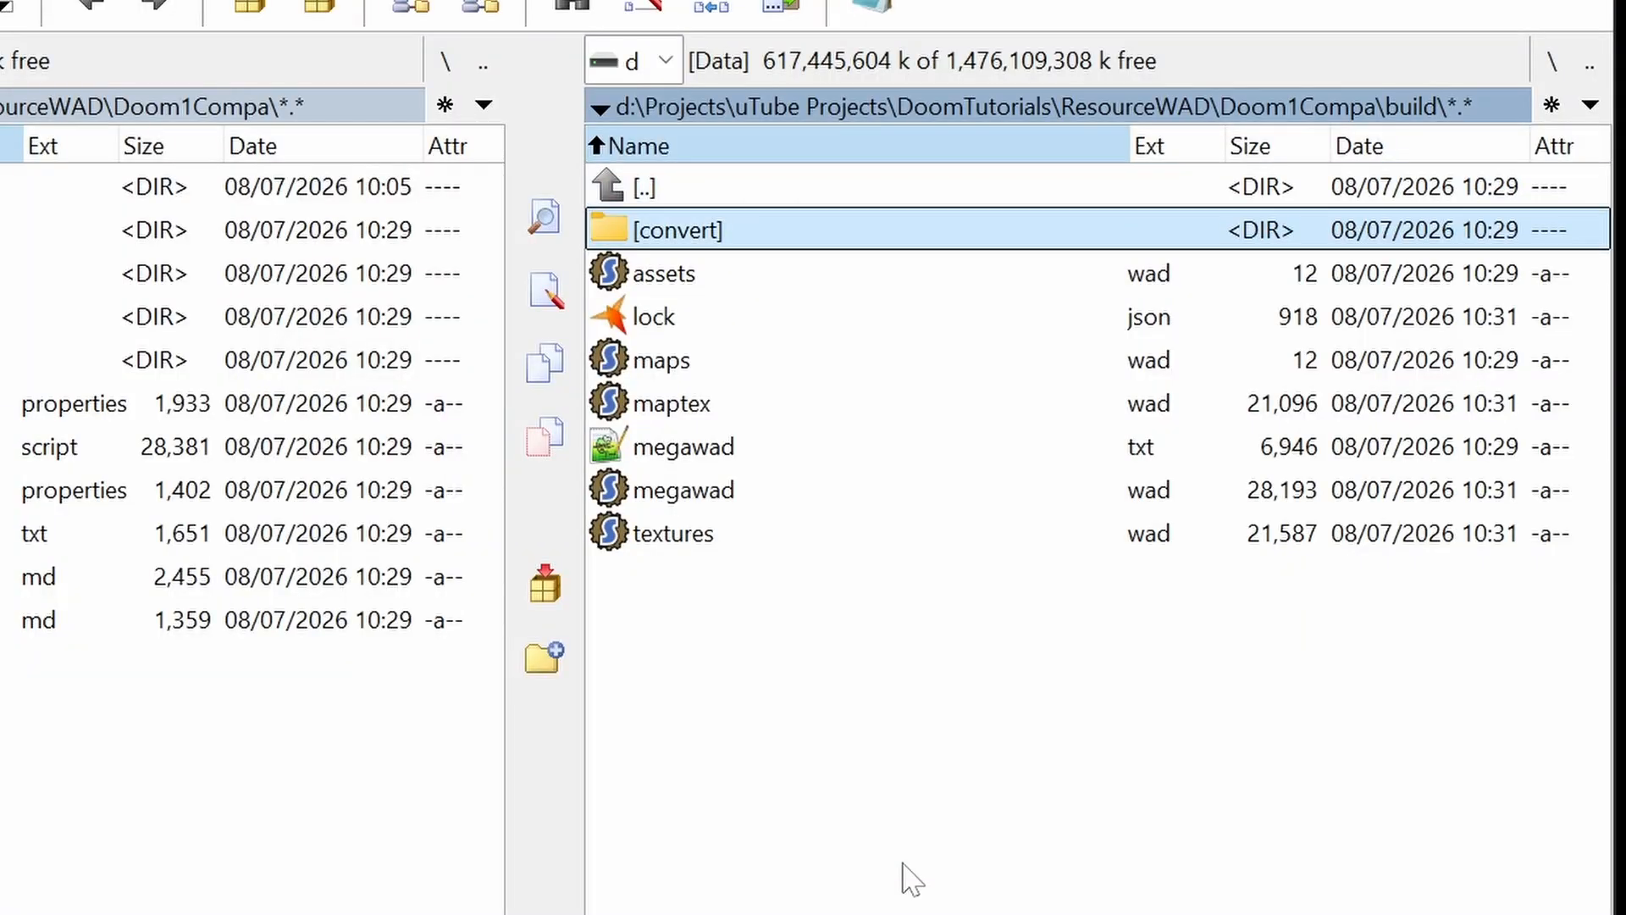
{"action": "key", "text": "End"}
{"action": "key", "text": "Return"}
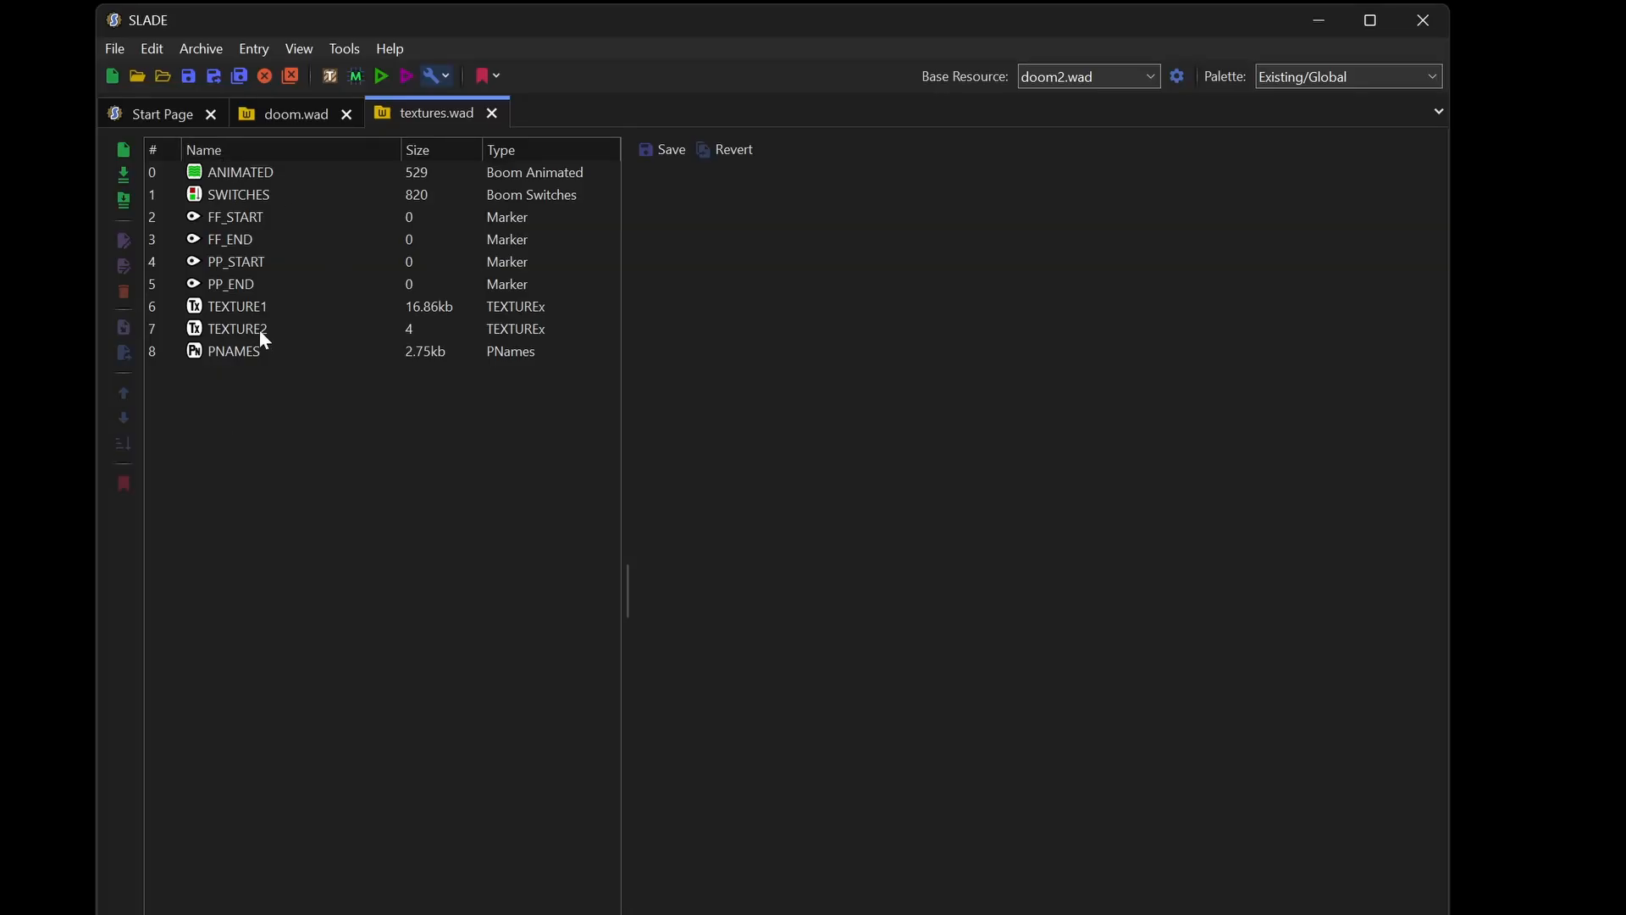
Step: Open TEXTURE1 of textures.wad in the texture editor, widen the name column to read the texture list, and close the editor
{"action": "double_click", "coordinate": [198, 308]}
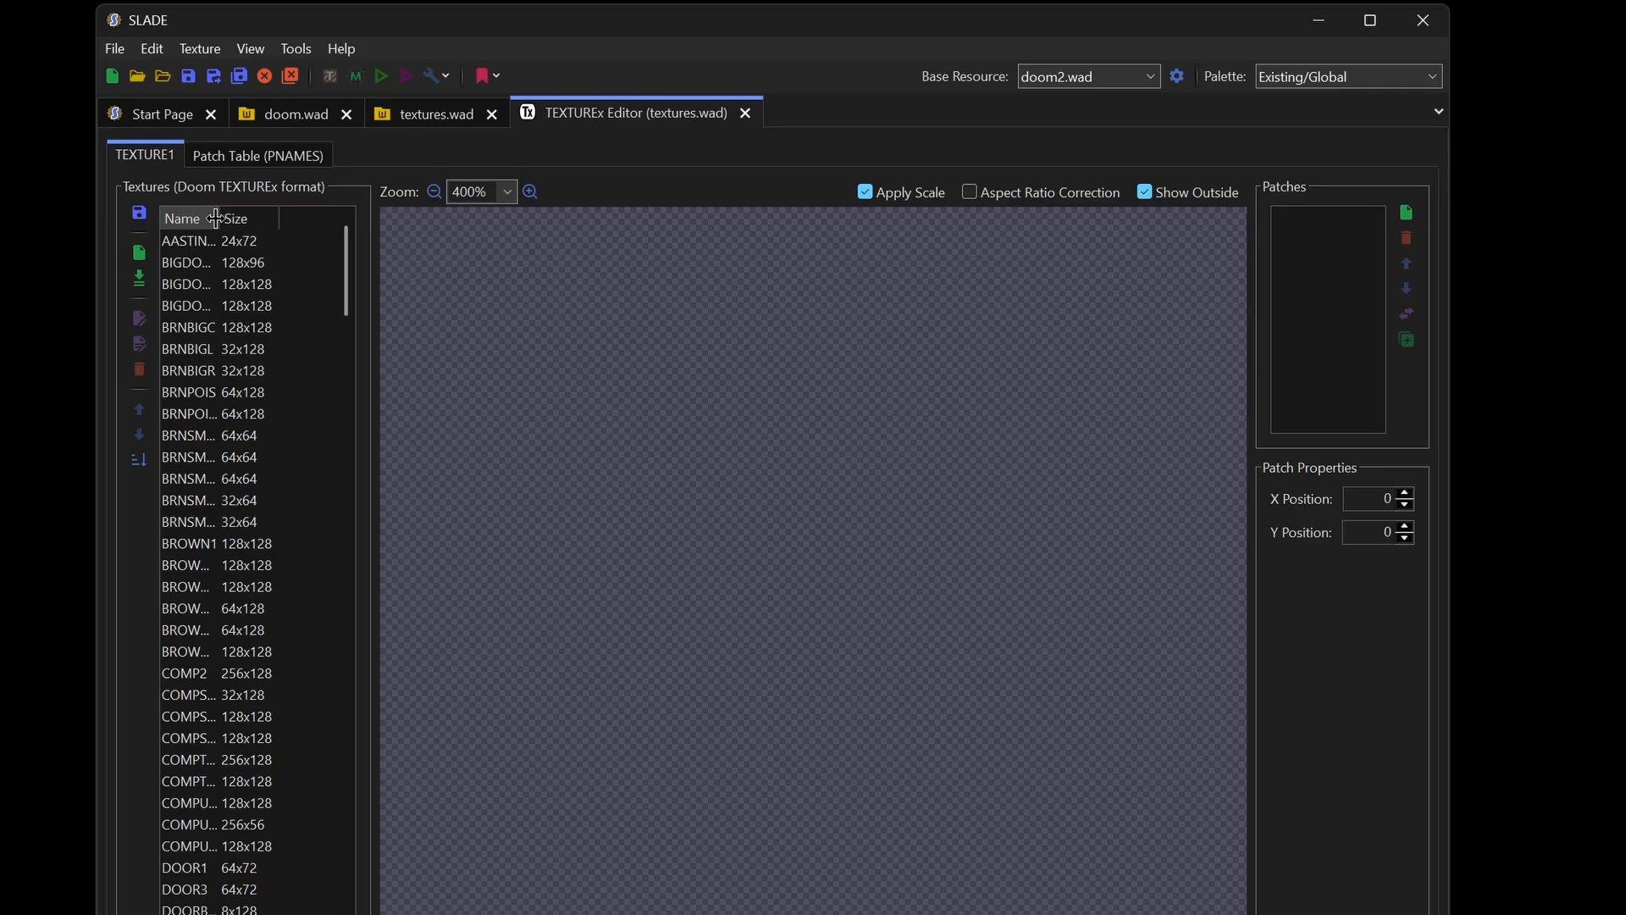
{"action": "left_click_drag", "start_coordinate": [220, 218], "coordinate": [270, 219]}
{"action": "left_click_drag", "start_coordinate": [349, 261], "coordinate": [434, 175]}
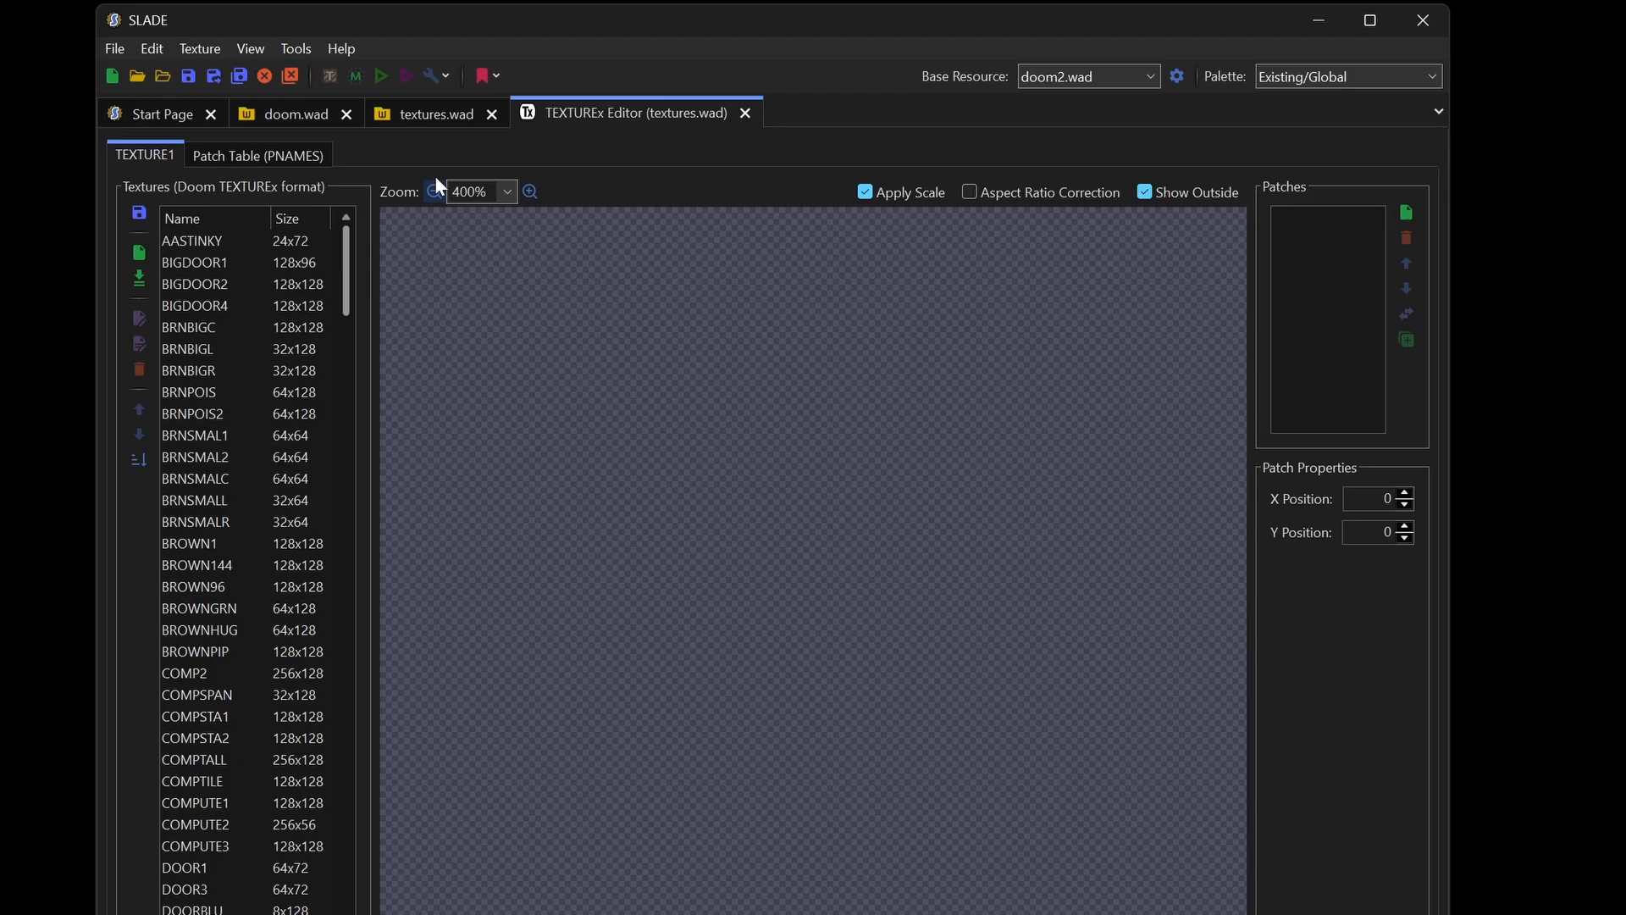
{"action": "left_click", "coordinate": [745, 112]}
Step: Select the TEXTURE2 entry of textures.wad to check its size, and close the texture editor
{"action": "double_click", "coordinate": [193, 331]}
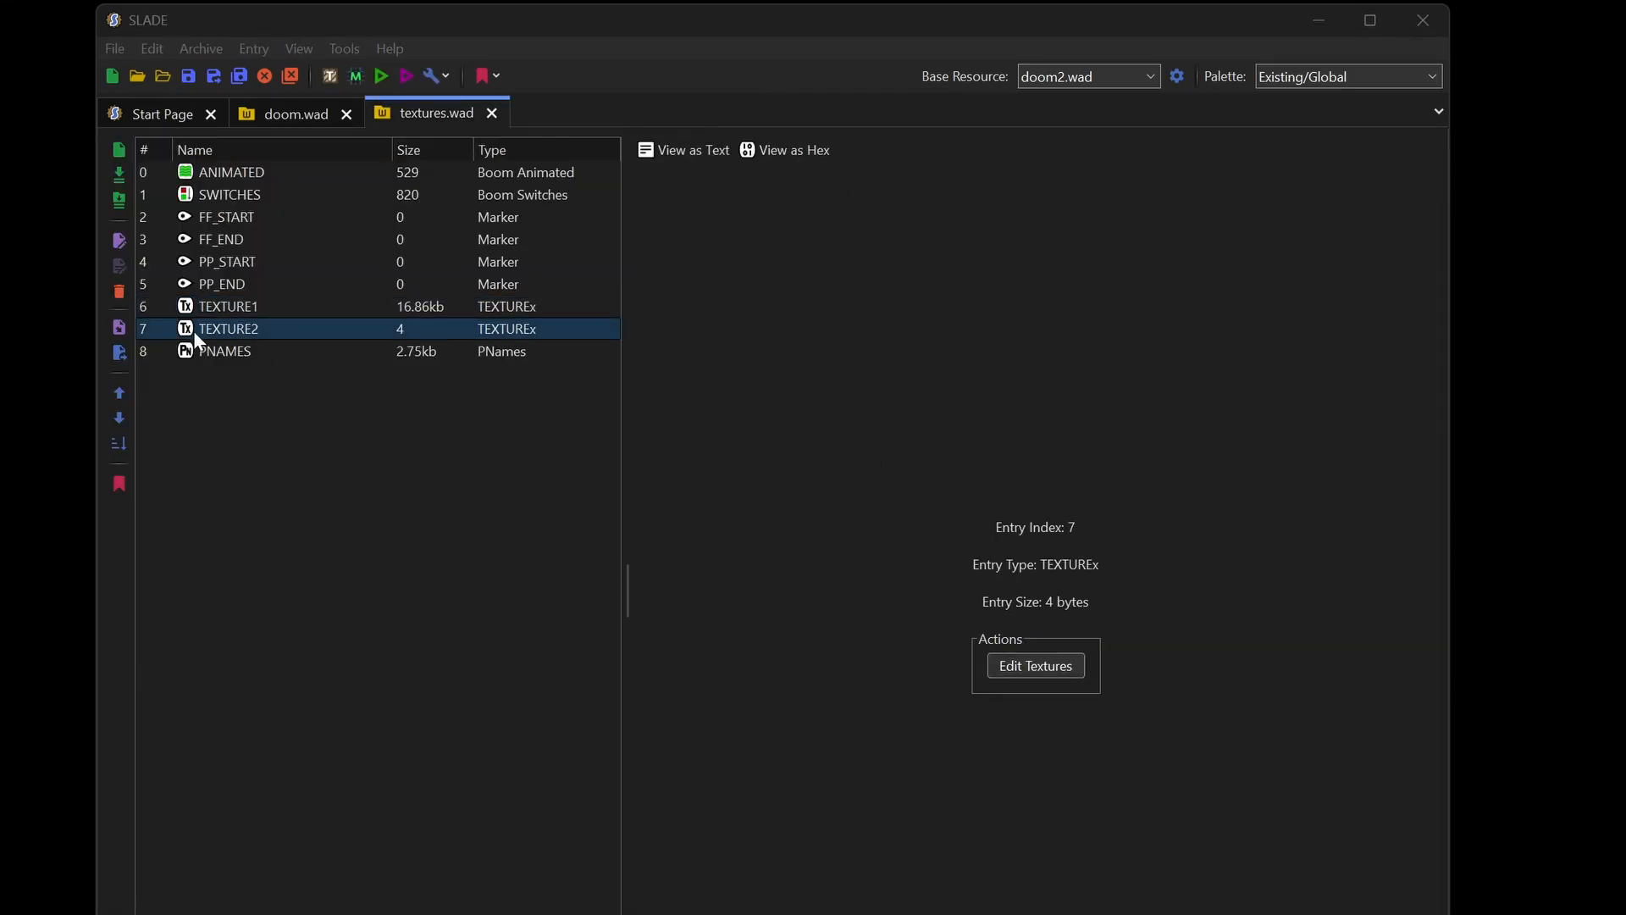
{"action": "left_click", "coordinate": [745, 113]}
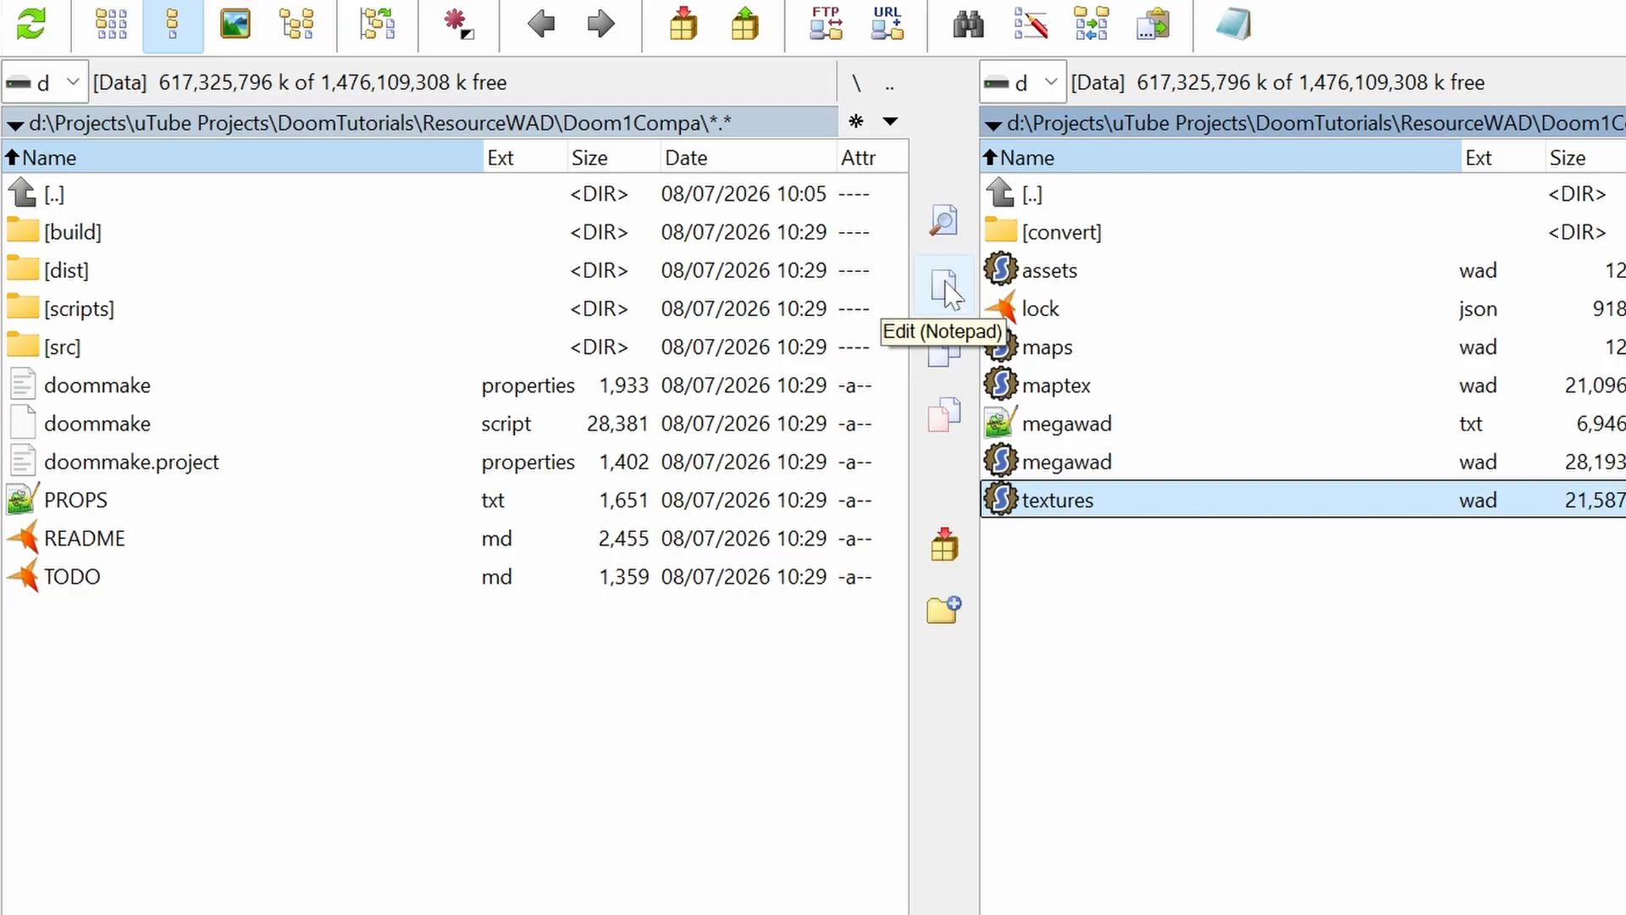
Step: Switch to Total Commander, return from the build folder to the Doom1Compa root, and open _DT_Project\src\convert\texture2 in the other panel
{"action": "key", "text": "Home"}
{"action": "key", "text": "Return"}
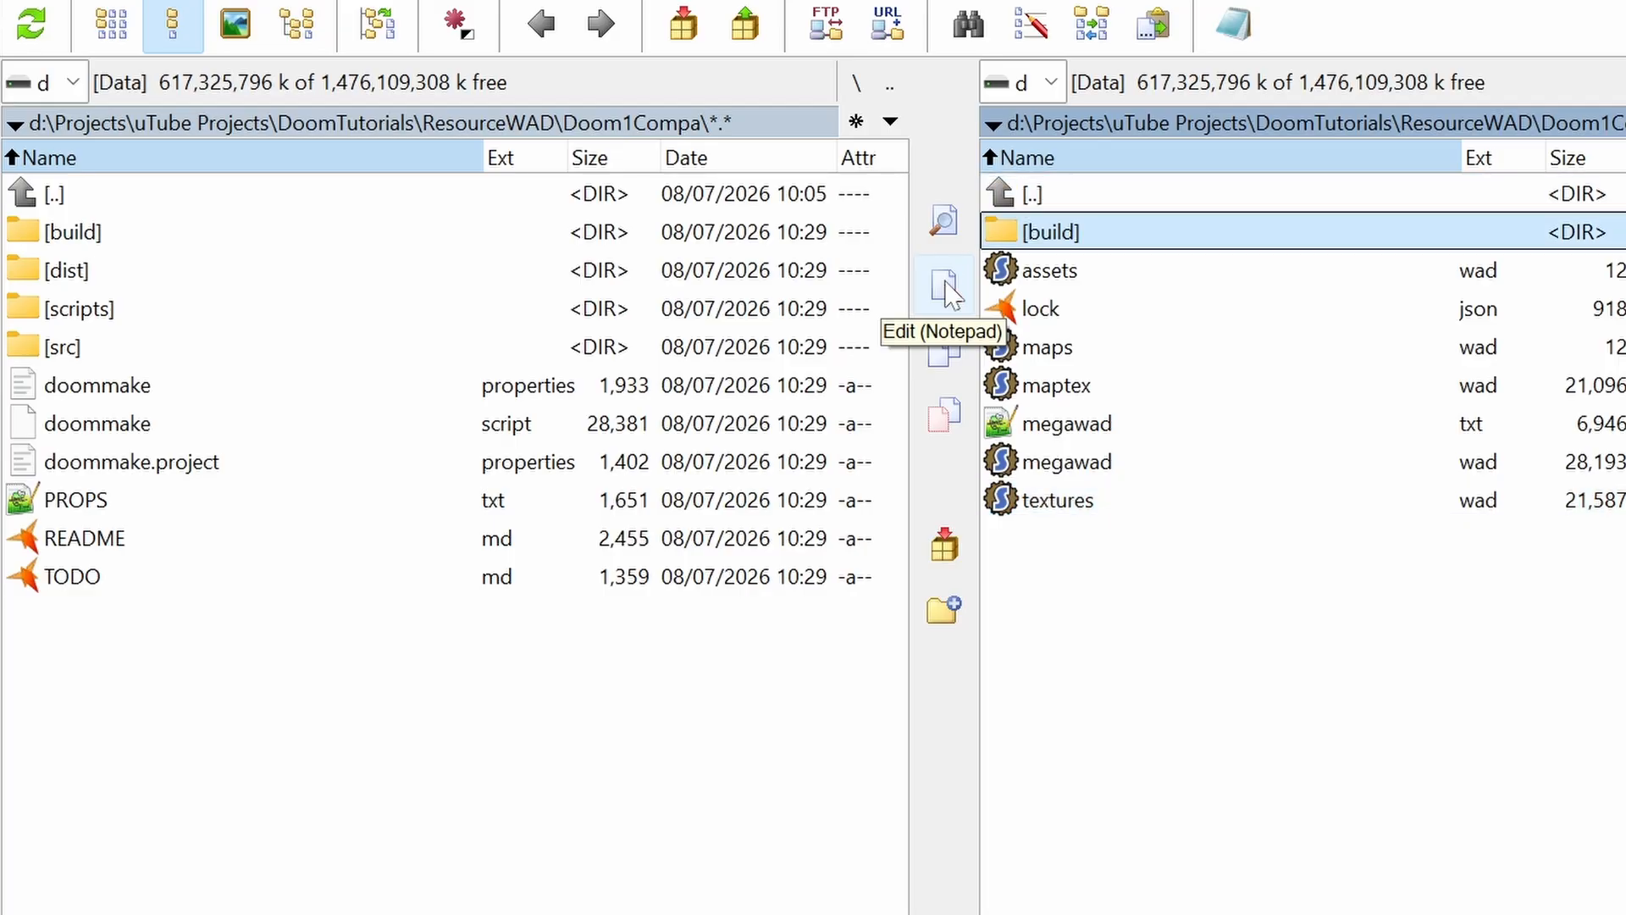
{"action": "key", "text": "Down"}
{"action": "key", "text": "Down"}
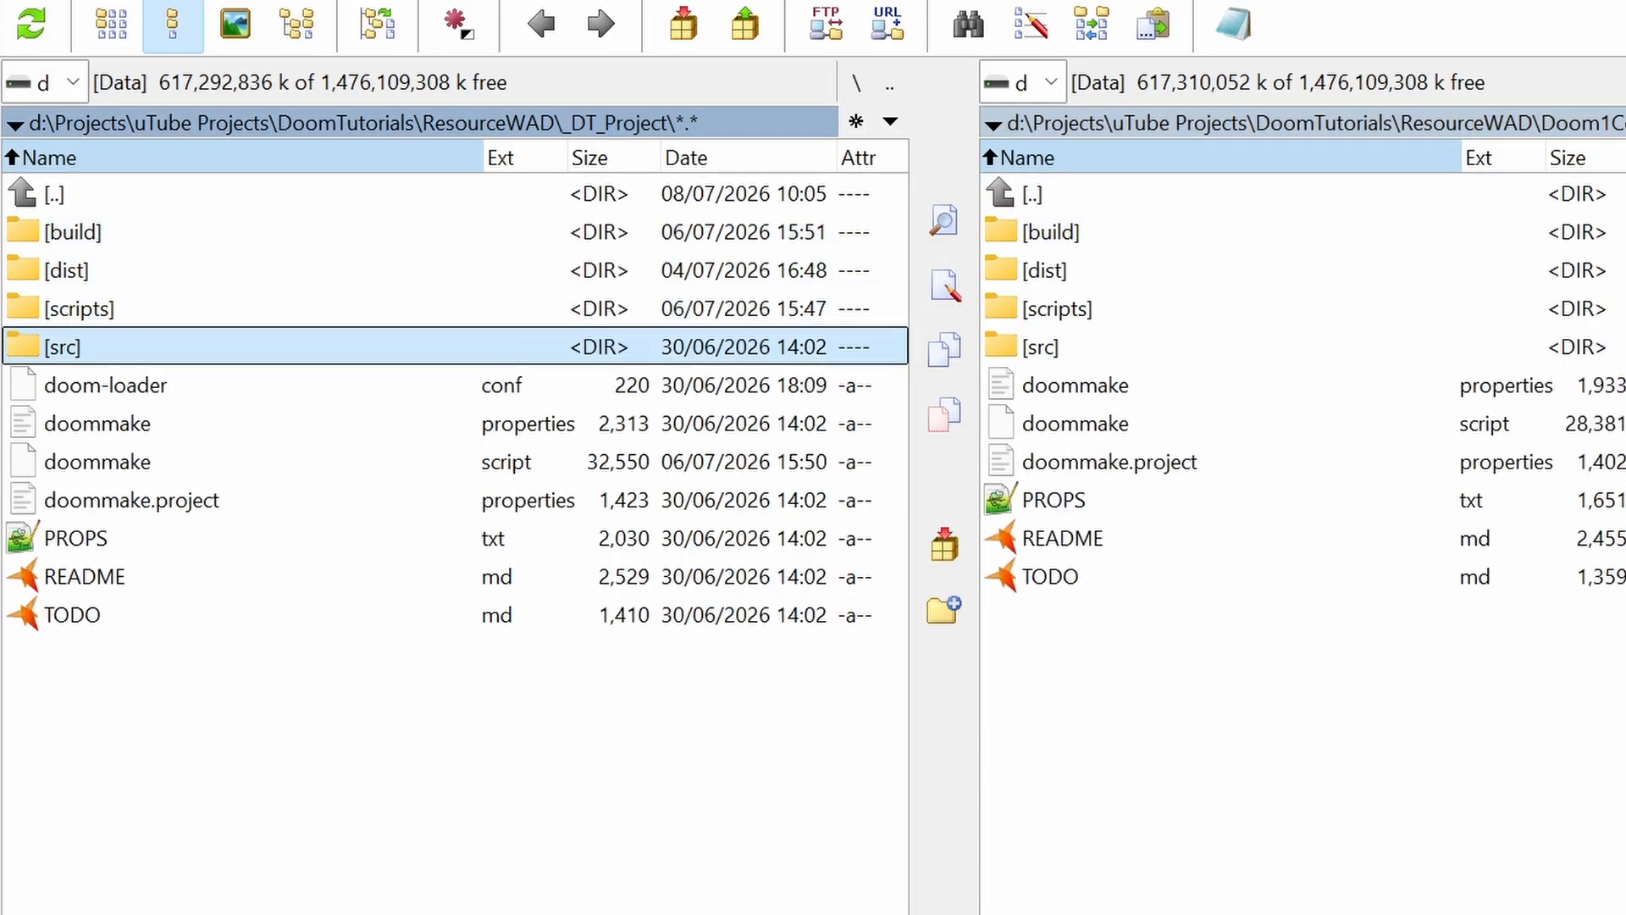
{"action": "key", "text": "Return"}
{"action": "key", "text": "Down"}
{"action": "key", "text": "Down"}
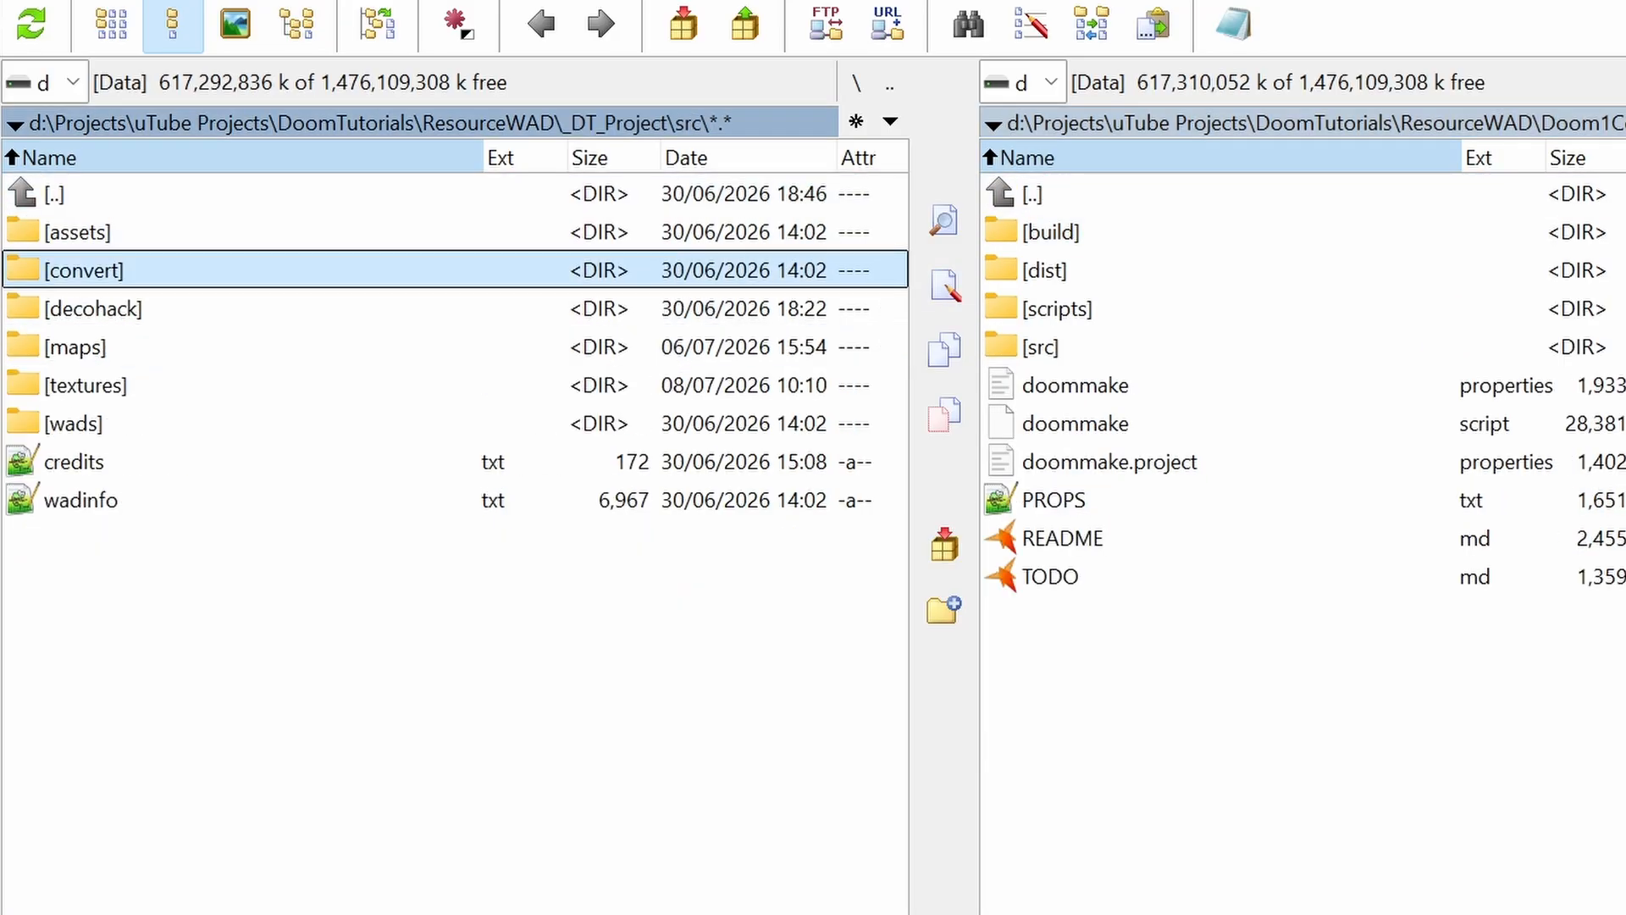
{"action": "key", "text": "Return"}
{"action": "key", "text": "Down"}
{"action": "key", "text": "Down"}
{"action": "key", "text": "Down"}
{"action": "key", "text": "Down"}
{"action": "key", "text": "Down"}
{"action": "key", "text": "Down"}
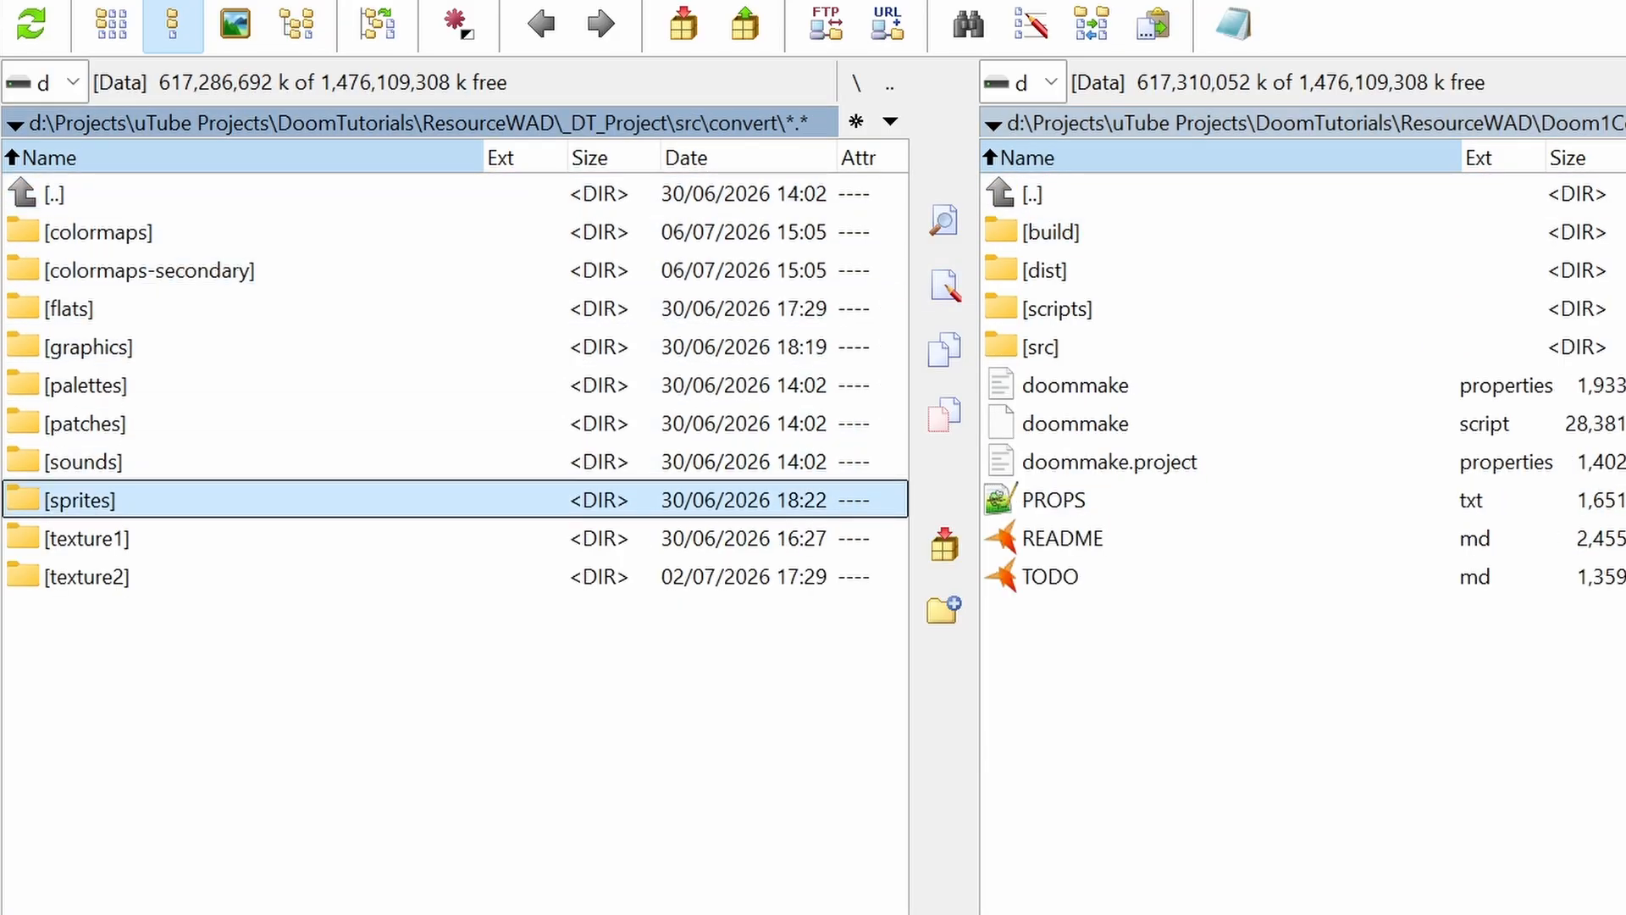
{"action": "key", "text": "Return"}
Step: Select the seven texture PNGs from EBONG1 to TEKDOW2 in the _DT_Project texture2 folder
{"action": "key", "text": "Down"}
{"action": "key", "text": "shift+Down"}
{"action": "key", "text": "shift+Down"}
{"action": "key", "text": "shift+Down"}
{"action": "key", "text": "shift+Down"}
{"action": "key", "text": "shift+Down"}
{"action": "key", "text": "shift+Down"}
{"action": "key", "text": "shift+Down"}
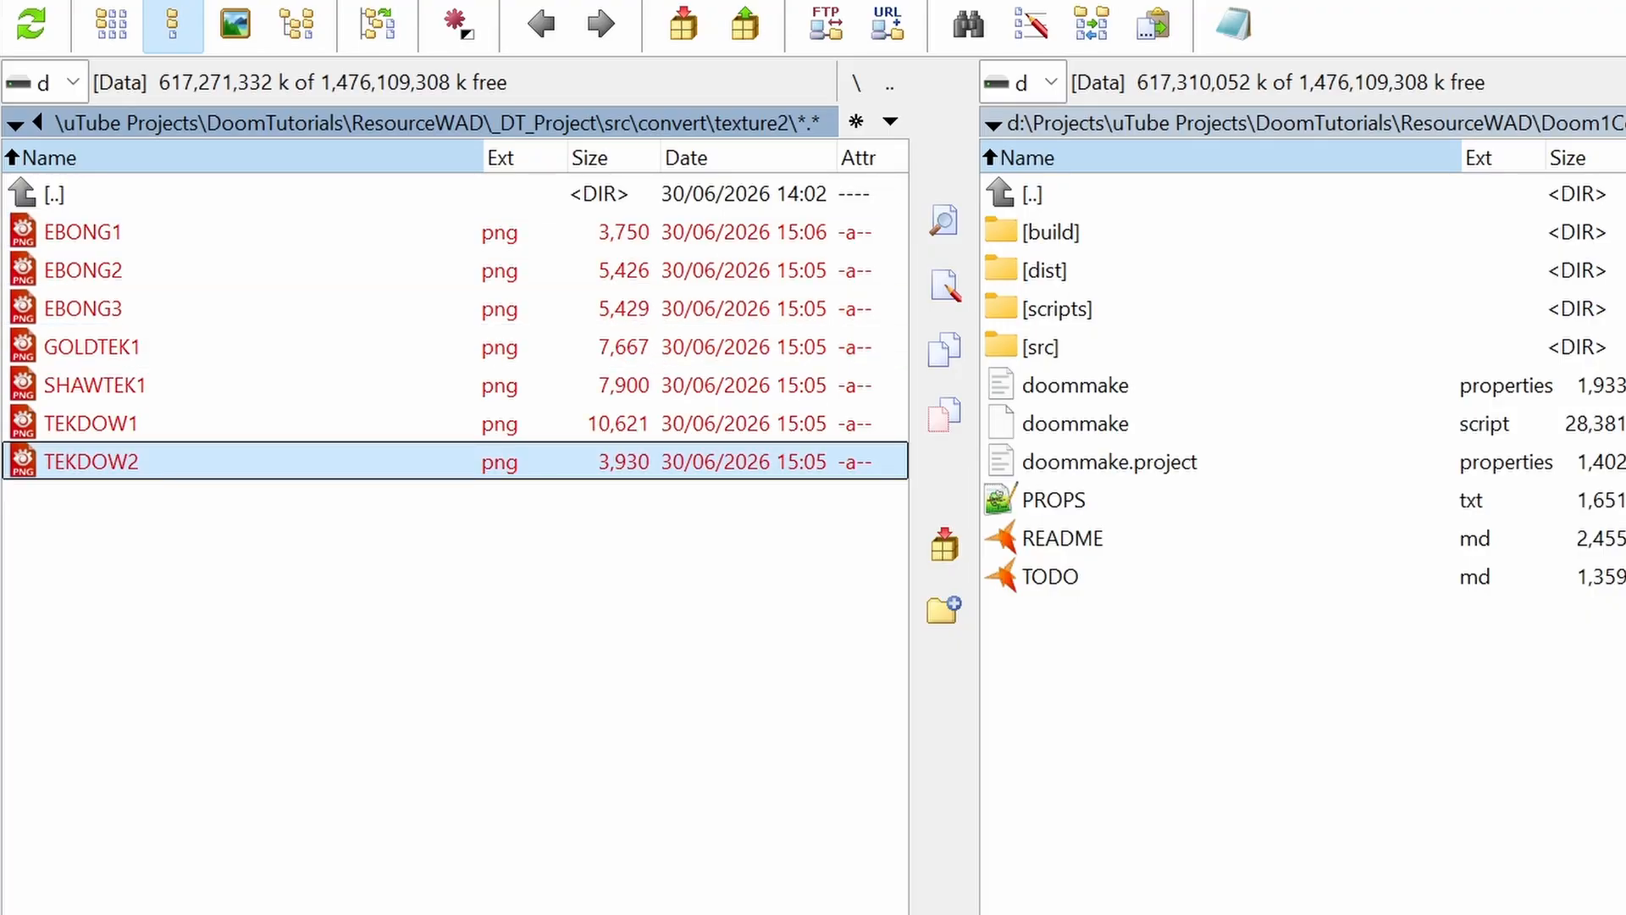
Step: Open the empty src\convert\texture2 folder of Doom1Compa as the copy destination
{"action": "key", "text": "Tab"}
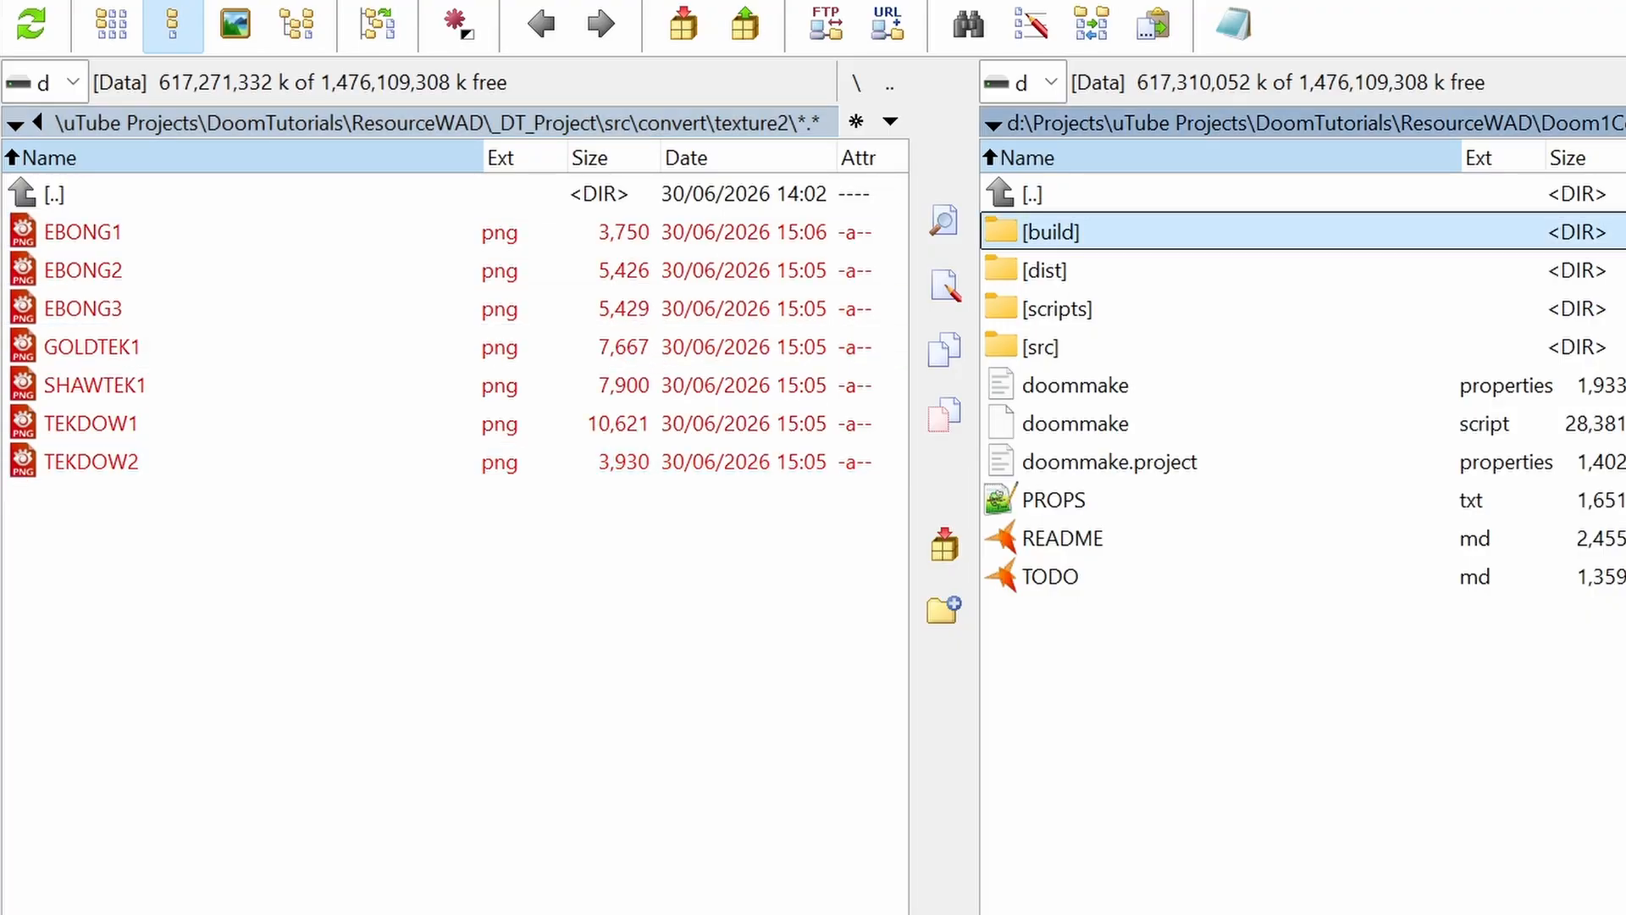
{"action": "key", "text": "Down"}
{"action": "key", "text": "Down"}
{"action": "key", "text": "Down"}
{"action": "key", "text": "Return"}
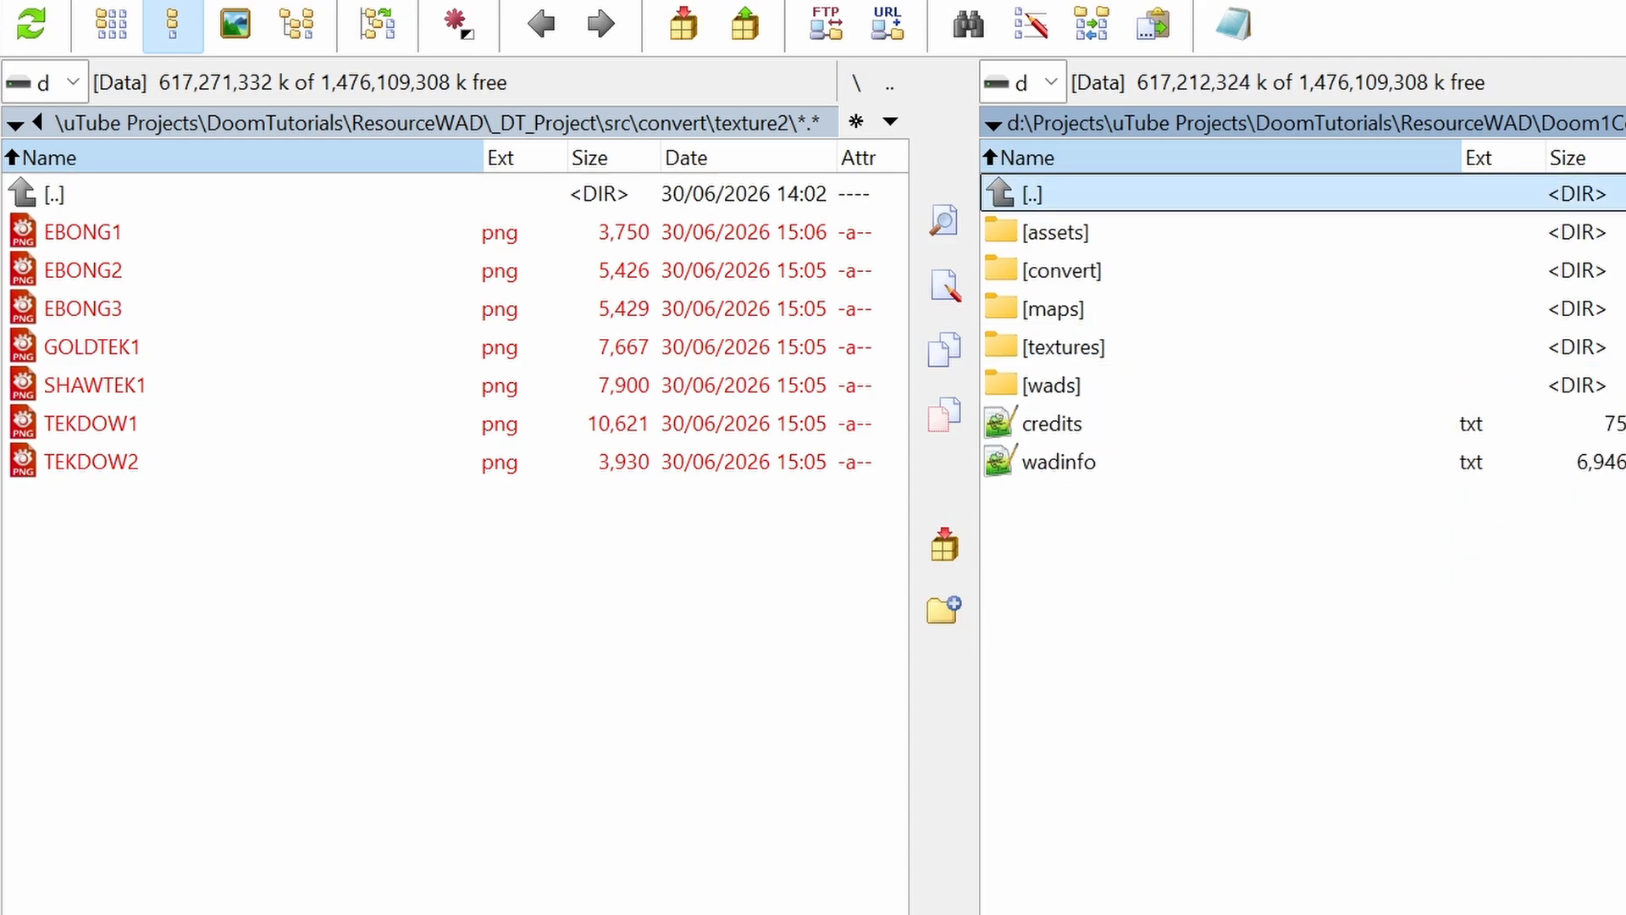
{"action": "key", "text": "Down"}
{"action": "key", "text": "Down"}
{"action": "key", "text": "Down"}
{"action": "key", "text": "Down"}
{"action": "key", "text": "Return"}
{"action": "key", "text": "Down"}
{"action": "key", "text": "Down"}
{"action": "key", "text": "Down"}
{"action": "key", "text": "Down"}
{"action": "key", "text": "Down"}
{"action": "key", "text": "Down"}
{"action": "key", "text": "Down"}
{"action": "key", "text": "Down"}
{"action": "key", "text": "Down"}
{"action": "key", "text": "Down"}
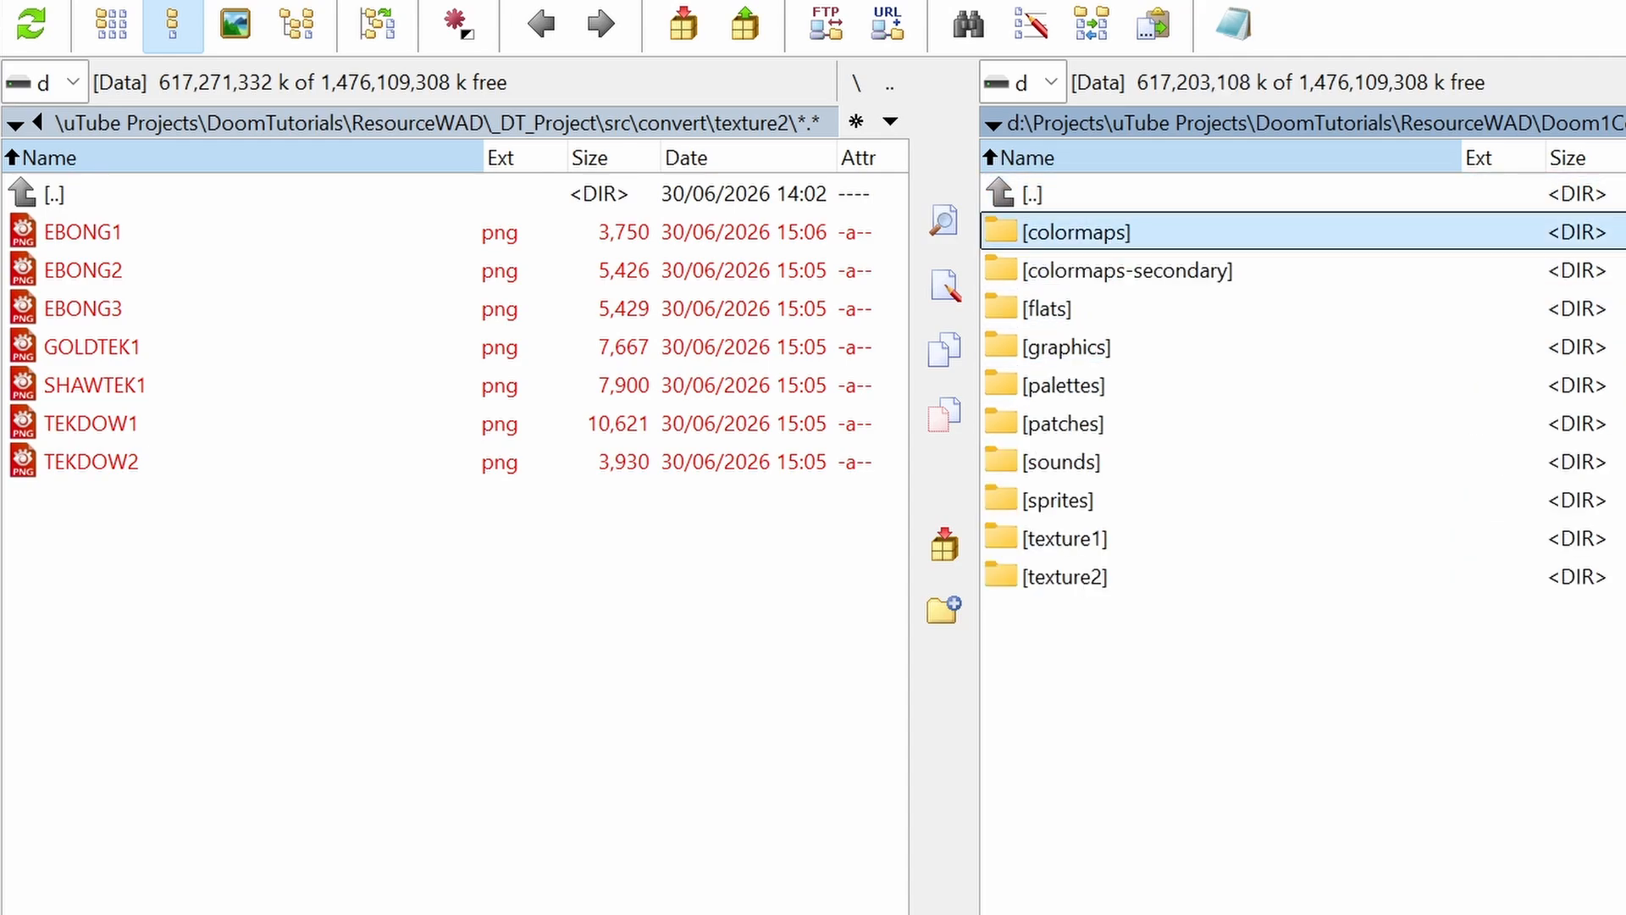
{"action": "key", "text": "Return"}
Step: Copy the selected texture PNGs from _DT_Project into the opened Doom1Compa texture folder
{"action": "key", "text": "Tab"}
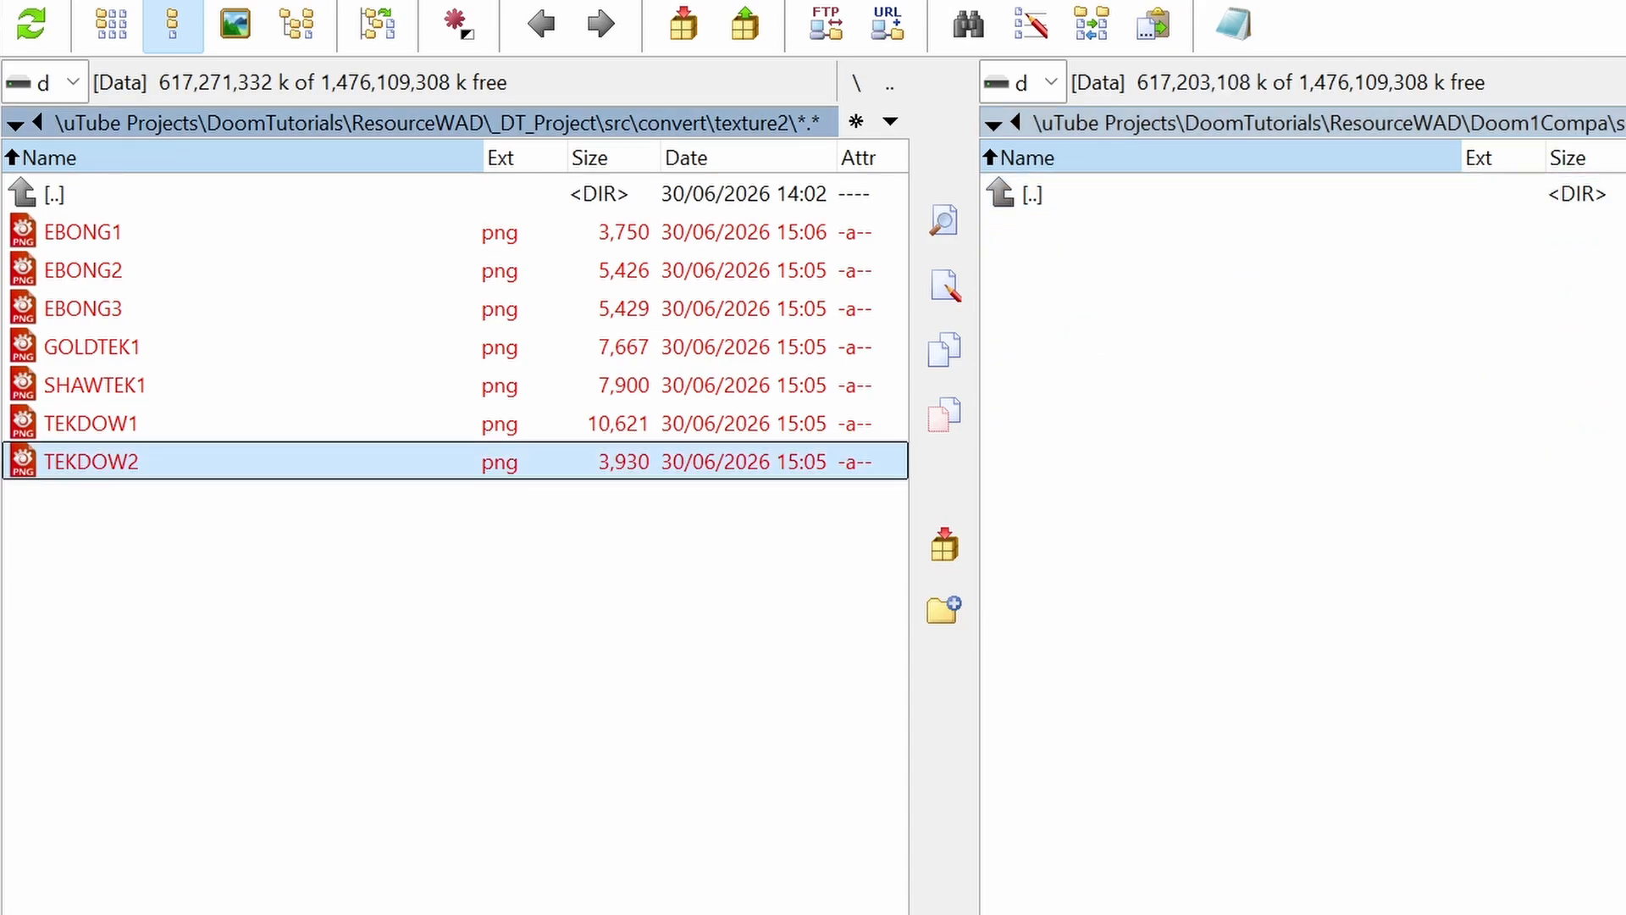
{"action": "key", "text": "F5"}
{"action": "key", "text": "Return"}
Step: Go back up to Doom1Compa's convert folder and open its empty flats folder
{"action": "key", "text": "Tab"}
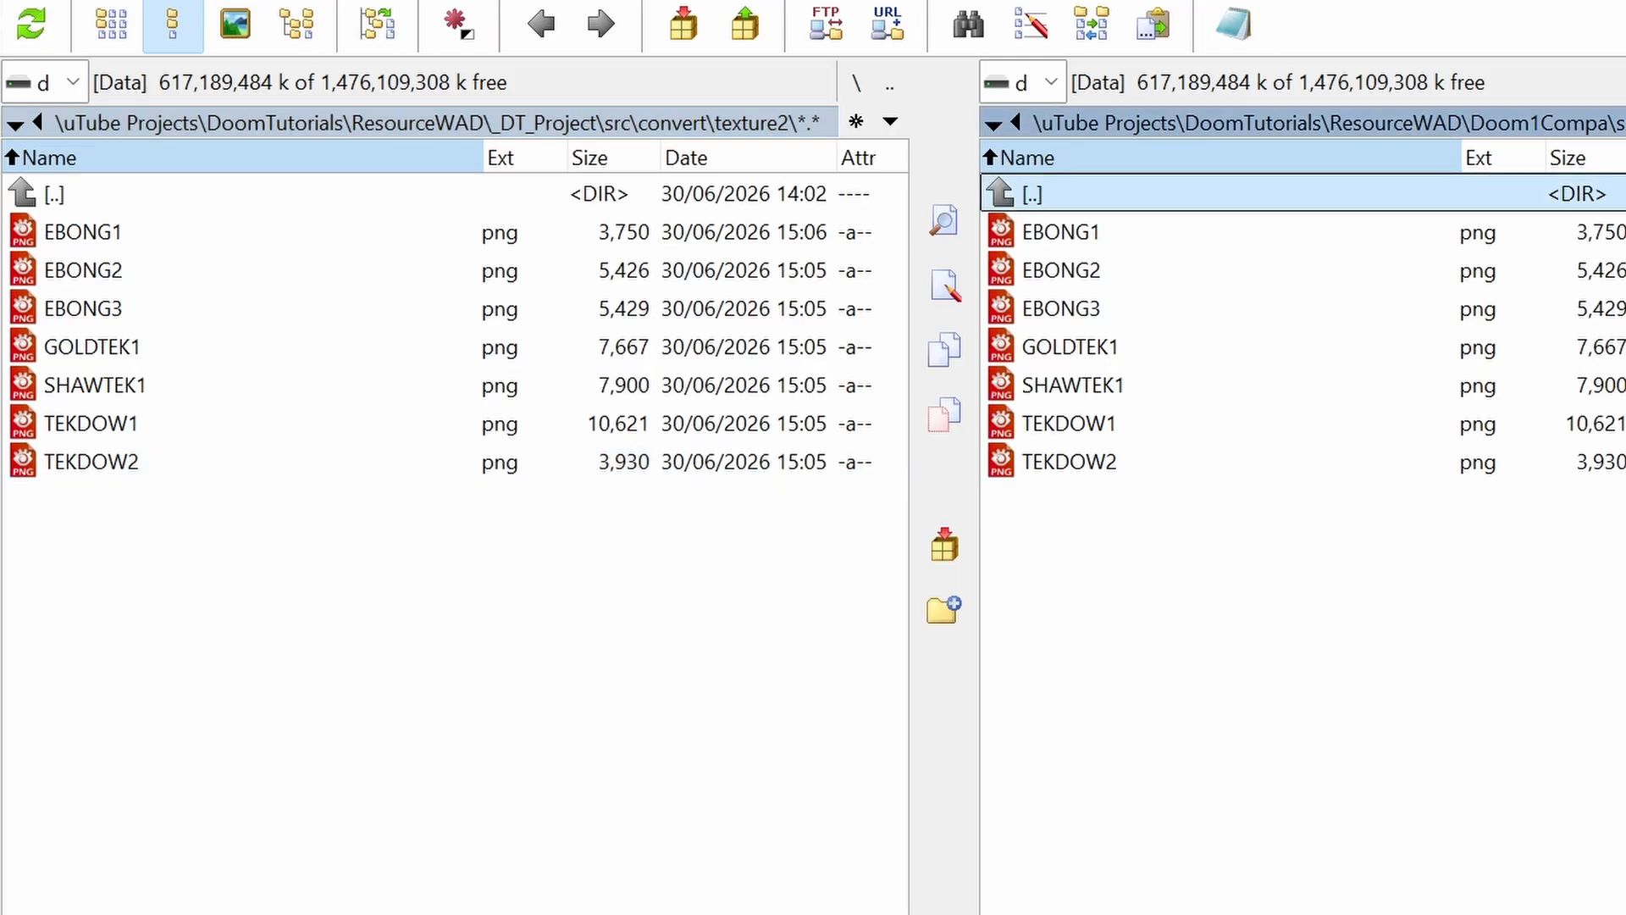
{"action": "key", "text": "Return"}
{"action": "key", "text": "Up"}
{"action": "key", "text": "Up"}
{"action": "key", "text": "Up"}
{"action": "key", "text": "Up"}
{"action": "key", "text": "Up"}
{"action": "key", "text": "Up"}
{"action": "key", "text": "Up"}
{"action": "key", "text": "Return"}
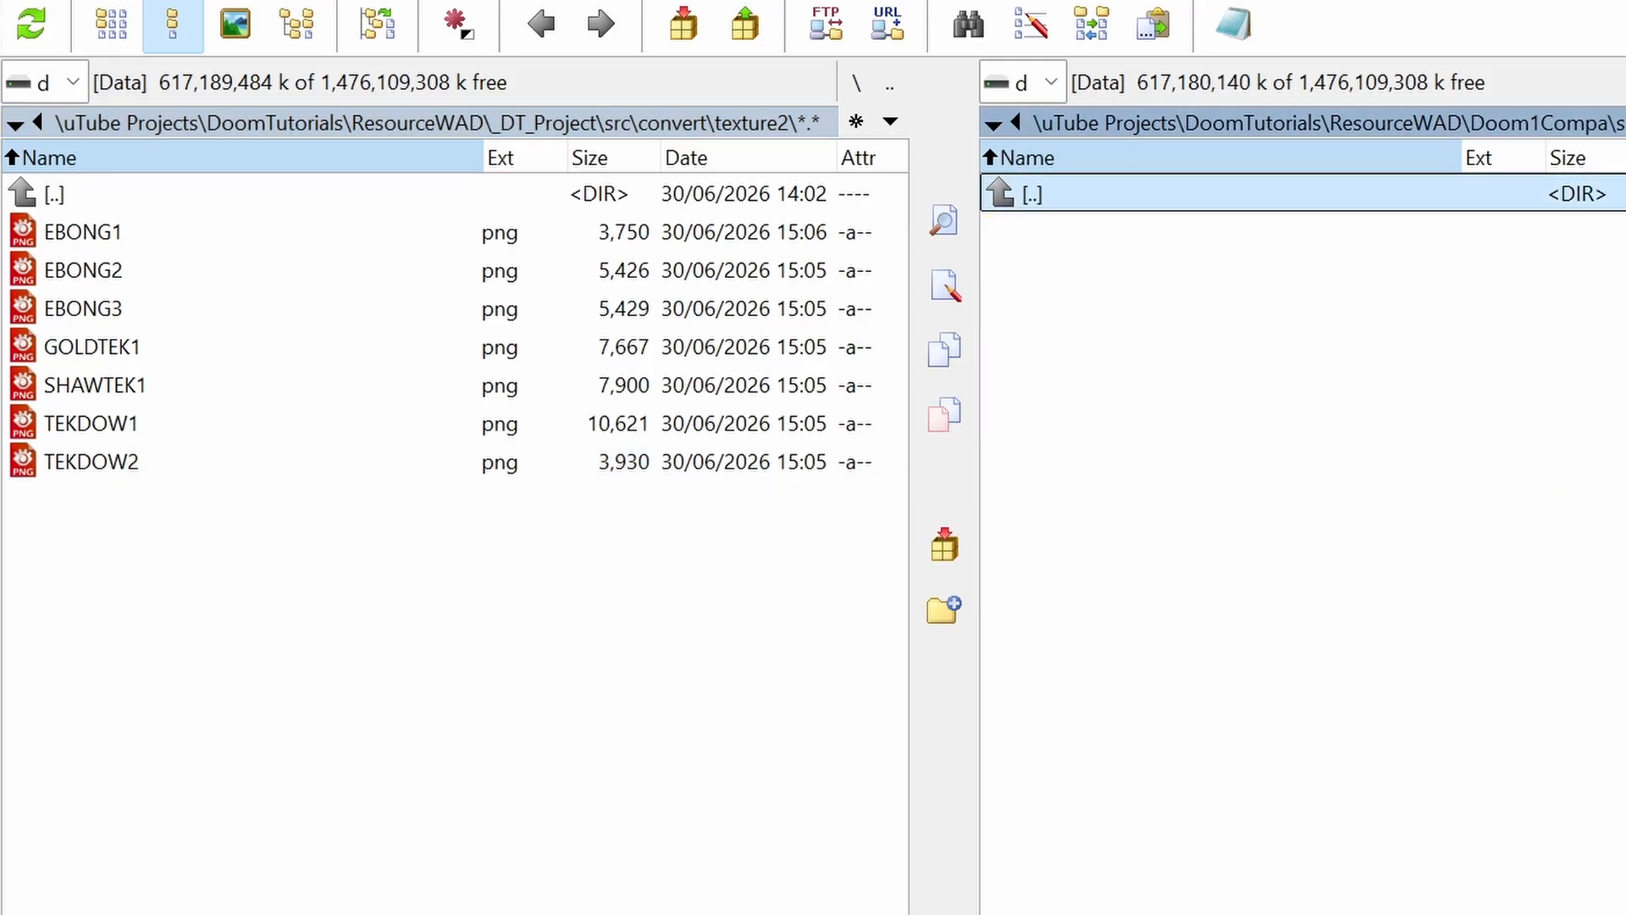
Step: Go back up to _DT_Project's convert folder and open its flats folder as the copy source
{"action": "key", "text": "Tab"}
{"action": "key", "text": "Home"}
{"action": "key", "text": "Return"}
{"action": "key", "text": "Up"}
{"action": "key", "text": "Up"}
{"action": "key", "text": "Up"}
{"action": "key", "text": "Up"}
{"action": "key", "text": "Up"}
{"action": "key", "text": "Up"}
{"action": "key", "text": "Up"}
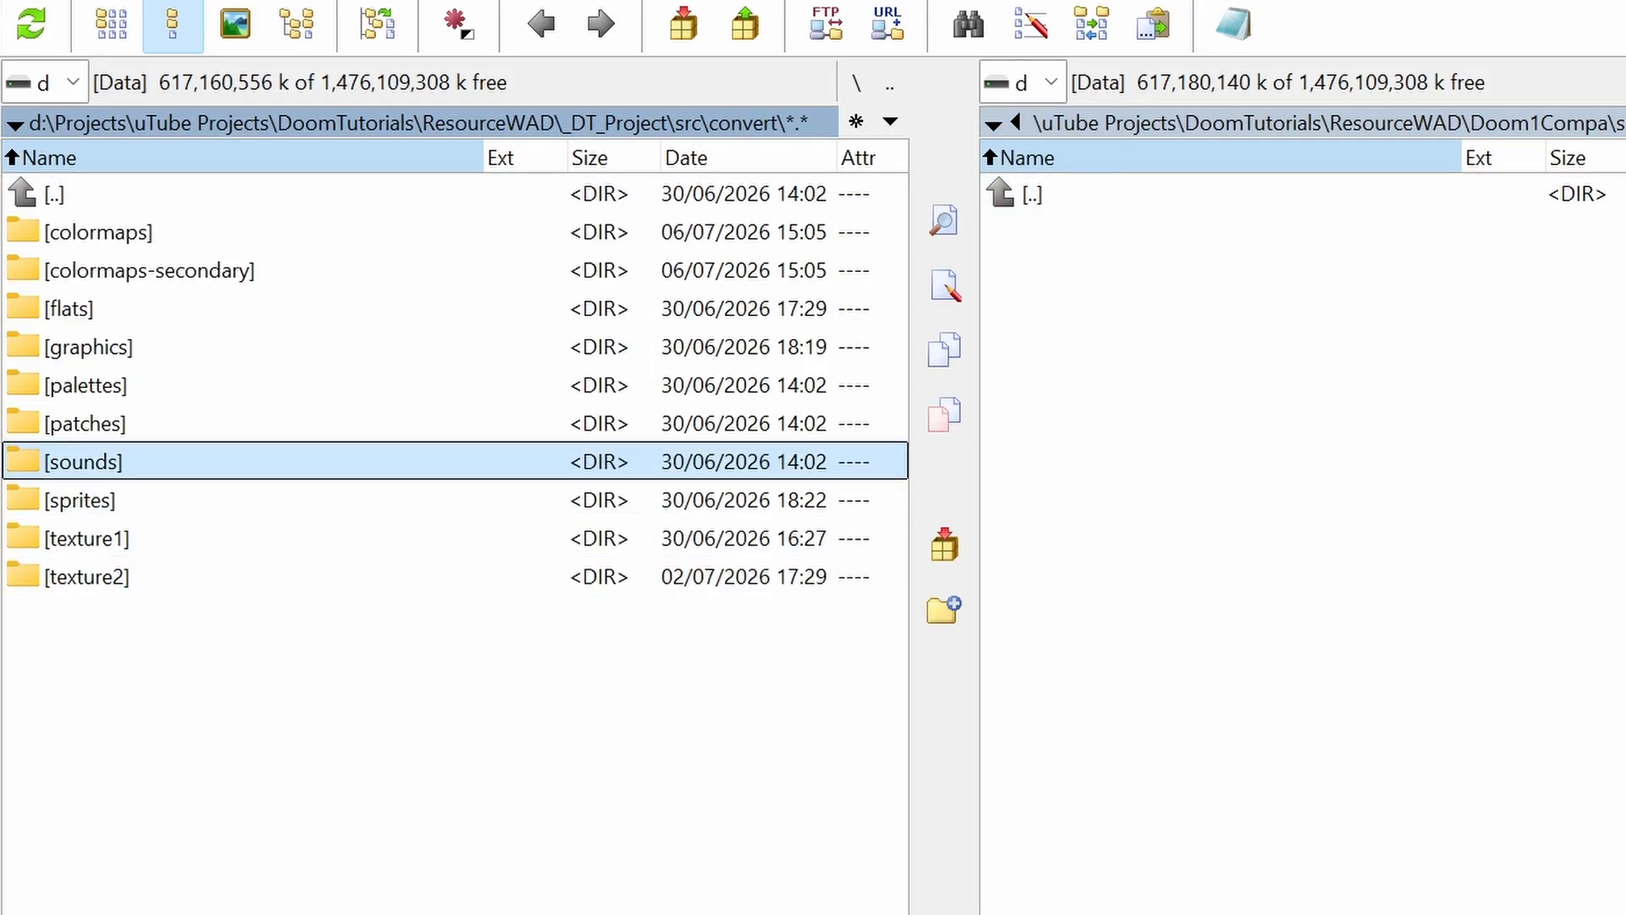
{"action": "key", "text": "Return"}
Step: Select all the flat PNGs with the *.* mask and copy them into Doom1Compa's flats folder
{"action": "key", "text": "KP_Add"}
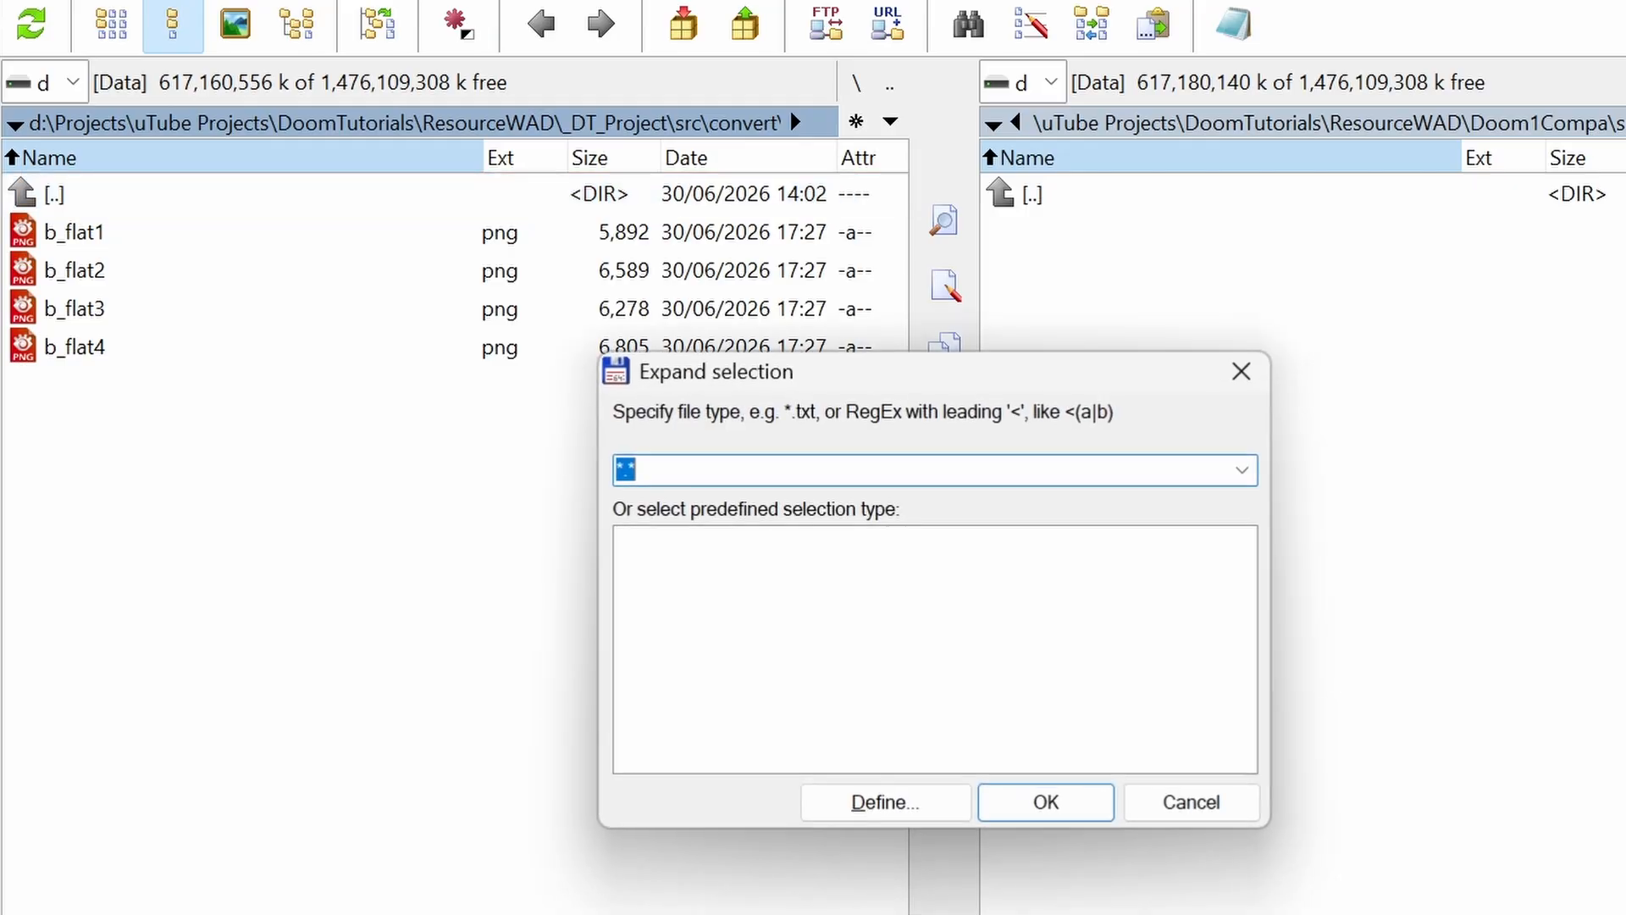
{"action": "key", "text": "Return"}
{"action": "key", "text": "F5"}
{"action": "key", "text": "Return"}
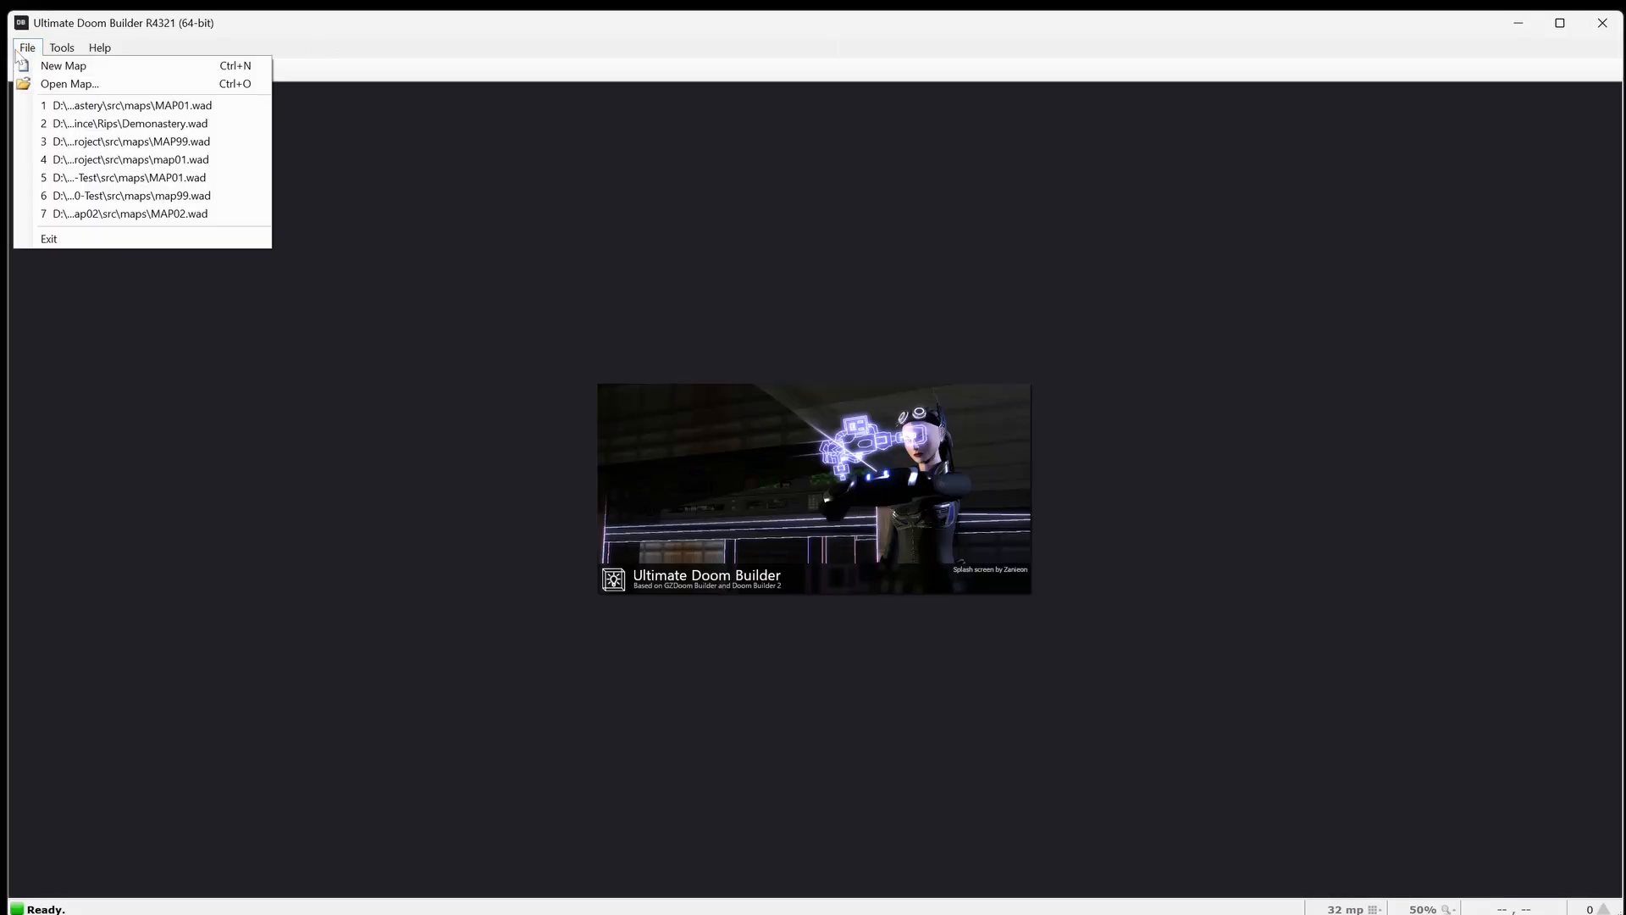
{"action": "left_click", "coordinate": [47, 65]}
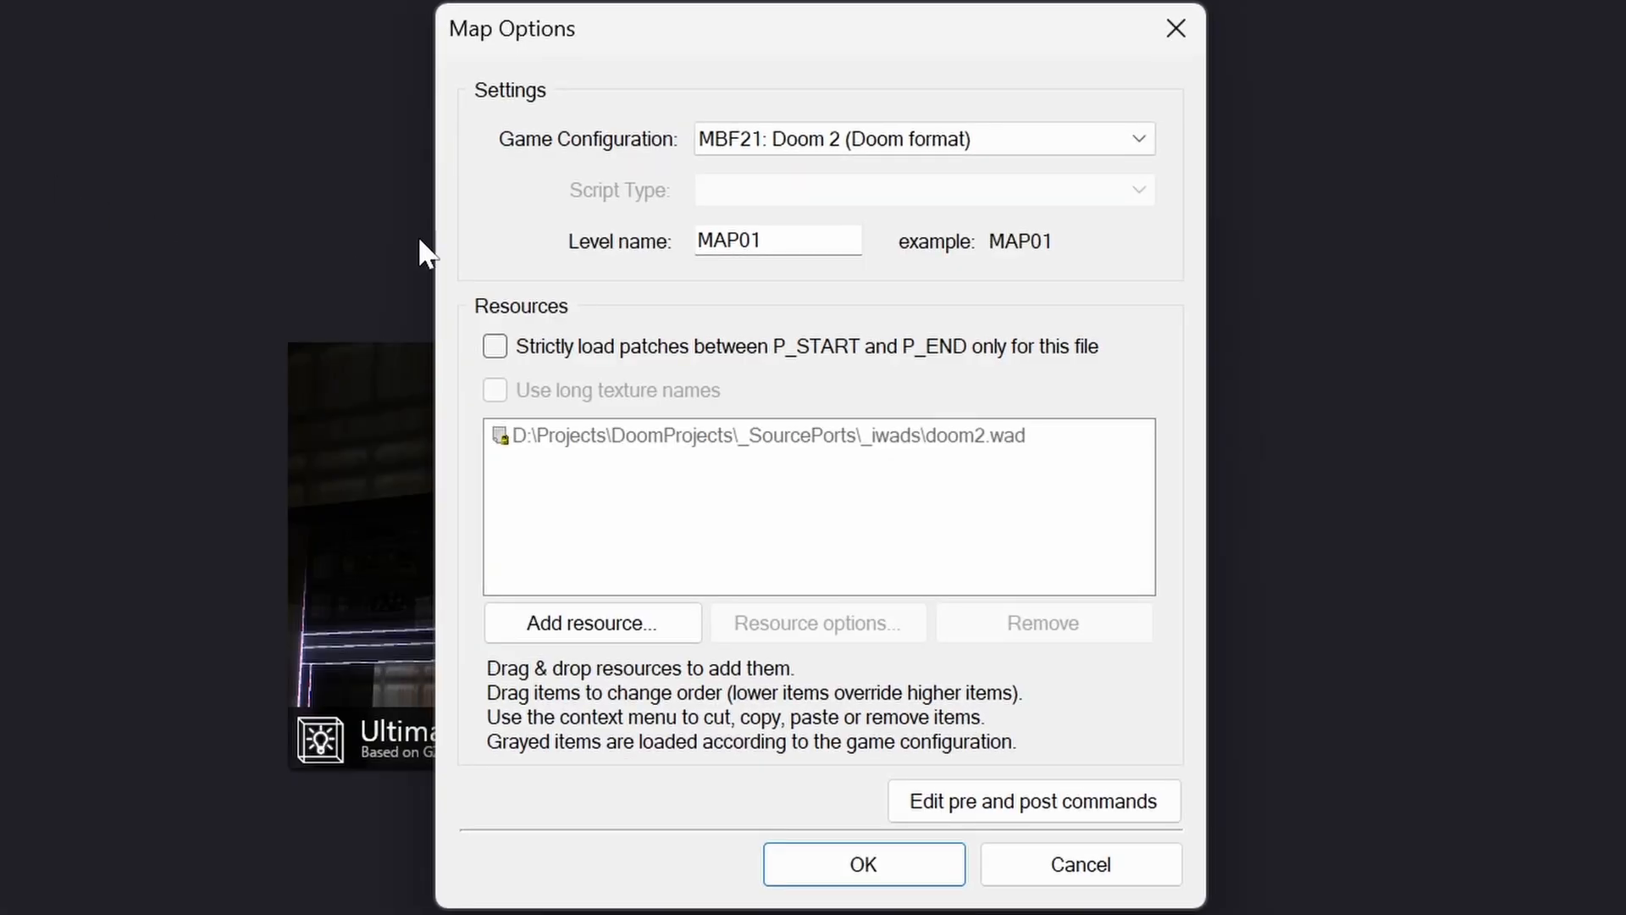
{"action": "left_click", "coordinate": [808, 148]}
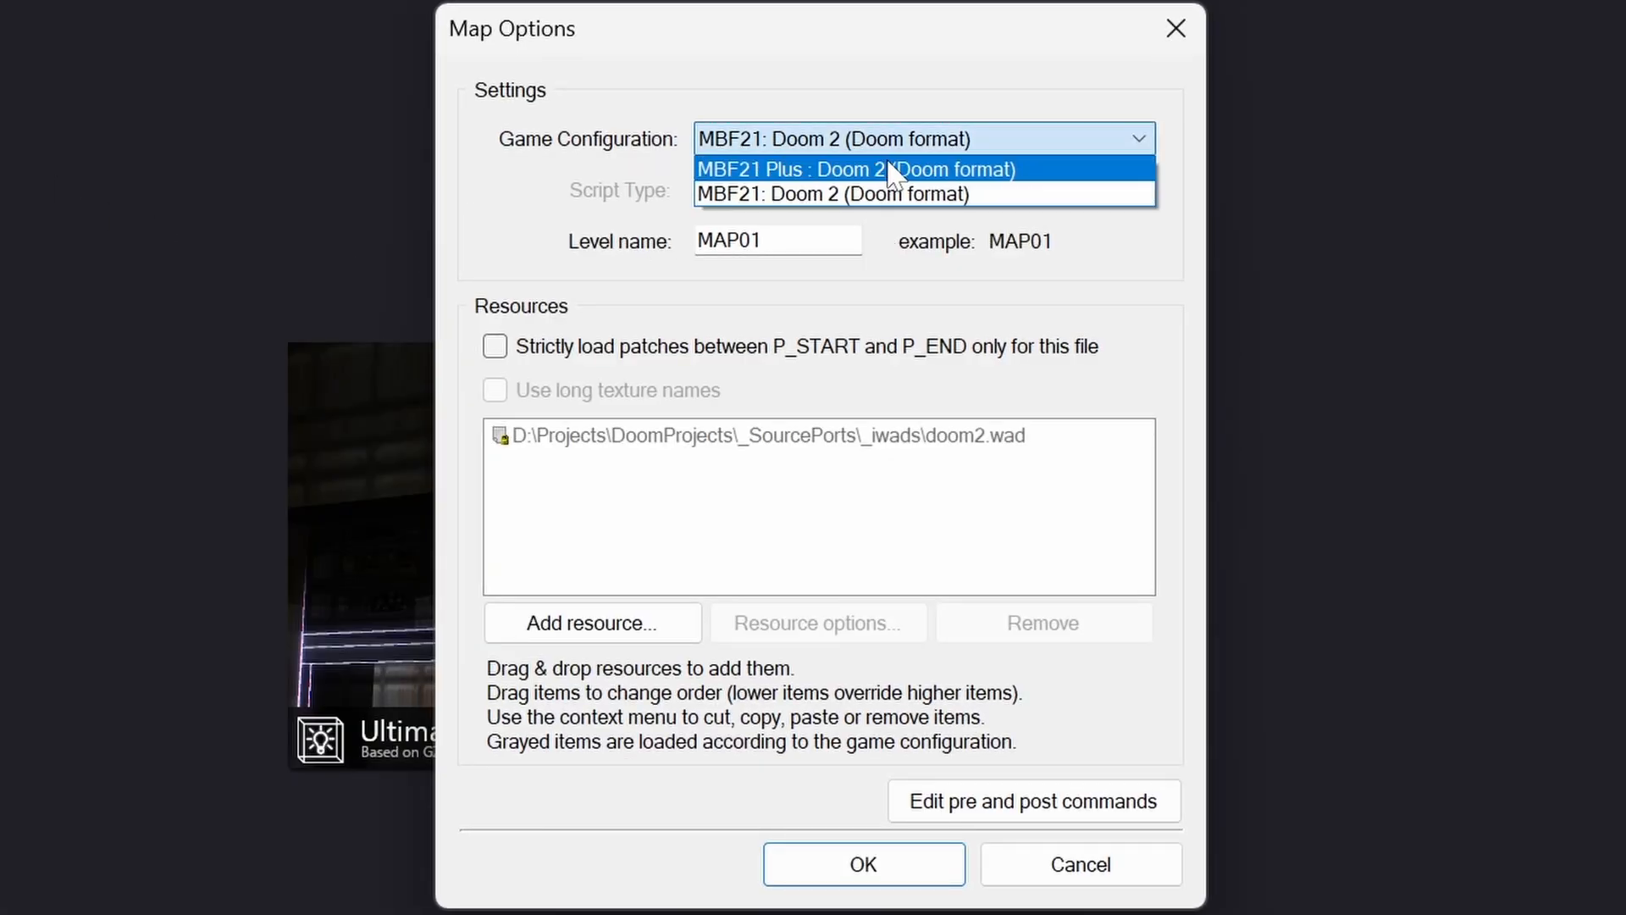
{"action": "left_click", "coordinate": [1028, 173]}
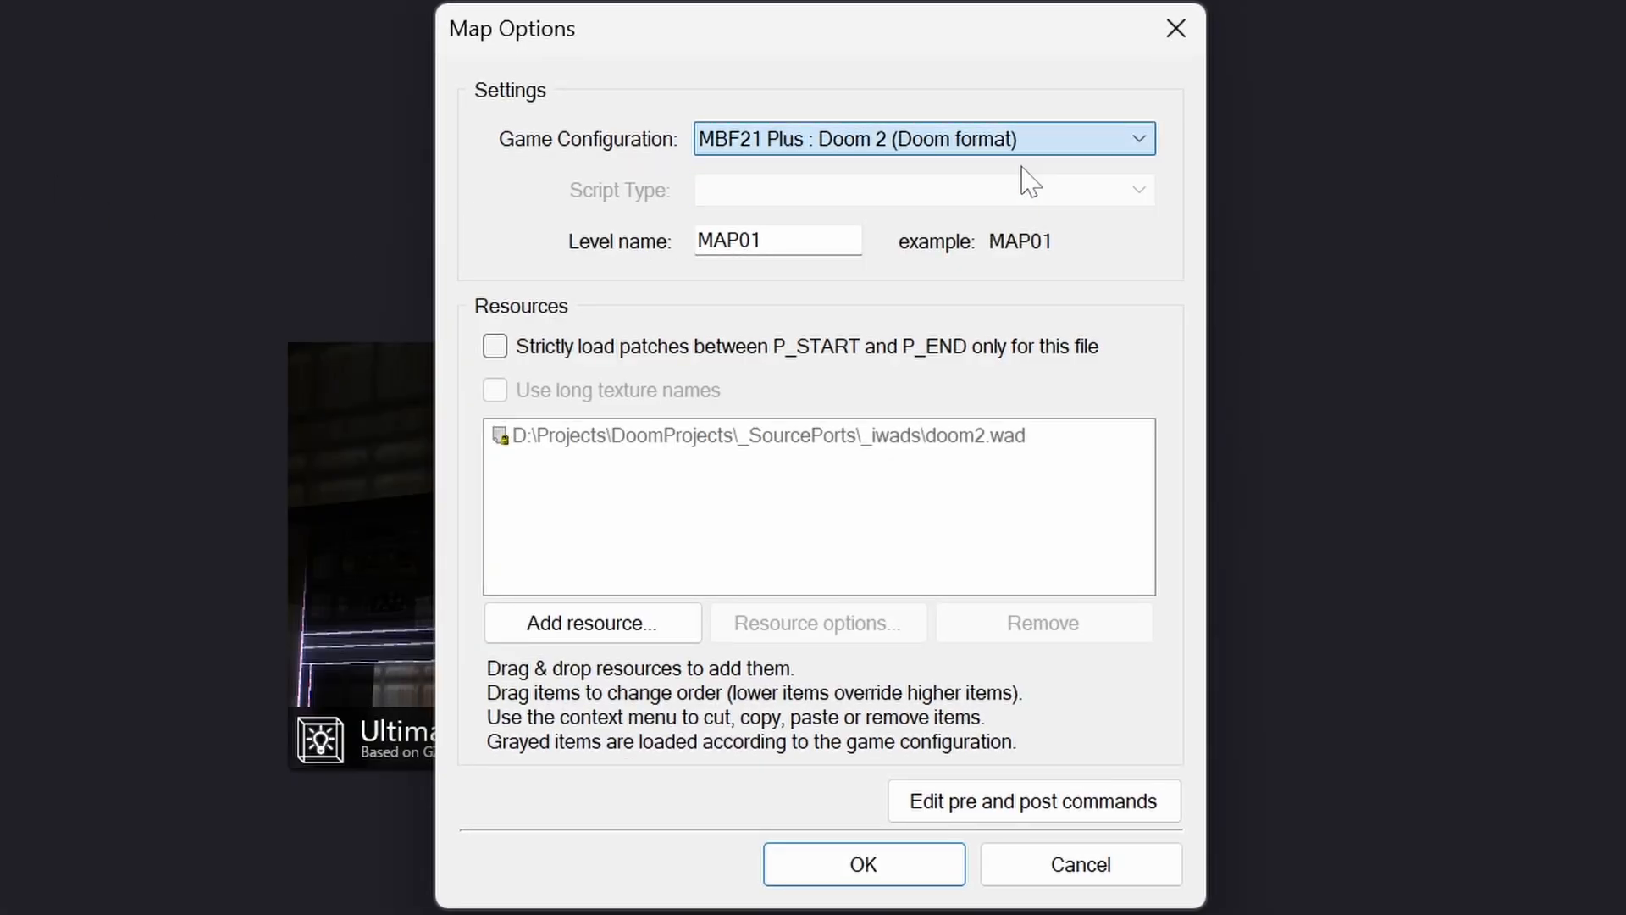
{"action": "left_click", "coordinate": [1024, 848]}
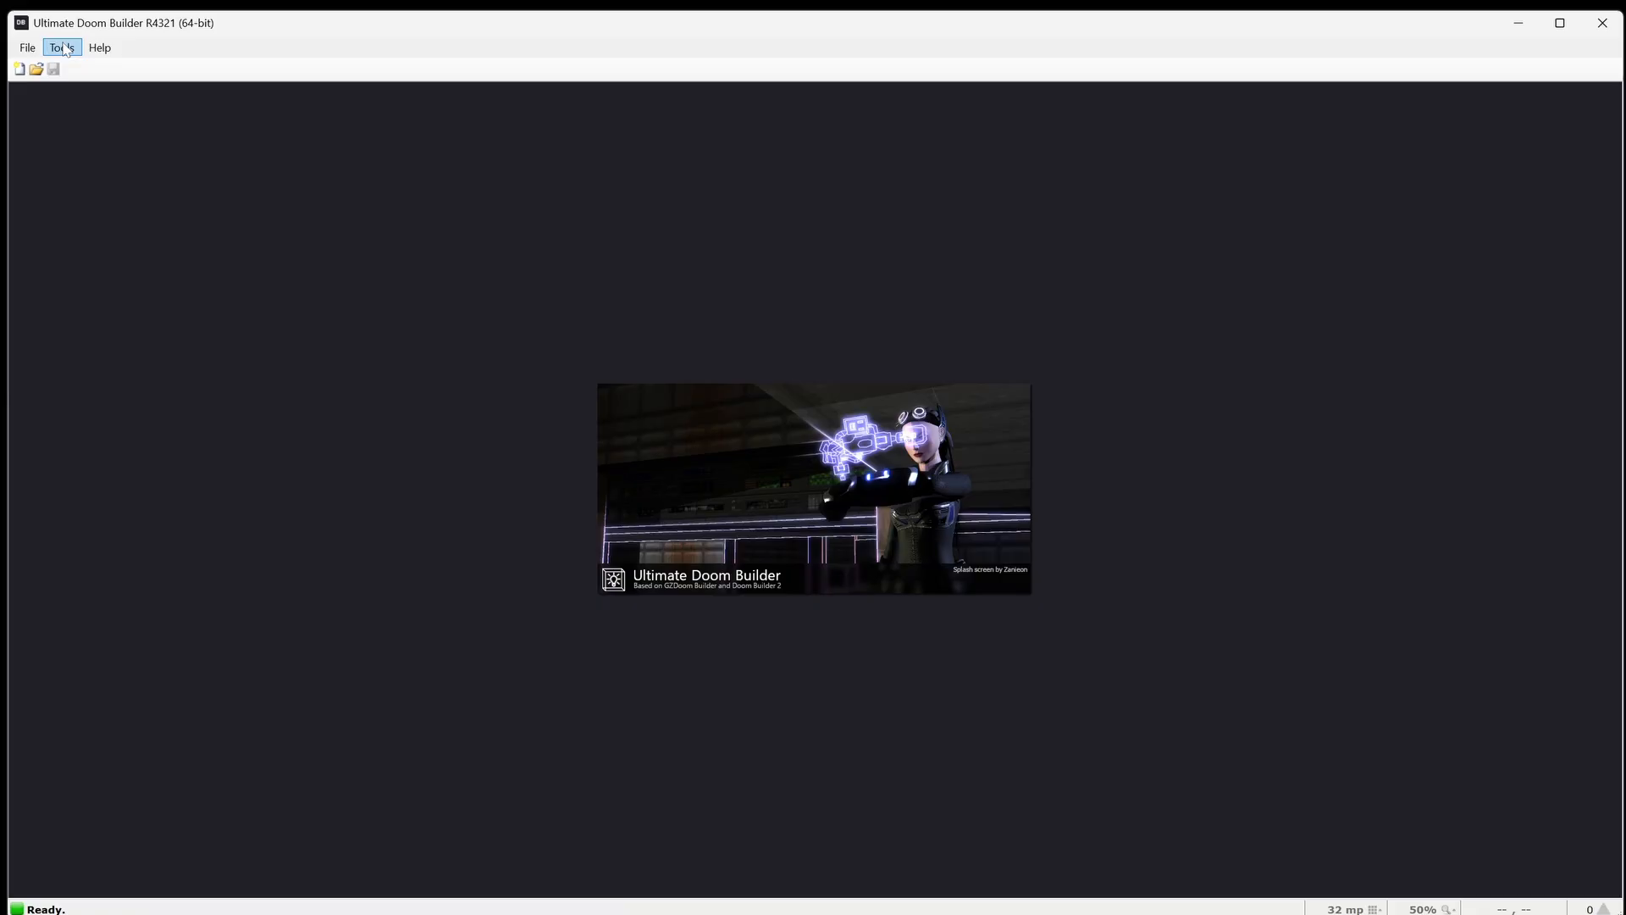
Step: Enable the Boom: Doom (Doom format) game configuration in Ultimate Doom Builder
{"action": "left_click", "coordinate": [65, 49]}
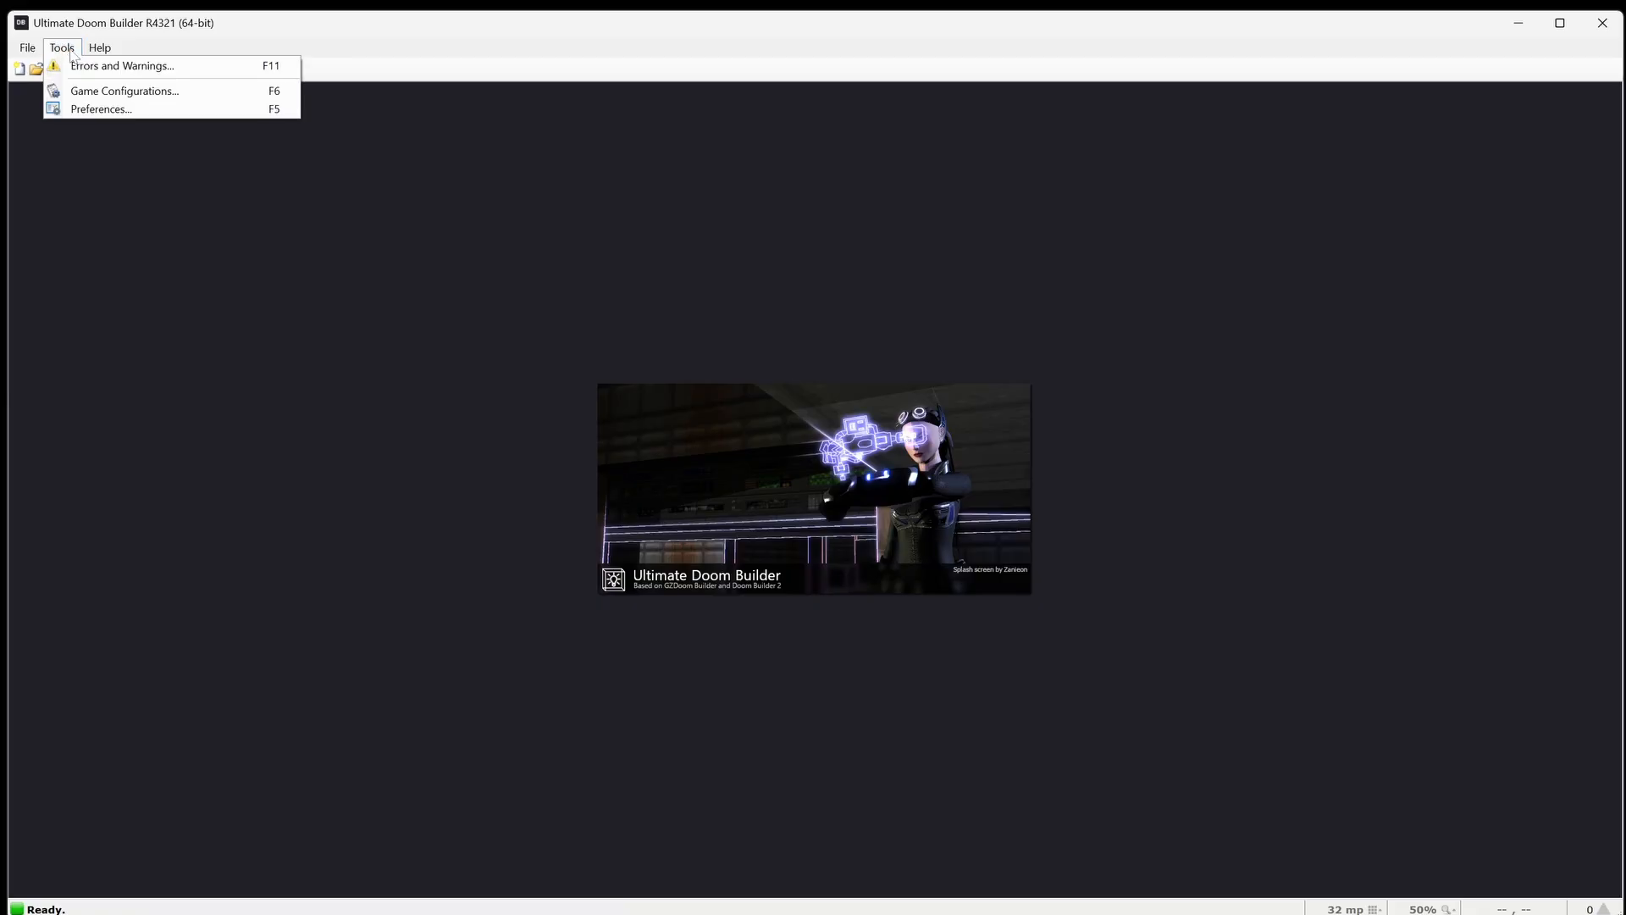
{"action": "left_click", "coordinate": [85, 90]}
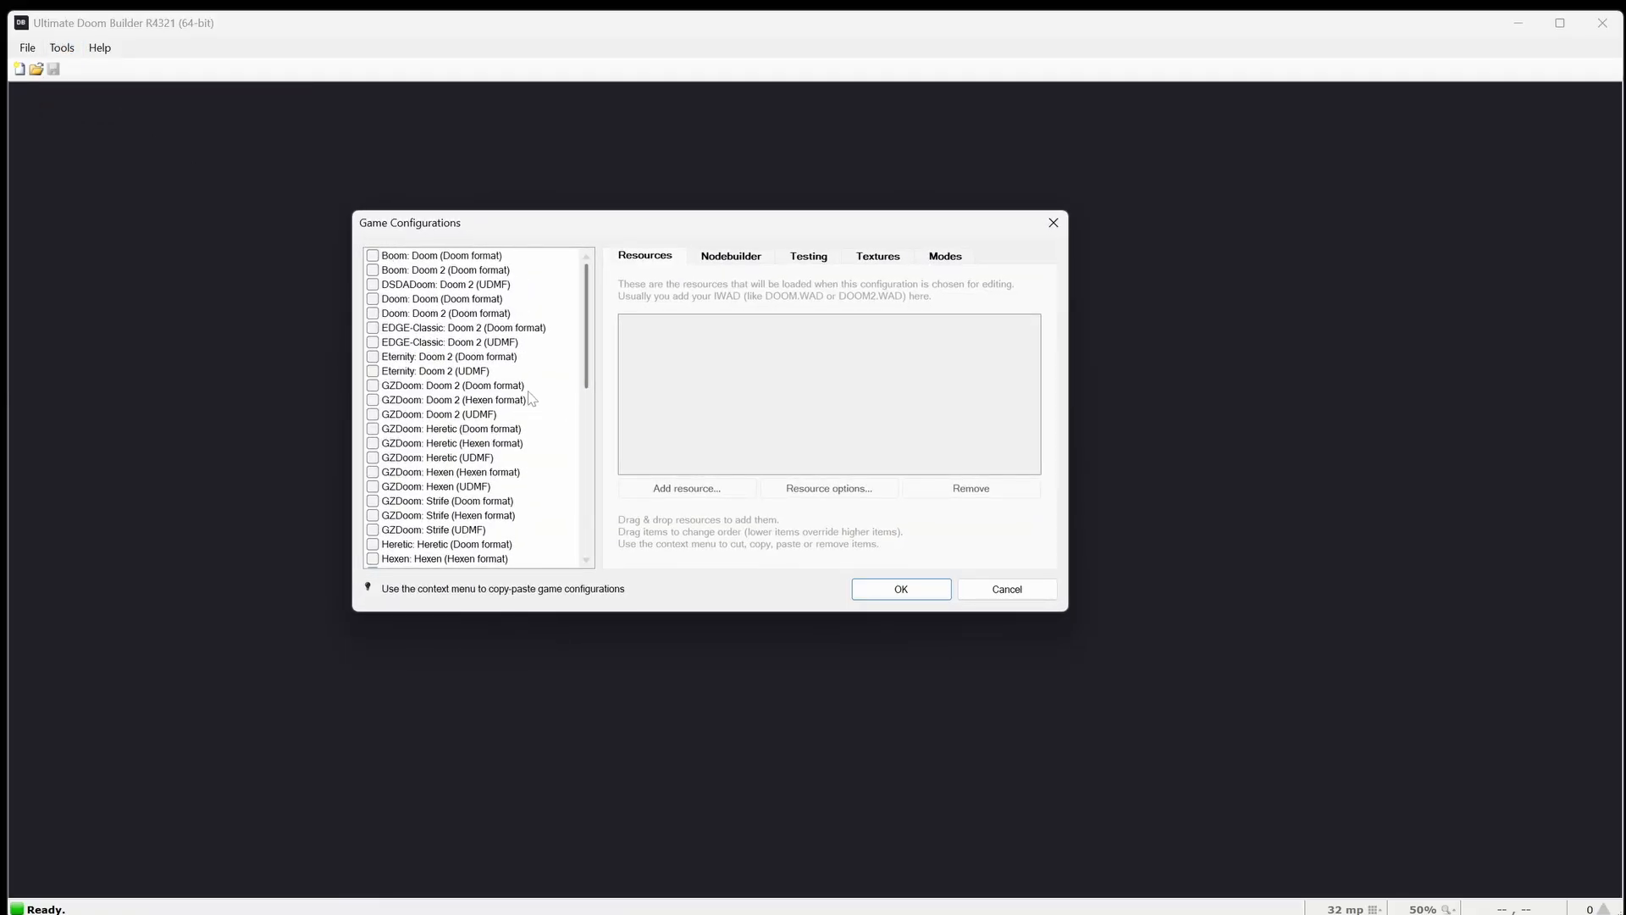
{"action": "key", "text": "Escape"}
Step: Start a new E1M1 map with the Boom: Doom (Doom format) configuration and add textures.wad from the build folder as a resource
{"action": "left_click", "coordinate": [27, 47]}
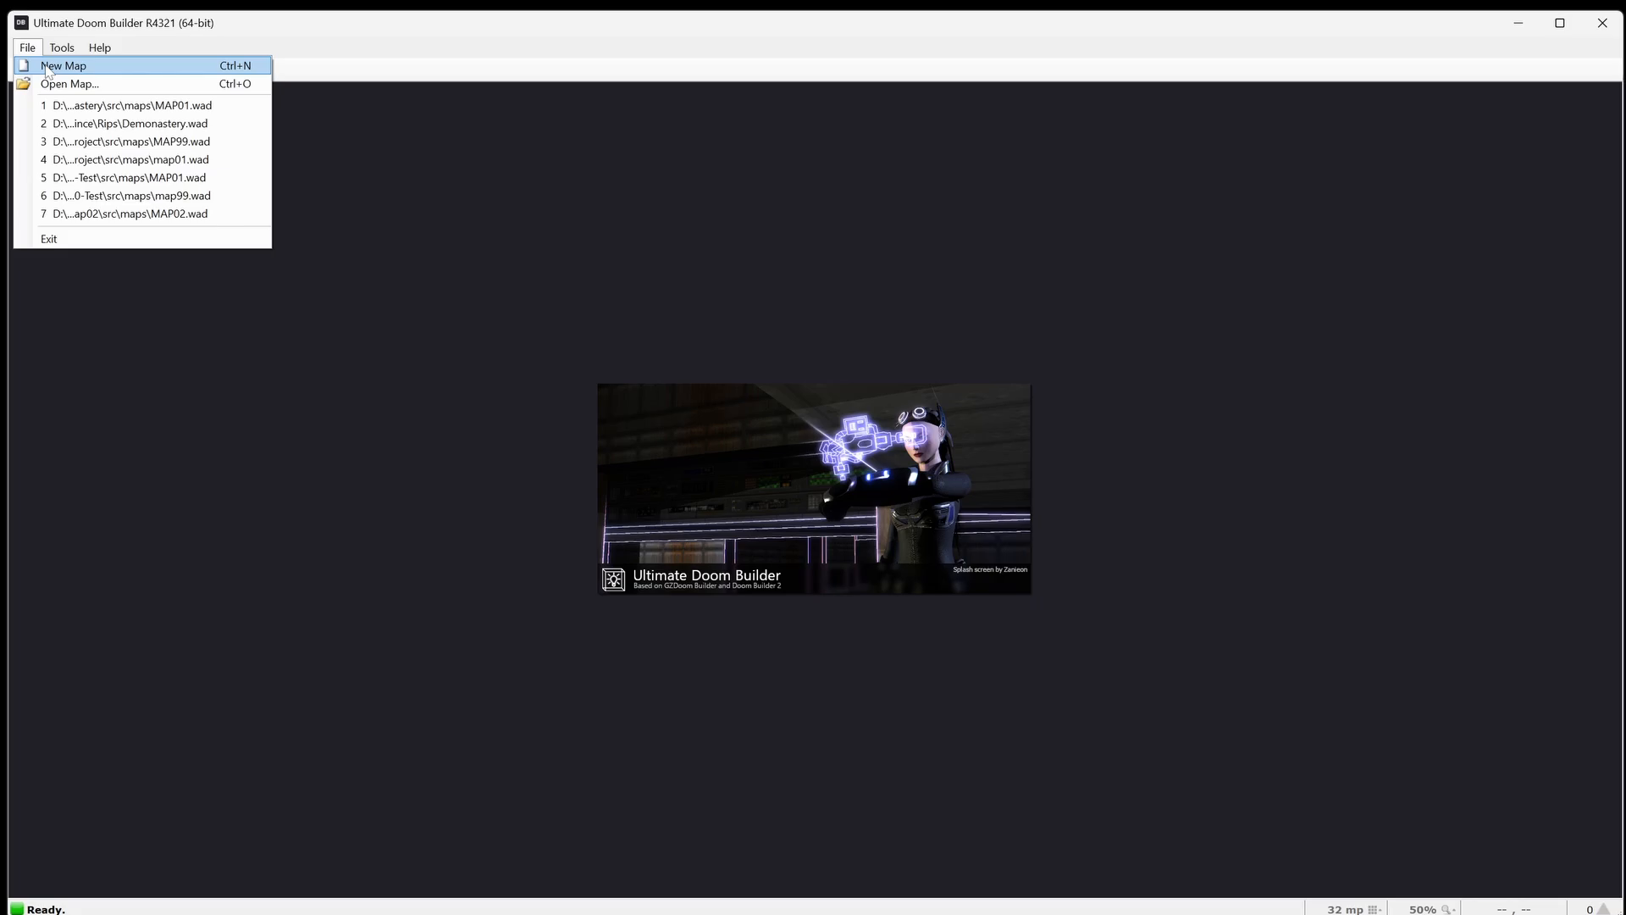
{"action": "left_click", "coordinate": [47, 71]}
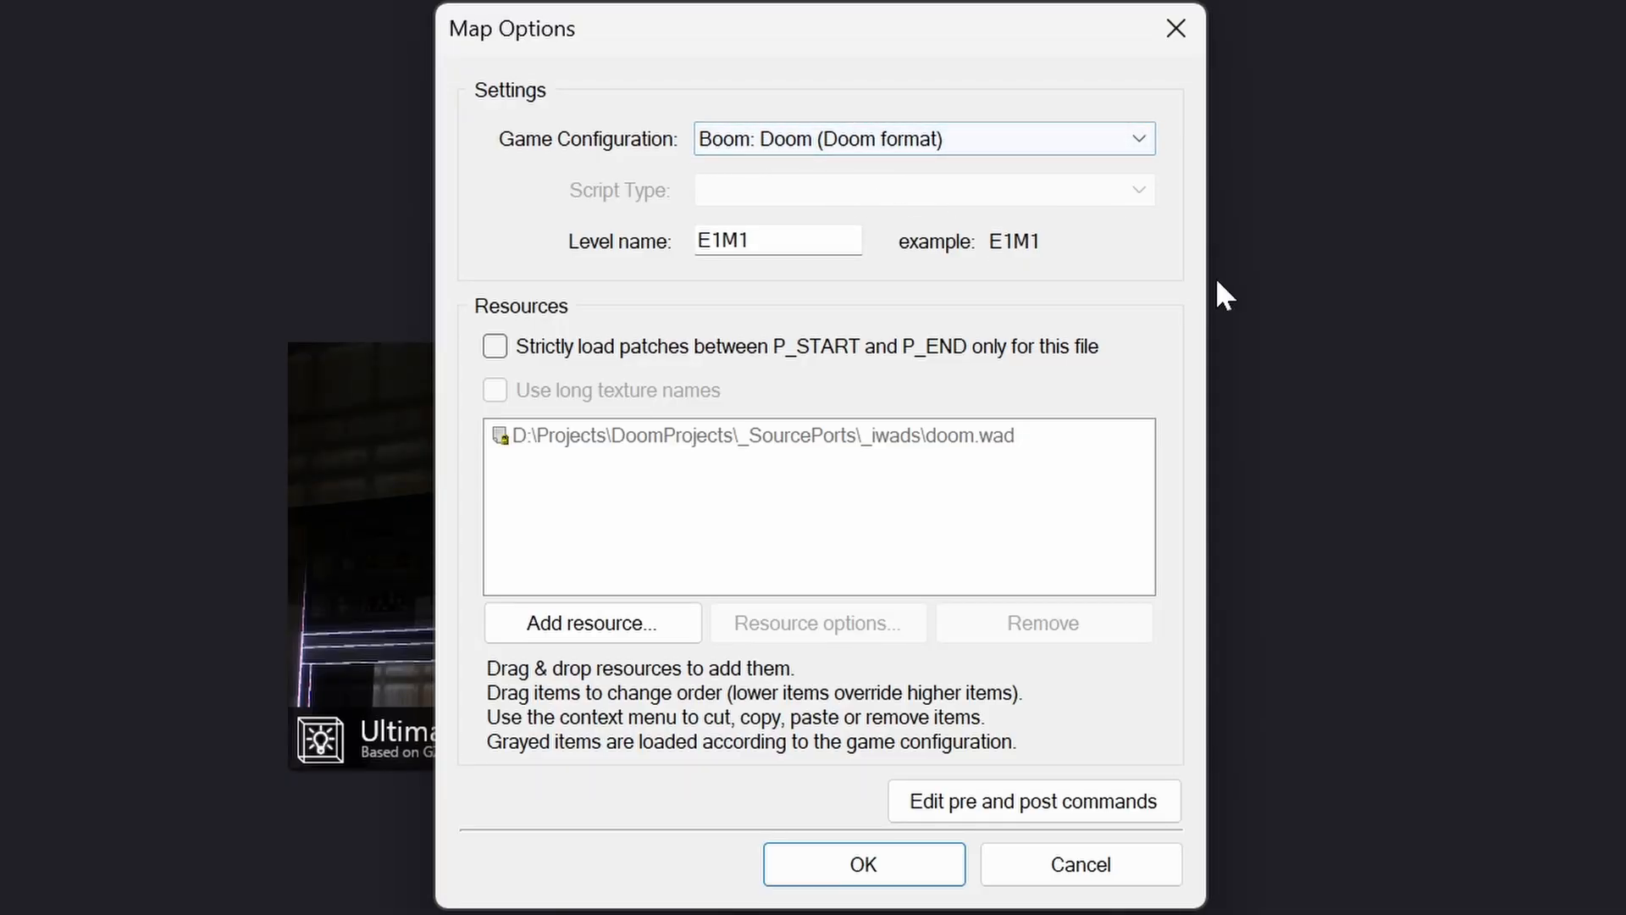
{"action": "left_click", "coordinate": [616, 631]}
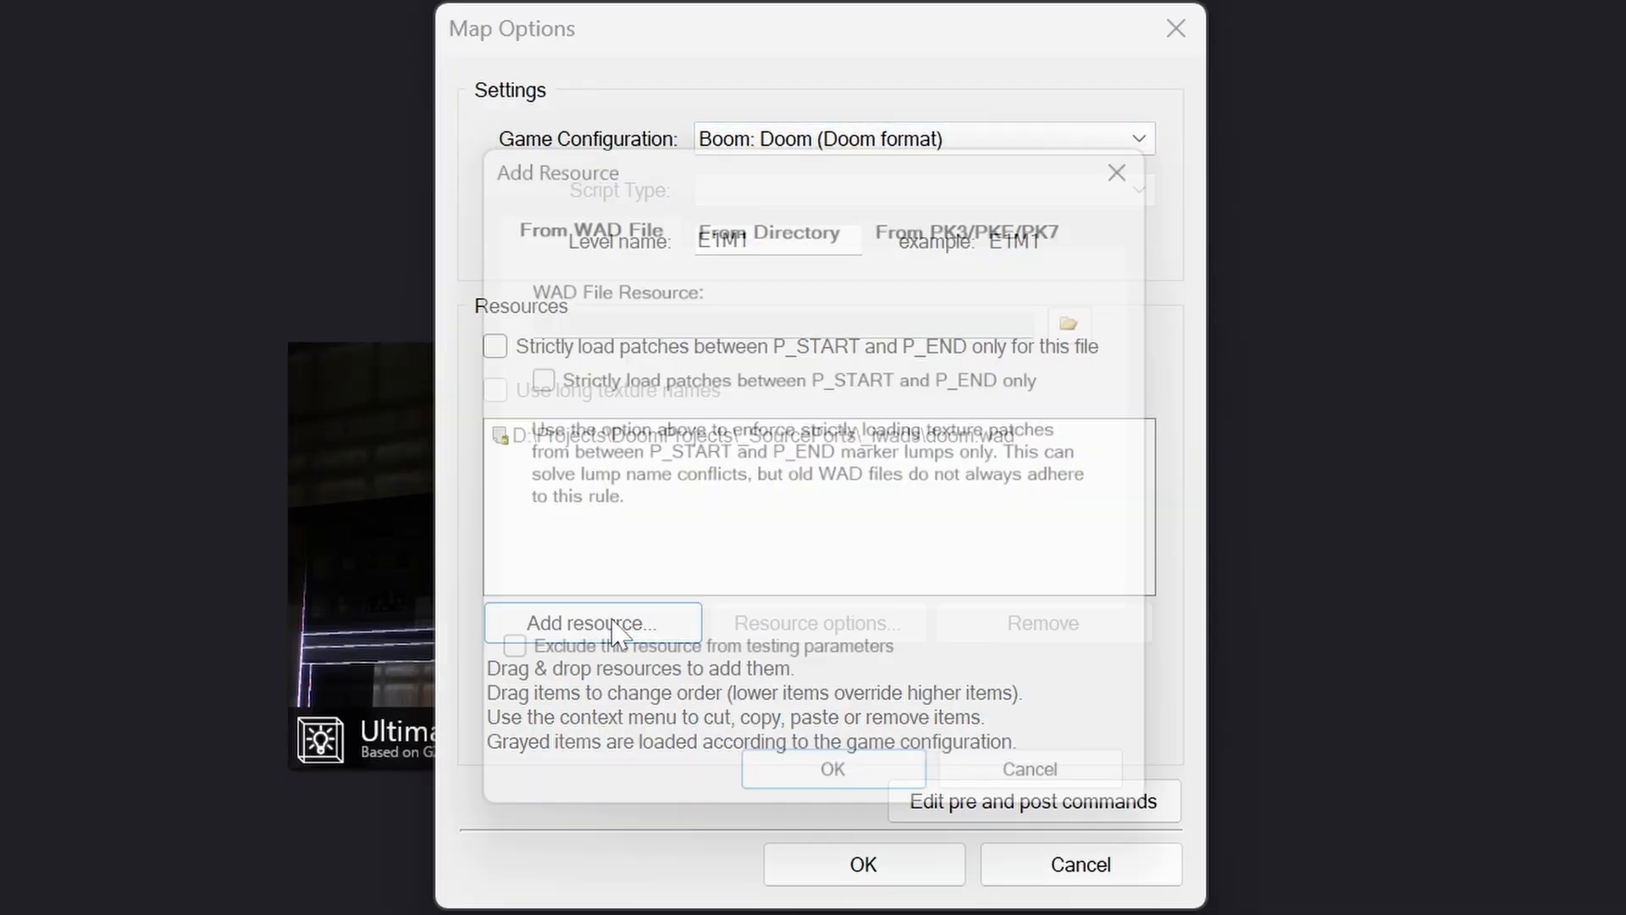
{"action": "left_click", "coordinate": [1101, 313]}
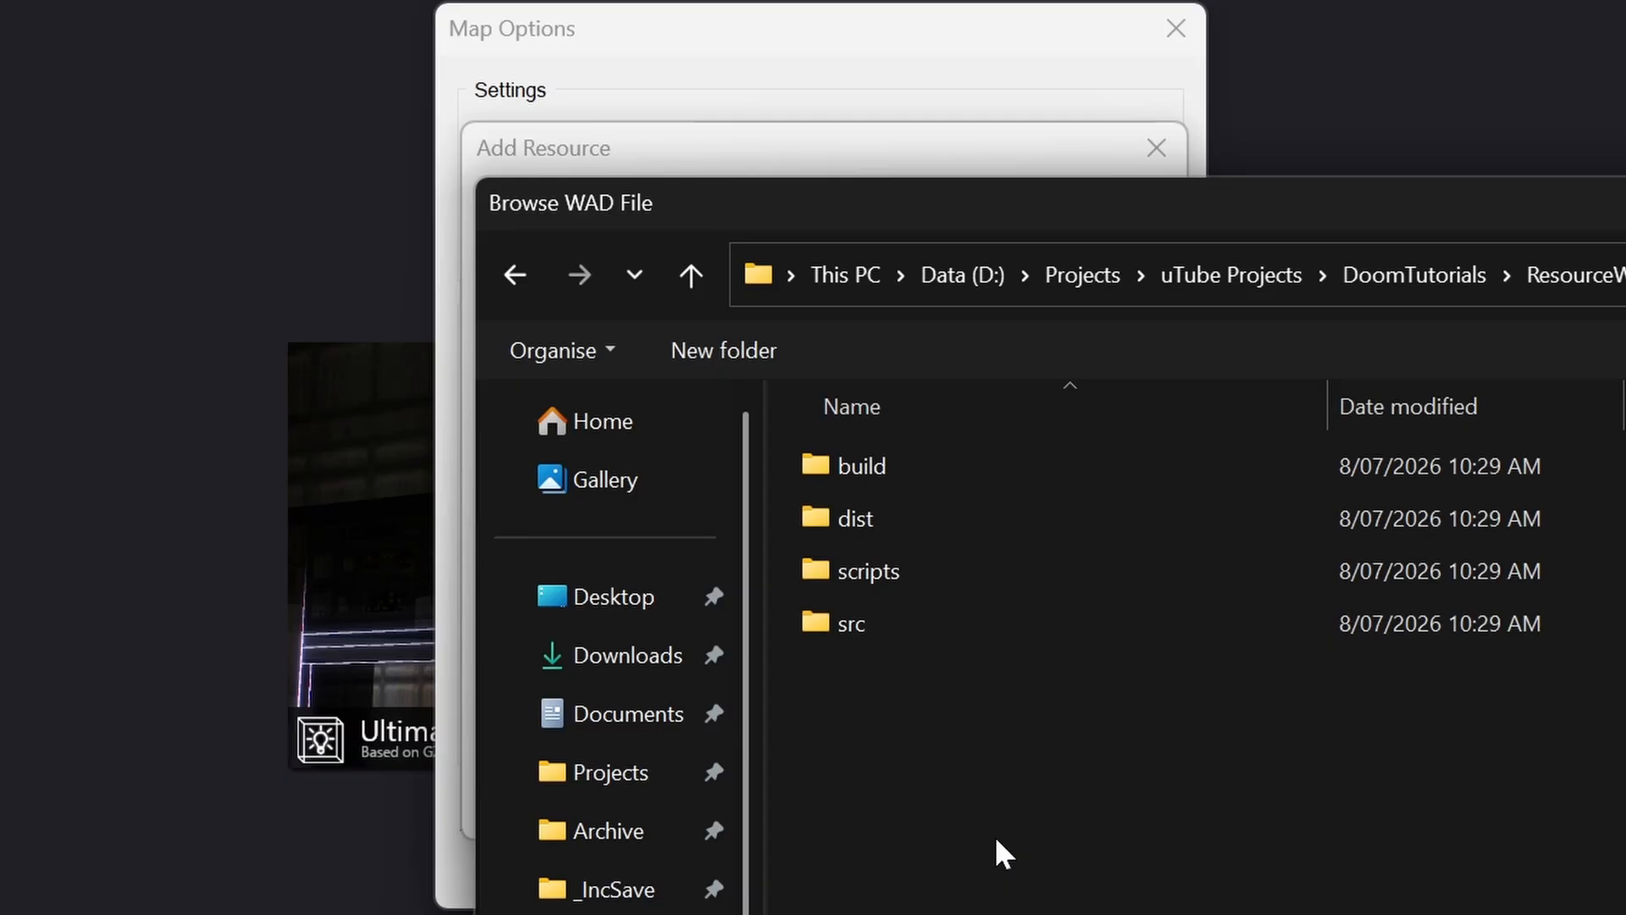
{"action": "double_click", "coordinate": [883, 459]}
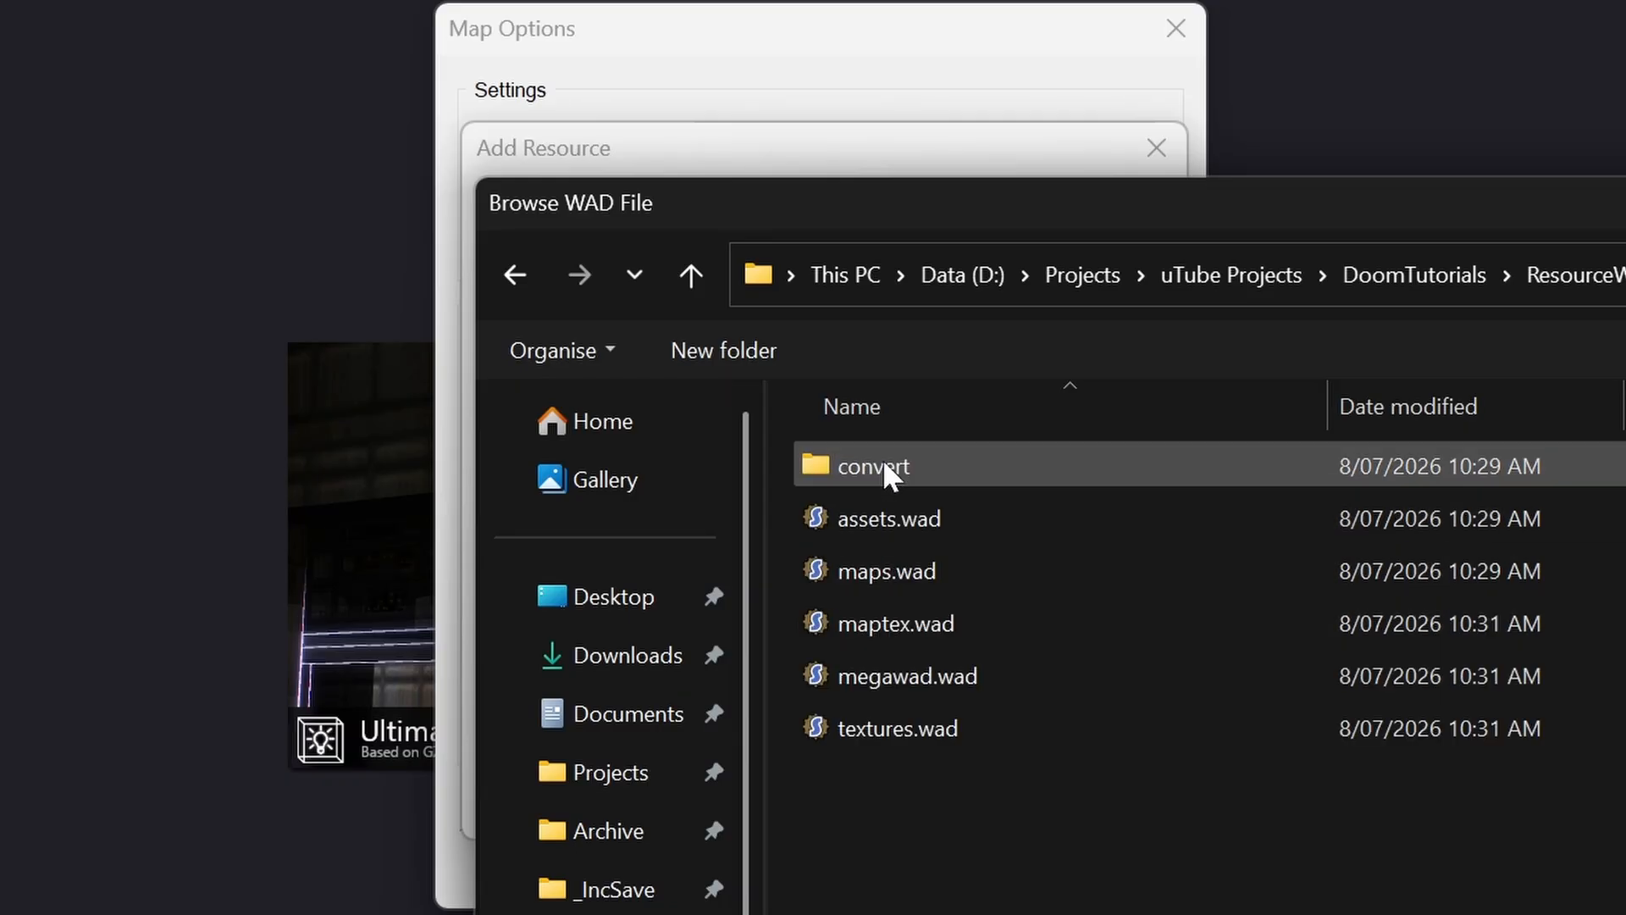
{"action": "left_click", "coordinate": [942, 733]}
{"action": "double_click", "coordinate": [940, 730]}
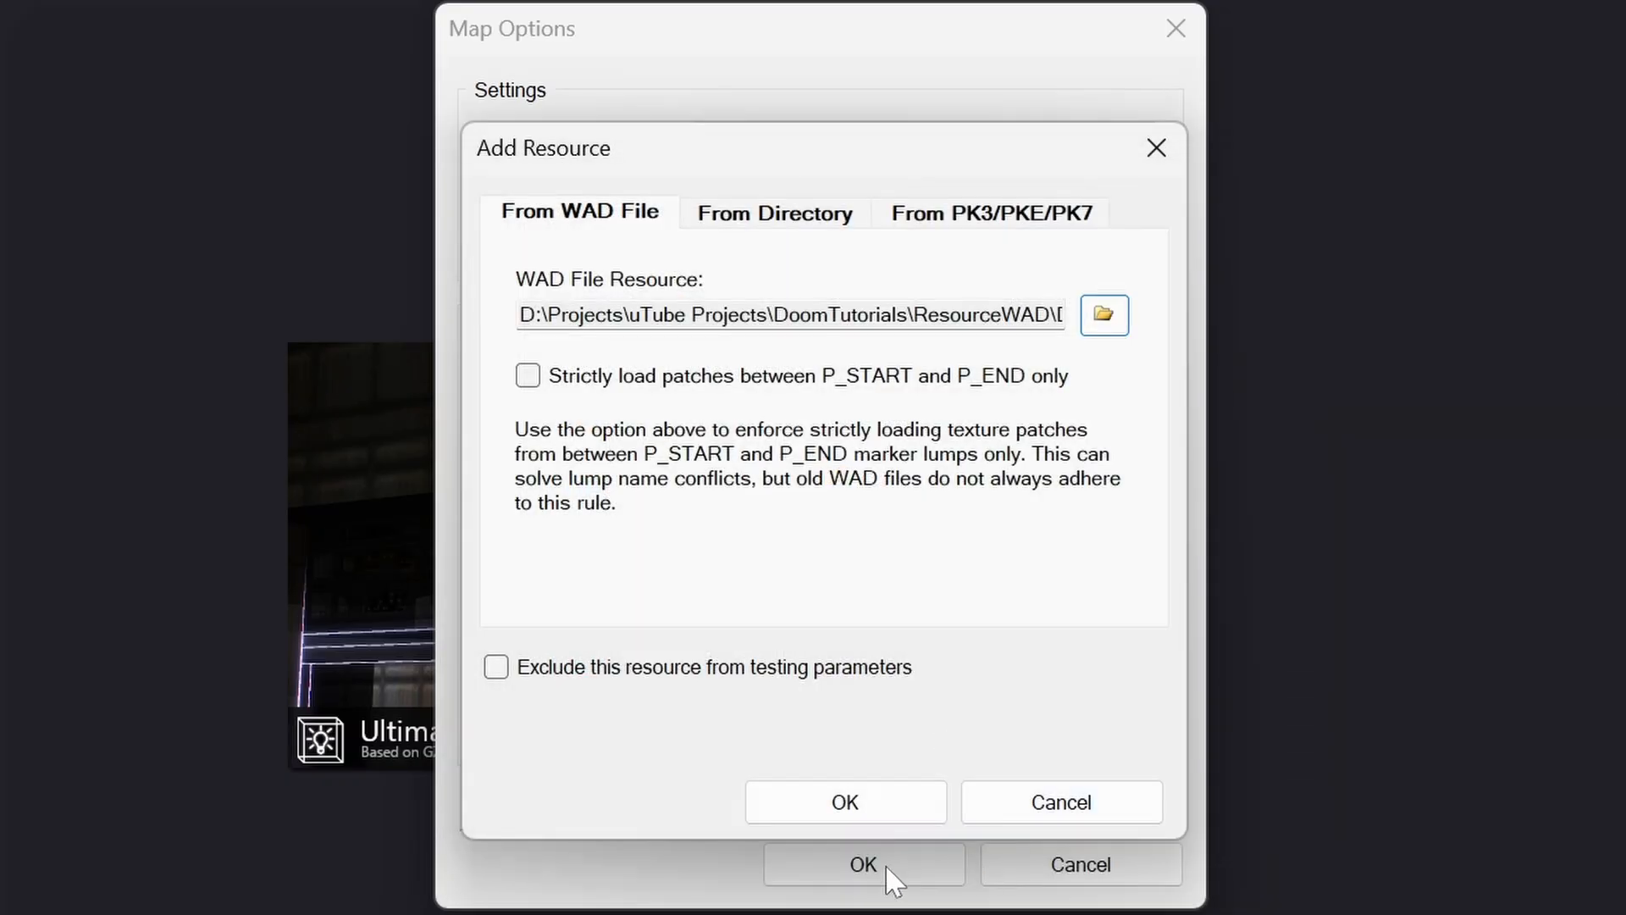
{"action": "left_click", "coordinate": [856, 801]}
Step: Look over the resource options of textures.wad, close them, and create the new map
{"action": "double_click", "coordinate": [759, 471]}
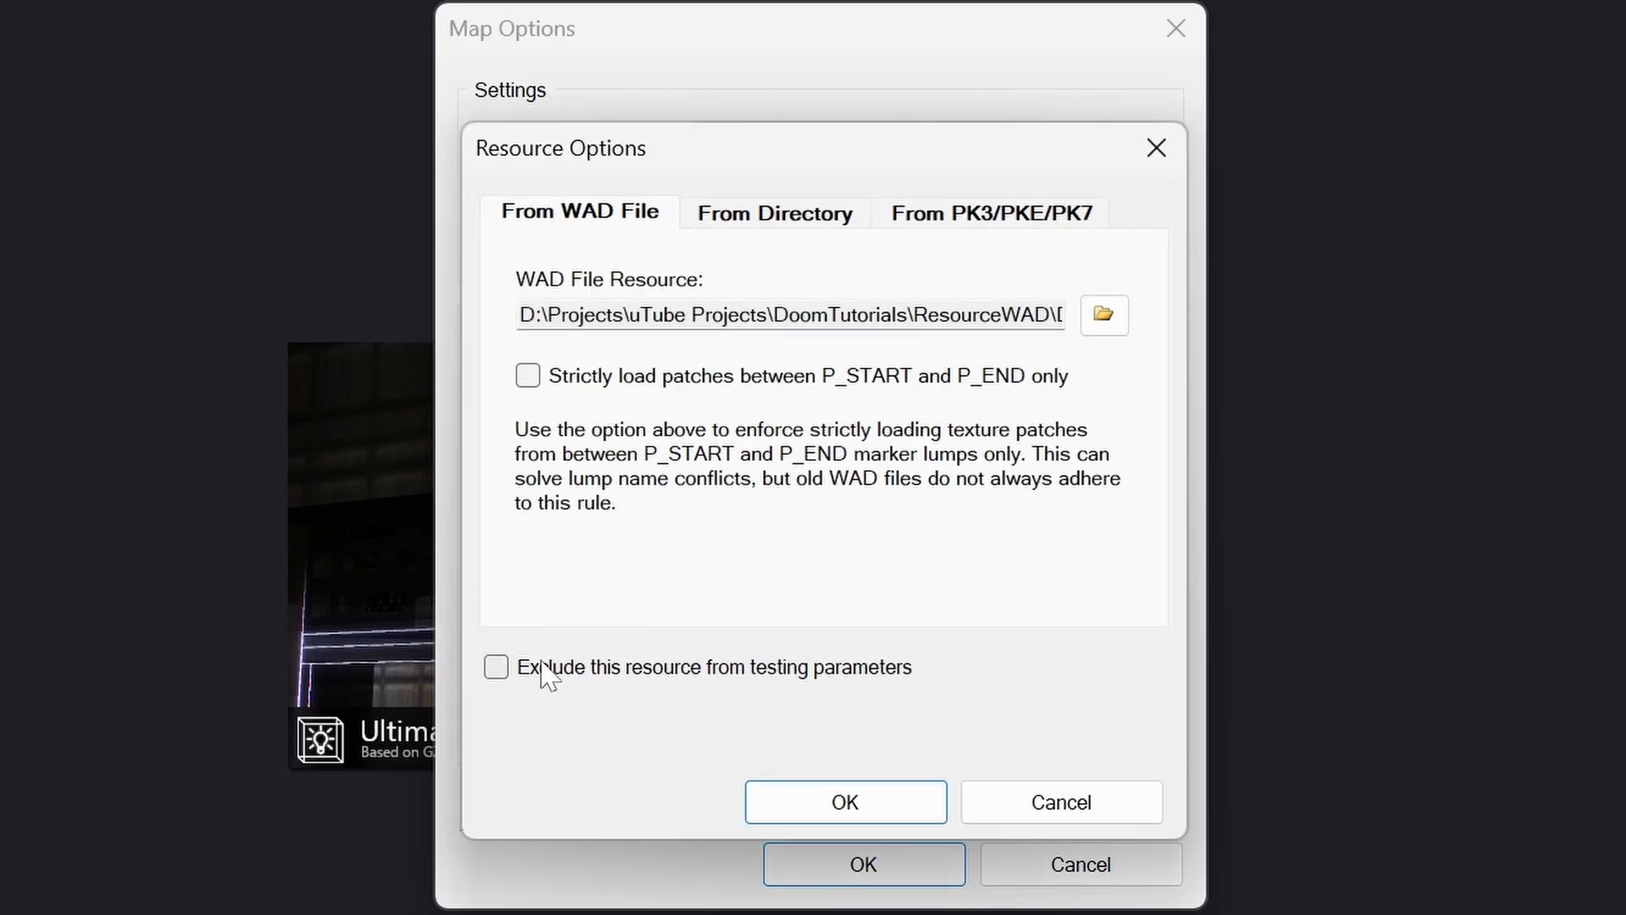
{"action": "left_click", "coordinate": [972, 796]}
{"action": "left_click", "coordinate": [895, 856]}
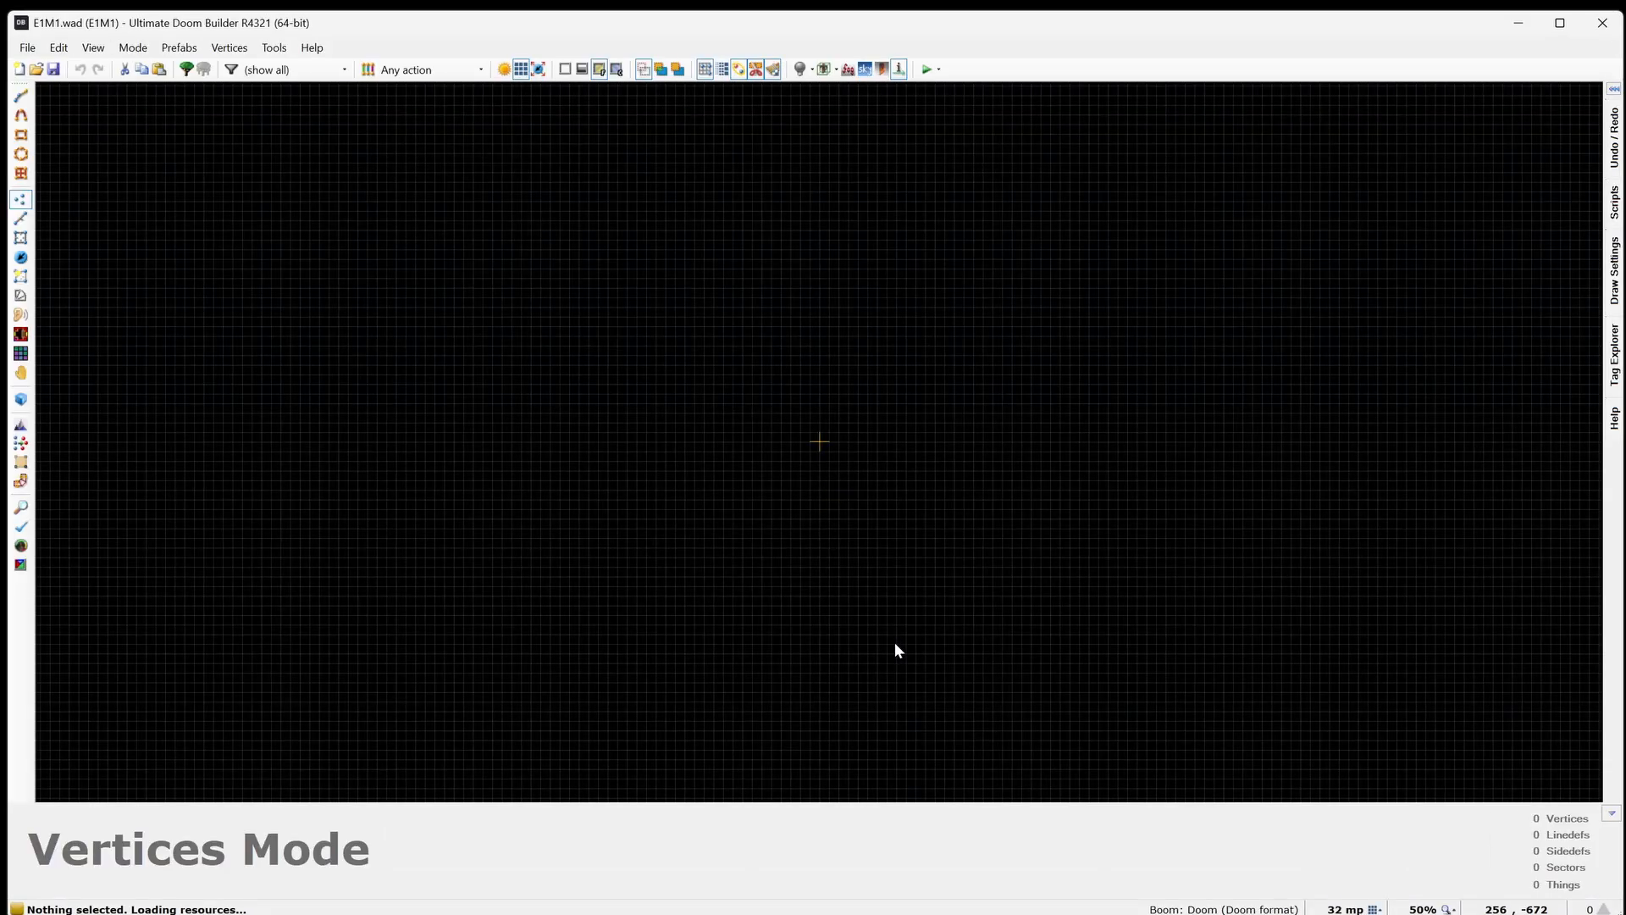
Step: Draw a rectangular sector around the map's origin
{"action": "key", "text": "ctrl+shift+d"}
{"action": "left_click", "coordinate": [772, 374]}
{"action": "left_click", "coordinate": [898, 518]}
{"action": "scroll", "coordinate": [823, 436], "scroll_direction": "up", "scroll_amount": 4}
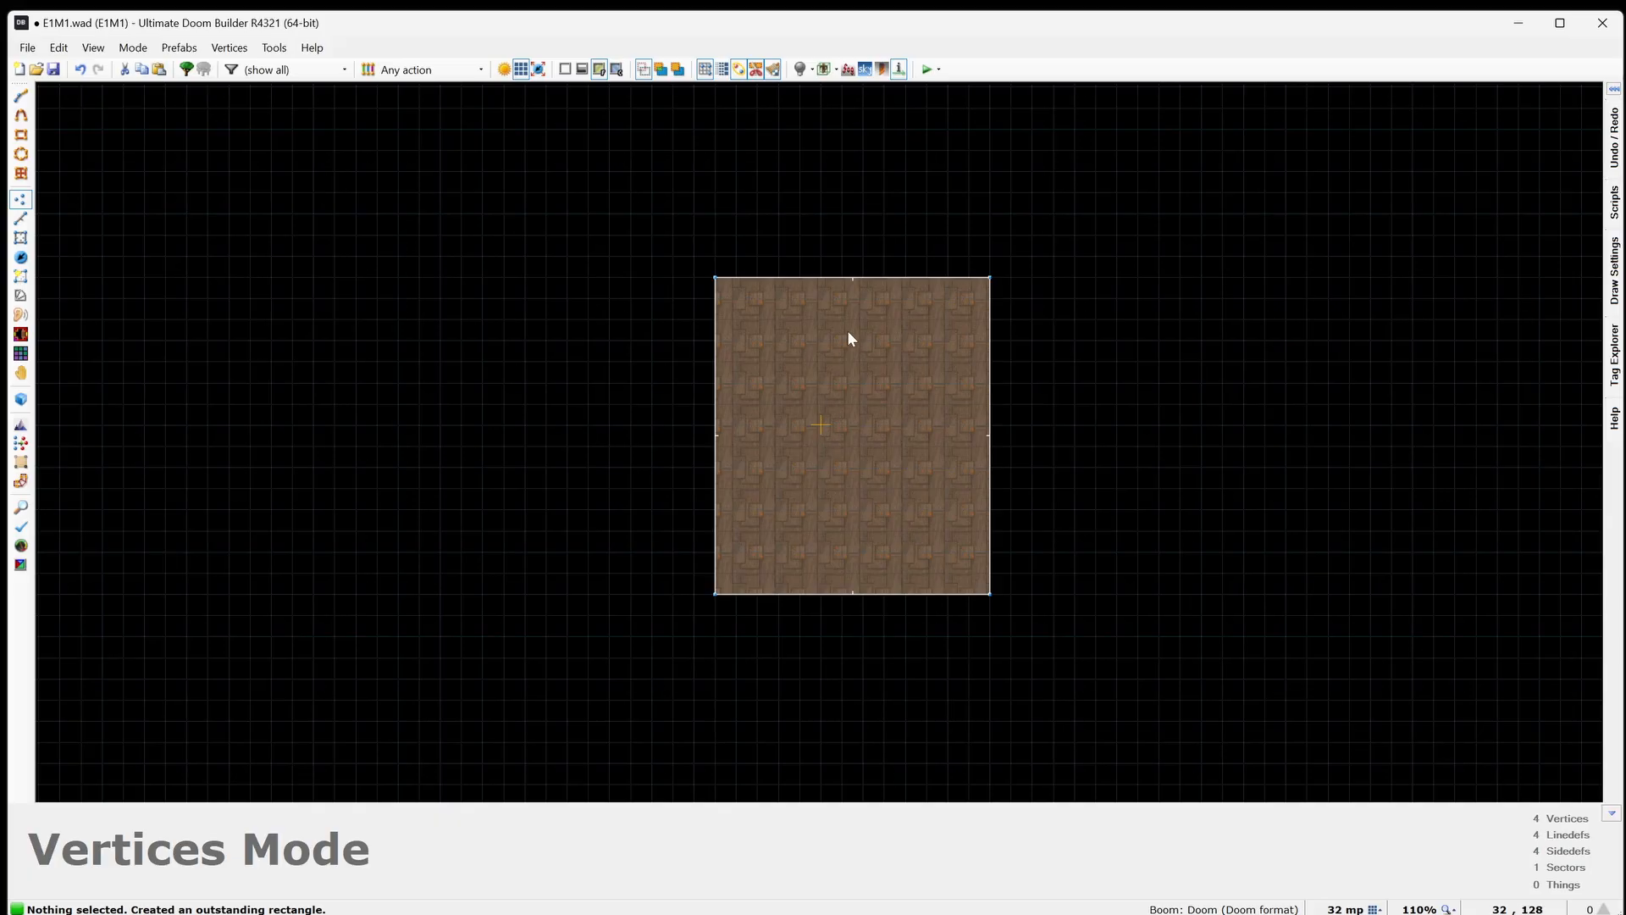
Step: Open the texture browser from the rectangle's upper linedef and examine the TEXTURE1 and TEXTURE2 sets of doom.wad
{"action": "key", "text": "l"}
{"action": "right_click", "coordinate": [850, 273]}
{"action": "left_click", "coordinate": [973, 293]}
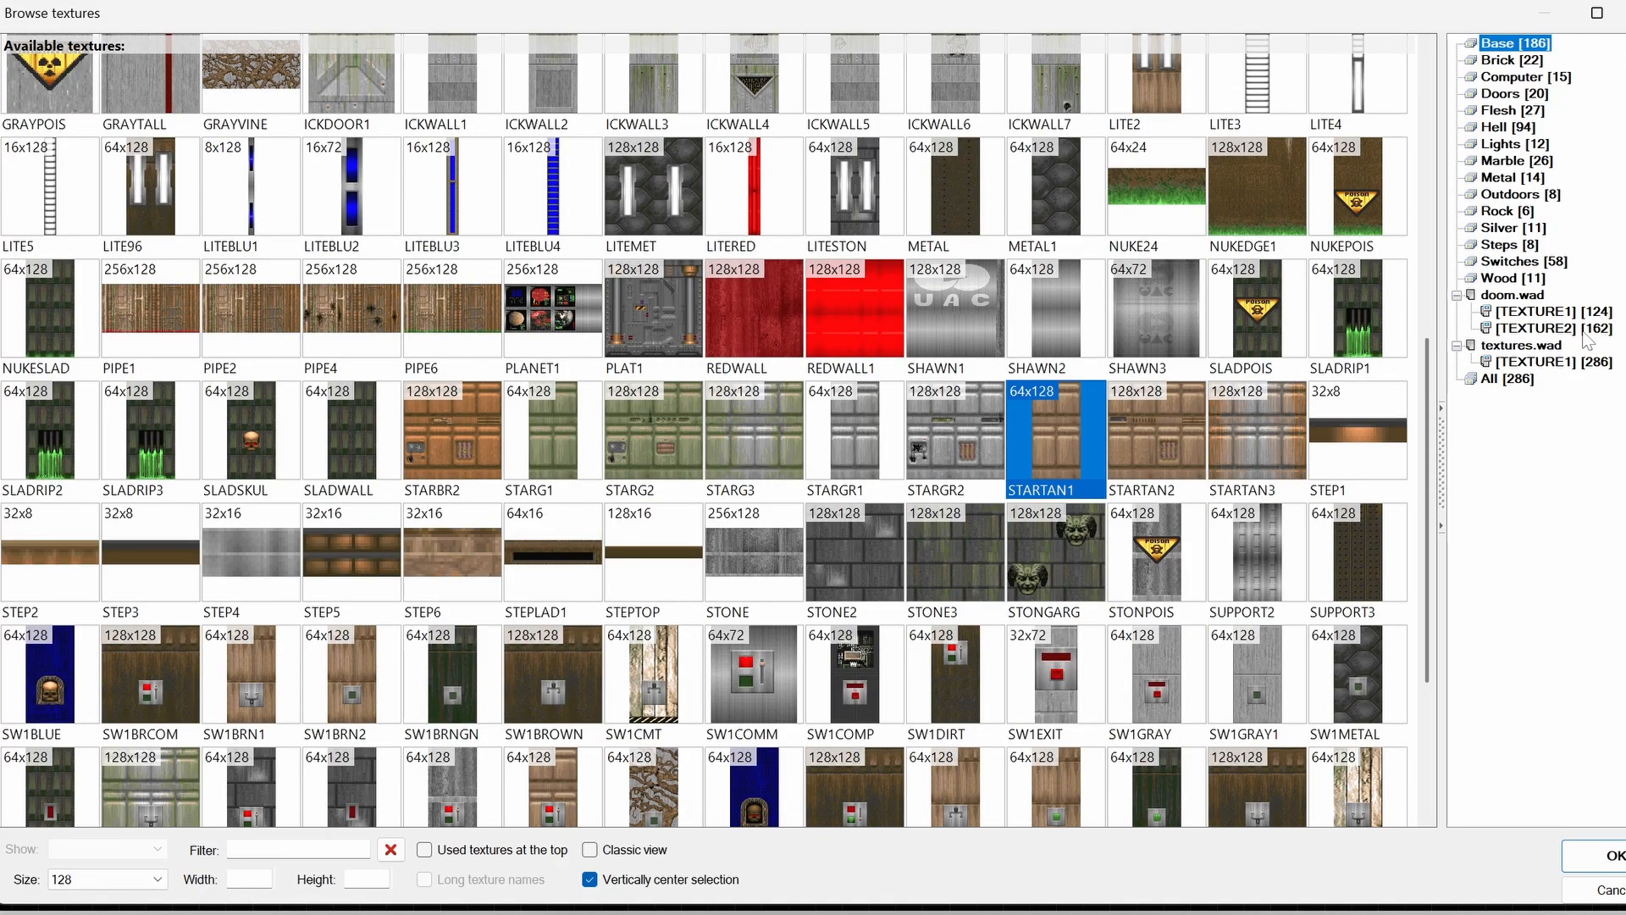
{"action": "left_click", "coordinate": [1511, 298]}
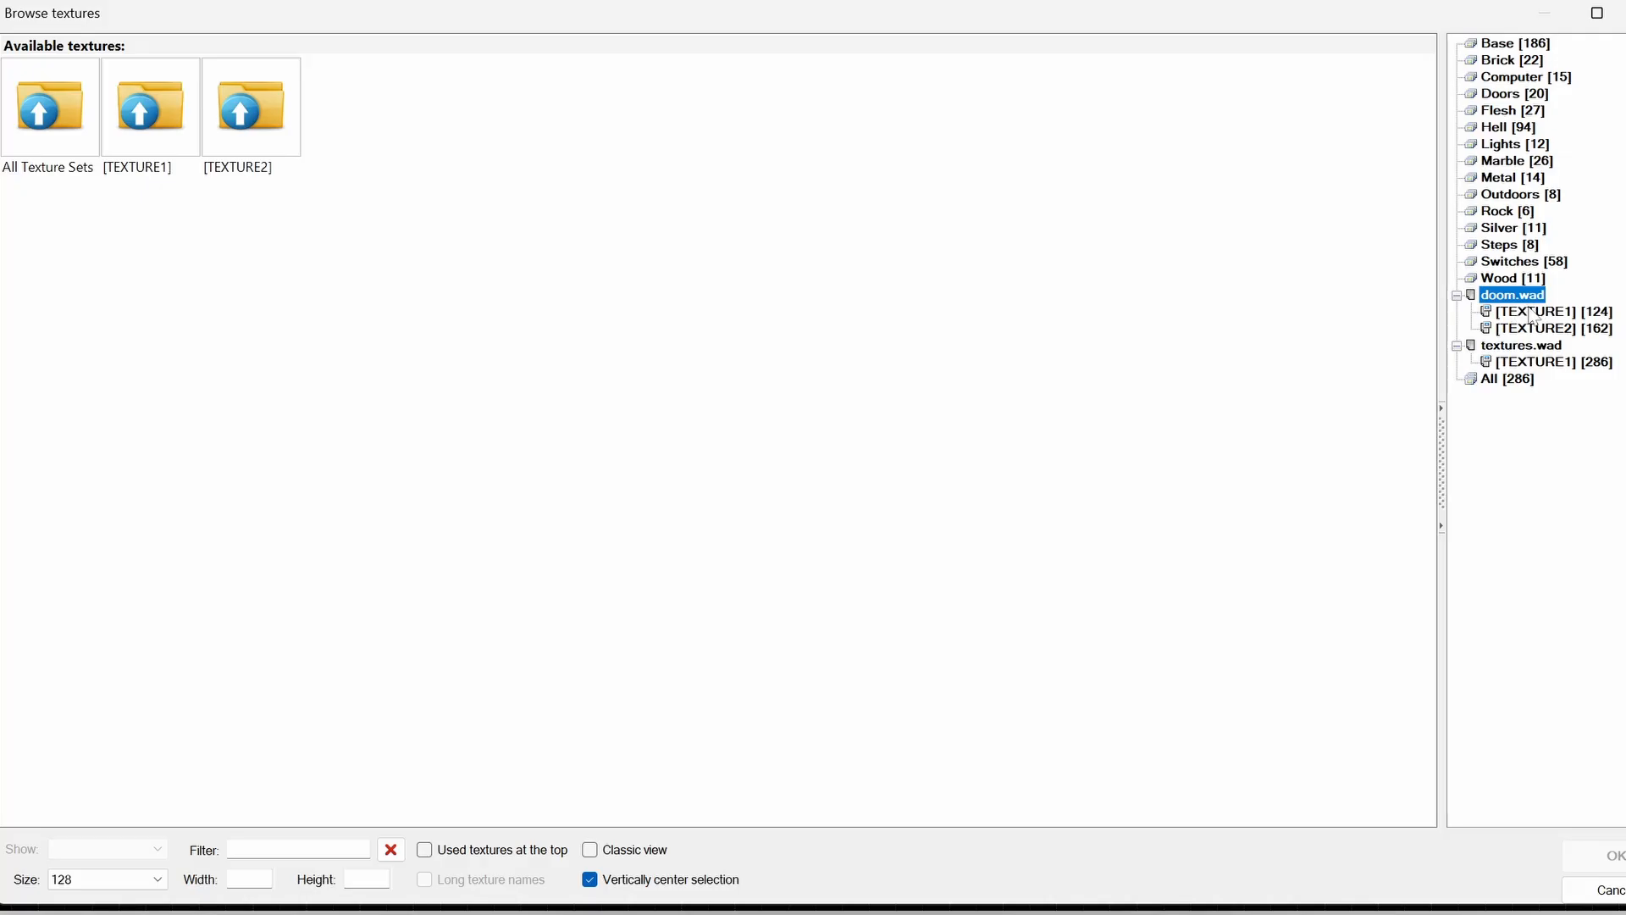
{"action": "left_click", "coordinate": [1567, 314]}
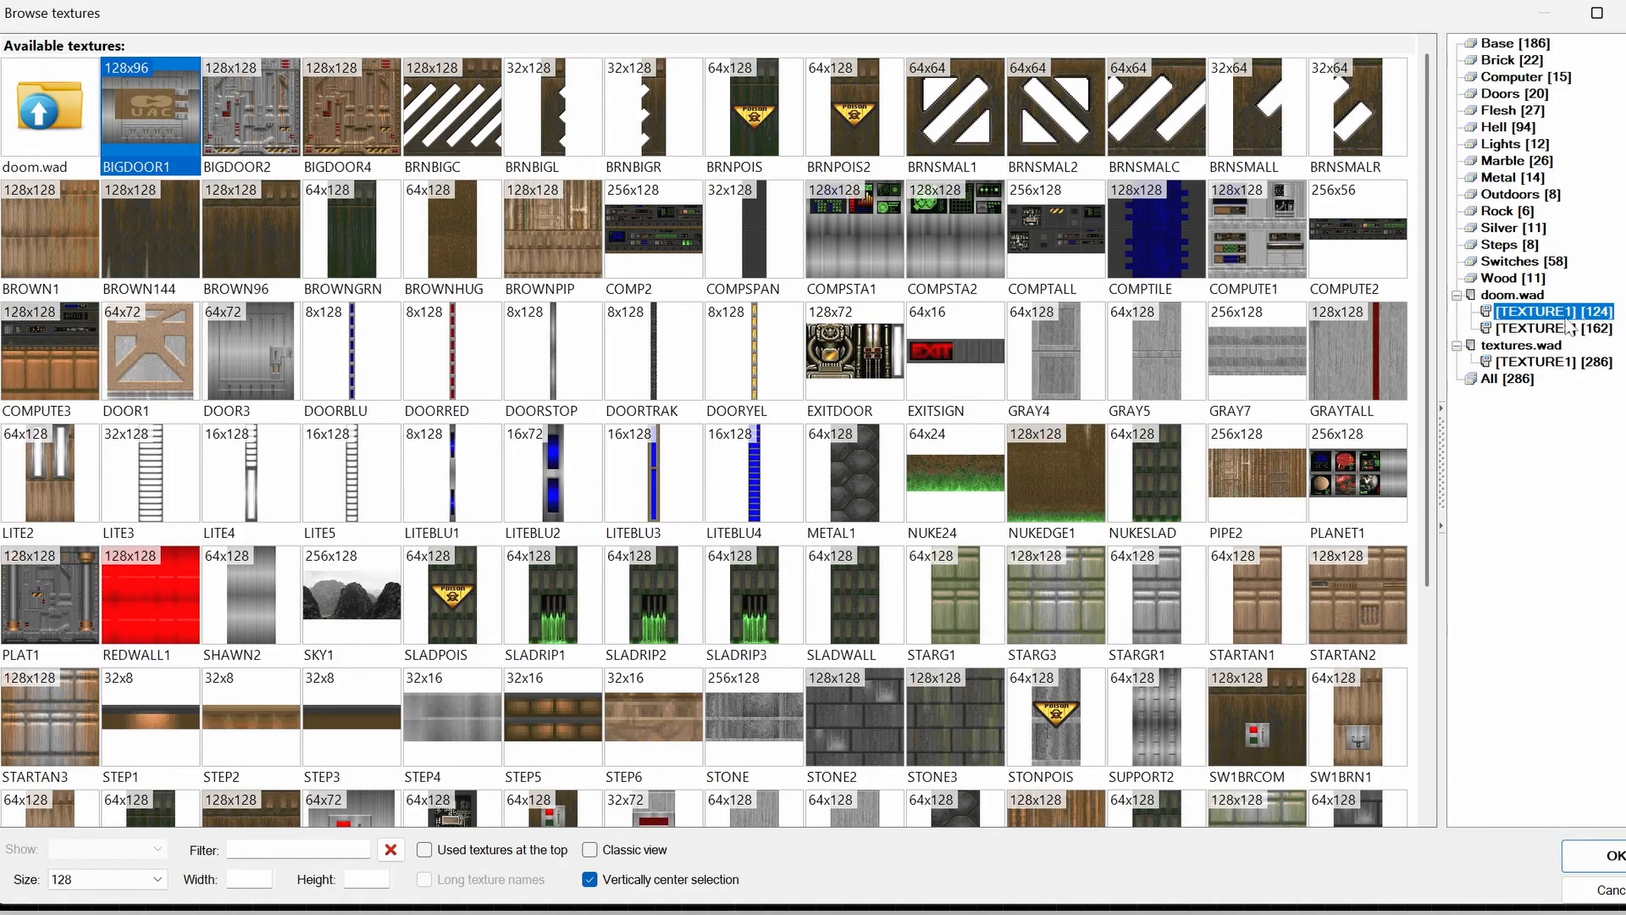
{"action": "left_click", "coordinate": [1567, 331]}
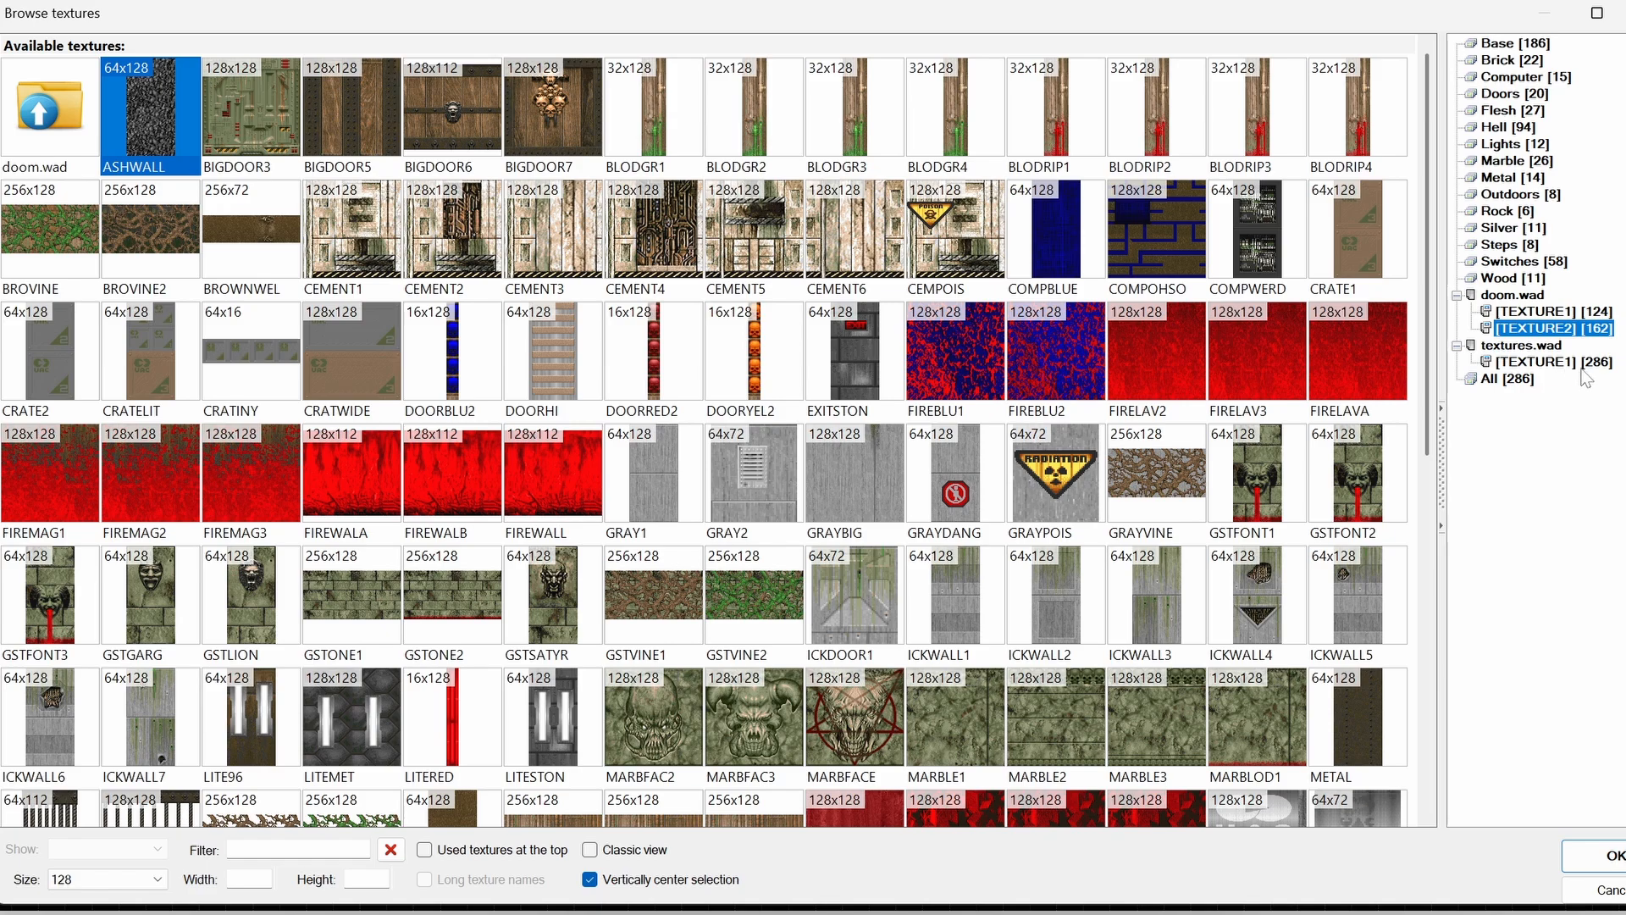
Step: Look over the TEXTURE1 set of textures.wad, add 124+162 in the command prompt to check its texture count, and close the texture browser
{"action": "left_click", "coordinate": [1583, 364]}
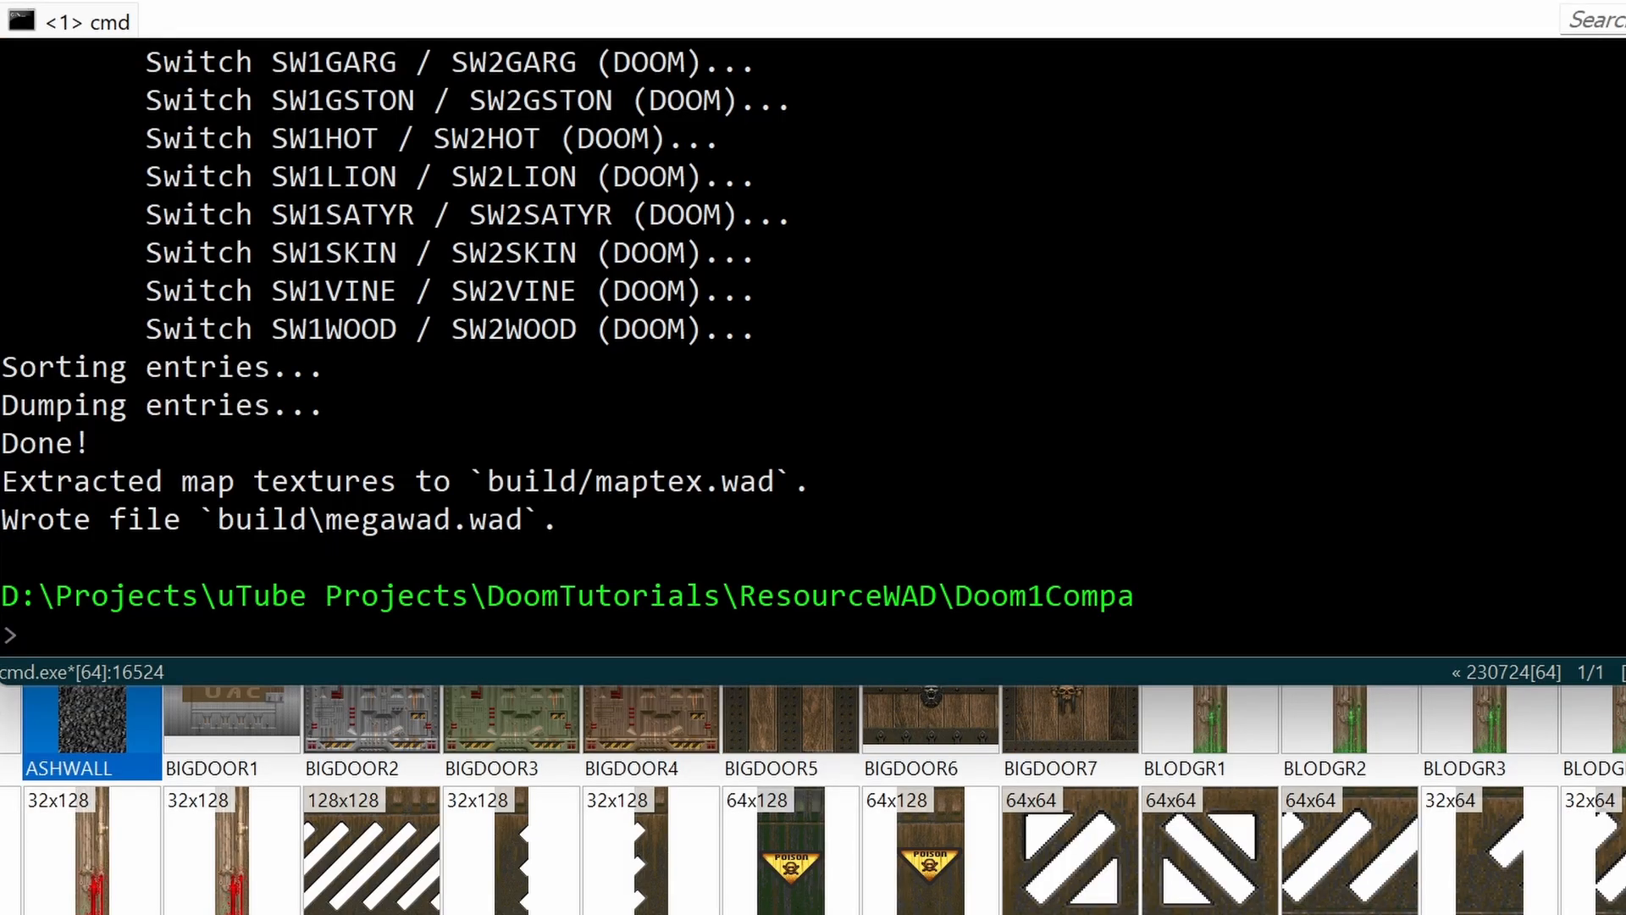
{"action": "type", "text": "m"}
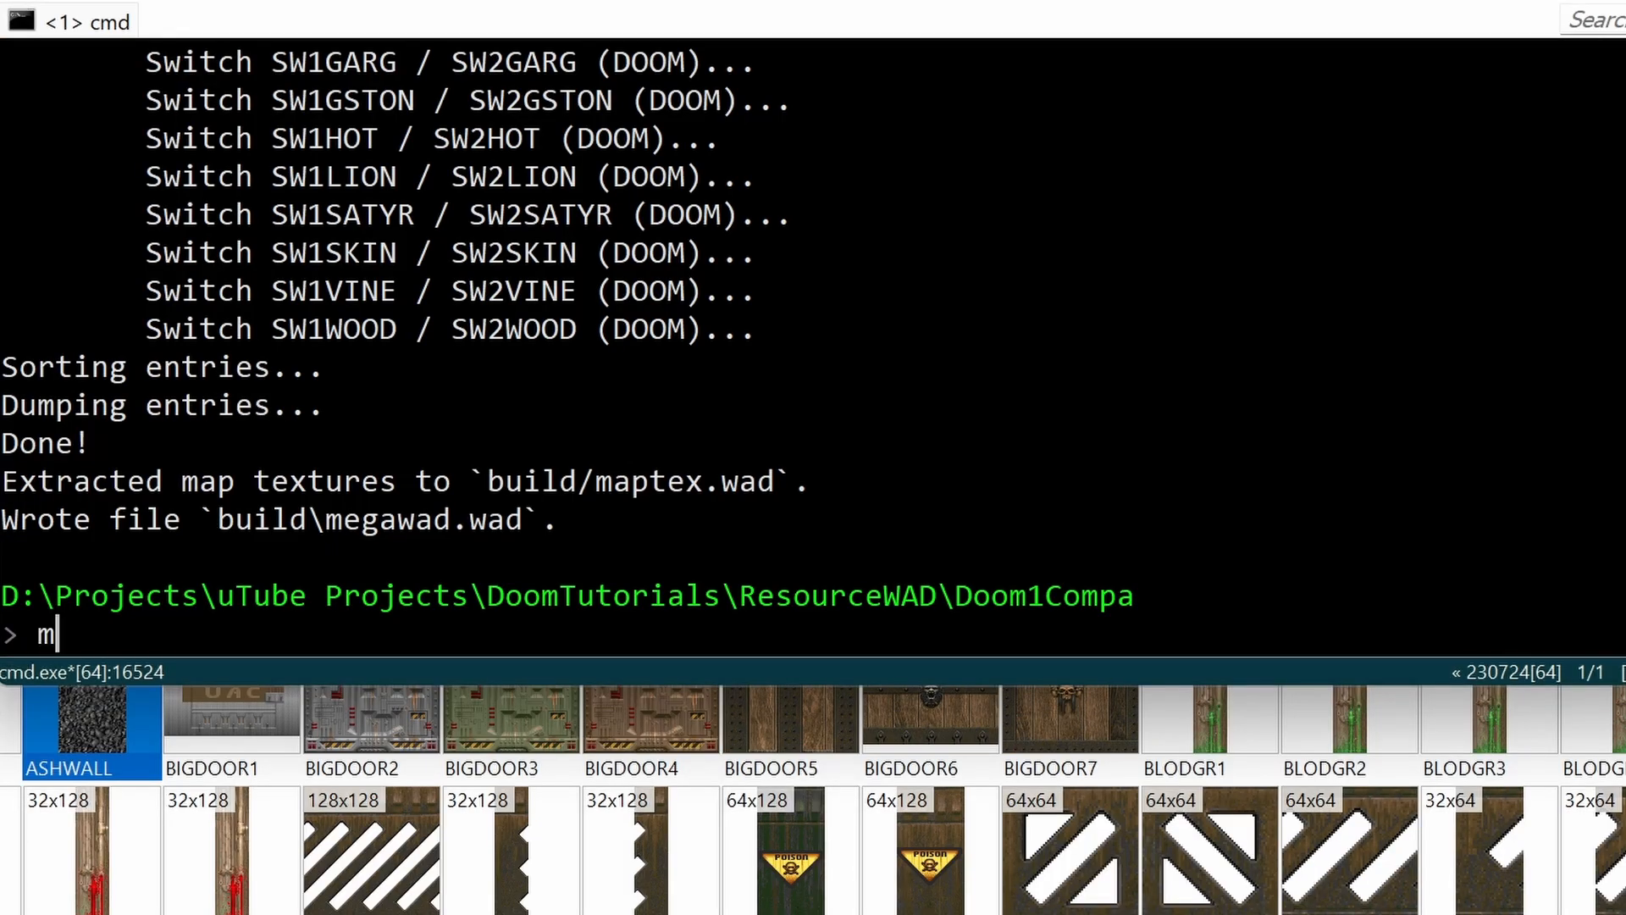
{"action": "type", "text": "ath 124+"}
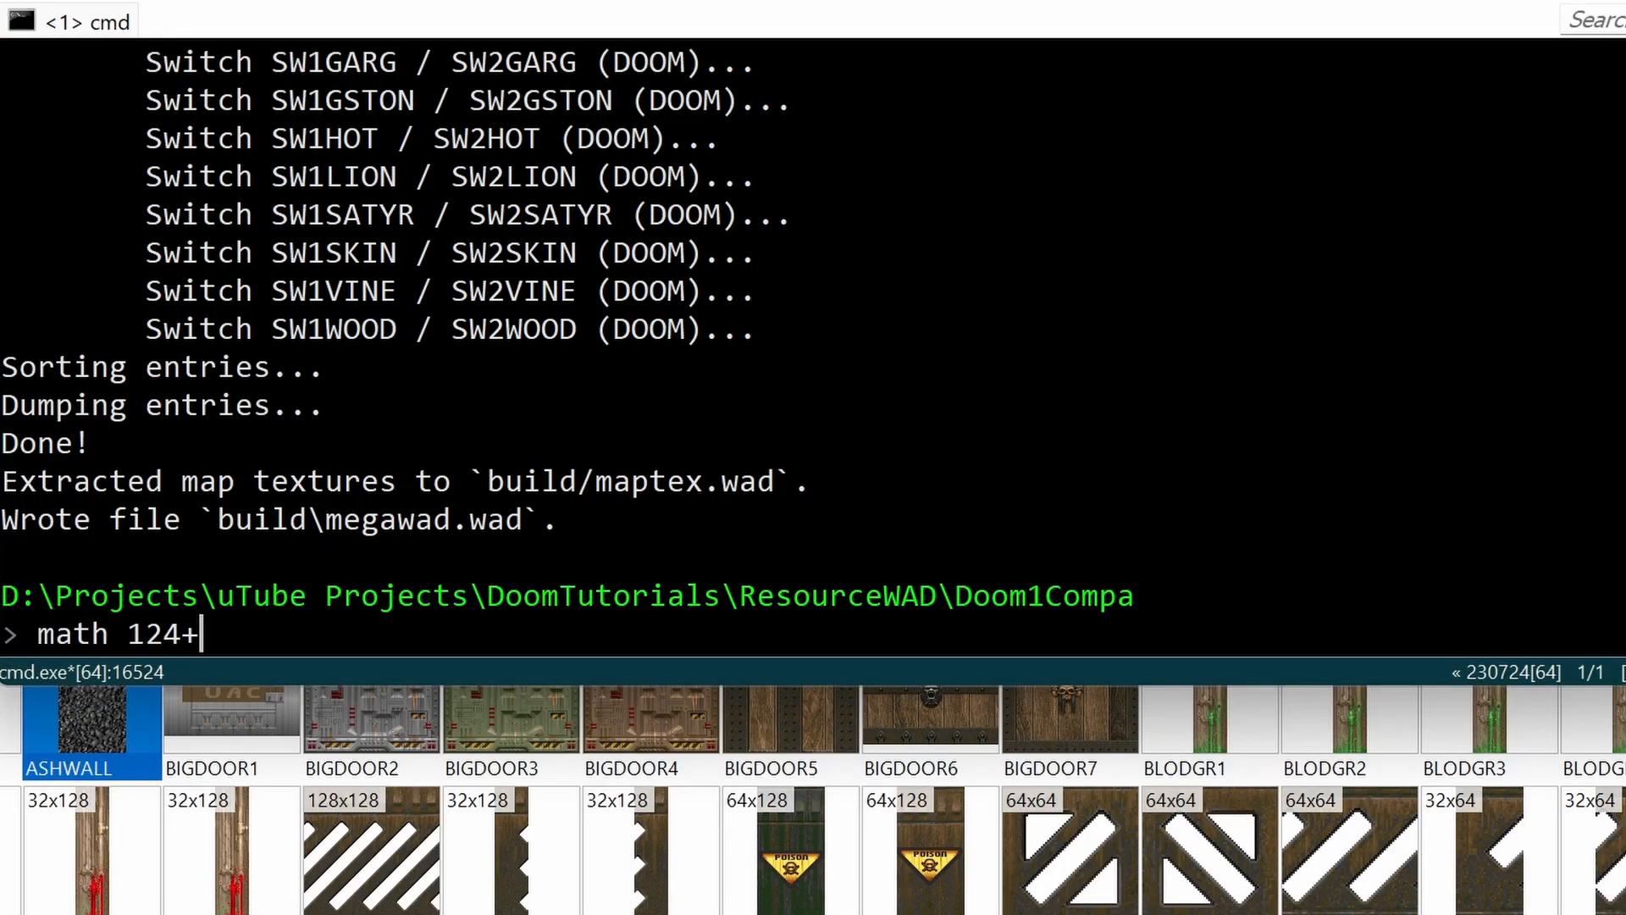
{"action": "type", "text": "162"}
{"action": "key", "text": "Return"}
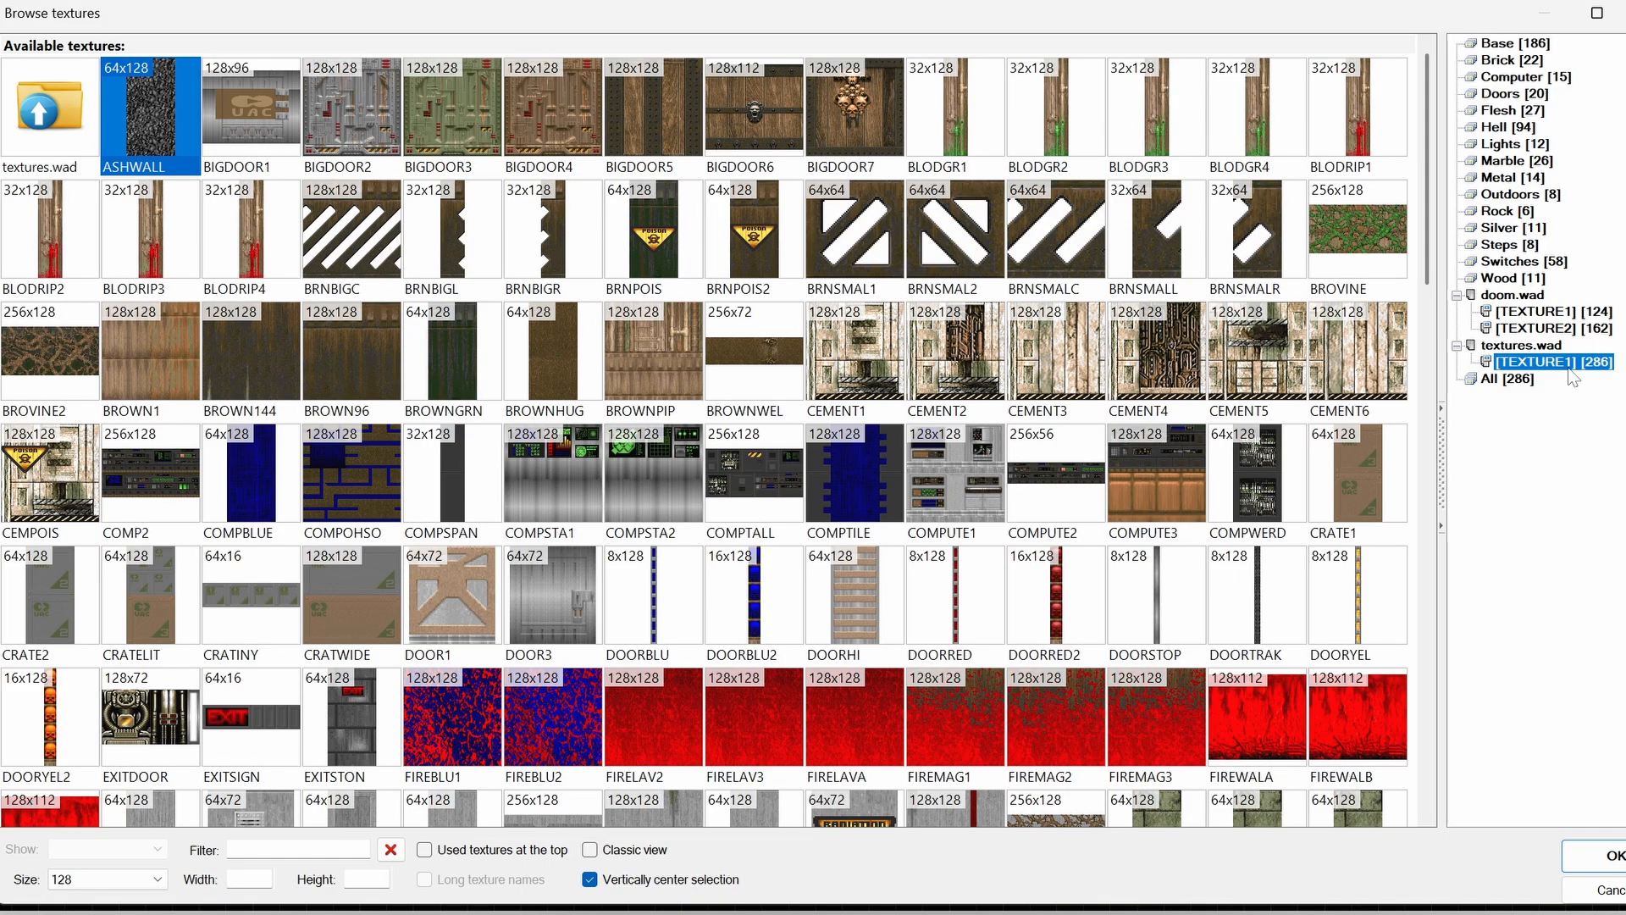
{"action": "left_click", "coordinate": [1607, 892]}
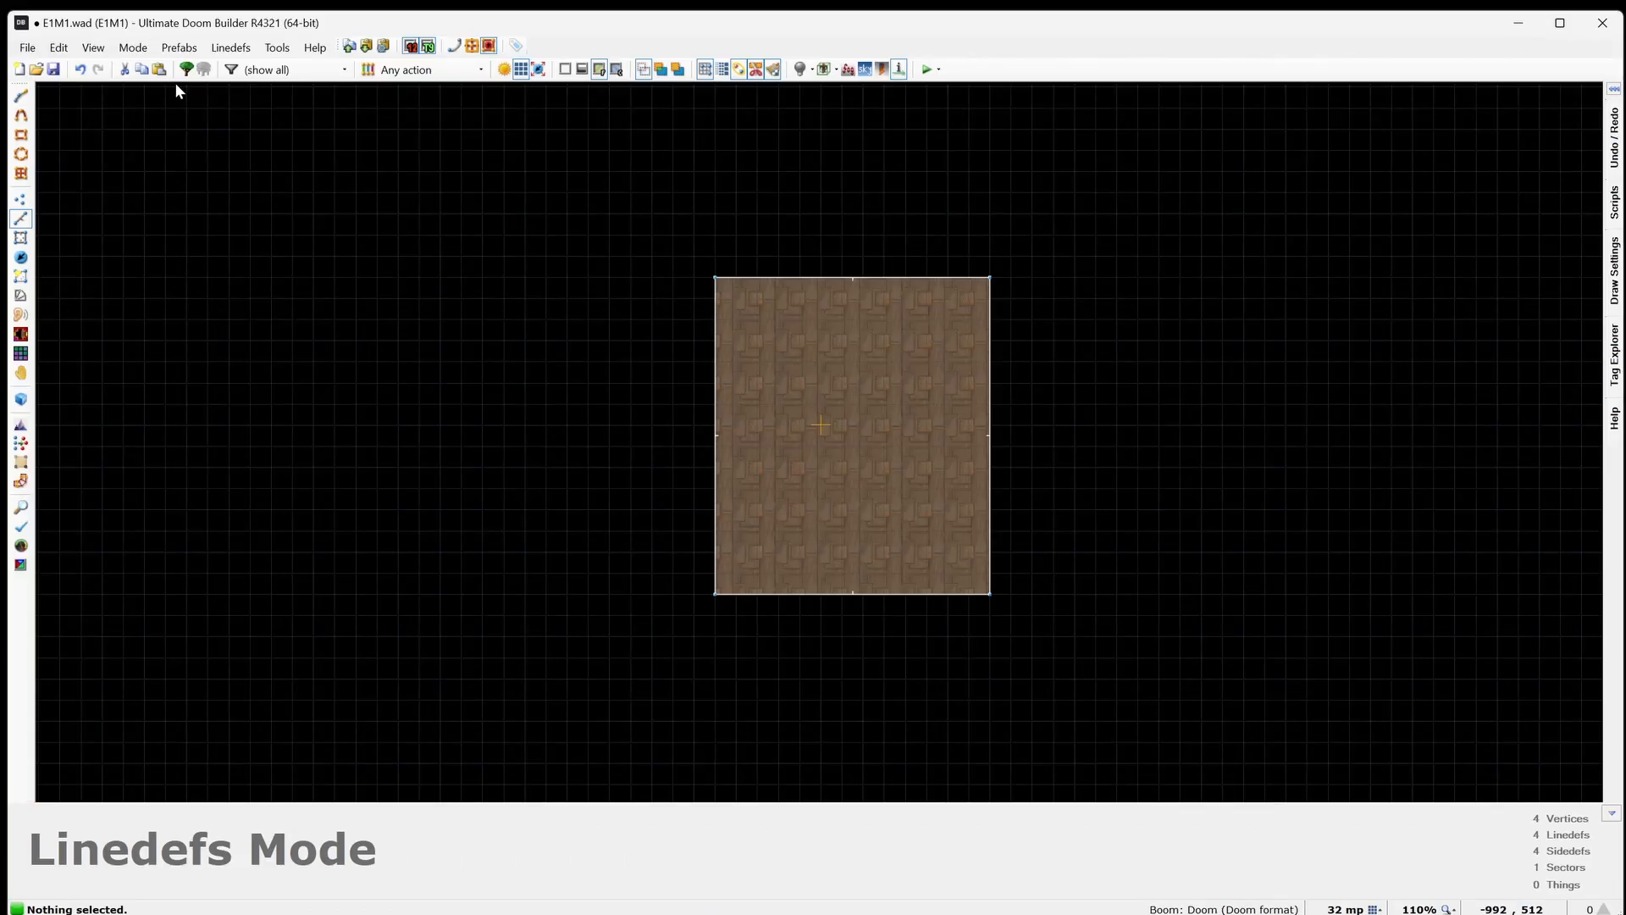
Step: In the map options, set the working directory of the reload-resources pre commands to the Doom1Compa project folder
{"action": "left_click", "coordinate": [59, 48]}
{"action": "left_click", "coordinate": [84, 598]}
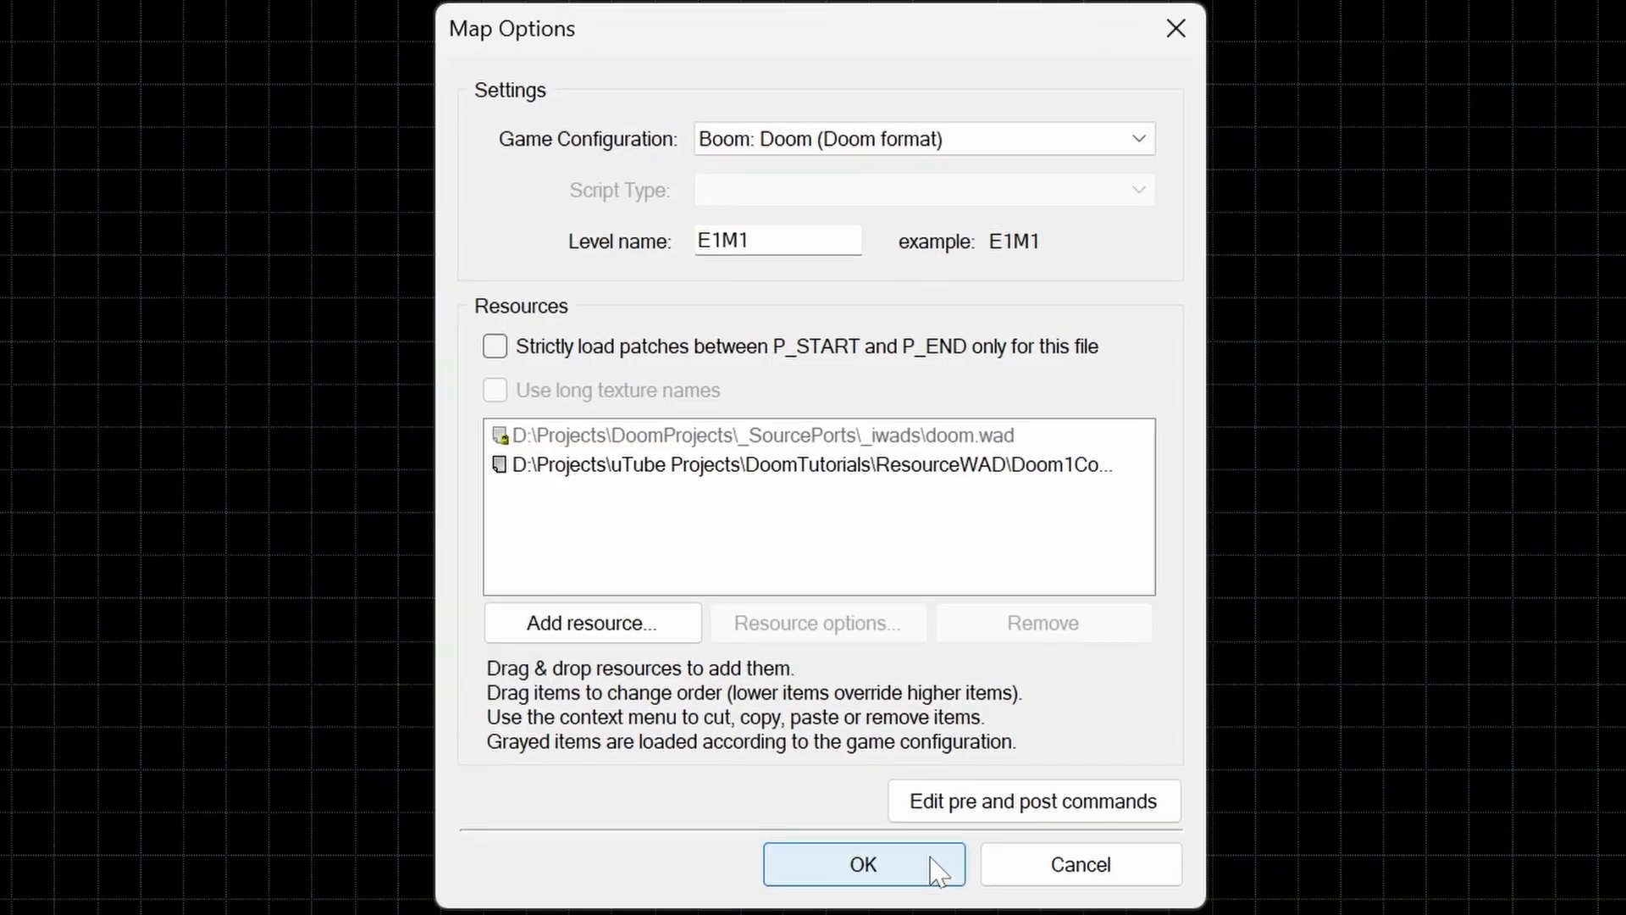
{"action": "left_click", "coordinate": [1132, 802]}
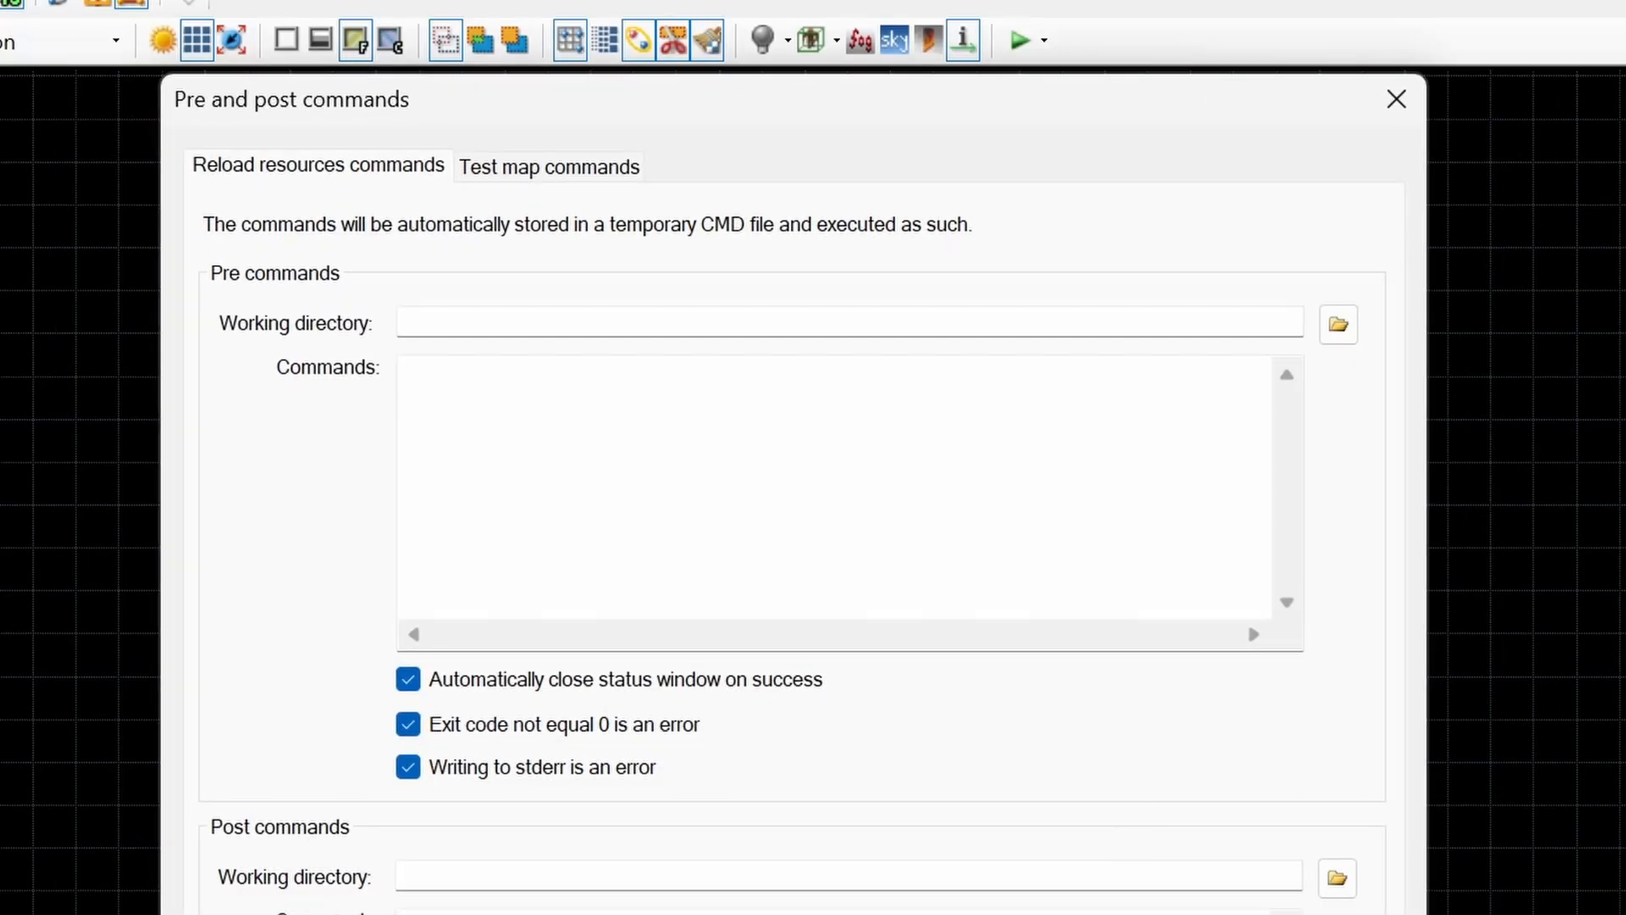
{"action": "left_click", "coordinate": [1339, 324]}
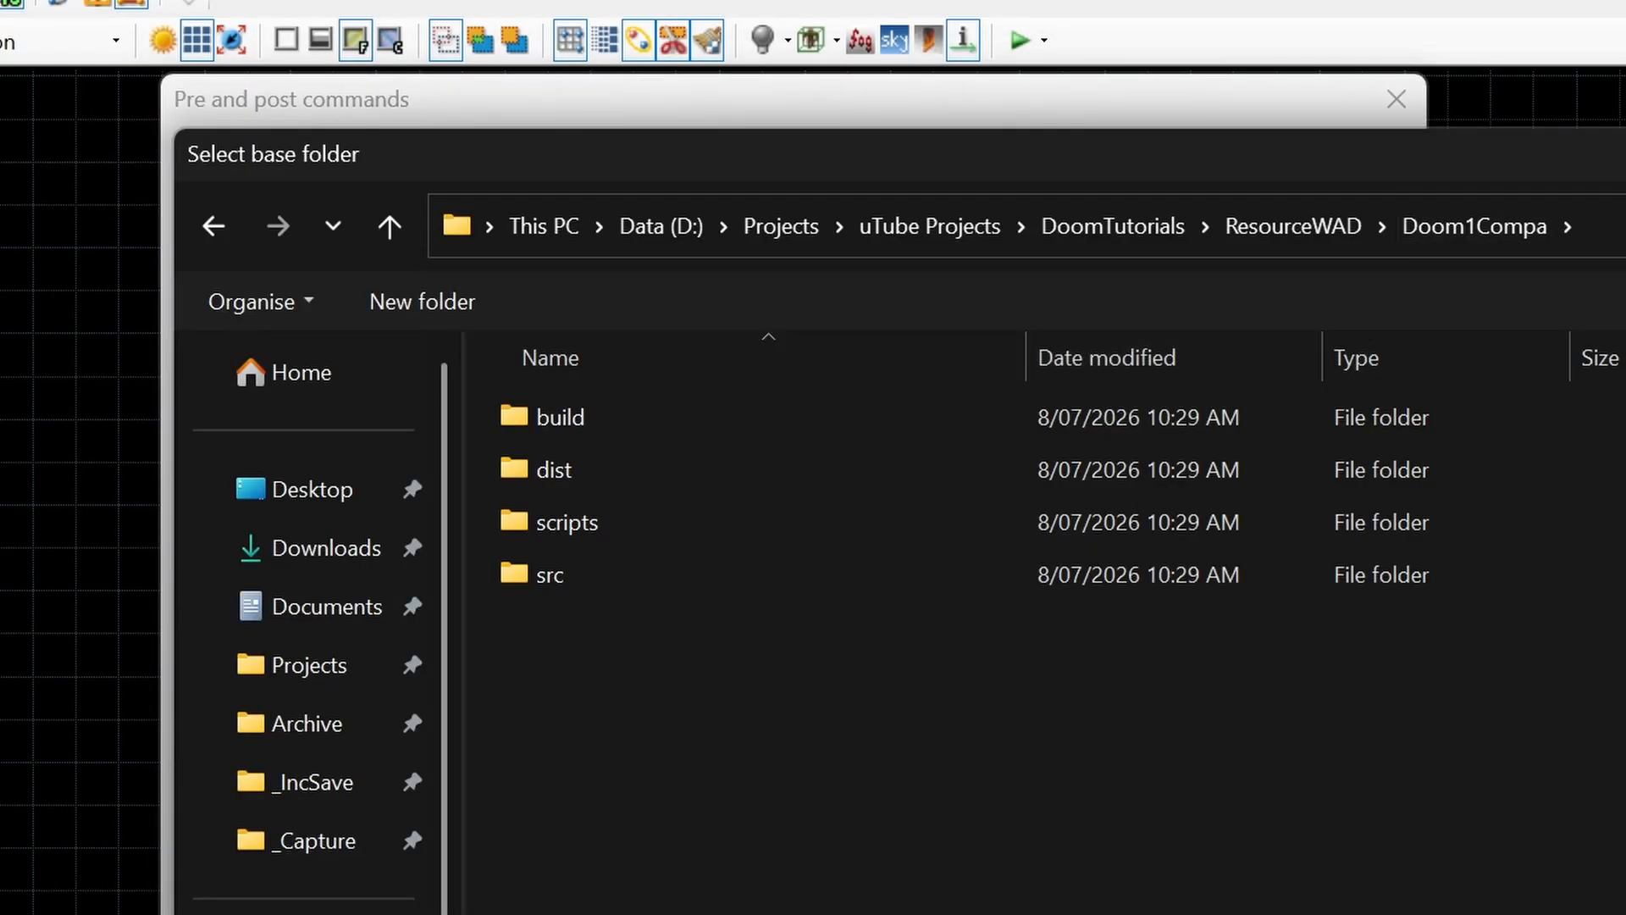
{"action": "key", "text": "Return"}
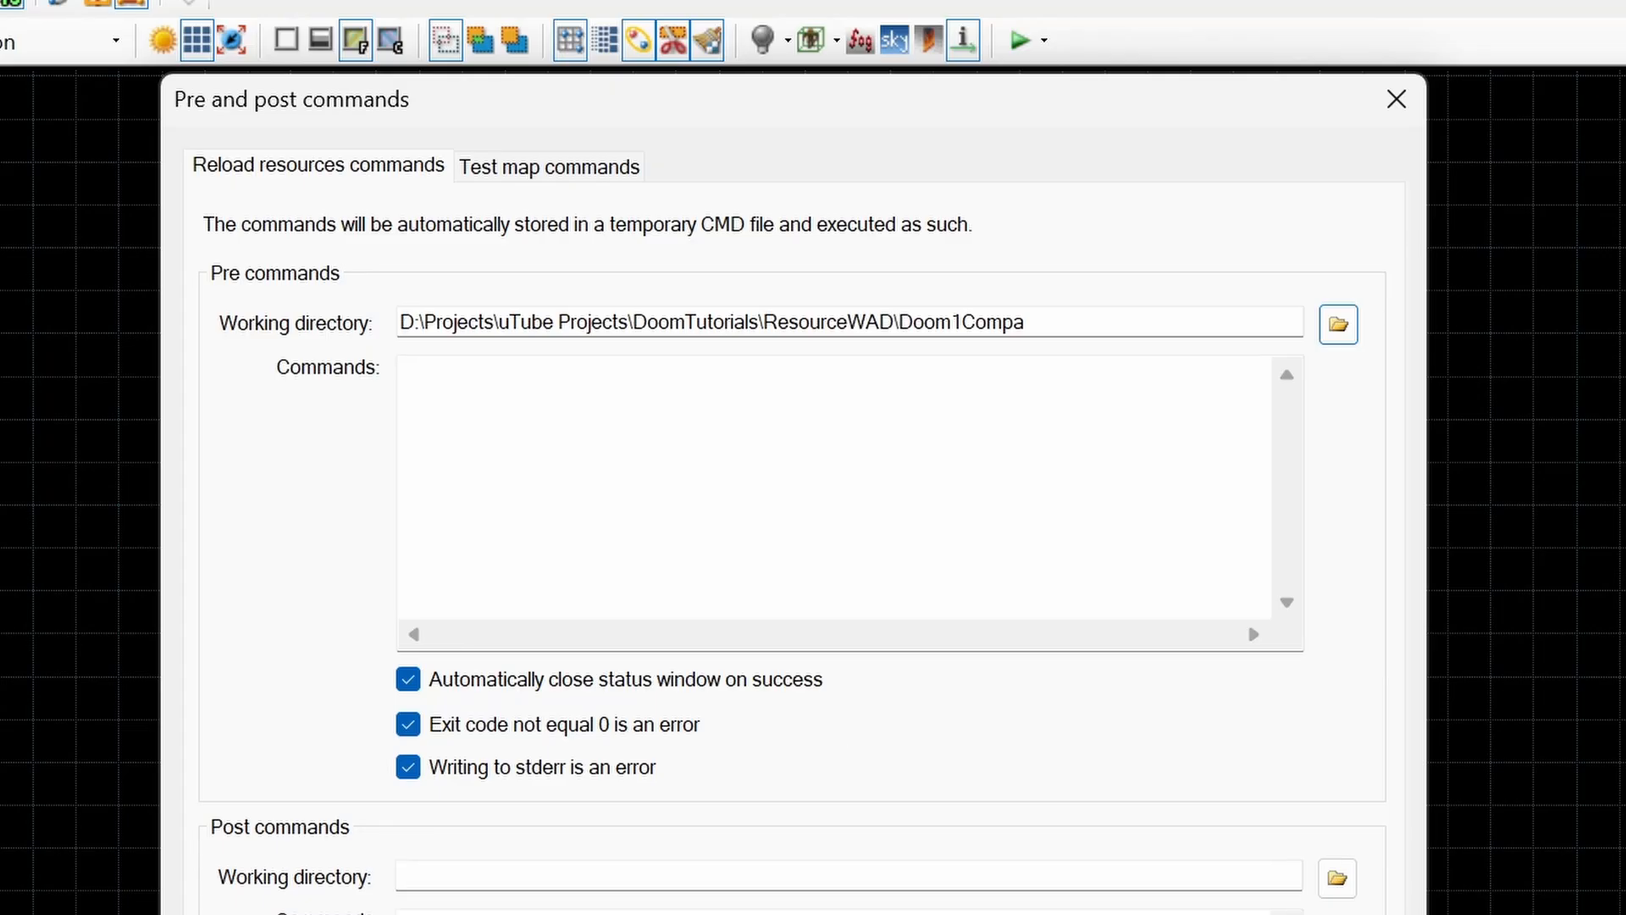
Step: Enter "doommake release" as the reload-resources pre command and apply the map options
{"action": "left_click", "coordinate": [402, 370]}
{"action": "type", "text": "doommake "}
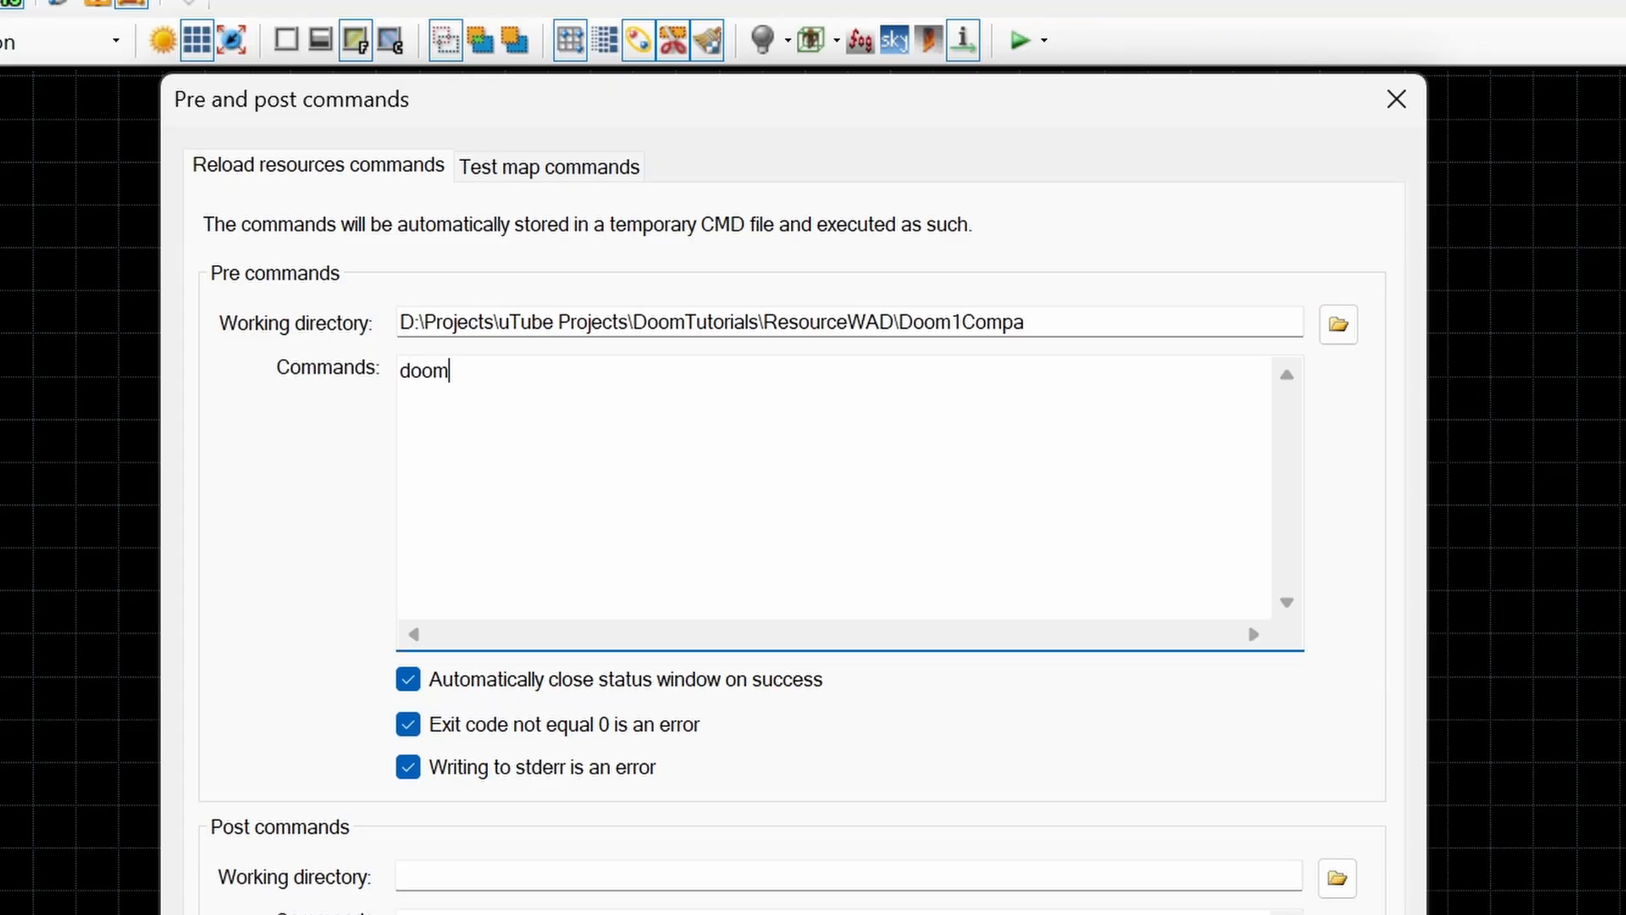
{"action": "type", "text": "release"}
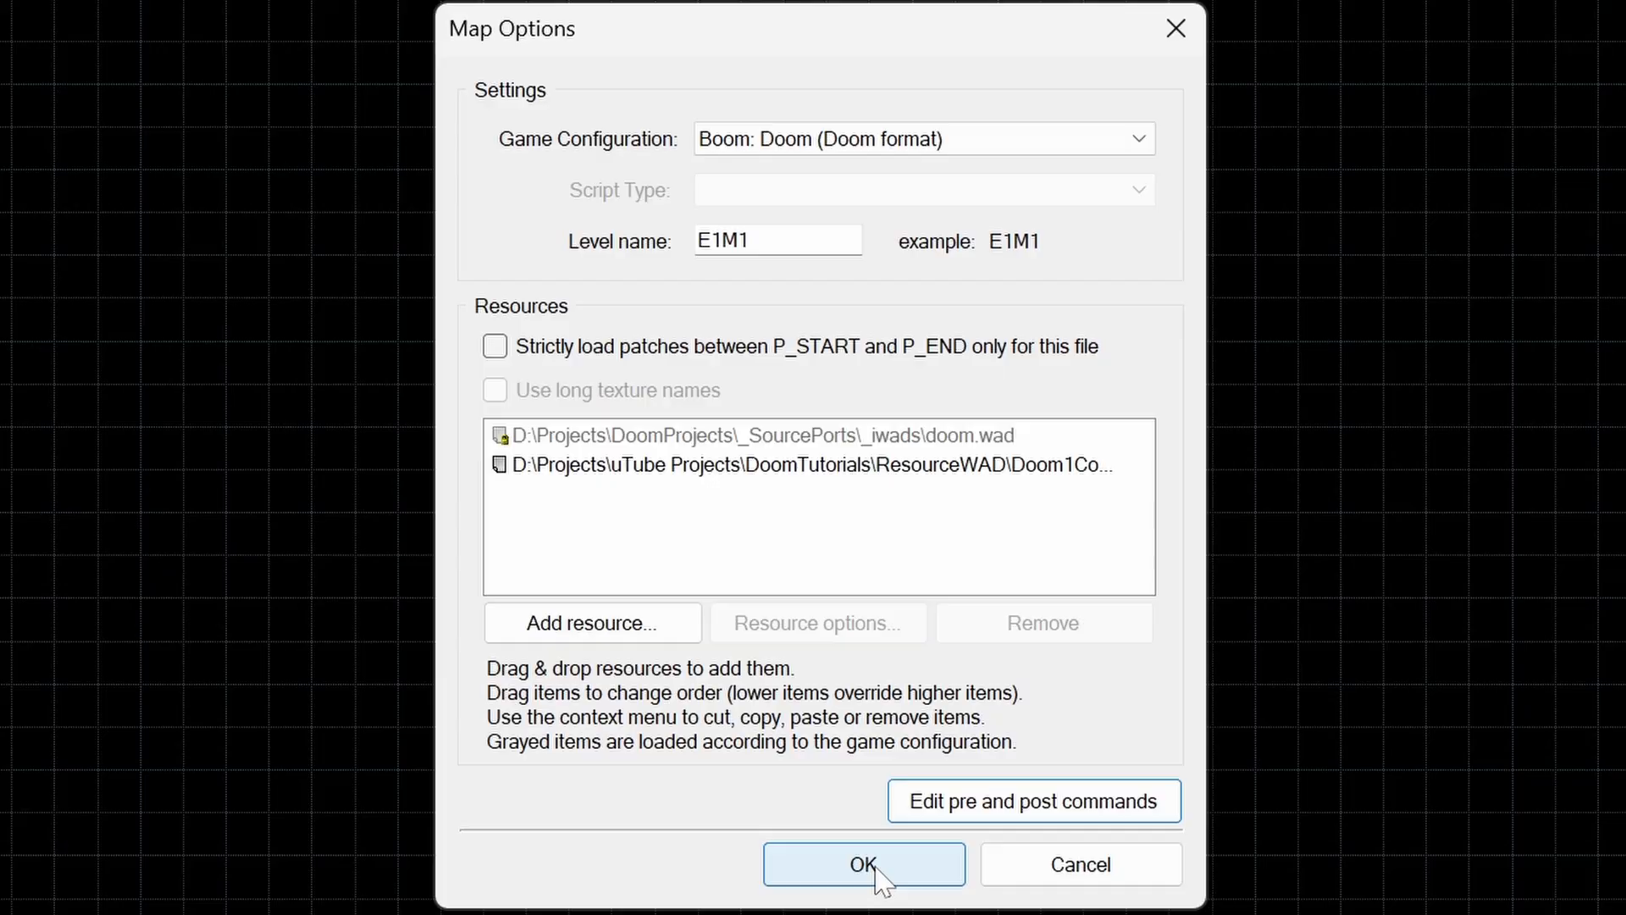
{"action": "left_click", "coordinate": [864, 864]}
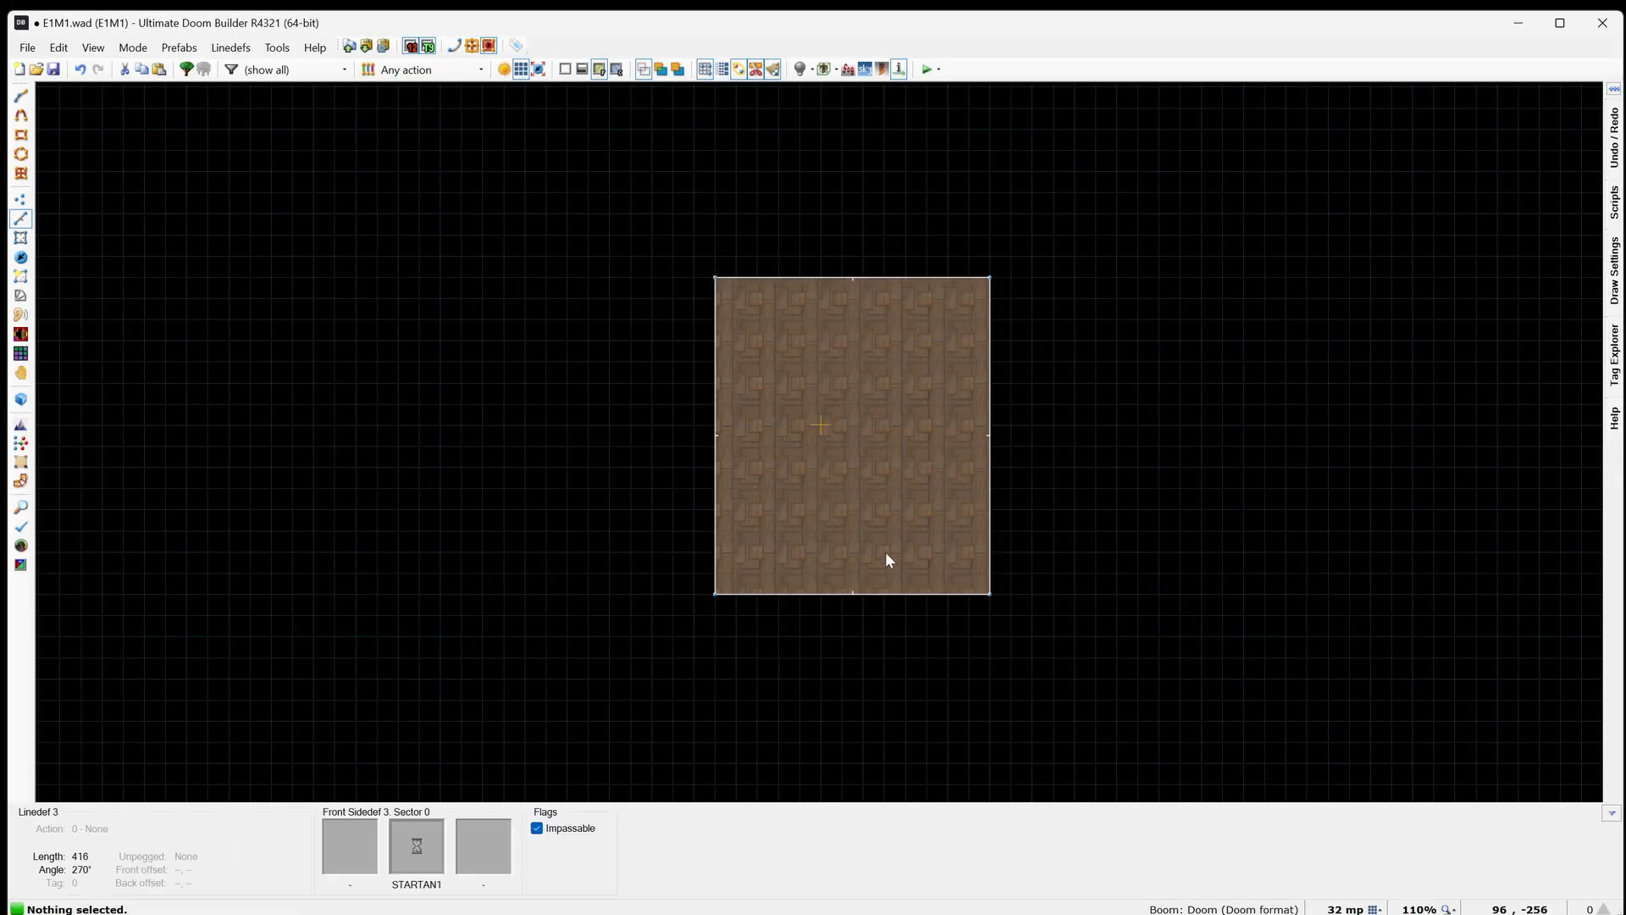
Step: Compare the TEXTURE1 and TEXTURE2 sets of textures.wad and set the upper linedef's middle texture to SHAWTEK1
{"action": "right_click", "coordinate": [848, 277]}
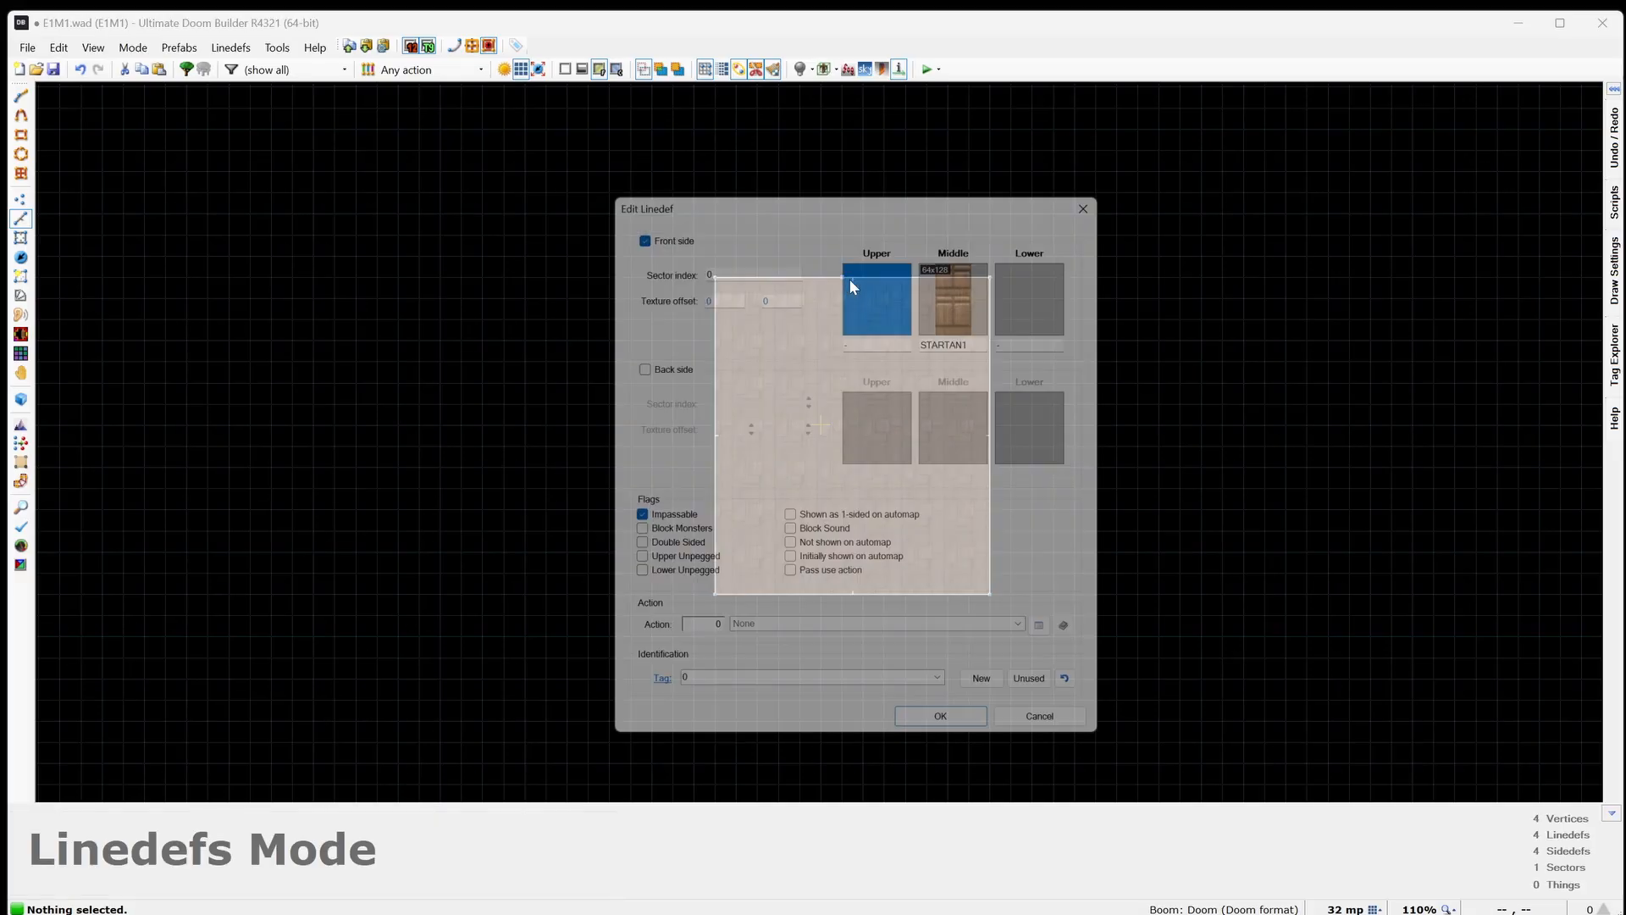
{"action": "left_click", "coordinate": [850, 278]}
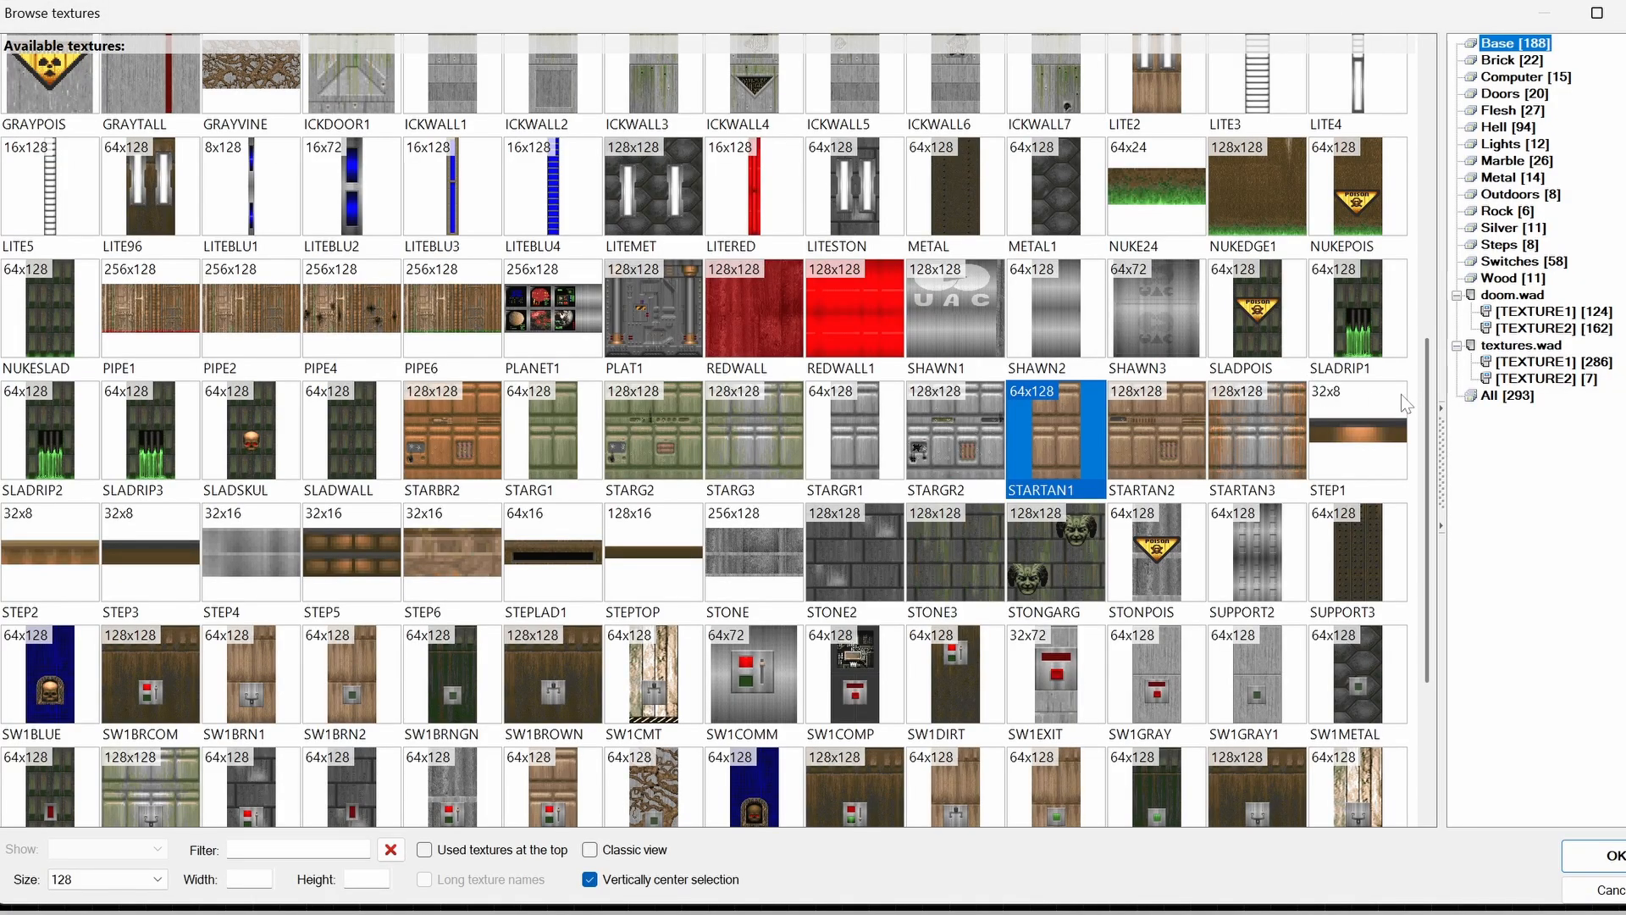
{"action": "left_click", "coordinate": [1545, 381]}
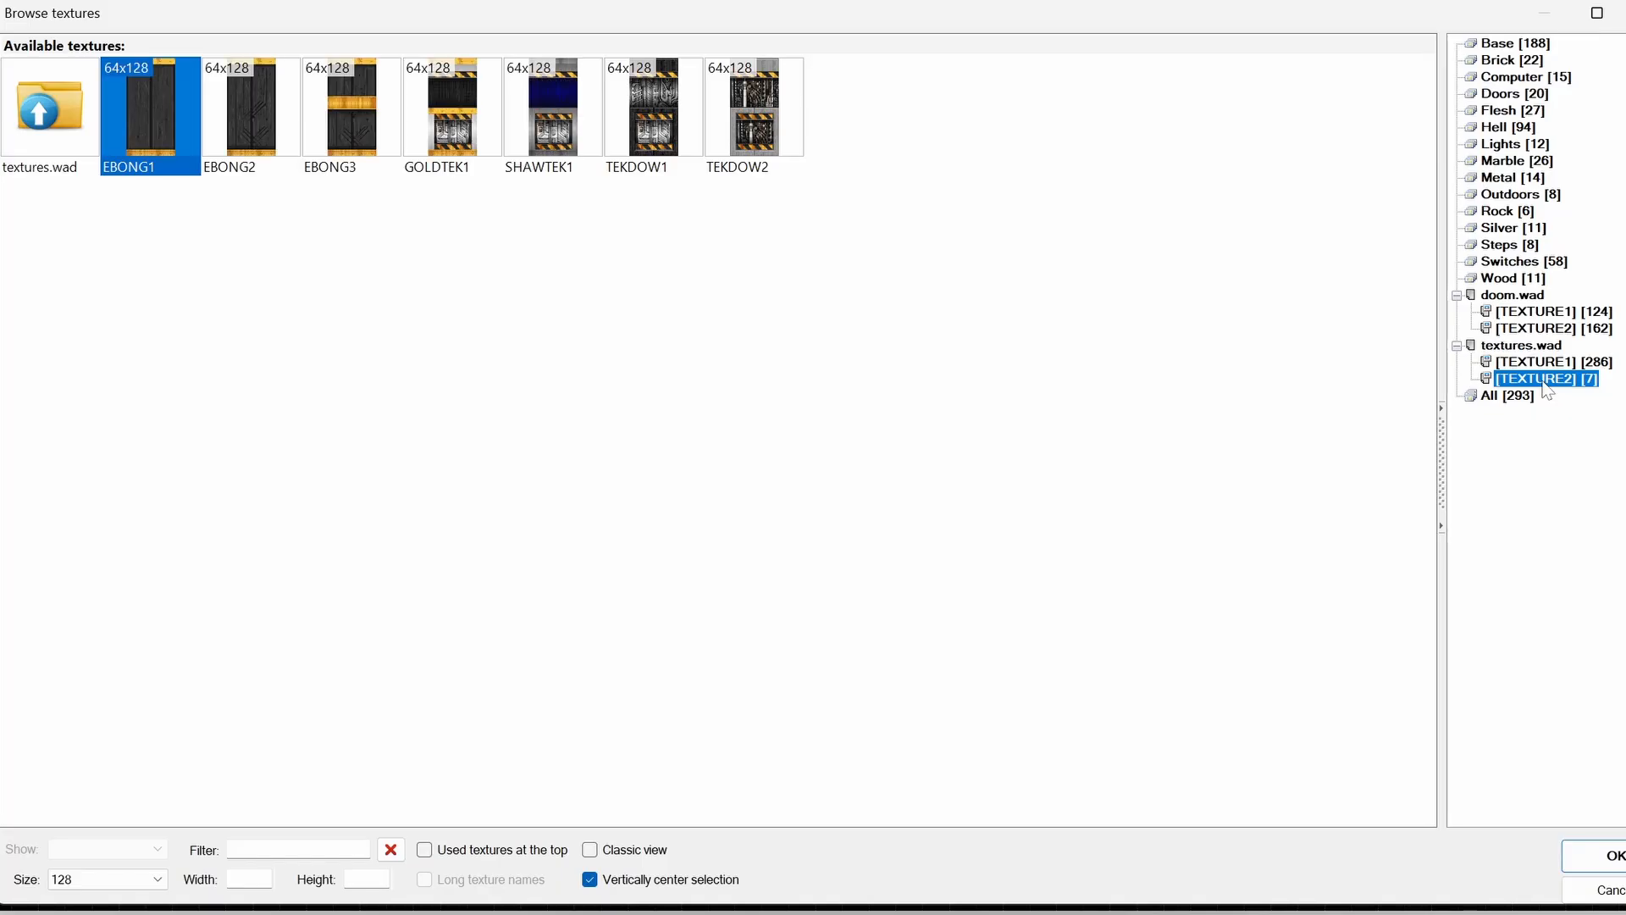
{"action": "left_click", "coordinate": [1542, 364]}
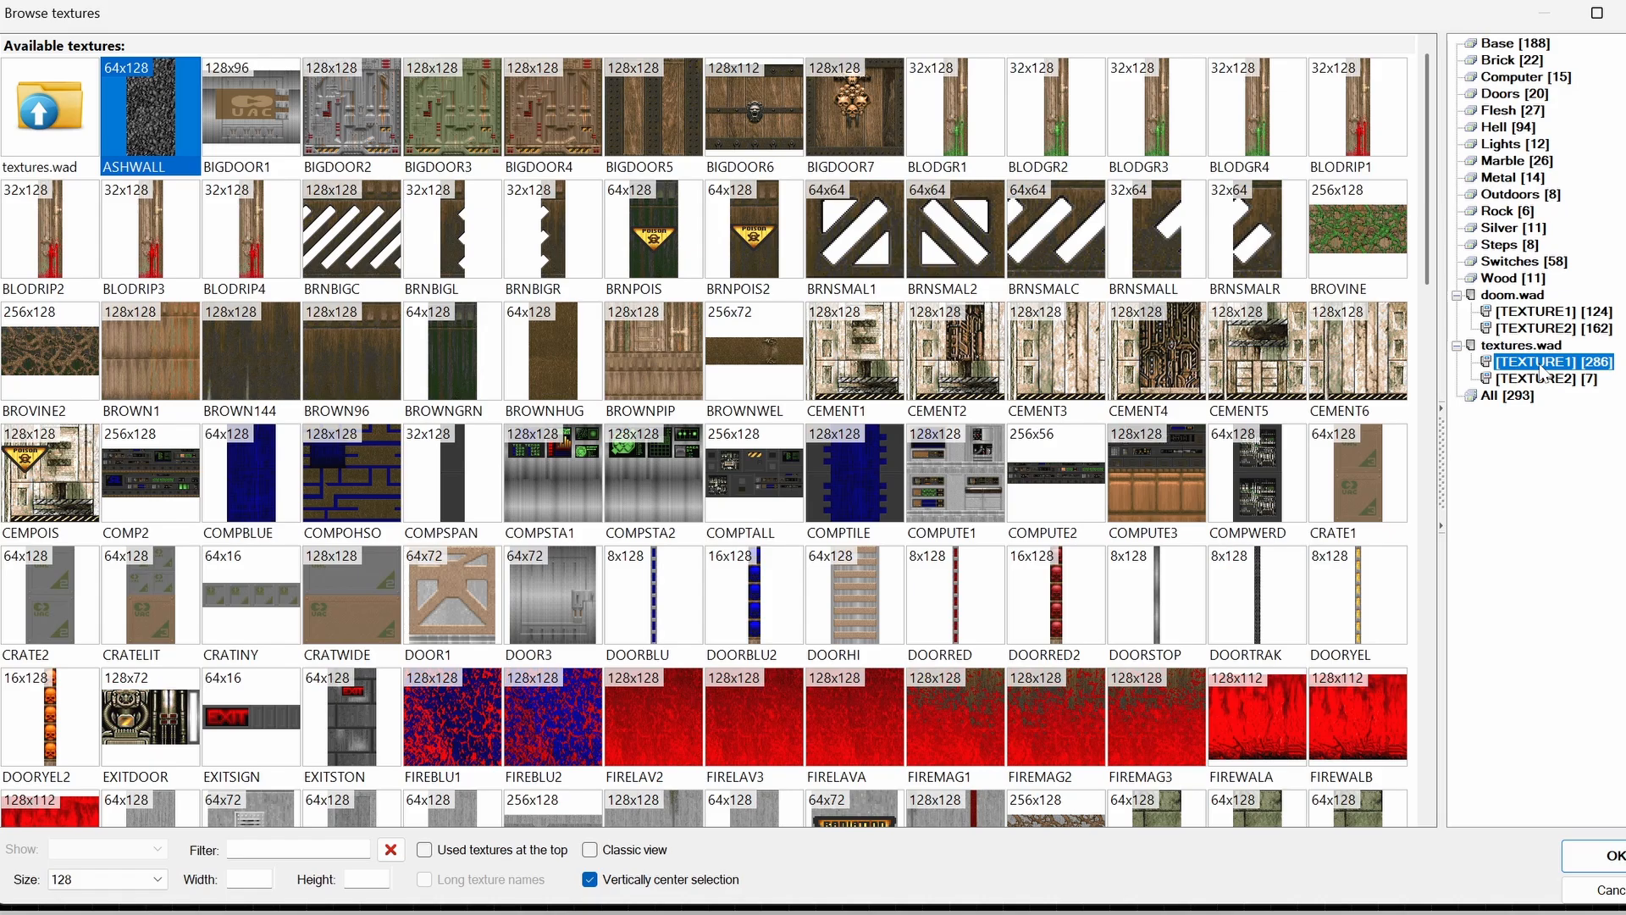
{"action": "scroll", "coordinate": [1048, 396], "scroll_direction": "down", "scroll_amount": 5}
{"action": "scroll", "coordinate": [1048, 396], "scroll_direction": "up", "scroll_amount": 5}
{"action": "left_click", "coordinate": [1559, 379]}
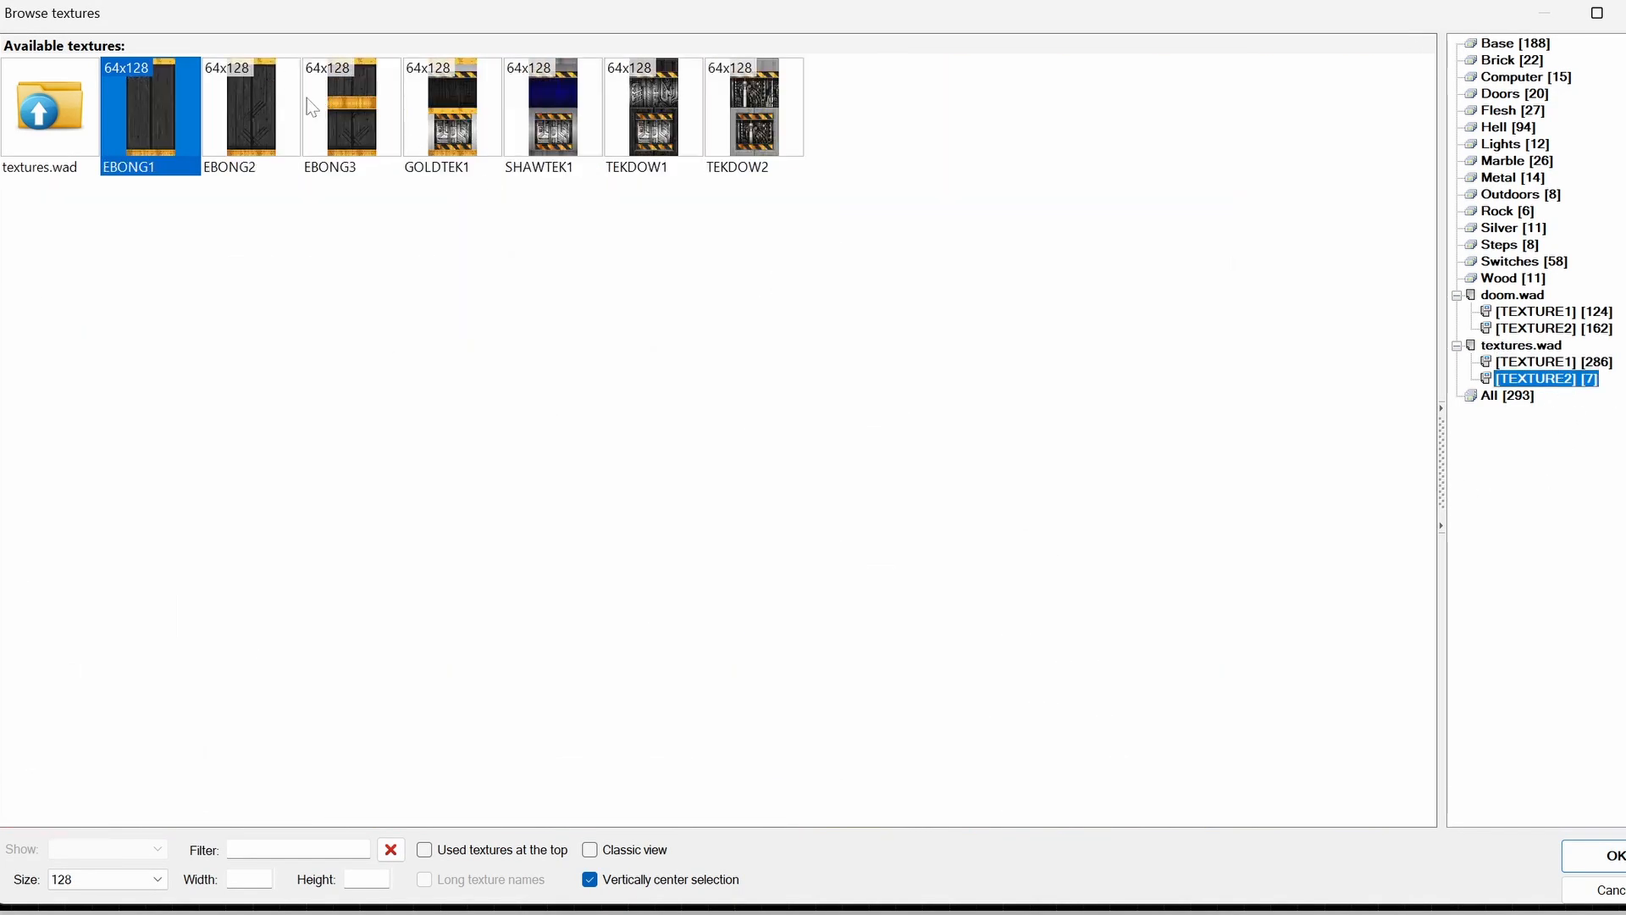
{"action": "double_click", "coordinate": [529, 153]}
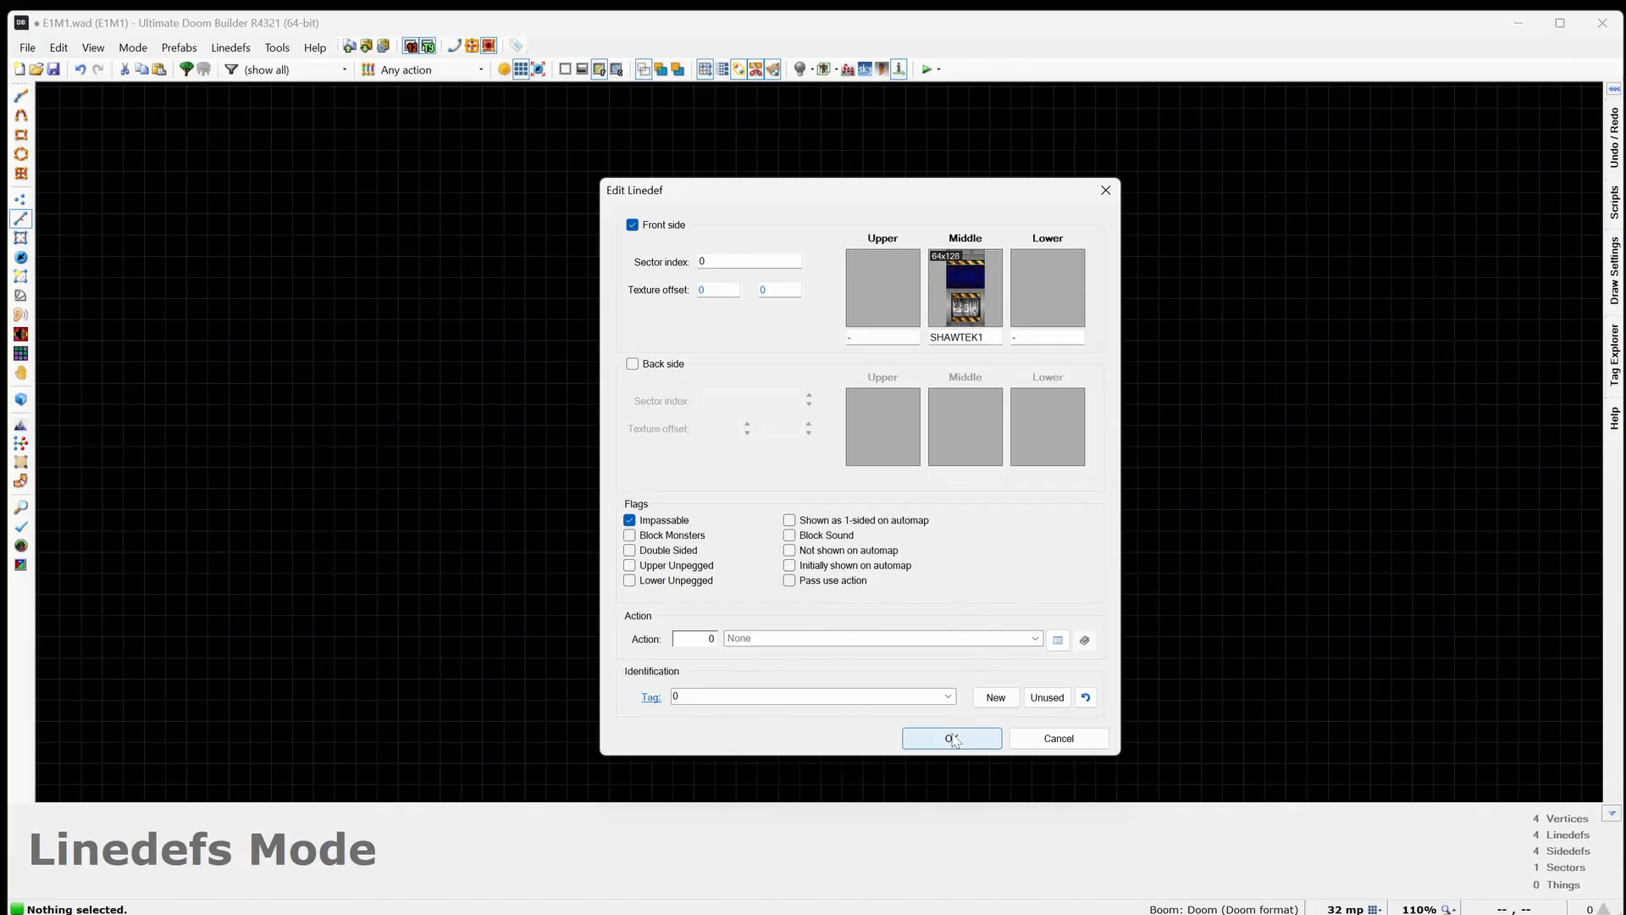
{"action": "left_click", "coordinate": [951, 737]}
Step: Set the rectangular sector's floor to the B_FLAT4 flat from textures.wad
{"action": "key", "text": "s"}
{"action": "right_click", "coordinate": [833, 503]}
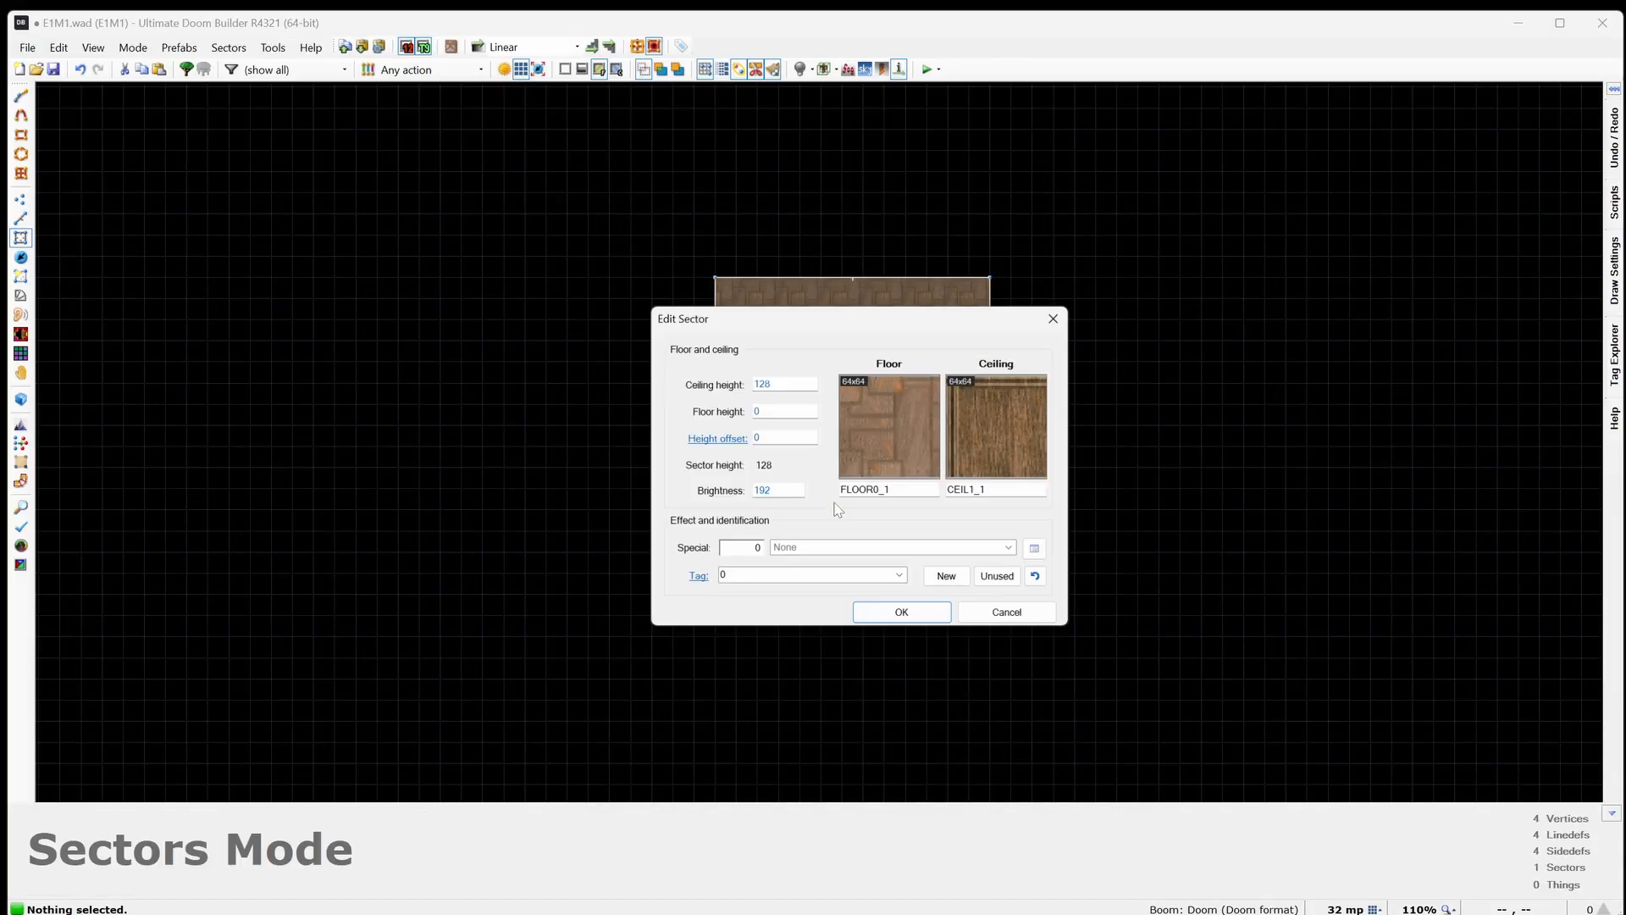
{"action": "left_click", "coordinate": [893, 435]}
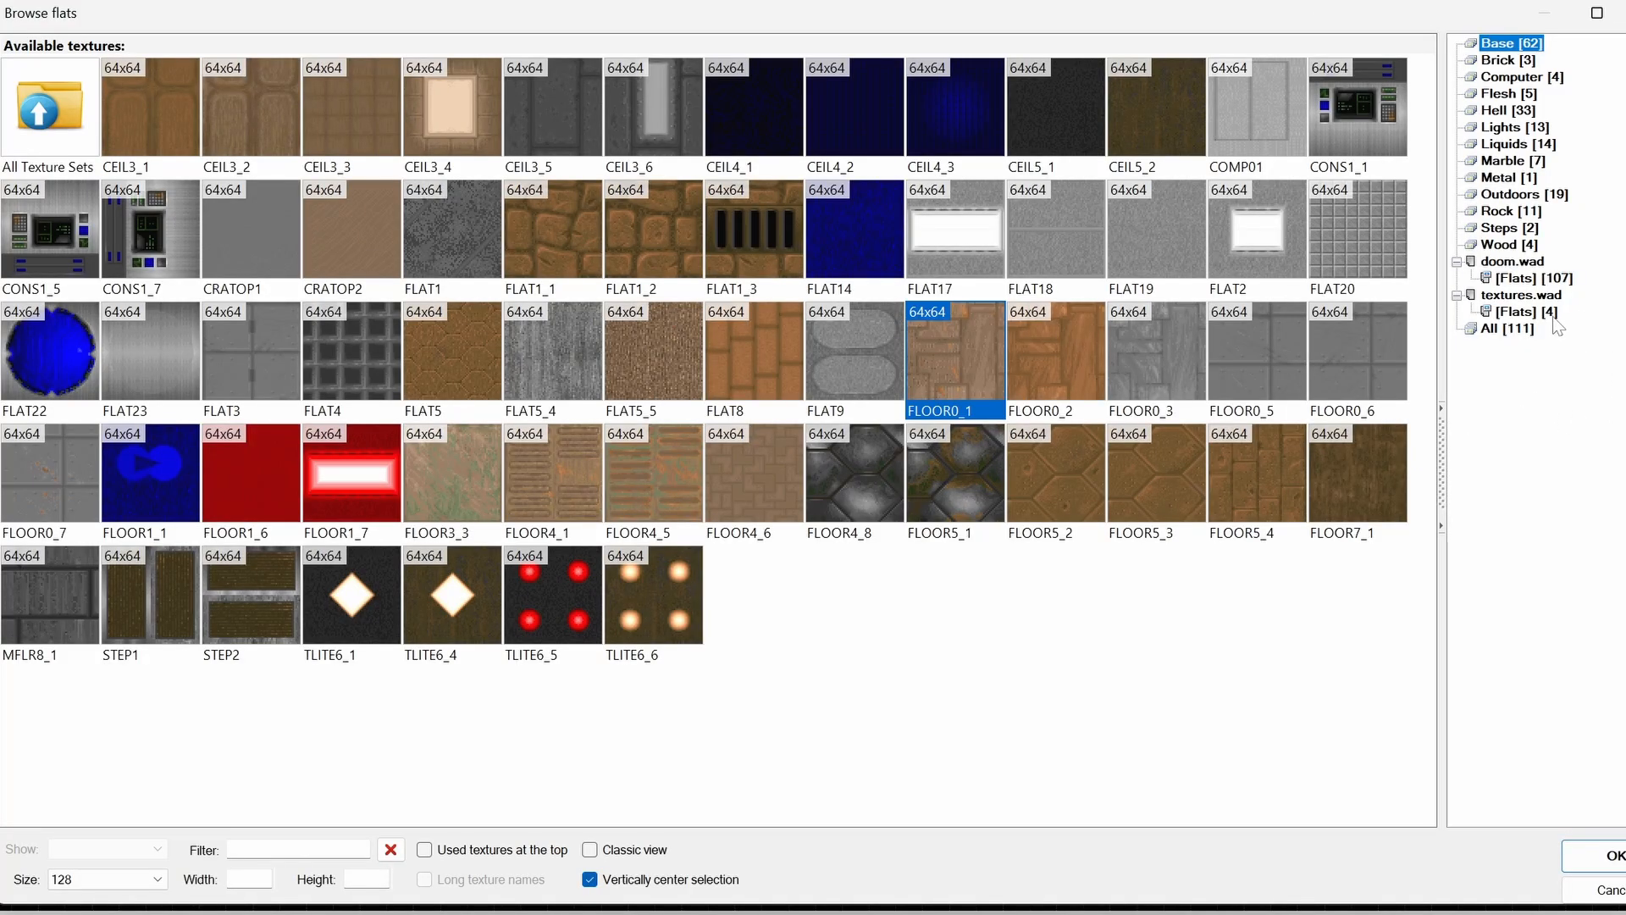
{"action": "left_click", "coordinate": [1553, 319]}
{"action": "double_click", "coordinate": [456, 134]}
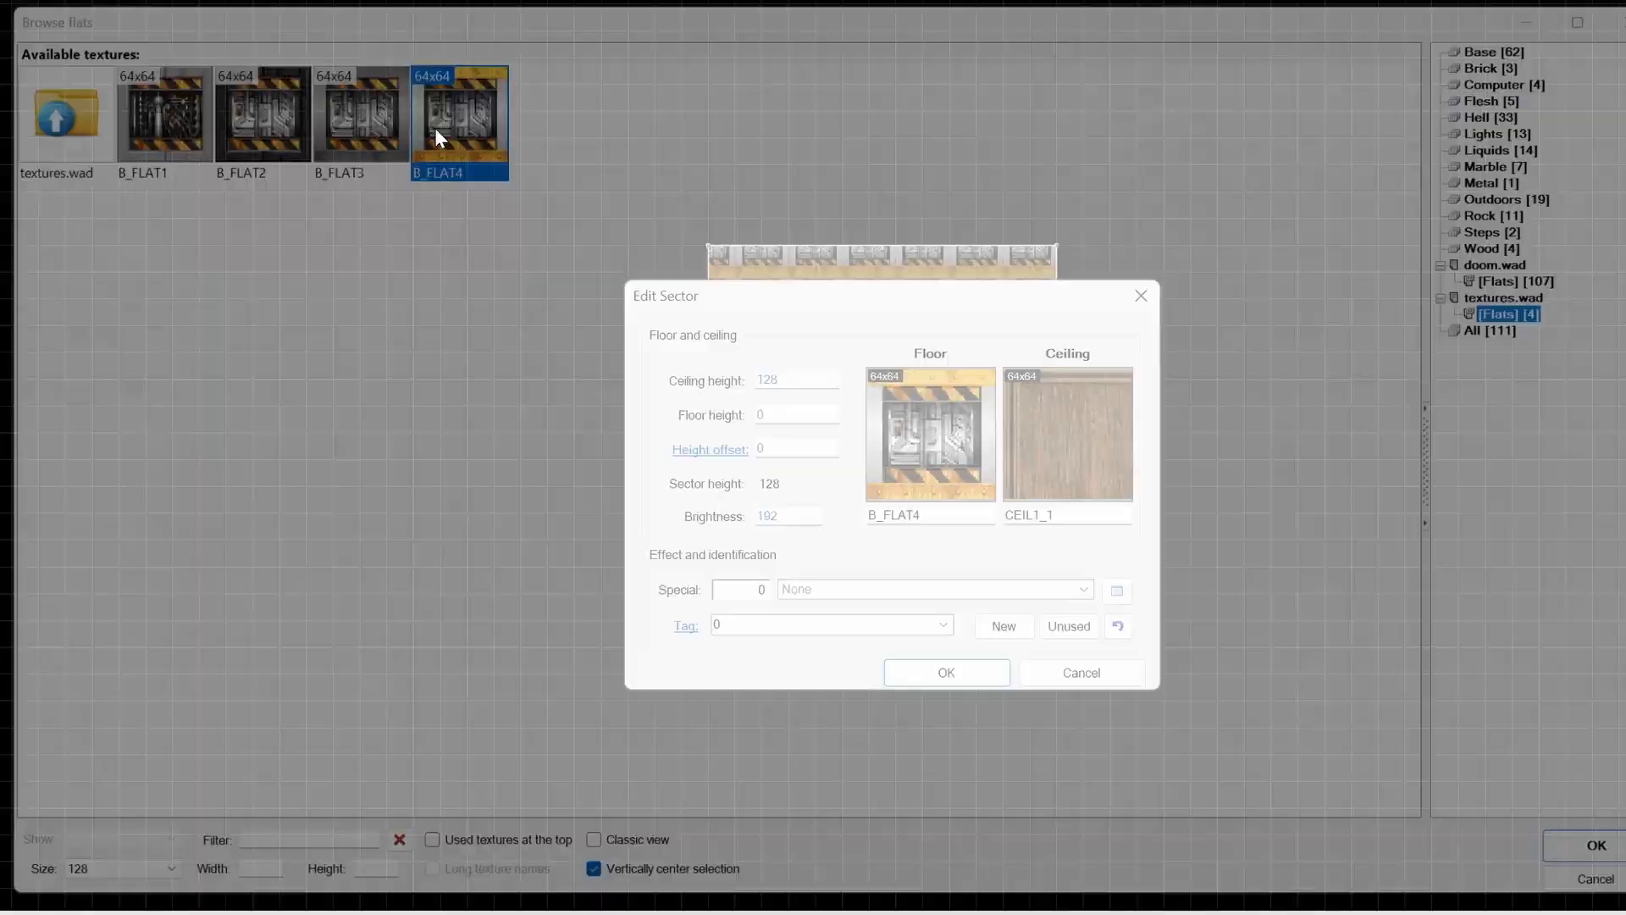
{"action": "left_click", "coordinate": [903, 613]}
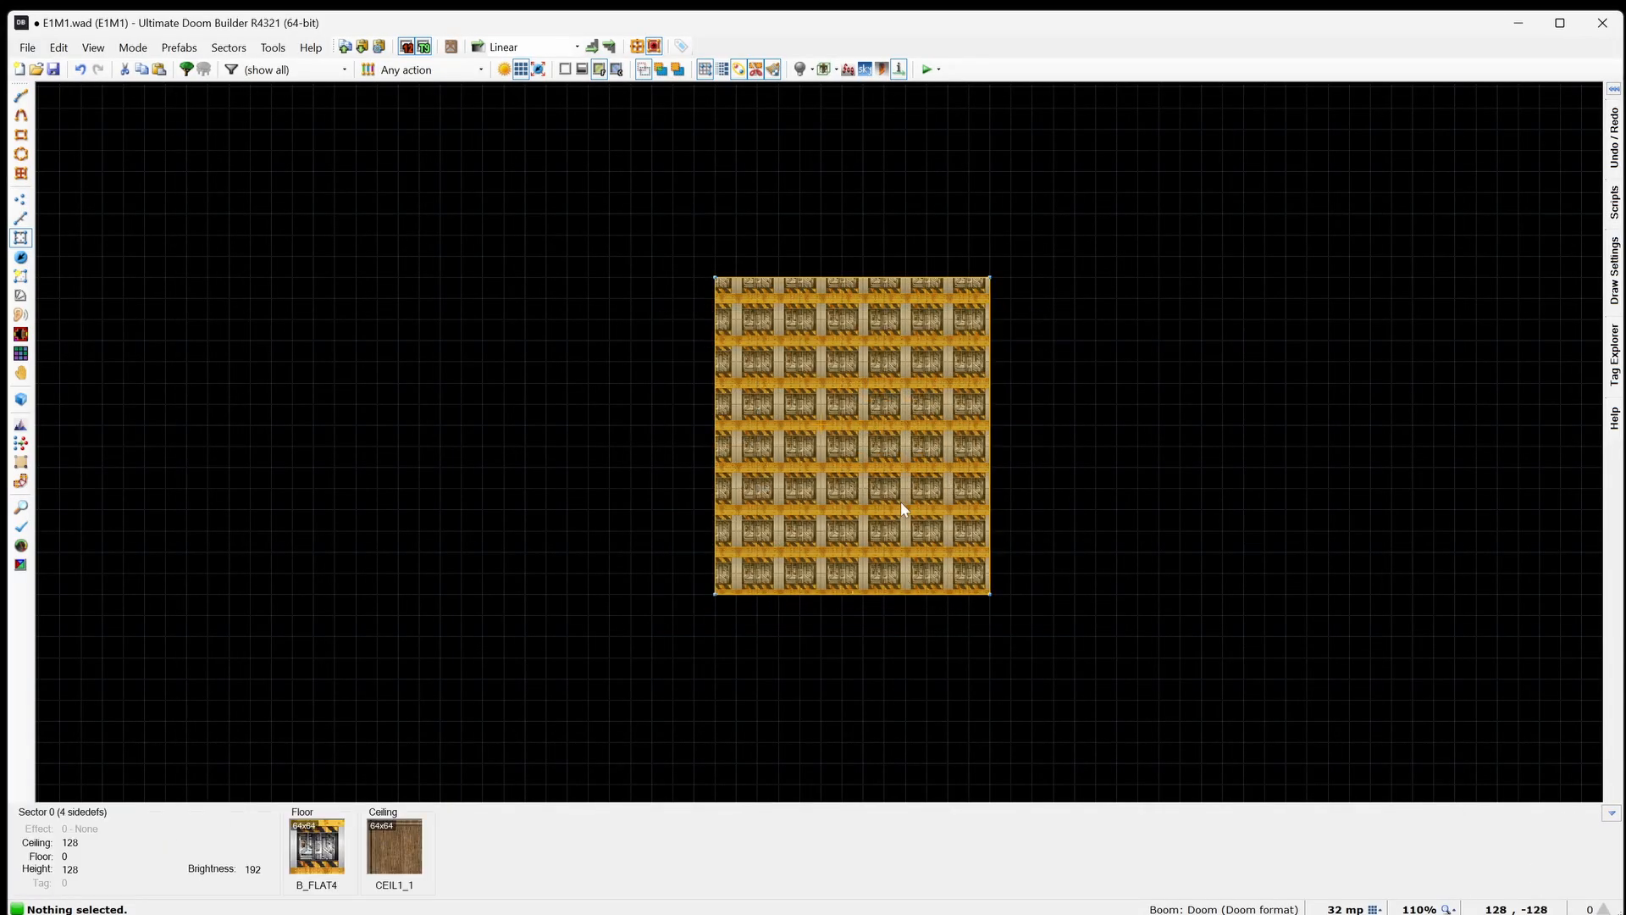
Step: Place a Player 1 start inside the sector near its lower edge, at about X 32, Y -160
{"action": "key", "text": "t"}
{"action": "right_click", "coordinate": [851, 535]}
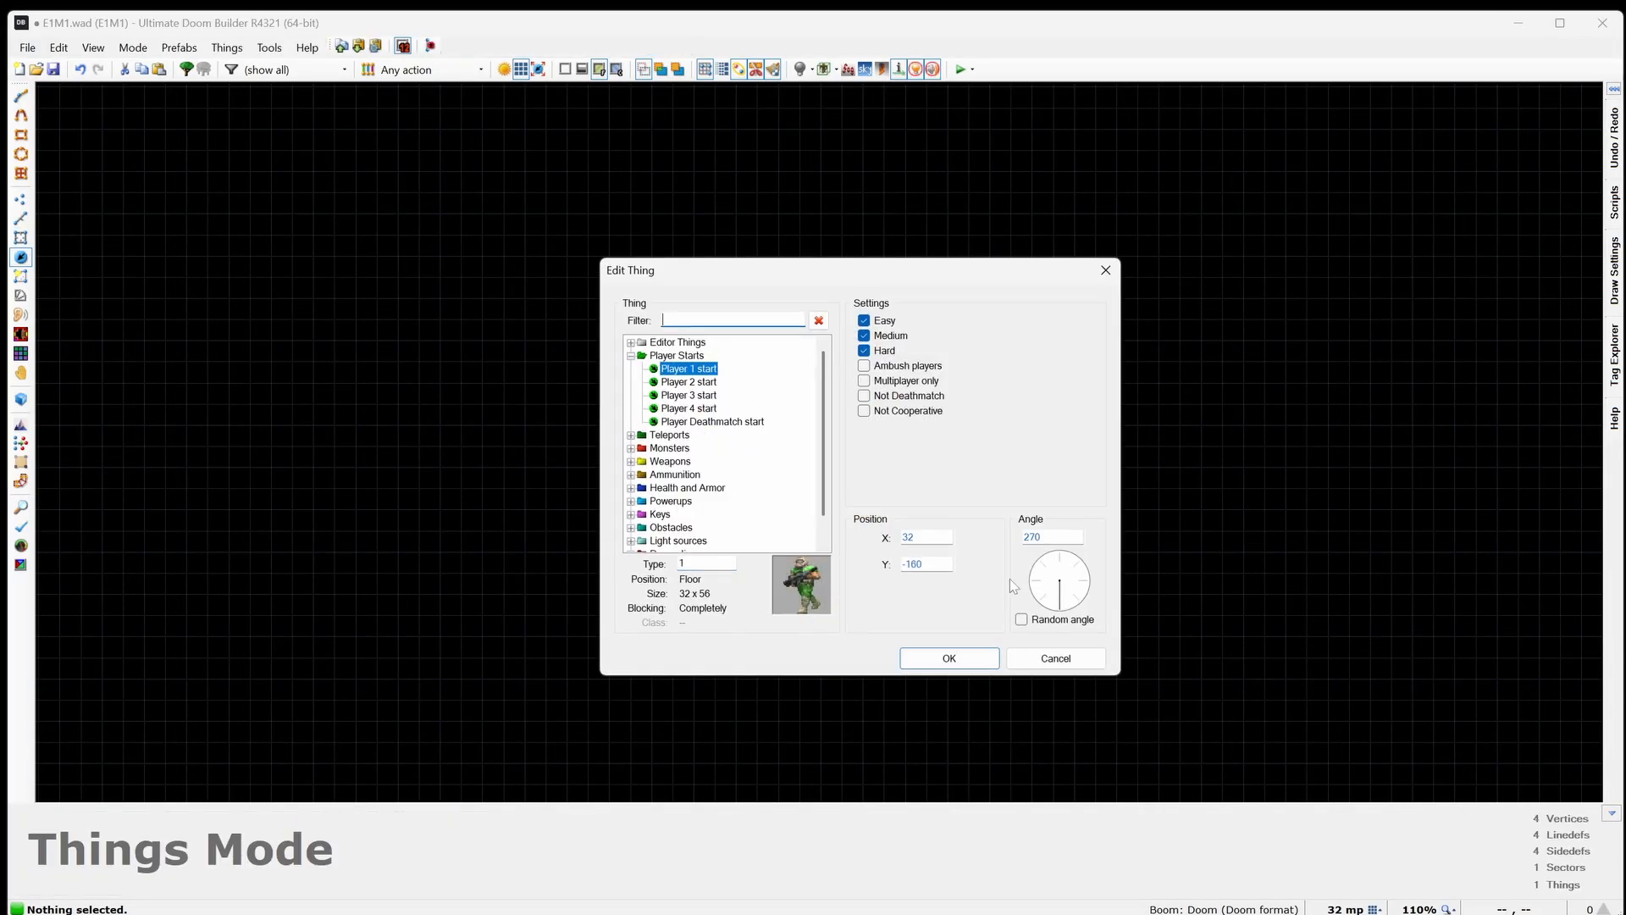
{"action": "left_click", "coordinate": [949, 658]}
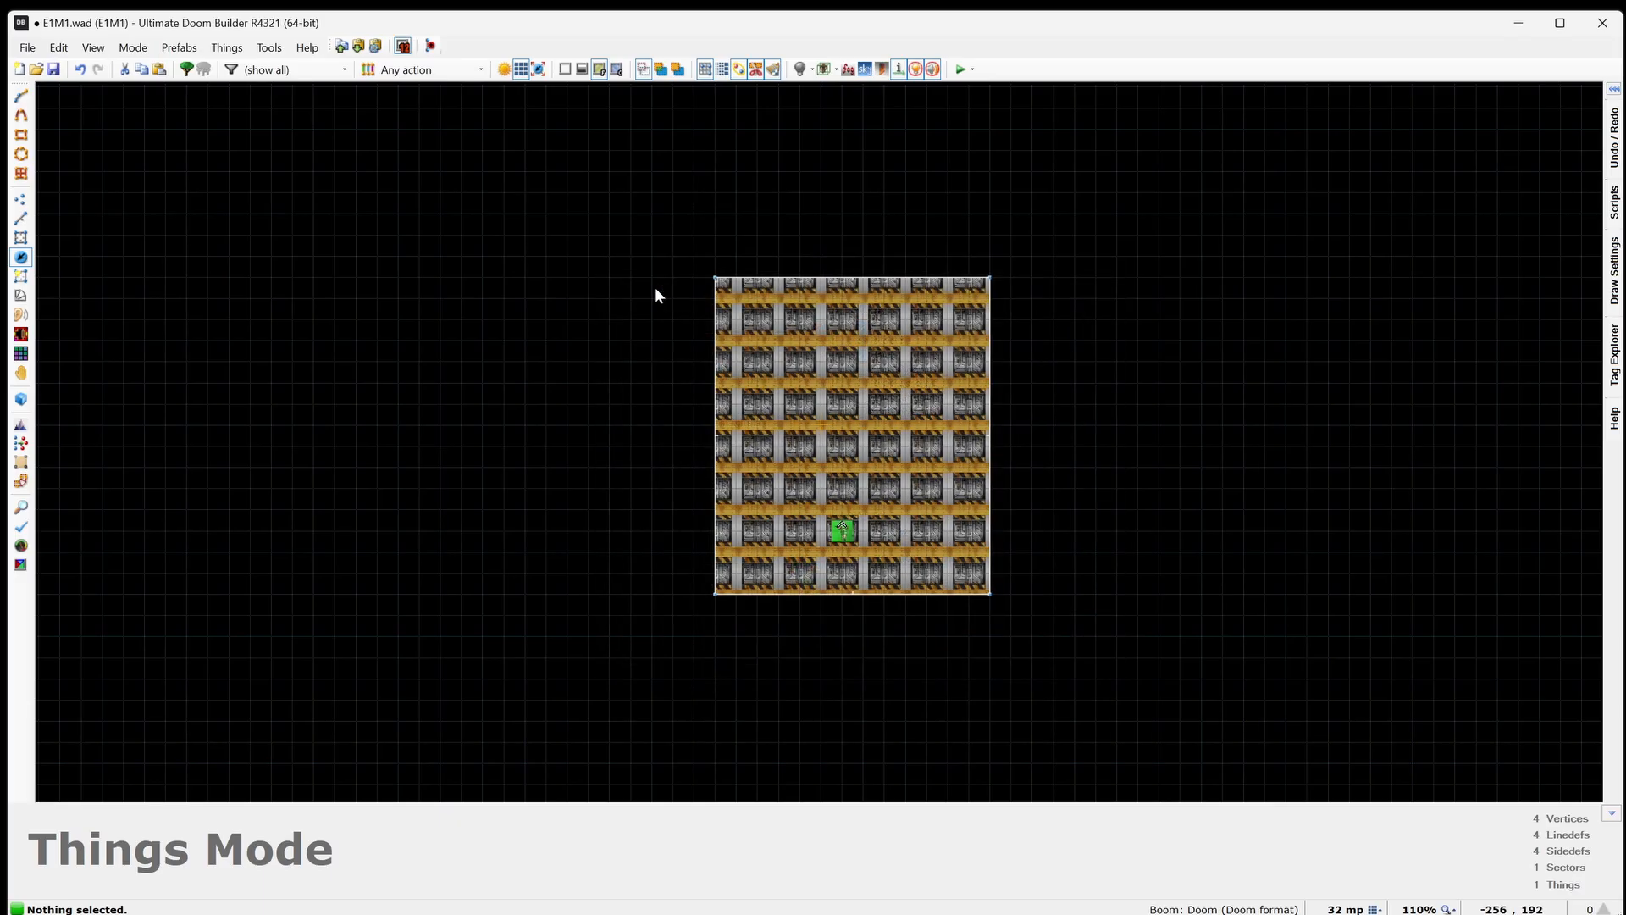
Step: Test the map in the game with the idkfa cheat and the shotgun, warp to E1M2 with idclev12, and quit
{"action": "left_click", "coordinate": [961, 69]}
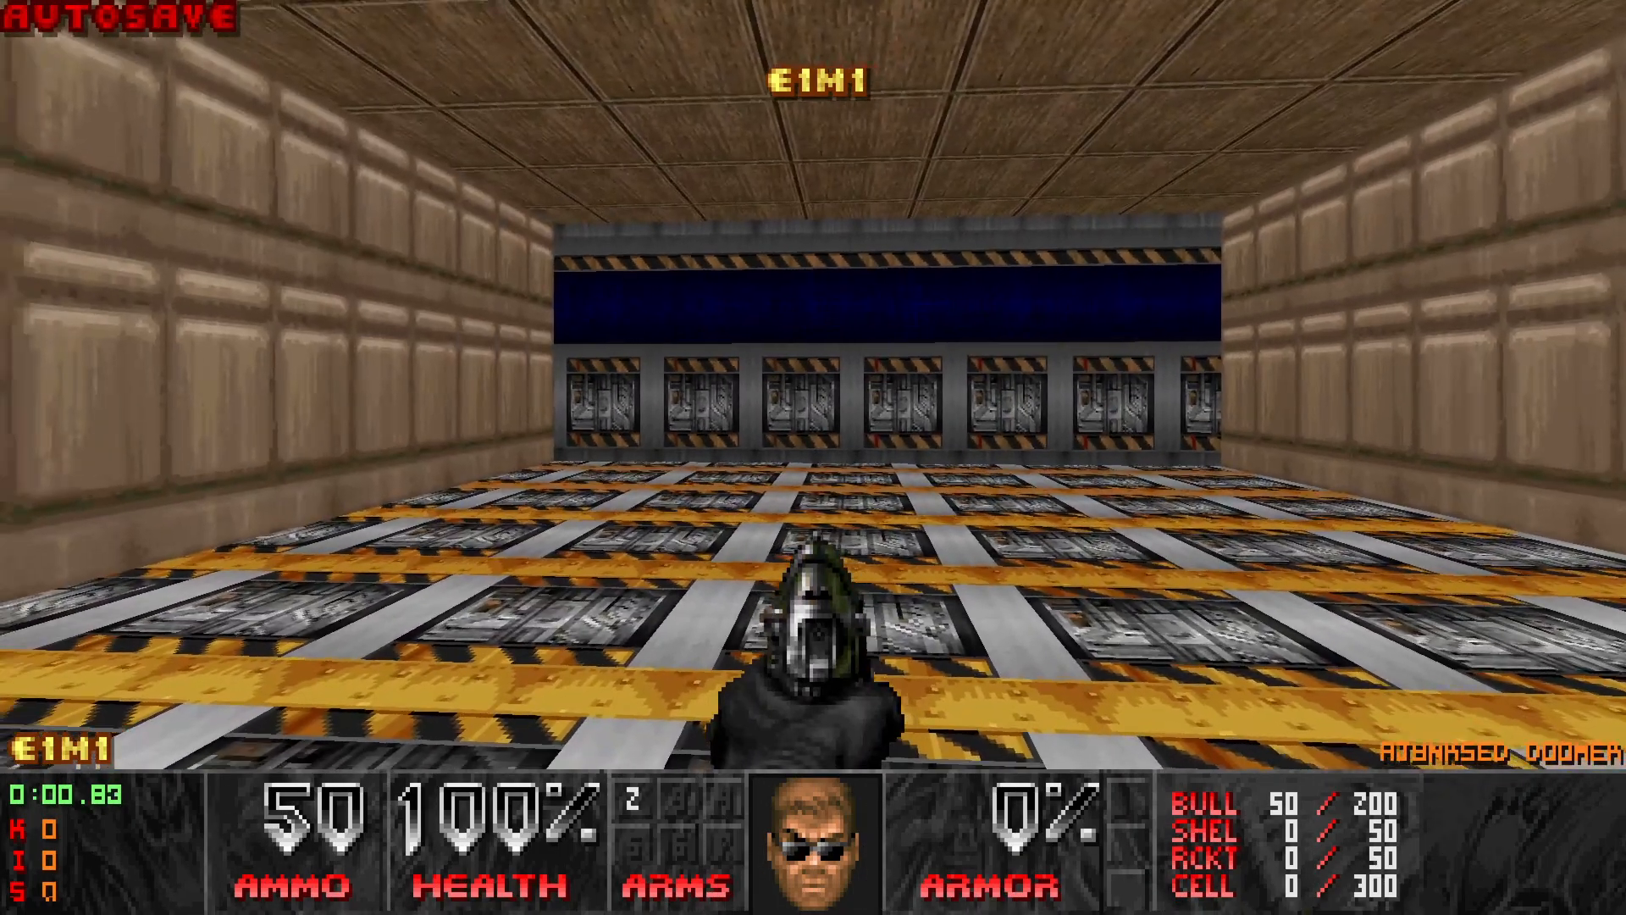
{"action": "type", "text": "idkfa"}
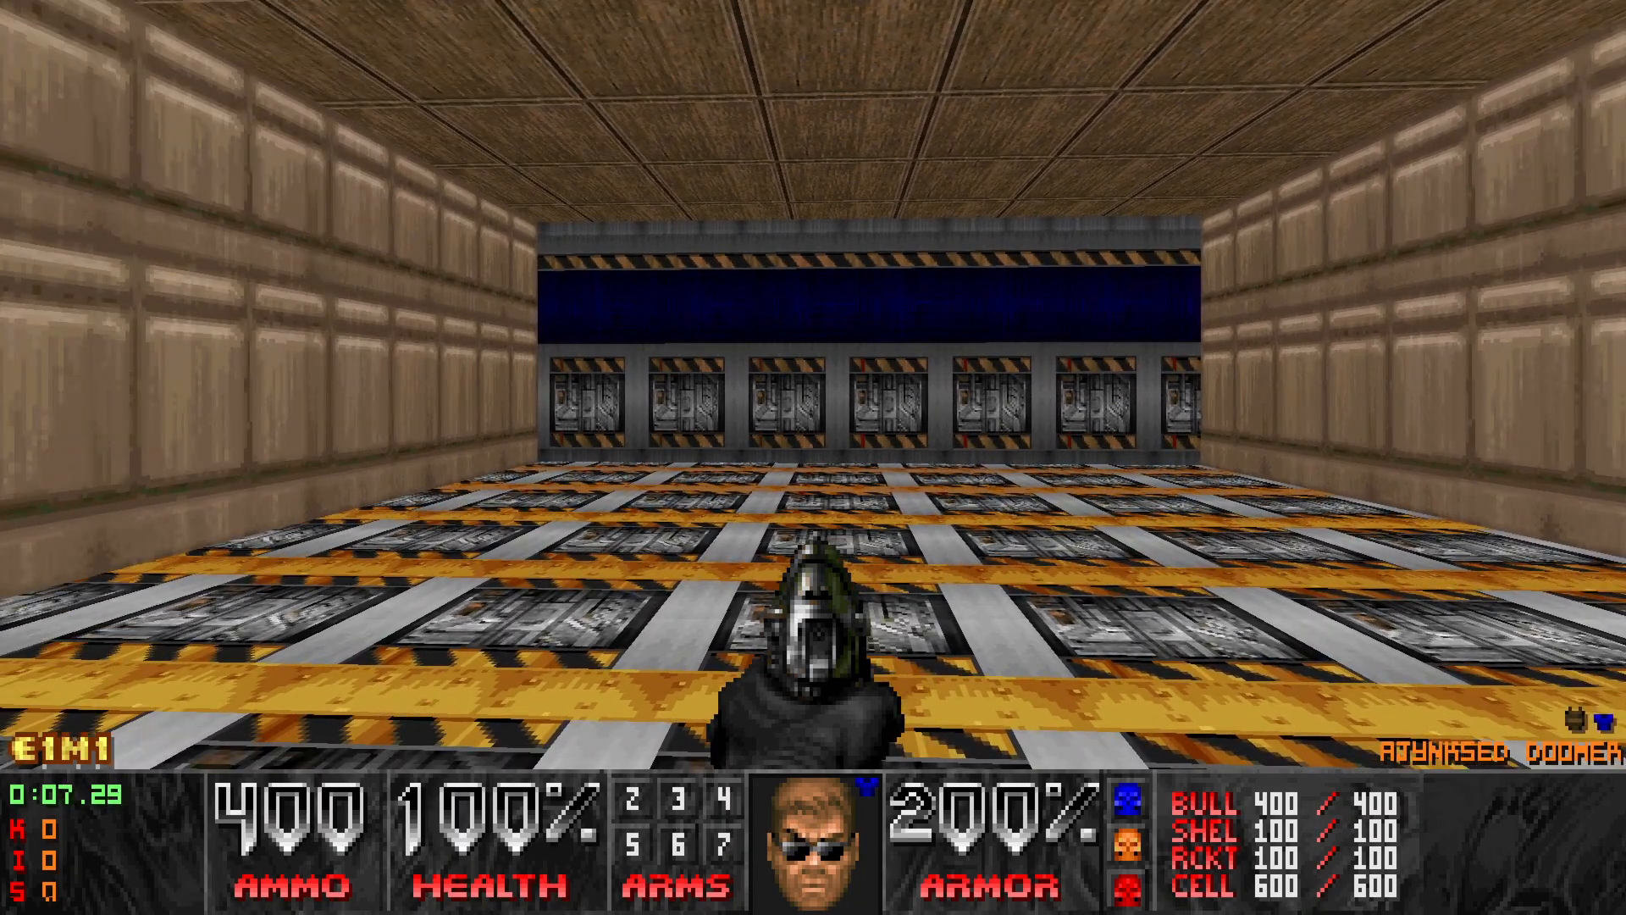
{"action": "key", "text": "3"}
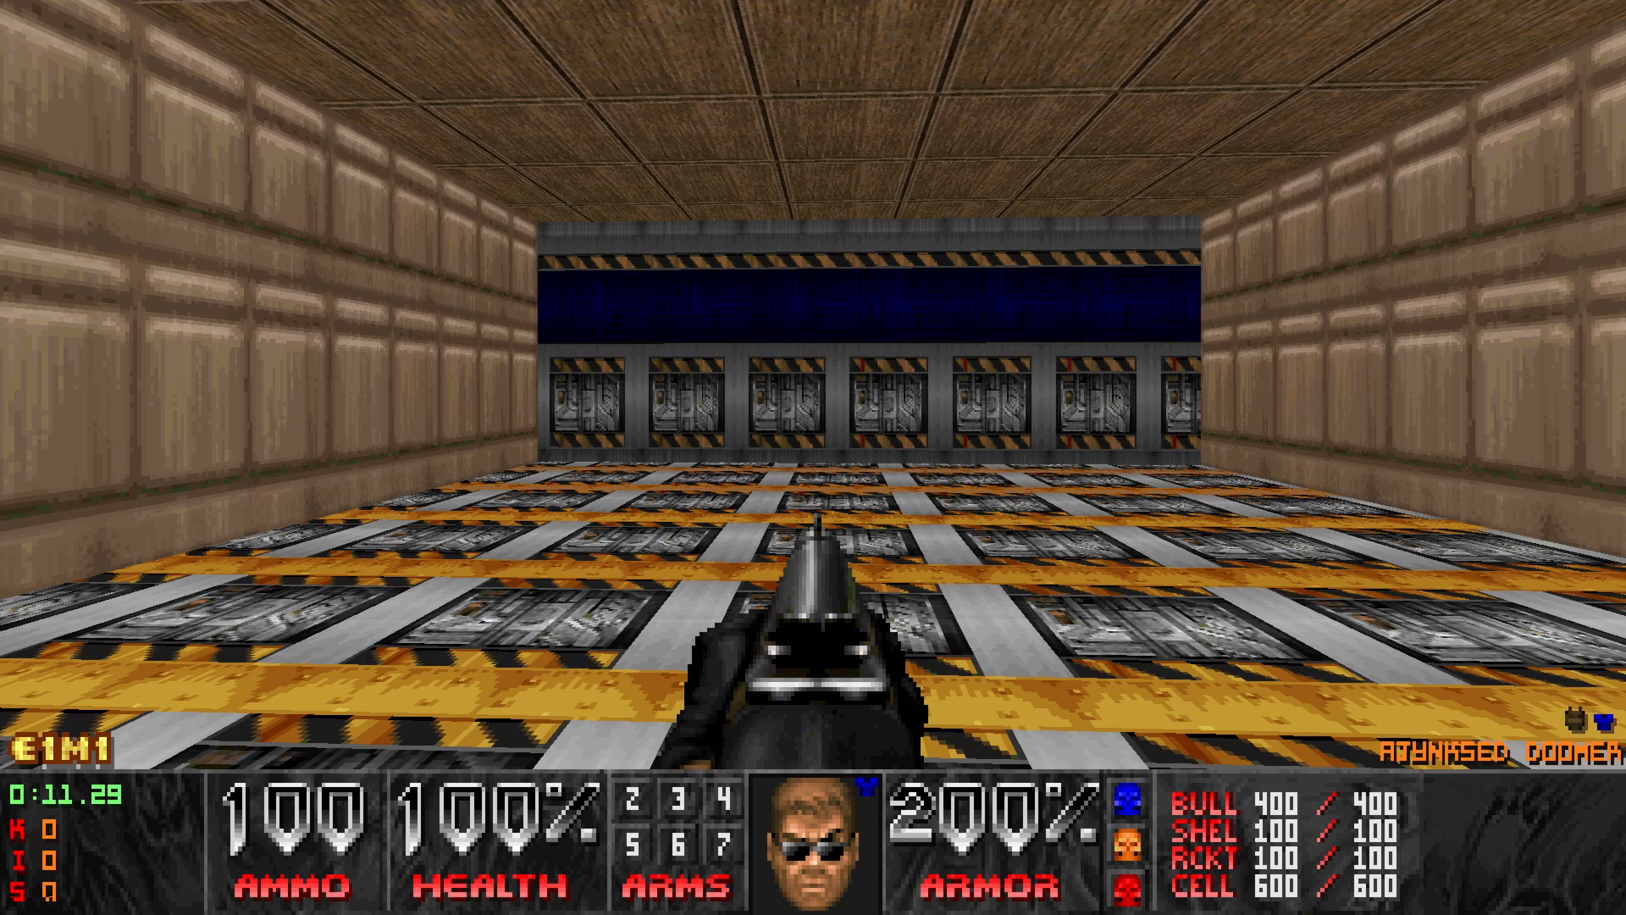
{"action": "type", "text": "idclev12"}
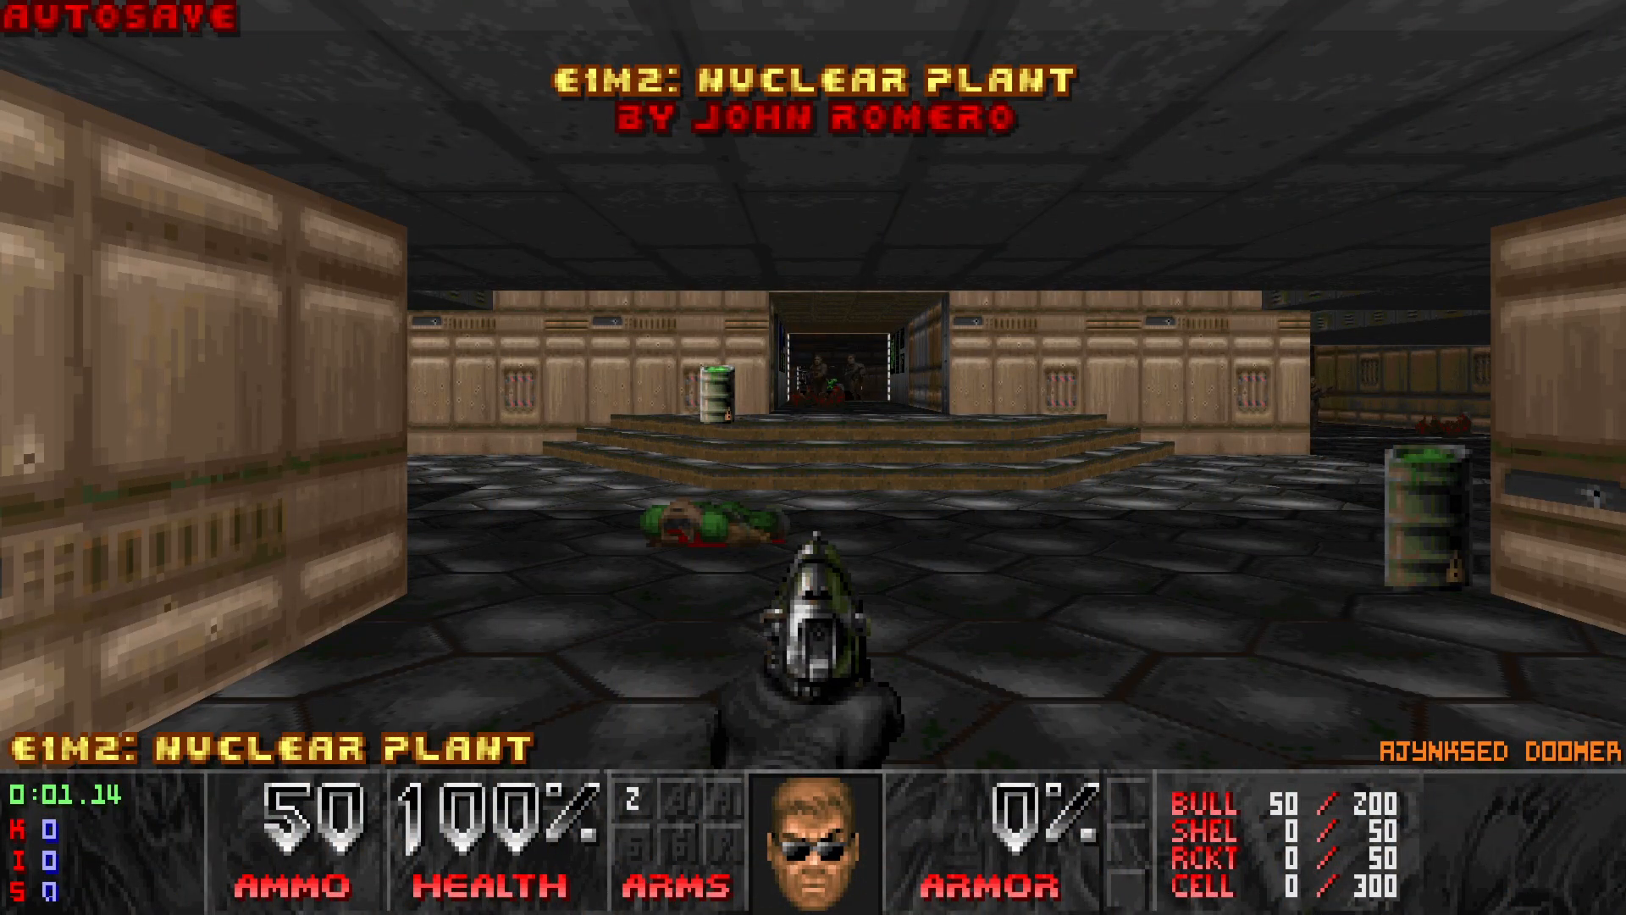
{"action": "key", "text": "alt+F4"}
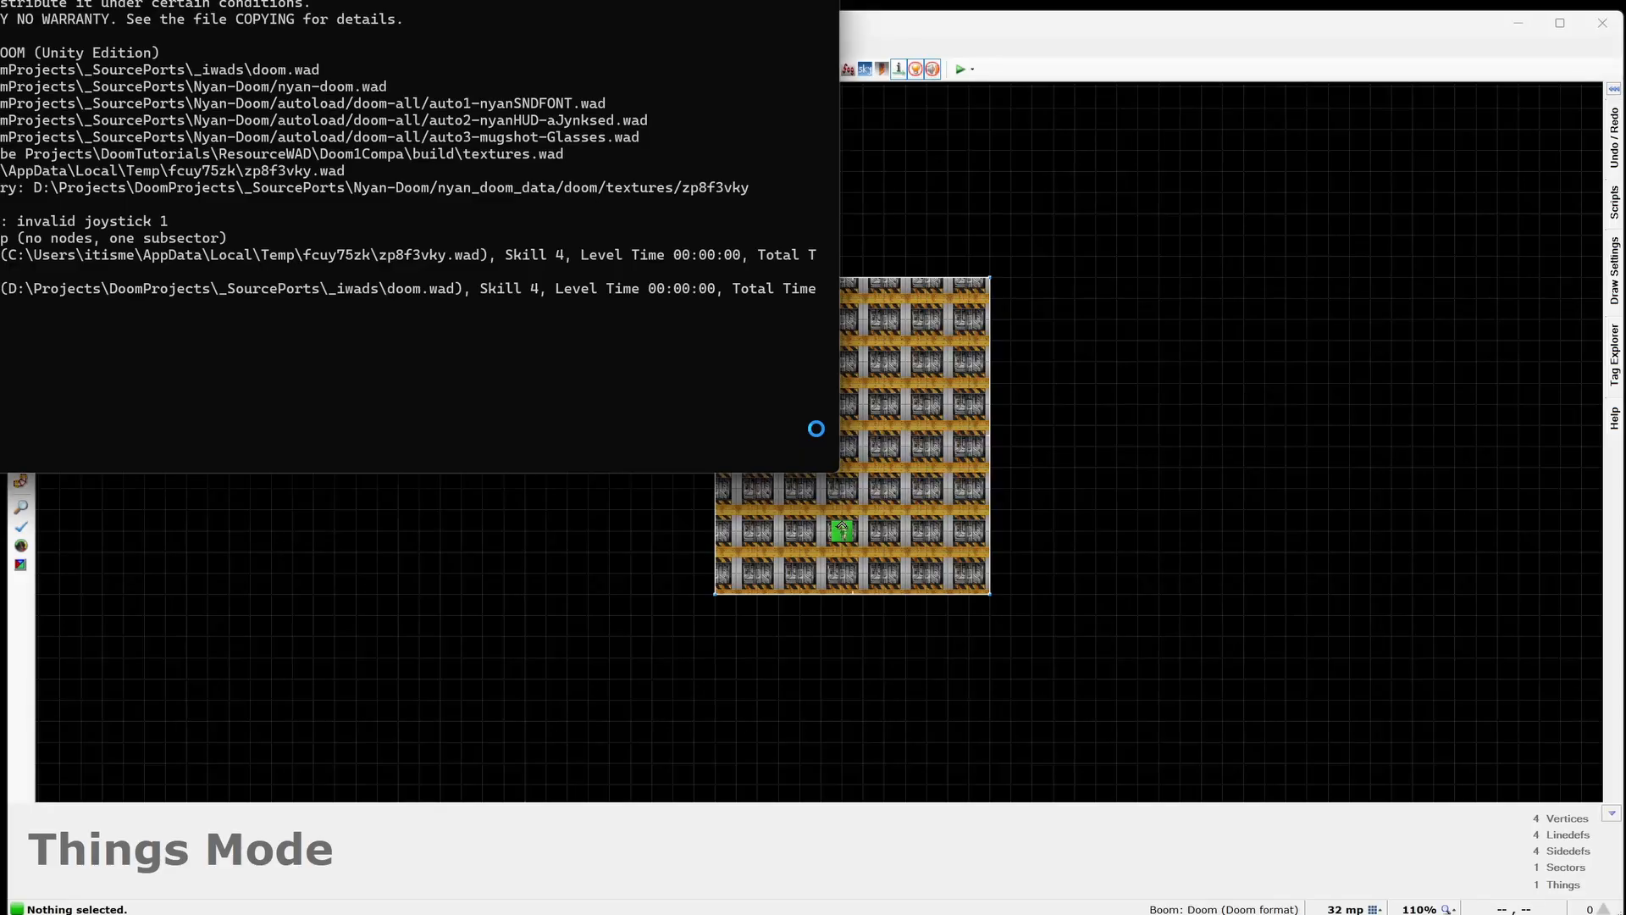
Step: Edit the rectangle's upper linedef in Linedefs mode and open the texture browser for its middle texture
{"action": "key", "text": "l"}
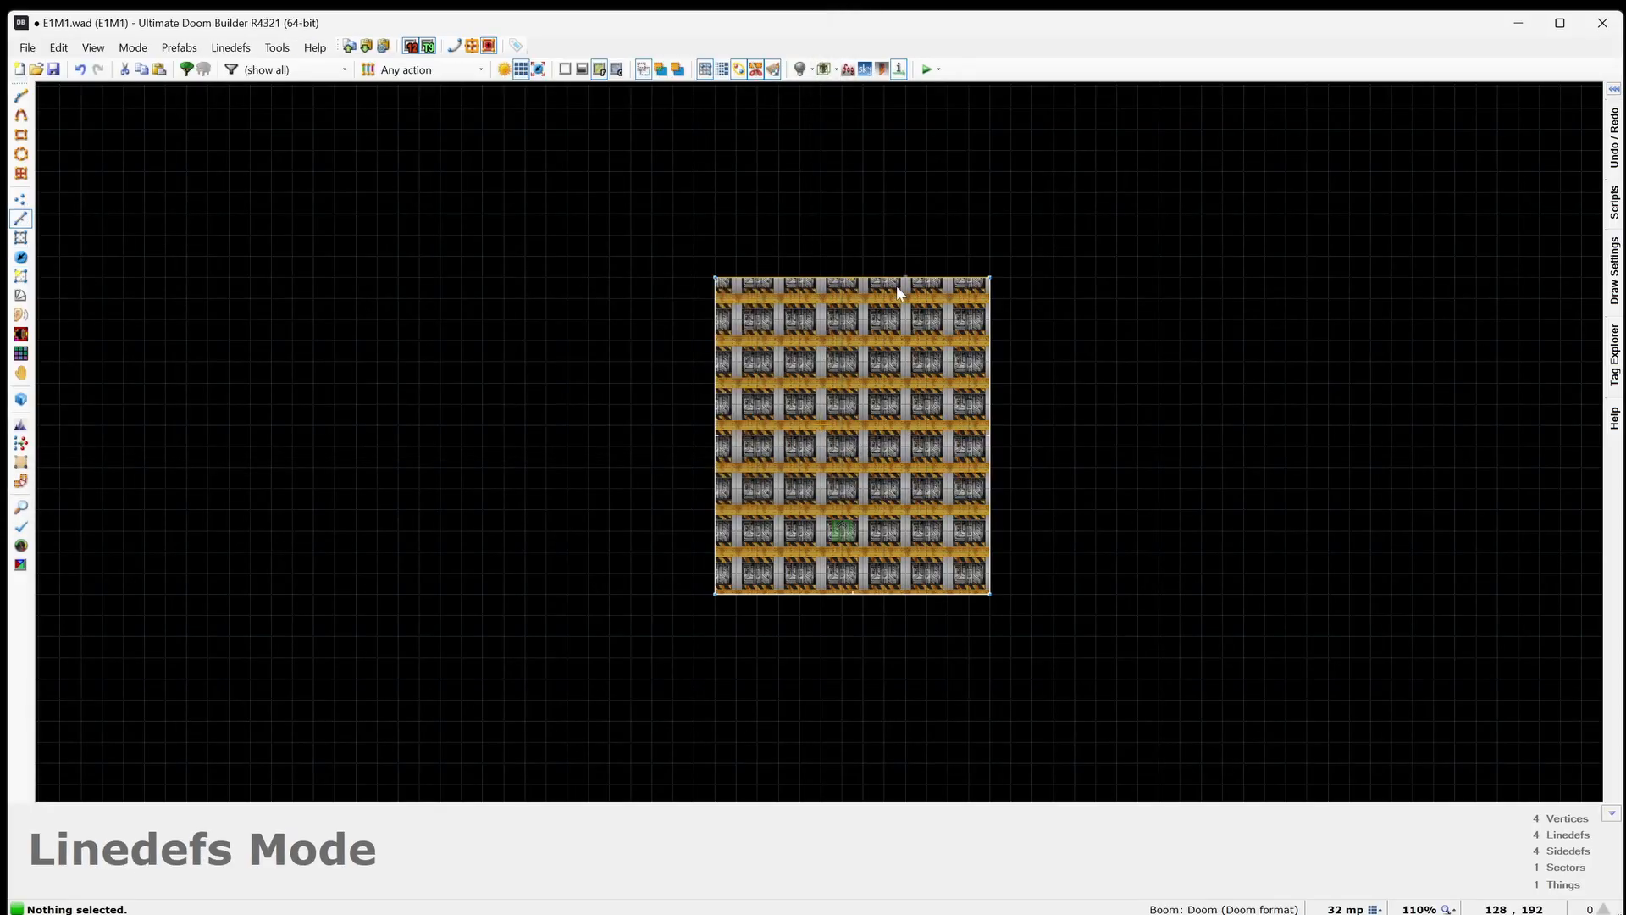
{"action": "right_click", "coordinate": [886, 272]}
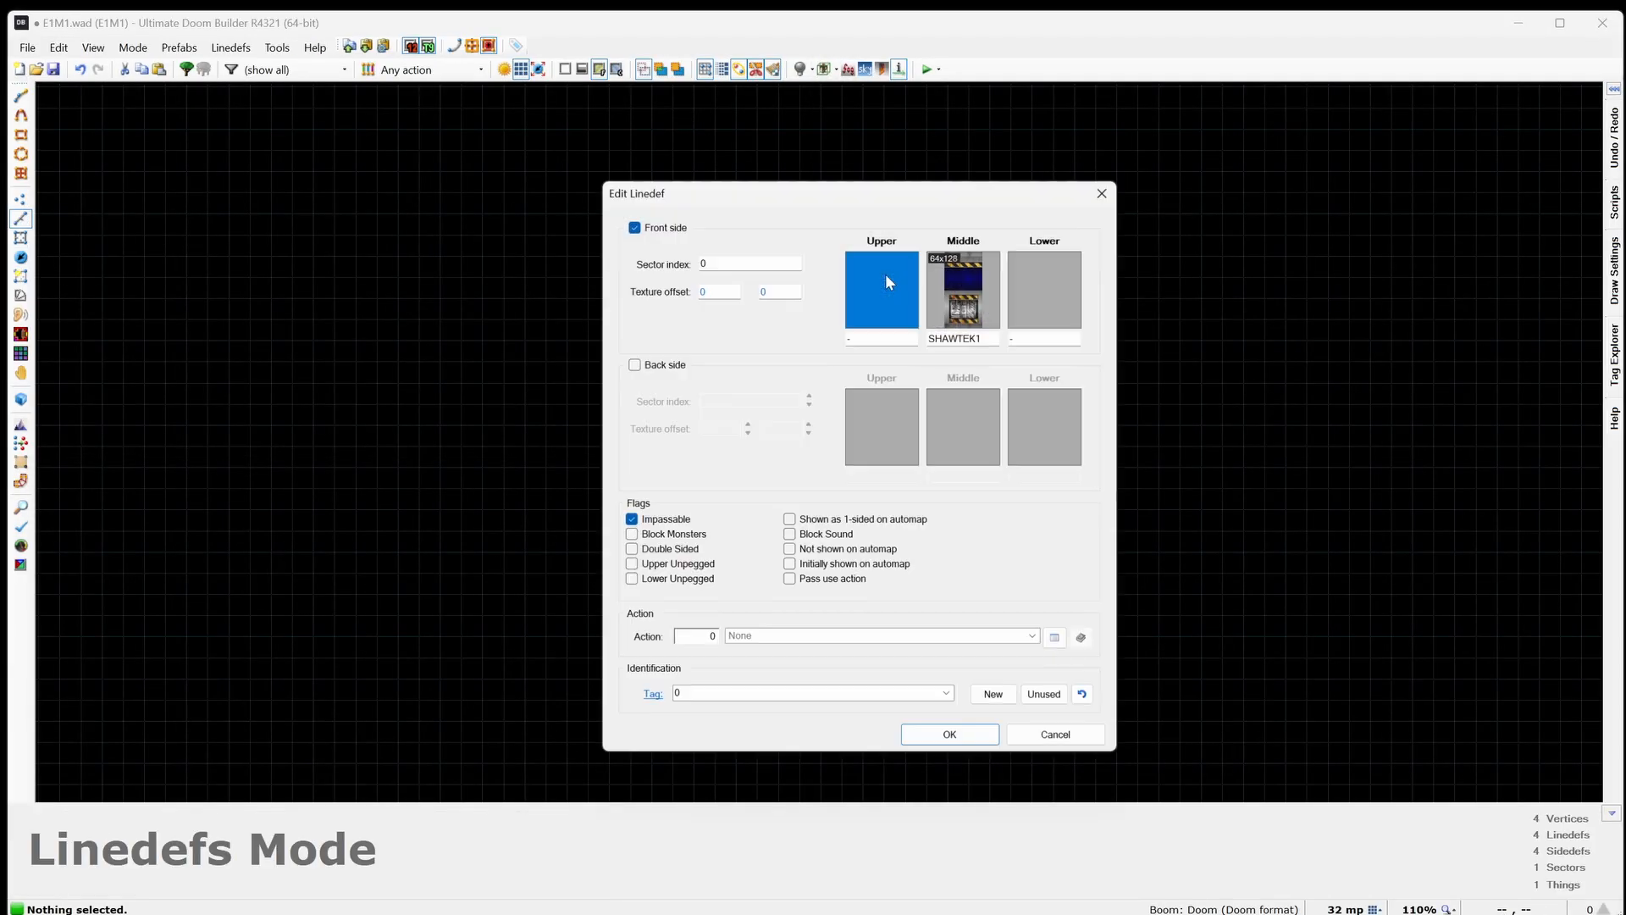
{"action": "left_click", "coordinate": [983, 298]}
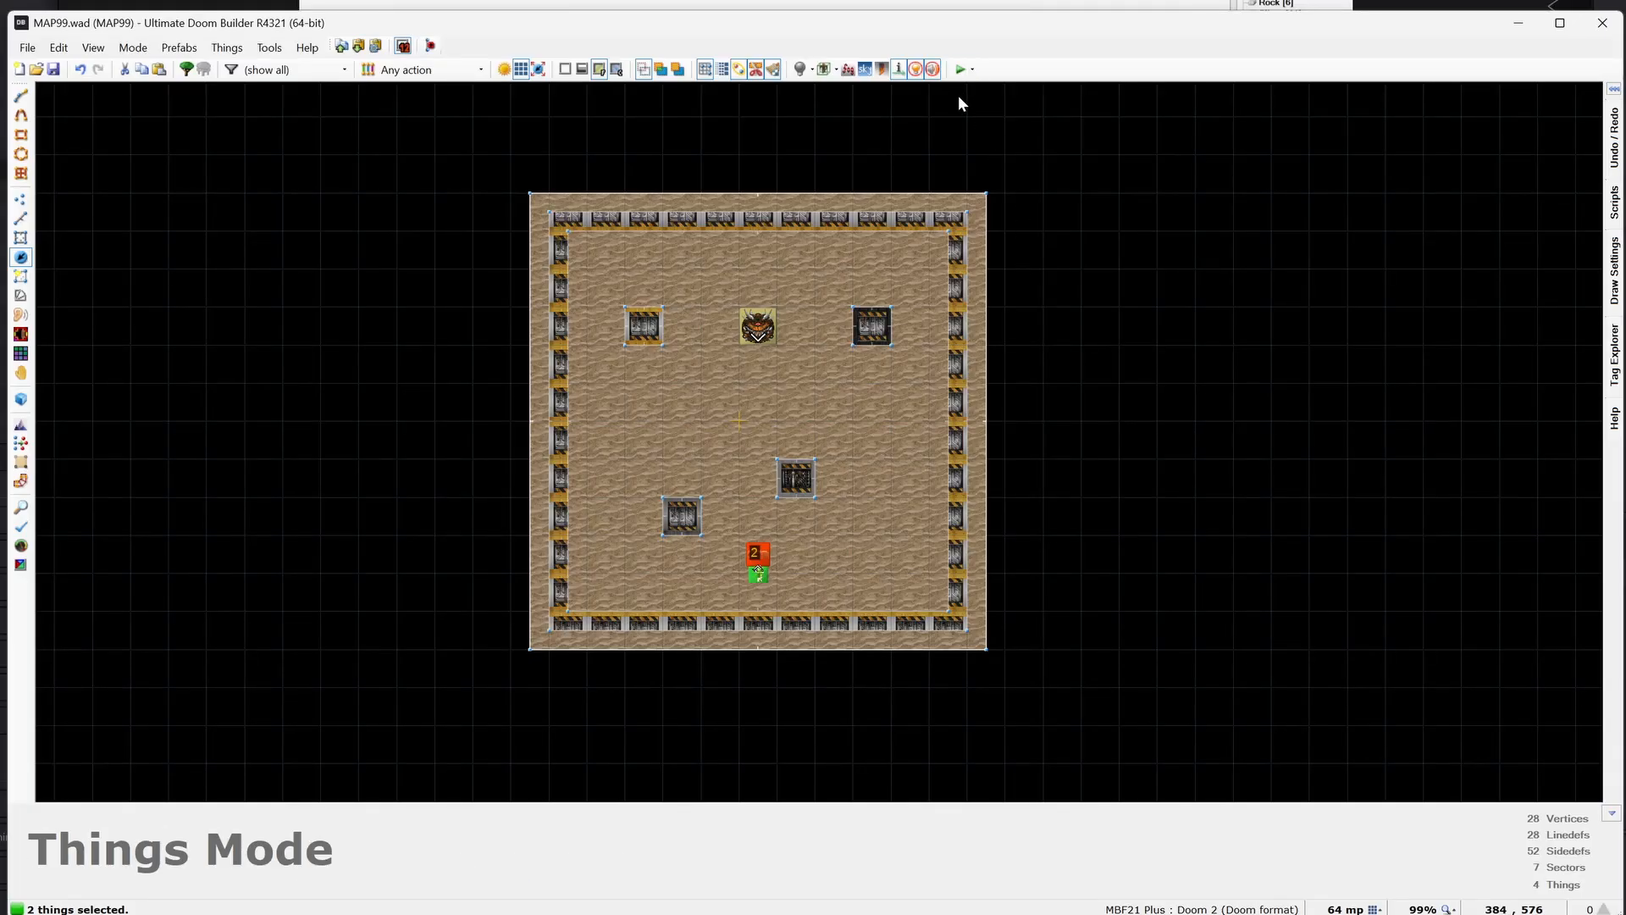
Step: Launch a test of MAP99 from Ultimate Doom Builder in Nyan Doom and start a new game
{"action": "left_click", "coordinate": [960, 69]}
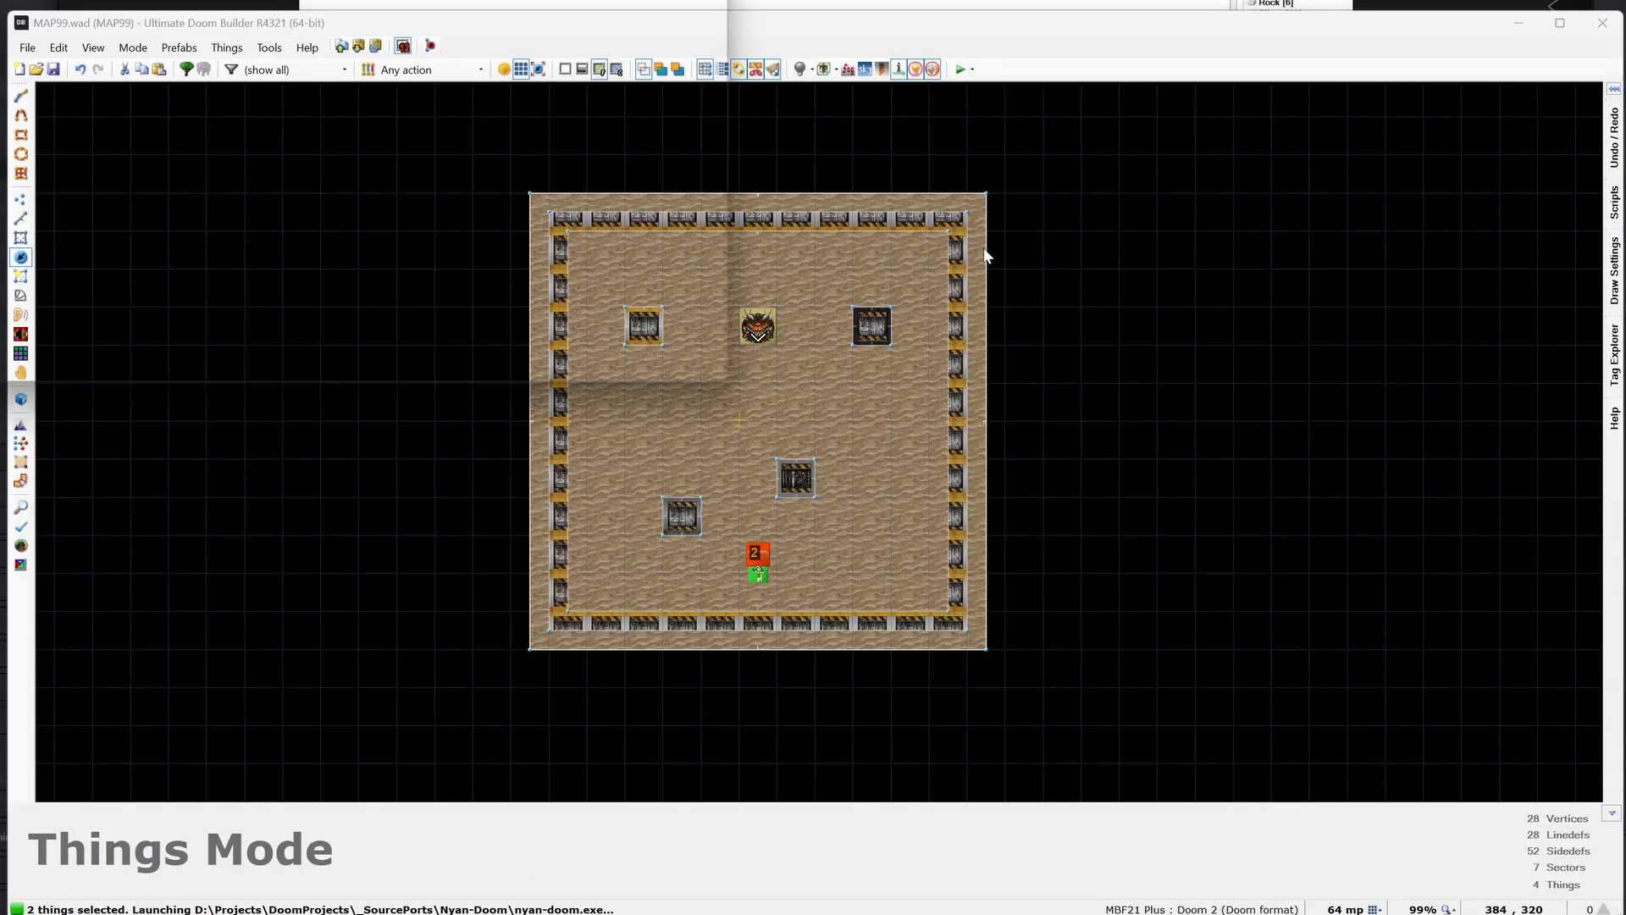
{"action": "key", "text": "Escape"}
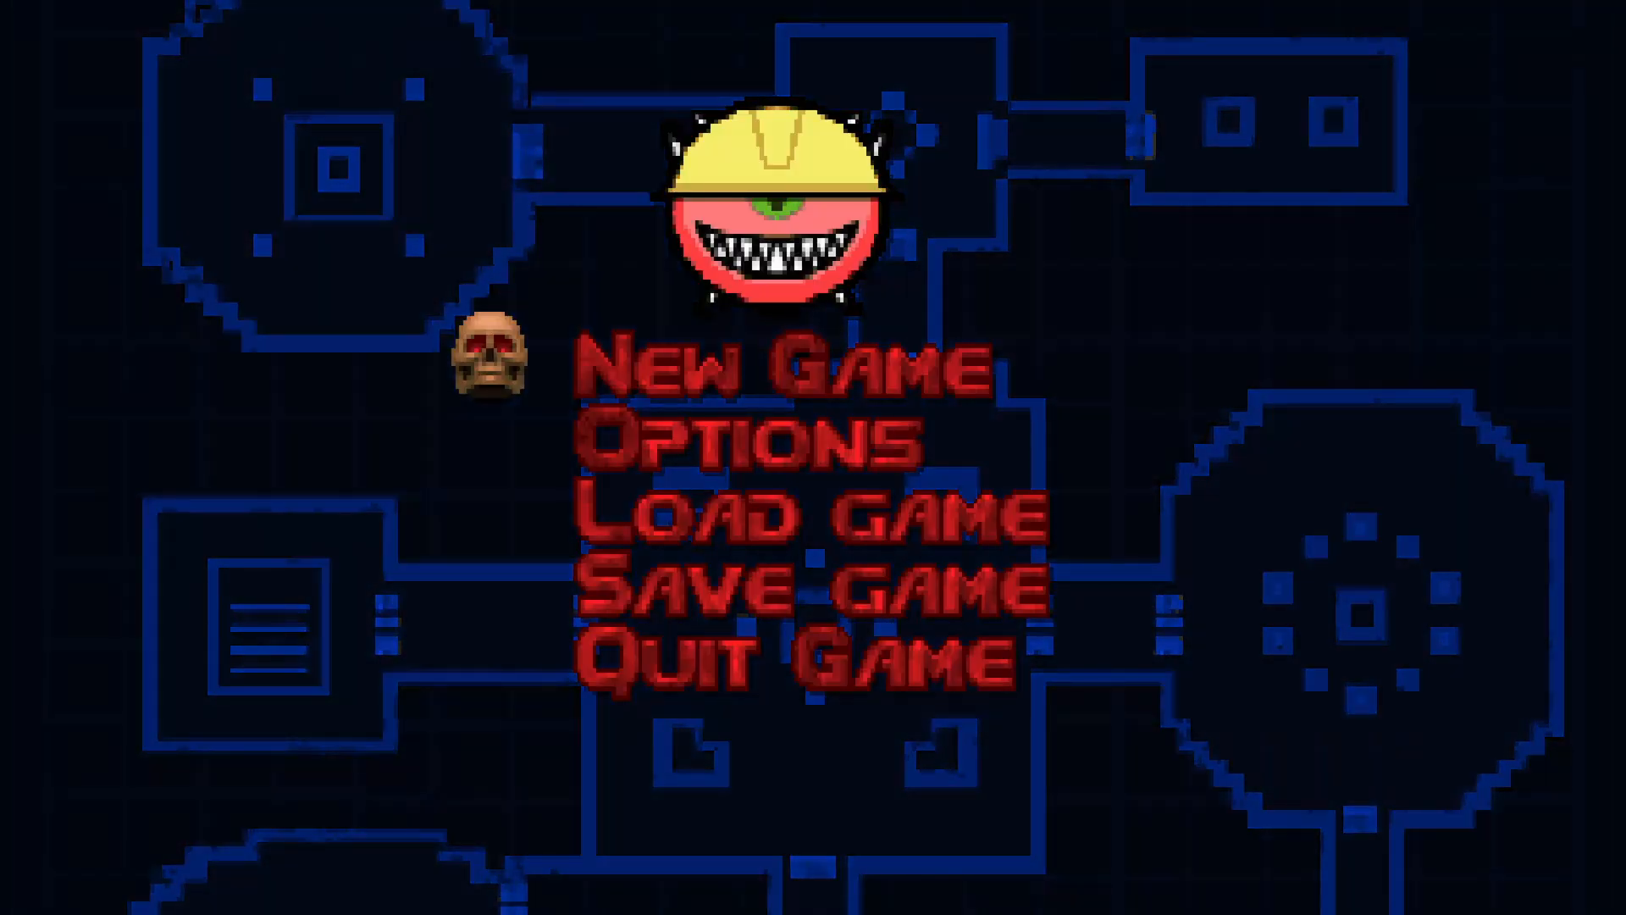
{"action": "key", "text": "Down"}
{"action": "key", "text": "Return"}
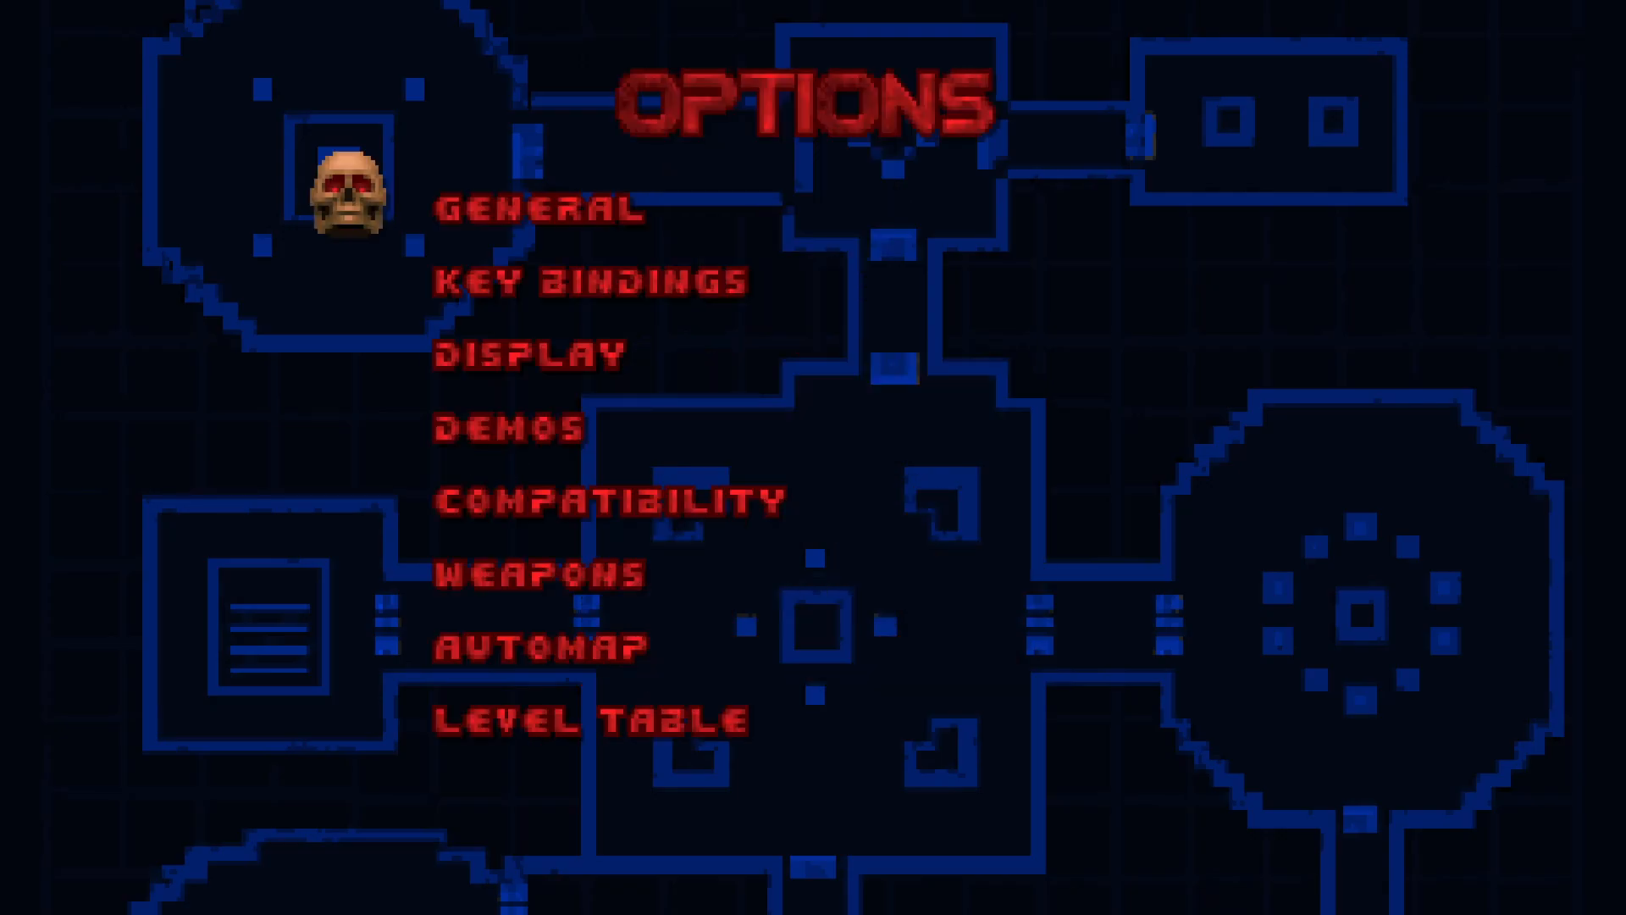
{"action": "key", "text": "Up"}
{"action": "key", "text": "Return"}
{"action": "key", "text": "Return"}
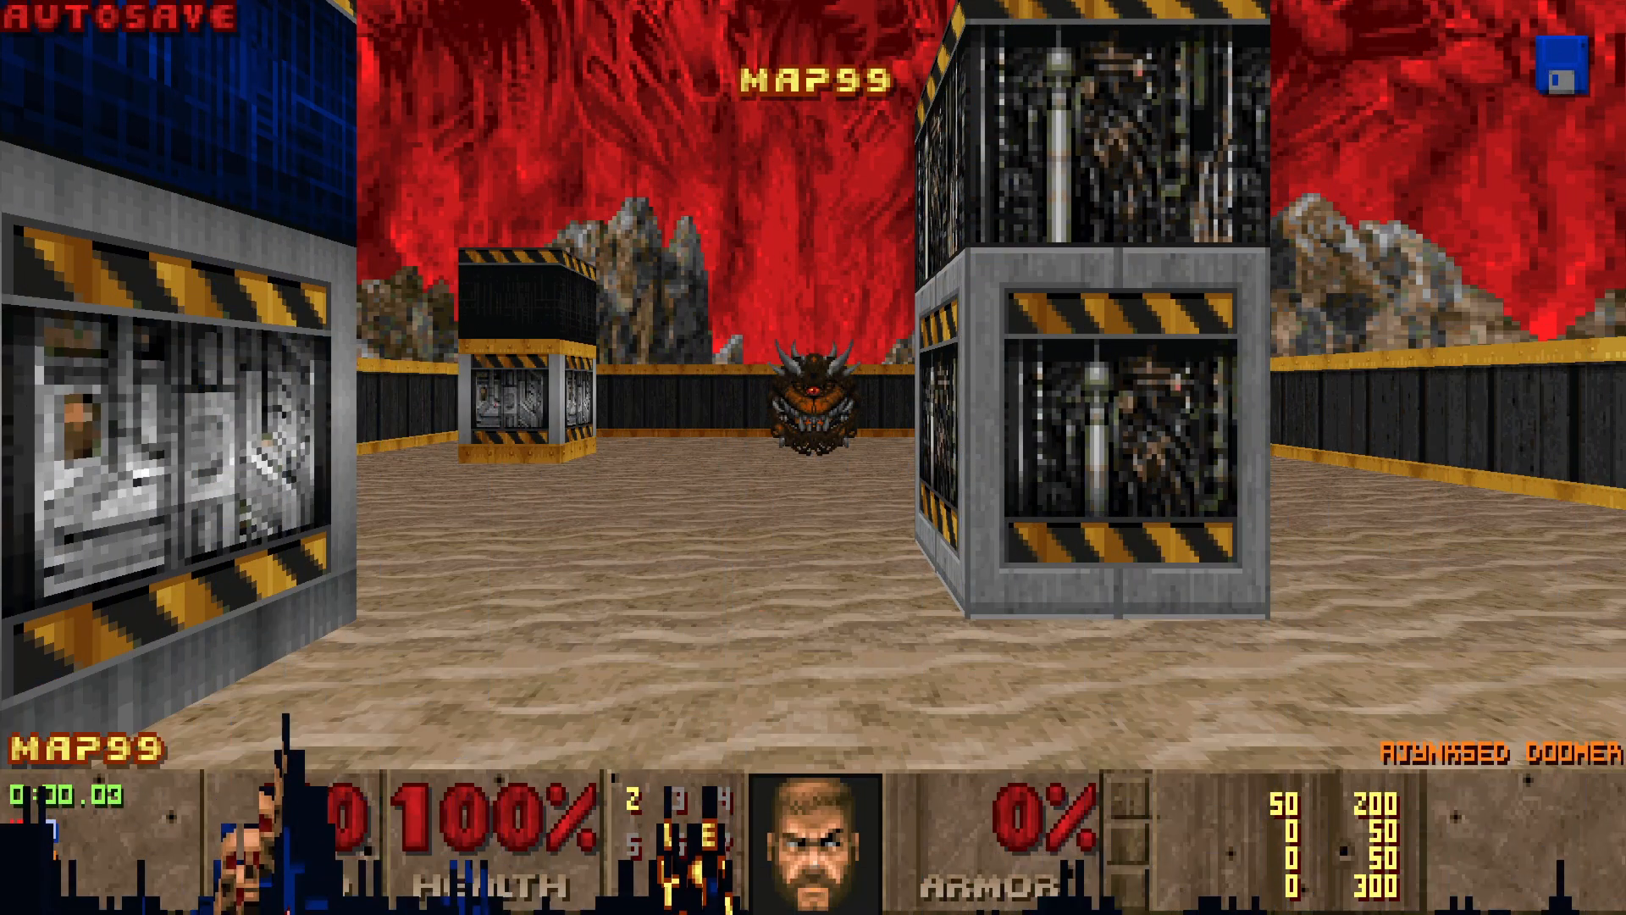
Step: Pick up the super shotgun near the player start and fire two shots while moving among the crates
{"action": "key", "text": "w"}
{"action": "key", "text": "d"}
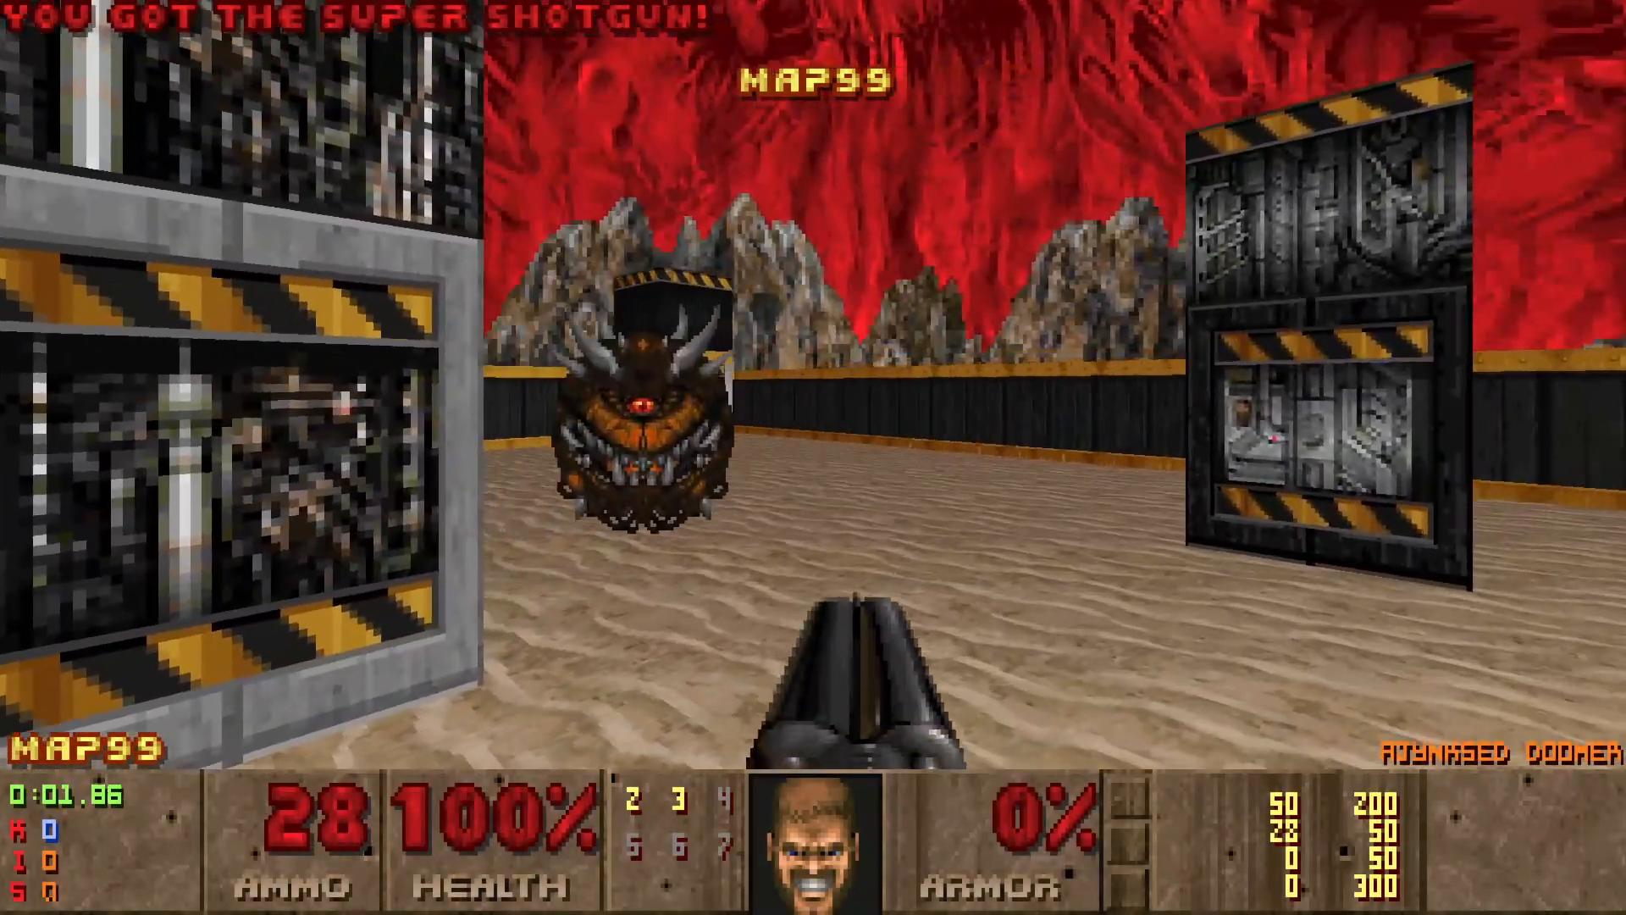
{"action": "left_click", "coordinate": [814, 457]}
{"action": "key", "text": "w"}
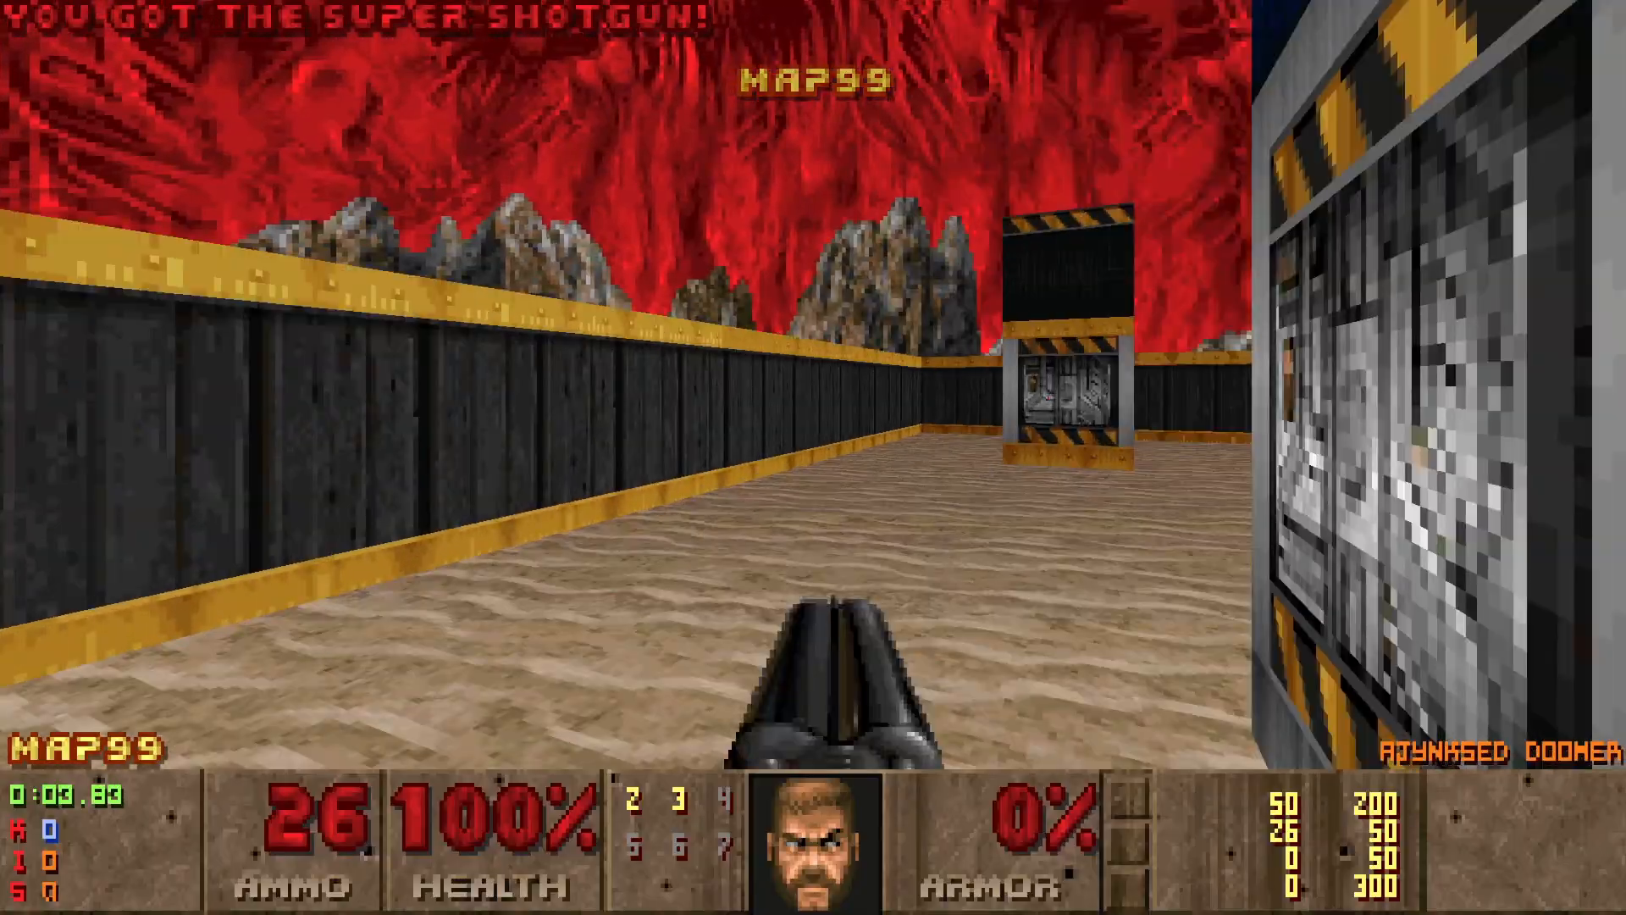
{"action": "key", "text": "w"}
{"action": "key", "text": "a"}
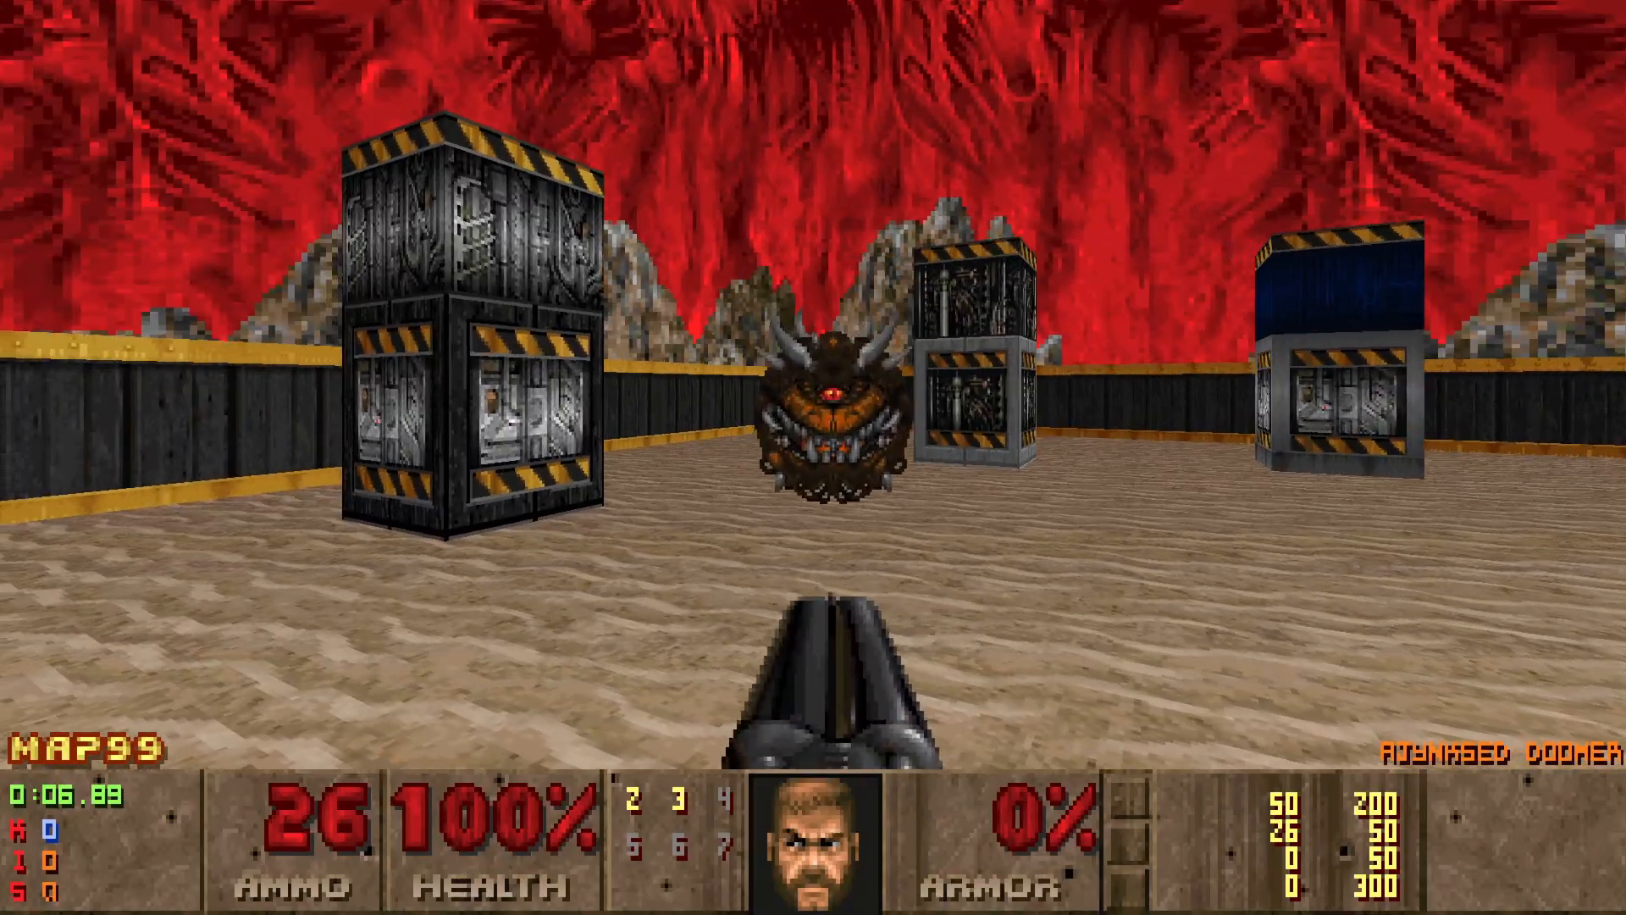
{"action": "left_click", "coordinate": [813, 457]}
{"action": "key", "text": "w"}
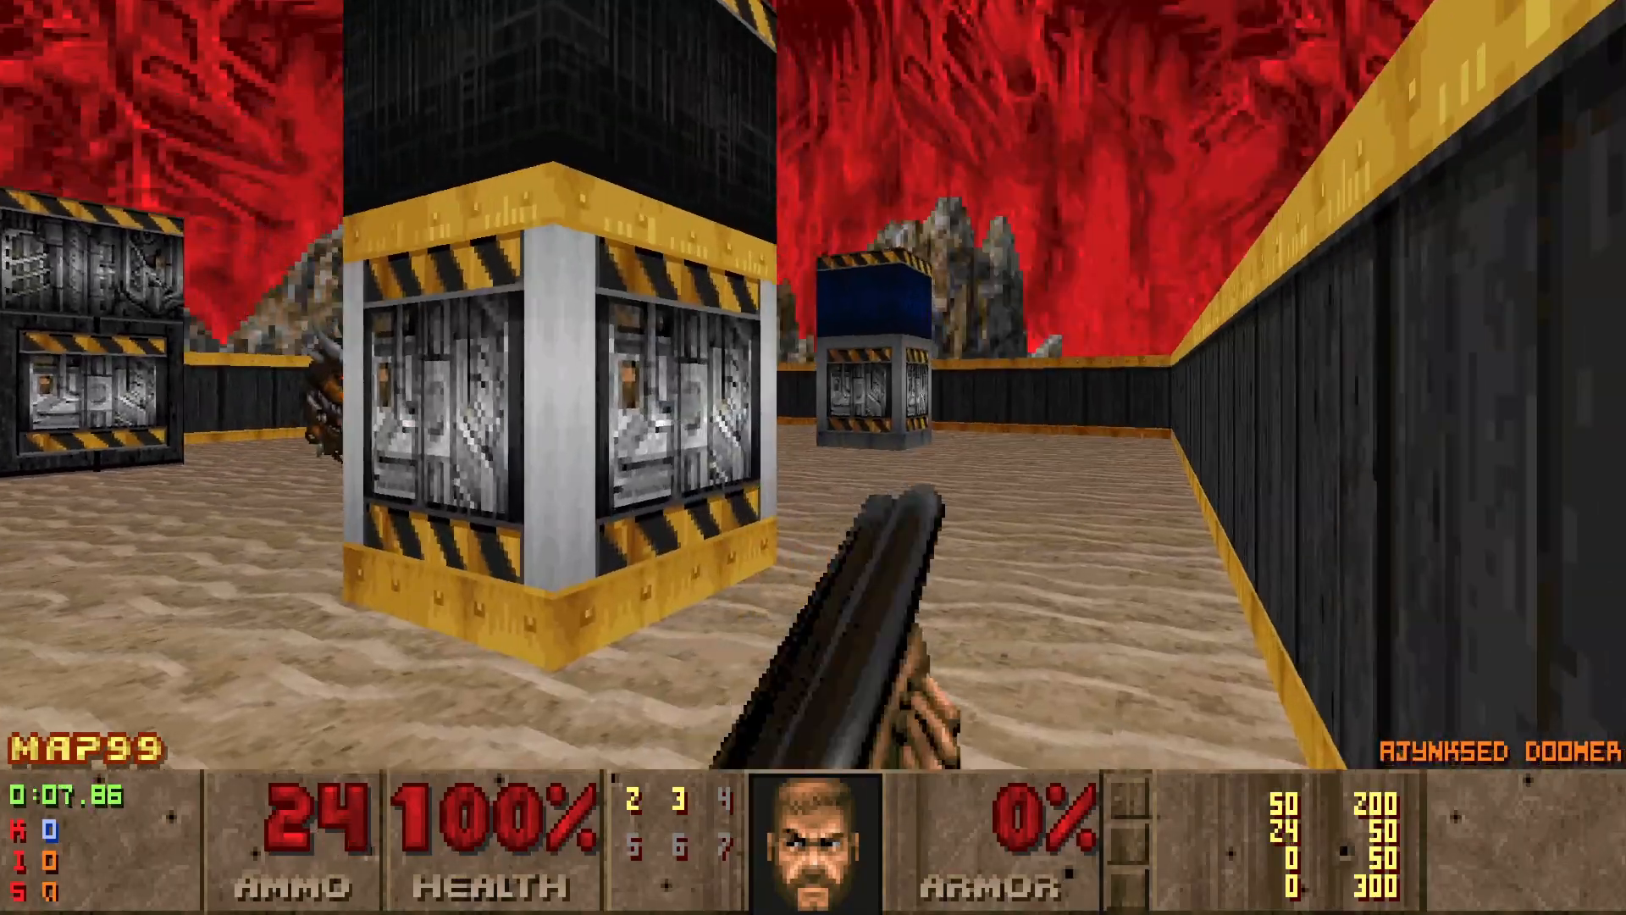
Step: Walk around the MAP99 arena to examine the textures on the four crate stacks, the border wall and the sand floor
{"action": "key", "text": "d"}
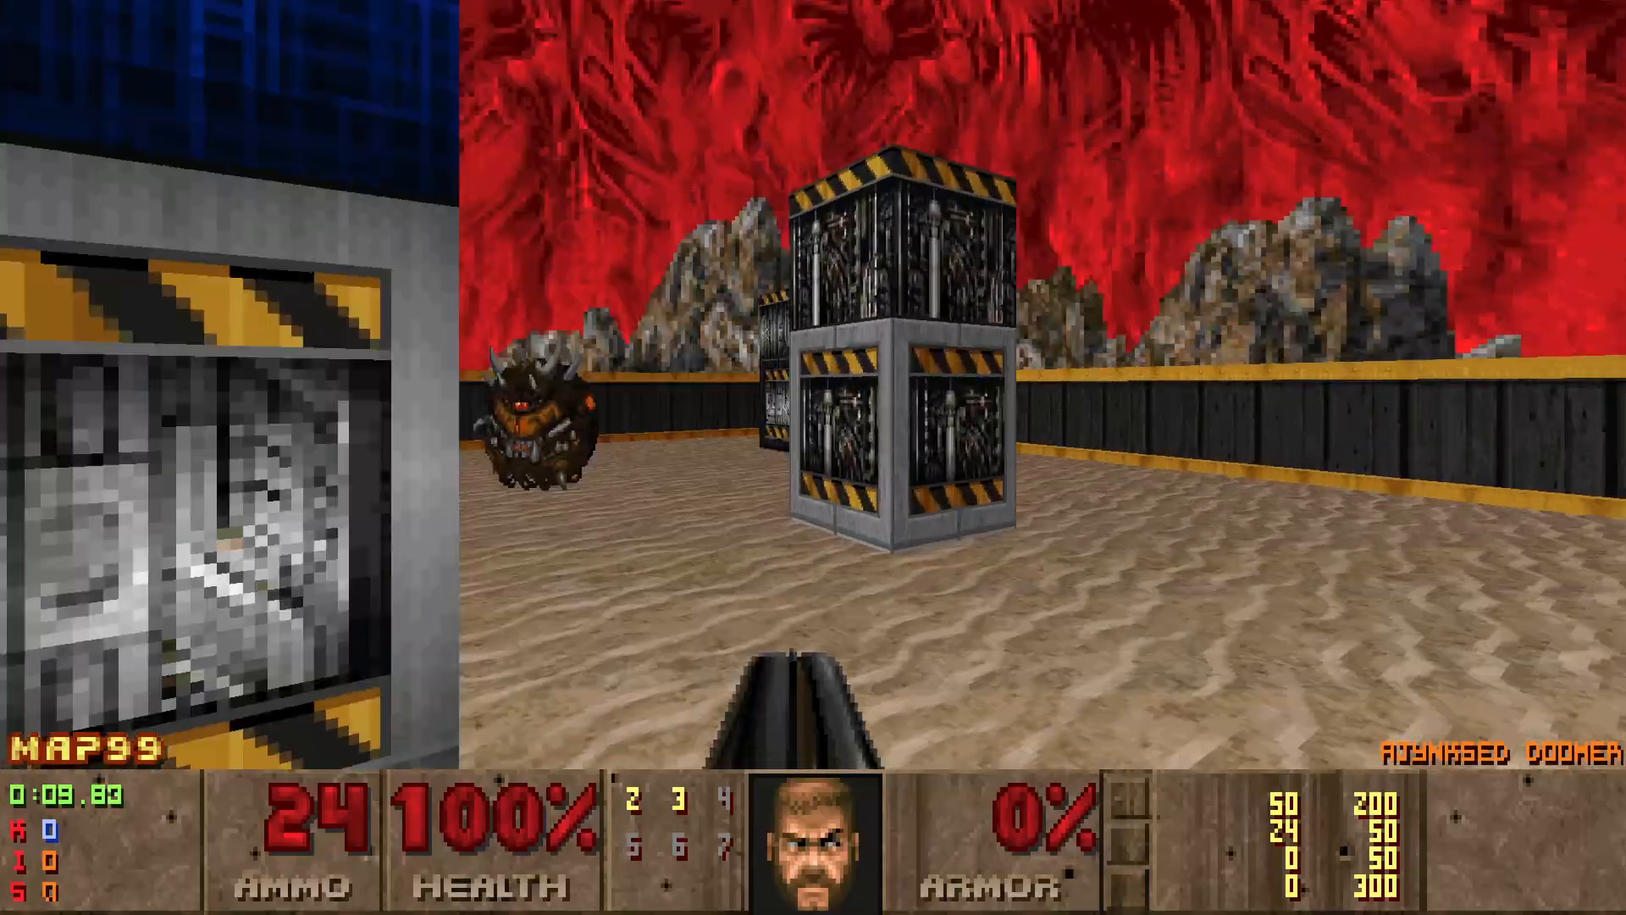
{"action": "key", "text": "d"}
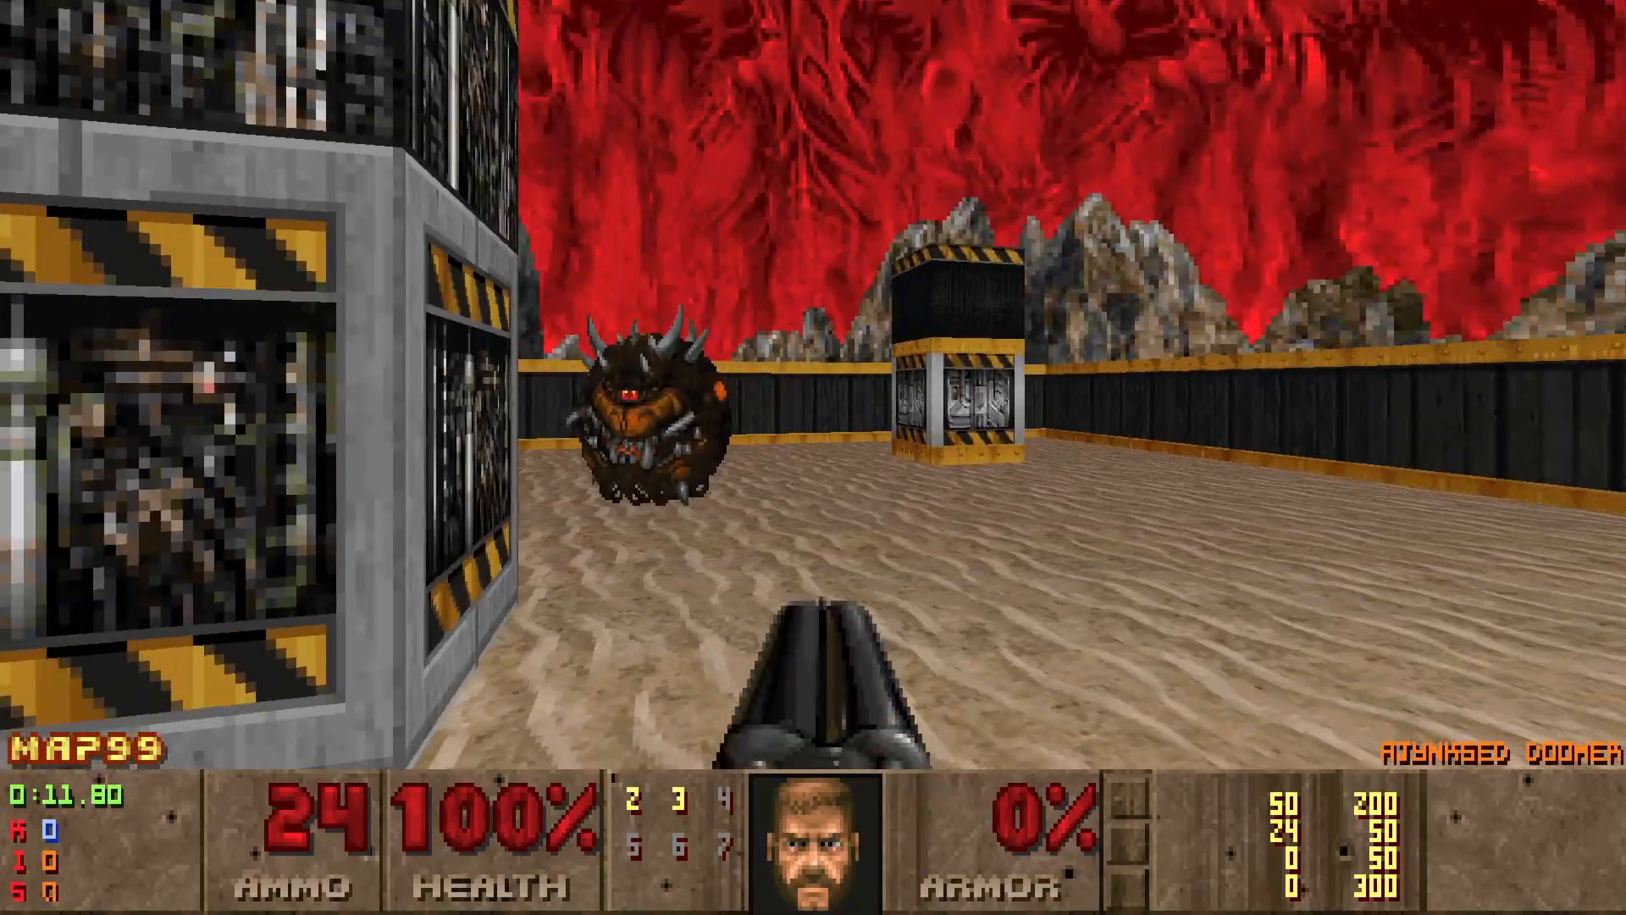
{"action": "key", "text": "d"}
{"action": "key", "text": "d"}
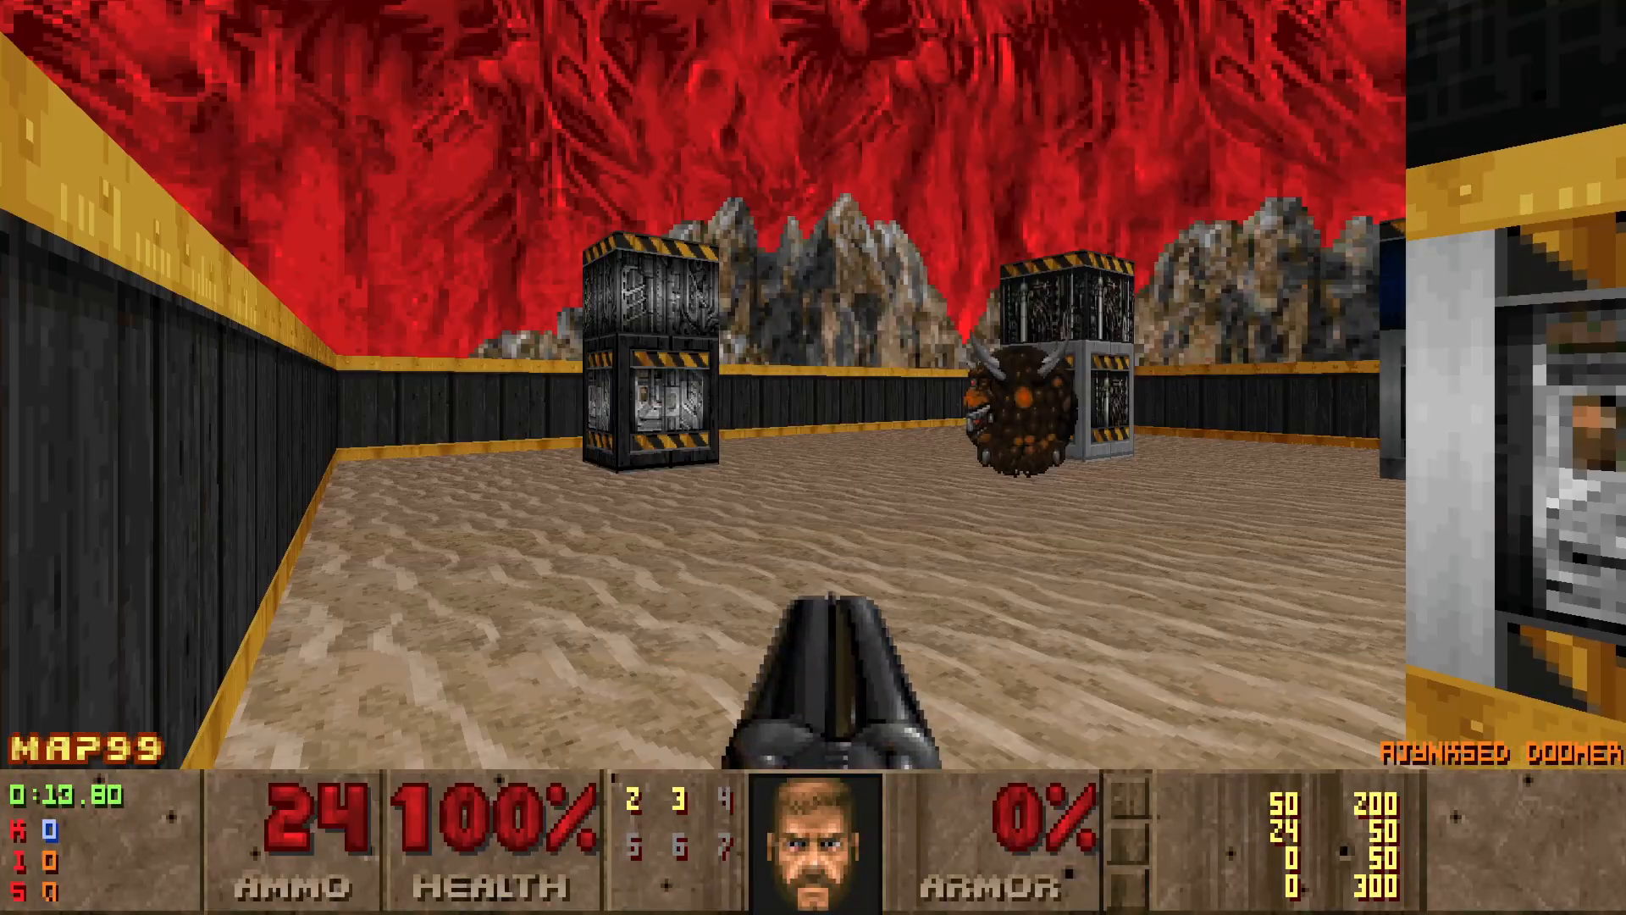
{"action": "key", "text": "d"}
{"action": "key", "text": "w"}
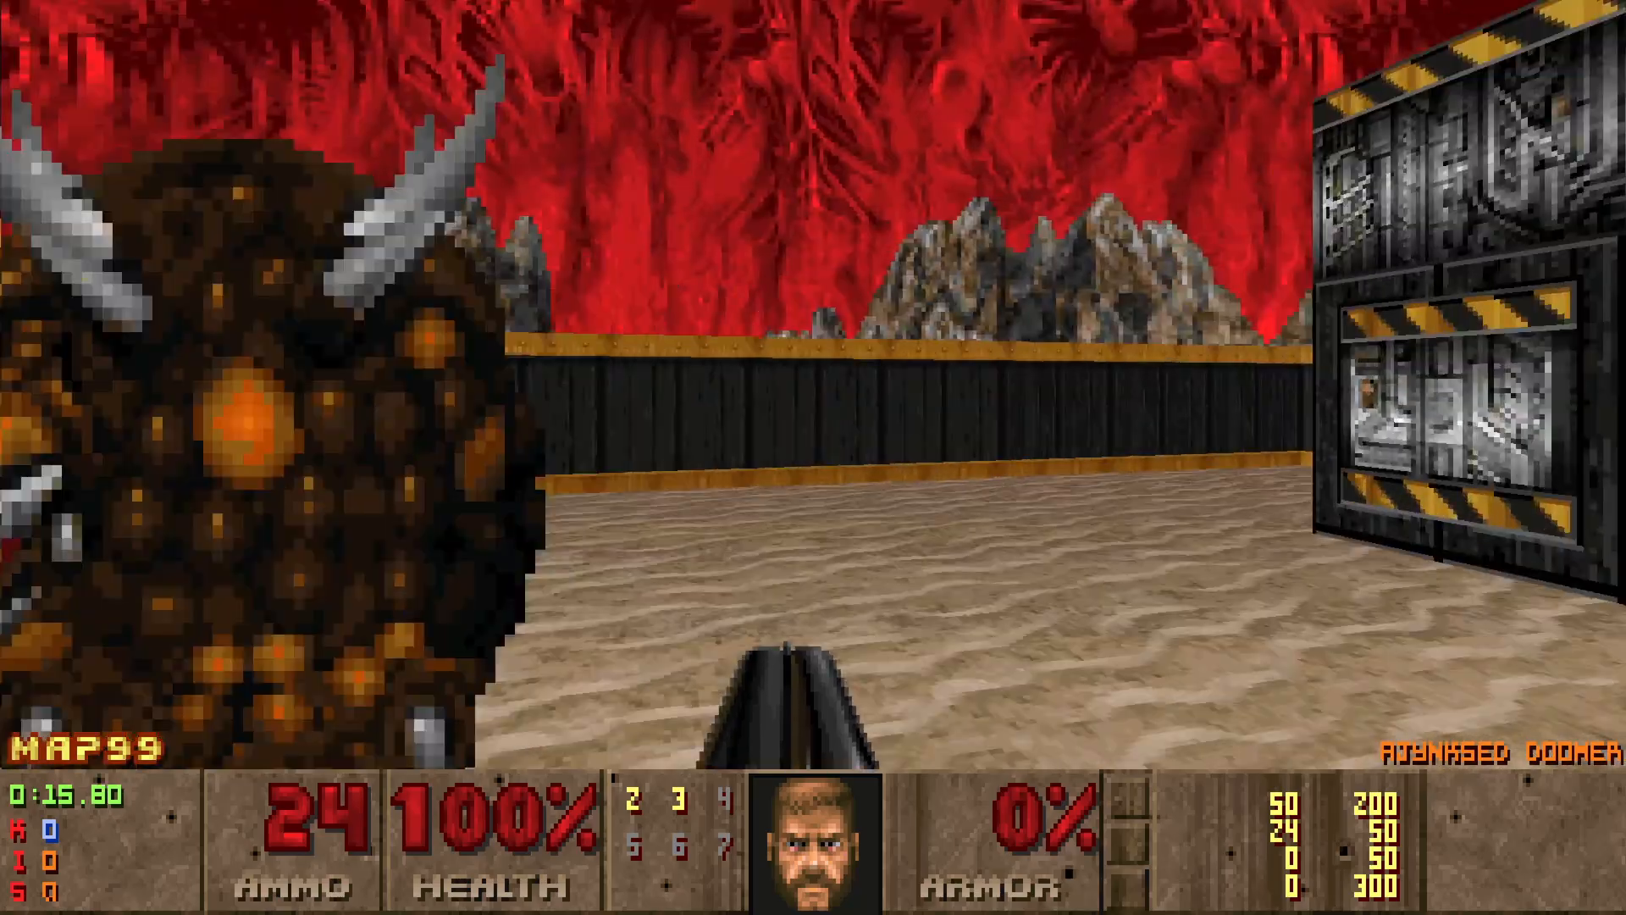
{"action": "key", "text": "s"}
{"action": "key", "text": "d"}
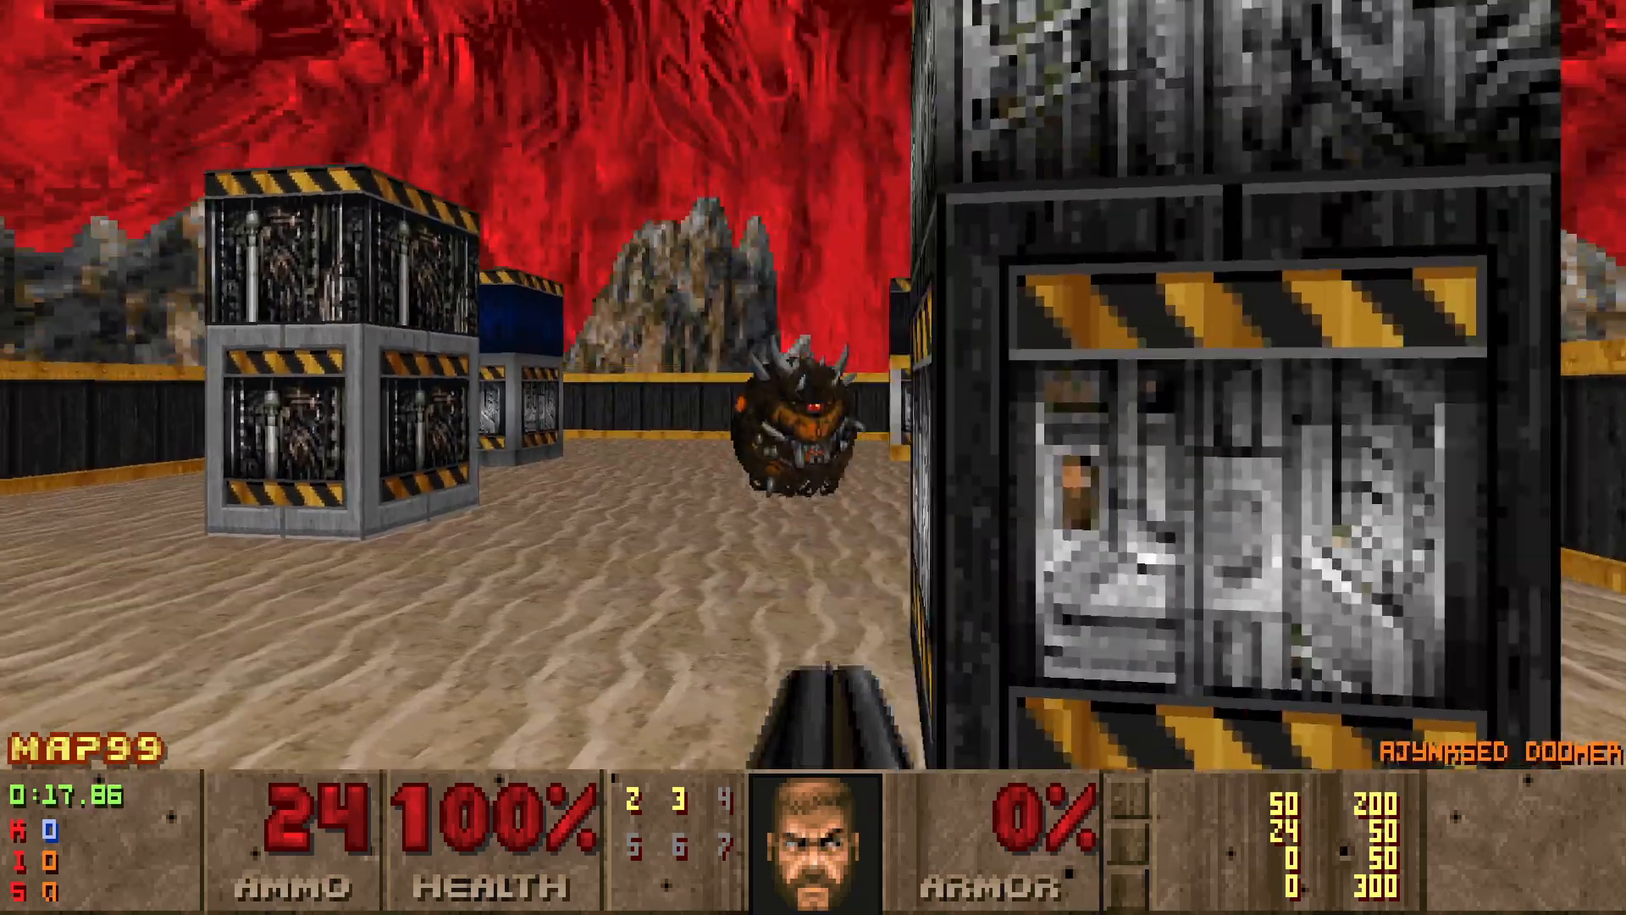
{"action": "key", "text": "a"}
{"action": "key", "text": "s"}
{"action": "key", "text": "a"}
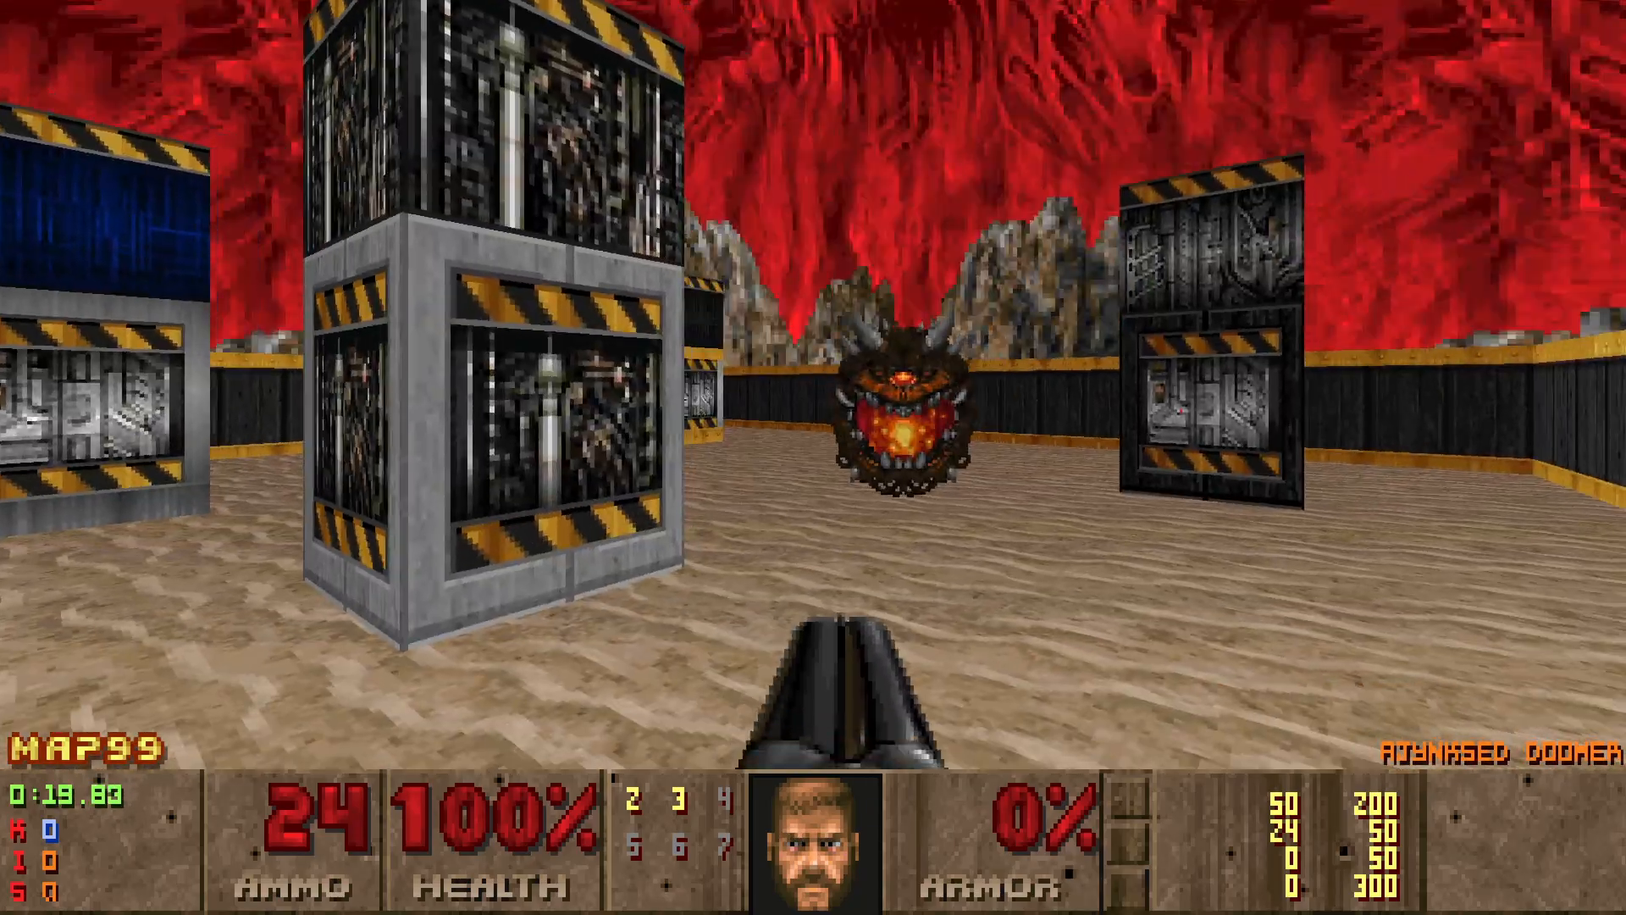
Step: Kill the floating monster with the super shotgun and move around the arena past the crates
{"action": "key", "text": "w"}
{"action": "key", "text": "ctrl"}
{"action": "key", "text": "d"}
{"action": "key", "text": "w"}
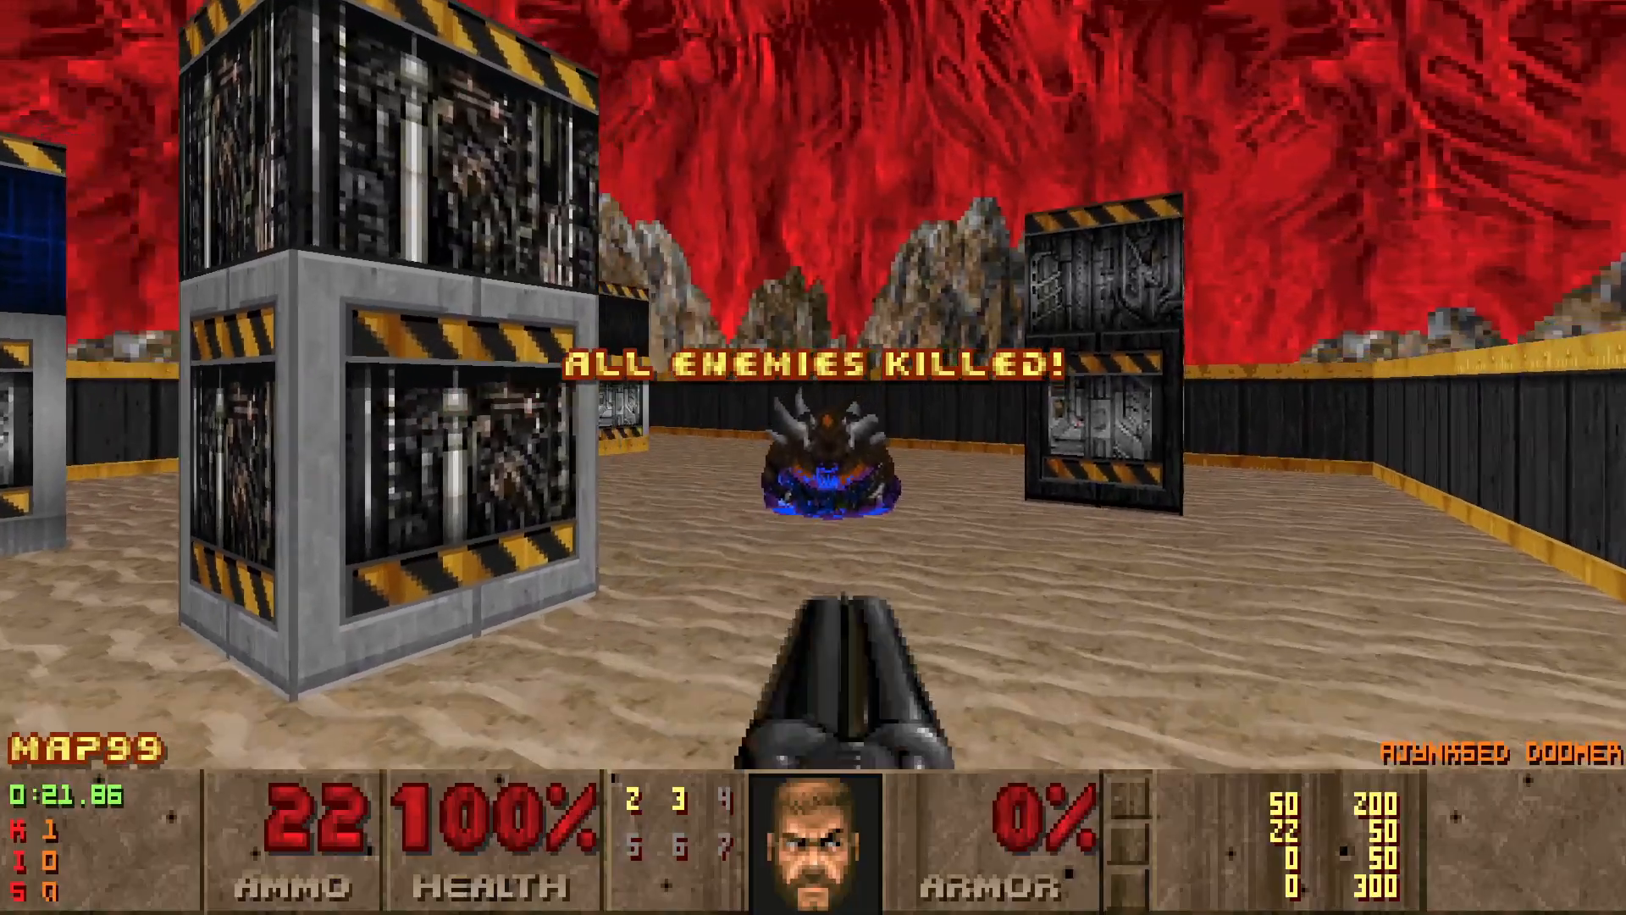
{"action": "key", "text": "s"}
{"action": "key", "text": "d"}
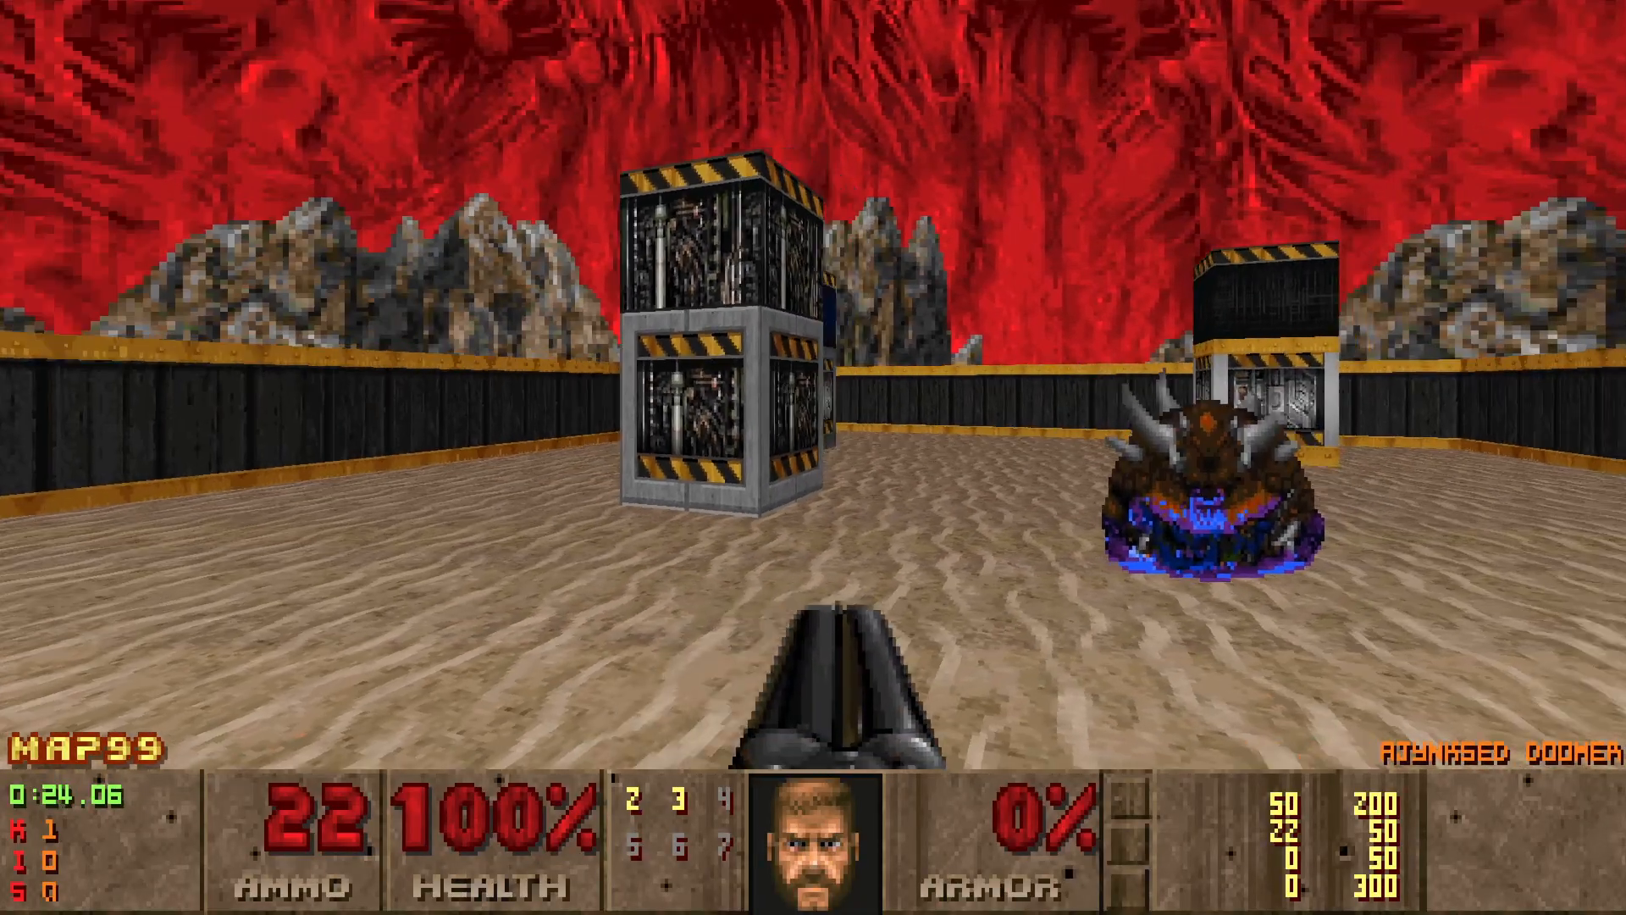